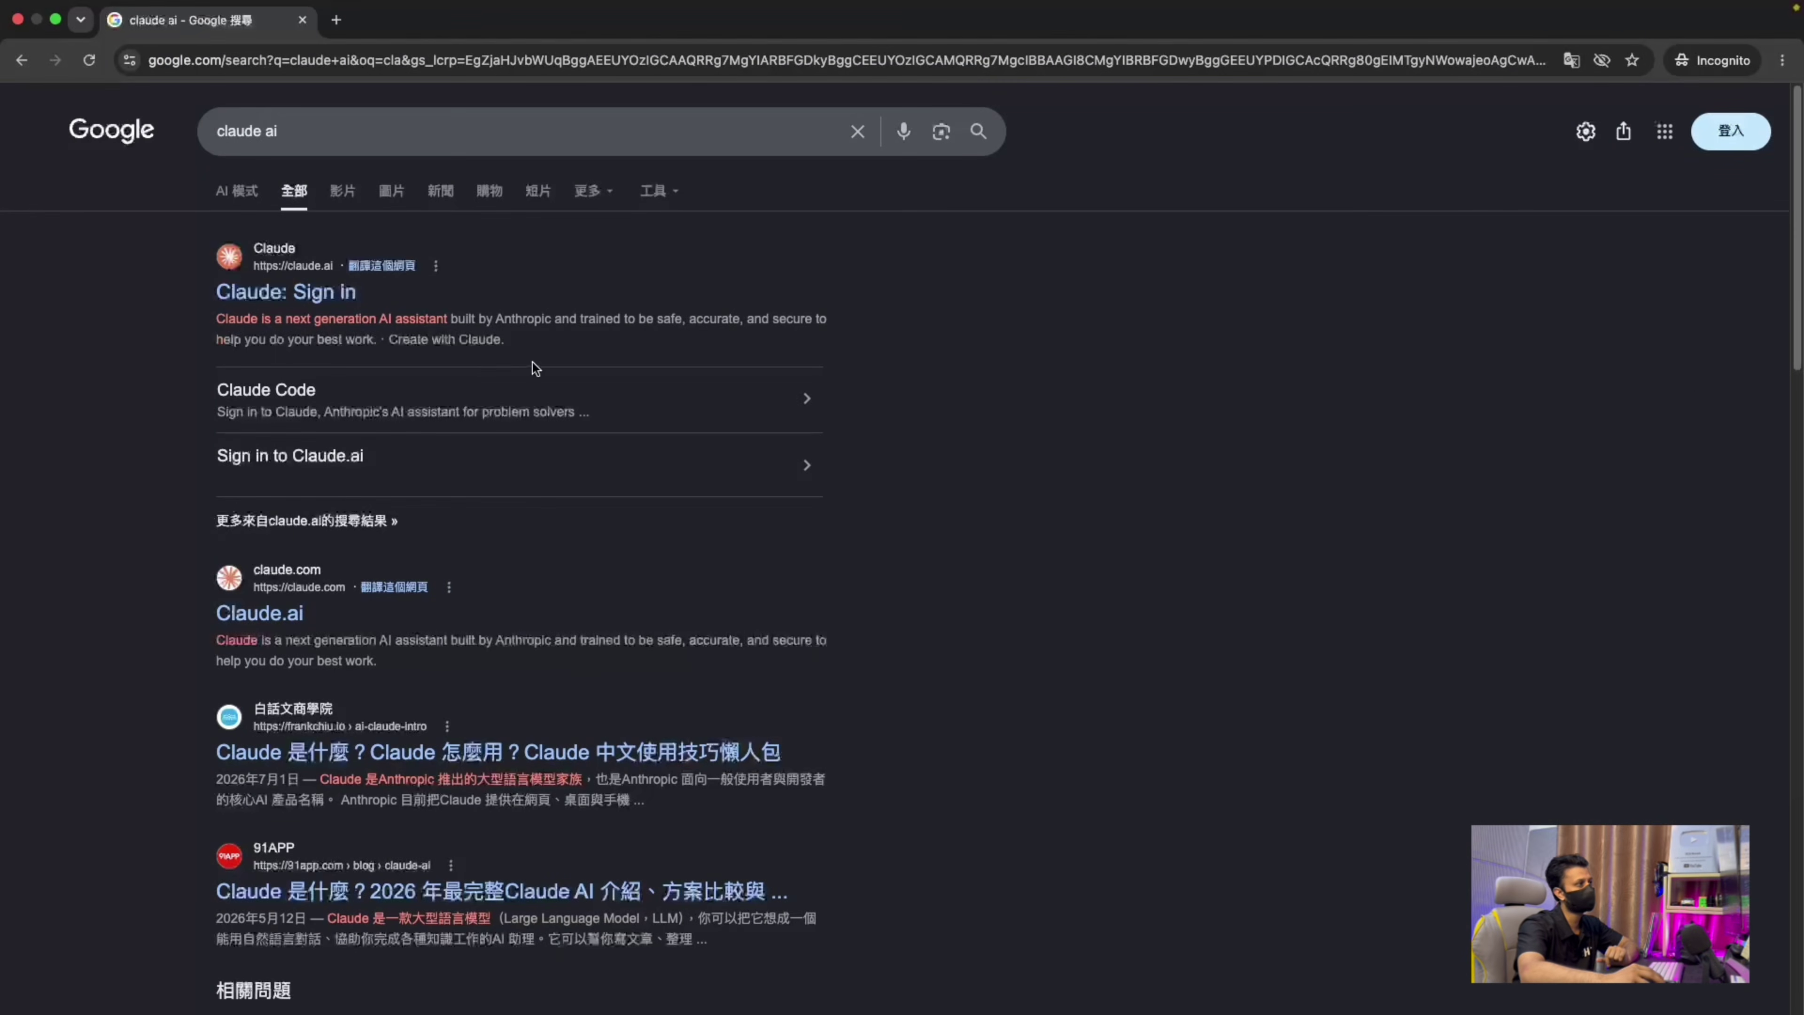
Open the 'Claude: Sign in' result, which lands on the App unavailable region notice.
click(290, 298)
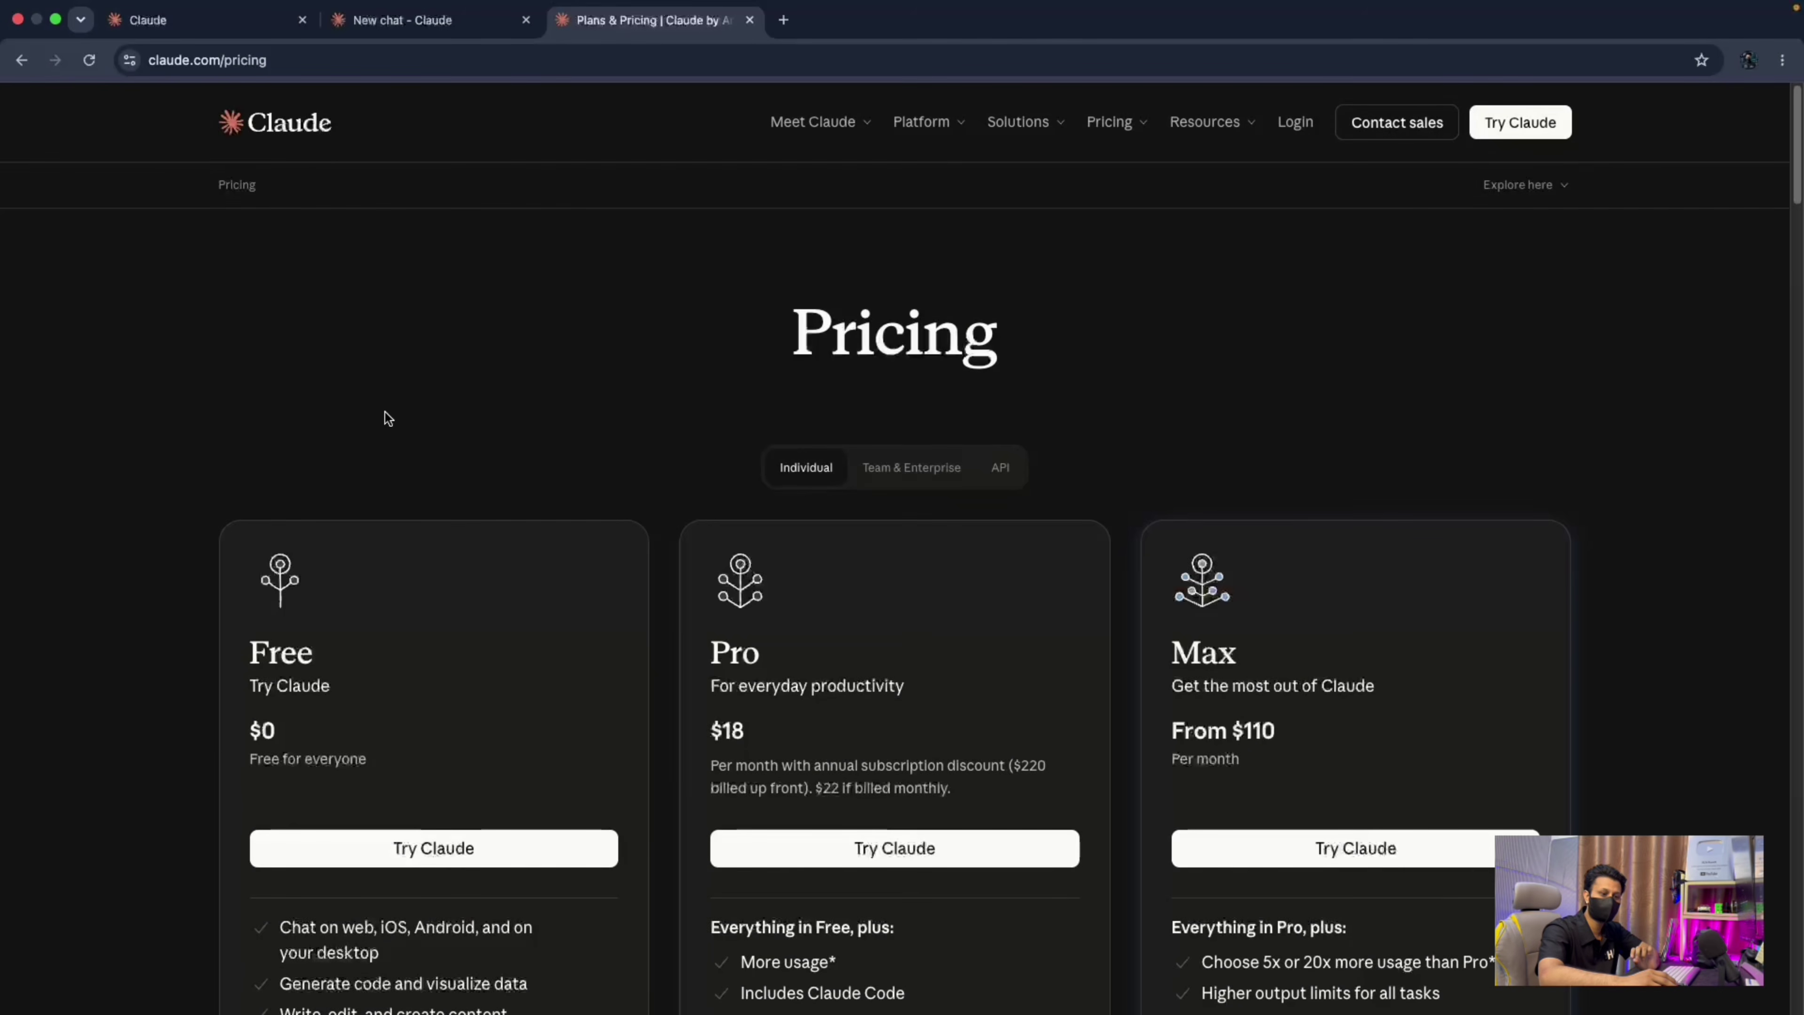
Highlight the Free plan name and its description text on the Pricing page.
scroll(385, 415, down, 2)
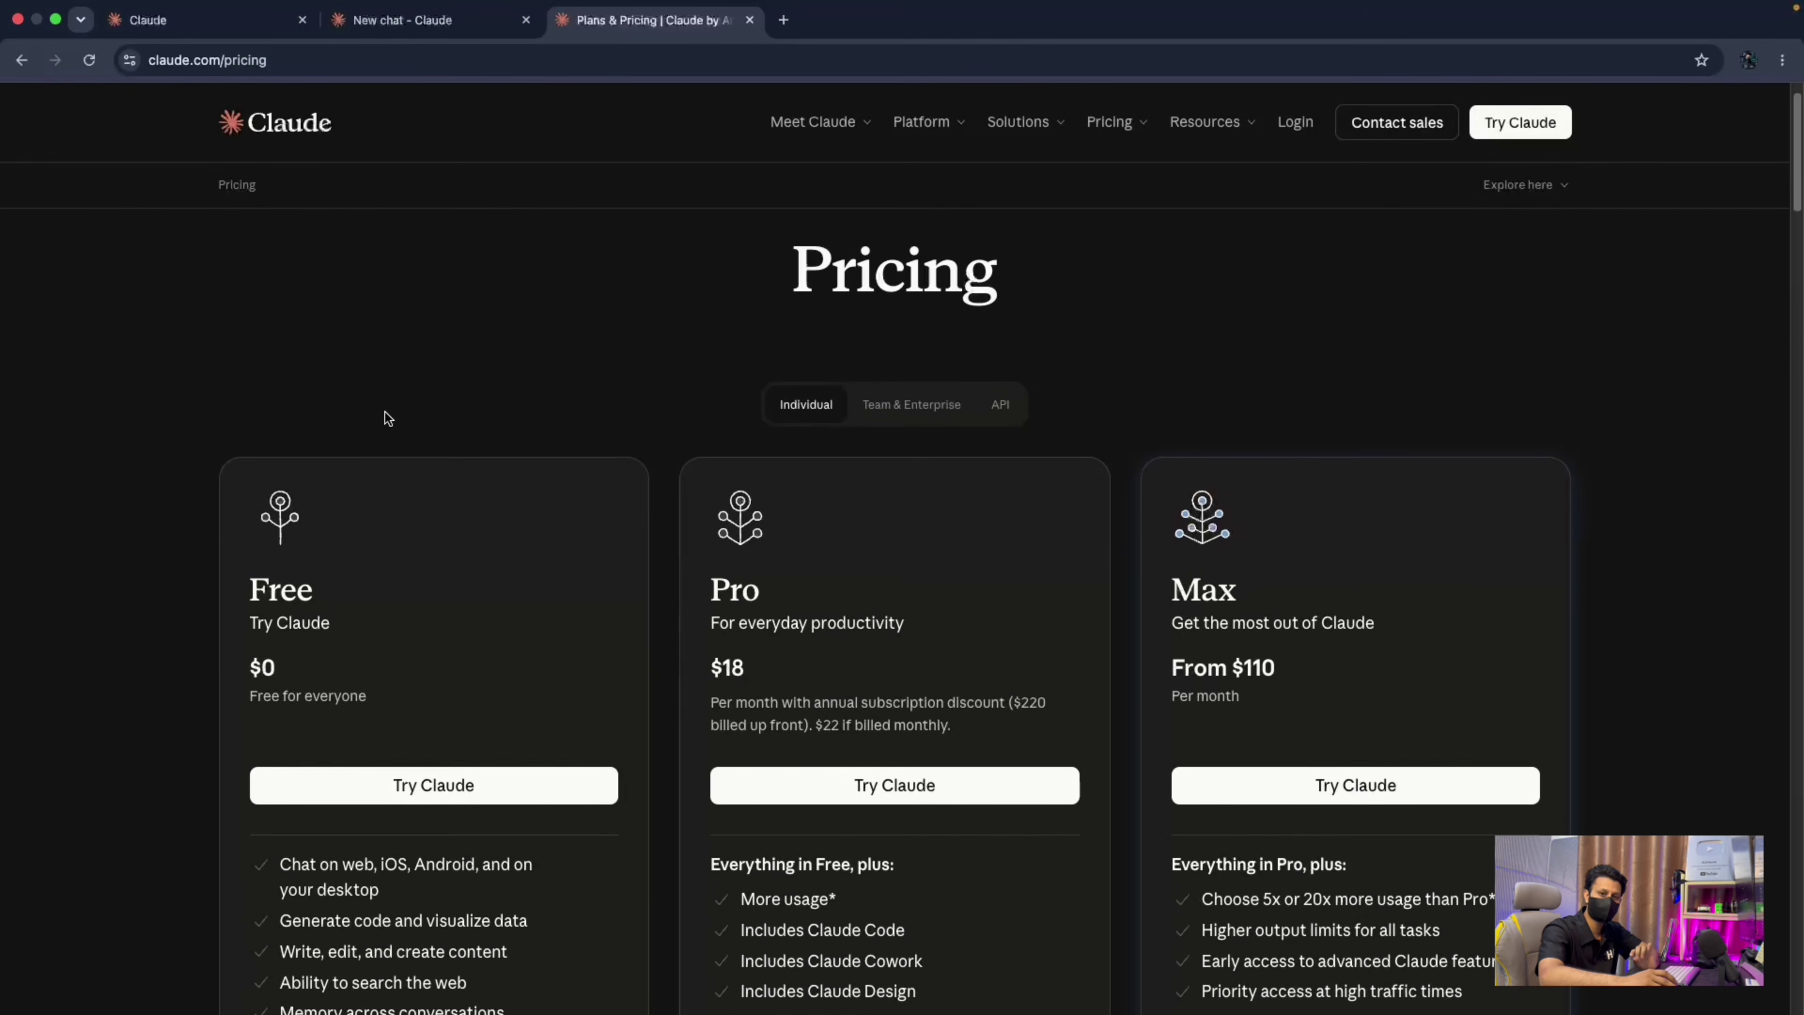
scroll(362, 524, down, 2)
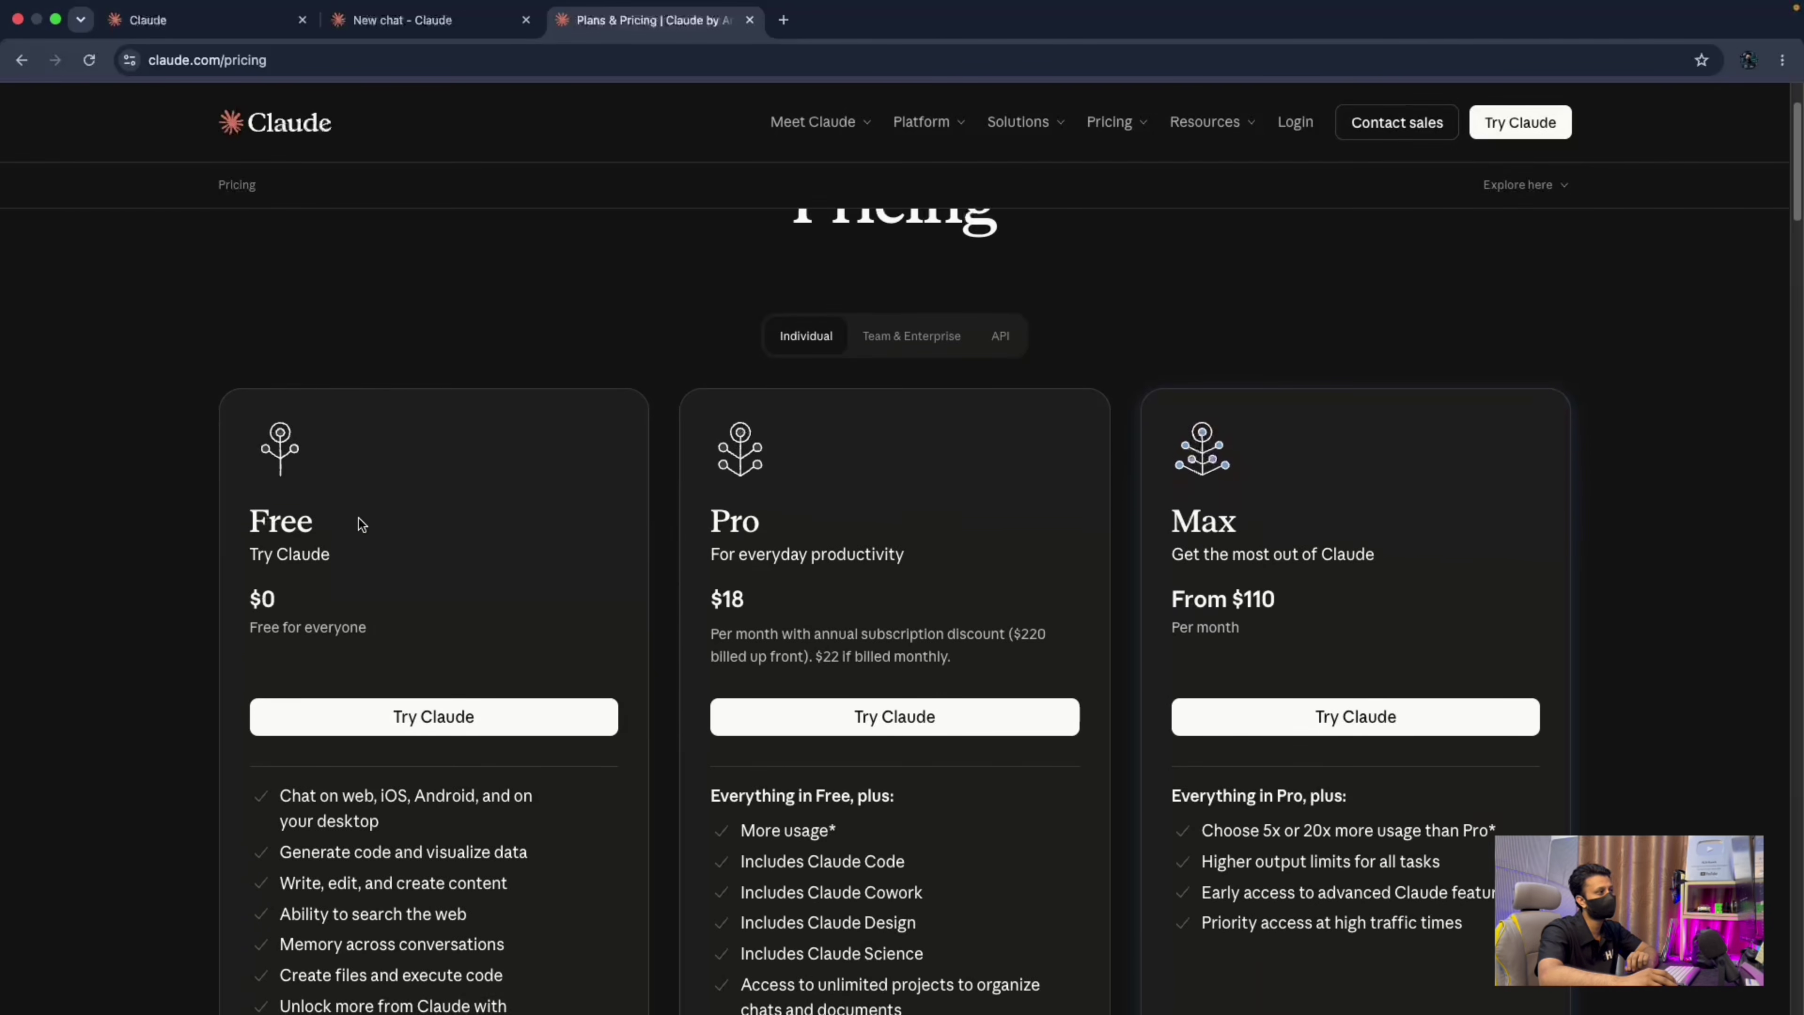
double_click(267, 523)
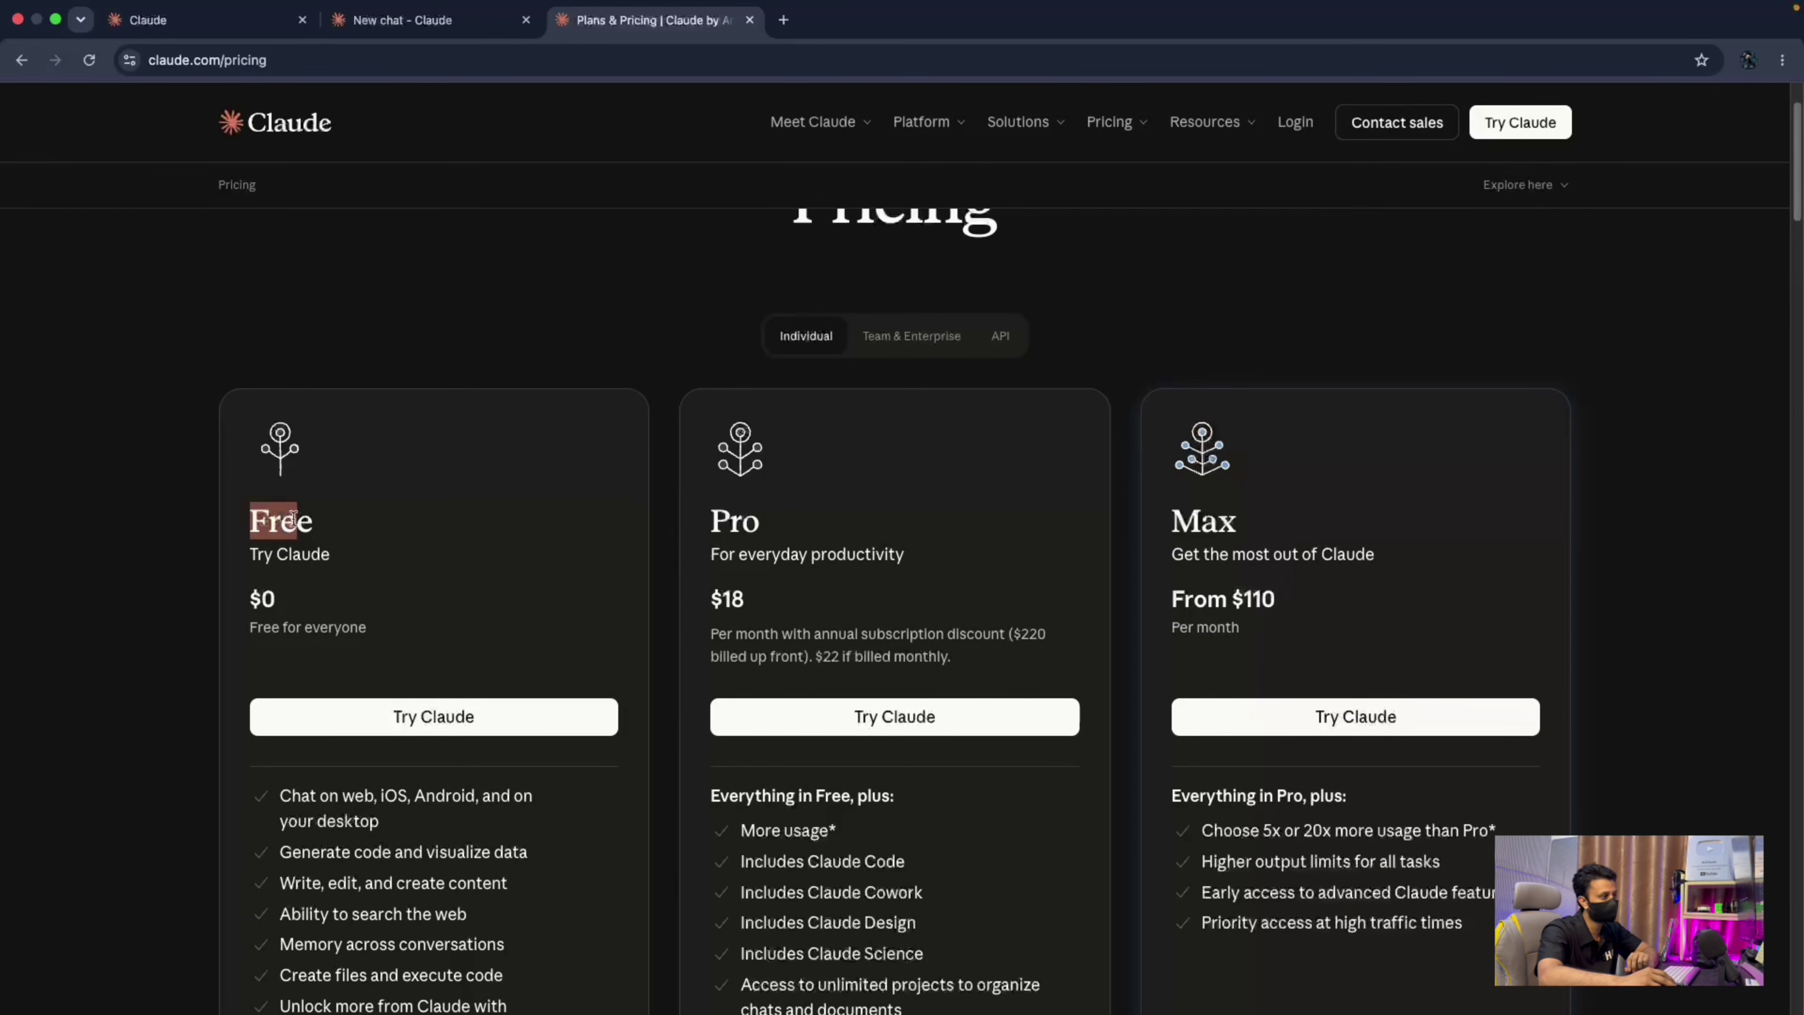
click(355, 518)
scroll(355, 515, down, 5)
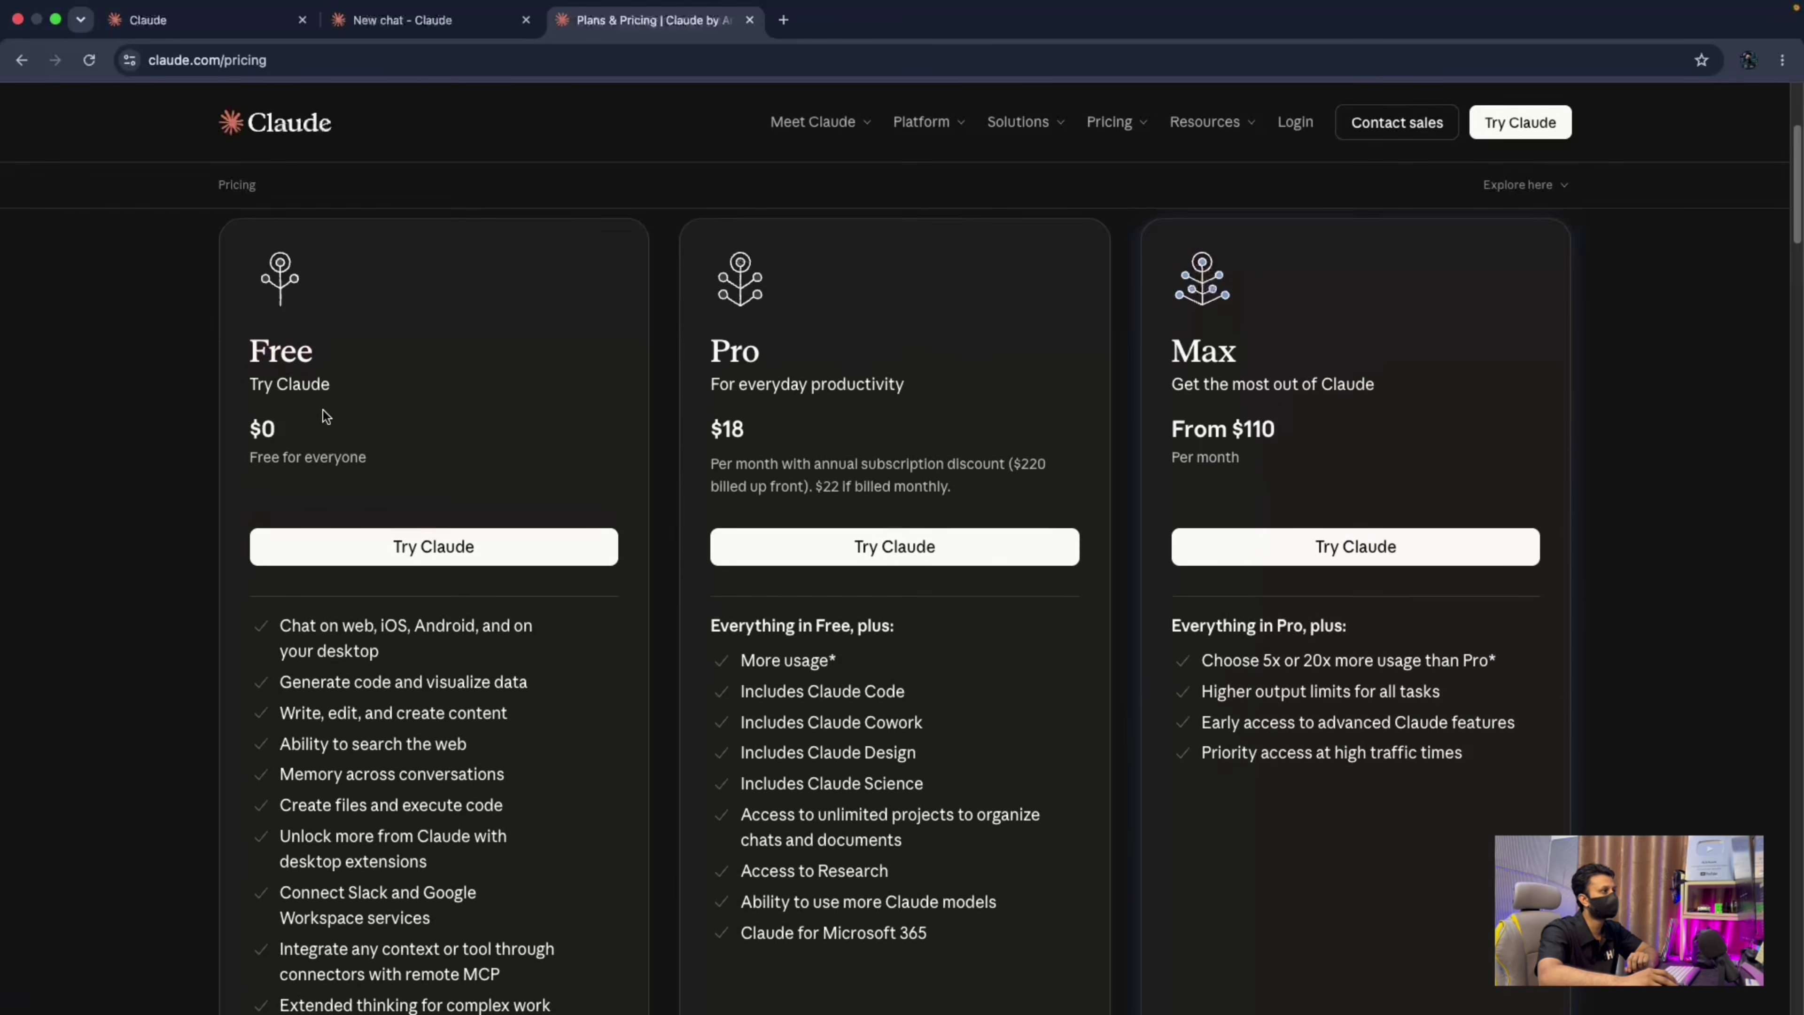
drag(249, 387, 394, 390)
click(254, 455)
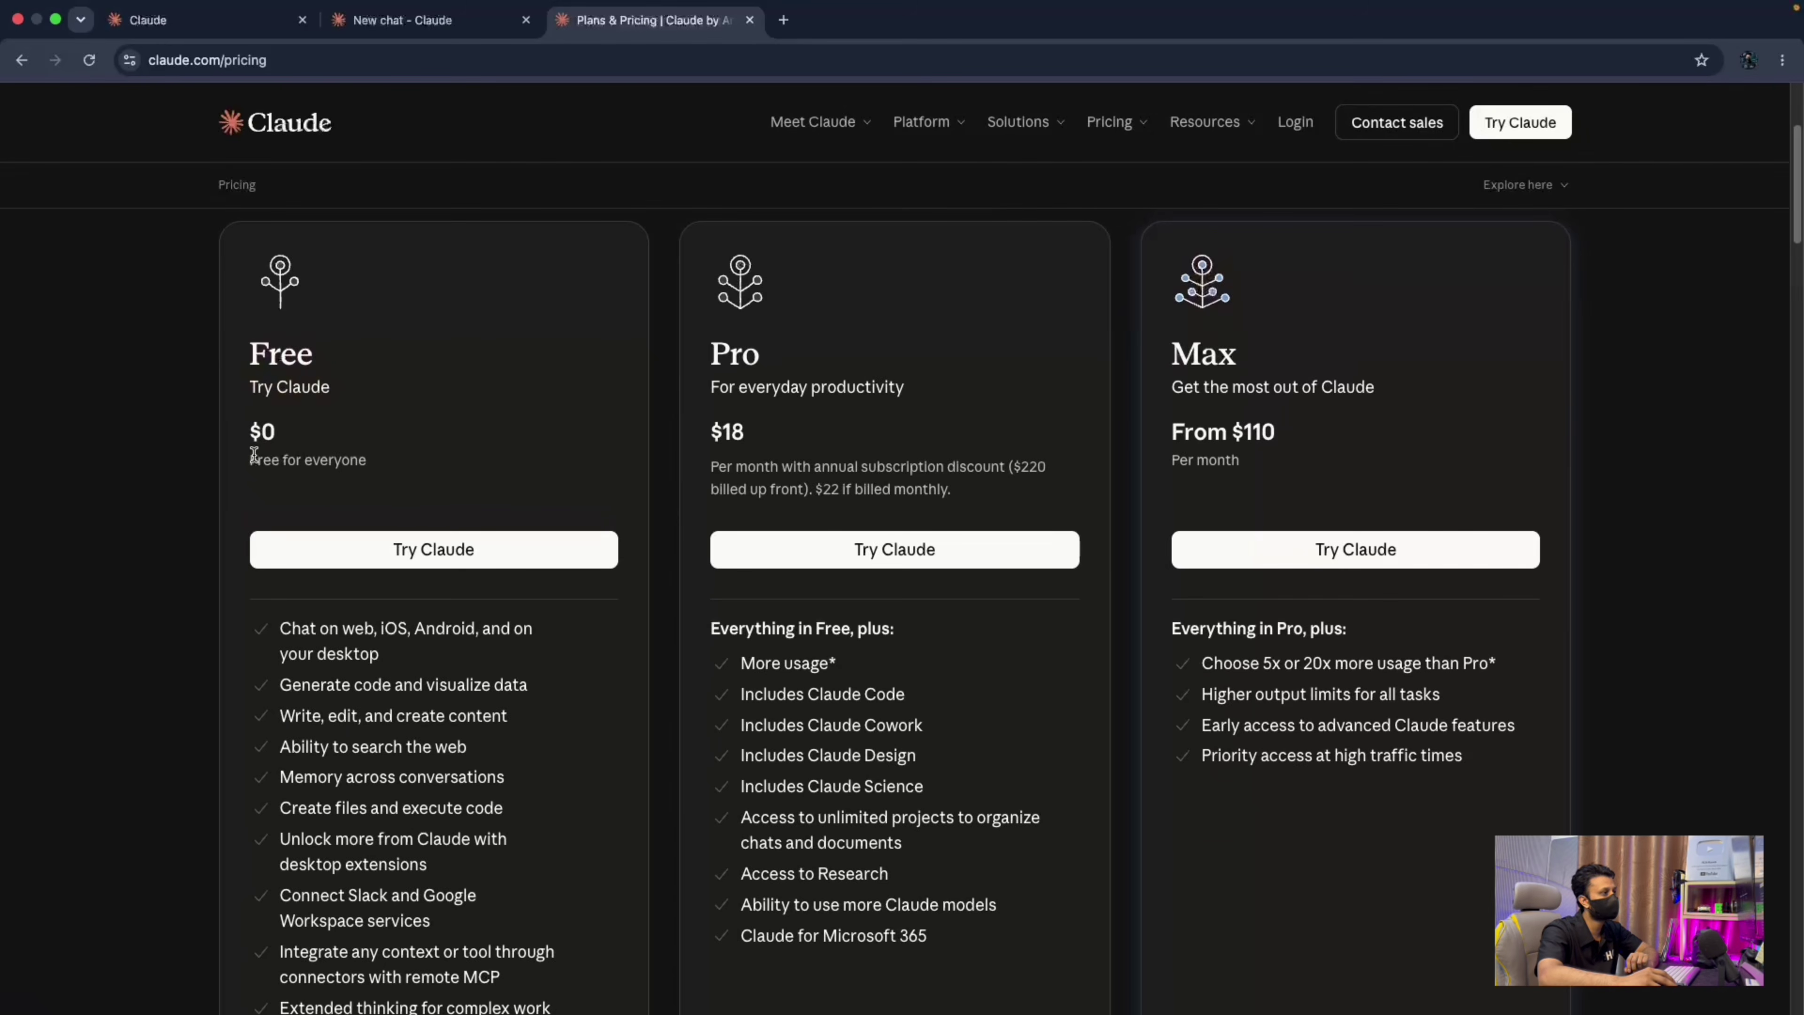
drag(253, 454, 412, 457)
scroll(412, 457, down, 7)
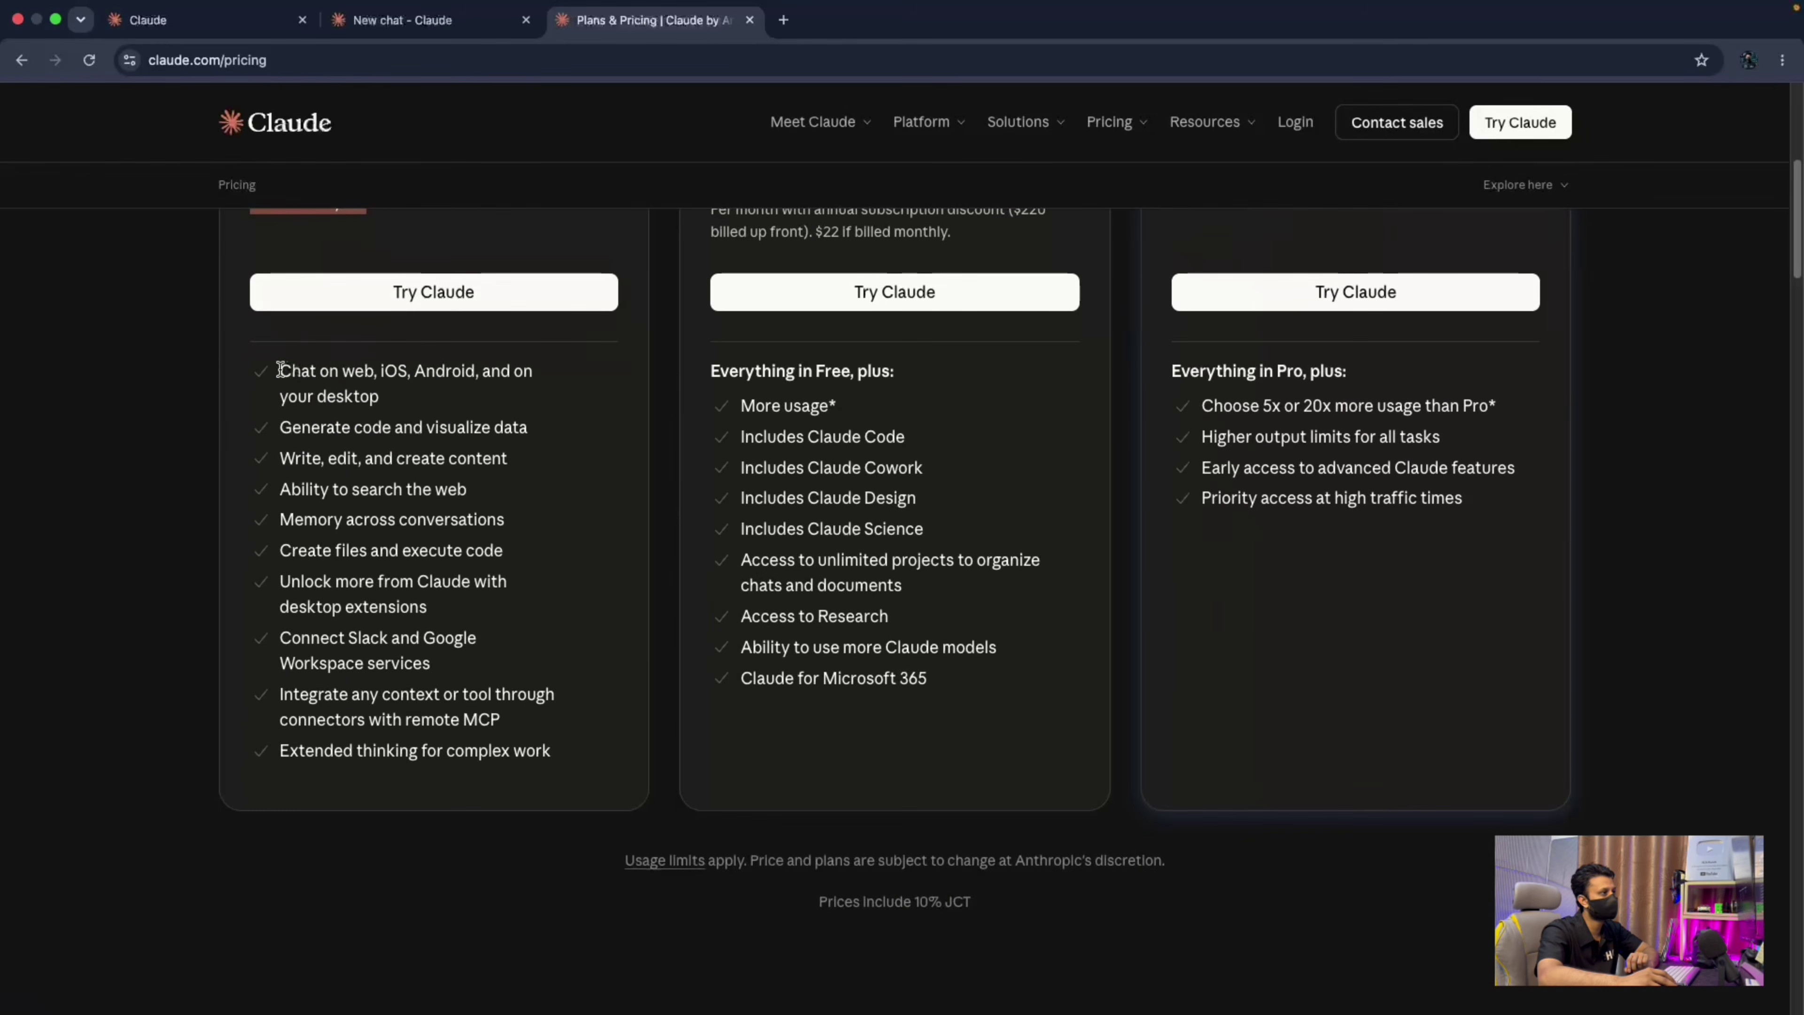
Highlight the Free plan's chat, code and data visualization, desktop extensions, and Google Workspace features.
drag(281, 369, 432, 400)
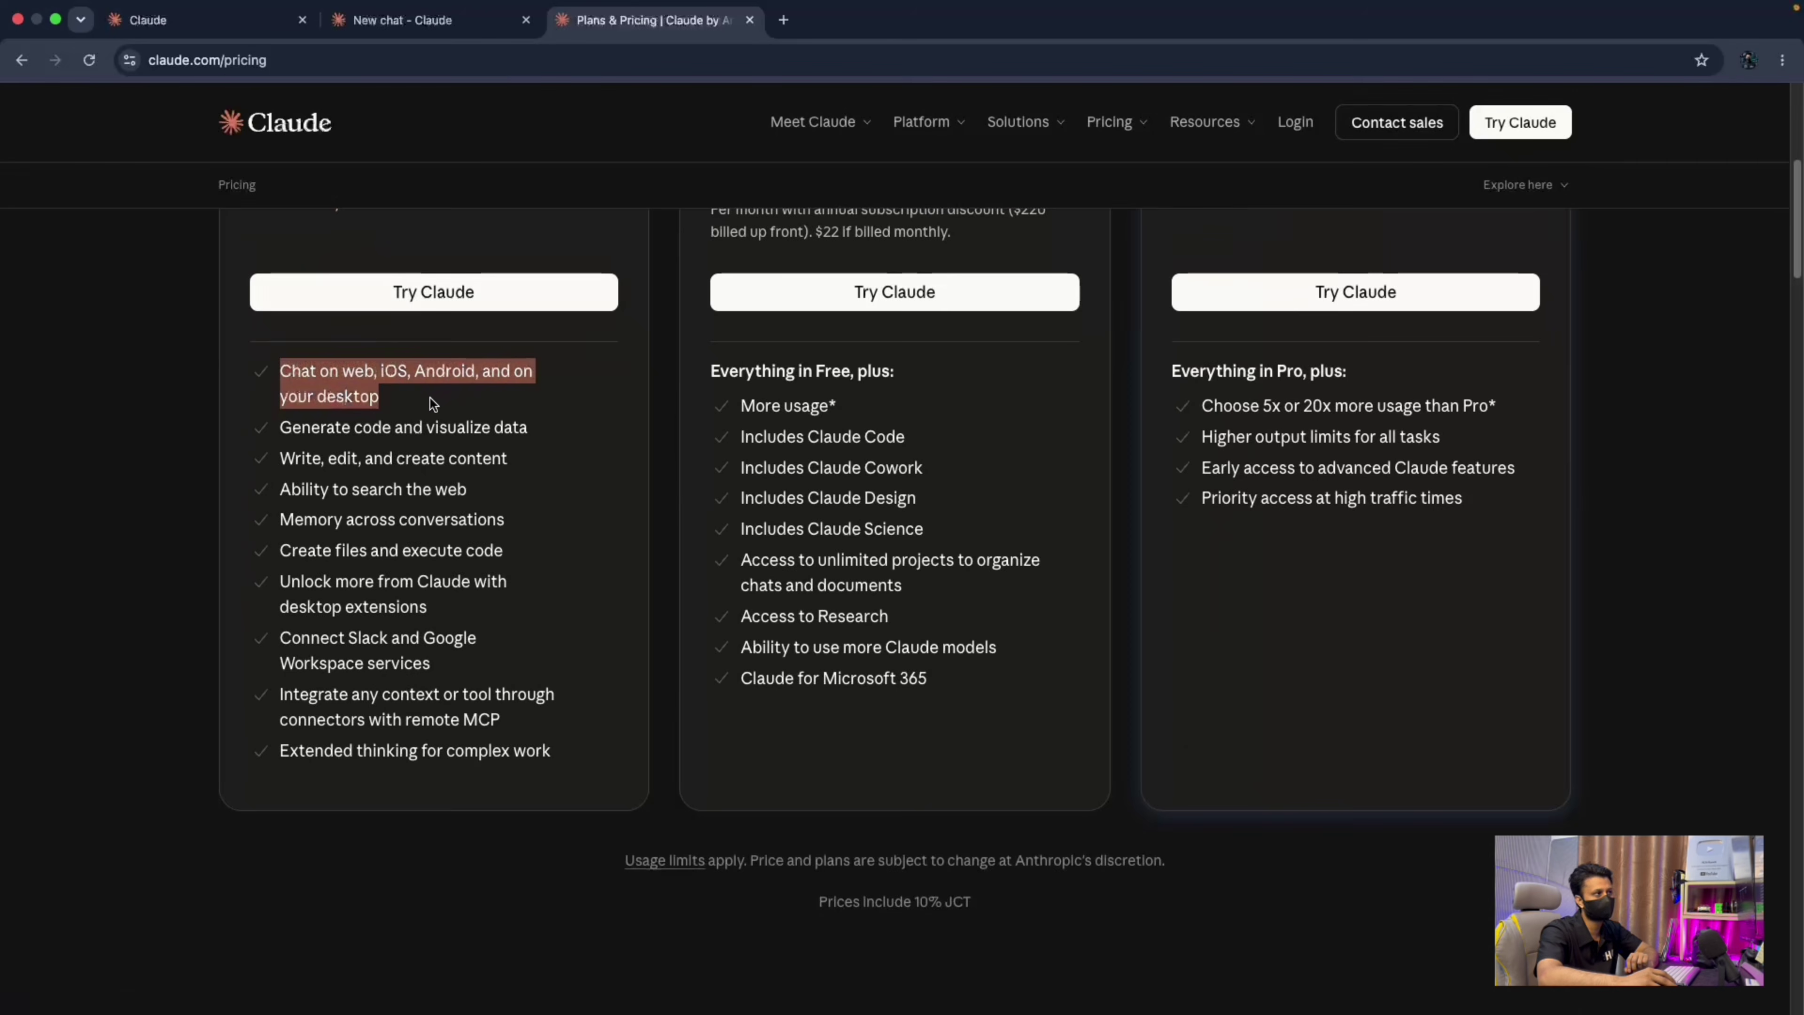
click(432, 403)
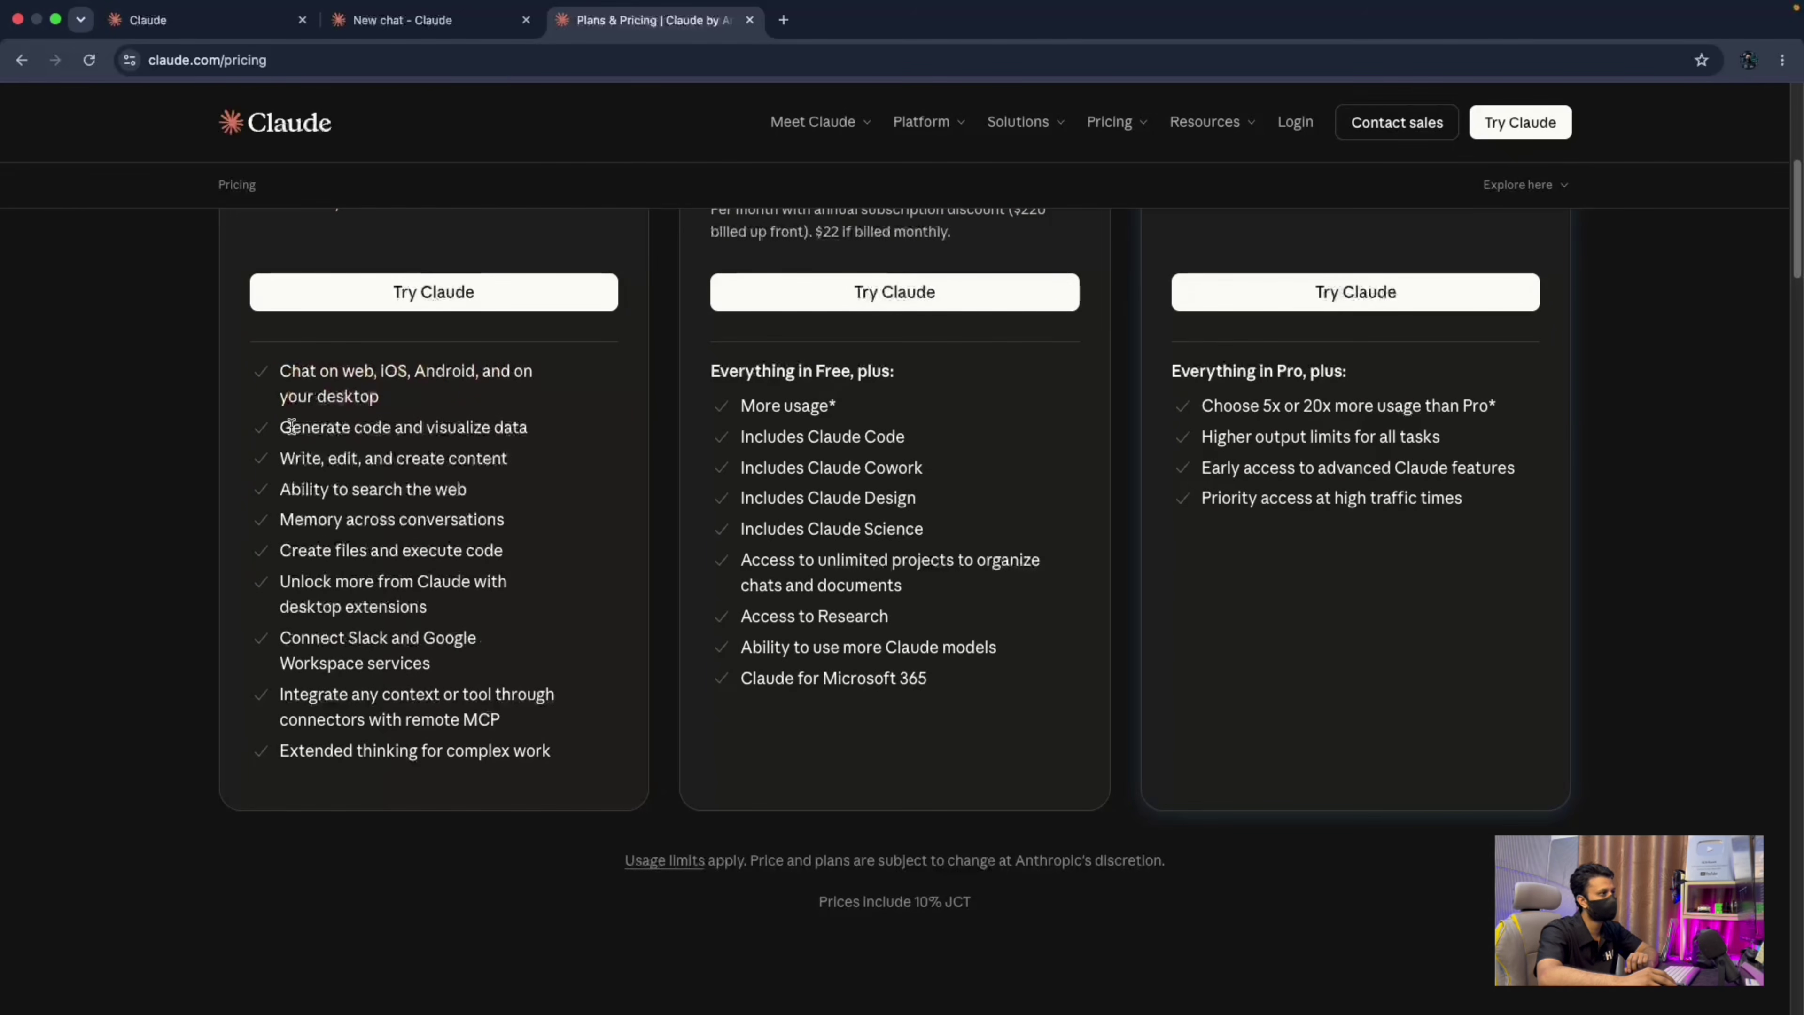
drag(291, 426, 503, 562)
click(257, 469)
click(445, 570)
drag(384, 581, 488, 615)
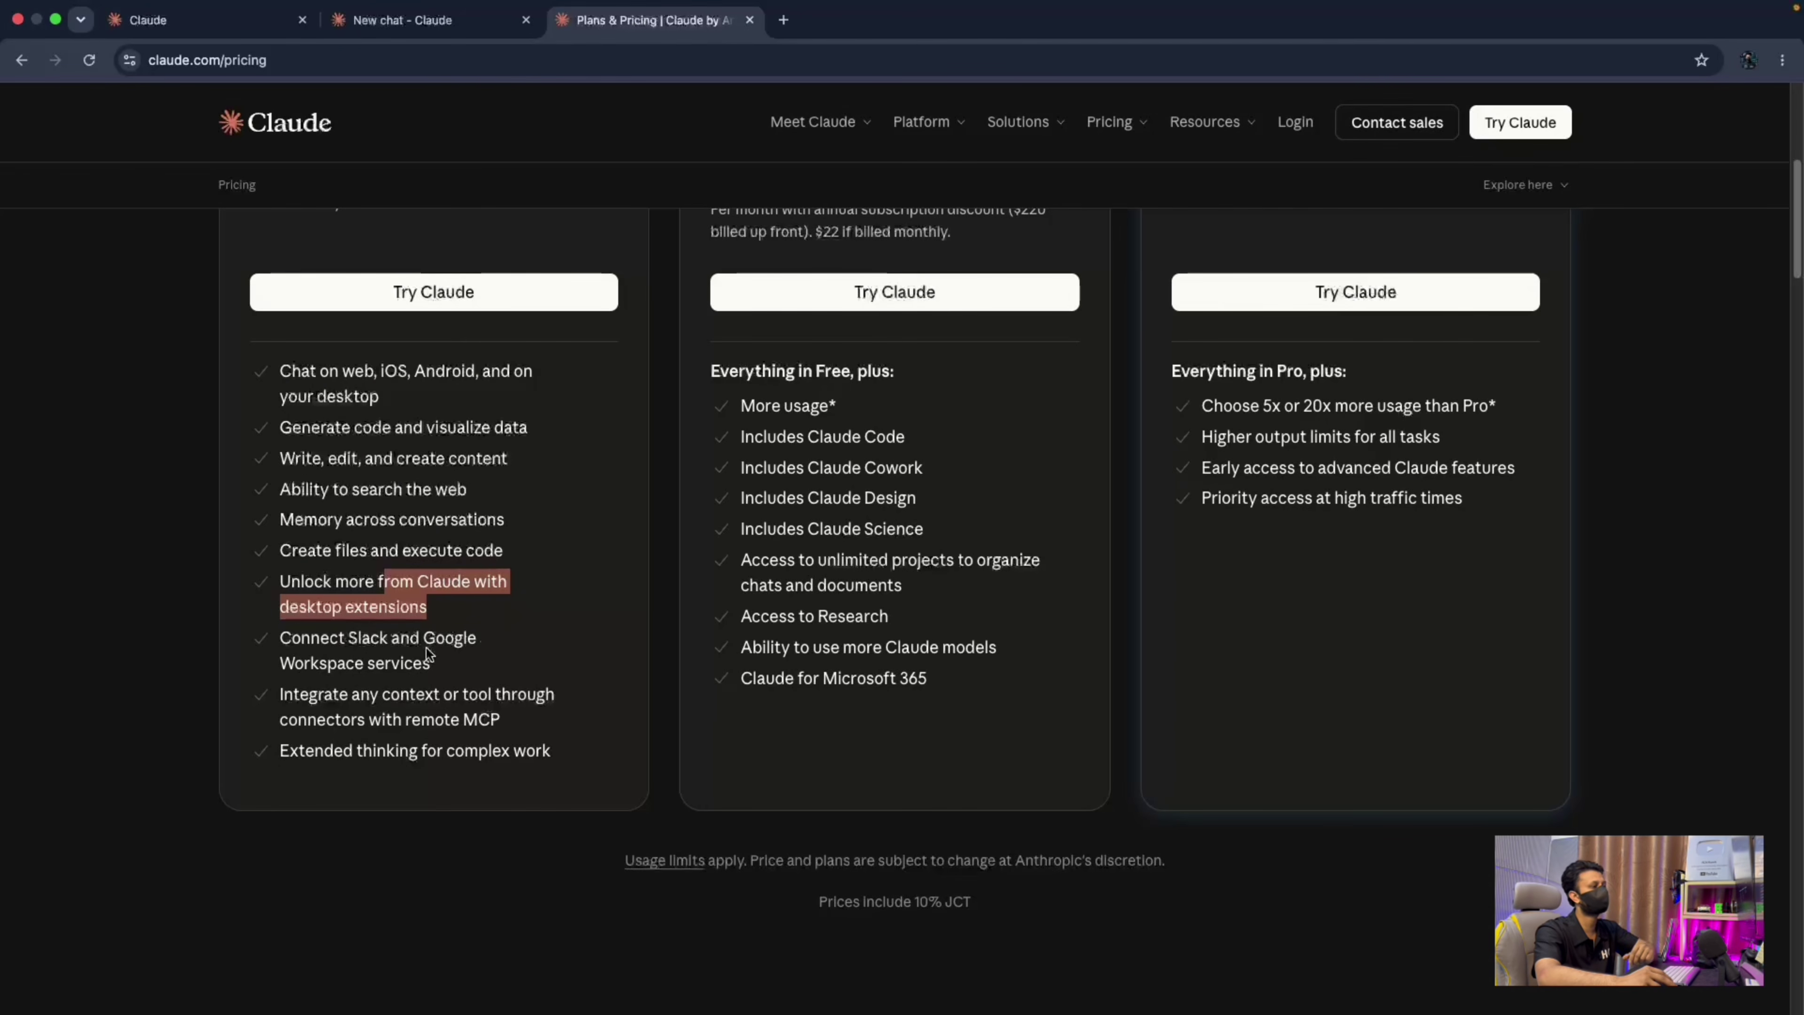
drag(419, 635, 541, 719)
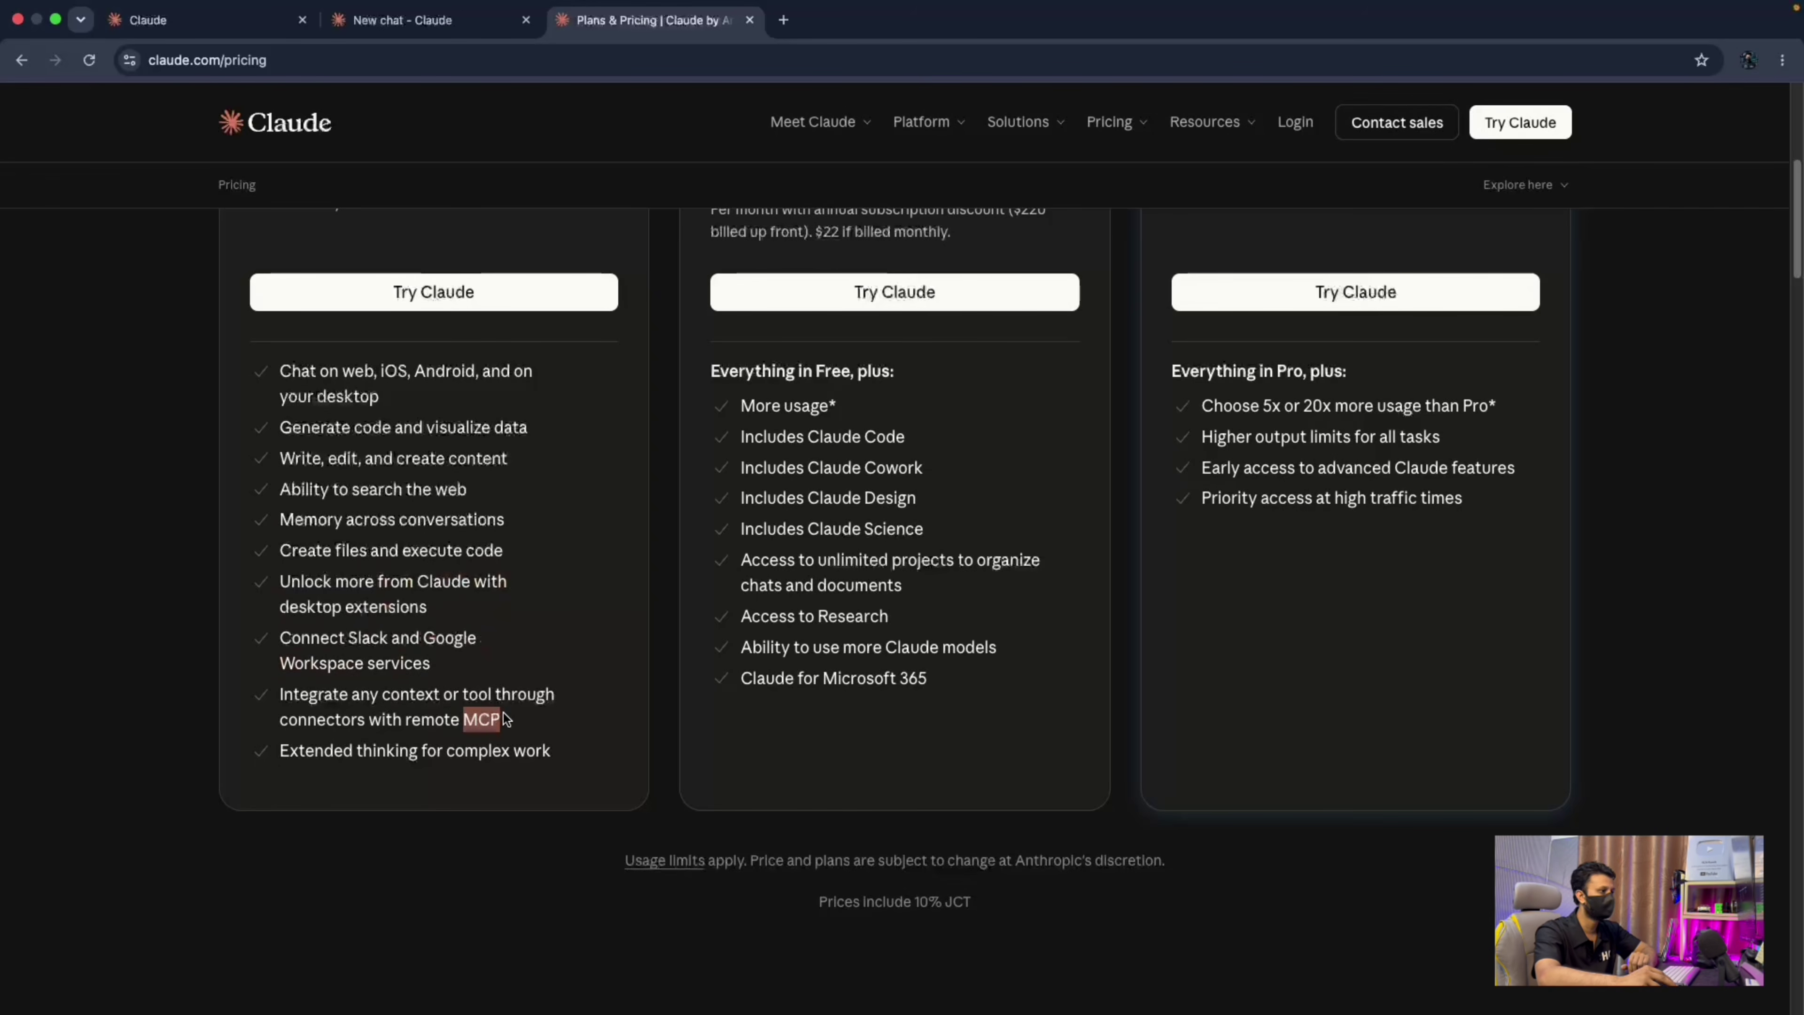
click(504, 581)
scroll(503, 576, up, 3)
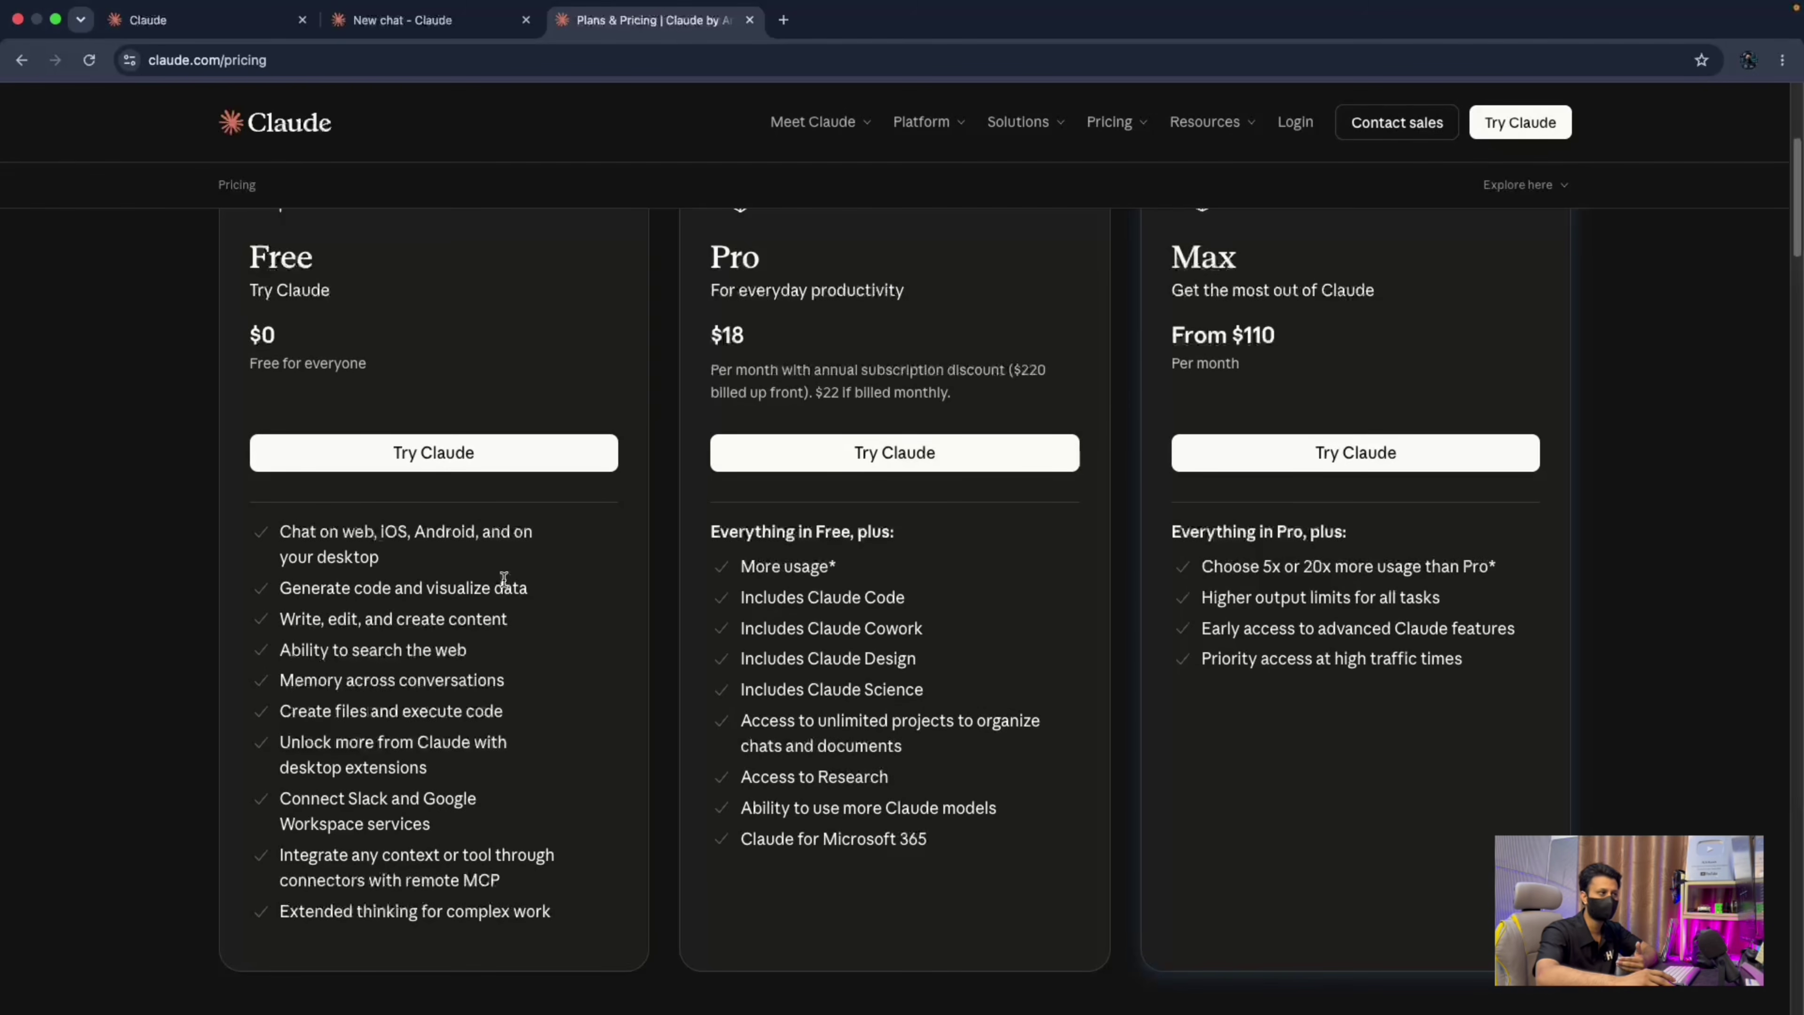
scroll(563, 604, up, 1)
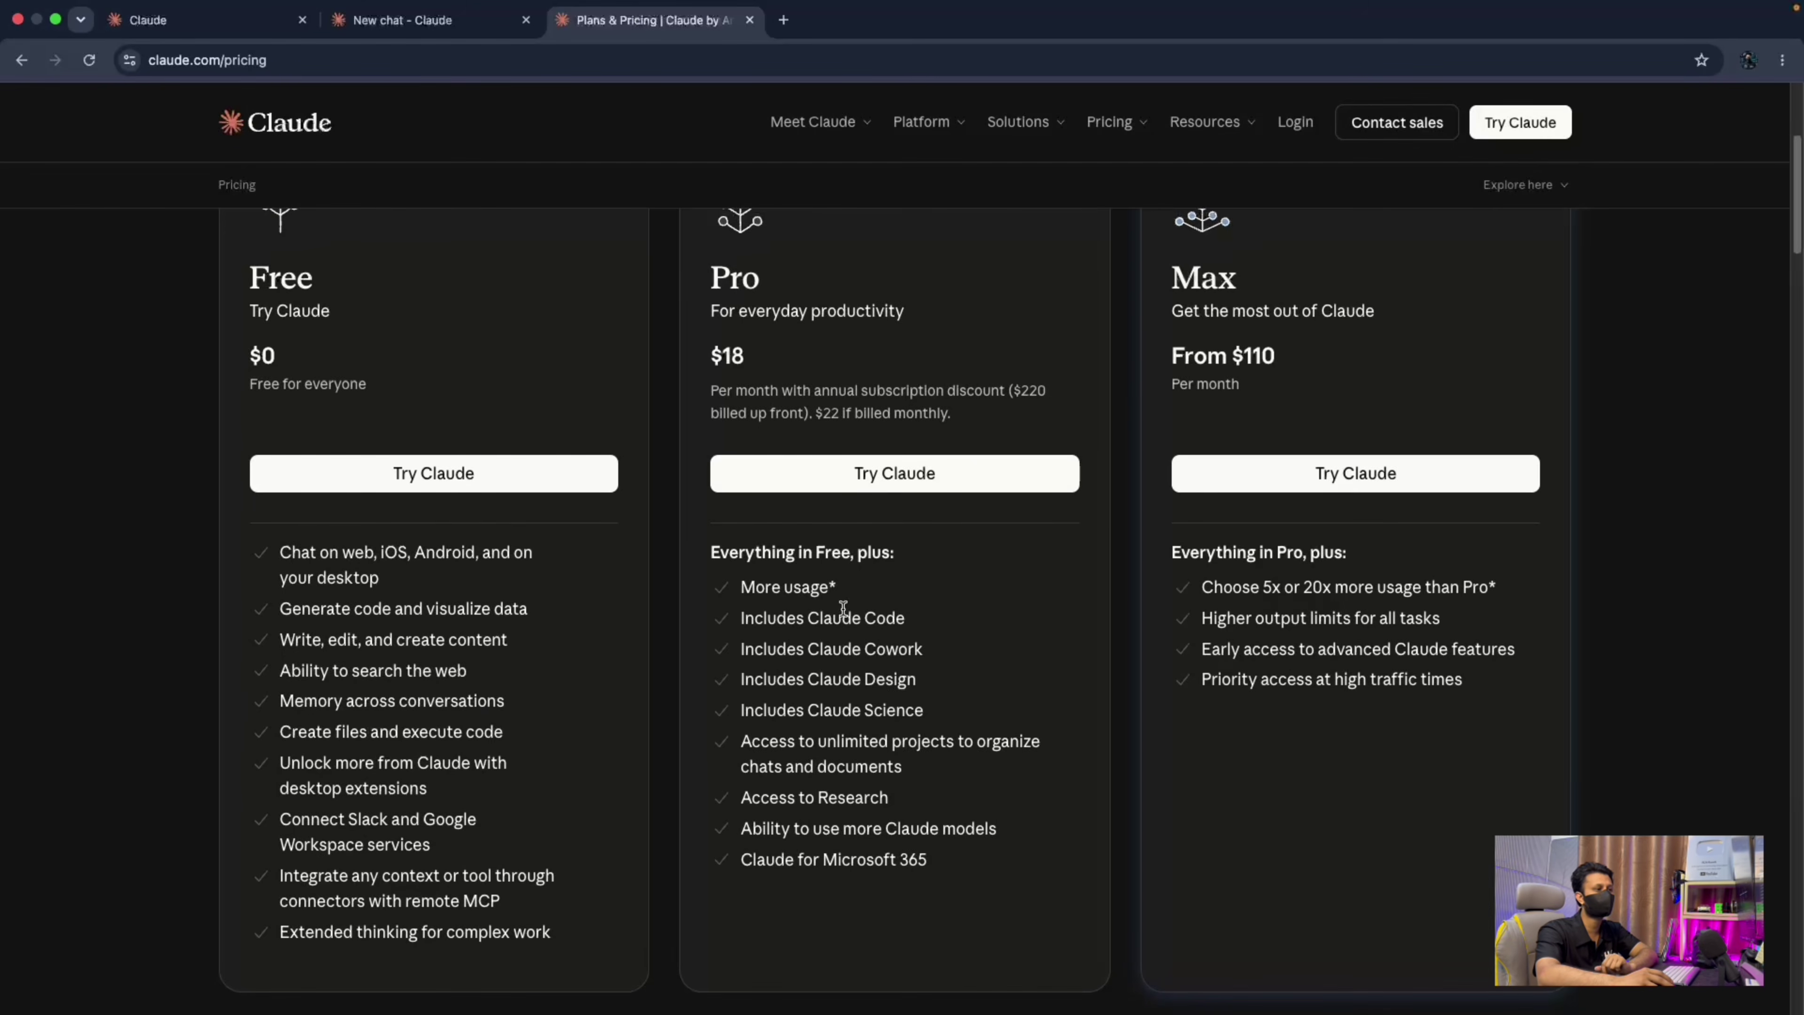
drag(807, 617, 916, 631)
drag(812, 653, 969, 706)
click(814, 705)
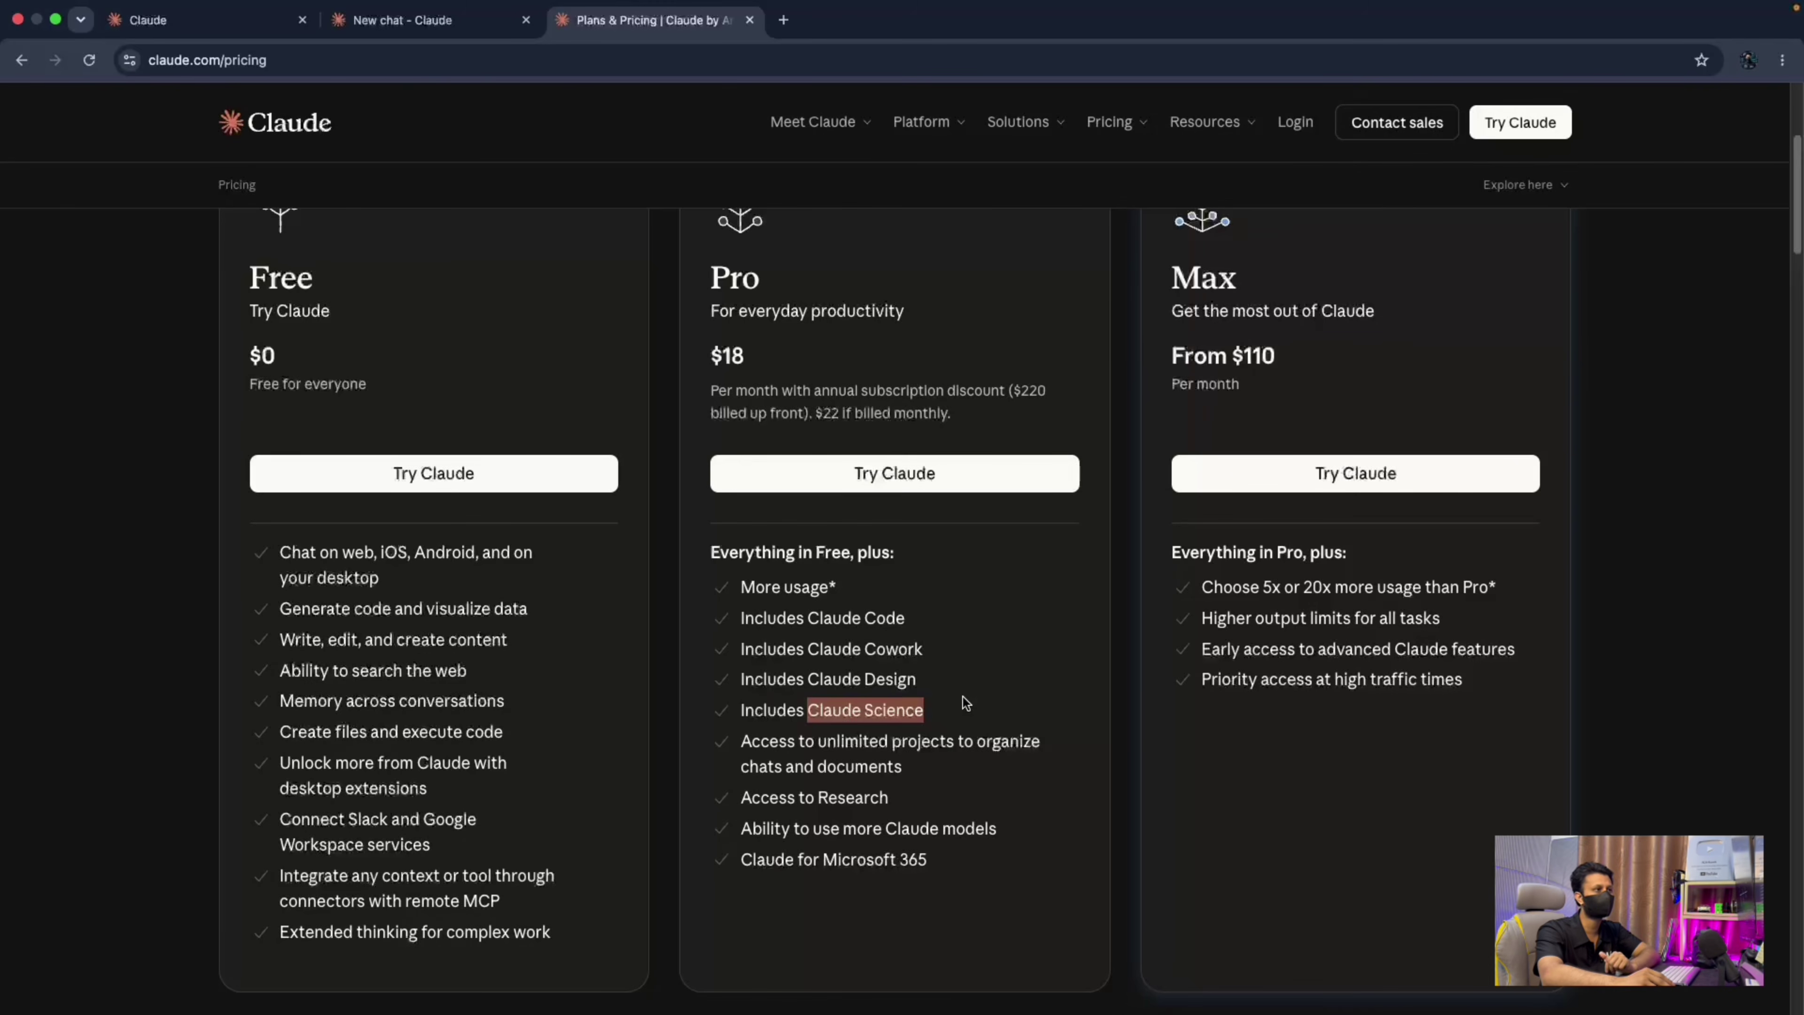
scroll(1015, 699, up, 2)
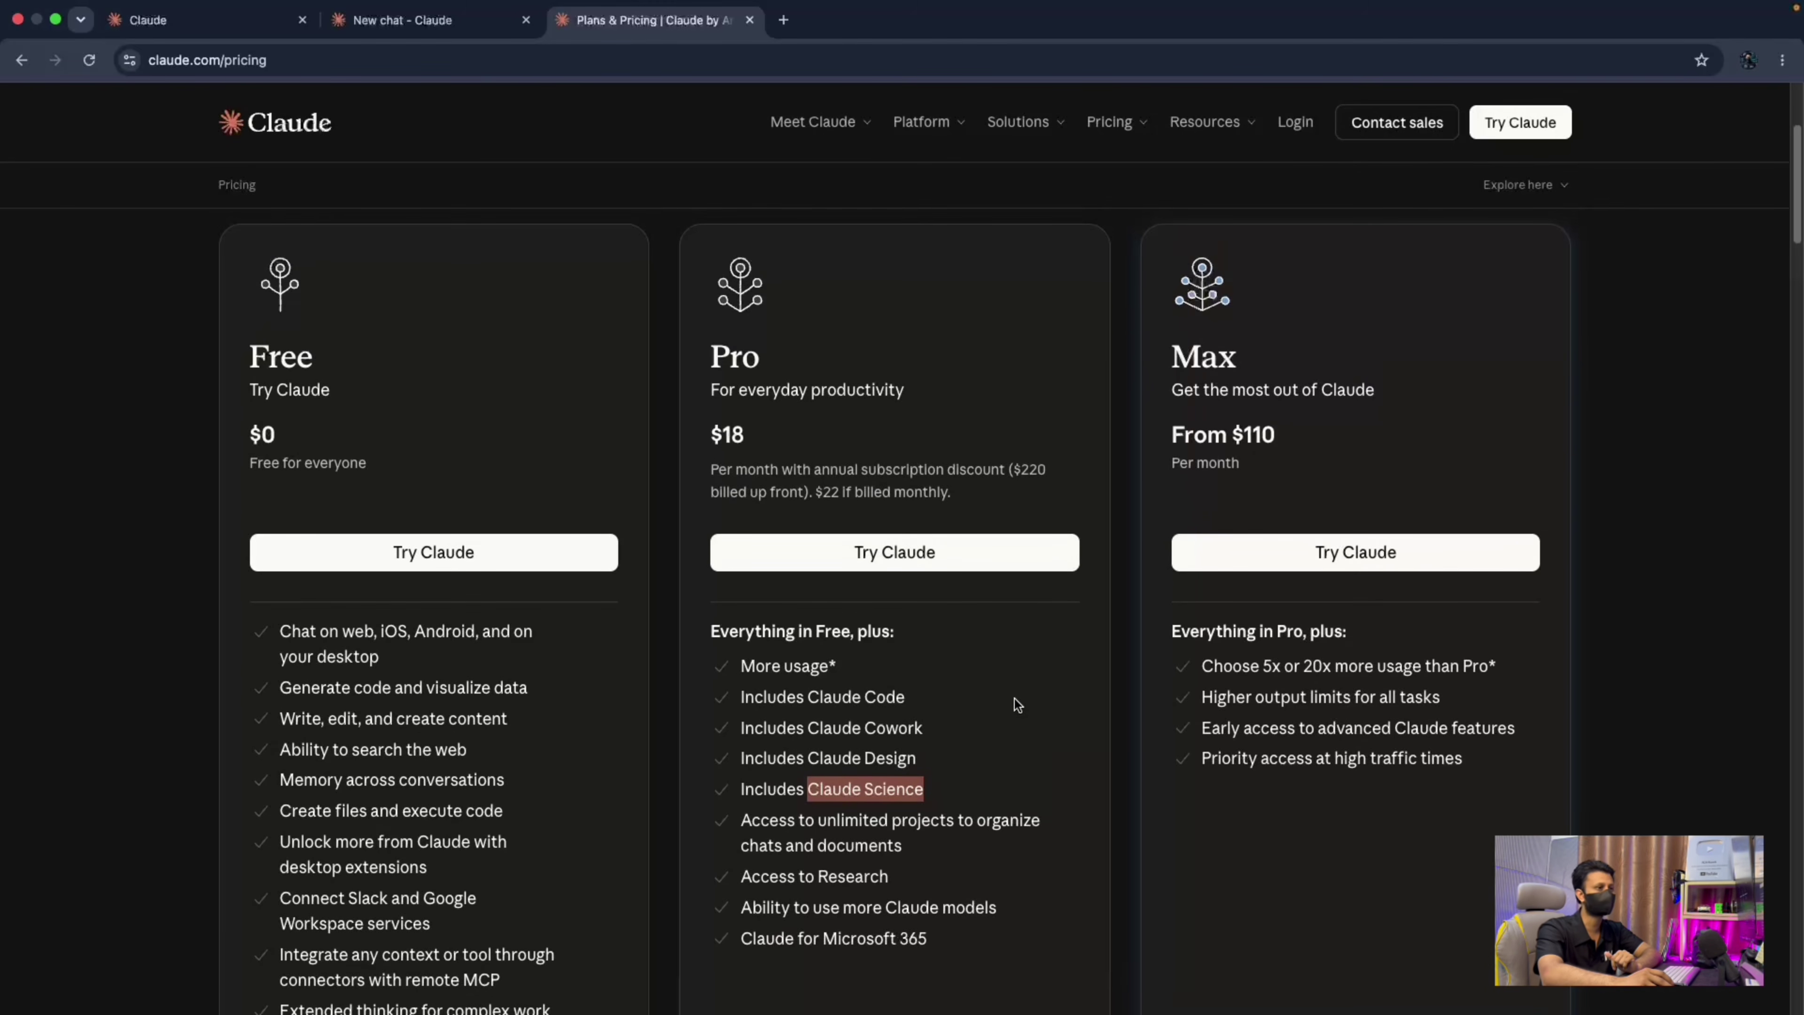
click(1013, 665)
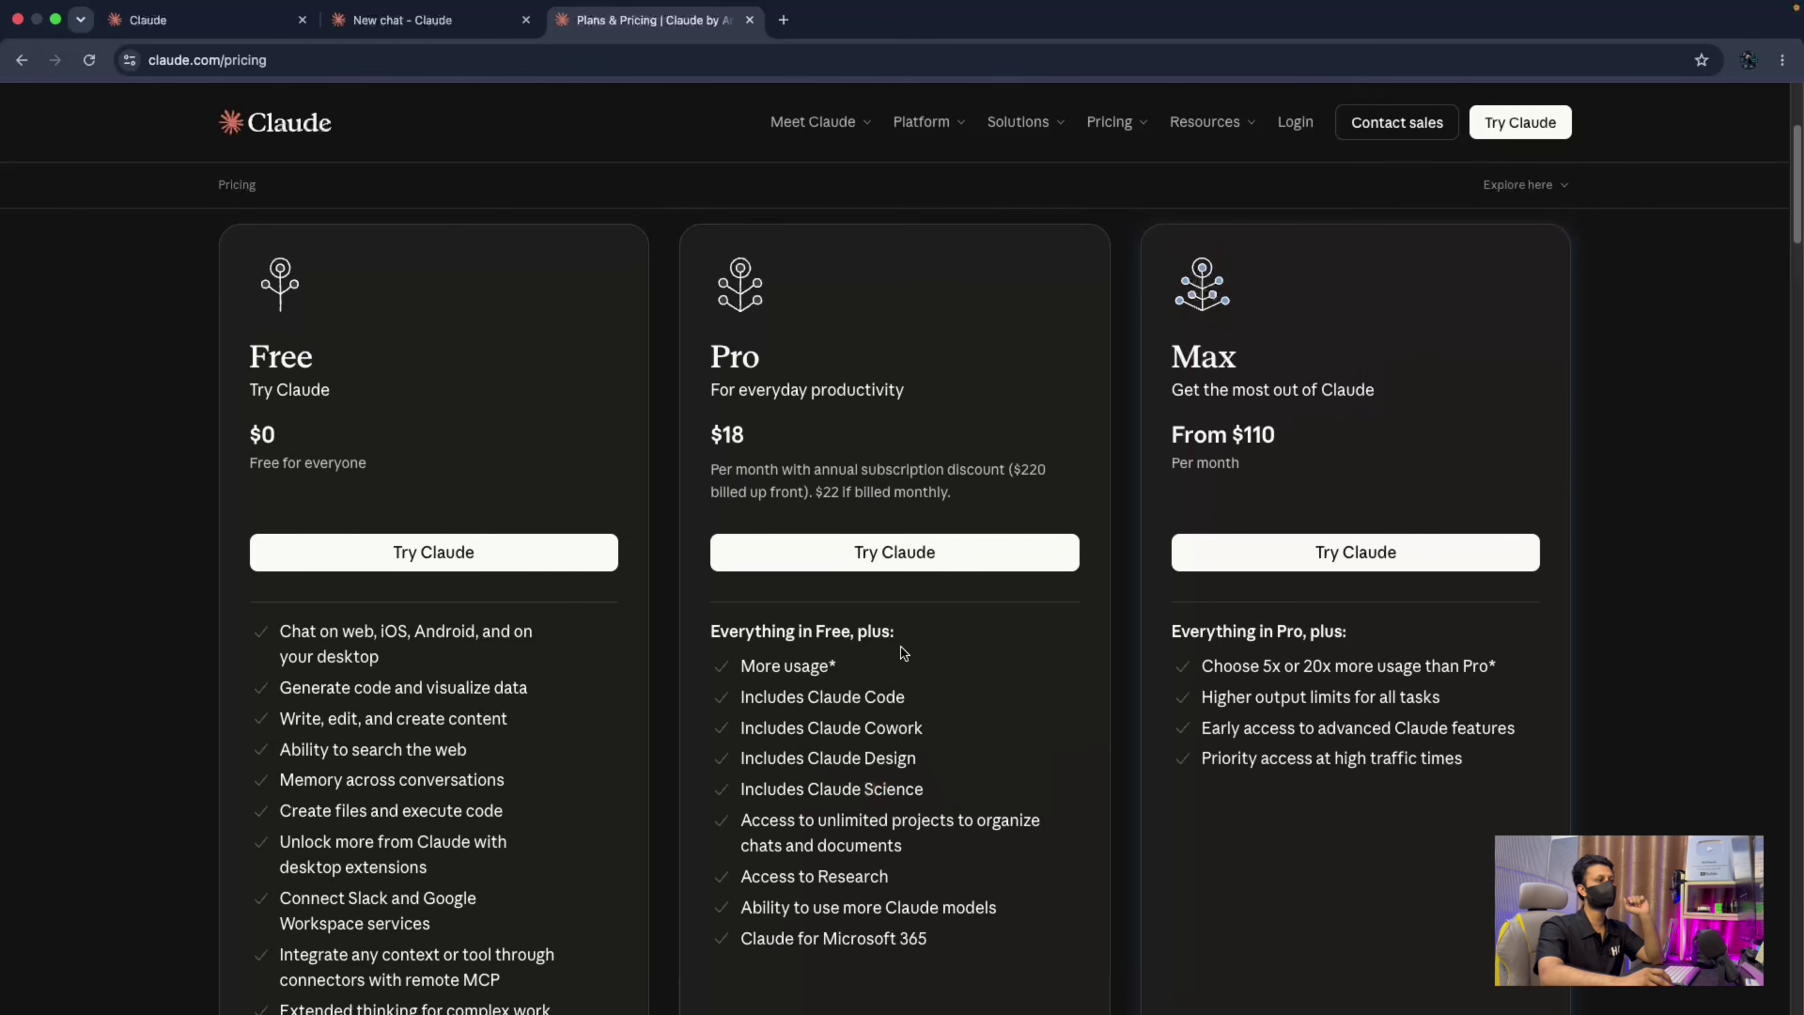
drag(715, 358, 729, 347)
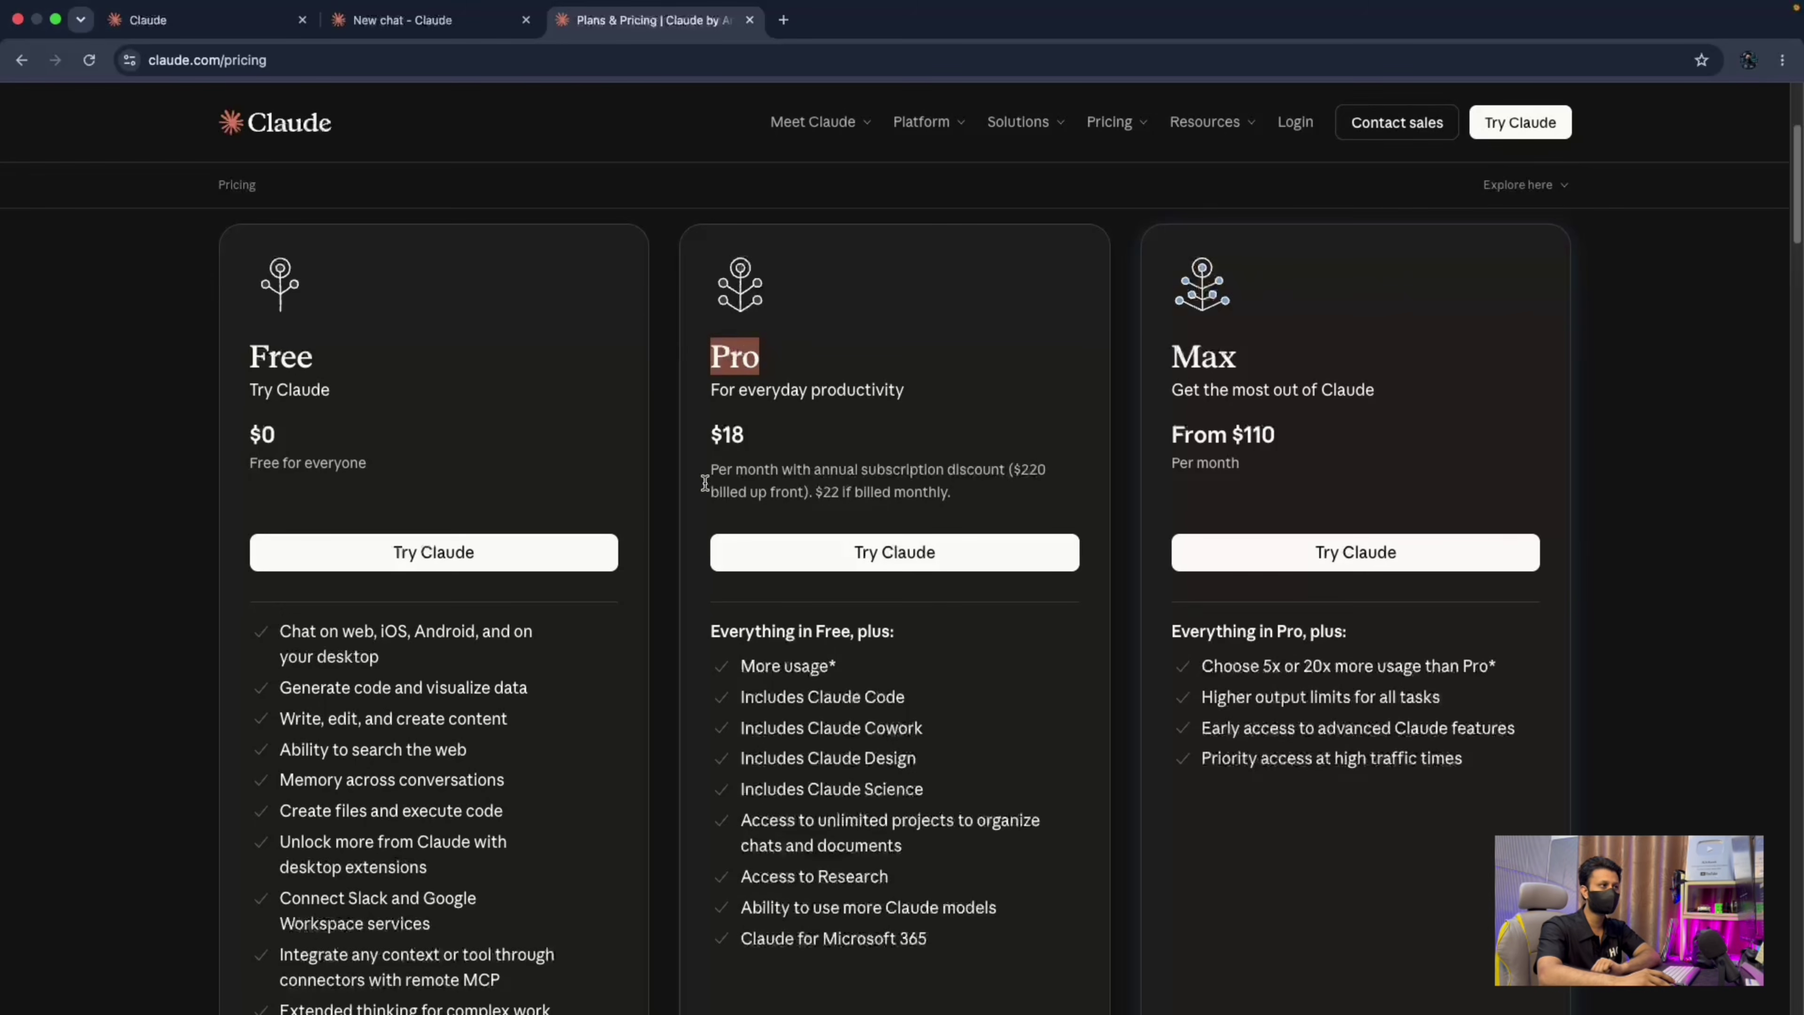
click(704, 424)
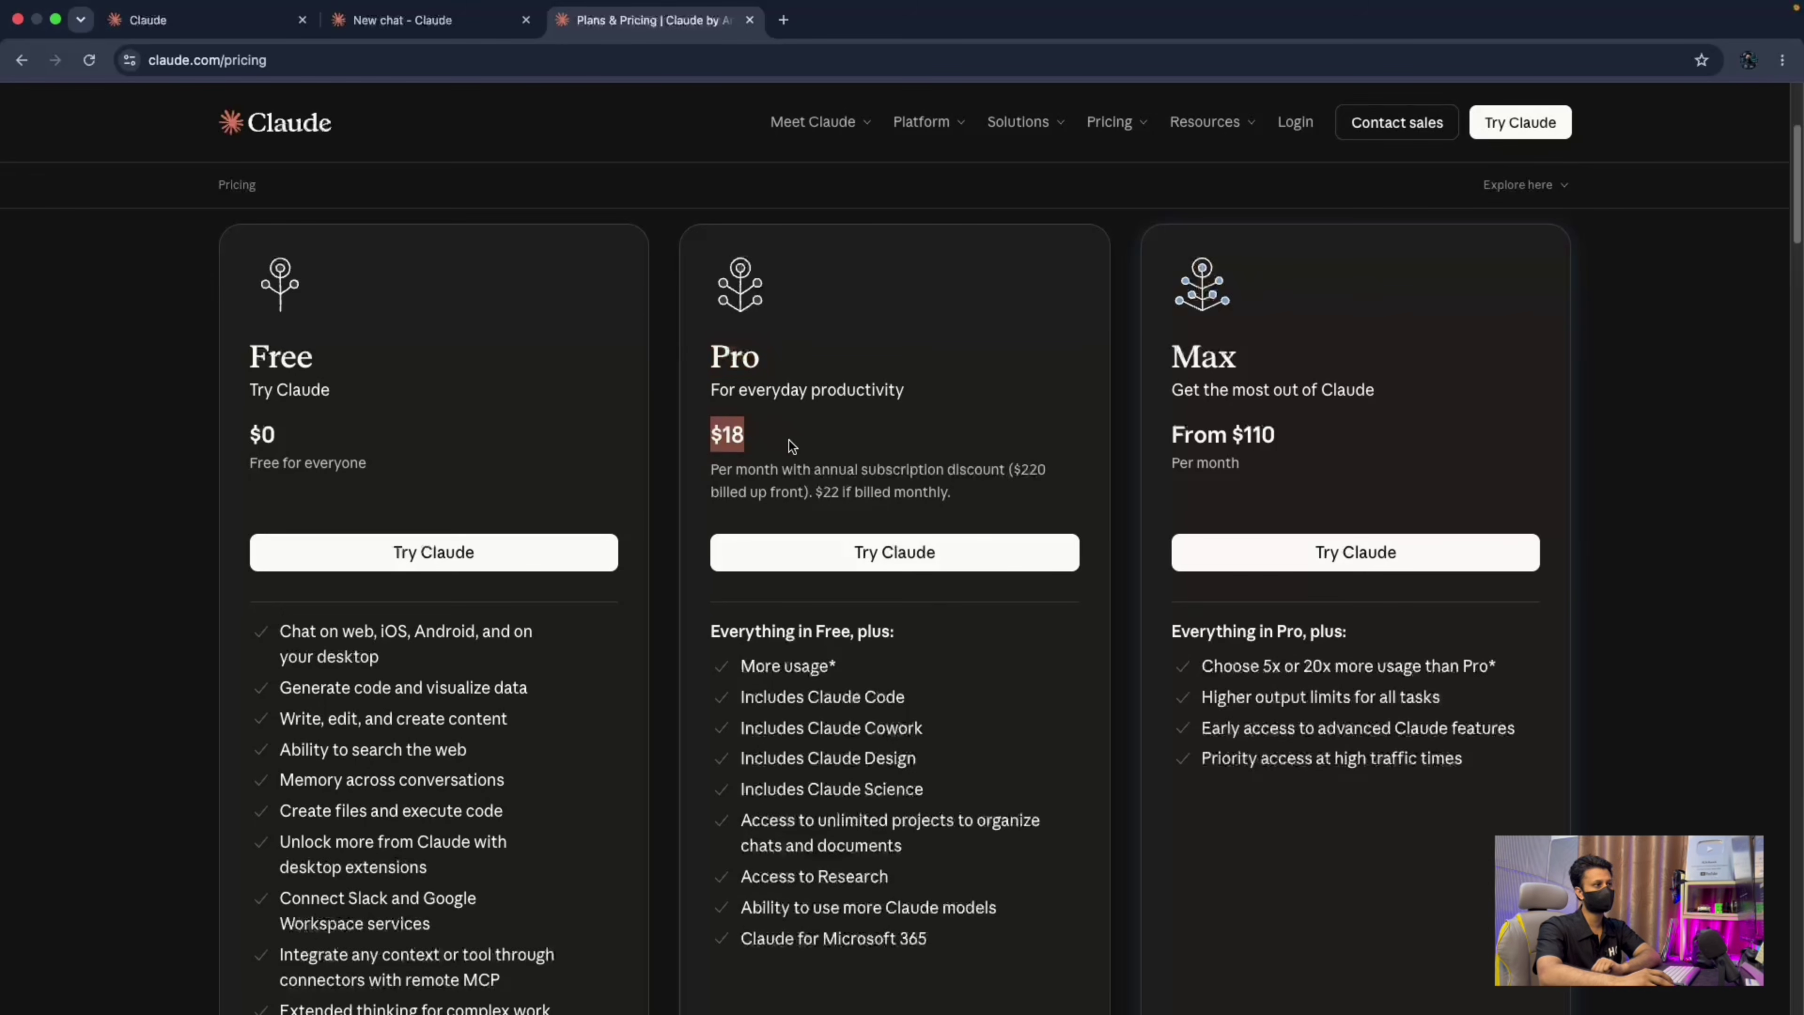
click(802, 462)
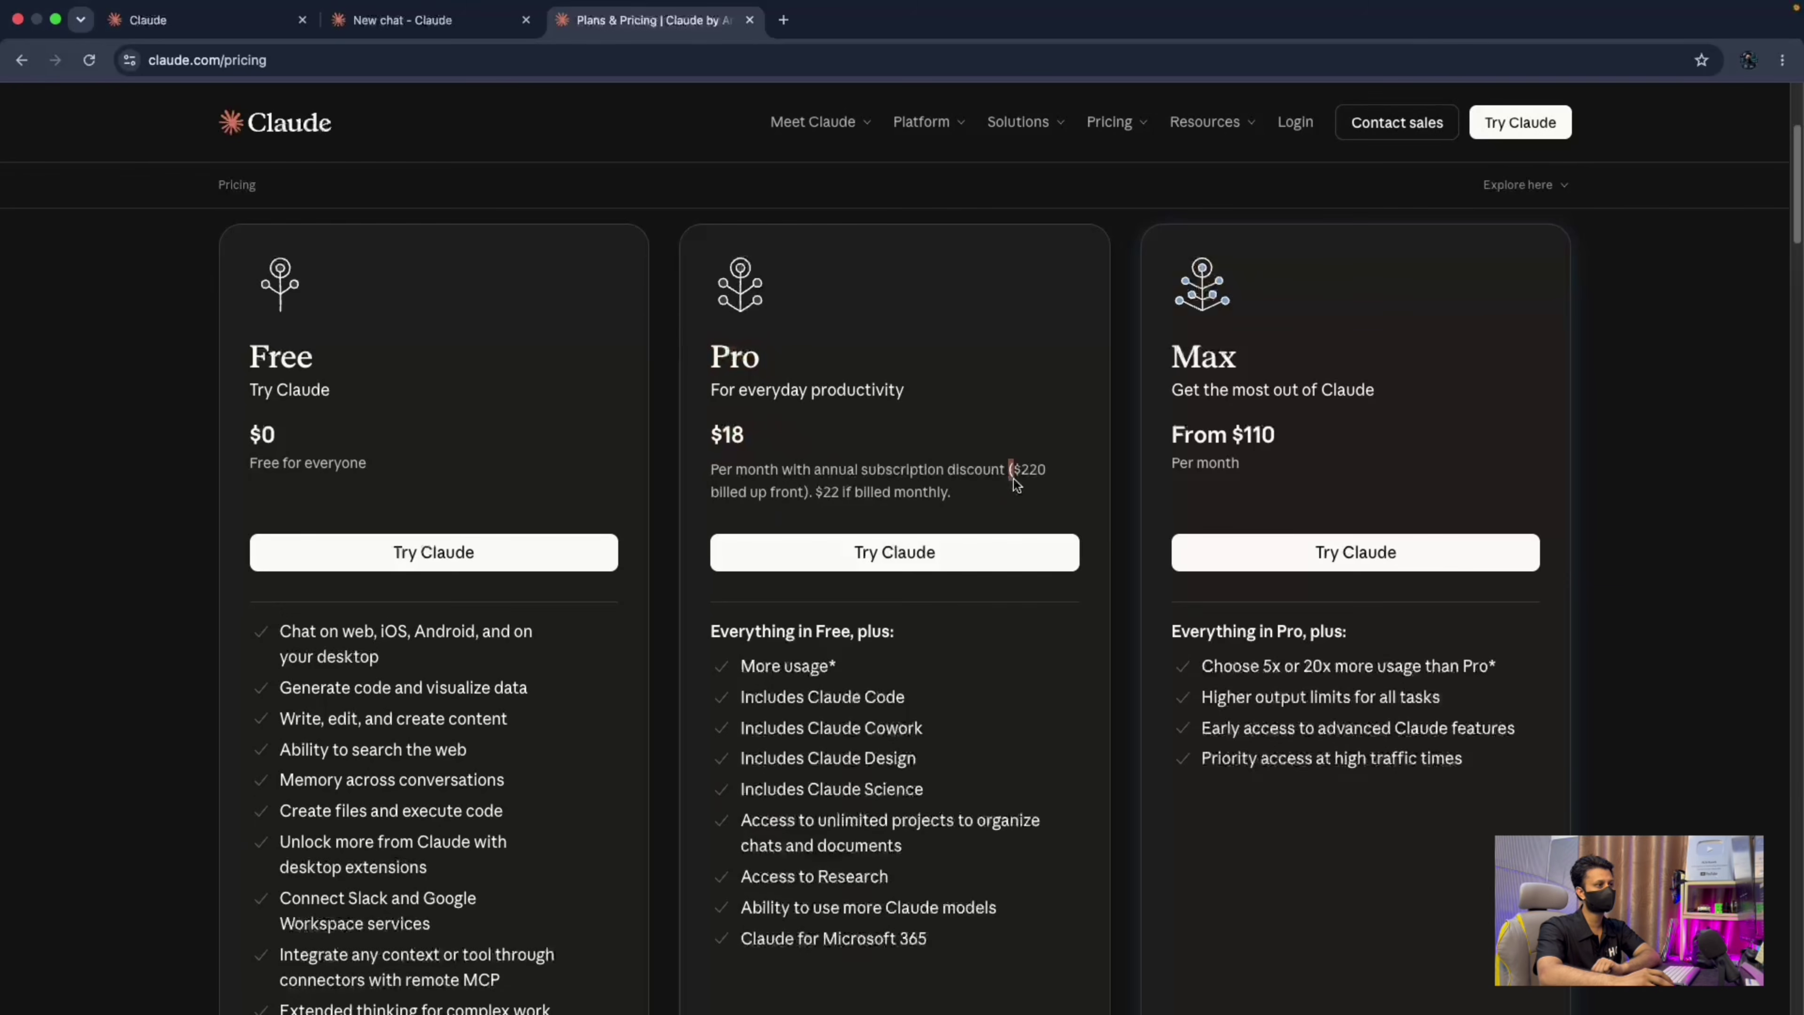
drag(1012, 470, 911, 512)
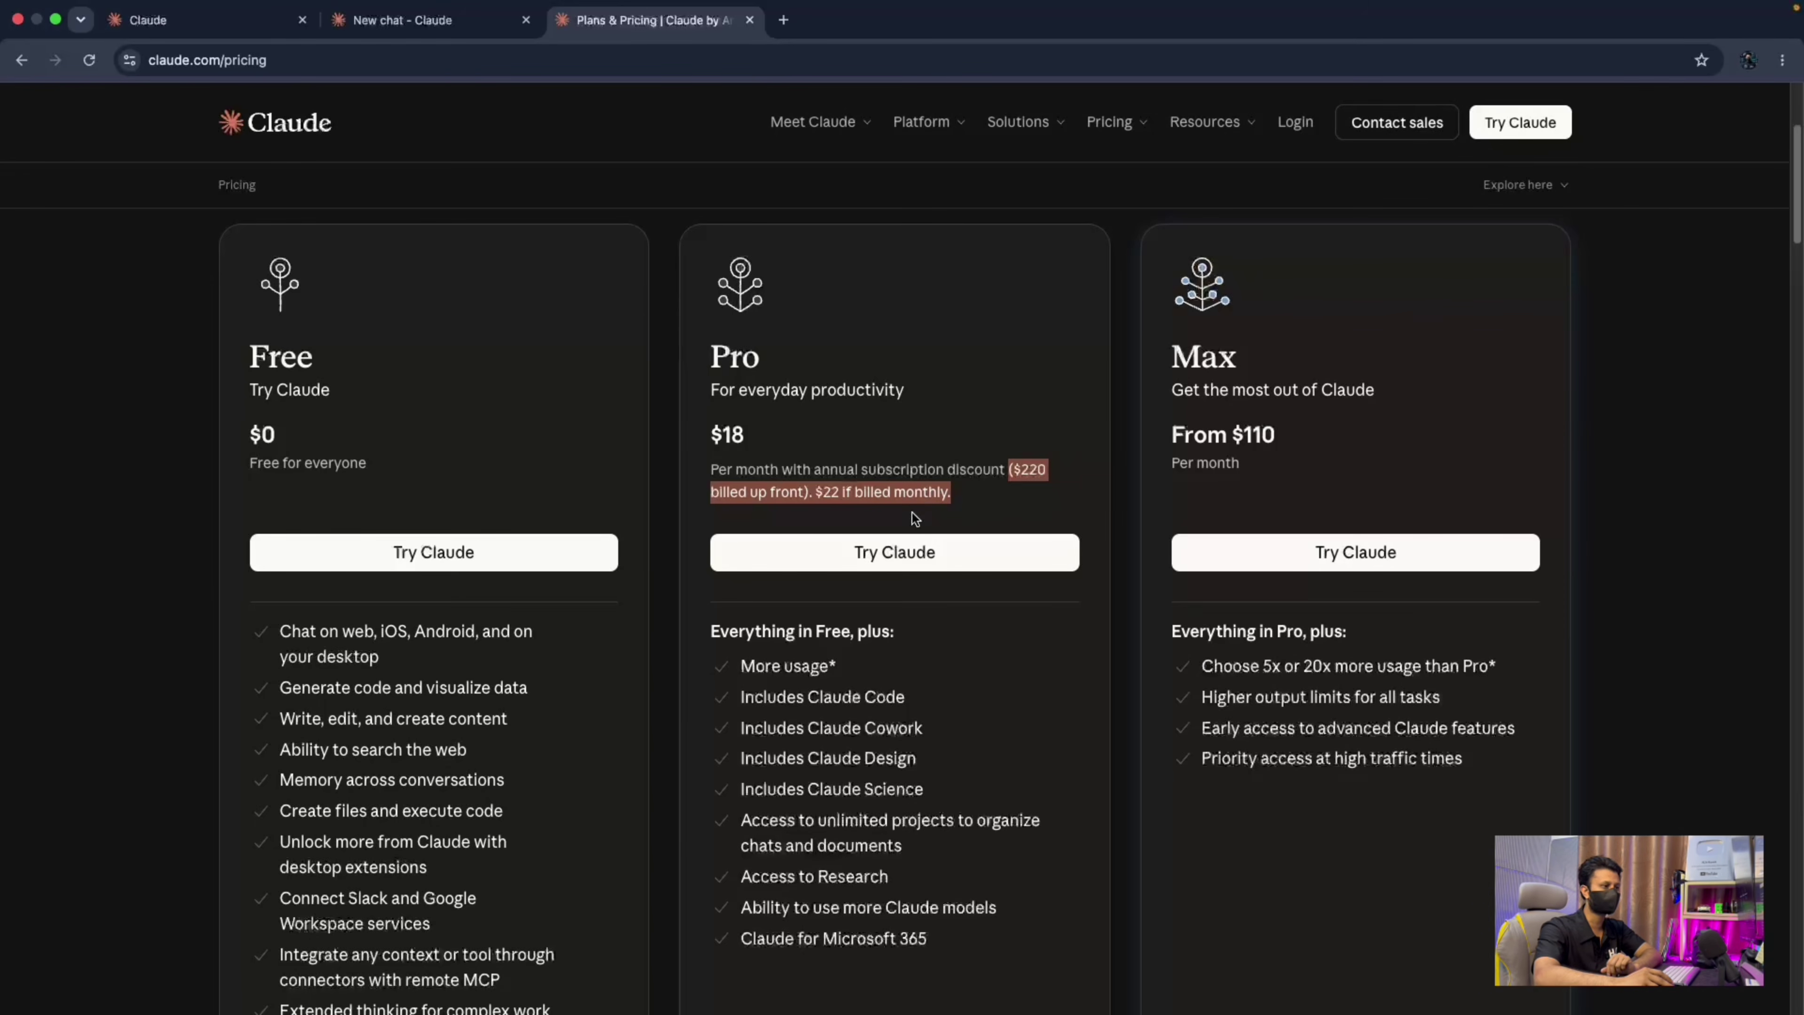
click(914, 519)
scroll(957, 666, down, 3)
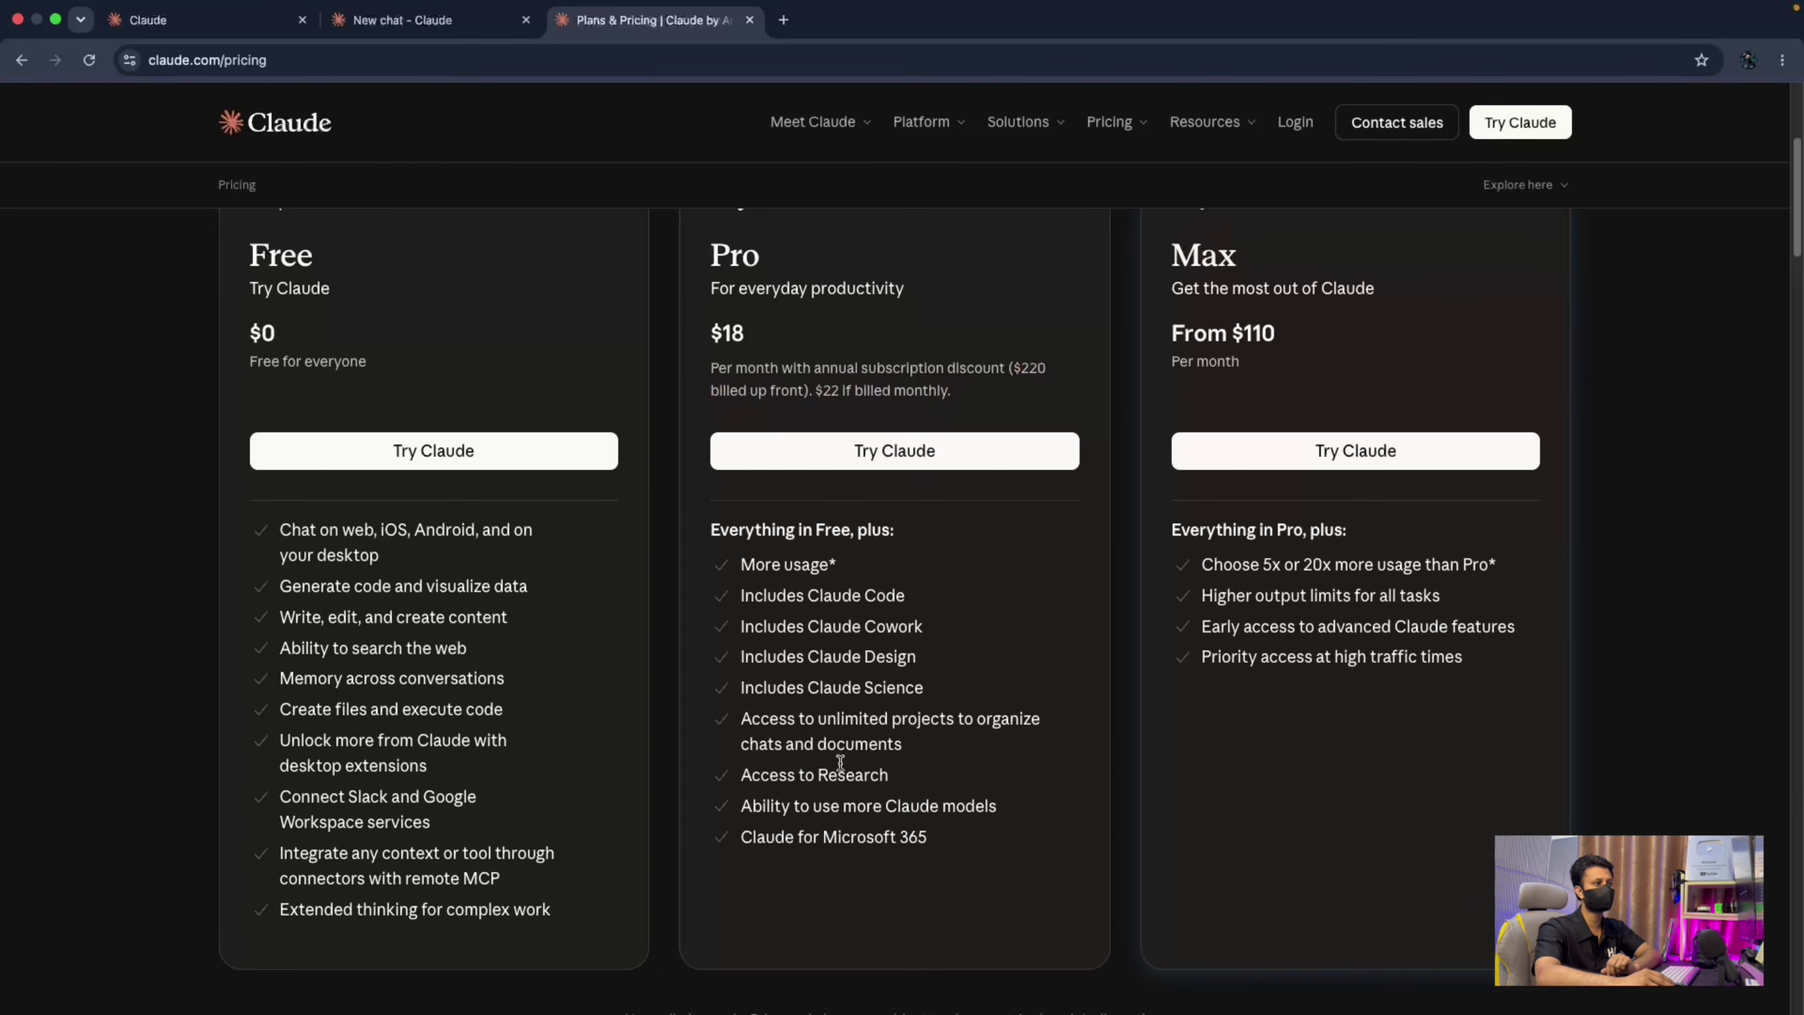
scroll(840, 762, up, 3)
scroll(471, 719, down, 2)
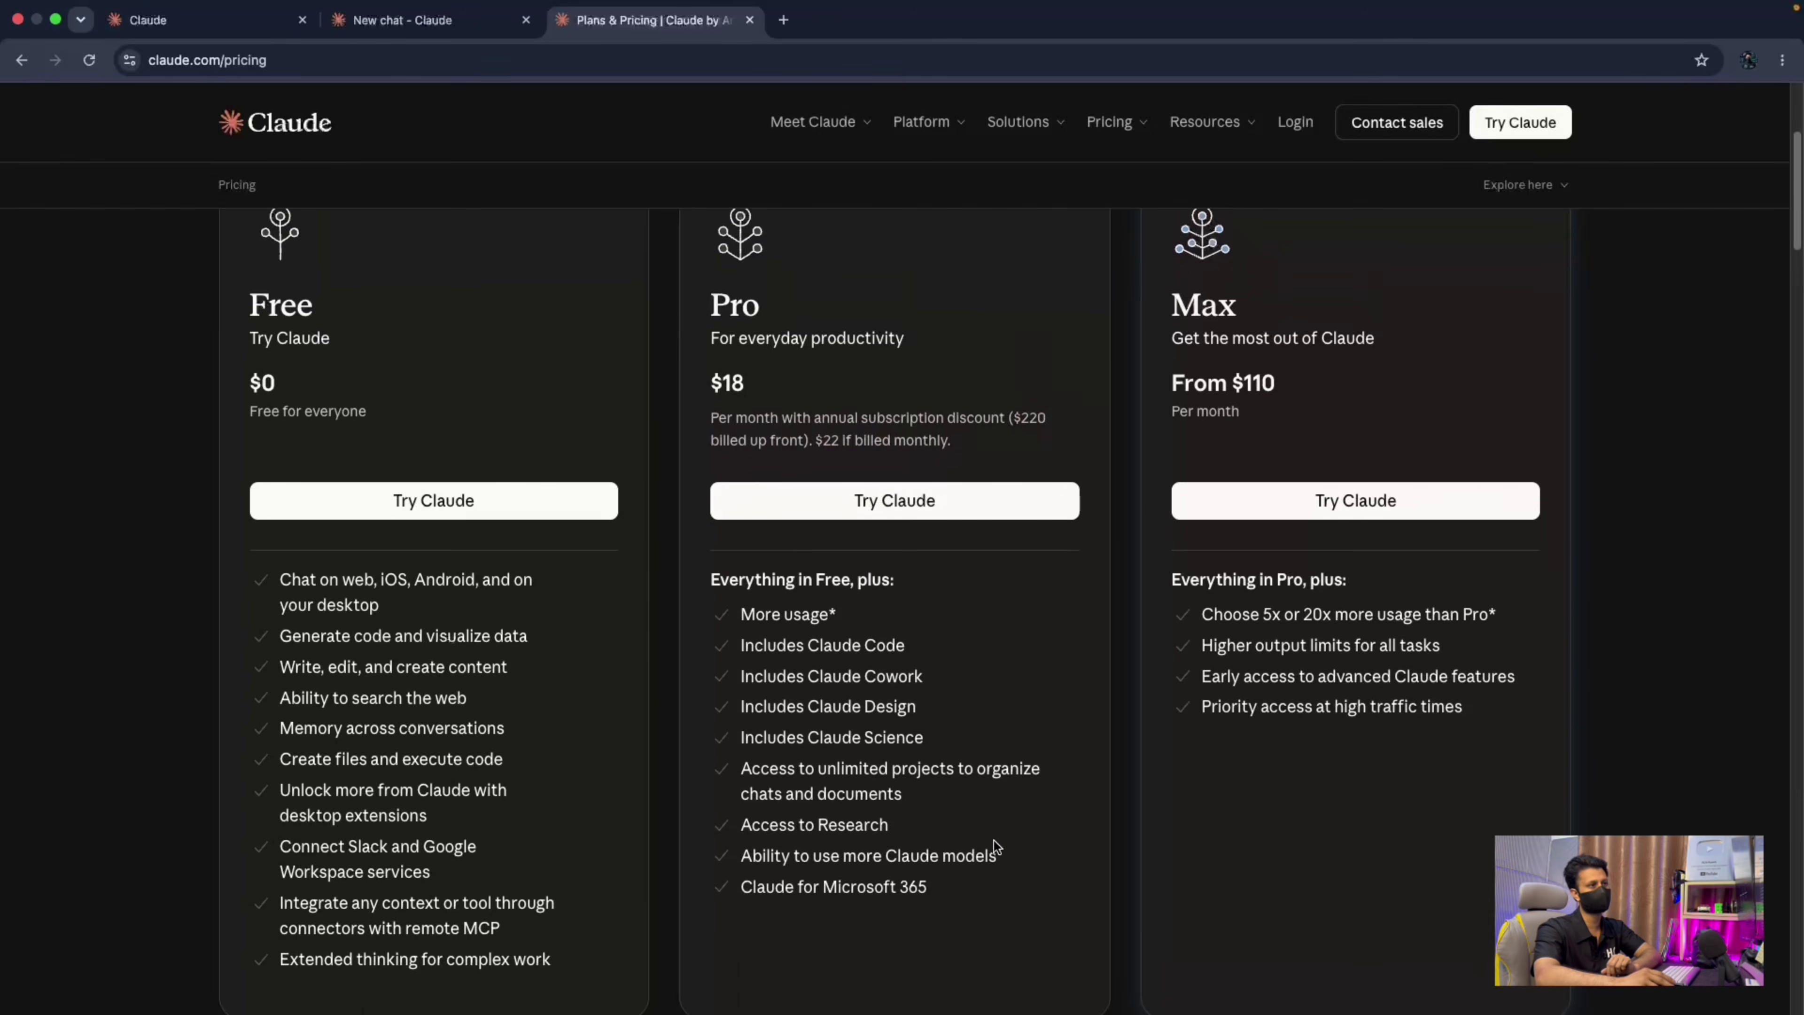
scroll(992, 806, up, 3)
drag(1183, 530, 1312, 542)
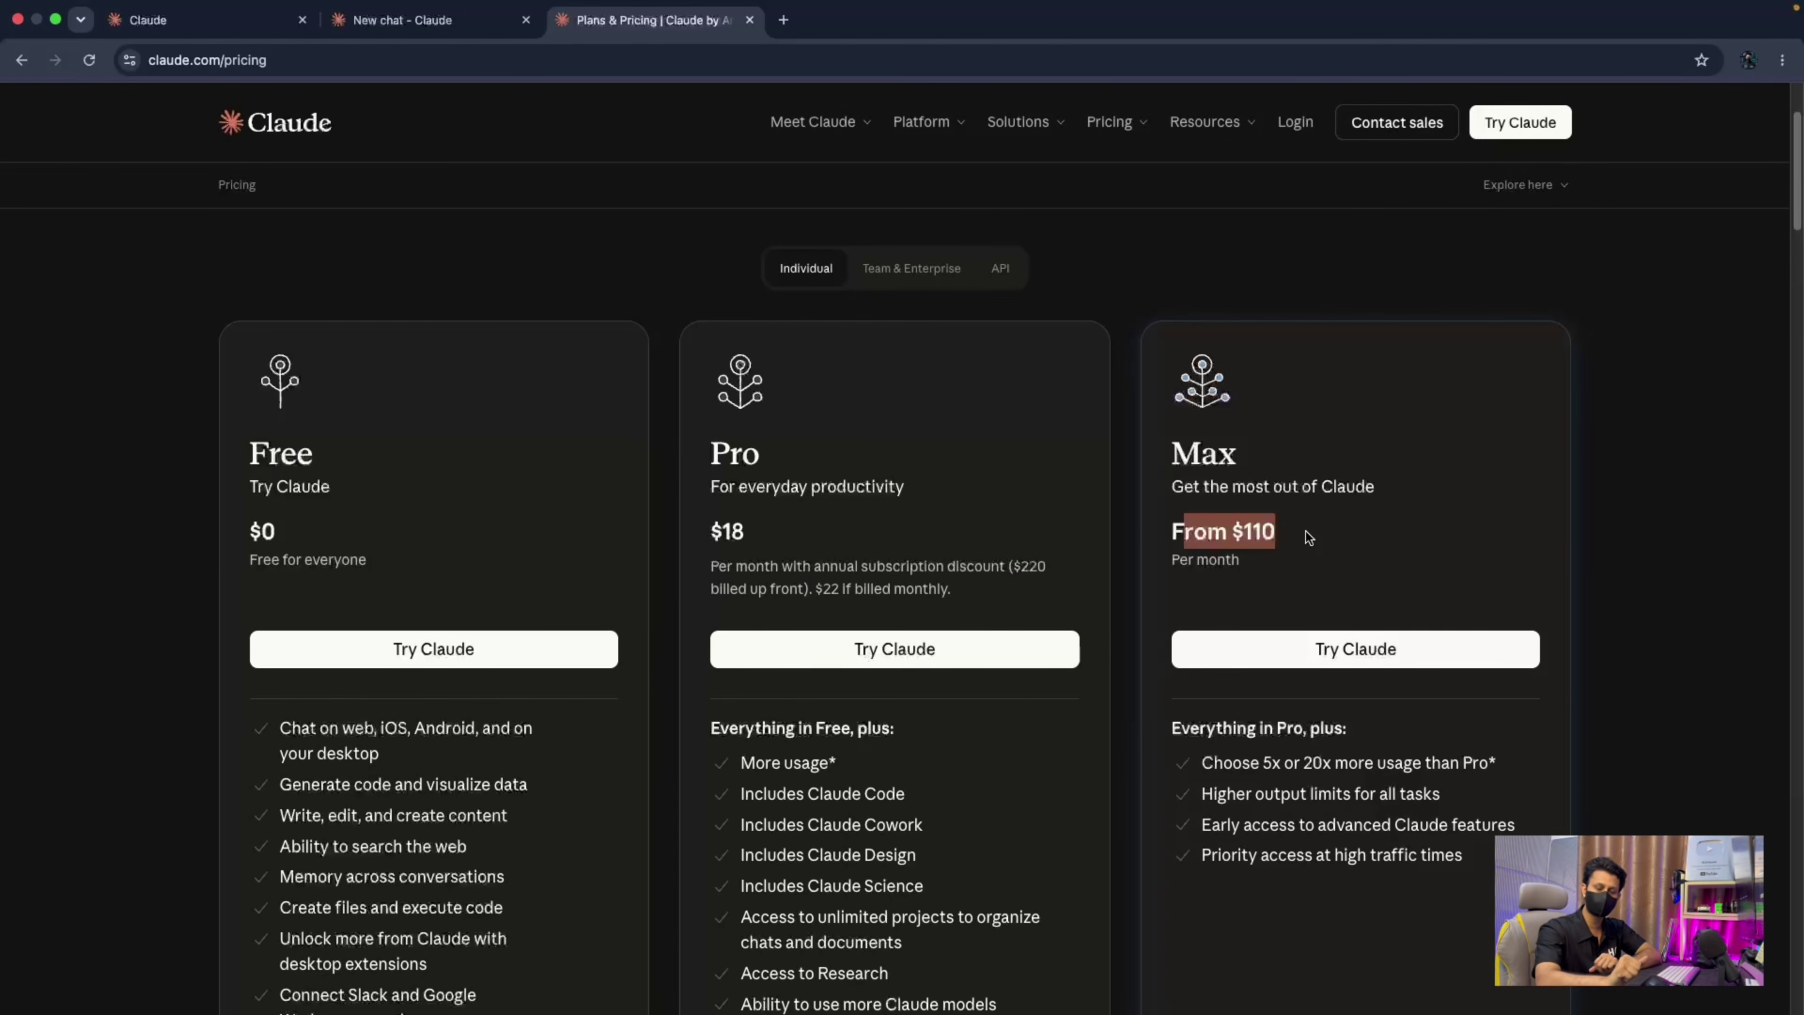
scroll(1299, 806, down, 1)
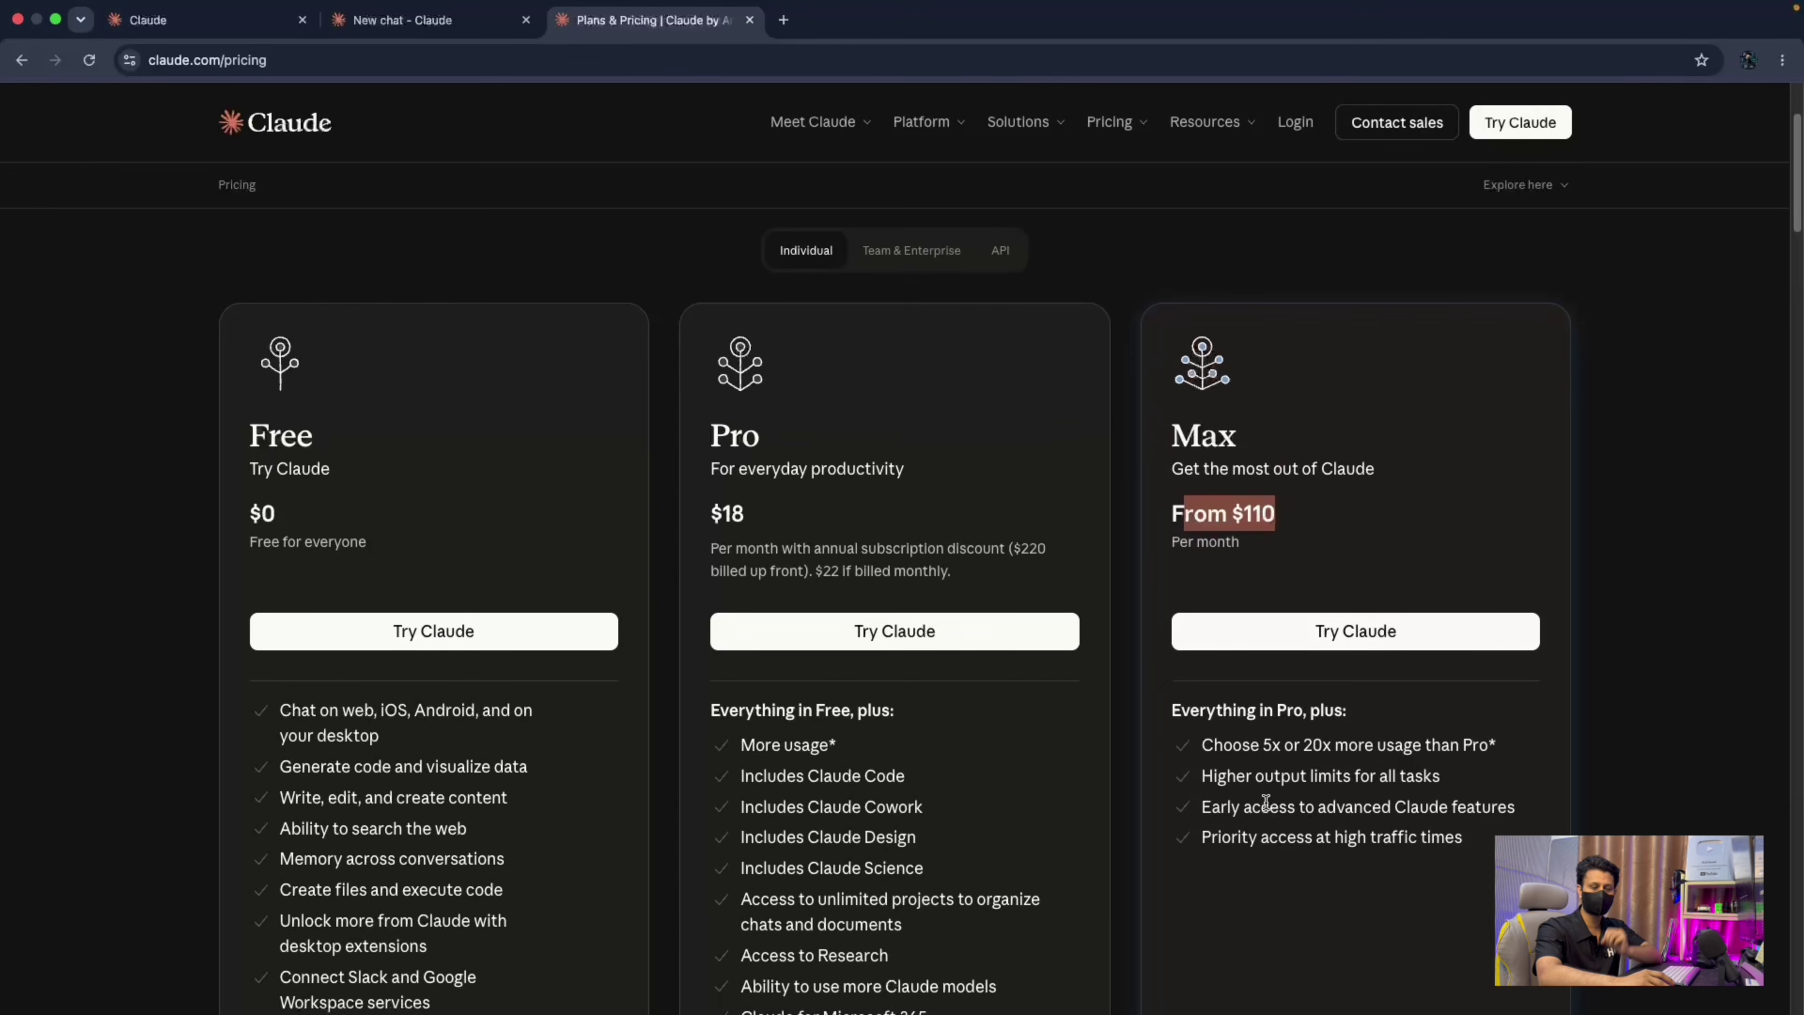
drag(1243, 732, 1554, 739)
drag(1239, 422, 1168, 421)
click(1214, 429)
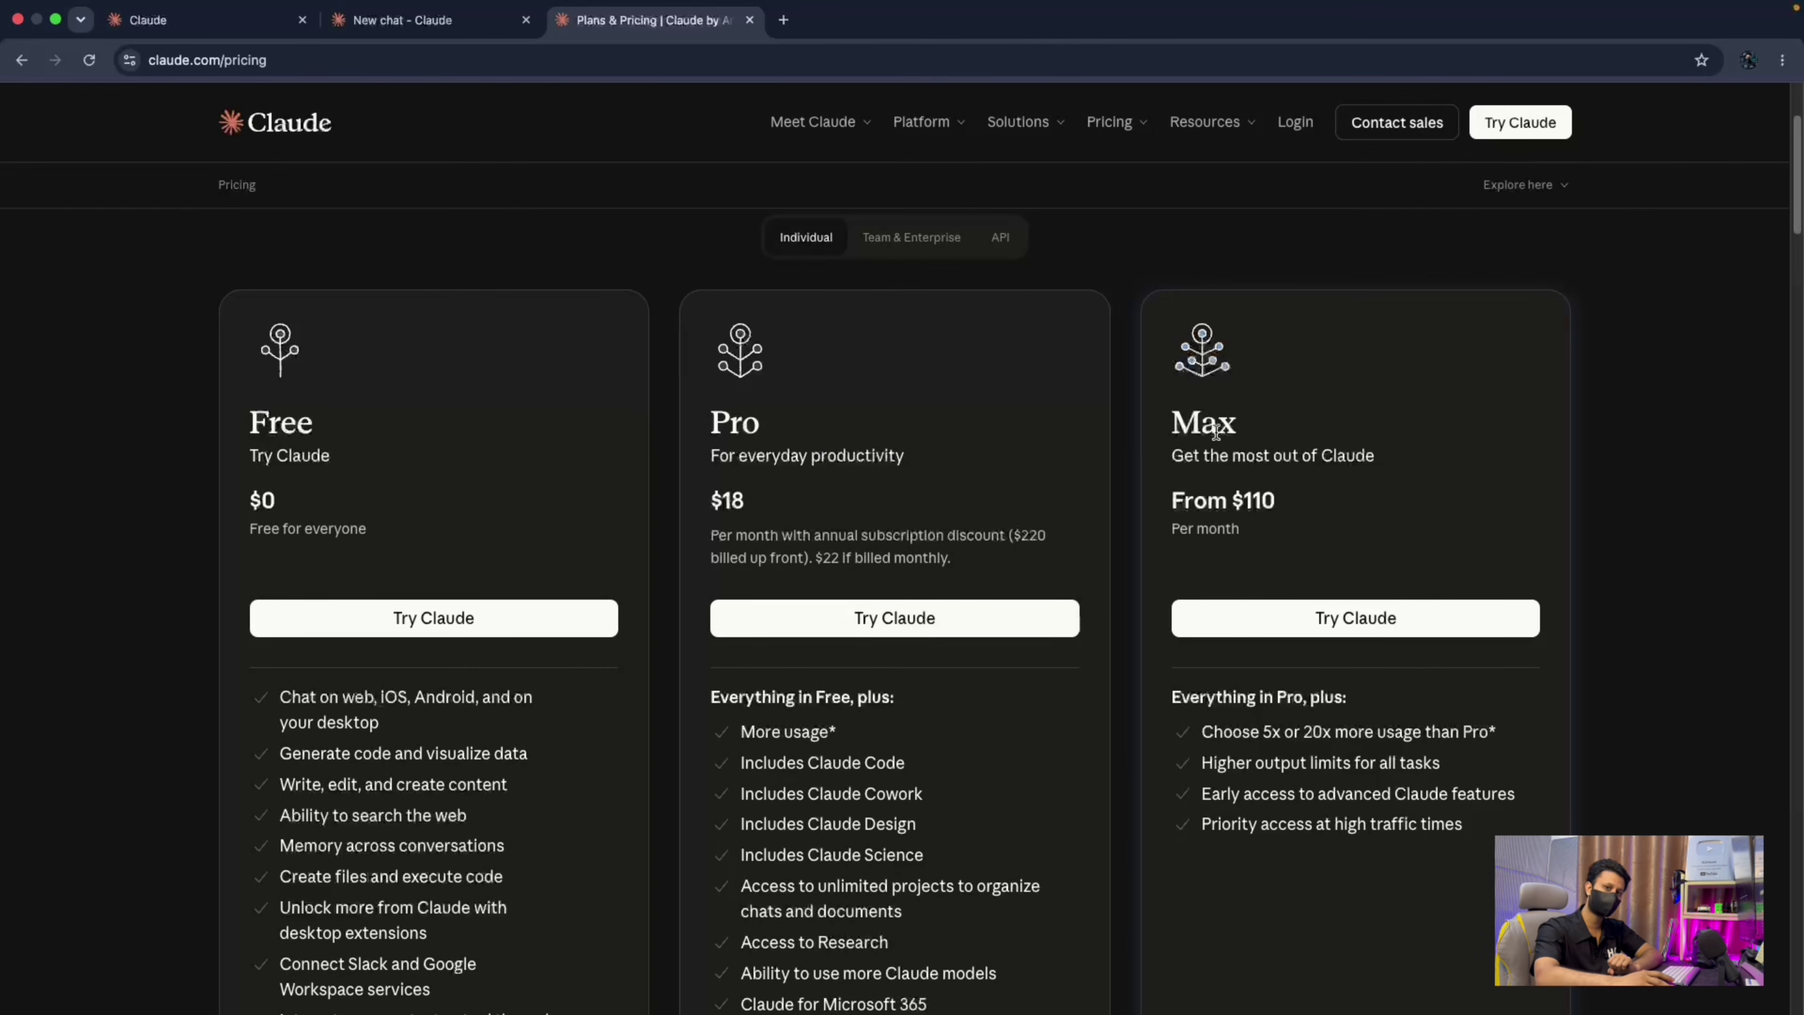
mouse_move(1223, 733)
mouse_down()
mouse_move(1488, 733)
mouse_move(1226, 766)
mouse_up()
click(1427, 754)
click(1185, 785)
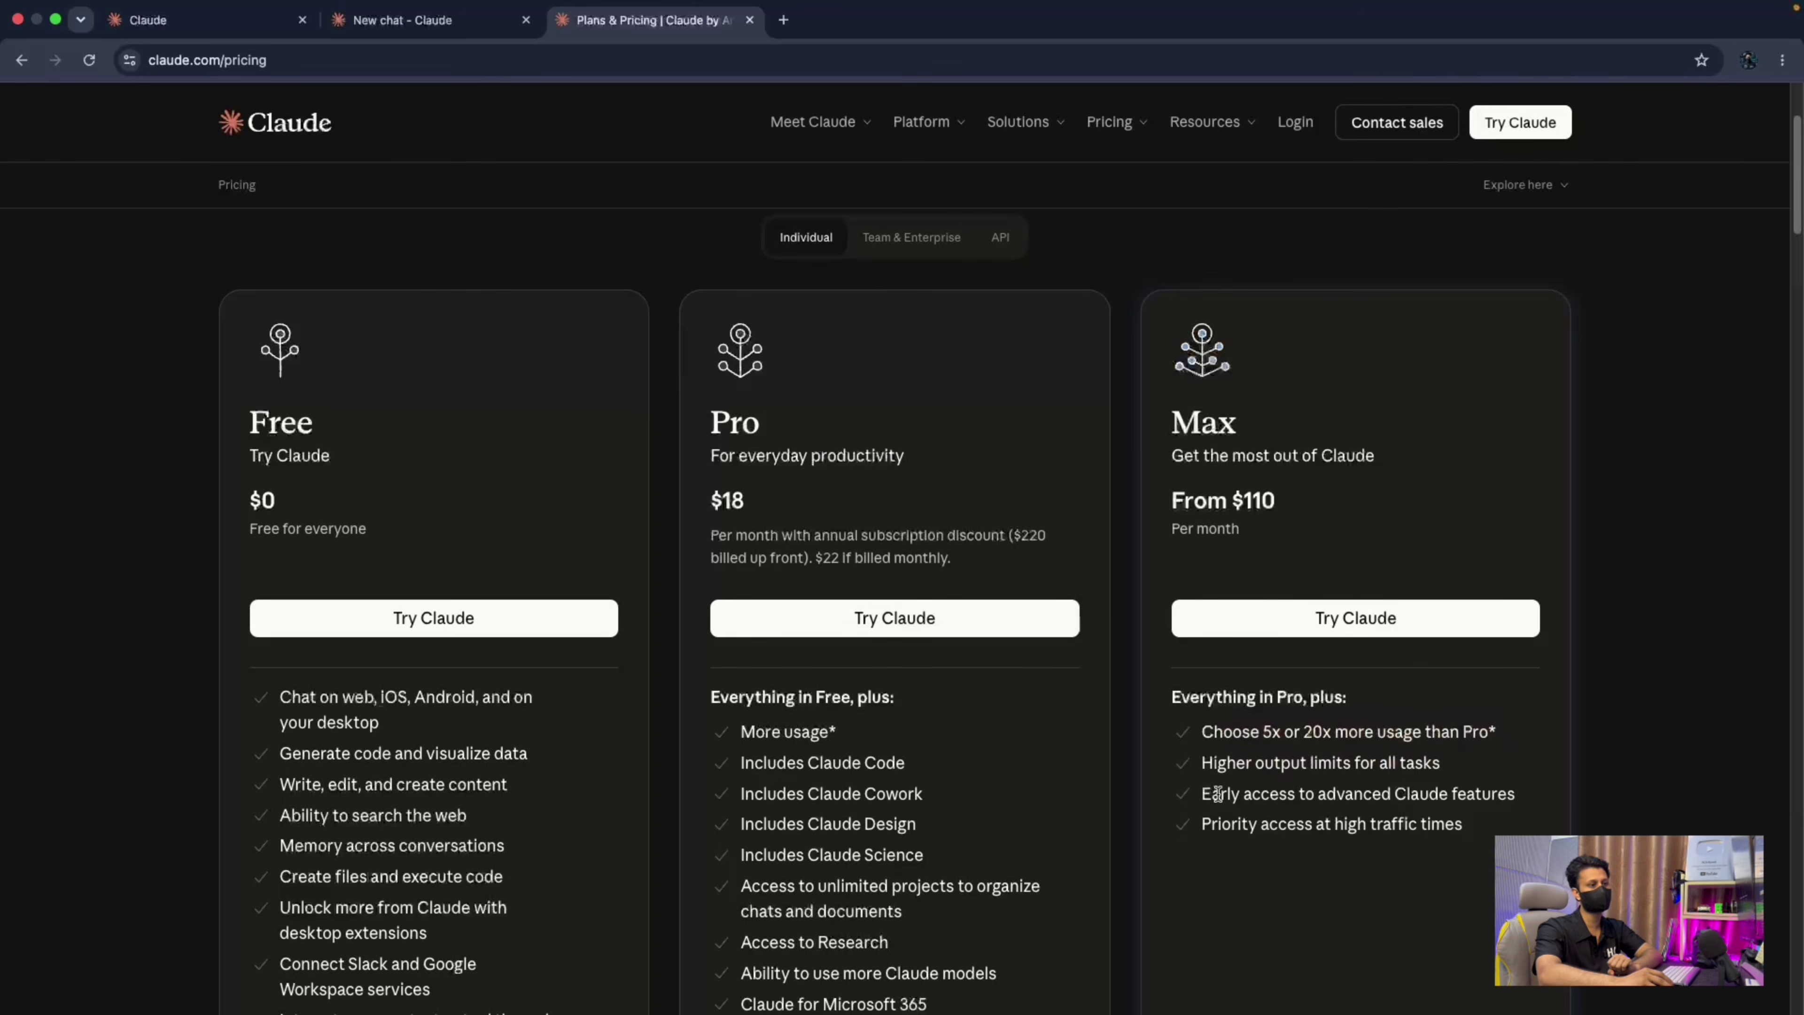
drag(1538, 794, 1244, 801)
click(1244, 801)
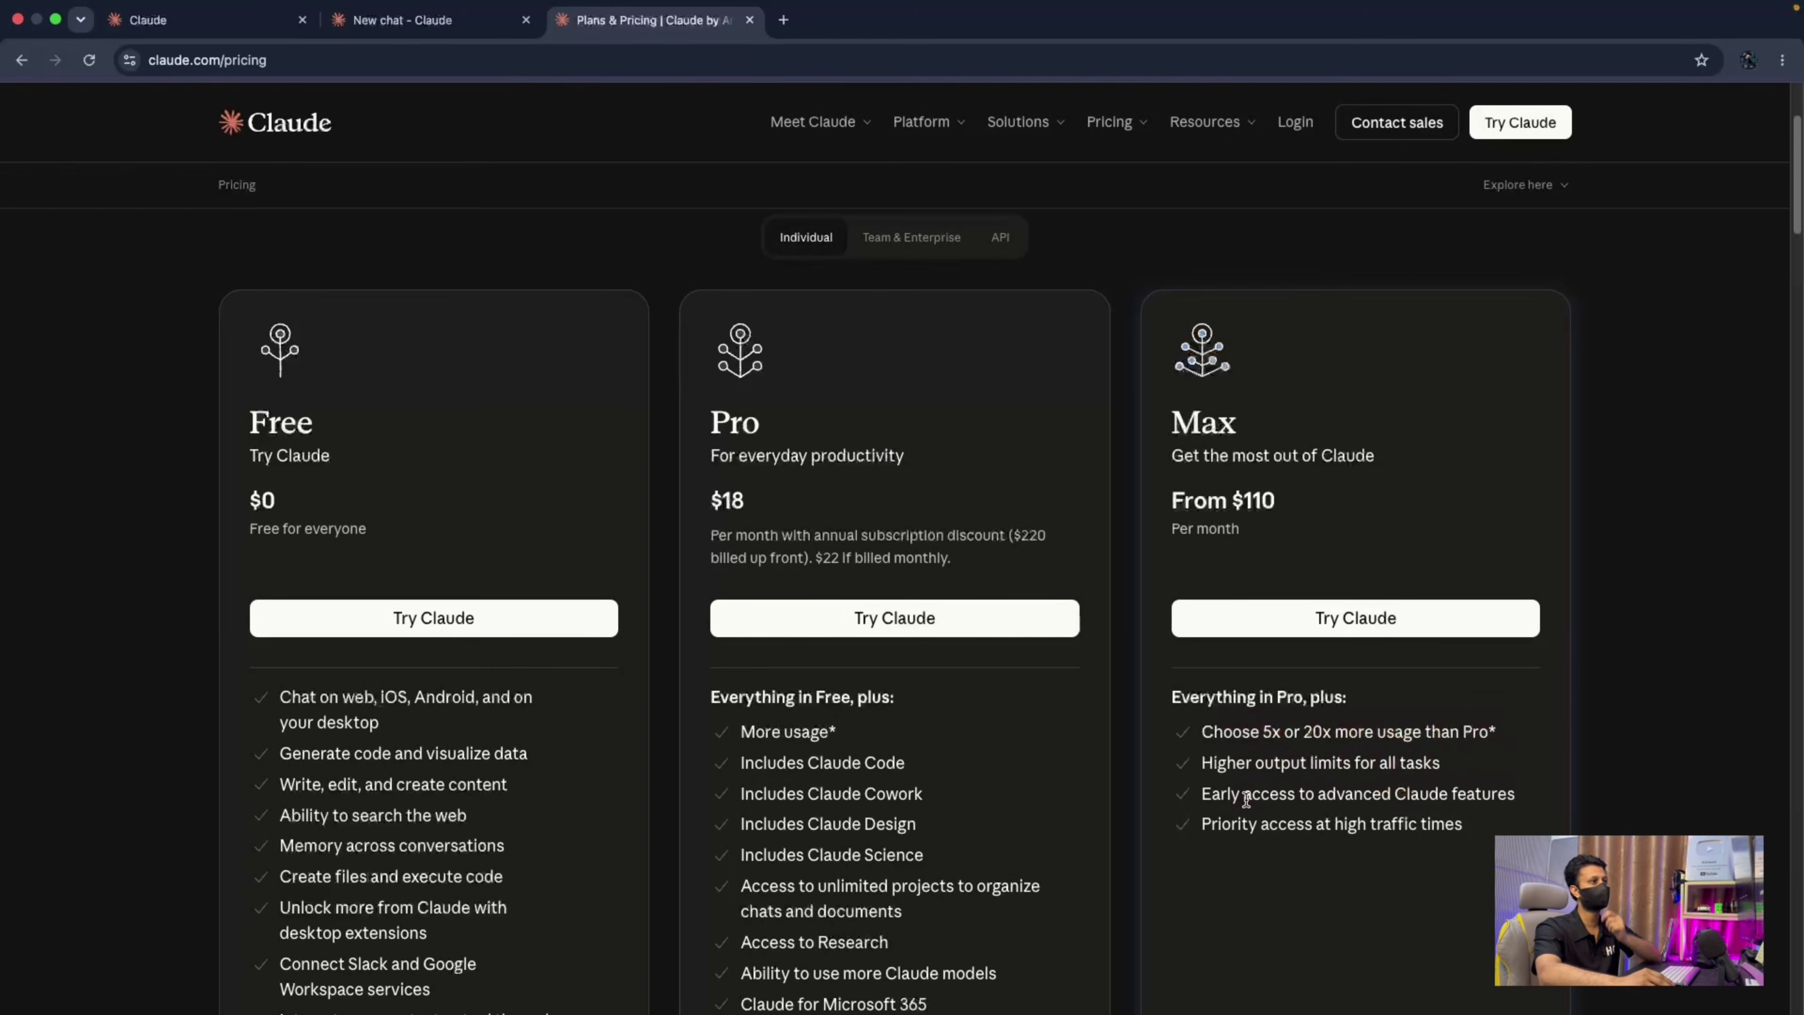
scroll(1177, 747, up, 1)
scroll(946, 327, up, 1)
click(916, 283)
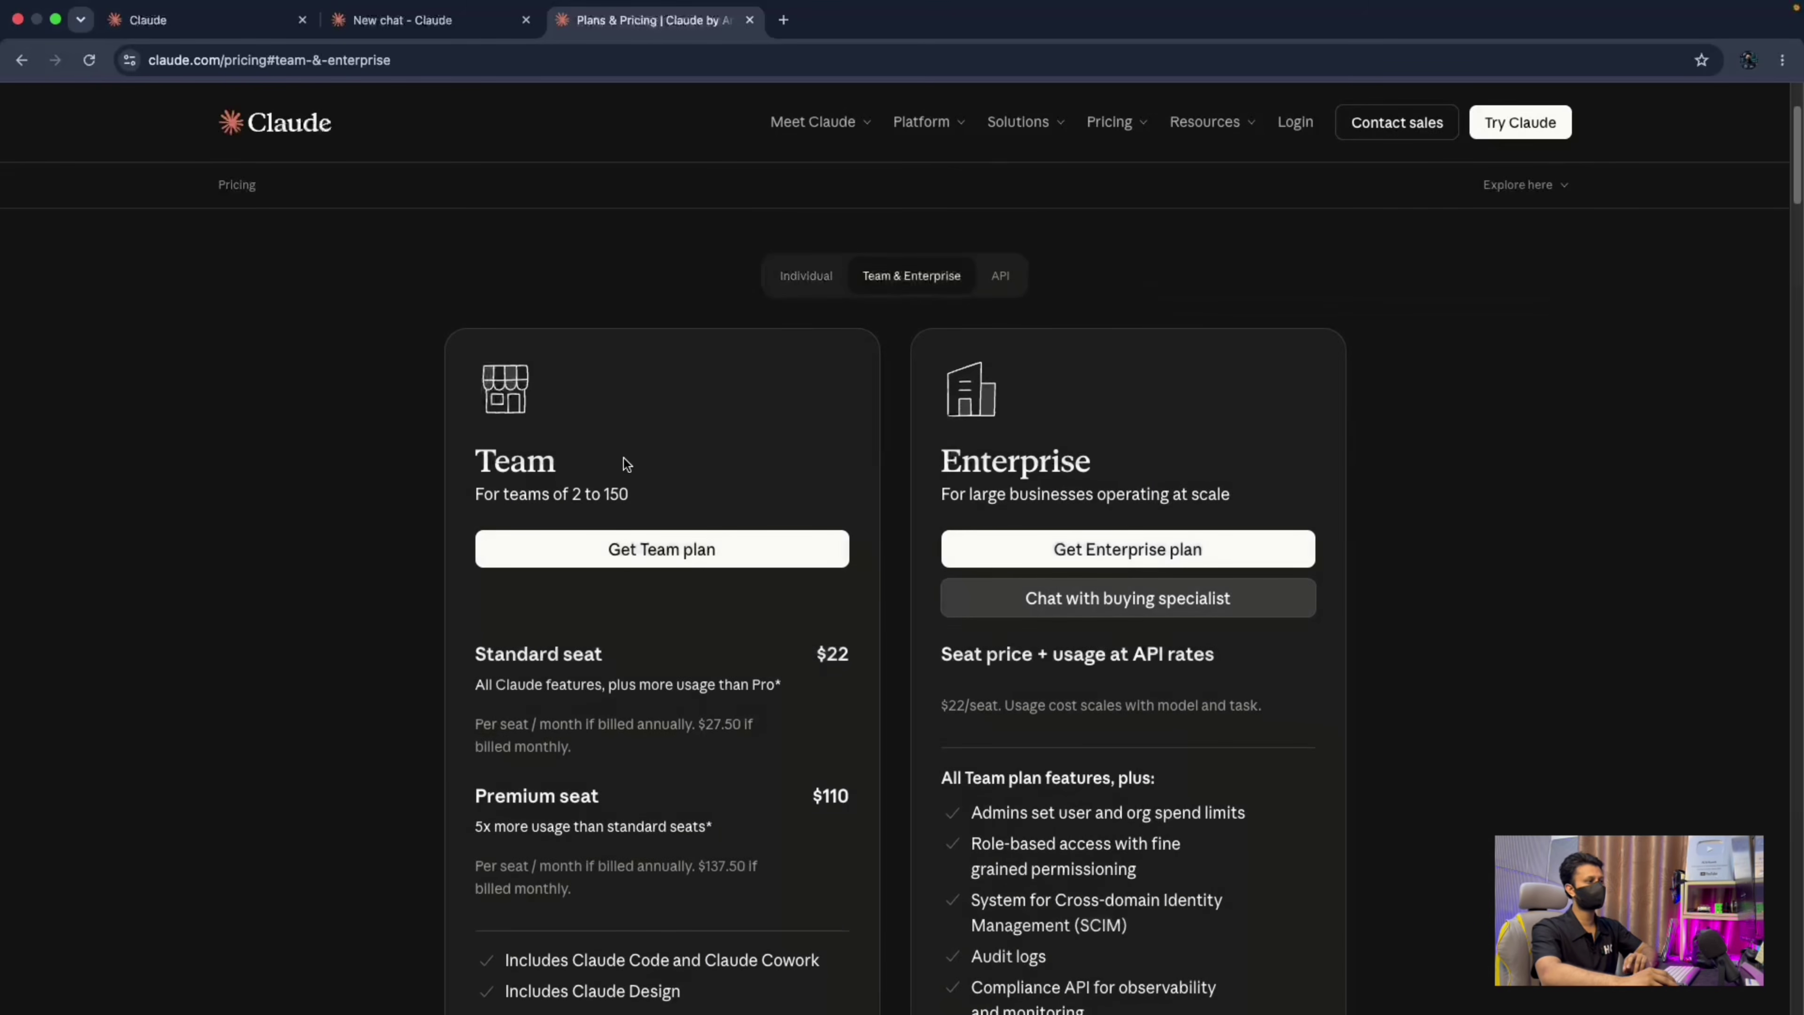
scroll(618, 458, down, 3)
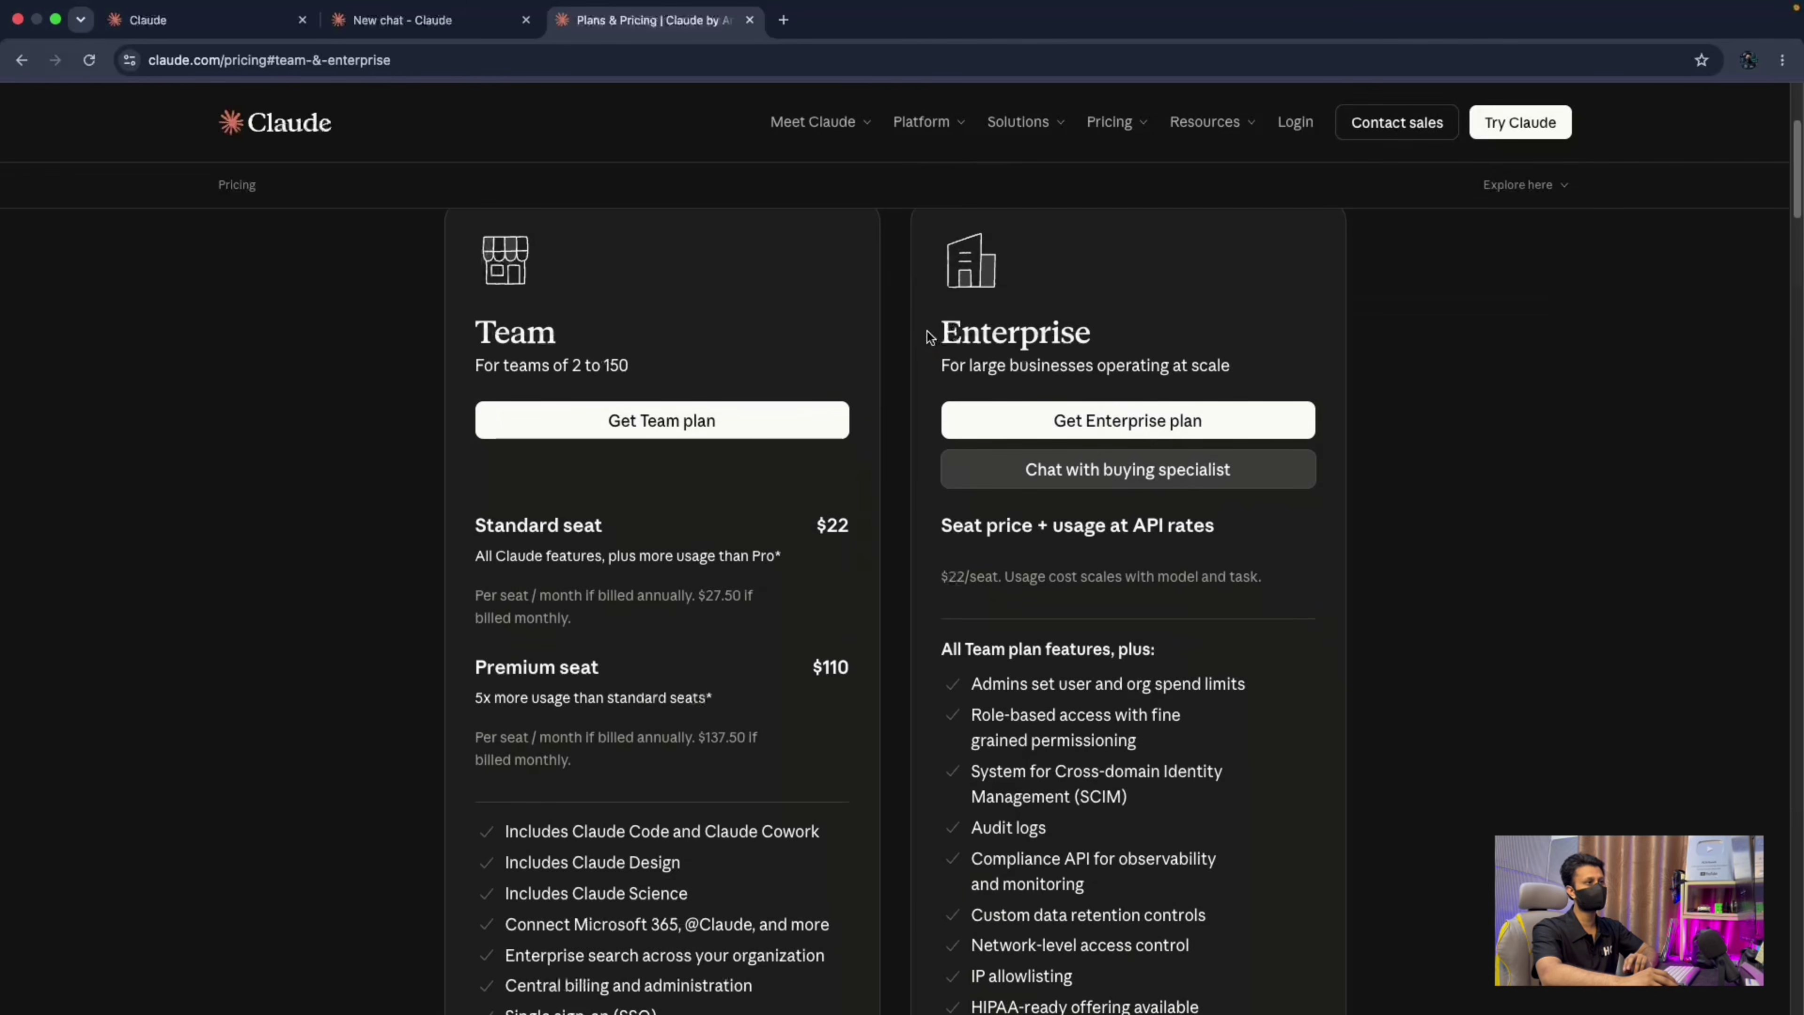
drag(927, 334, 1148, 345)
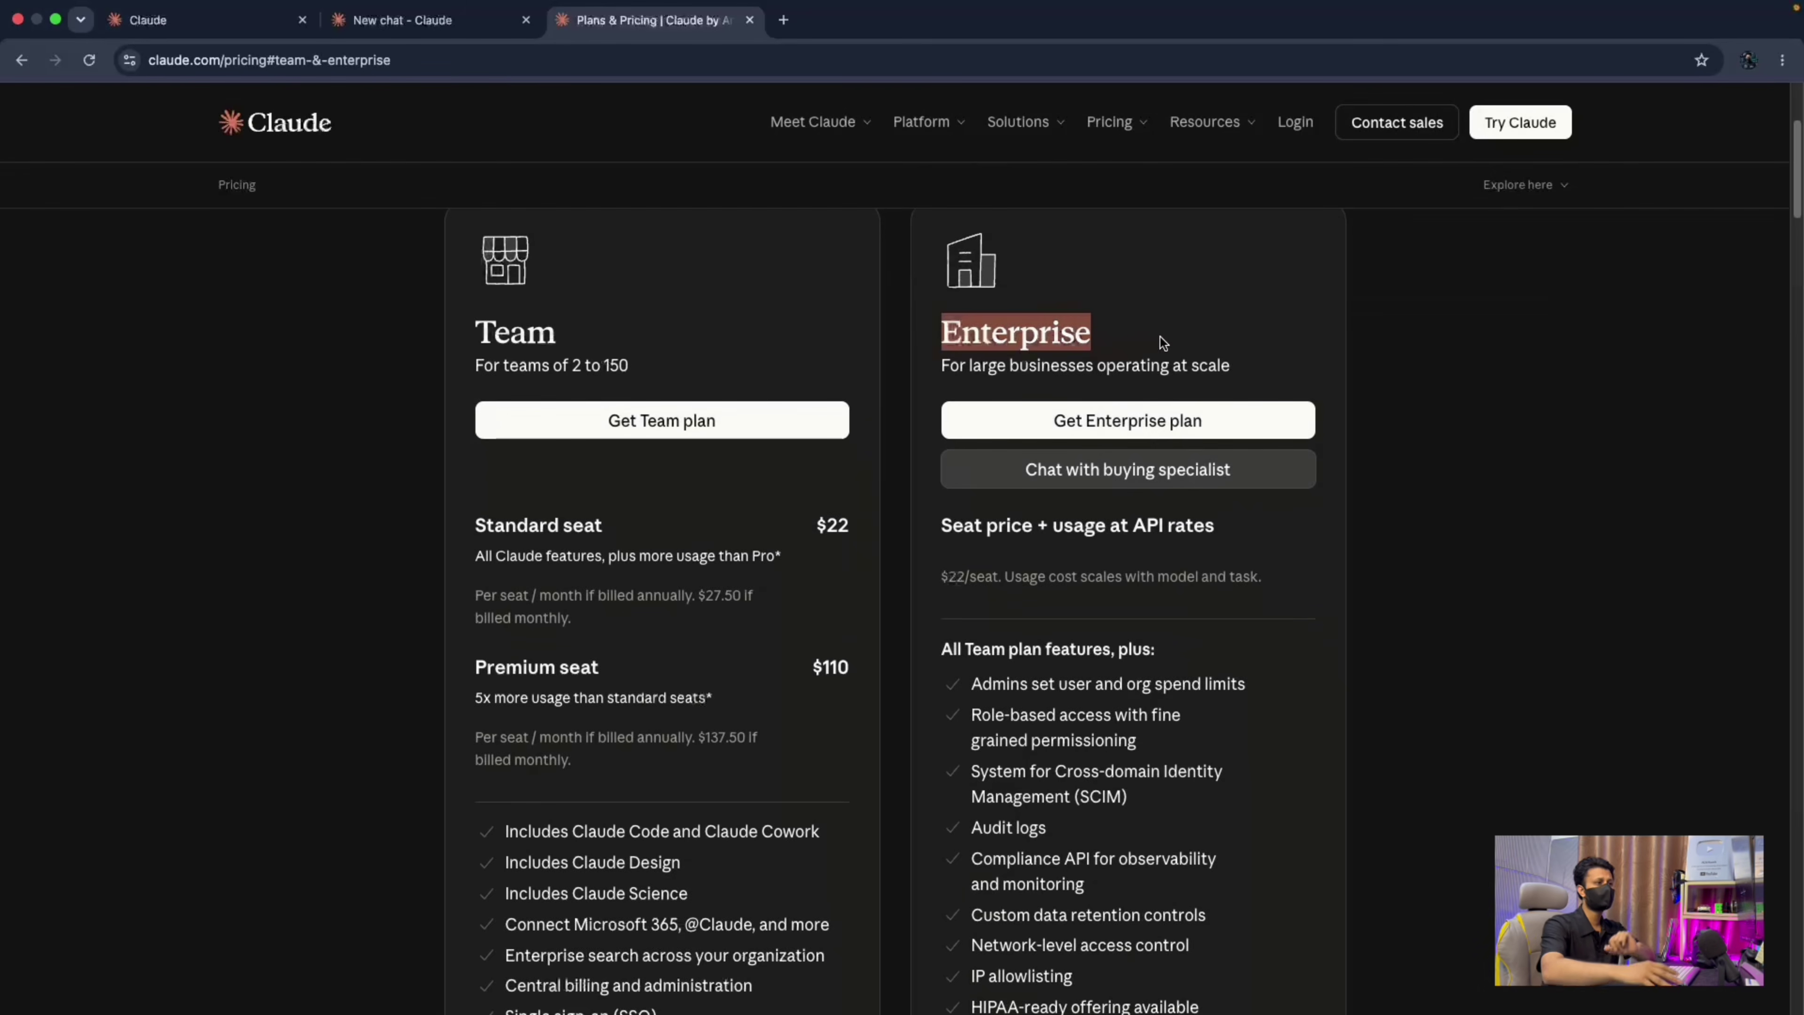
scroll(1164, 845, down, 7)
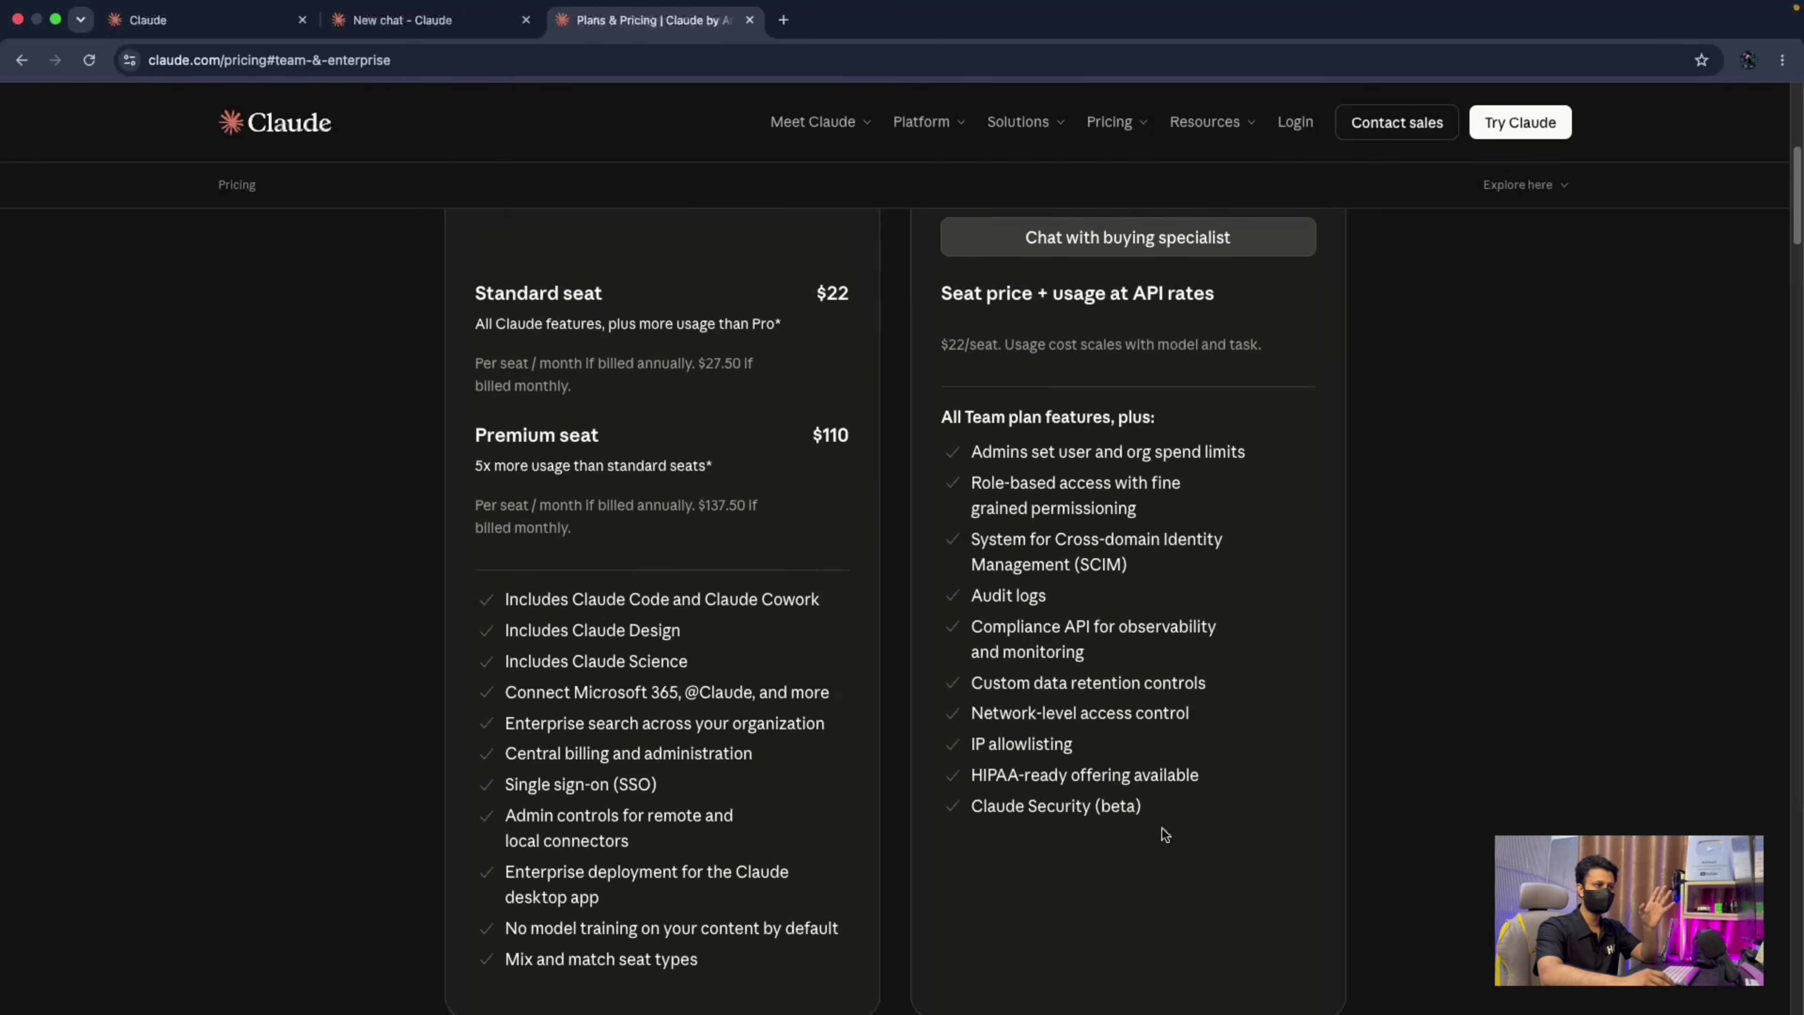
scroll(1164, 831, up, 8)
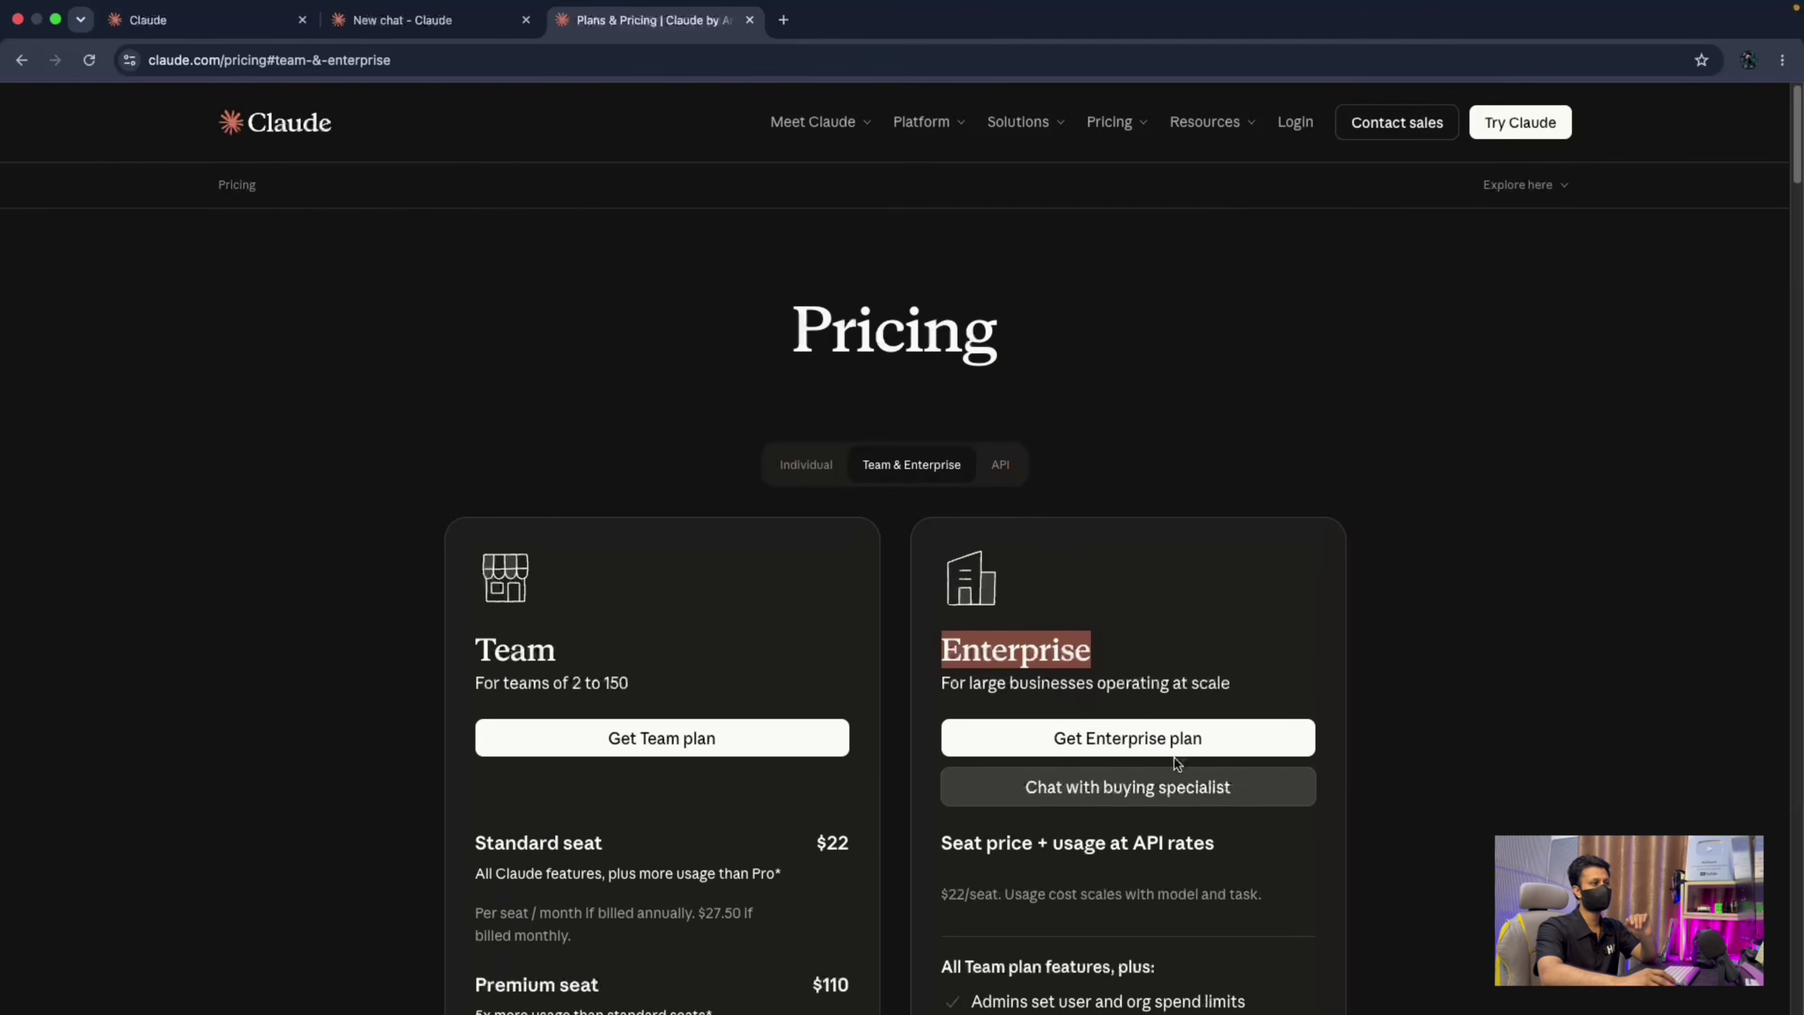
scroll(781, 782, down, 5)
scroll(516, 810, down, 3)
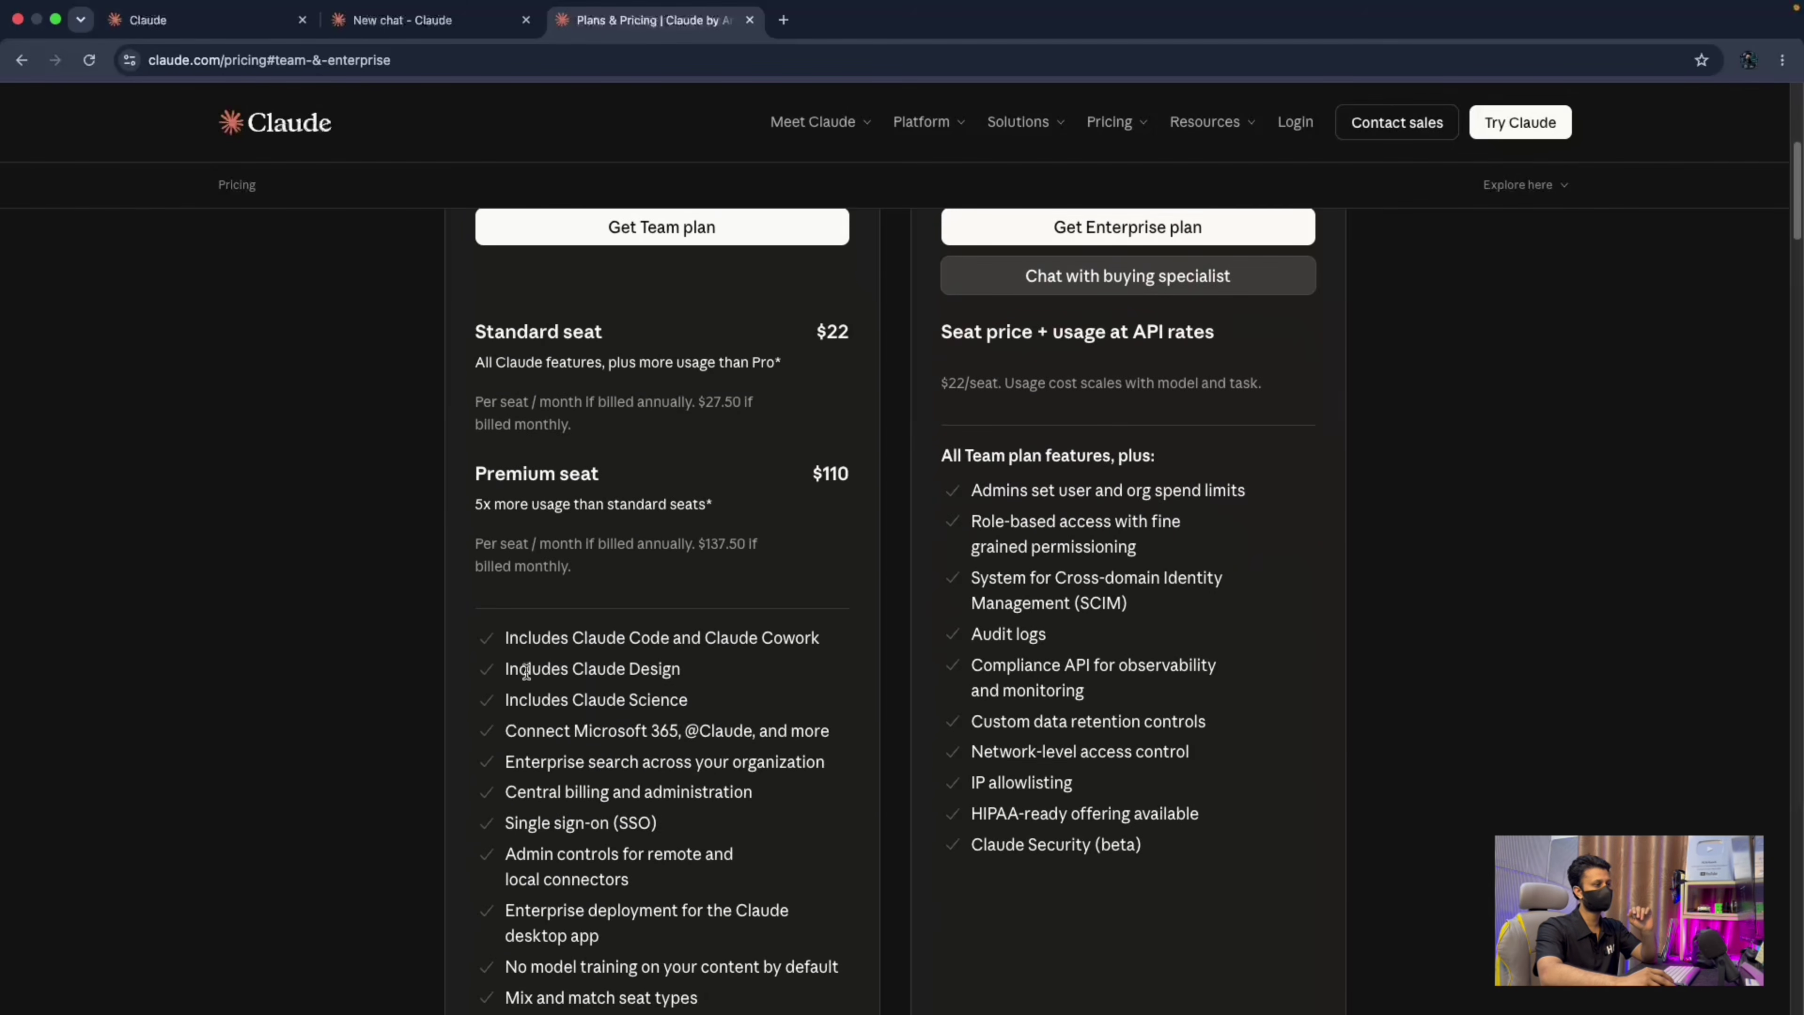
drag(508, 669, 717, 813)
click(717, 812)
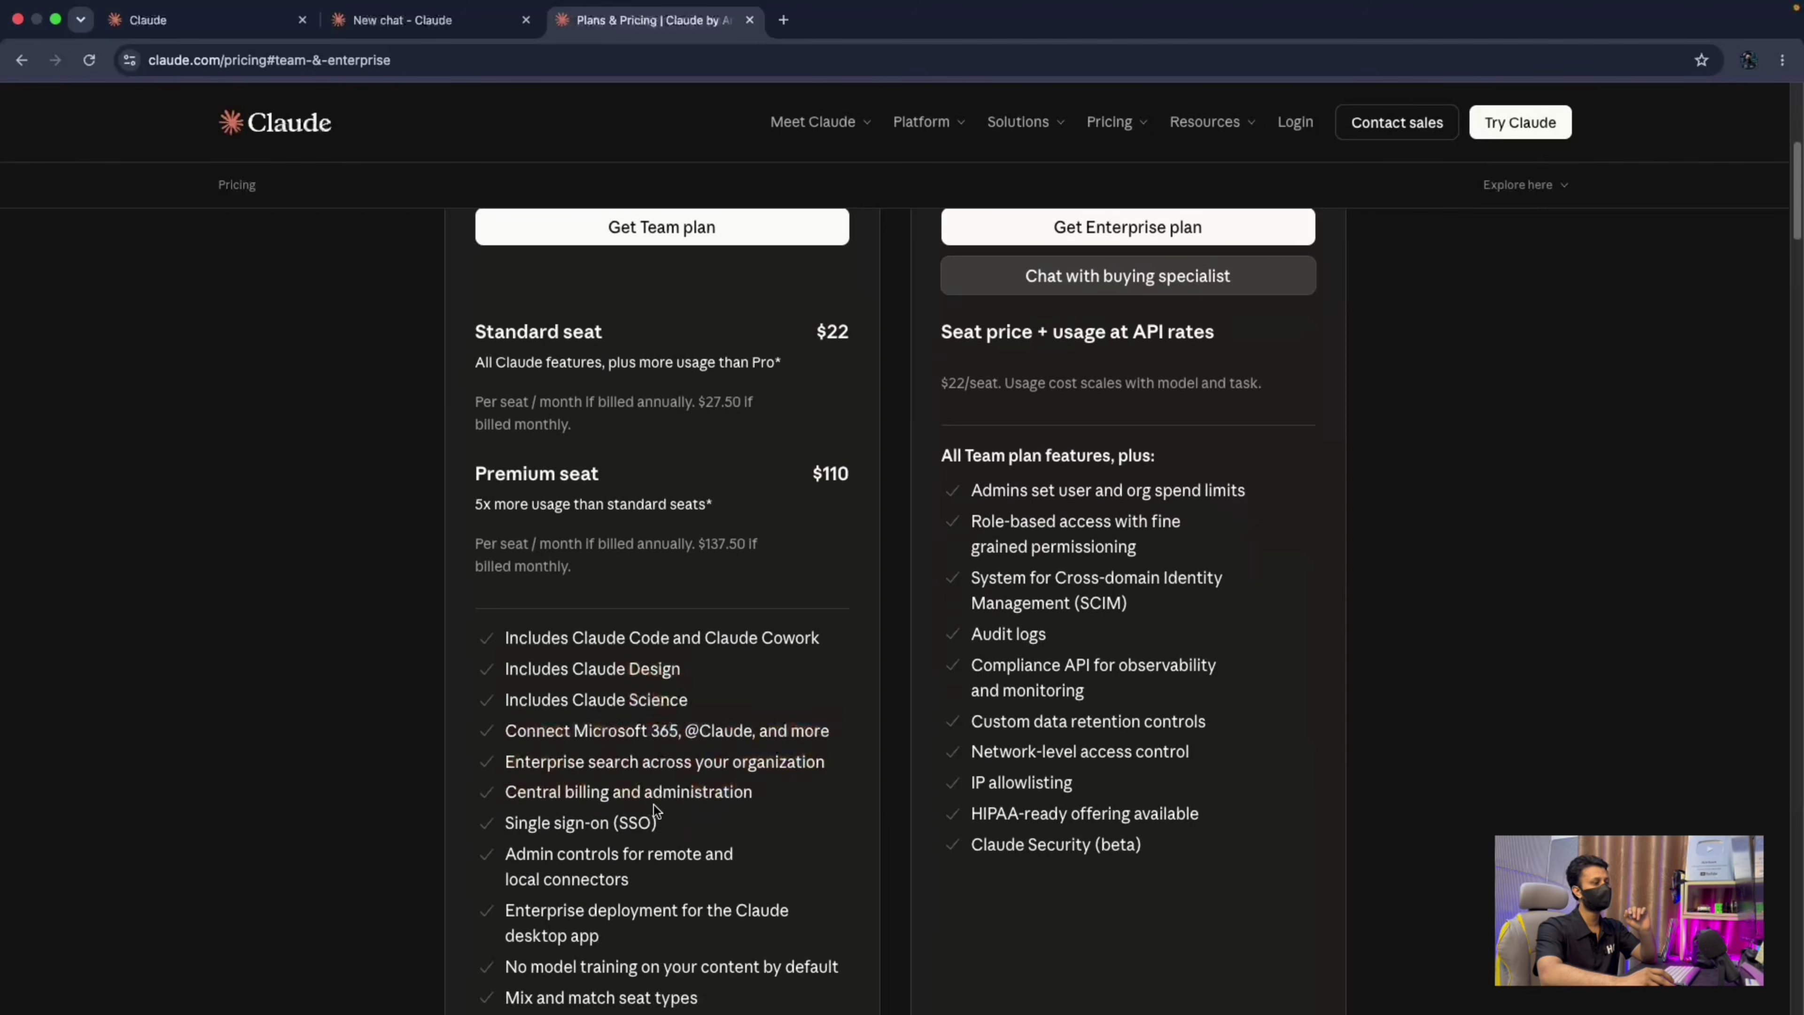
scroll(653, 710, down, 3)
scroll(649, 661, down, 13)
scroll(648, 672, up, 20)
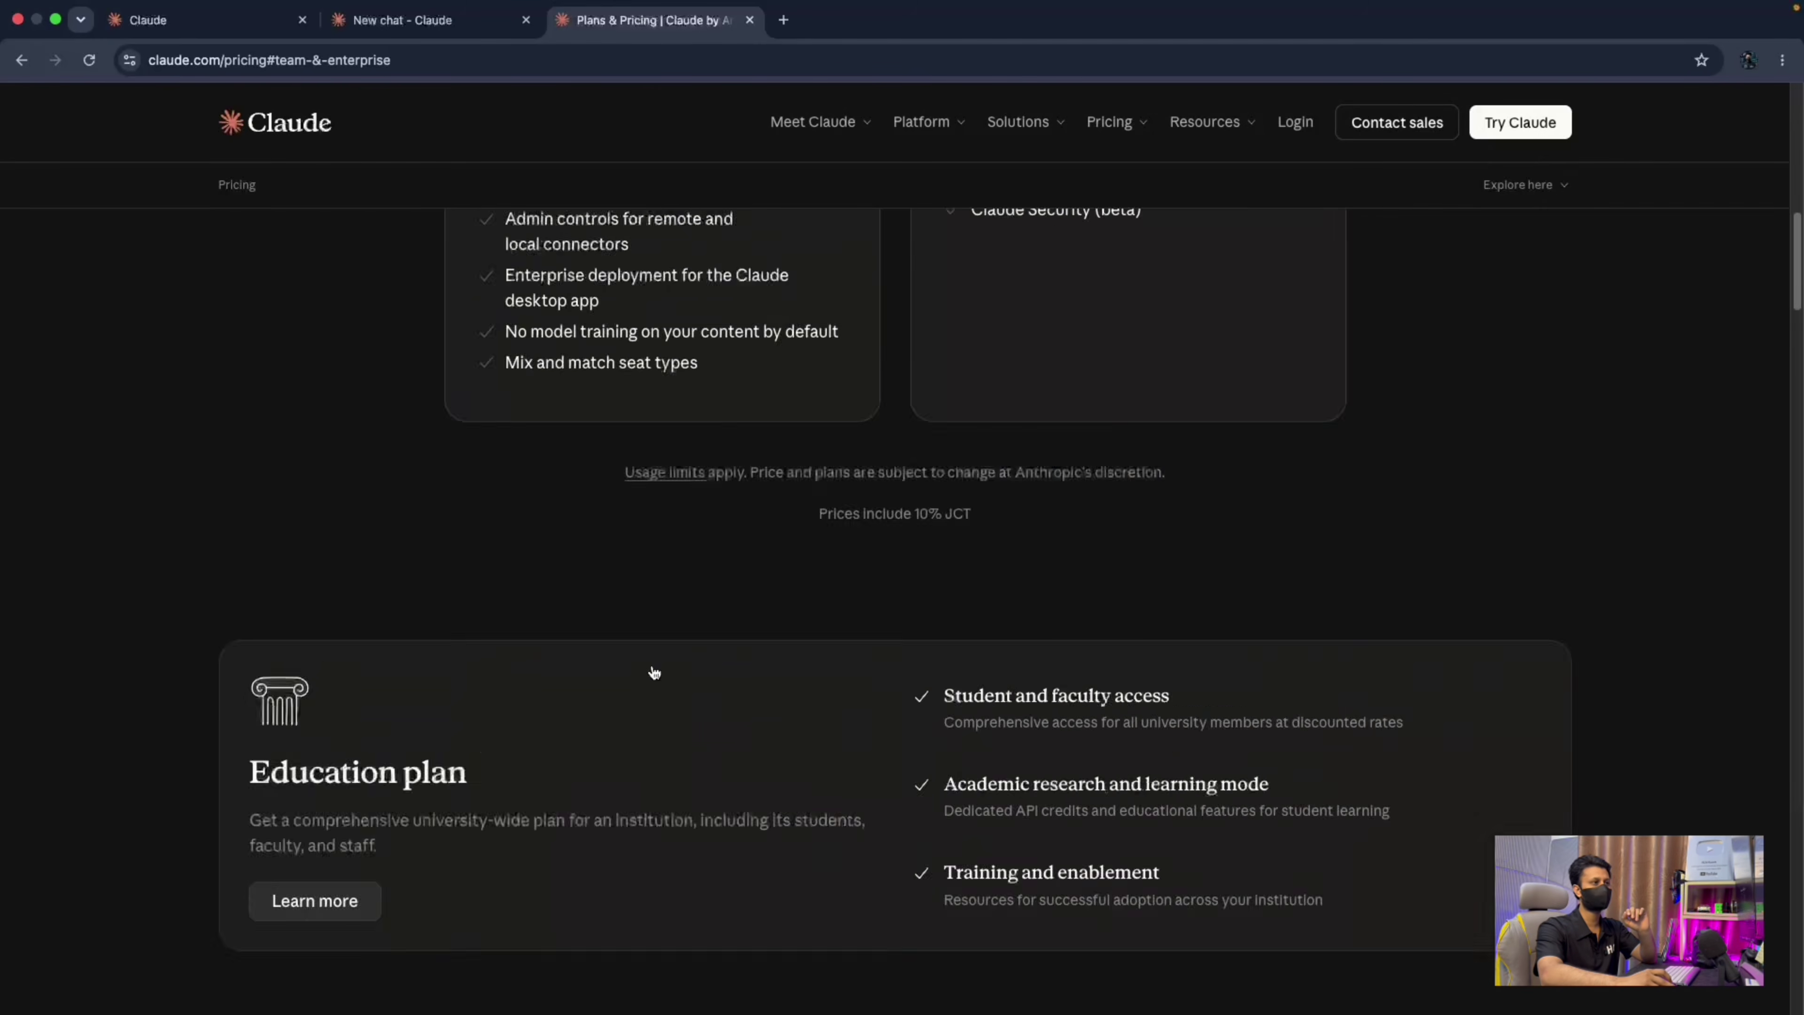
scroll(653, 669, down, 16)
scroll(652, 669, down, 14)
scroll(334, 529, down, 8)
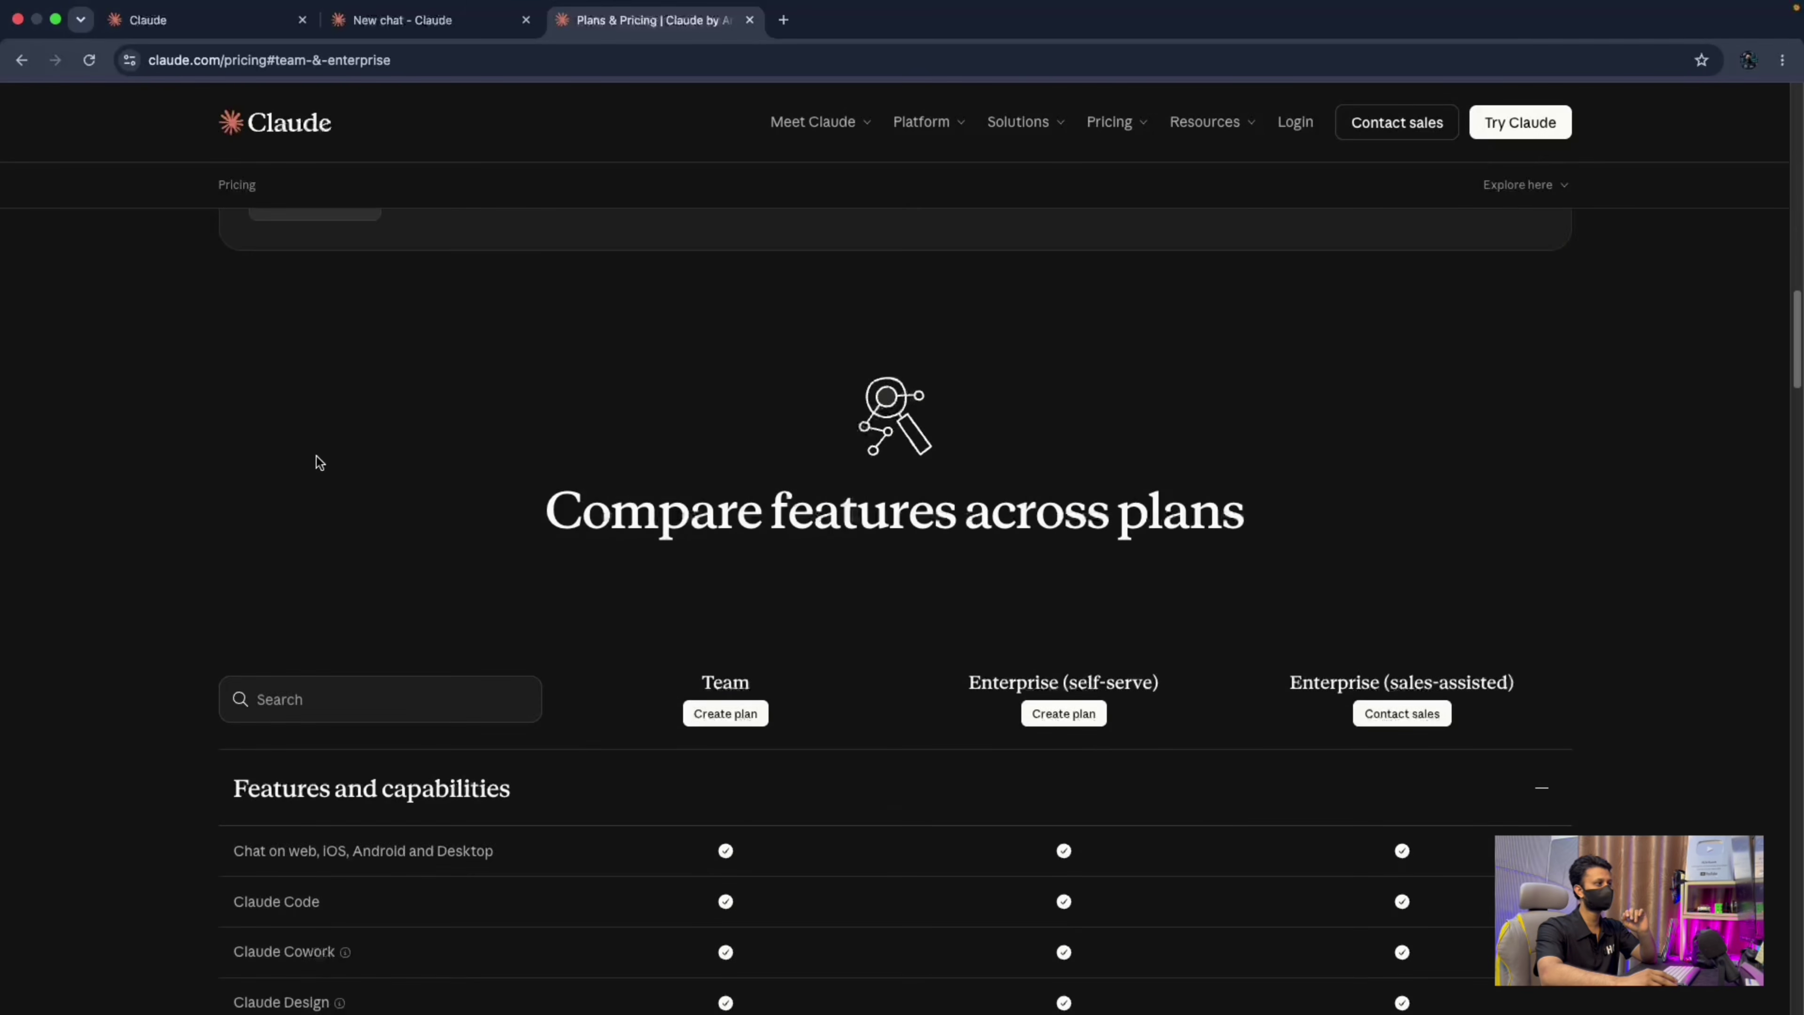
scroll(315, 455, up, 8)
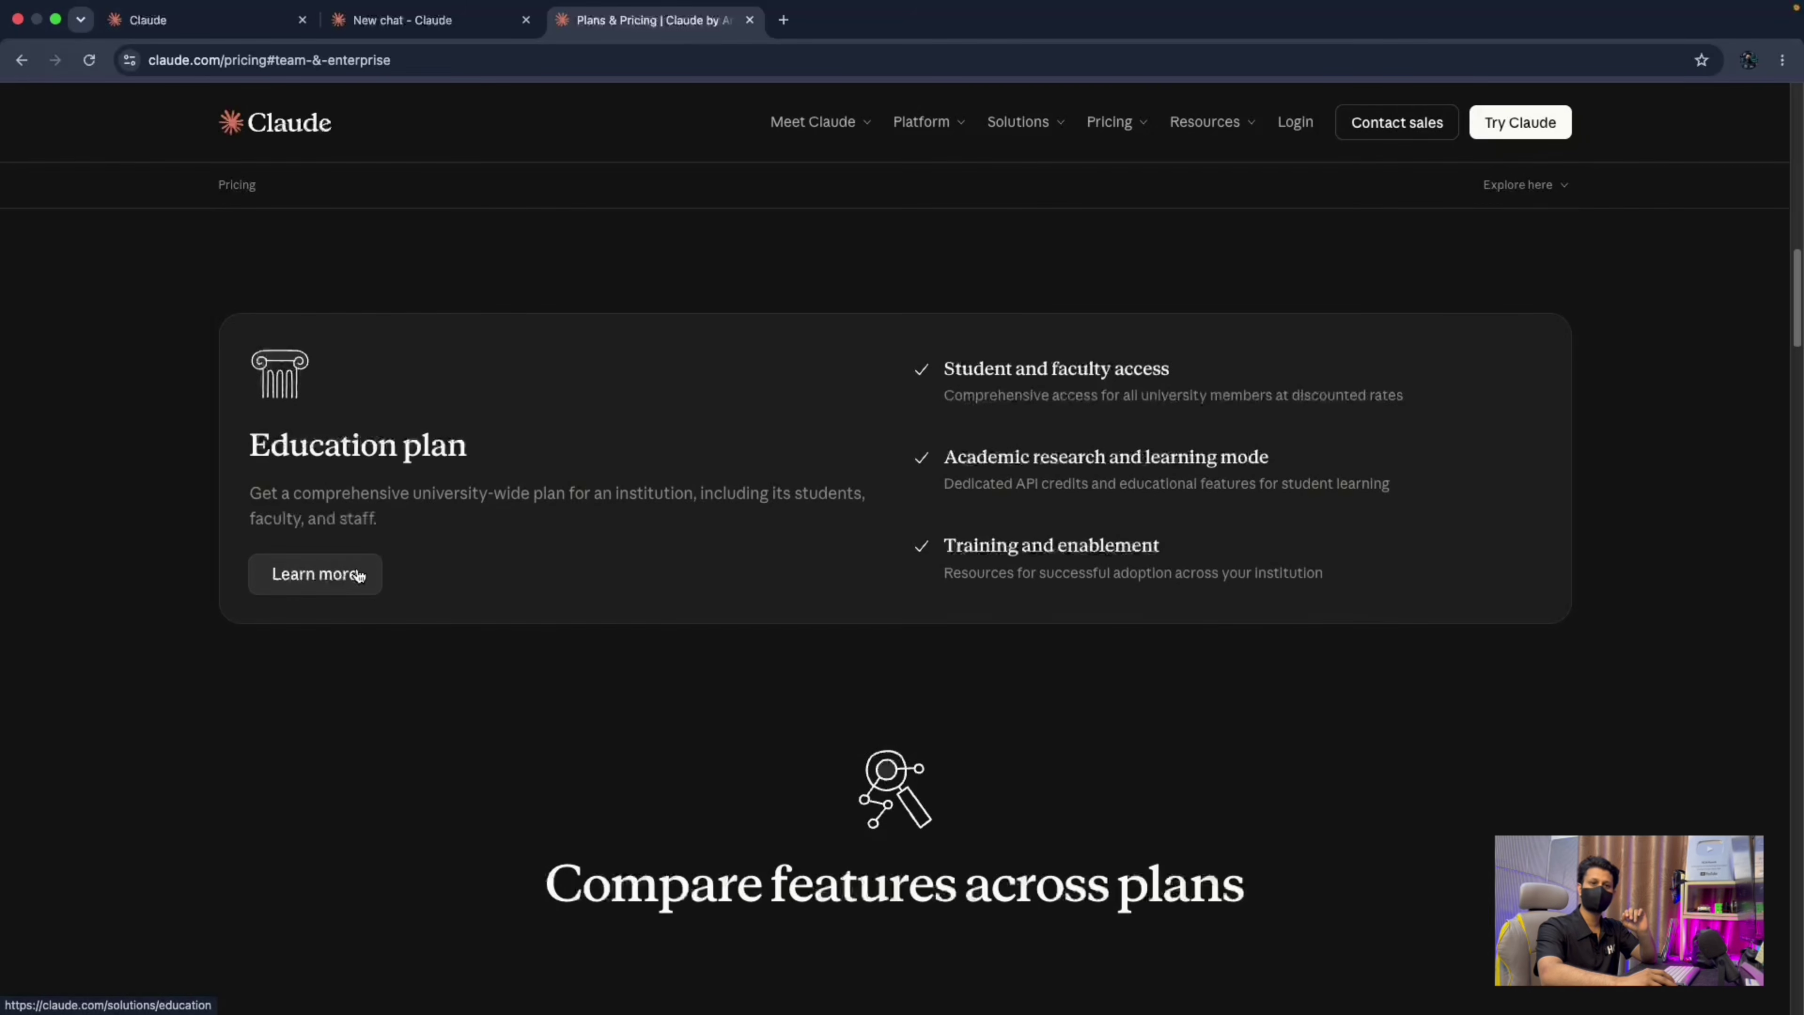
drag(943, 370, 1240, 387)
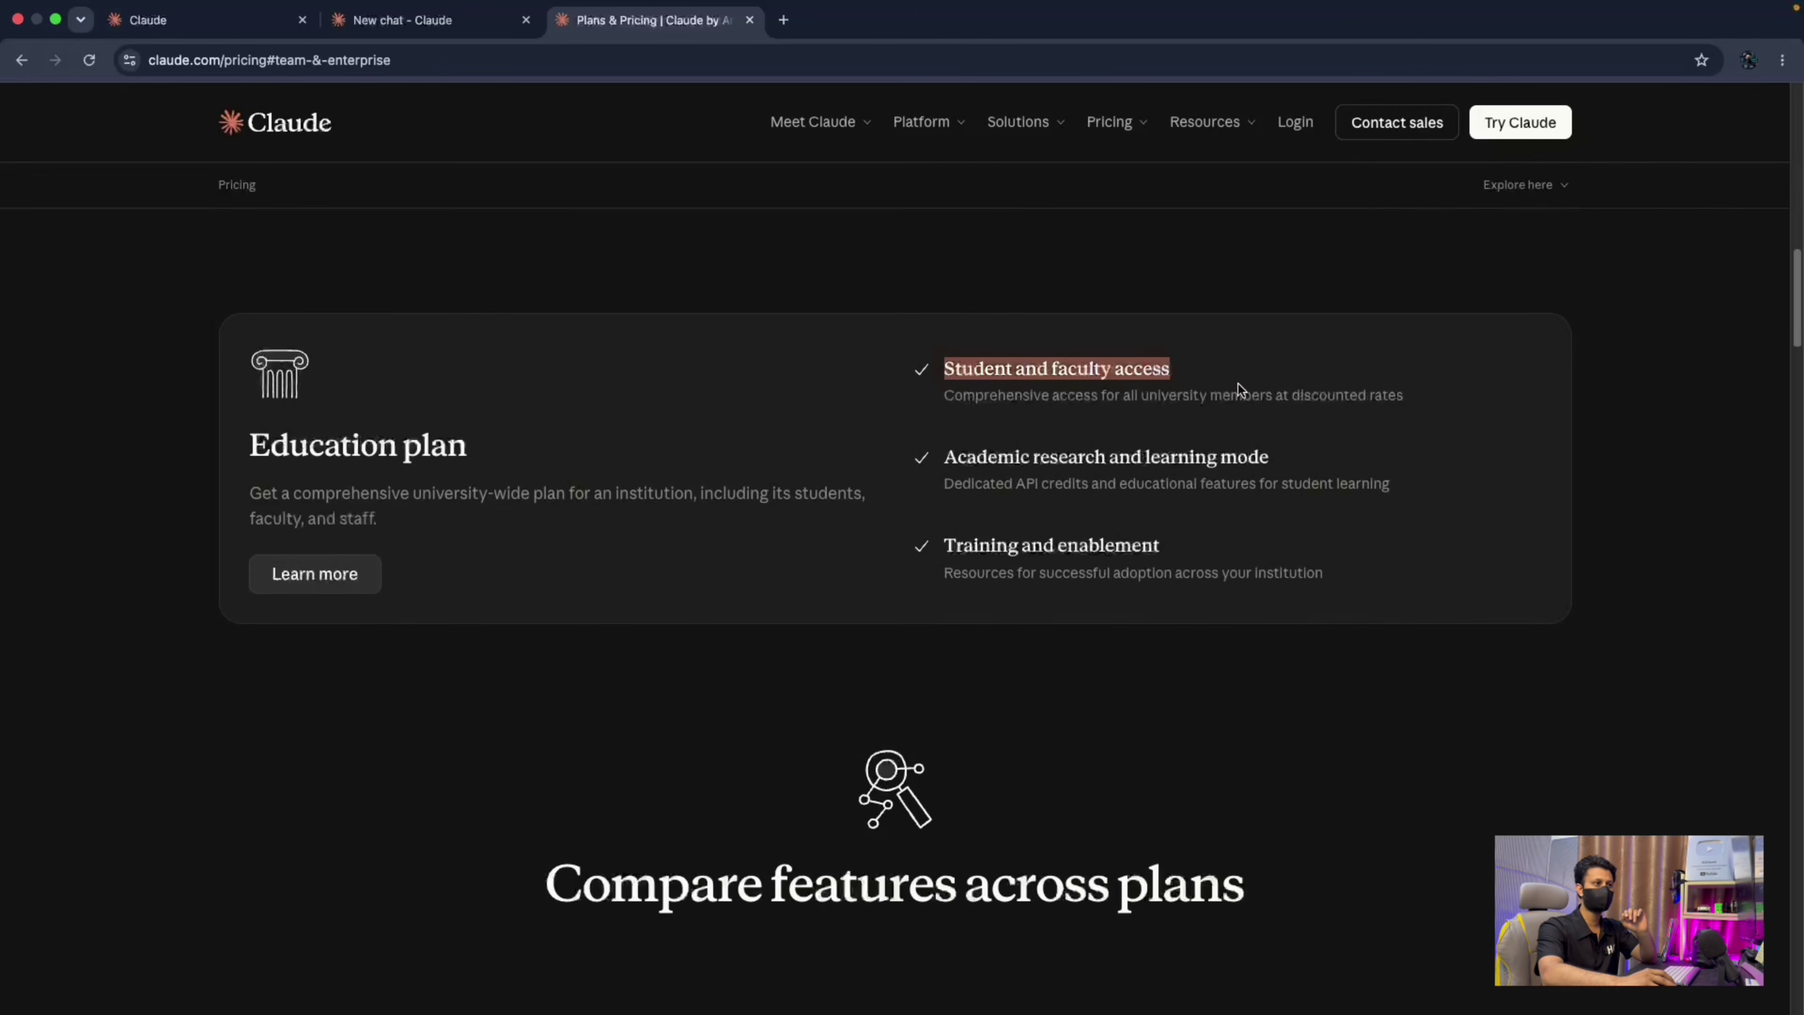
click(1300, 460)
drag(1099, 395, 1414, 392)
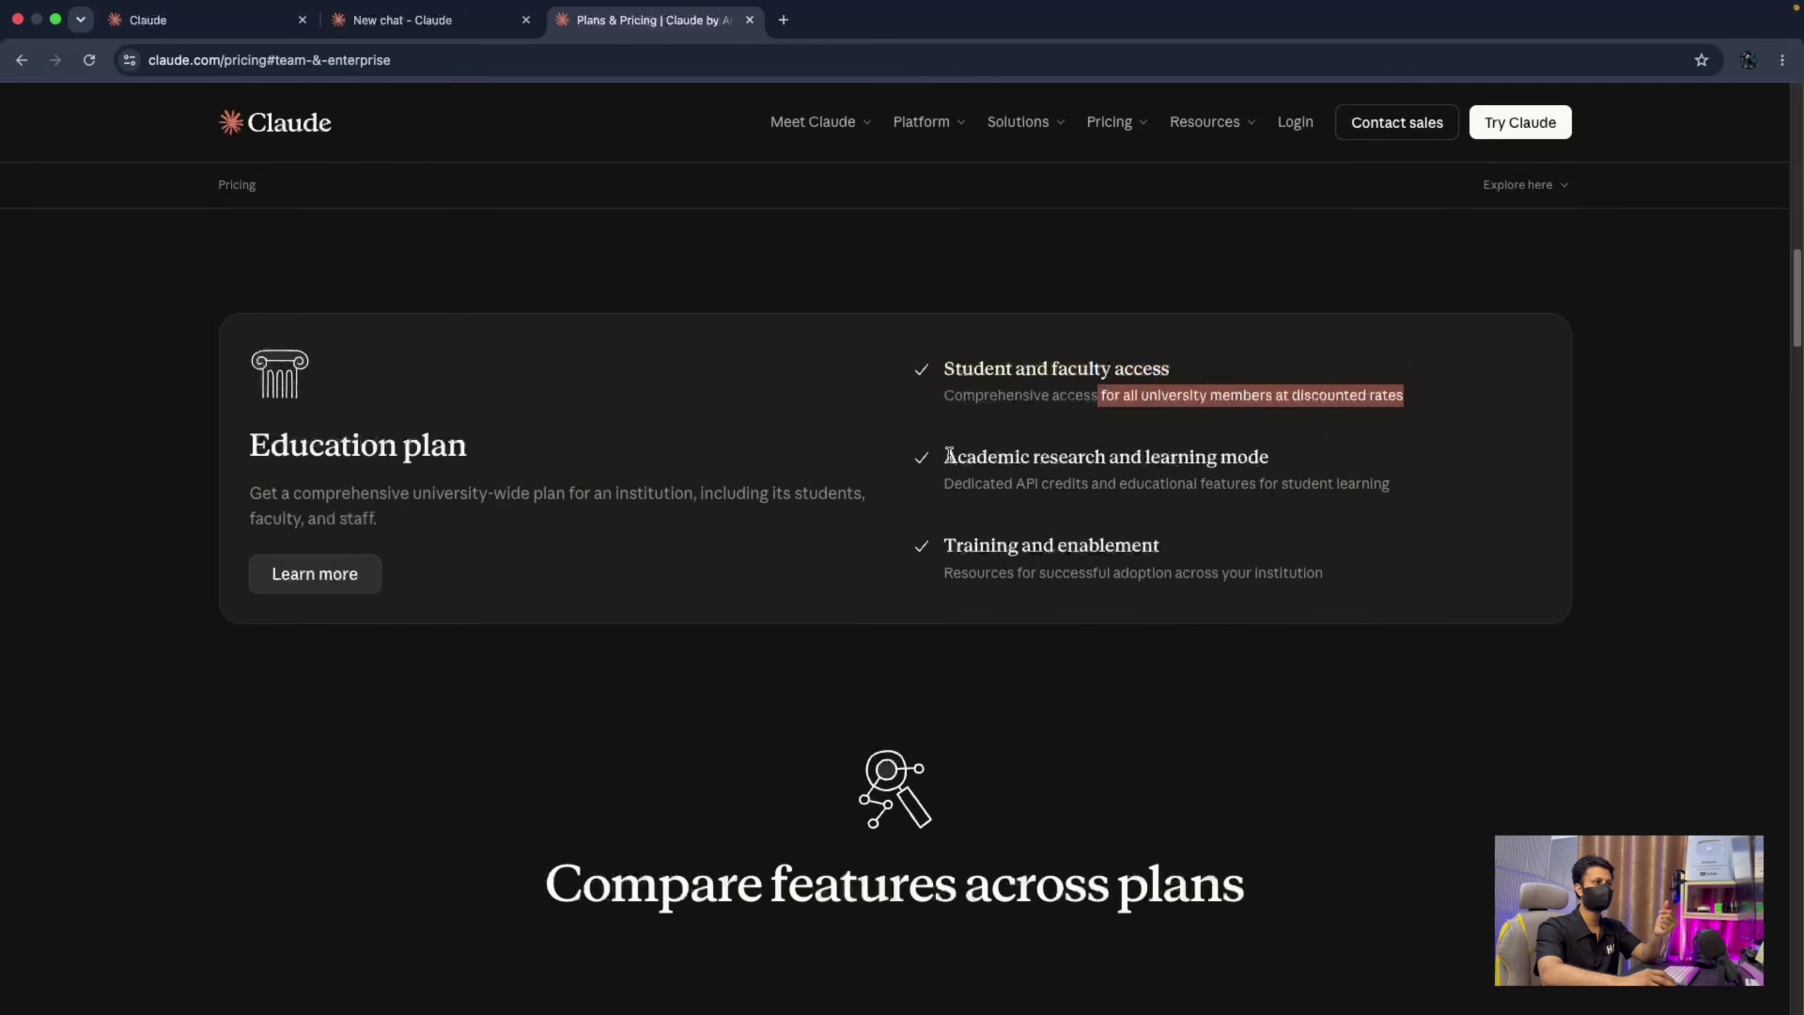
drag(945, 456, 1333, 462)
click(1205, 547)
drag(1205, 548, 910, 530)
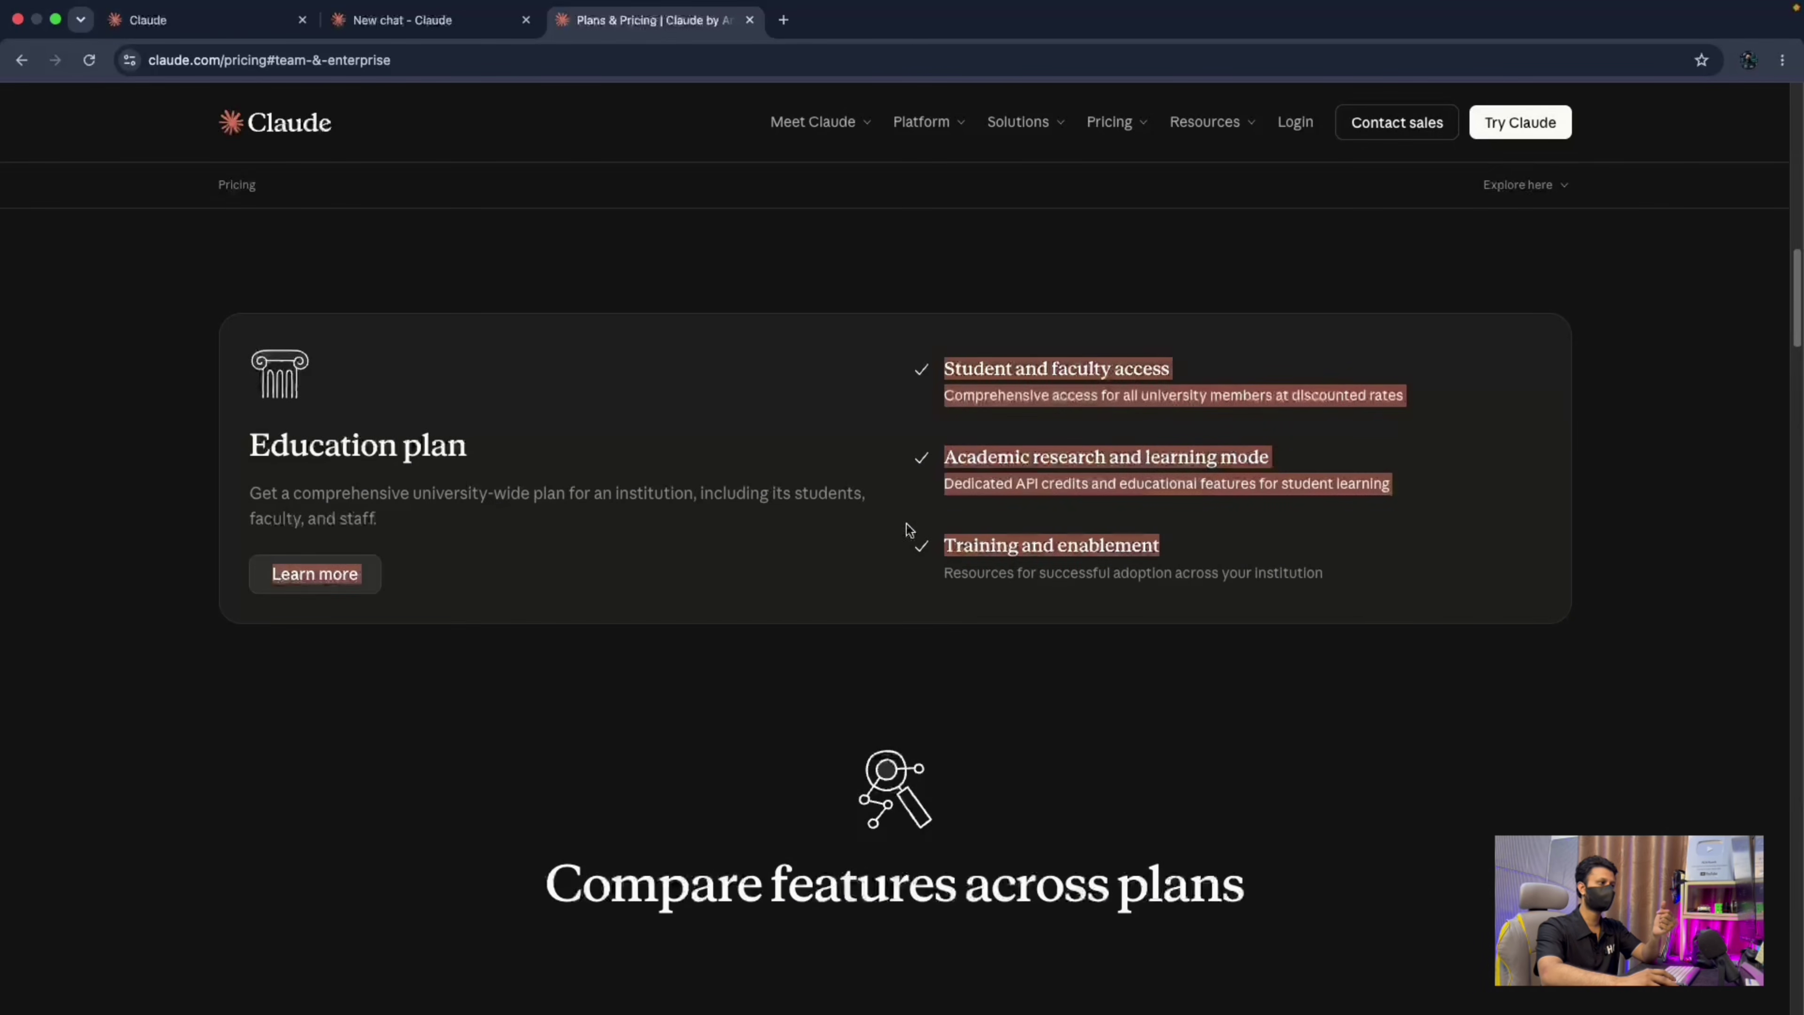
click(910, 530)
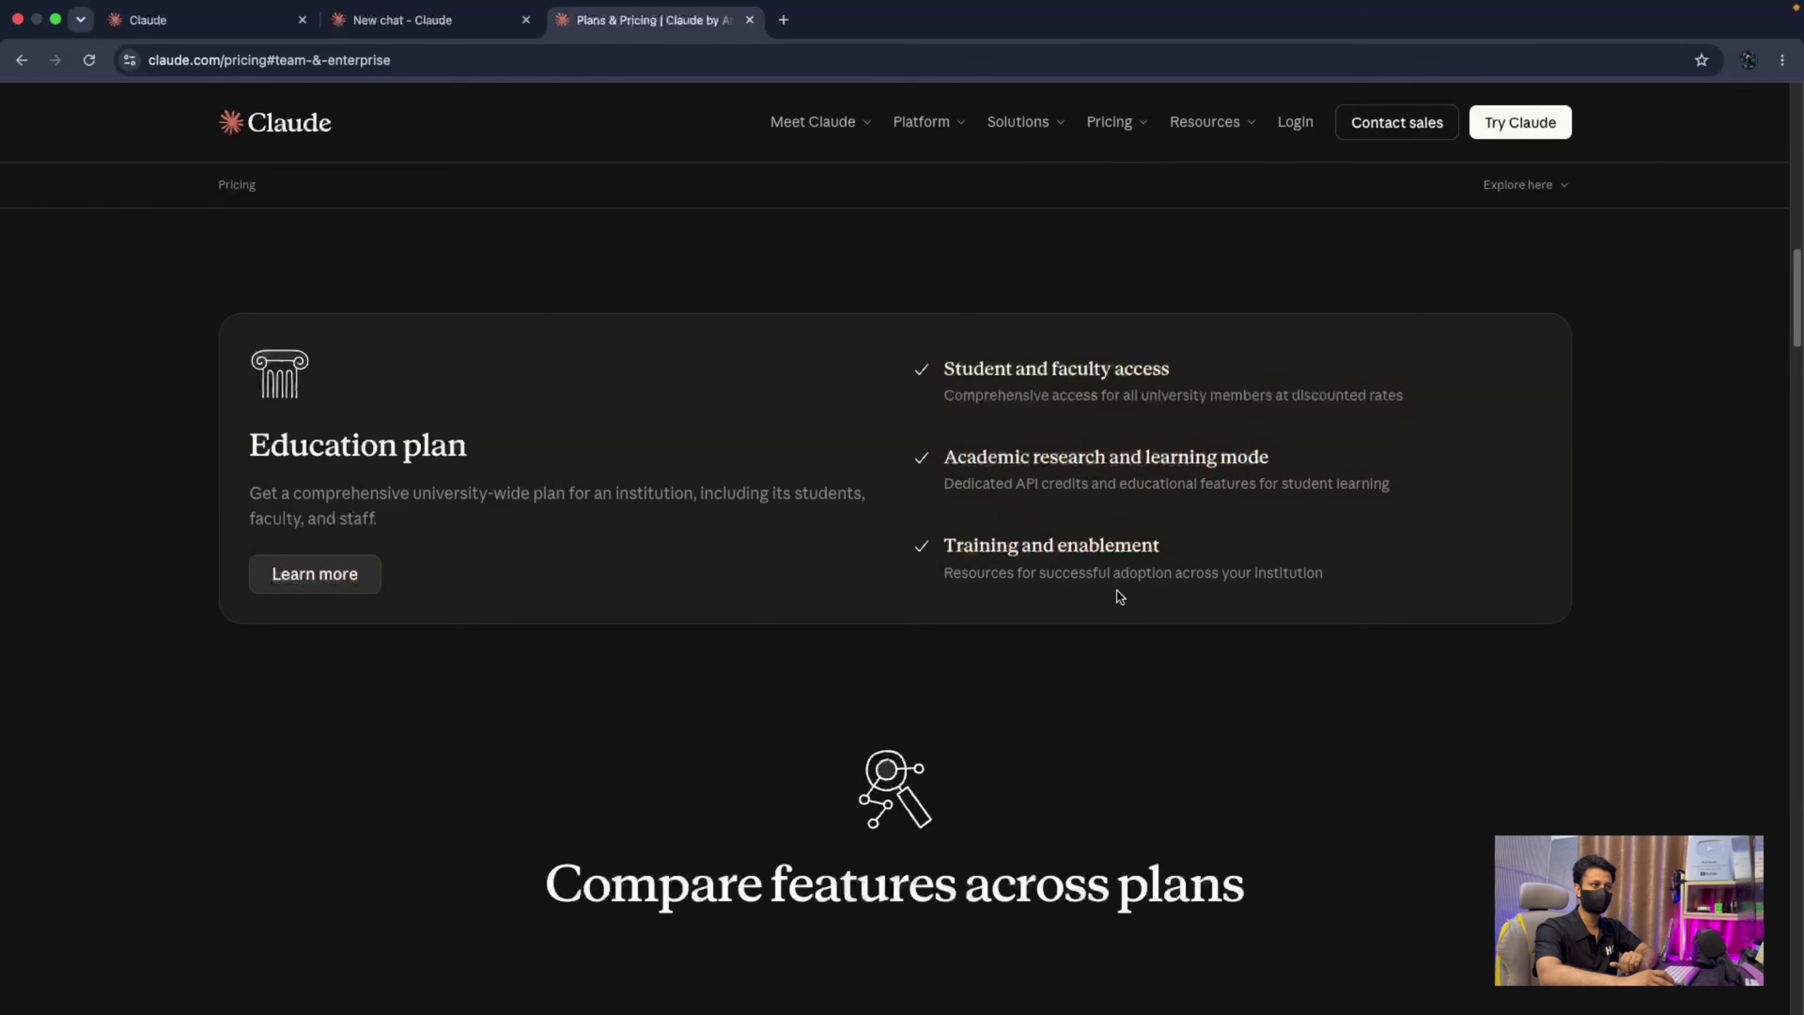
scroll(1120, 597, up, 10)
scroll(1116, 584, up, 6)
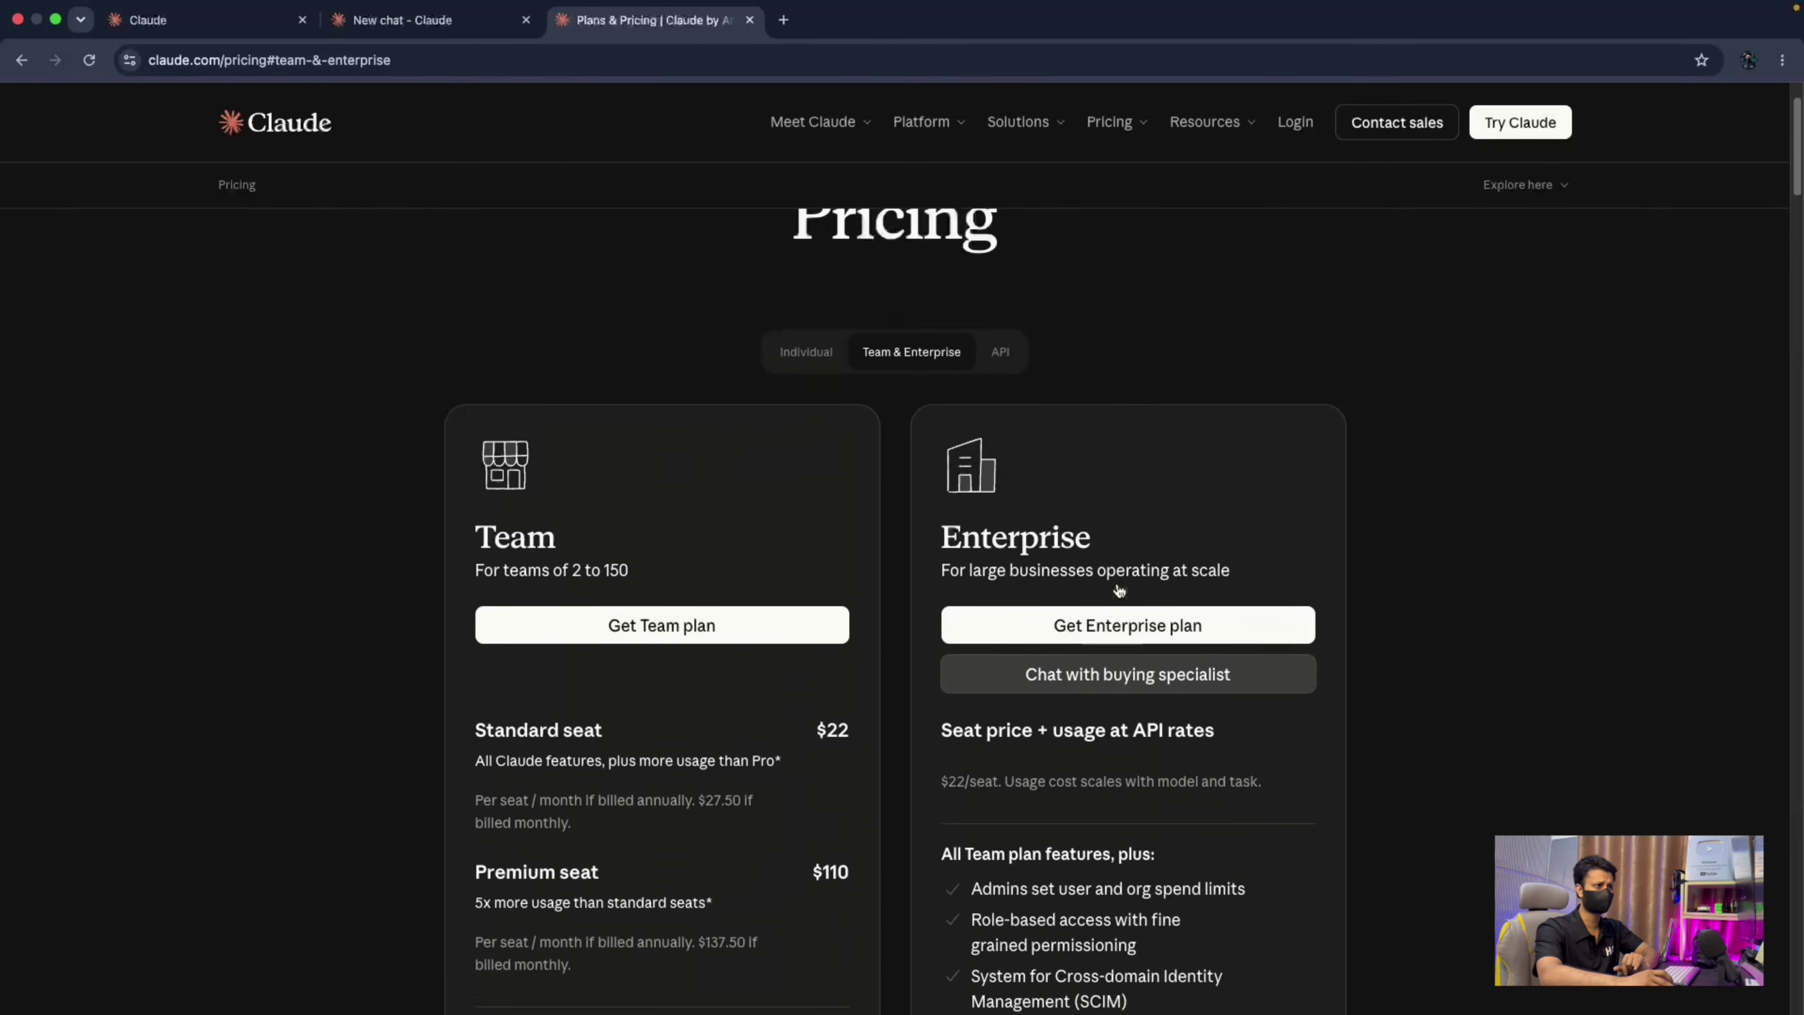
Show API pricing and browse the Fable 5, Opus 5, Sonnet 5 and Haiku 4.5 cards.
click(998, 469)
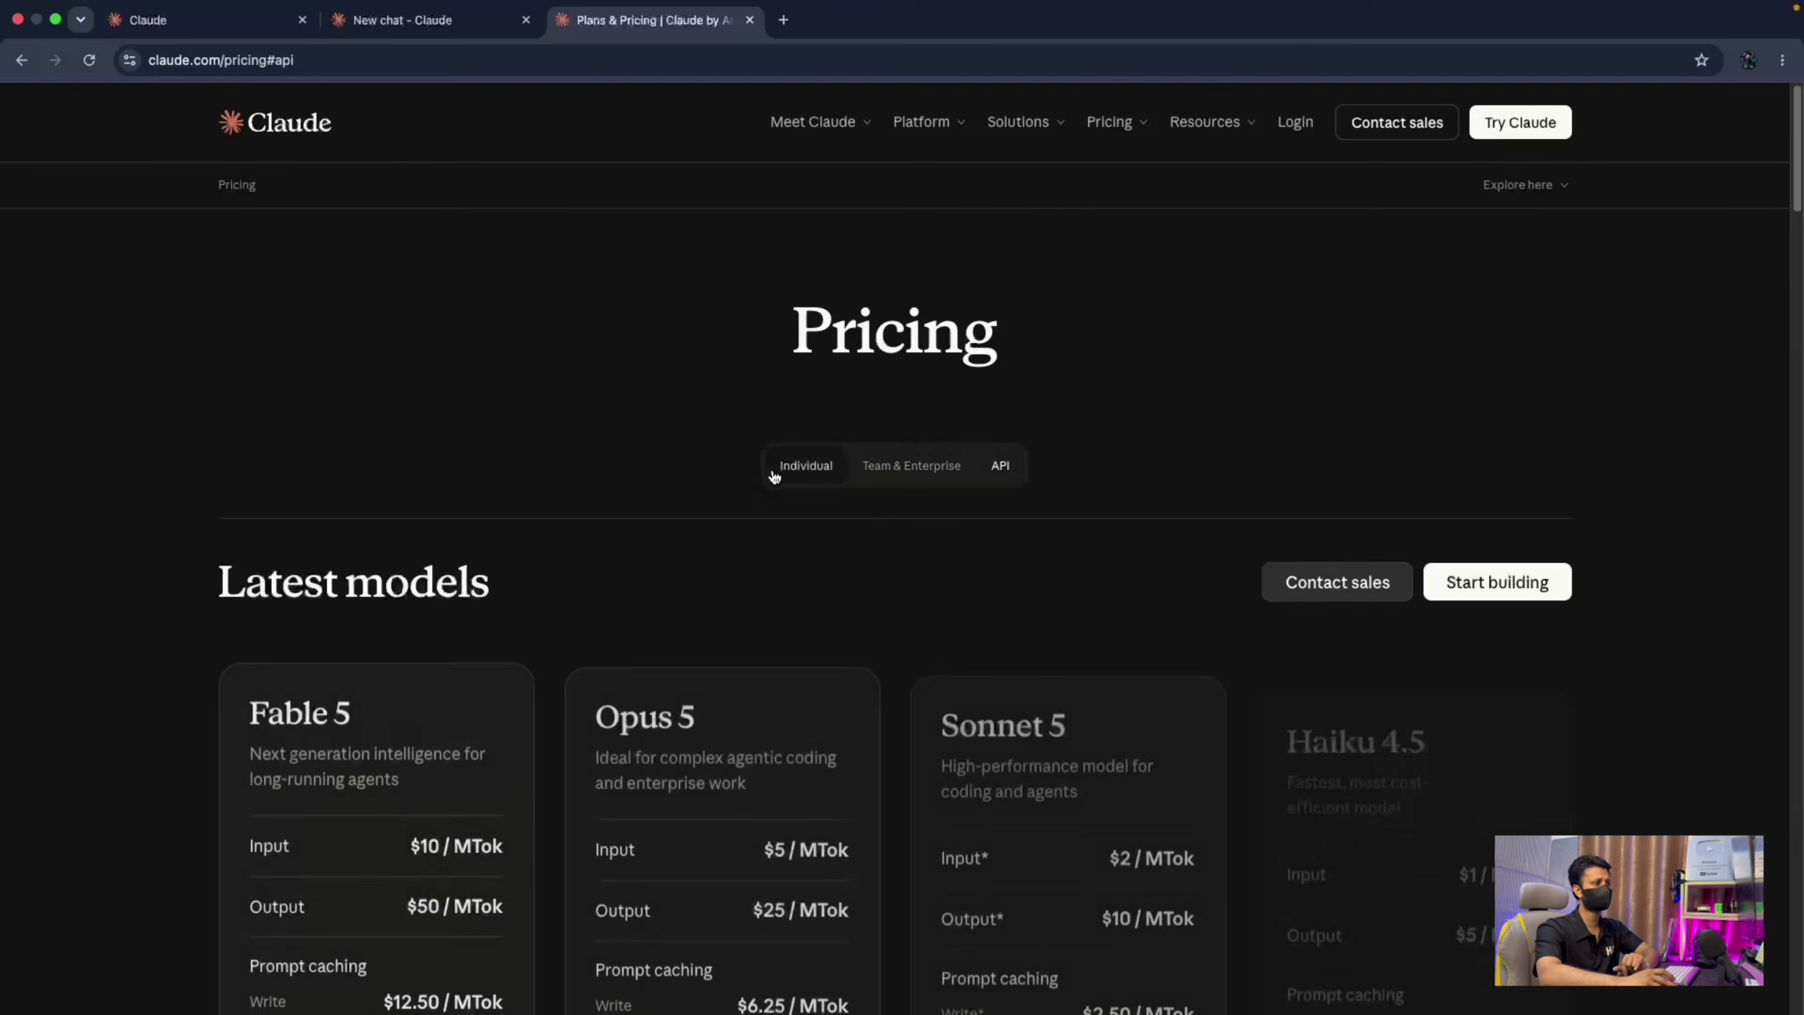
scroll(781, 498, down, 6)
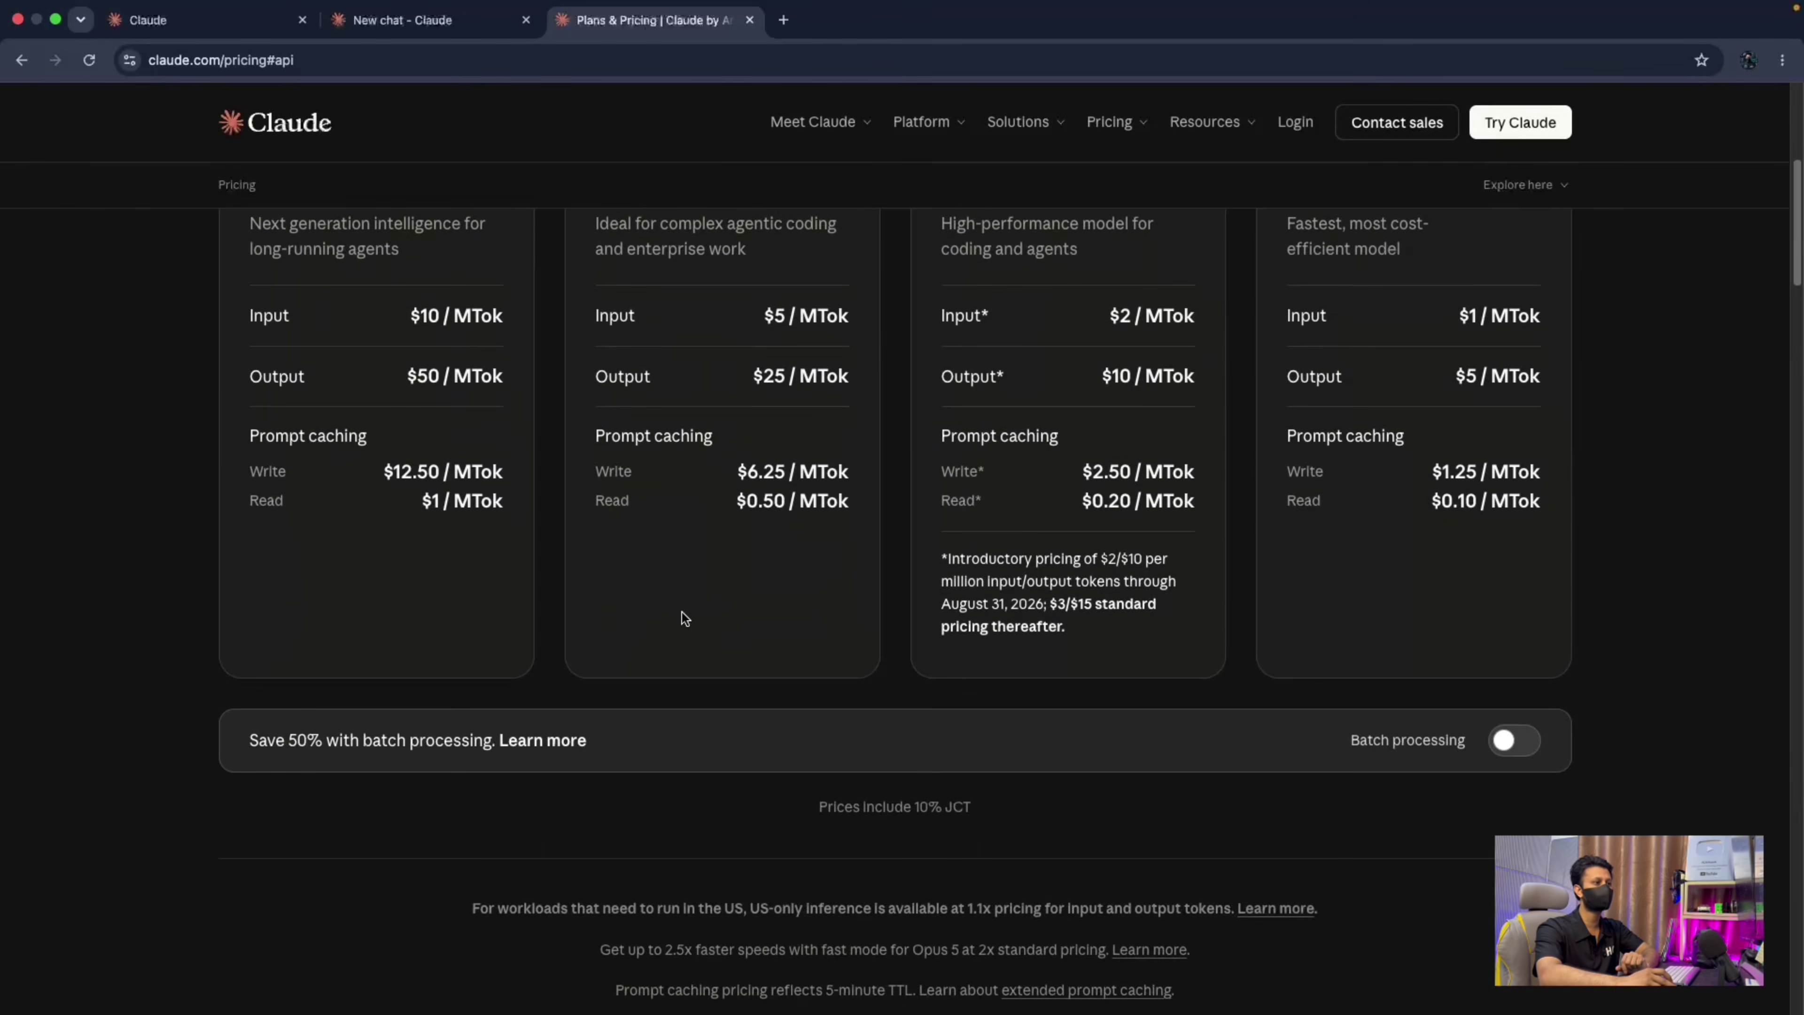
scroll(1200, 645, up, 5)
scroll(1206, 649, down, 2)
scroll(804, 694, up, 2)
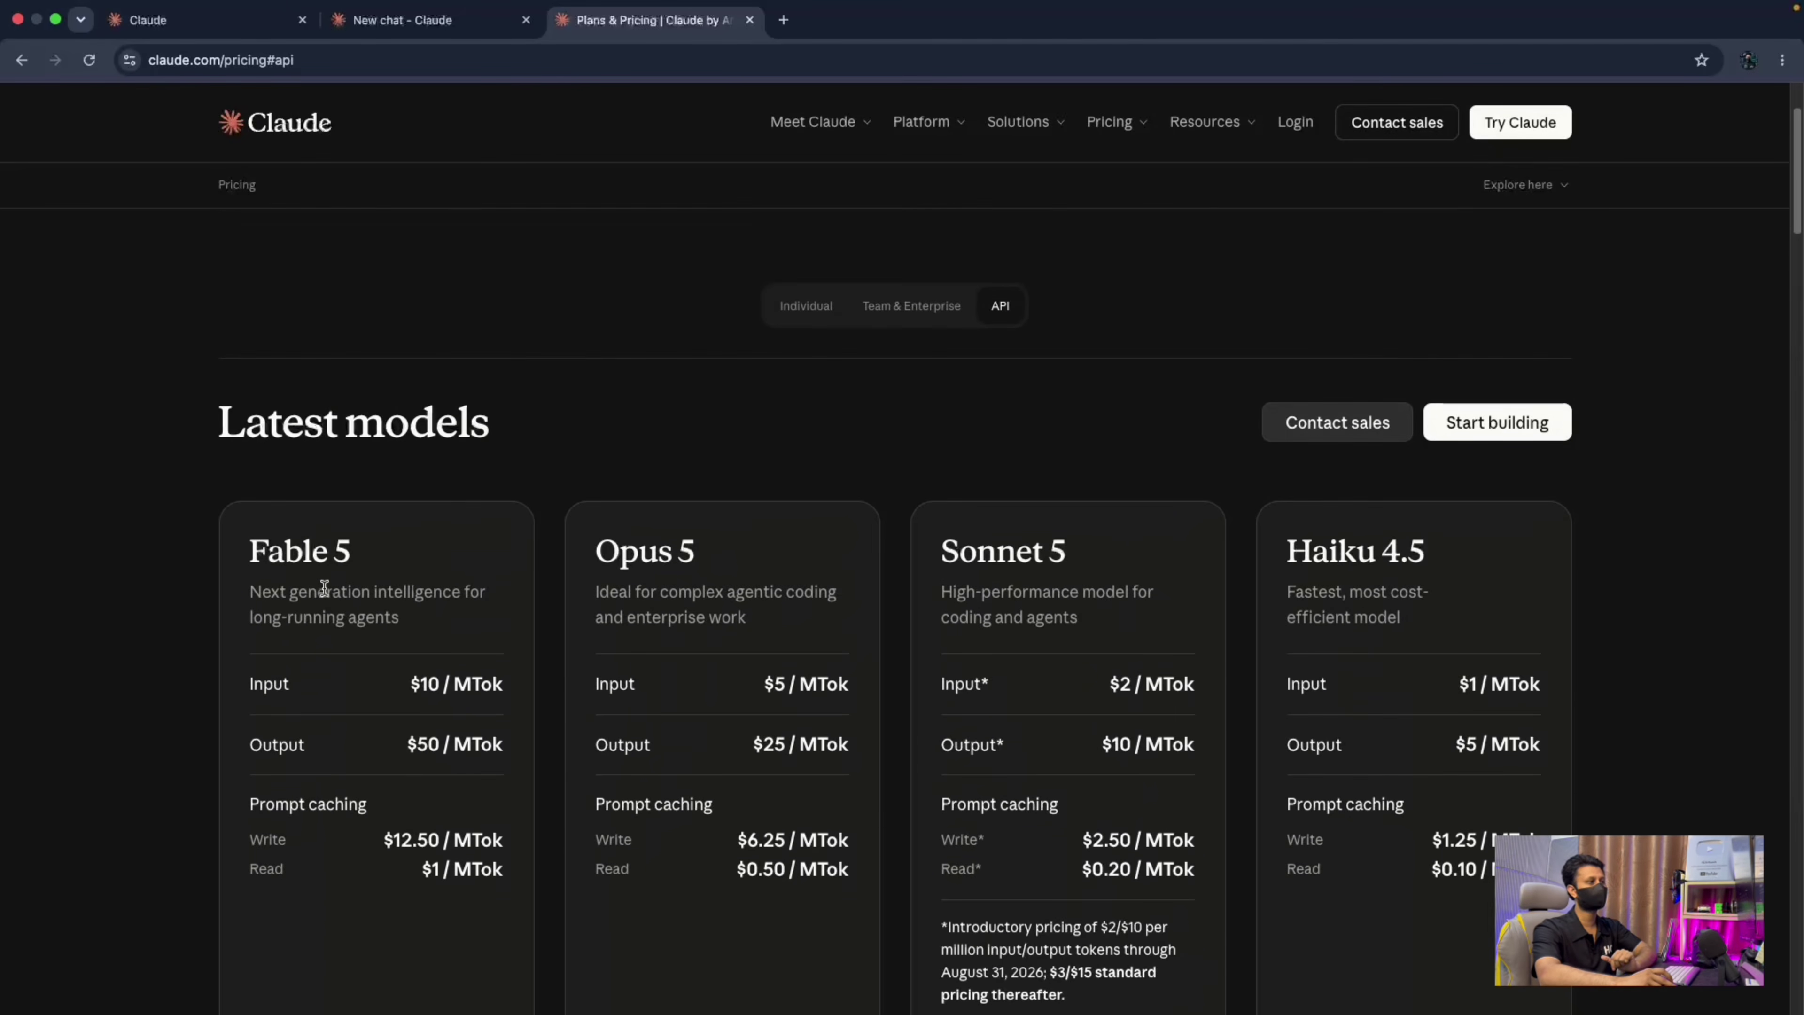
scroll(1356, 587, down, 4)
scroll(1349, 539, up, 2)
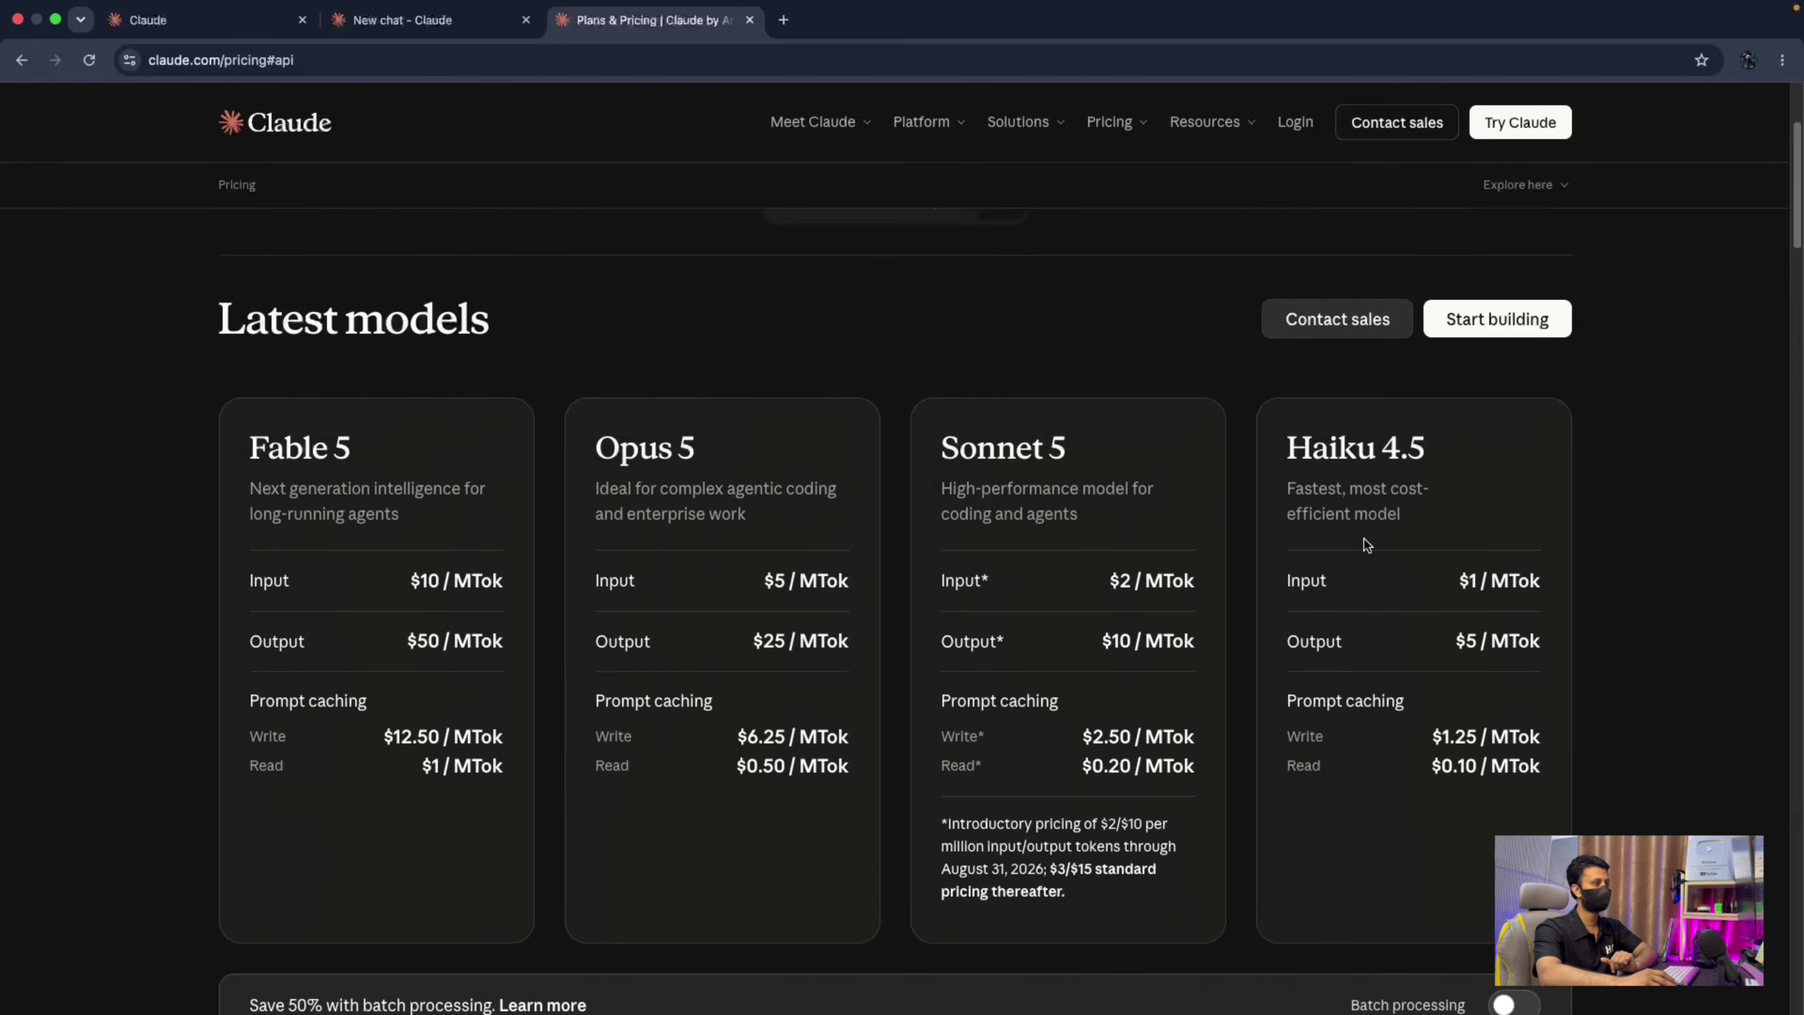
scroll(1074, 635, down, 1)
scroll(1076, 640, up, 5)
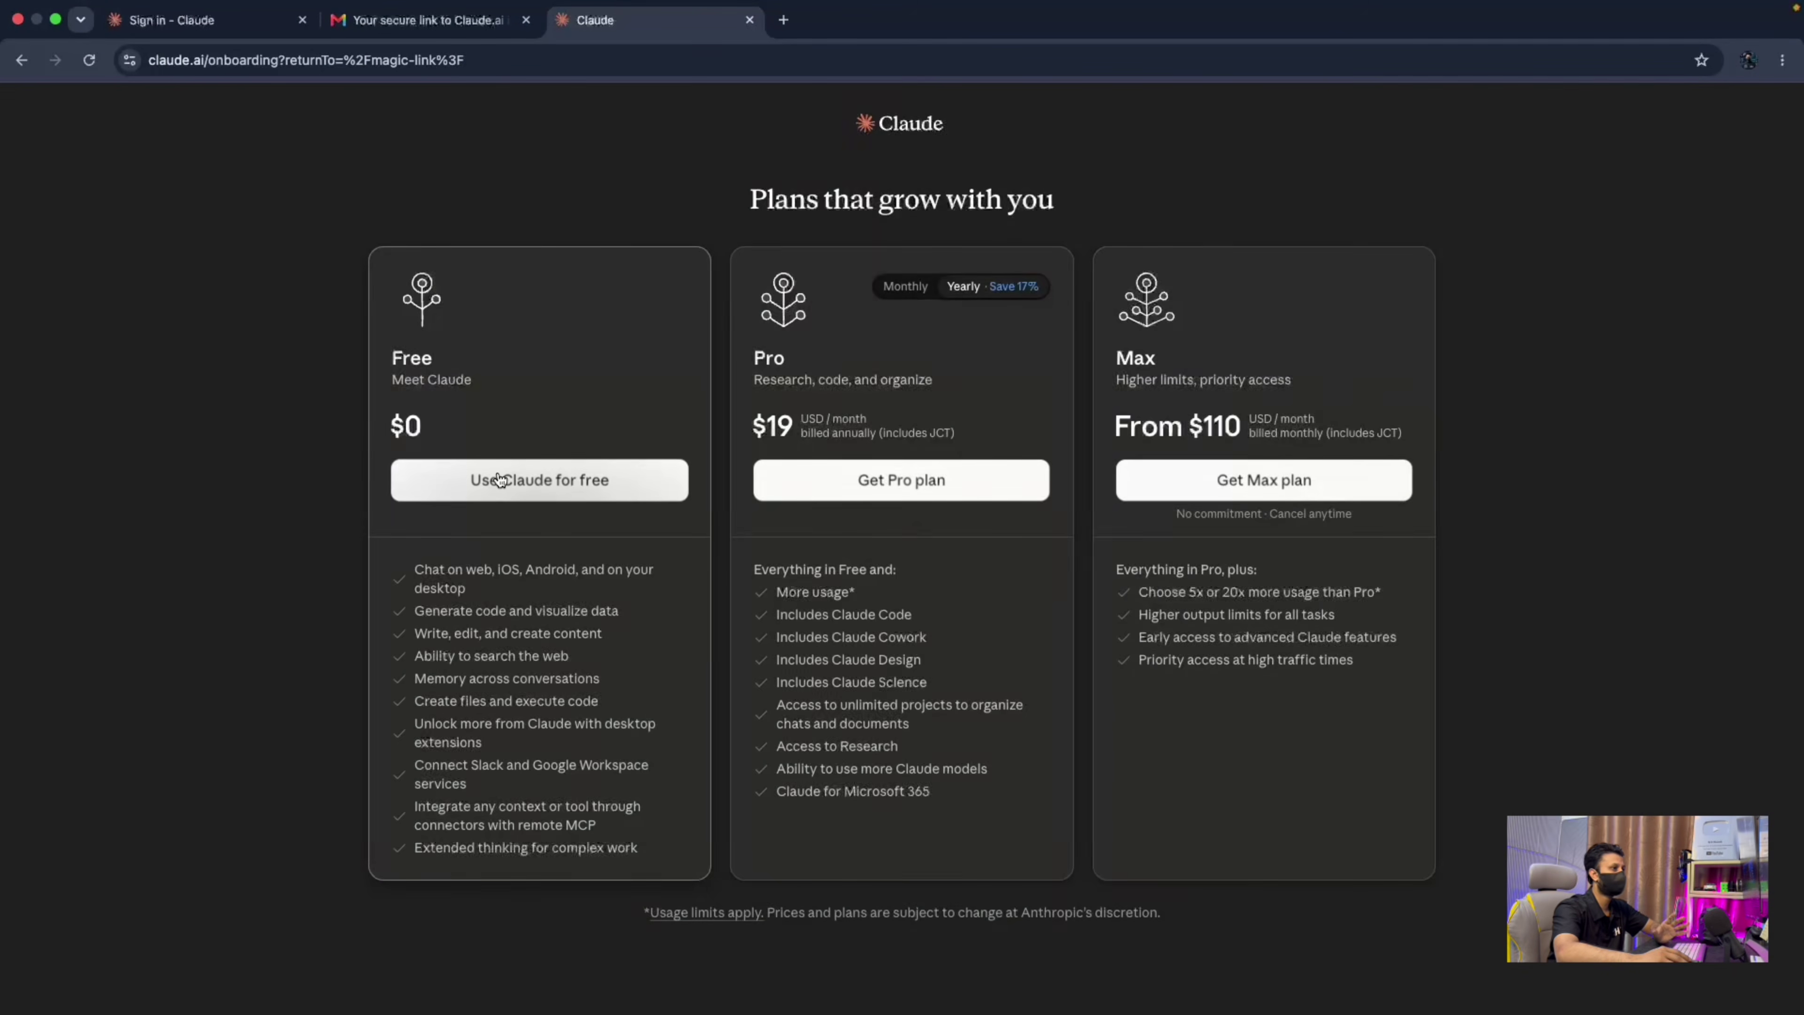
Start on the free plan, skip the desktop app, and turn off model training on chats.
click(475, 593)
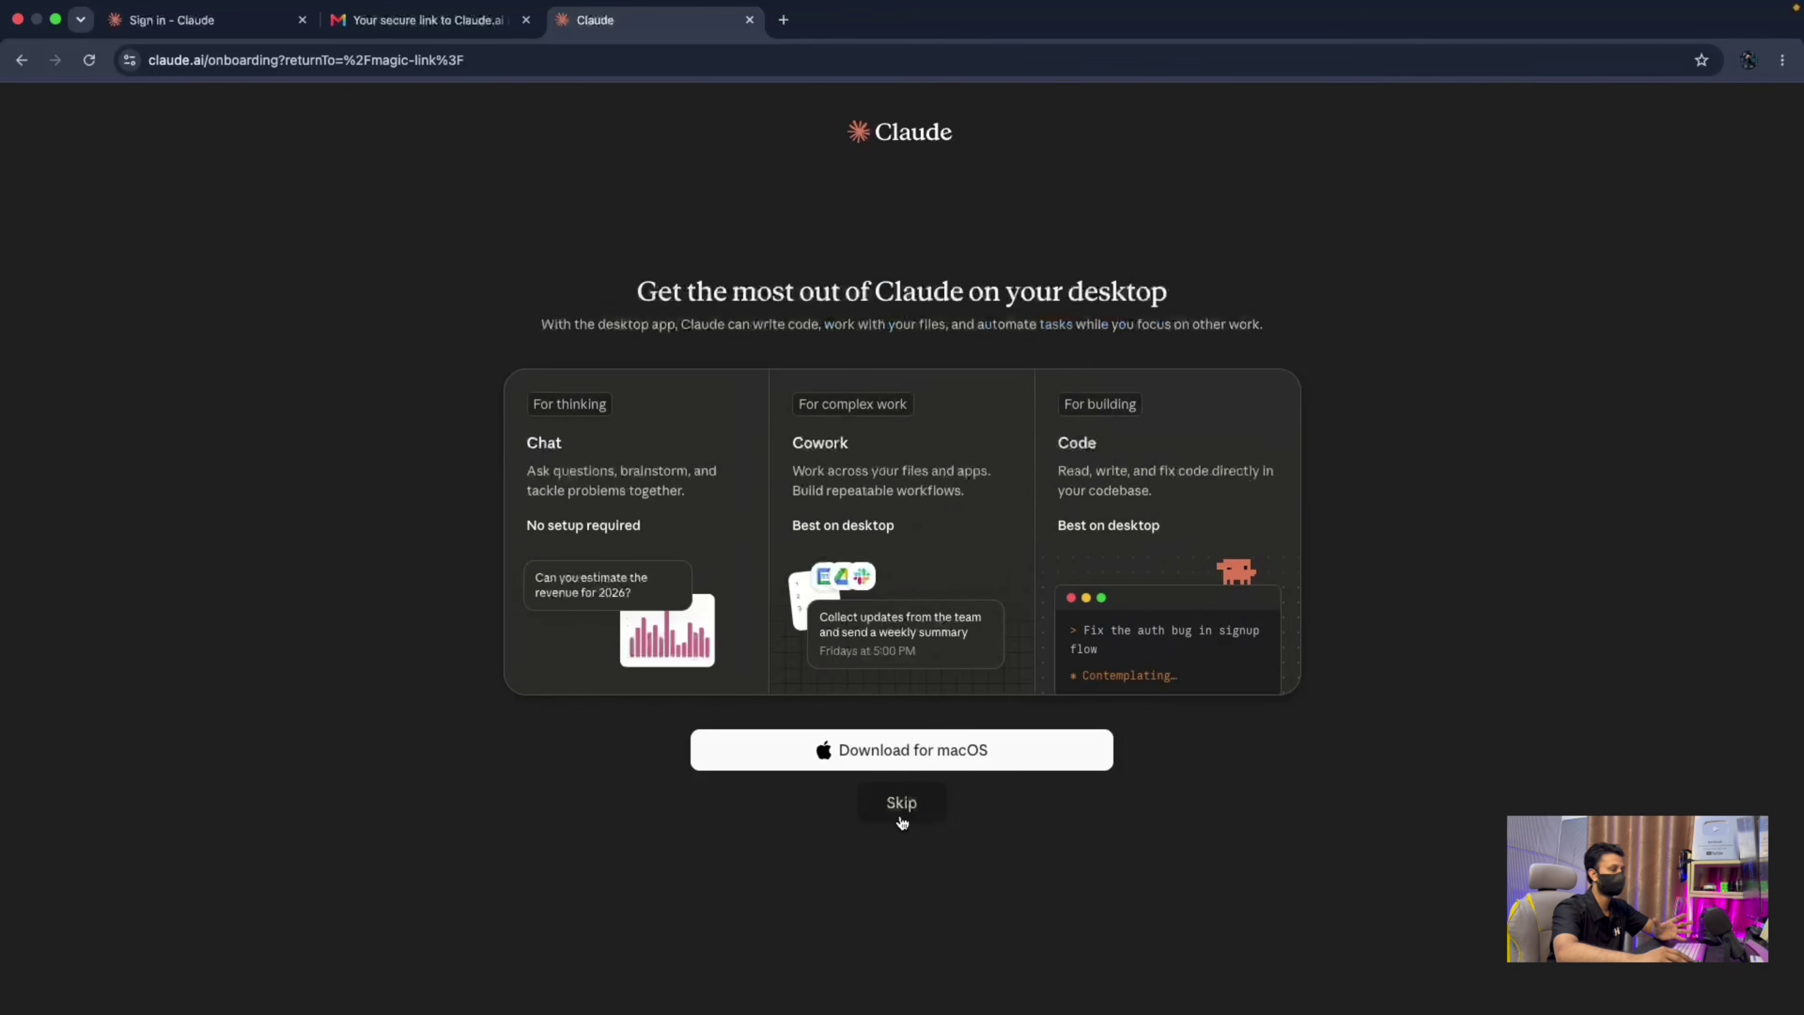
click(902, 817)
click(699, 626)
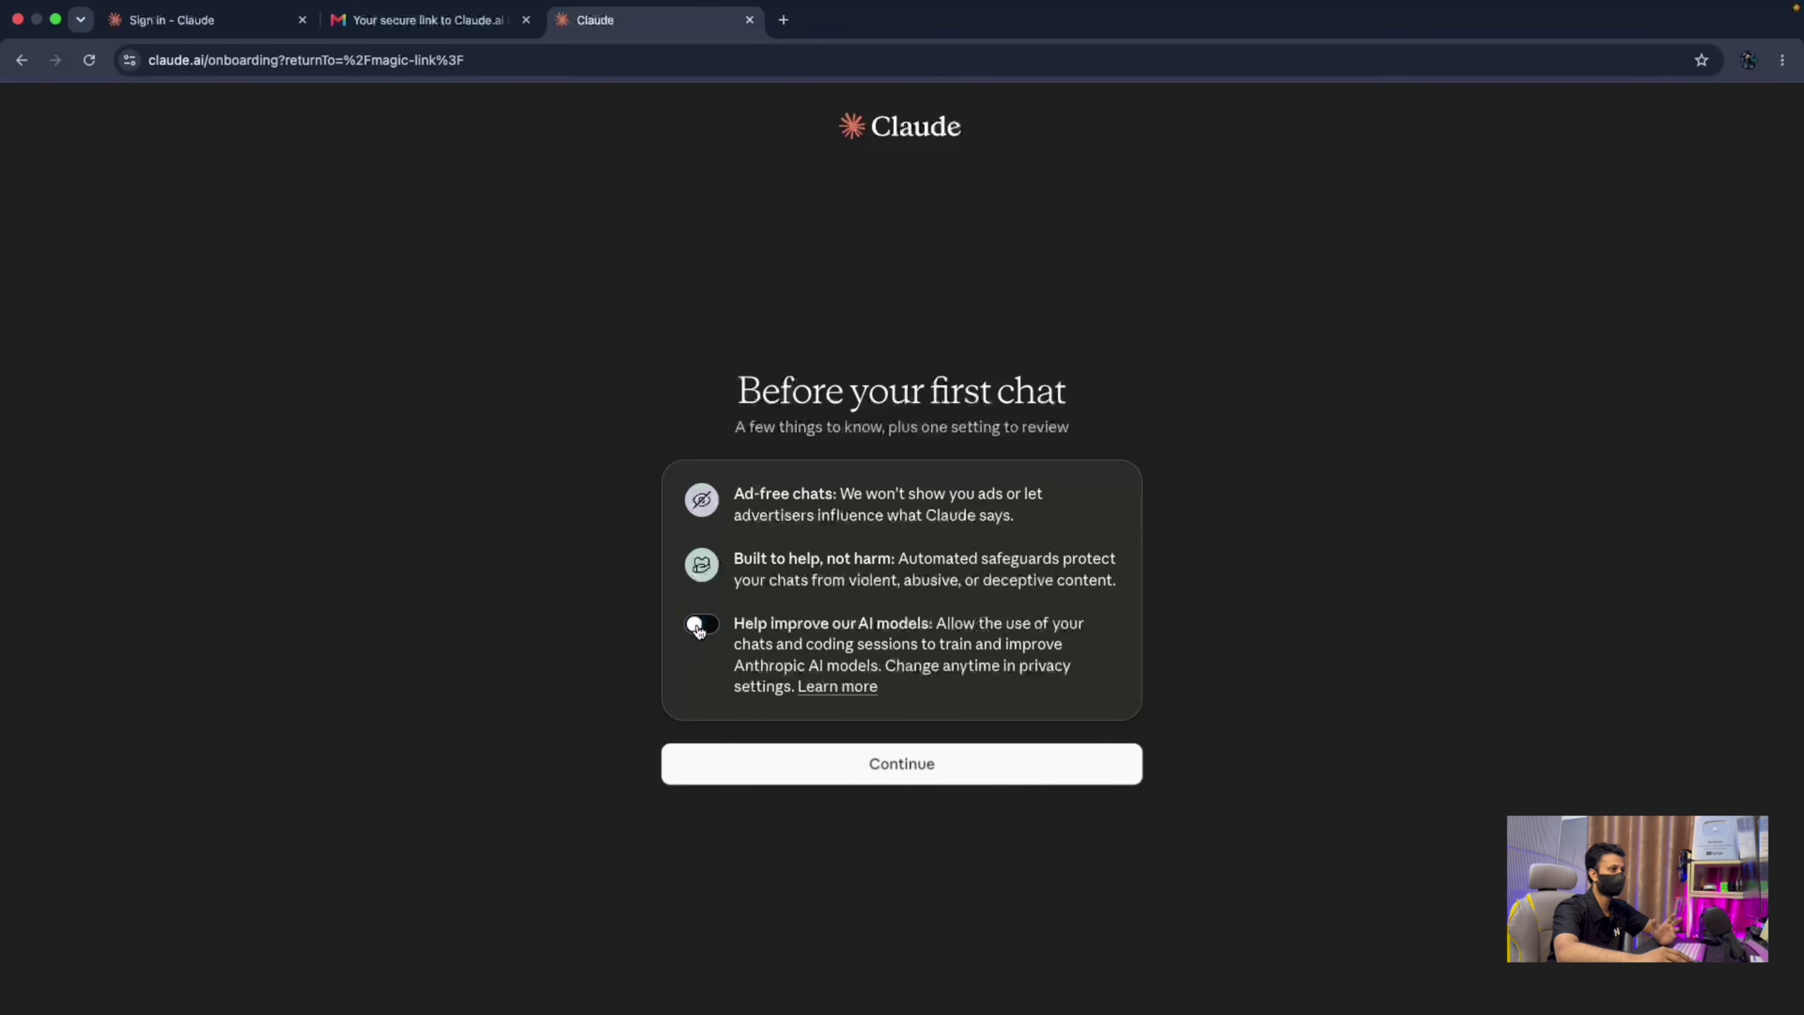
click(793, 764)
Pick Scientist as the work role and choose 'I have my own topic'.
click(853, 617)
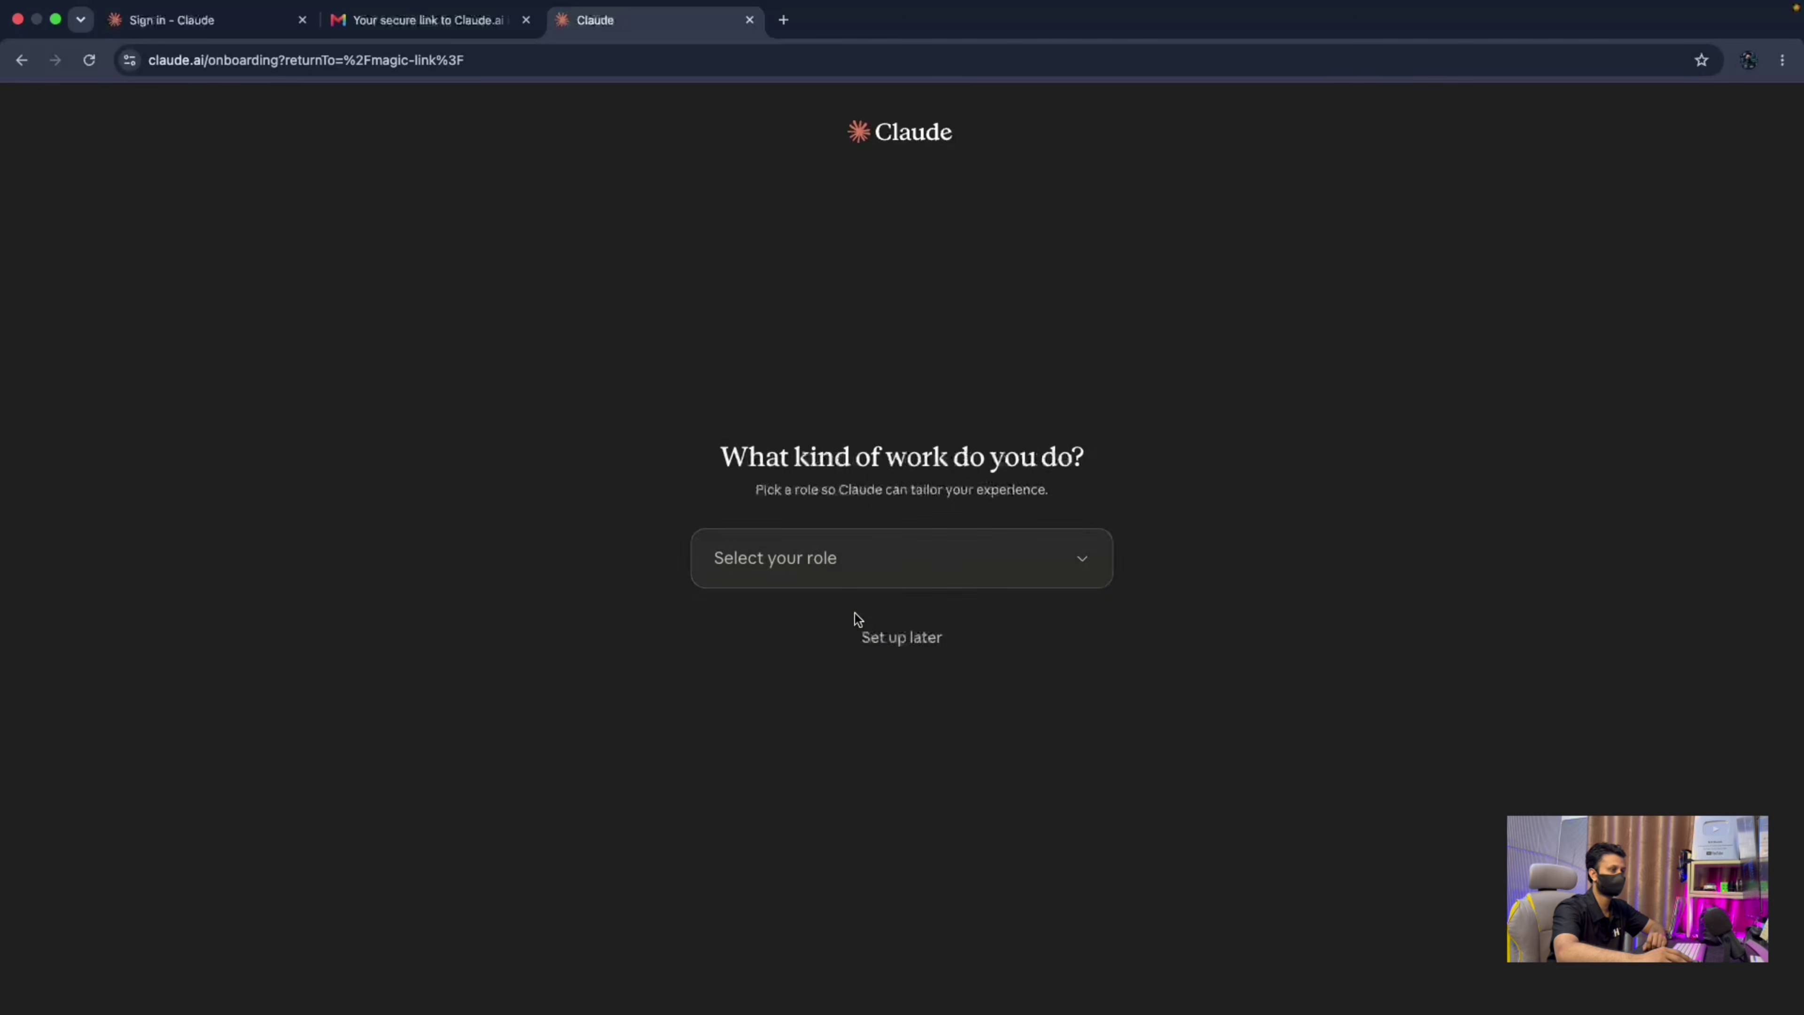
click(834, 561)
scroll(817, 711, down, 3)
click(808, 763)
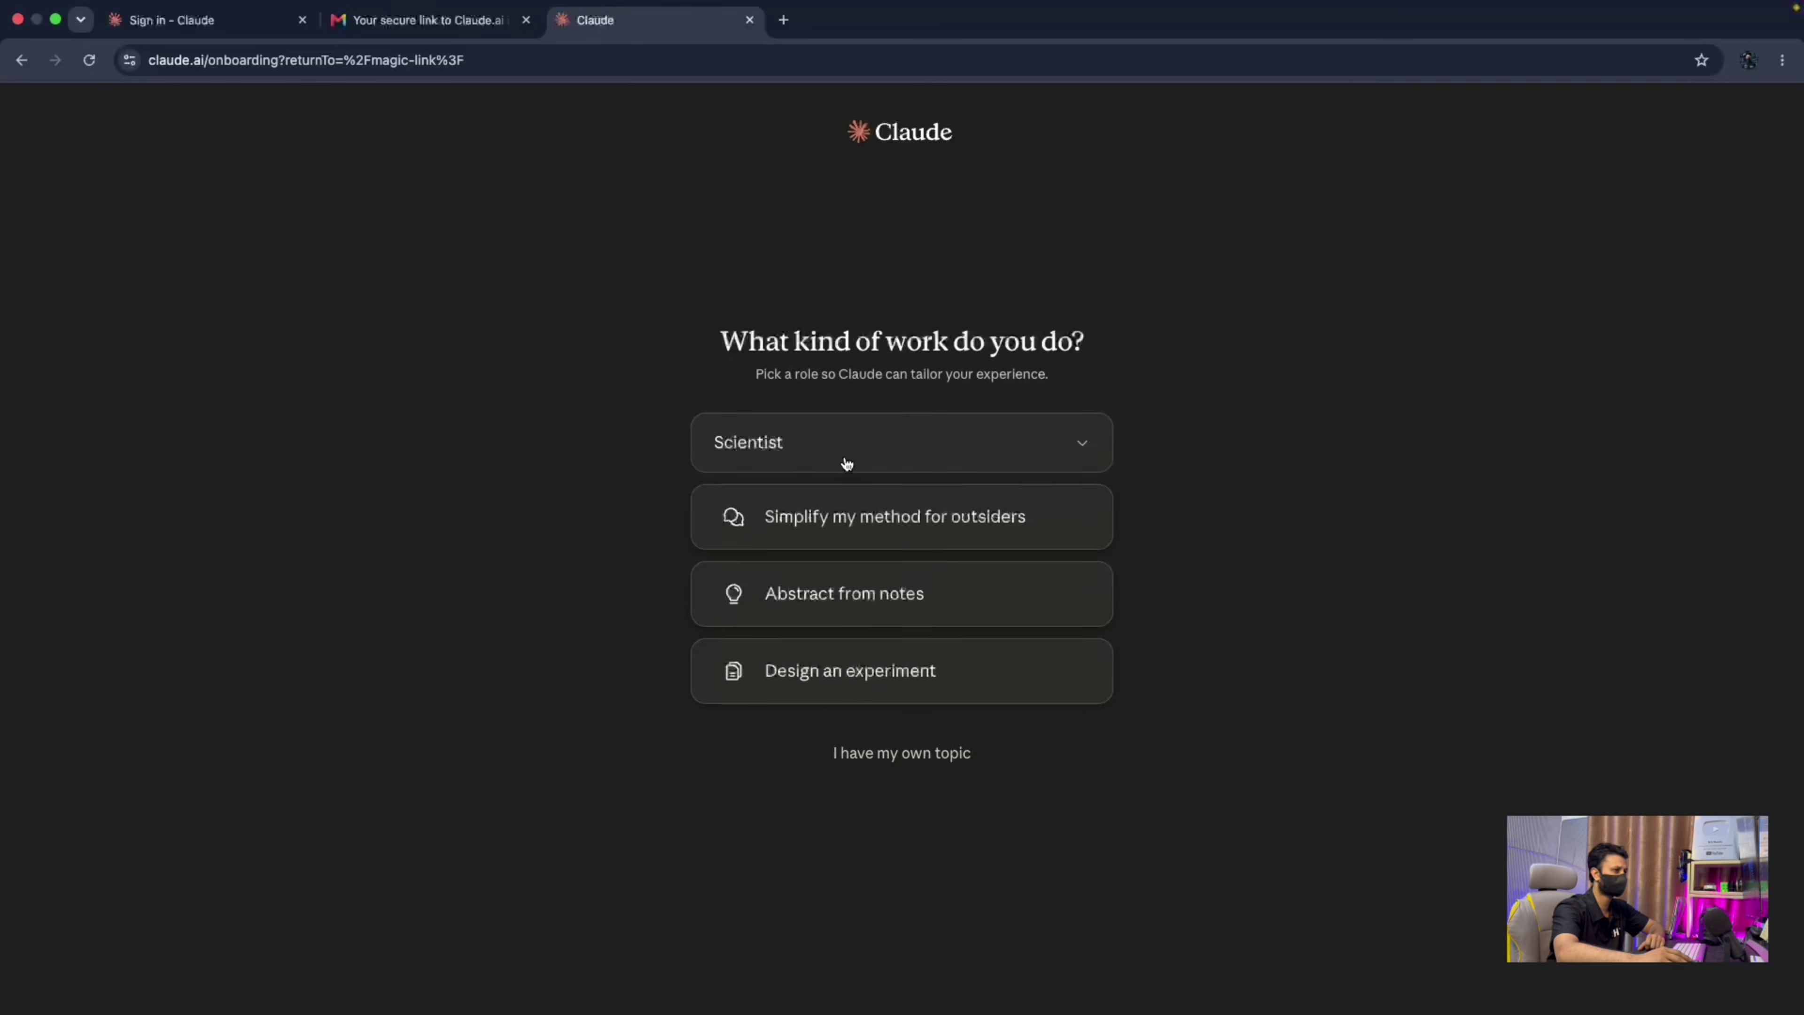
click(875, 754)
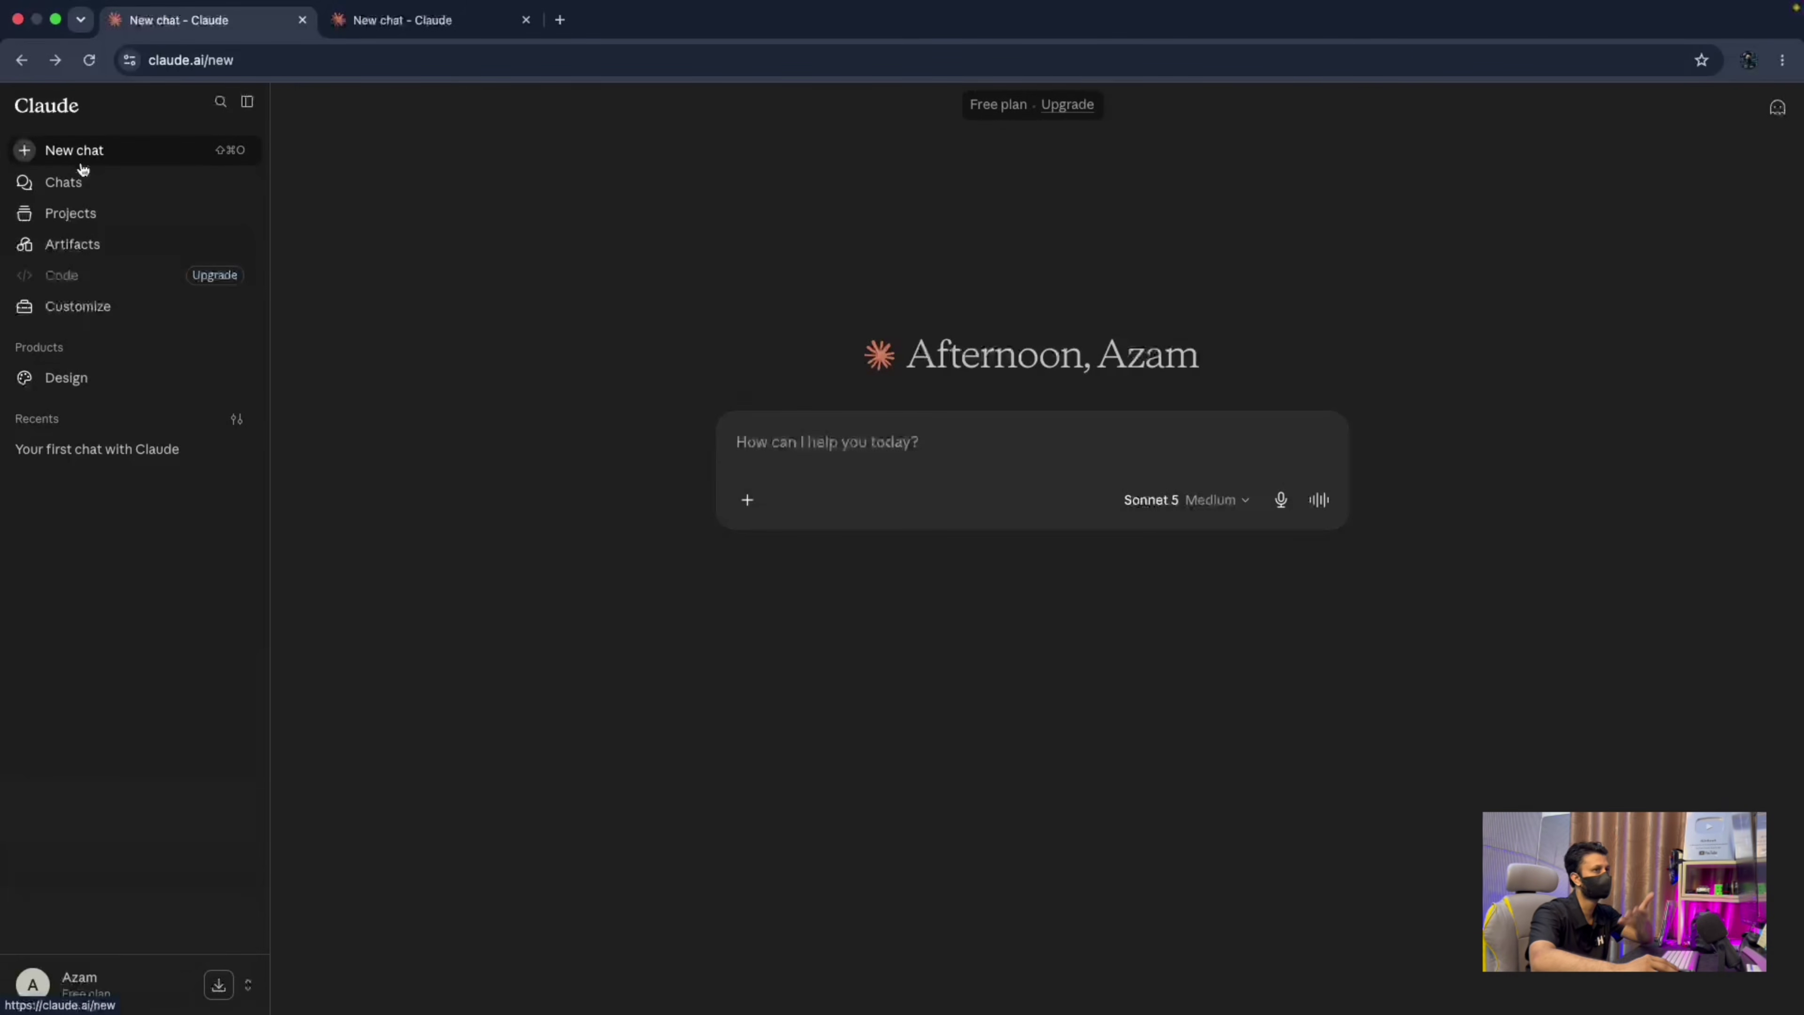
Go from Chats to the empty Projects page and start a new project.
click(83, 195)
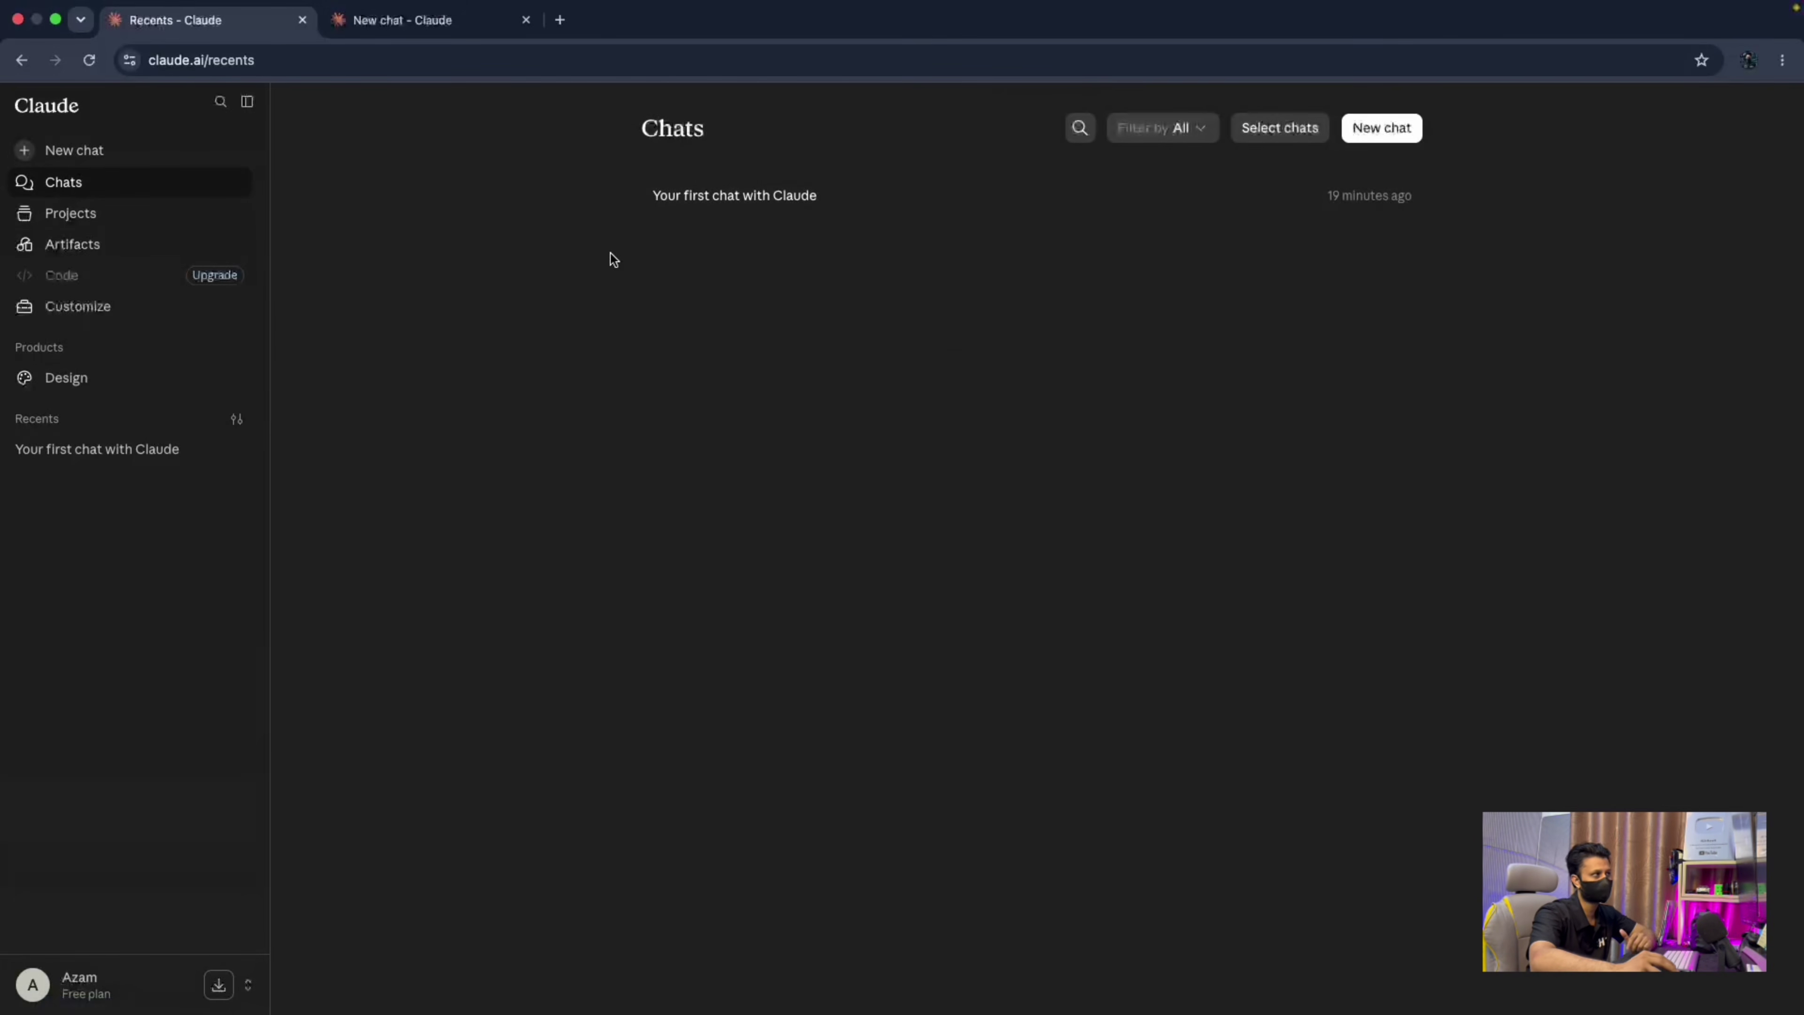
click(105, 216)
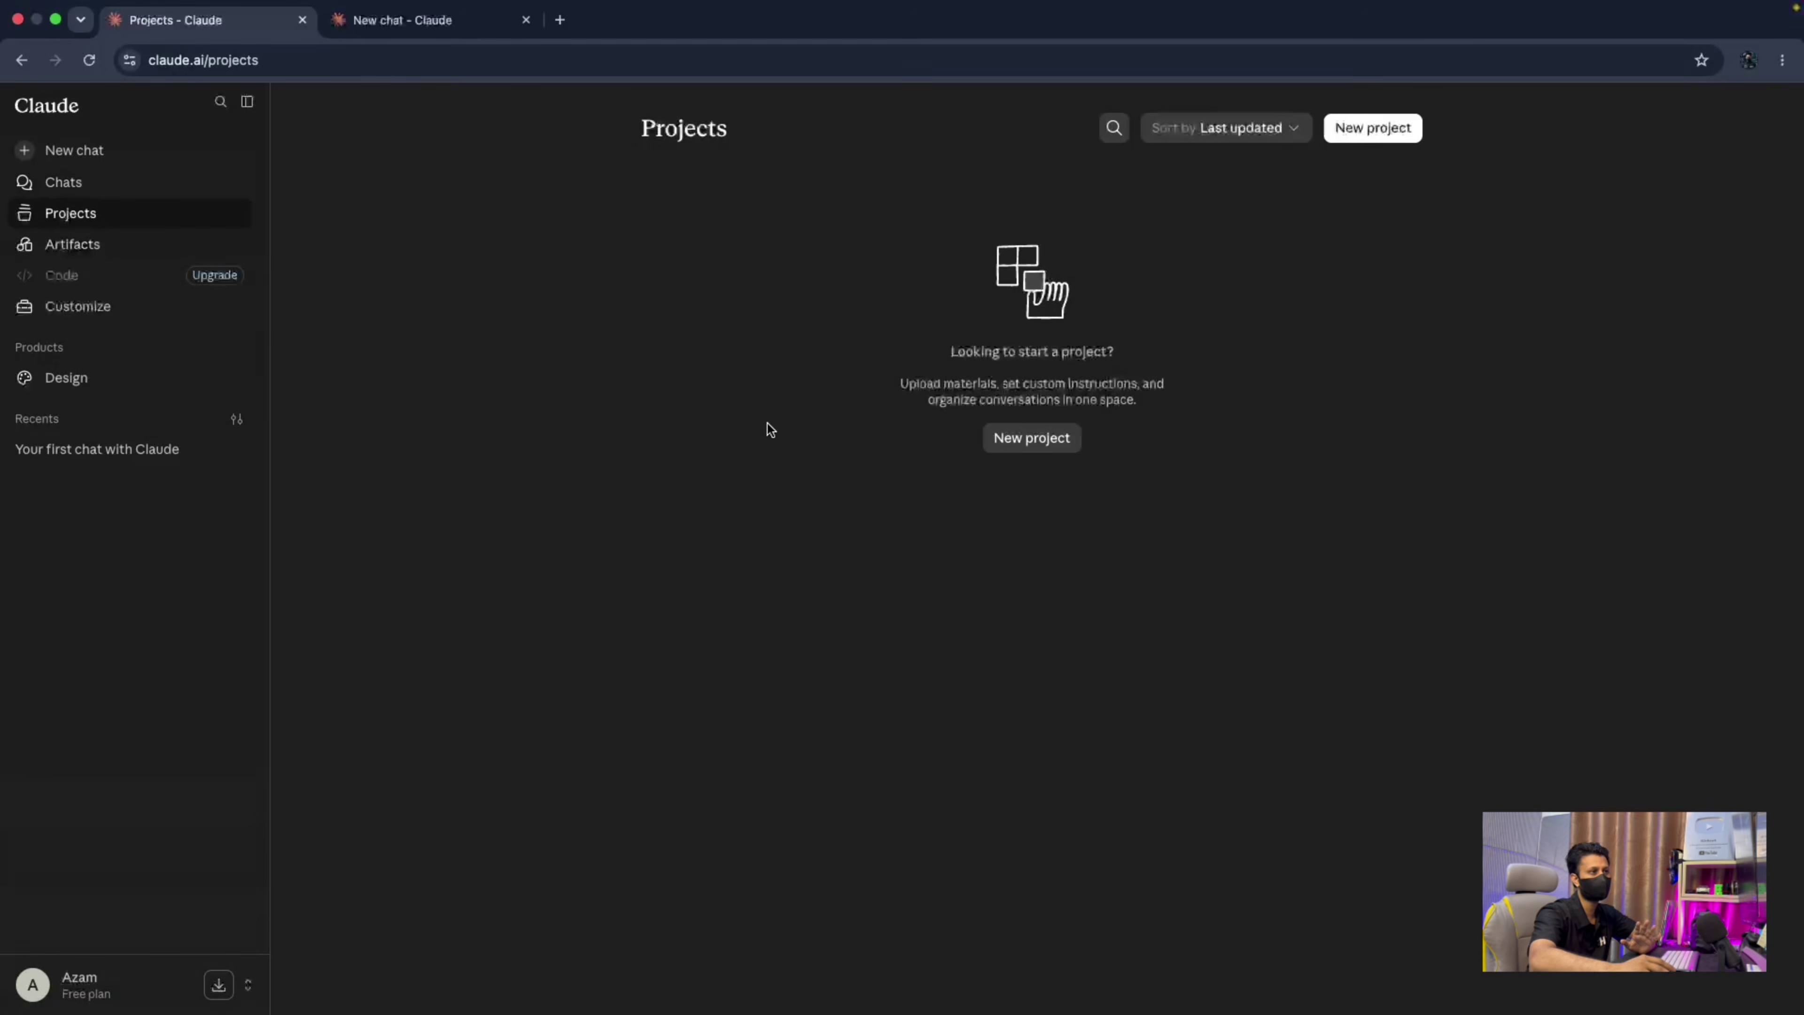
click(1035, 439)
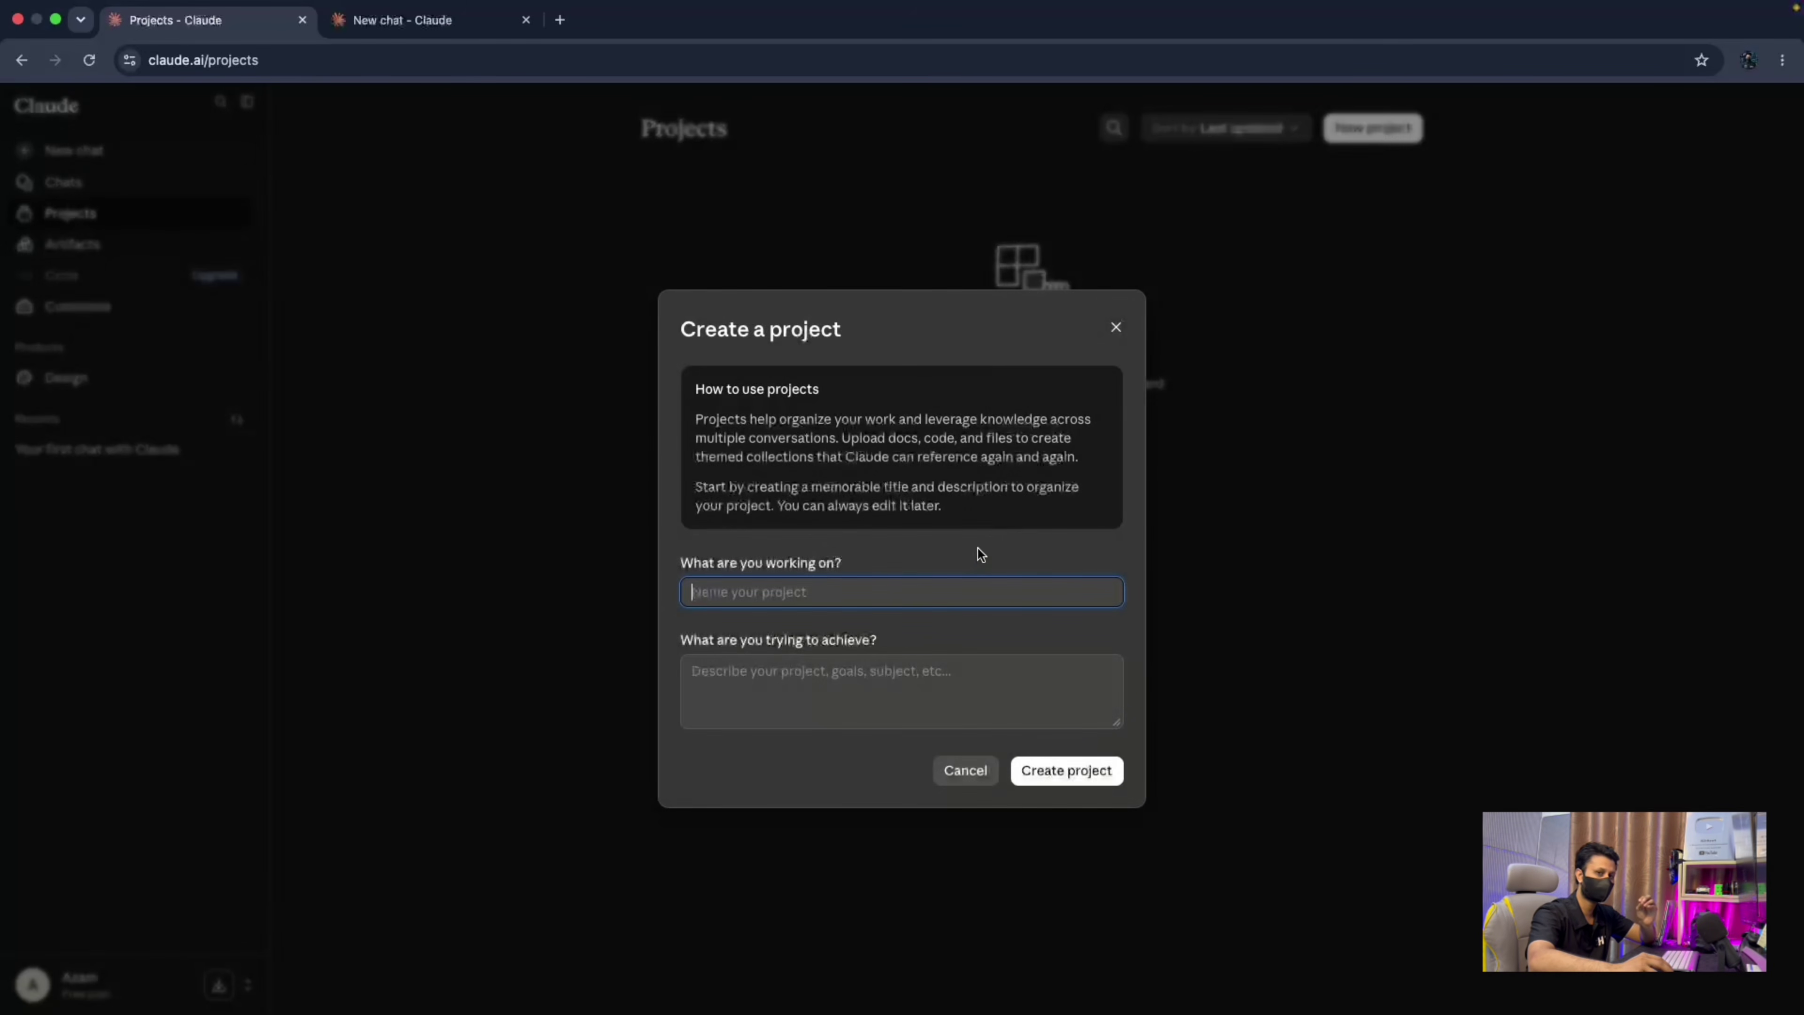
Dismiss the new-project form and start an untitled artifact from Artifacts.
click(1115, 327)
click(92, 247)
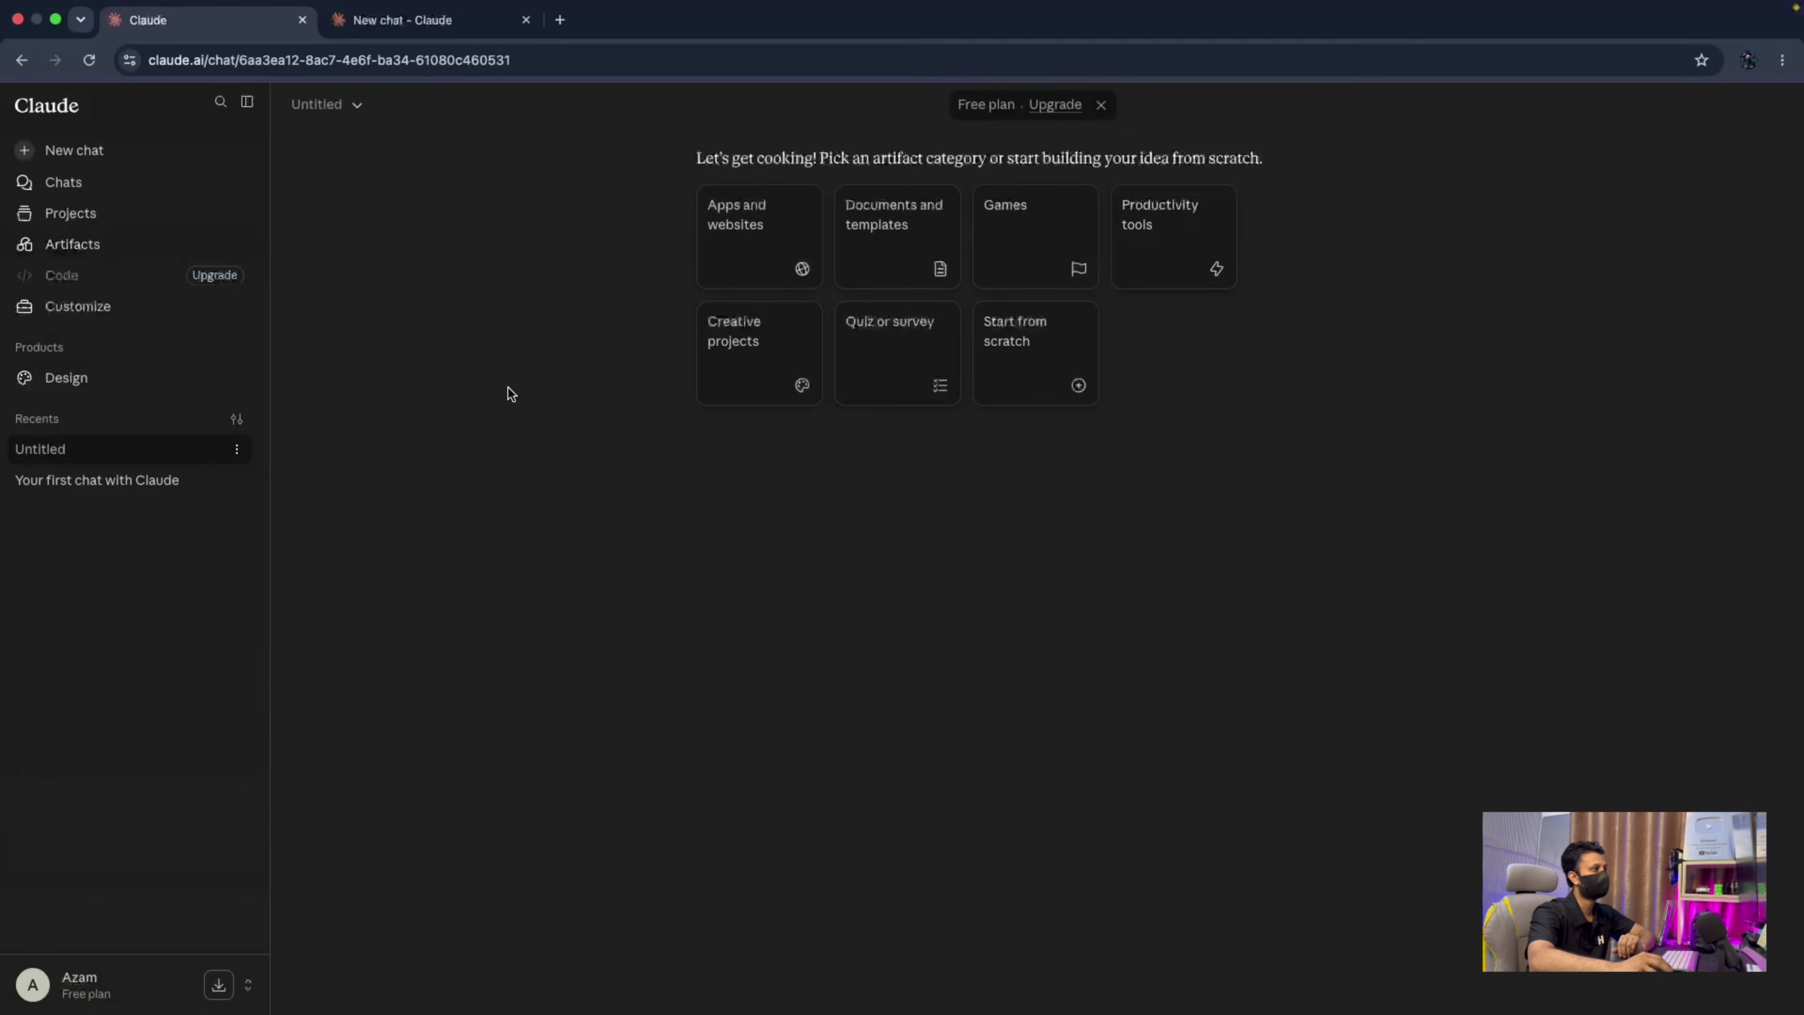
View the Skills settings under Customize, close them, and bring up the account menu.
click(111, 313)
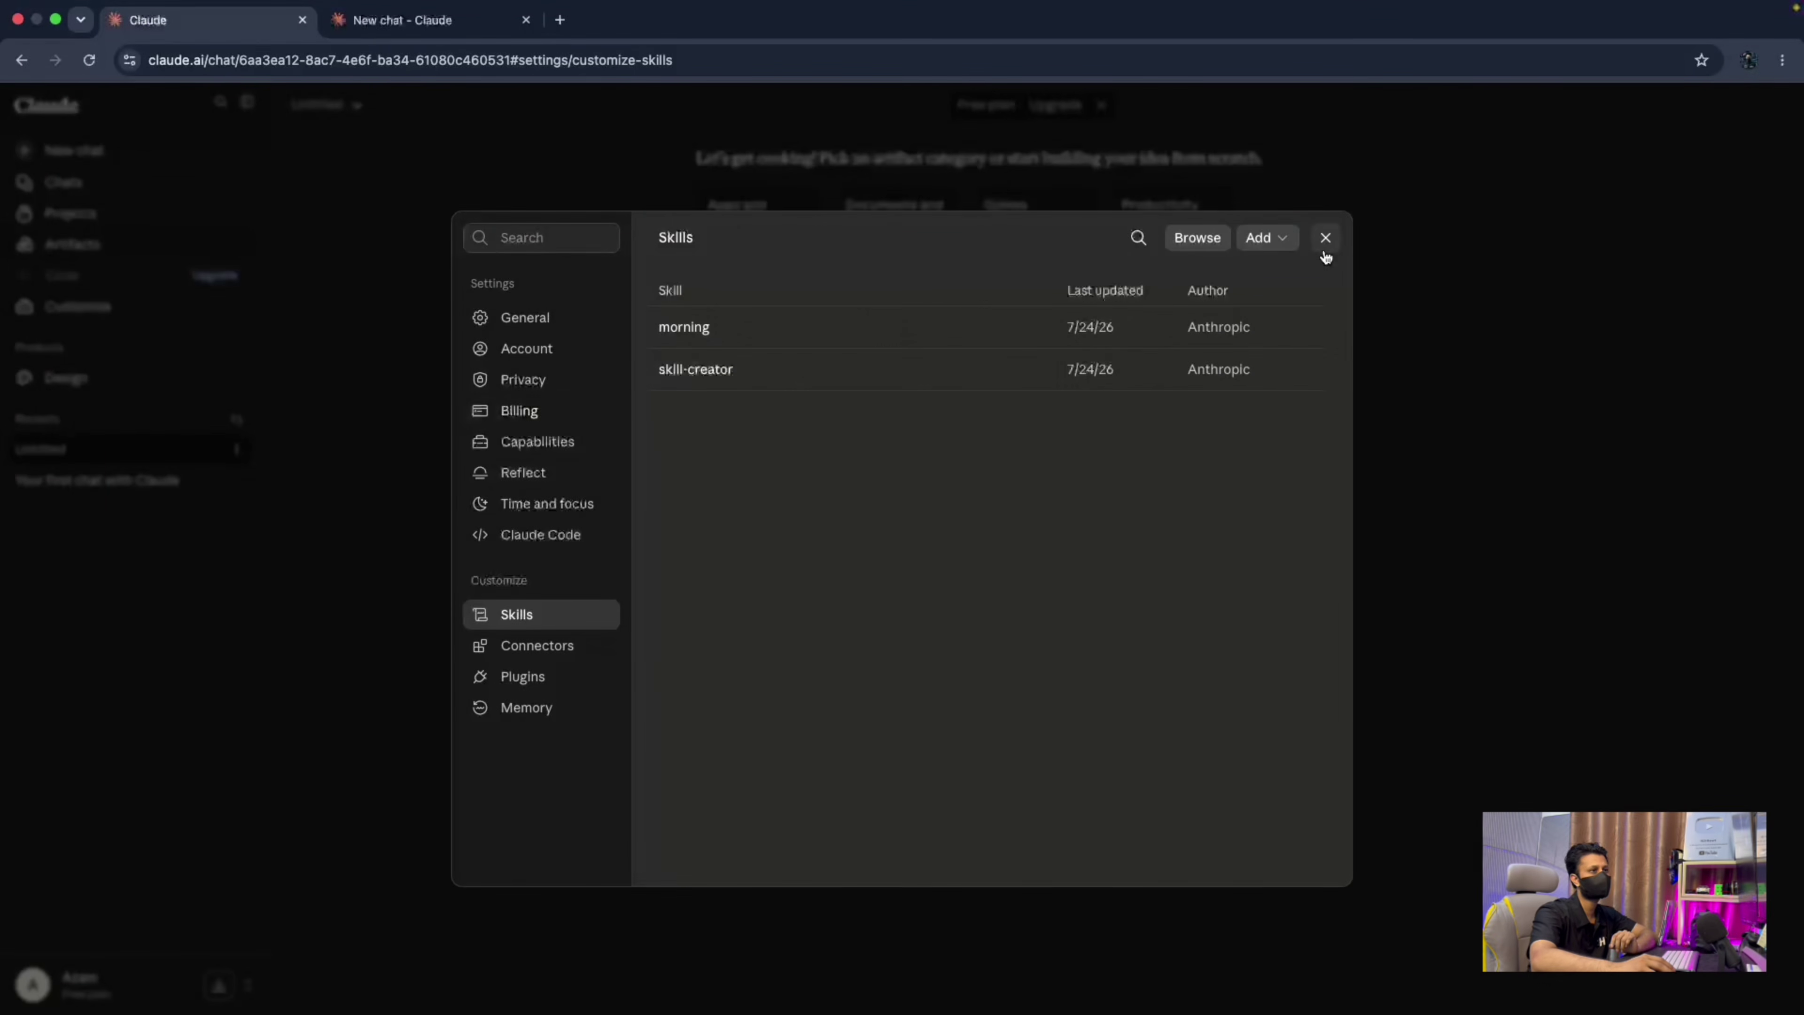
click(1325, 237)
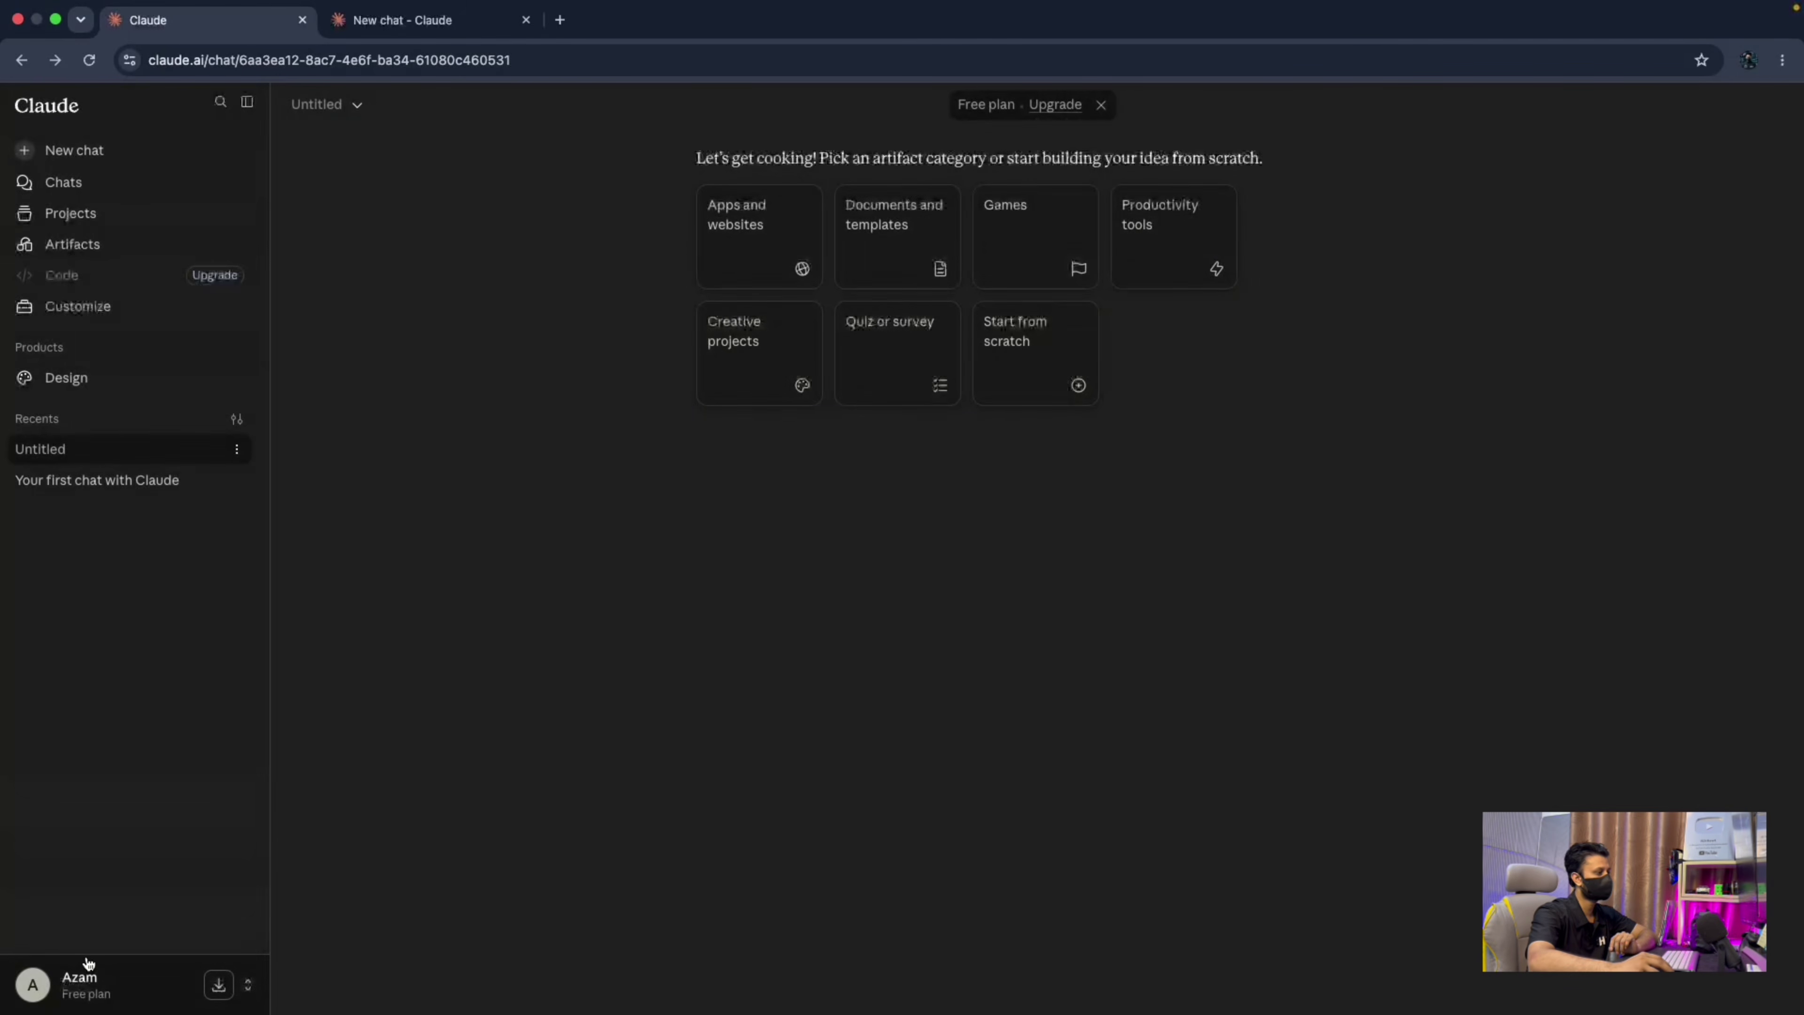
click(90, 991)
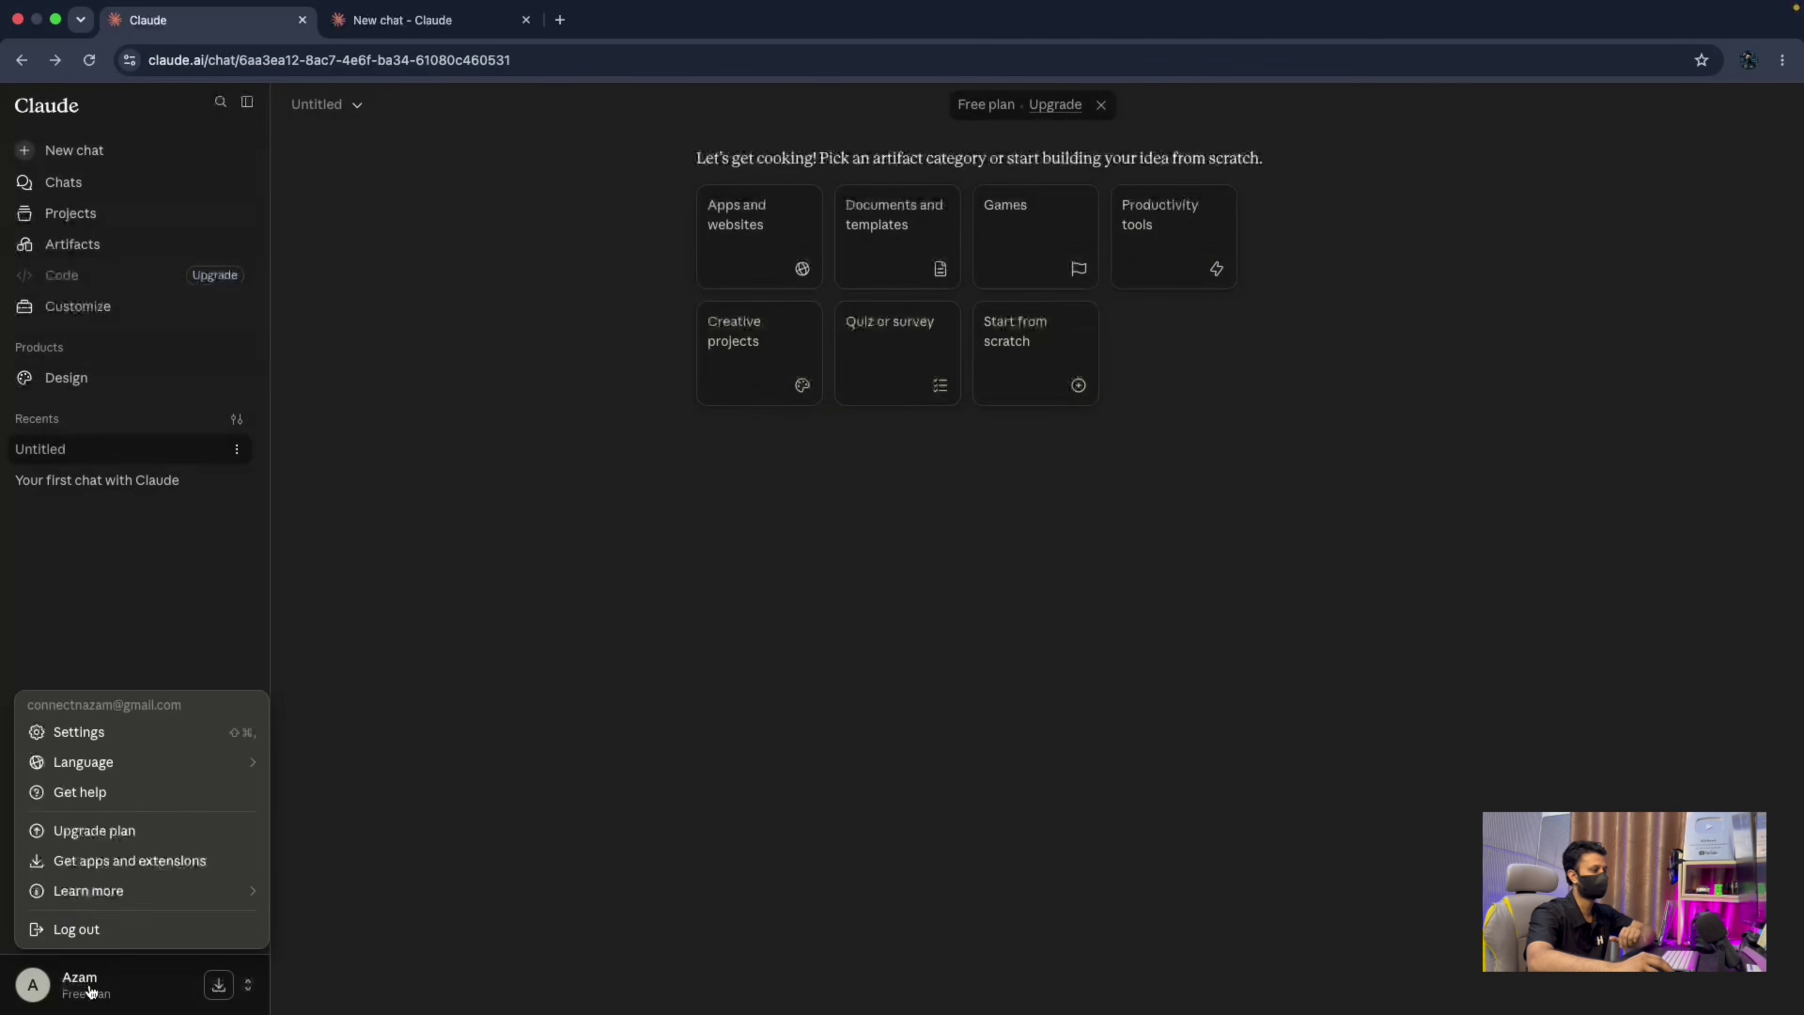
Open Settings on the General page with profile, work type and instructions fields.
click(133, 739)
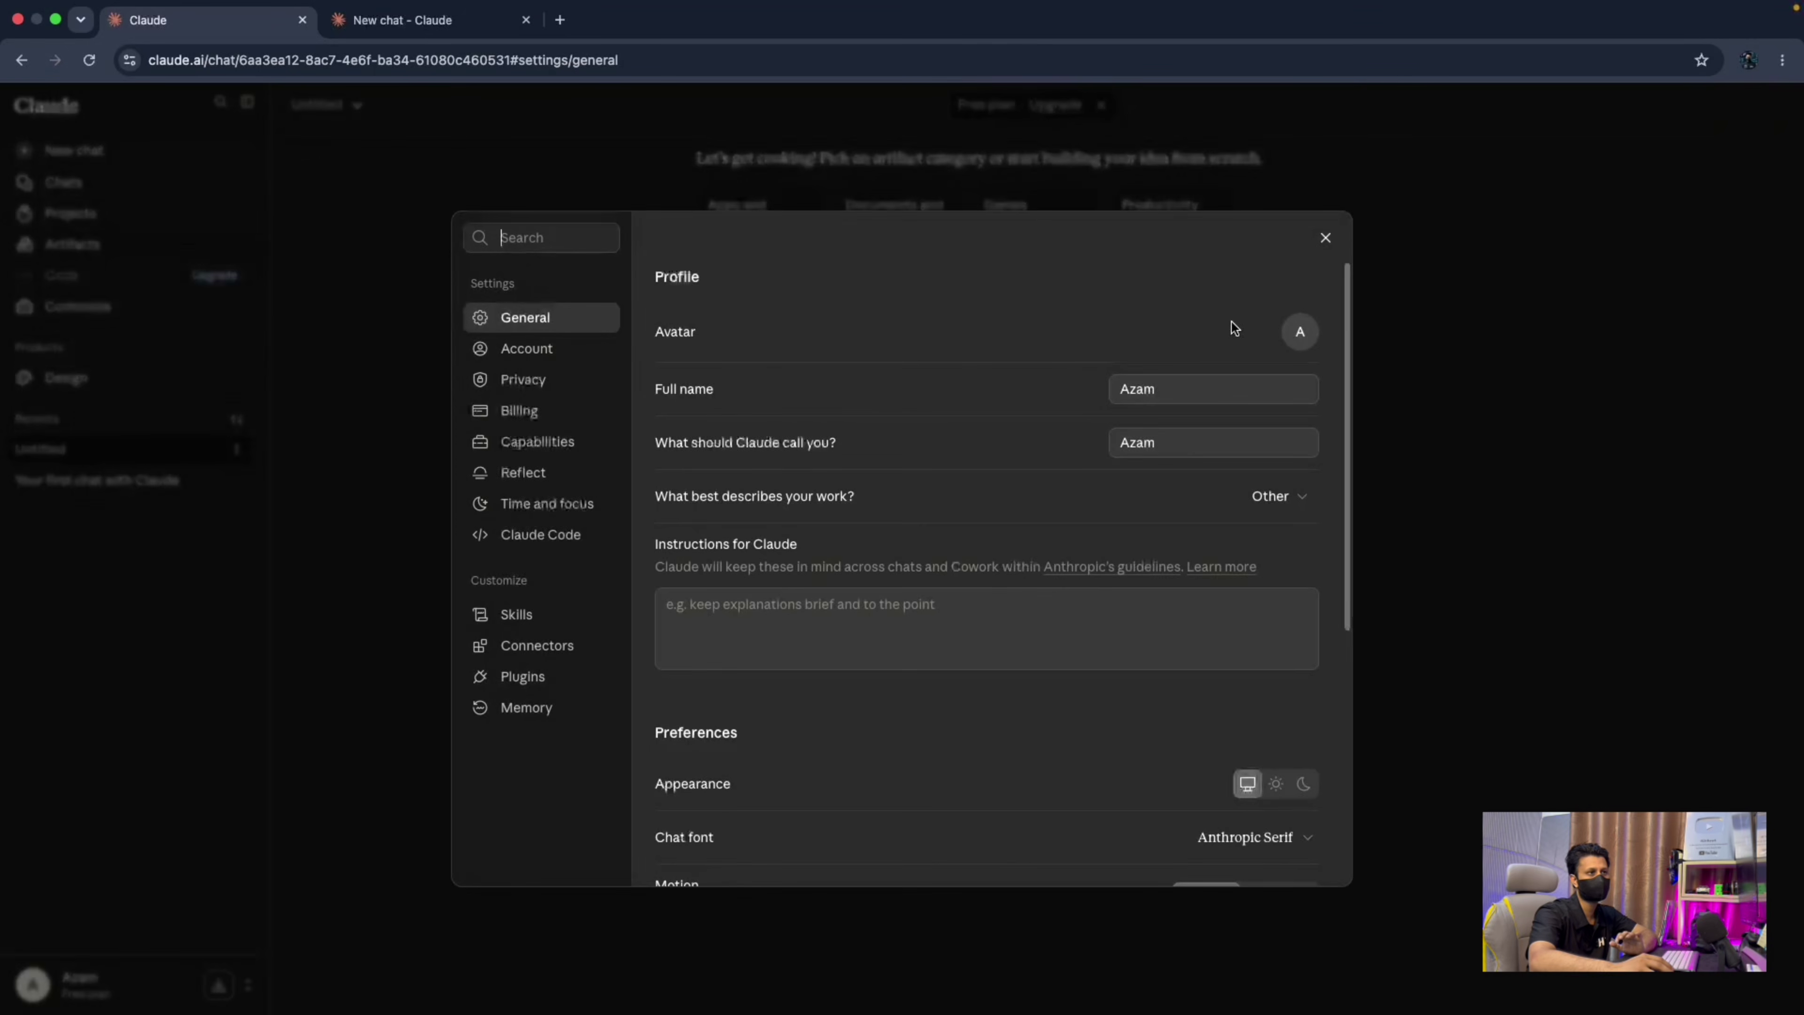
mouse_move(1307, 333)
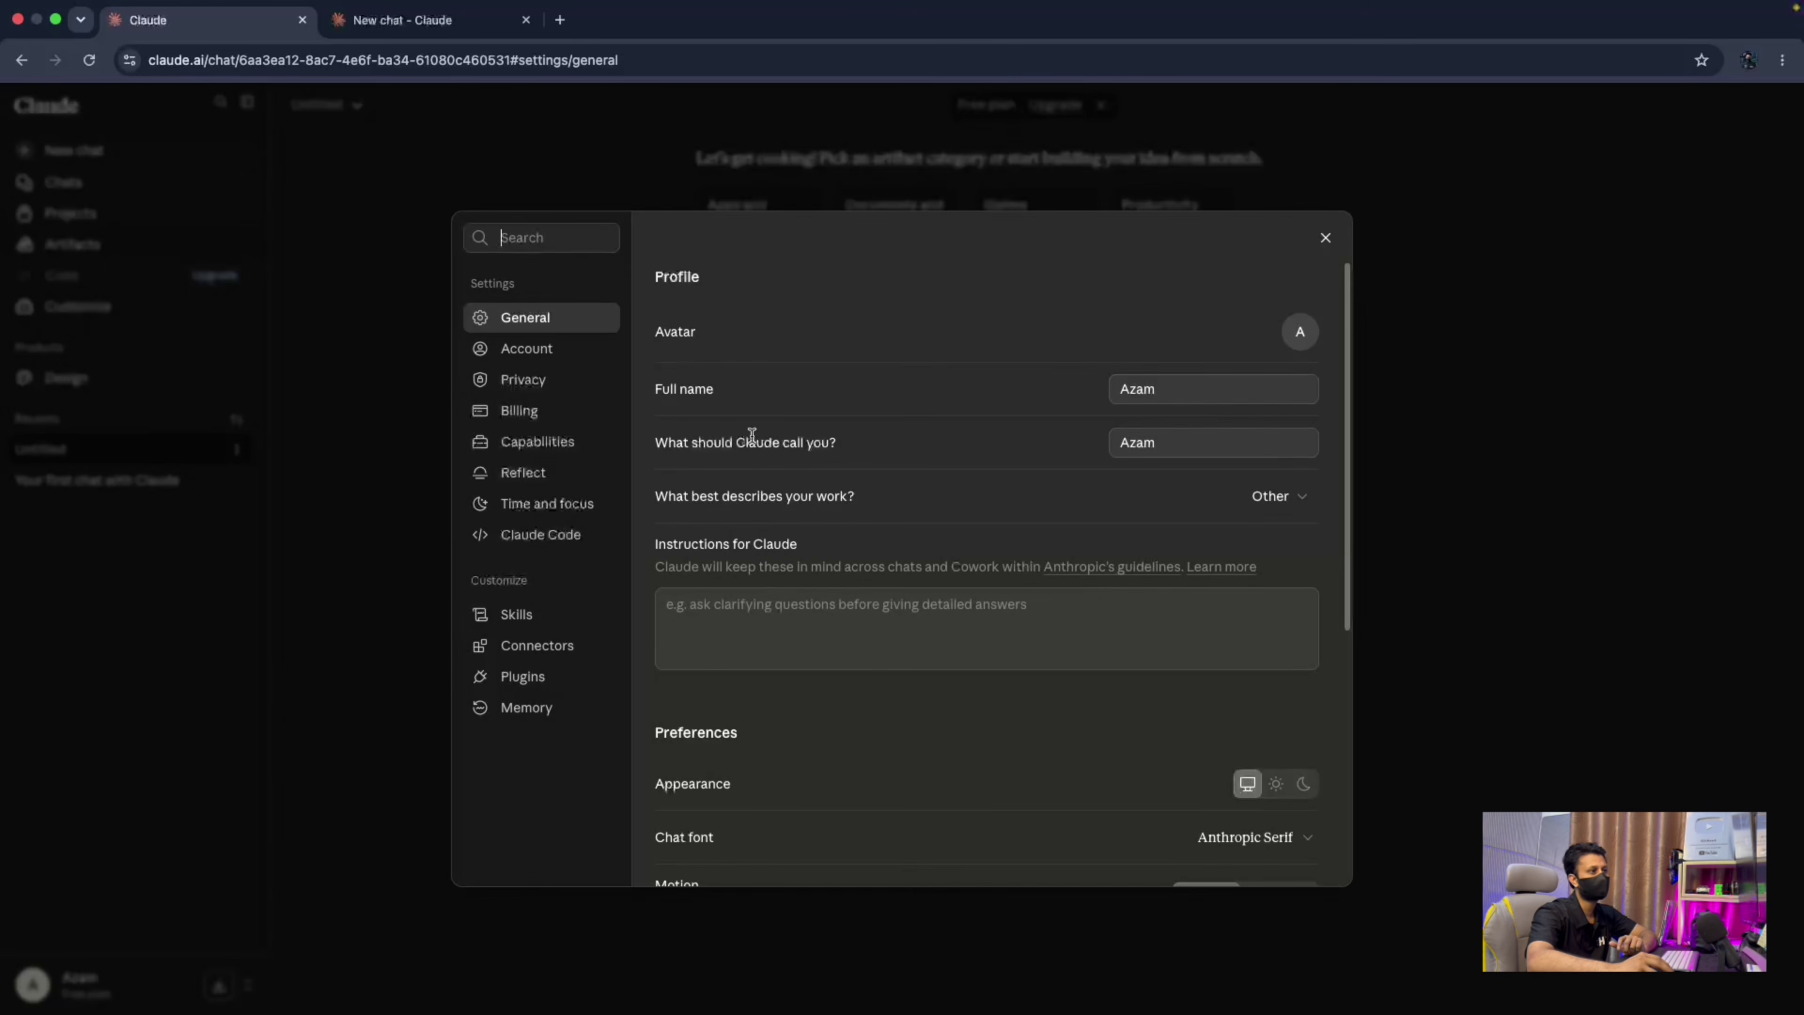
Browse the available roles in the 'What best describes your work?' list without committing.
drag(1192, 431, 1053, 426)
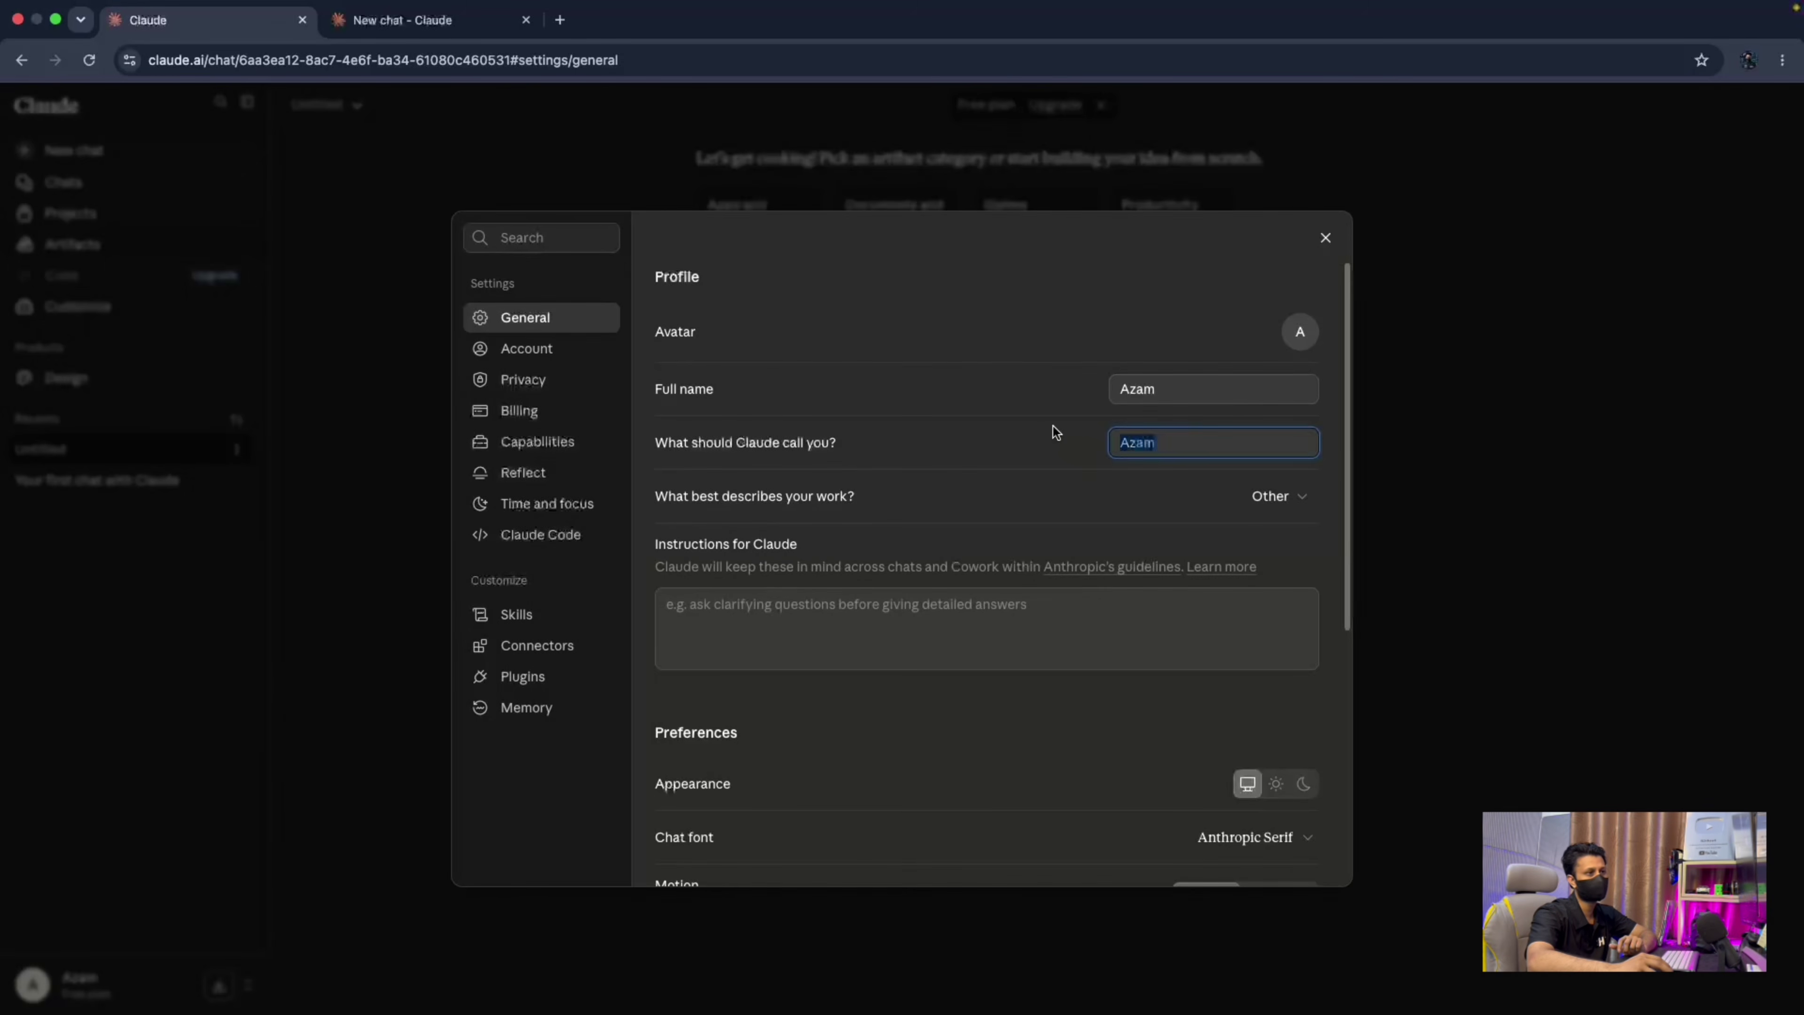
click(1053, 426)
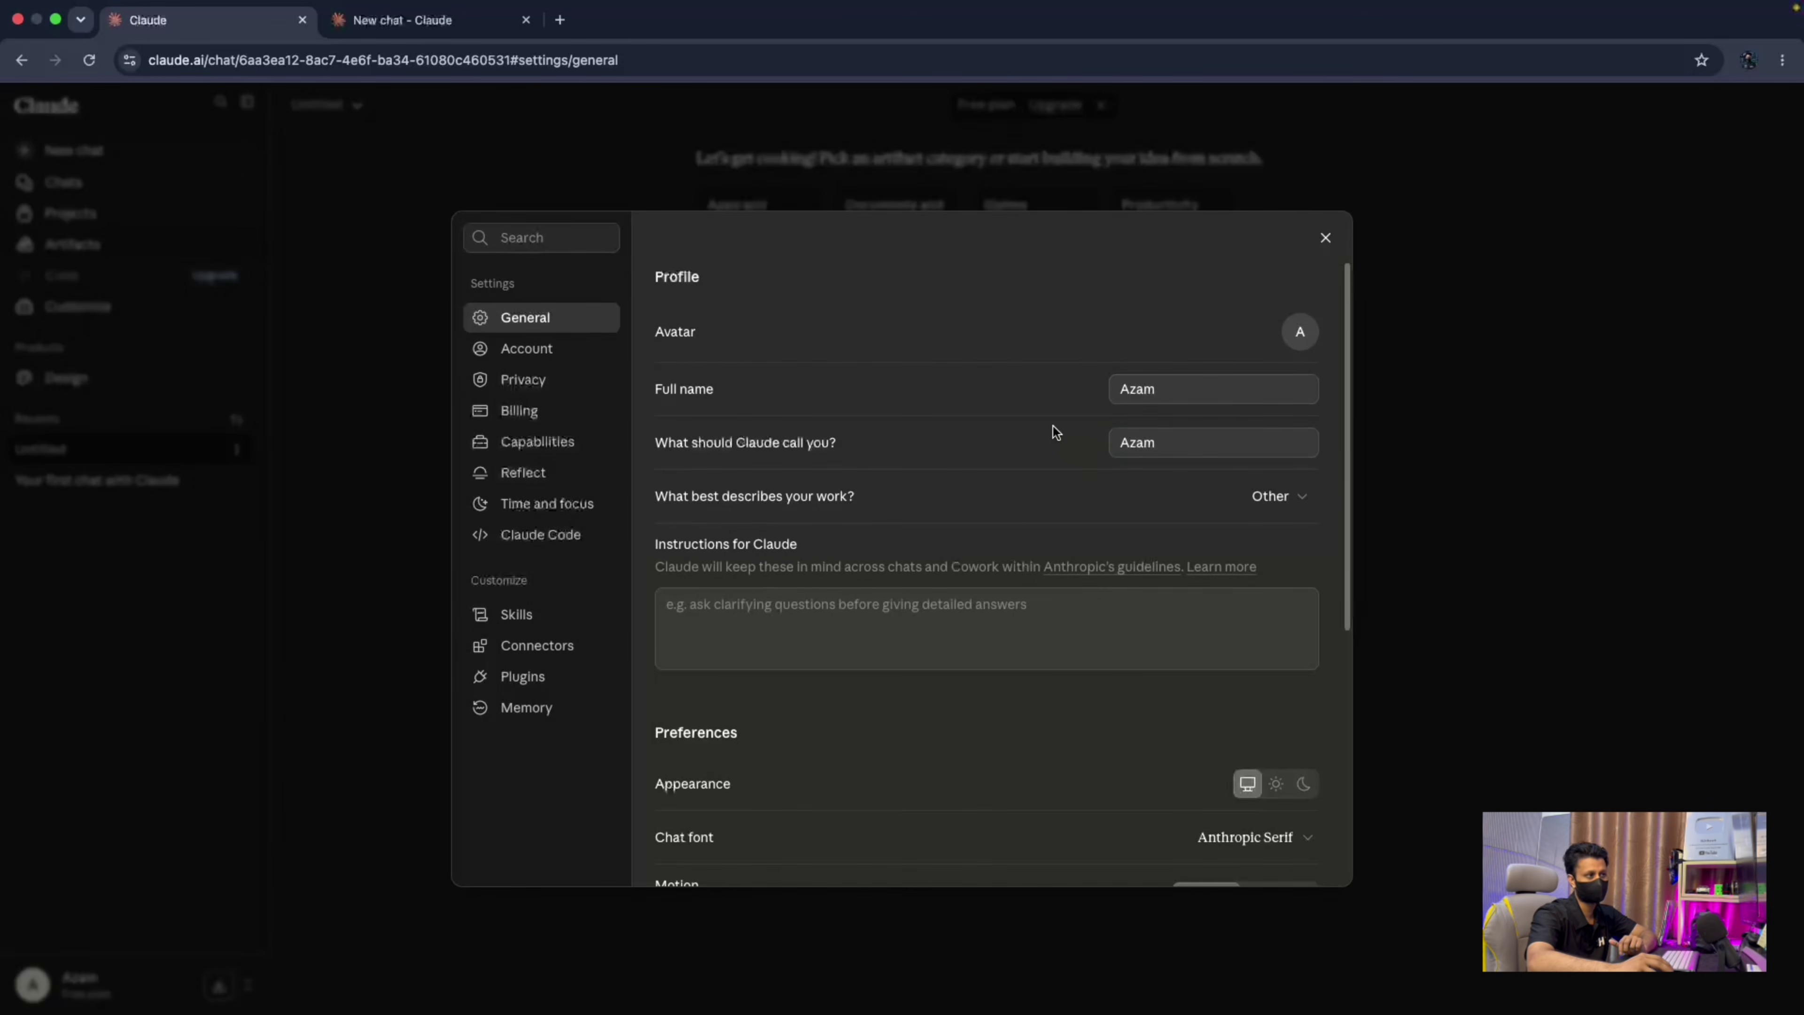
click(1279, 497)
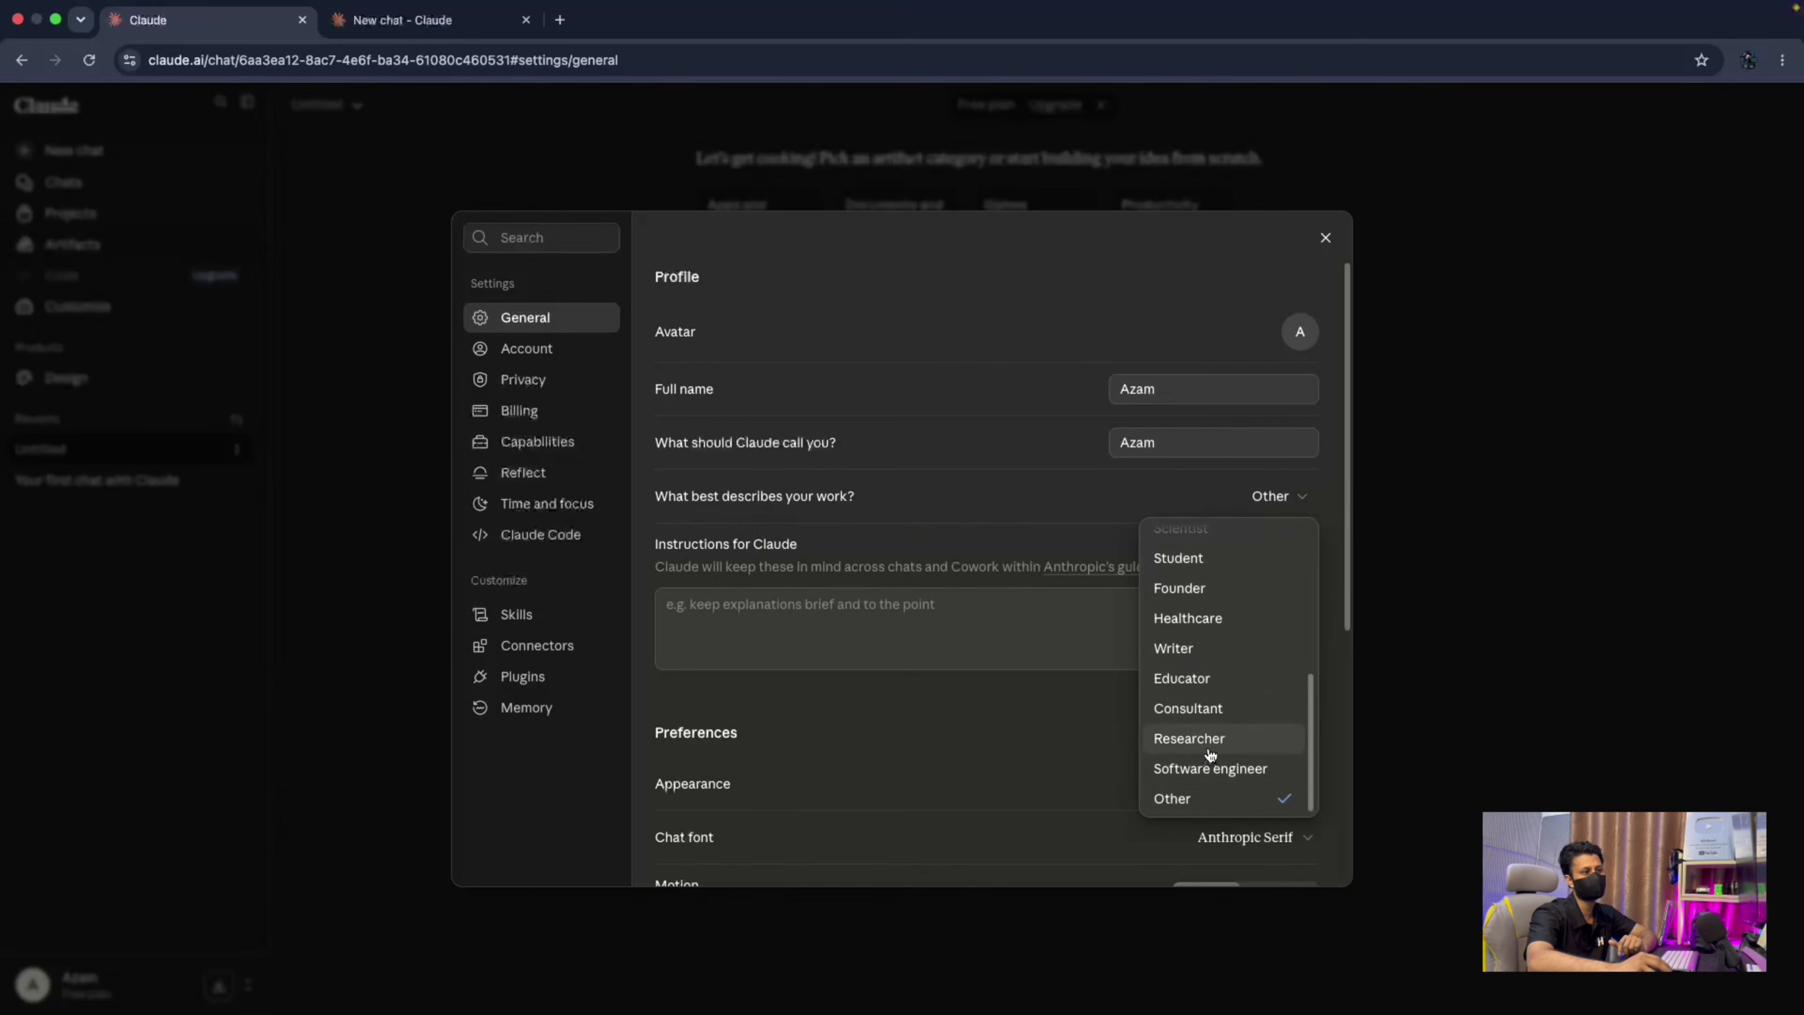
key(Escape)
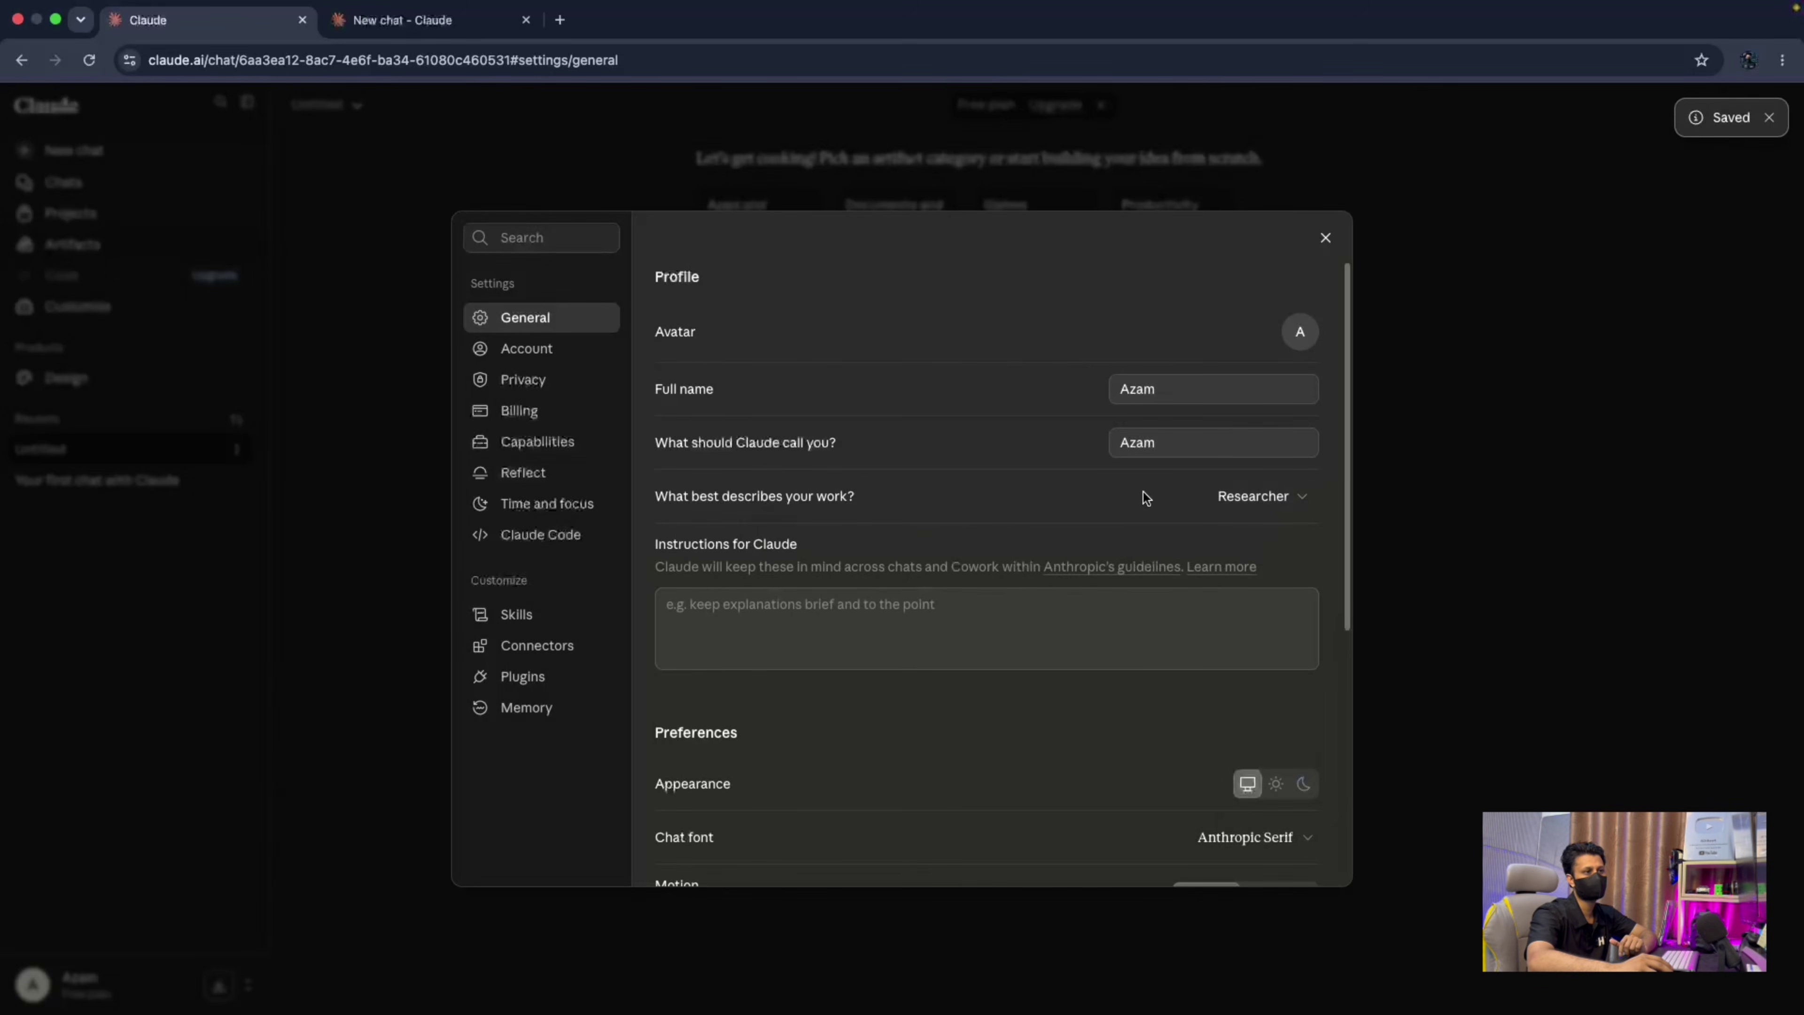
click(1255, 497)
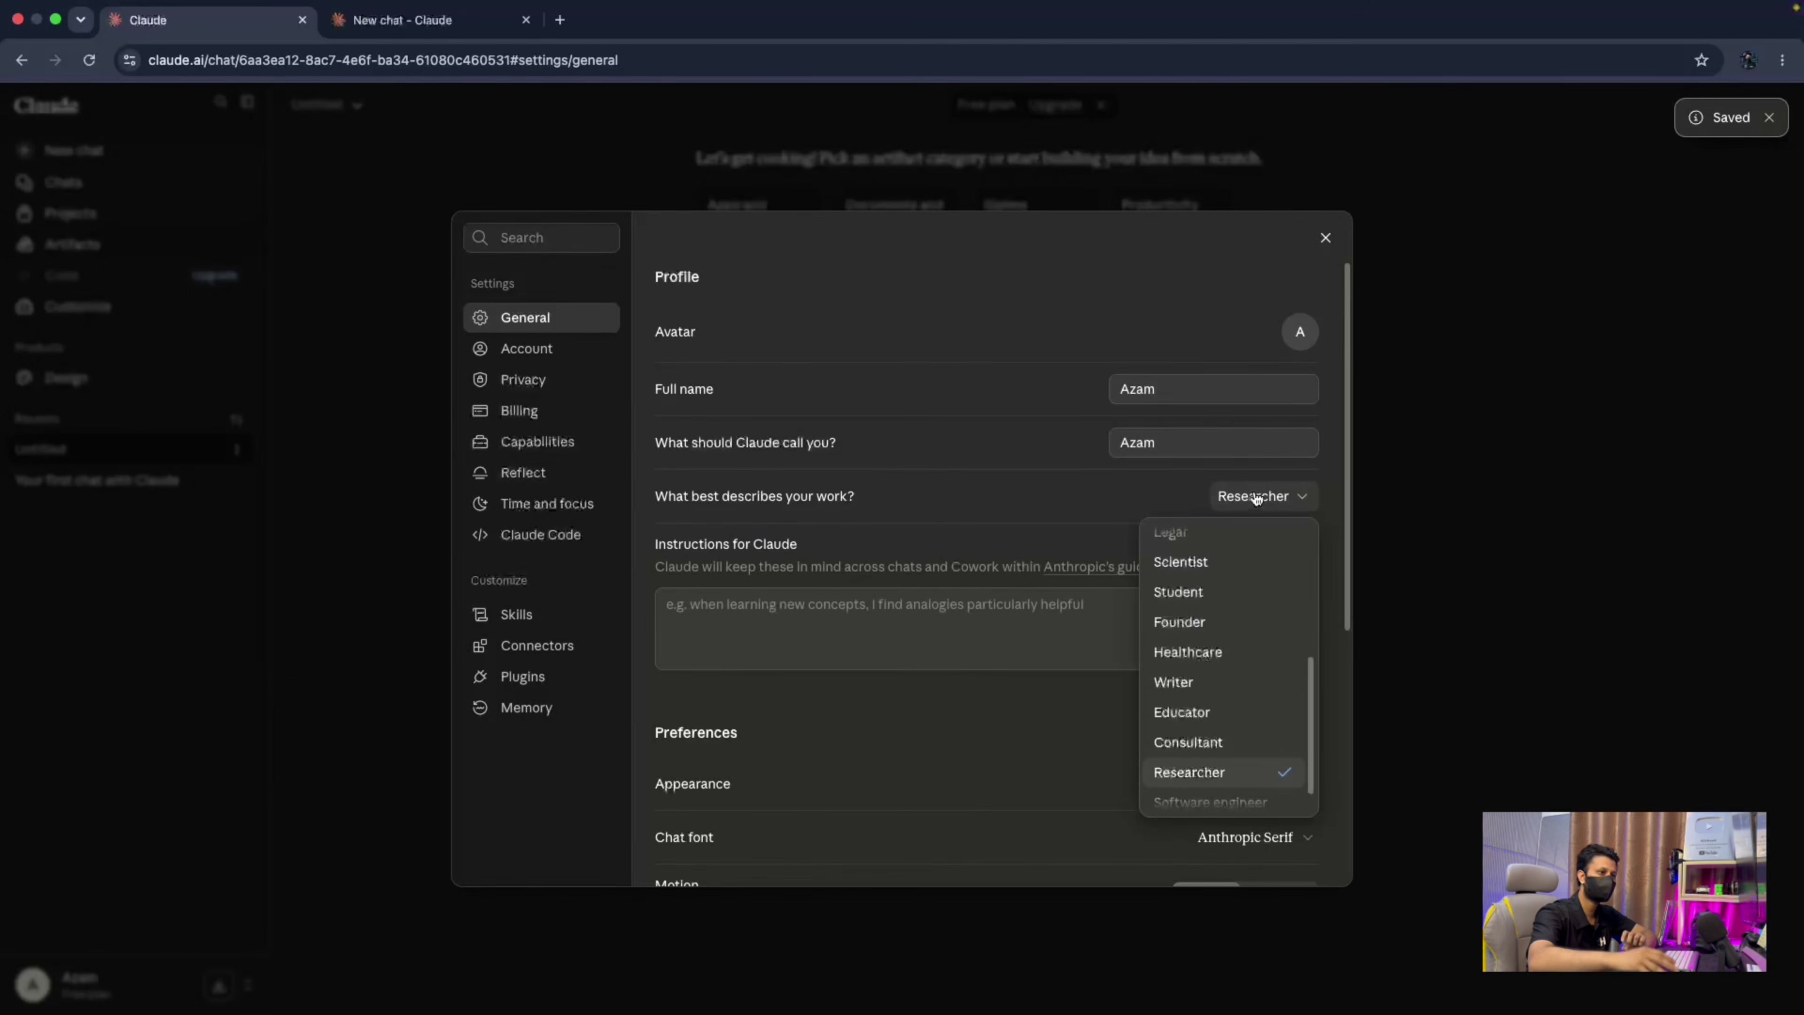
scroll(1226, 711, up, 1)
scroll(1227, 711, up, 5)
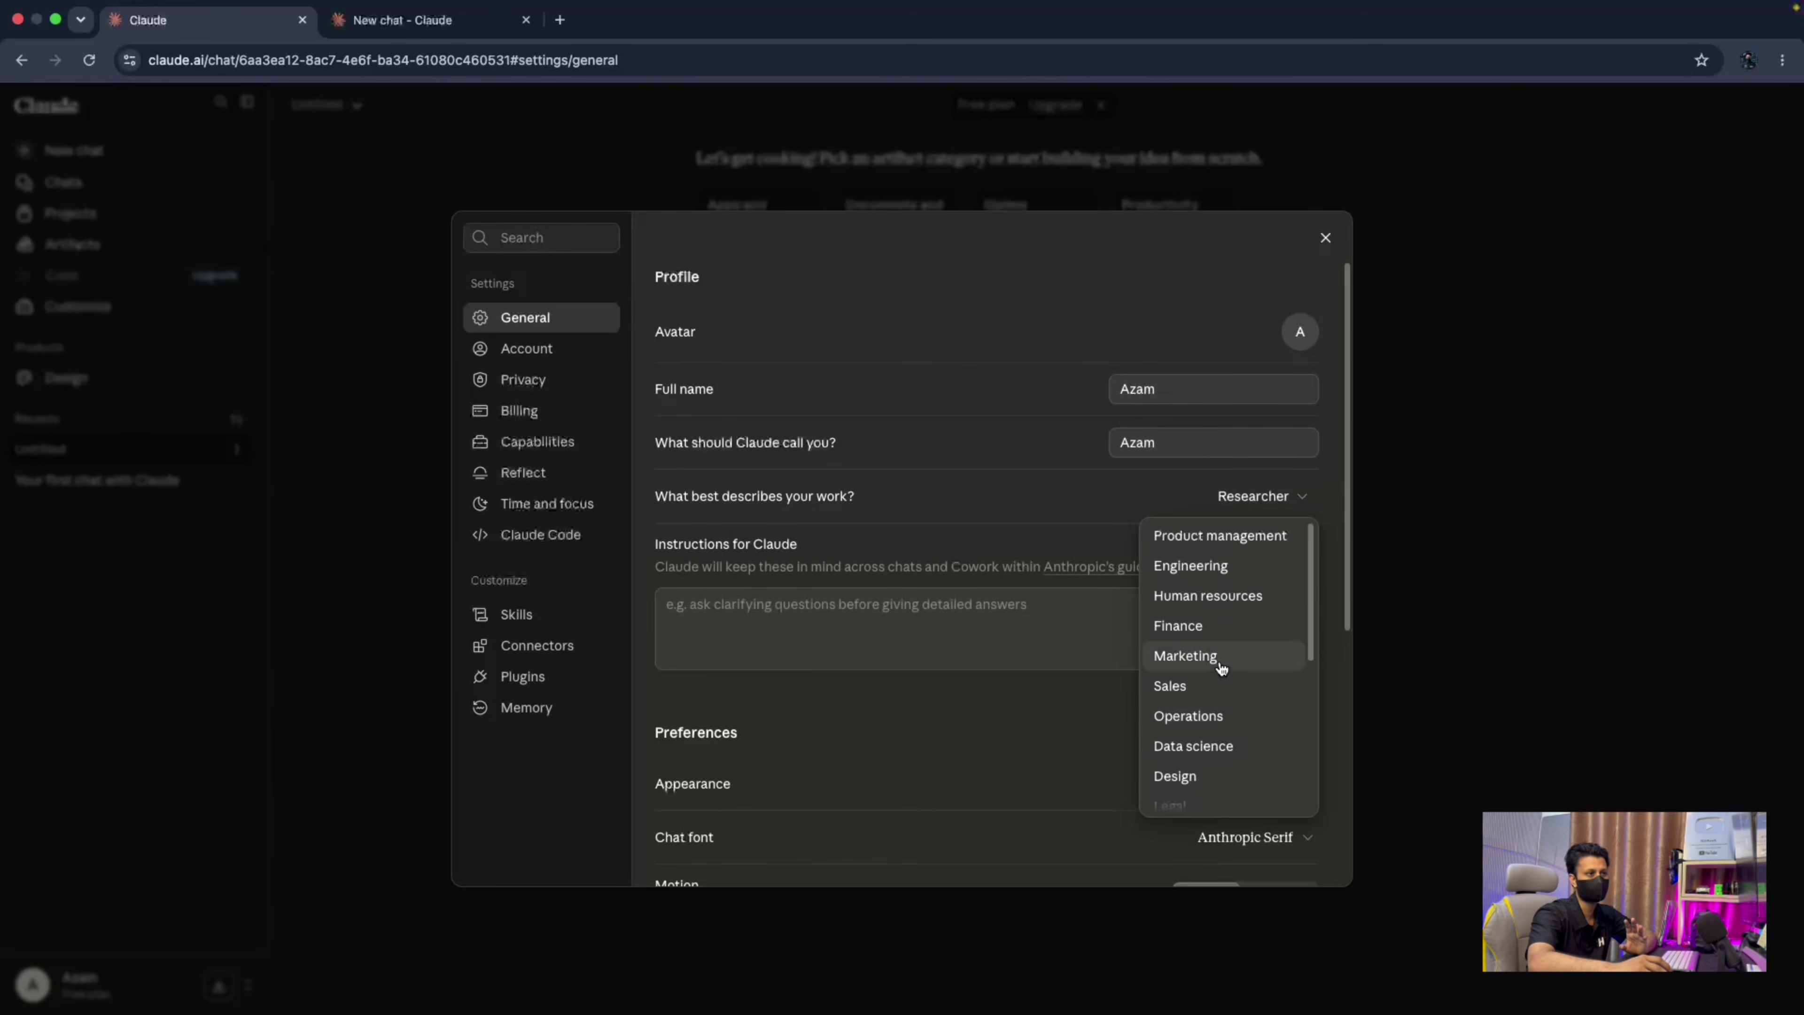
scroll(1214, 561, down, 2)
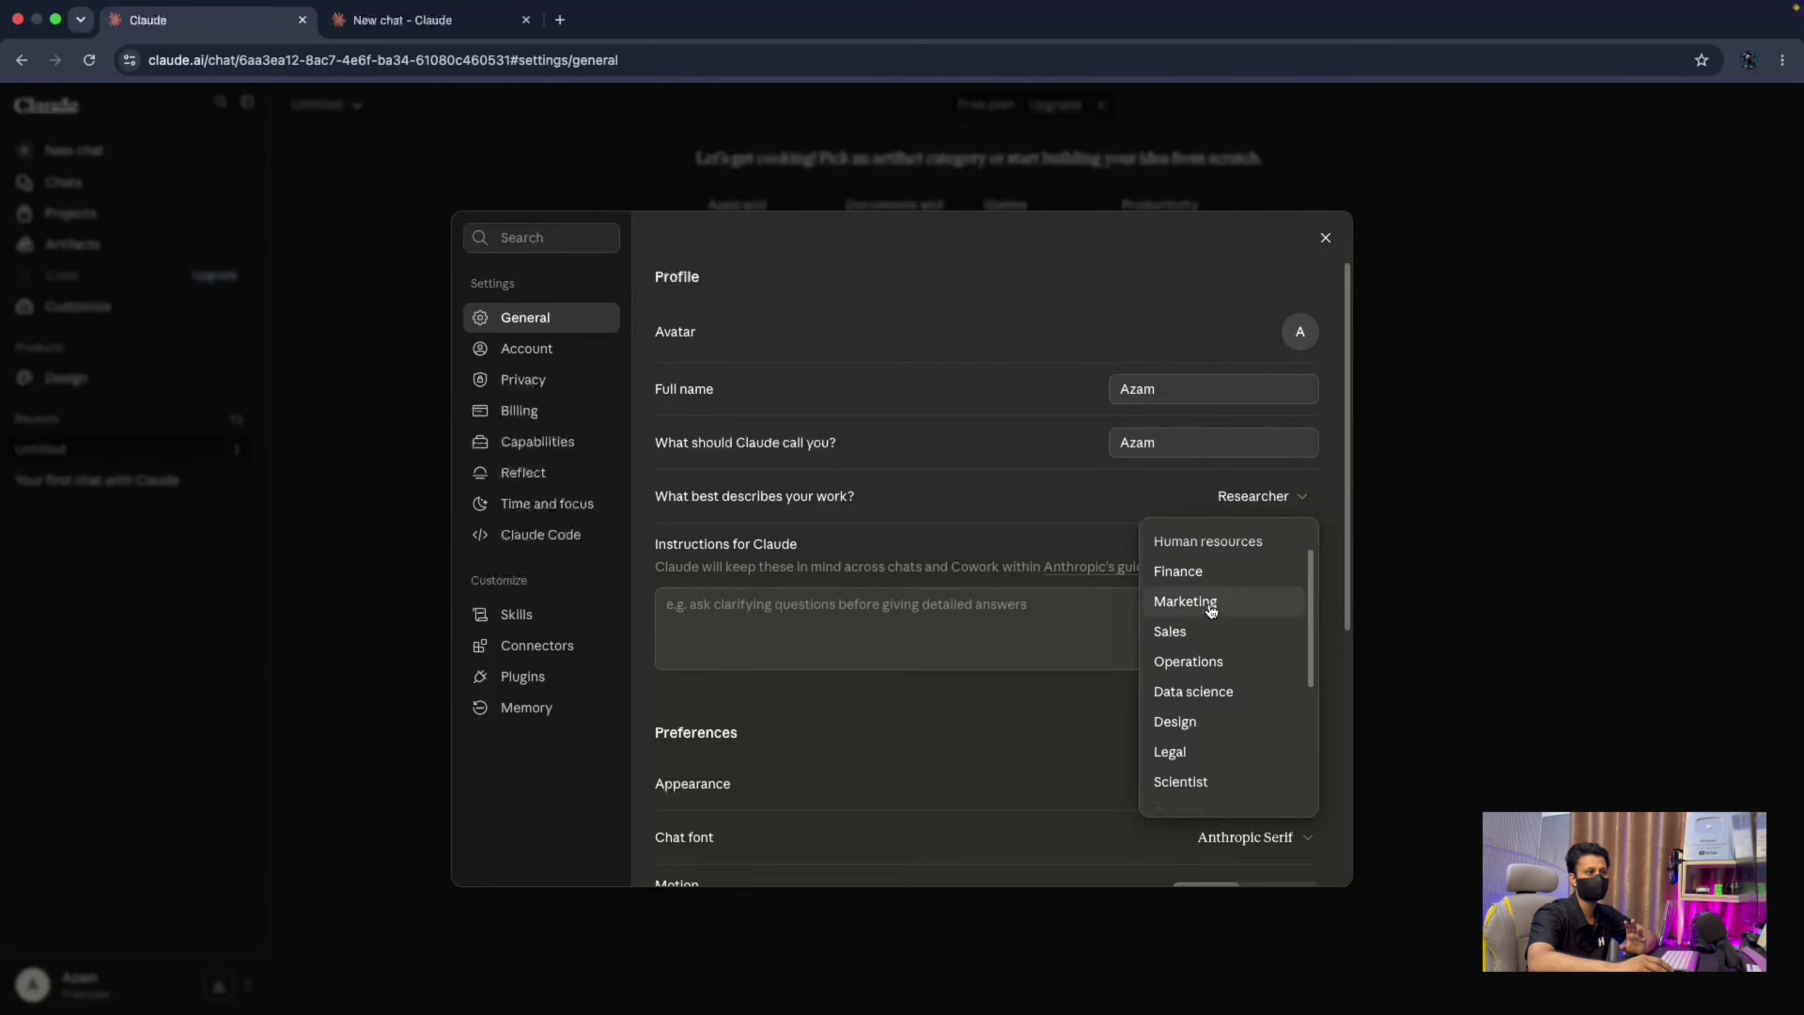
scroll(1204, 695, down, 3)
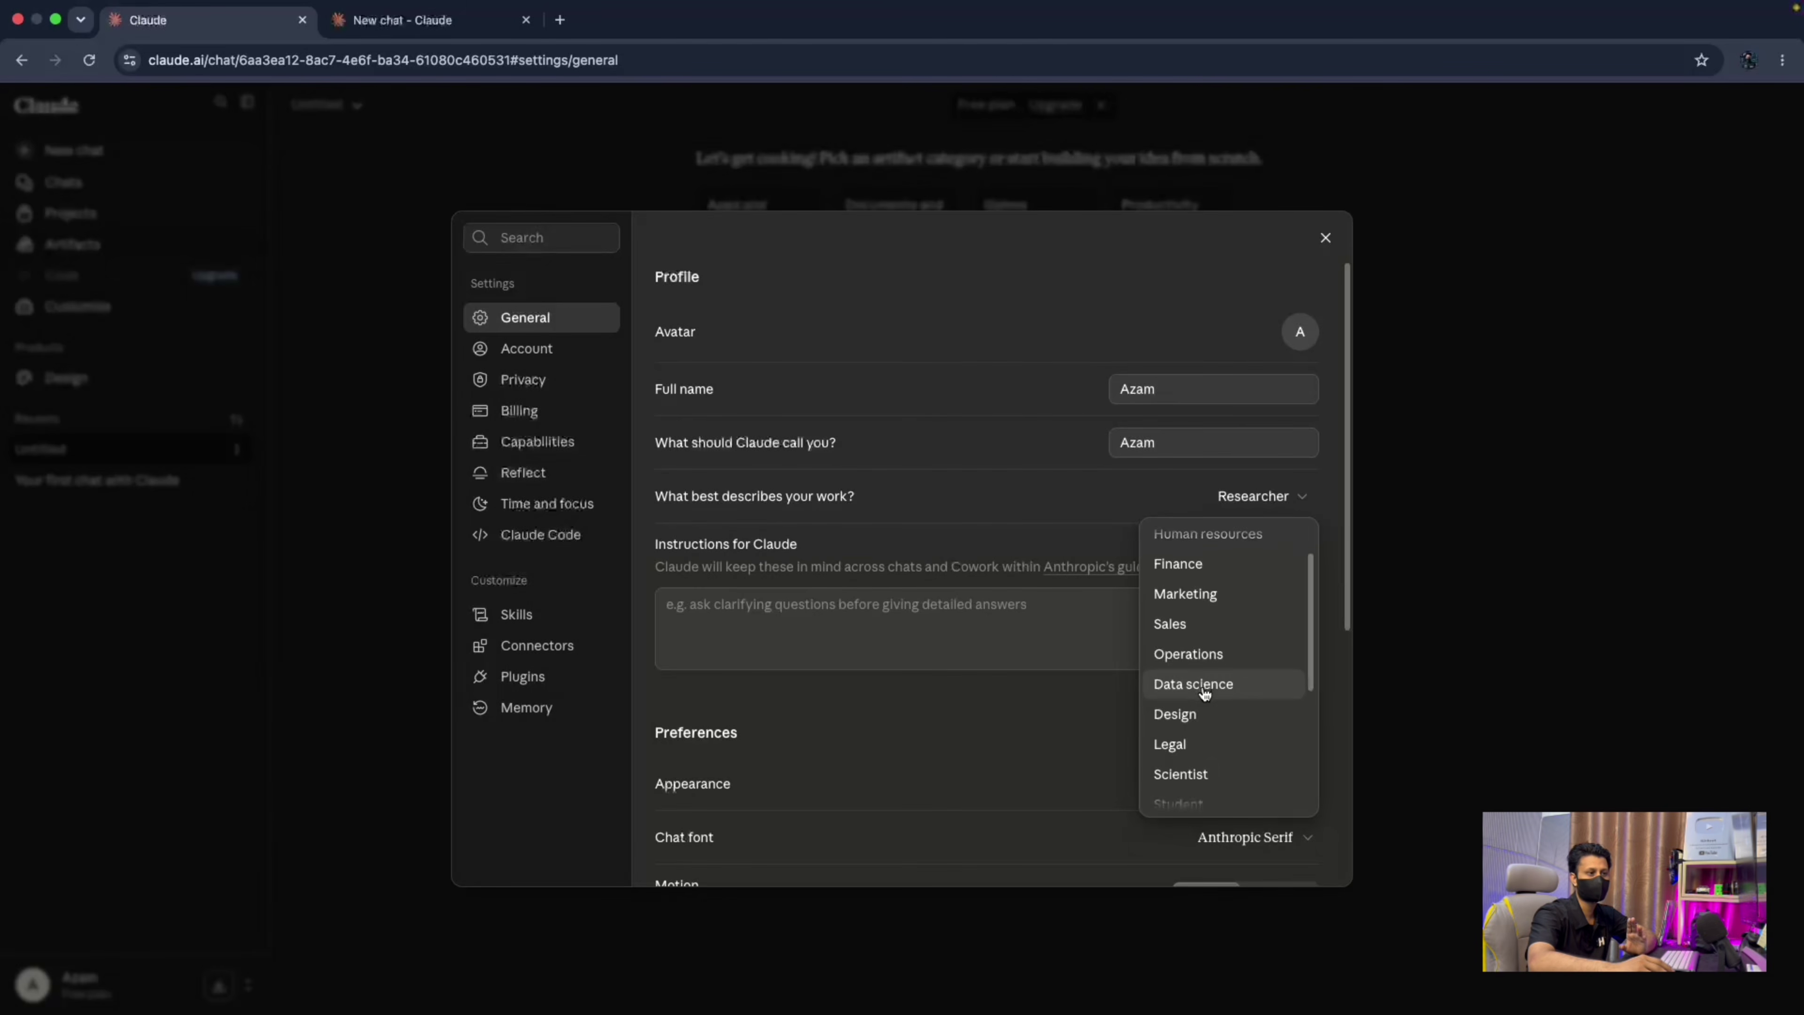
scroll(1204, 694, down, 1)
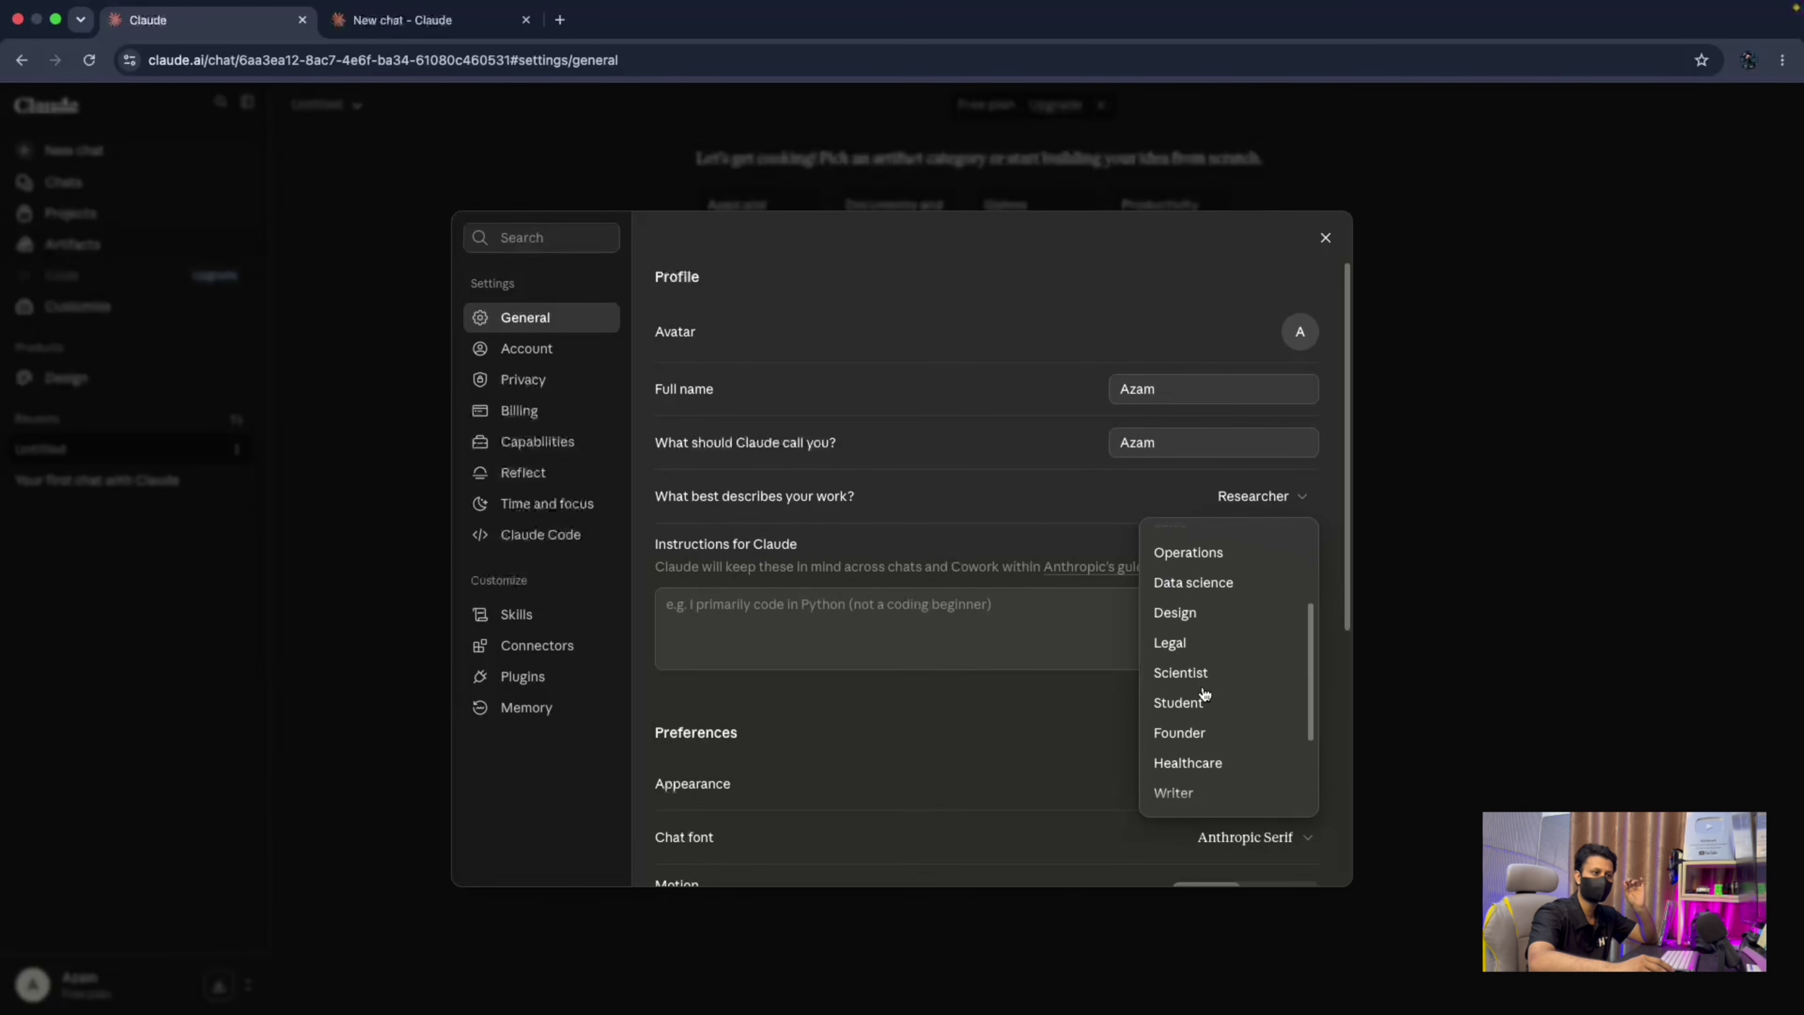
scroll(1204, 694, down, 1)
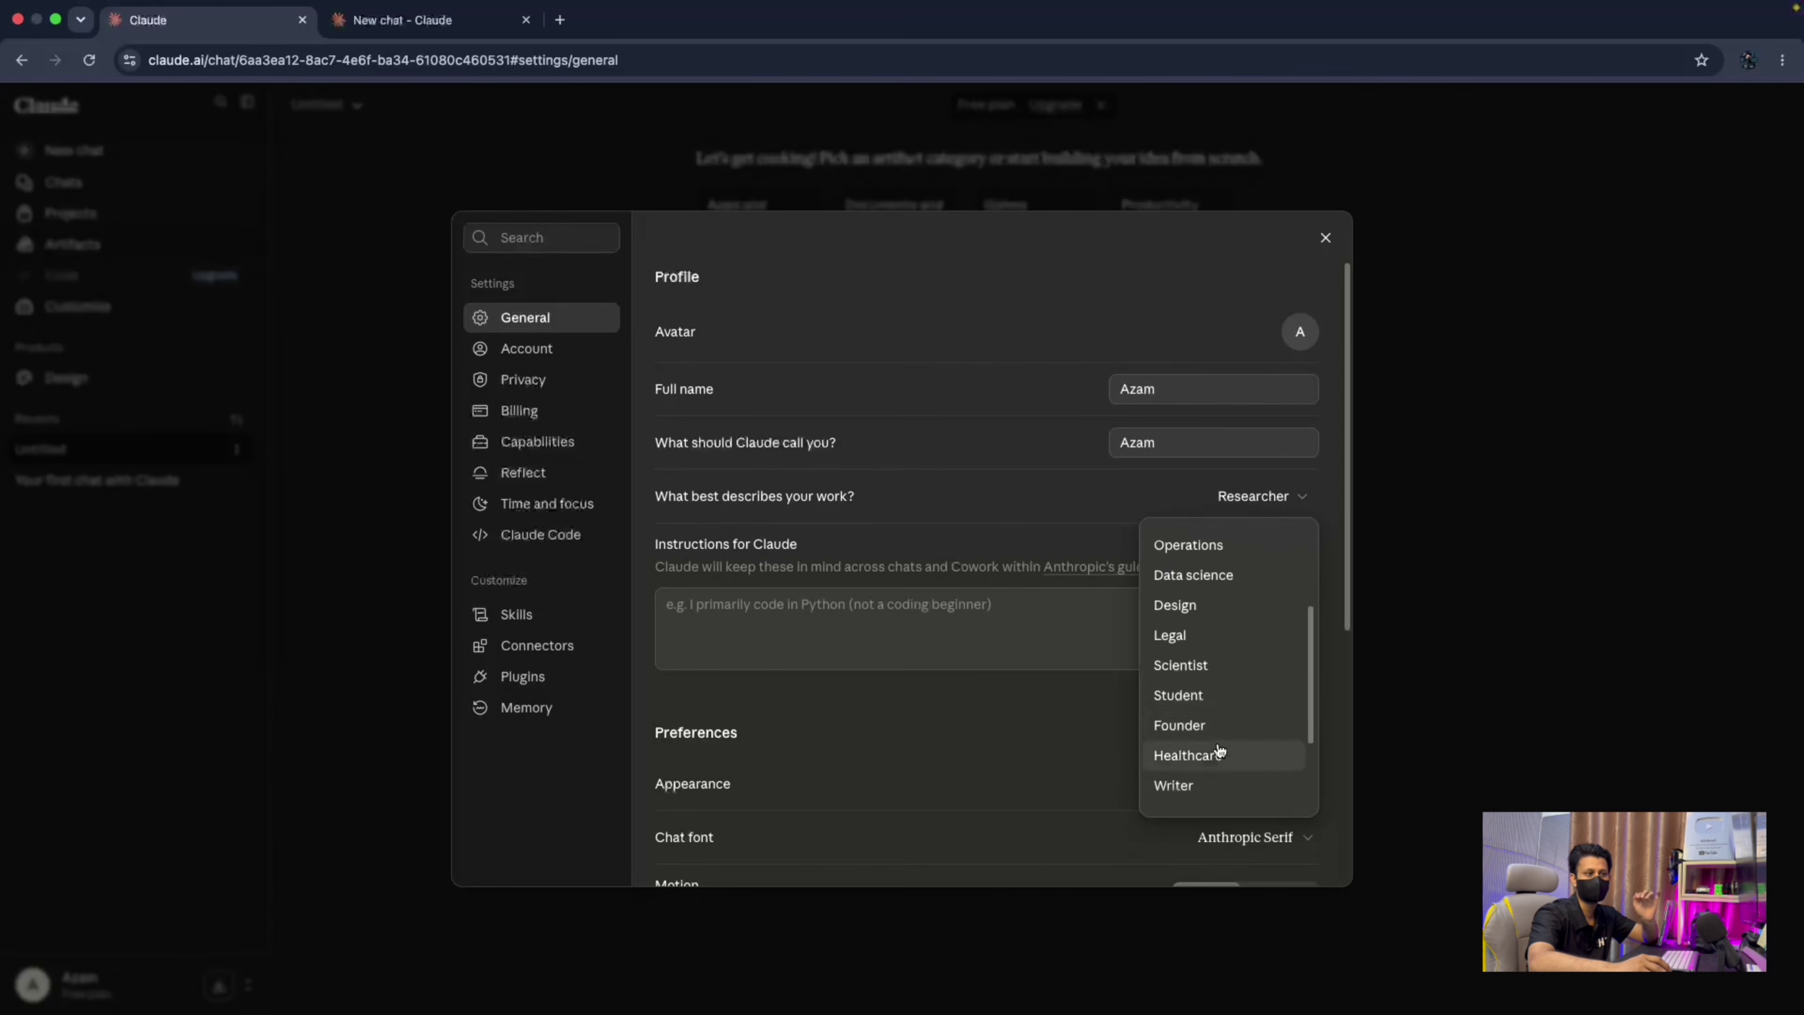
scroll(1229, 711, down, 2)
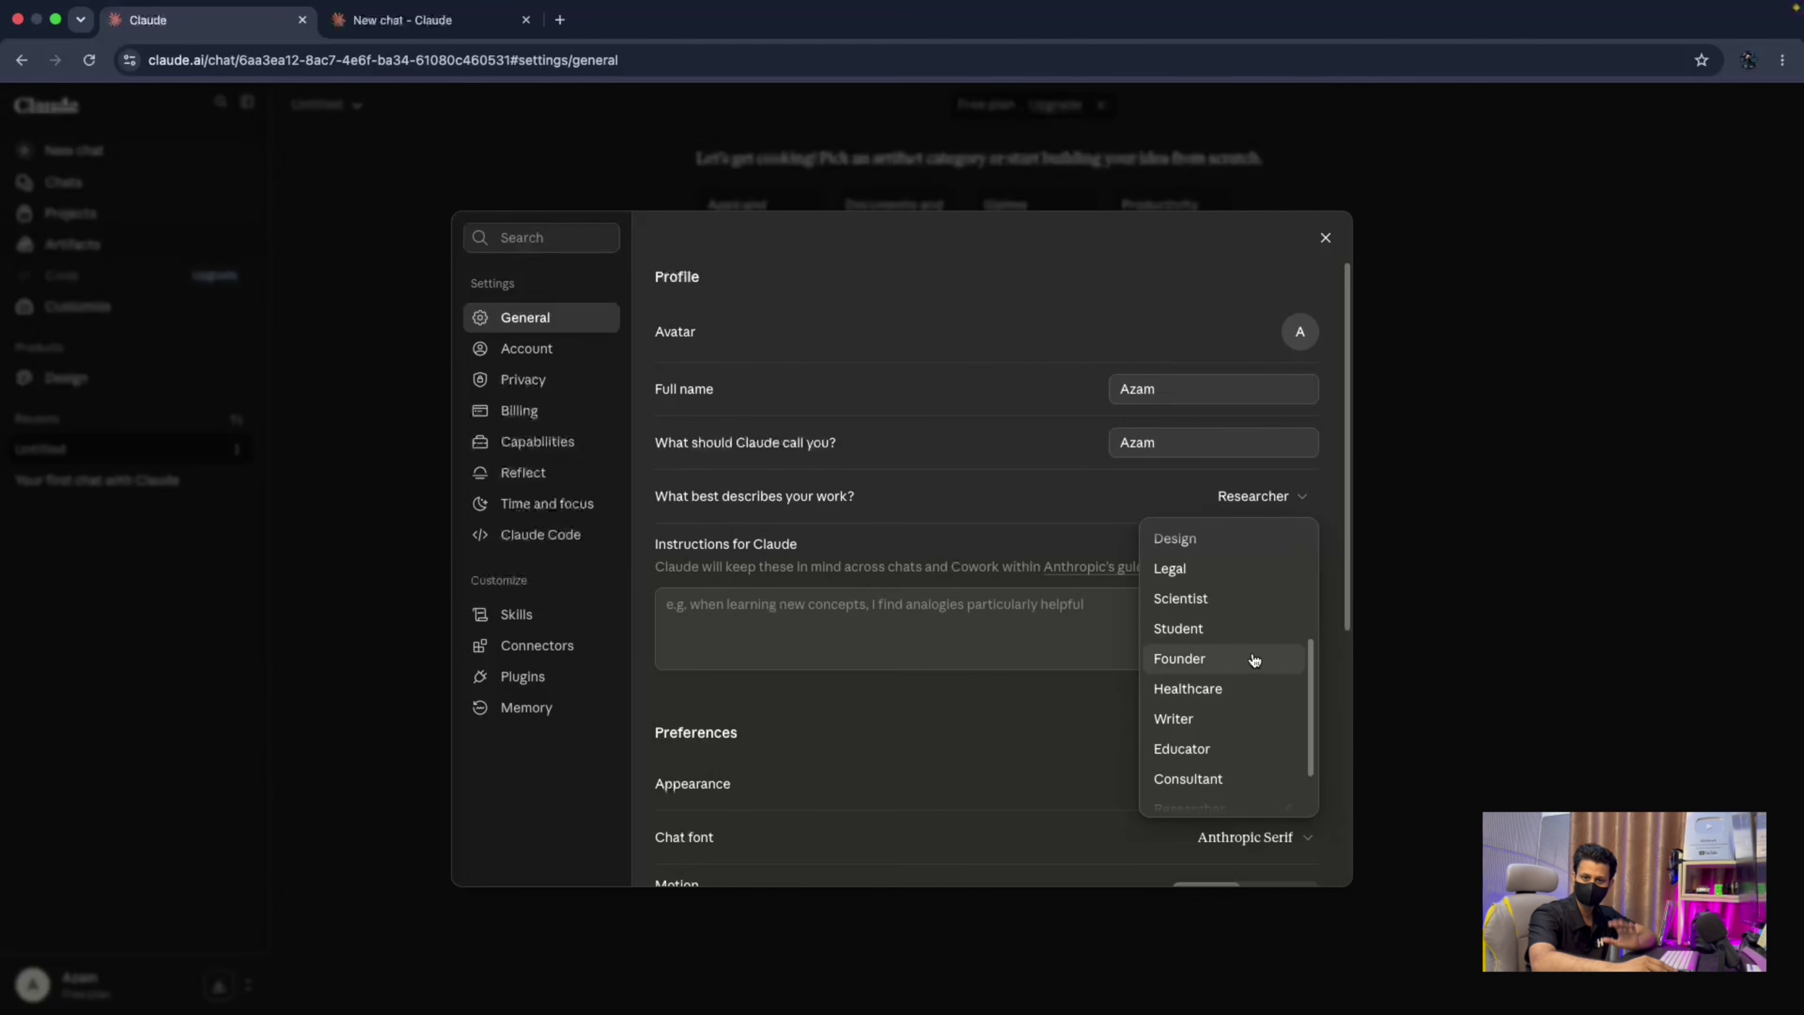
scroll(1252, 661, up, 5)
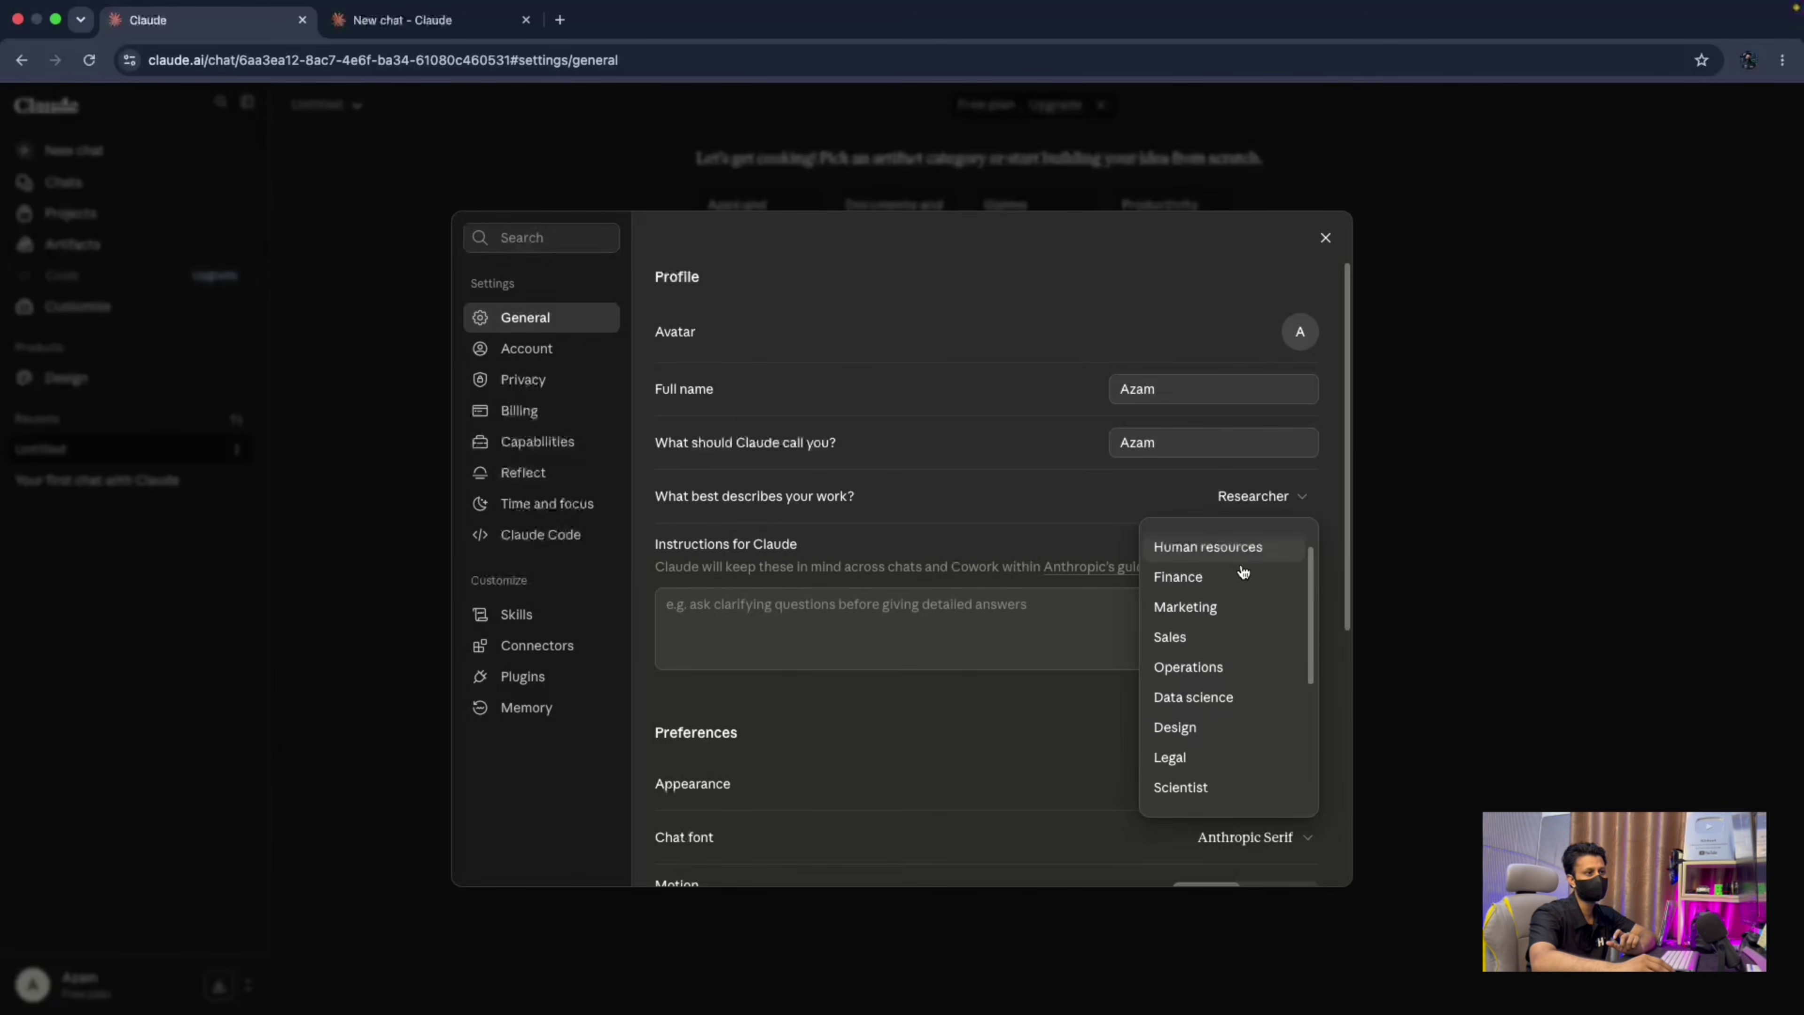
scroll(1220, 675, down, 5)
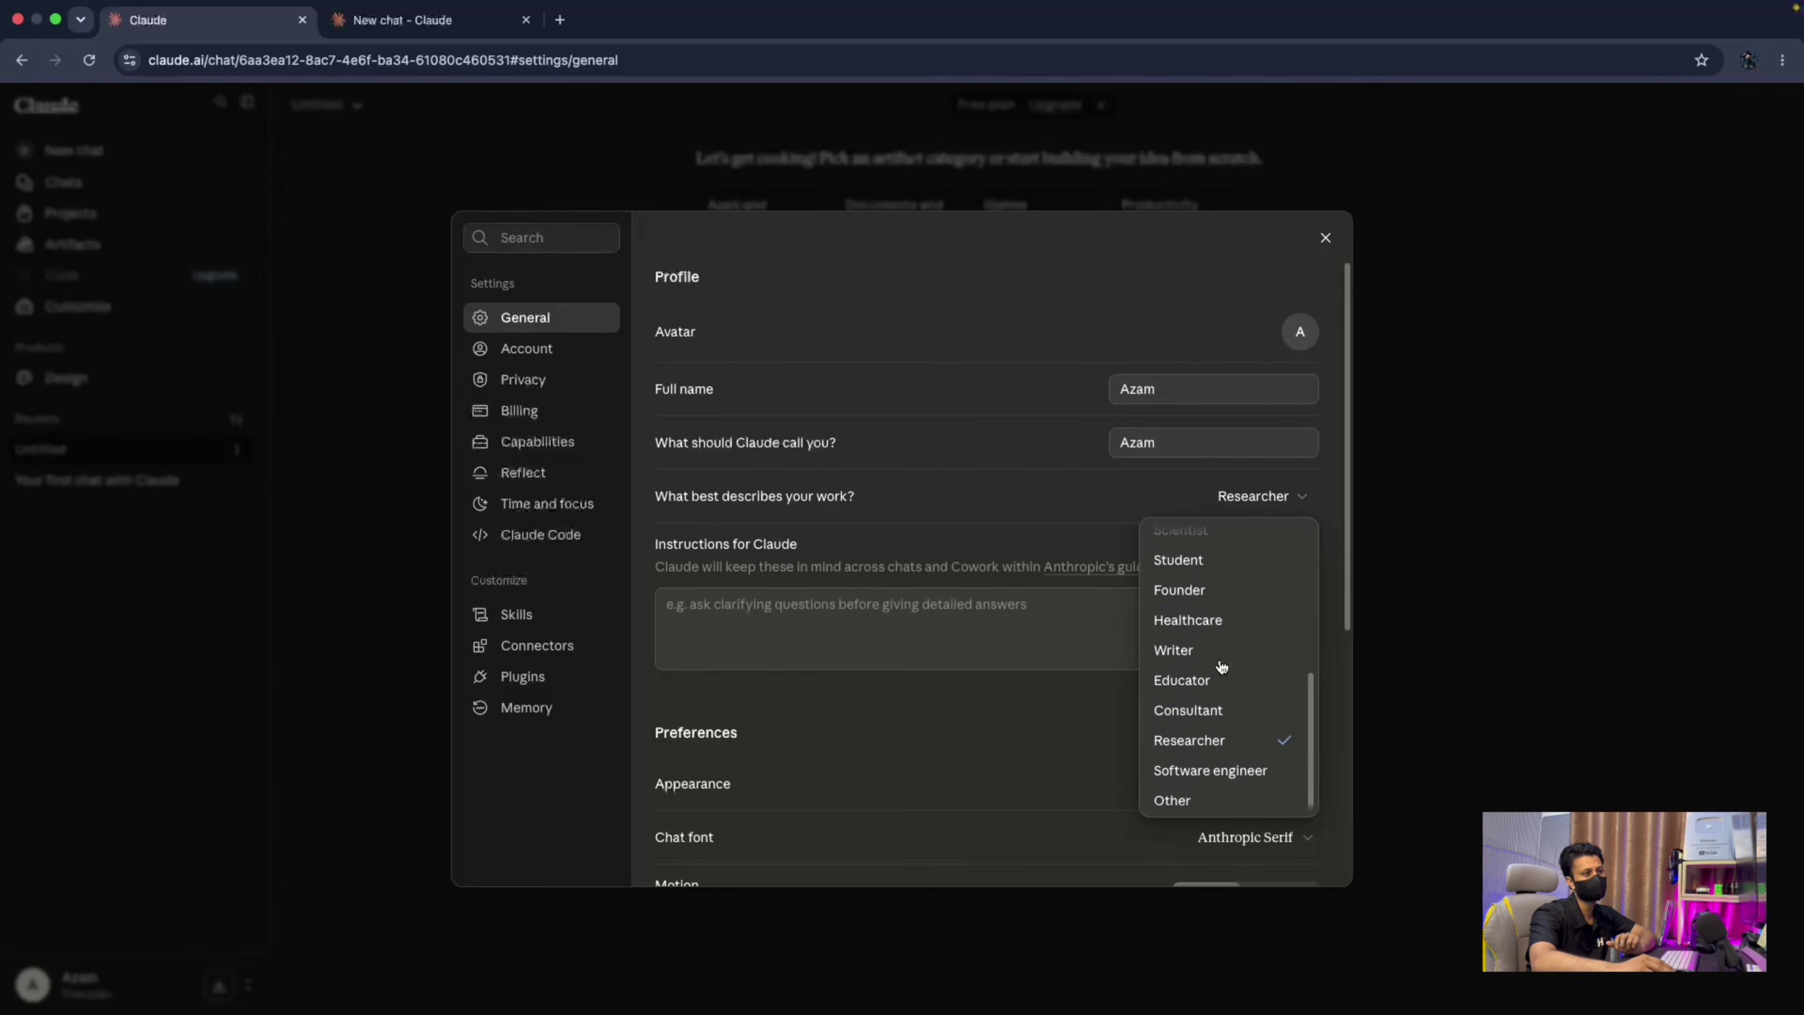
scroll(1226, 615, up, 3)
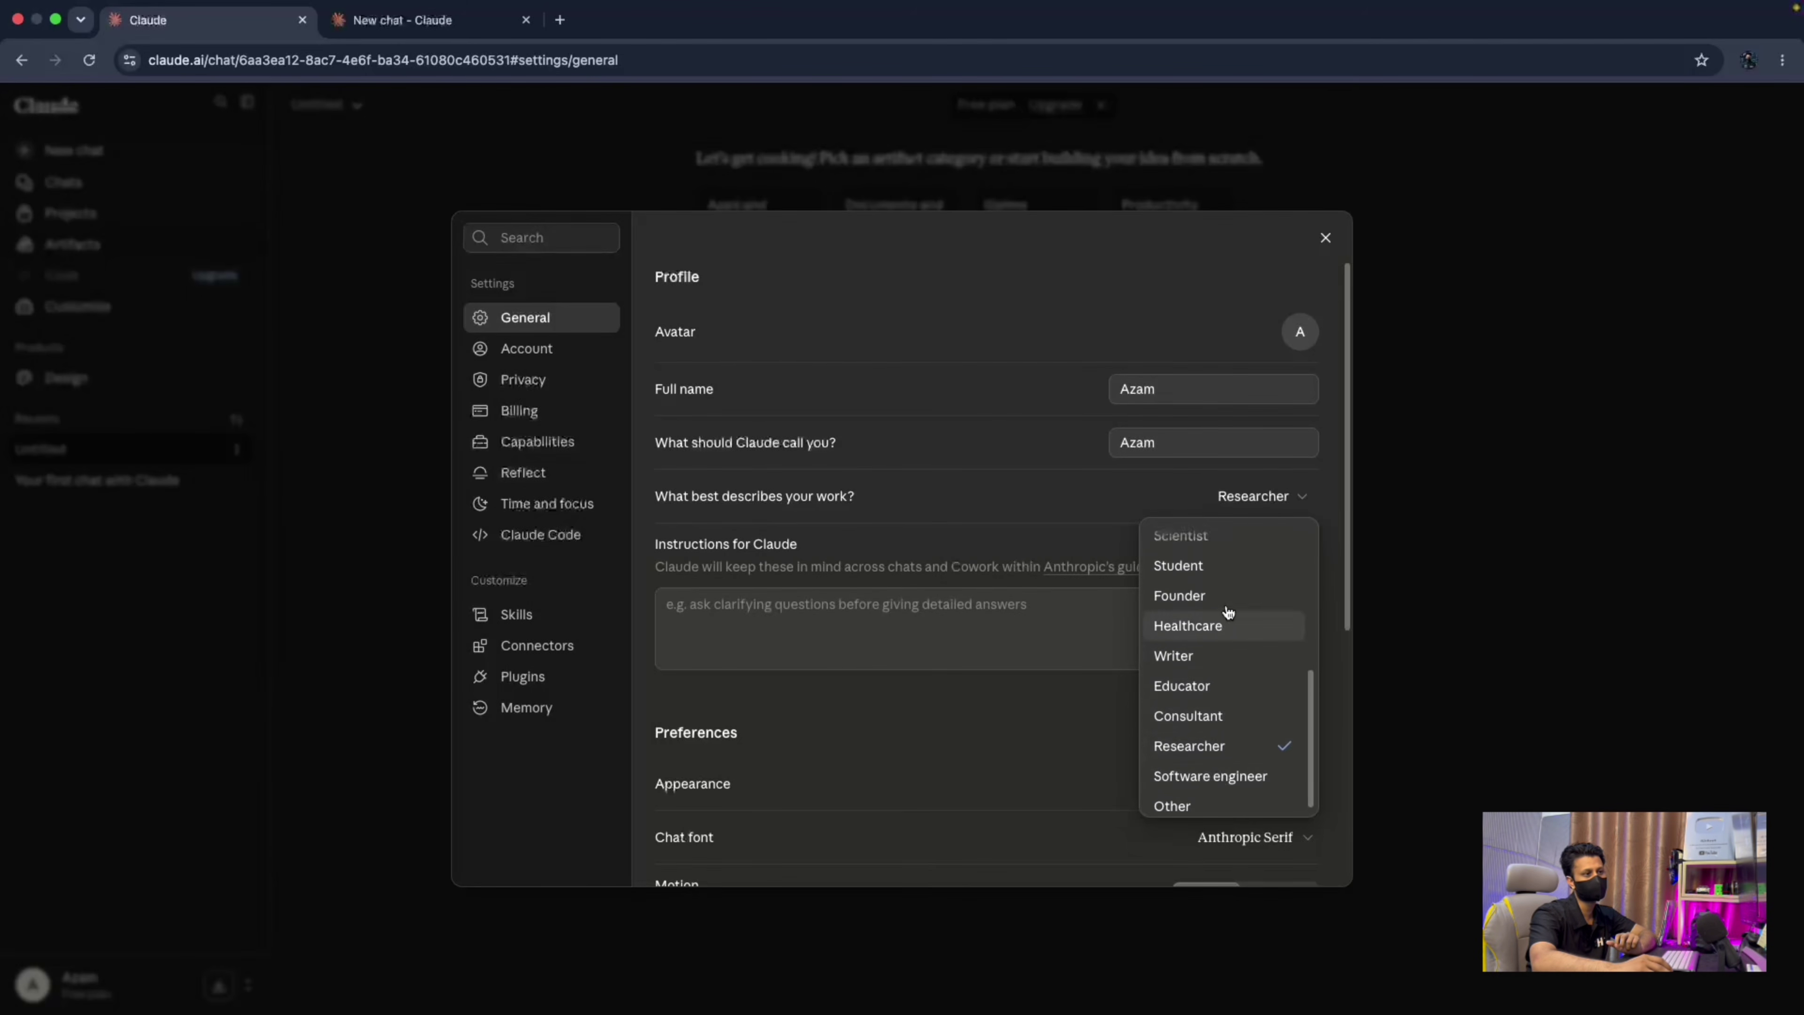
scroll(1227, 616, up, 4)
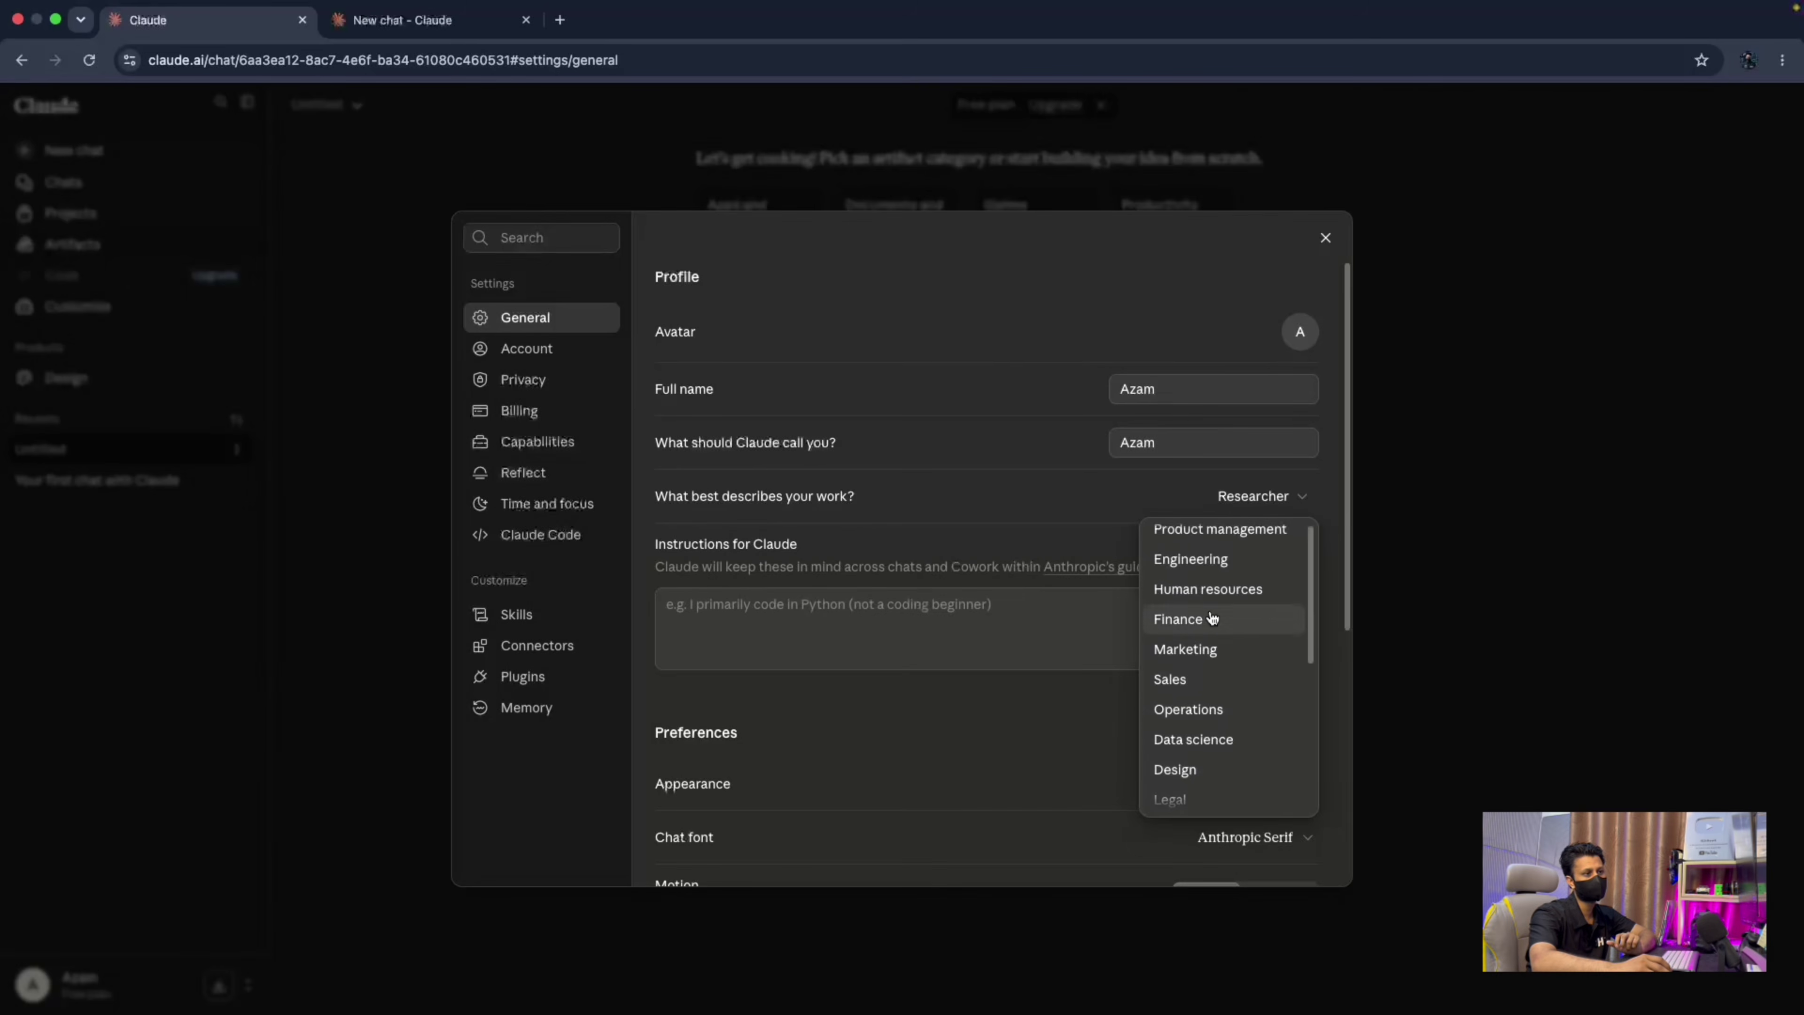
scroll(1221, 682, down, 4)
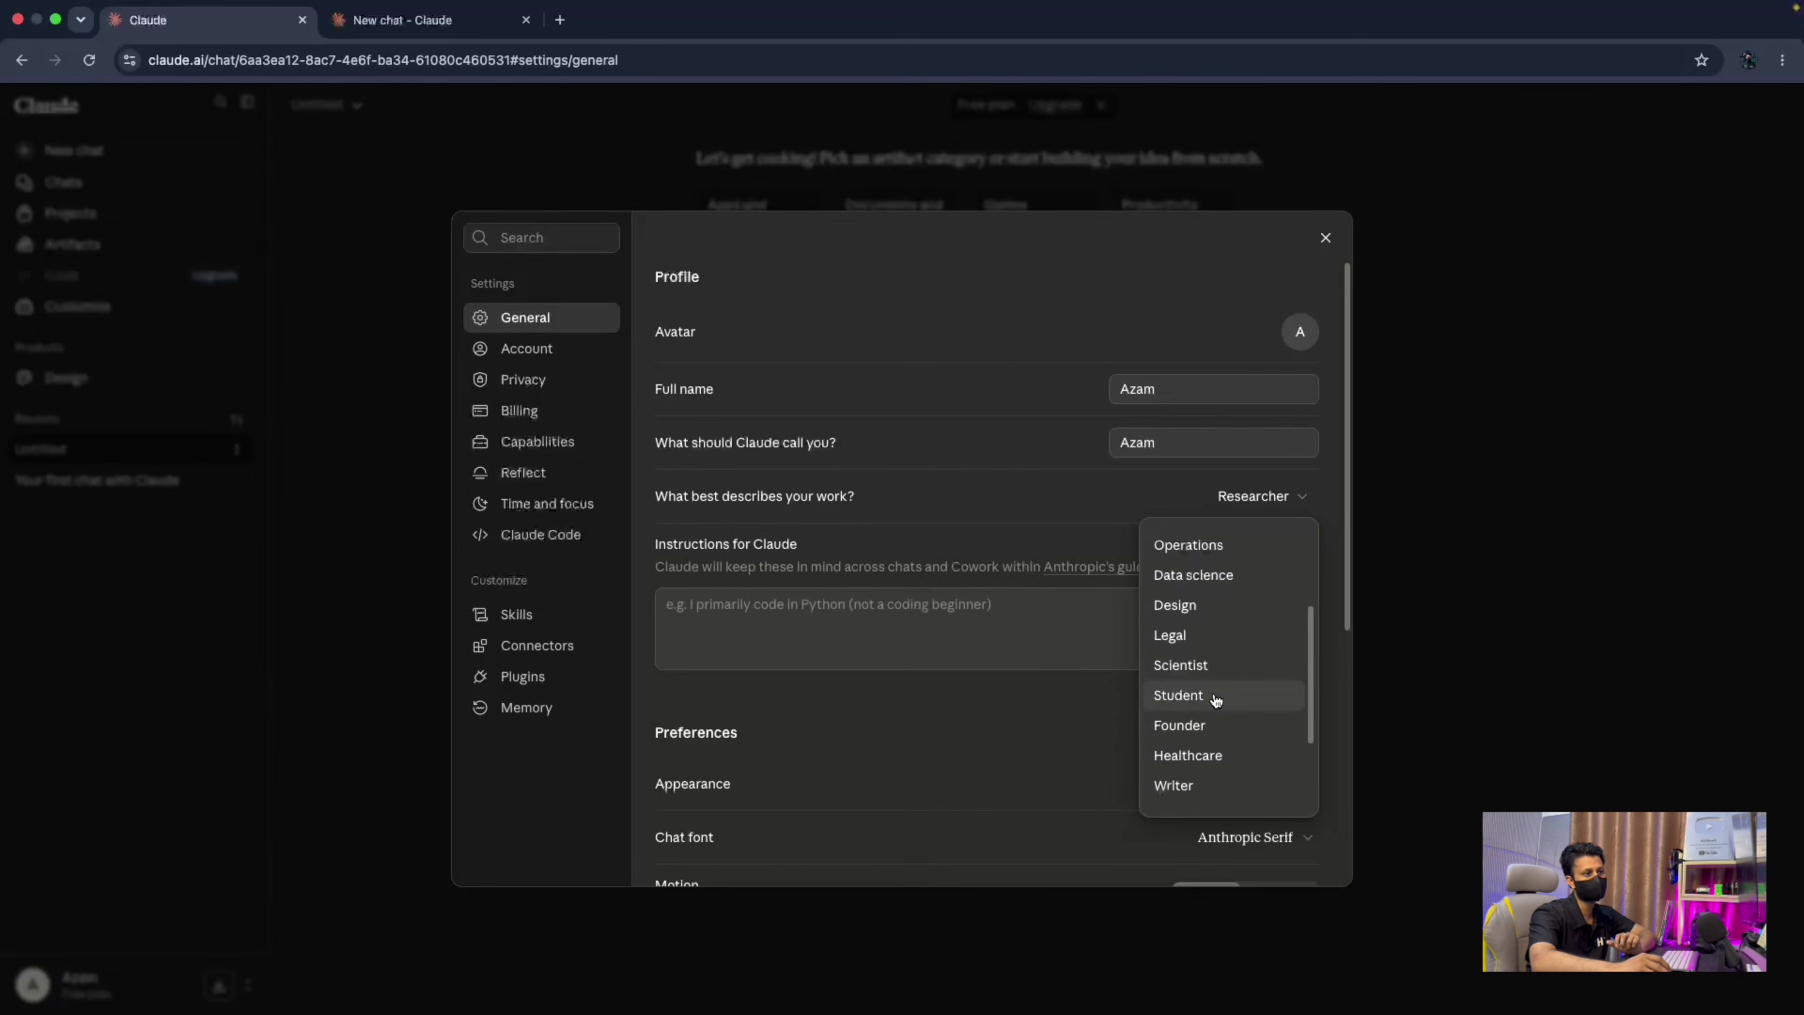
scroll(1212, 698, down, 1)
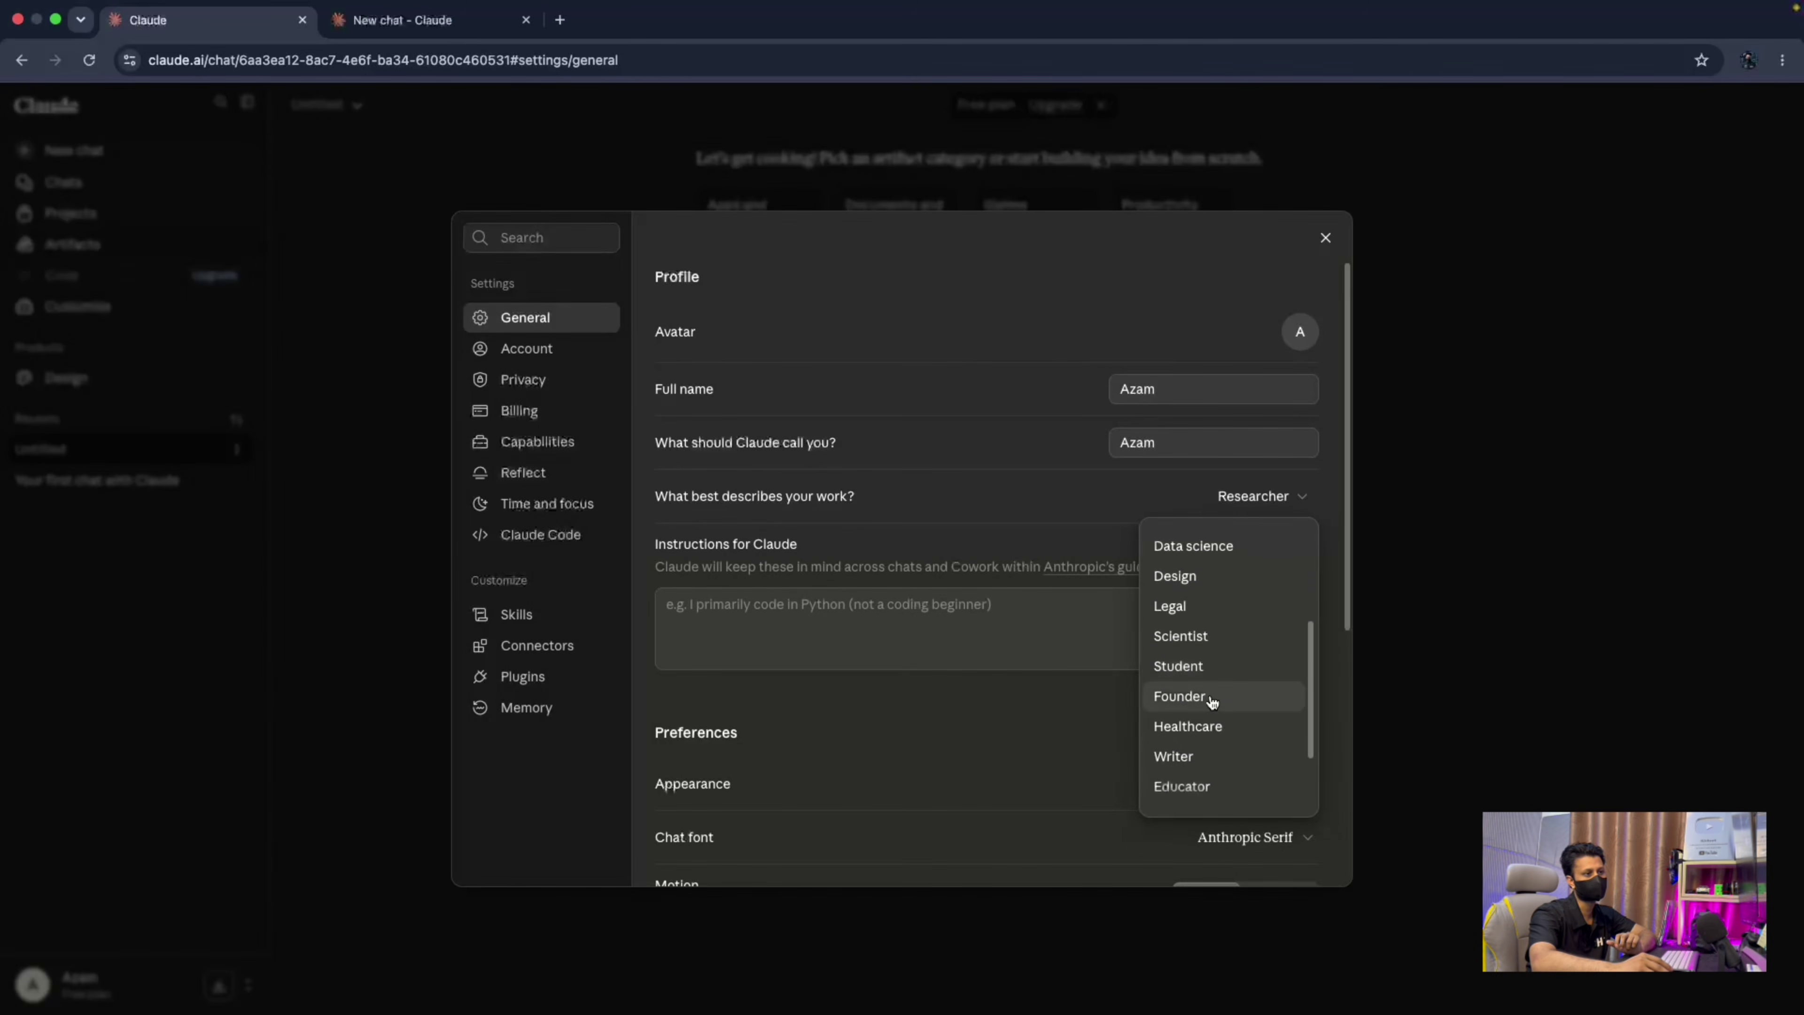
click(1077, 682)
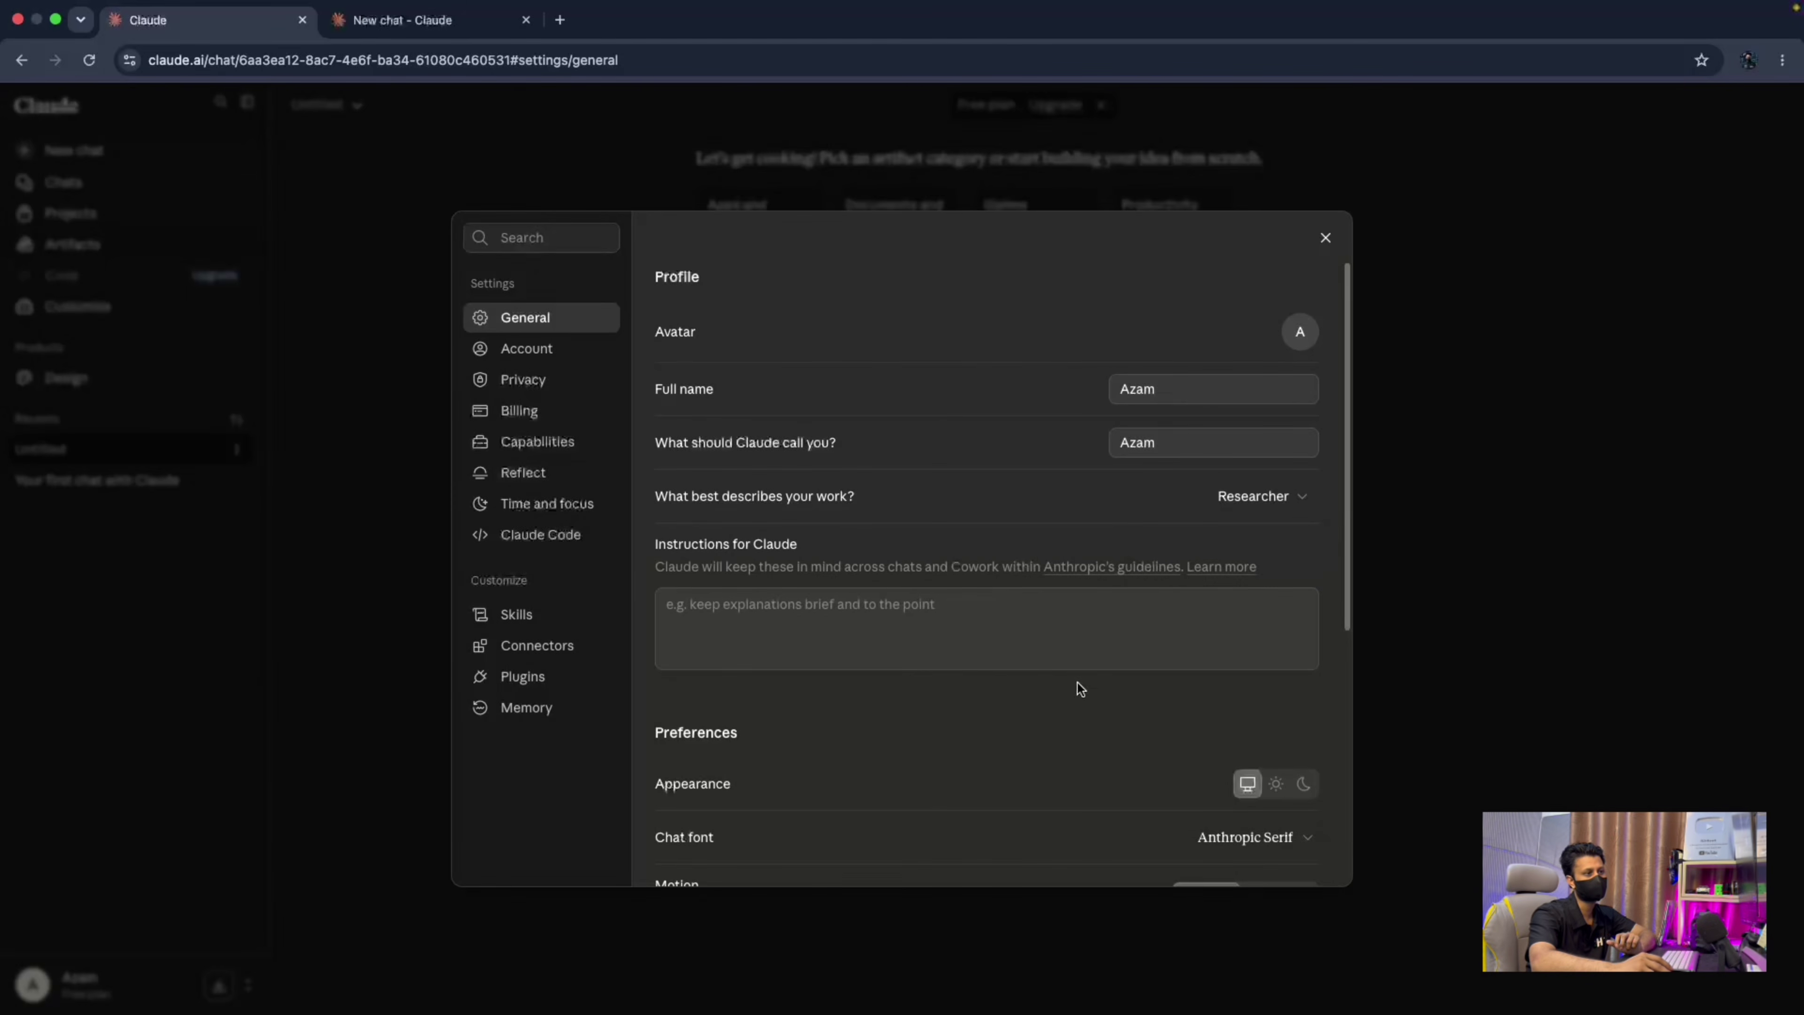
Set the work description to Educator.
click(1239, 503)
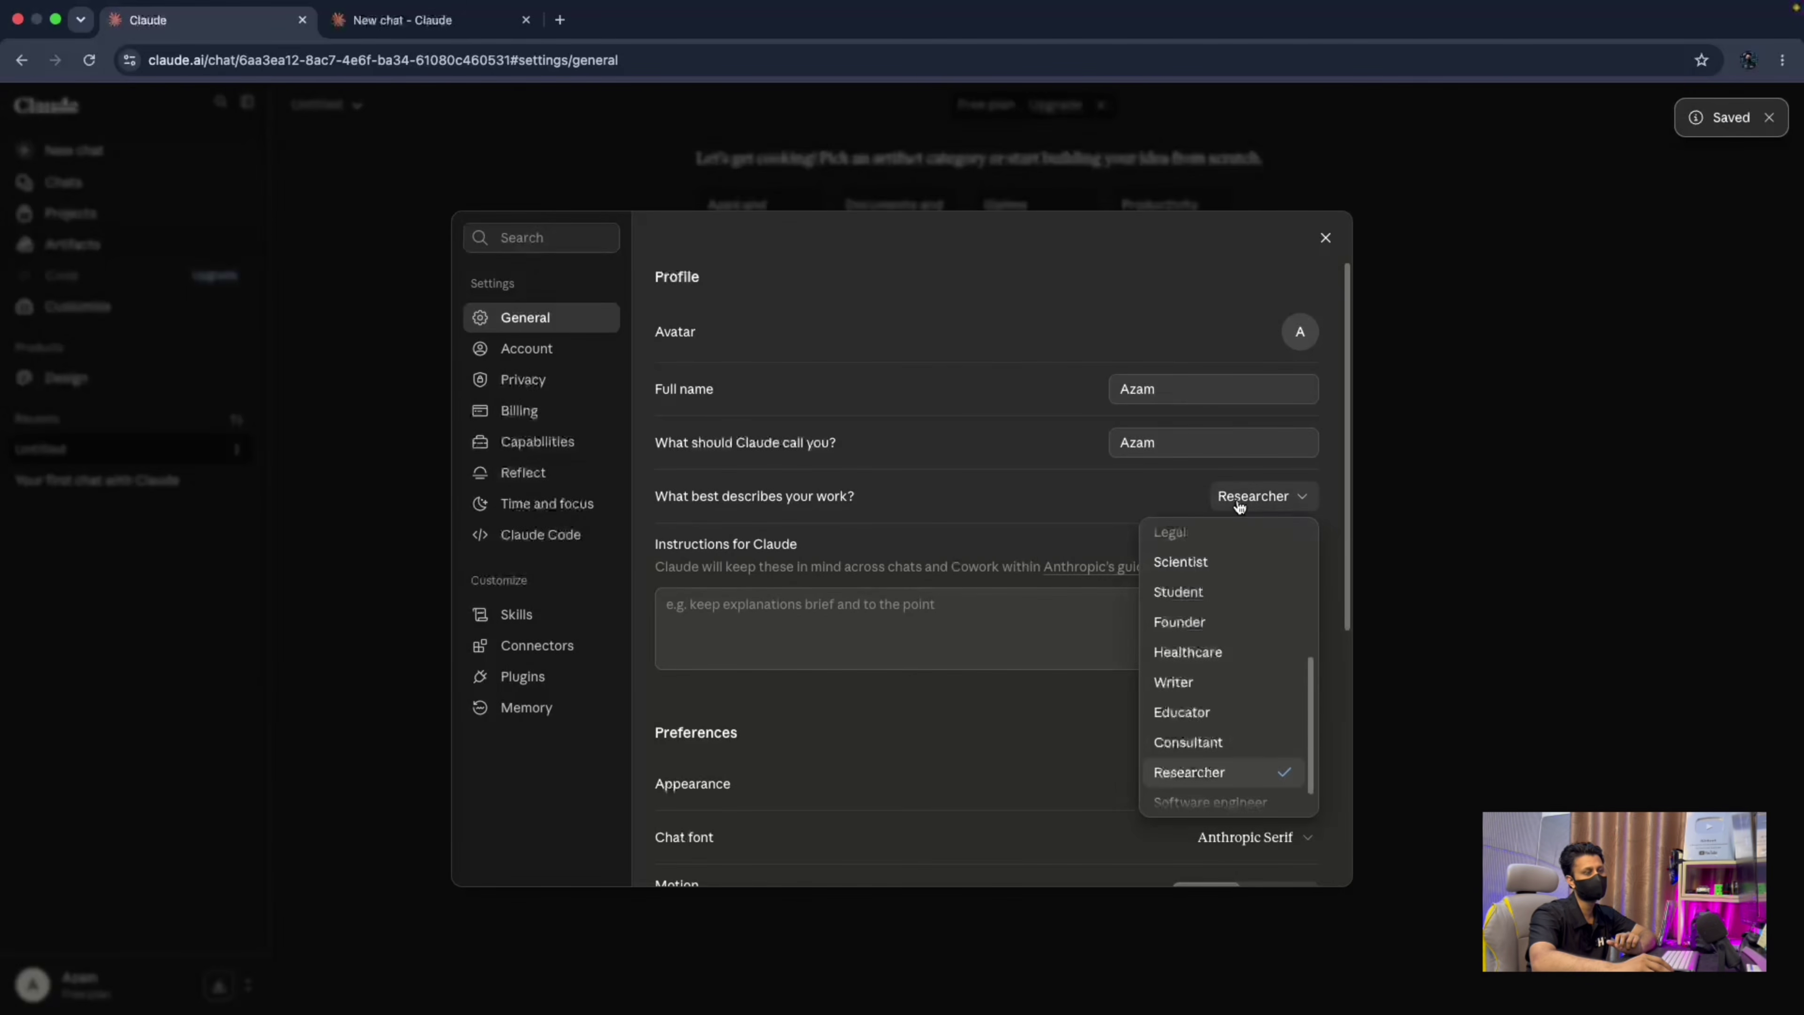
click(1195, 710)
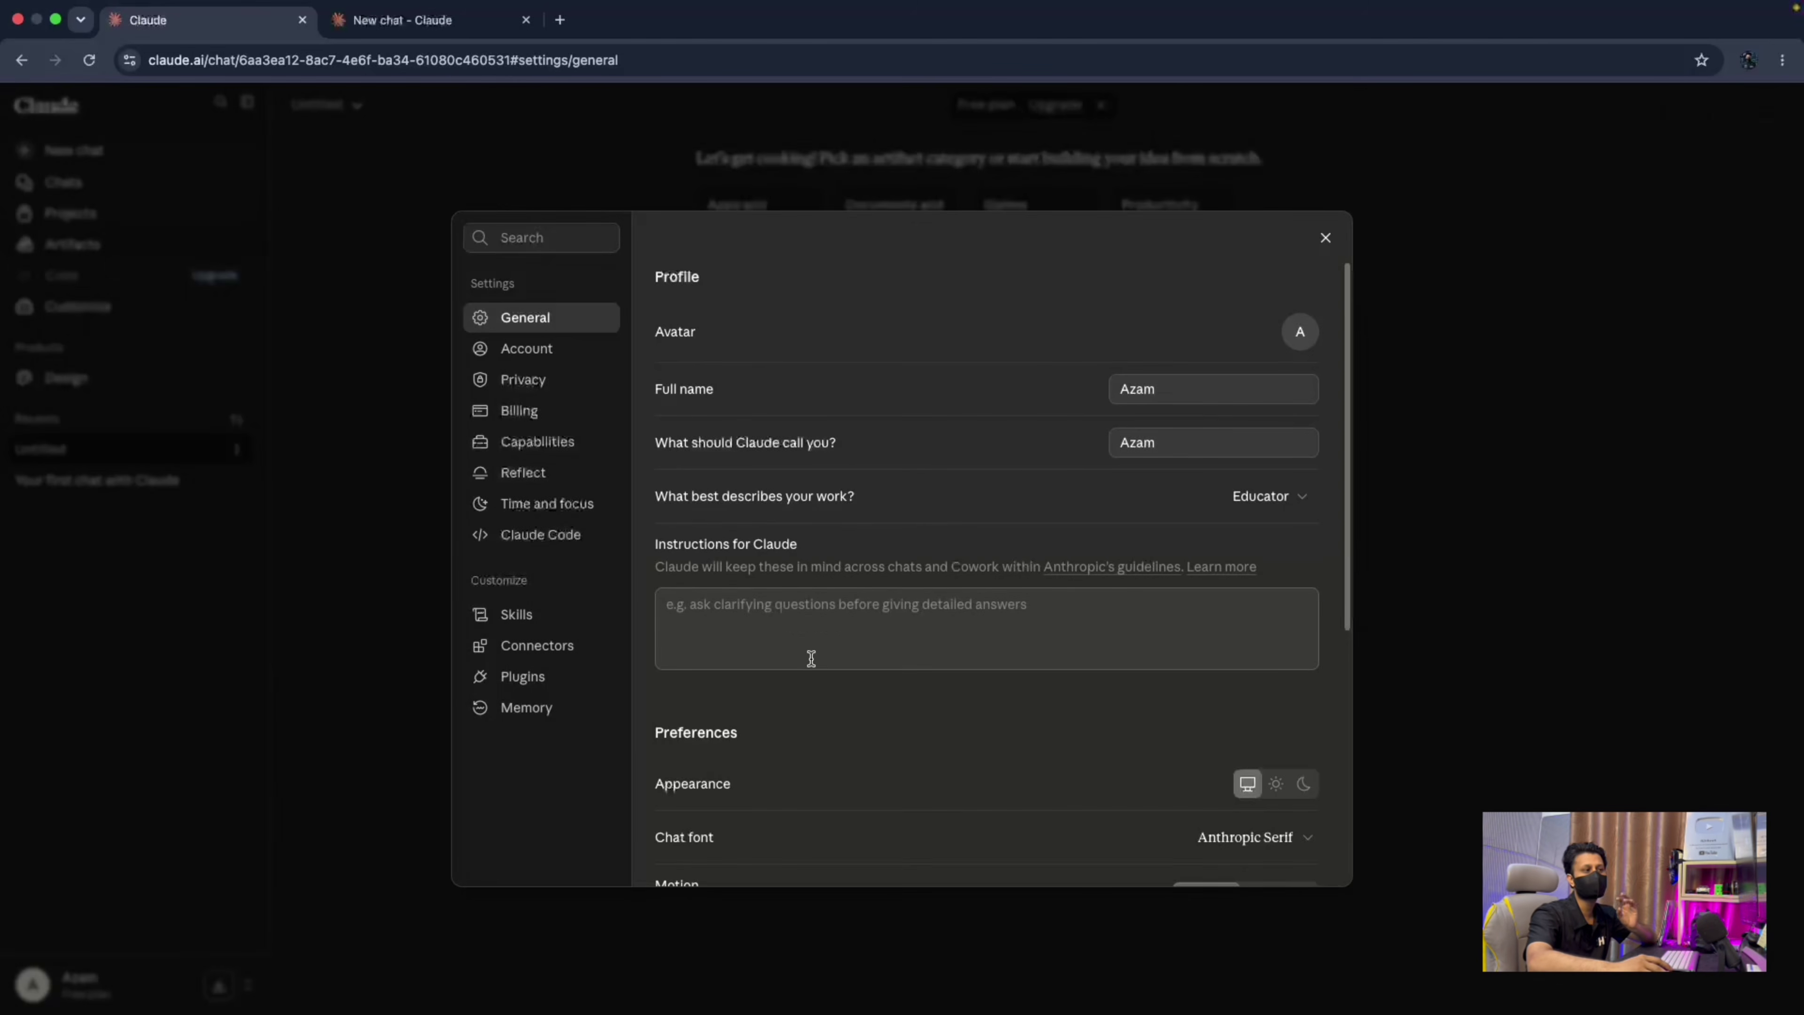
click(813, 622)
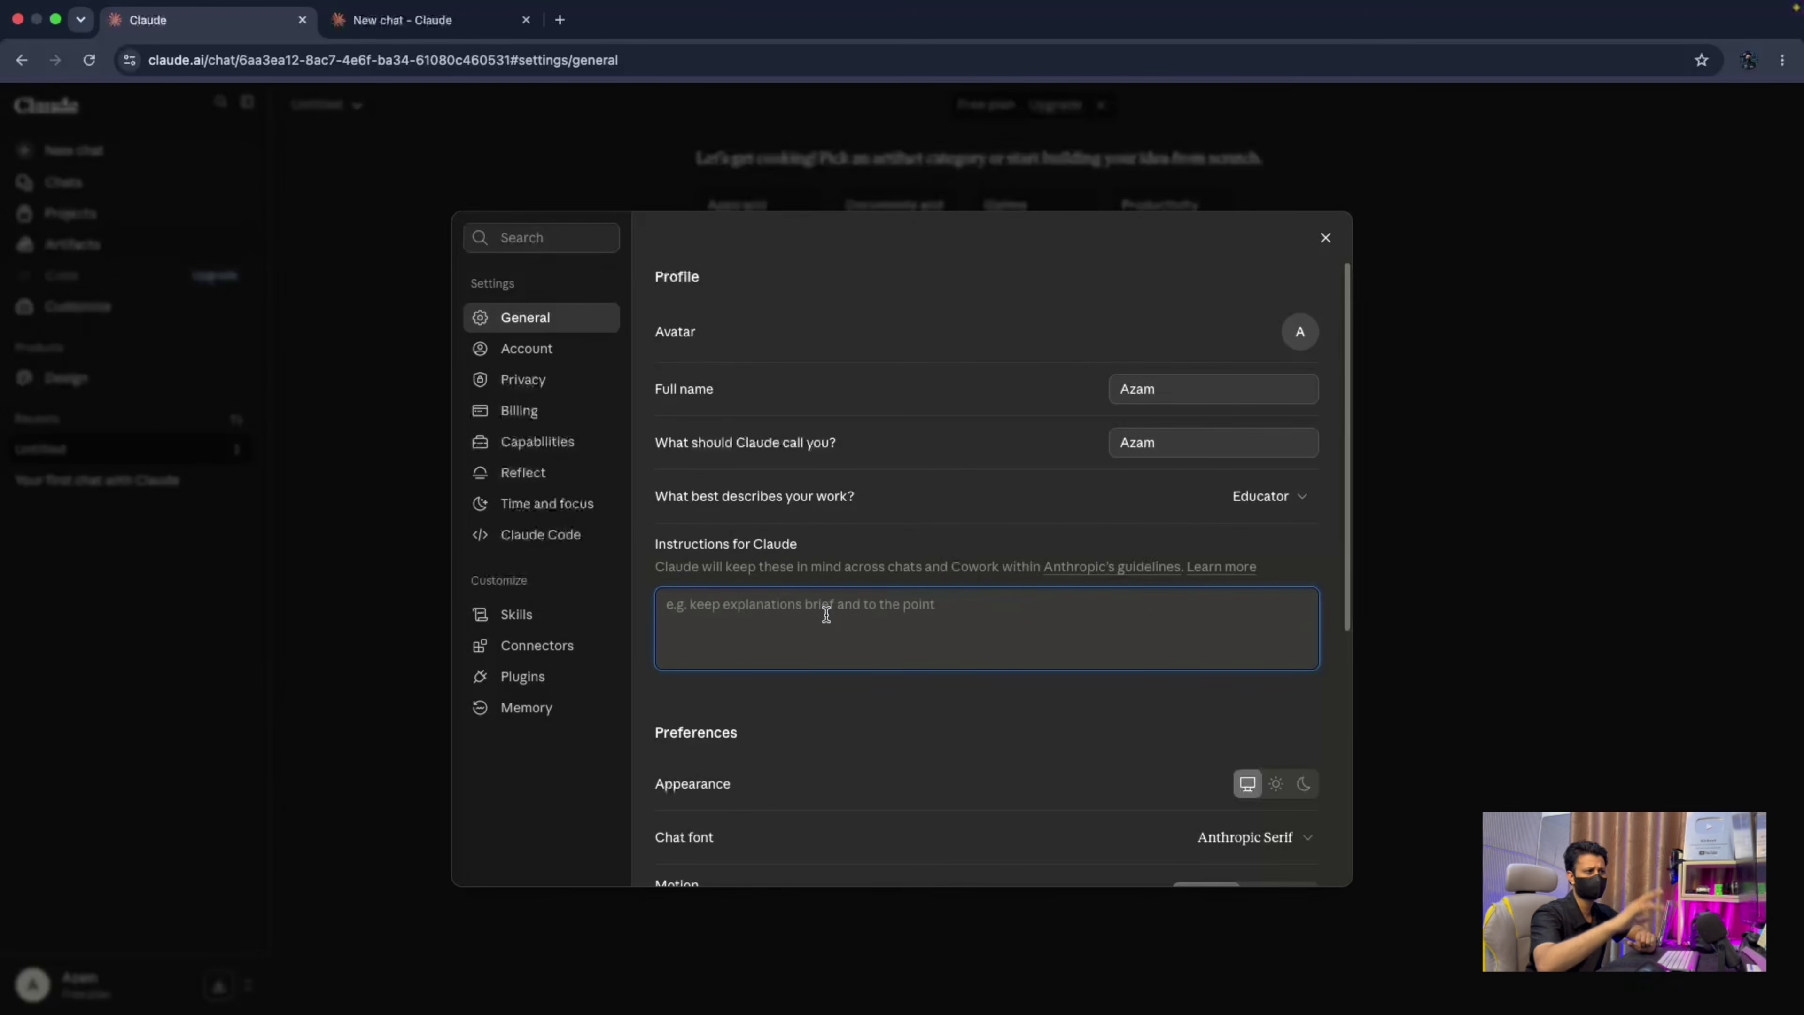
Paste a description of a researcher and YouTuber making AI and cybersecurity tutorials, then save.
text(I am a researcher and youtuber who creates AI, cybersecurity tutorial videos, I love exploring new technical topics.)
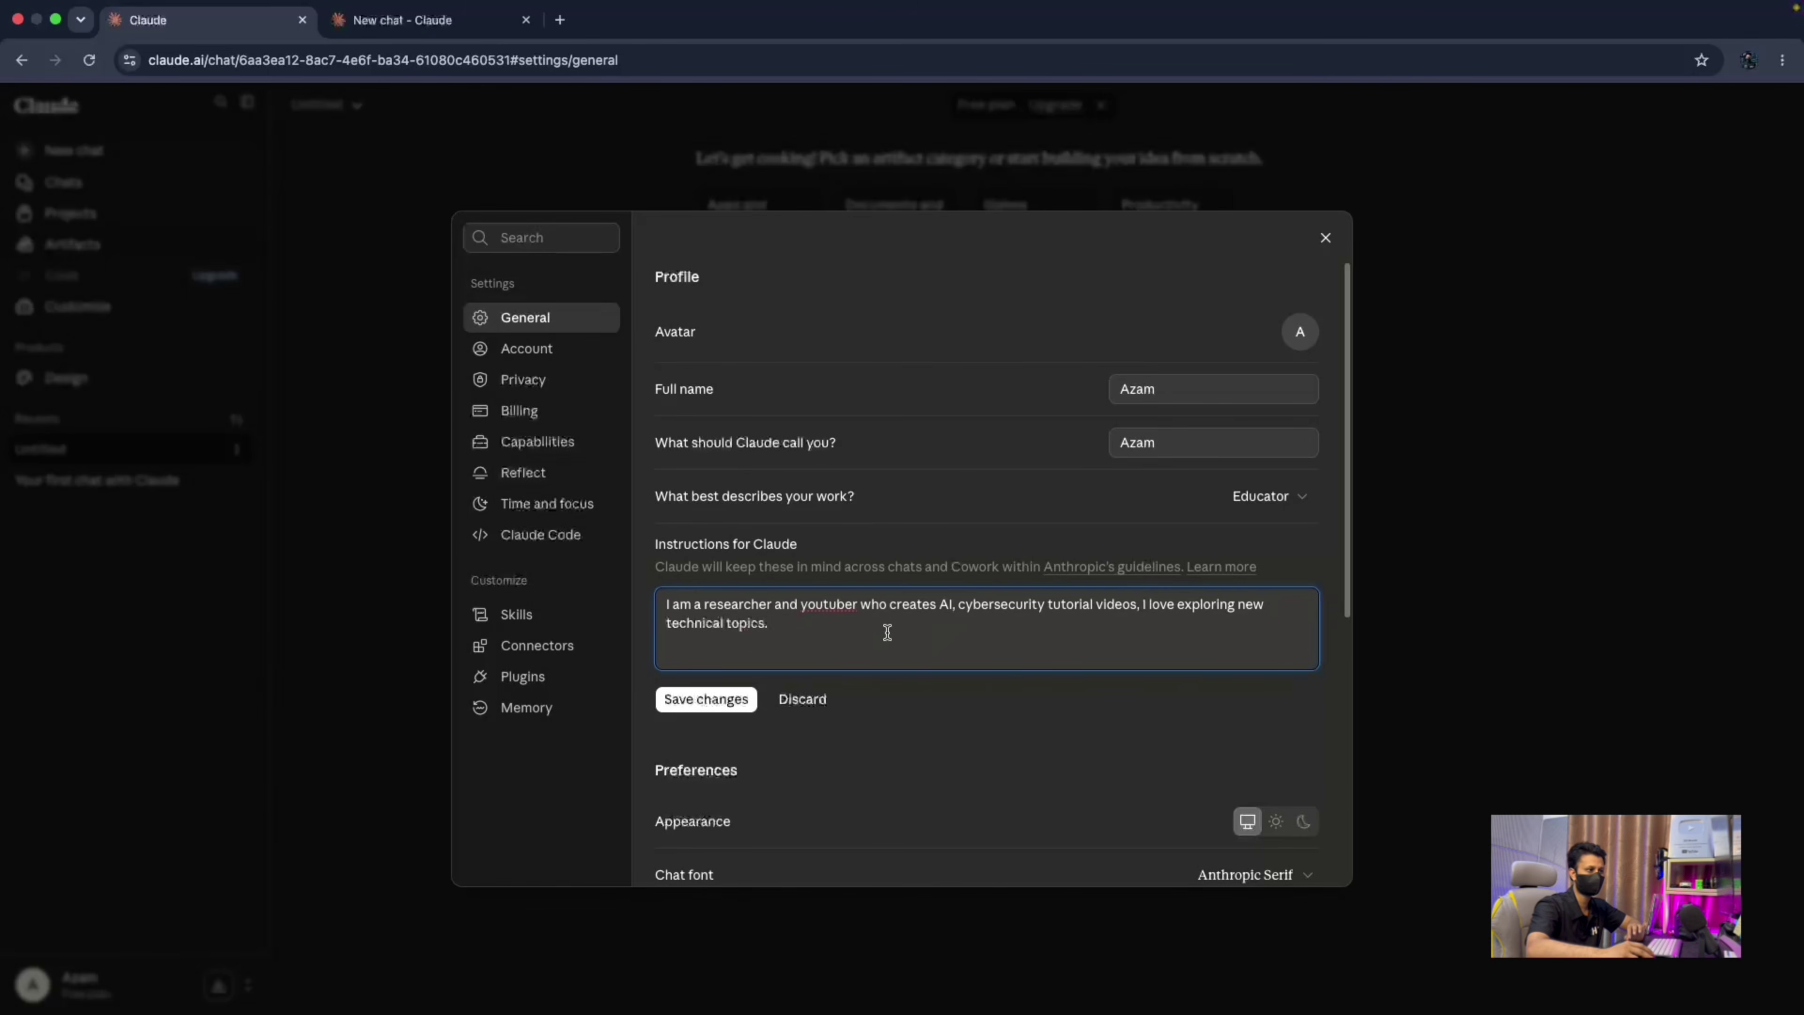
click(723, 702)
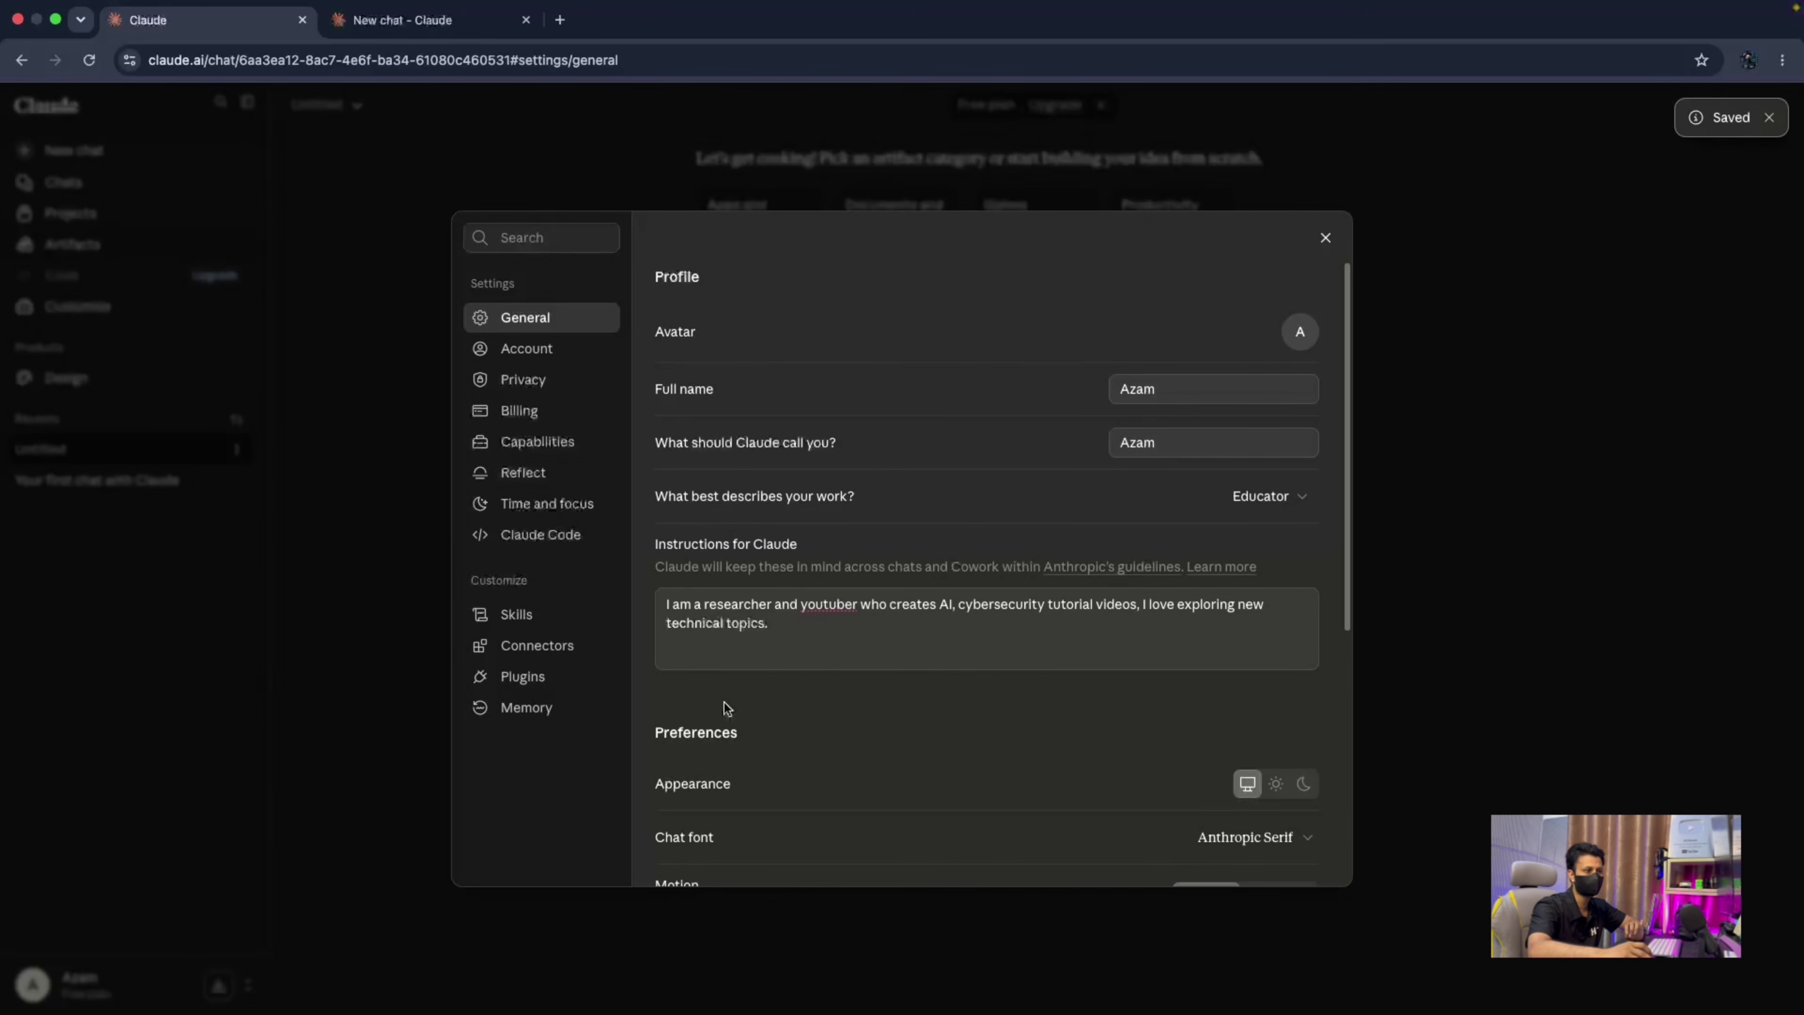
Look over General settings and the Chat font choices without changing them, then go to Account.
scroll(873, 674, down, 2)
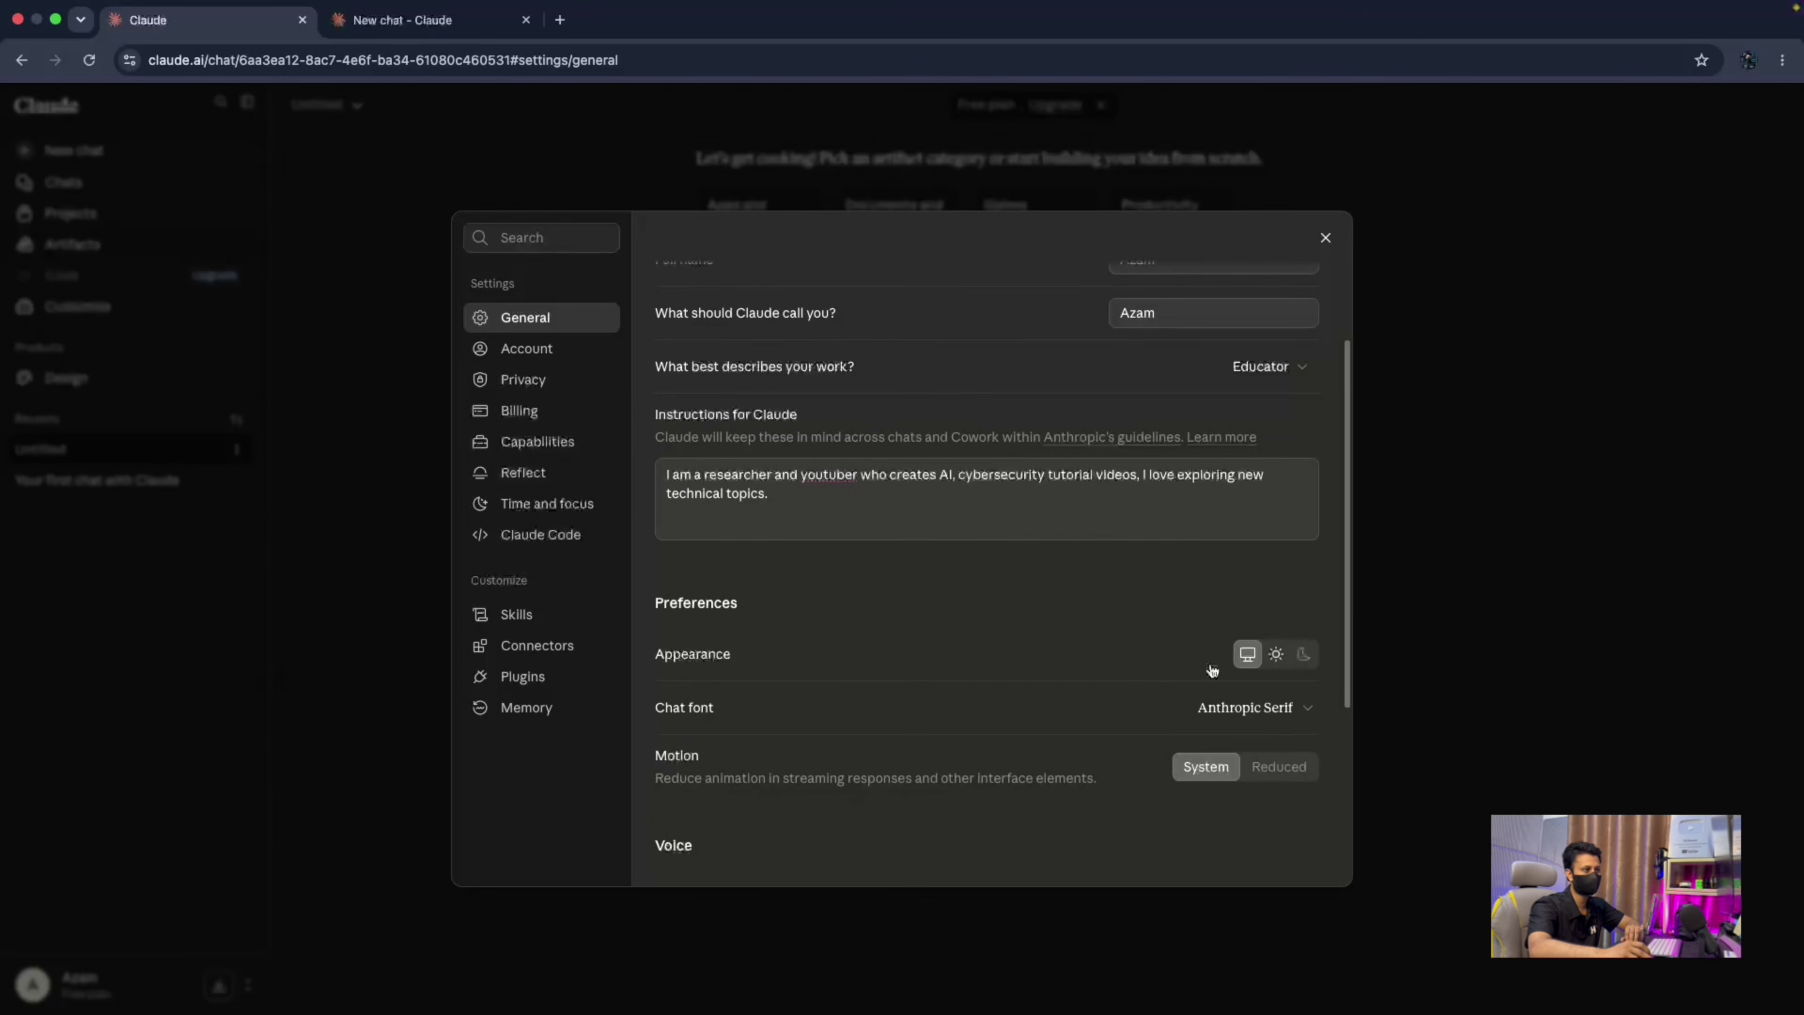
click(1285, 707)
click(923, 703)
scroll(952, 721, down, 5)
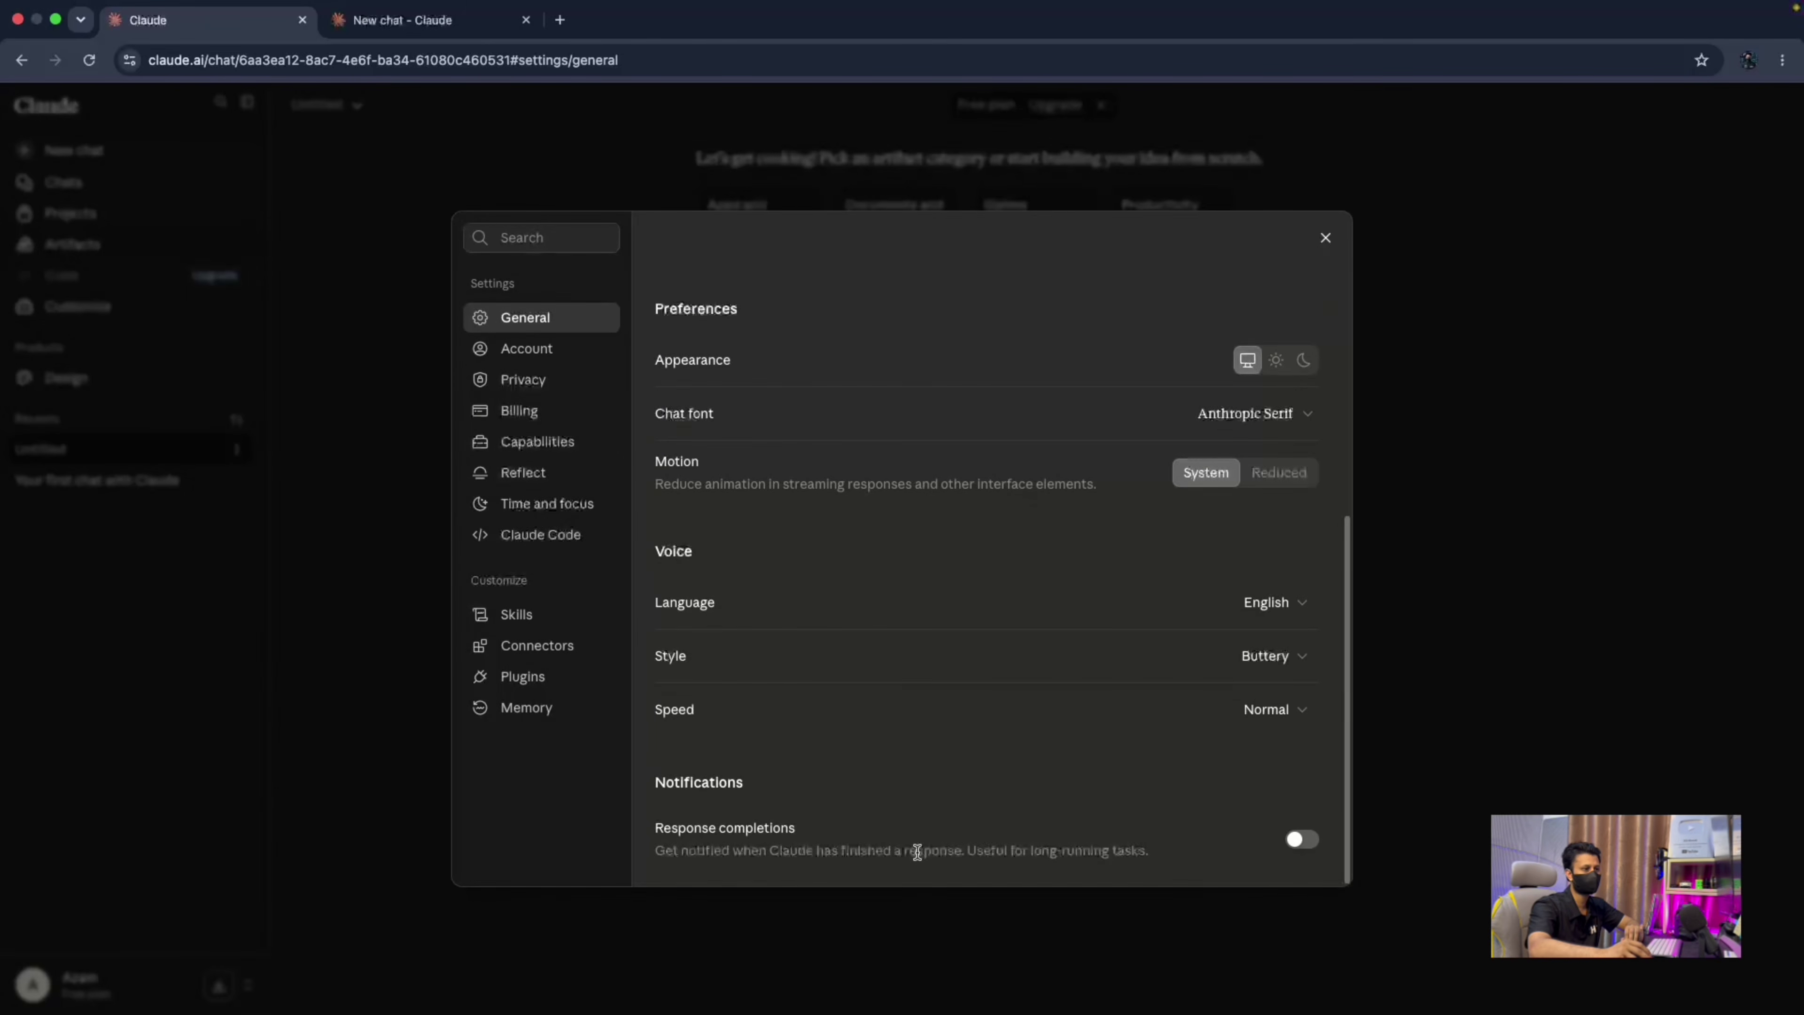
click(526, 355)
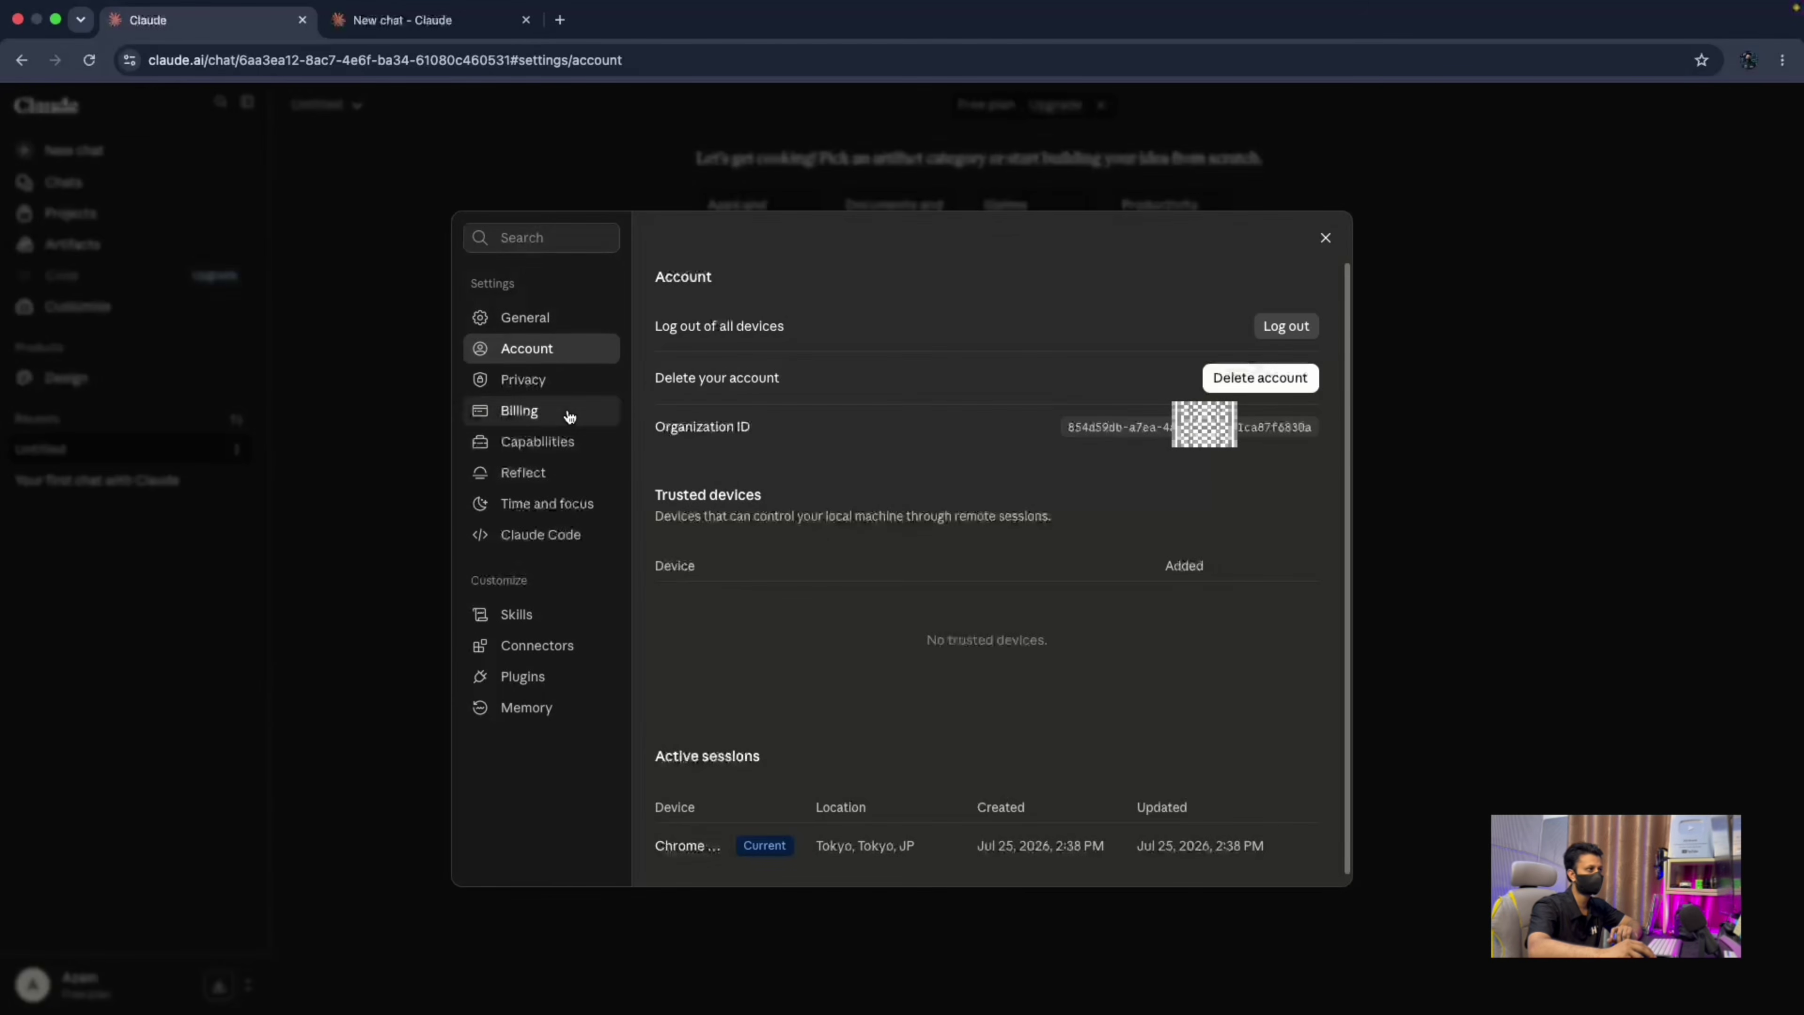
Review the Privacy settings options, then view the Billing page showing the Free plan.
click(555, 391)
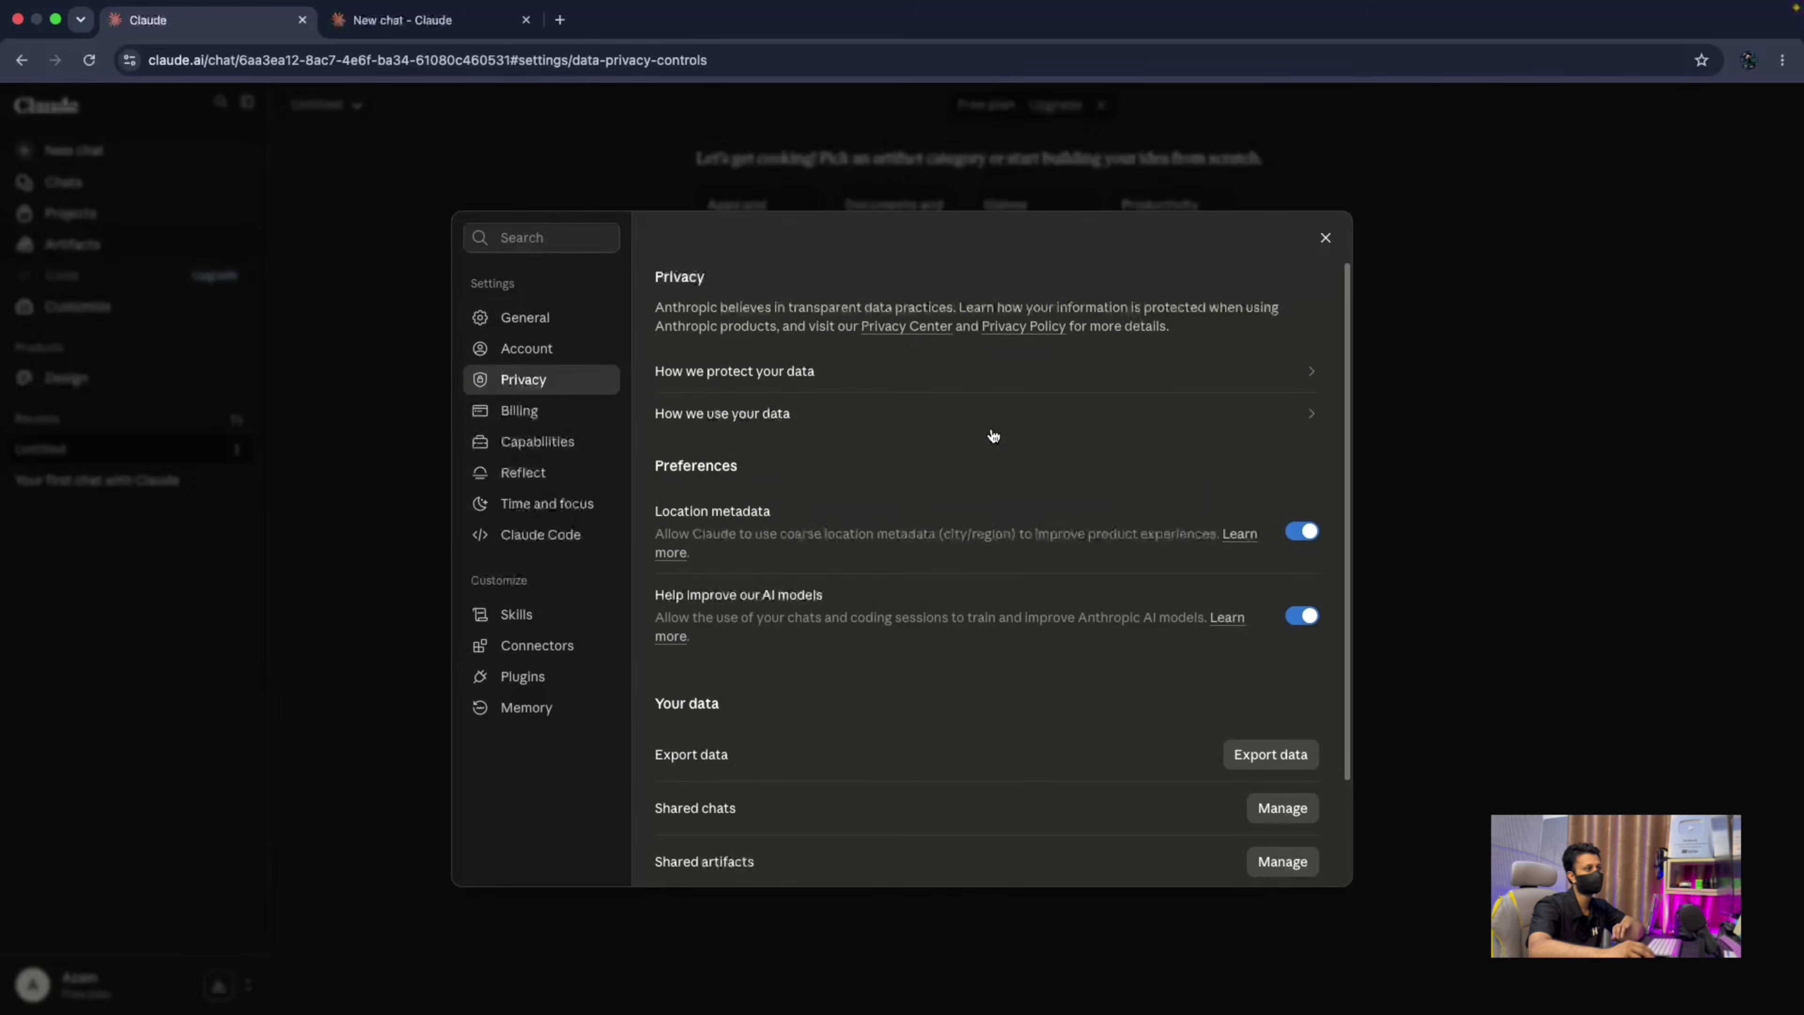
scroll(993, 435, down, 1)
scroll(993, 434, down, 4)
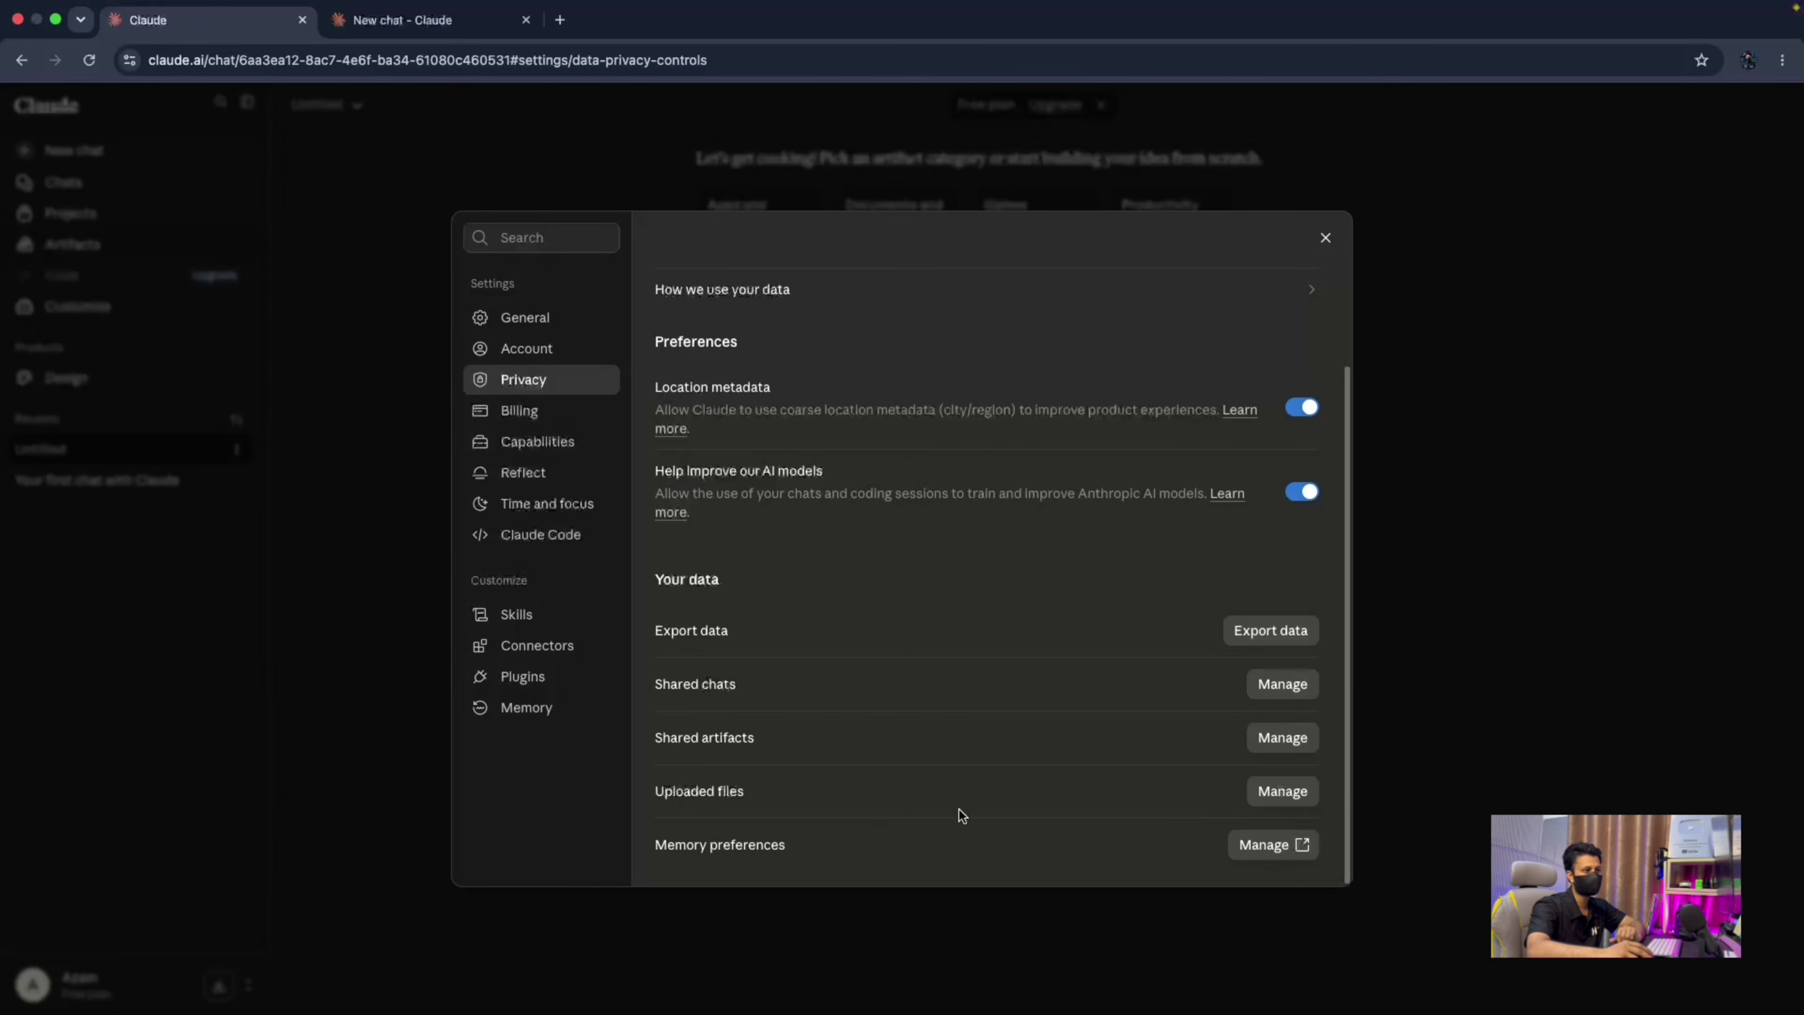
scroll(712, 705, up, 1)
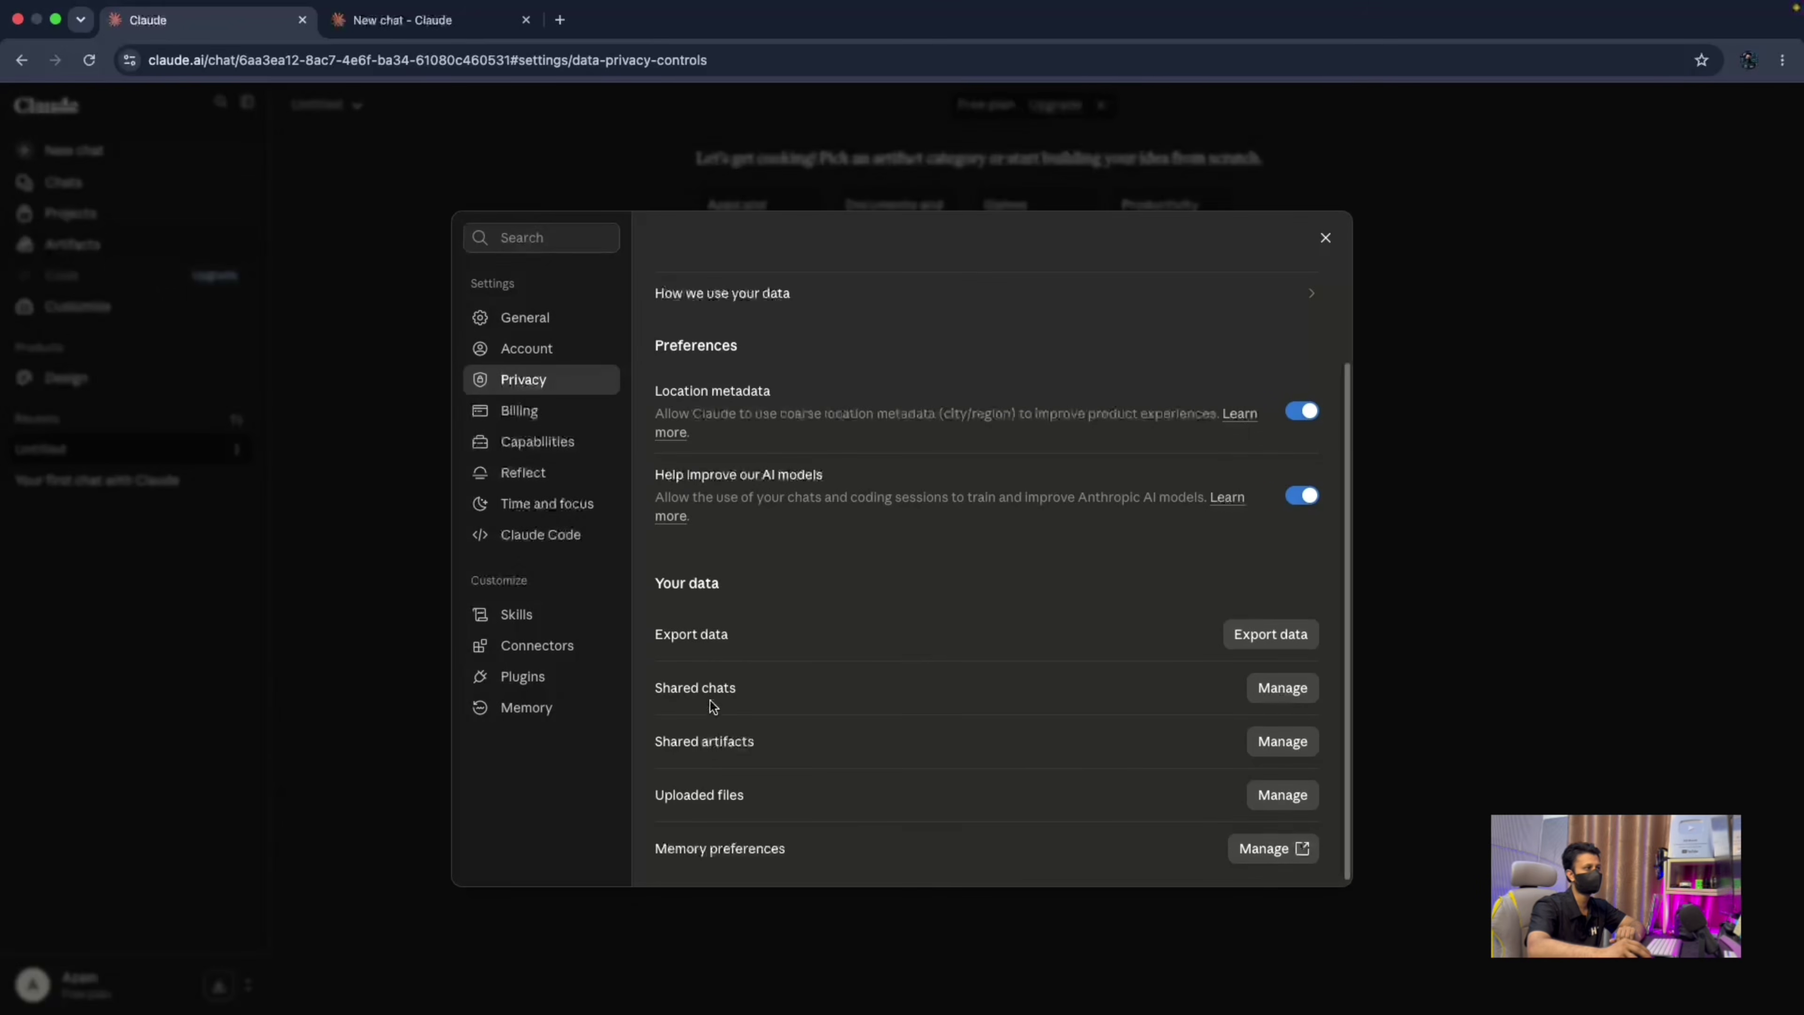
click(558, 416)
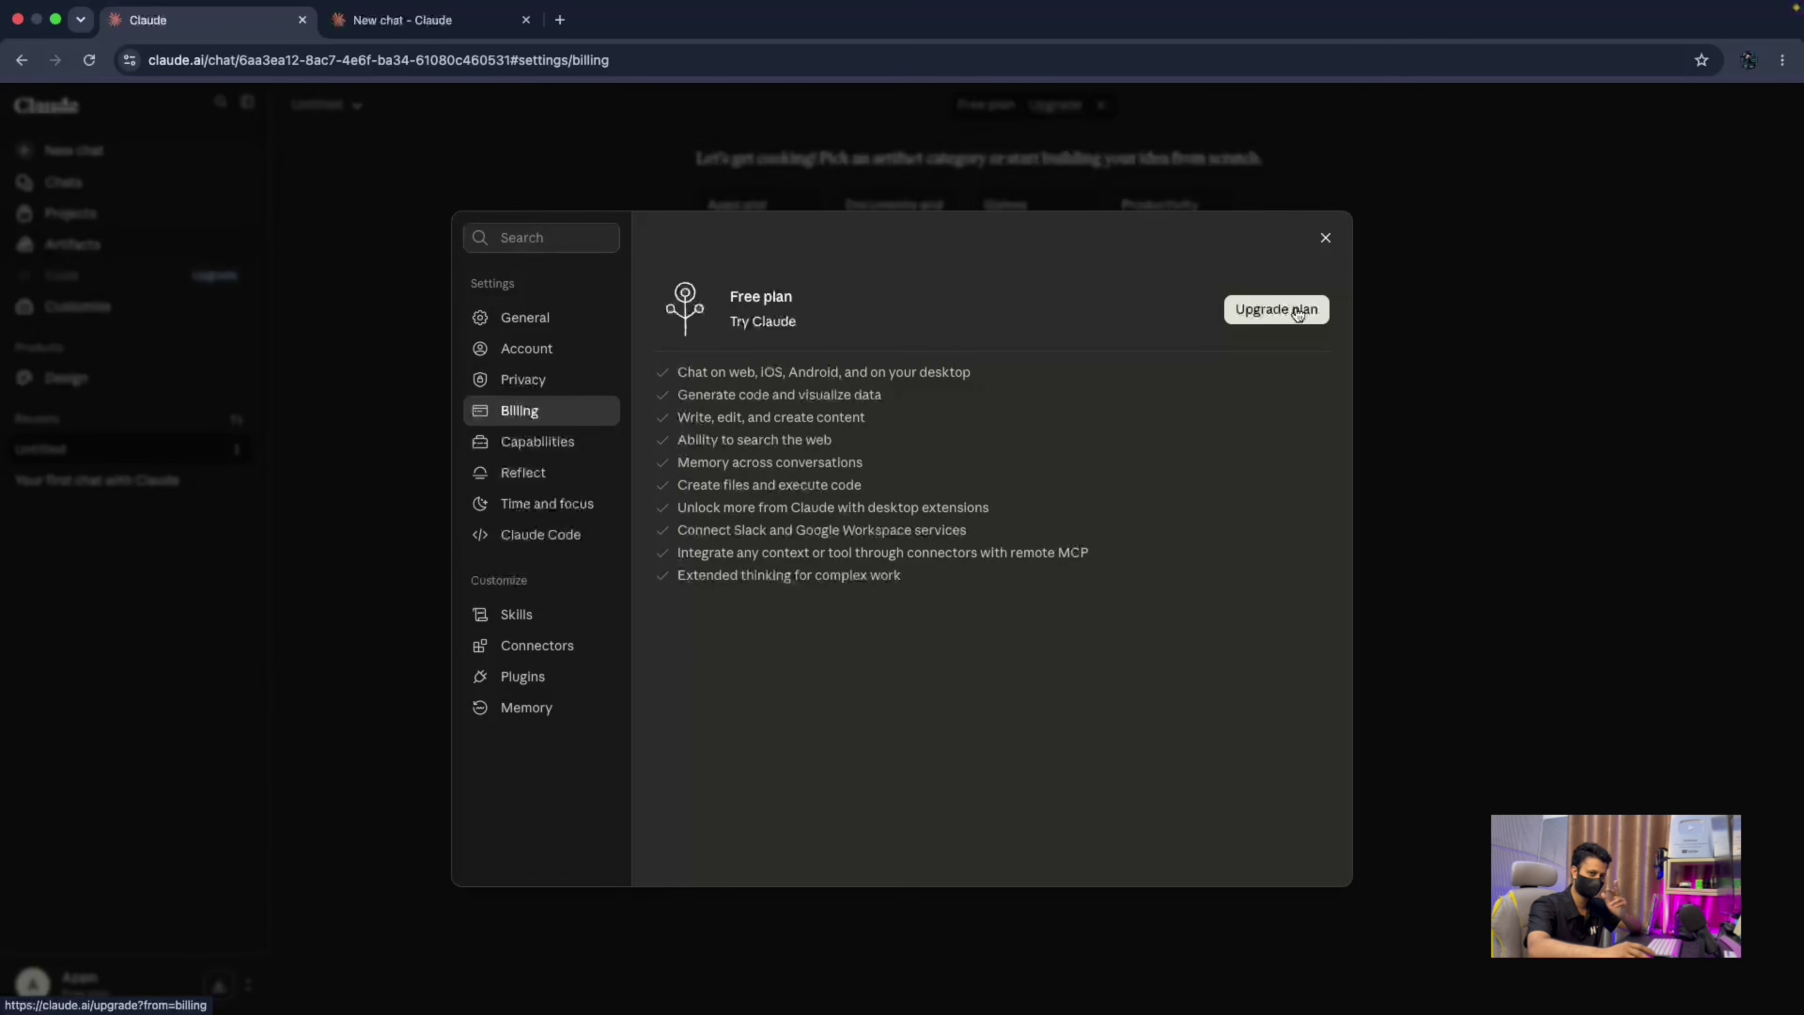
Check Capabilities' tool access mode choices without changing them, then view the Reflect page.
click(541, 442)
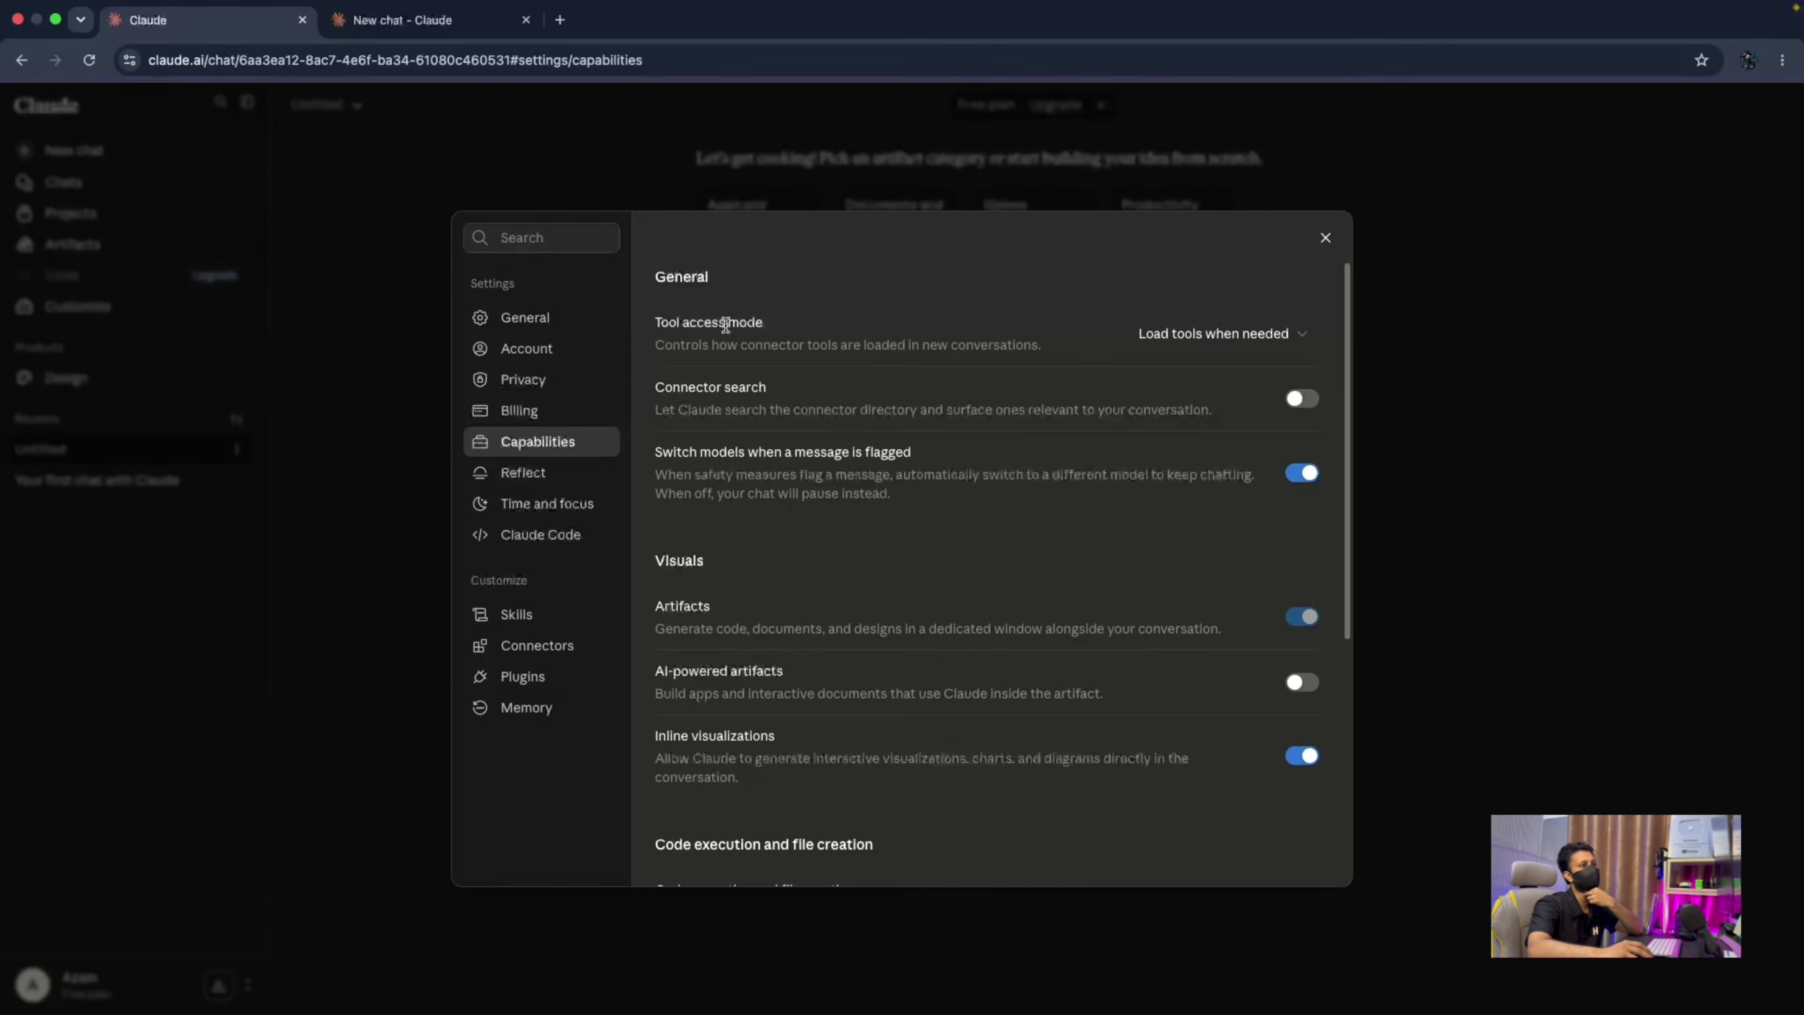
click(1255, 338)
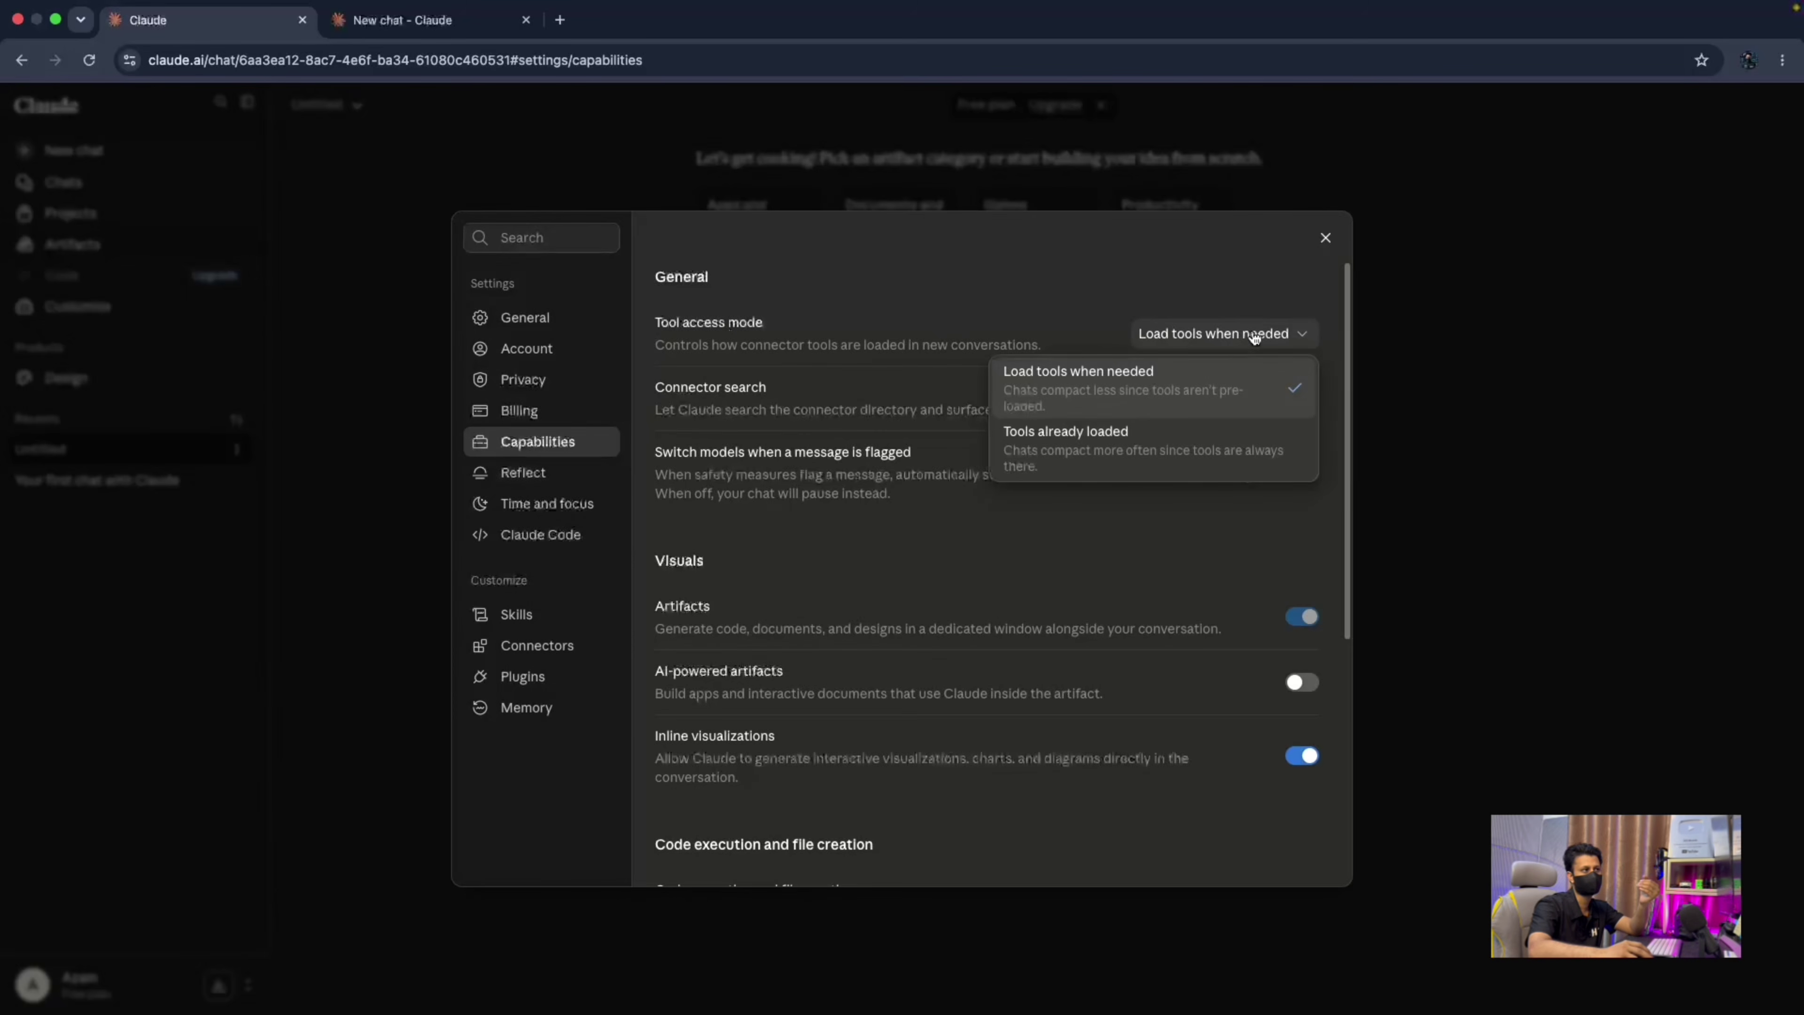
click(809, 393)
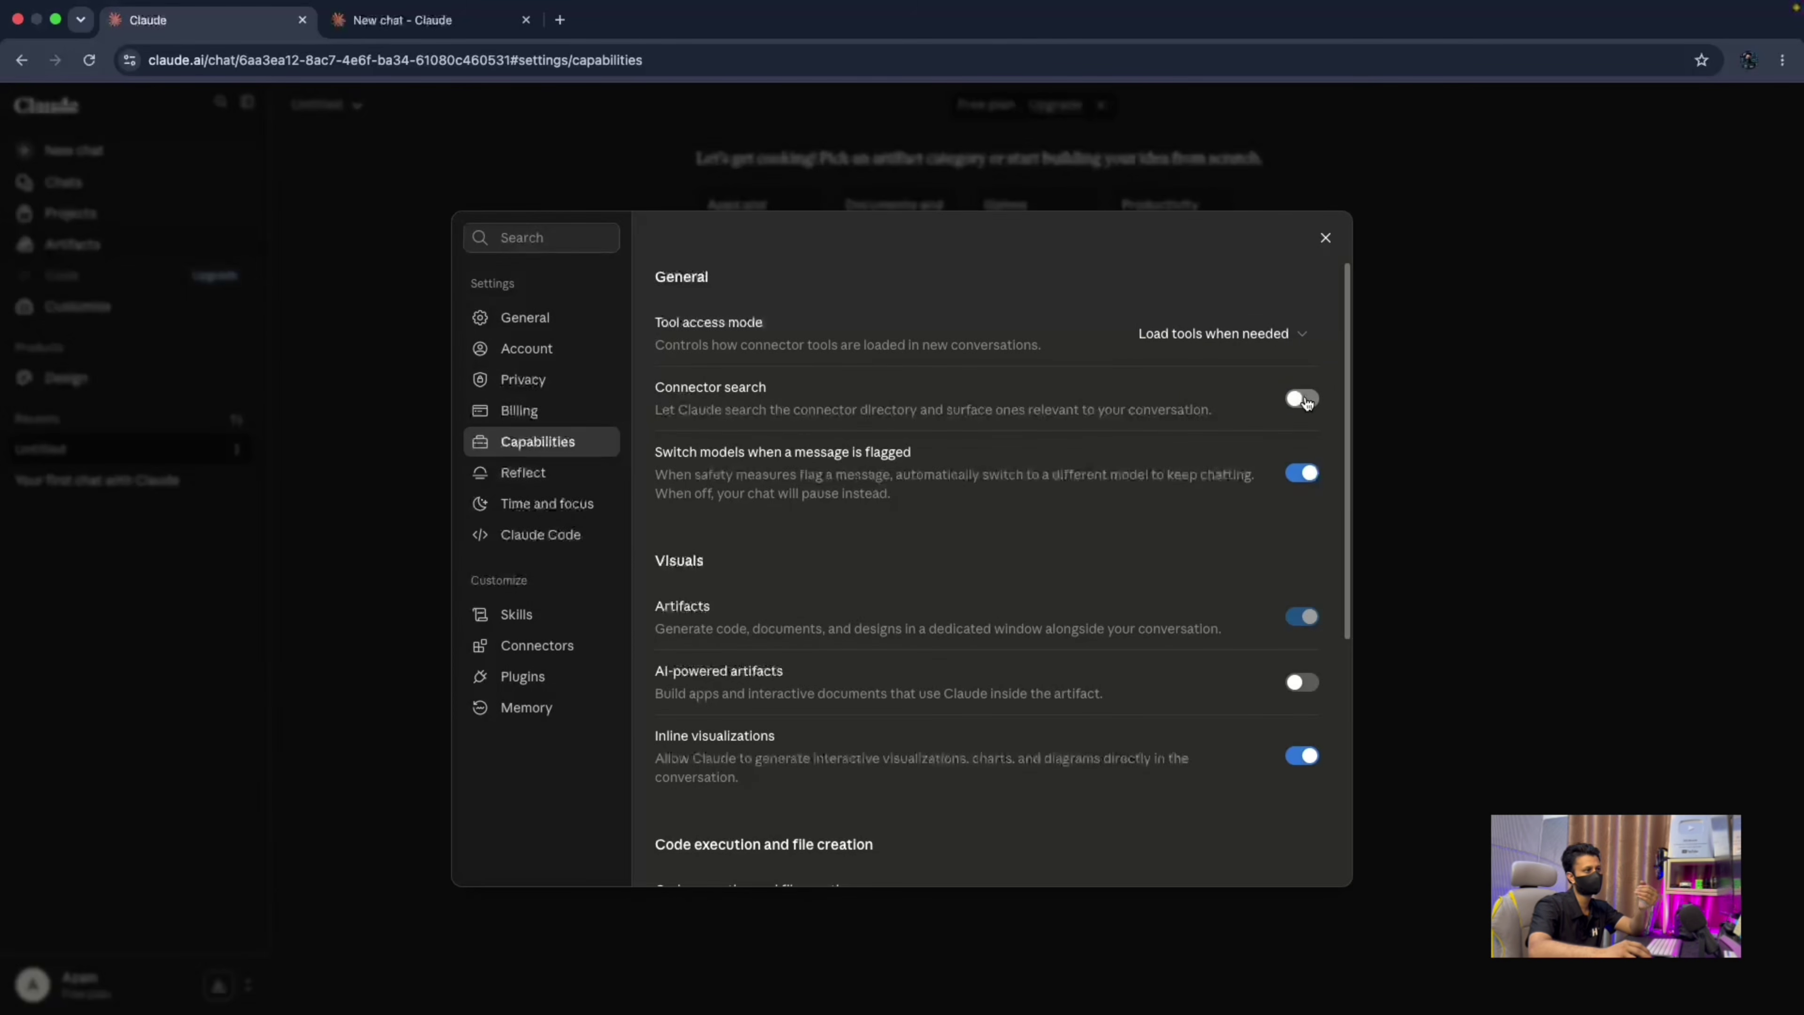
click(524, 472)
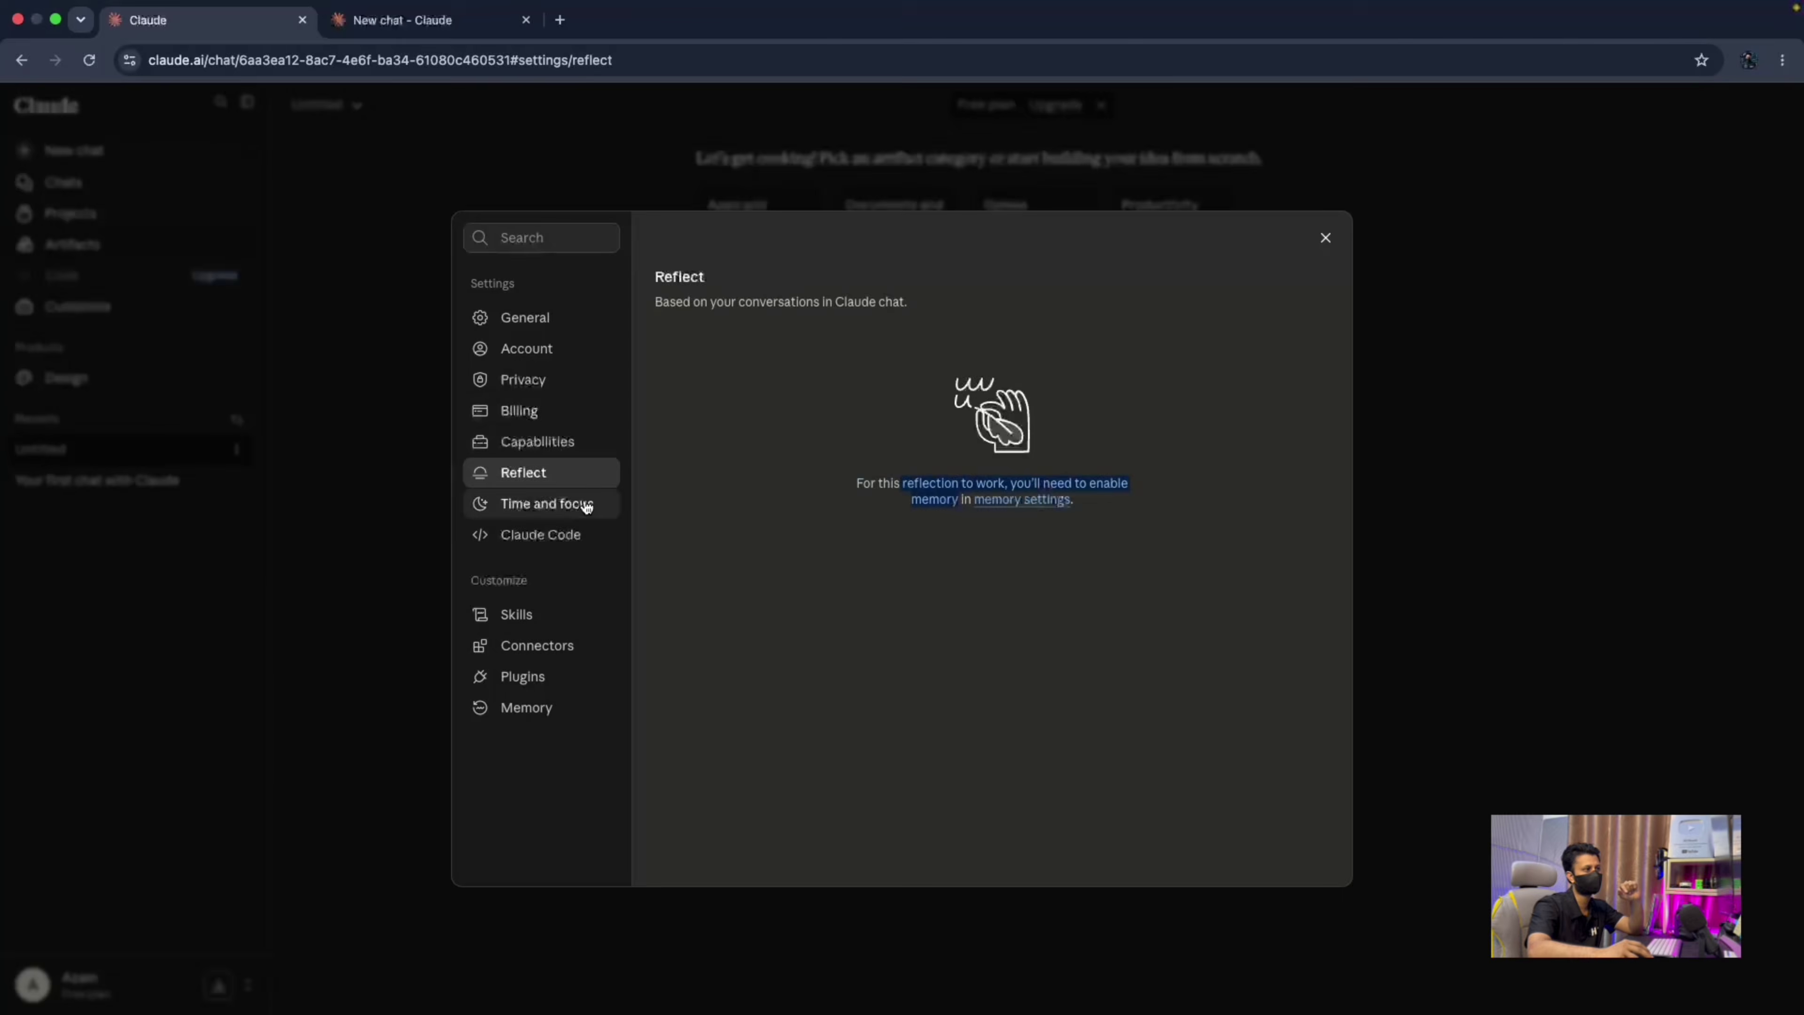
In Time and focus, view the break reminder hour and minute choices without picking any.
click(568, 504)
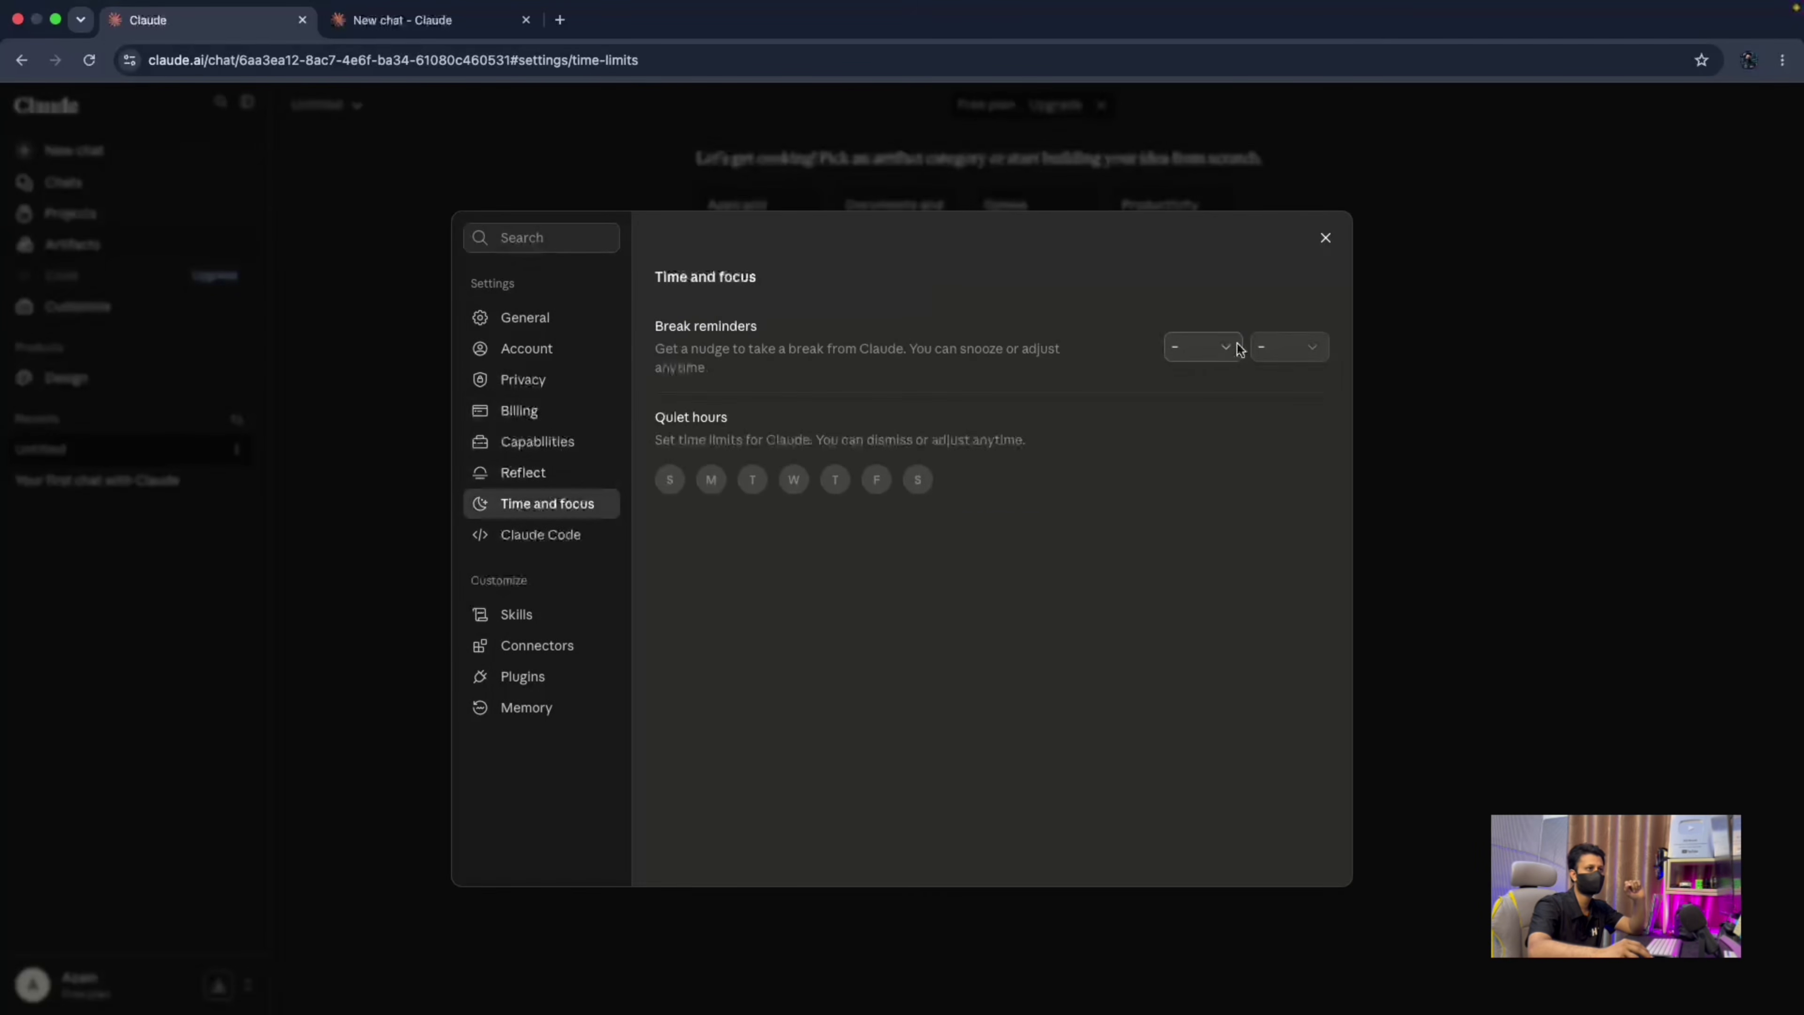
click(1223, 349)
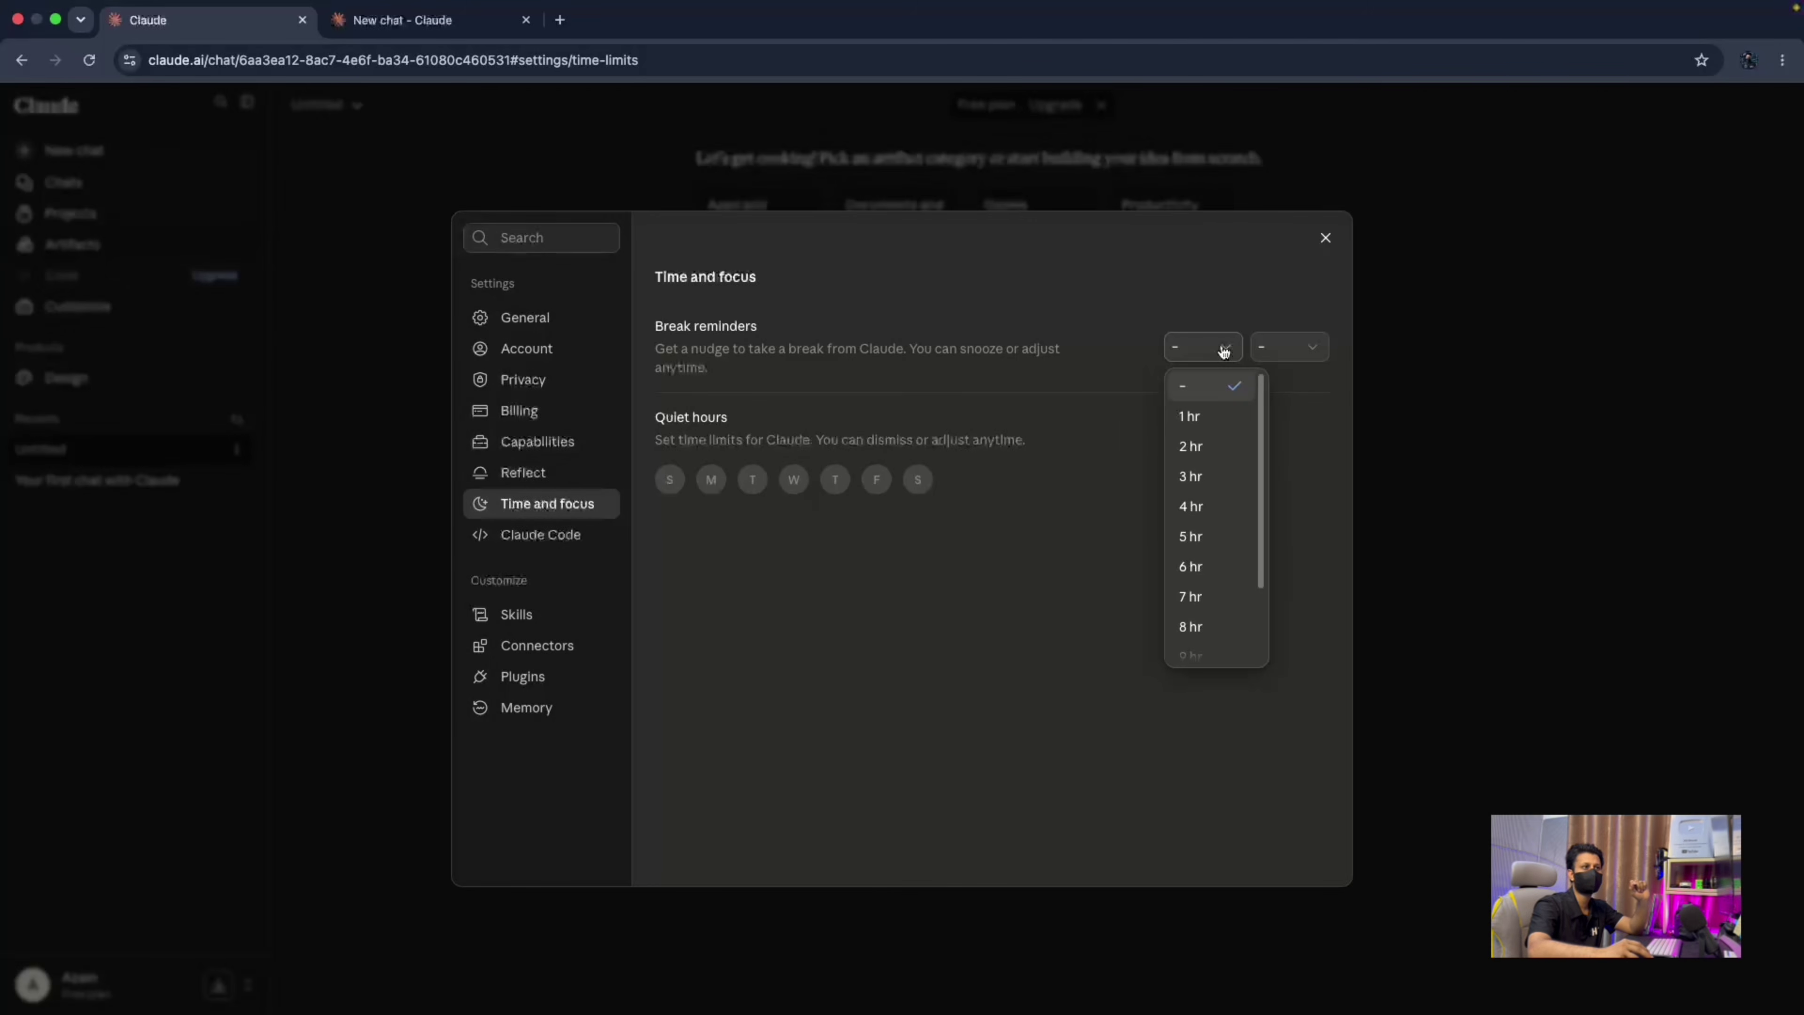
click(1222, 349)
click(1315, 346)
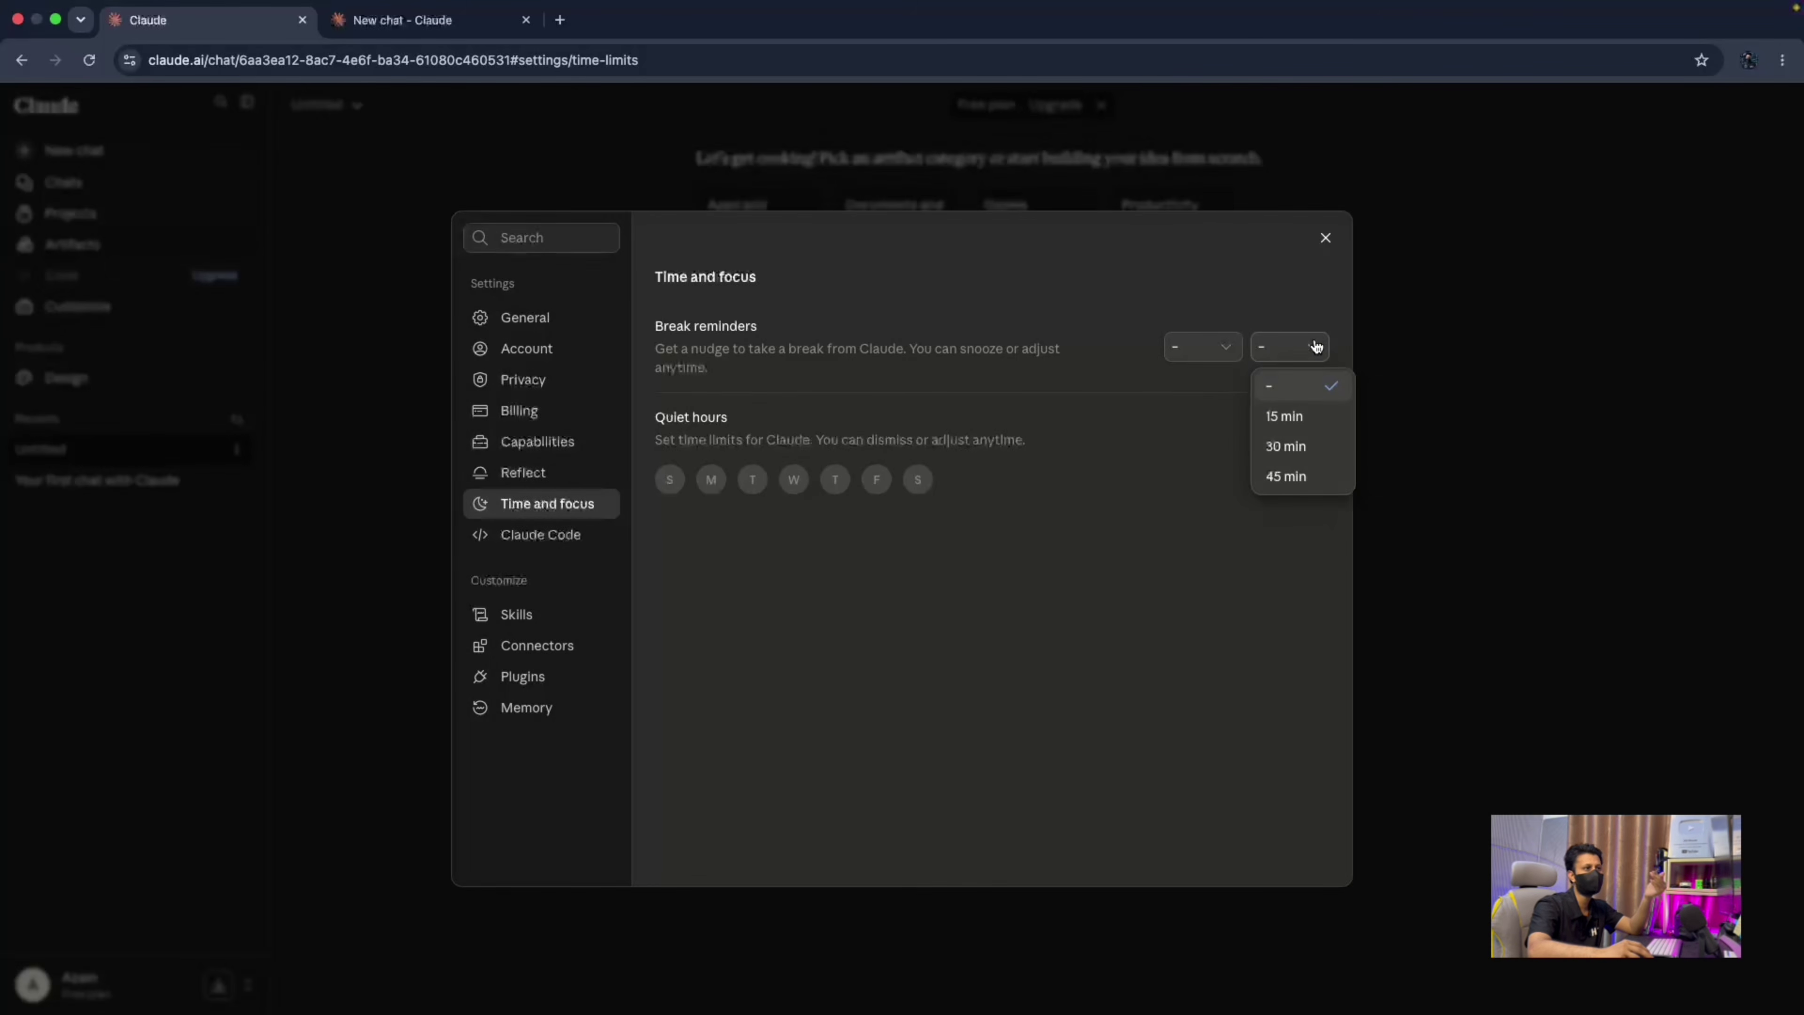
click(1115, 348)
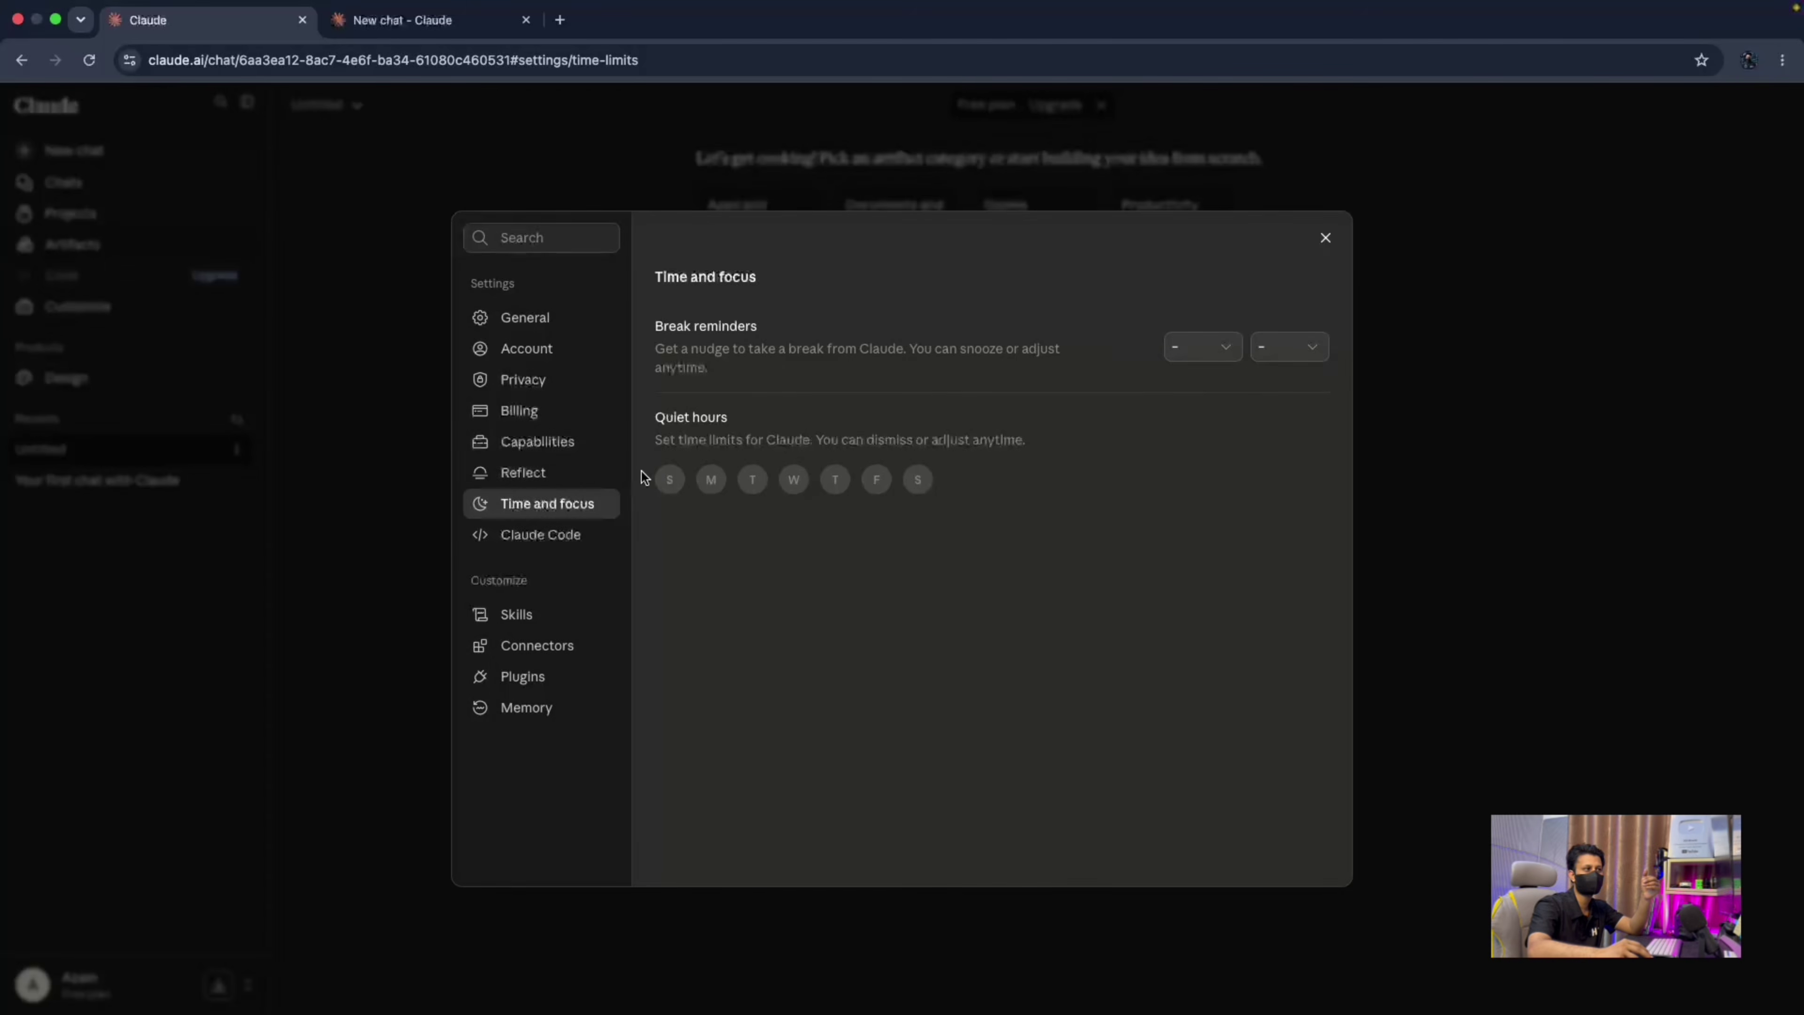
Toggle Sunday and Tuesday quiet hours on and back off, then view Claude Code settings.
click(671, 481)
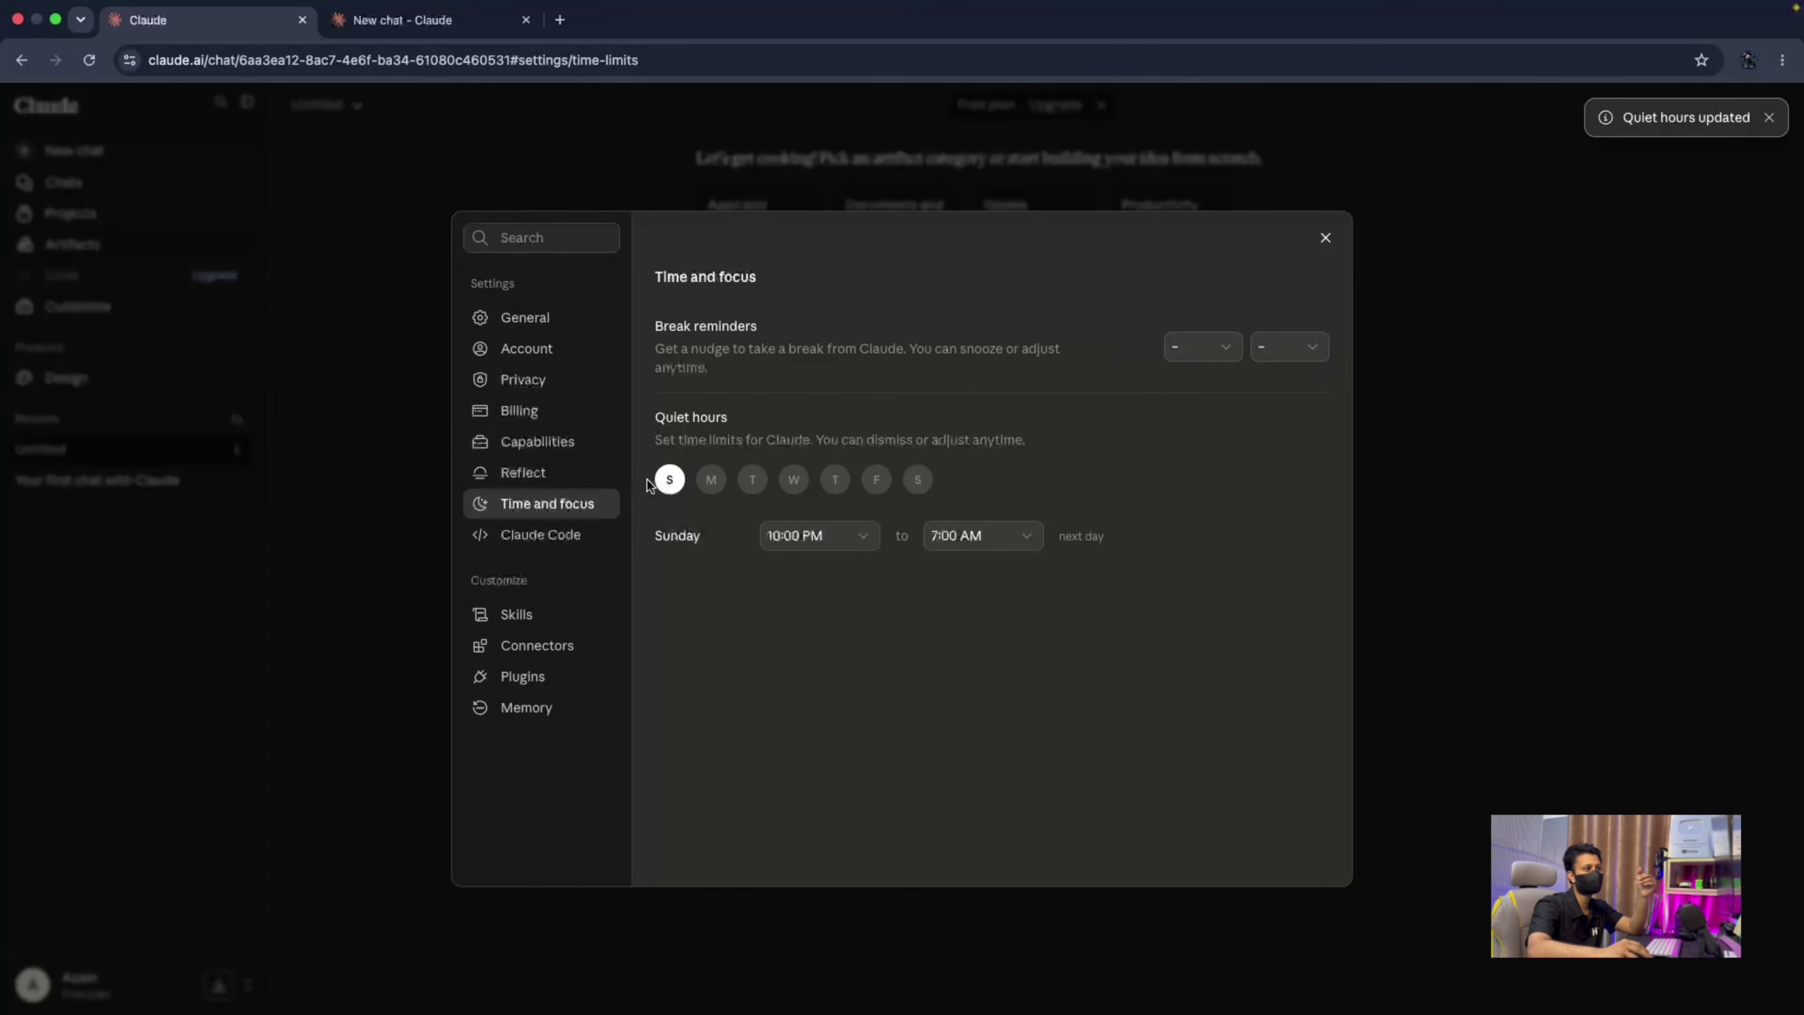
click(672, 481)
click(753, 479)
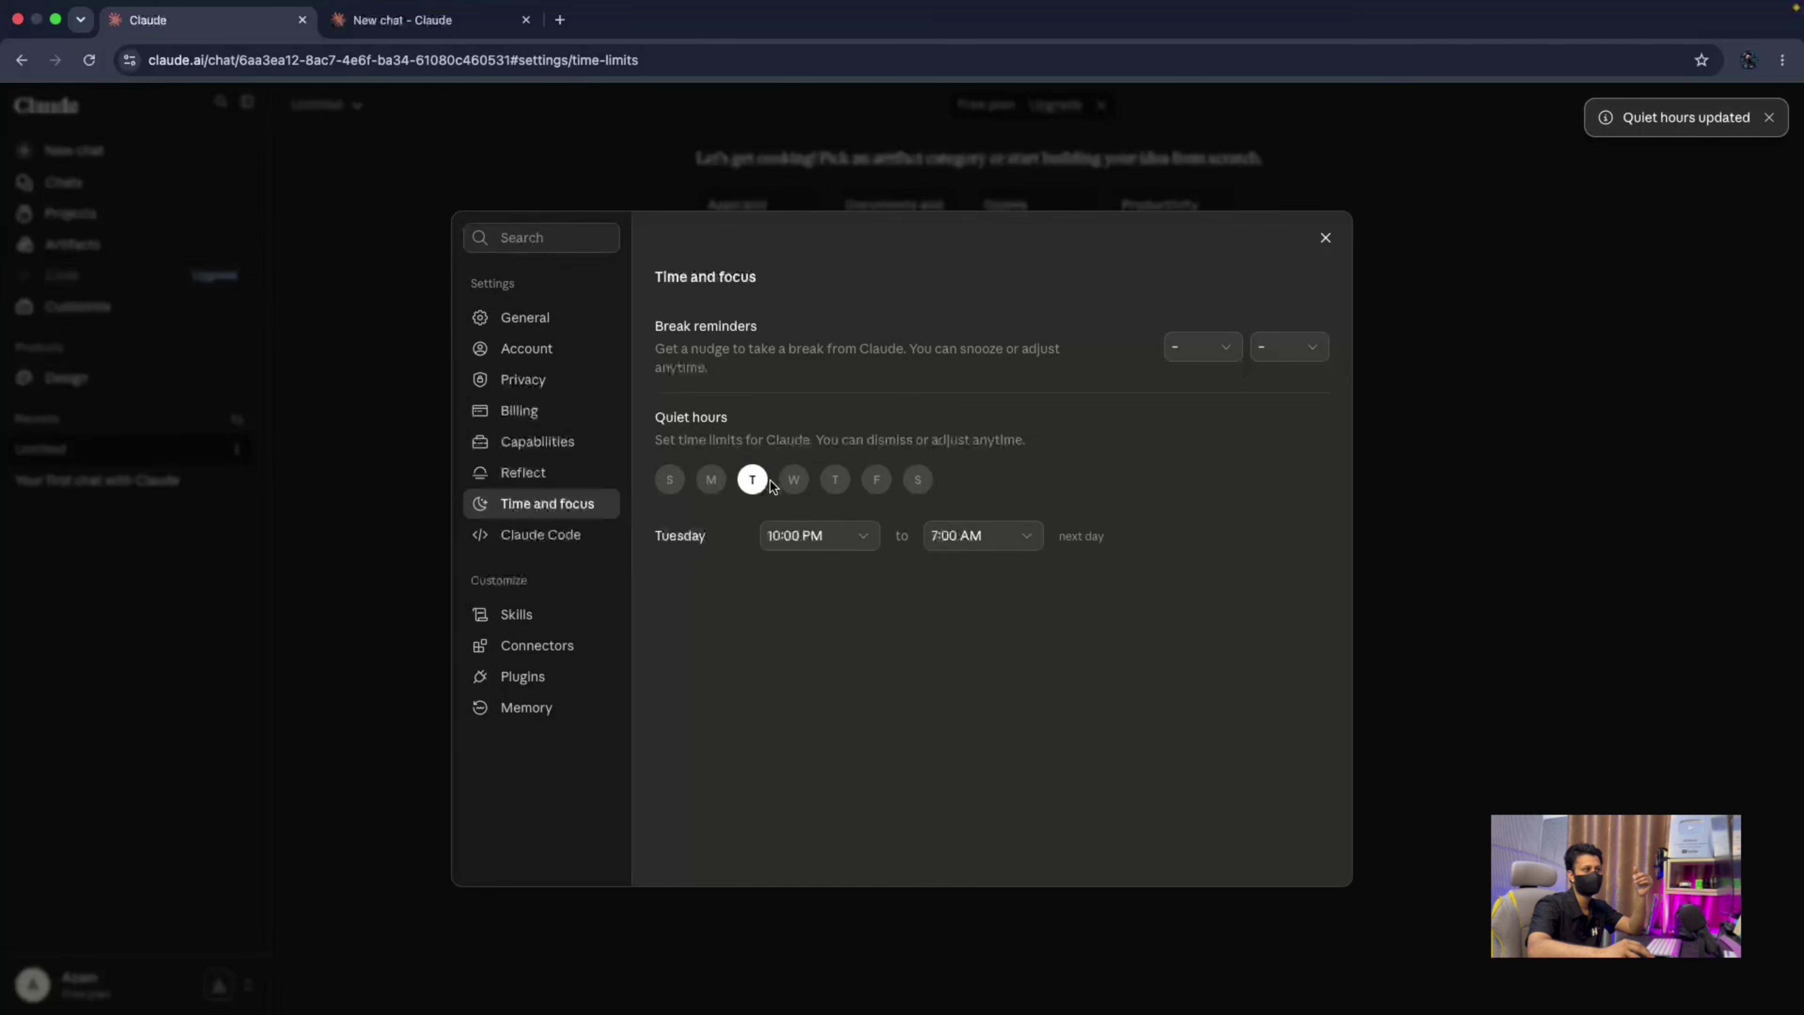
click(753, 479)
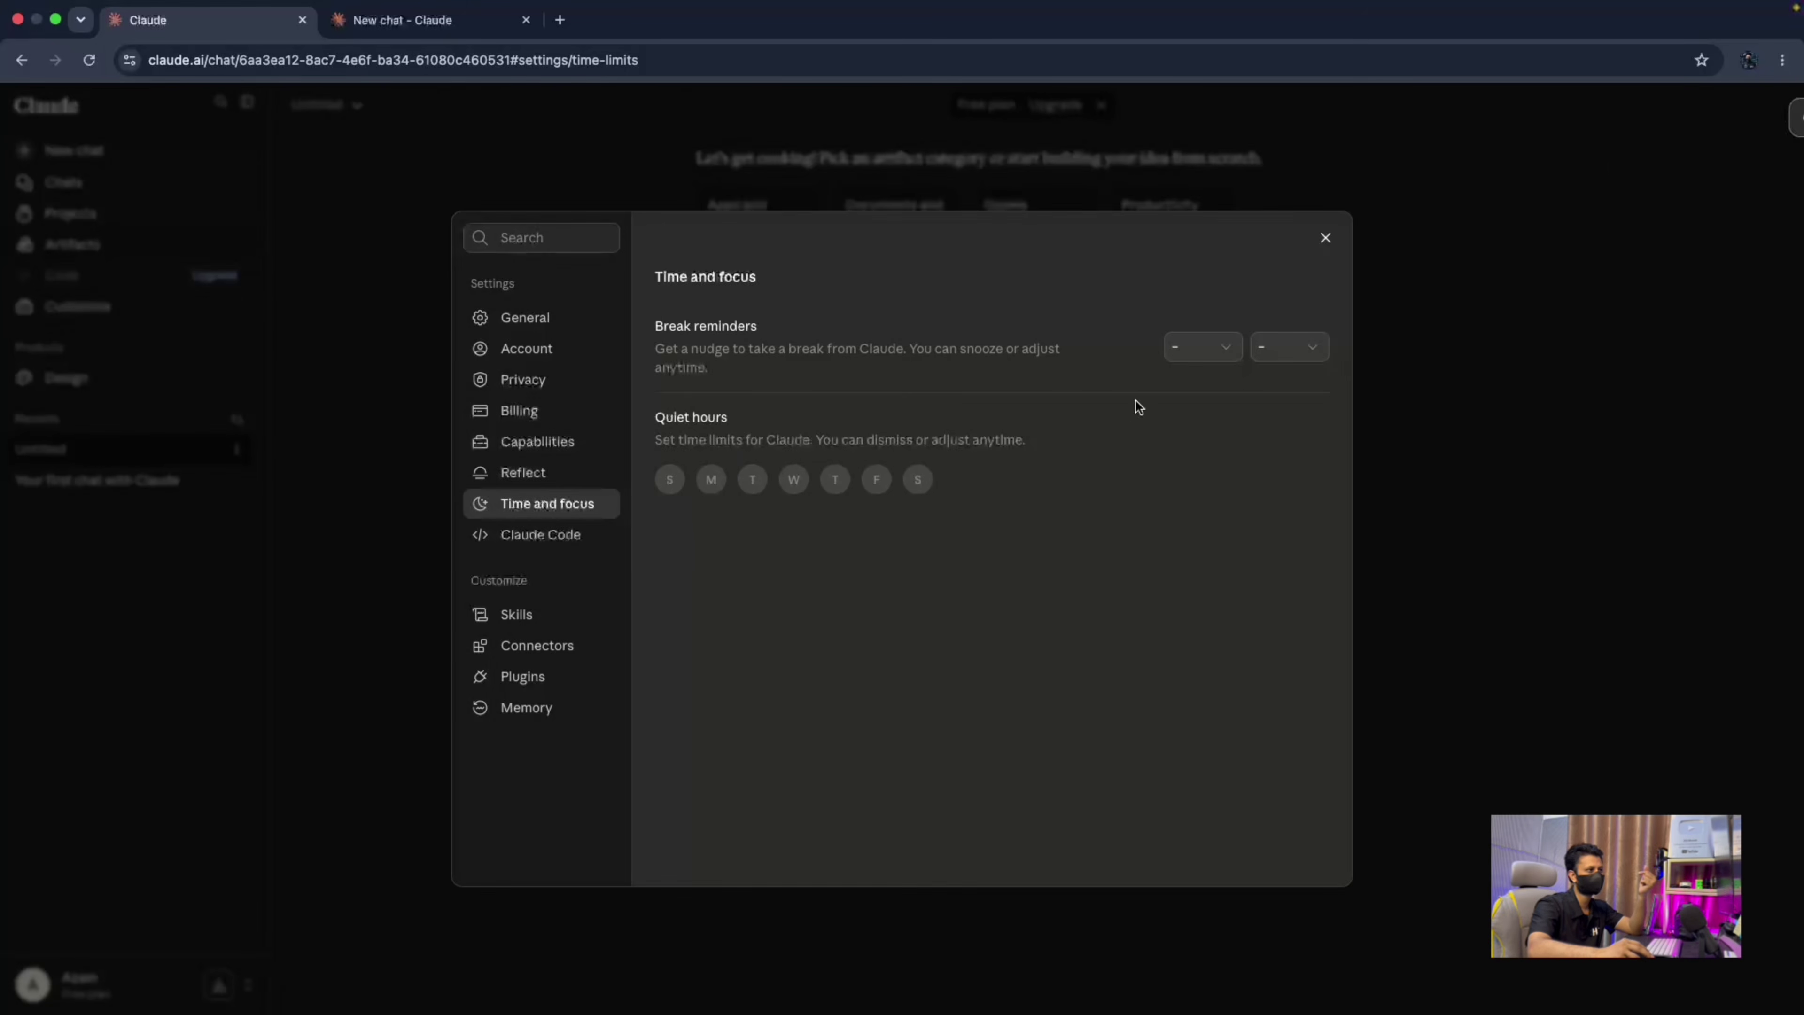
click(546, 542)
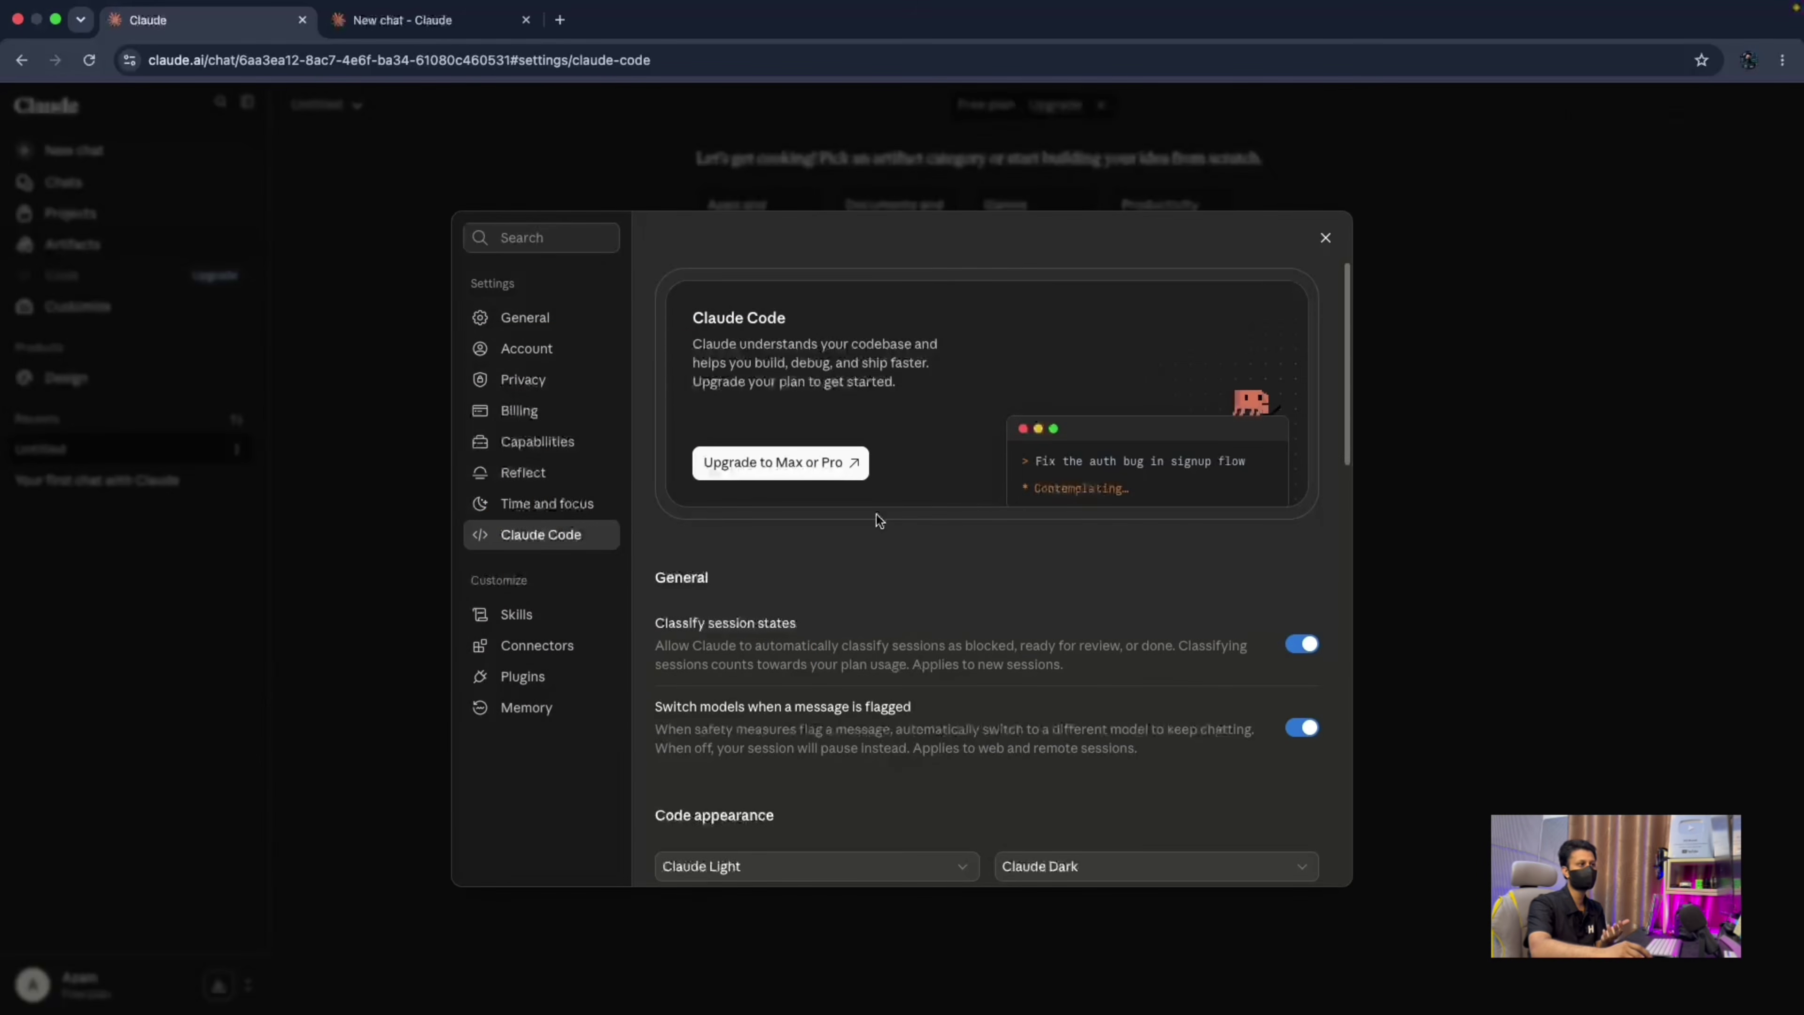
Scroll to the bottom of Claude Code settings, then view the Skills page under Customize.
scroll(903, 507, down, 5)
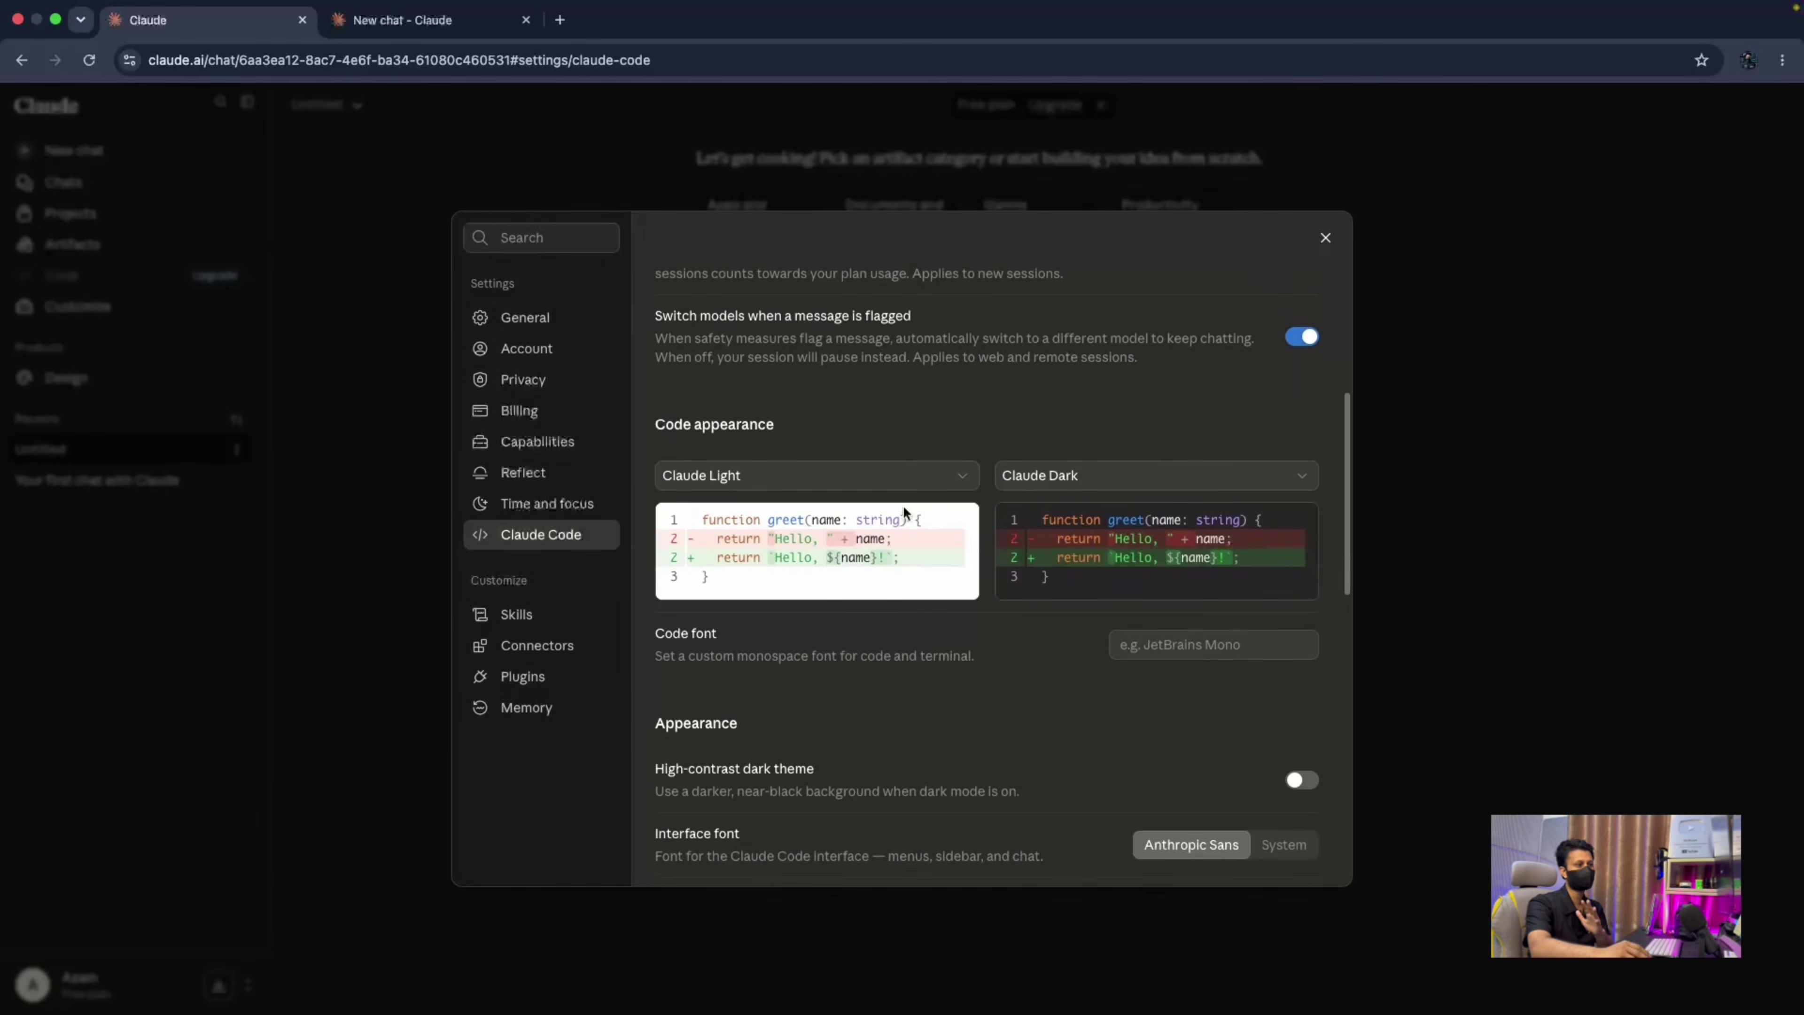
scroll(904, 508, down, 5)
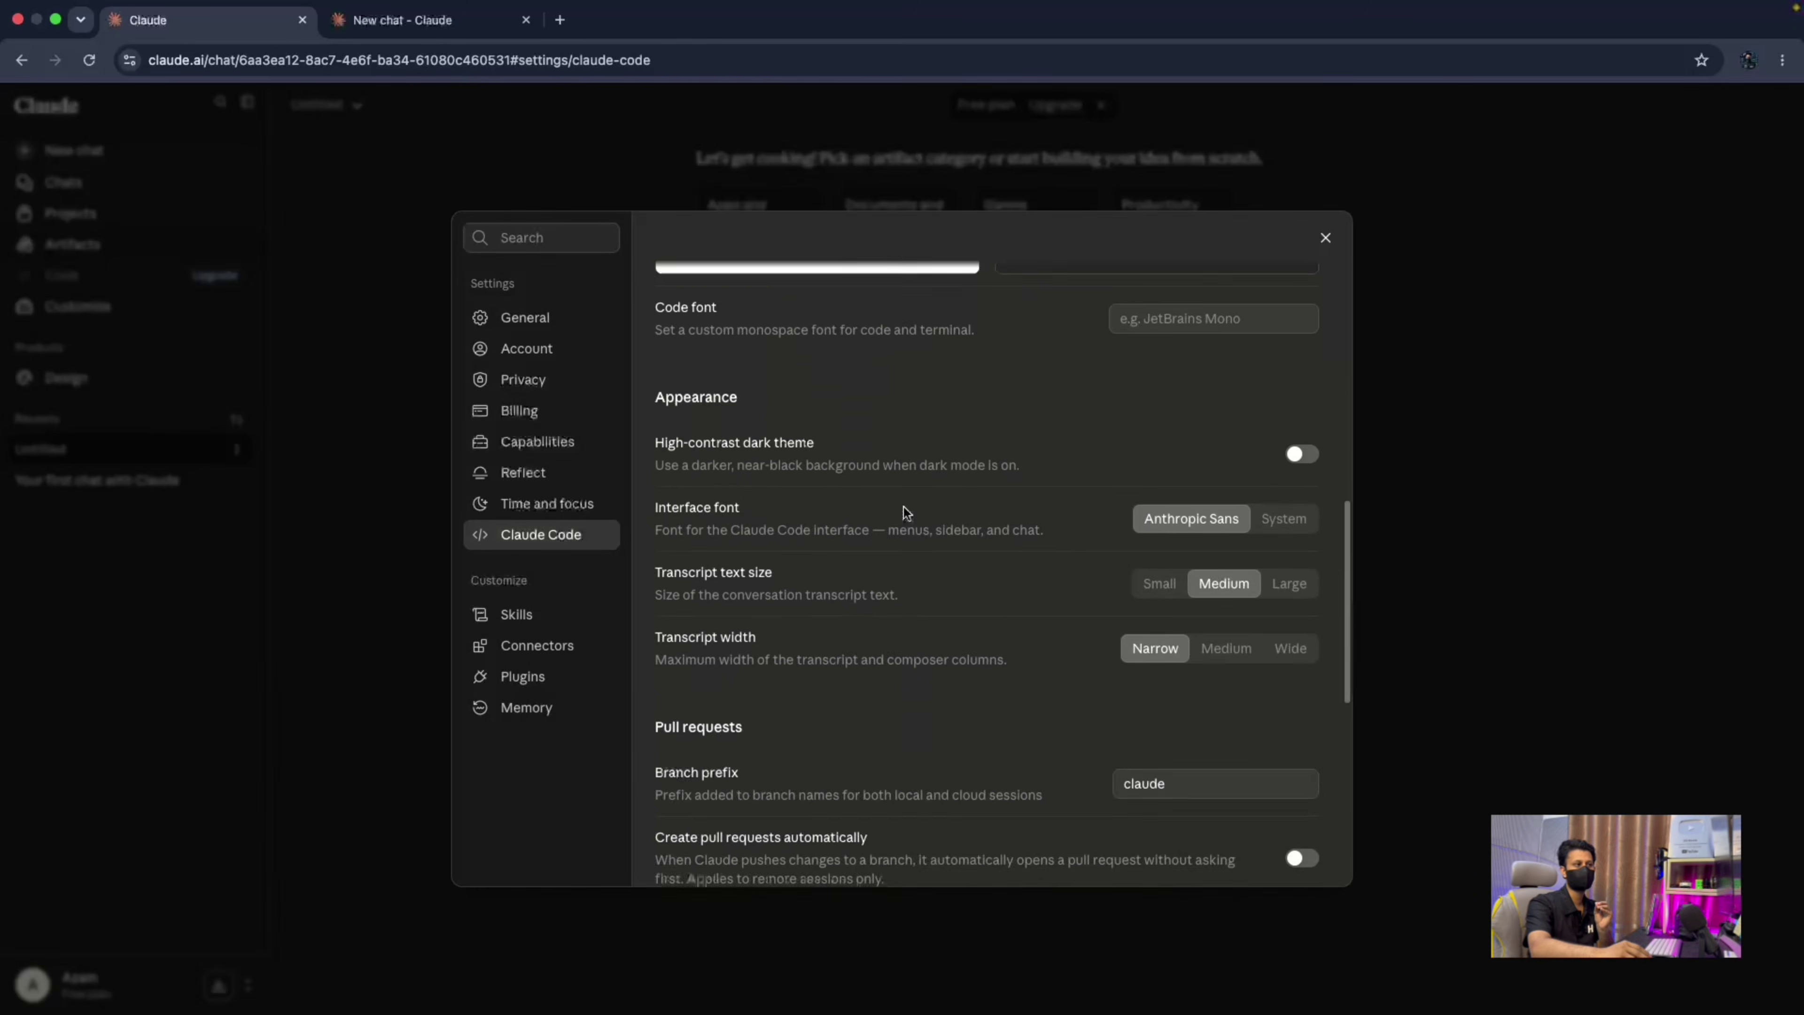
scroll(904, 507, down, 8)
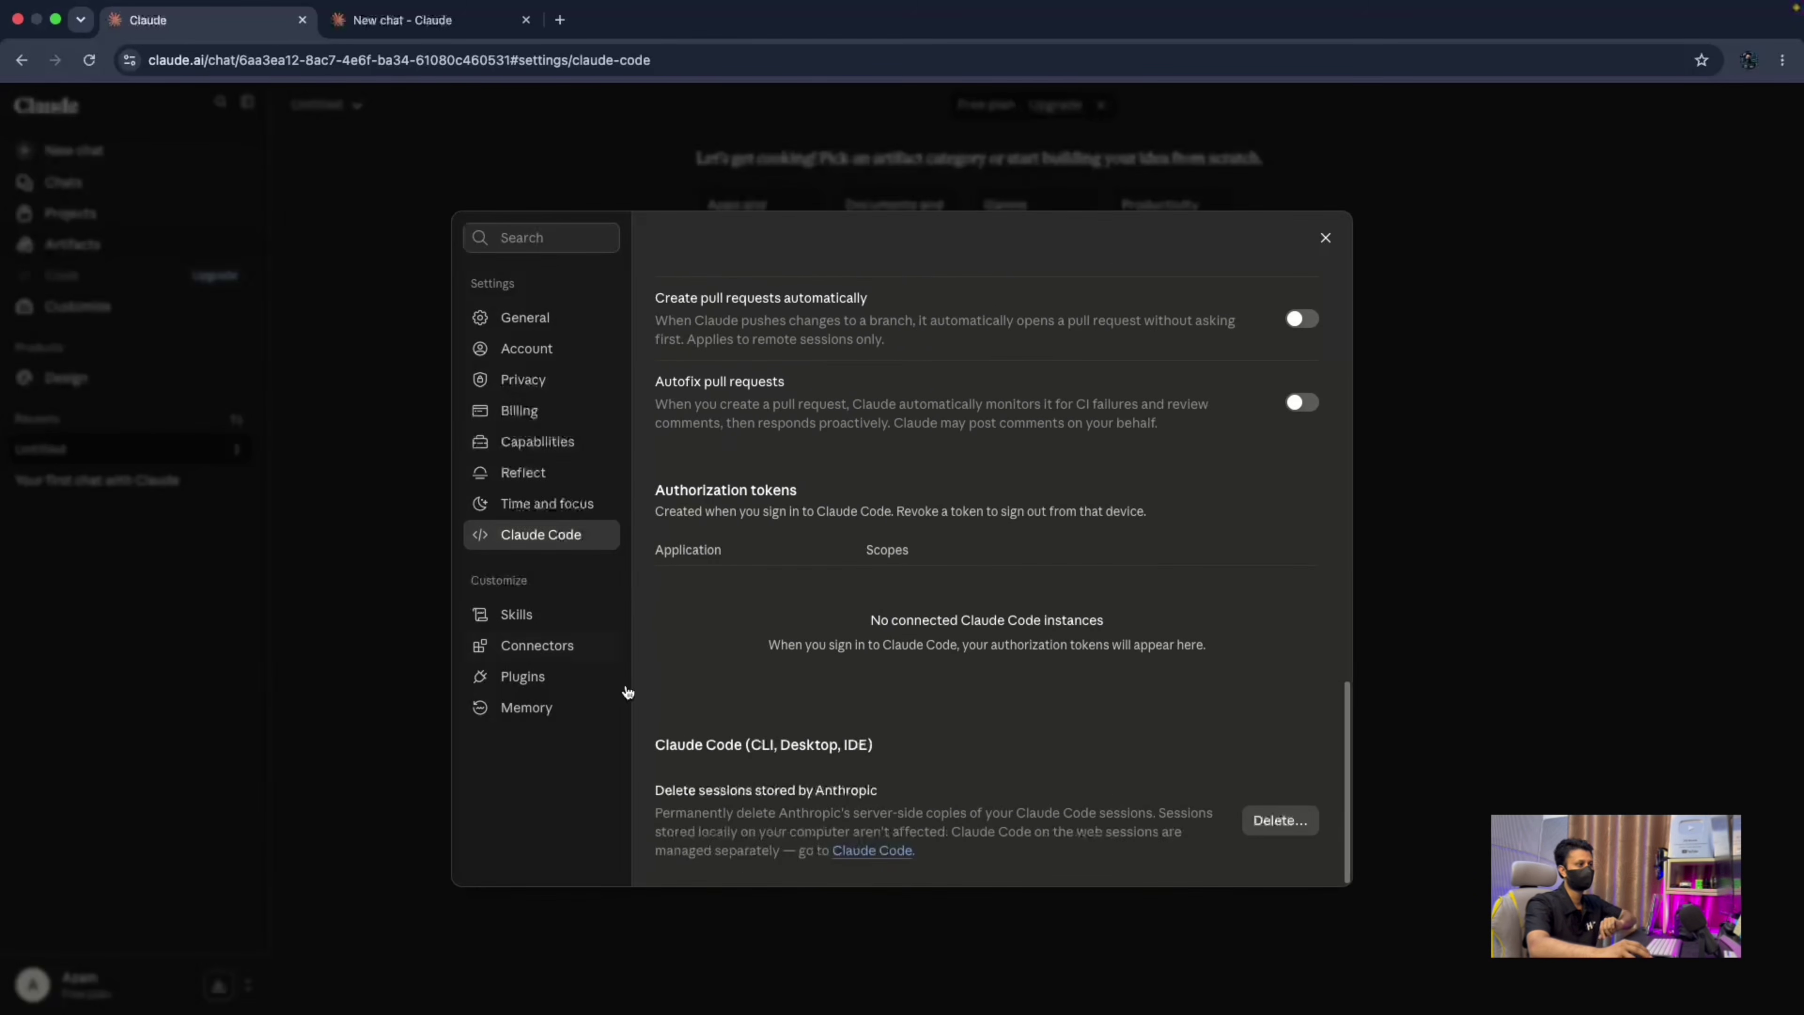
click(516, 614)
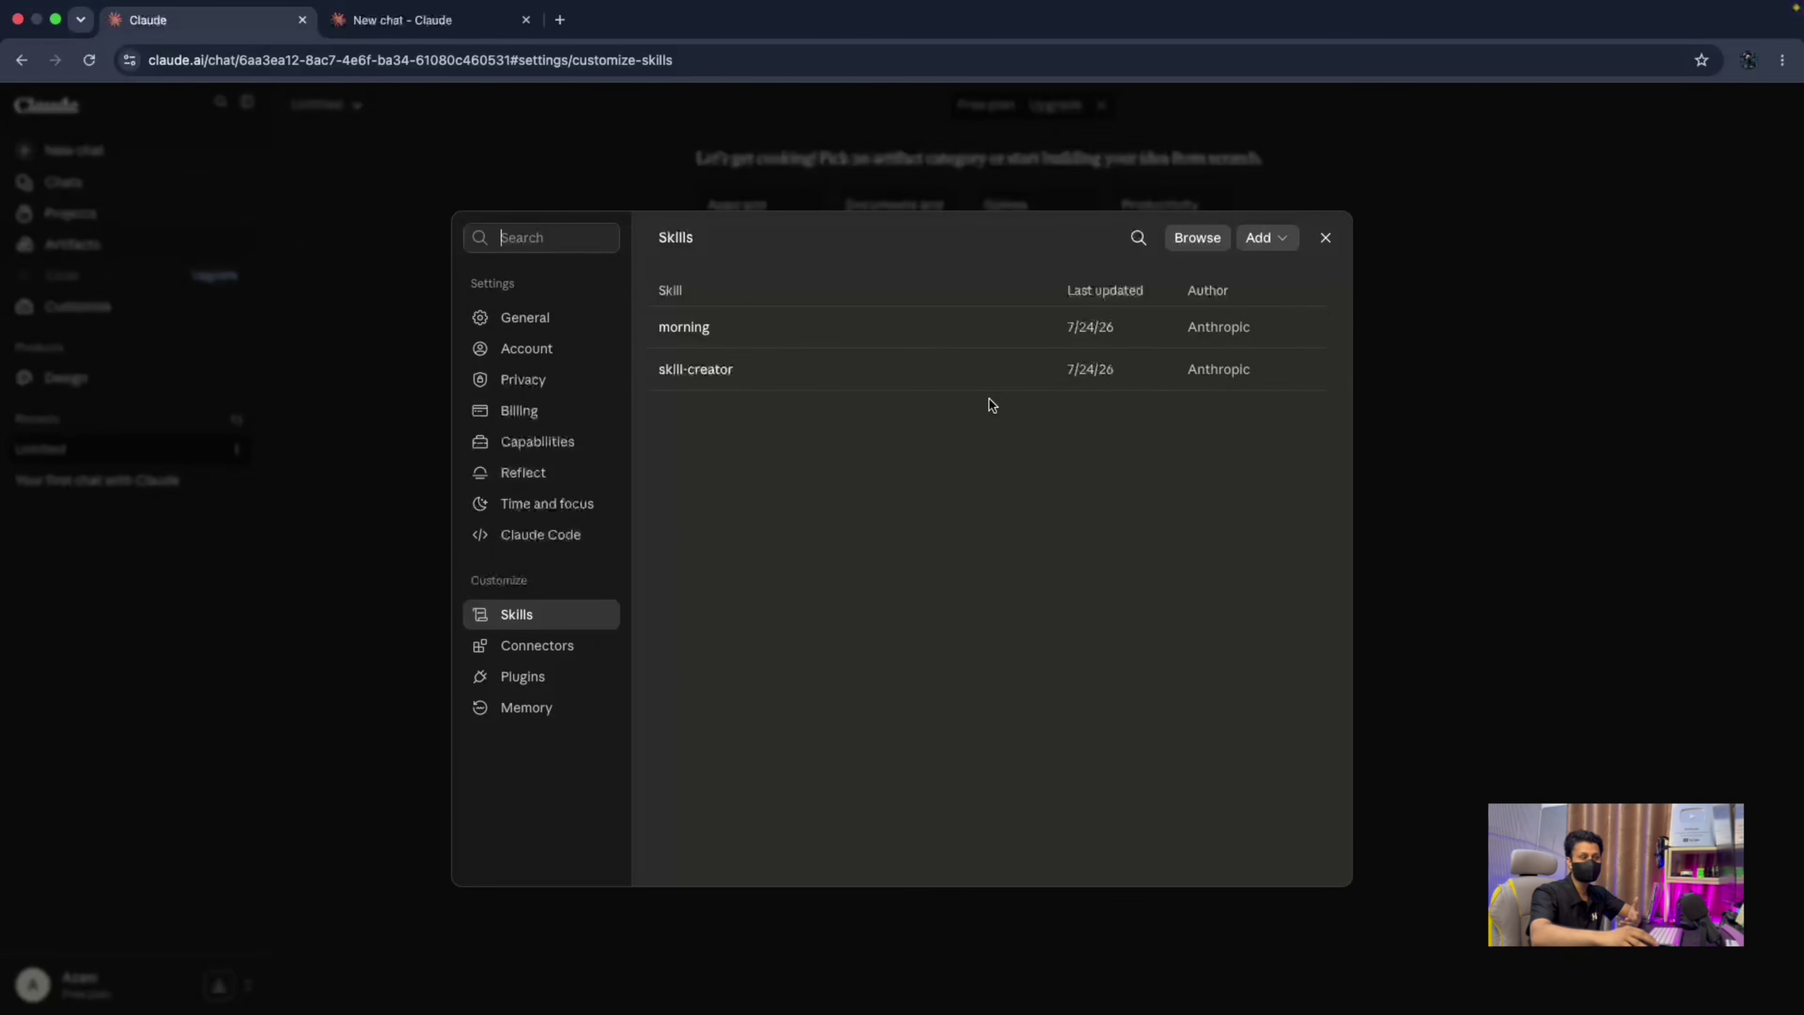
Use the Add menu's Browse option to open the skills Directory.
click(1271, 249)
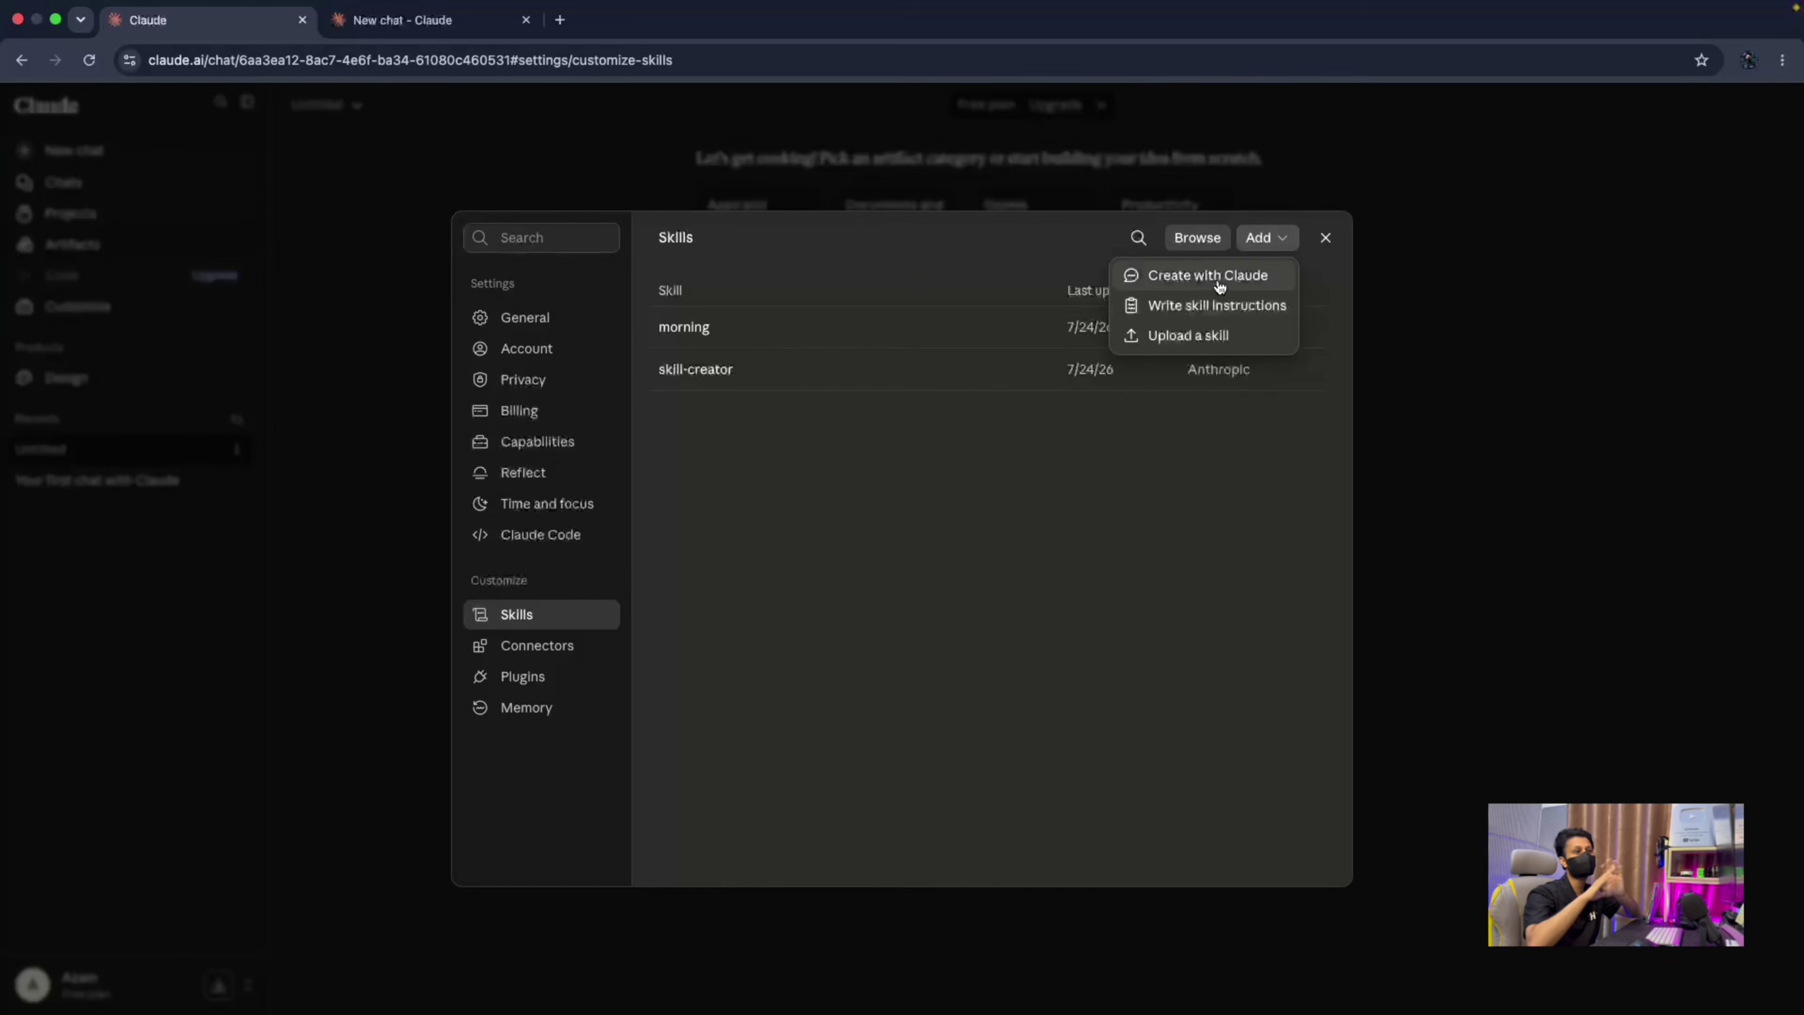
click(1201, 237)
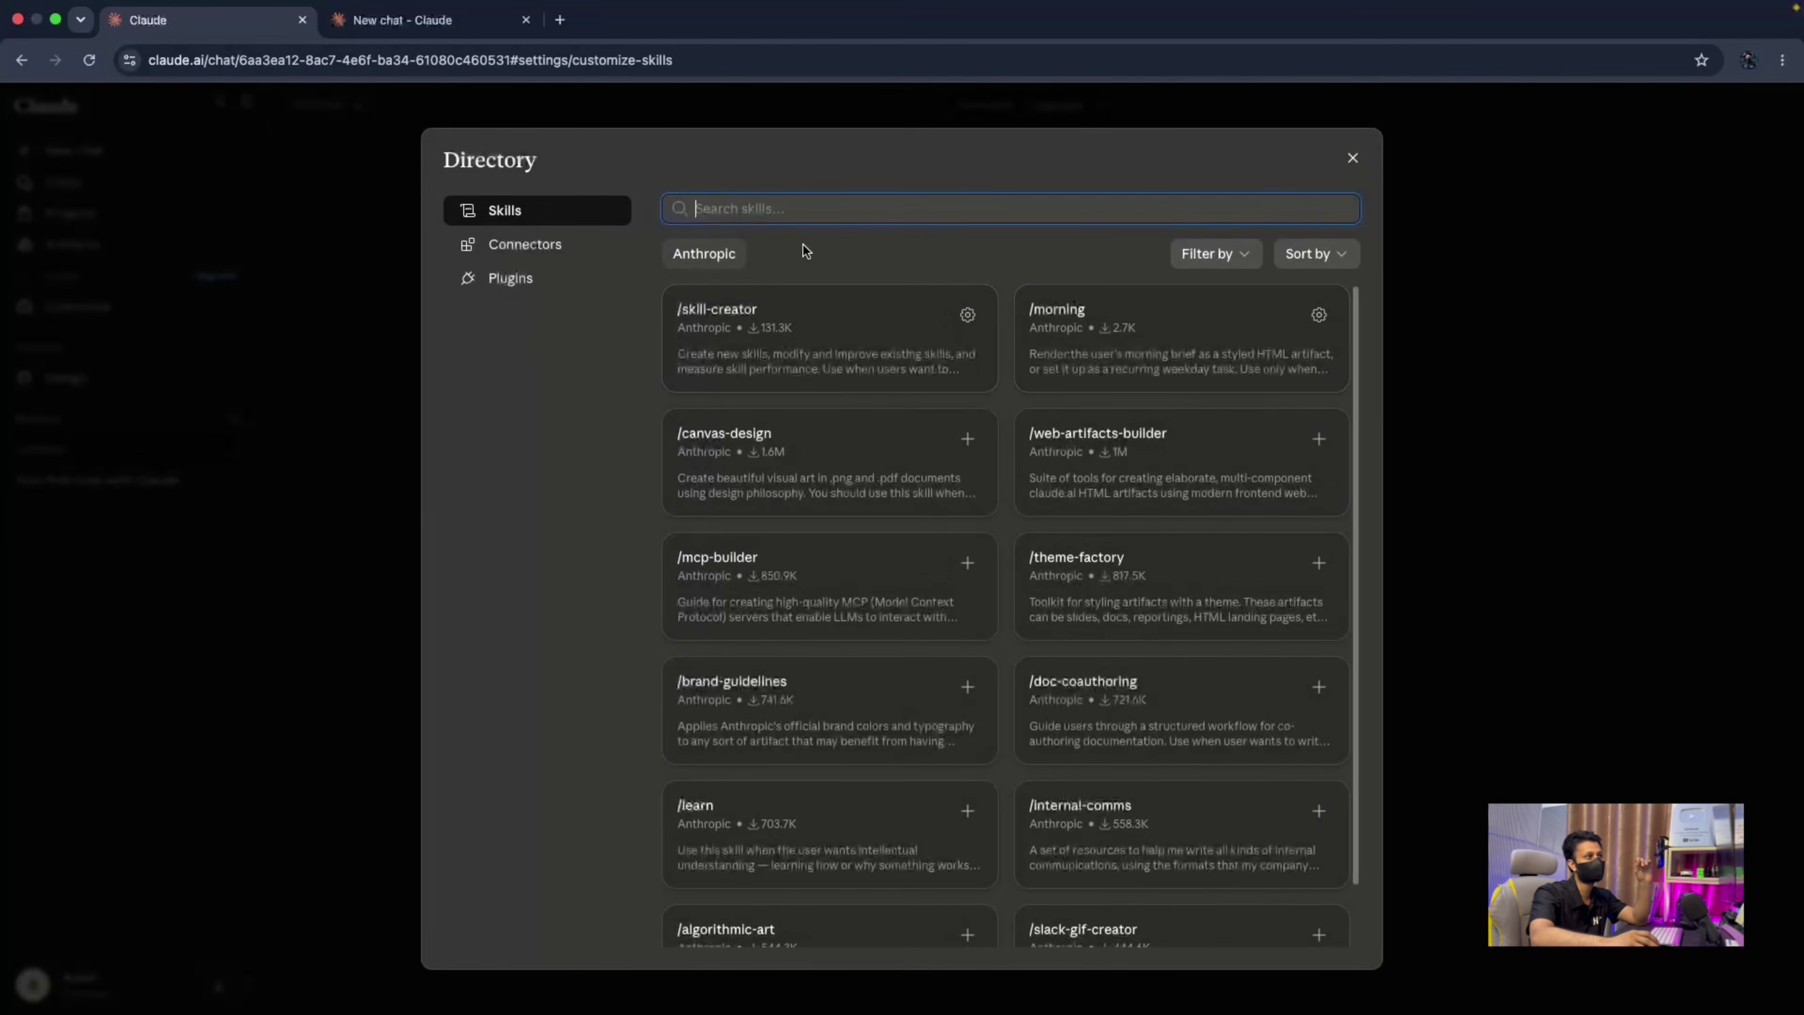
scroll(1066, 502, down, 2)
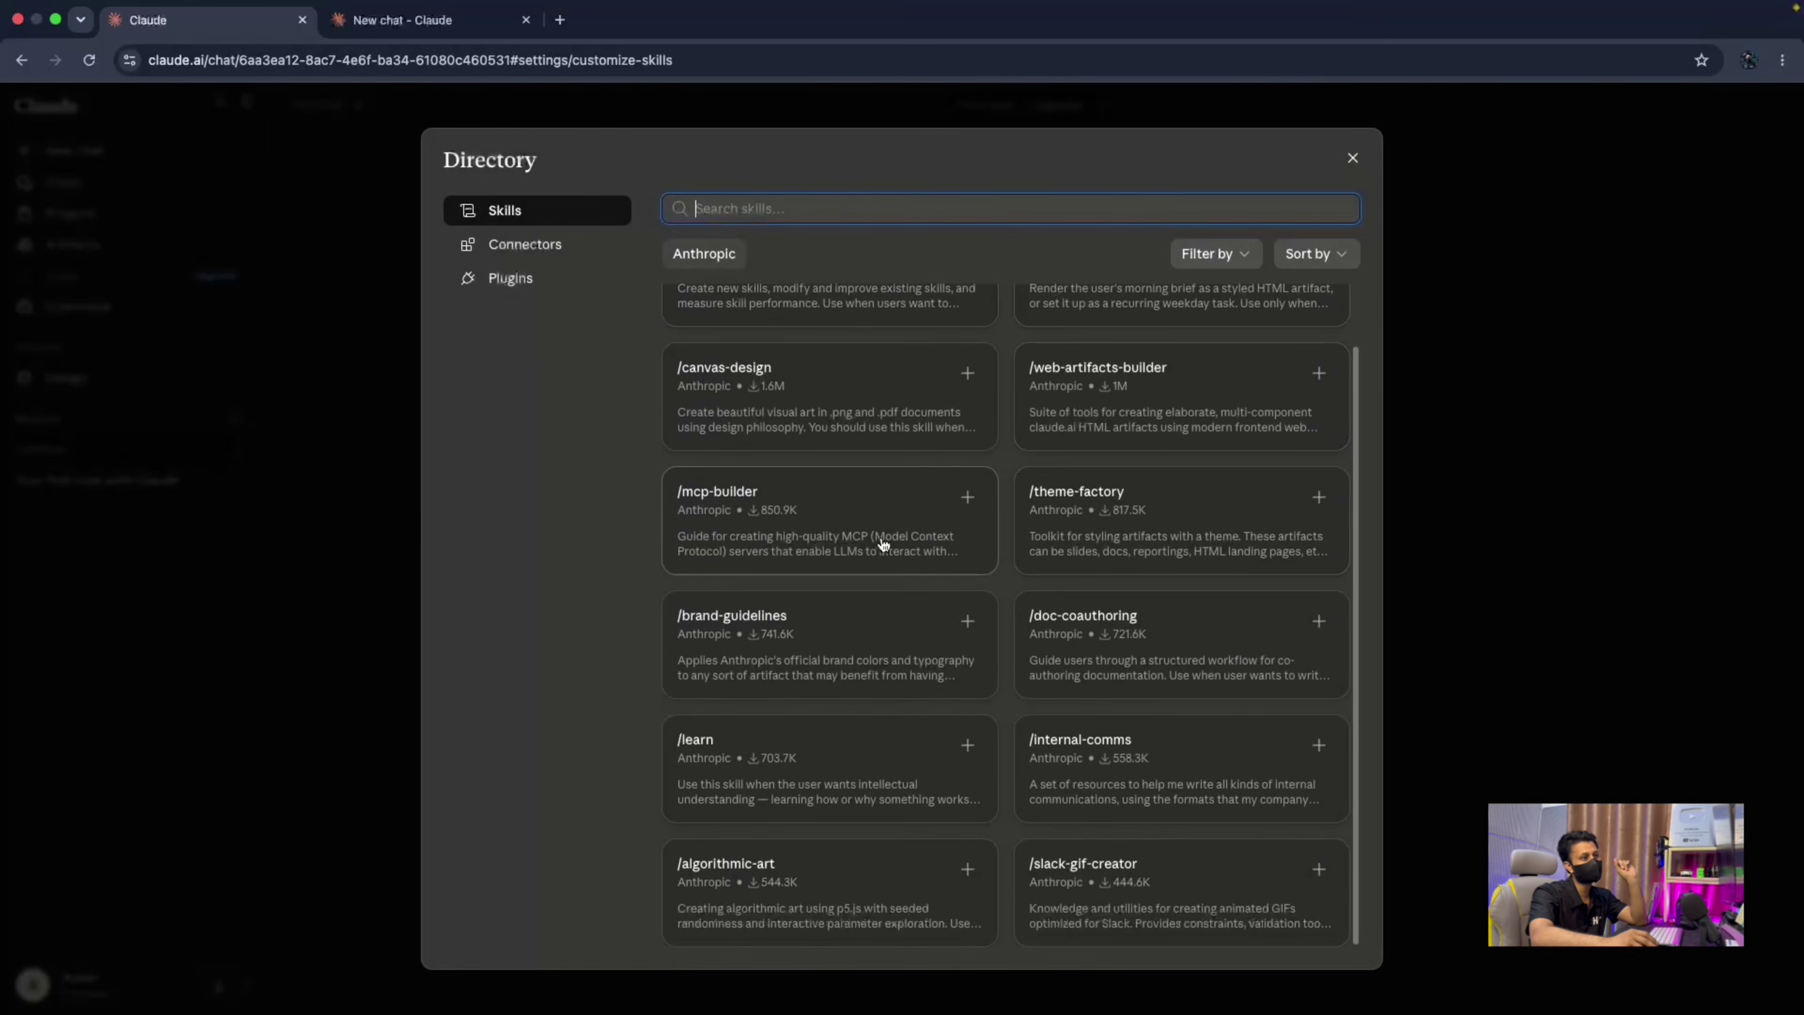
scroll(883, 544, up, 2)
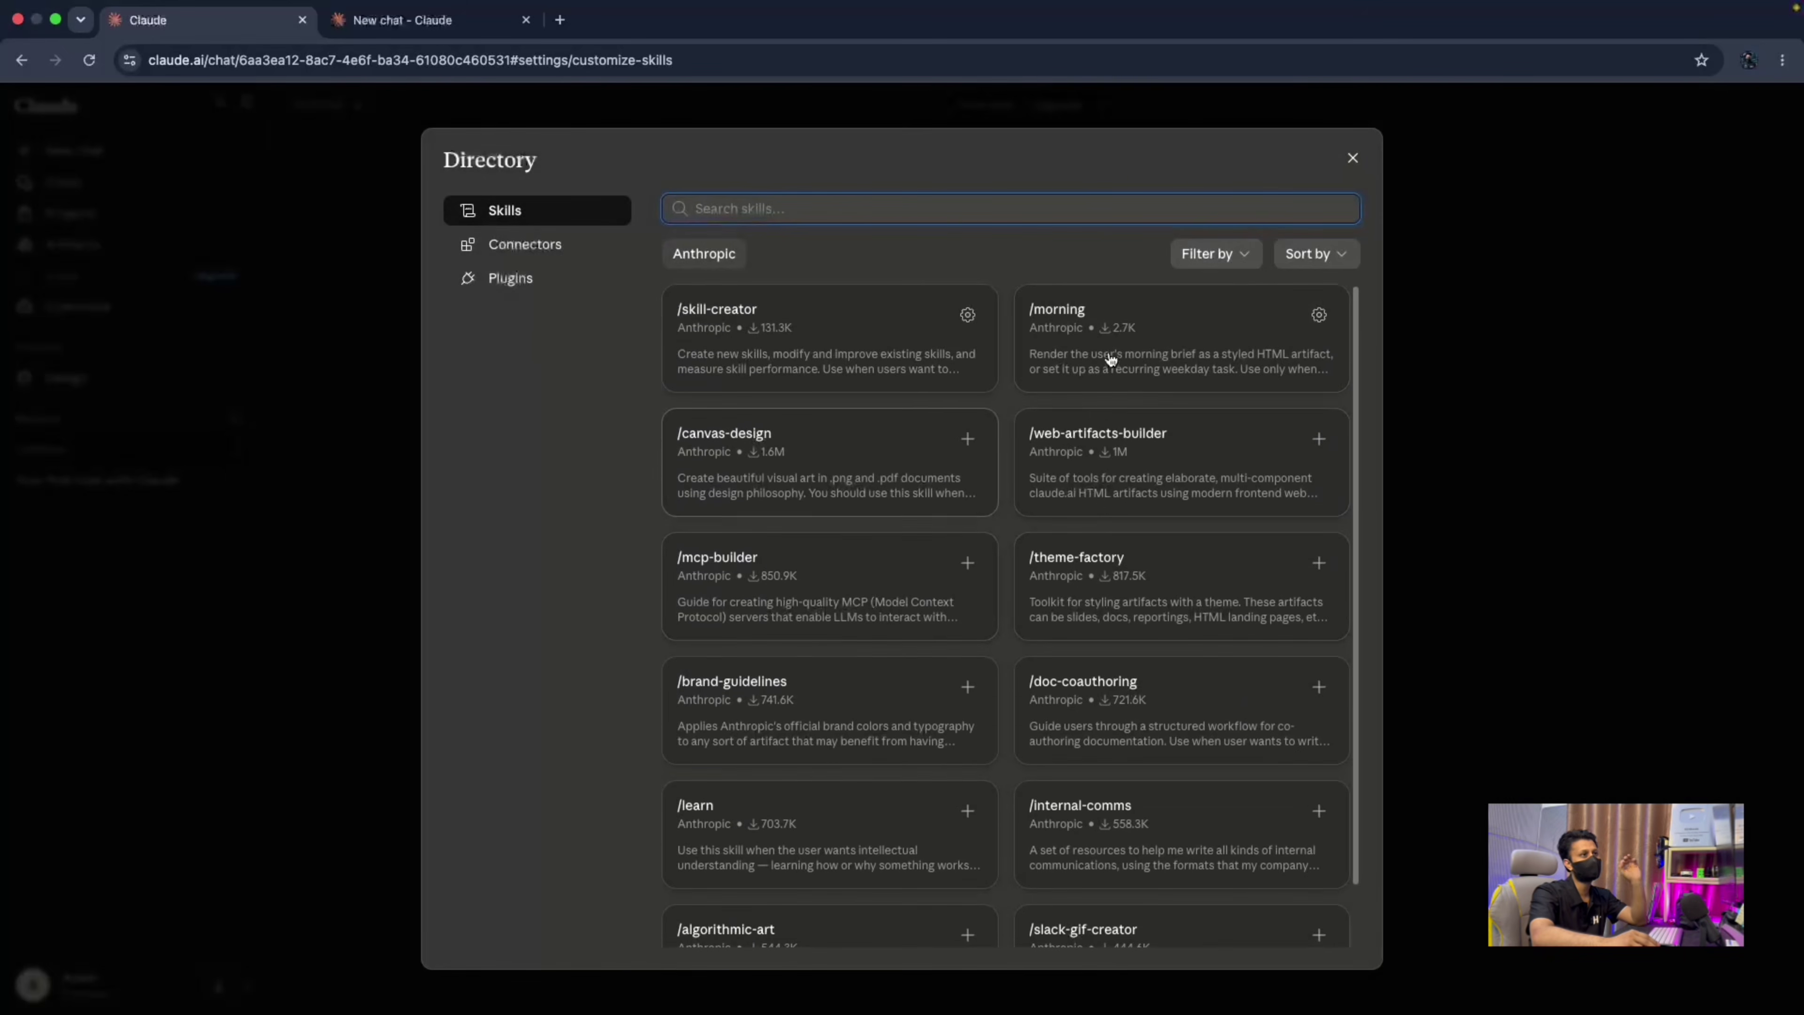
click(1245, 253)
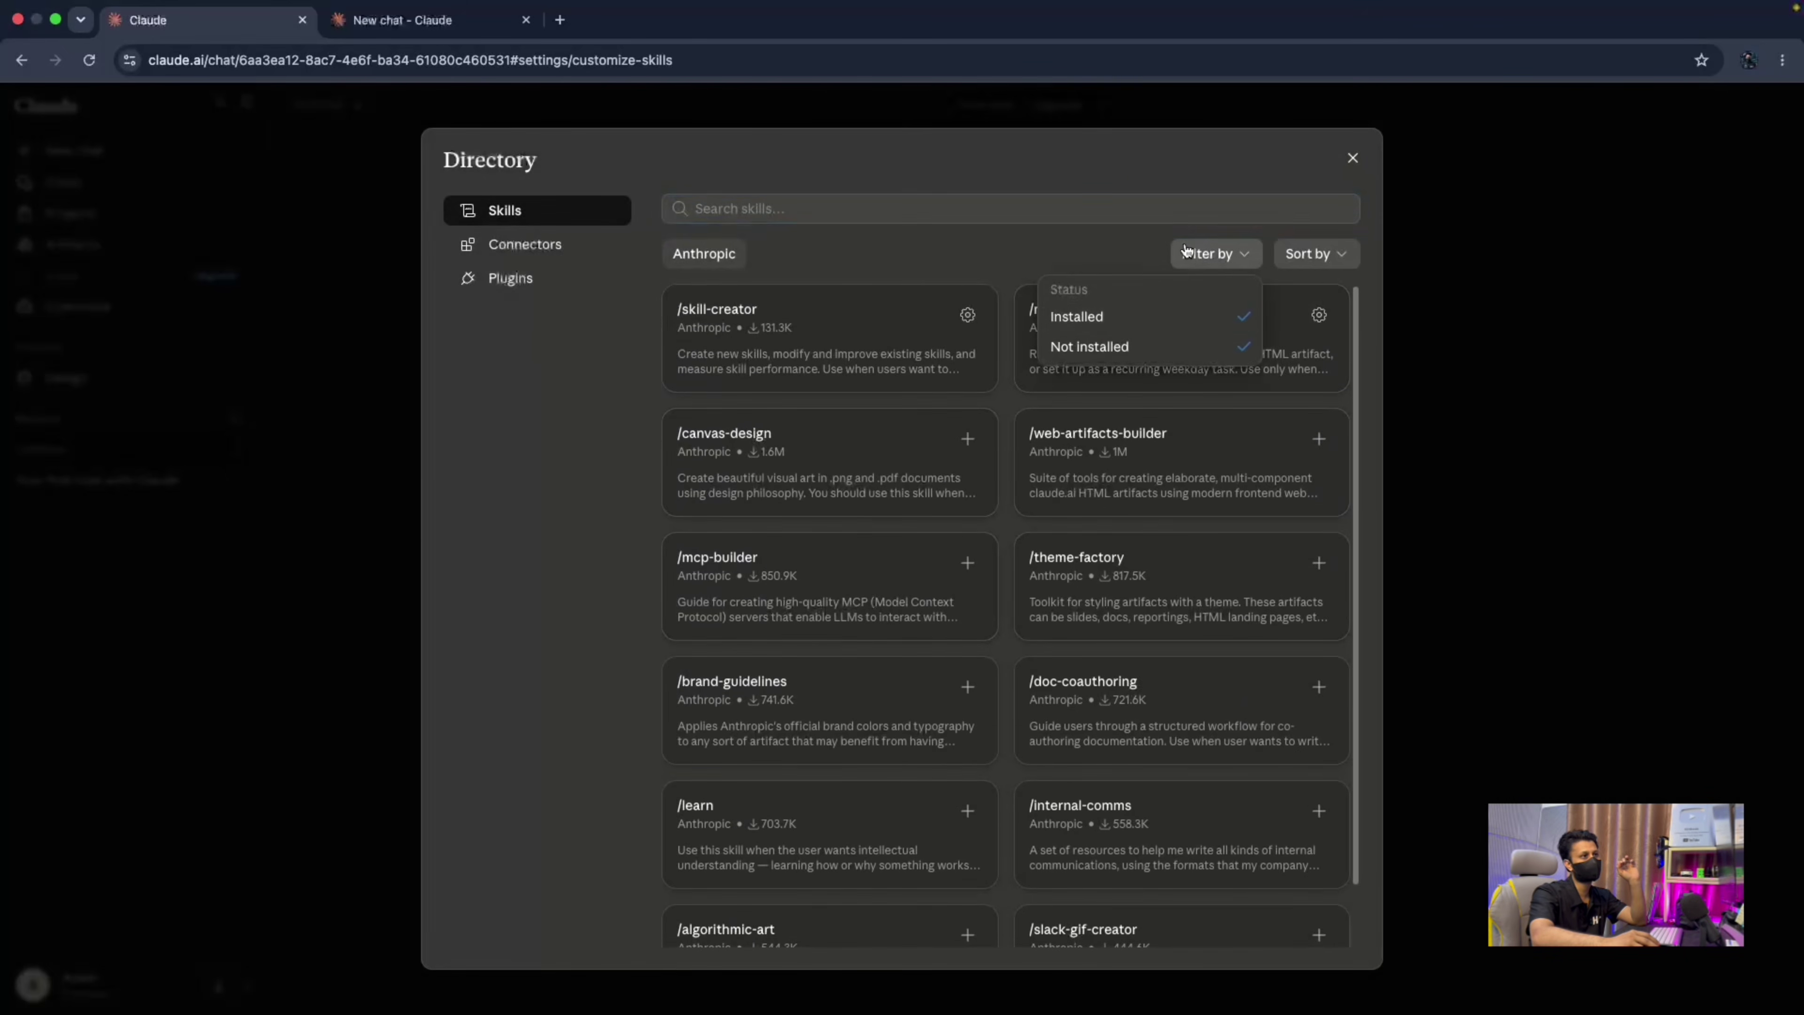
click(1344, 256)
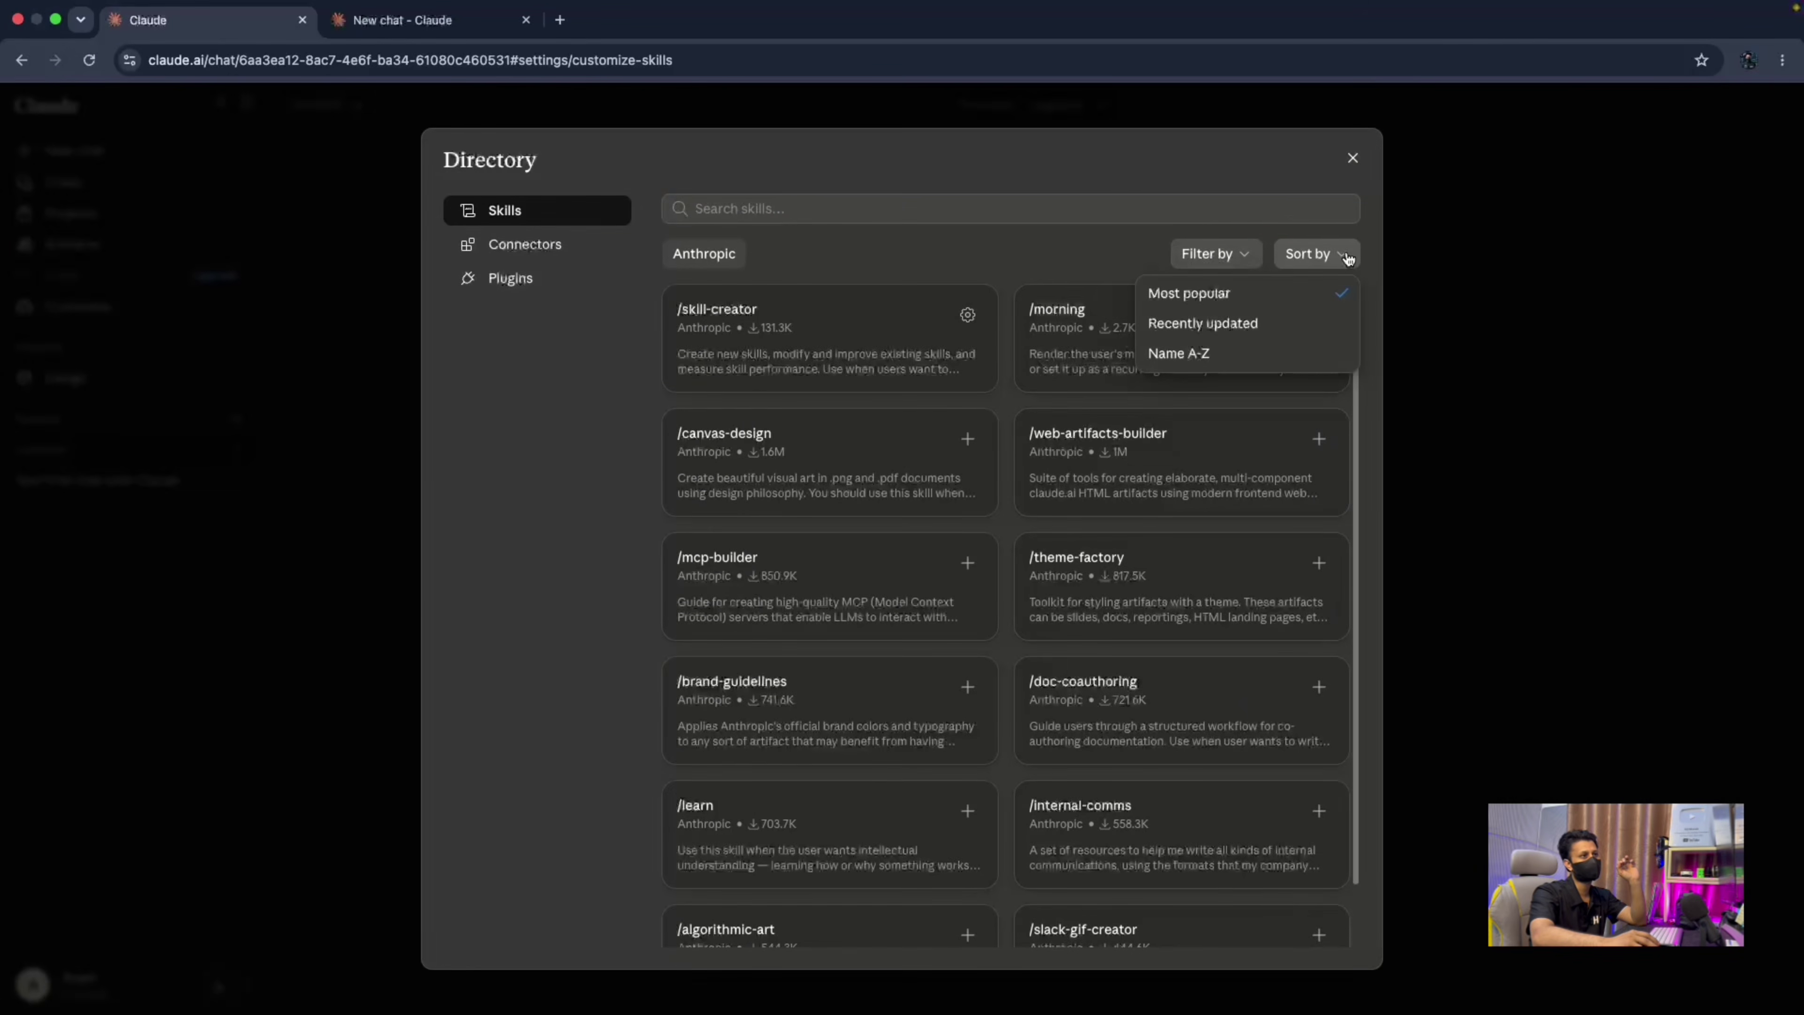
click(1051, 254)
click(796, 208)
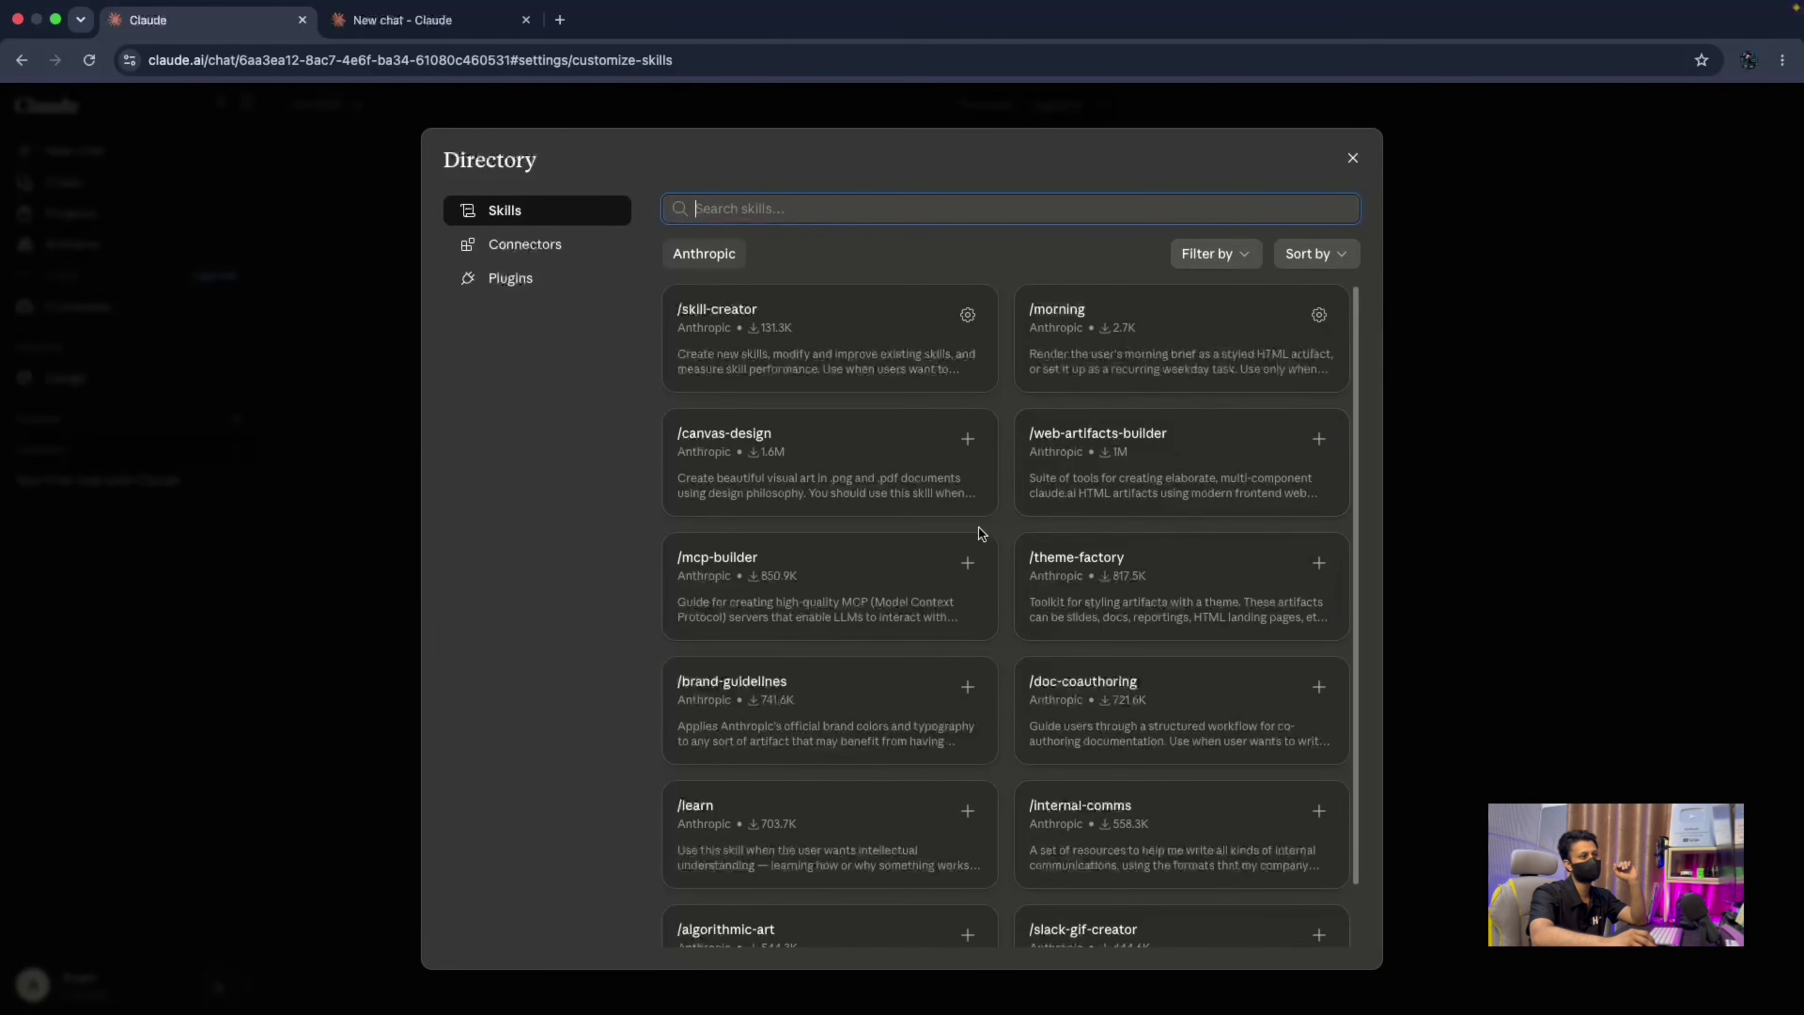
scroll(969, 568, down, 2)
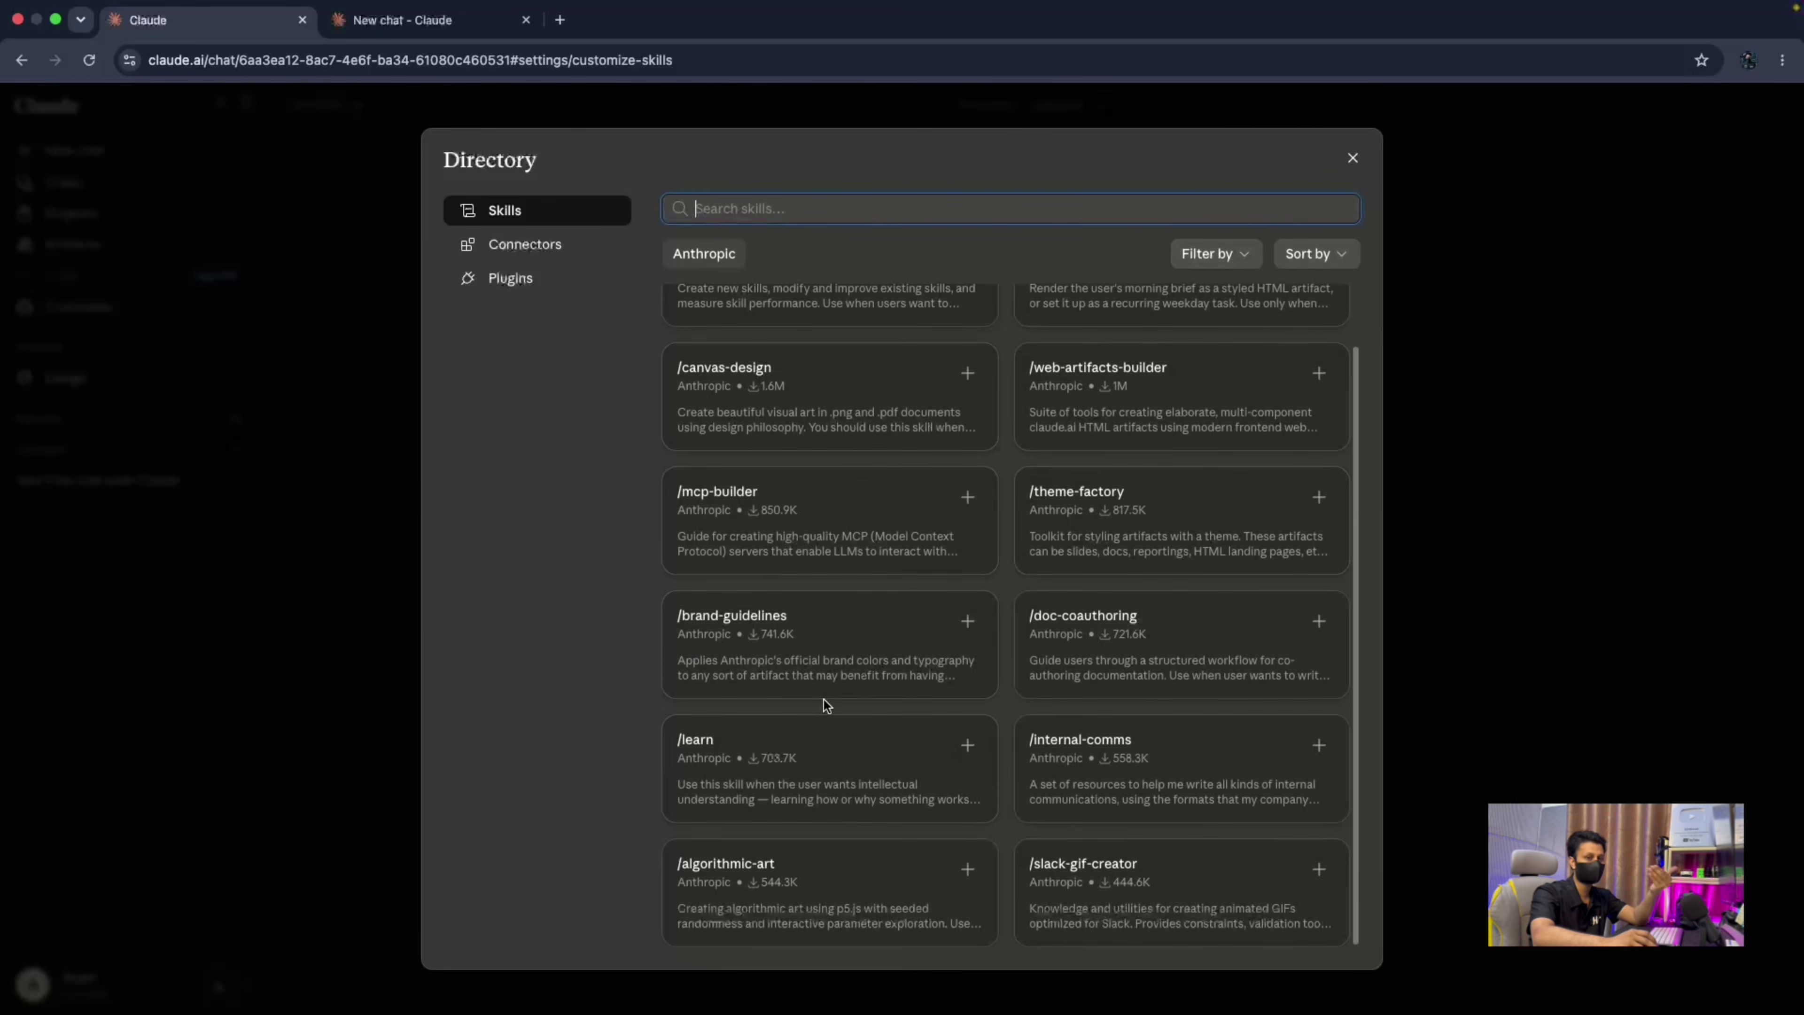
scroll(845, 690, up, 2)
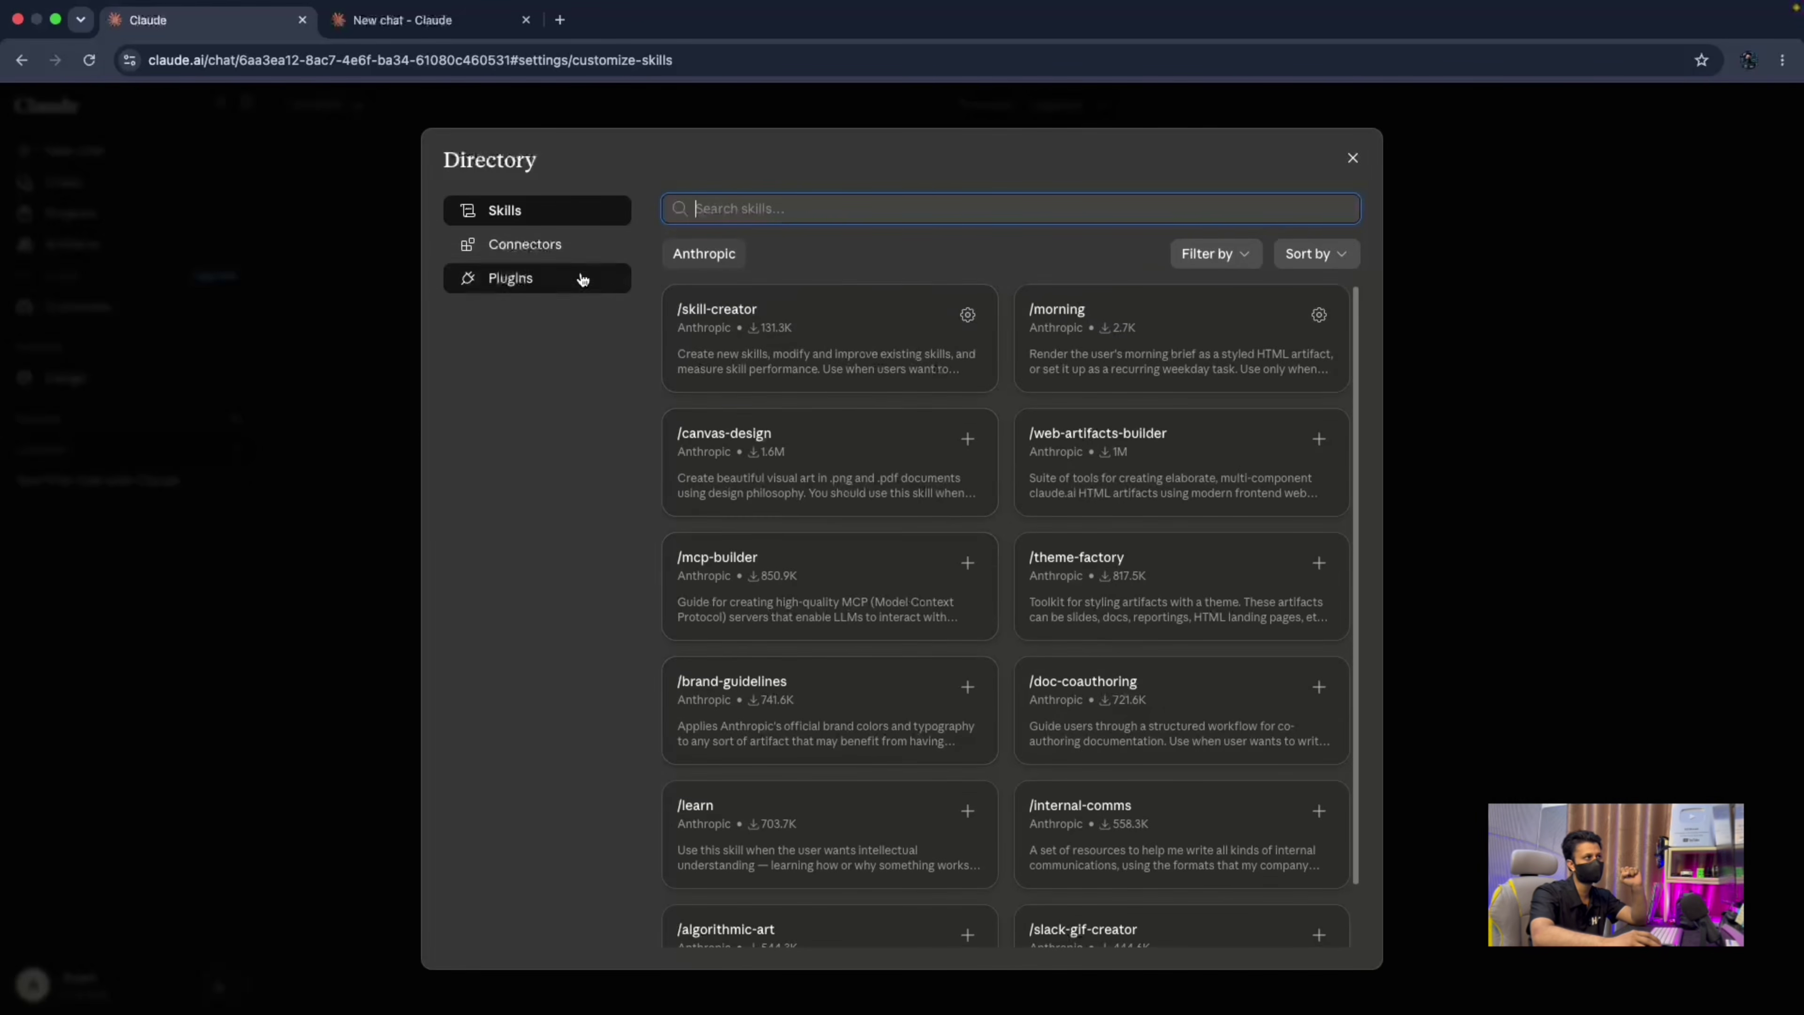
Switch the Directory to Connectors, scroll through the whole list, then close it with Escape.
click(536, 247)
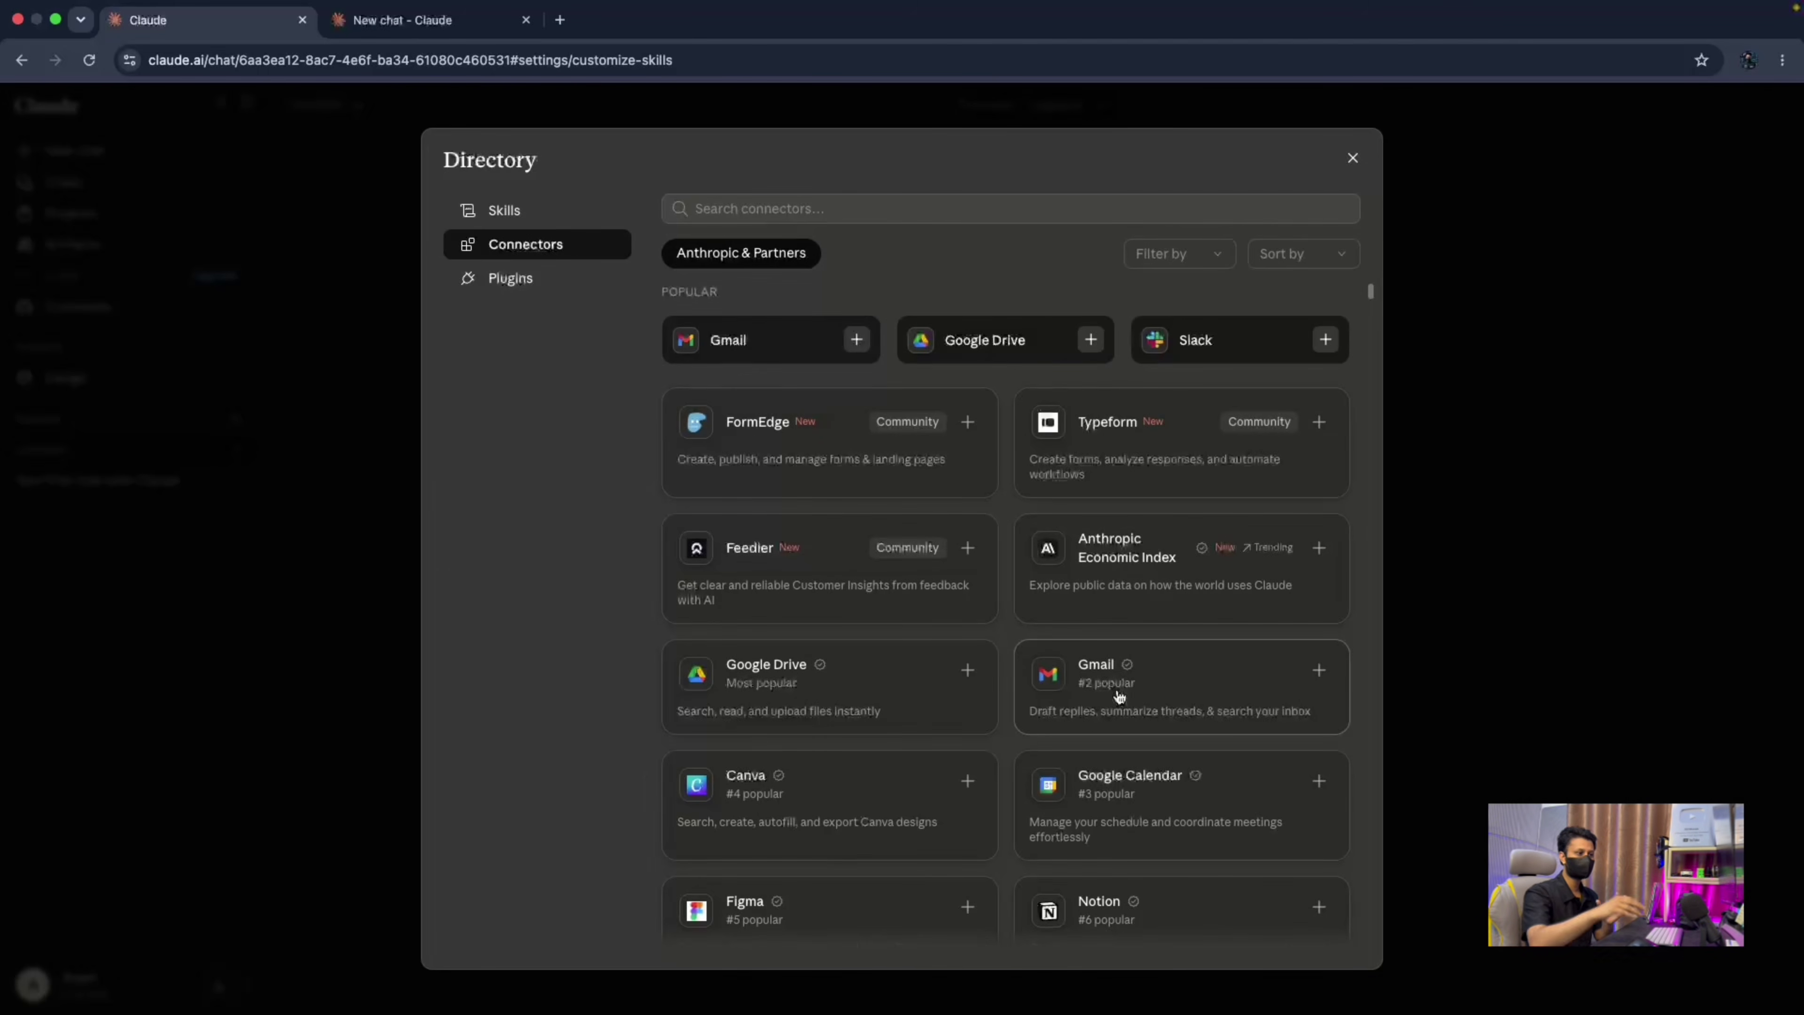
scroll(1119, 693, down, 3)
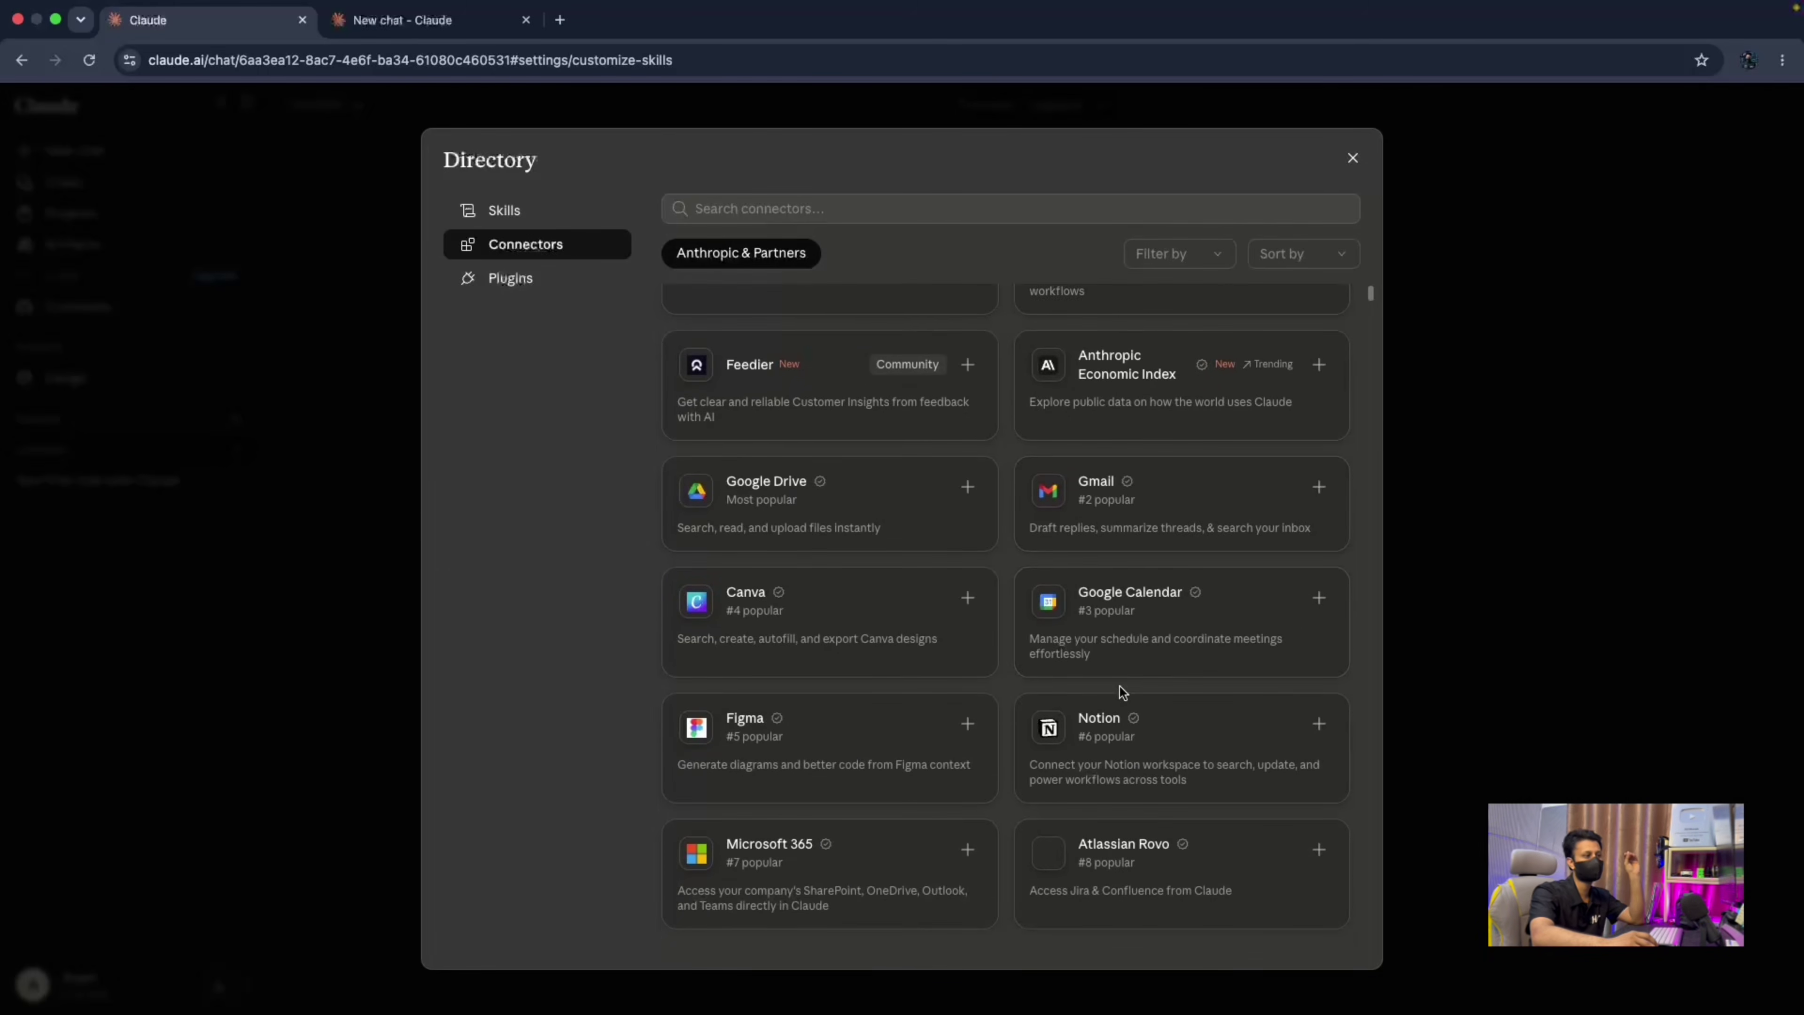
scroll(1120, 689, down, 3)
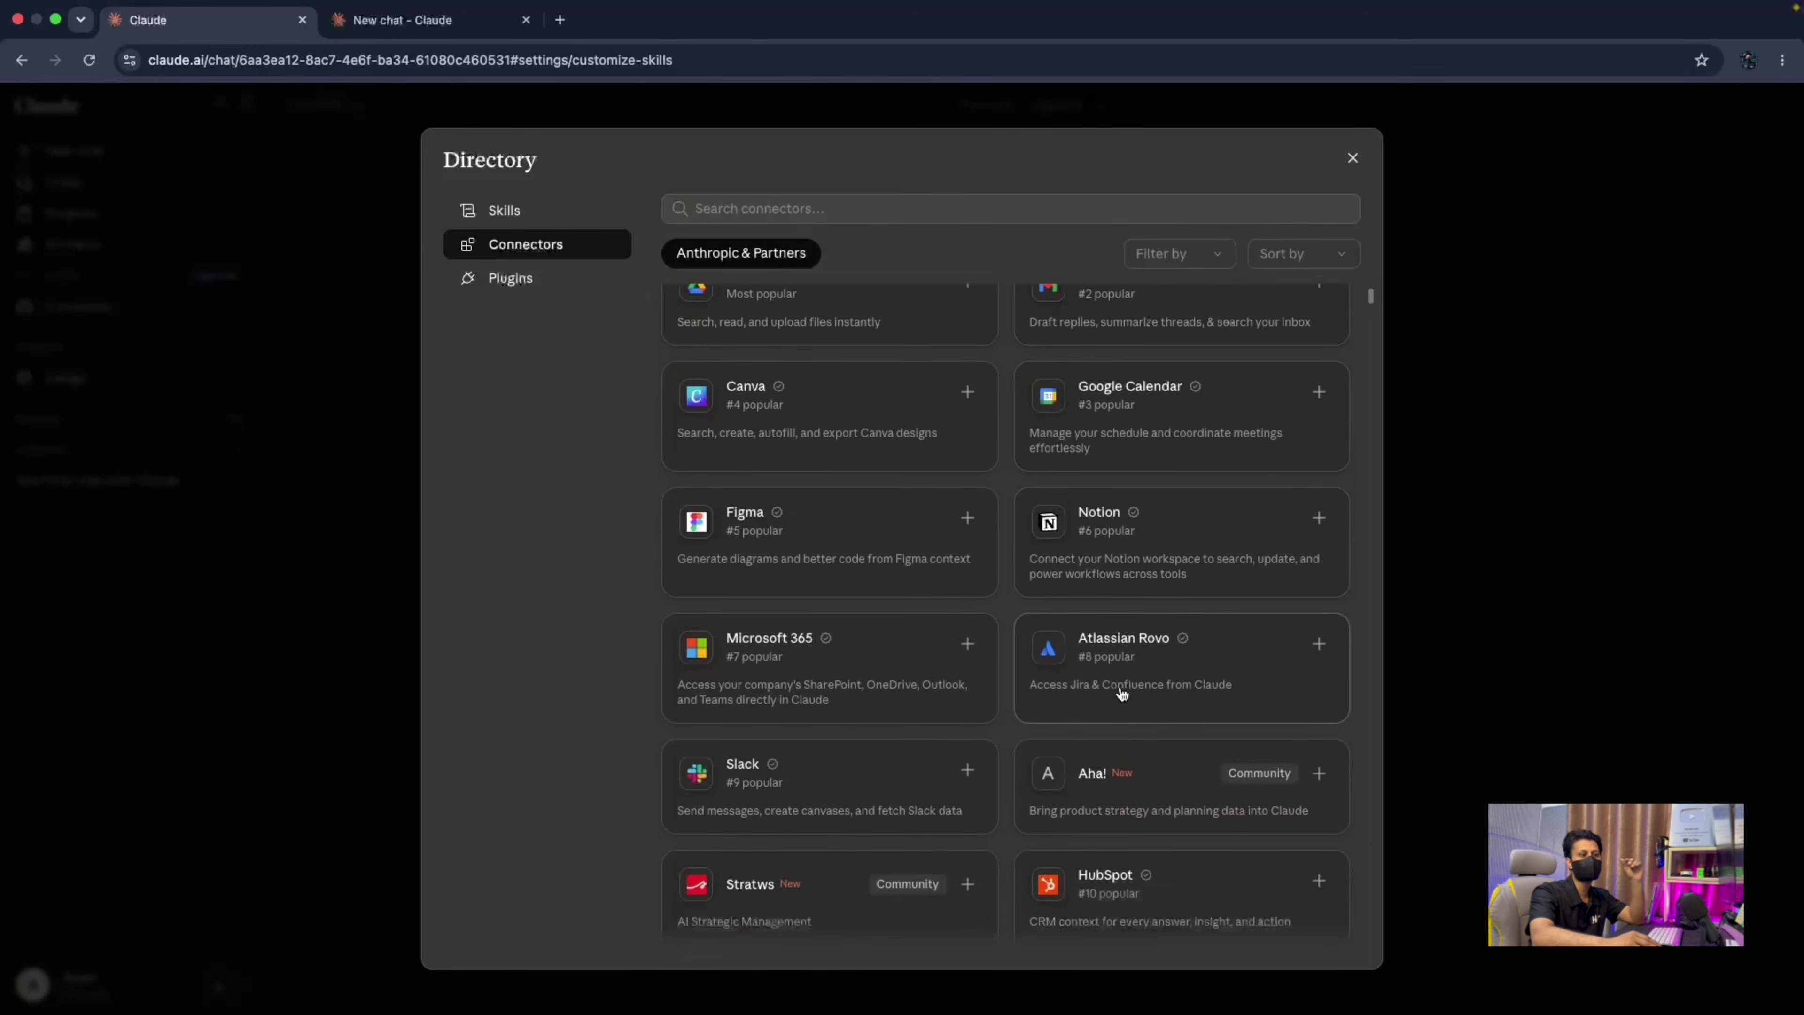
scroll(1121, 693, down, 1)
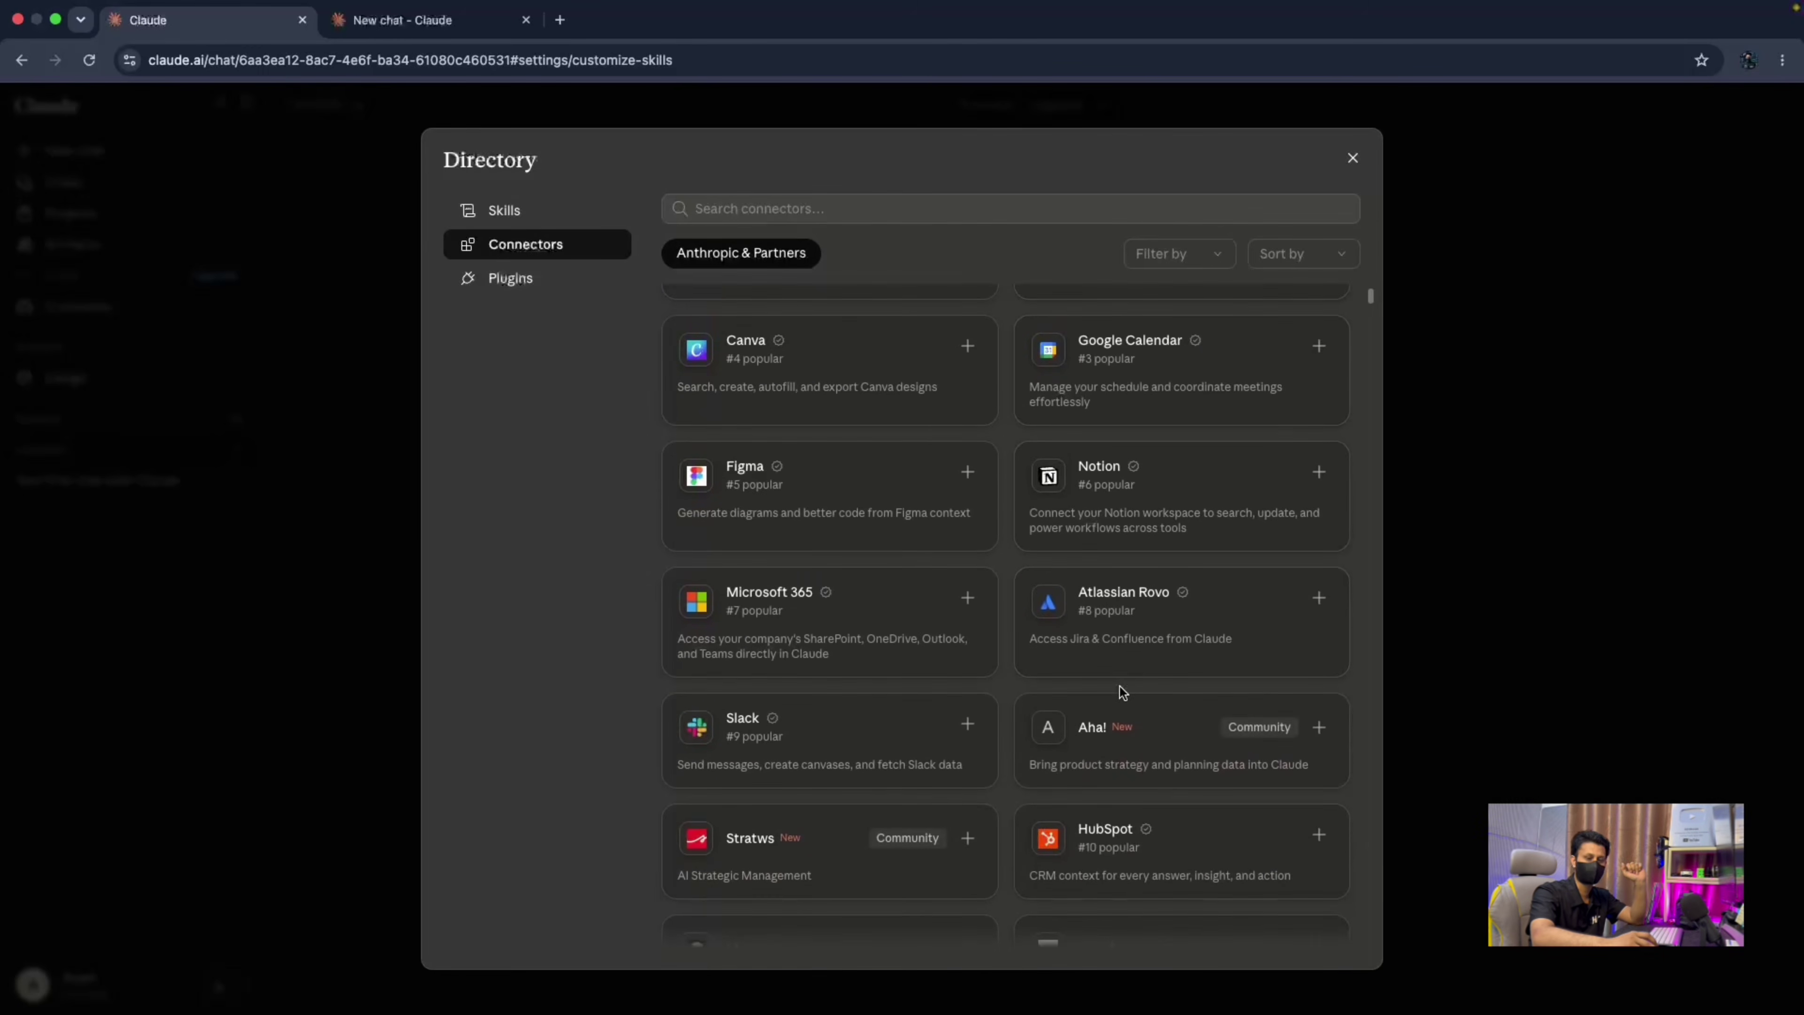
scroll(1120, 687, down, 4)
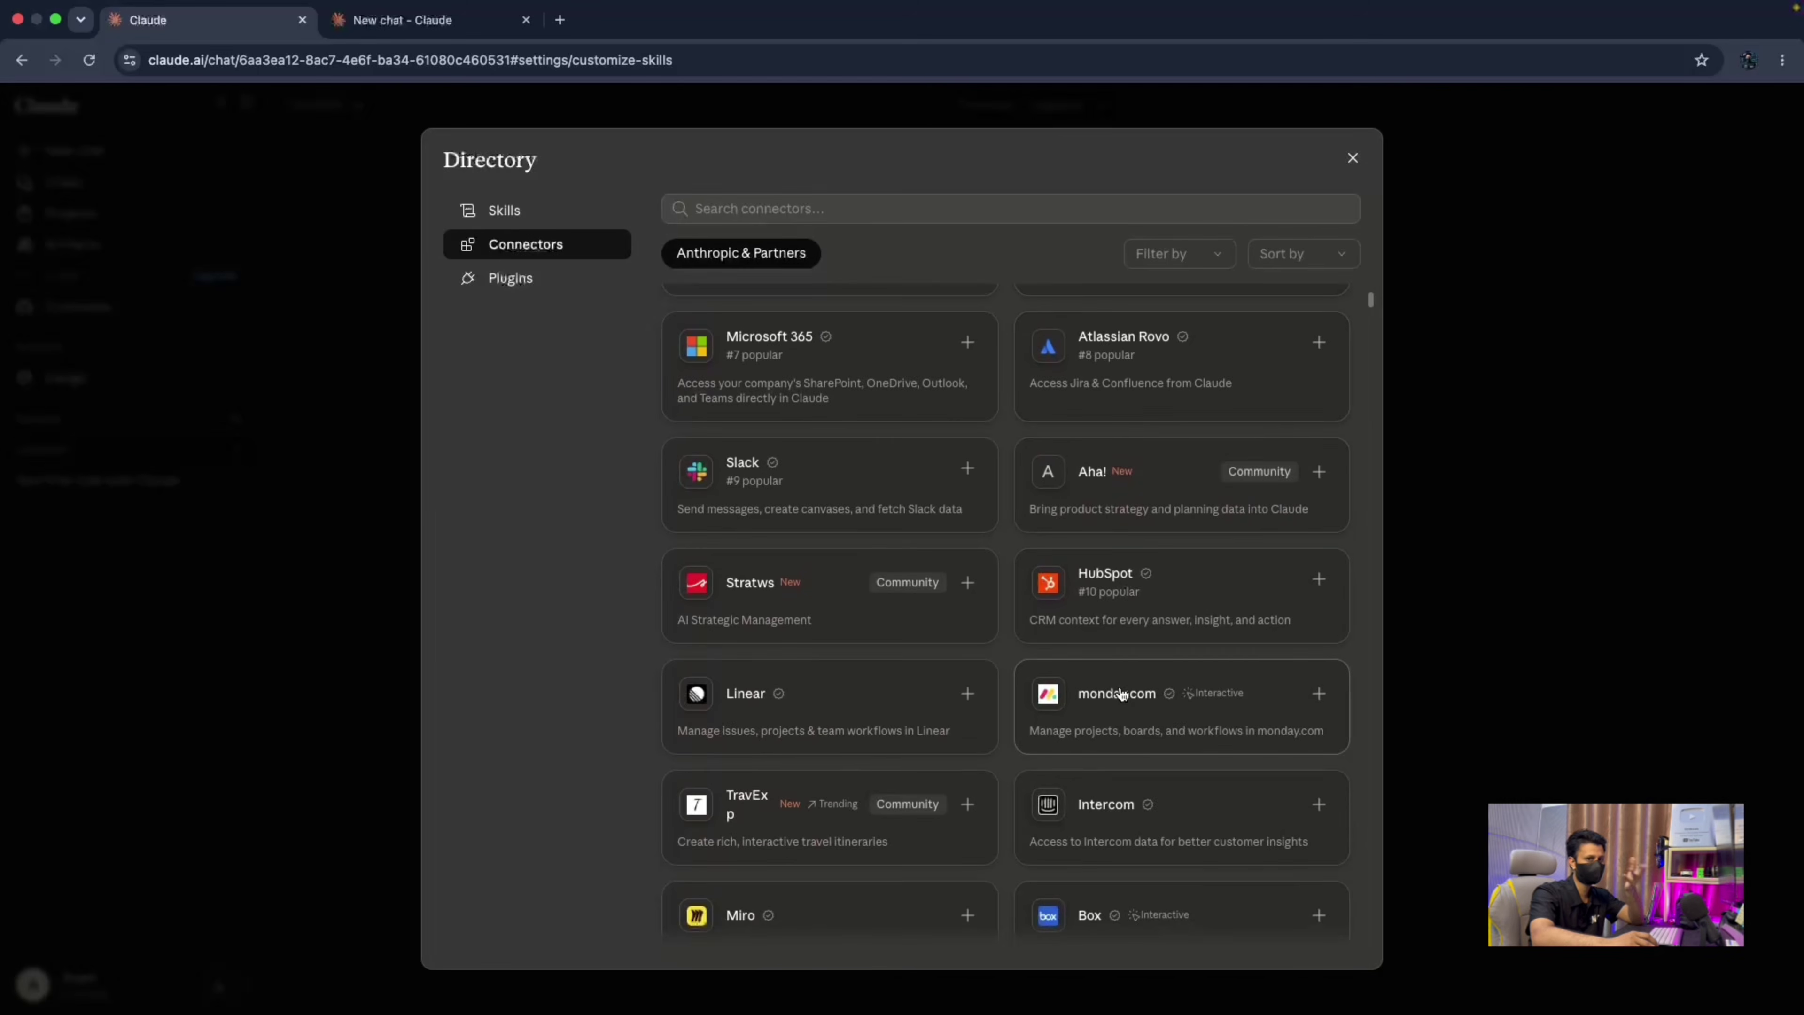
scroll(880, 693, down, 10)
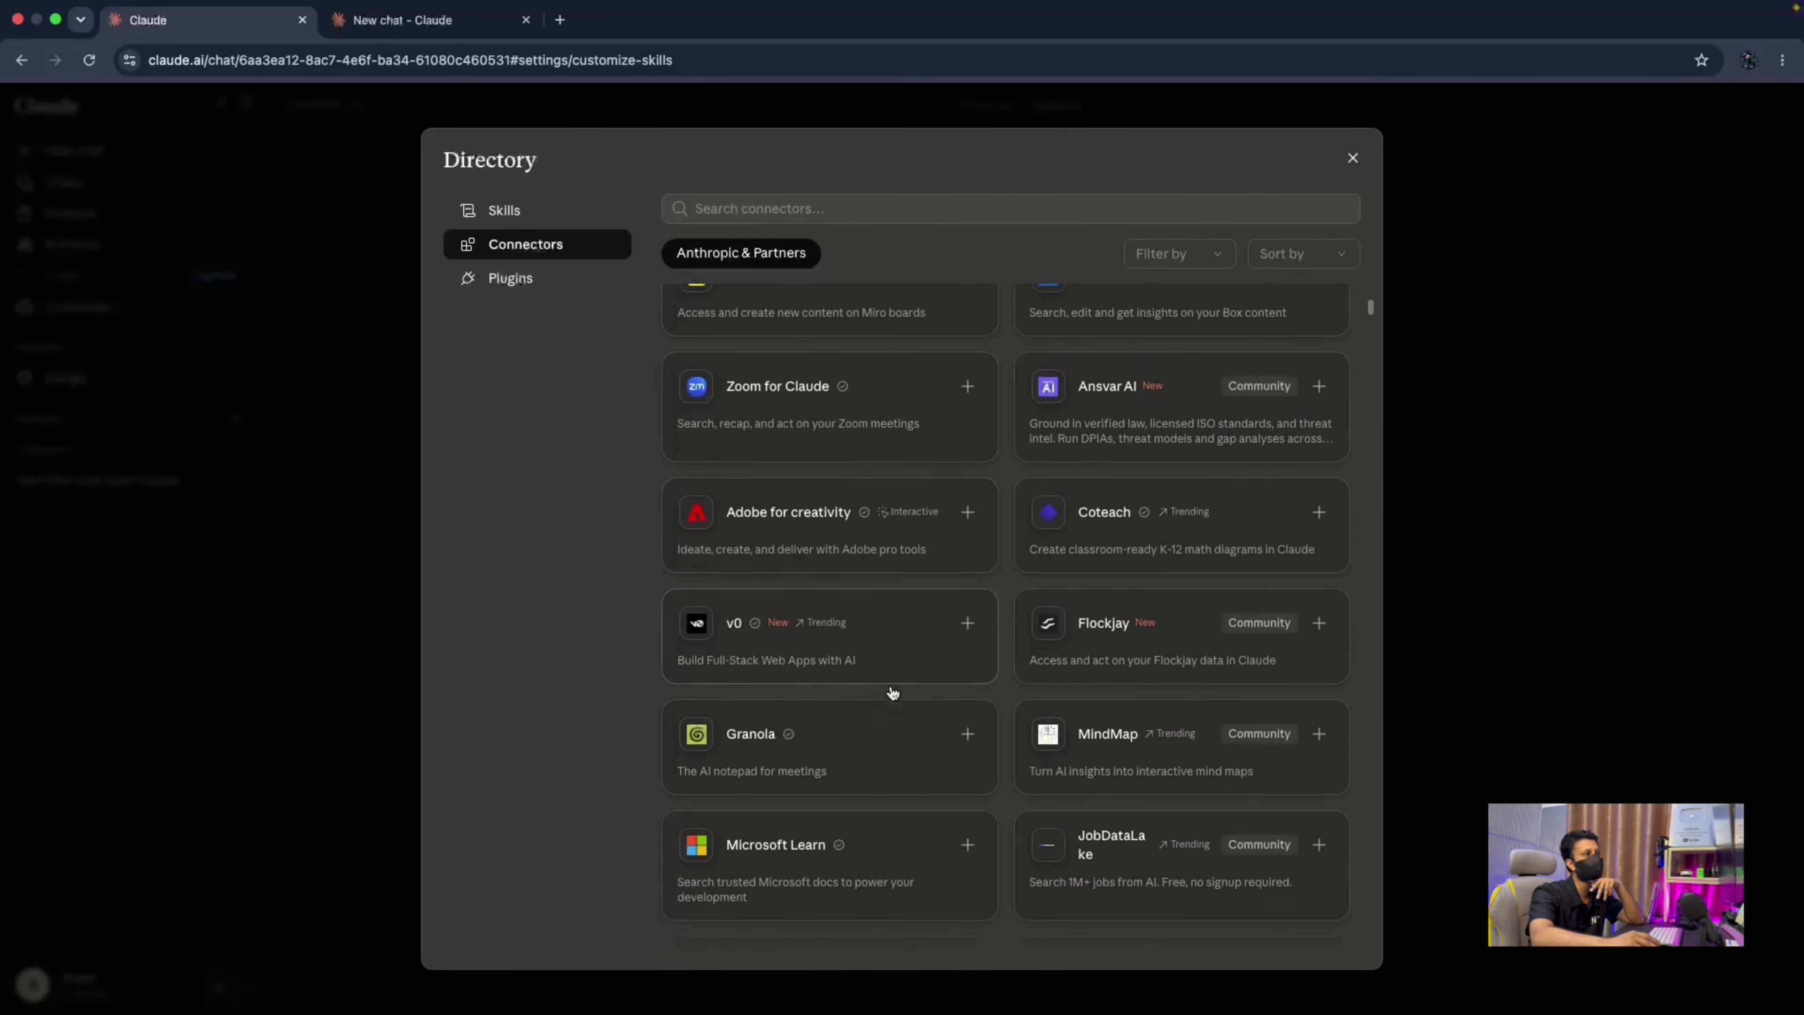
scroll(892, 692, down, 4)
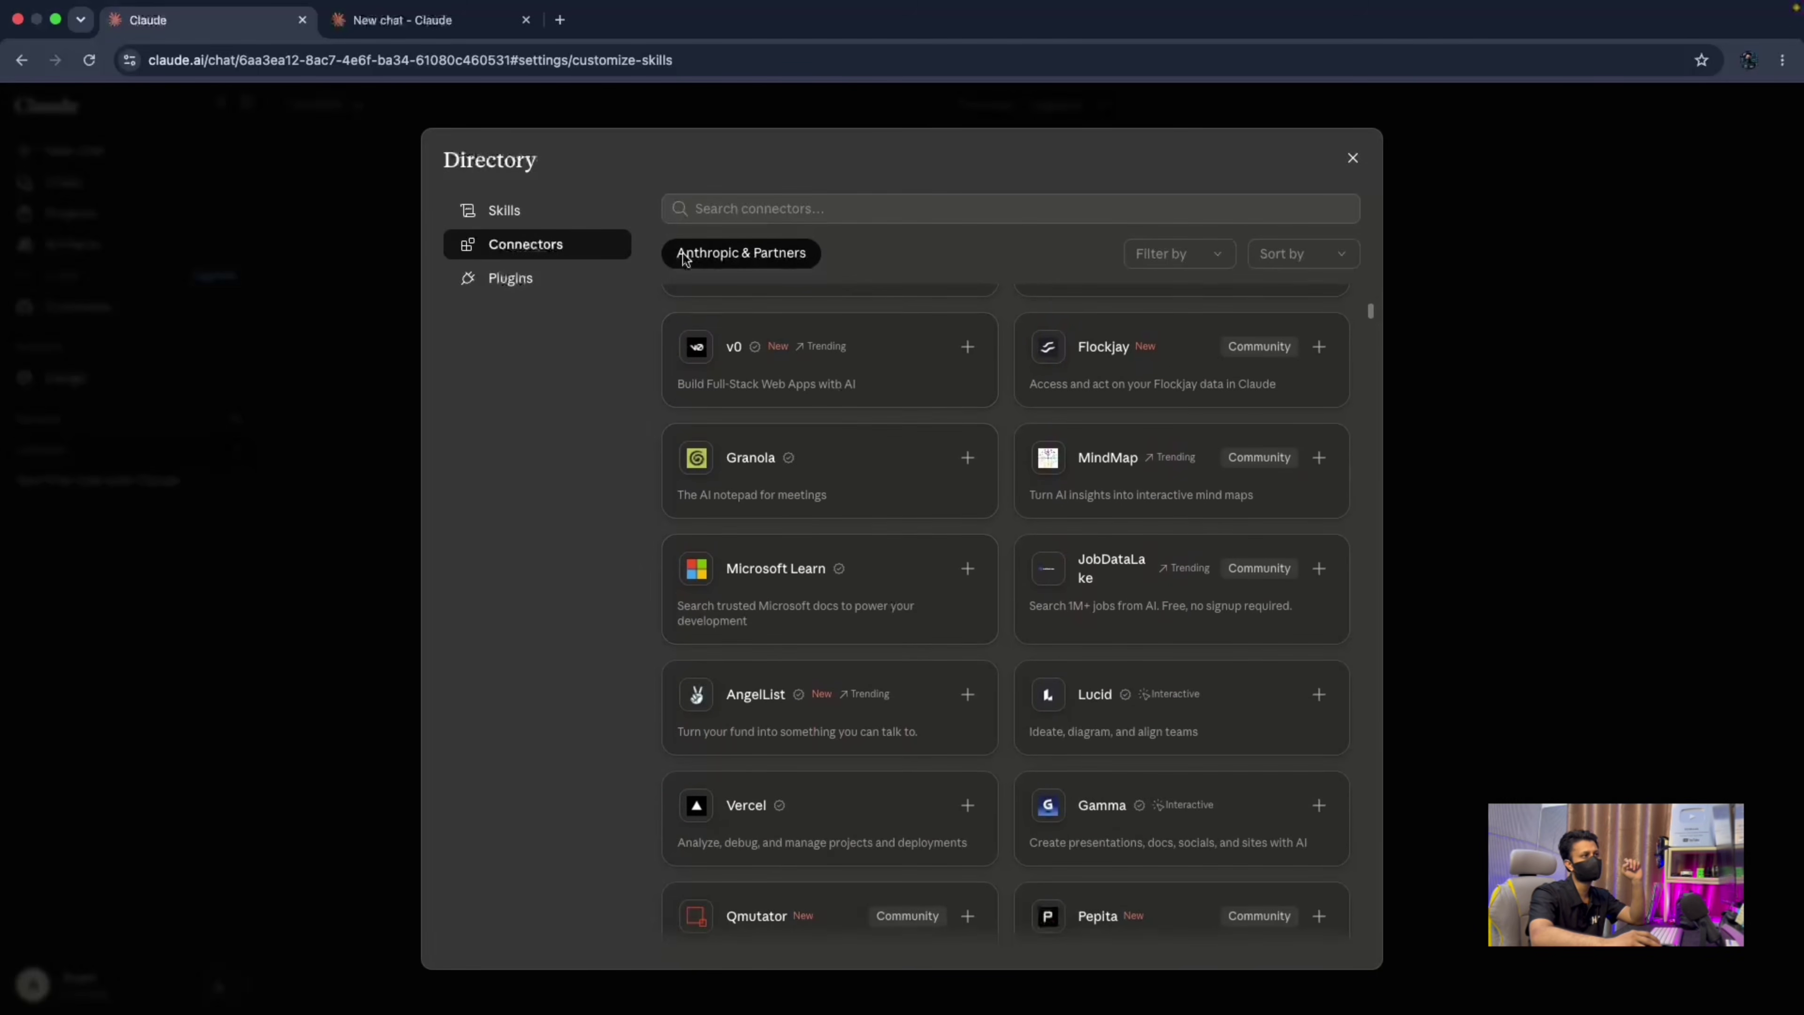
scroll(916, 668, down, 4)
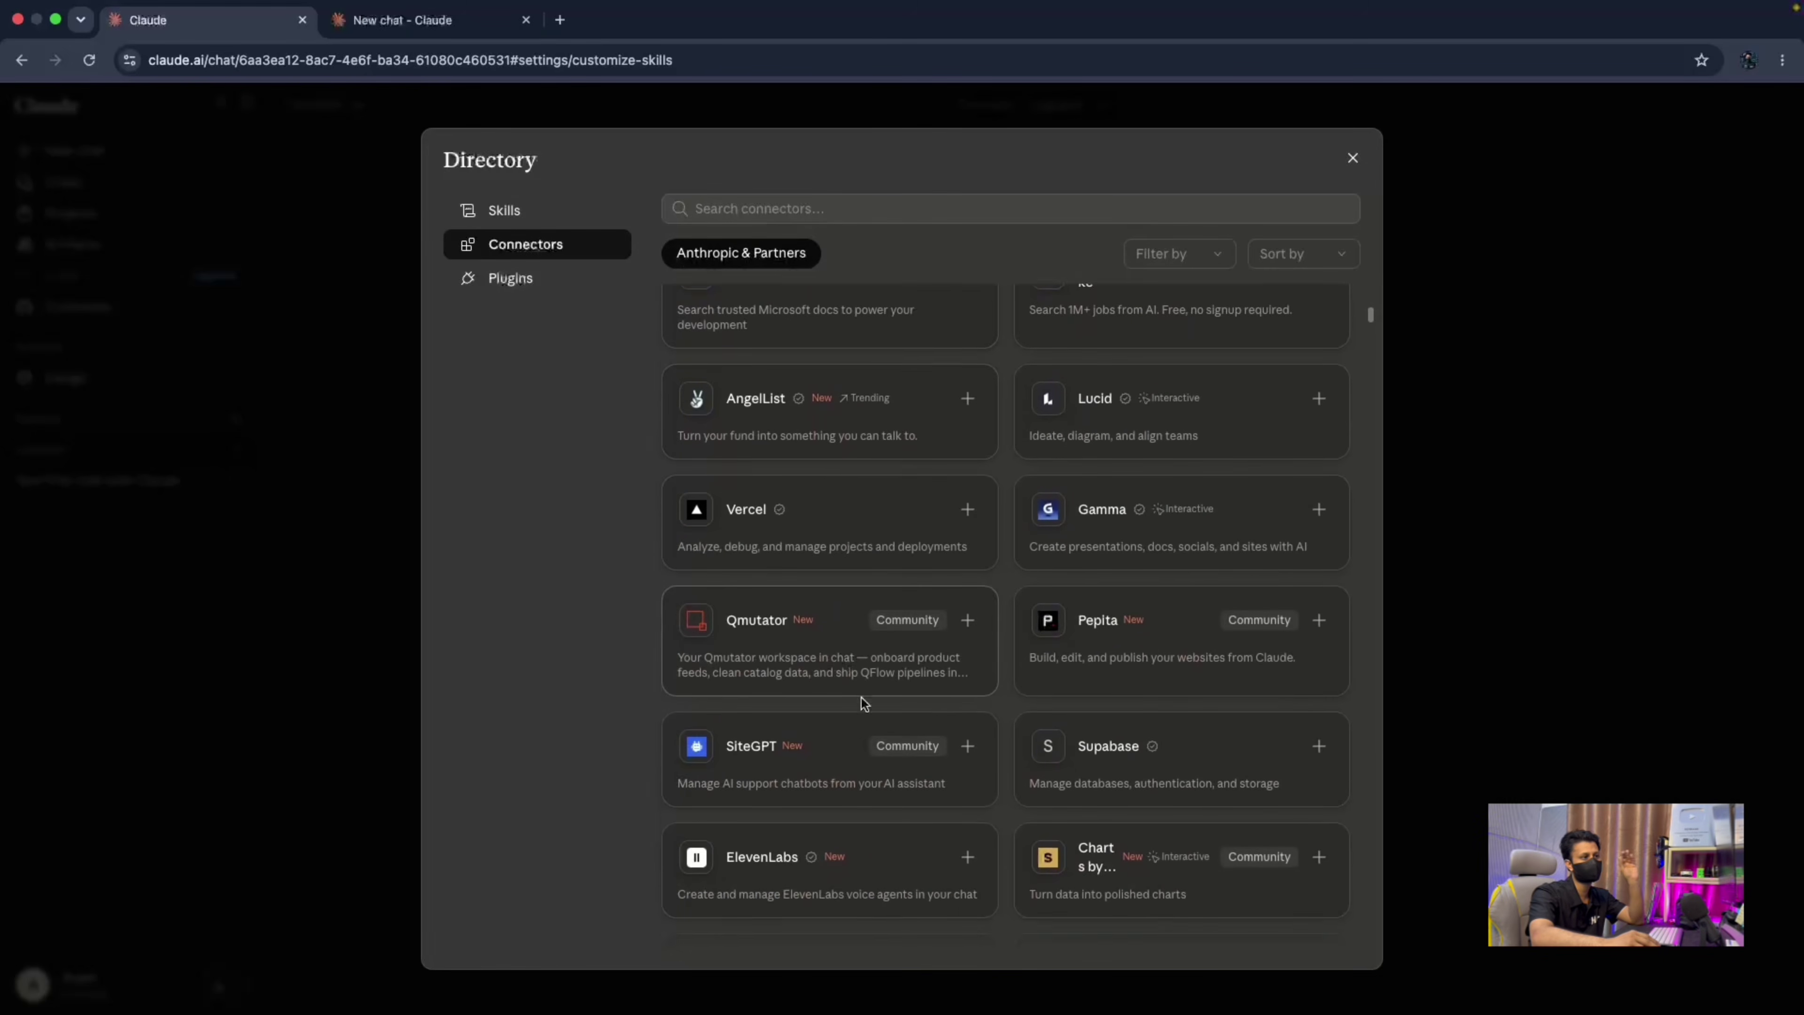
scroll(863, 703, down, 2)
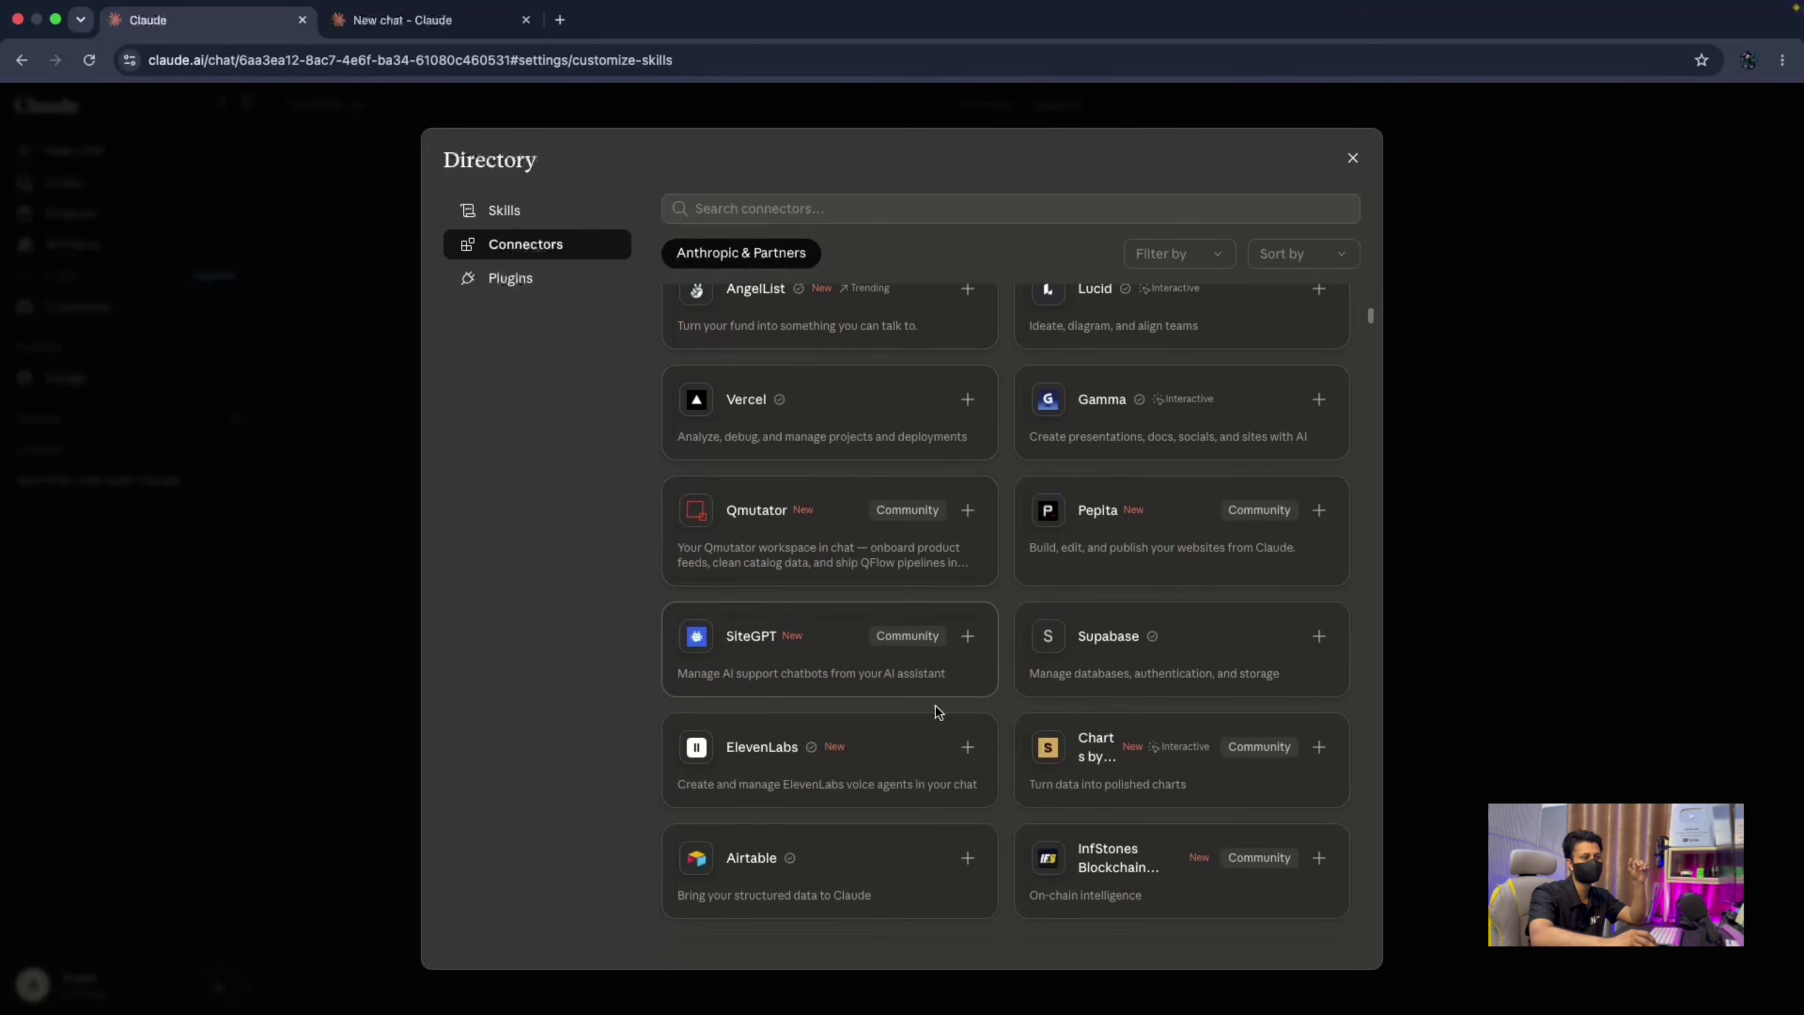
scroll(813, 674, down, 5)
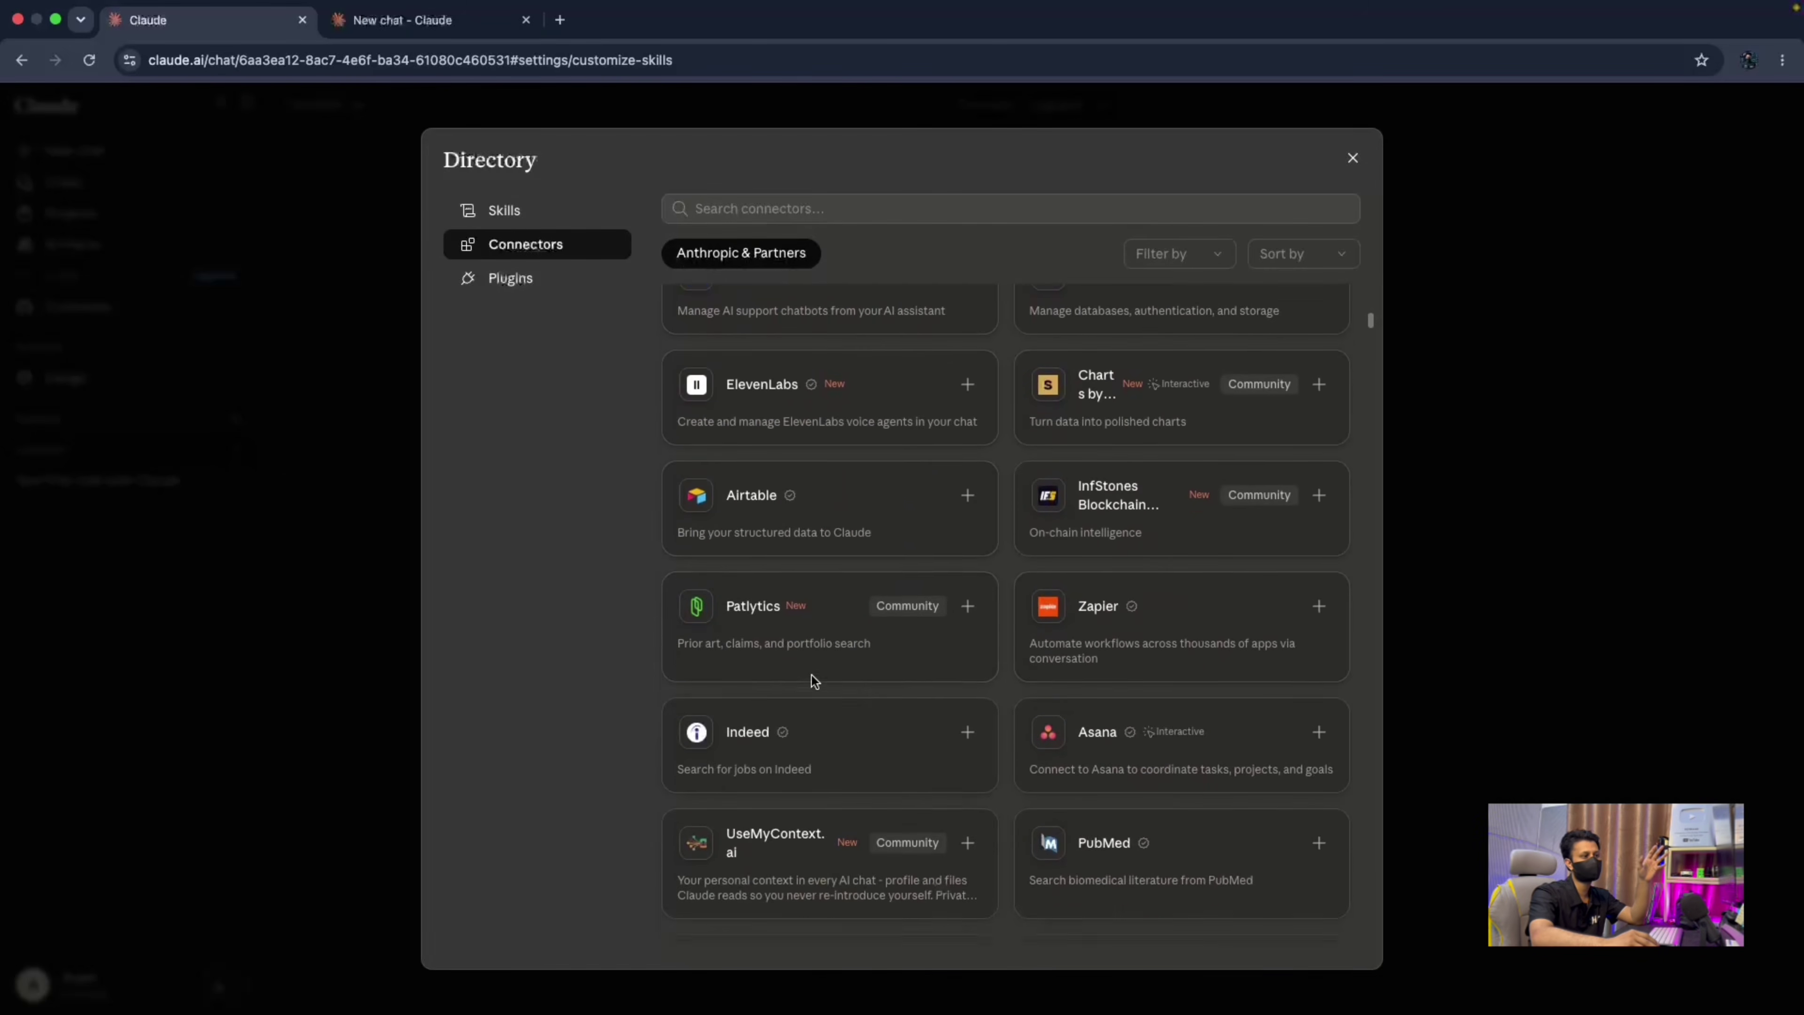
scroll(813, 681, down, 10)
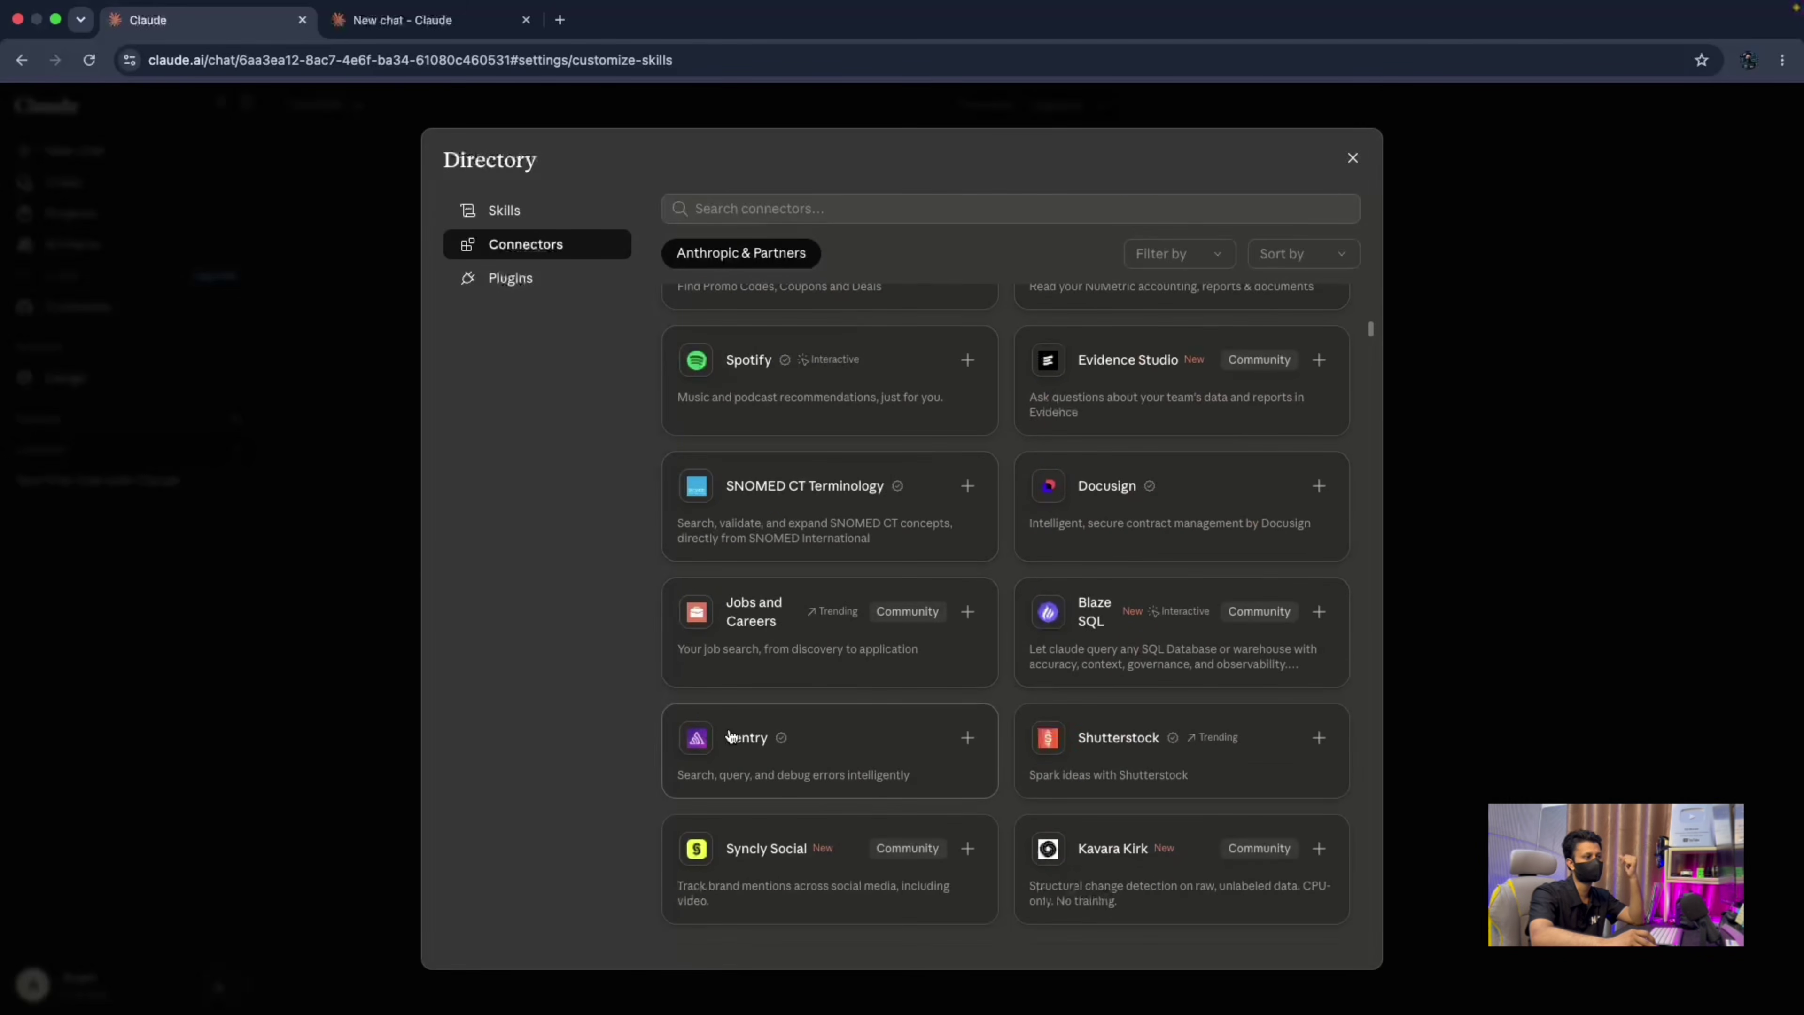
scroll(790, 714, down, 18)
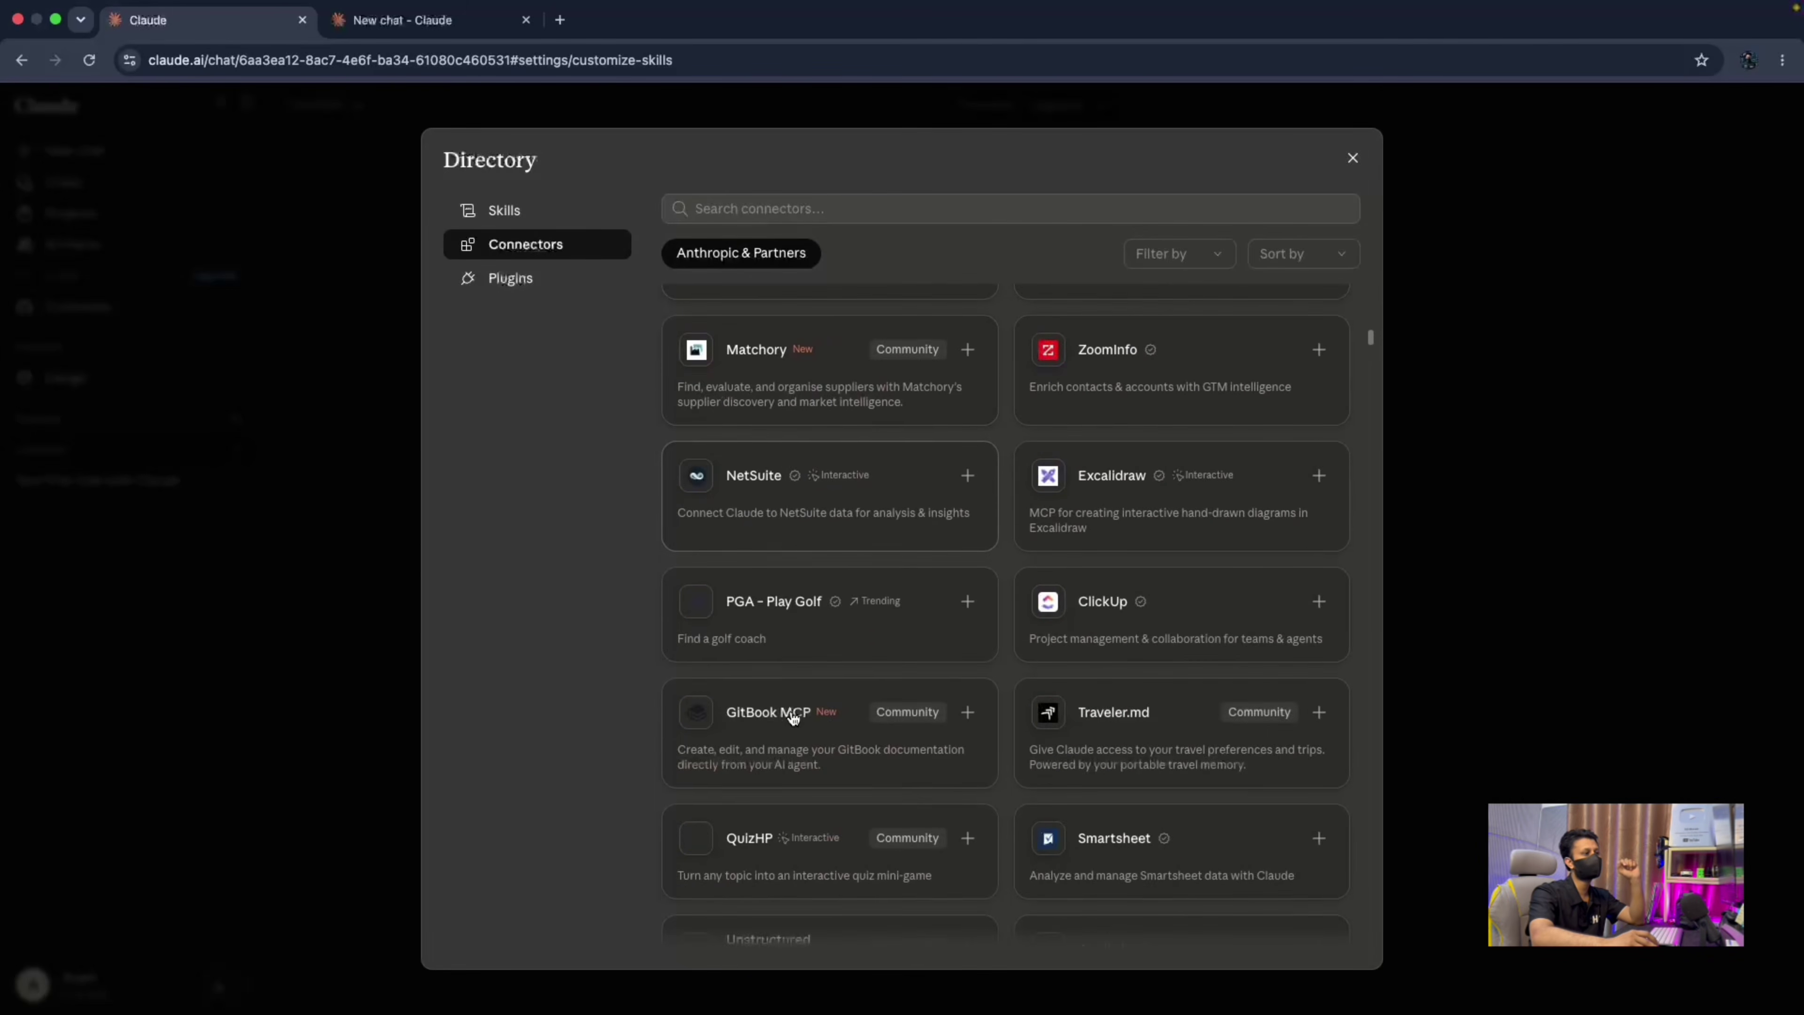
scroll(910, 694, down, 20)
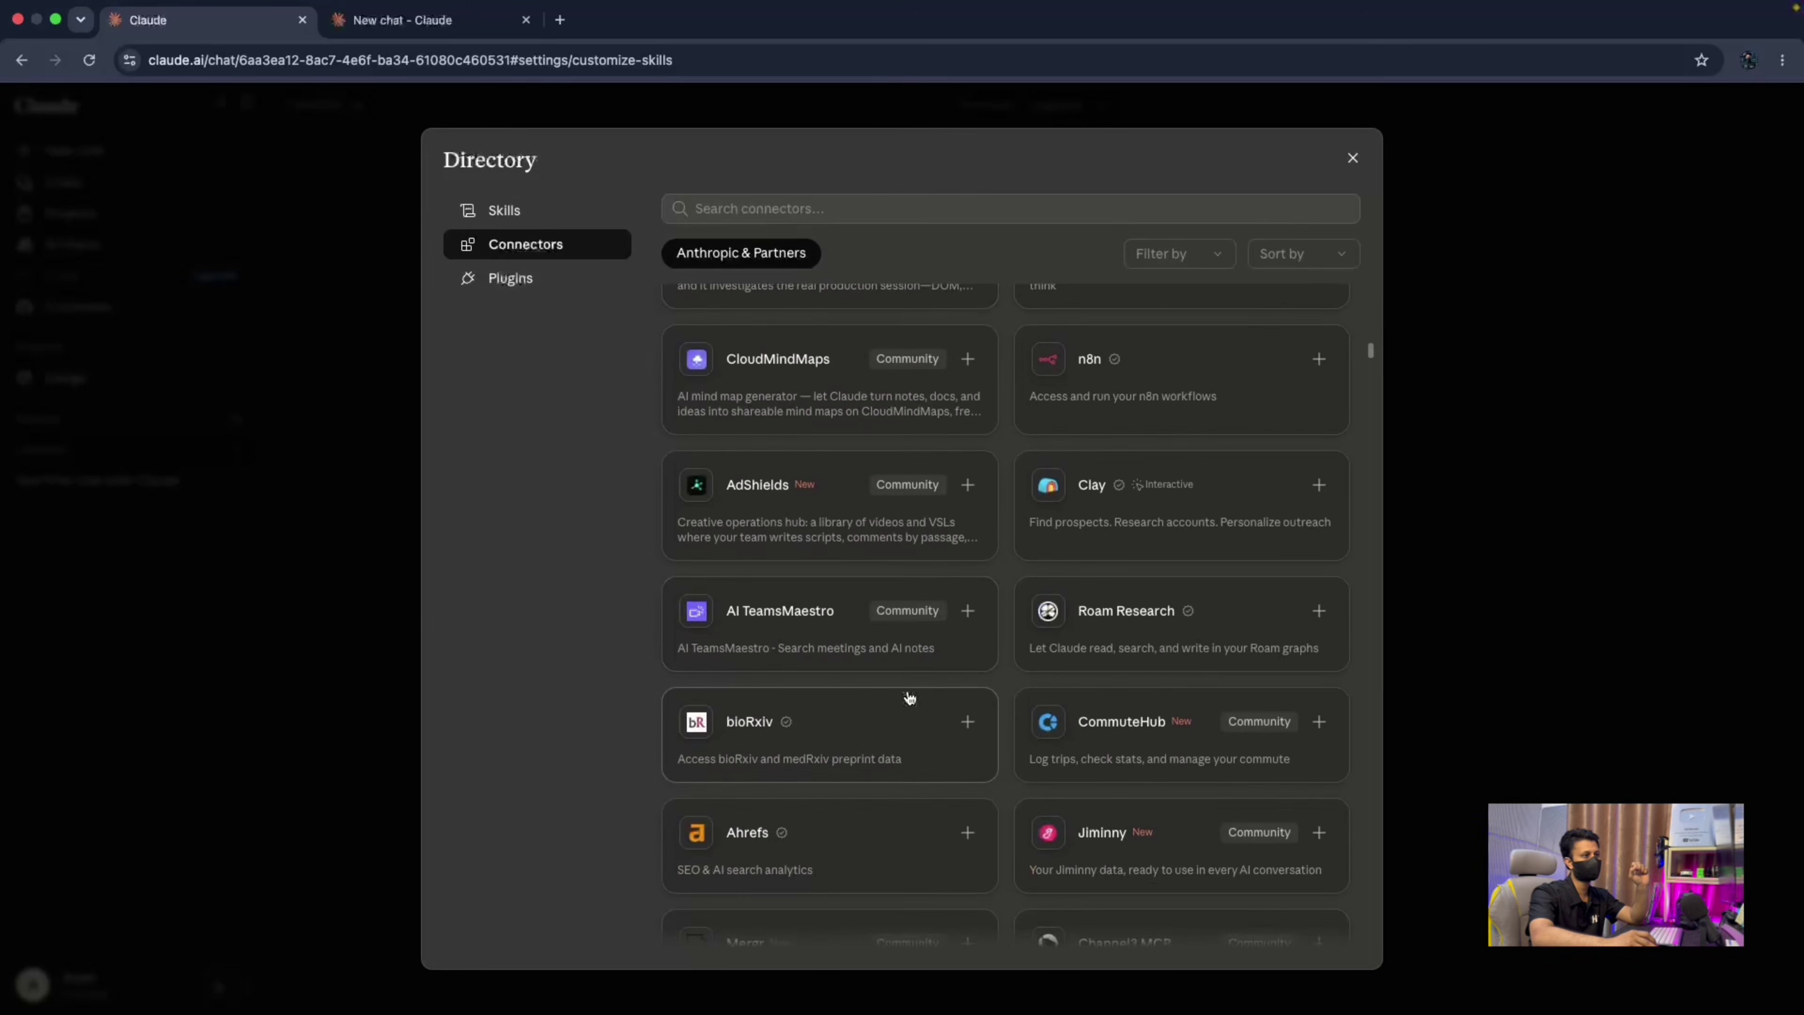
scroll(910, 693, down, 10)
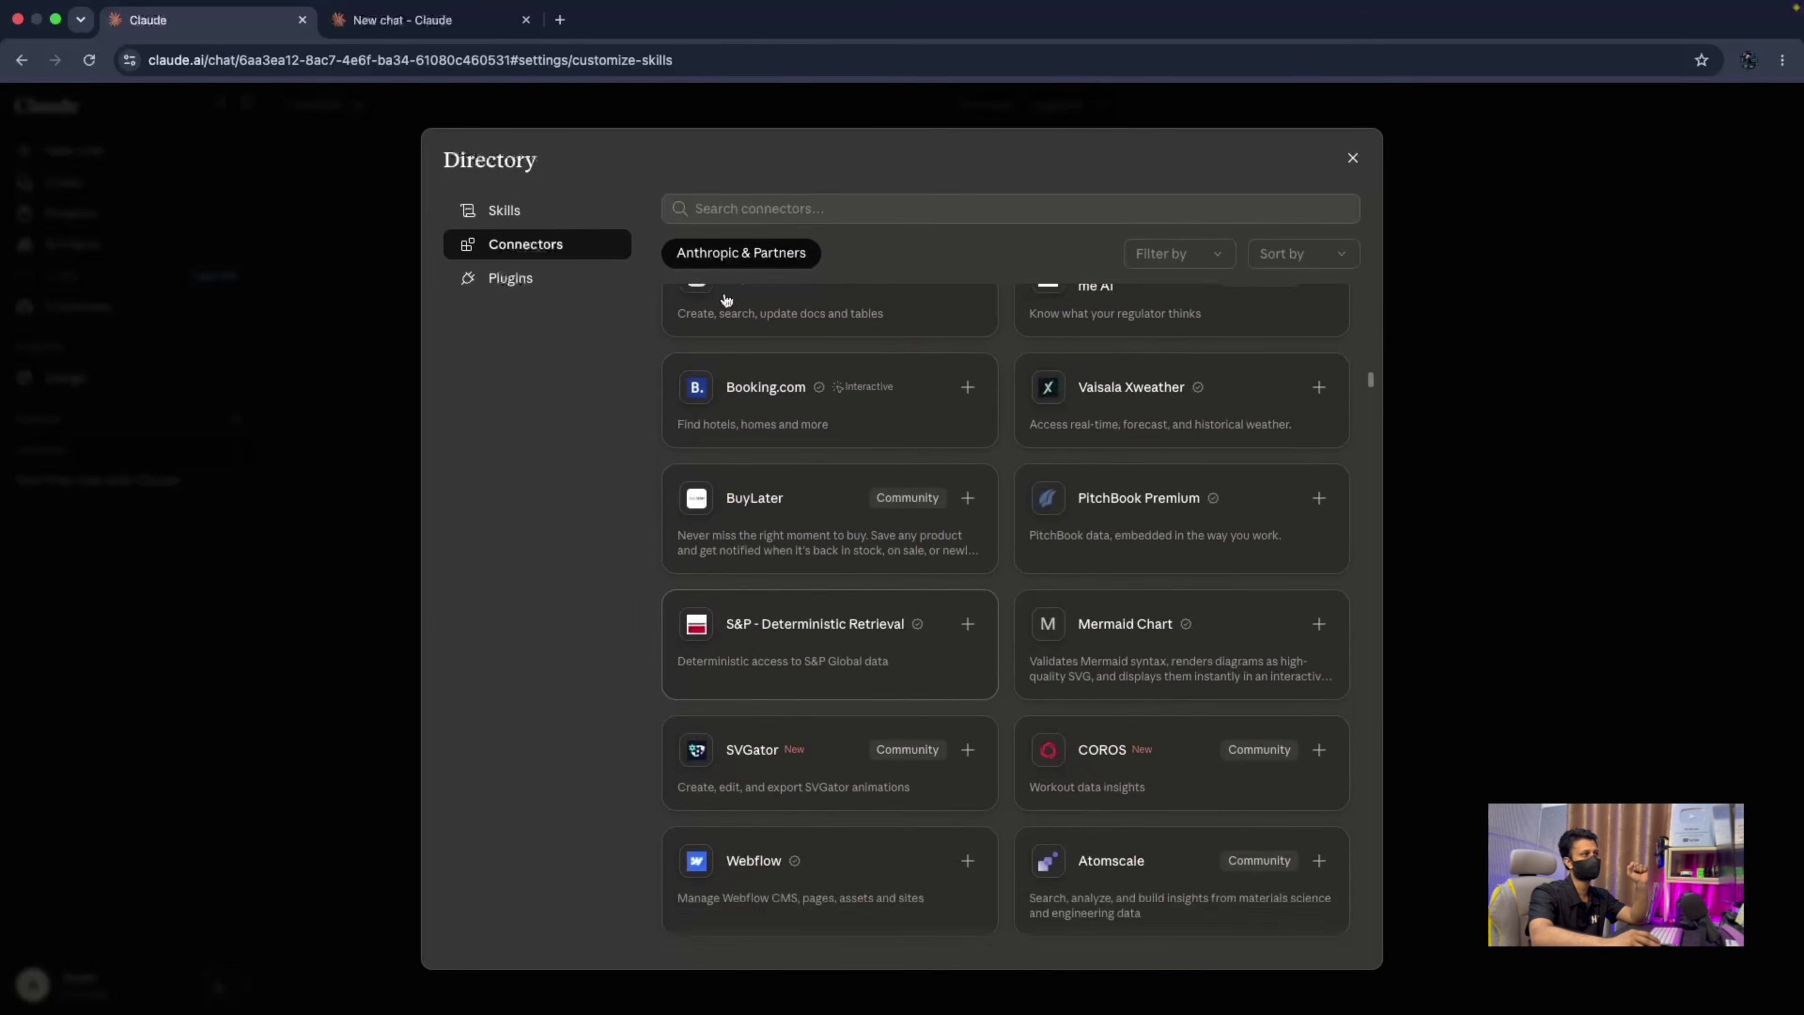
key(Escape)
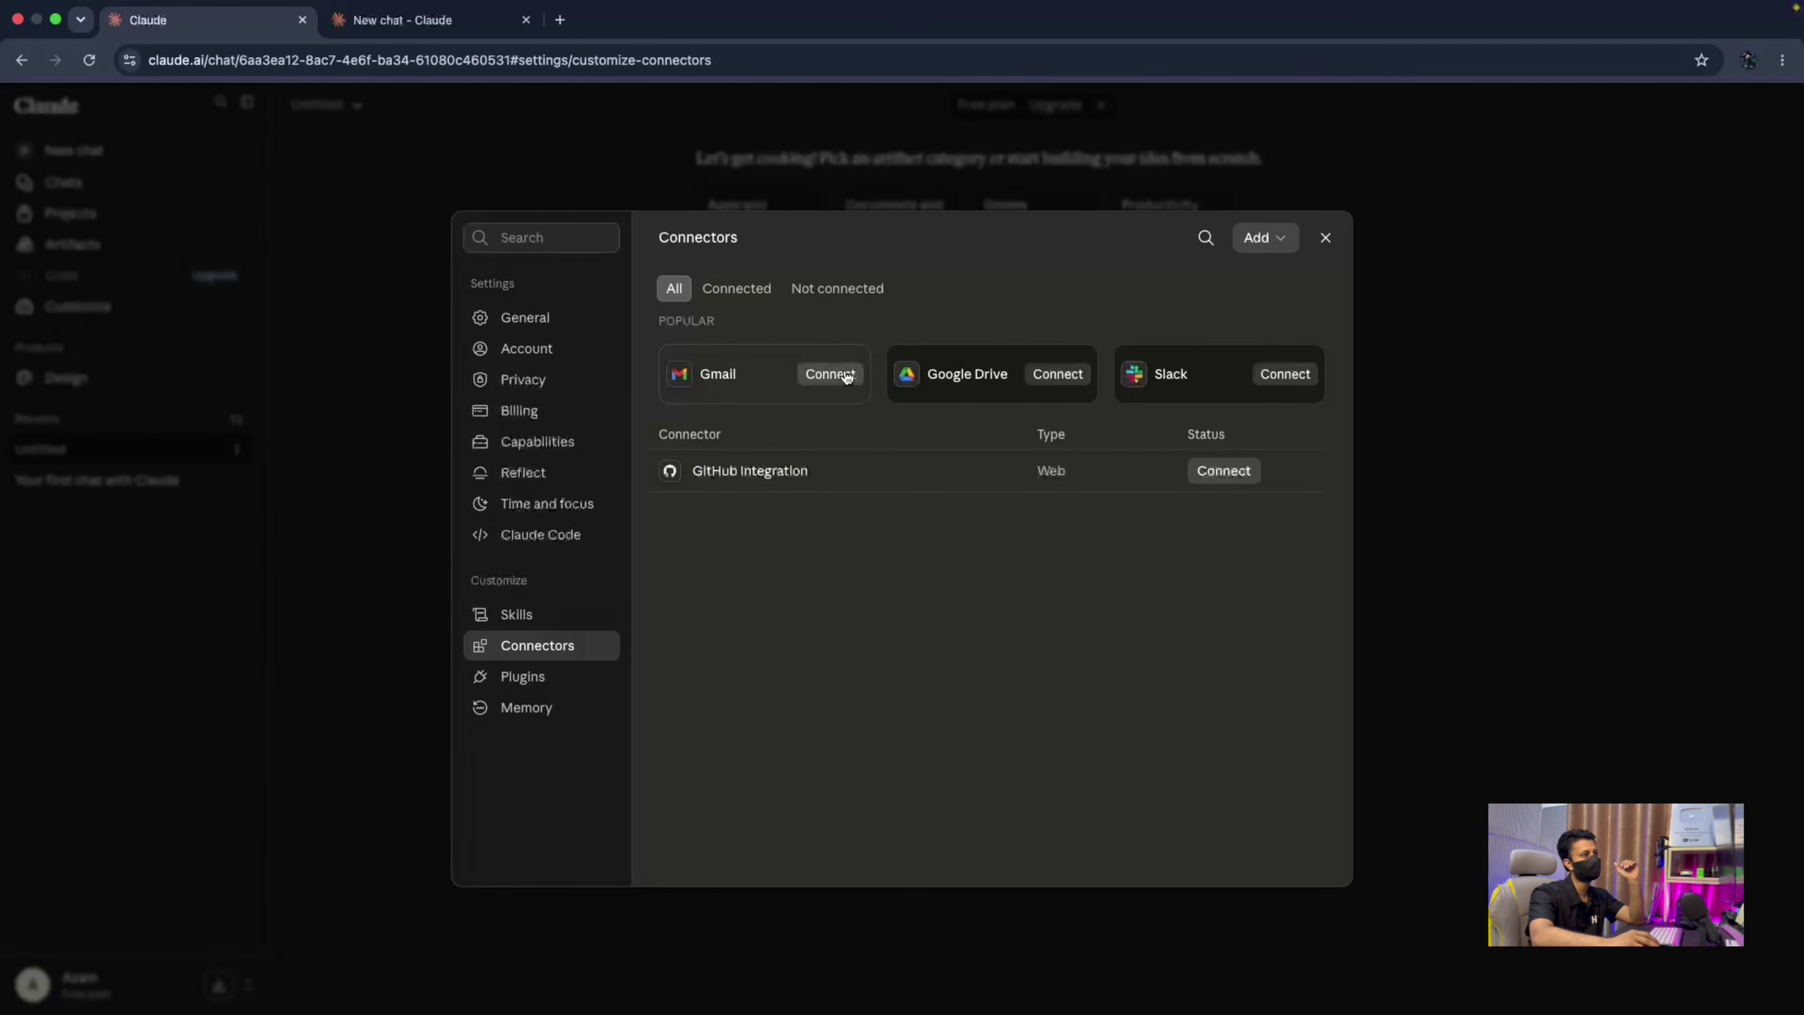
Connect Google Drive, check the Connected, Not connected and All filters, then start a custom connector.
click(1051, 372)
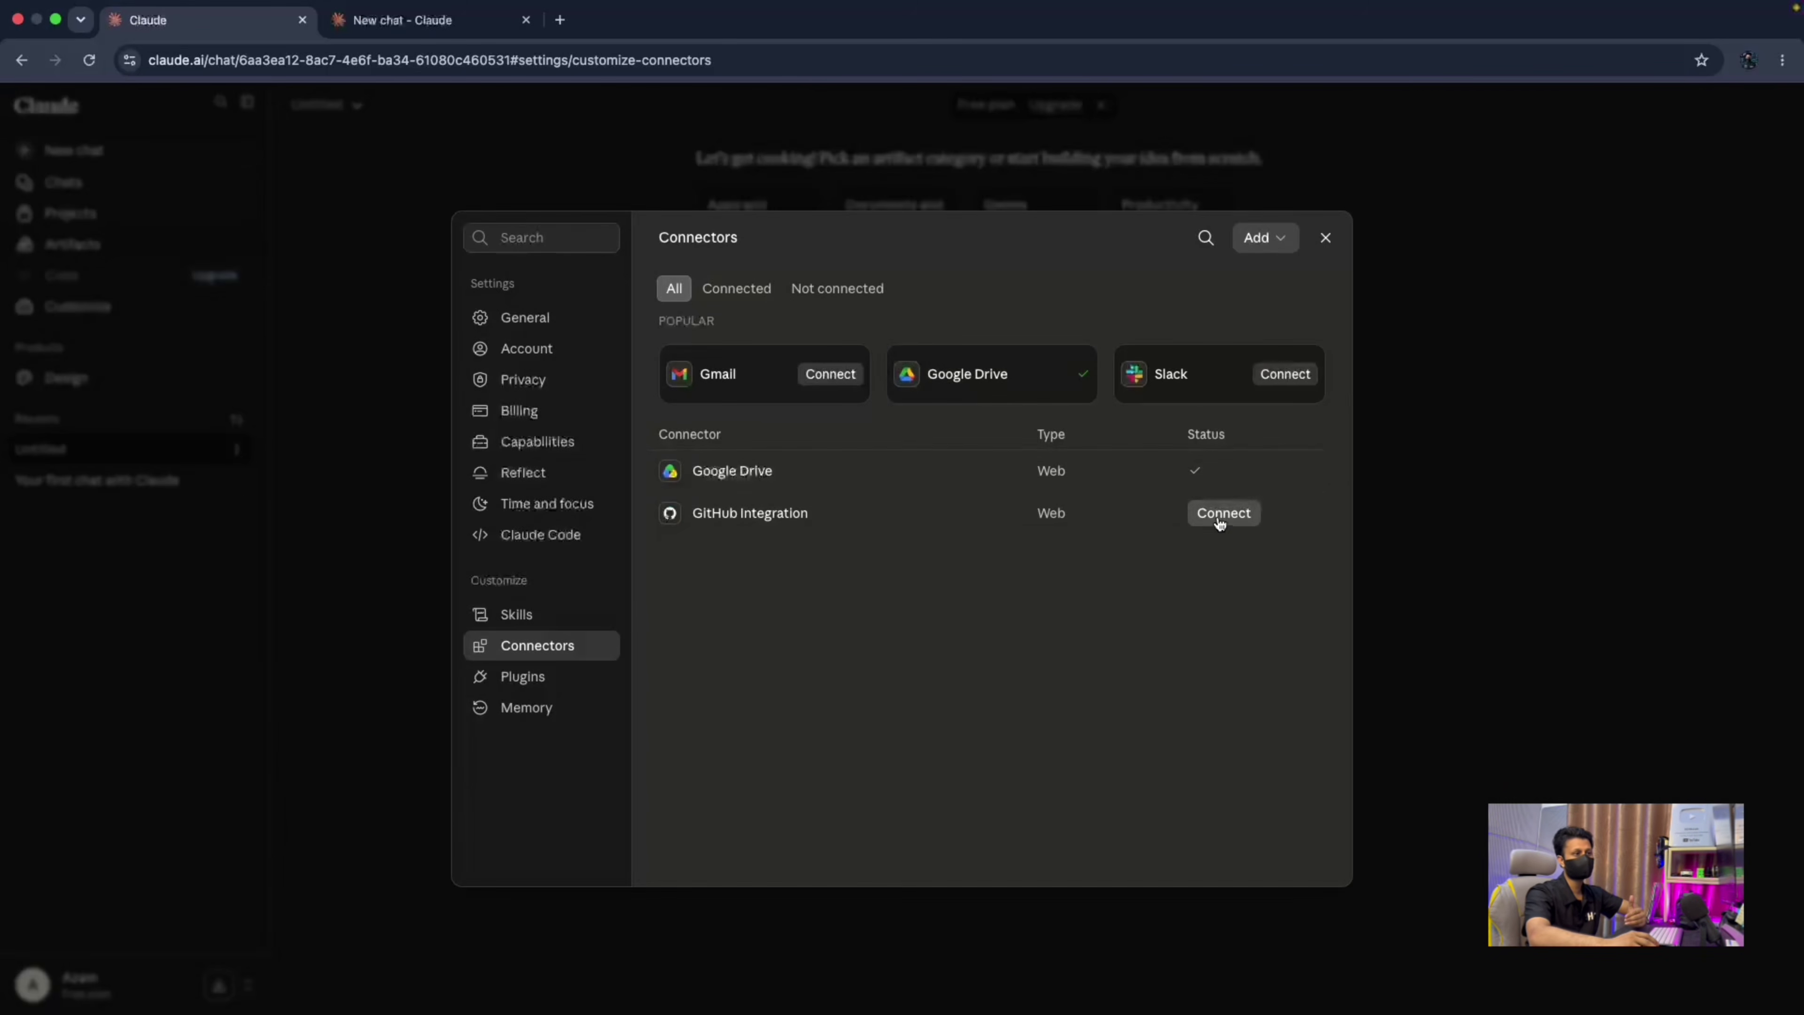
click(739, 290)
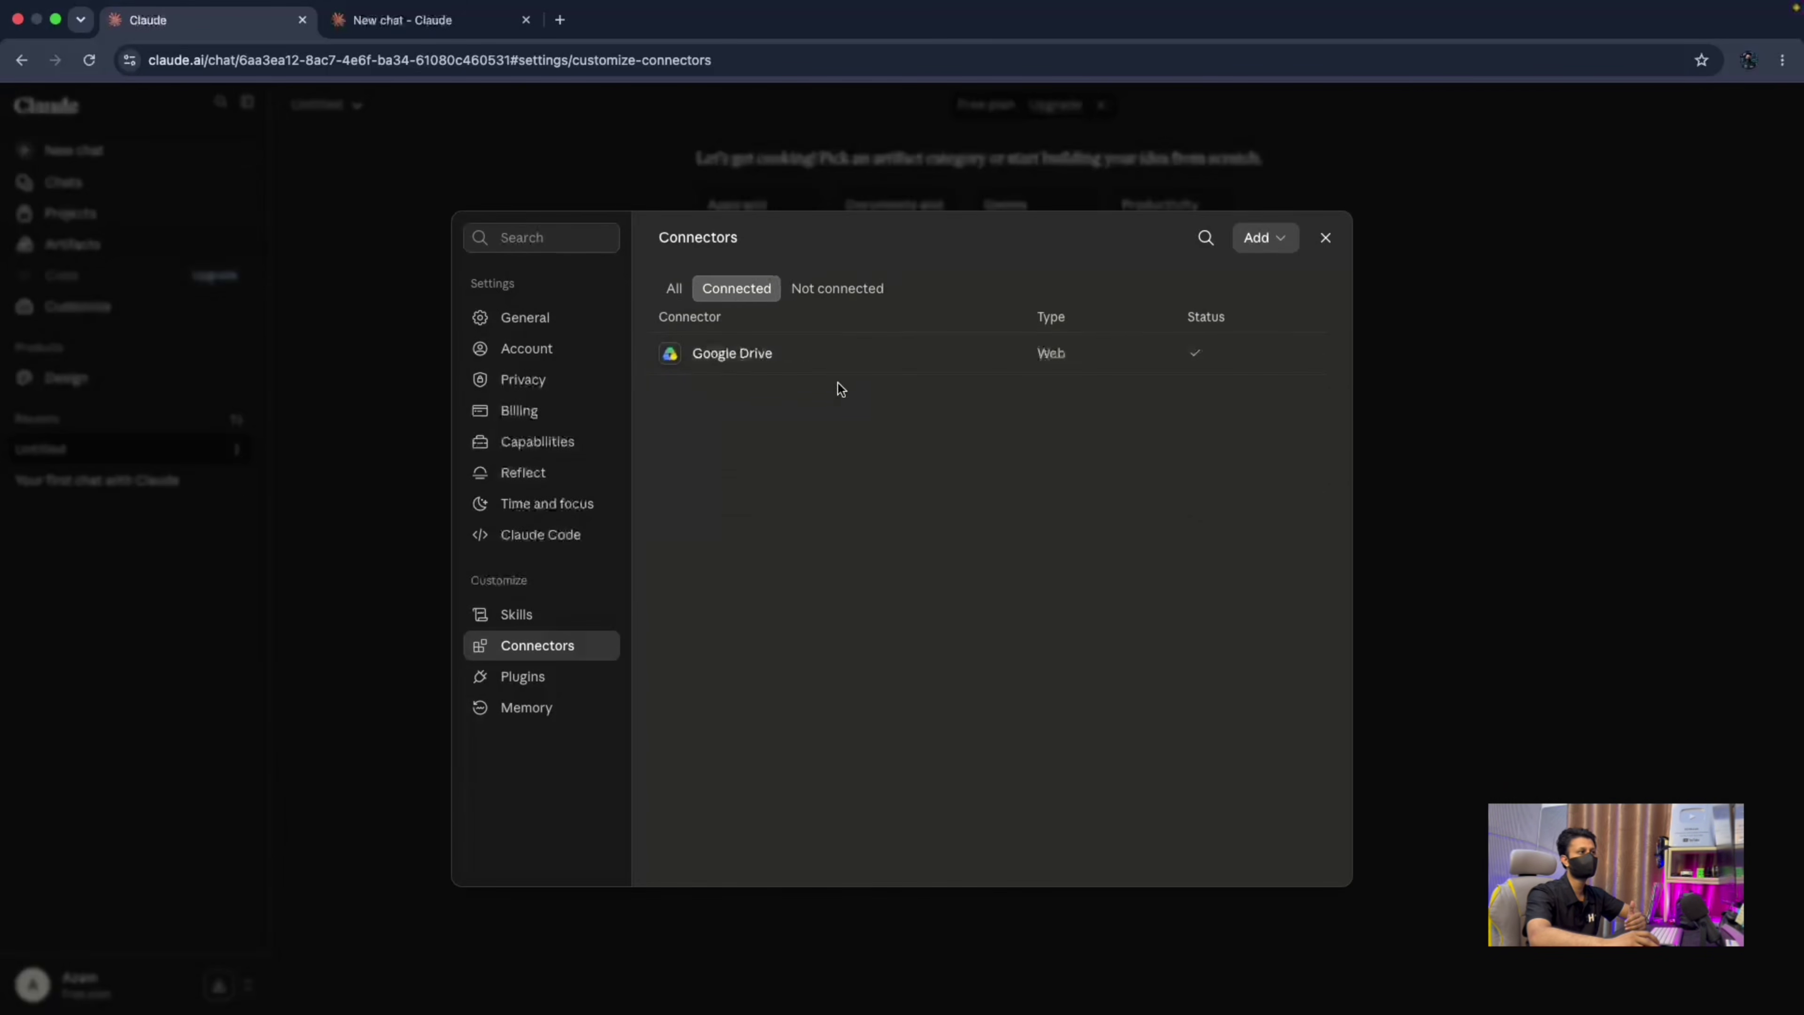
click(831, 288)
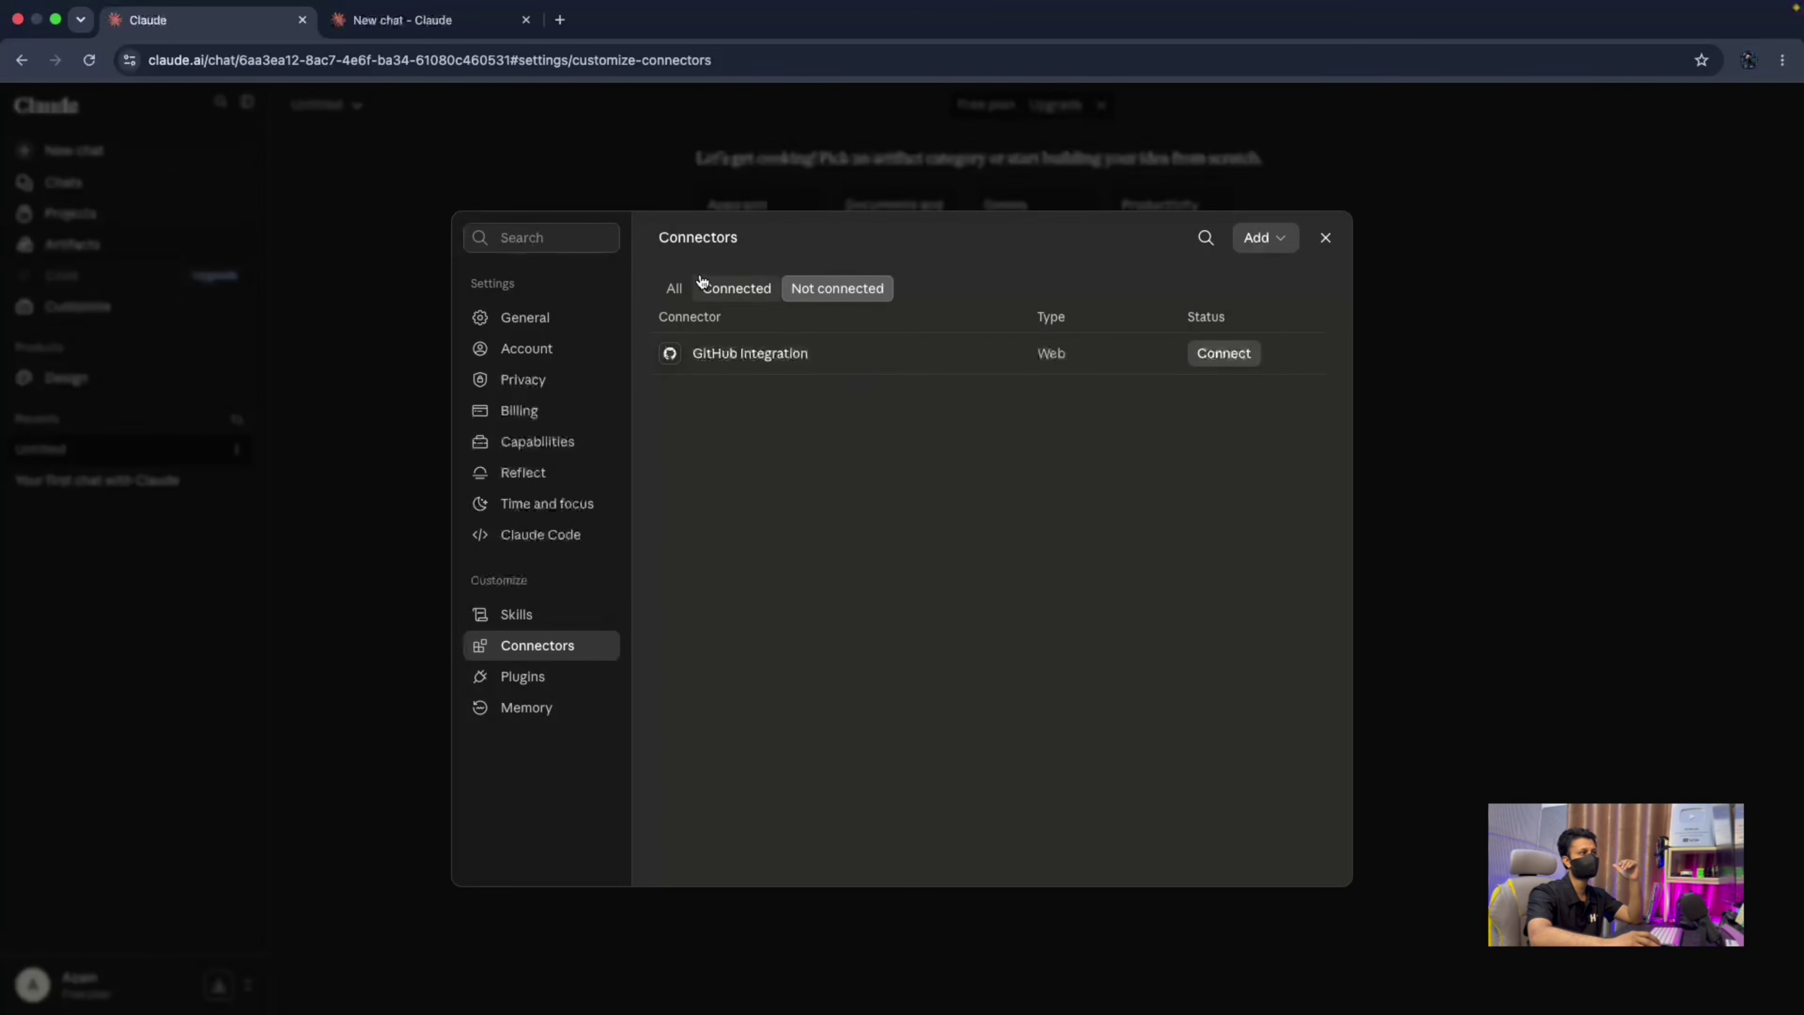
click(674, 288)
click(1272, 237)
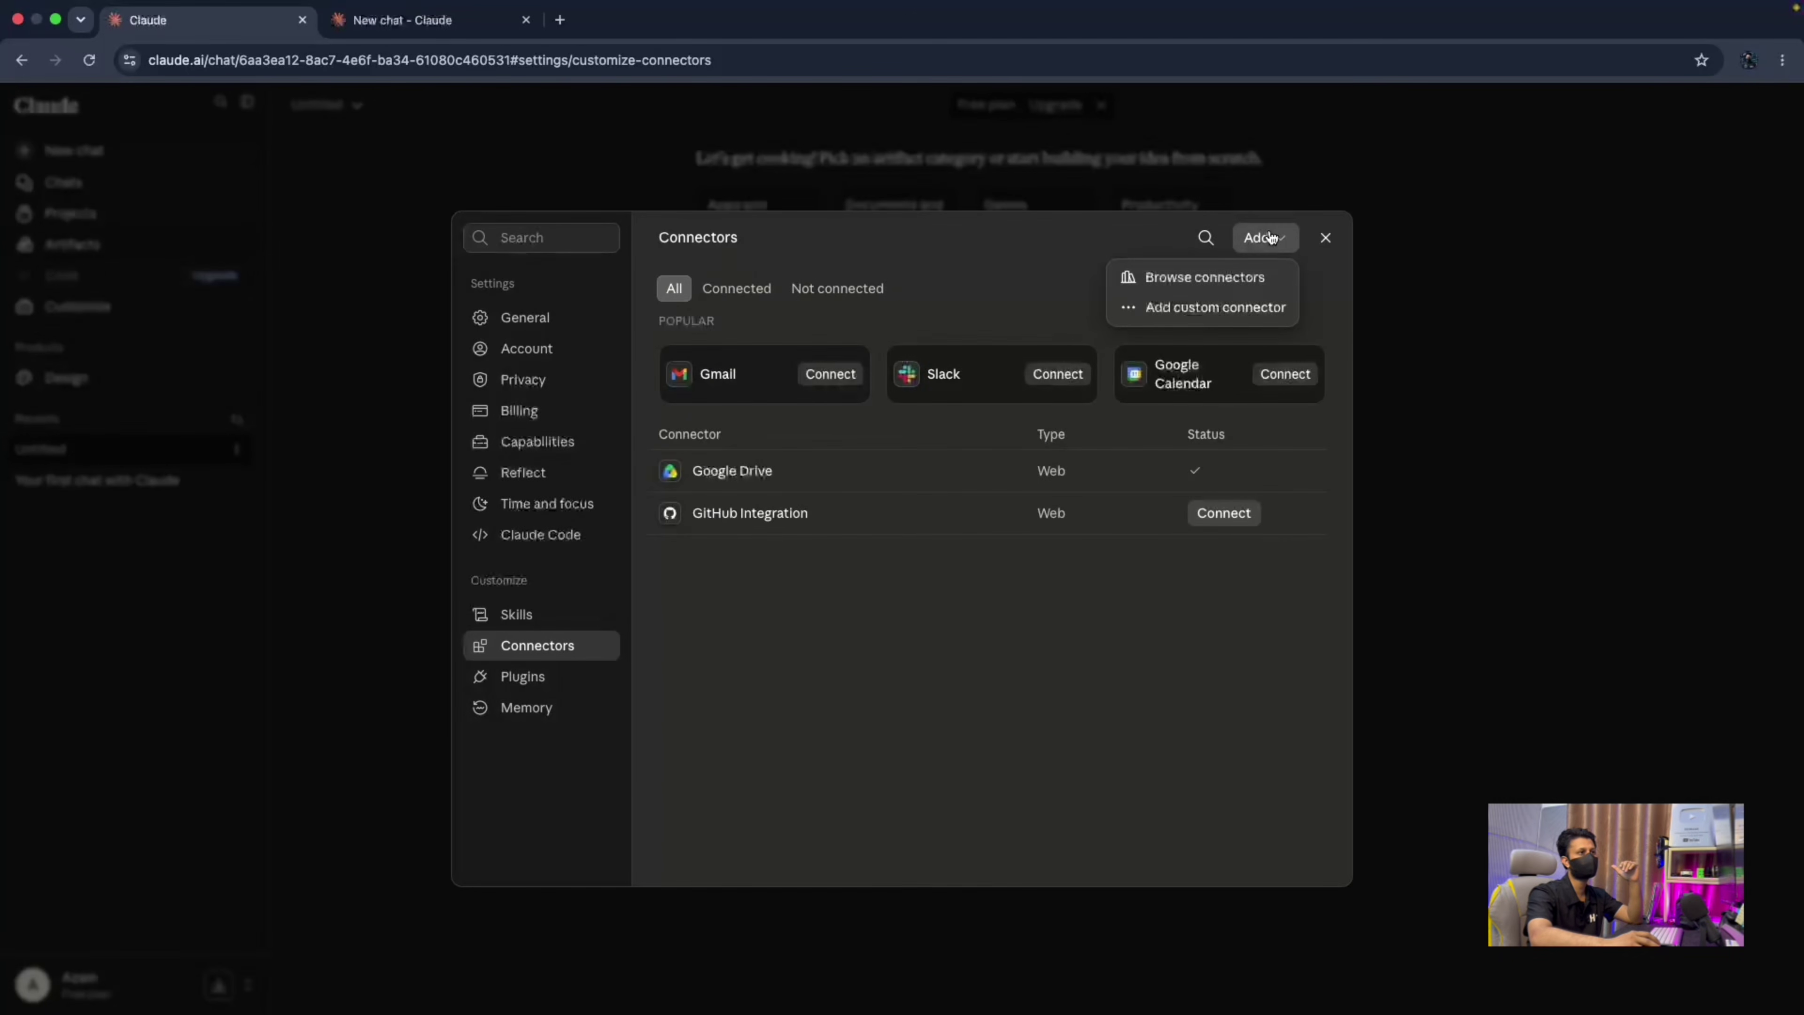
click(1205, 313)
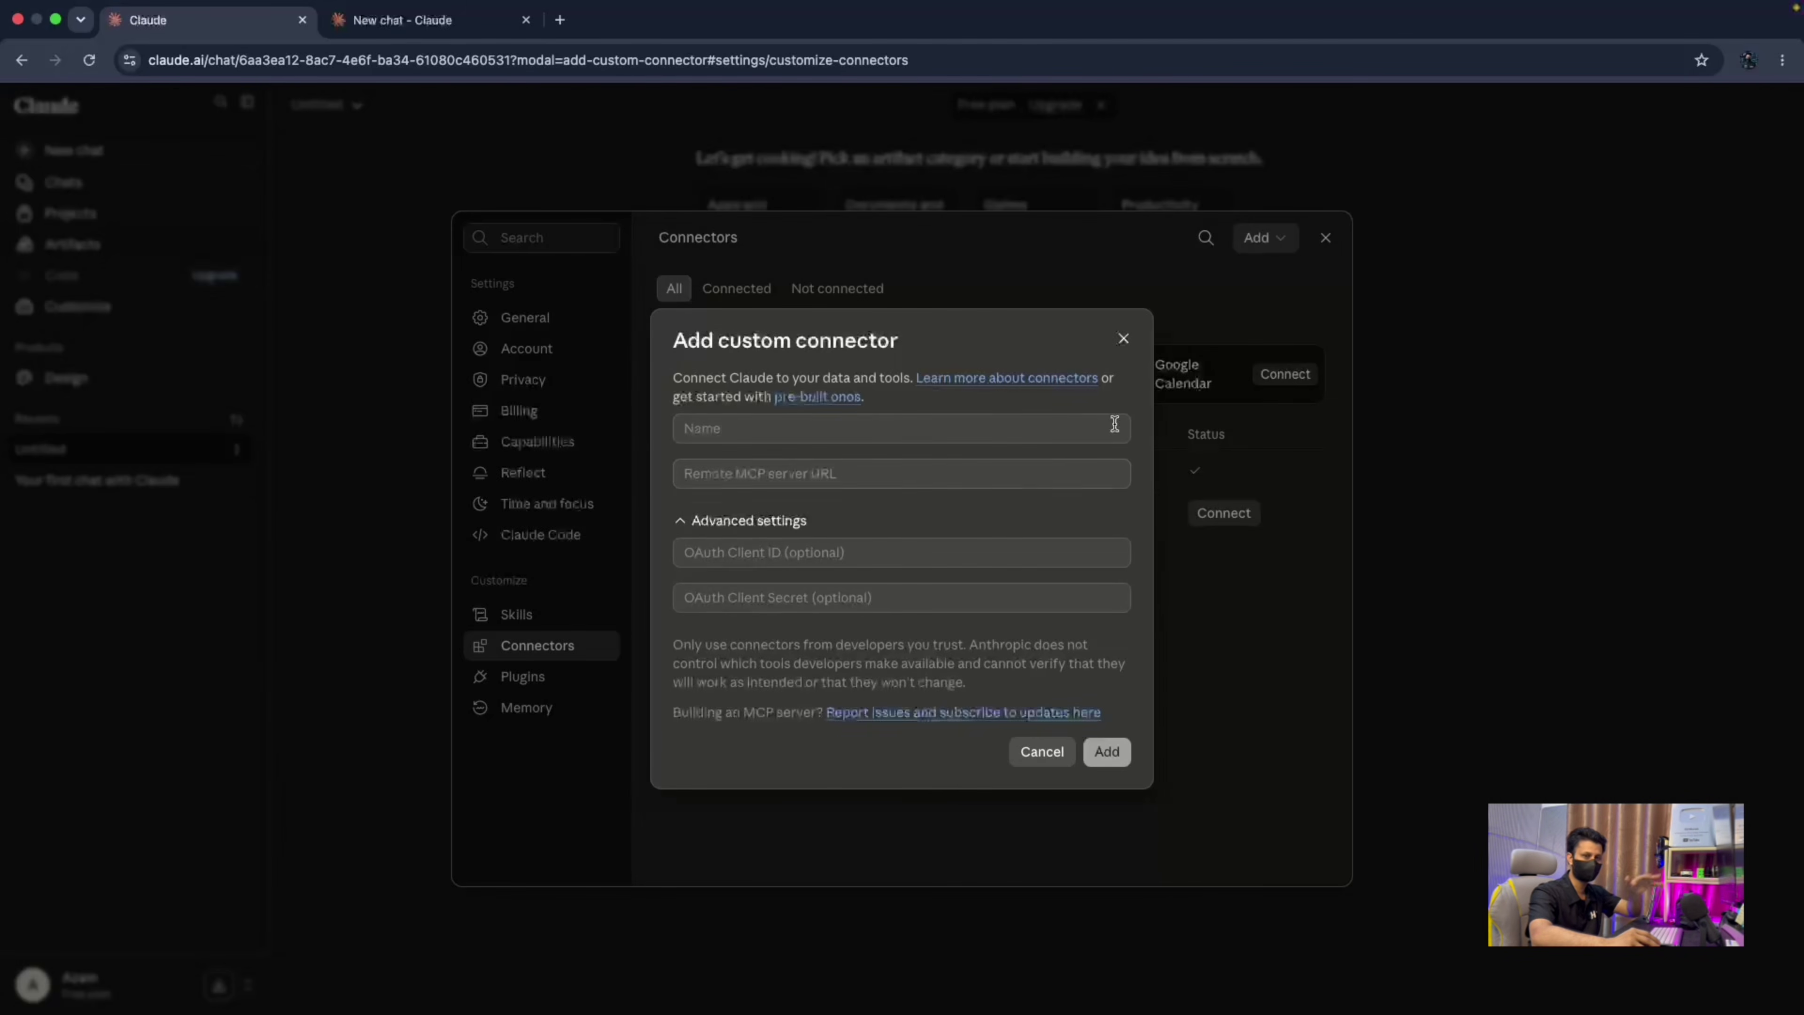
Dismiss the custom connector form and look through the Plugins browse directory.
click(1125, 343)
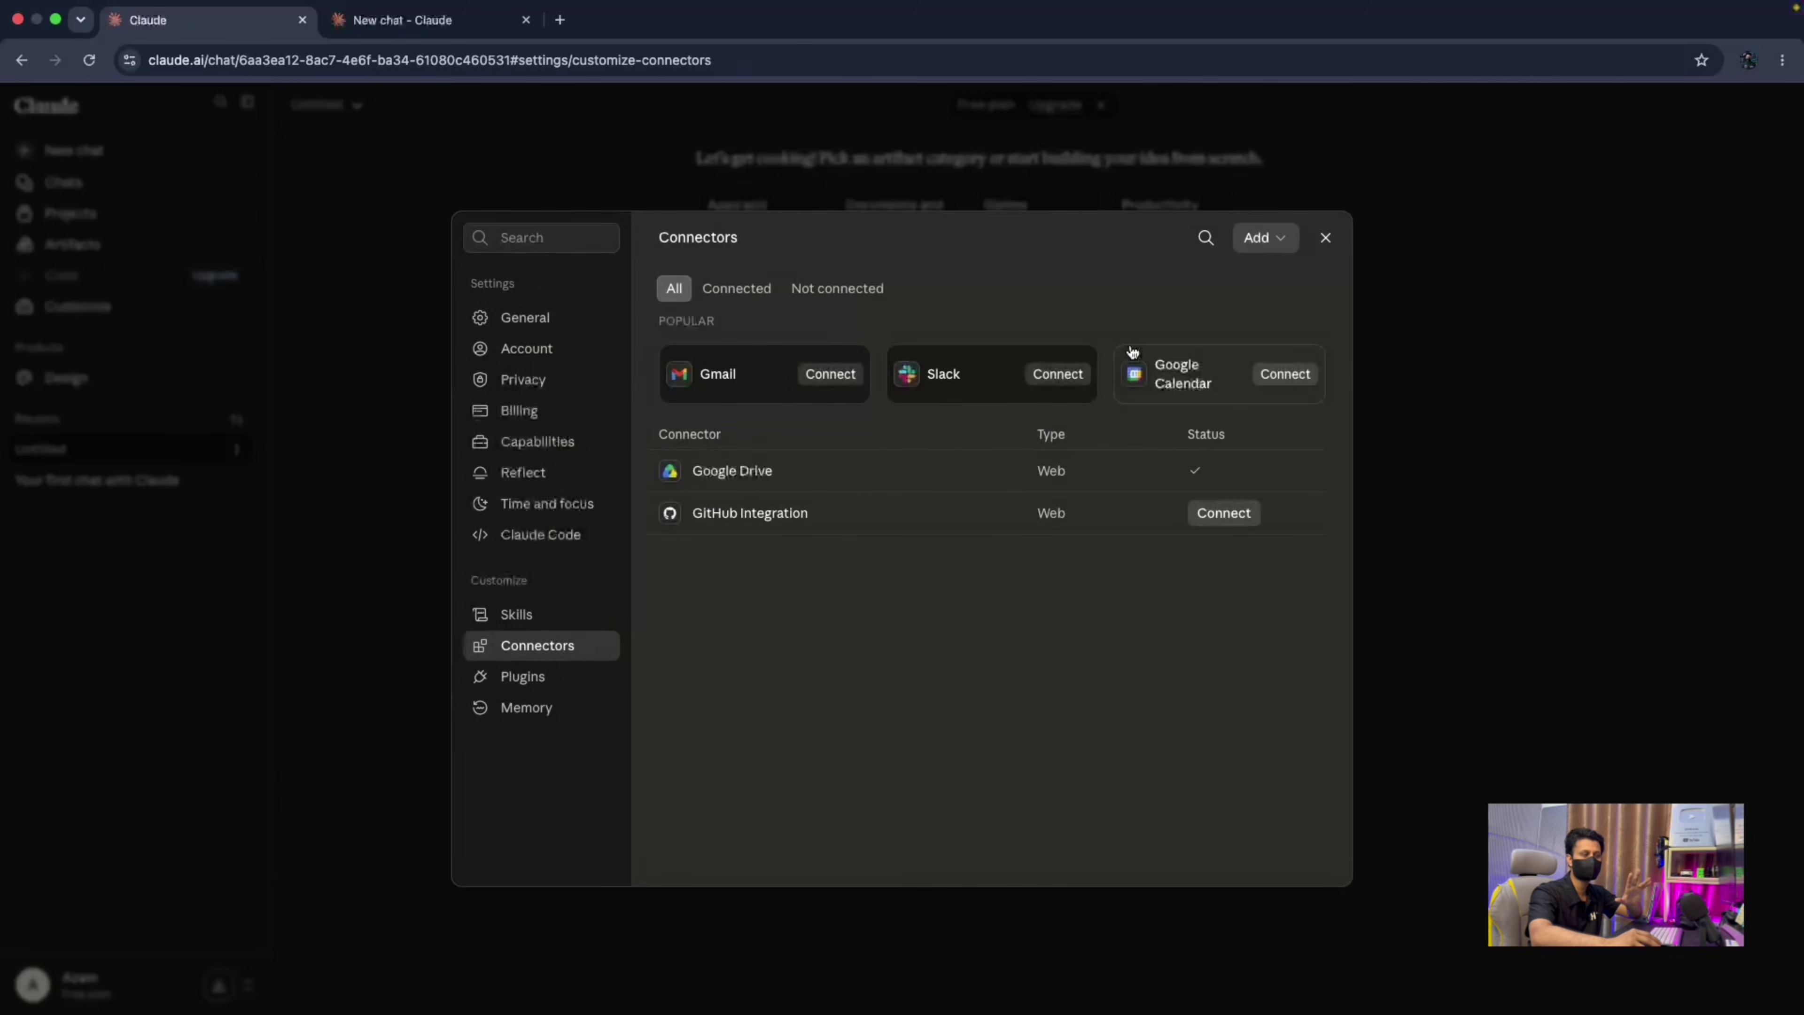
click(555, 676)
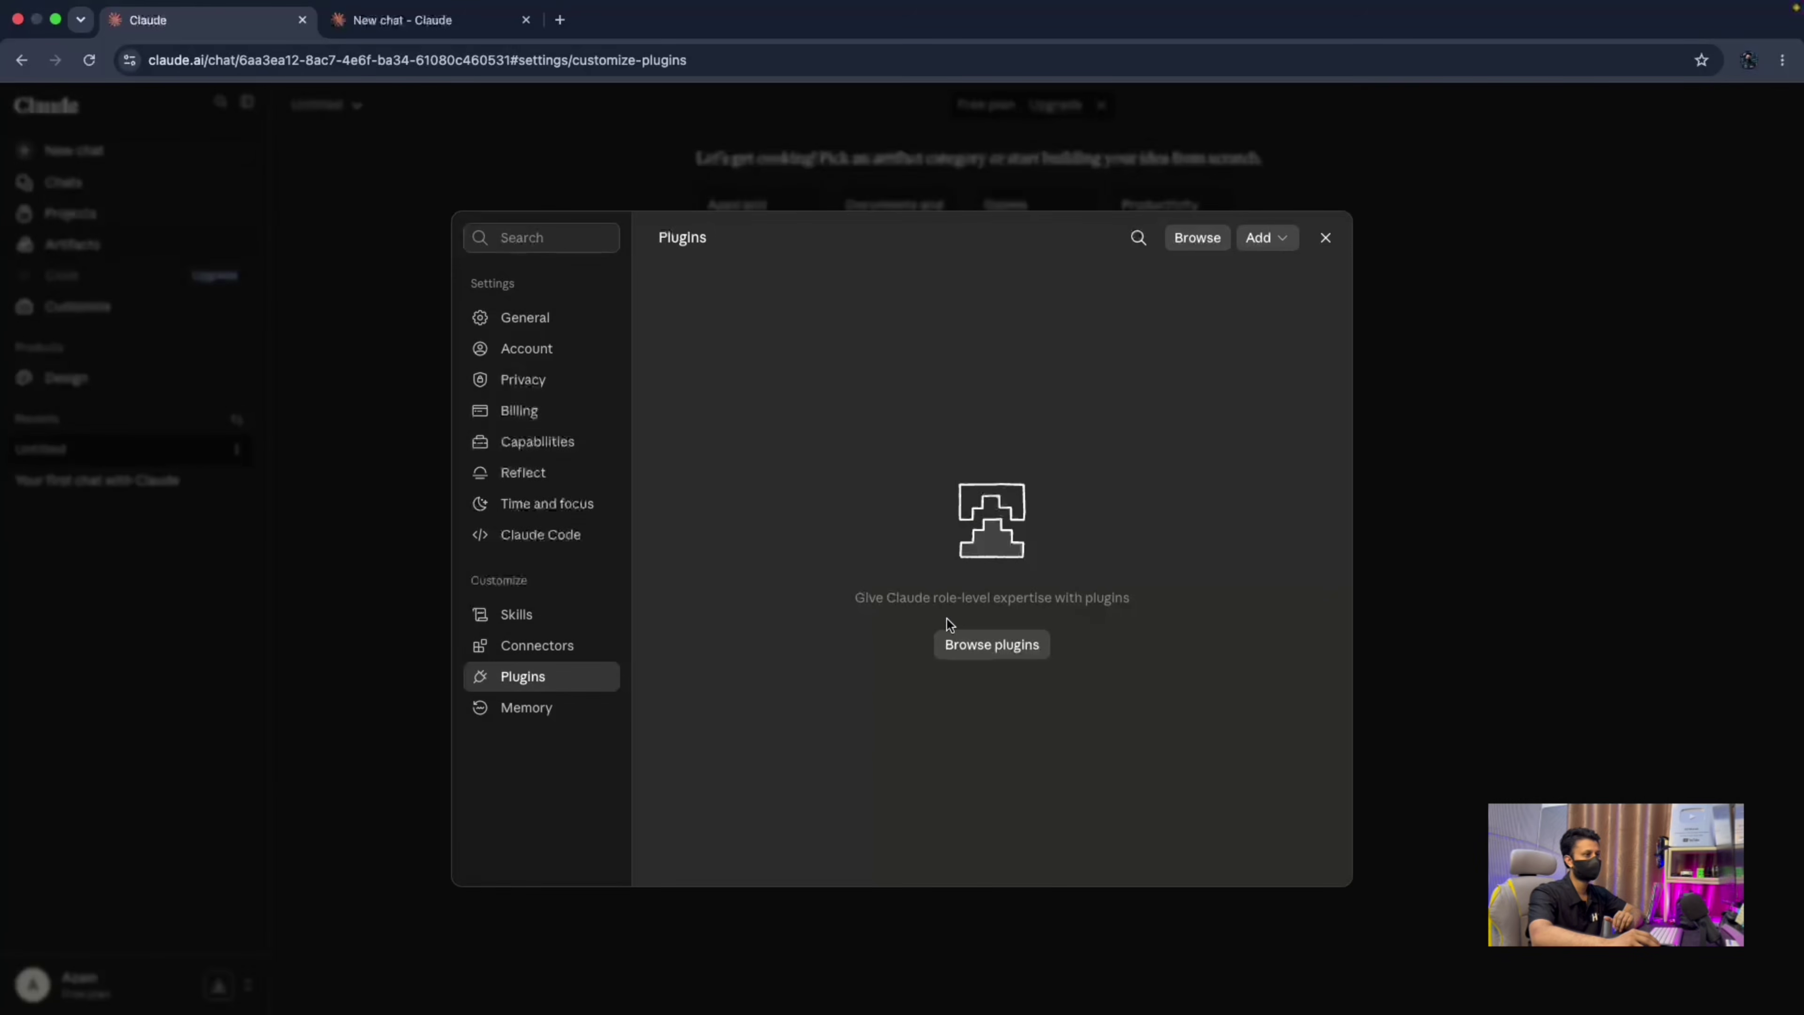
click(993, 645)
scroll(789, 454, down, 5)
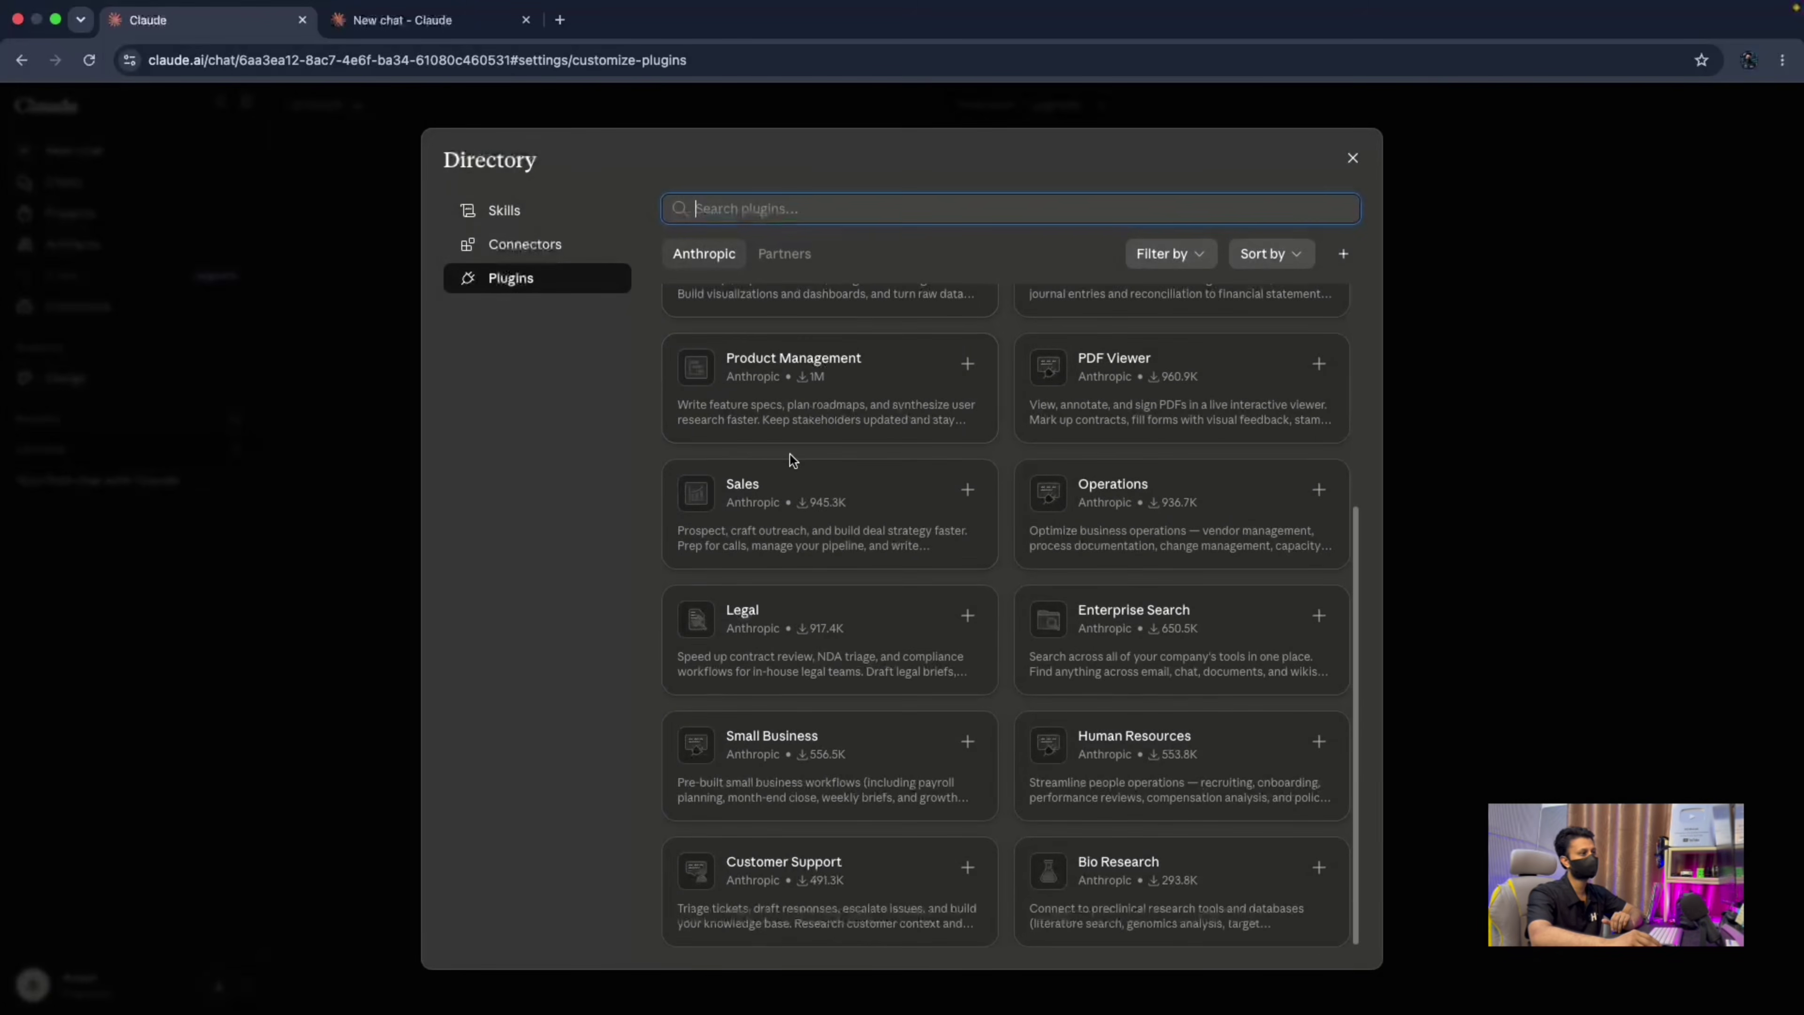
scroll(796, 454, up, 5)
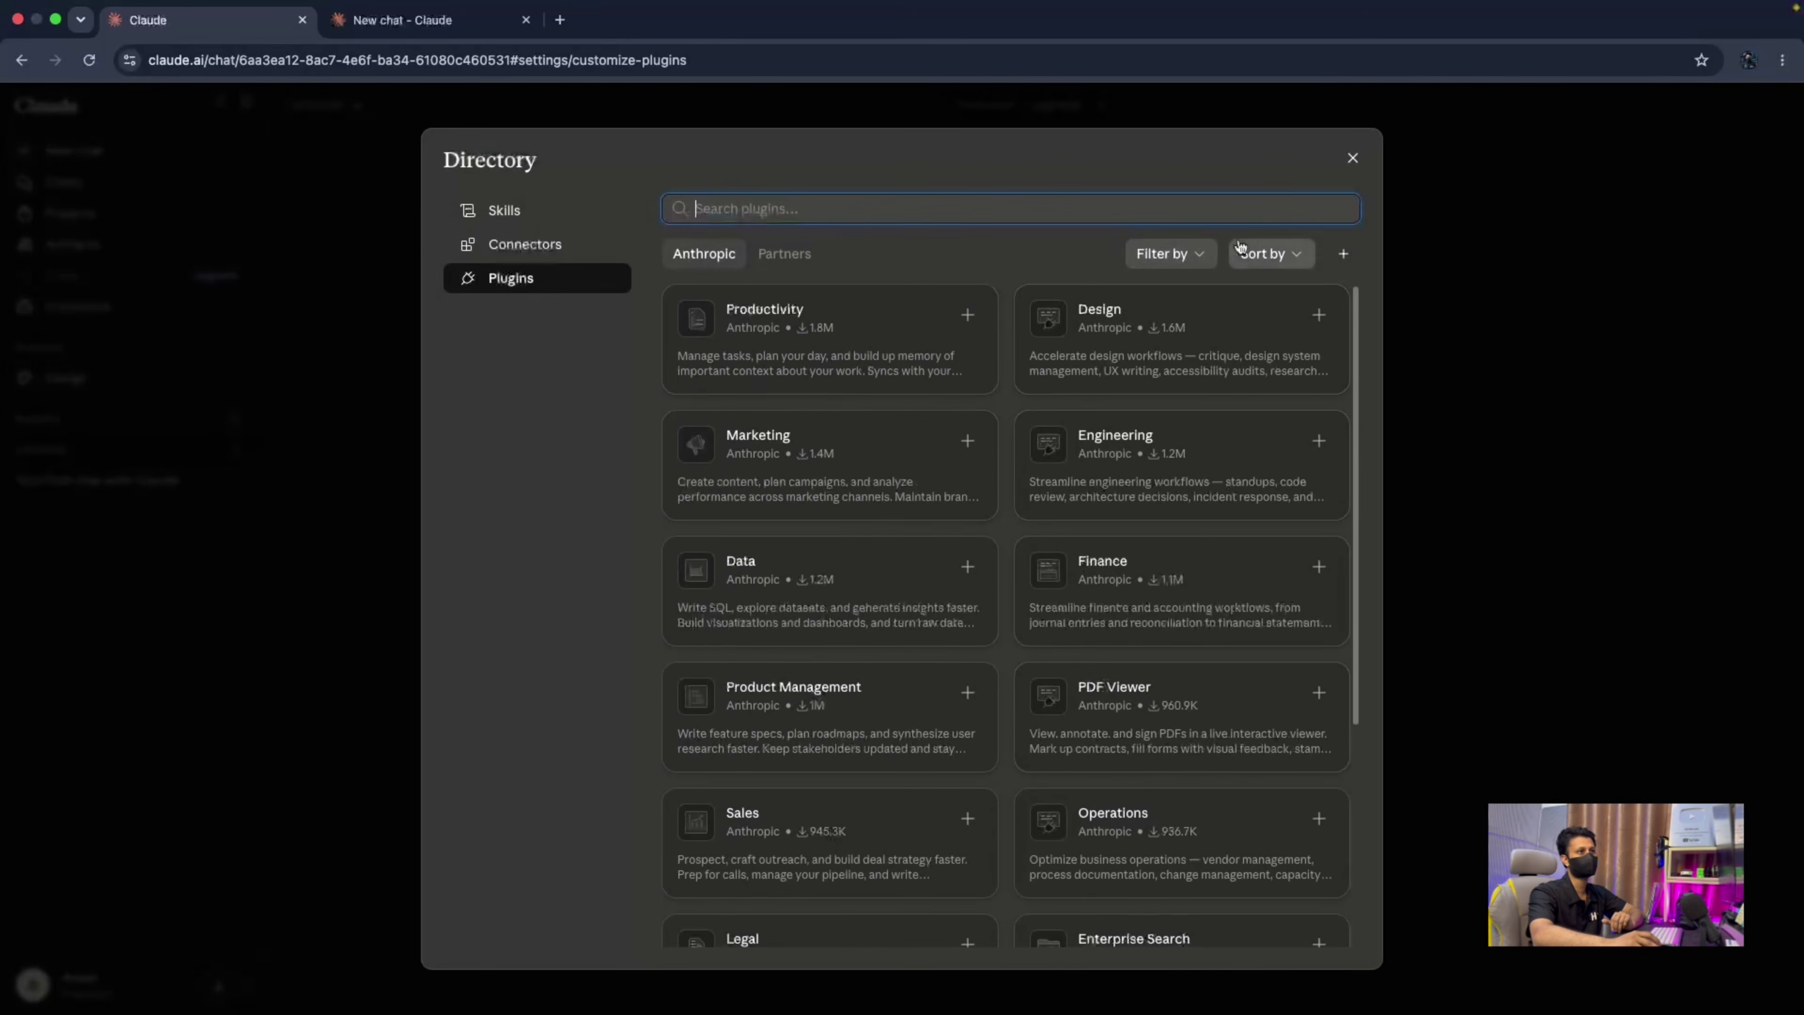
Close the plugins directory and turn on 'Generate memory from chats' in Memory settings.
click(1352, 157)
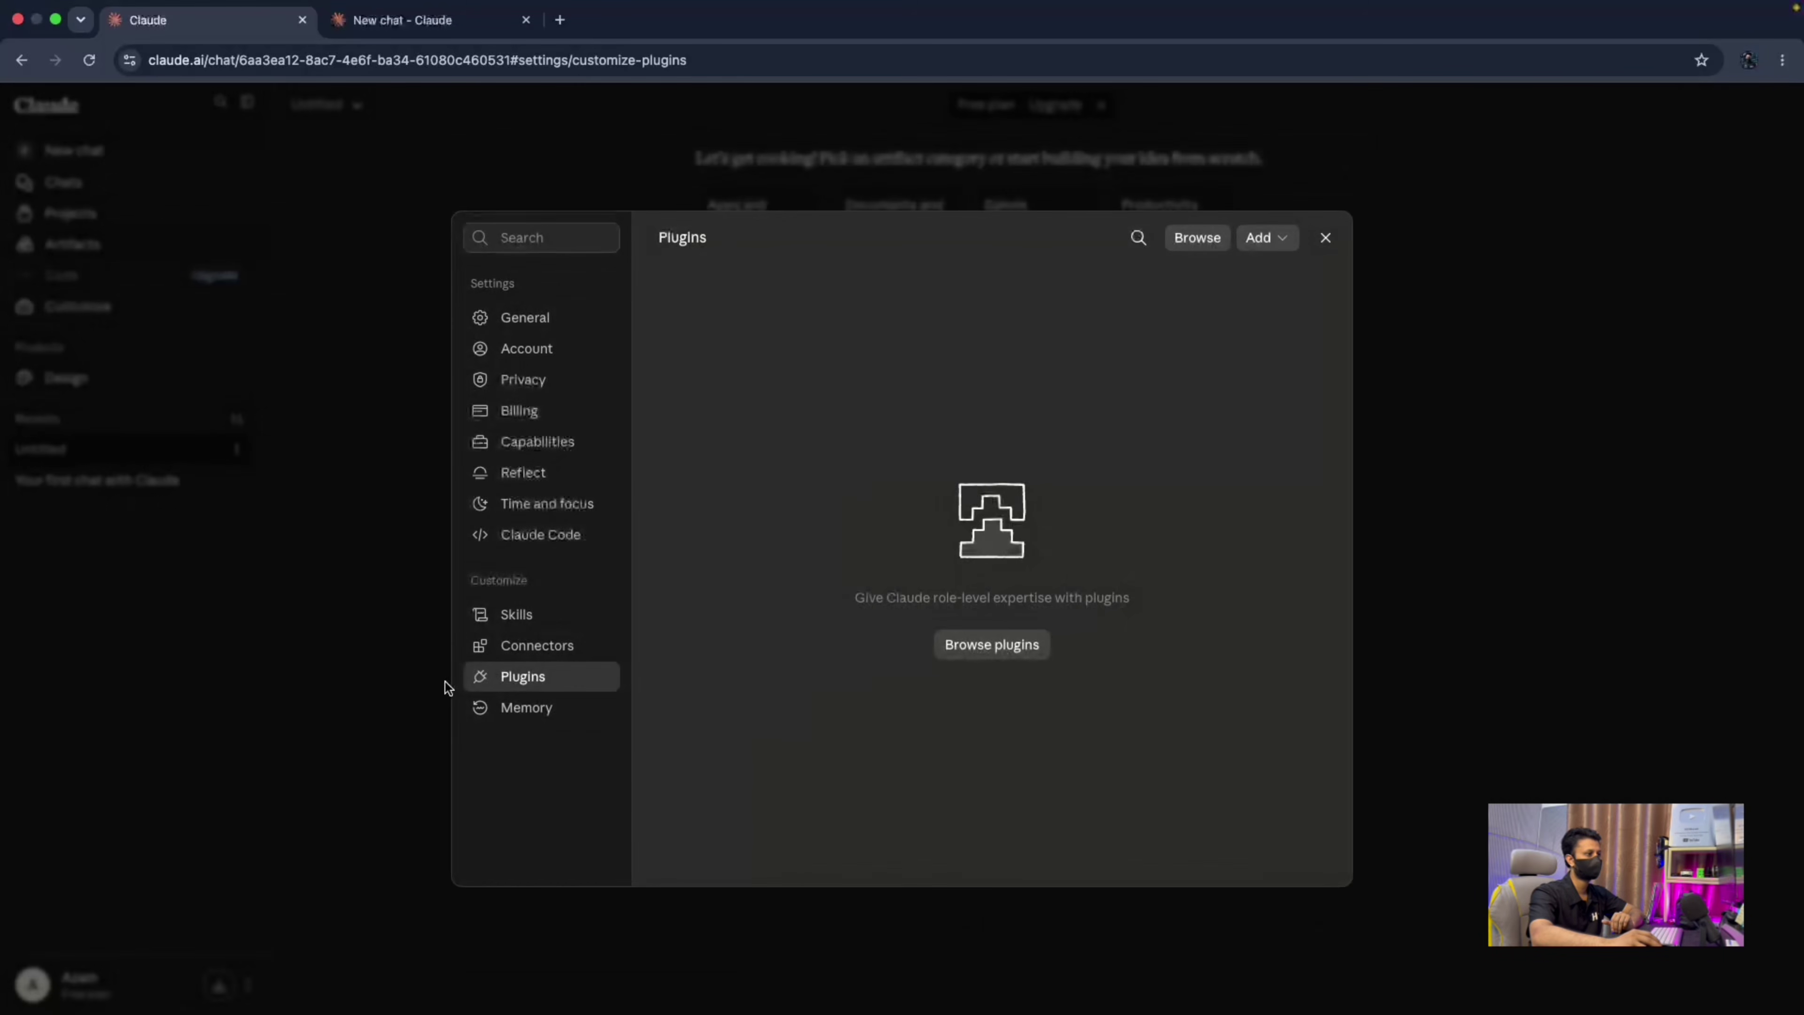
click(549, 713)
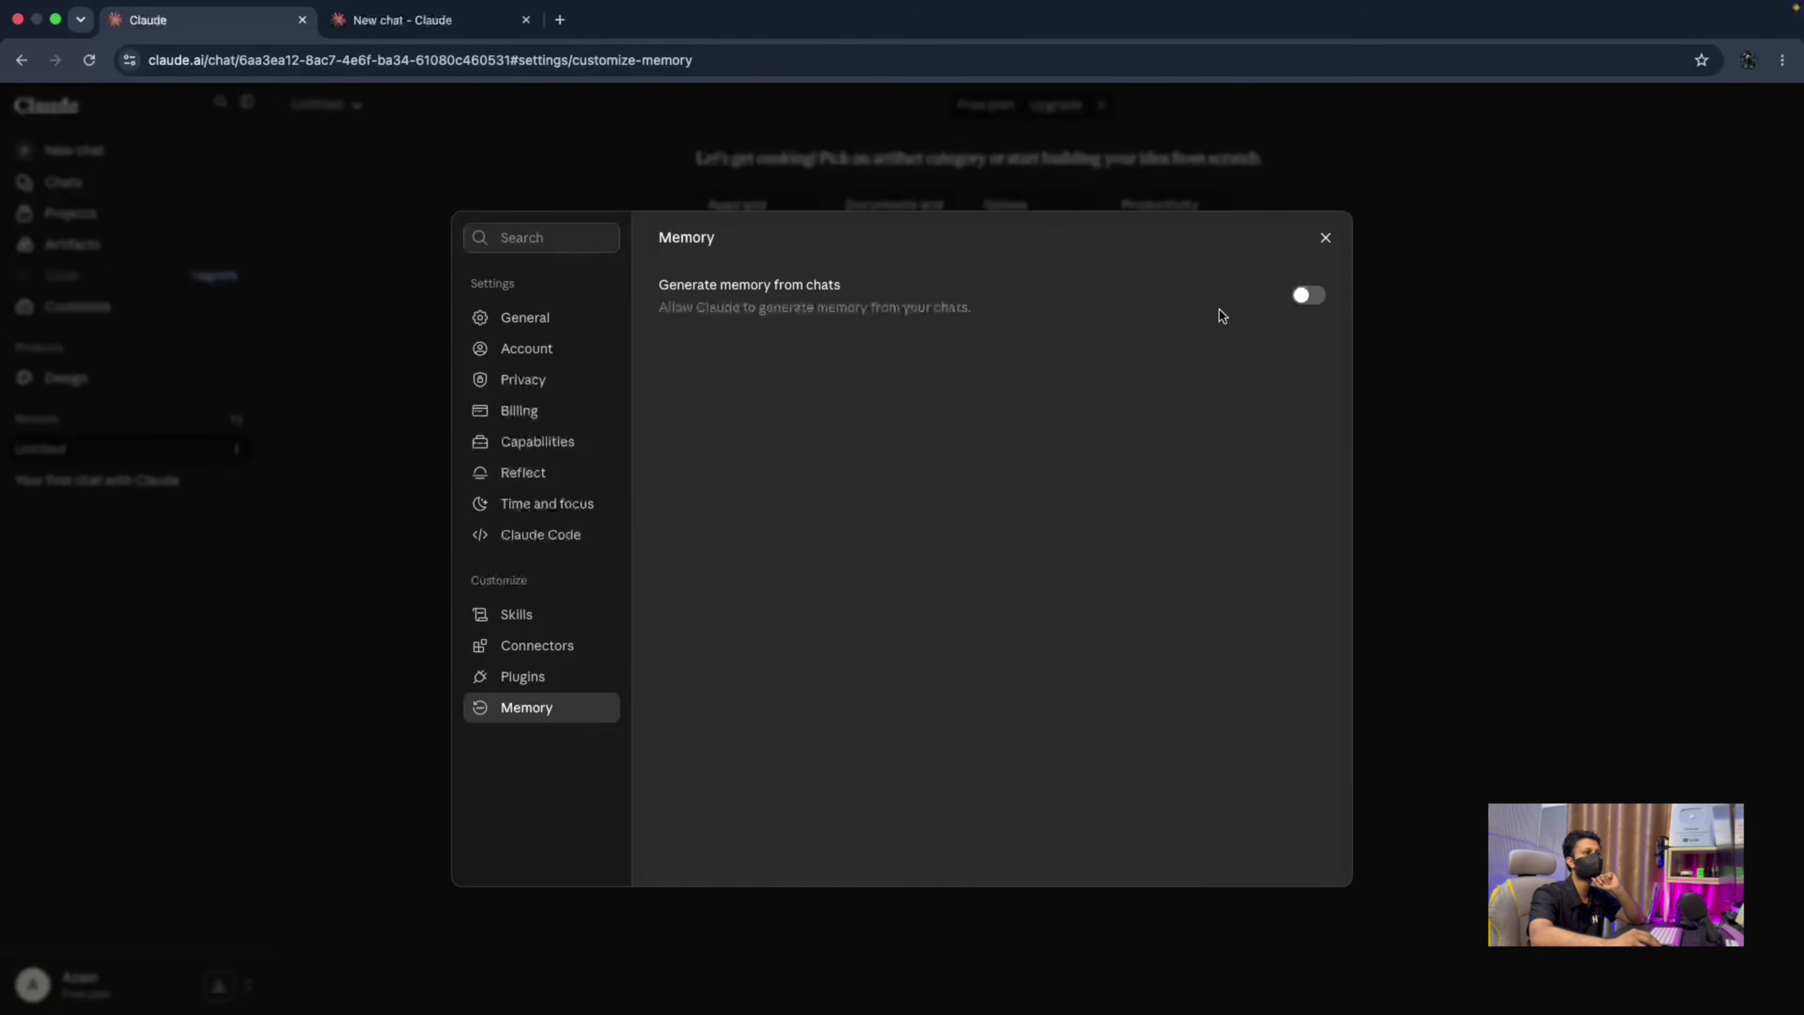
click(1308, 295)
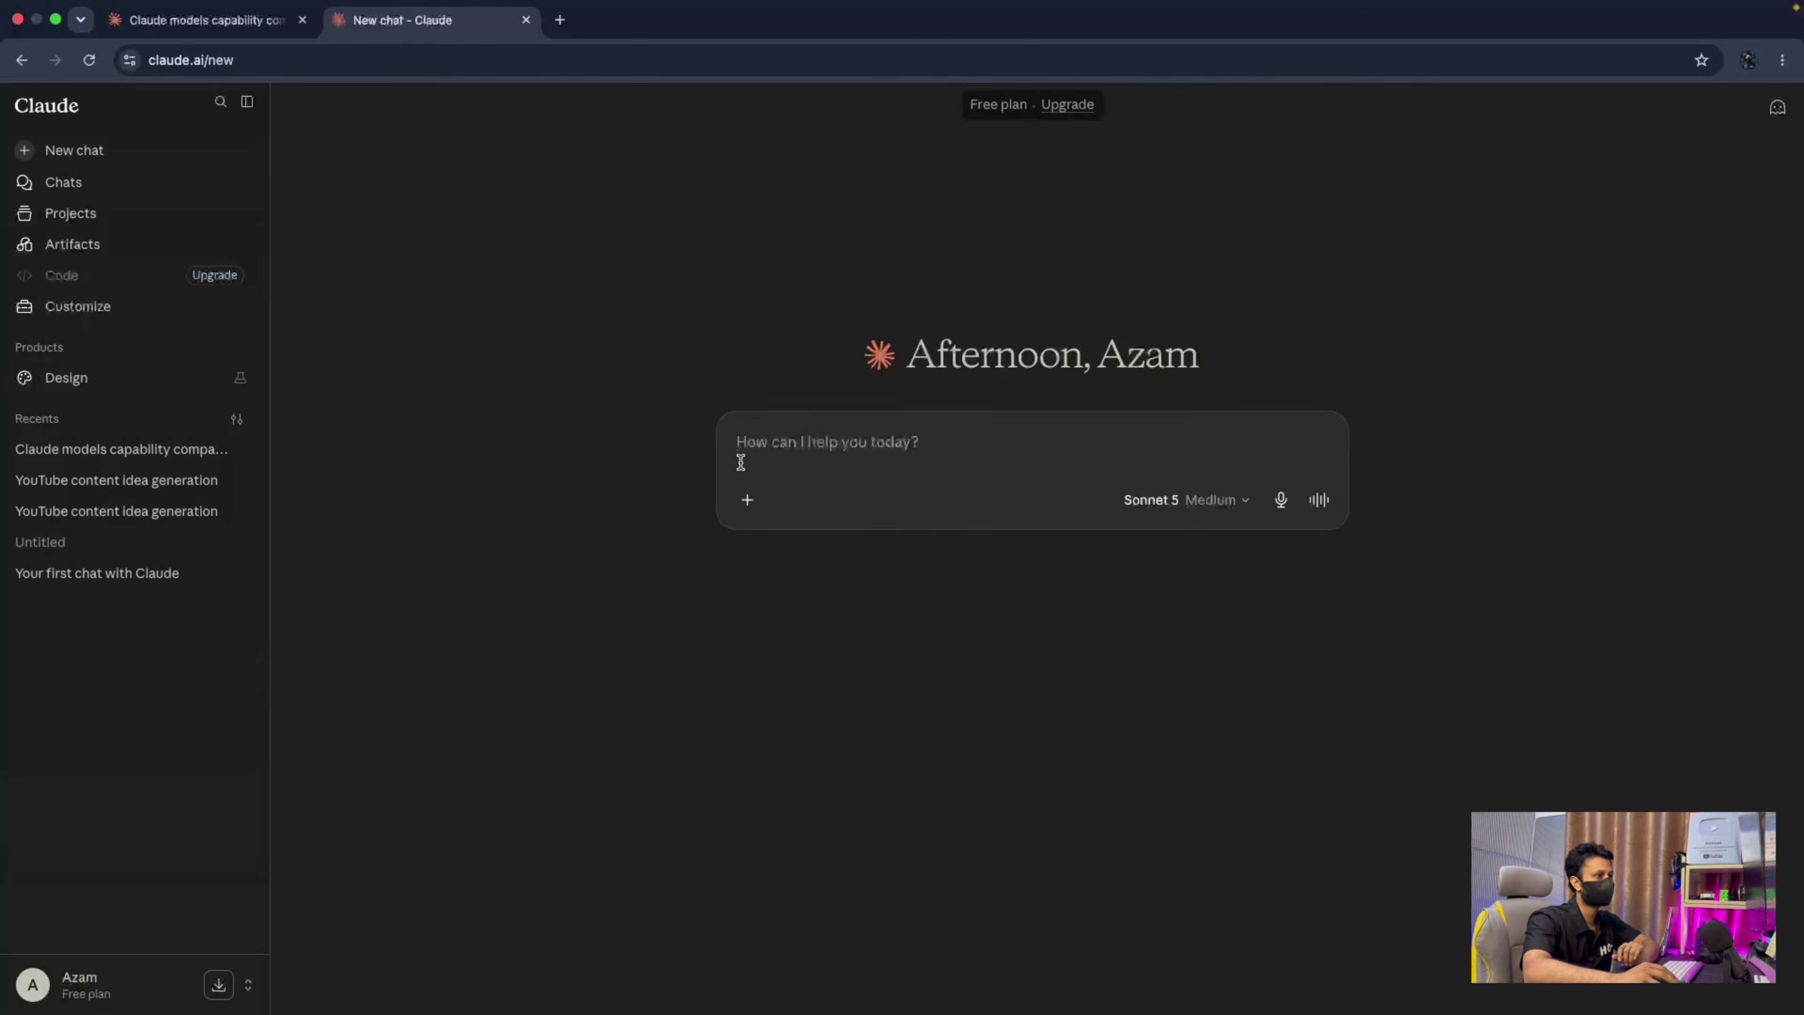
Explore the chat box + menu's Add to project, Skills and Add connector submenus, then close it.
click(751, 501)
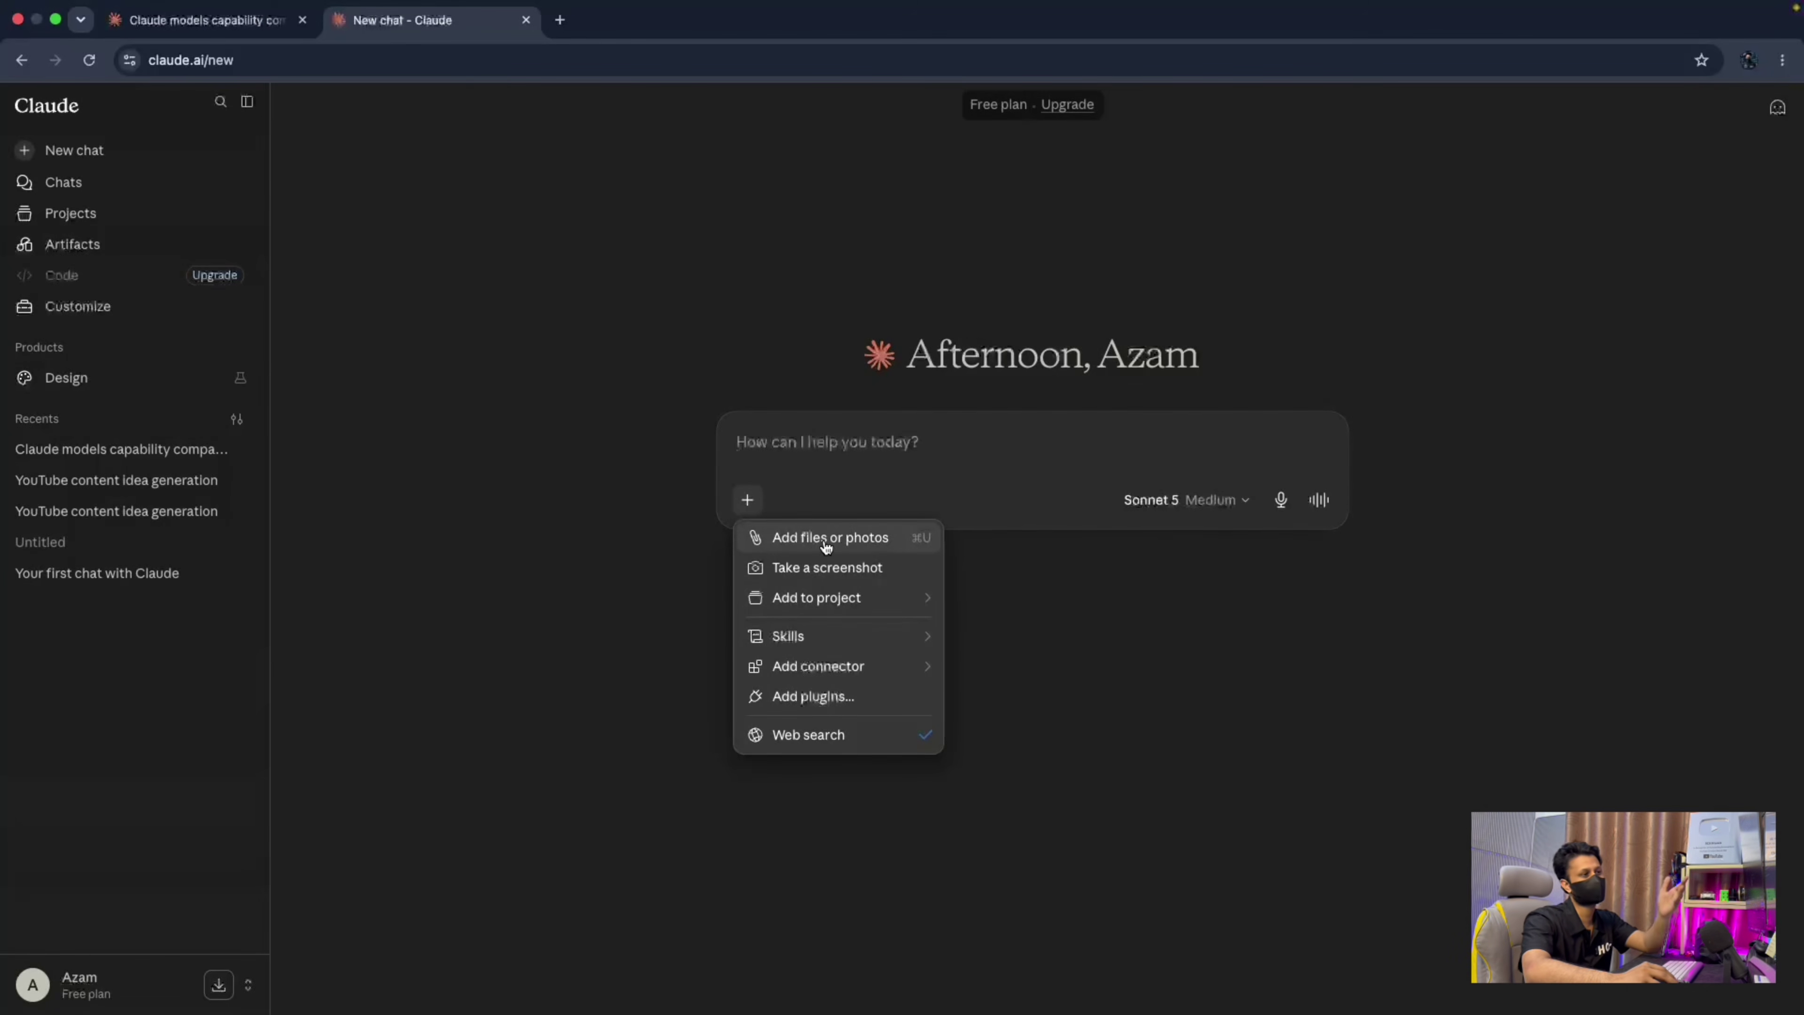
mouse_move(849, 597)
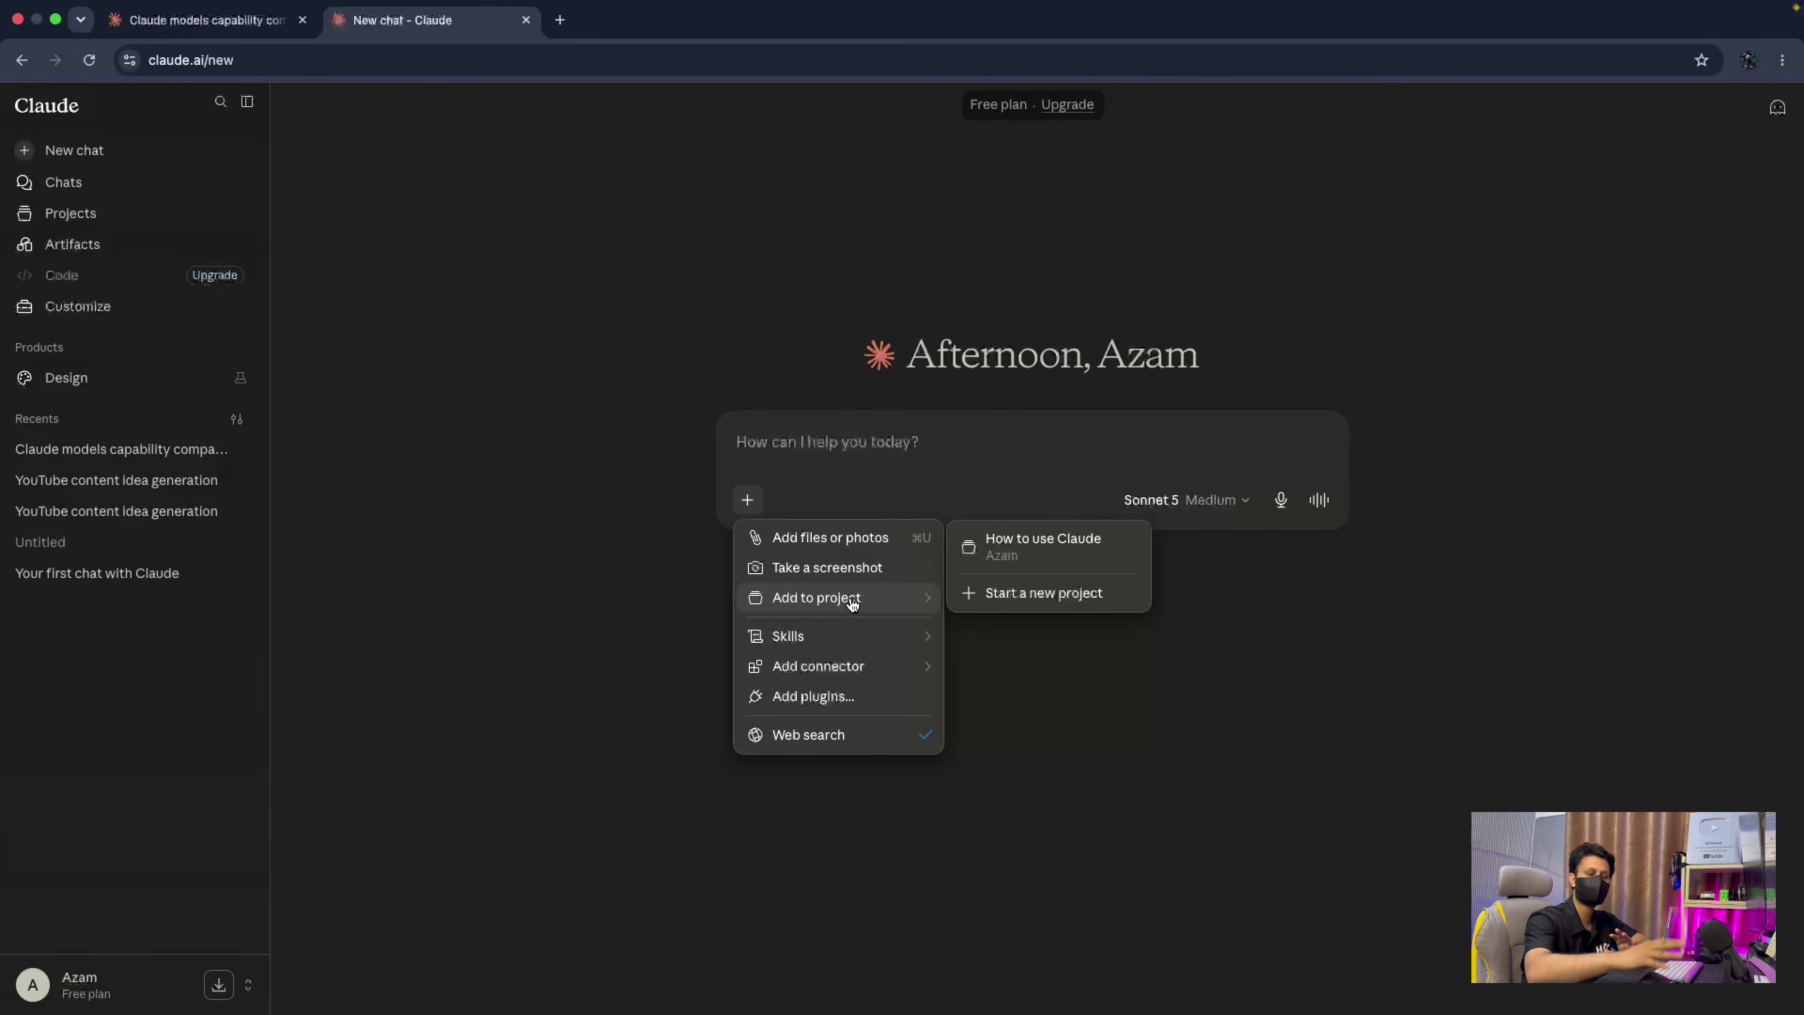
mouse_move(853, 643)
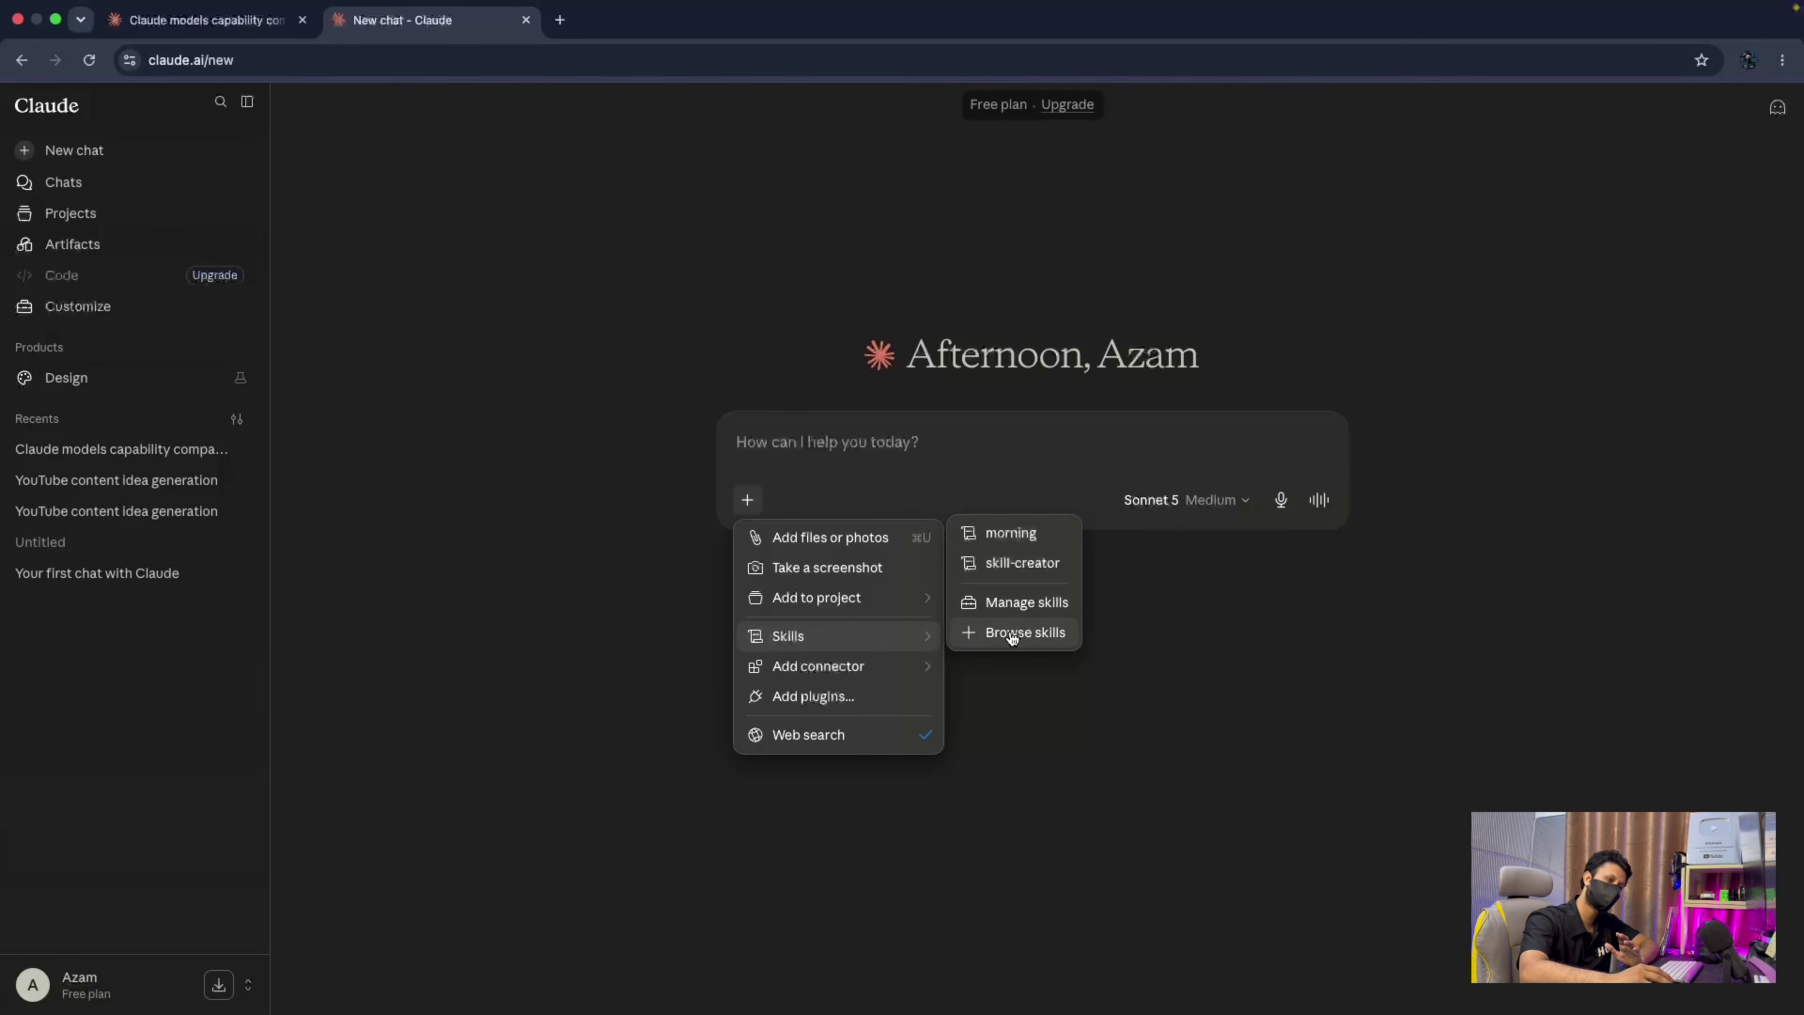
mouse_move(953, 658)
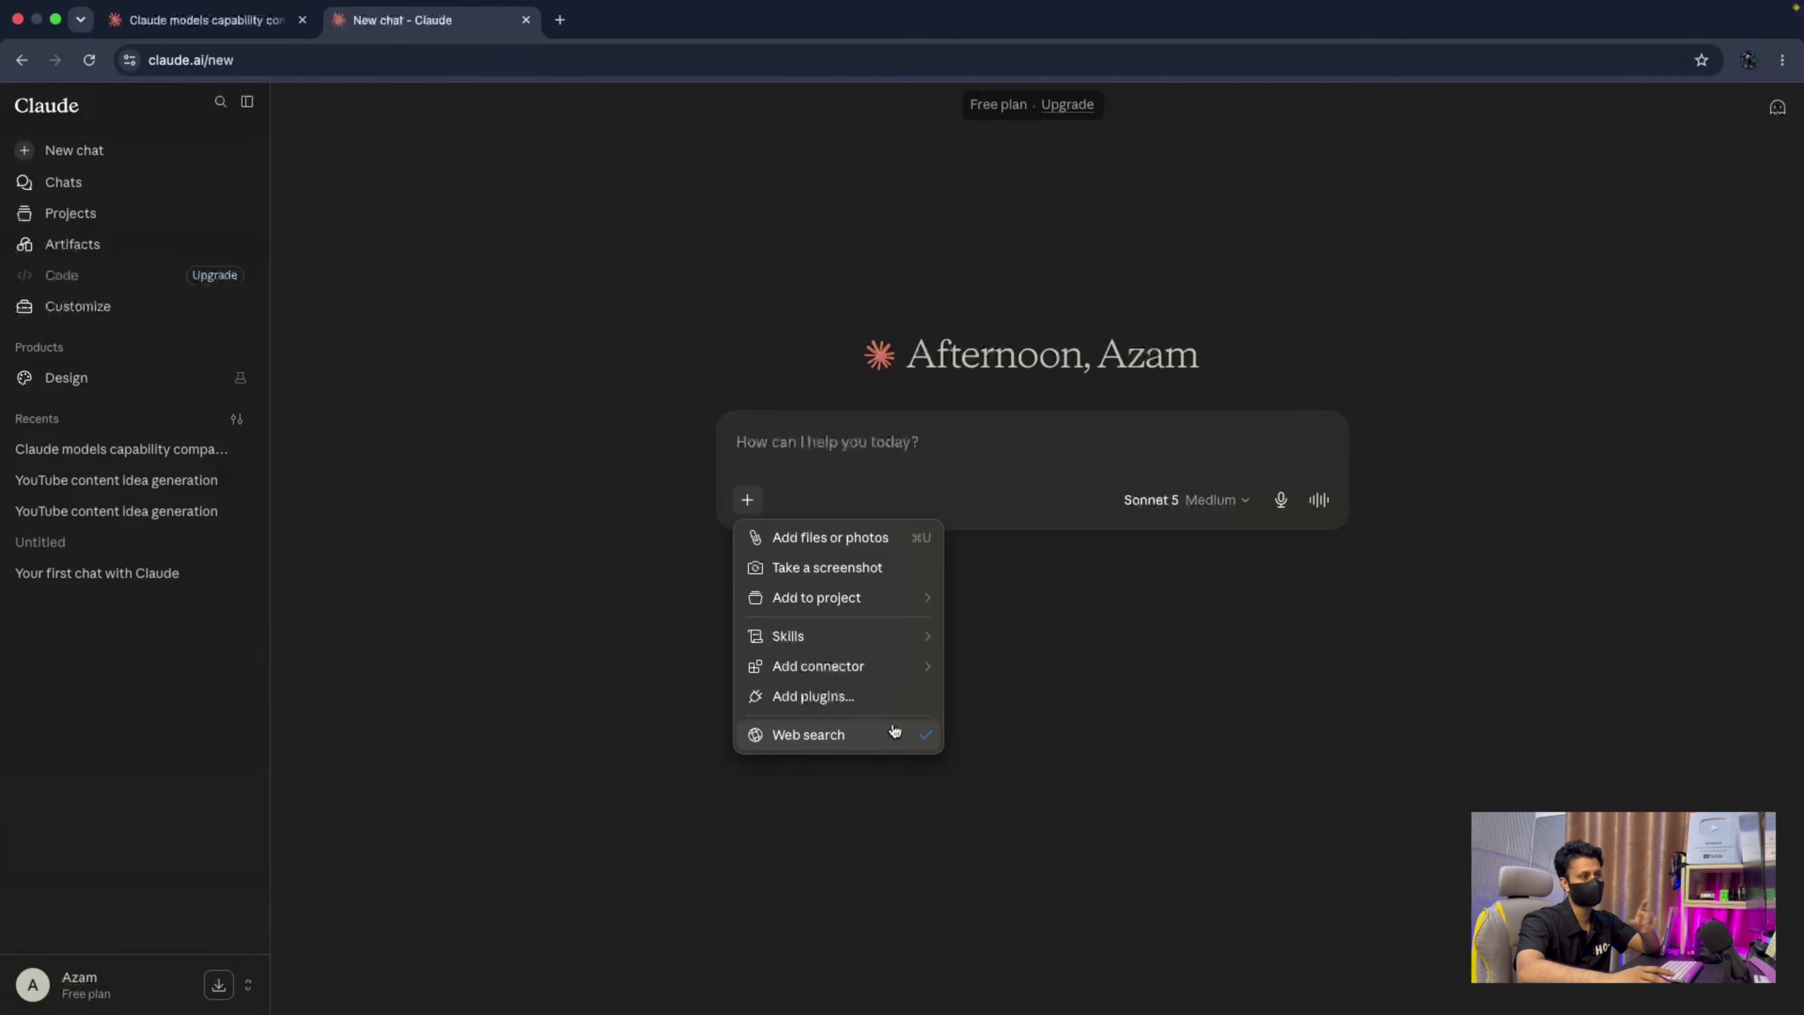
click(1125, 444)
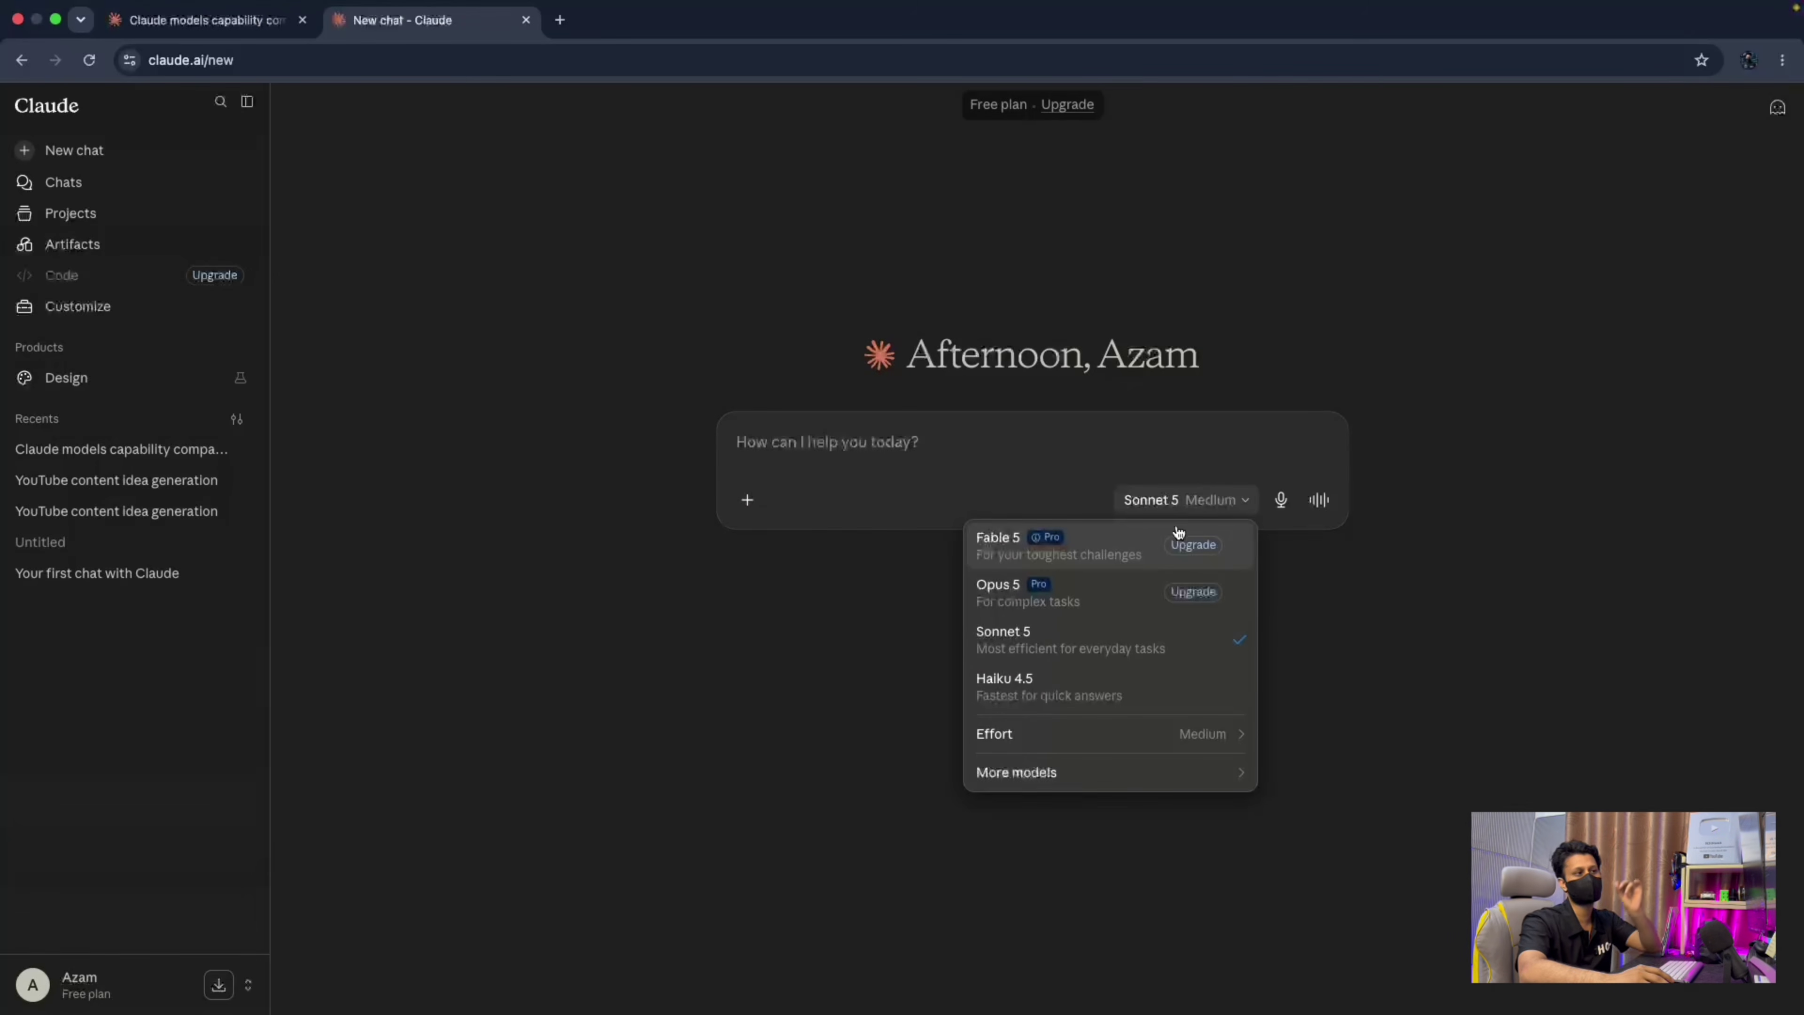
Browse the model list and More models submenu, then reload the page with Haiku 4.5 chosen.
mouse_move(1148, 540)
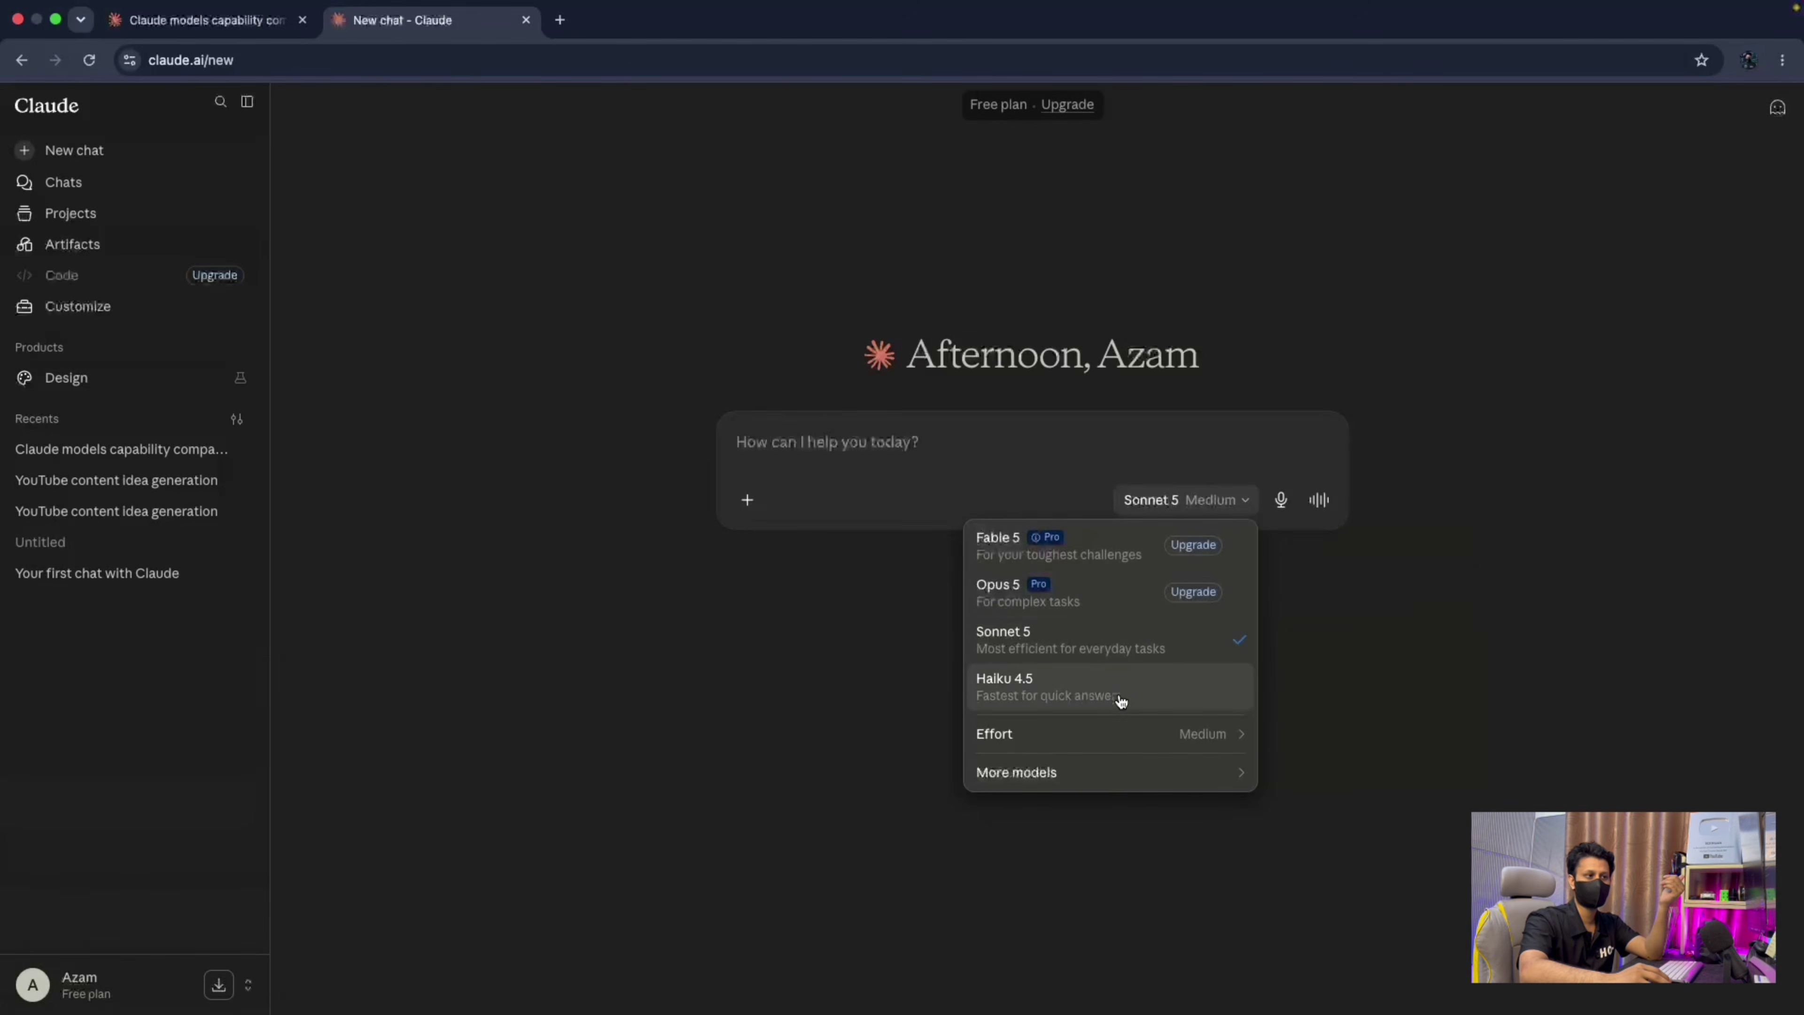
mouse_move(1205, 775)
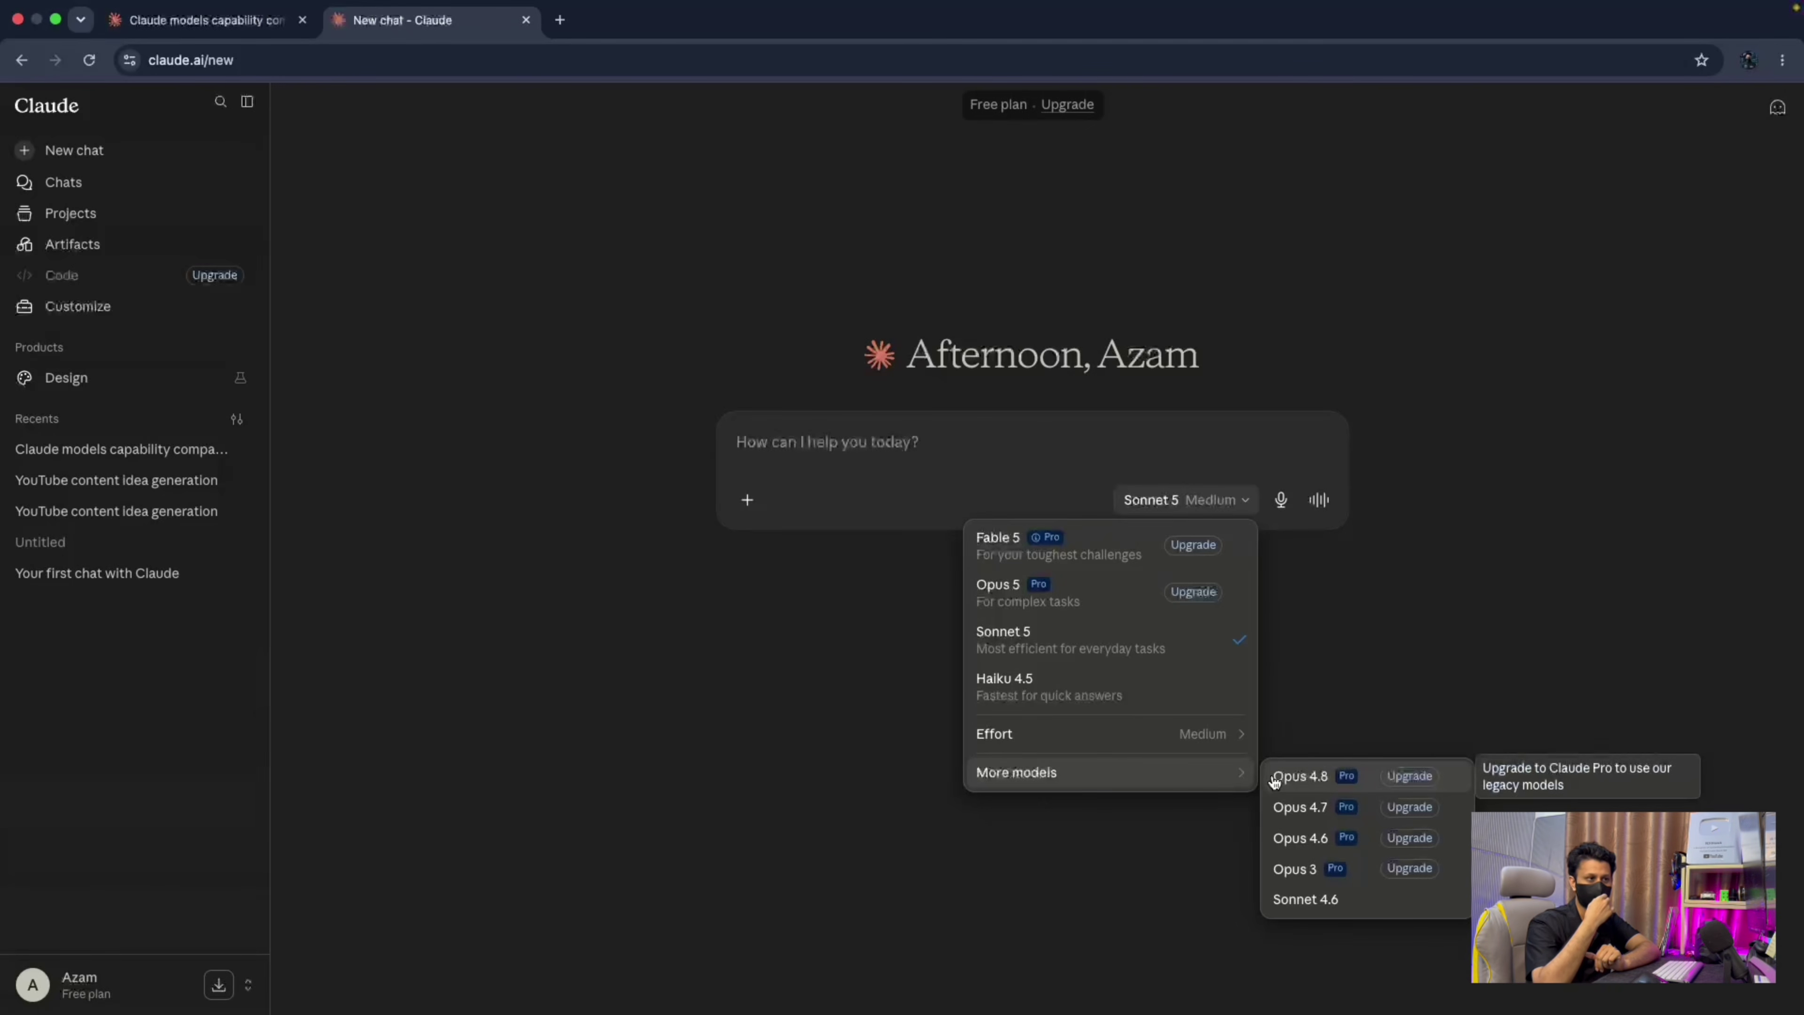
click(101, 62)
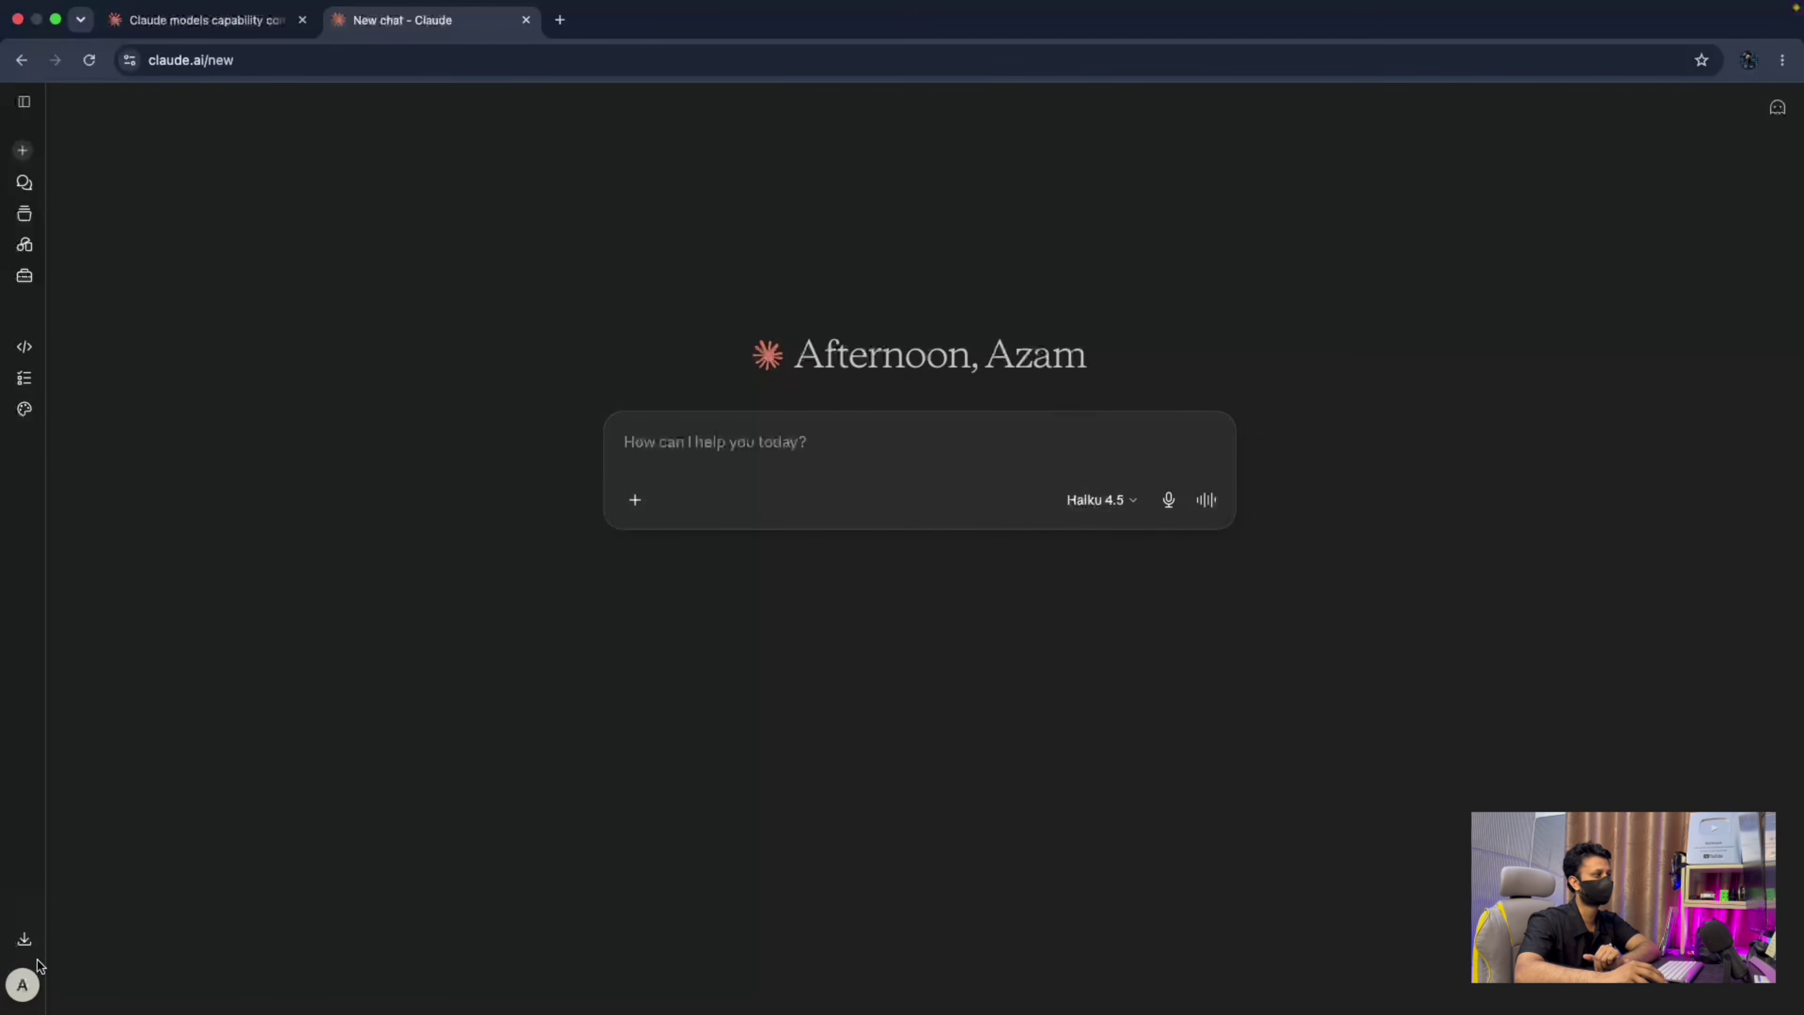
Expand the sidebar and review the Pro-plan models under More models, keeping Haiku 4.5.
click(24, 104)
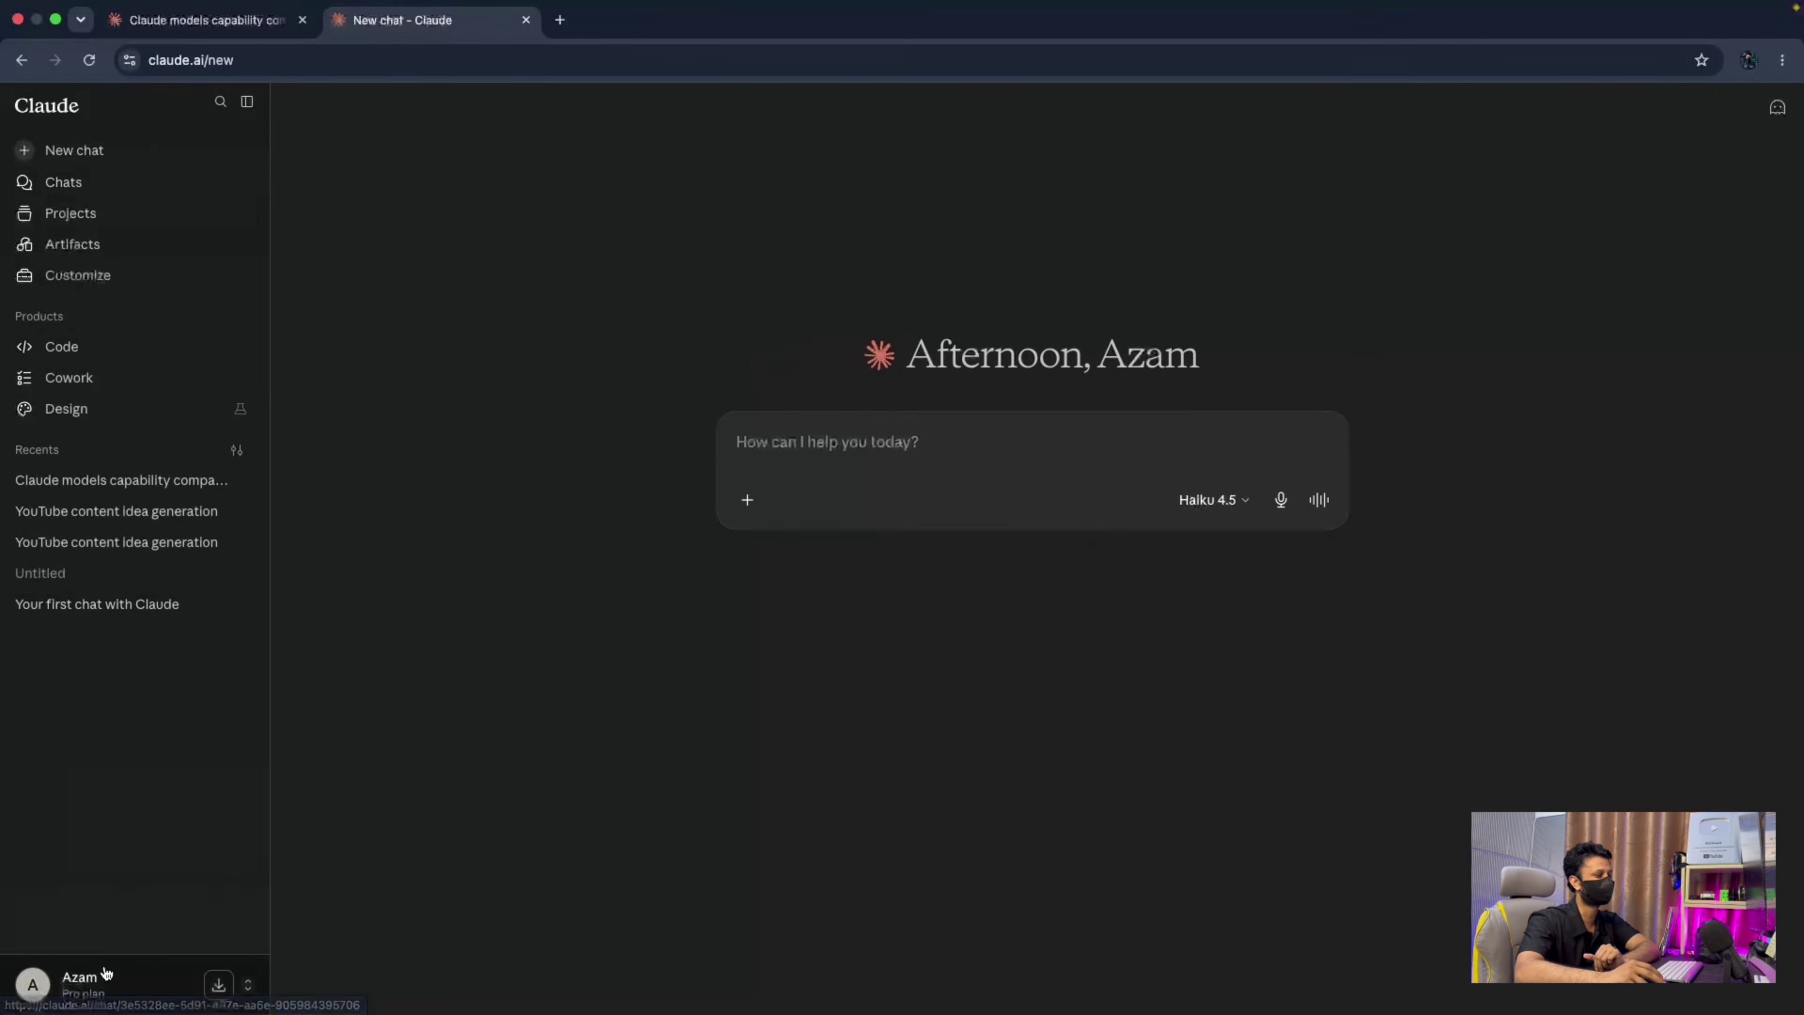
click(1205, 506)
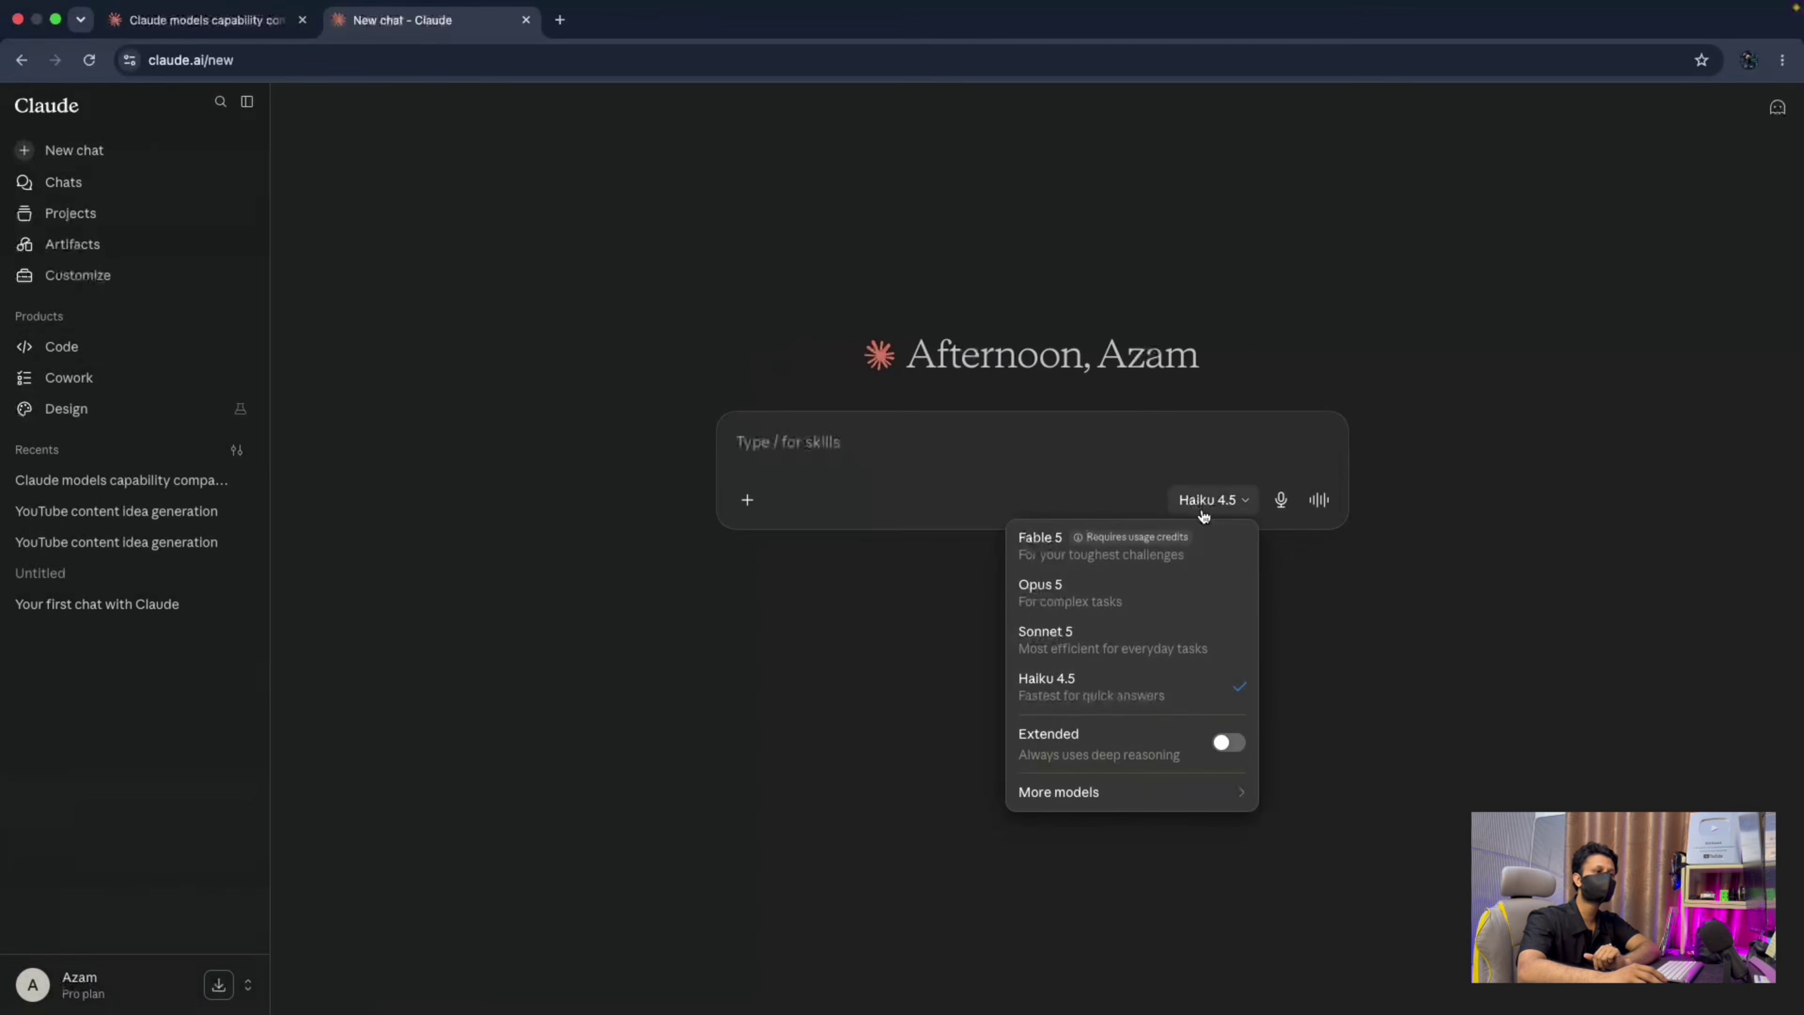
mouse_move(1147, 802)
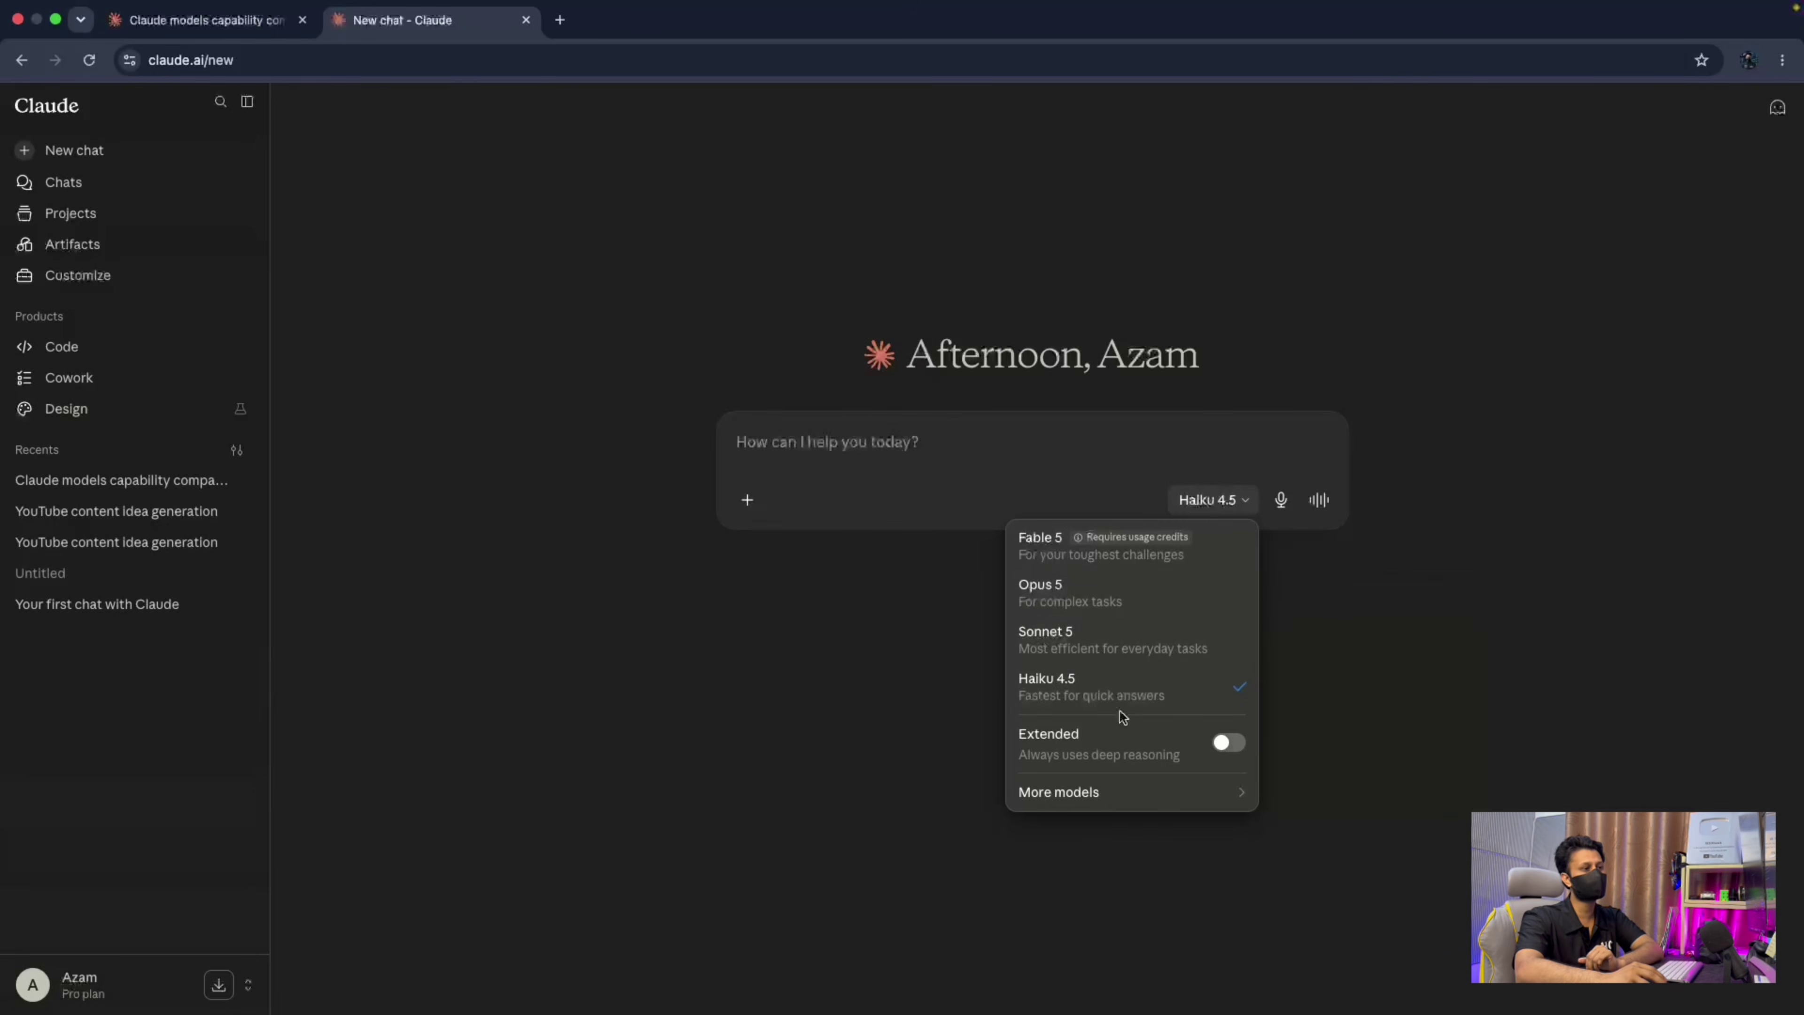
mouse_move(1096, 789)
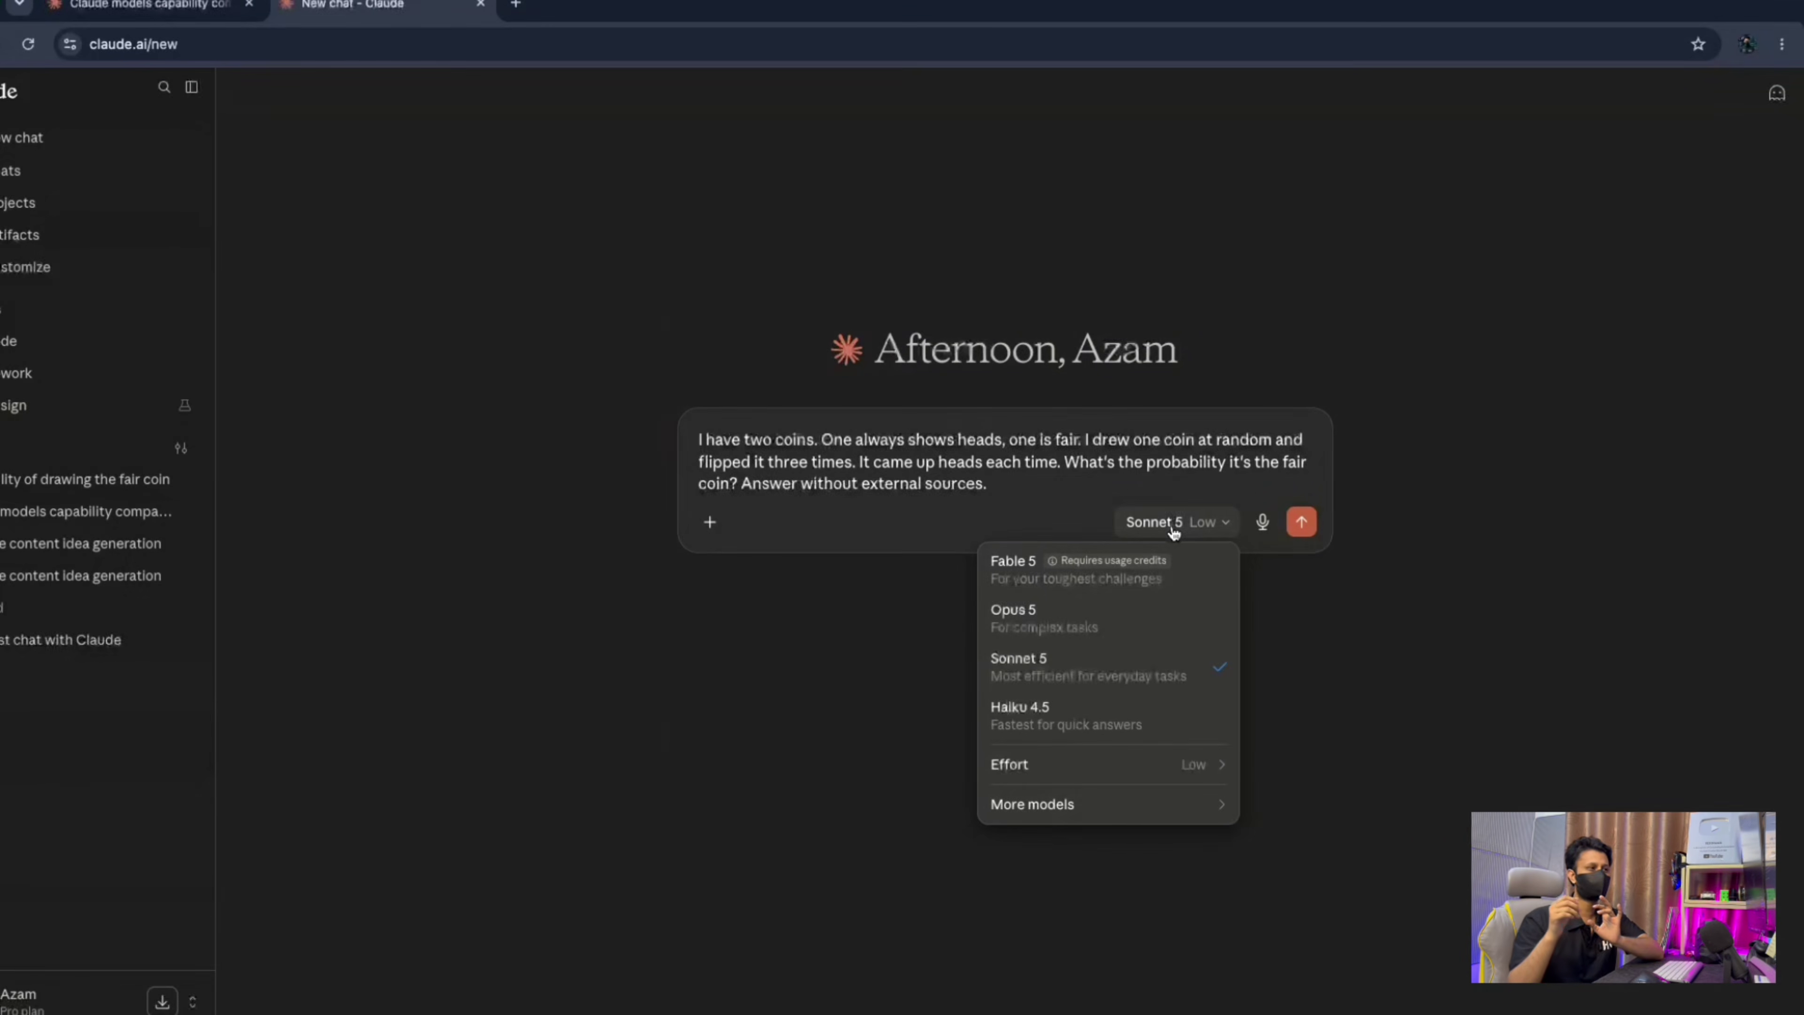
Send the two-coin probability question and highlight the P(HHH) and final-probability answer lines.
click(1301, 521)
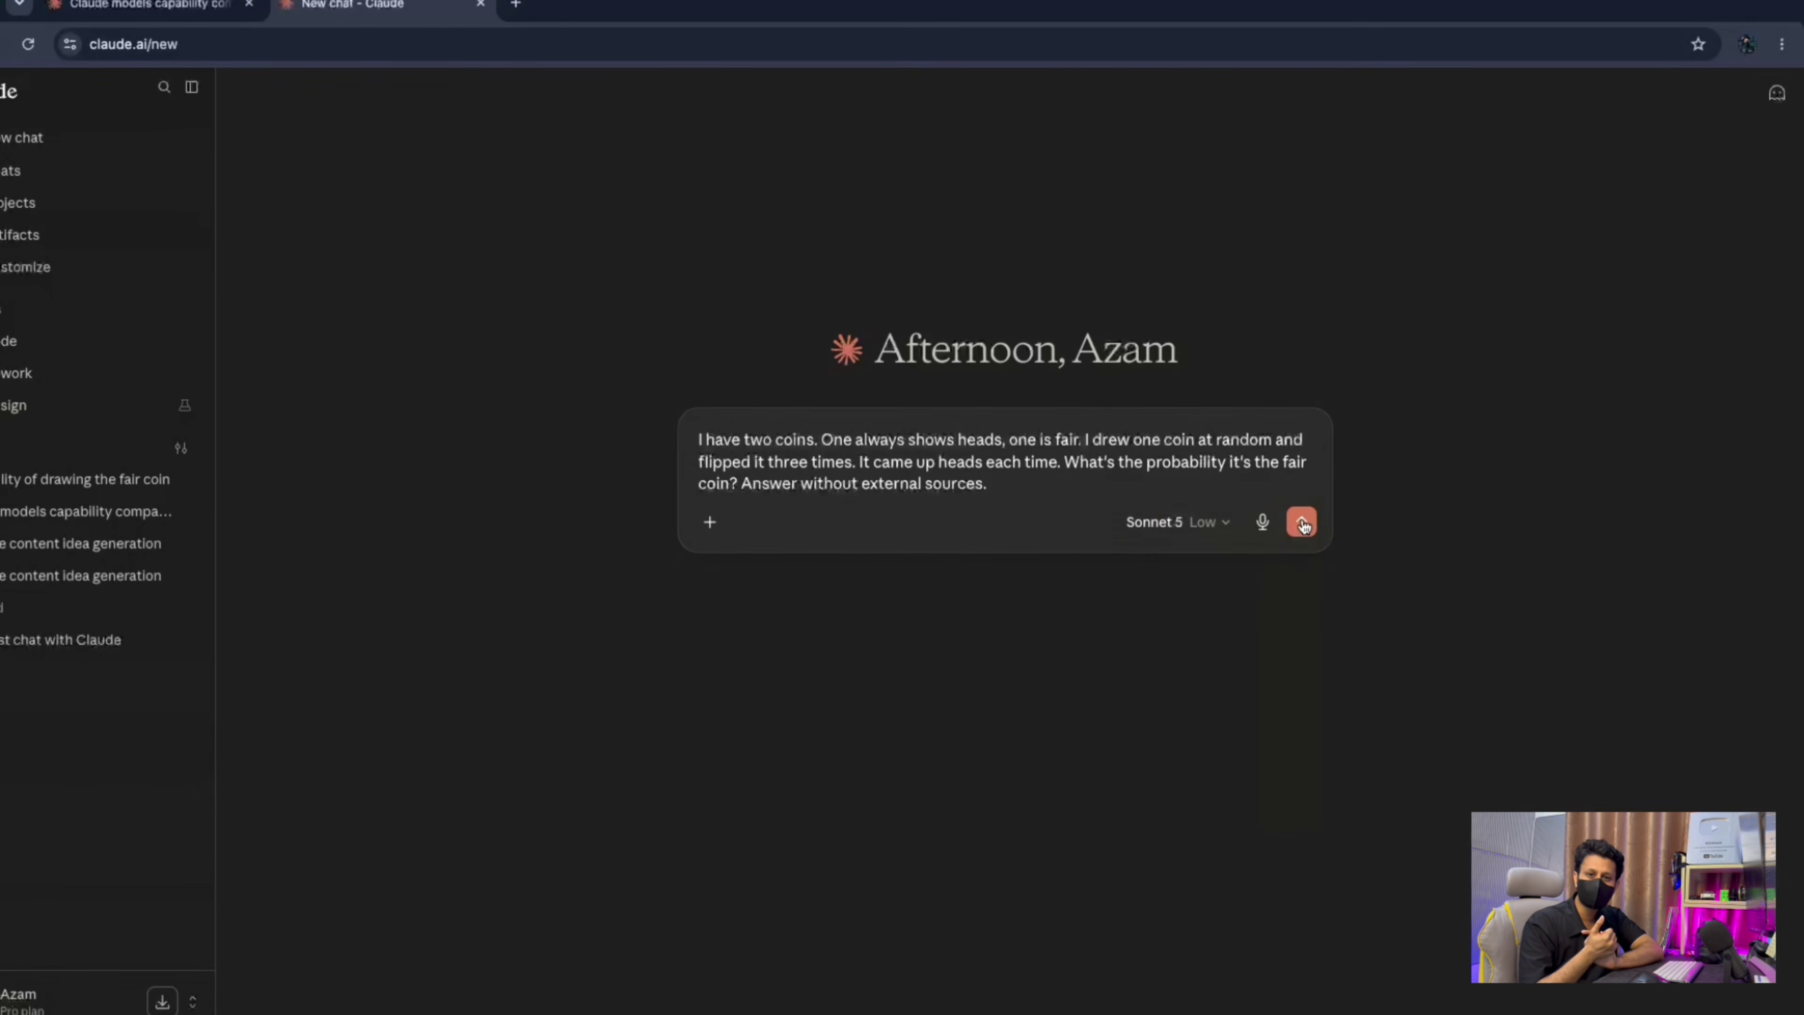
click(1301, 522)
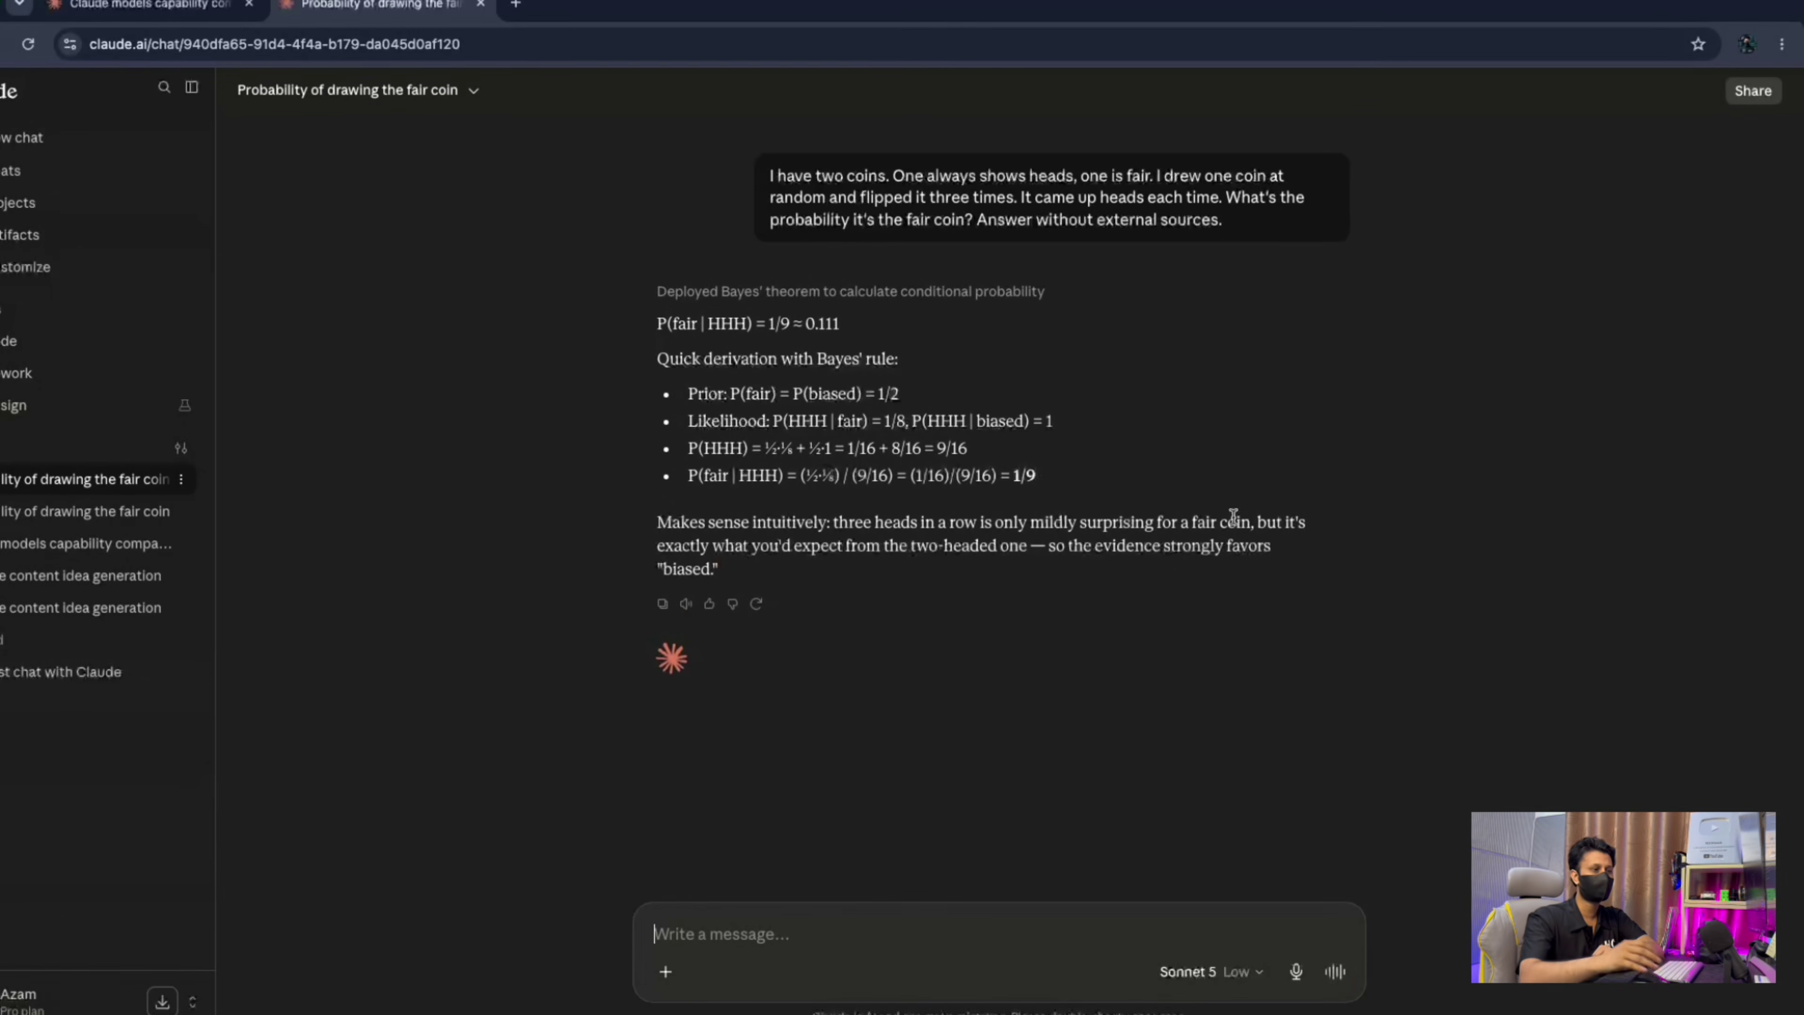
drag(1100, 476, 613, 454)
click(660, 486)
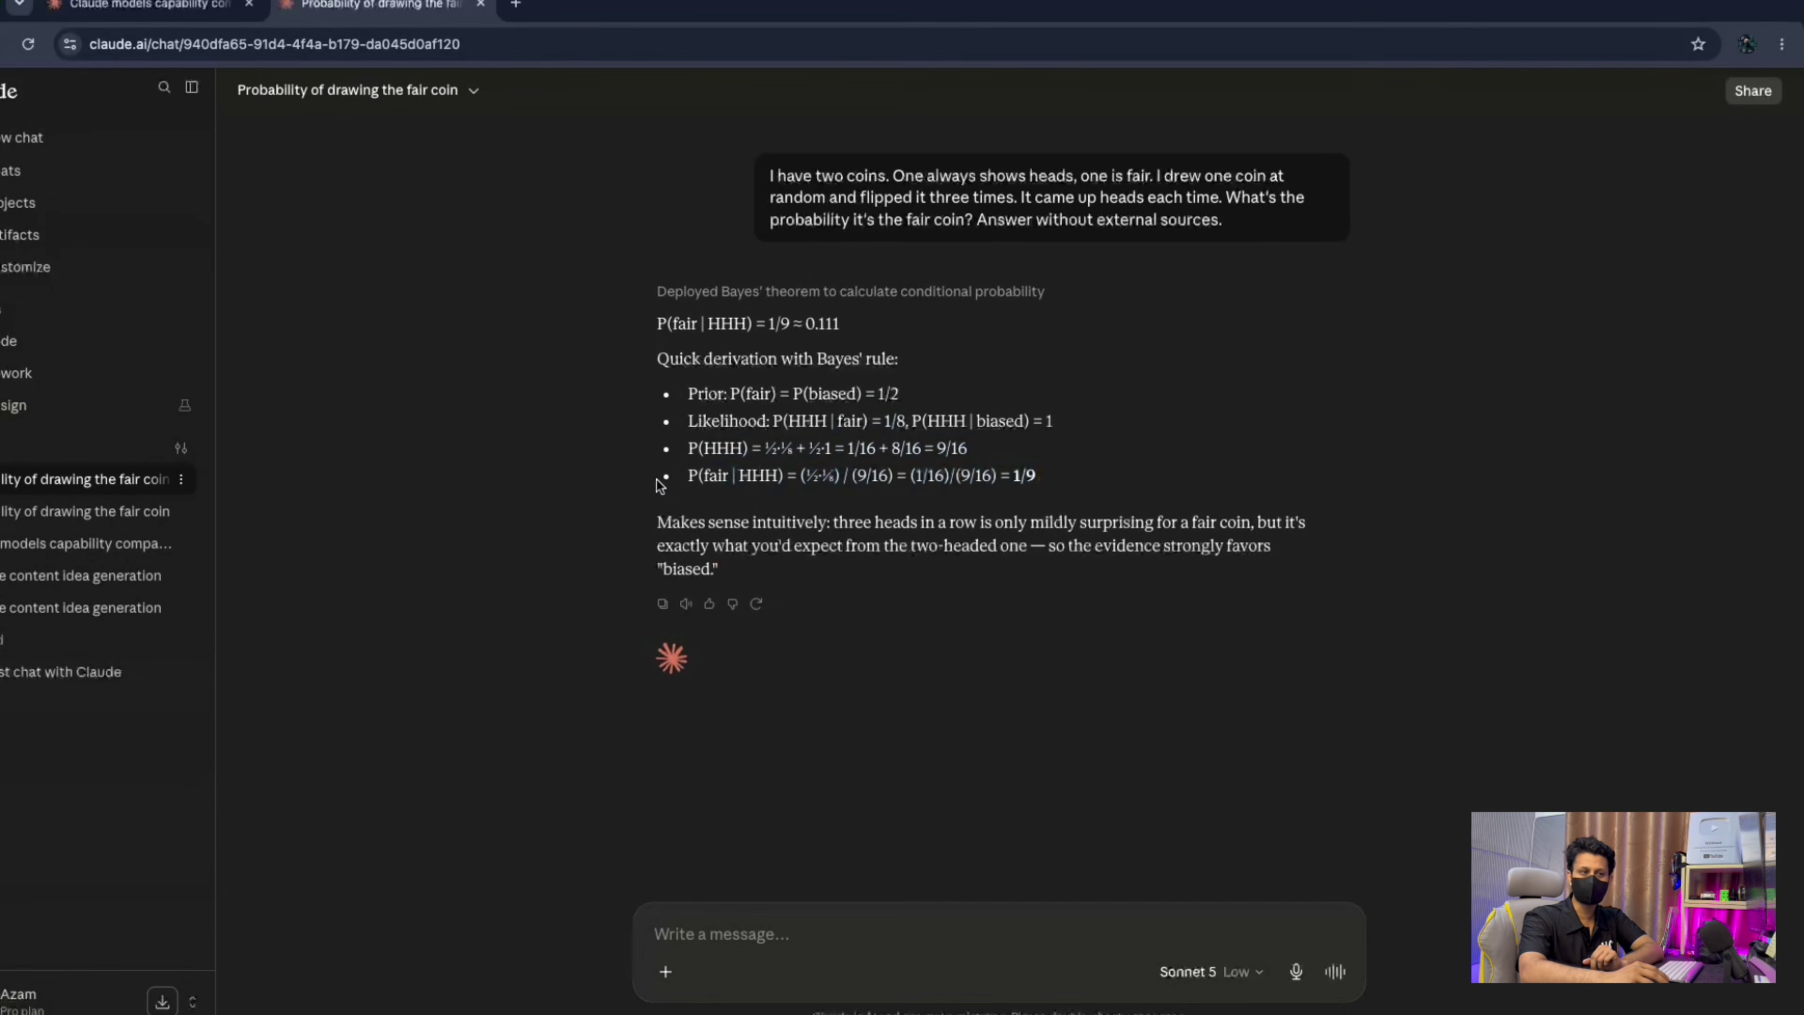
double_click(666, 523)
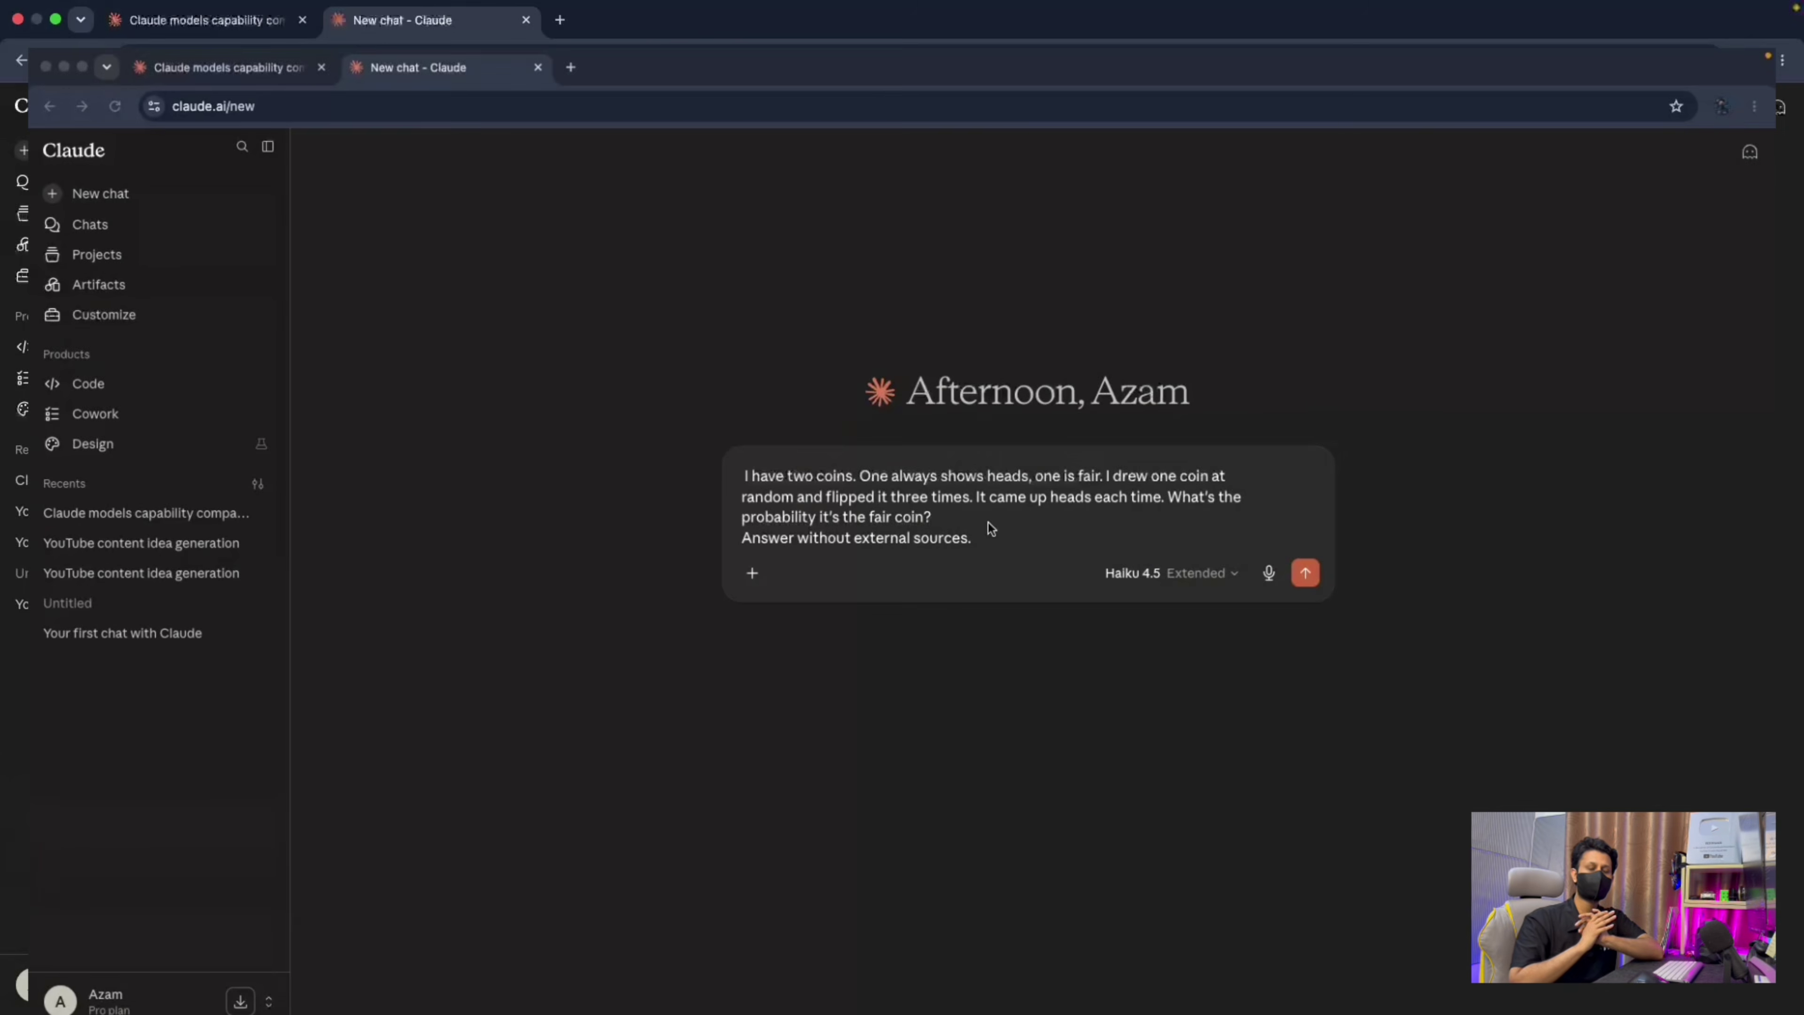
Send the coin question to Haiku 4.5 with Extended off, then the Angry Birds request to Opus 5.
click(1200, 572)
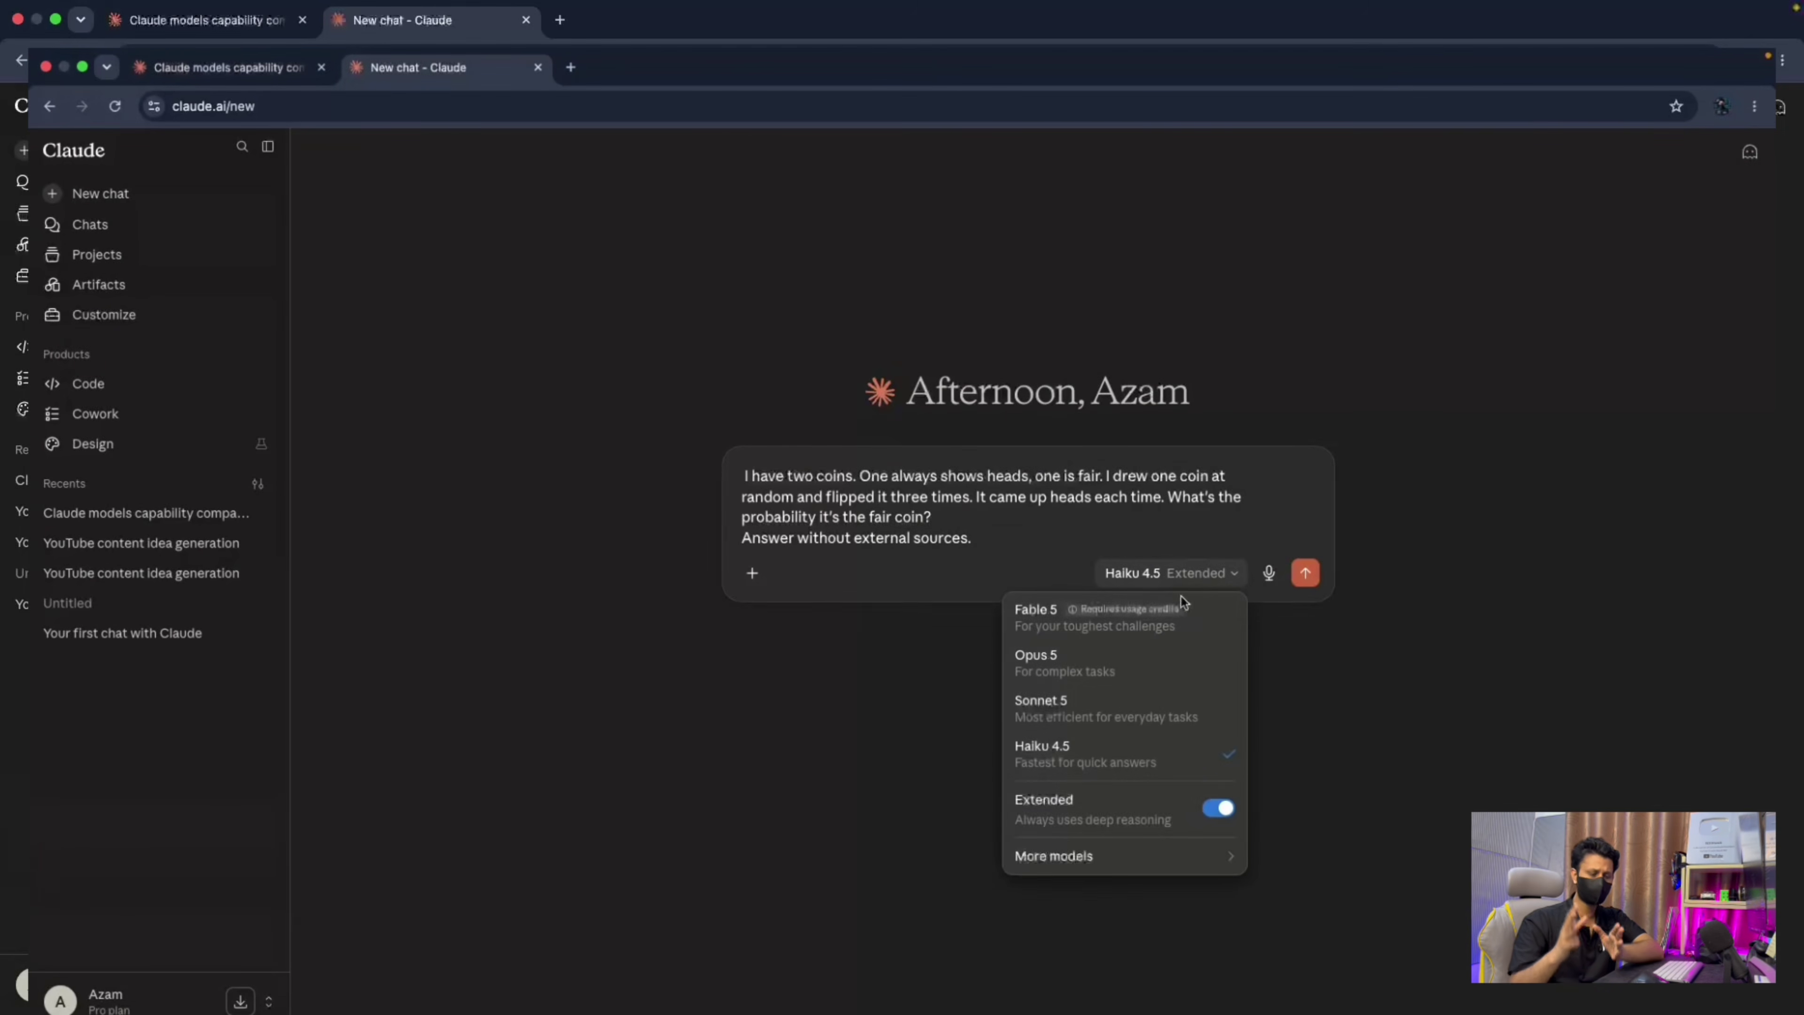
click(1228, 814)
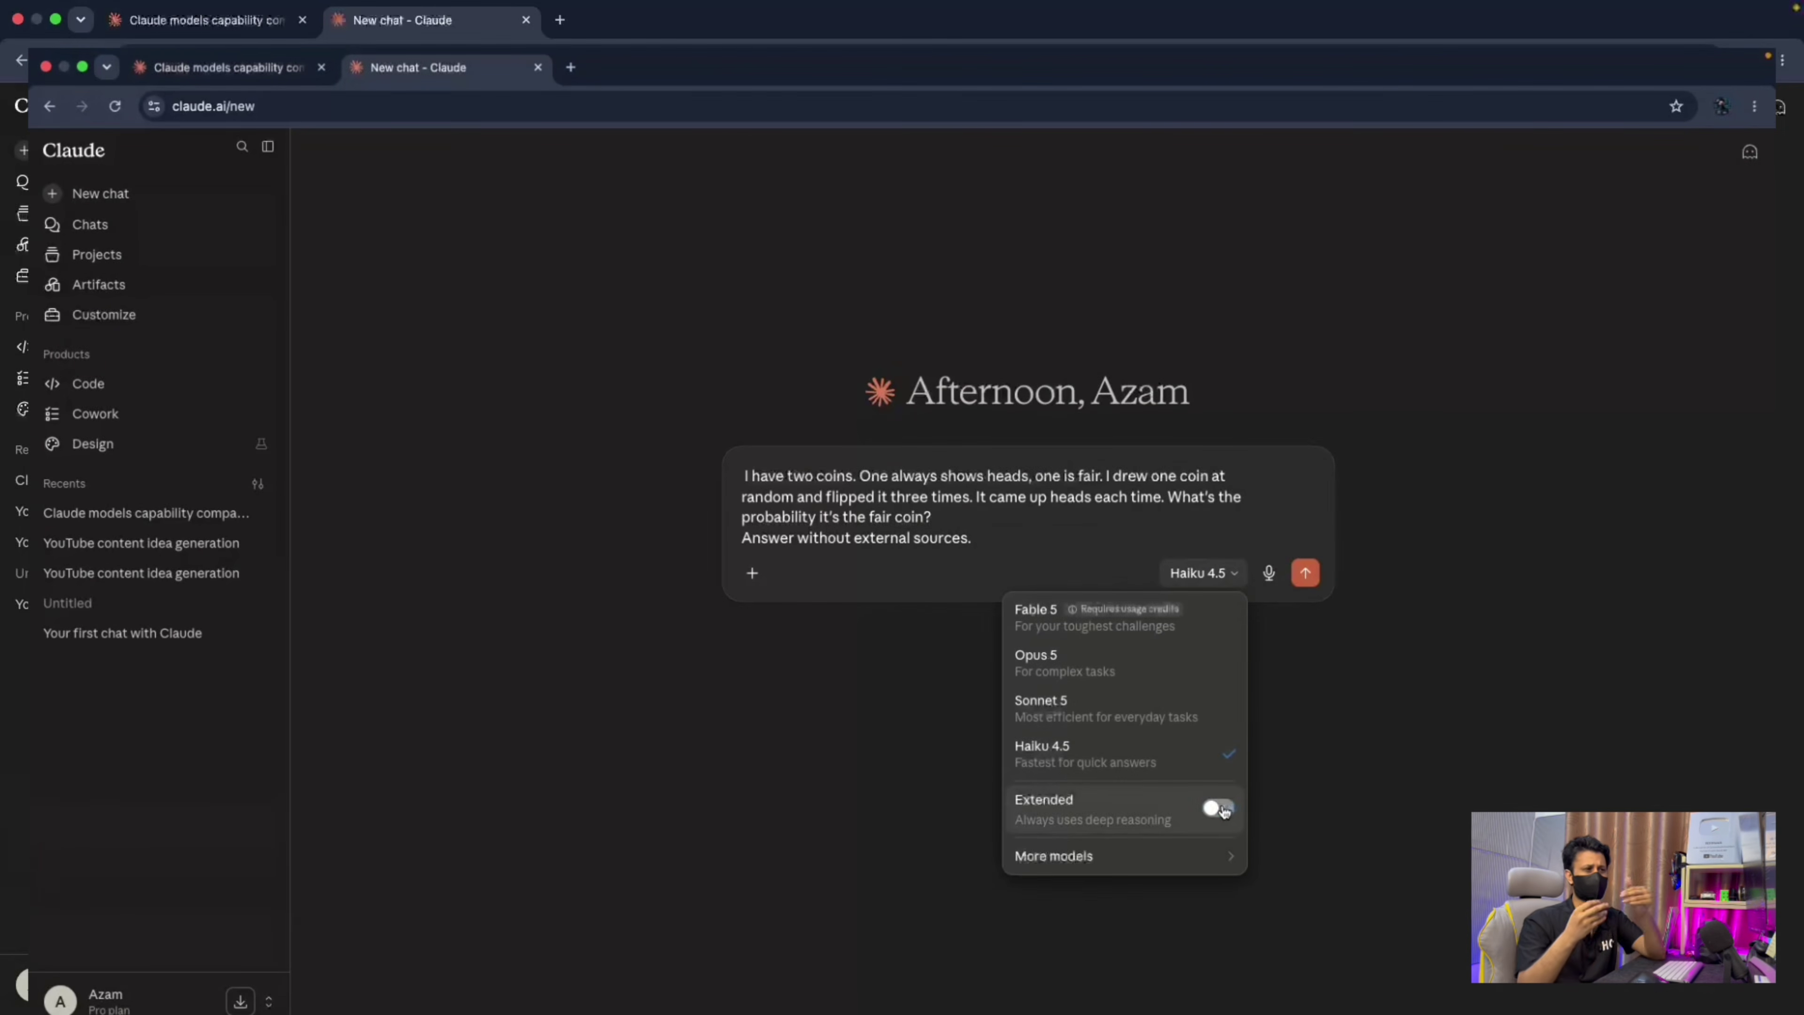
click(1307, 572)
click(1307, 573)
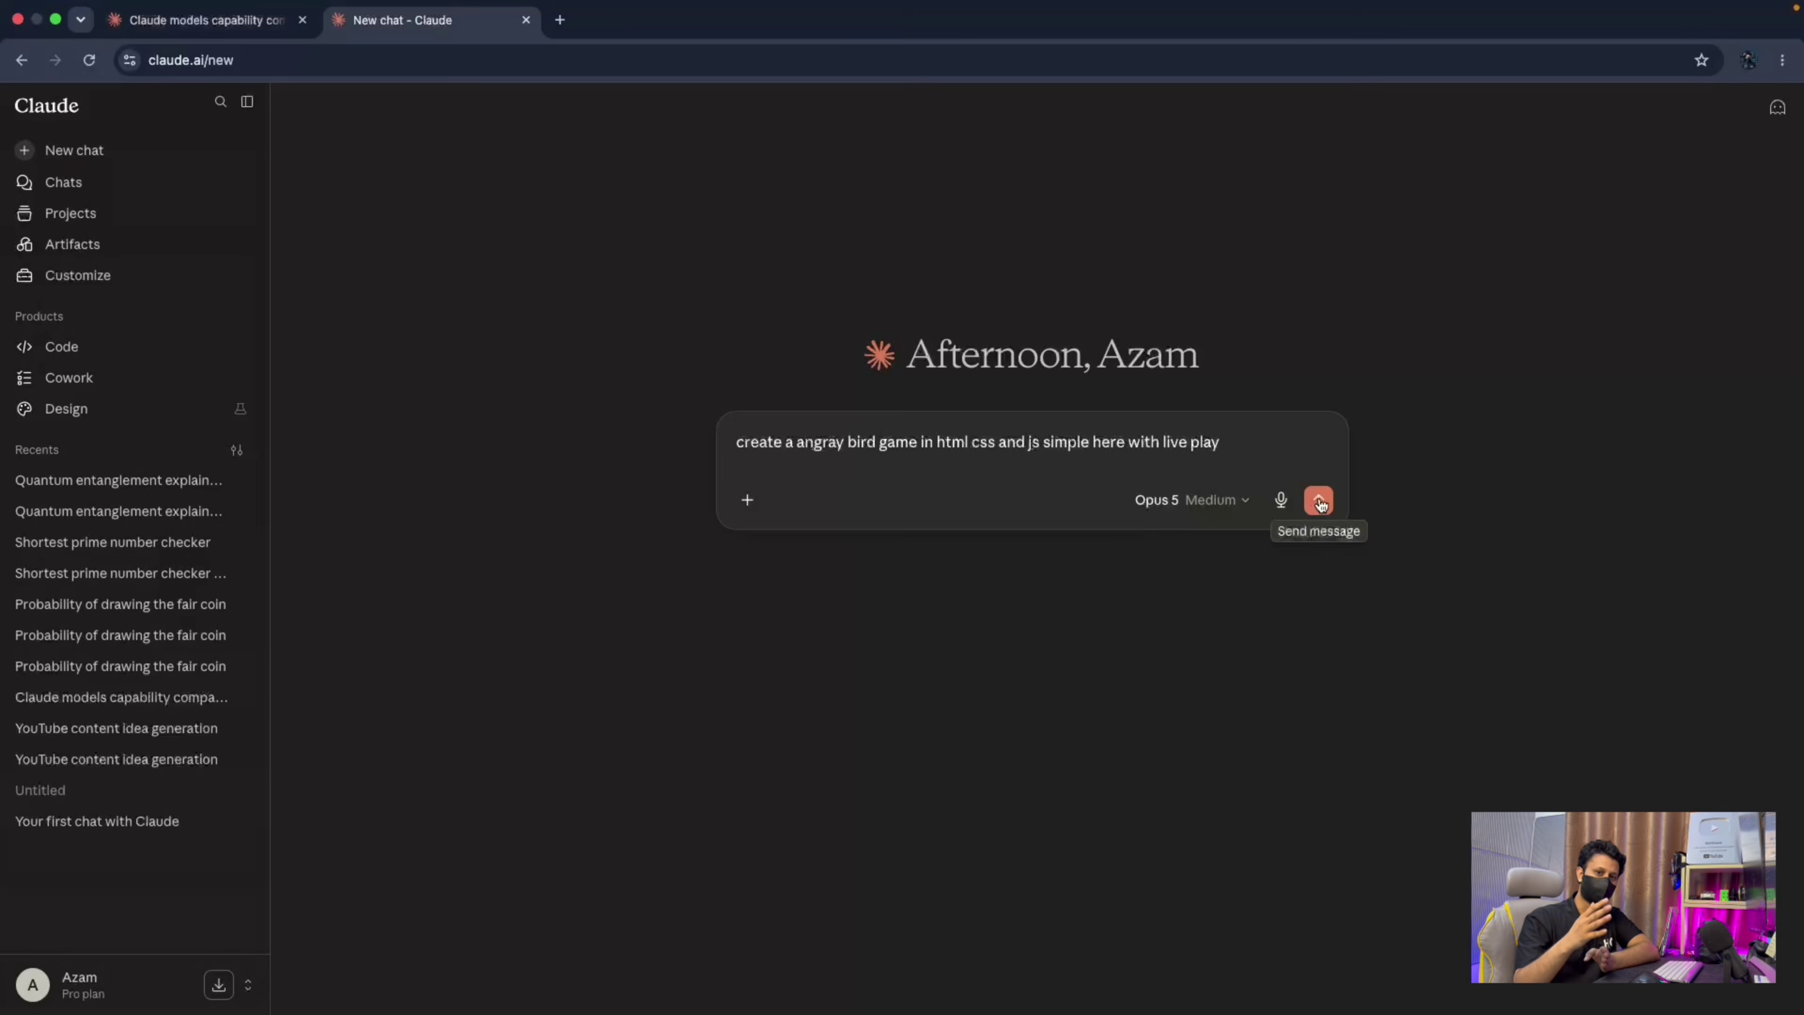
click(1318, 500)
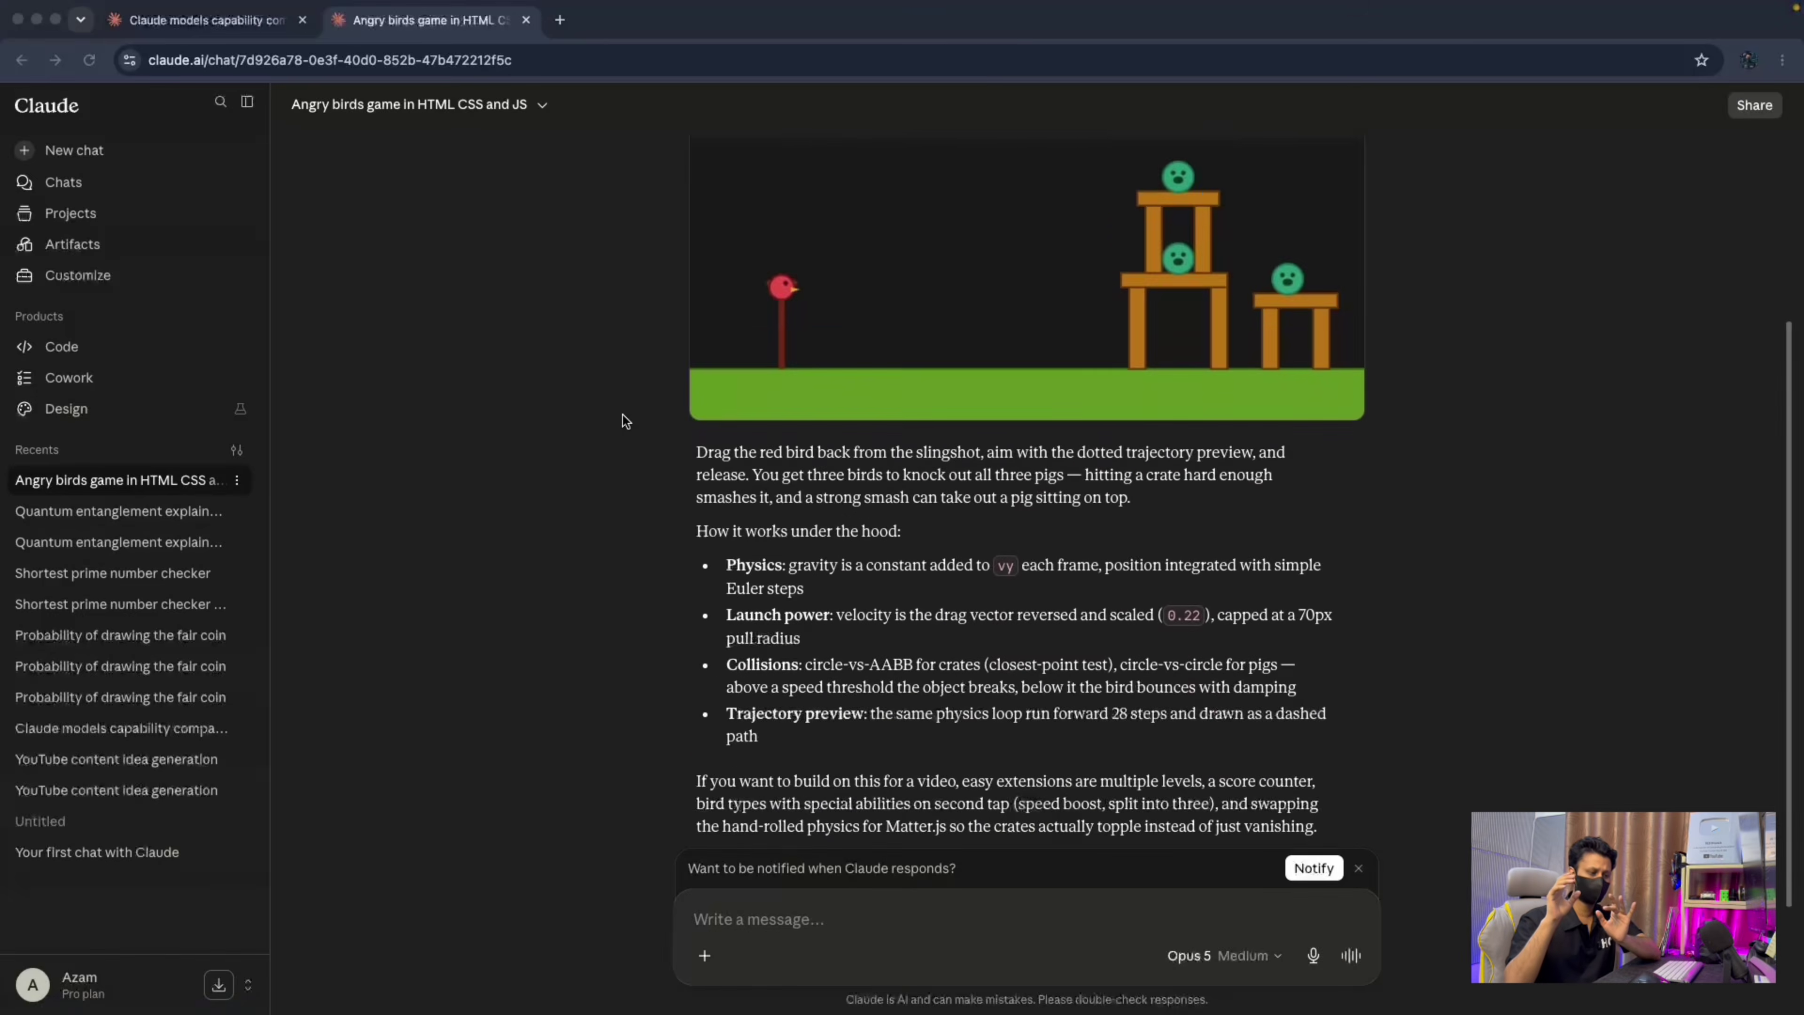
scroll(838, 568, up, 4)
Fling the red bird at the tower a few times, resetting the Angry Birds game twice.
drag(835, 567, 716, 625)
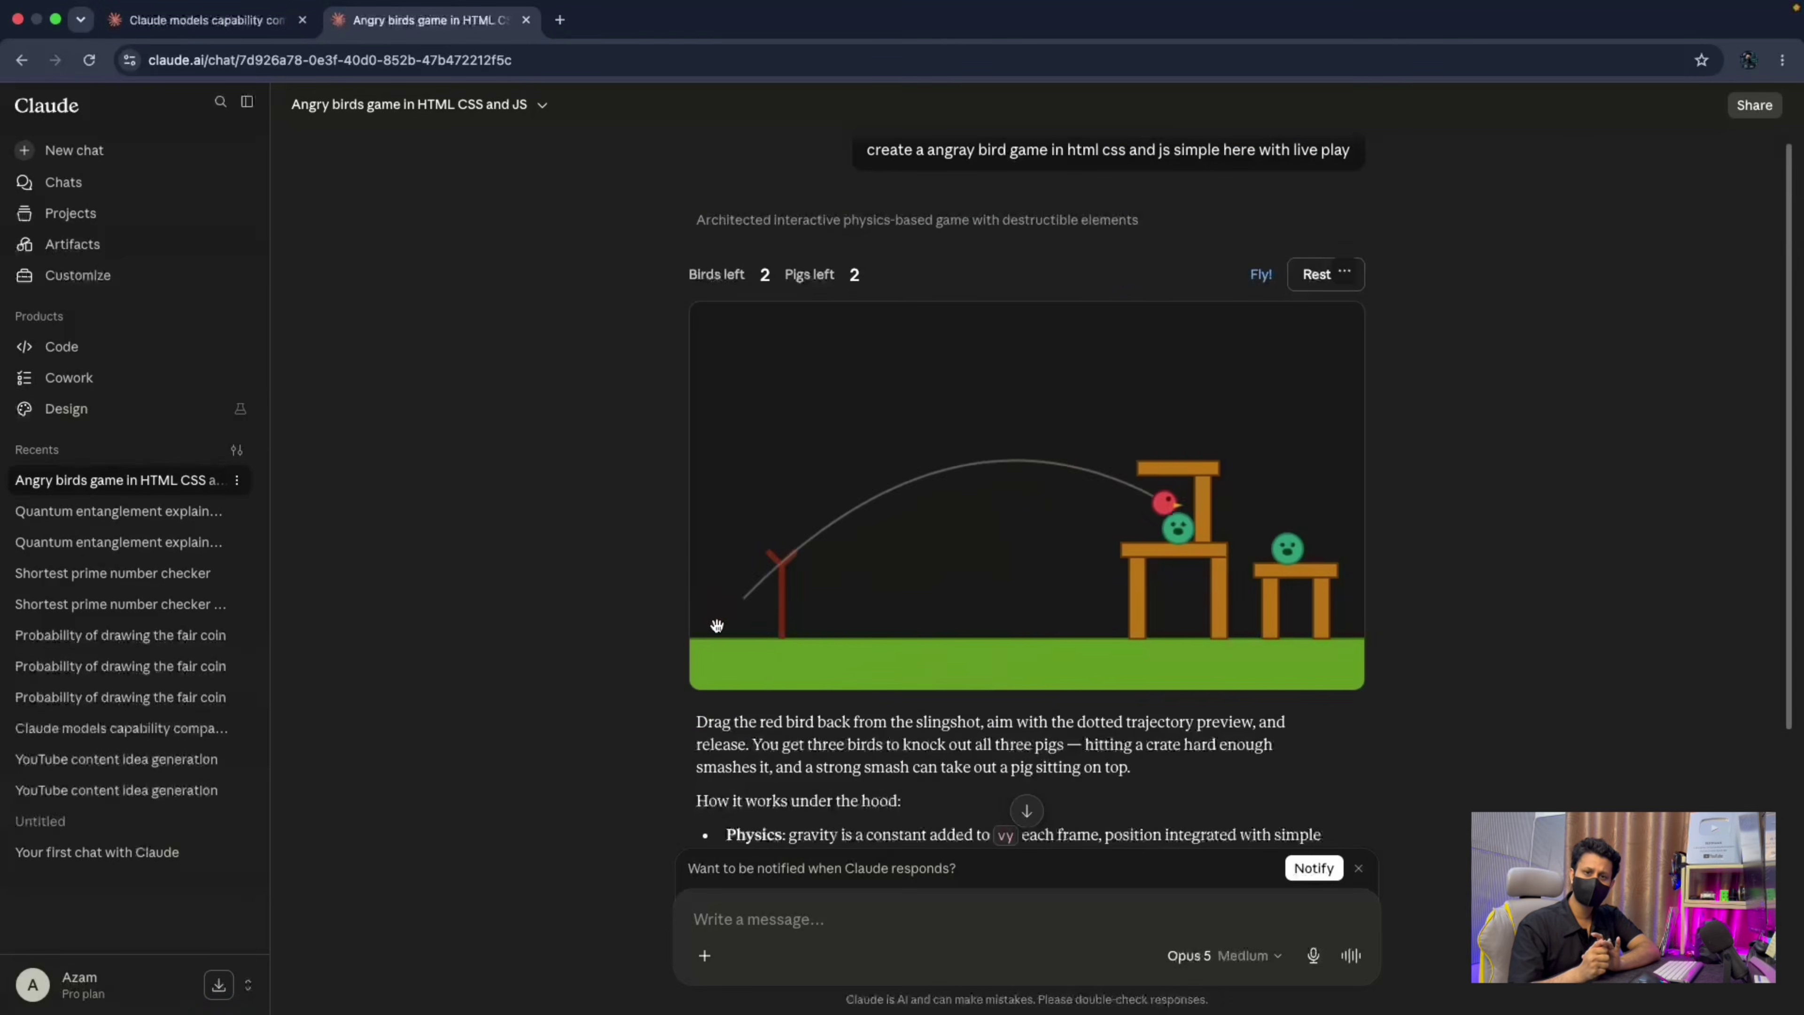
click(1300, 278)
drag(782, 561, 727, 628)
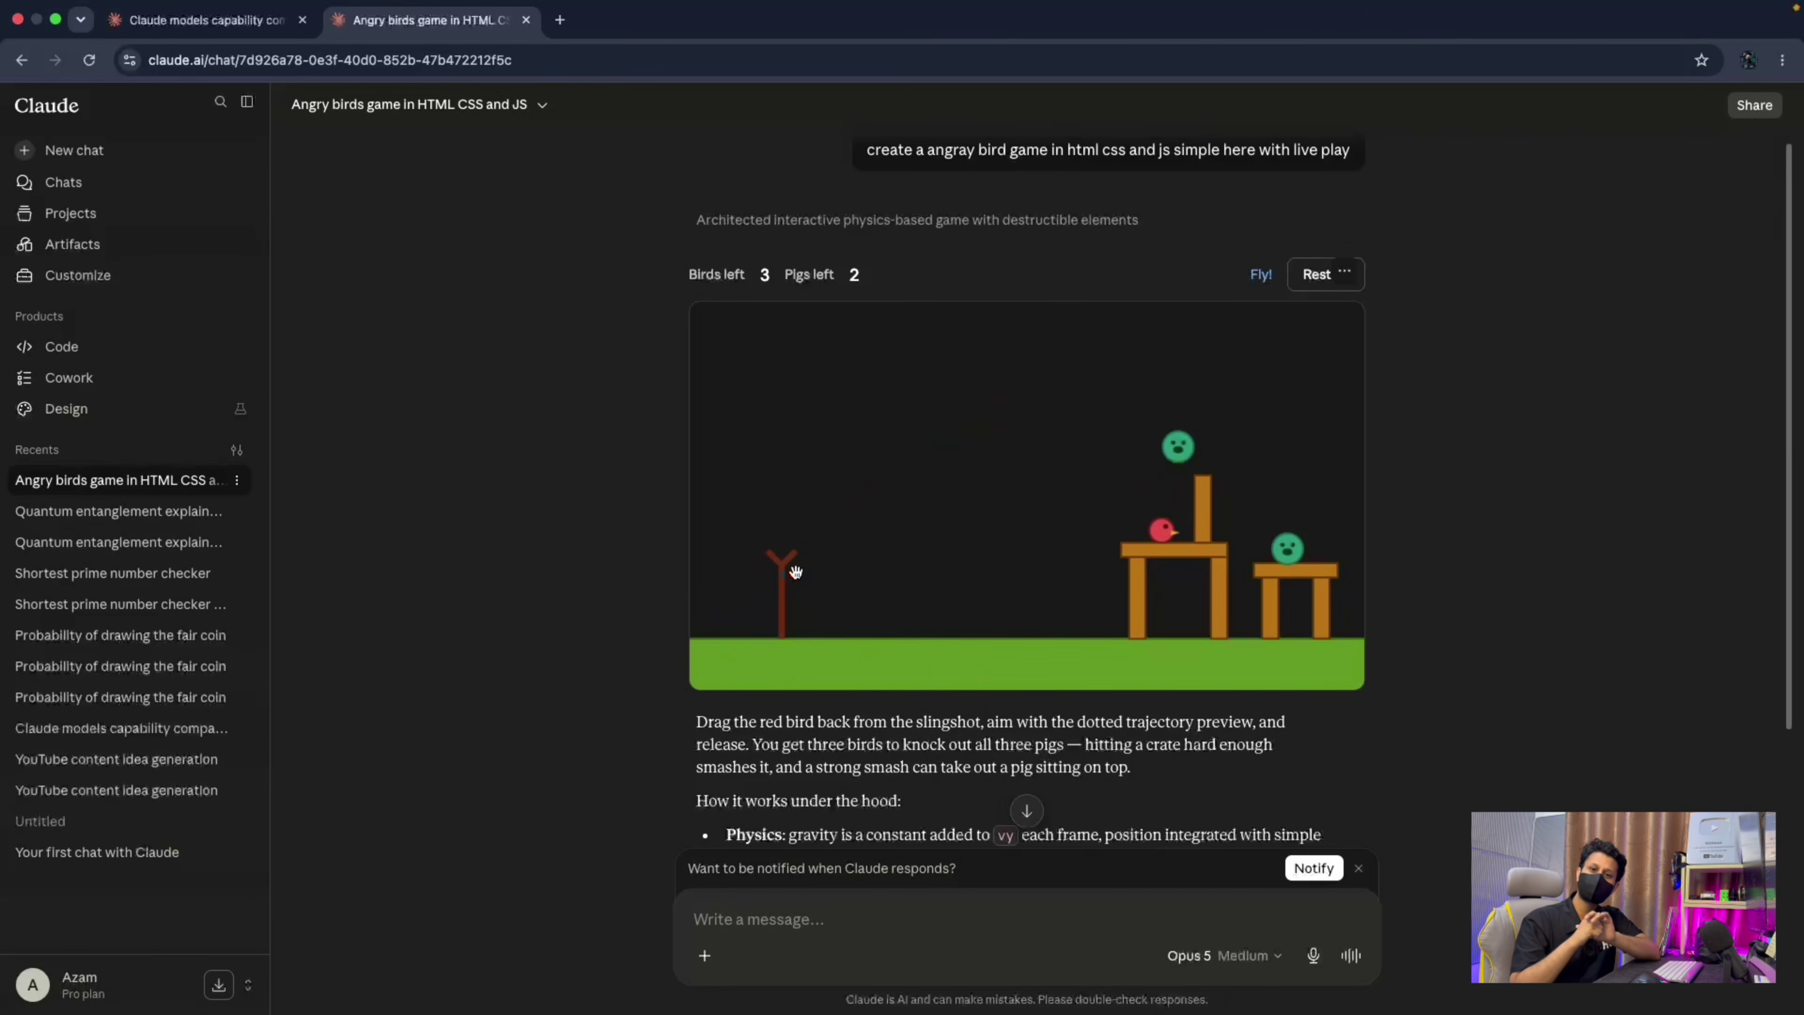
drag(785, 563, 736, 626)
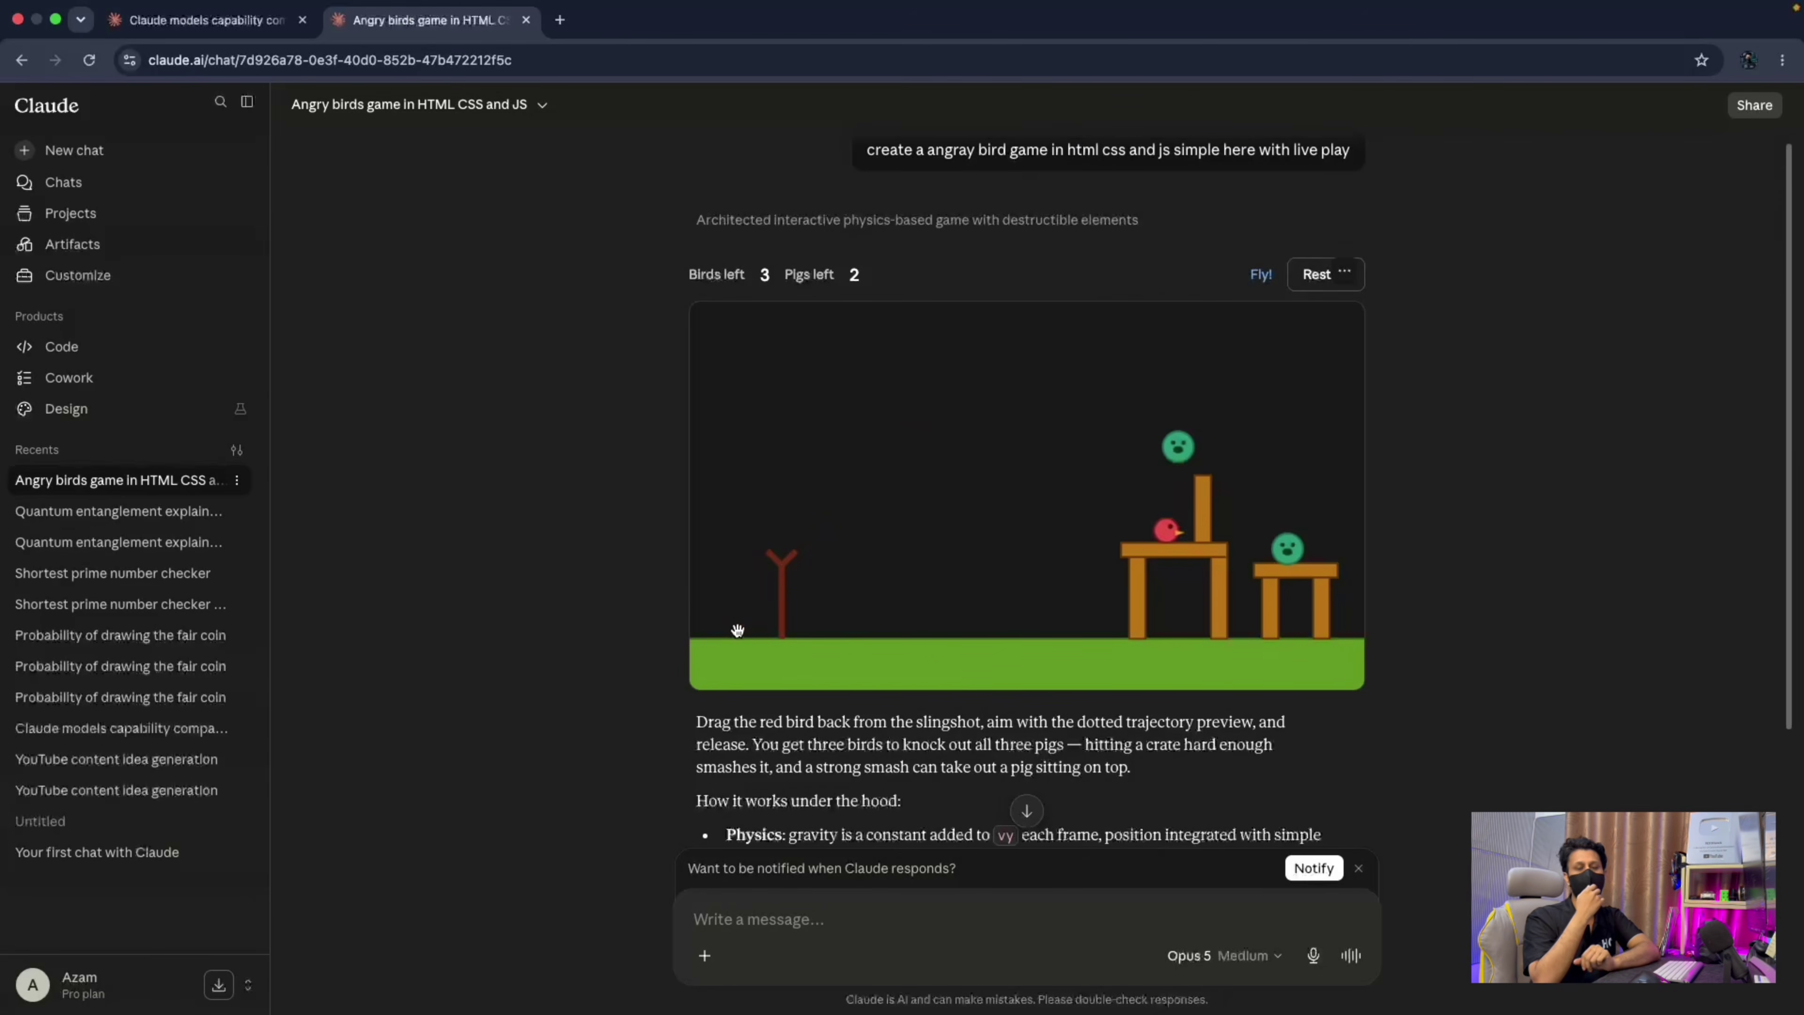
click(1311, 278)
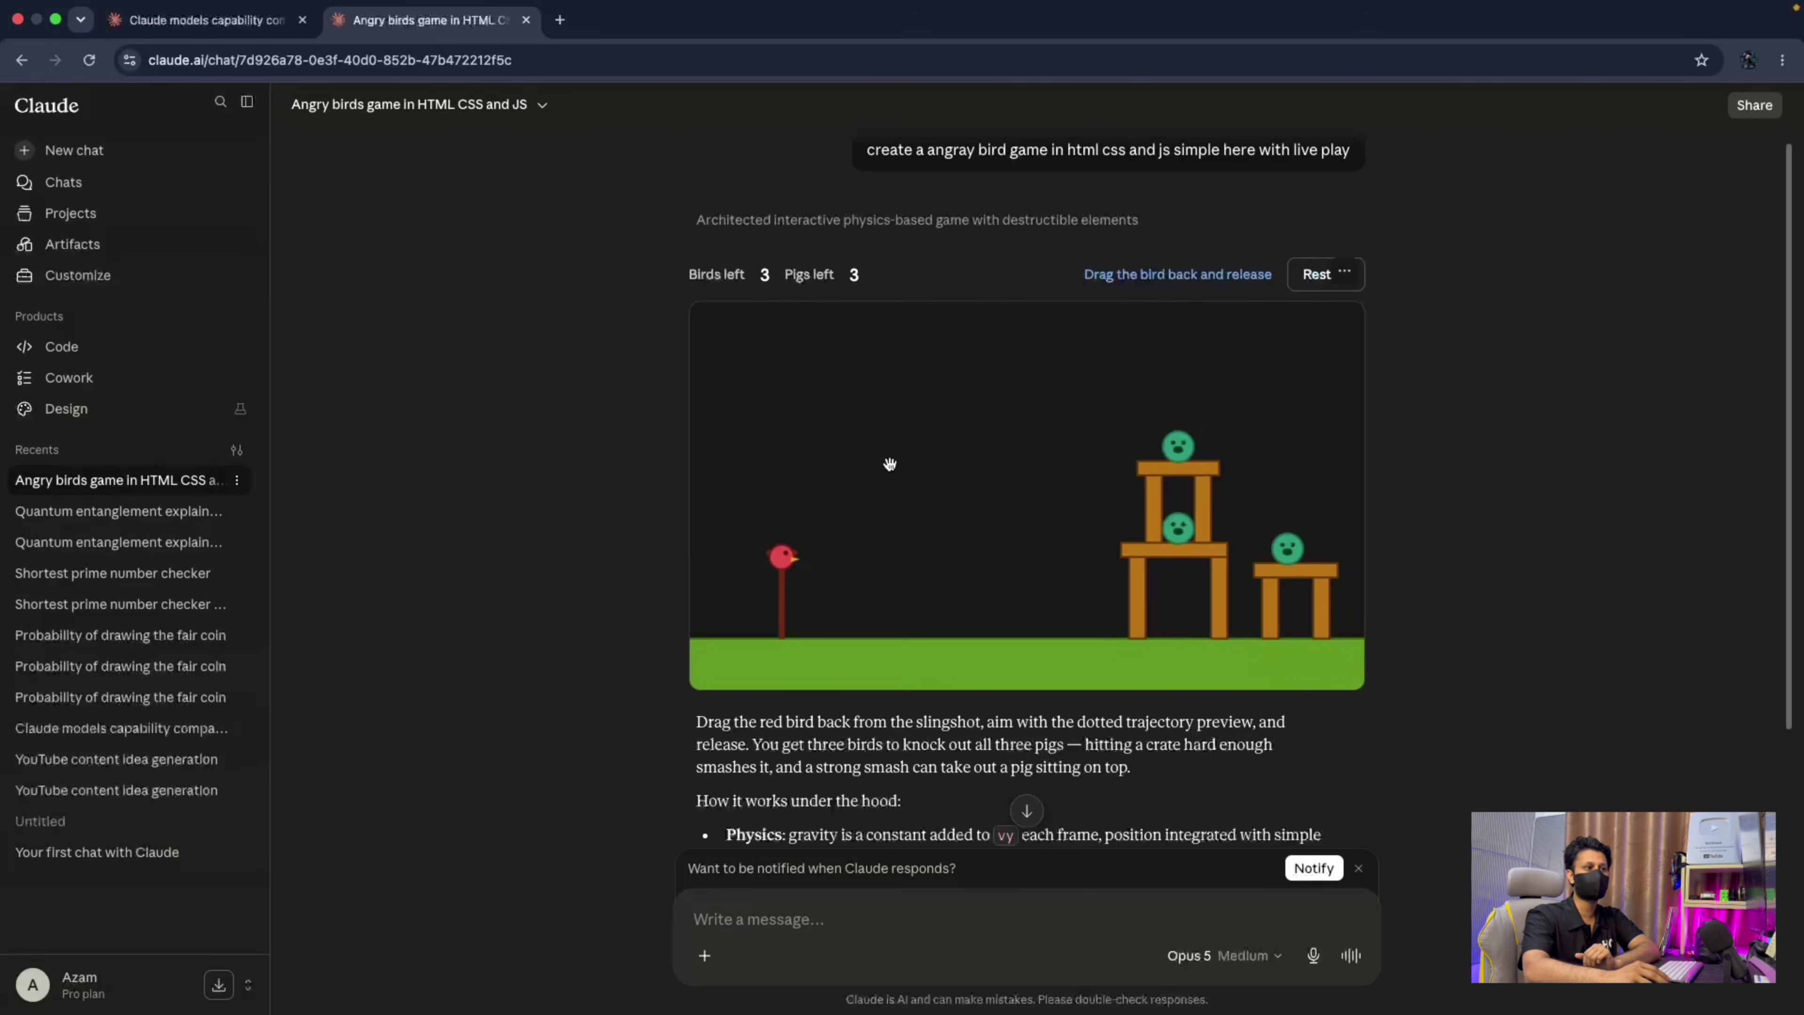
scroll(852, 576, down, 5)
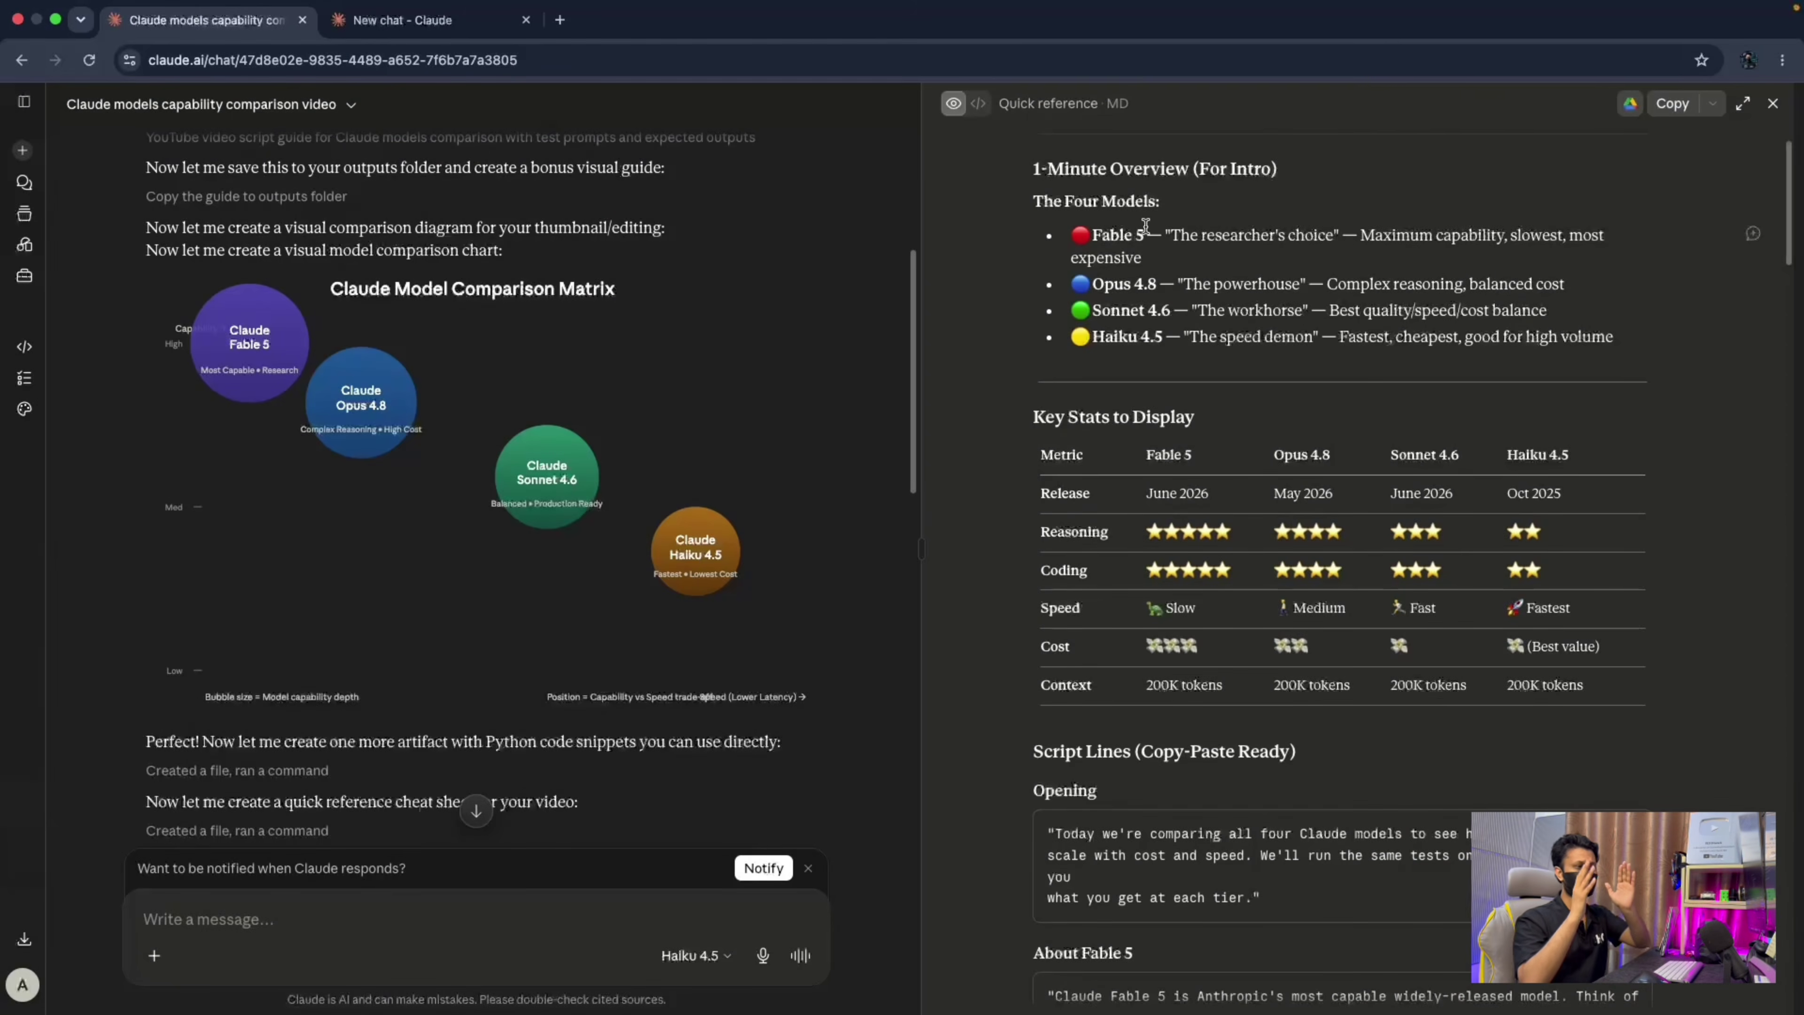
Highlight the Fable 5, Opus 4.8, Sonnet 4.6 and Haiku 4.5 quick-reference lines in turn.
drag(1160, 228, 1623, 246)
click(1252, 288)
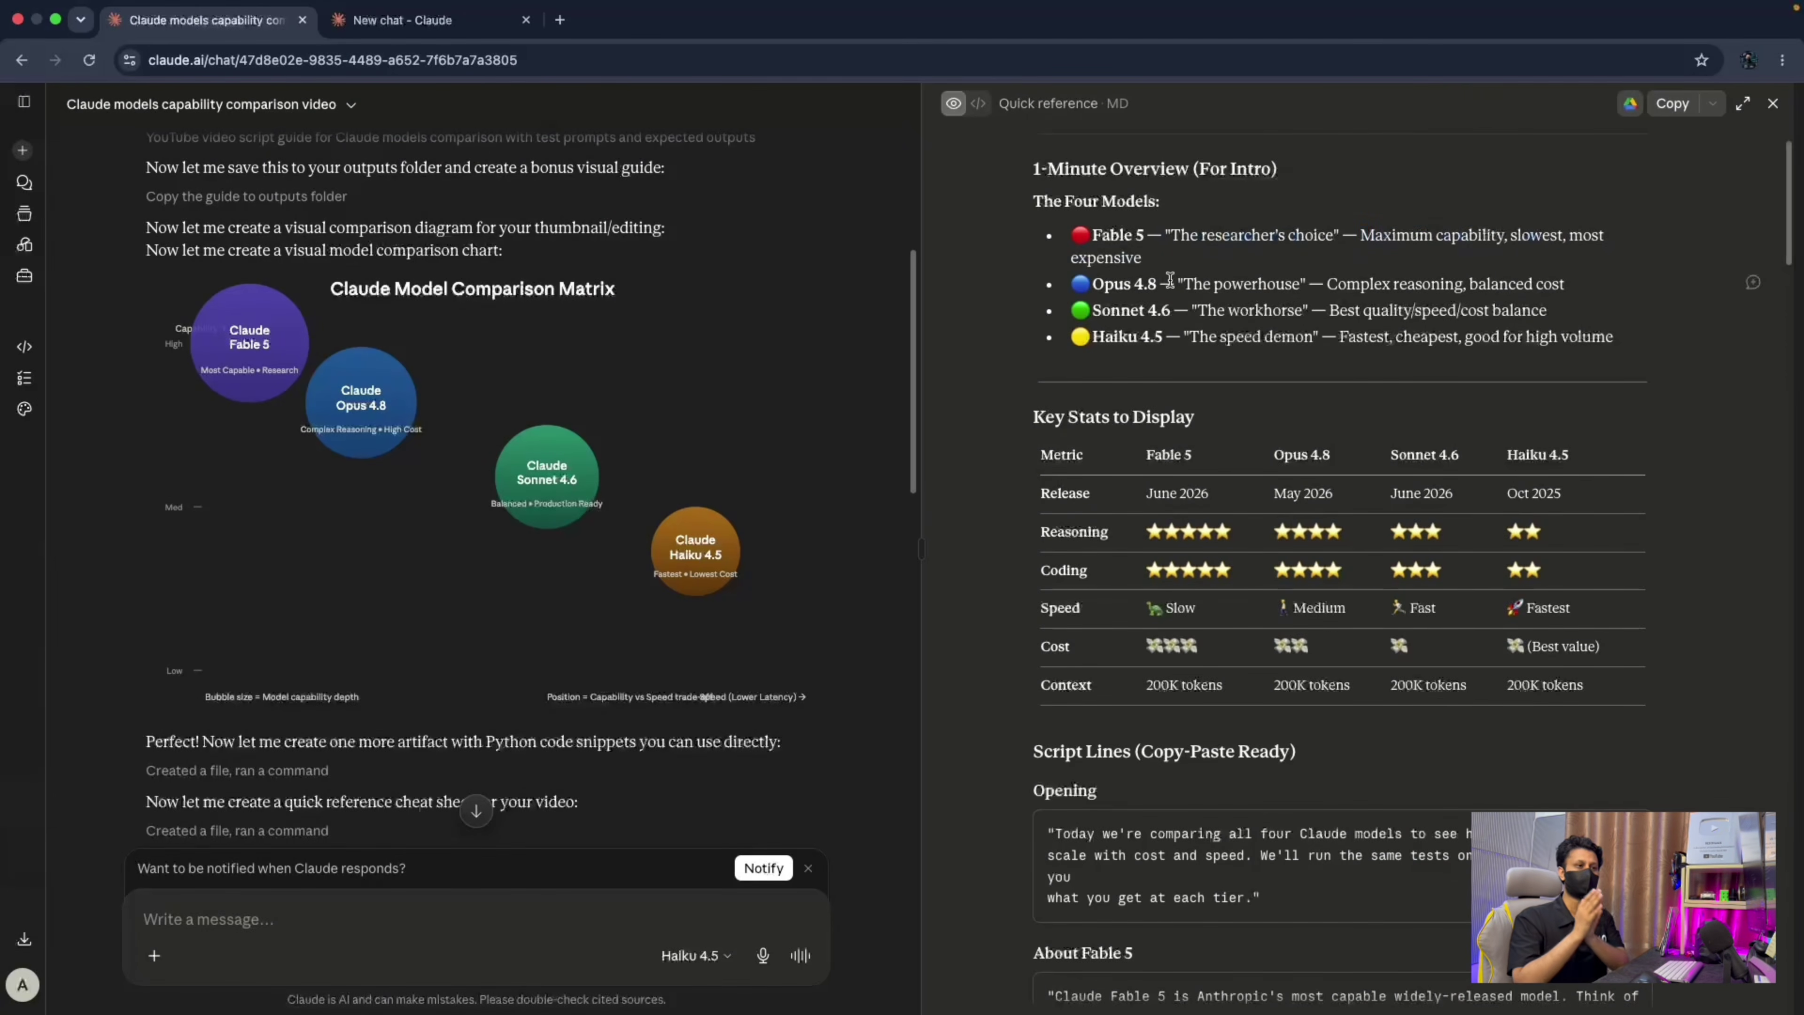
drag(1169, 279, 1573, 284)
click(1211, 298)
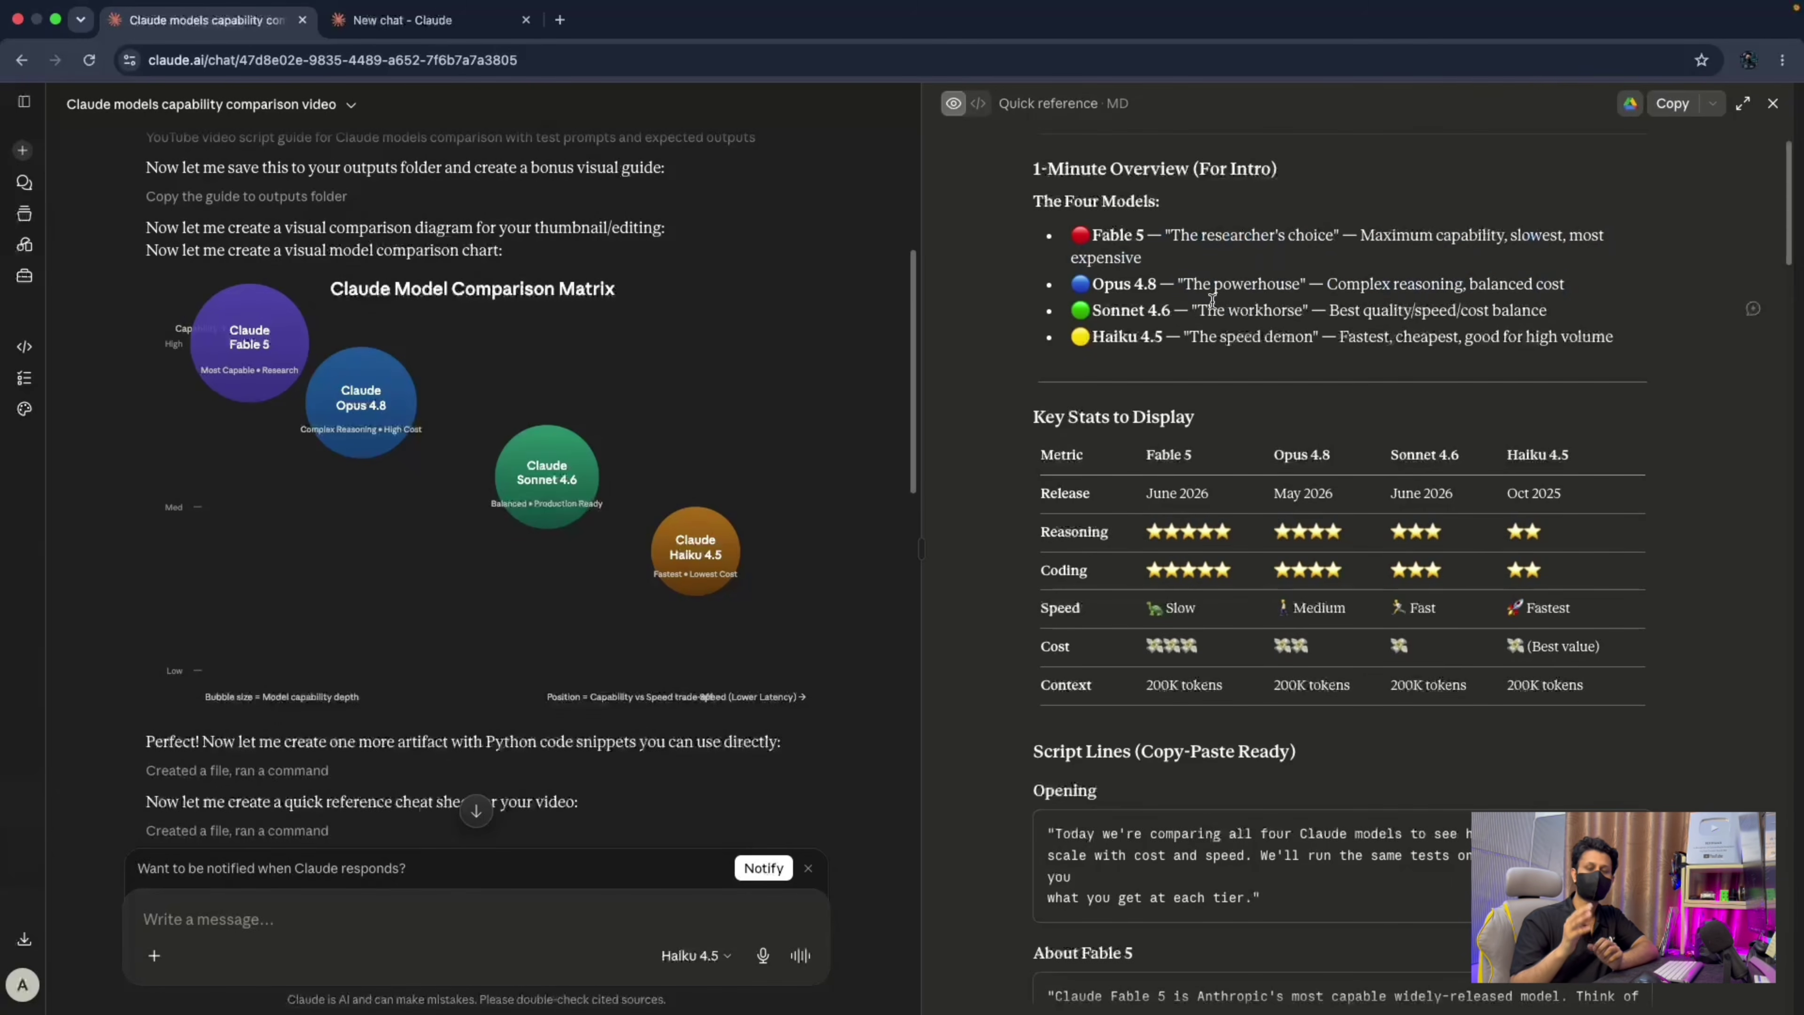
drag(1194, 304, 1559, 315)
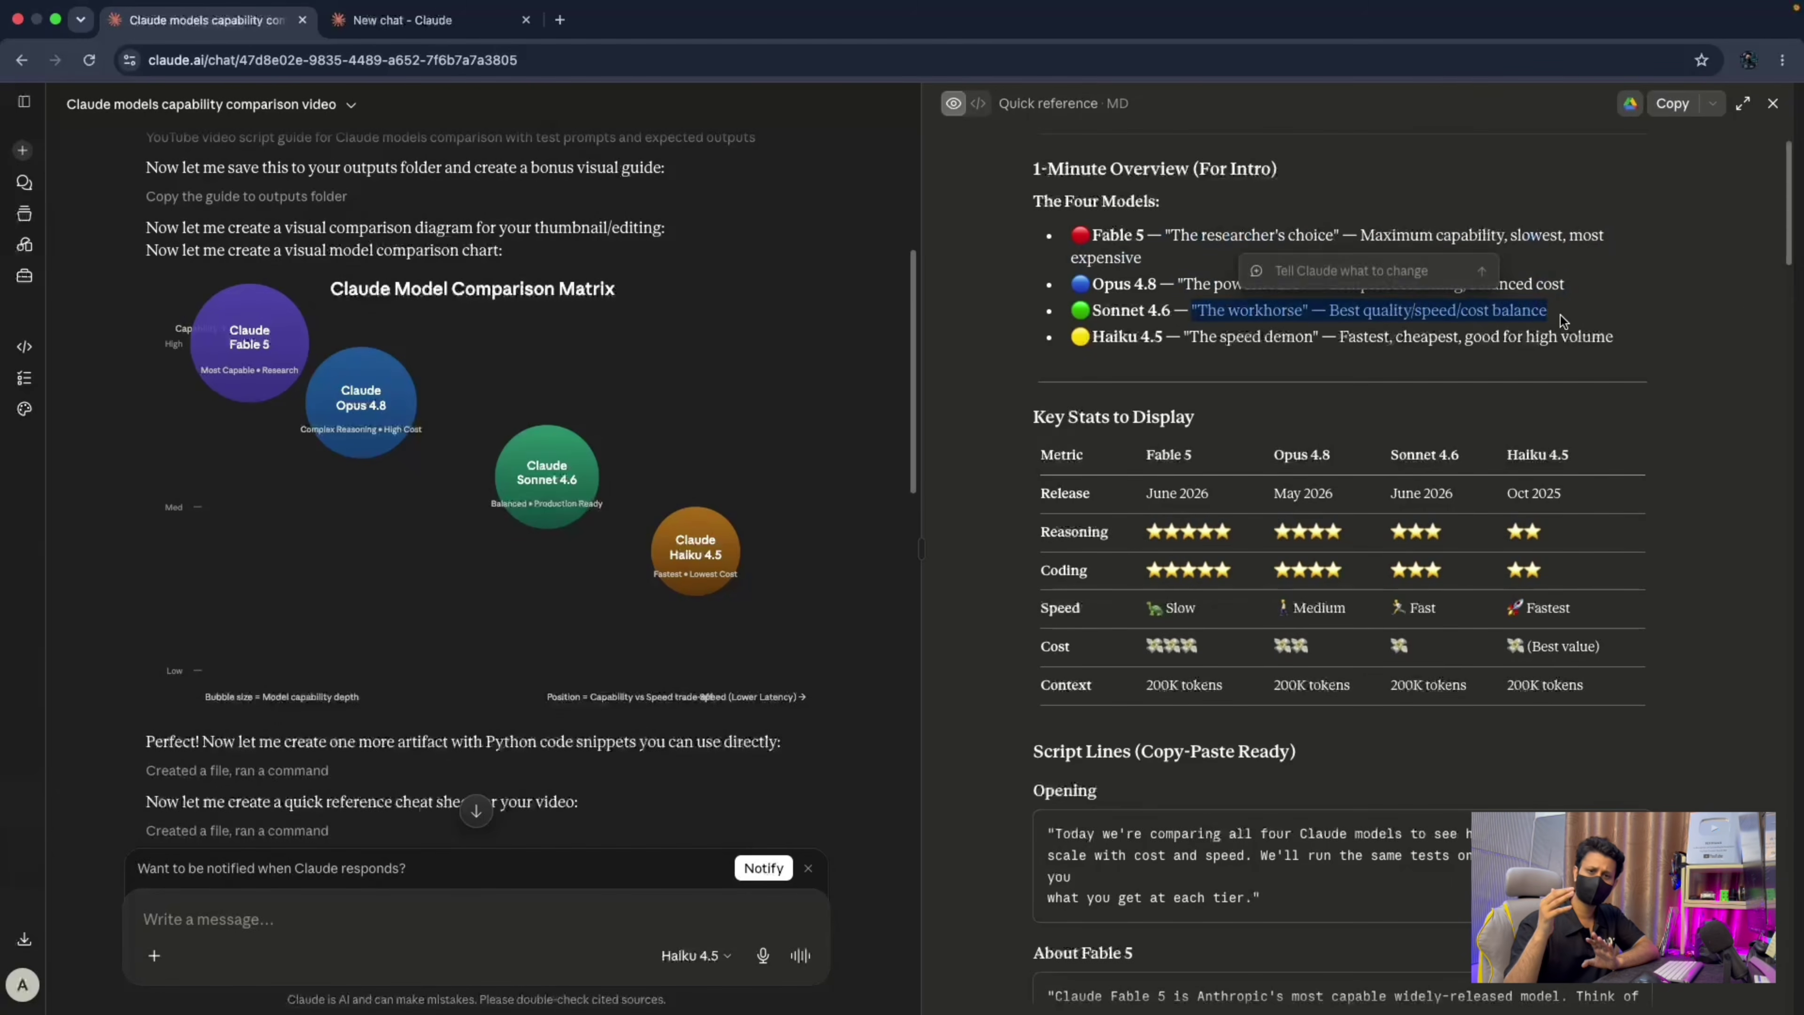
click(1197, 329)
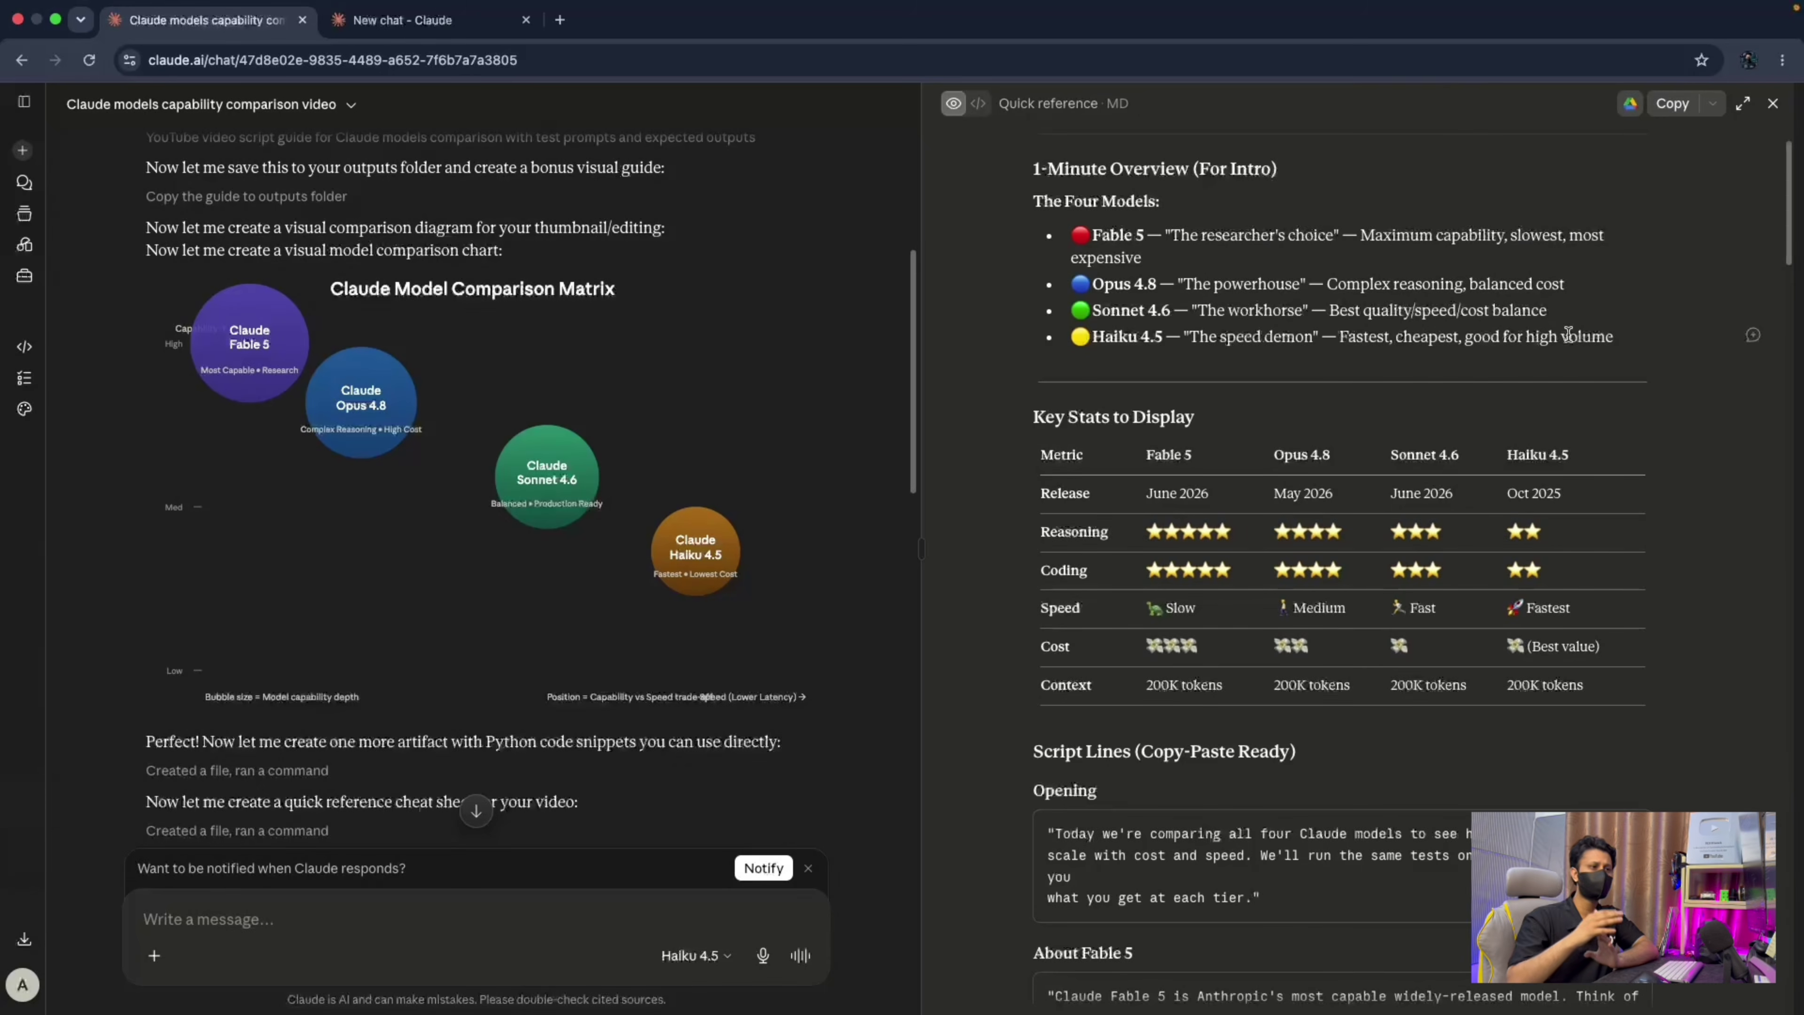
drag(1619, 338, 1091, 333)
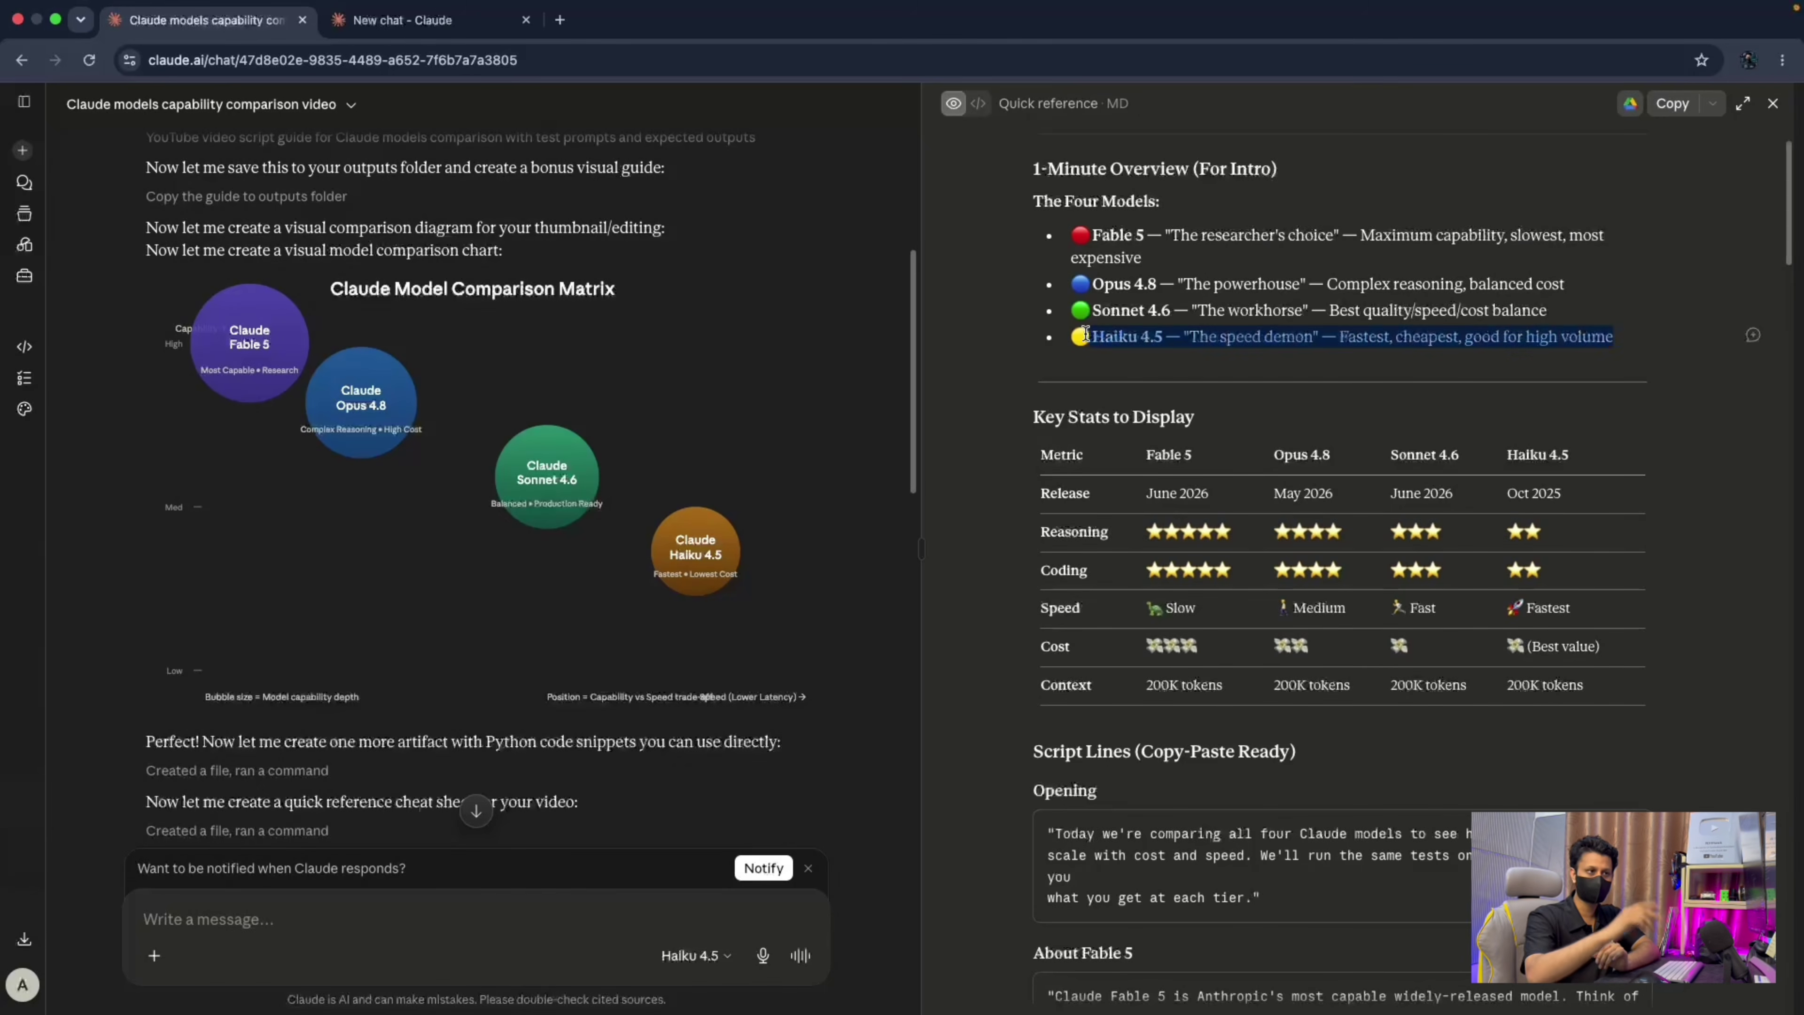
click(1005, 414)
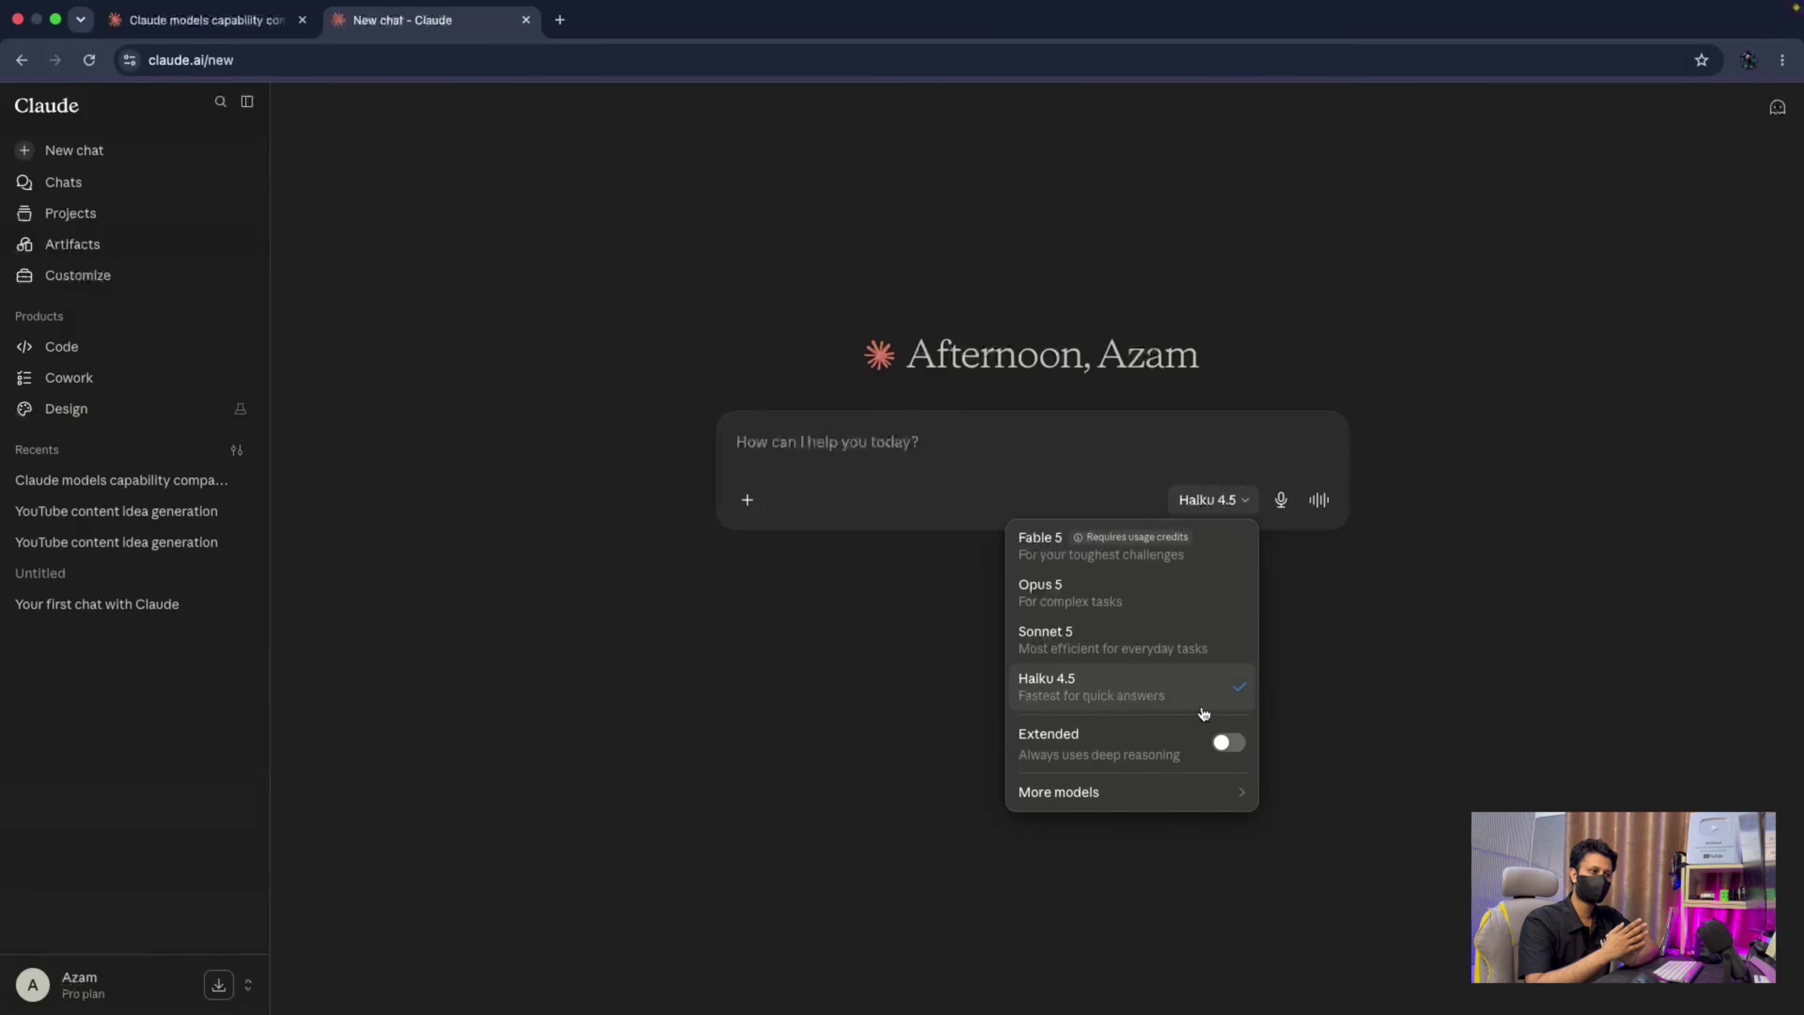
Turn on extended thinking for Haiku 4.5 and reopen the cybersecurity topics PDF preview.
click(1234, 742)
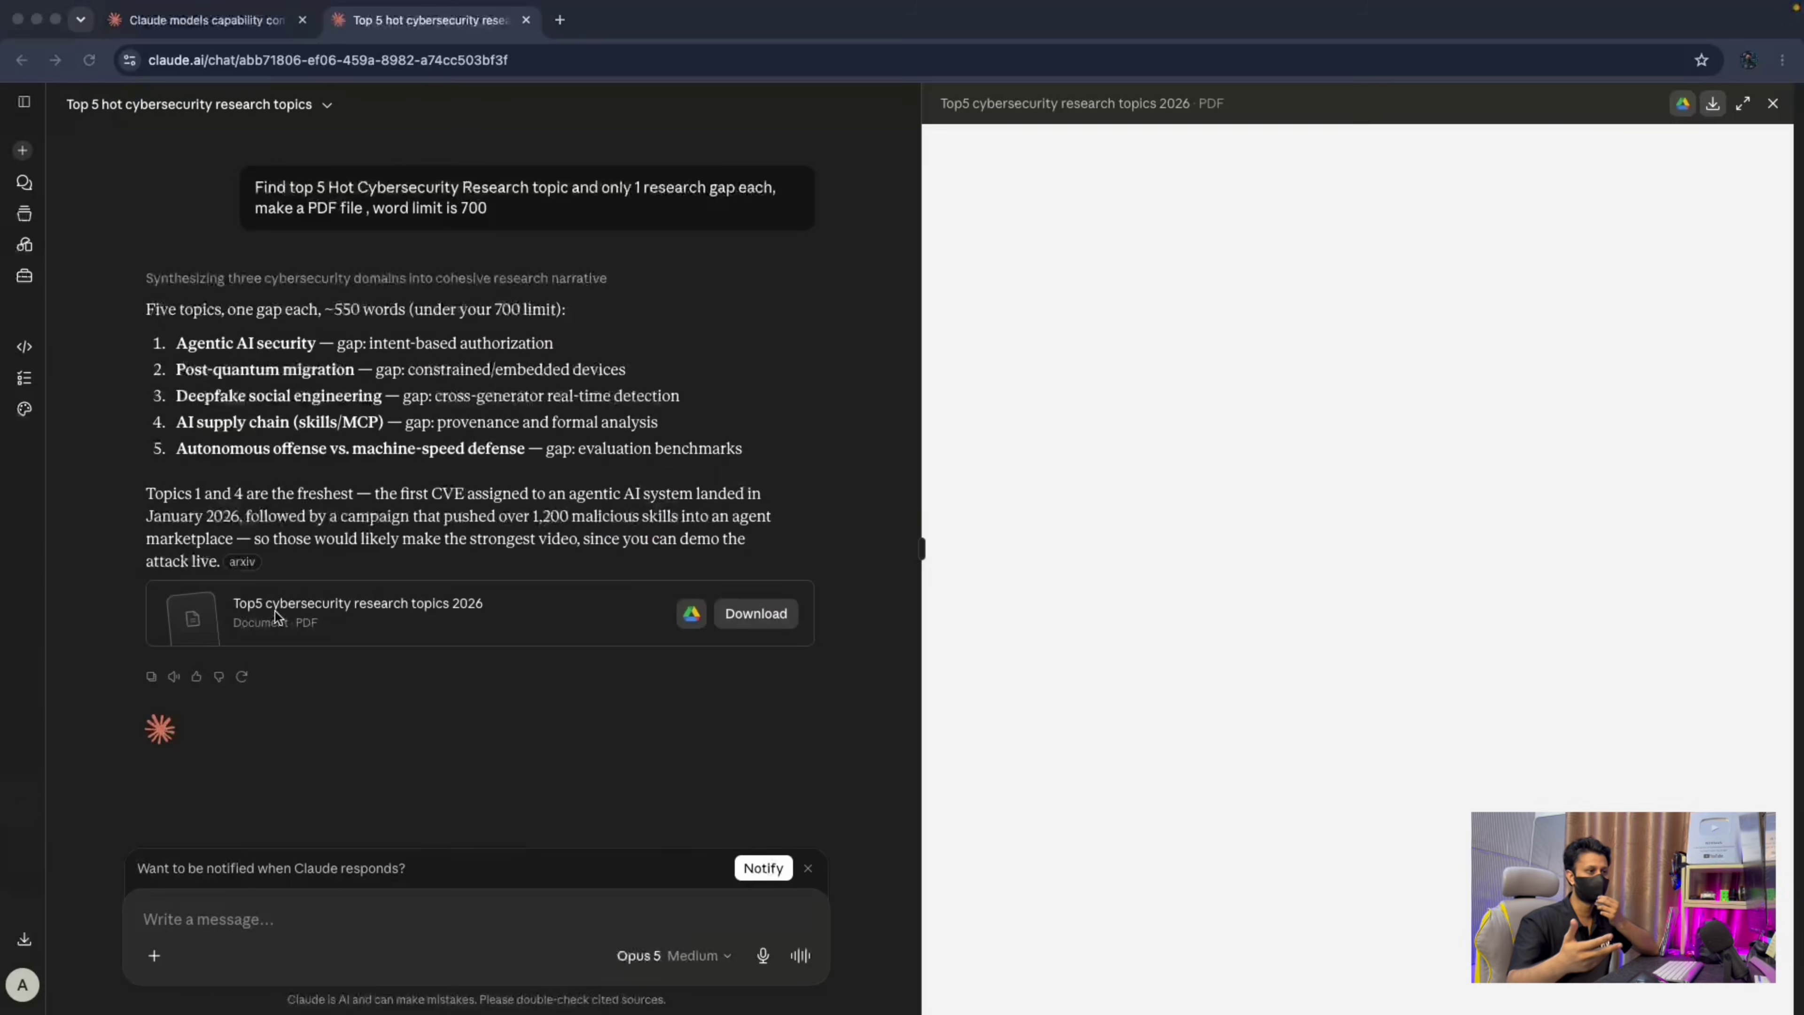
scroll(1115, 531, down, 10)
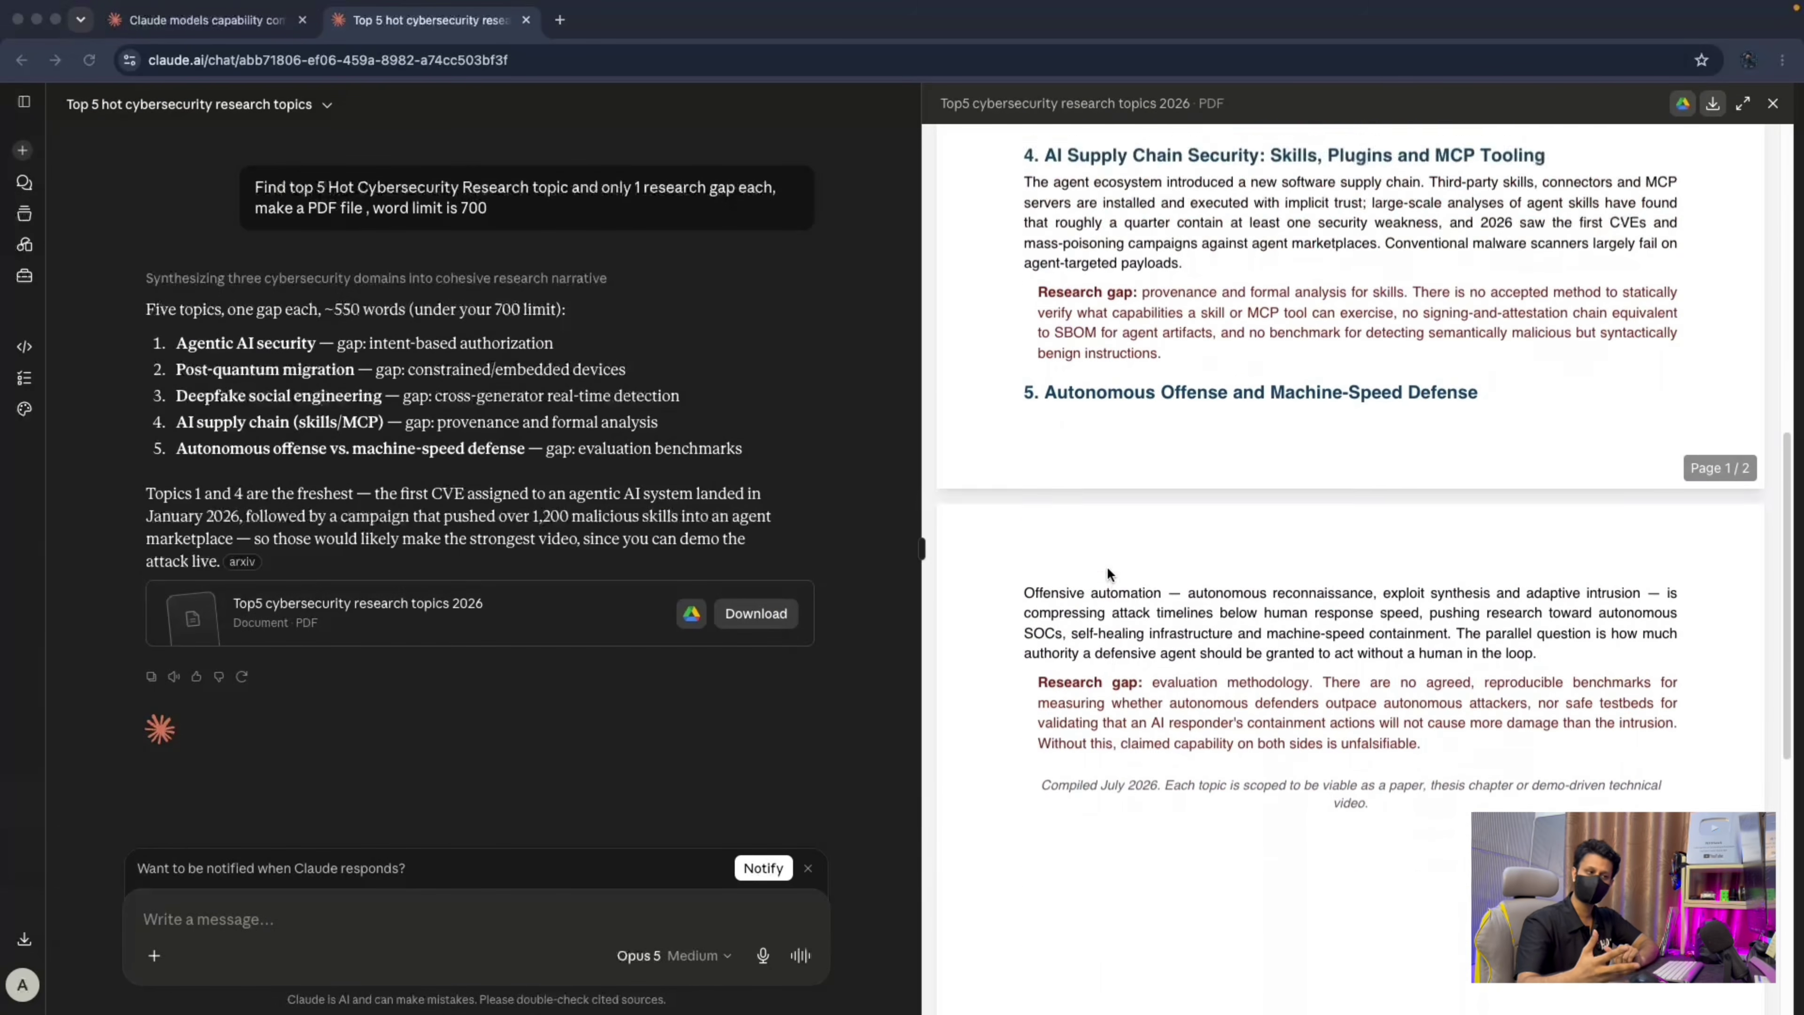
click(660, 632)
scroll(1170, 621, down, 5)
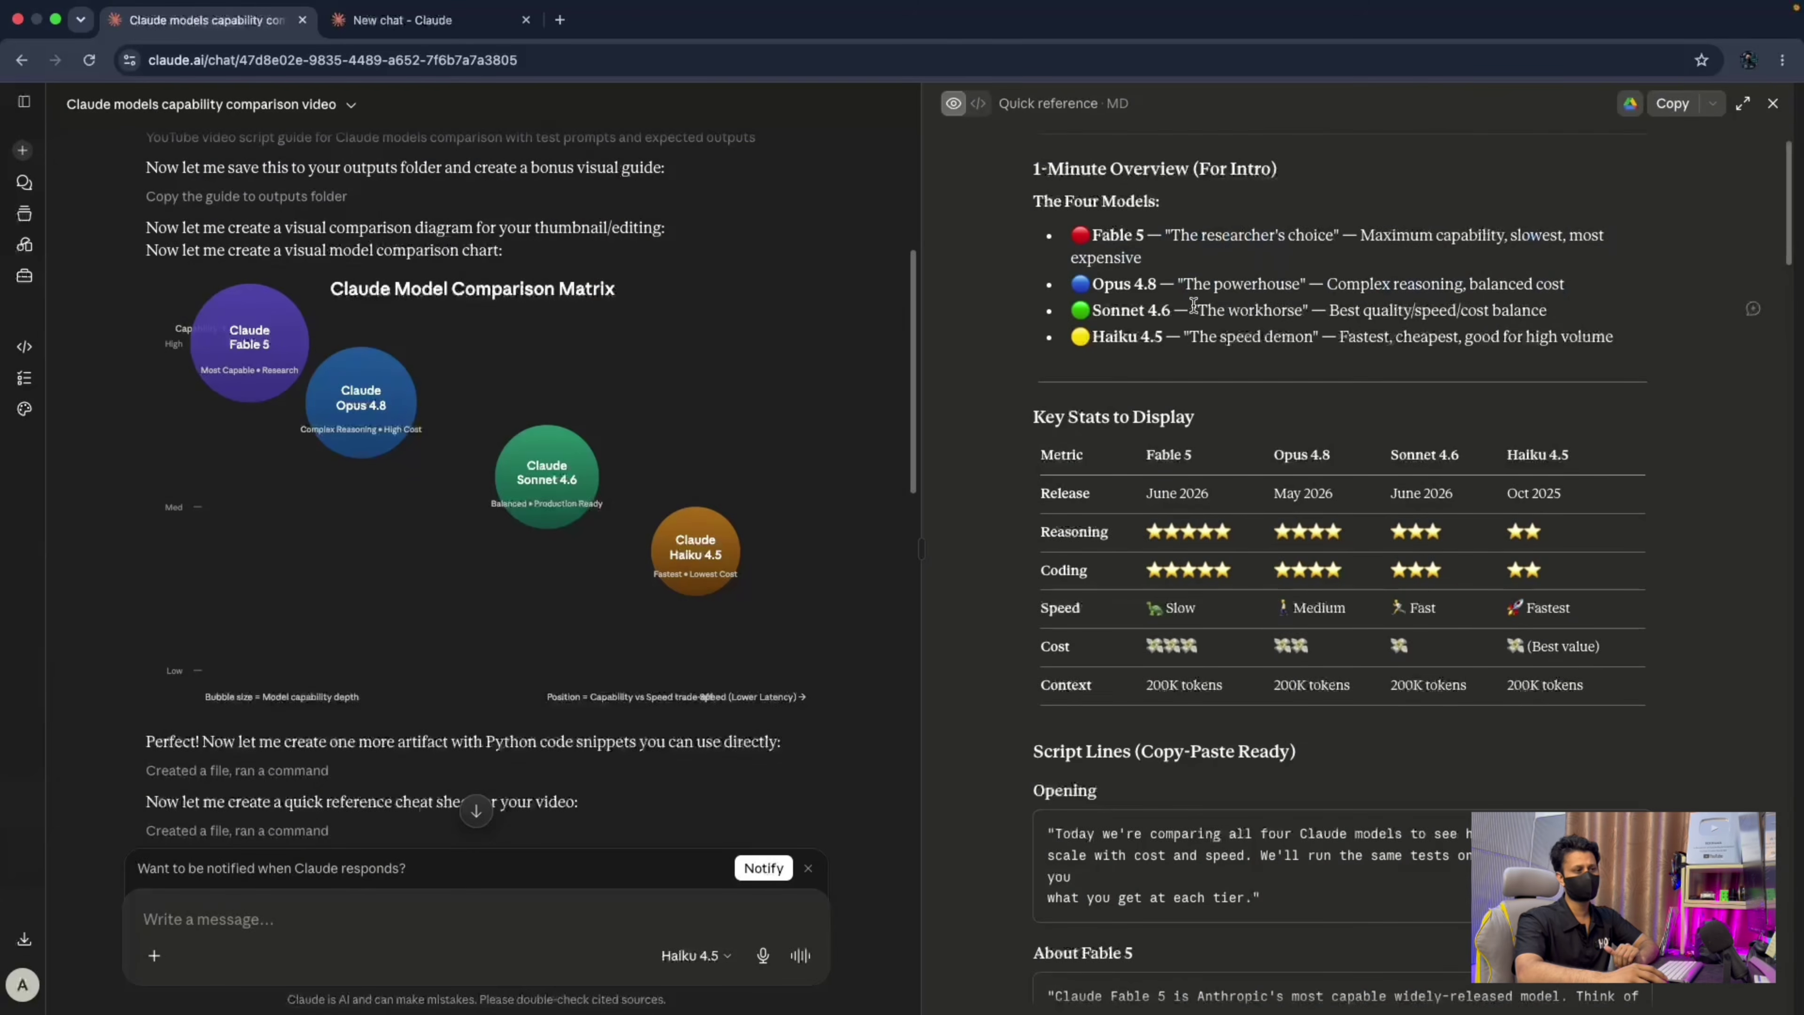
Highlight the Sonnet 4.6 and Haiku 4.5 lines in the quick reference.
drag(1193, 304, 1583, 313)
click(1194, 330)
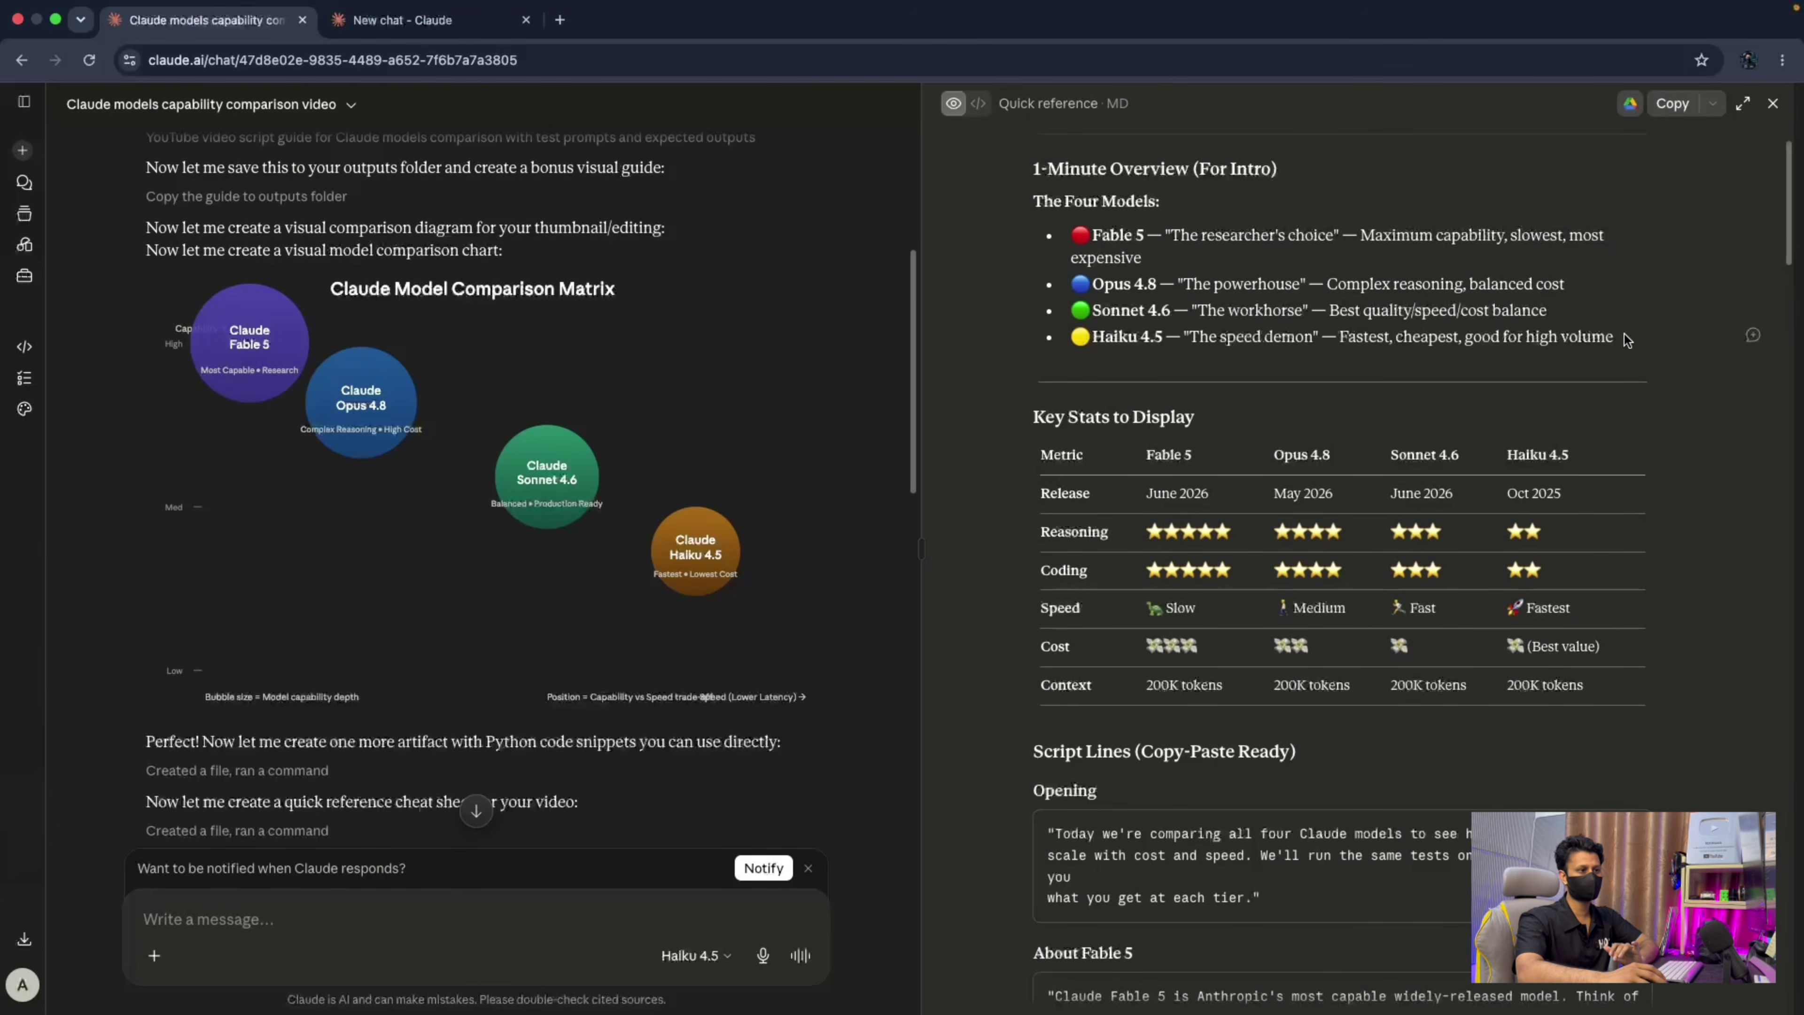
drag(1621, 338, 1081, 334)
click(1073, 392)
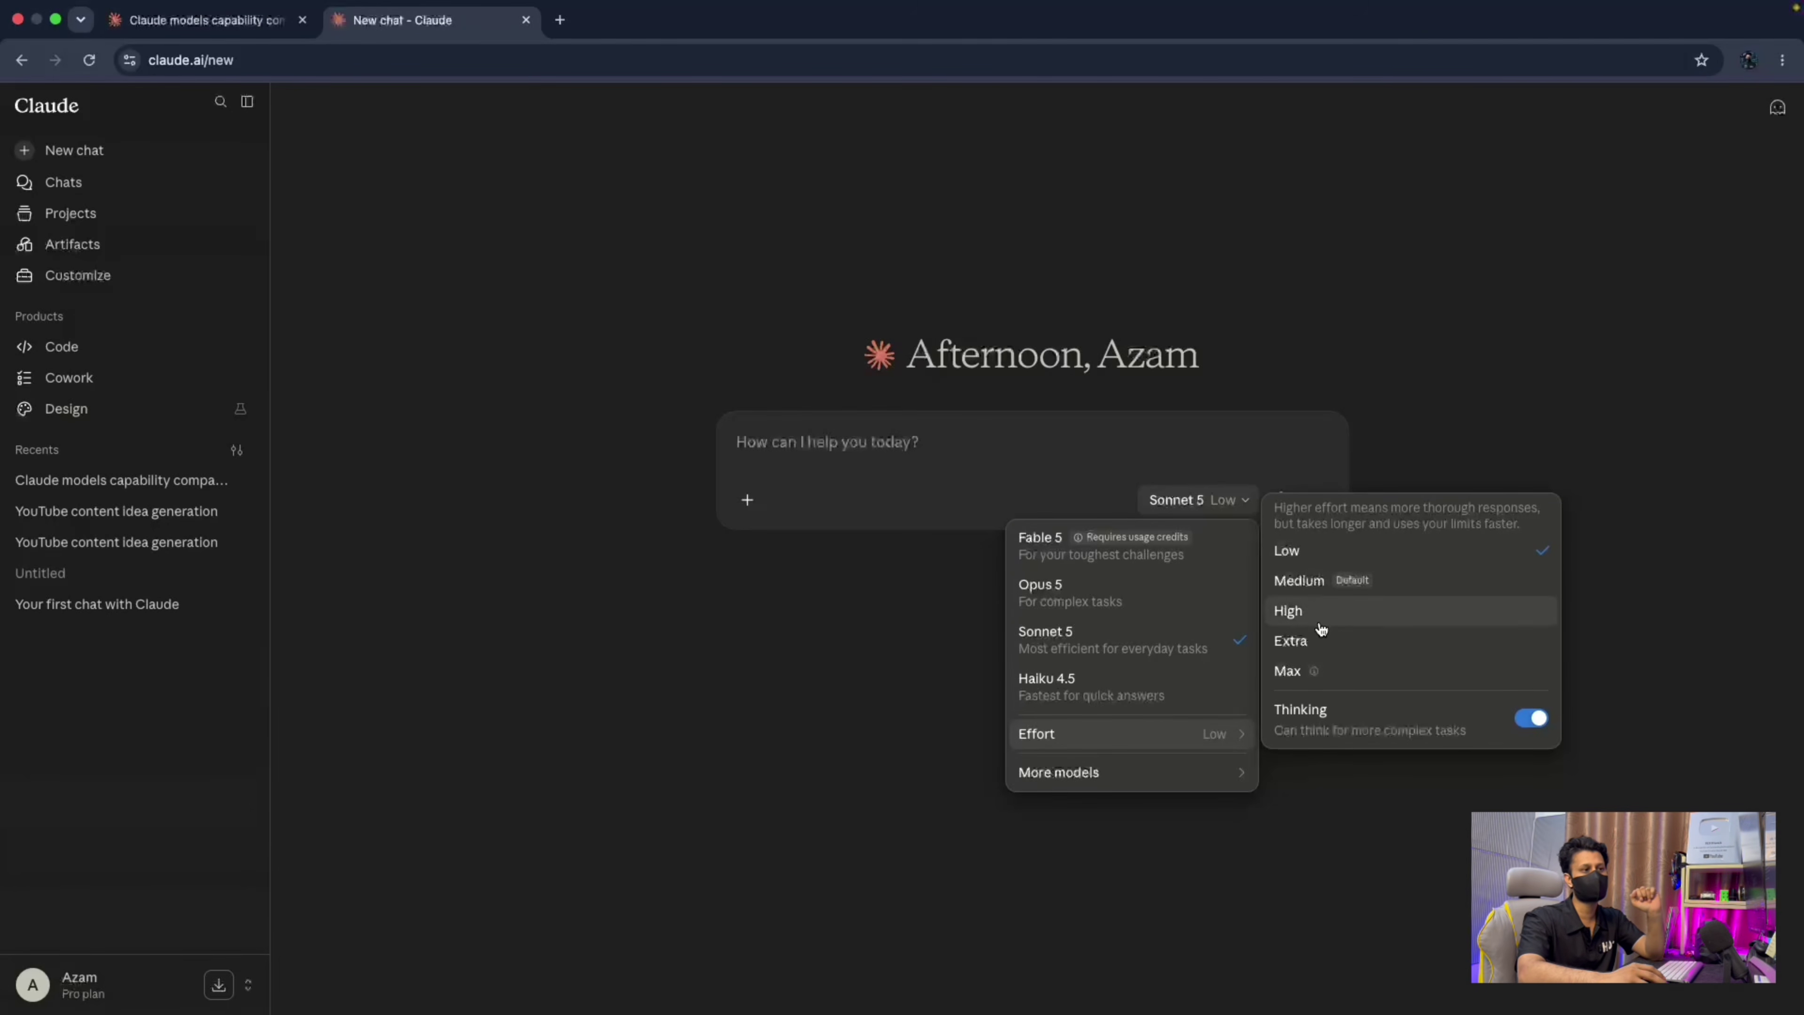
Send the entanglement question to Haiku 4.5 on the left and Opus 5 on the right.
mouse_move(1335, 674)
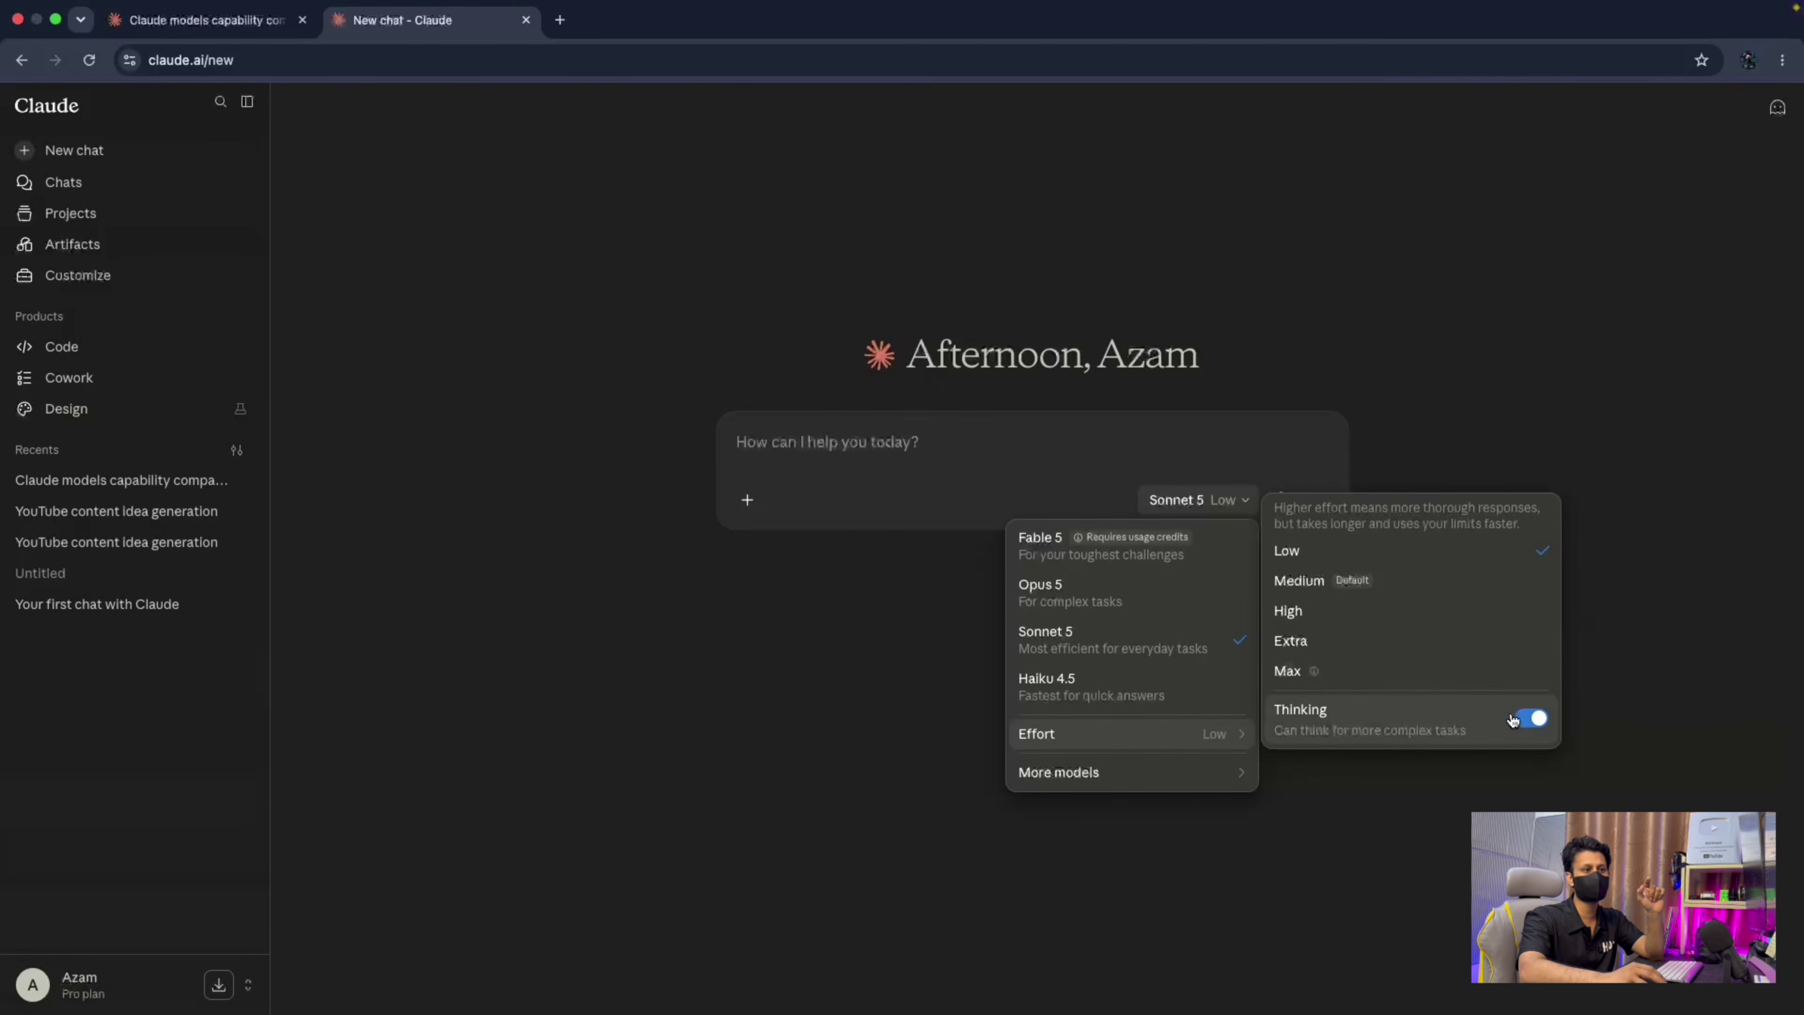
click(1535, 722)
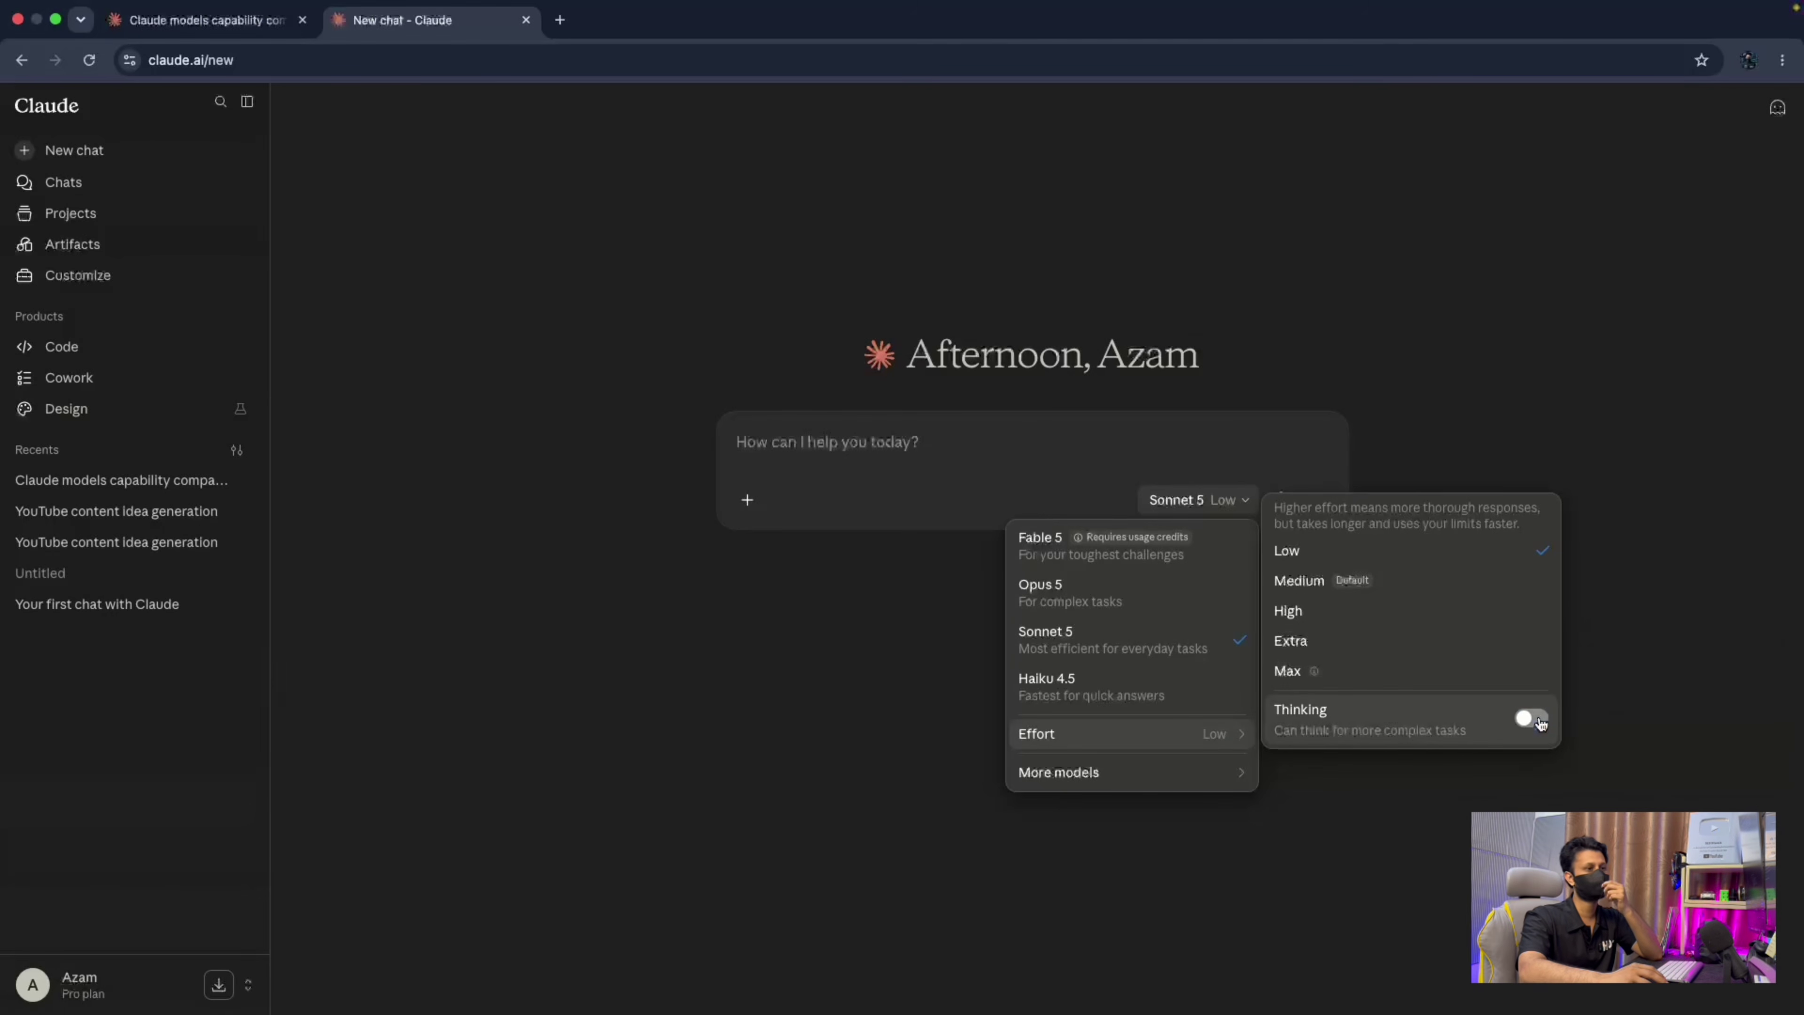
click(1536, 722)
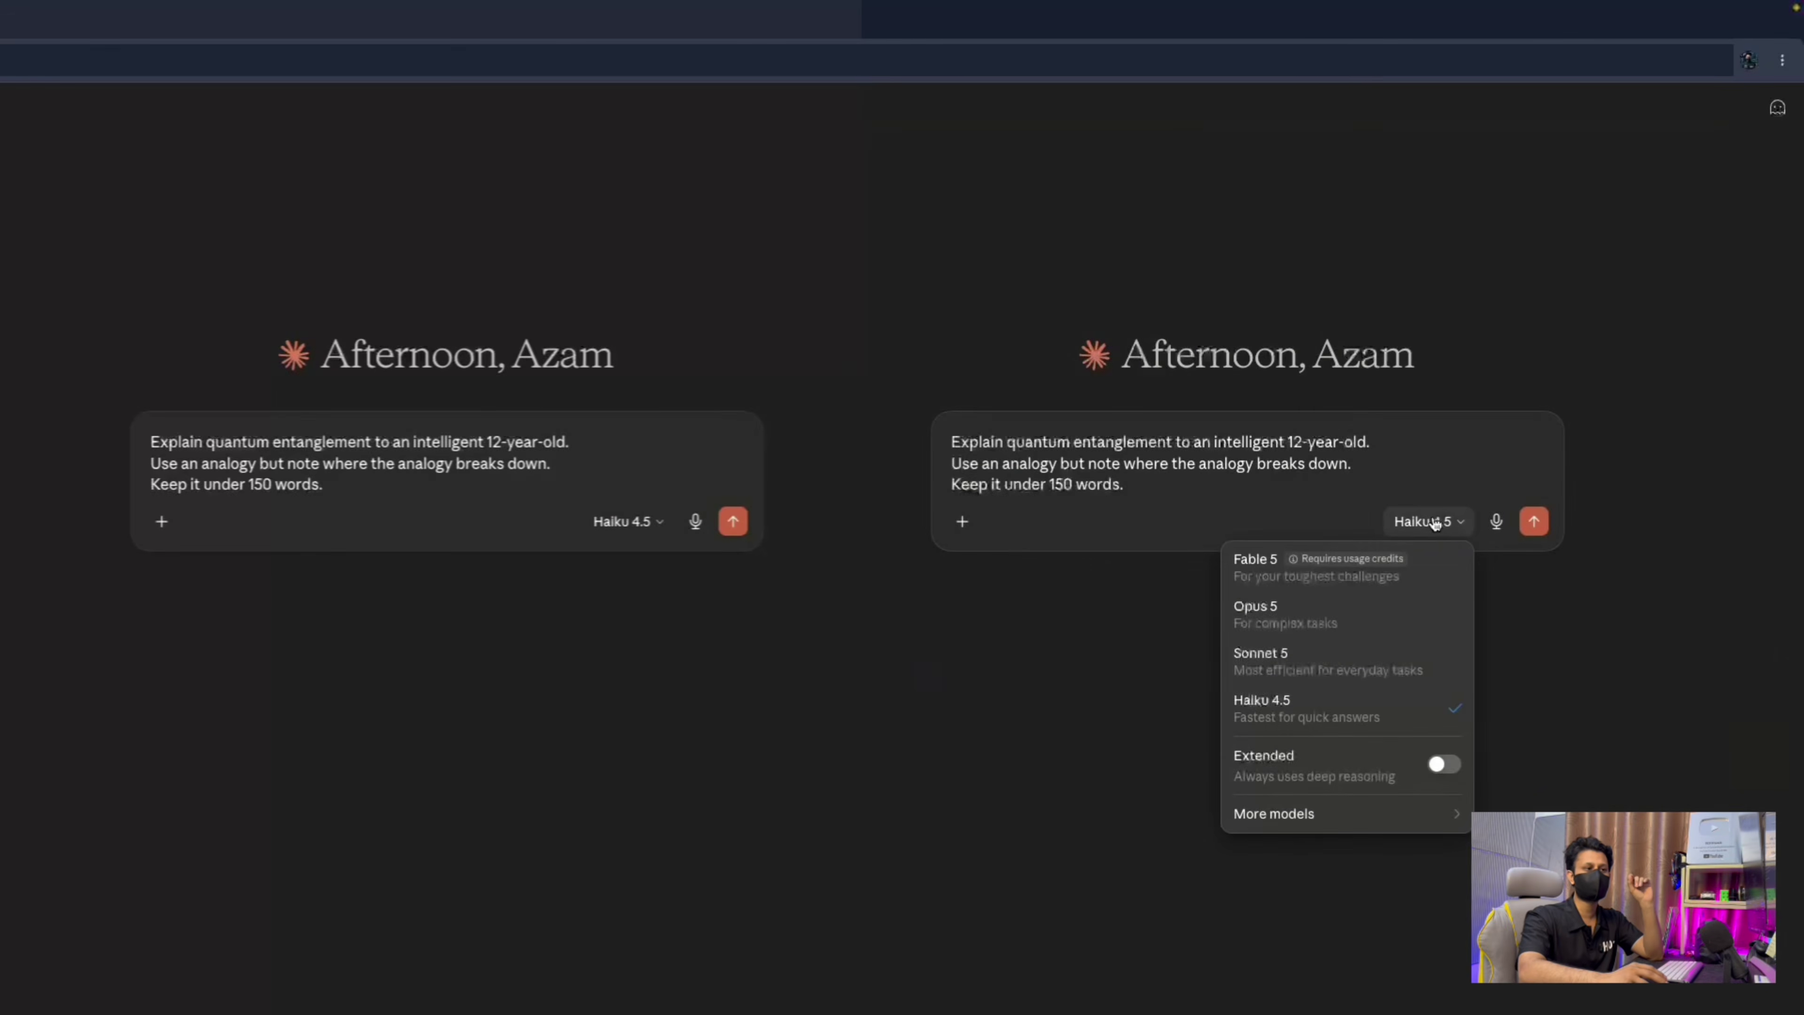
click(638, 521)
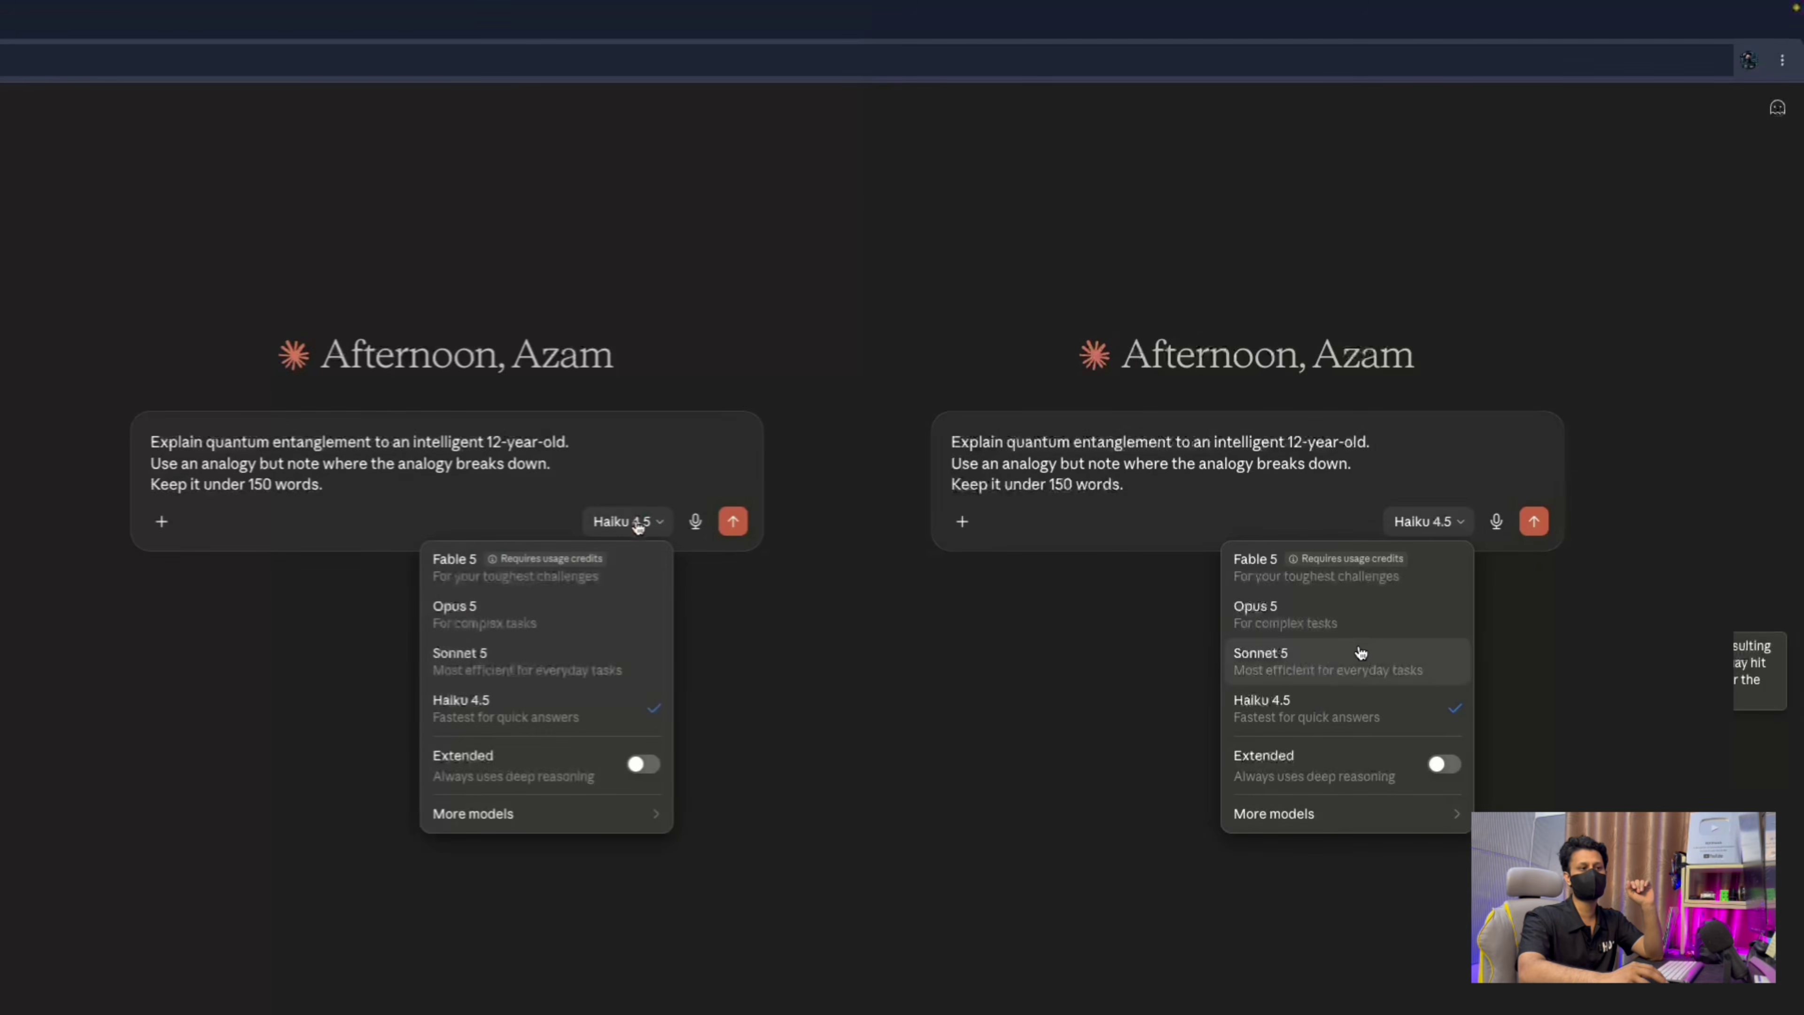
click(1359, 615)
click(733, 521)
click(732, 521)
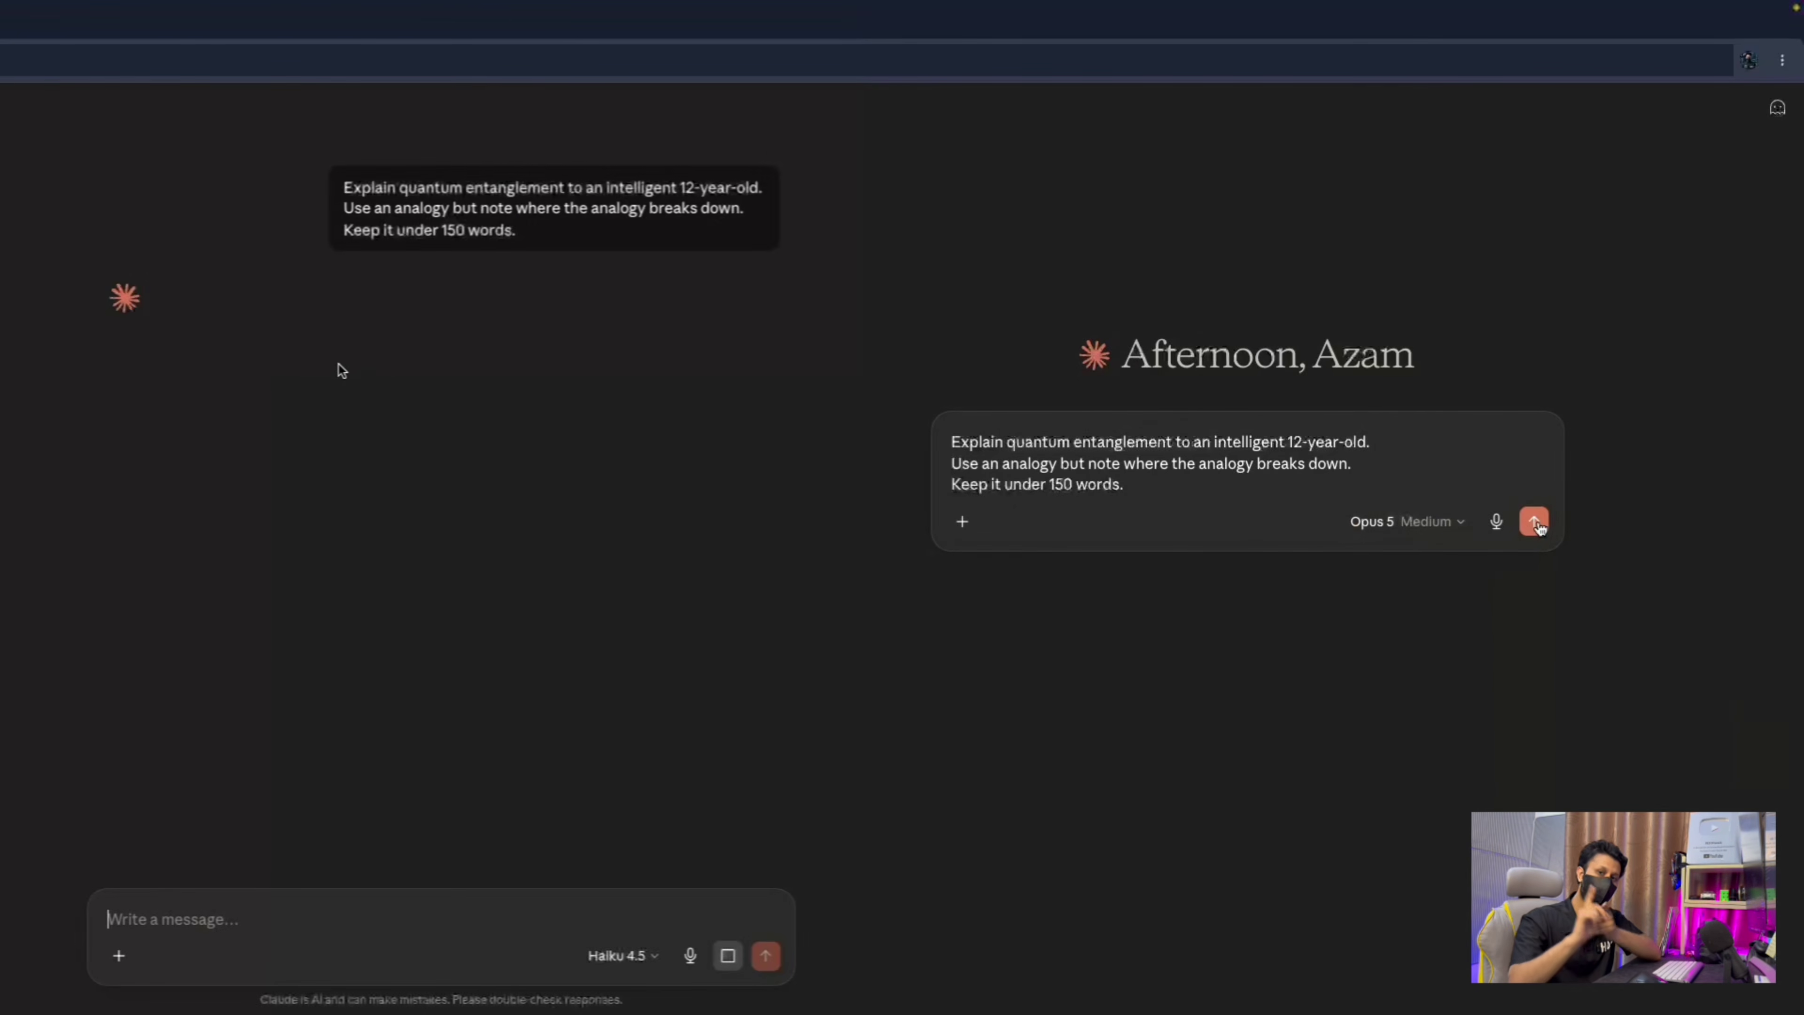
click(1534, 521)
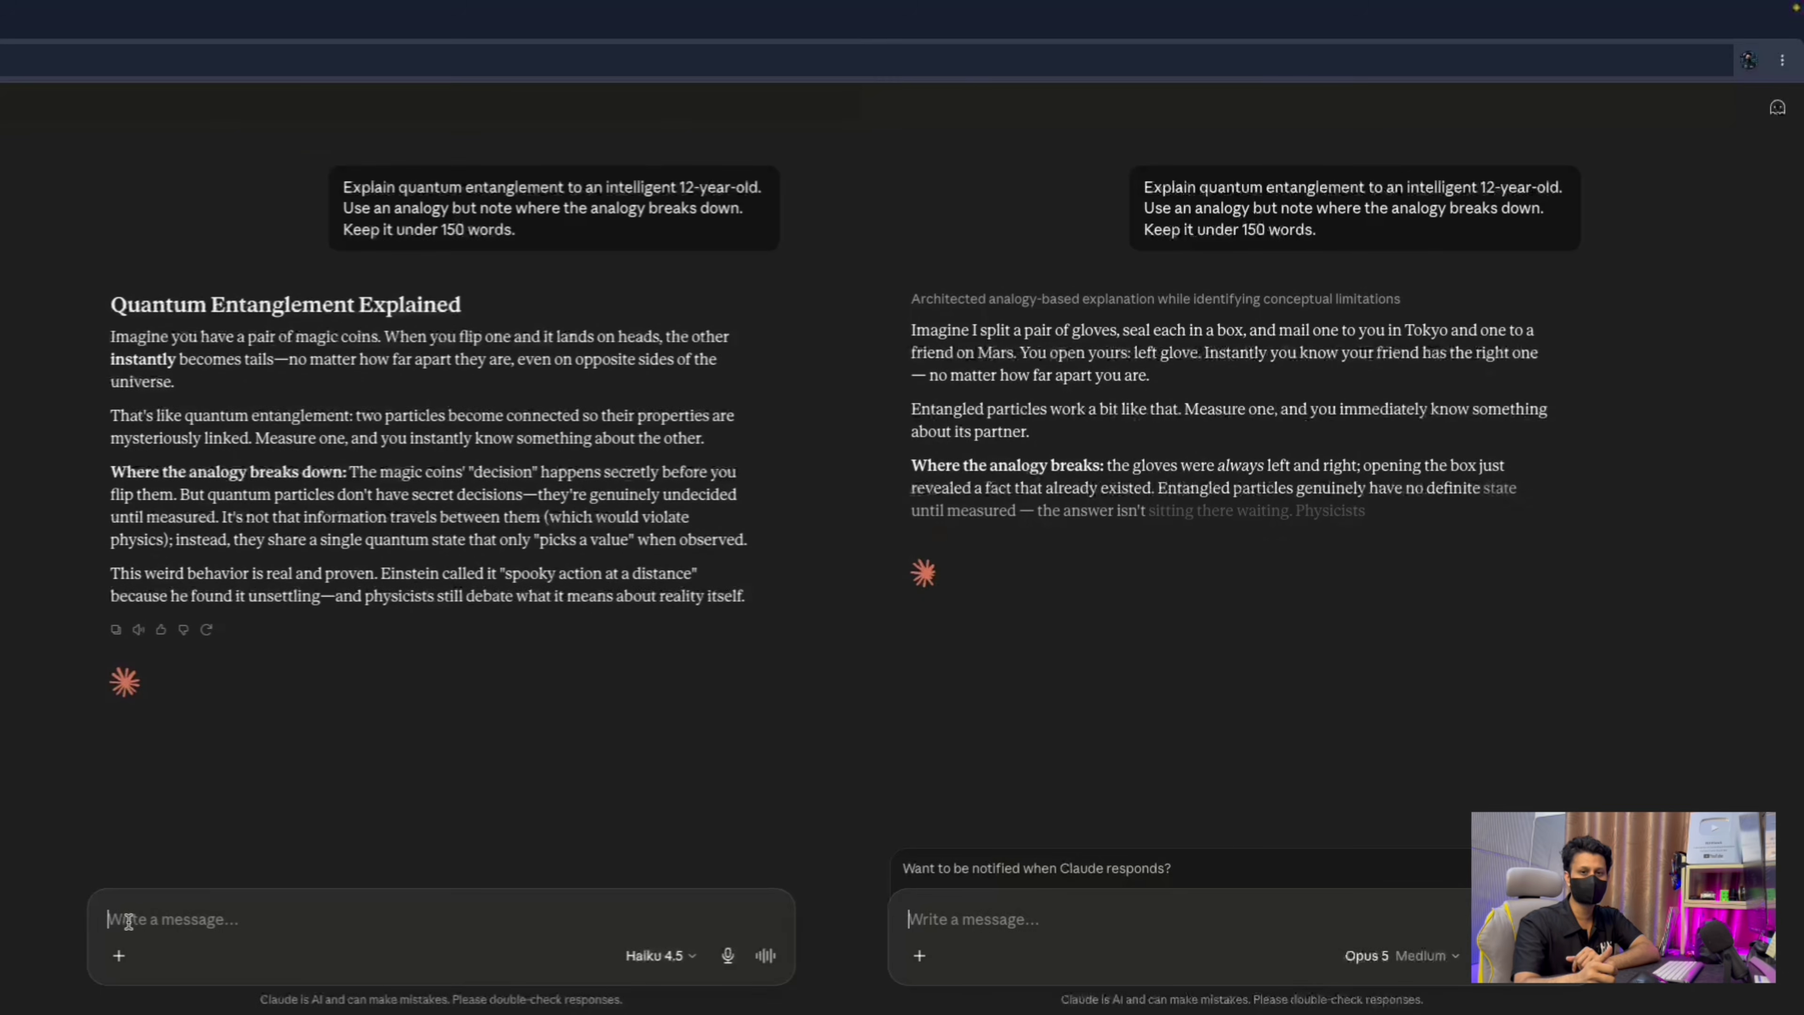
Paste the quantum entanglement prompt into the left chat, leaving its model unchanged.
text(Explain quantum entanglement to an intelligent 12-year-old. Use an analogy but note where the analogy breaks down. Keep it under 150 words.)
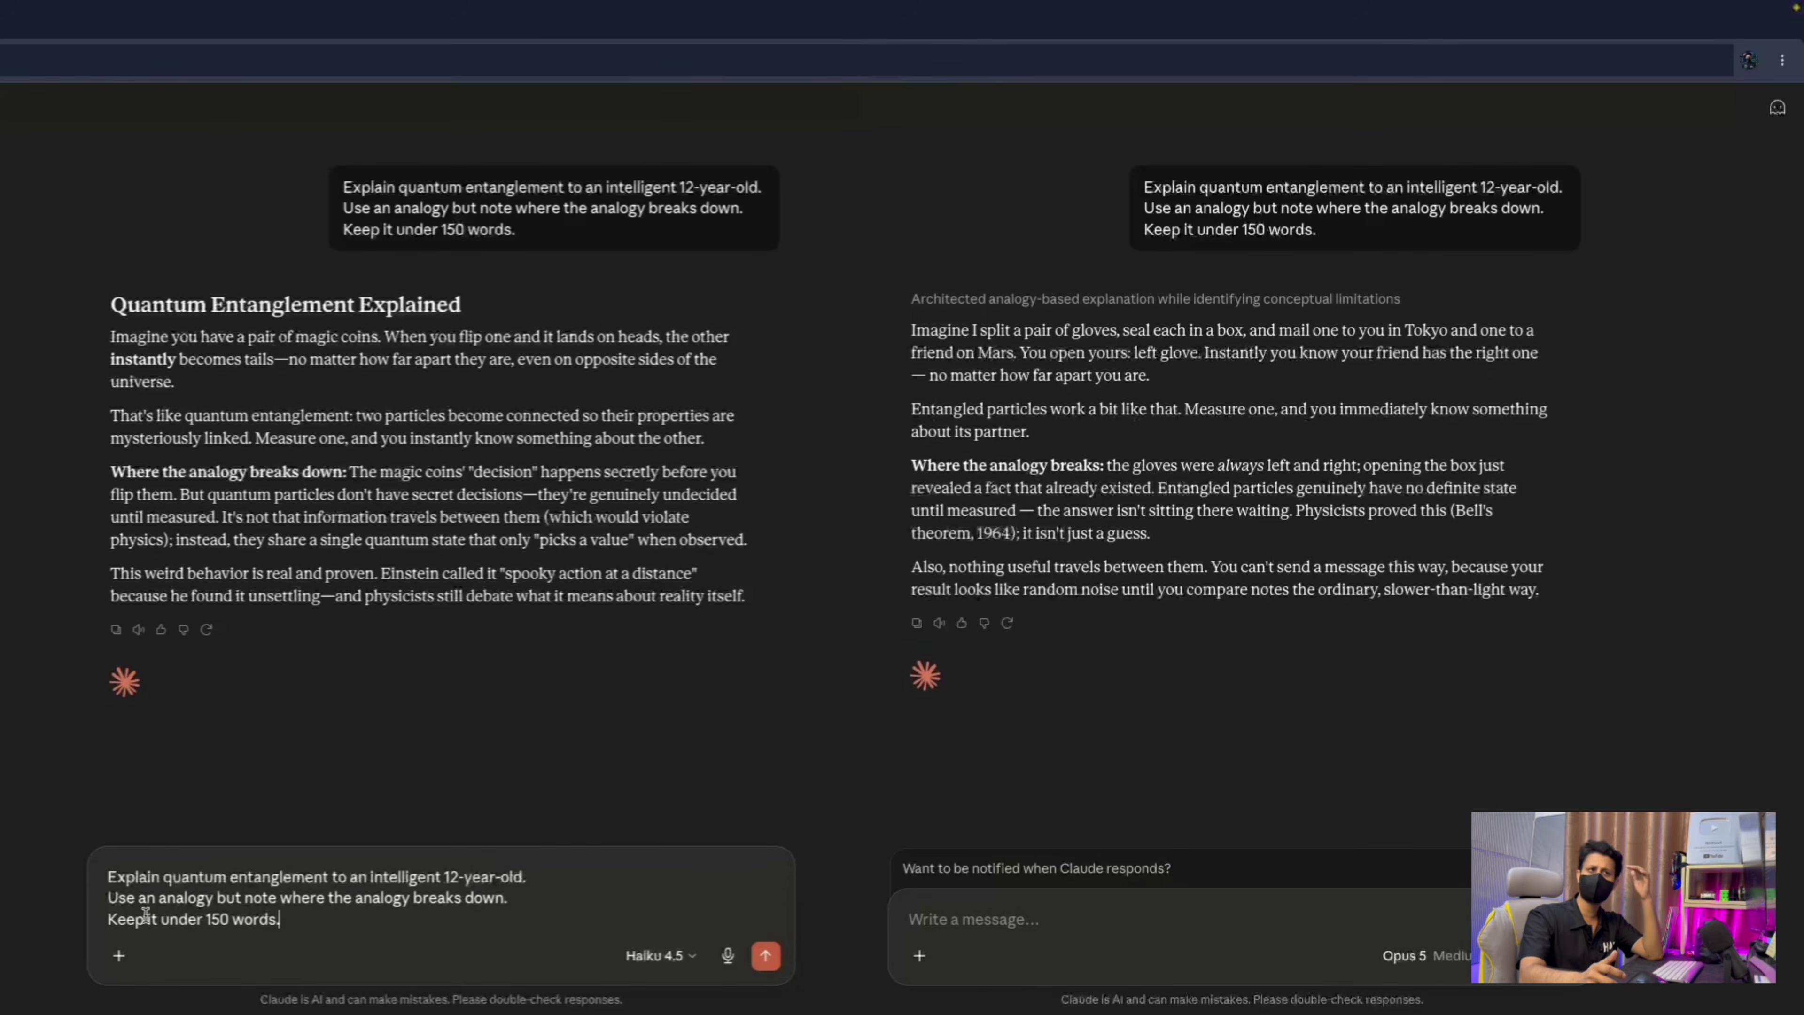
click(651, 955)
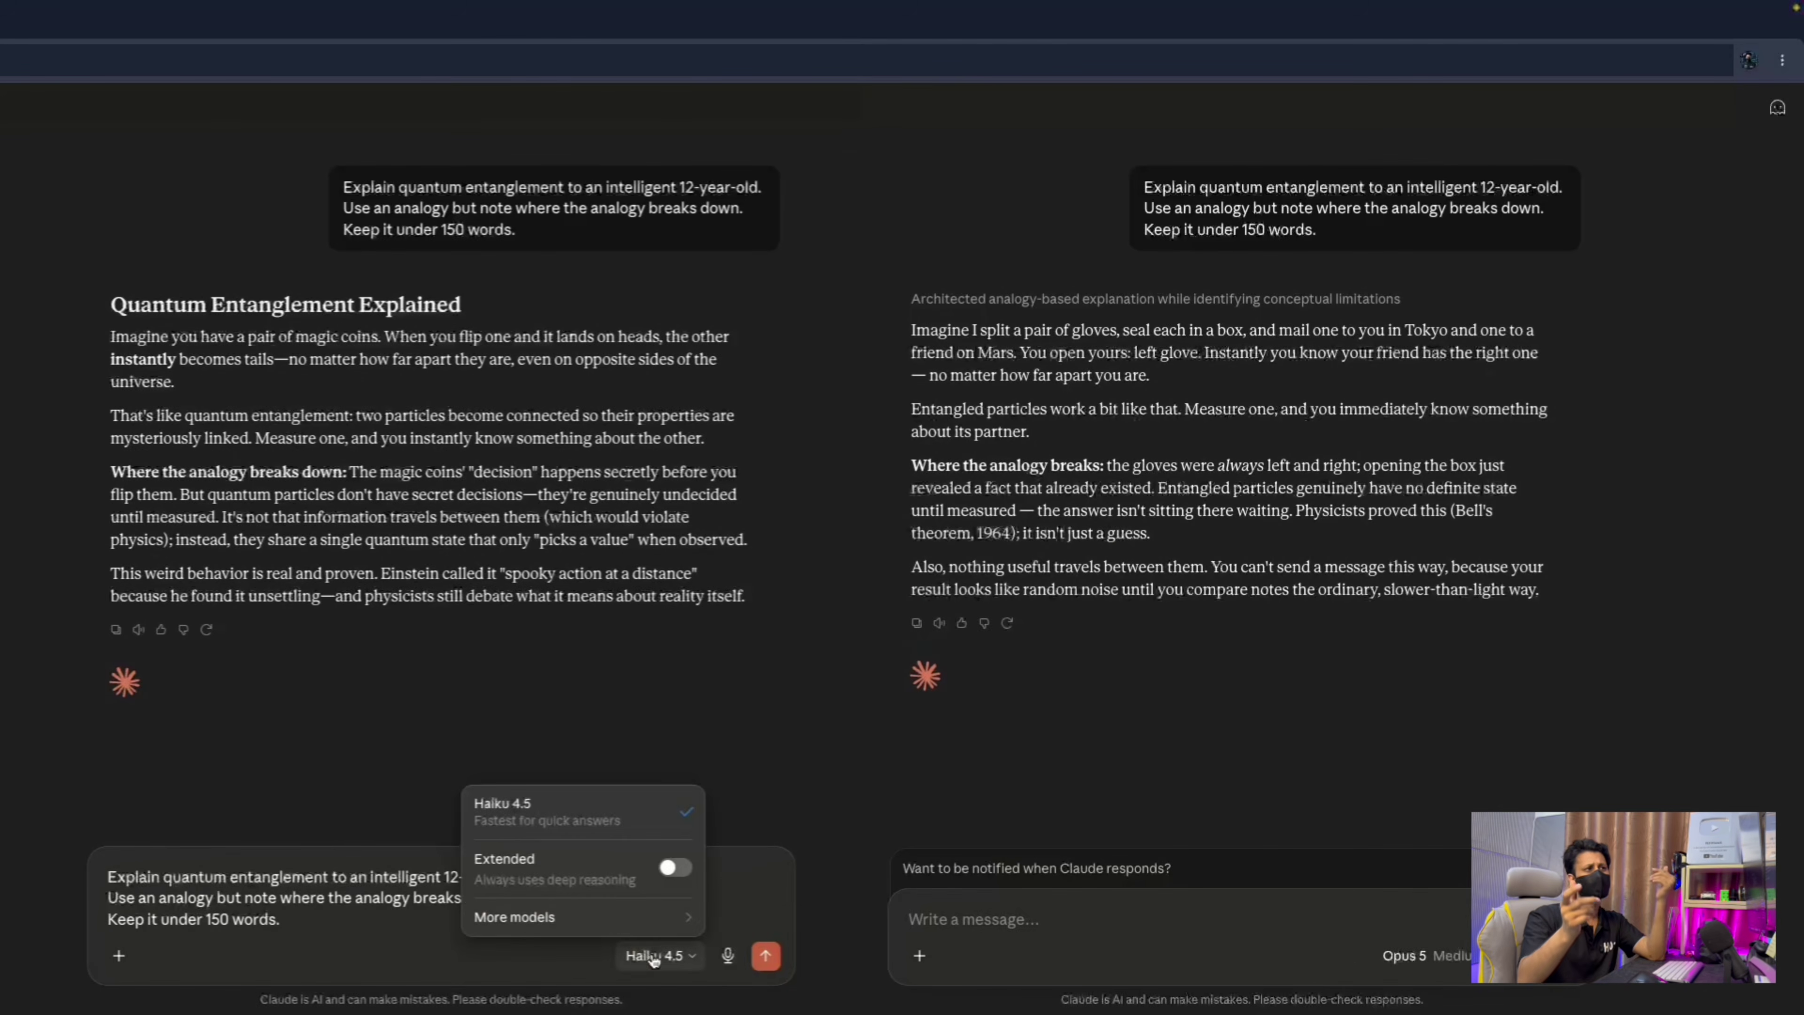
key(Escape)
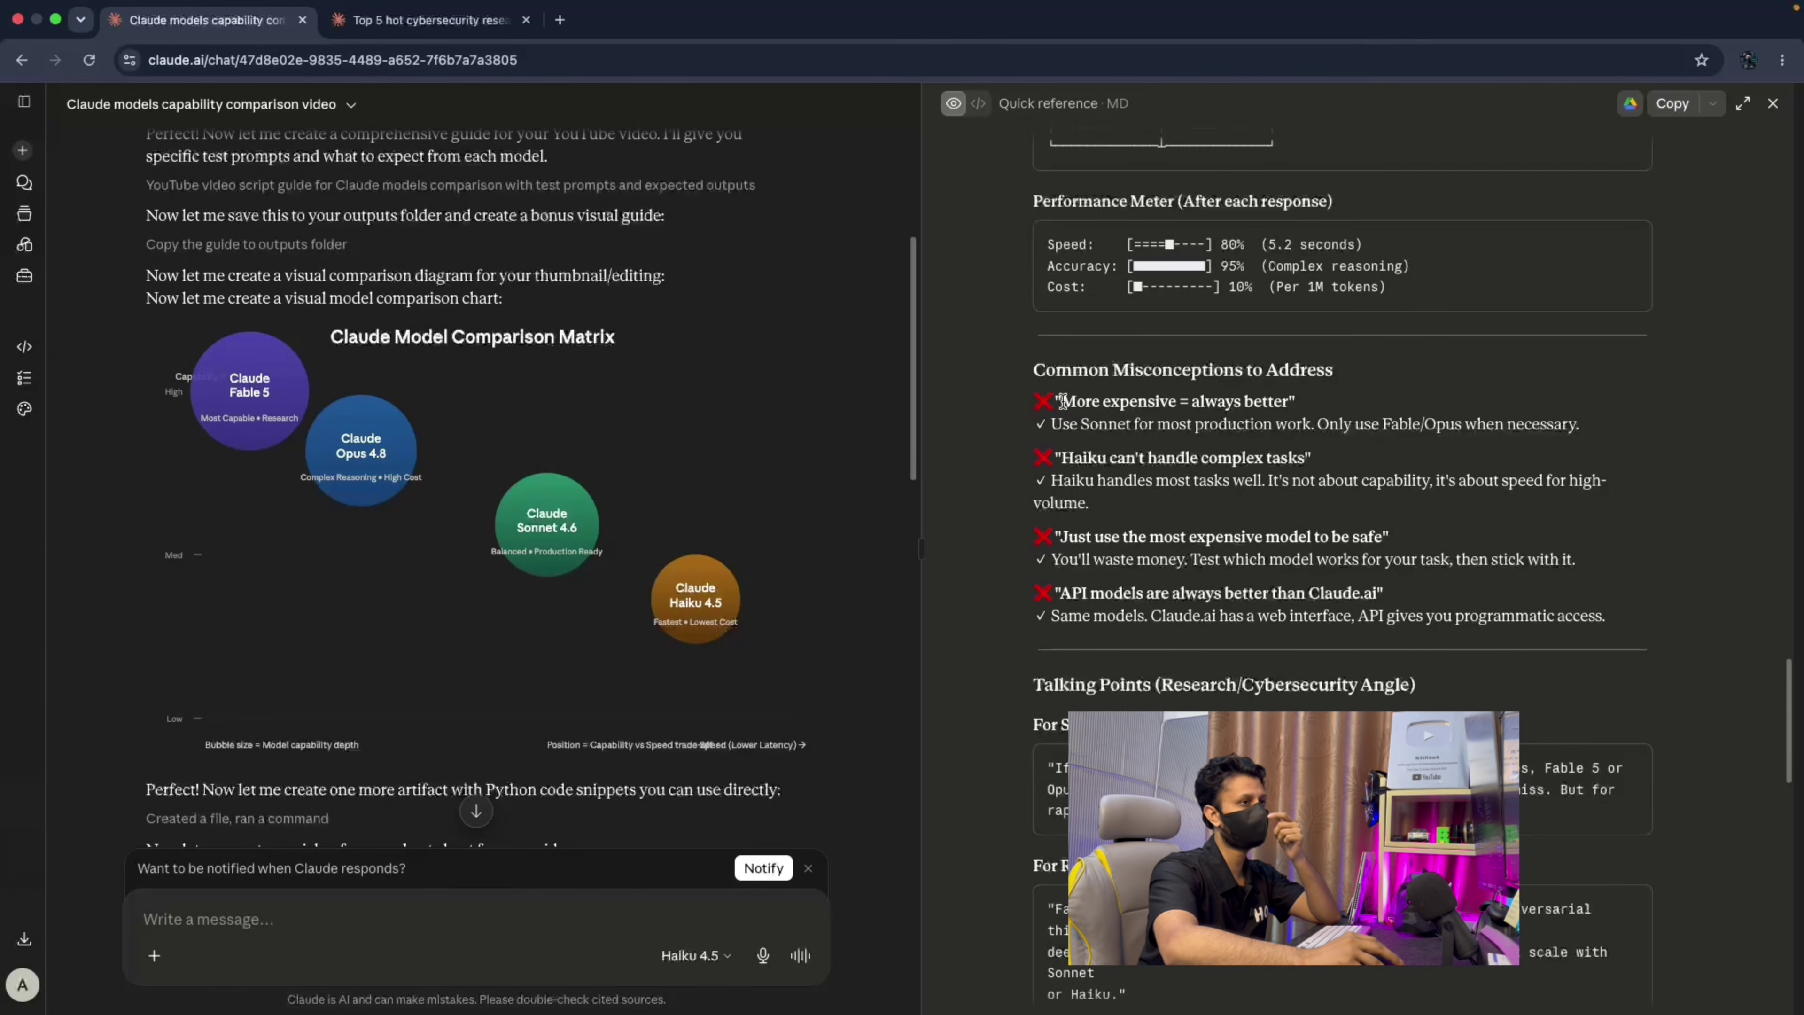
Select parts of the first misconception, including 'Sonnet for' and the Fable/Opus mention, for inline edits.
drag(1061, 402, 1297, 409)
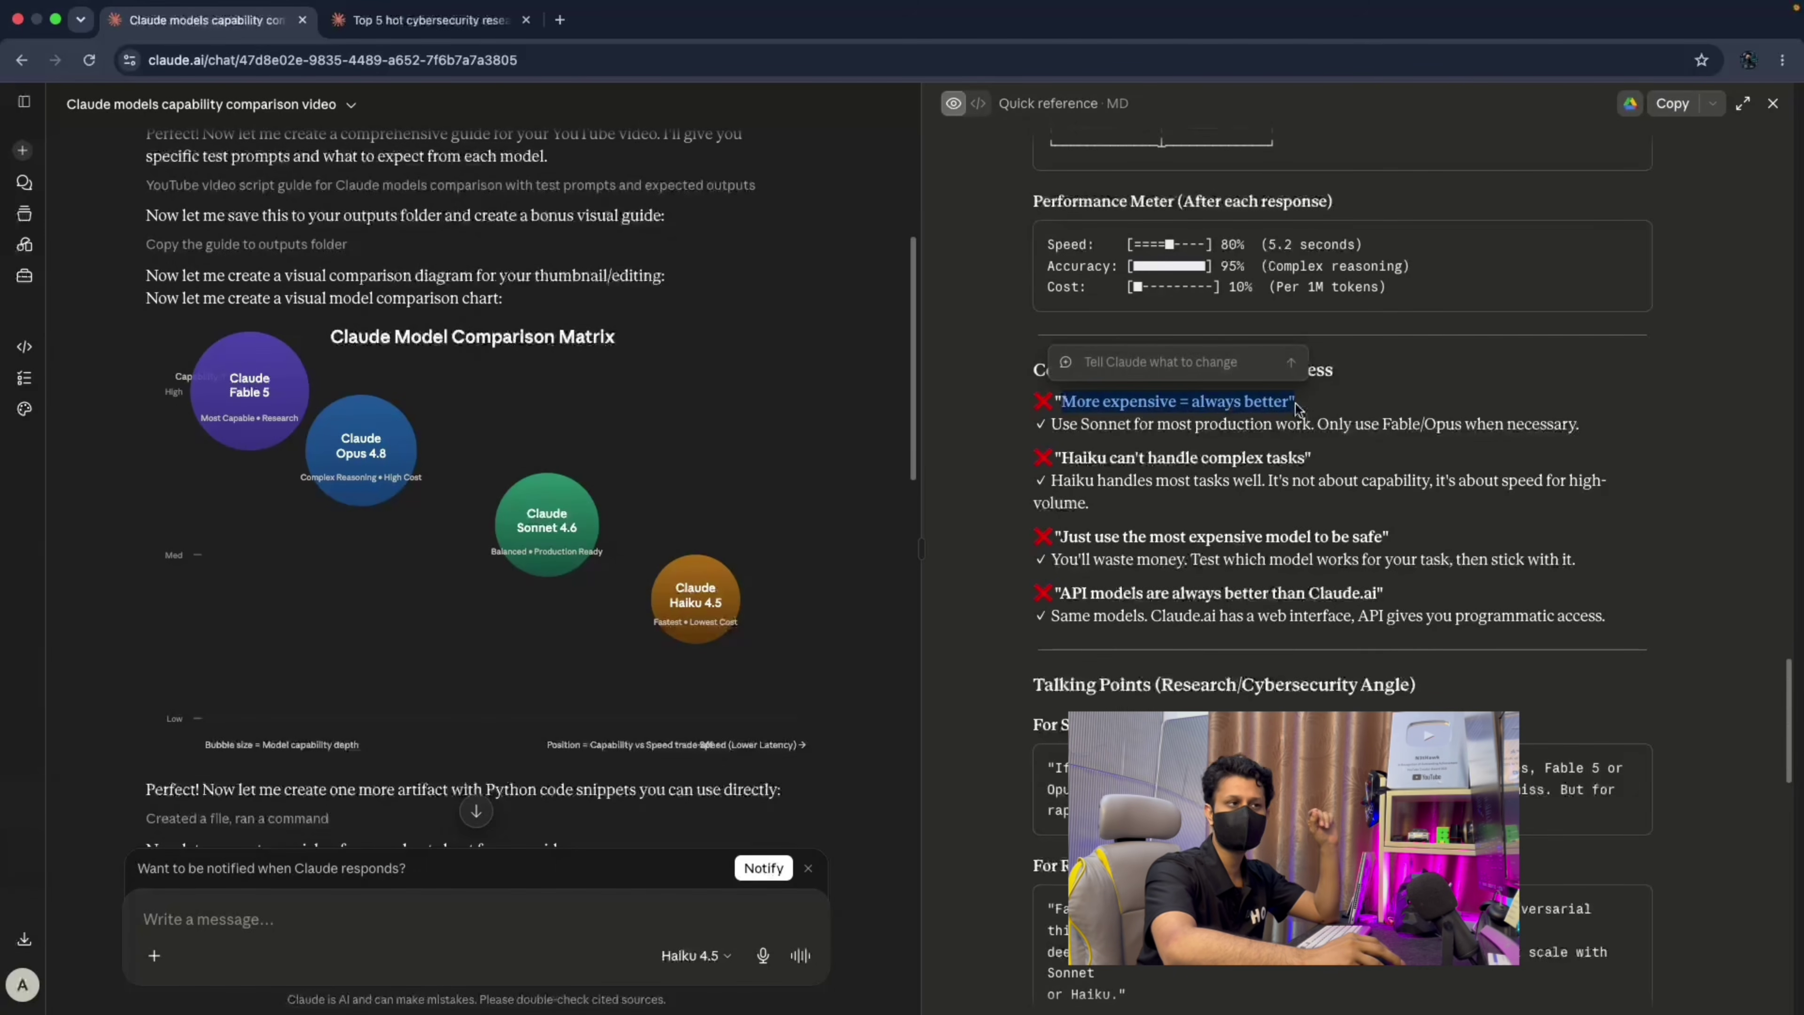
click(1106, 425)
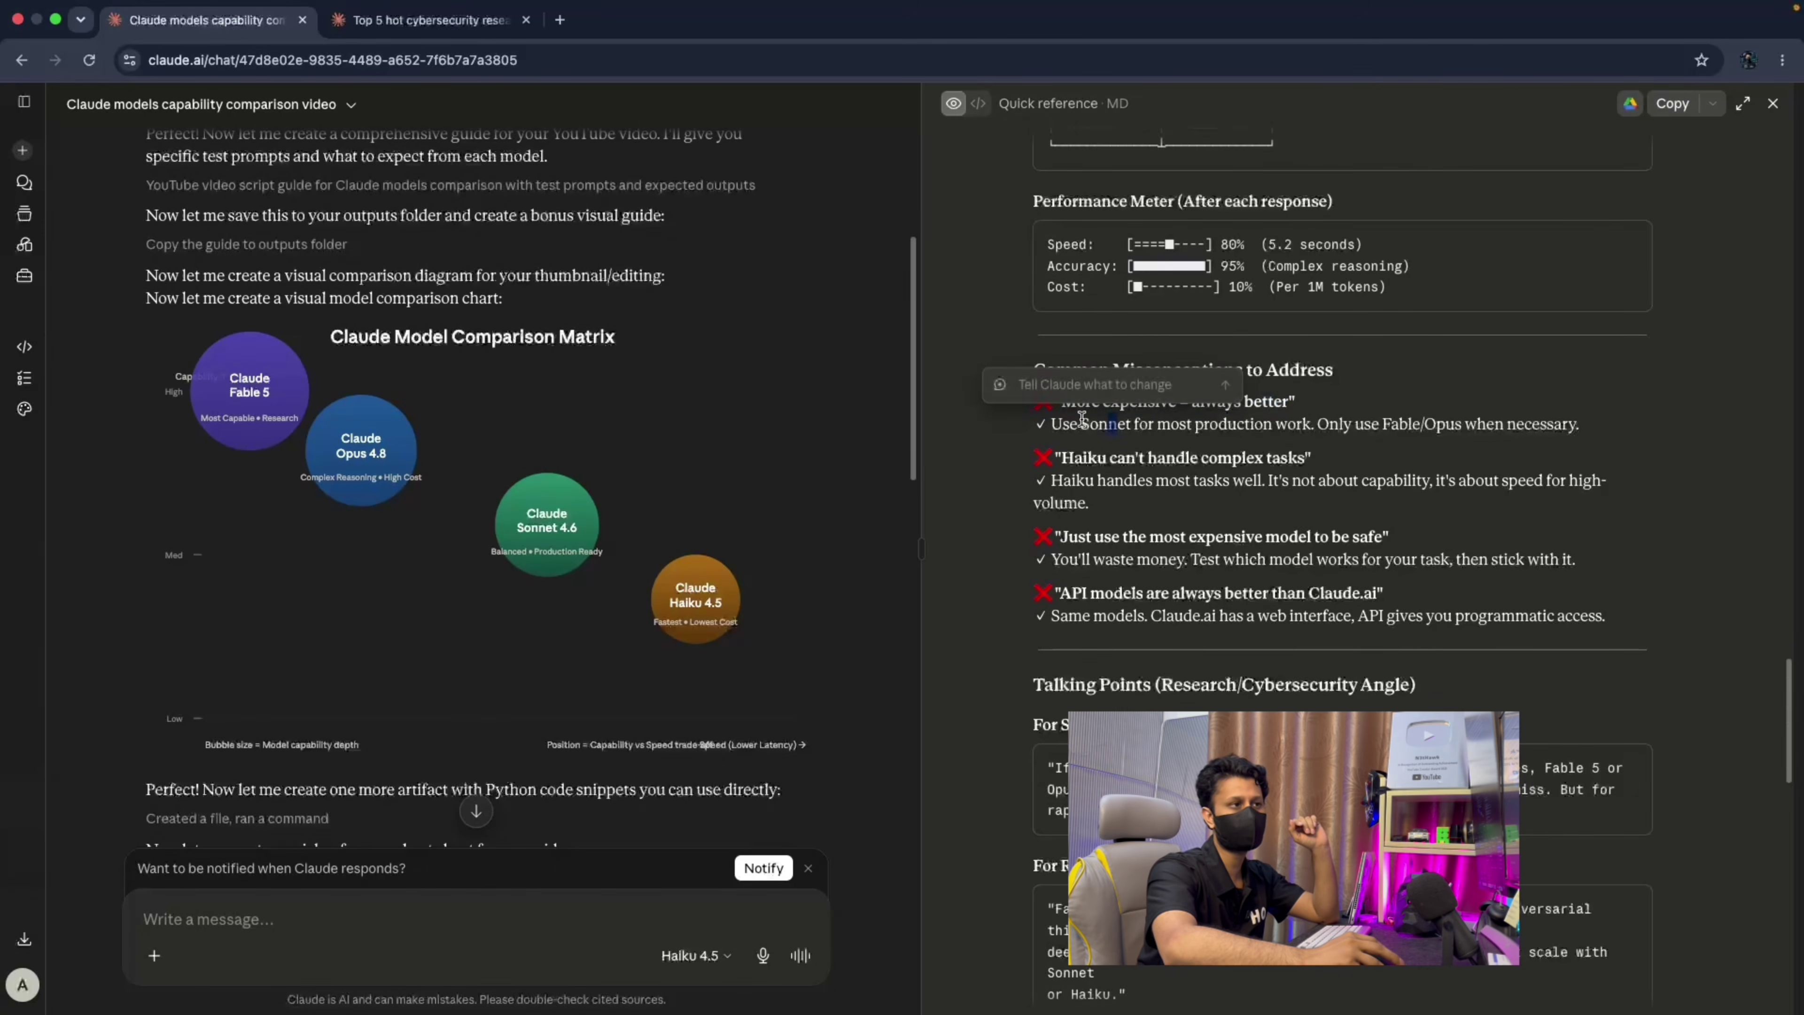
drag(1079, 425, 1160, 425)
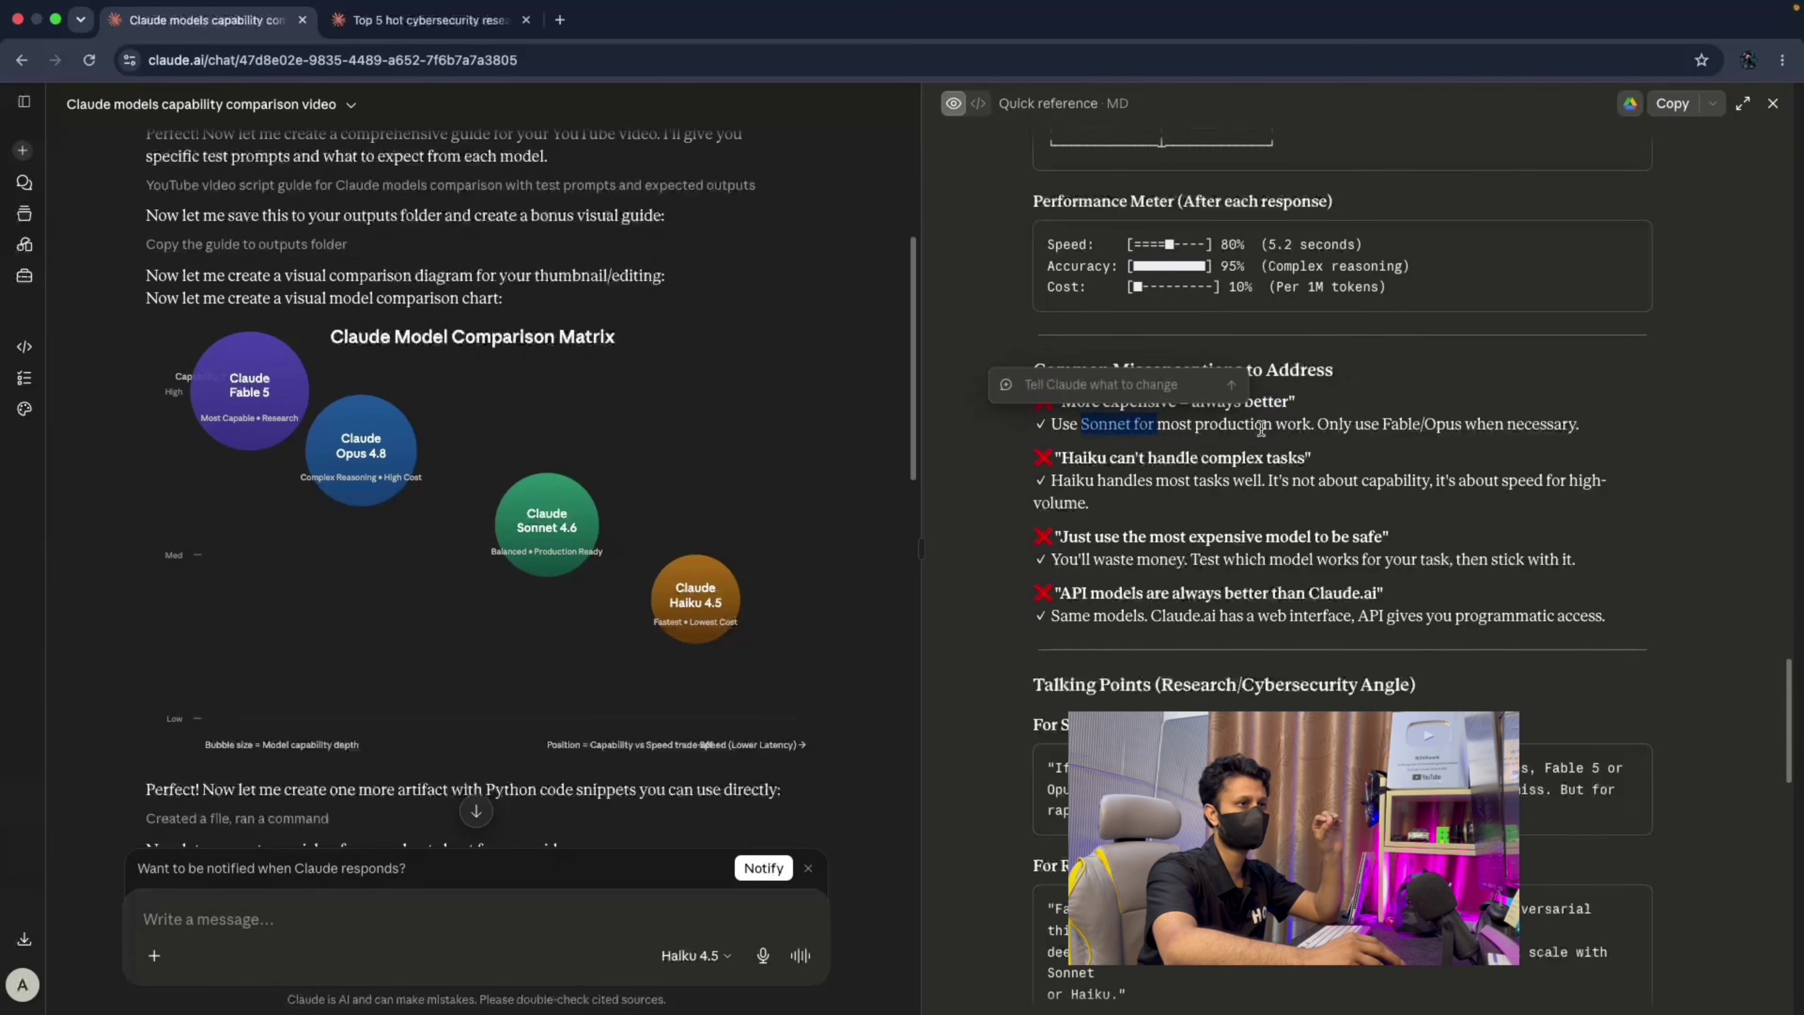
click(1364, 436)
drag(1390, 420, 1461, 430)
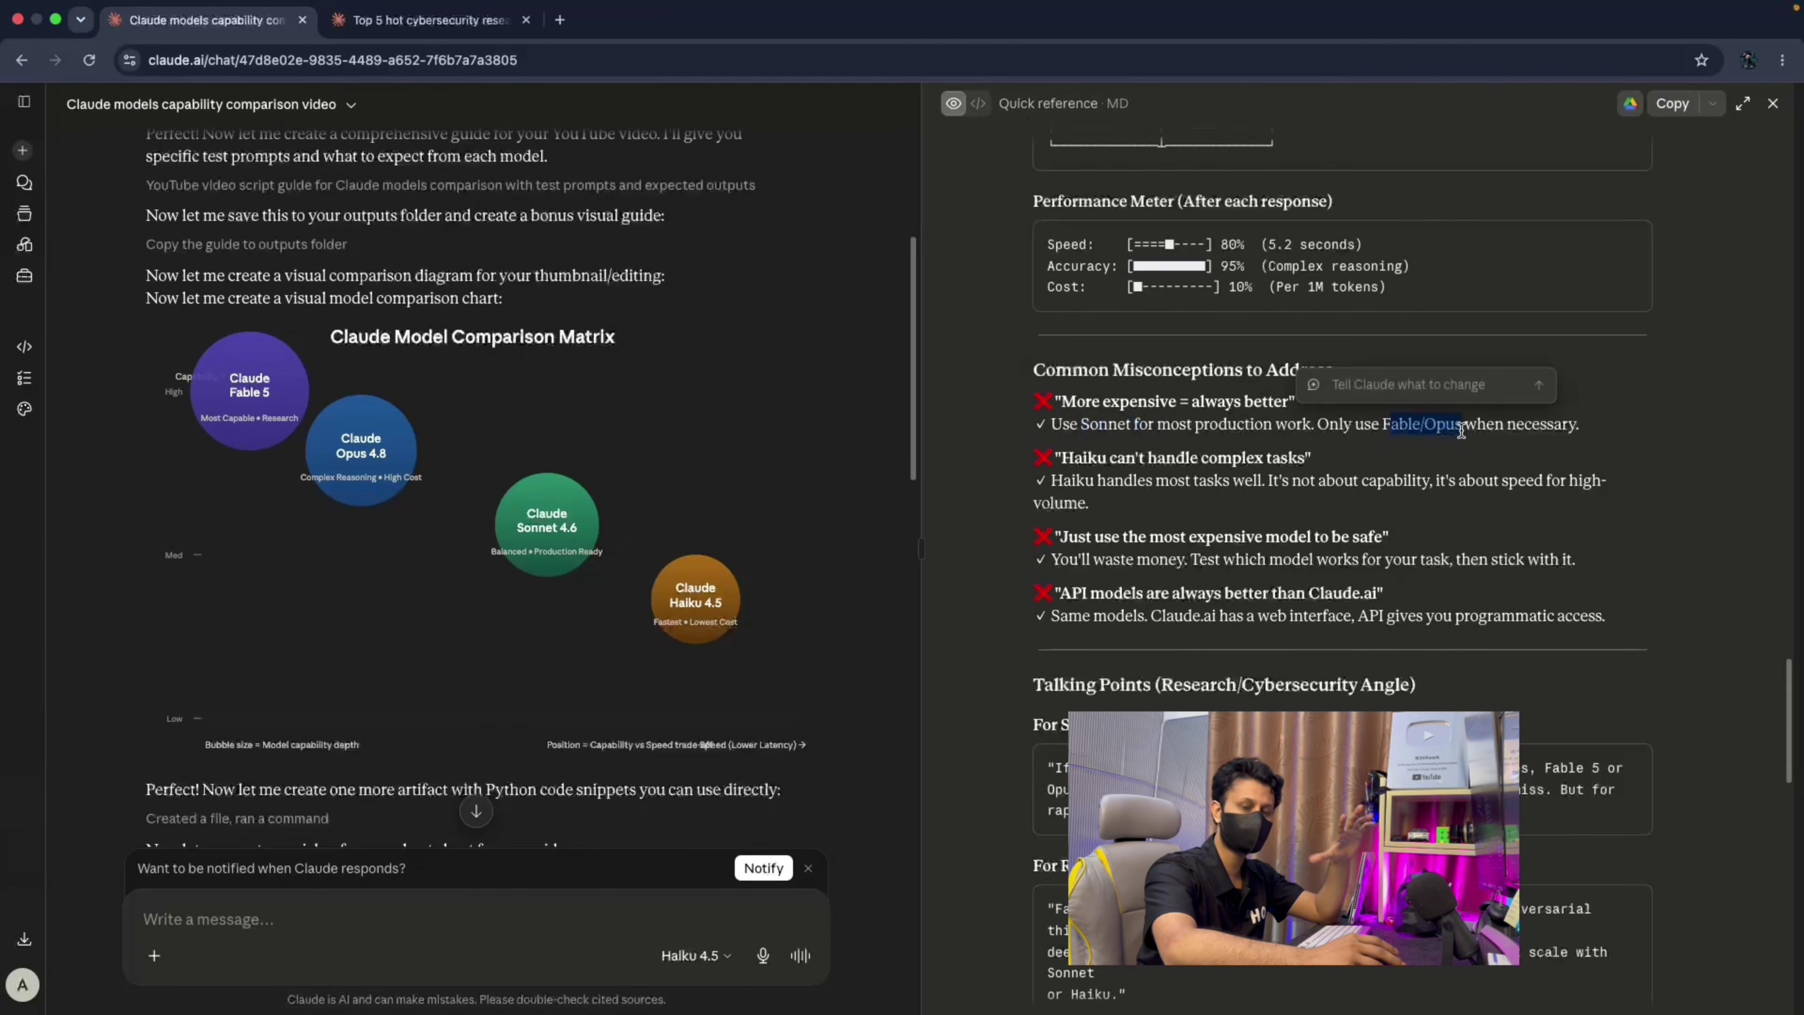
click(1321, 446)
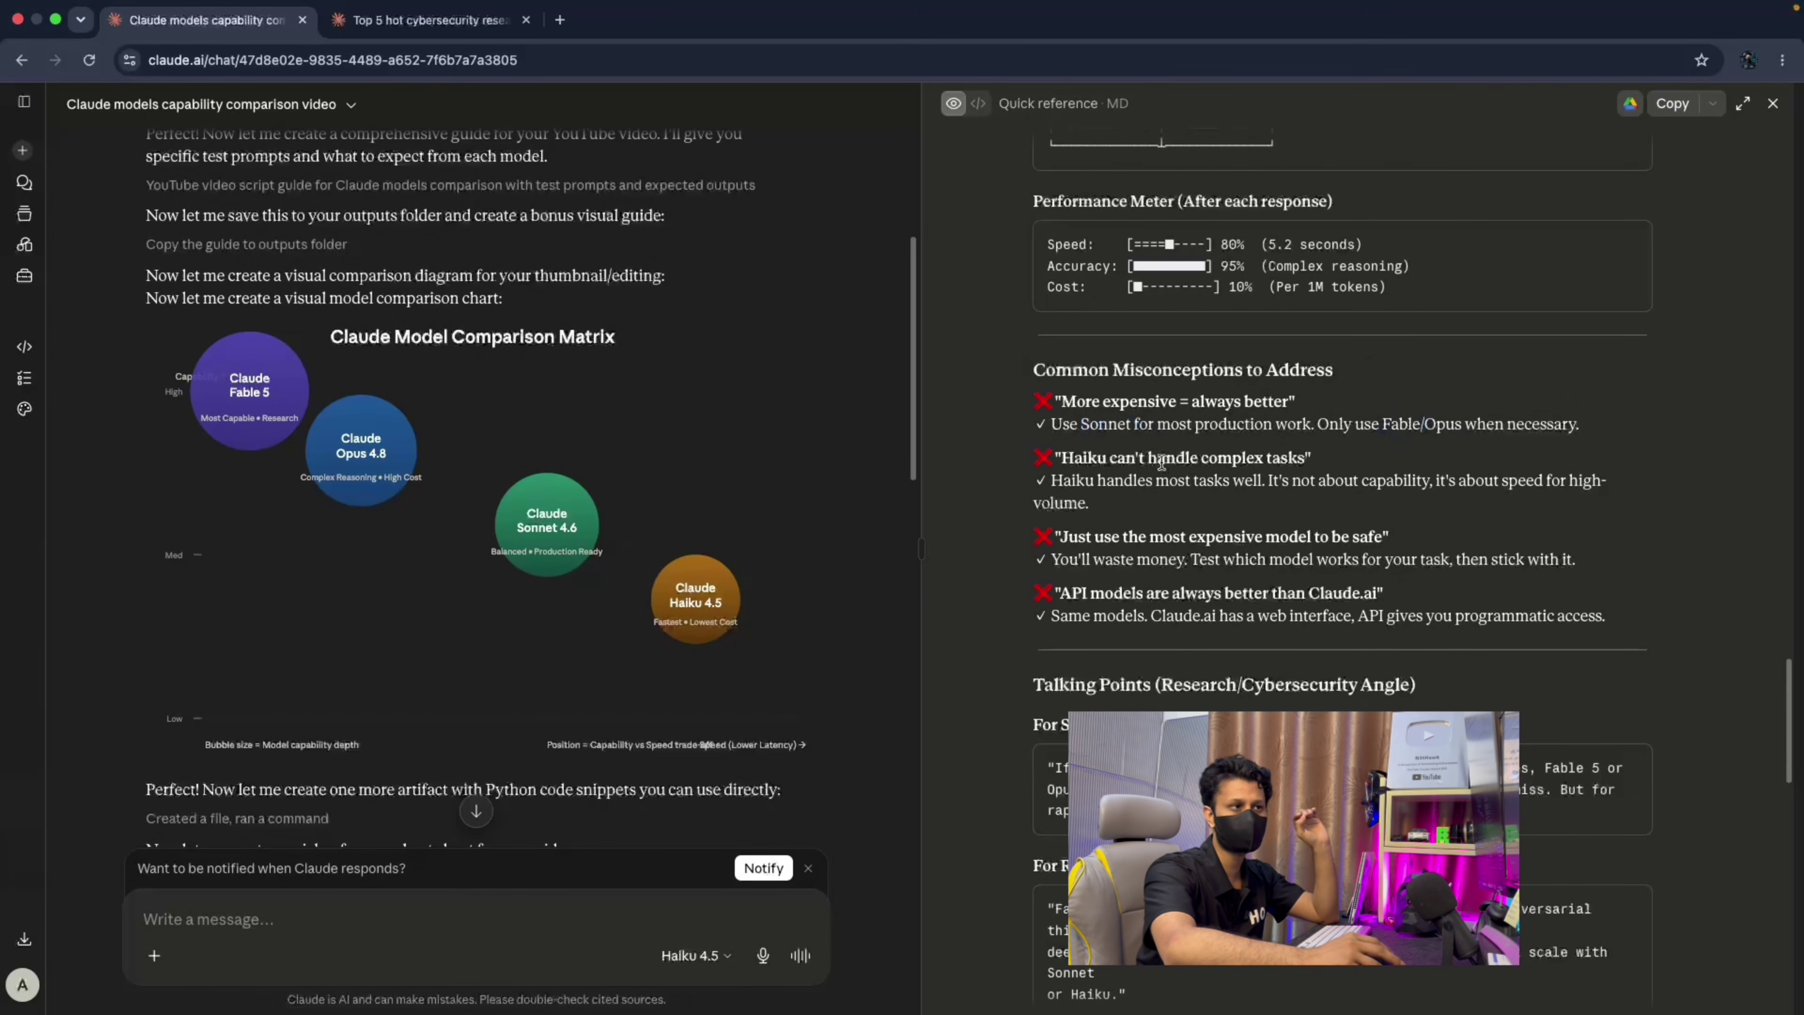
Select the Haiku, wasted-money and API-model misconception lines, dismissing each edit prompt.
drag(1063, 452, 1307, 461)
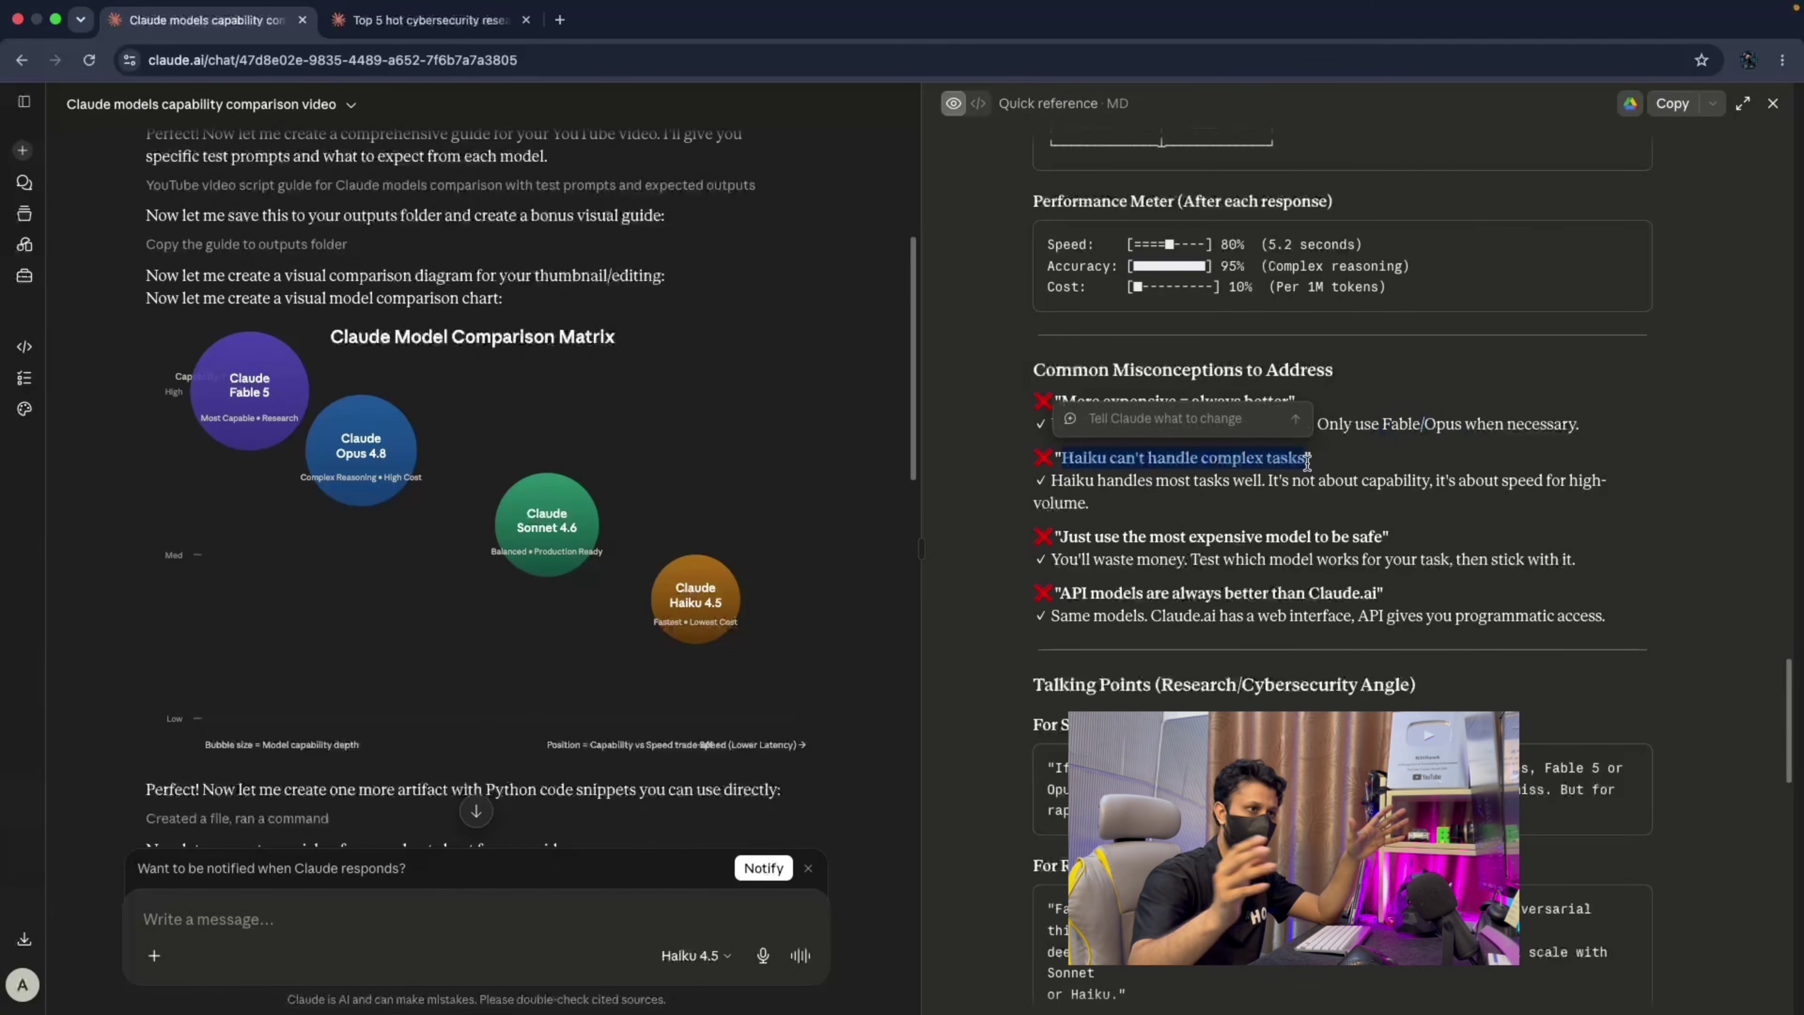
drag(1123, 480, 1354, 497)
click(1150, 539)
drag(1092, 540, 1382, 539)
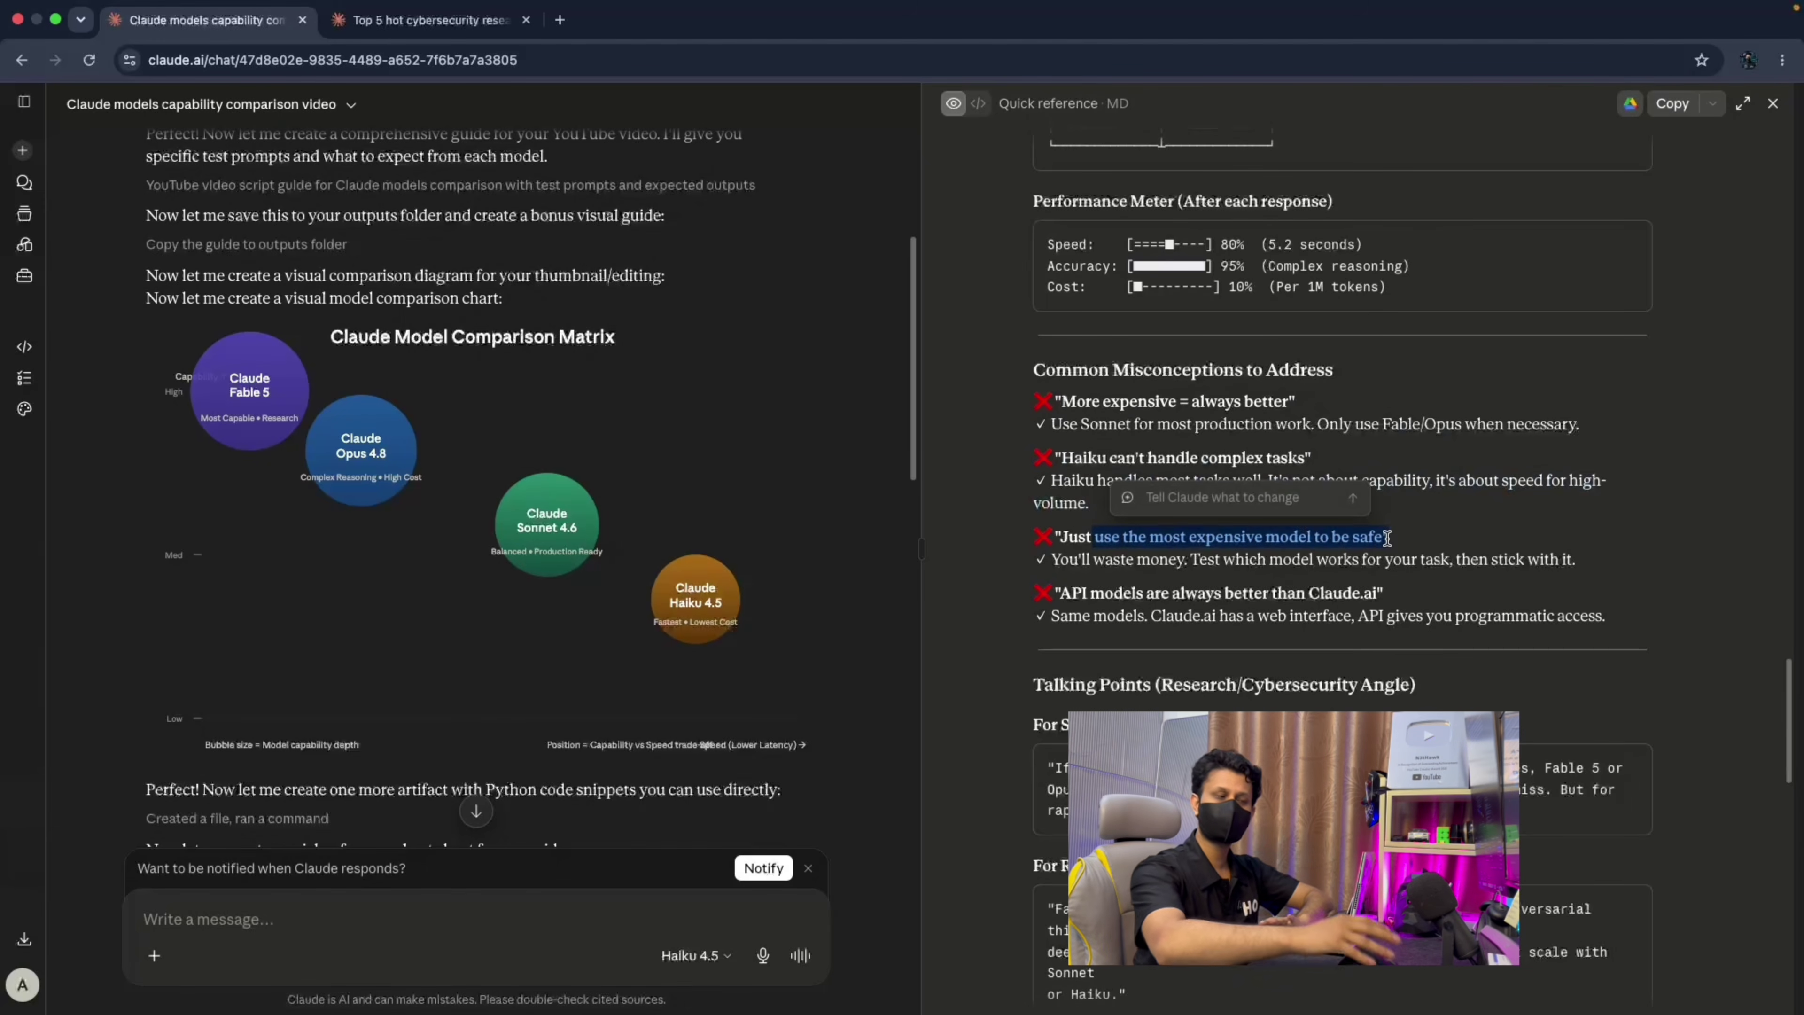
drag(1207, 559, 1065, 565)
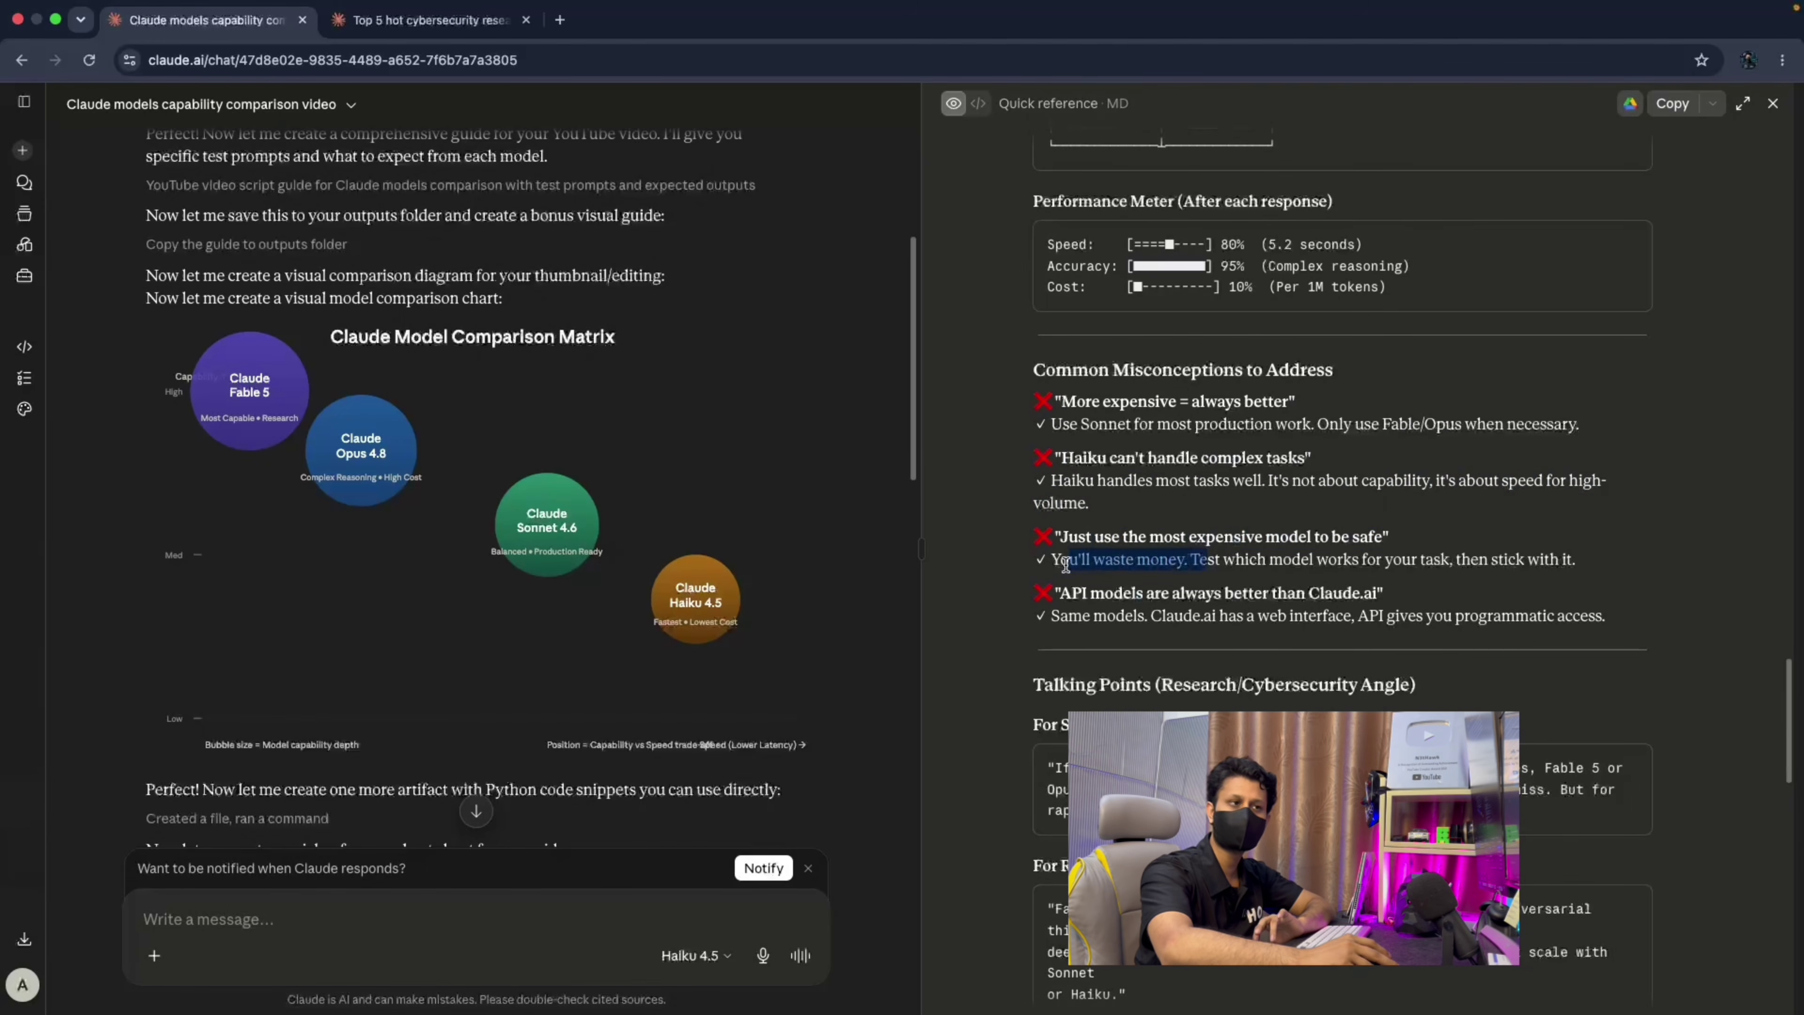
click(1126, 608)
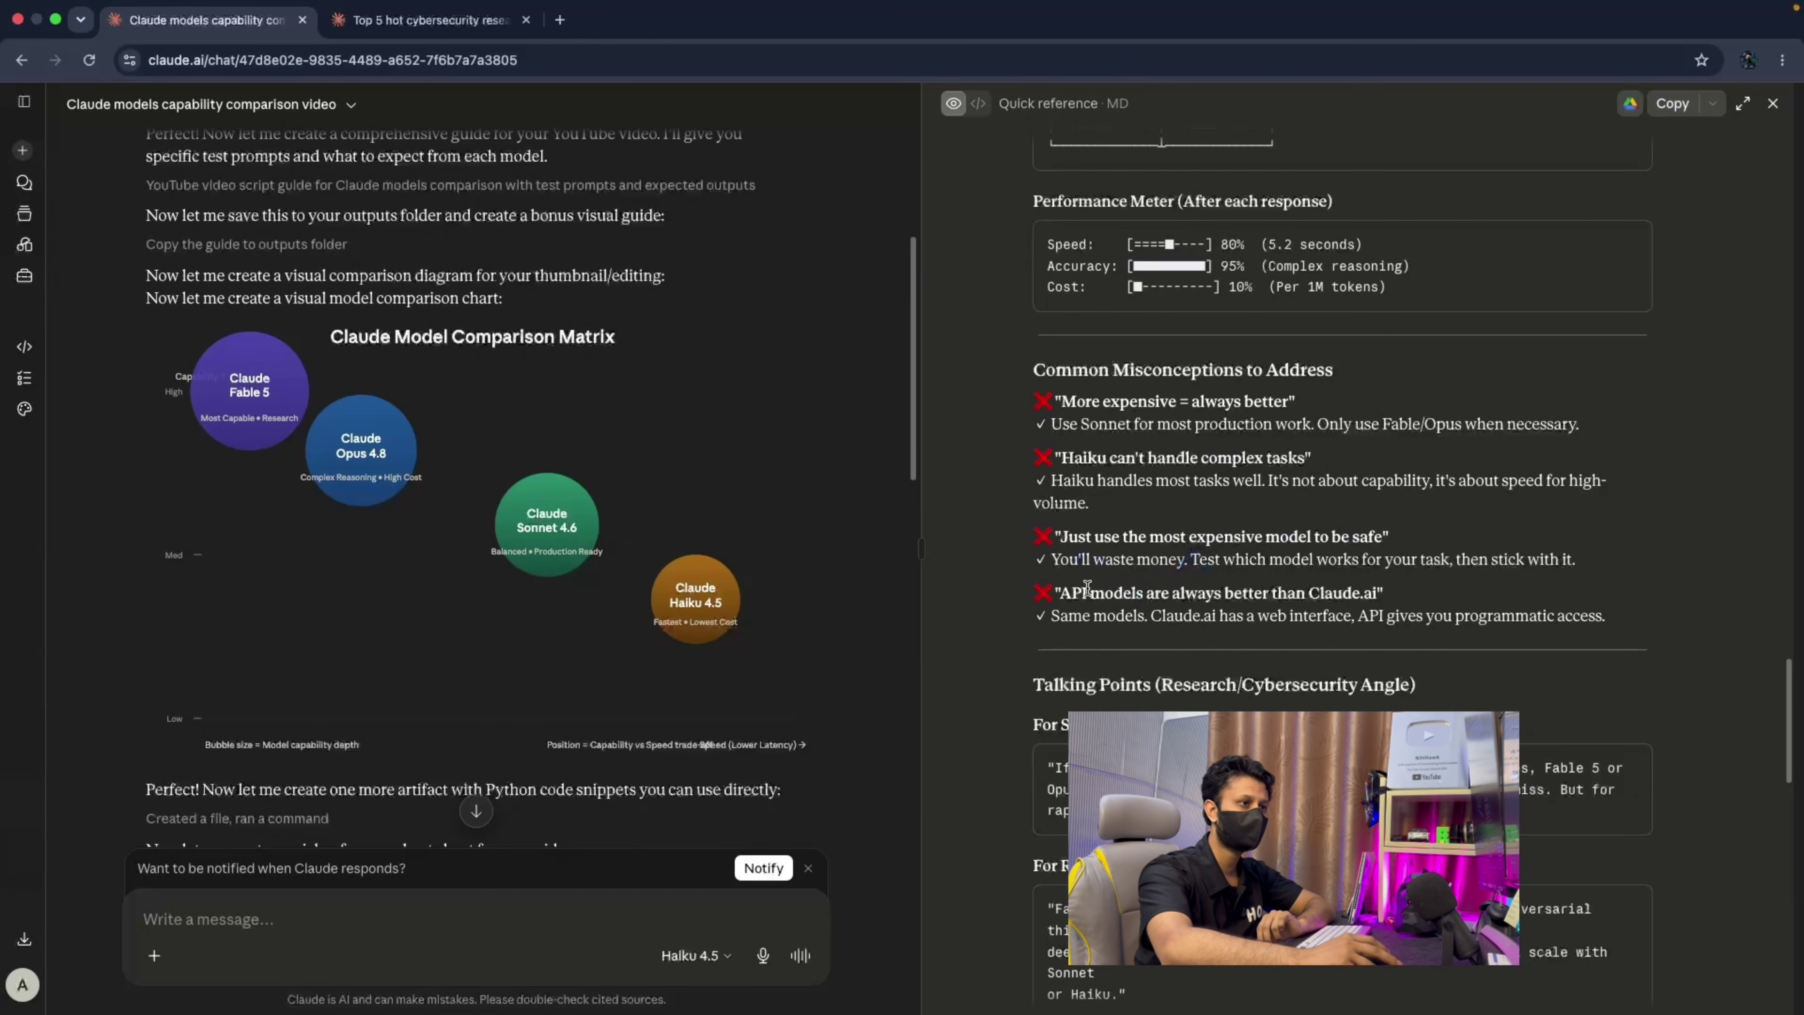
drag(1063, 588, 1384, 599)
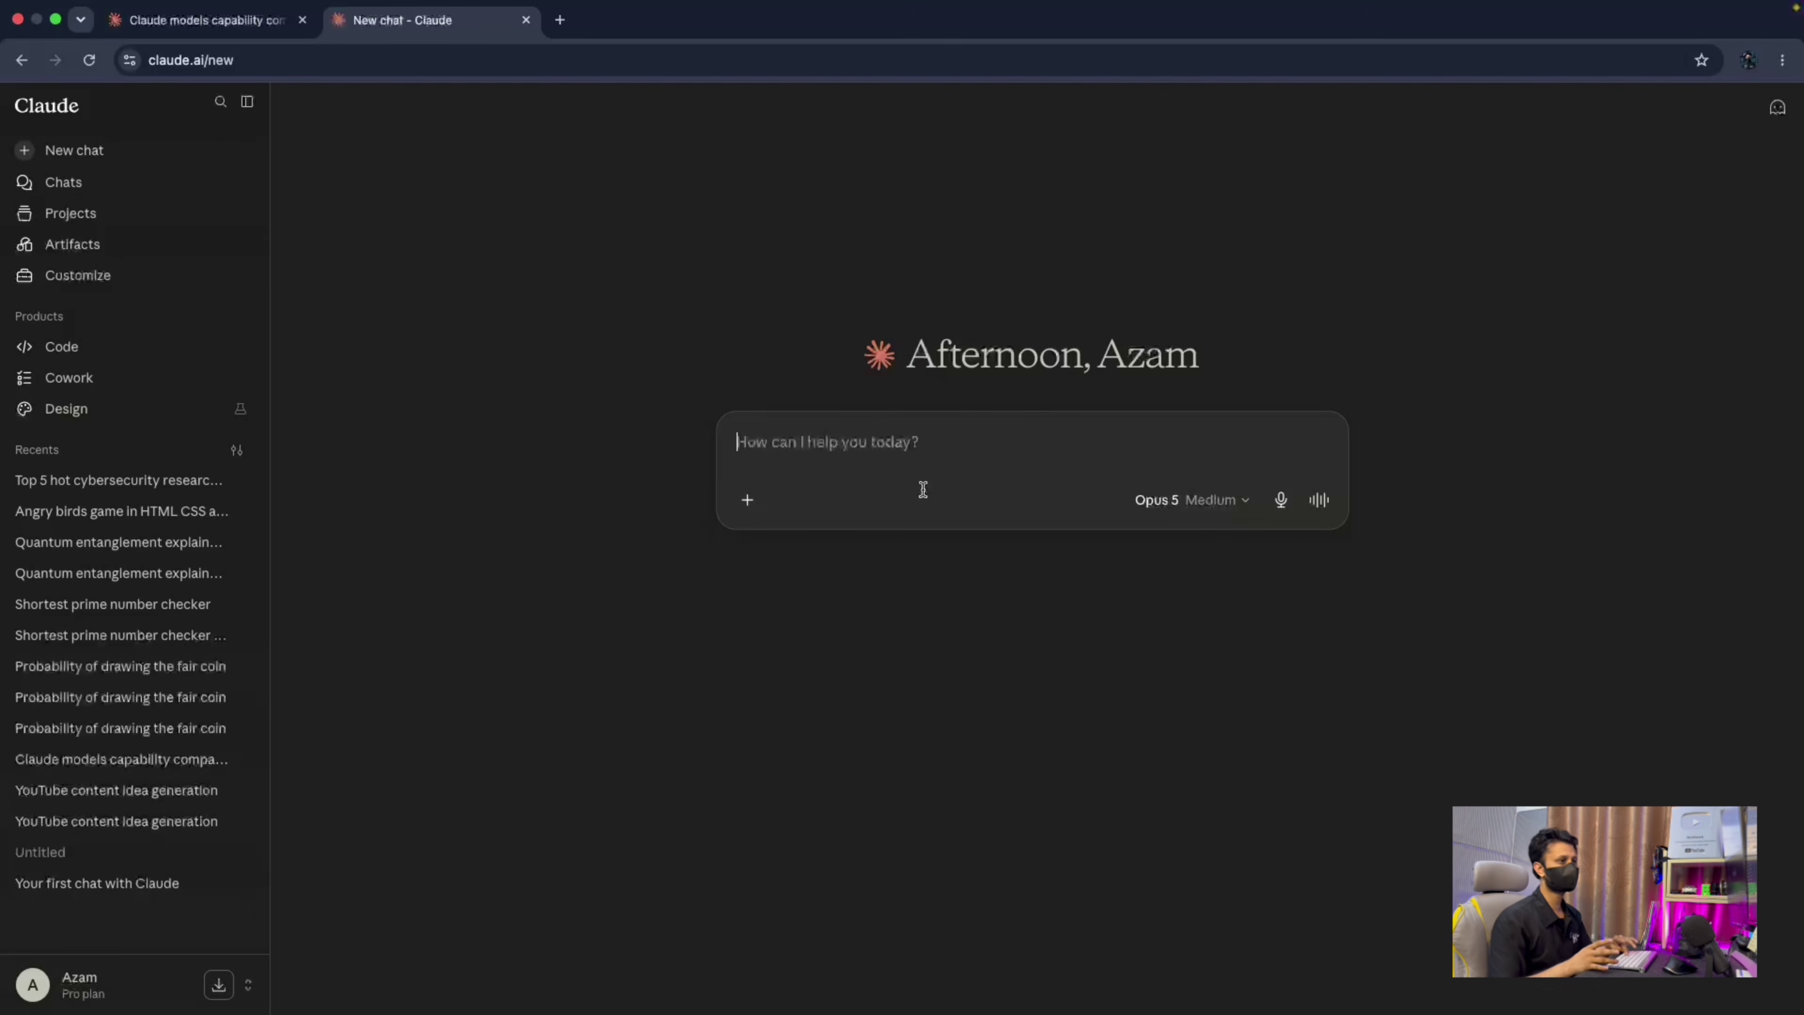
Paste the 10-slide cloud computing security presentation request and review its key phrases.
text(Tomorrow I have a presentation on cyber security. In that presentation, I will have to talk about the security of cloud computing. There will be only 10 slides. But among these ten slides, I have to discuss one topic that interests me and you have to find out the most important topic. Then you have to make a PPT and along with that, the PPT has to be very beautiful. You can give some natural effects in the PPT and along with that, I will keep it technical without giving too much and without doing too much. I will keep a minimalist design so that my professionalism and everything in the class is right. My name is Naem Azam, student Number: 12345)
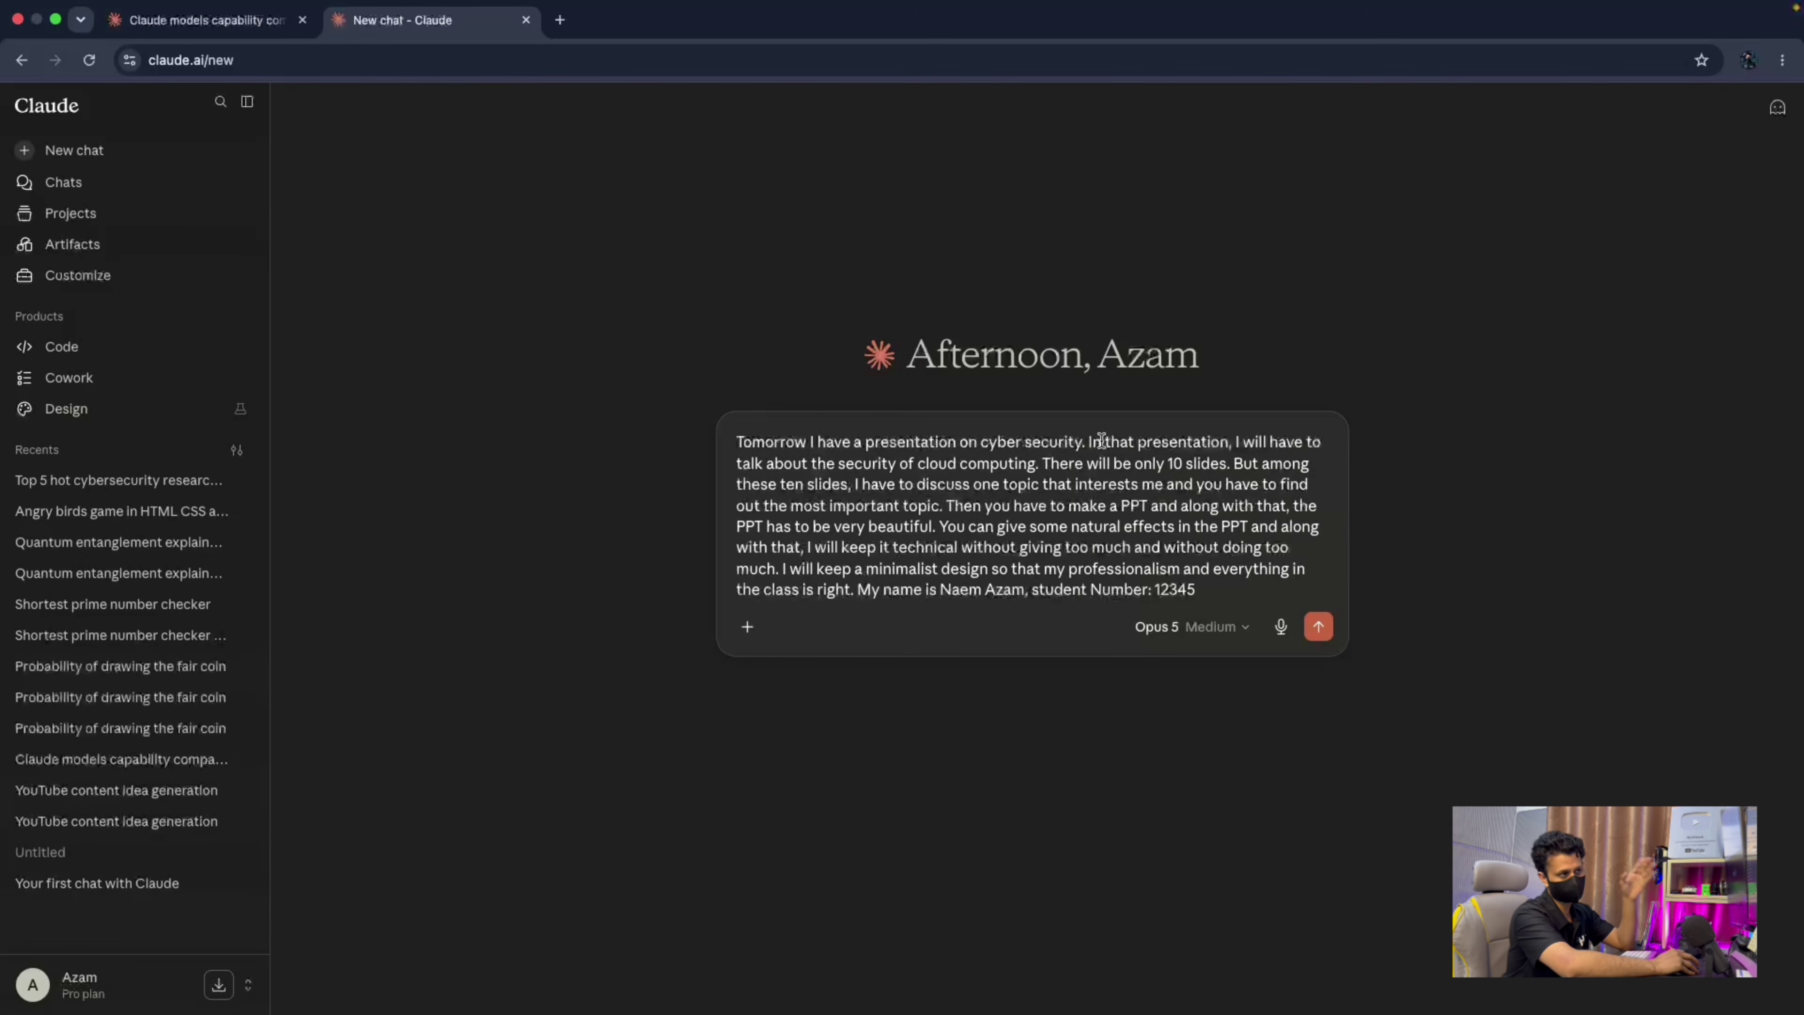
drag(1031, 465, 917, 465)
click(981, 484)
drag(1170, 460, 1219, 463)
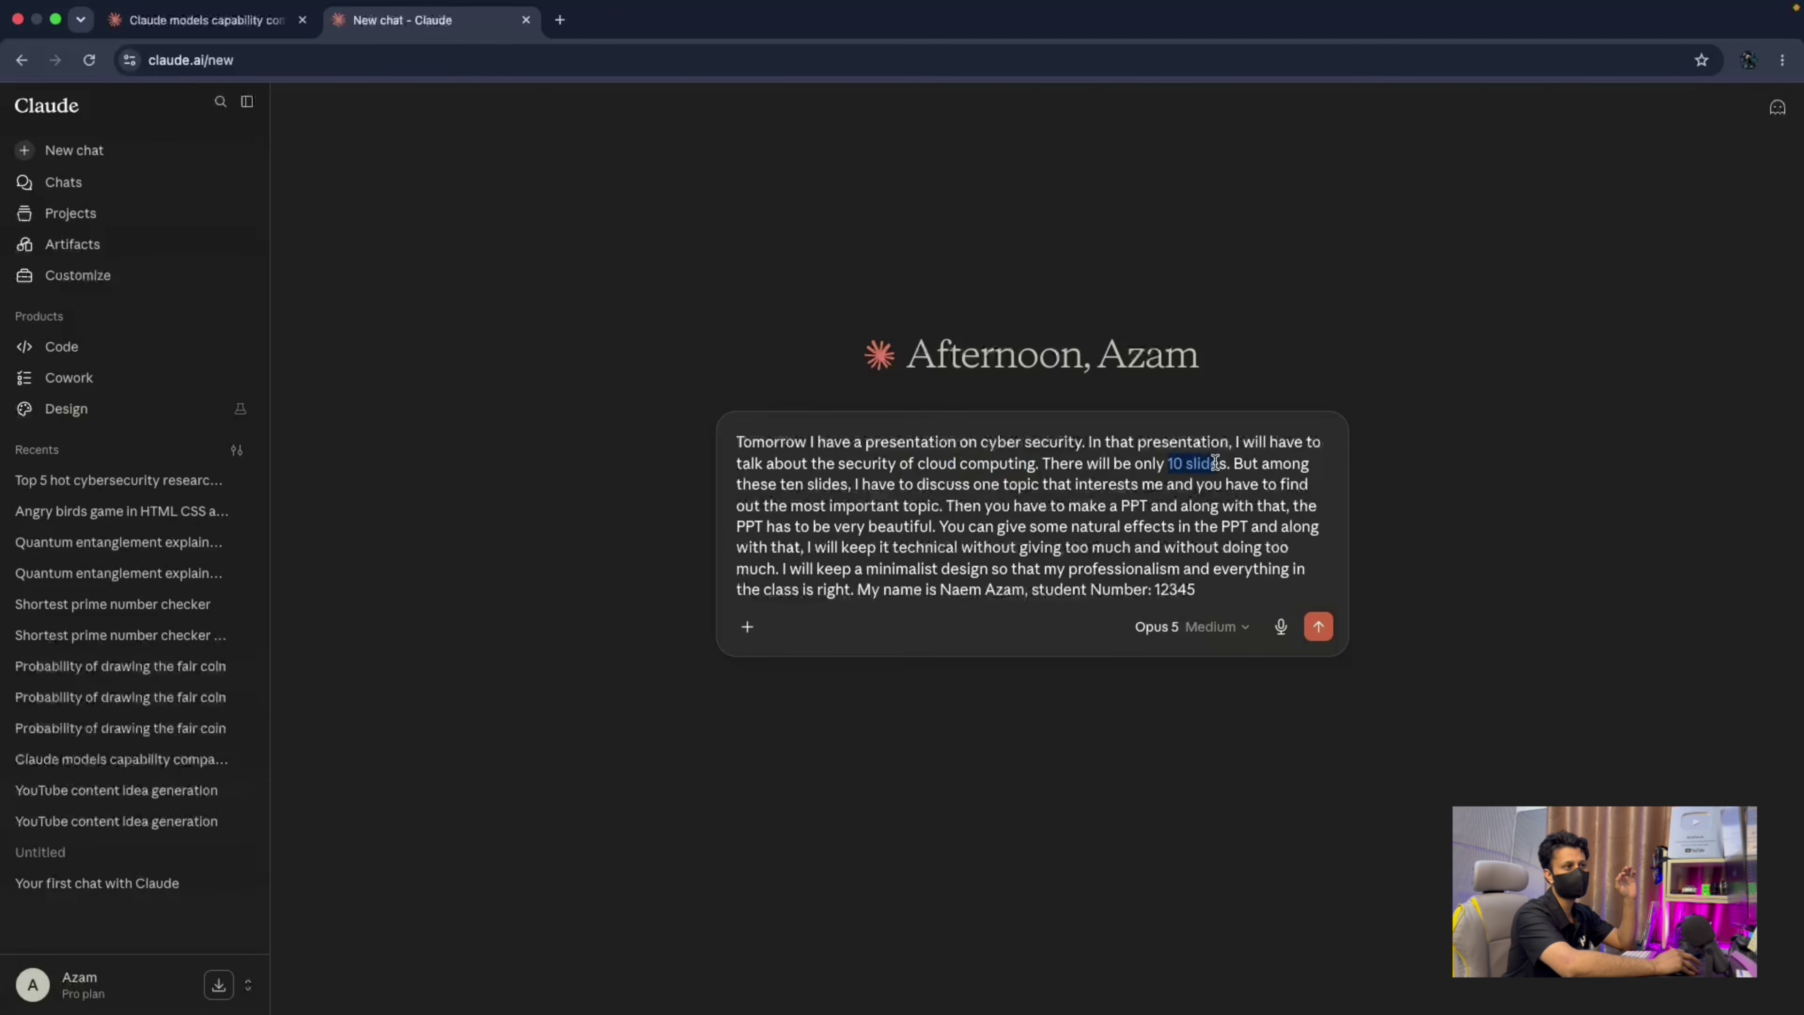
click(1035, 492)
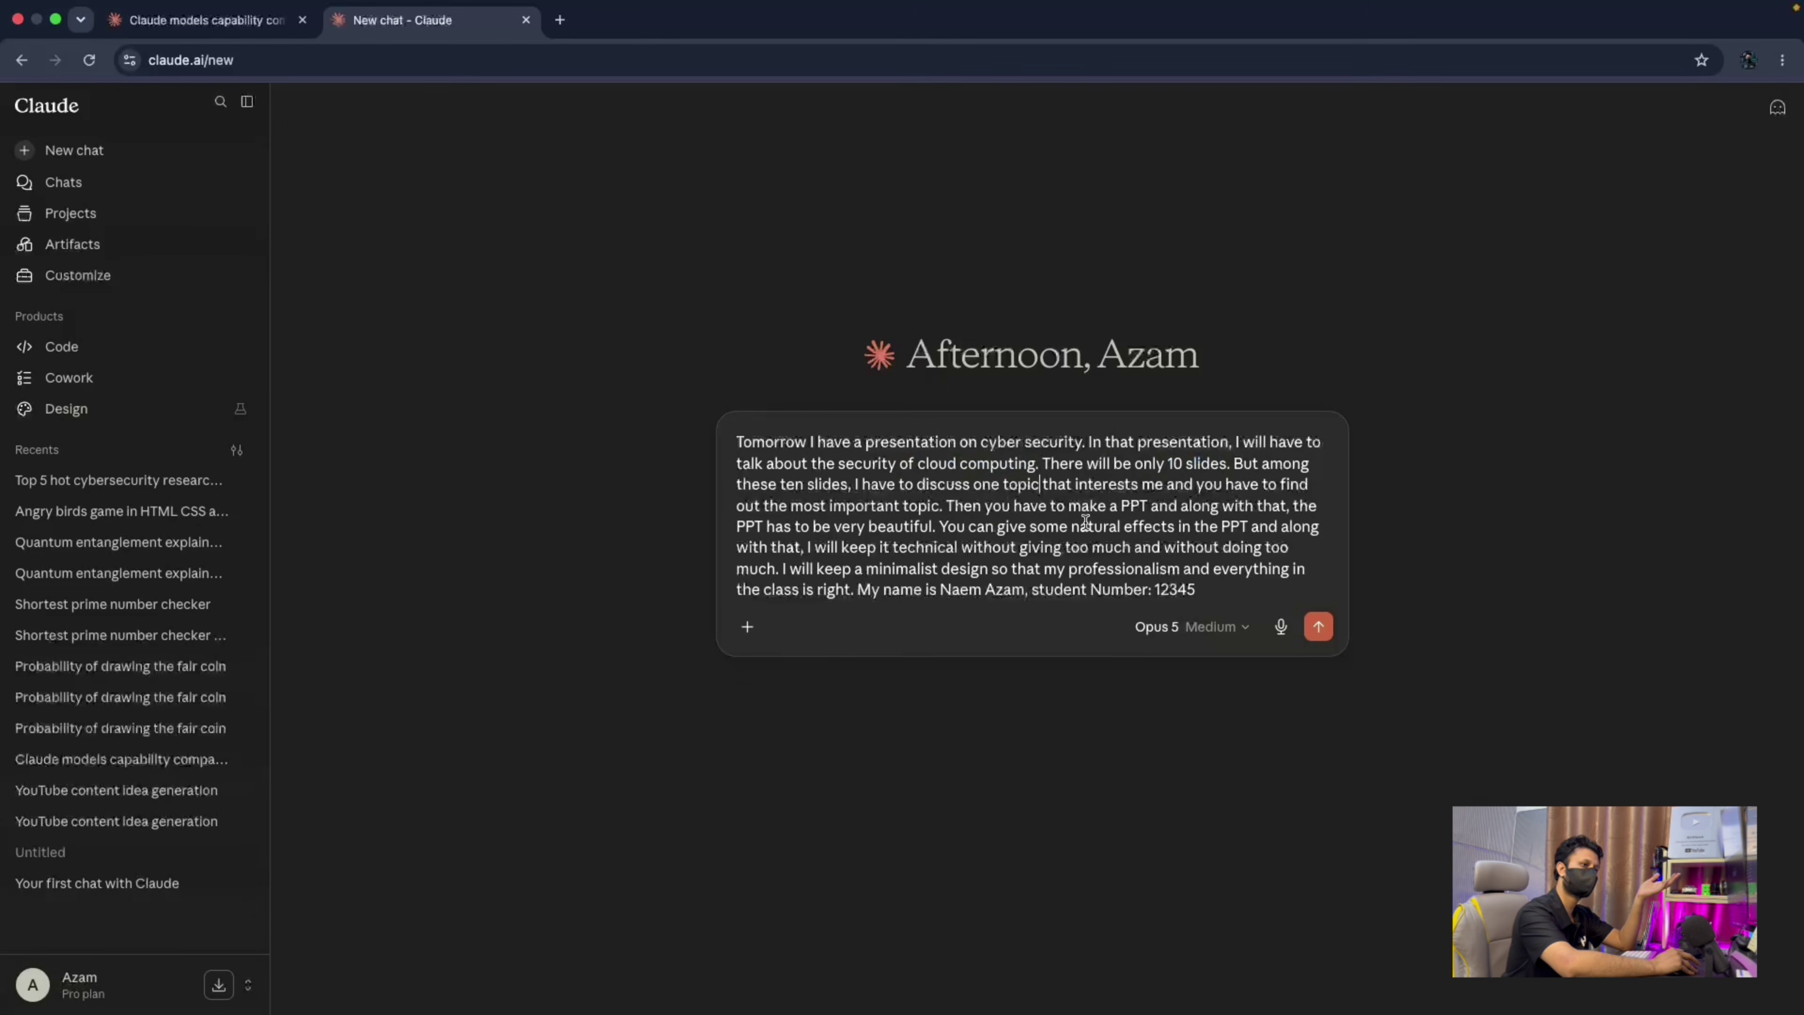
click(1012, 566)
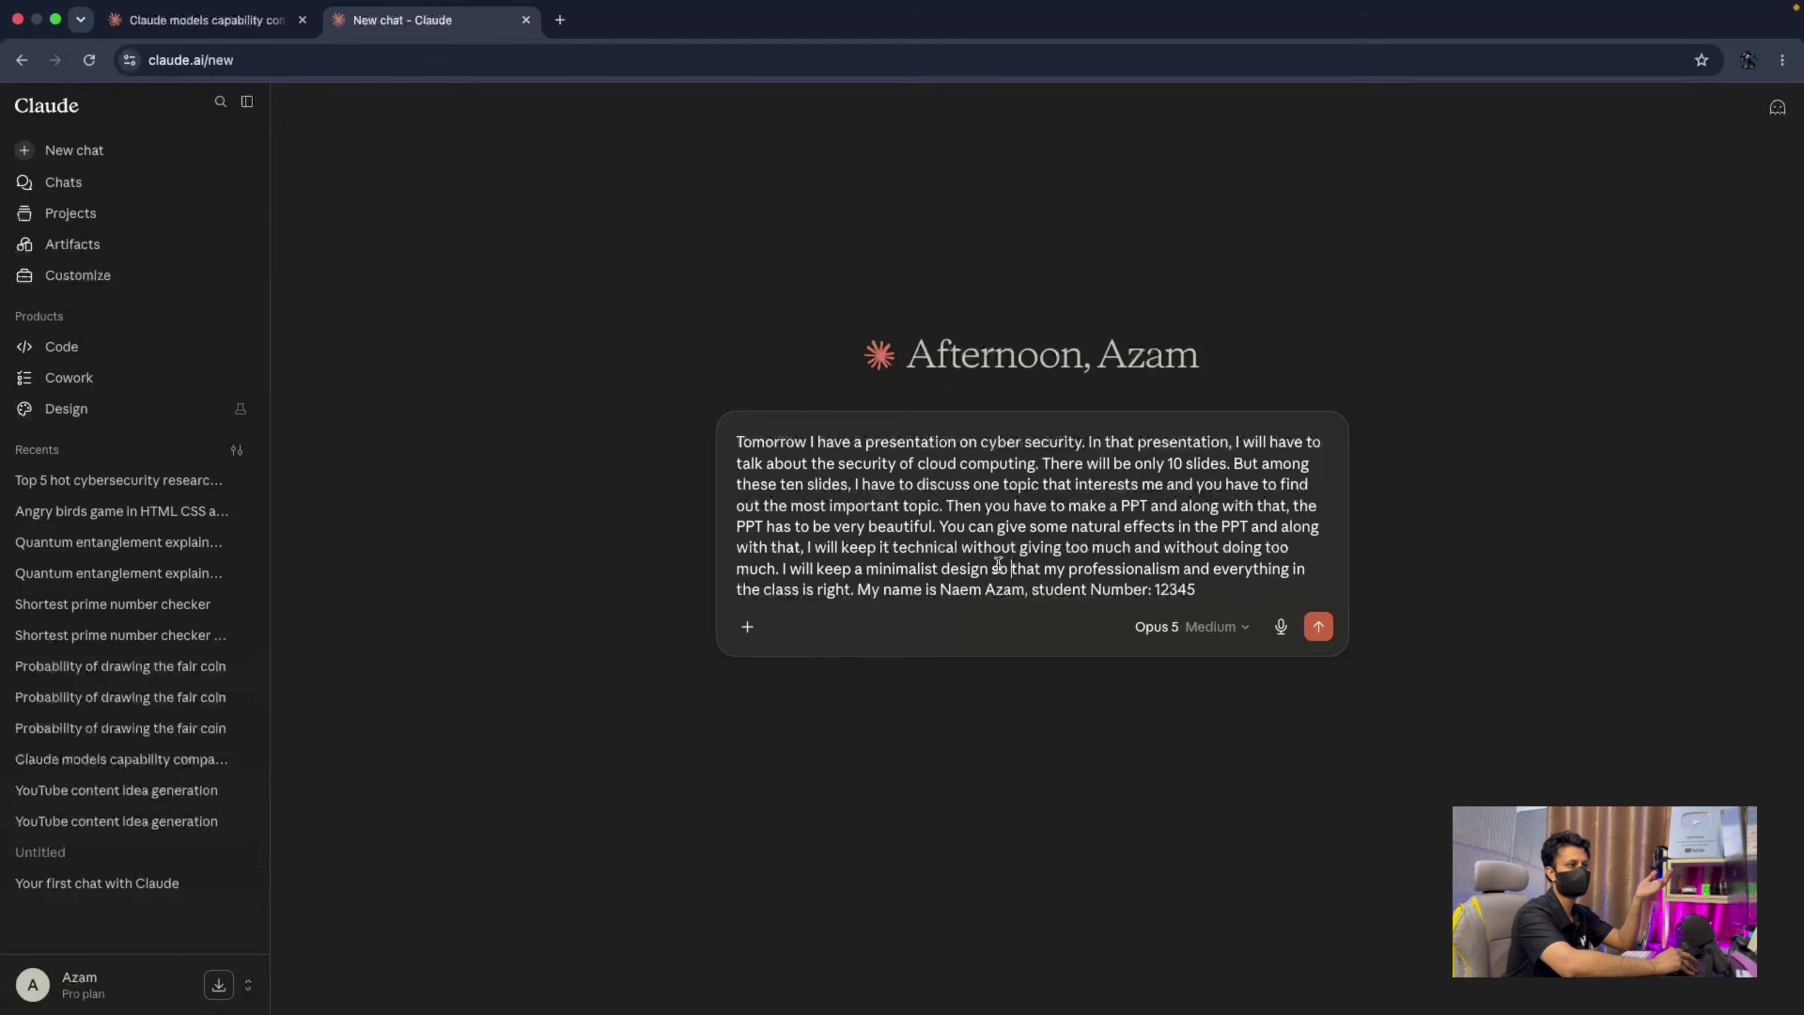
click(1190, 592)
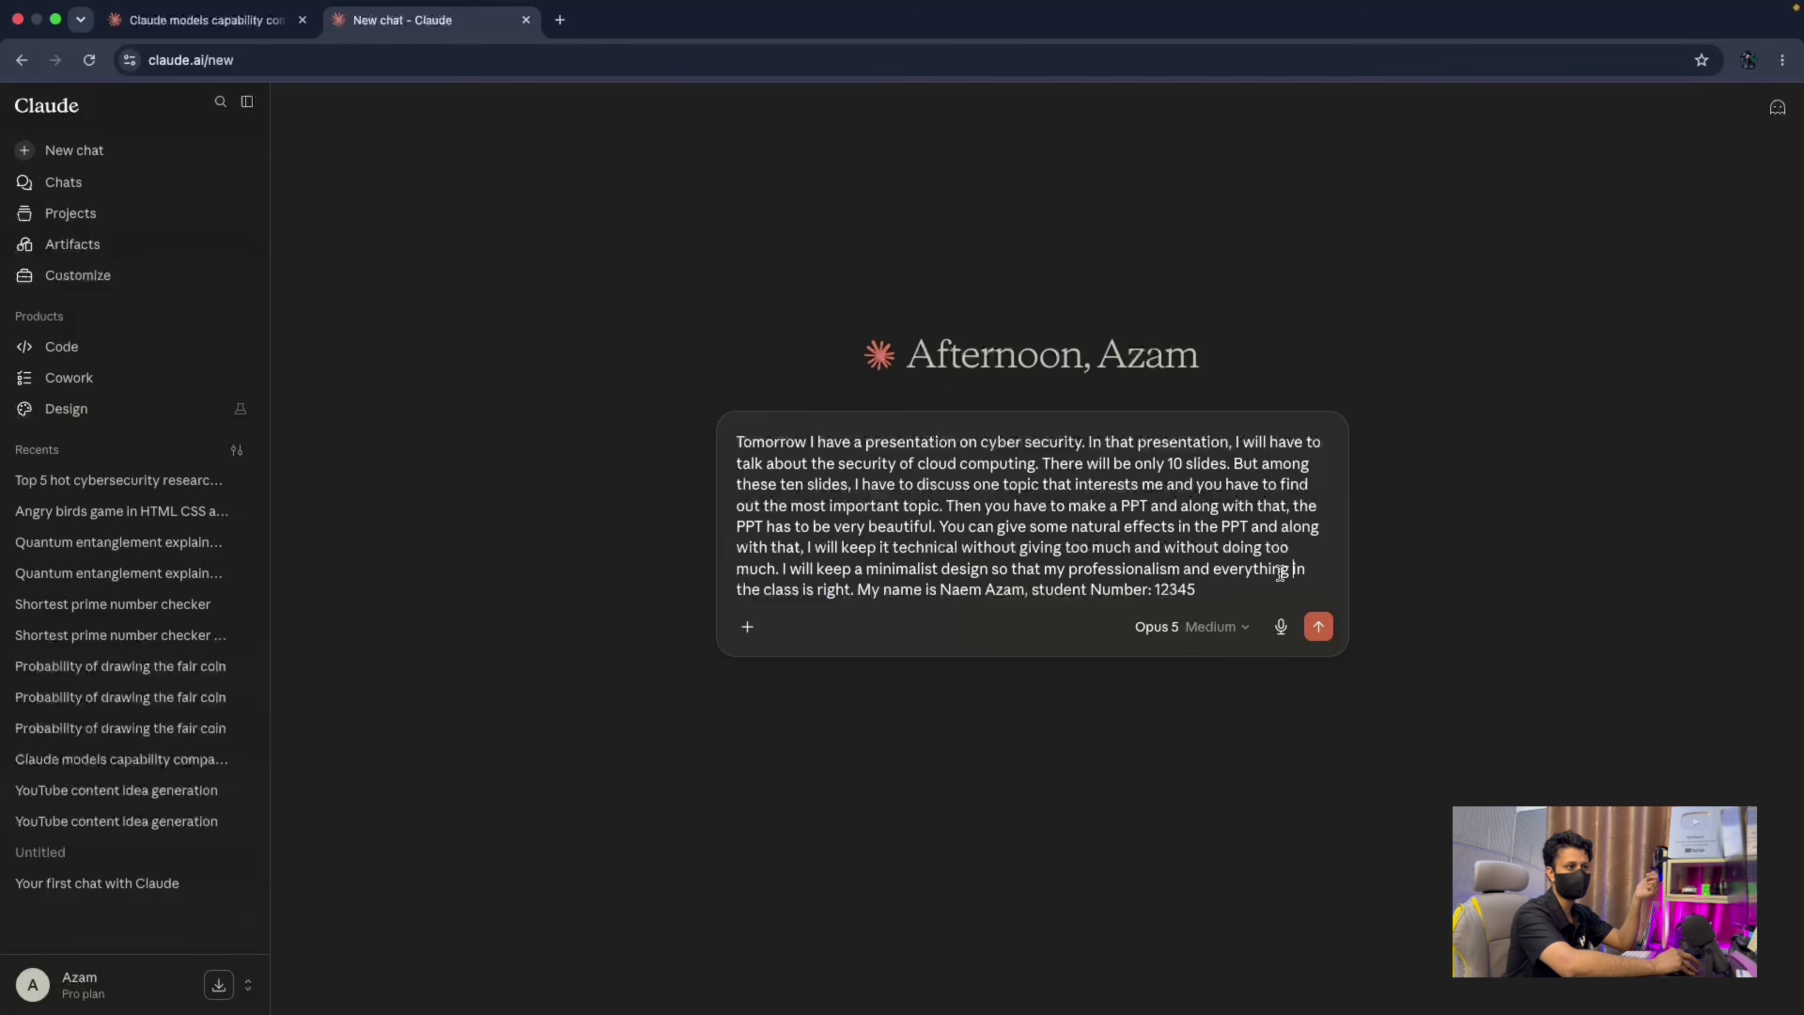
drag(1282, 568, 1032, 573)
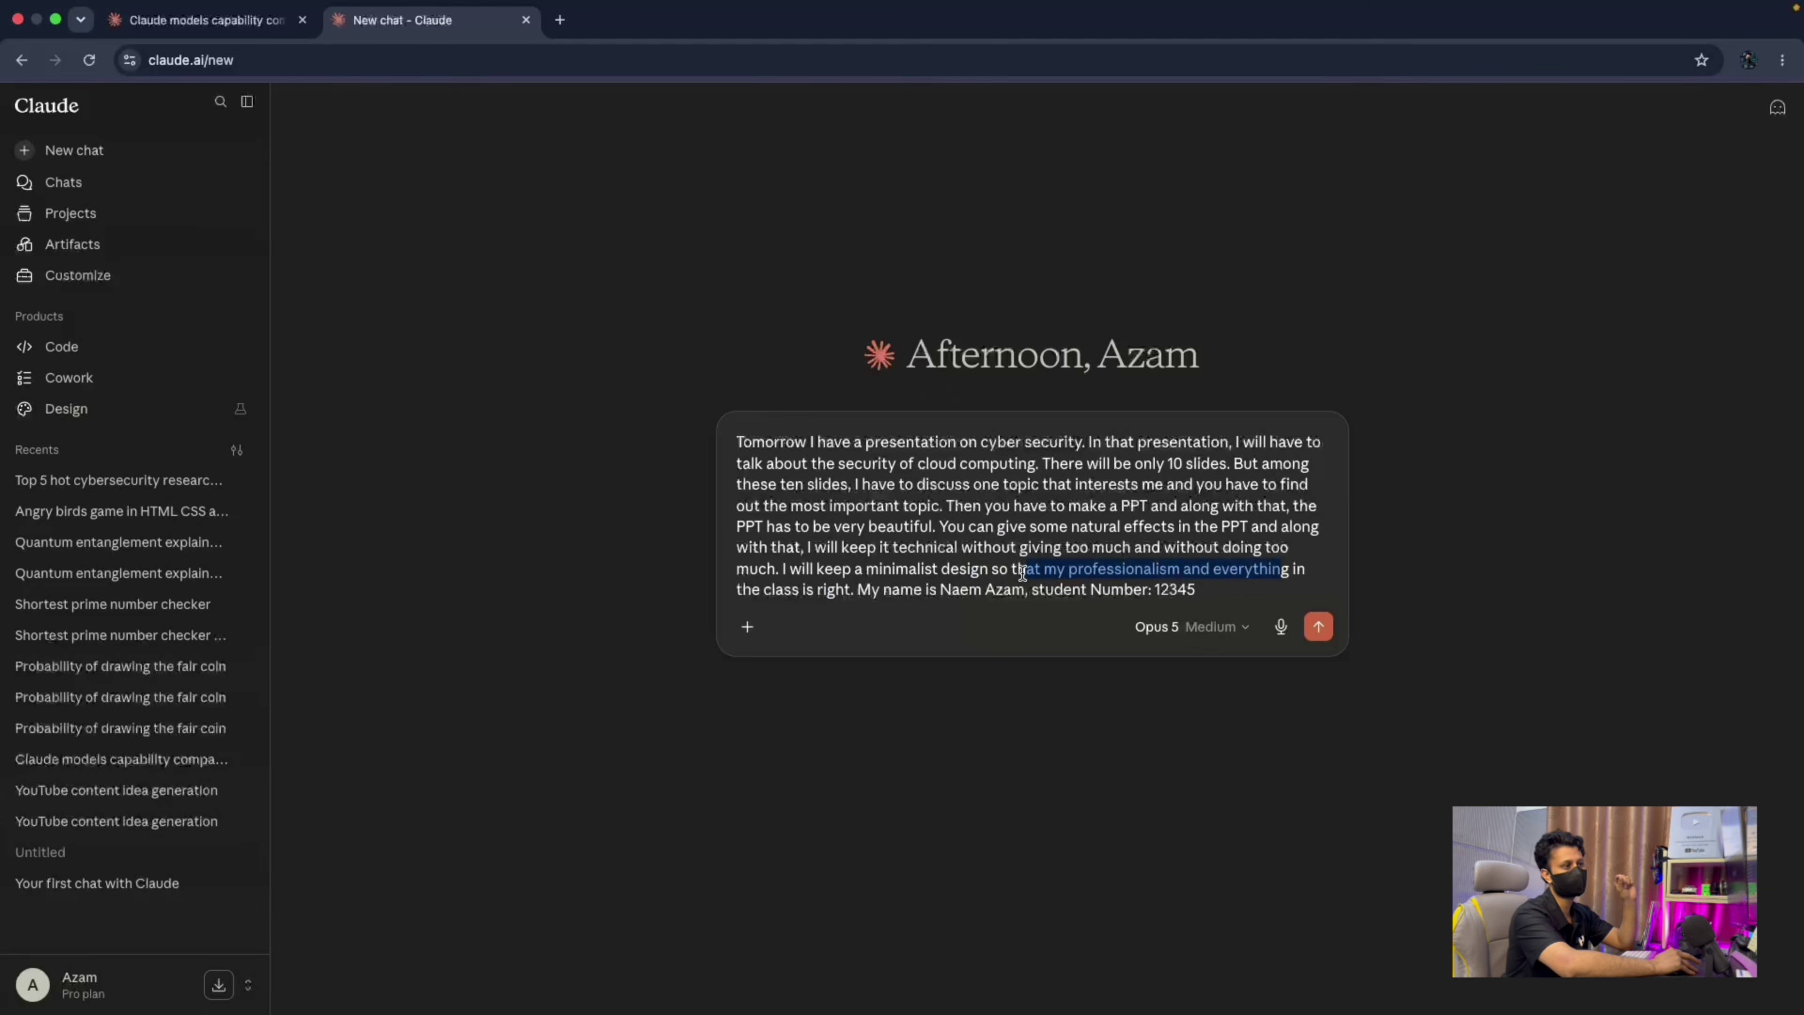
click(891, 529)
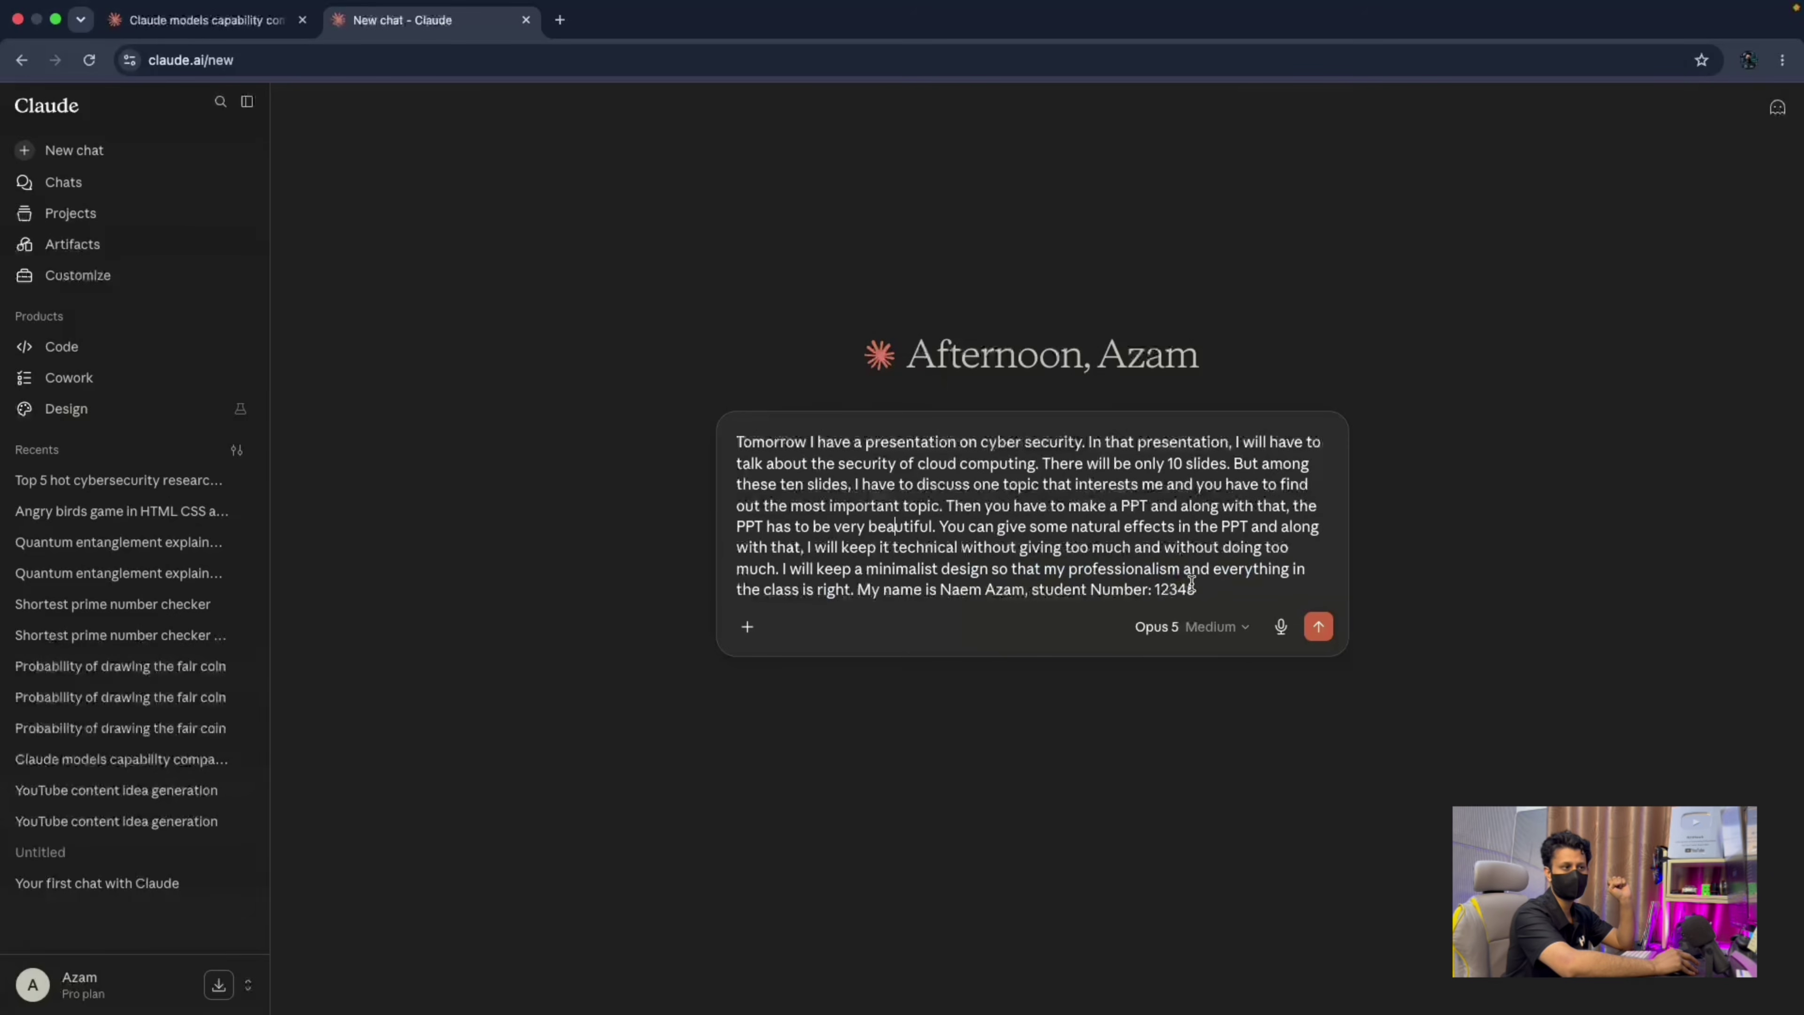
Switch the model to Sonnet 5 at Medium effort and send the request.
click(1206, 628)
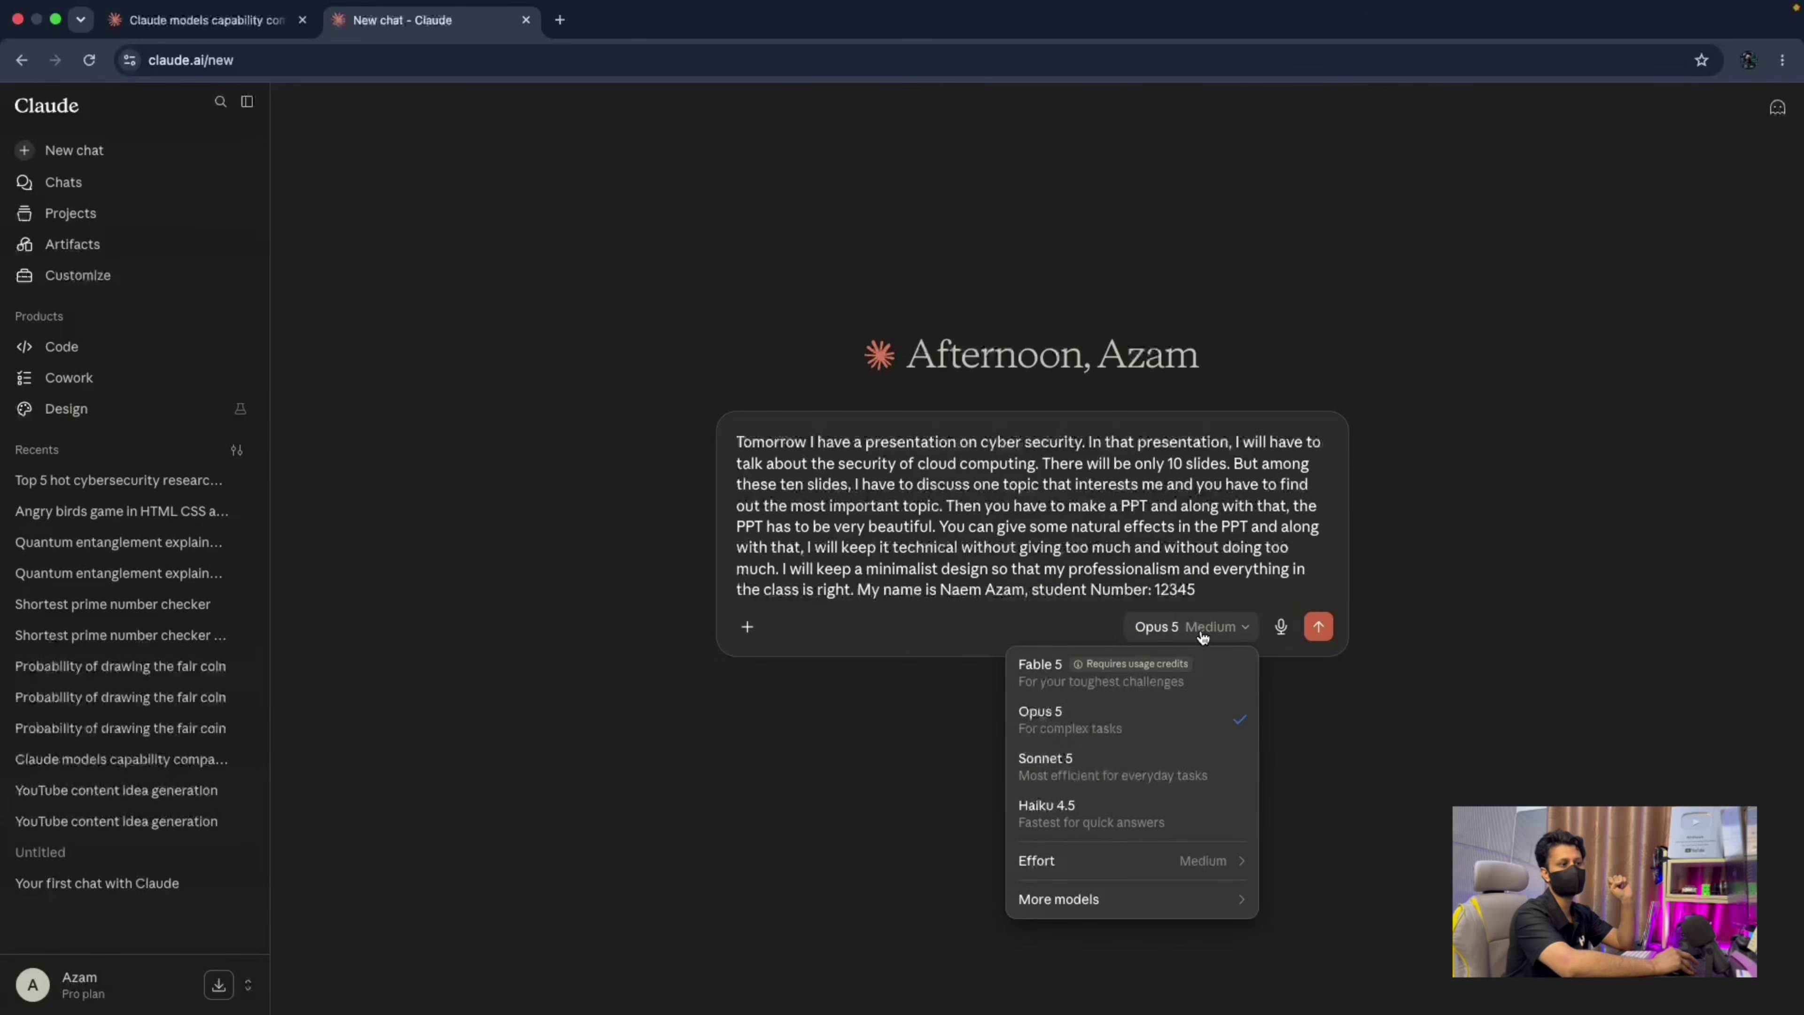
click(1128, 789)
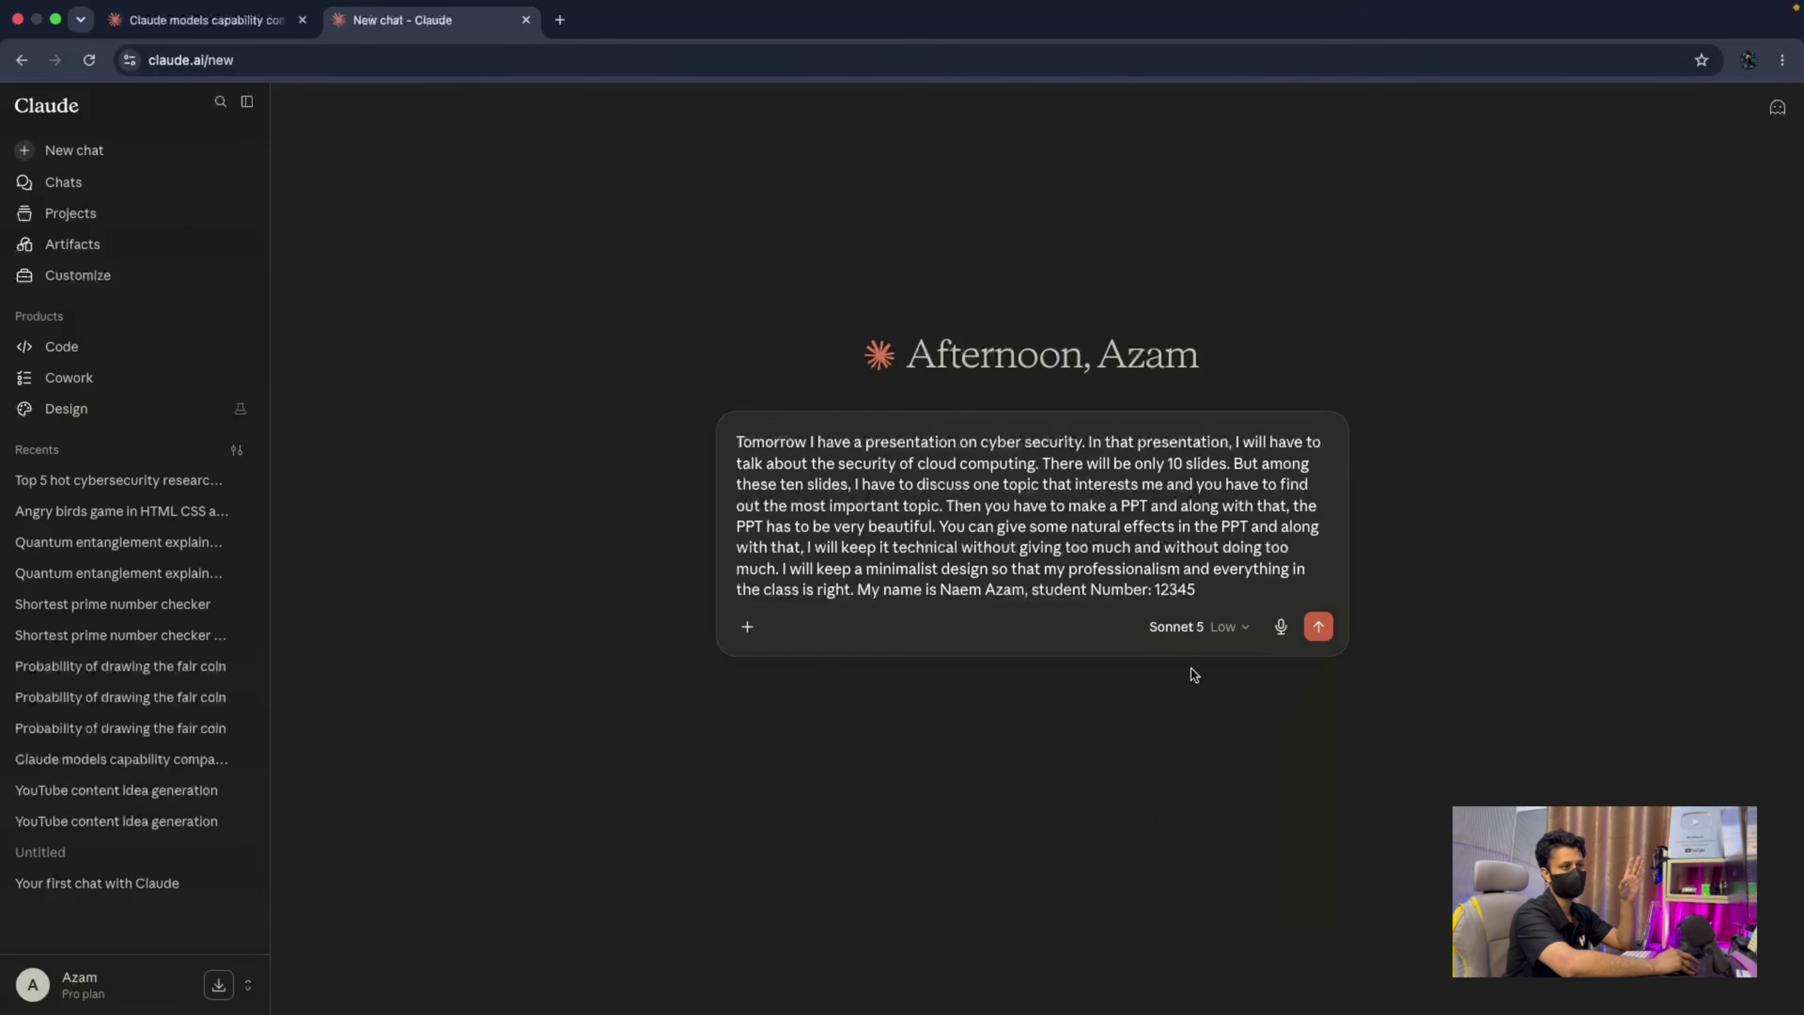
click(1227, 629)
mouse_move(1152, 861)
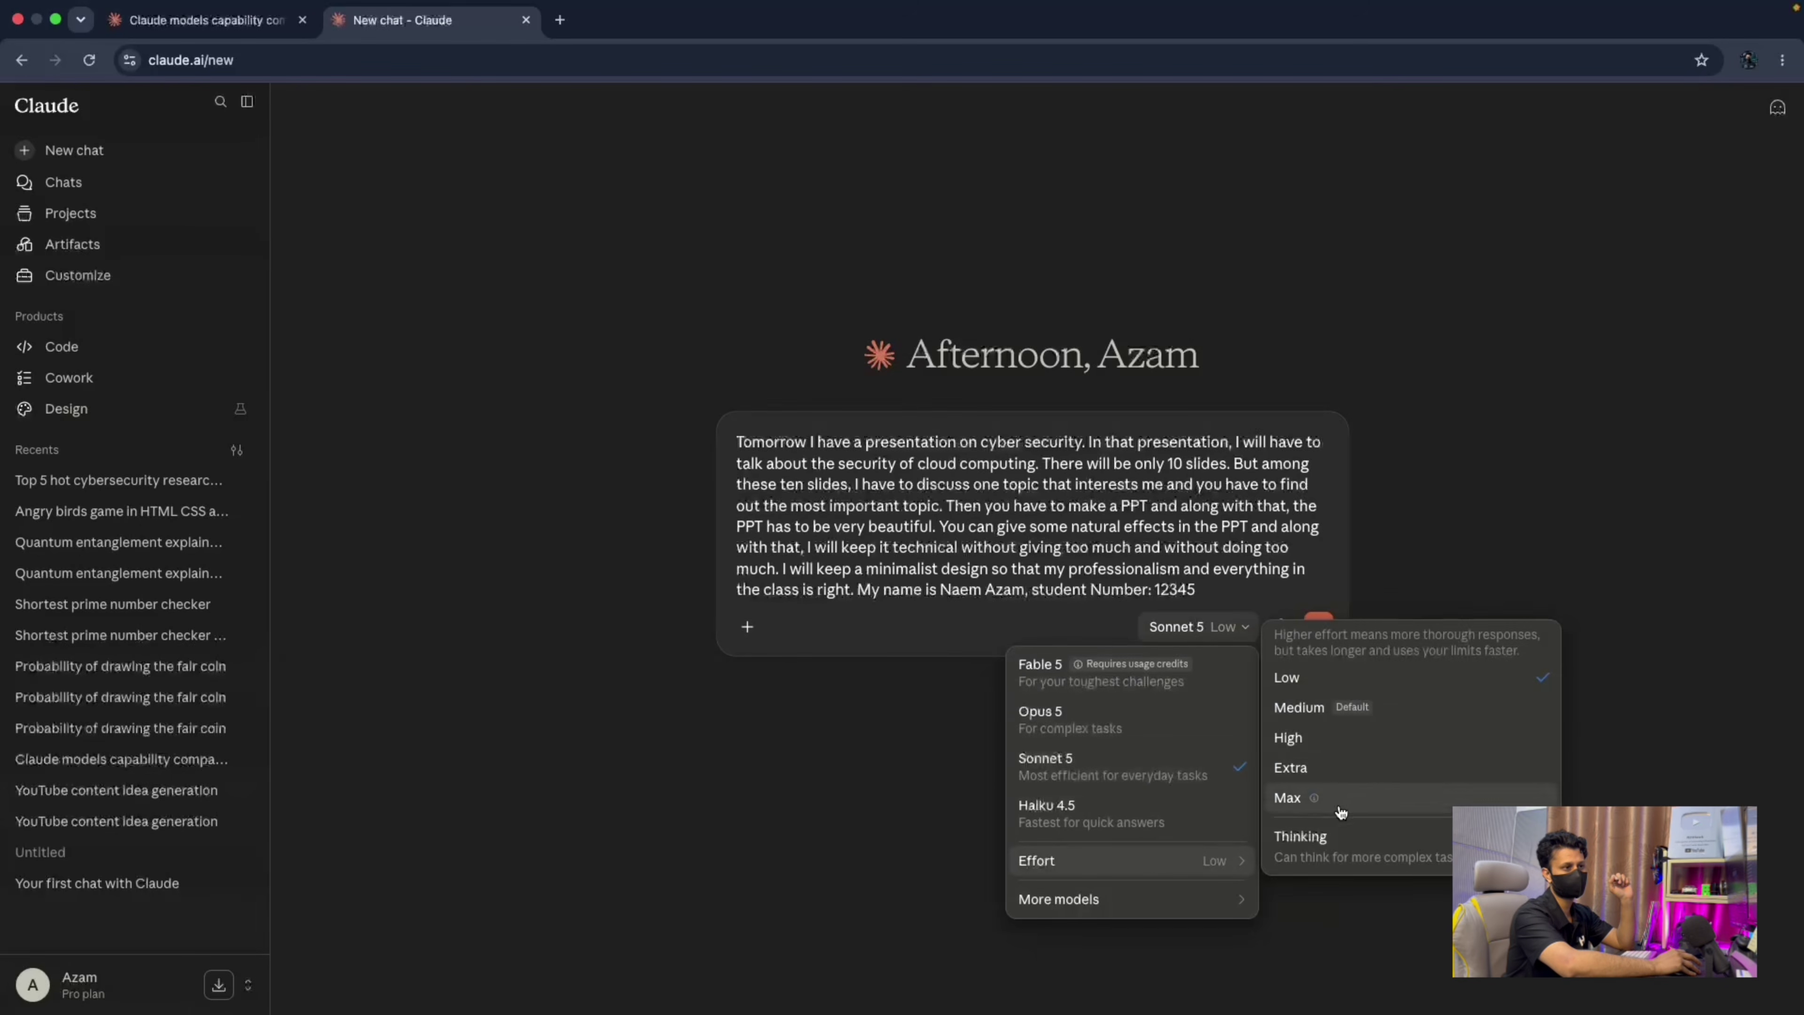
click(1330, 710)
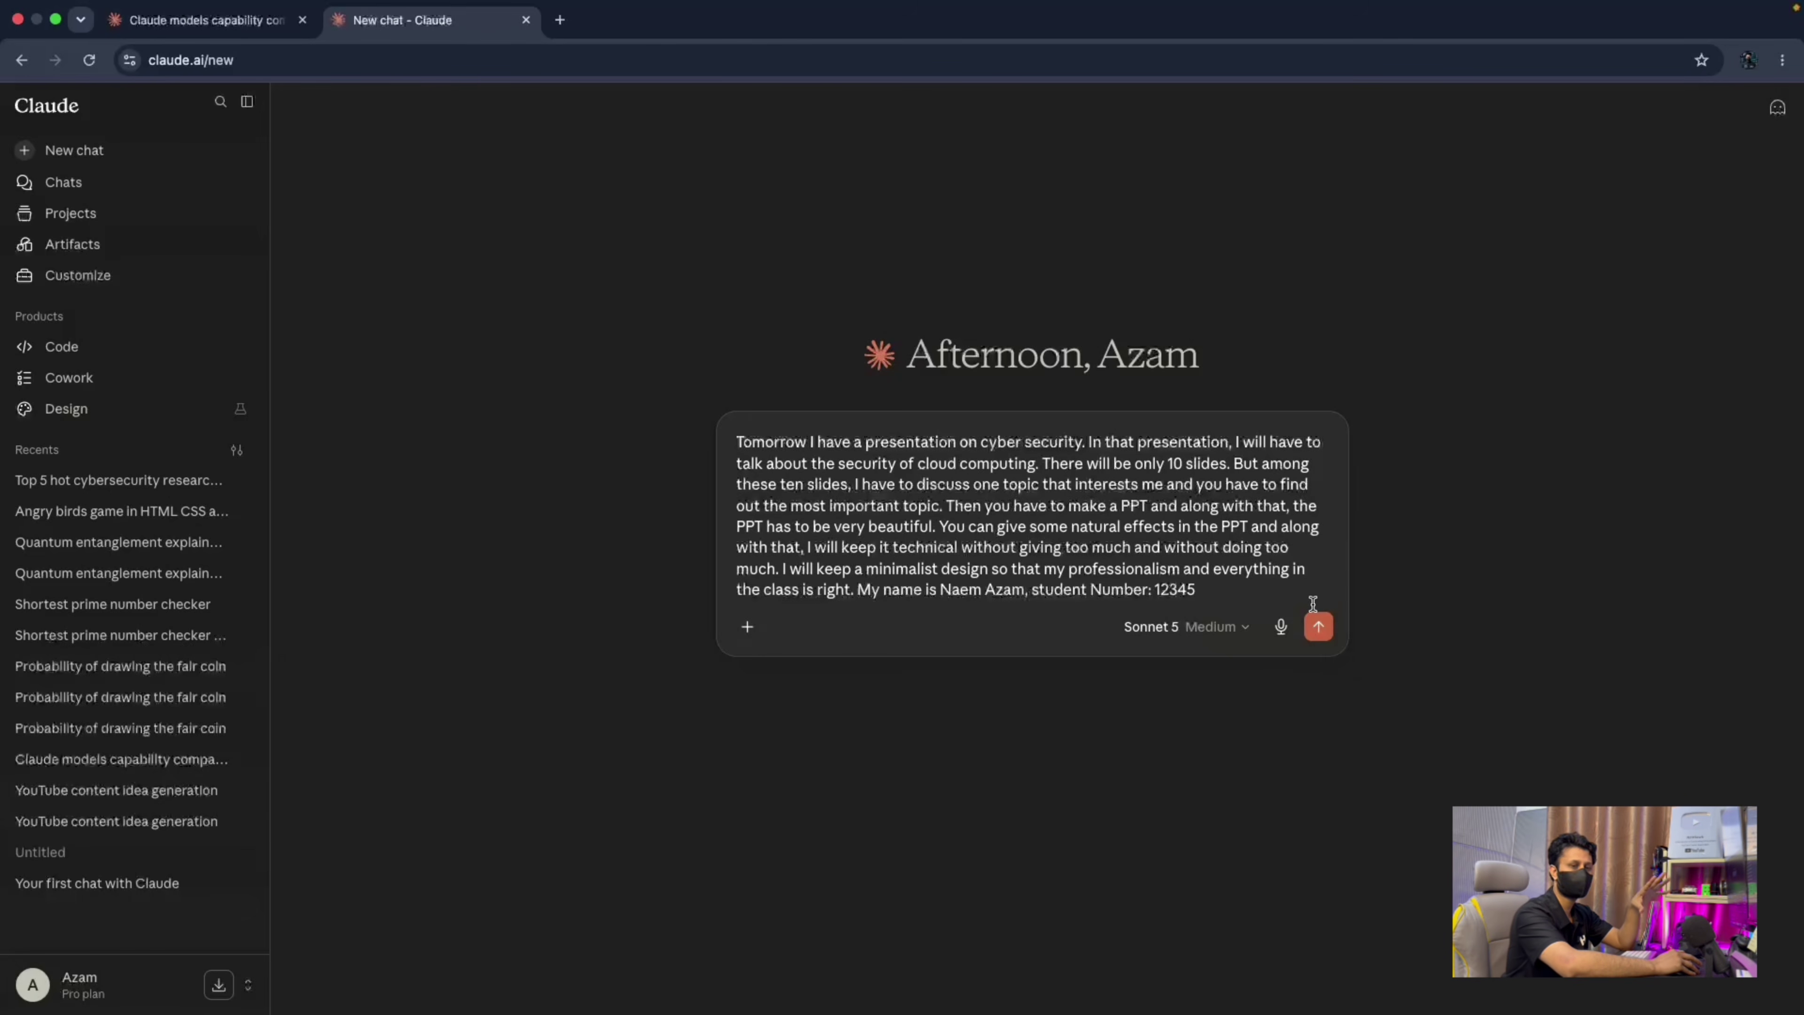
click(1319, 626)
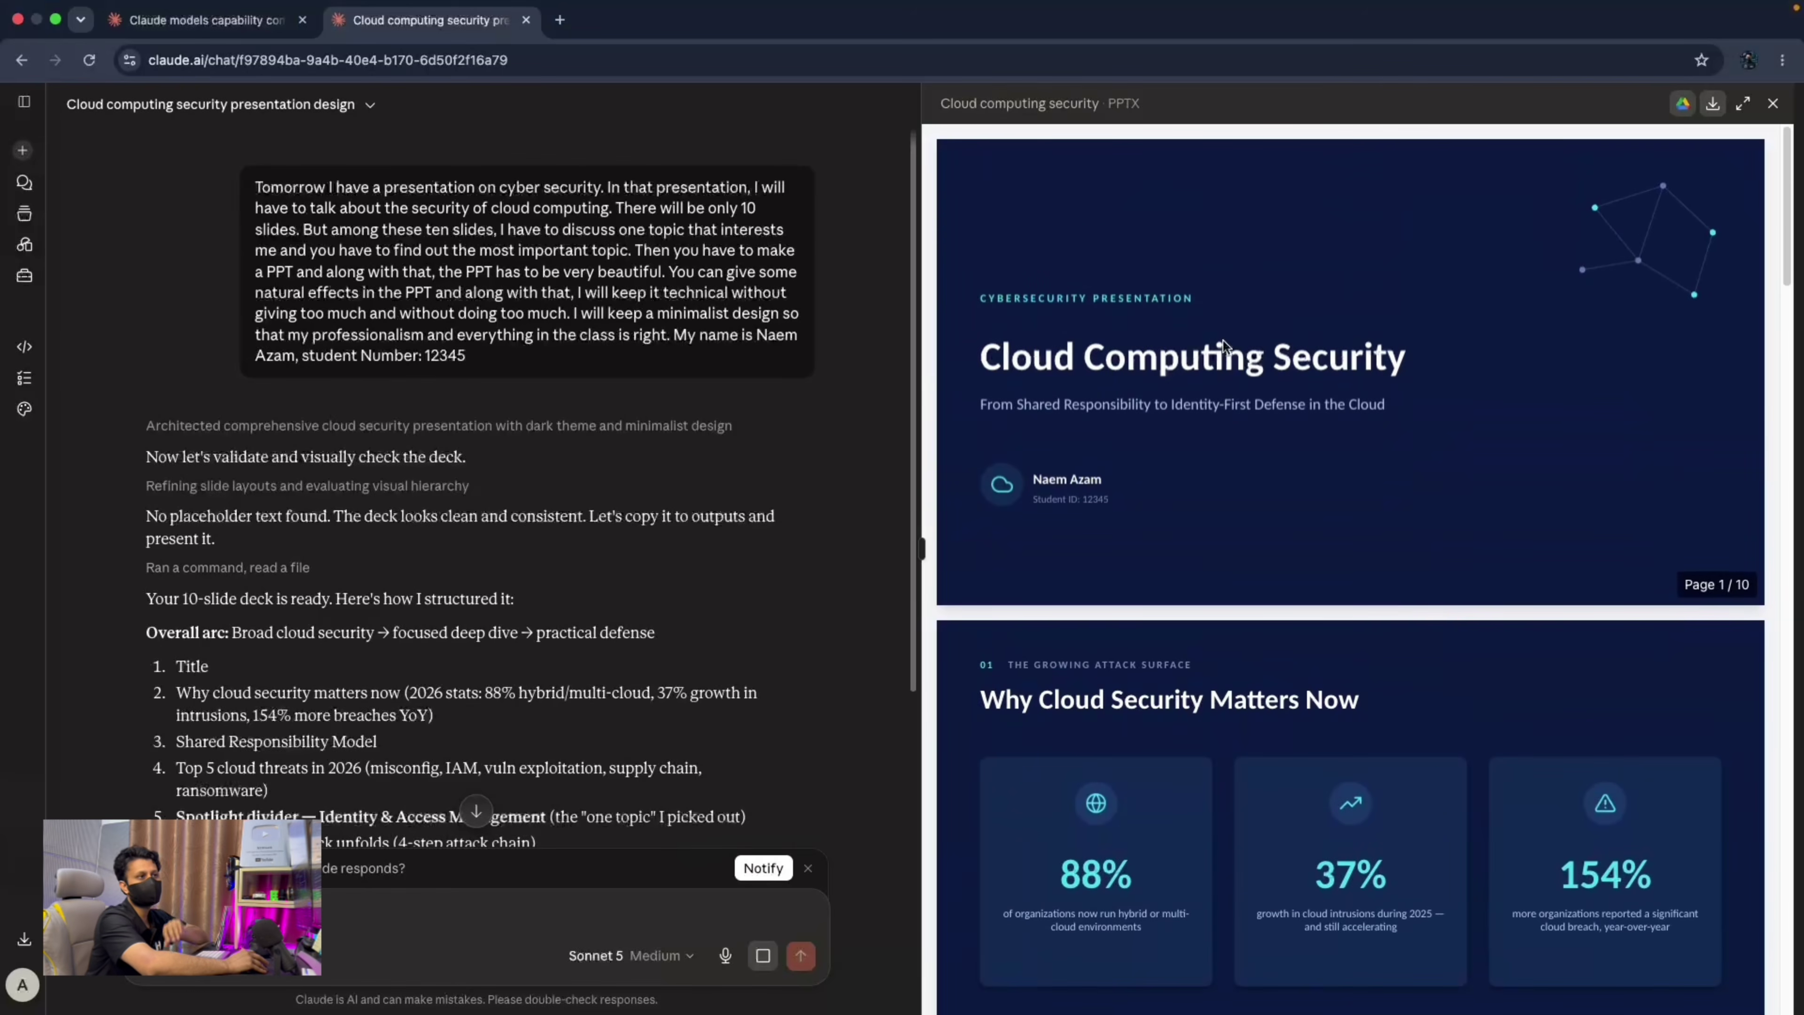
scroll(1268, 438, down, 4)
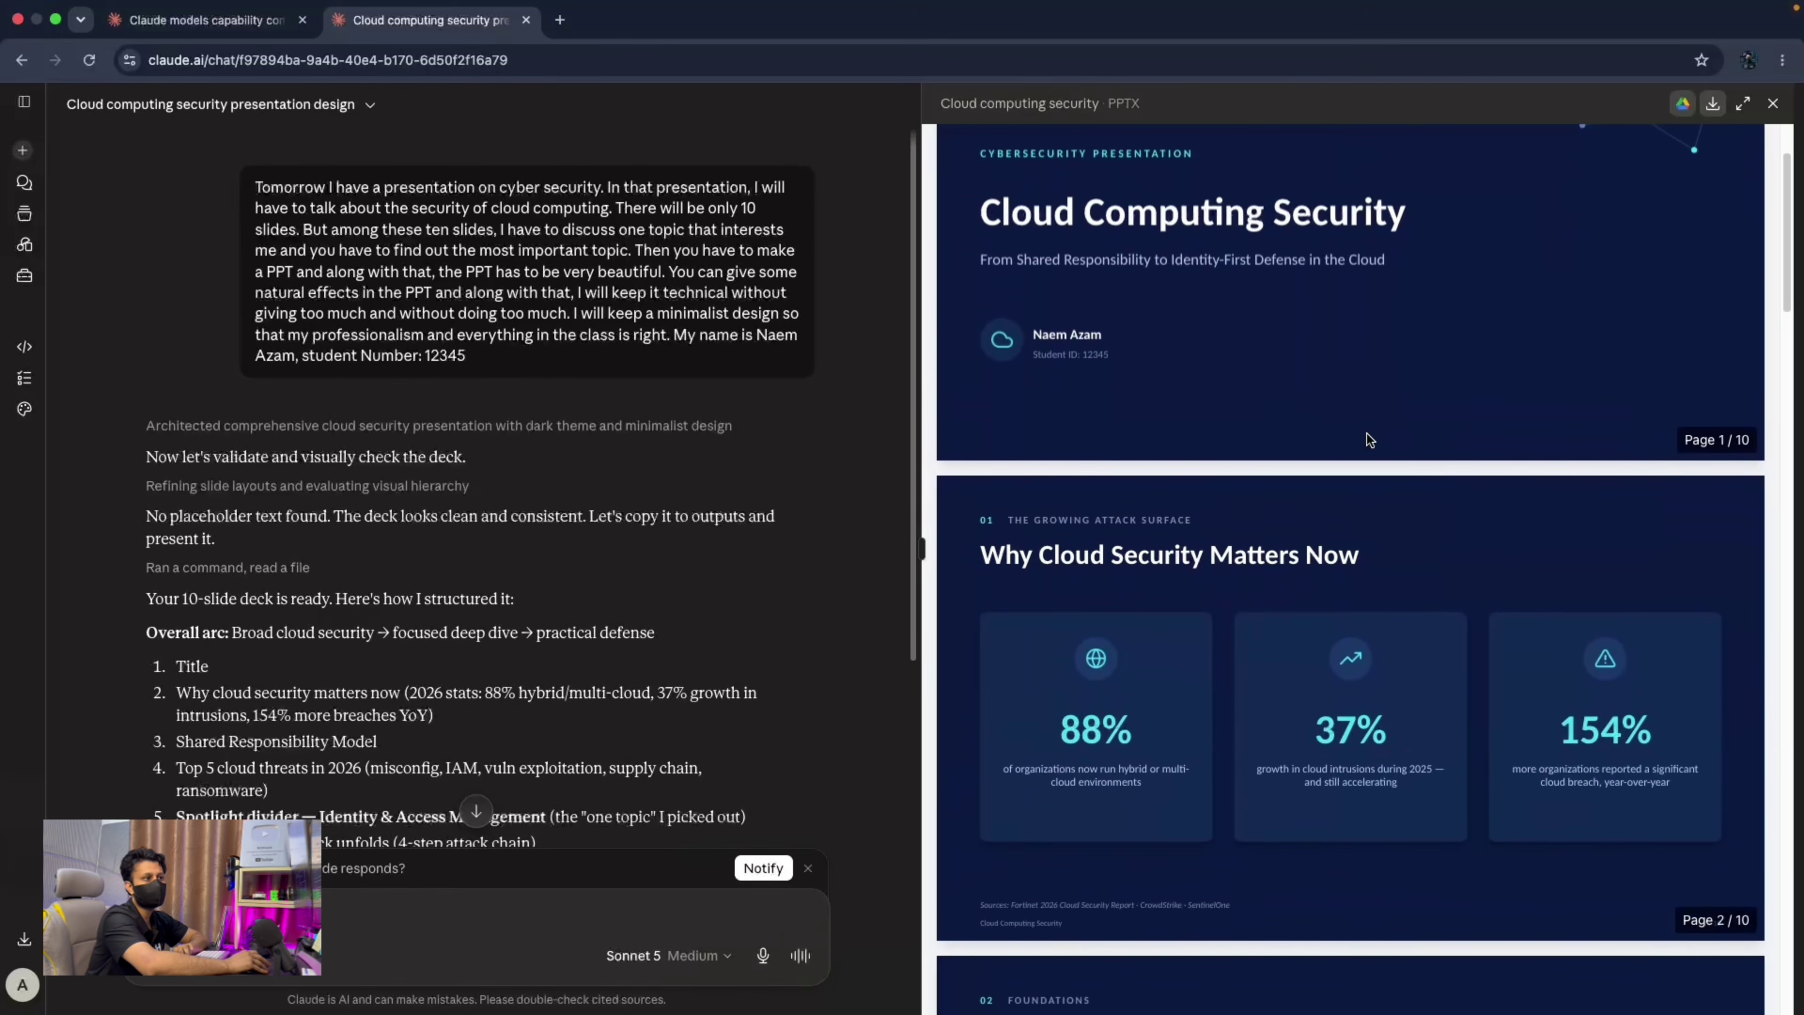
scroll(1074, 421, down, 4)
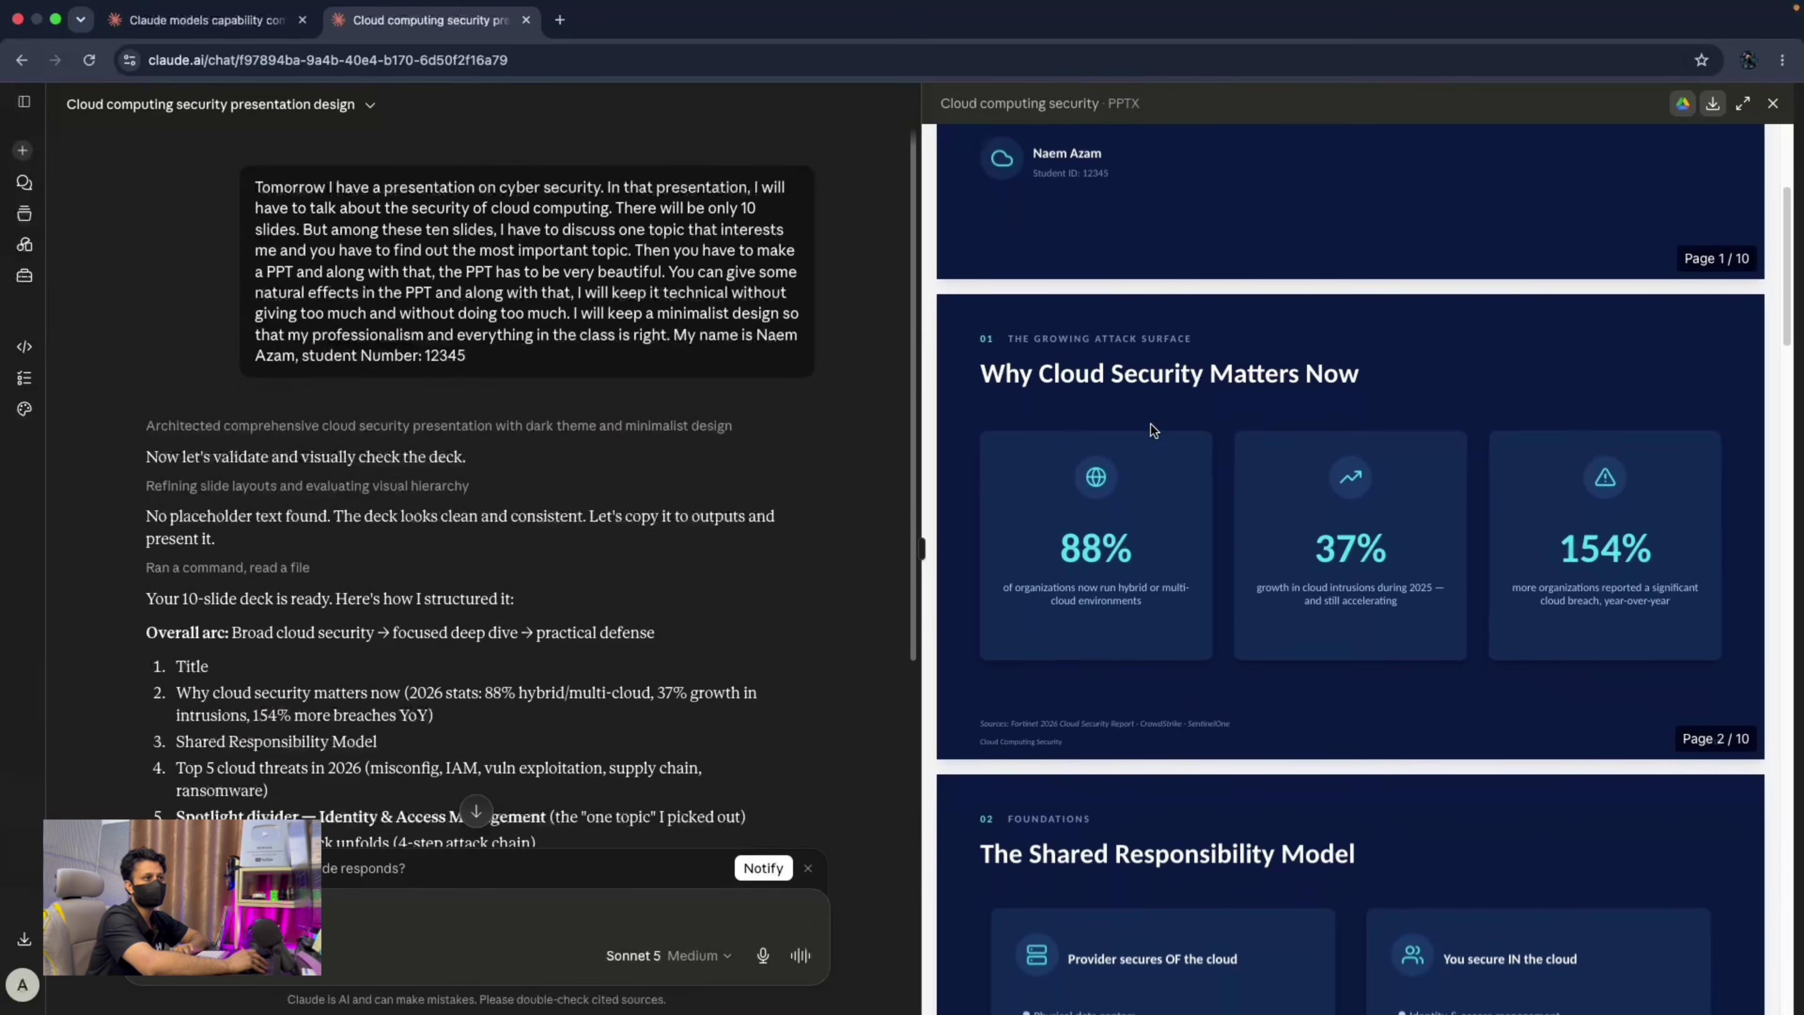
scroll(1233, 457, down, 5)
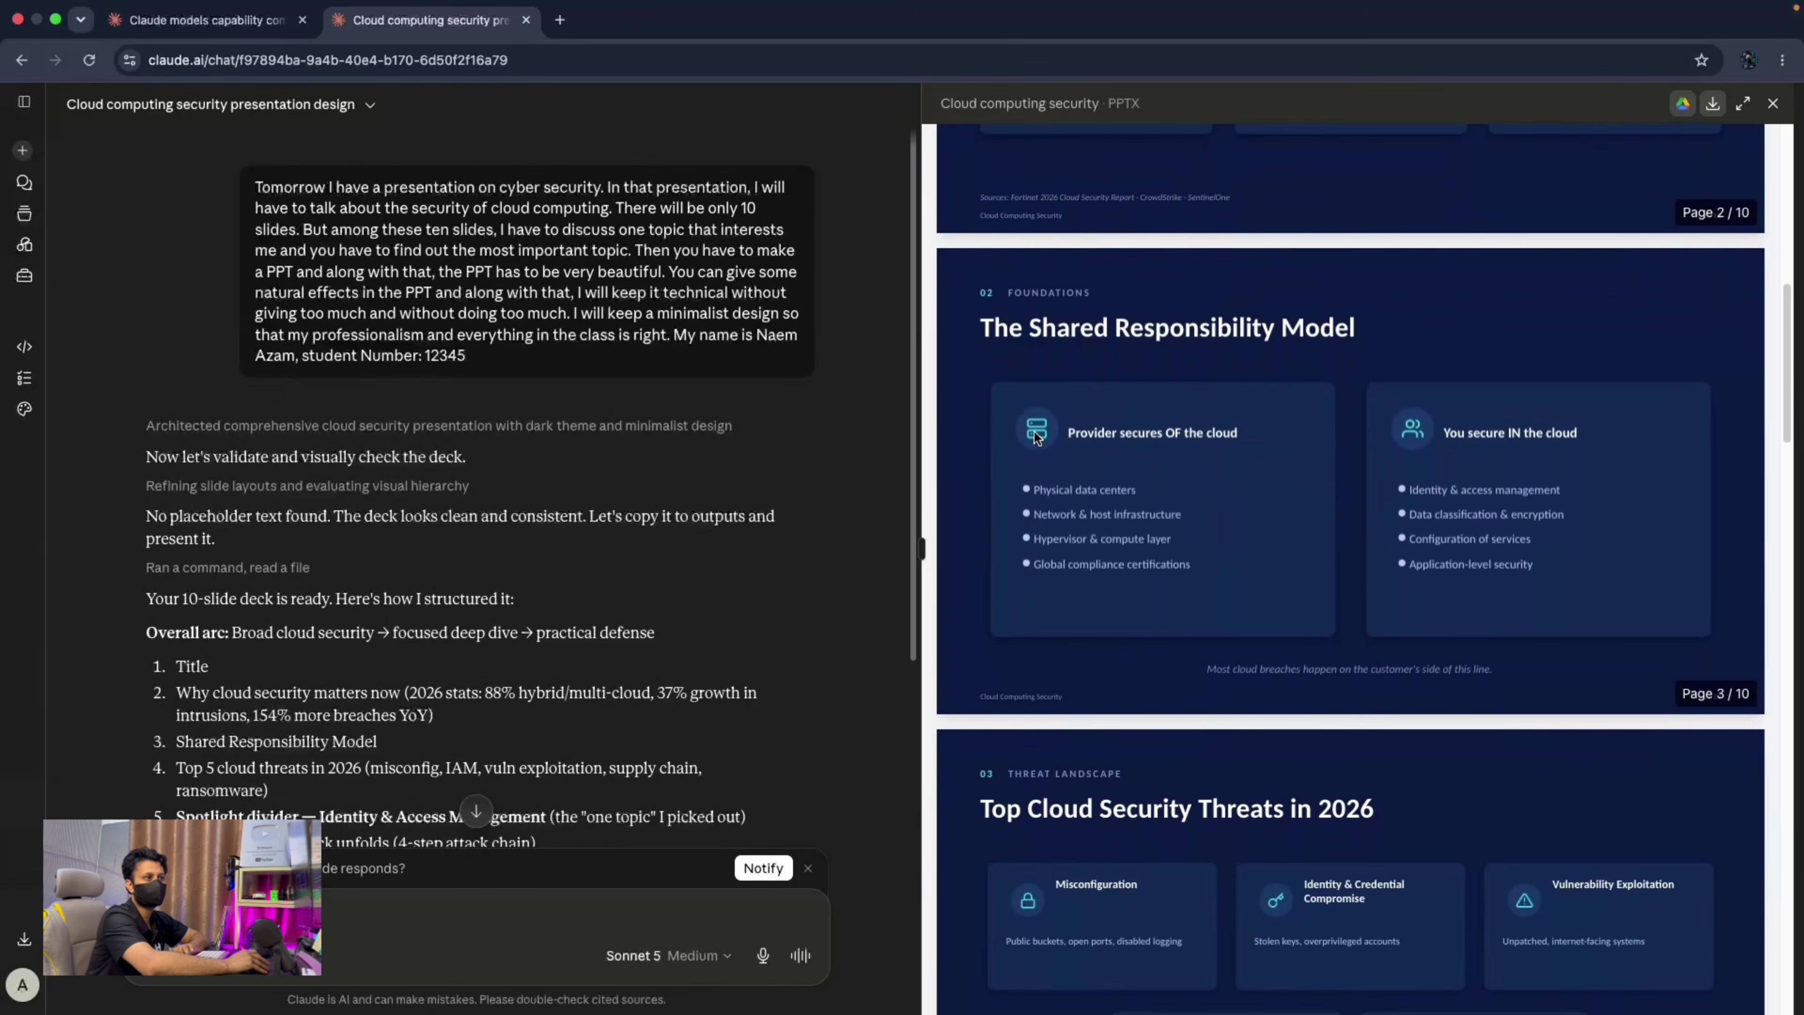
scroll(672, 527, down, 10)
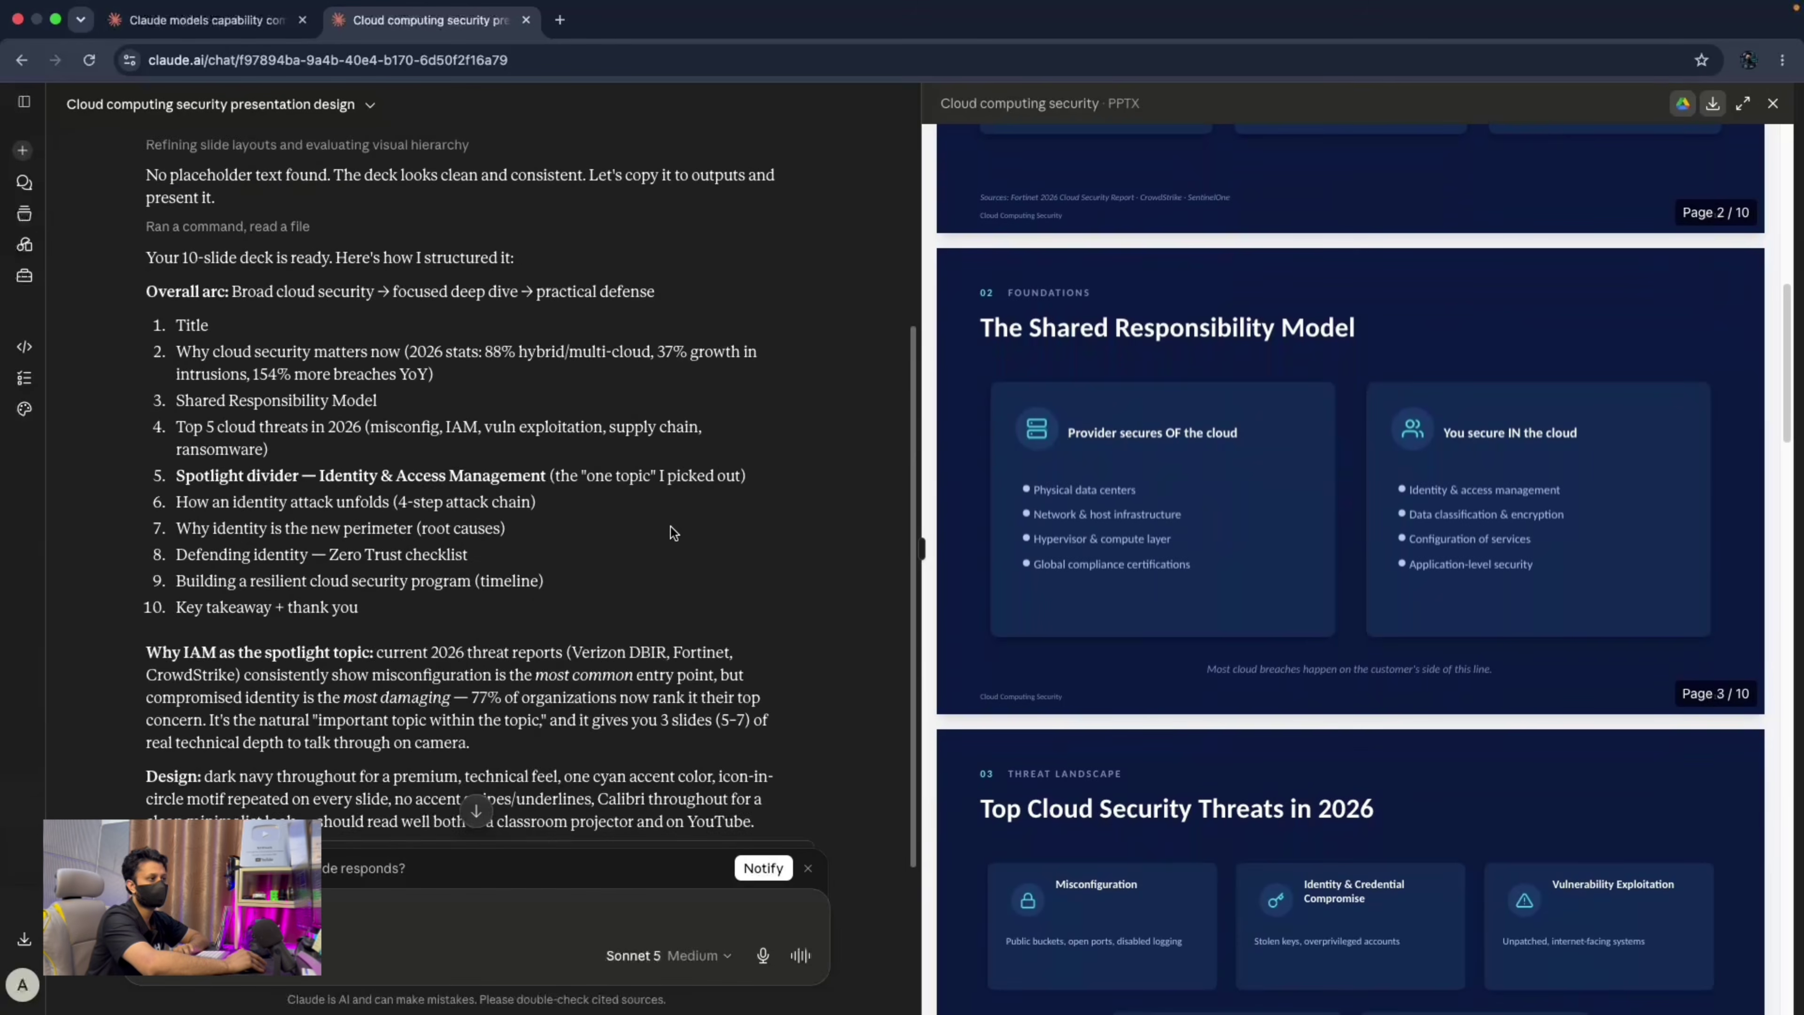
scroll(1286, 434, down, 7)
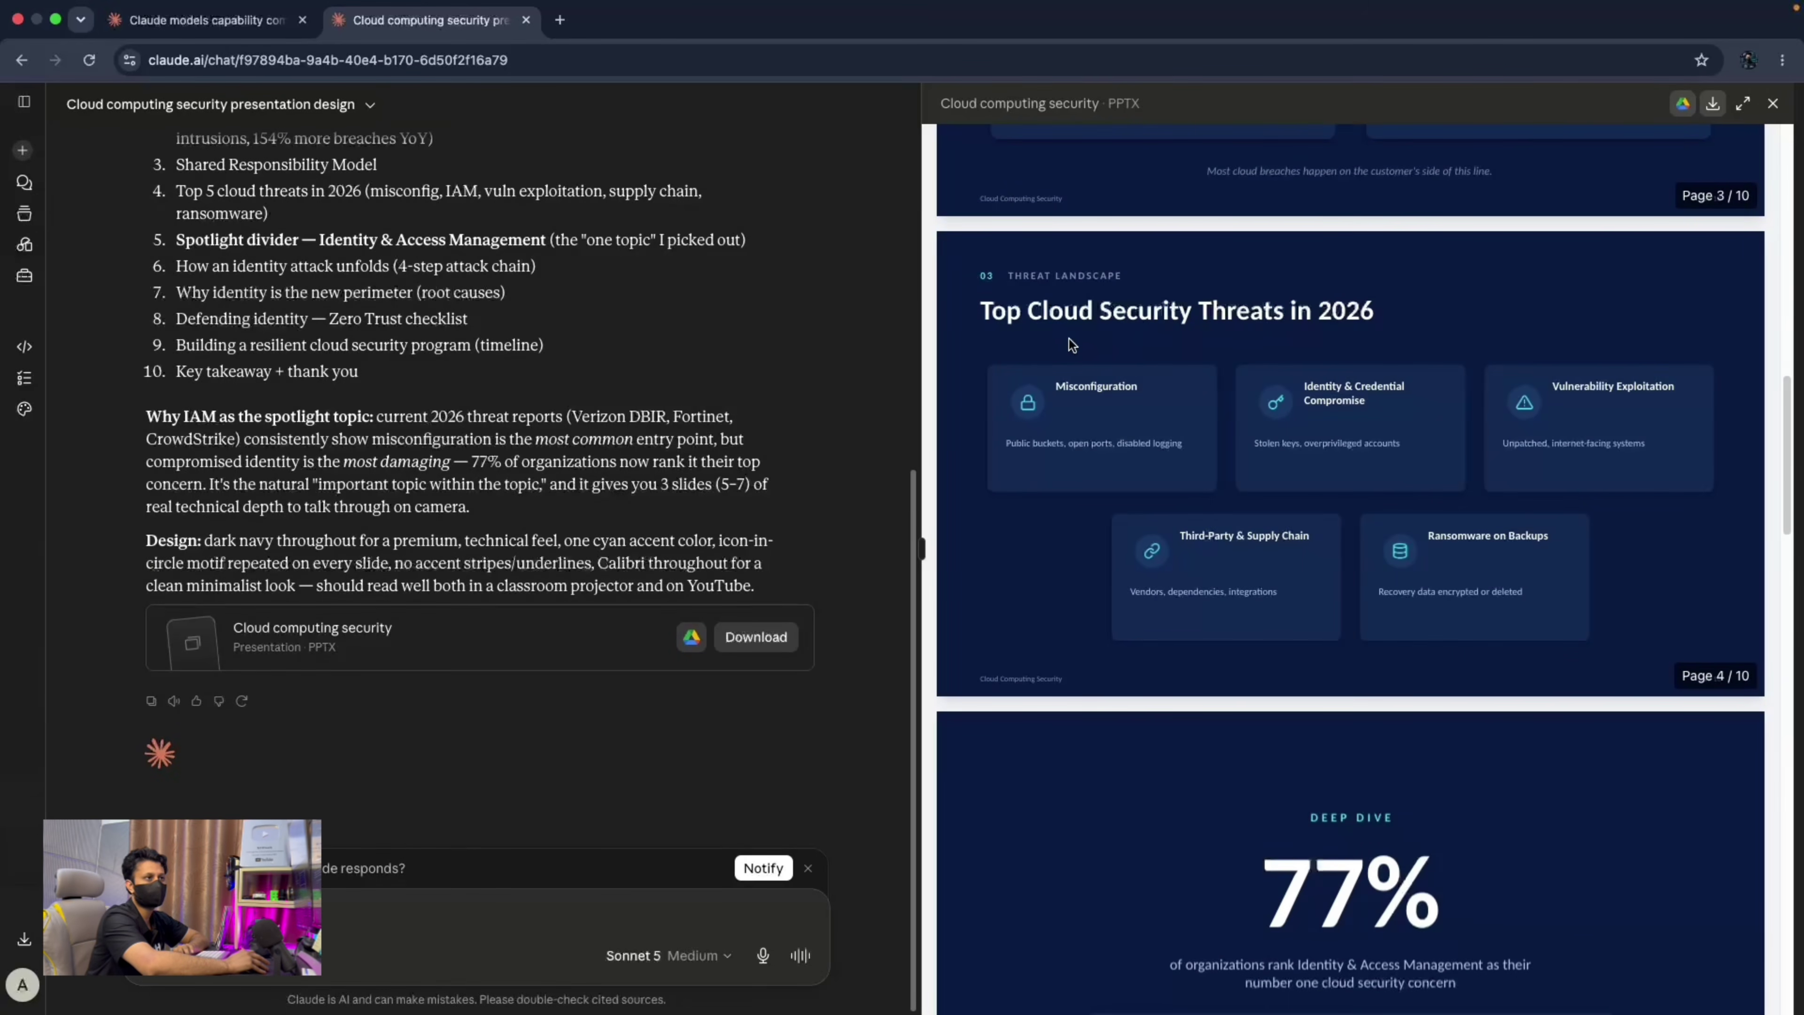
scroll(1295, 477, down, 6)
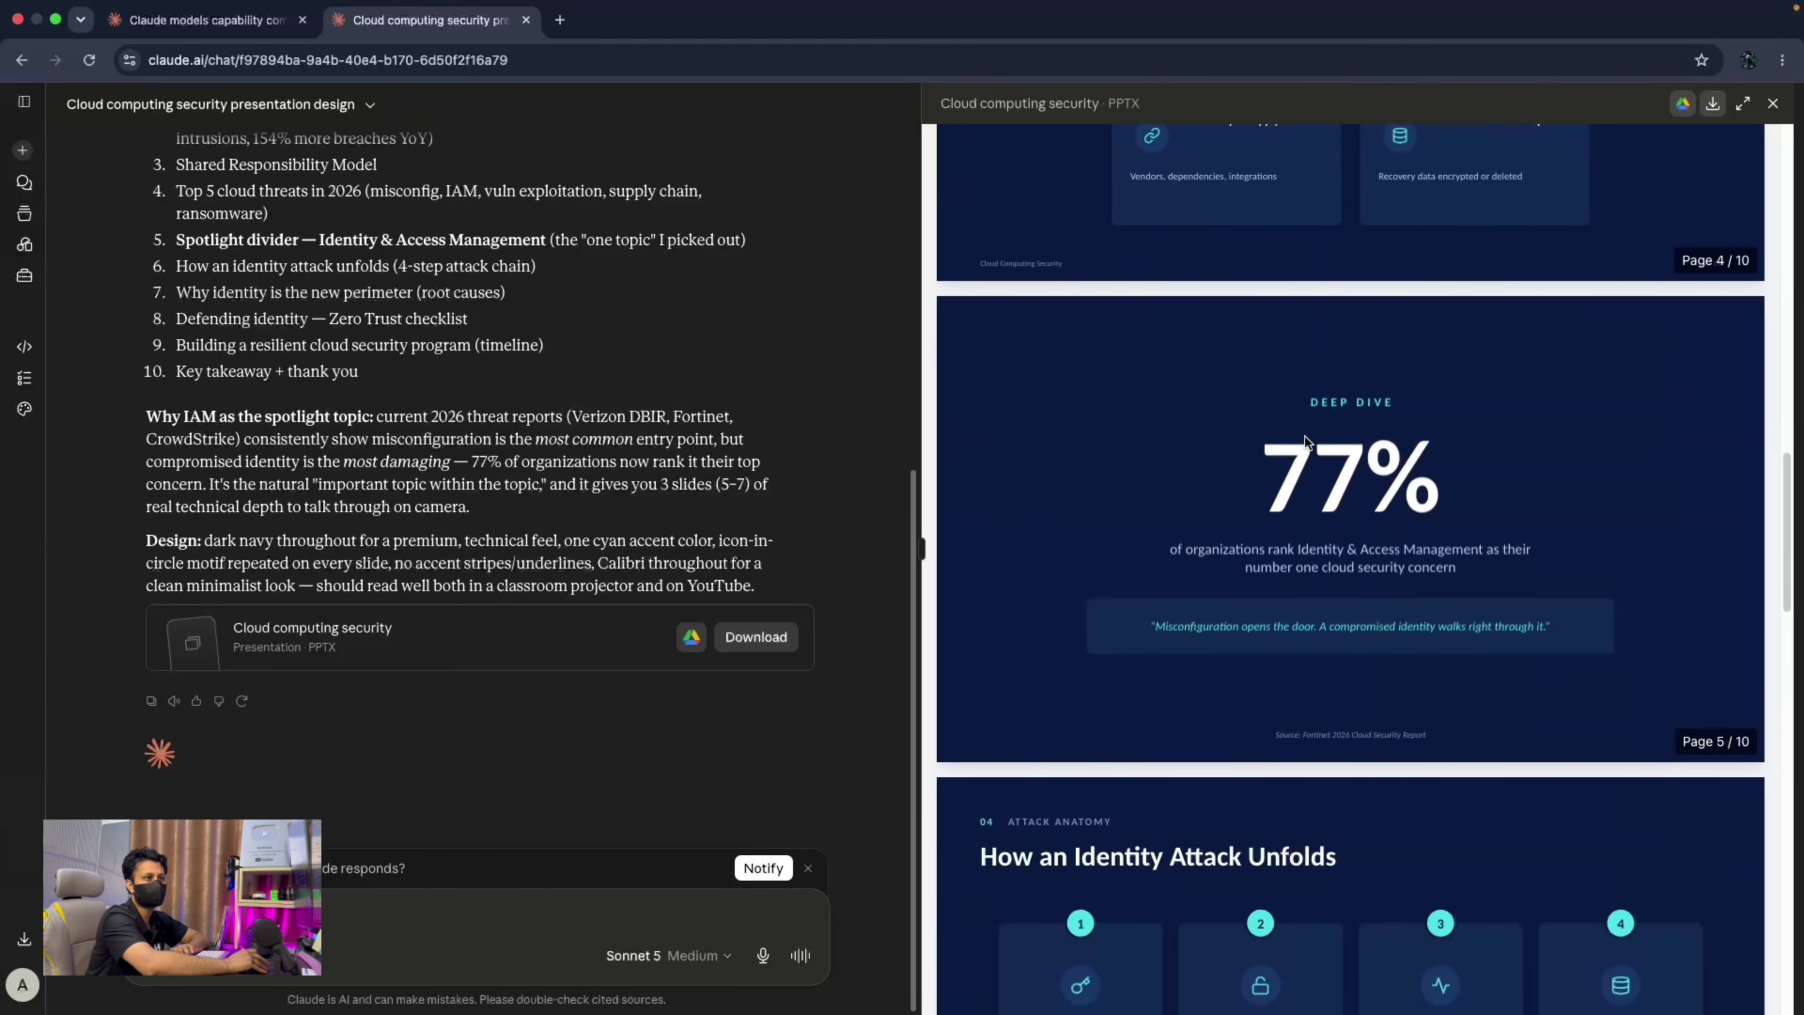
scroll(1144, 598, down, 6)
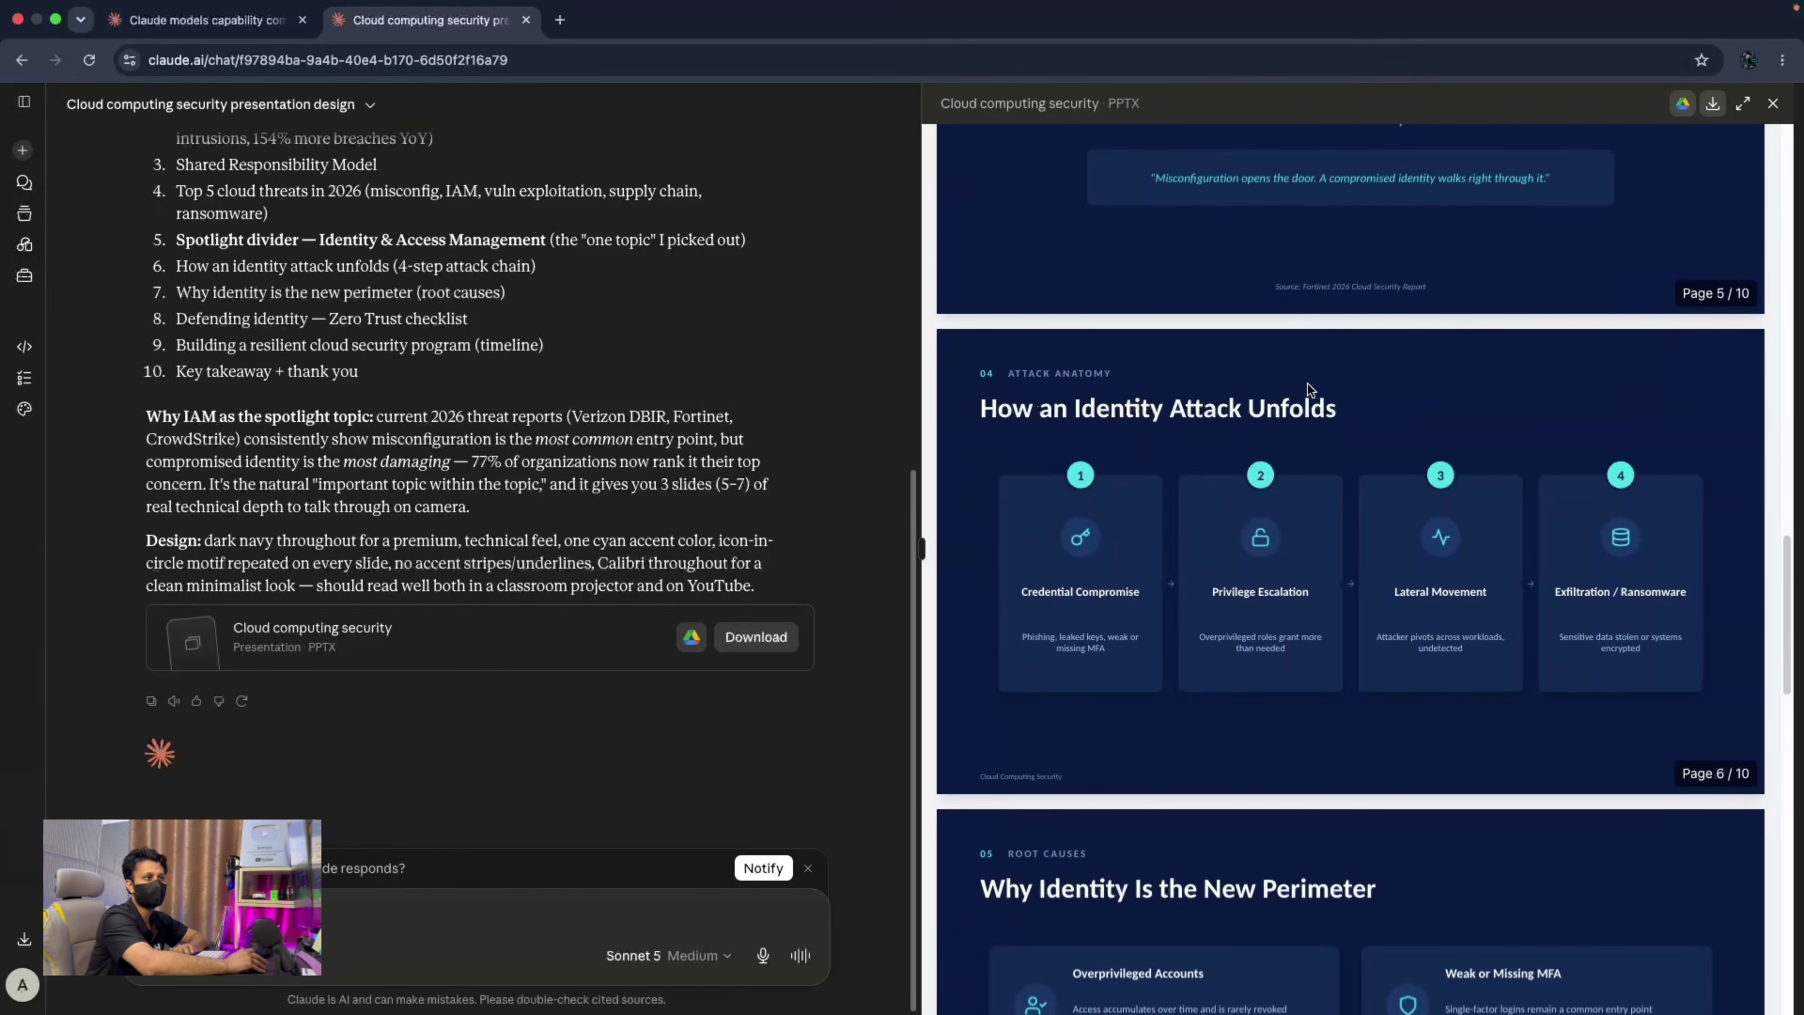
scroll(1145, 509, down, 11)
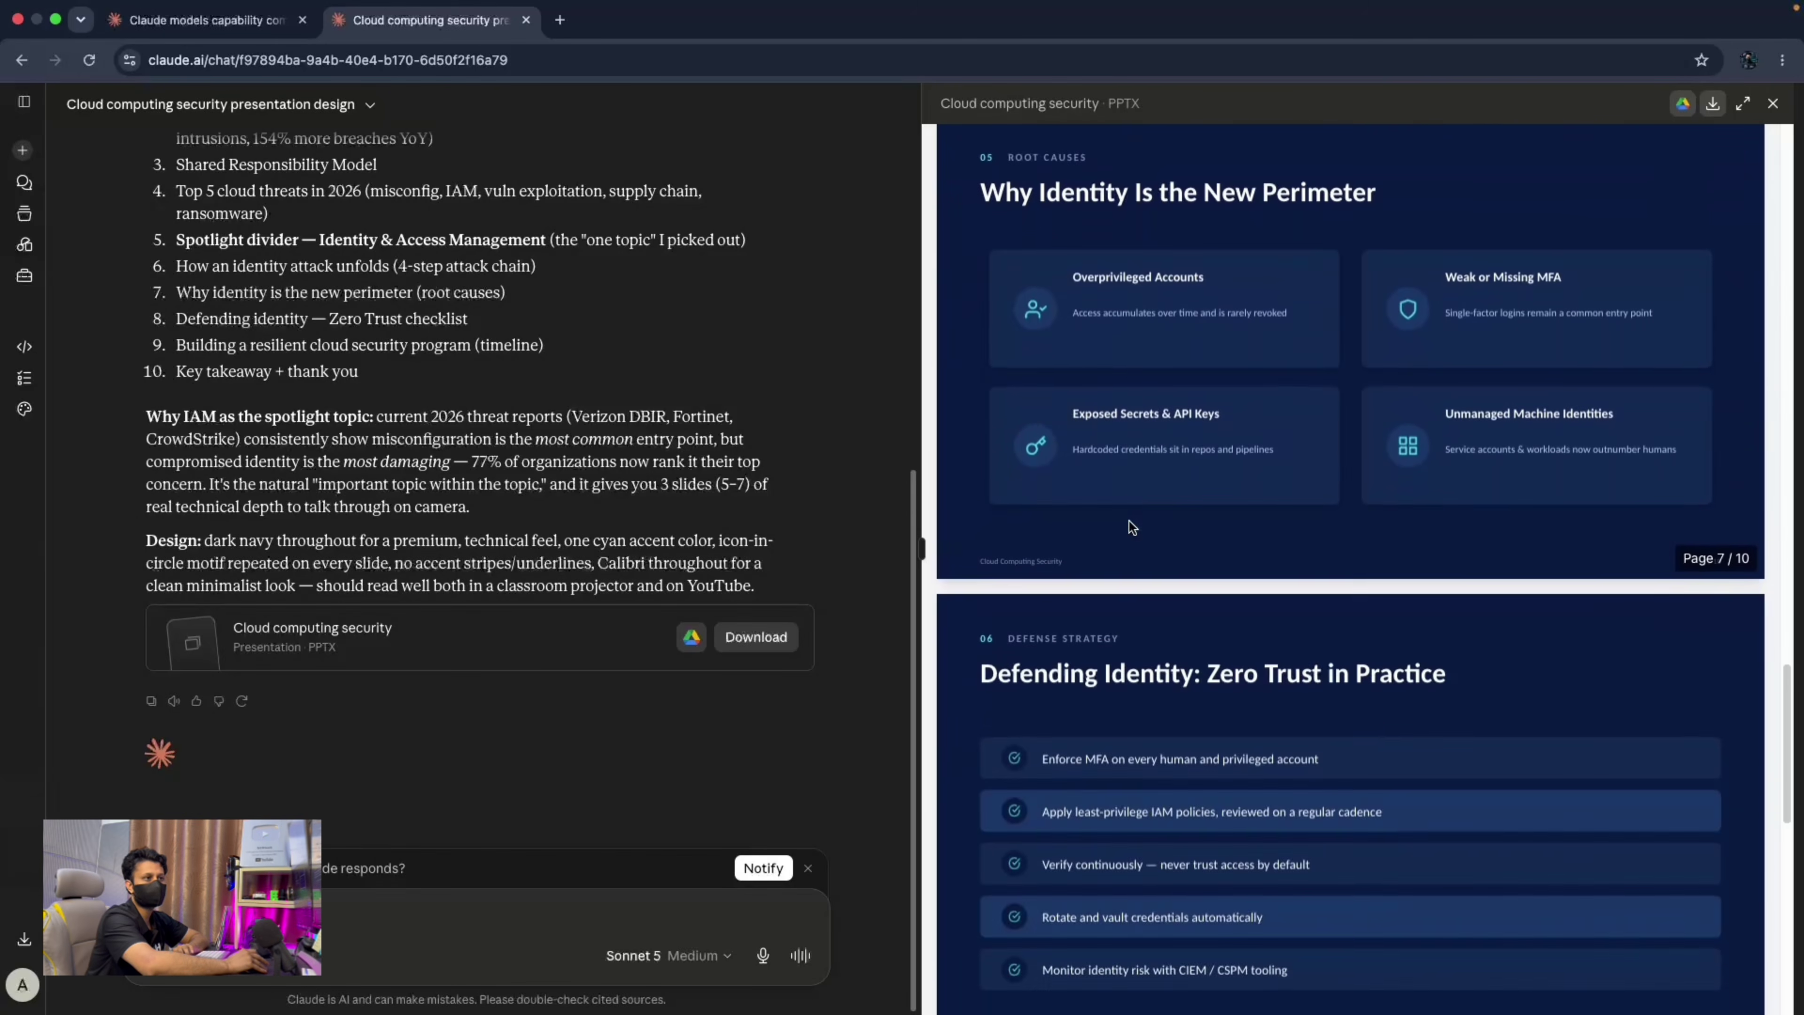
scroll(1131, 525, down, 11)
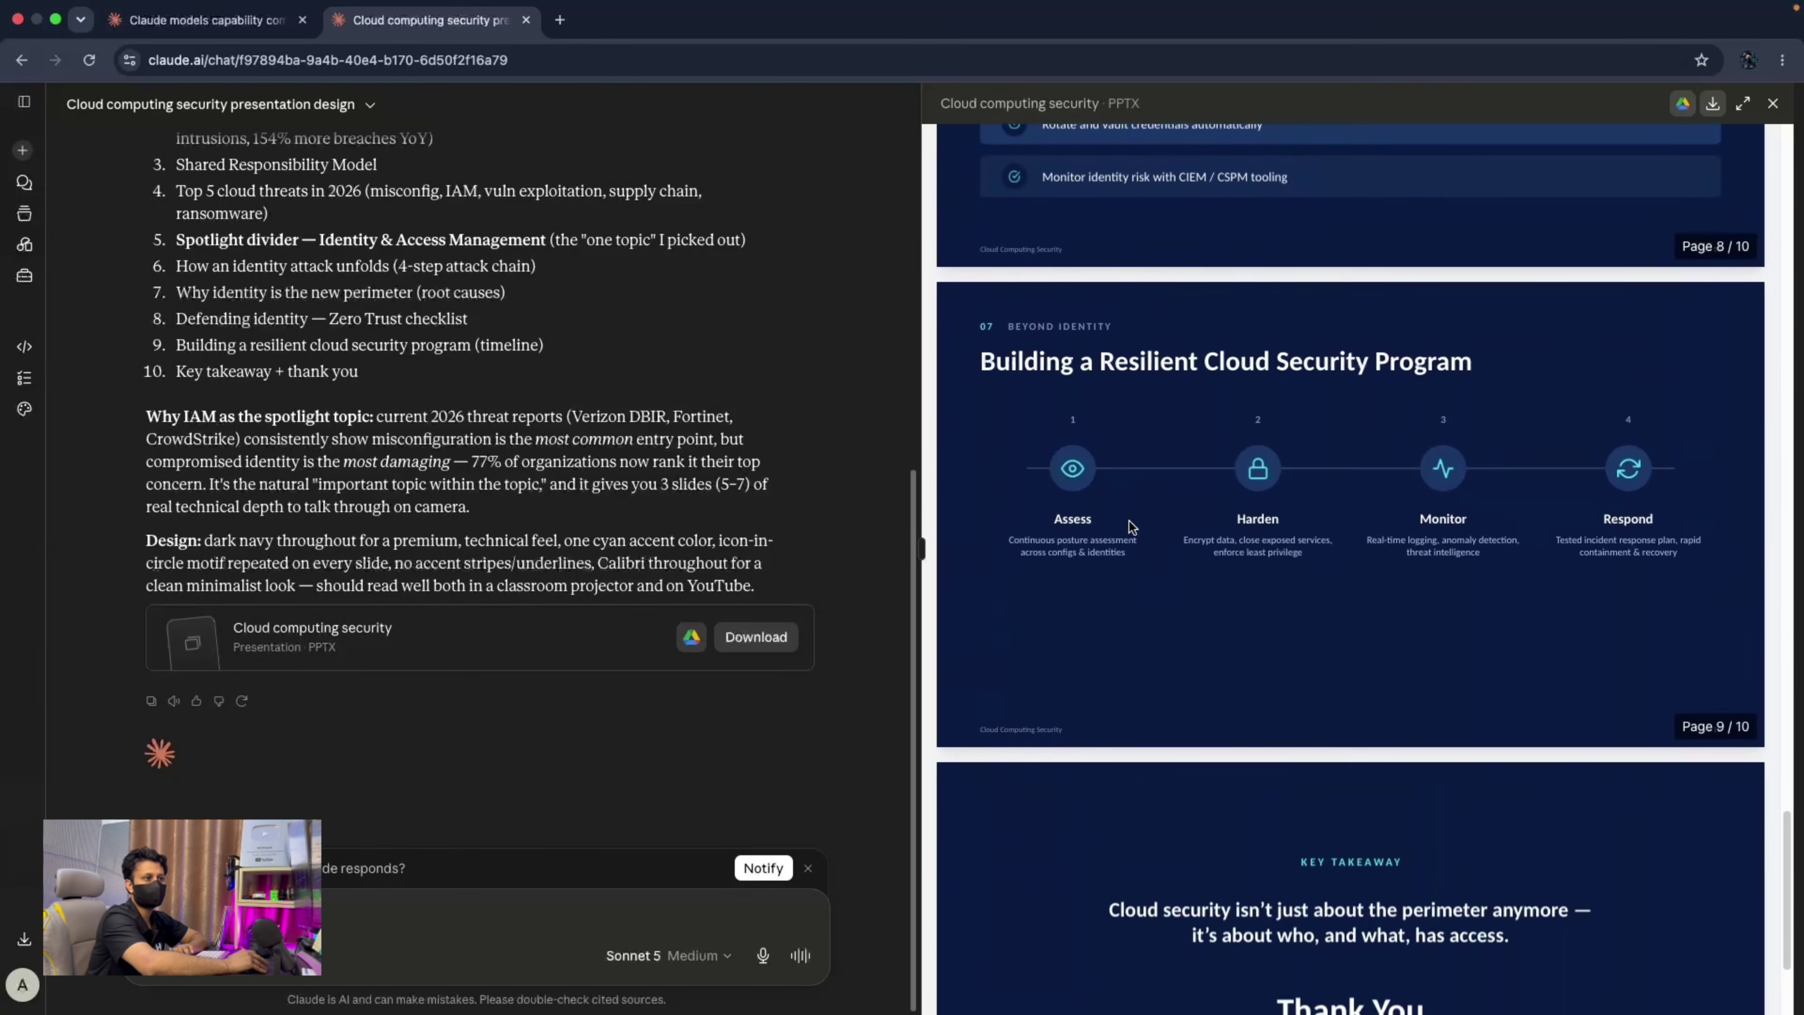
scroll(1131, 527, down, 2)
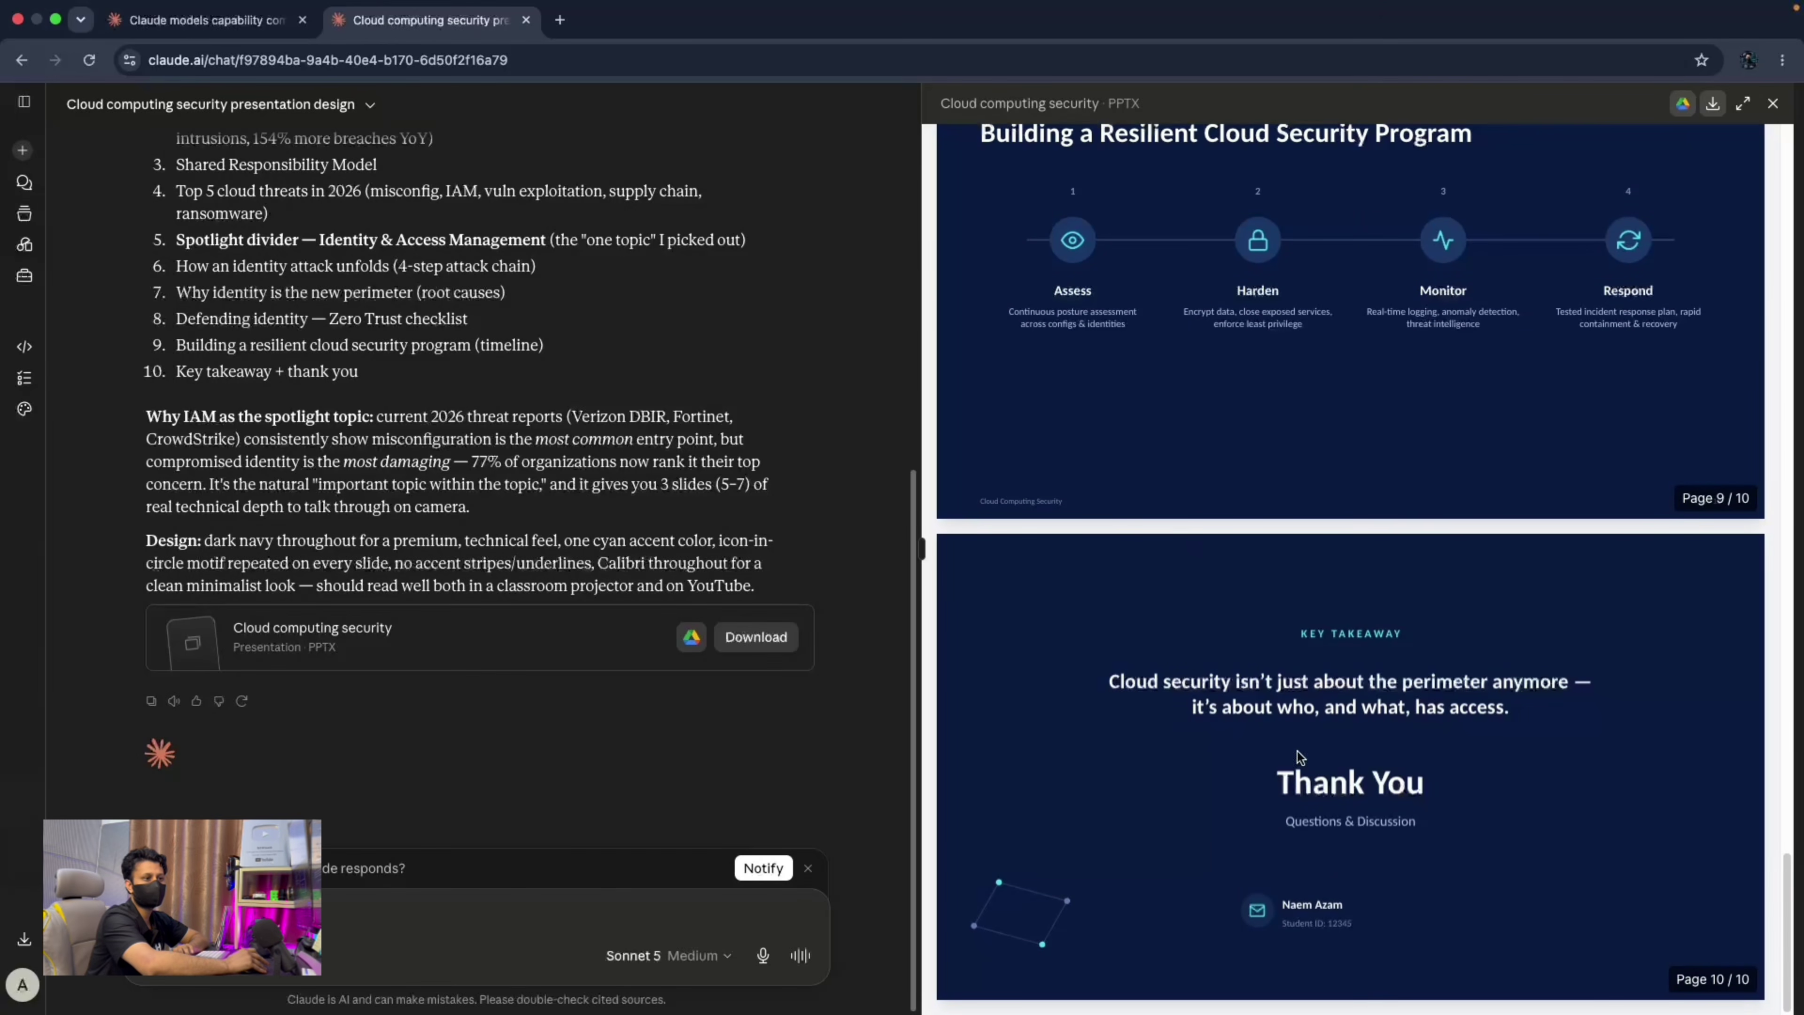
scroll(1151, 650, up, 20)
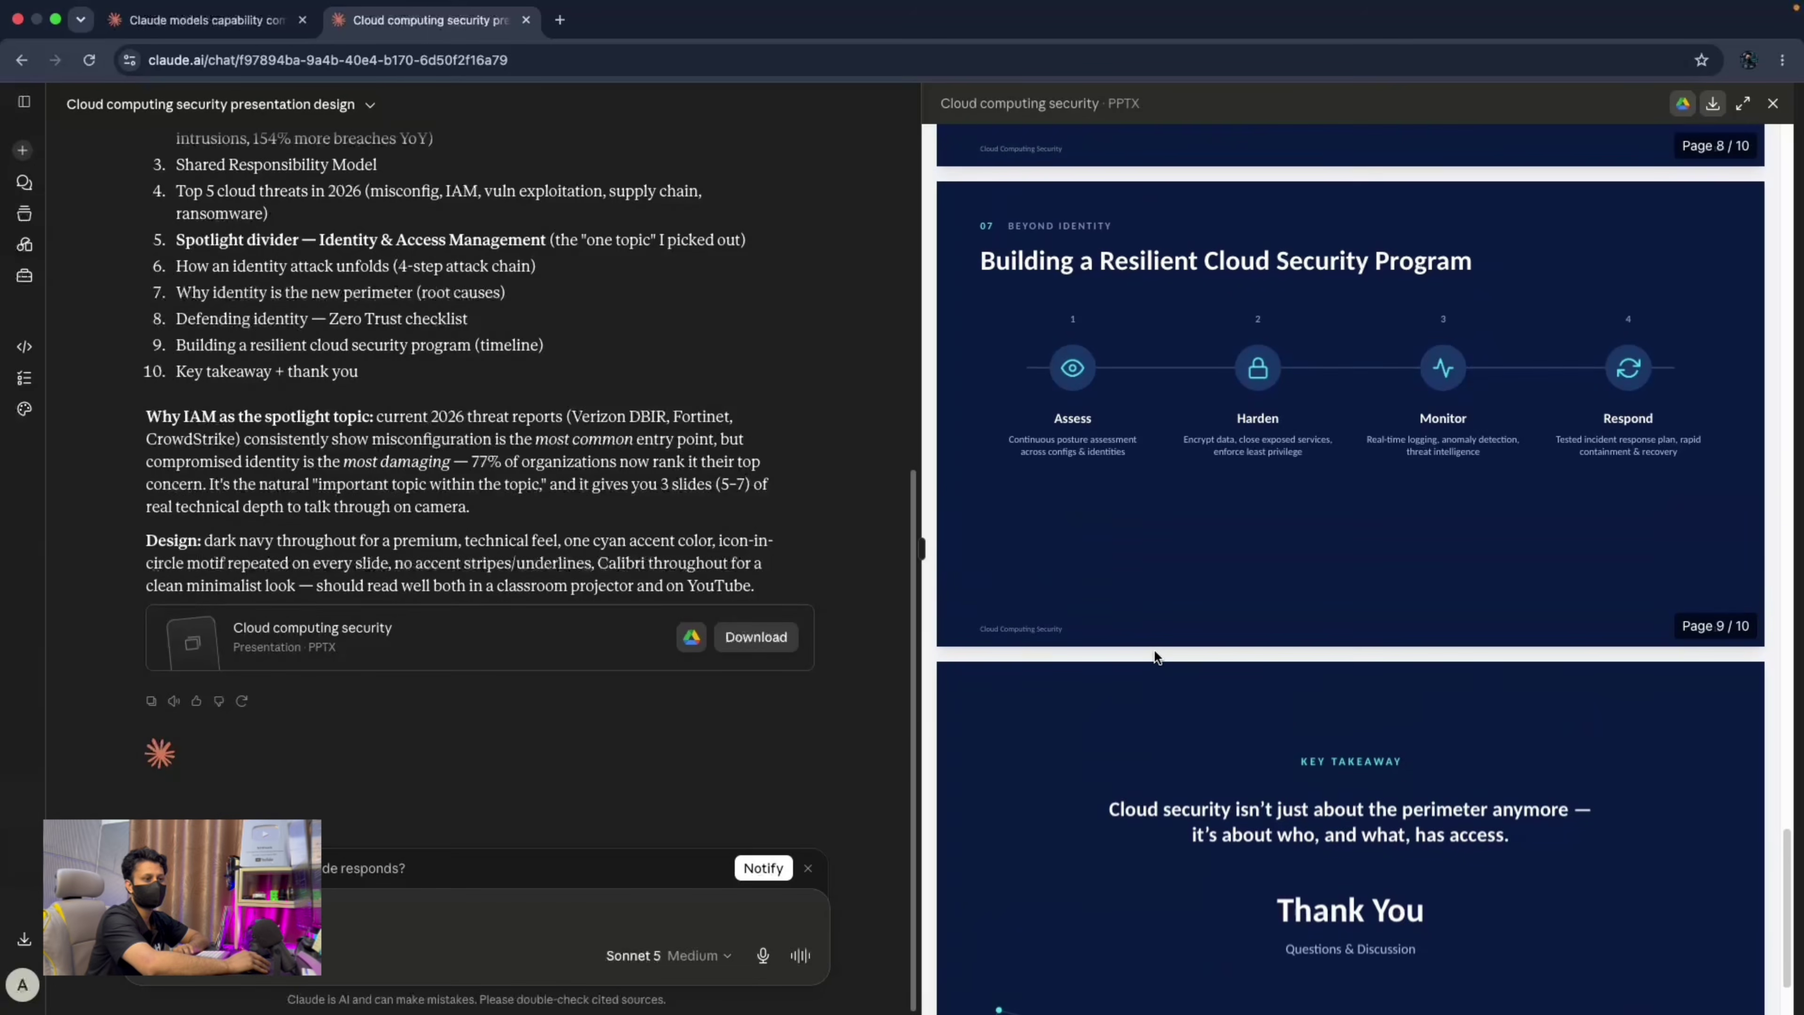
scroll(1153, 647, up, 10)
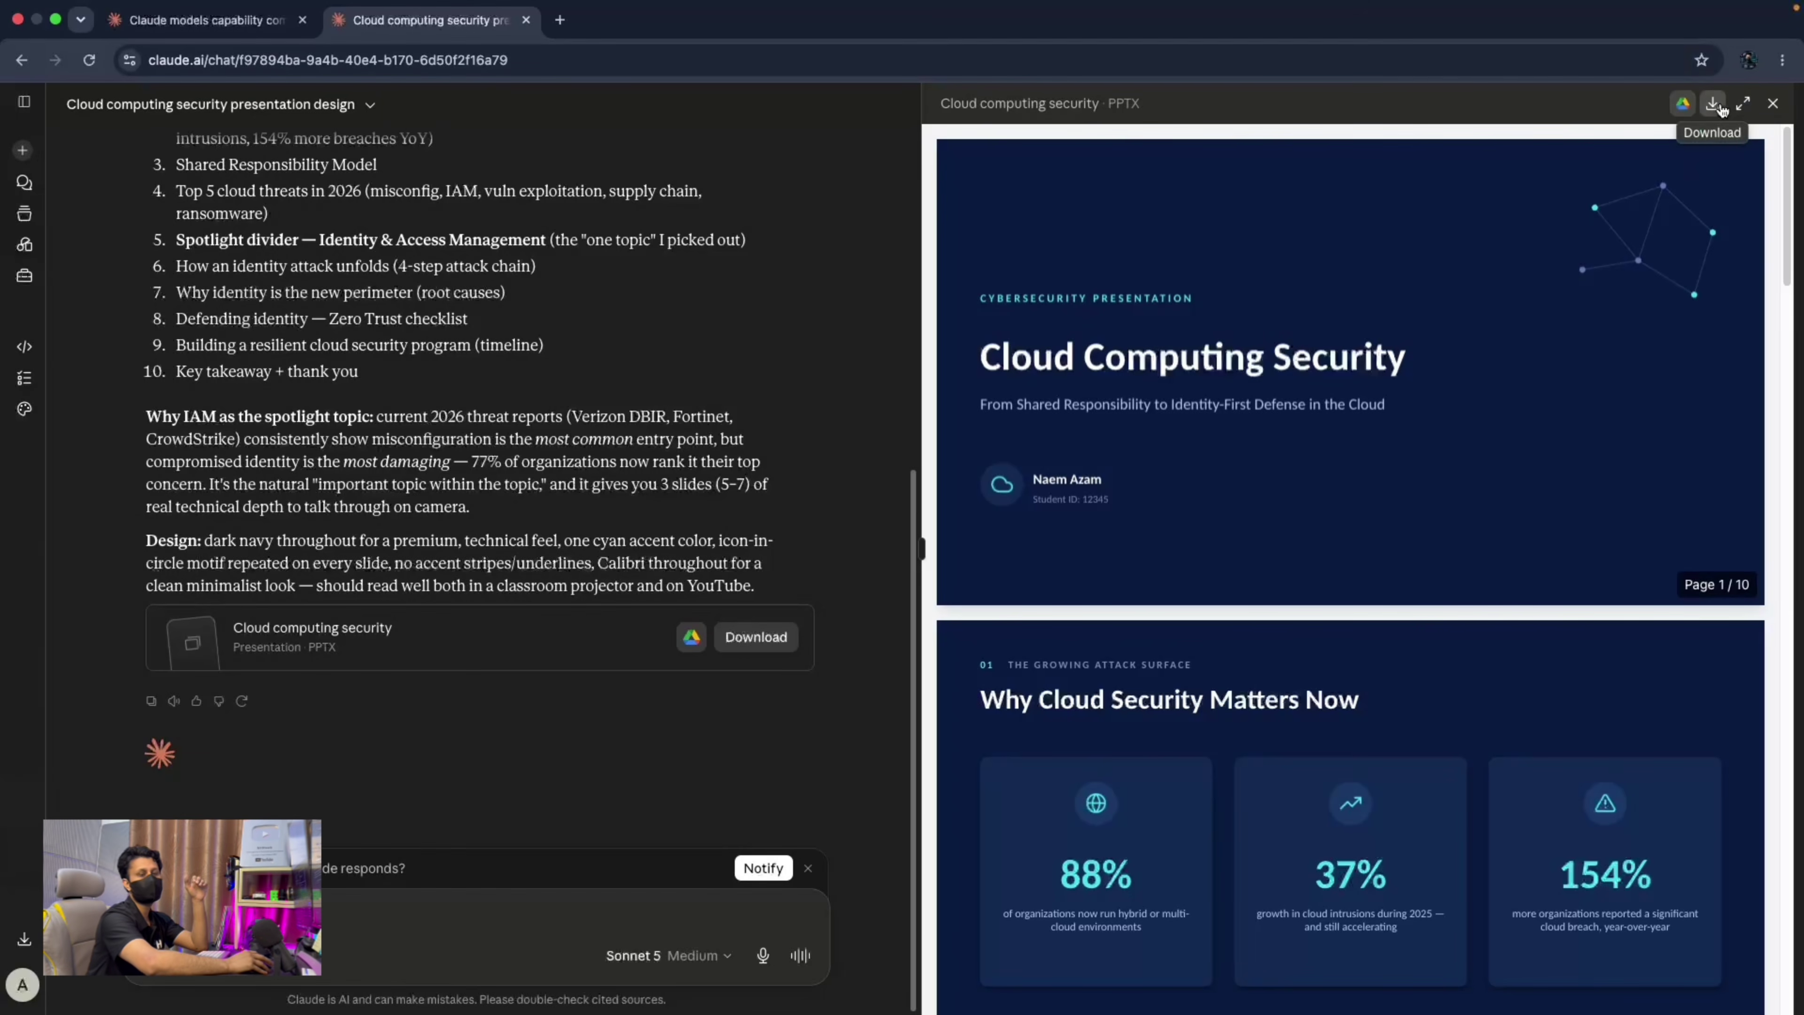
click(1746, 105)
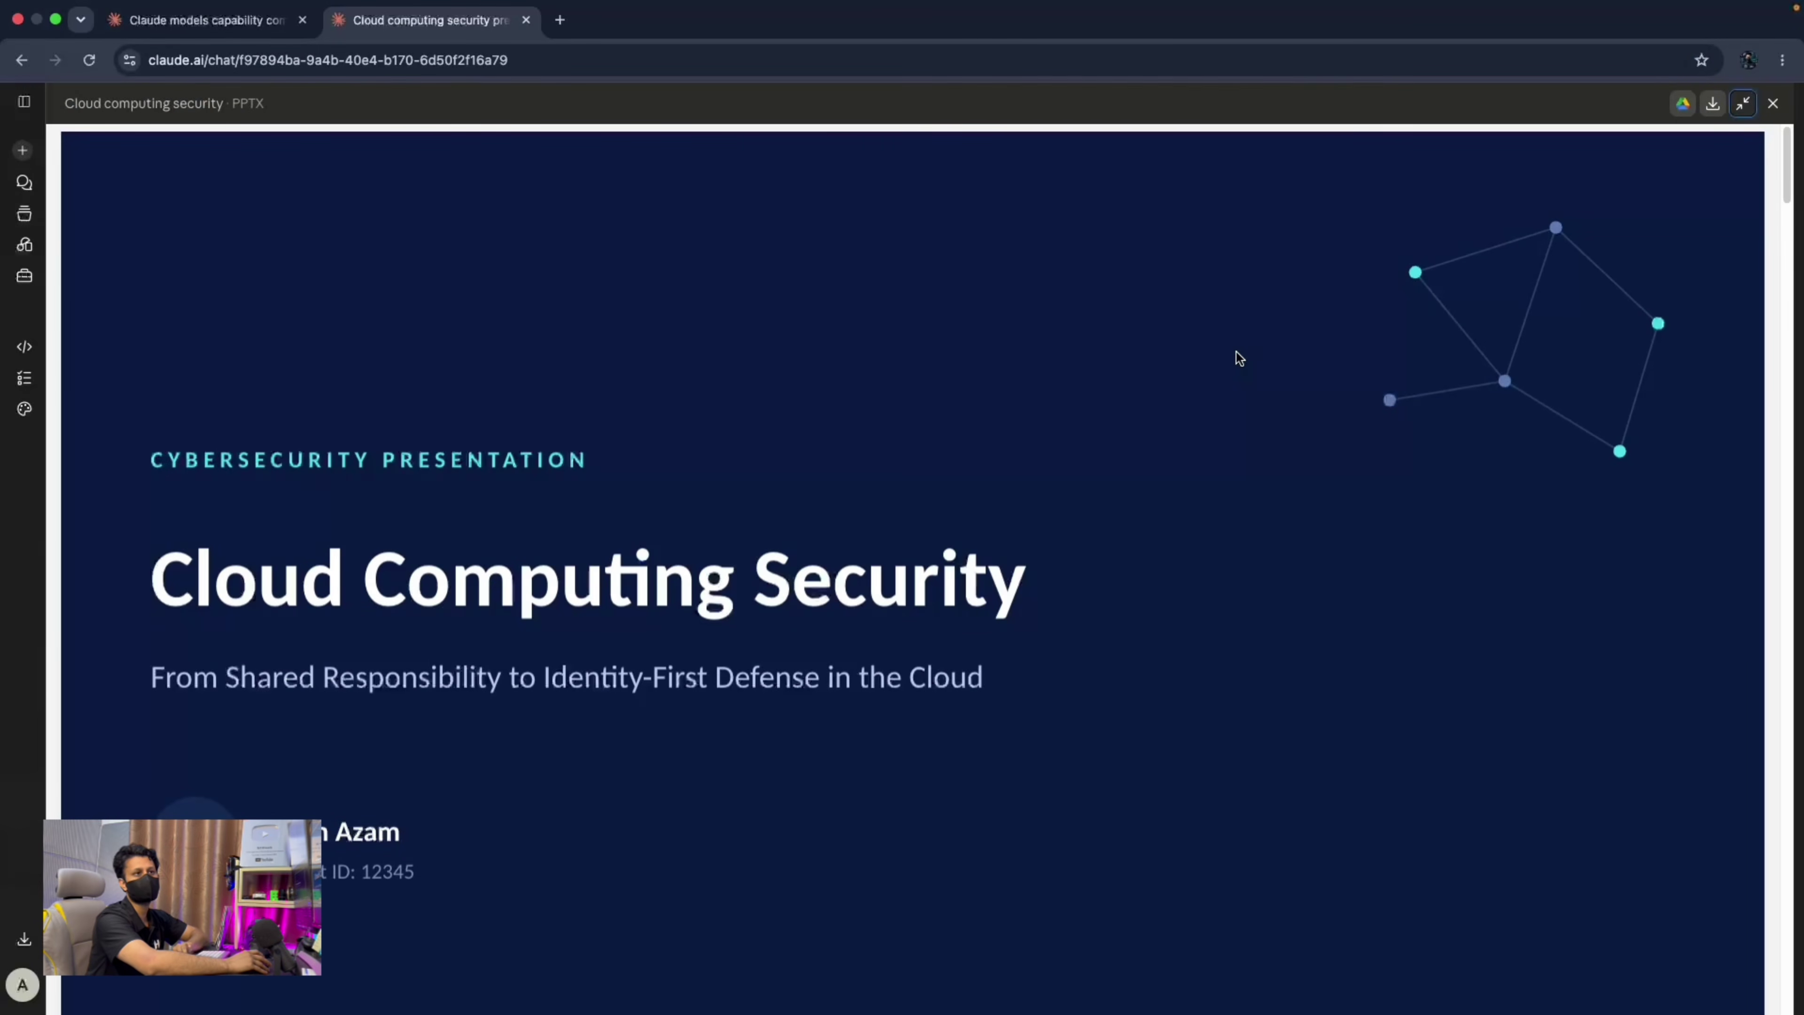
scroll(1153, 631, down, 10)
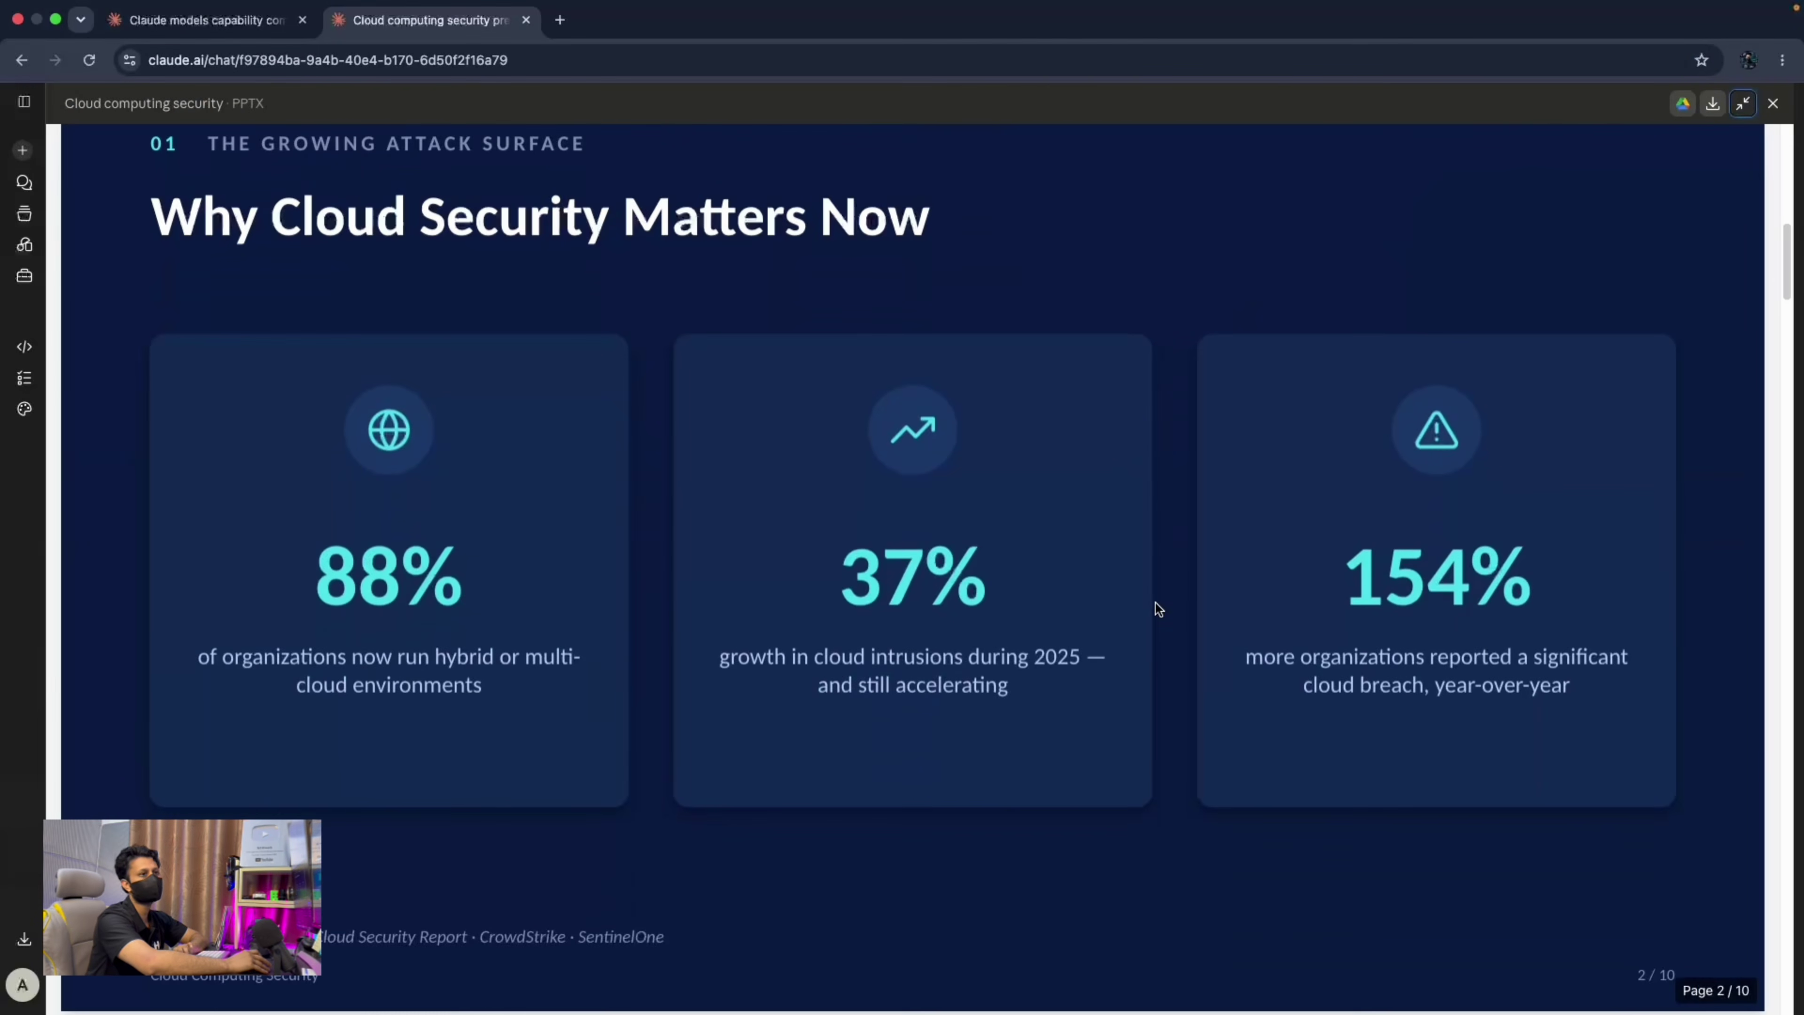
scroll(1155, 603, down, 10)
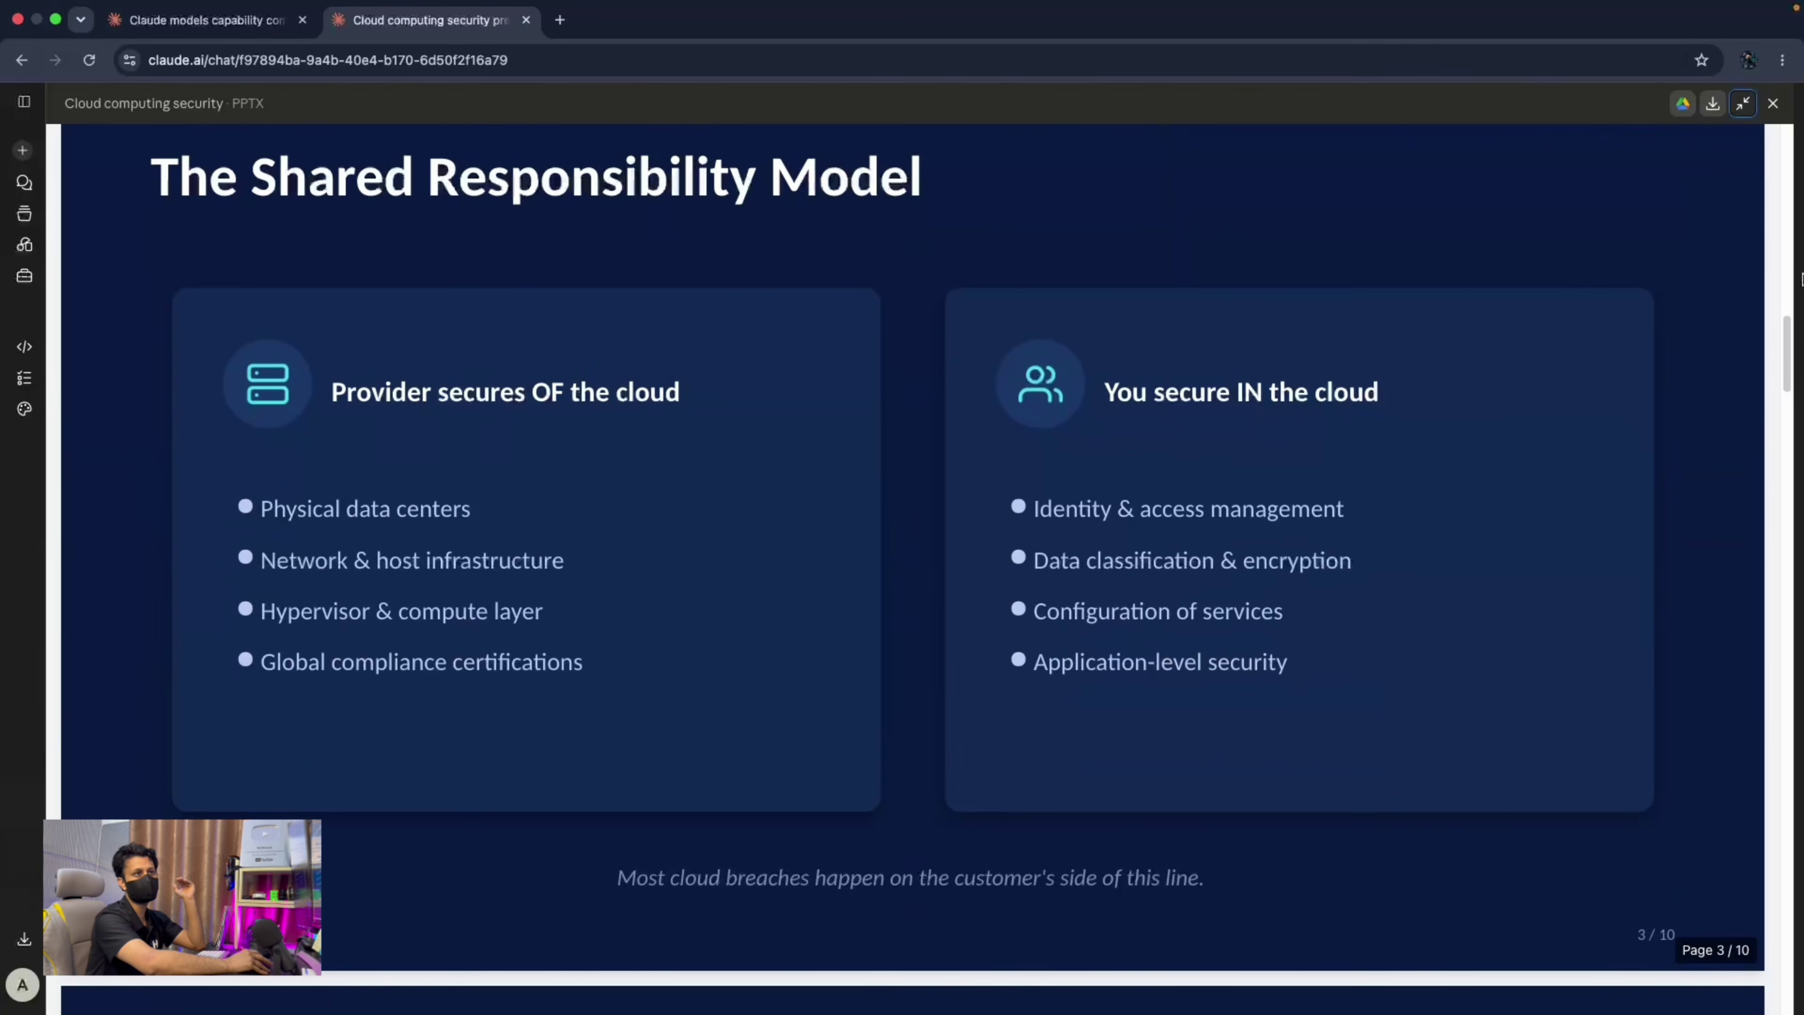
click(1773, 103)
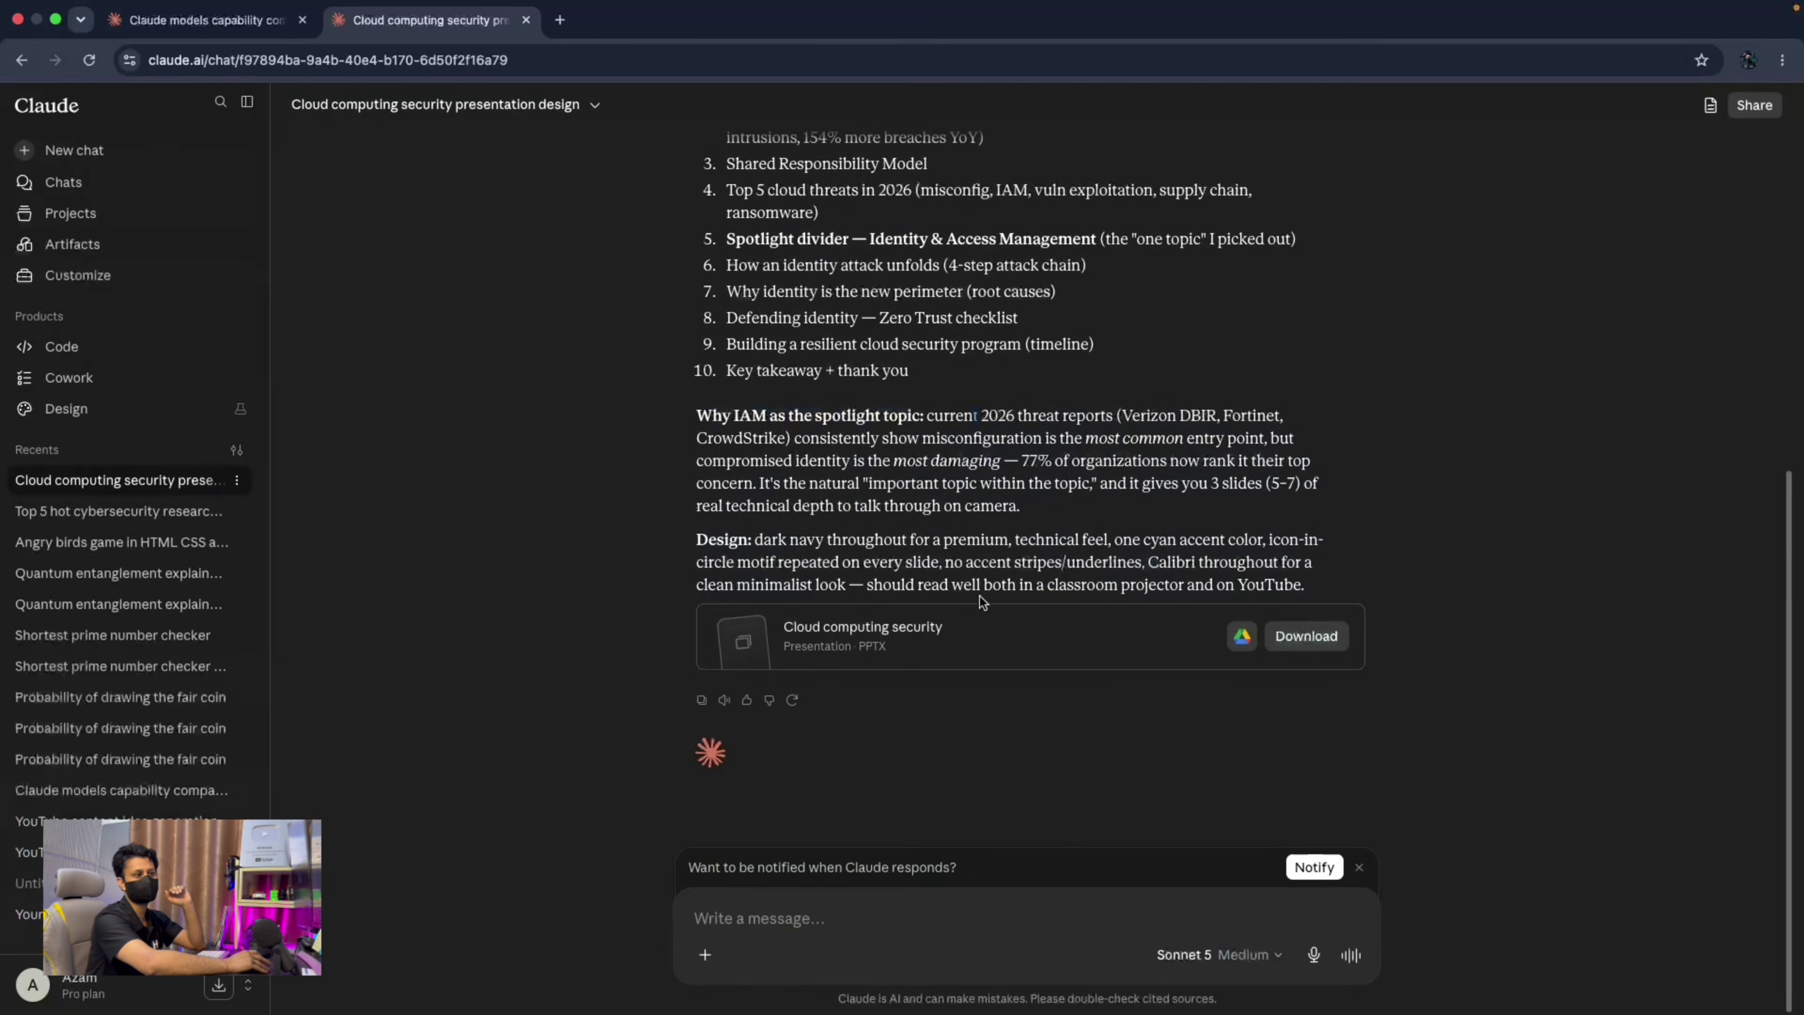
click(977, 618)
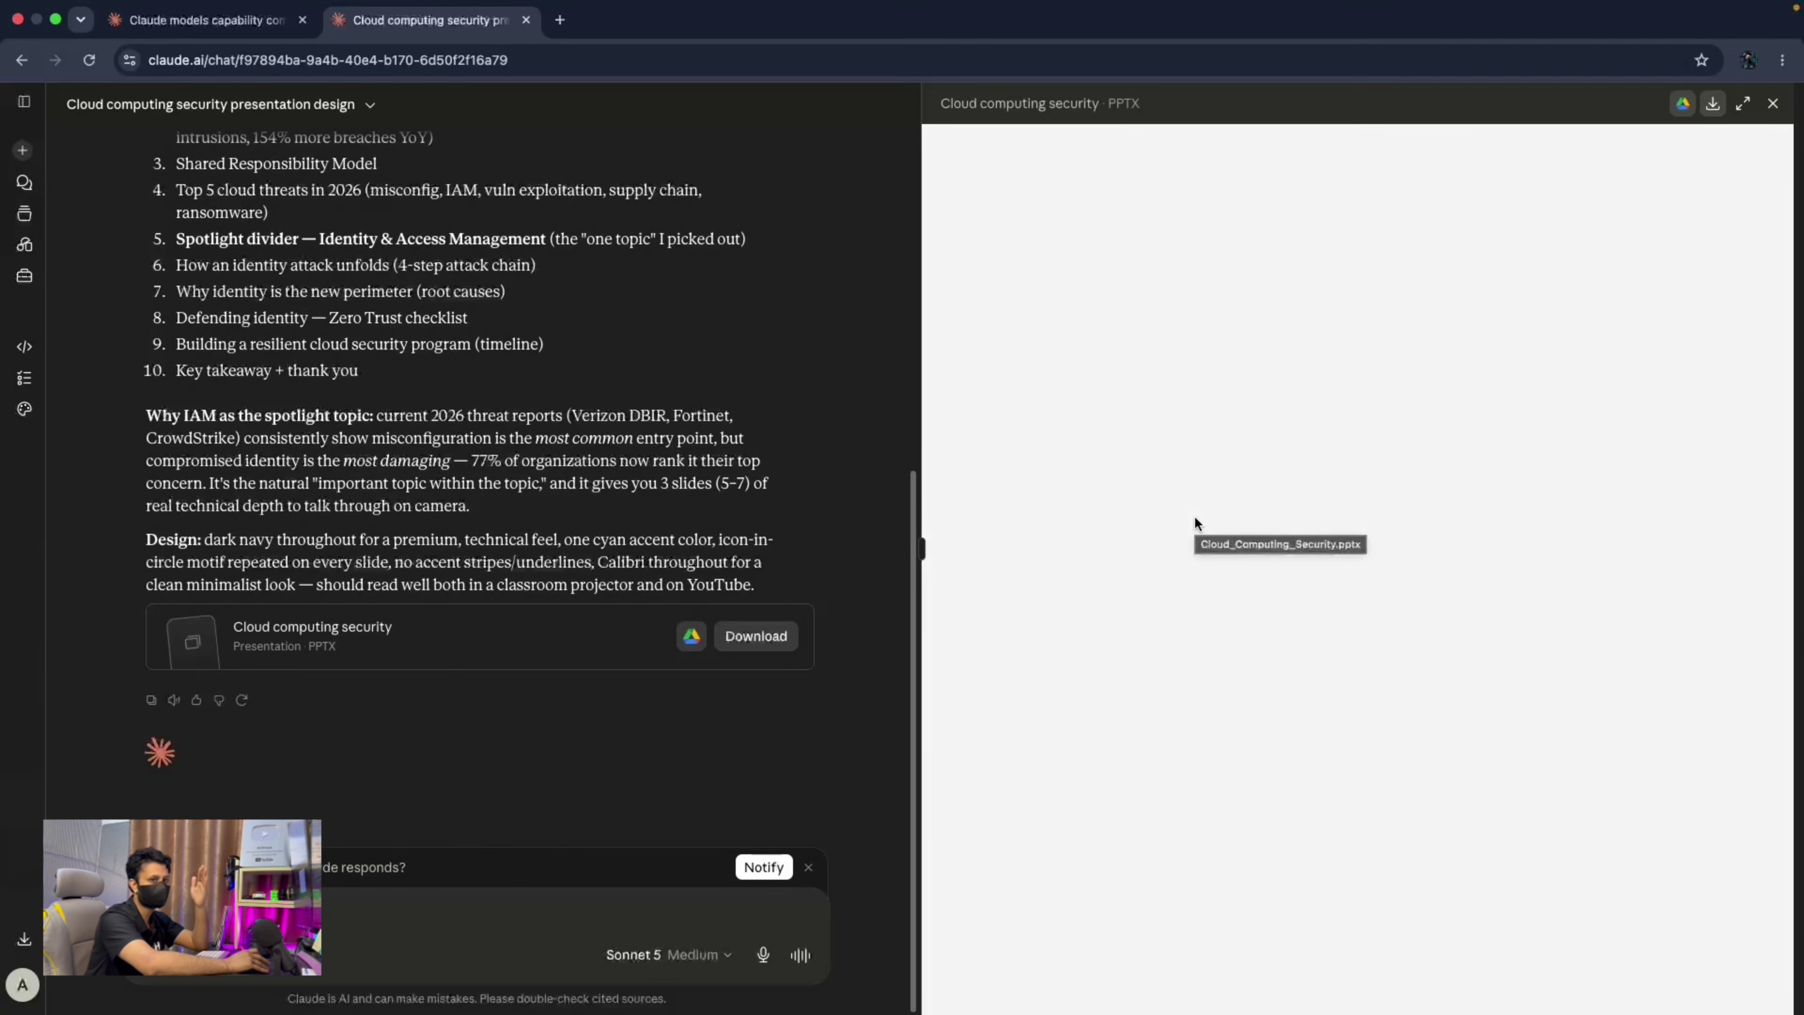
Scroll through the cloud security deck and its slide preview, then start a fresh empty chat.
scroll(604, 467, up, 3)
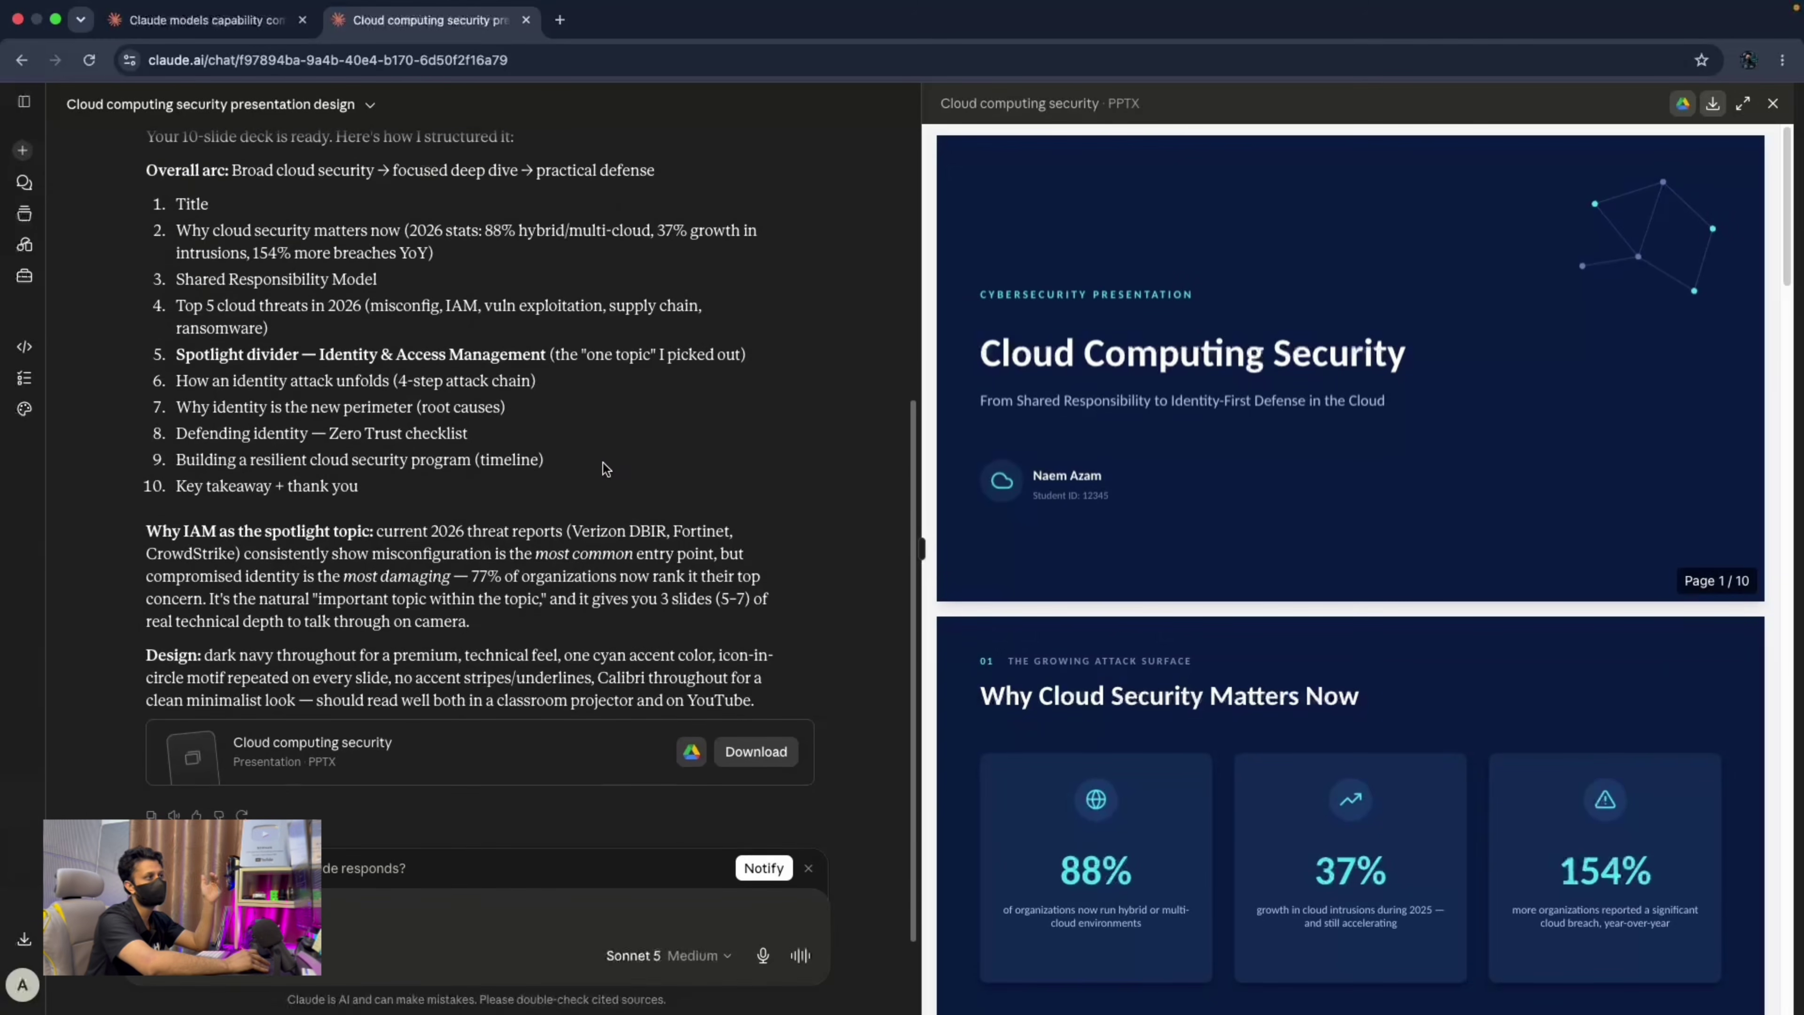
scroll(605, 468, up, 10)
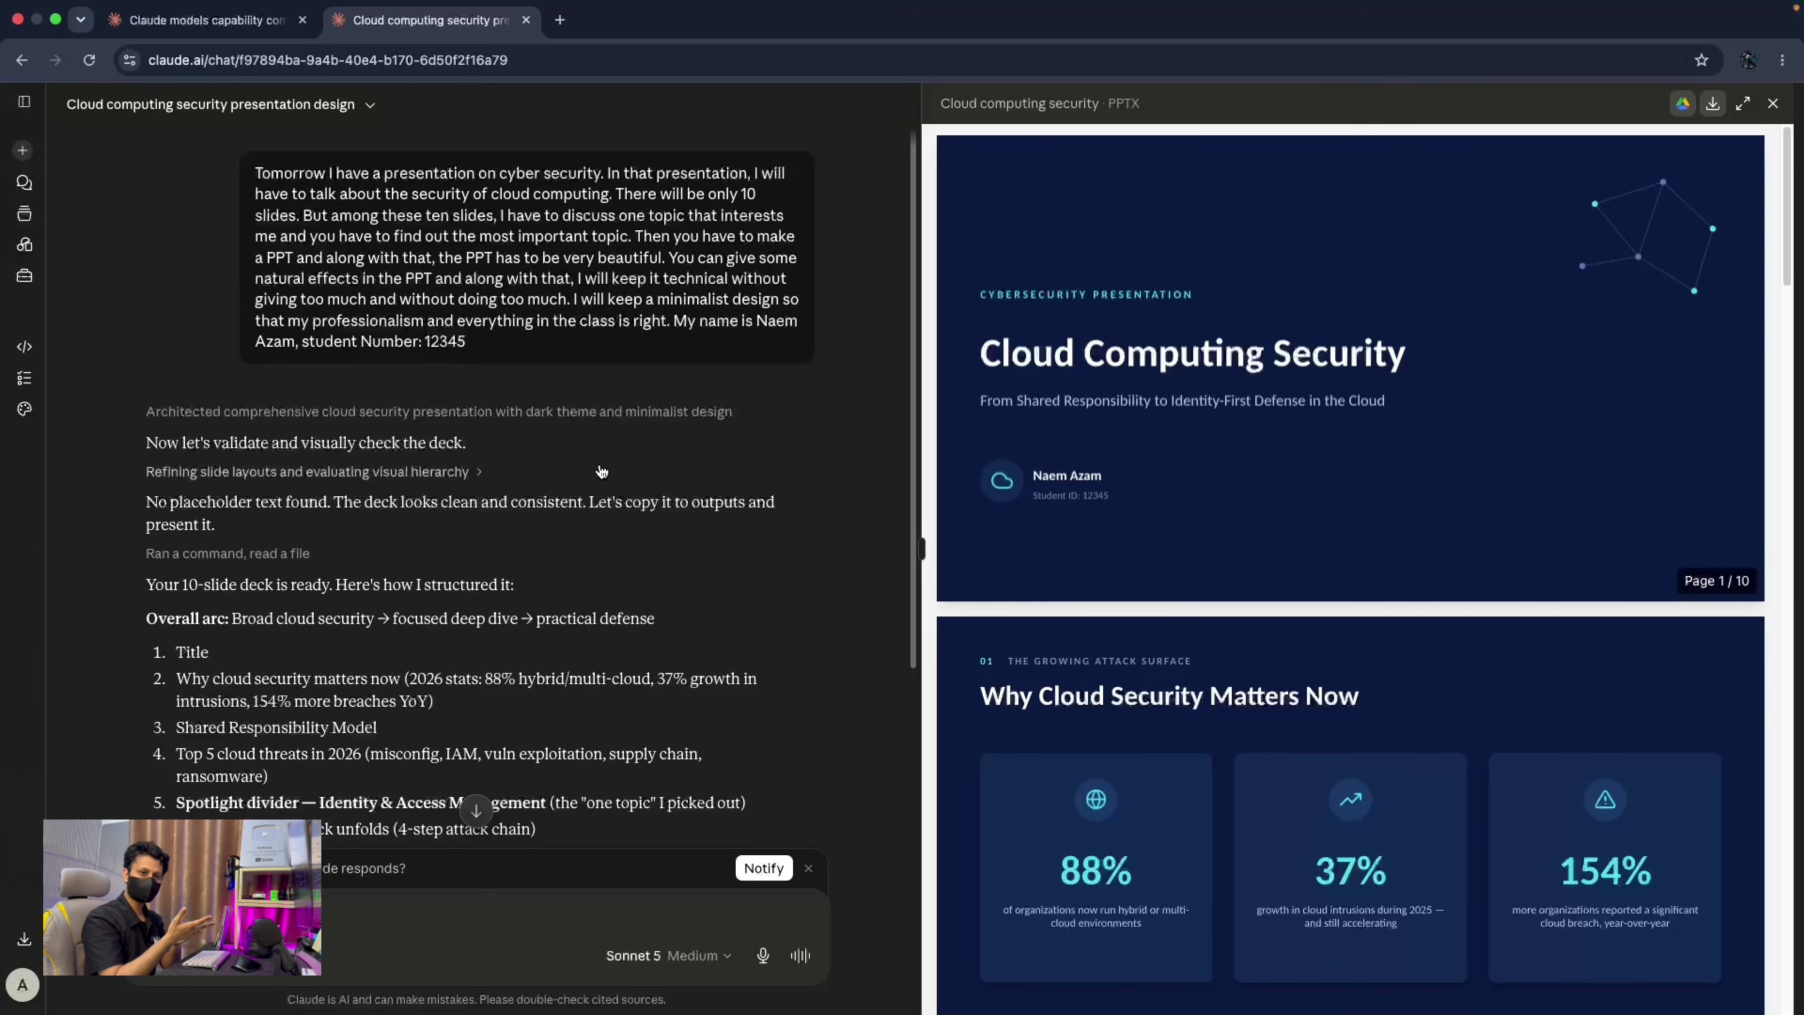
scroll(1381, 561, down, 15)
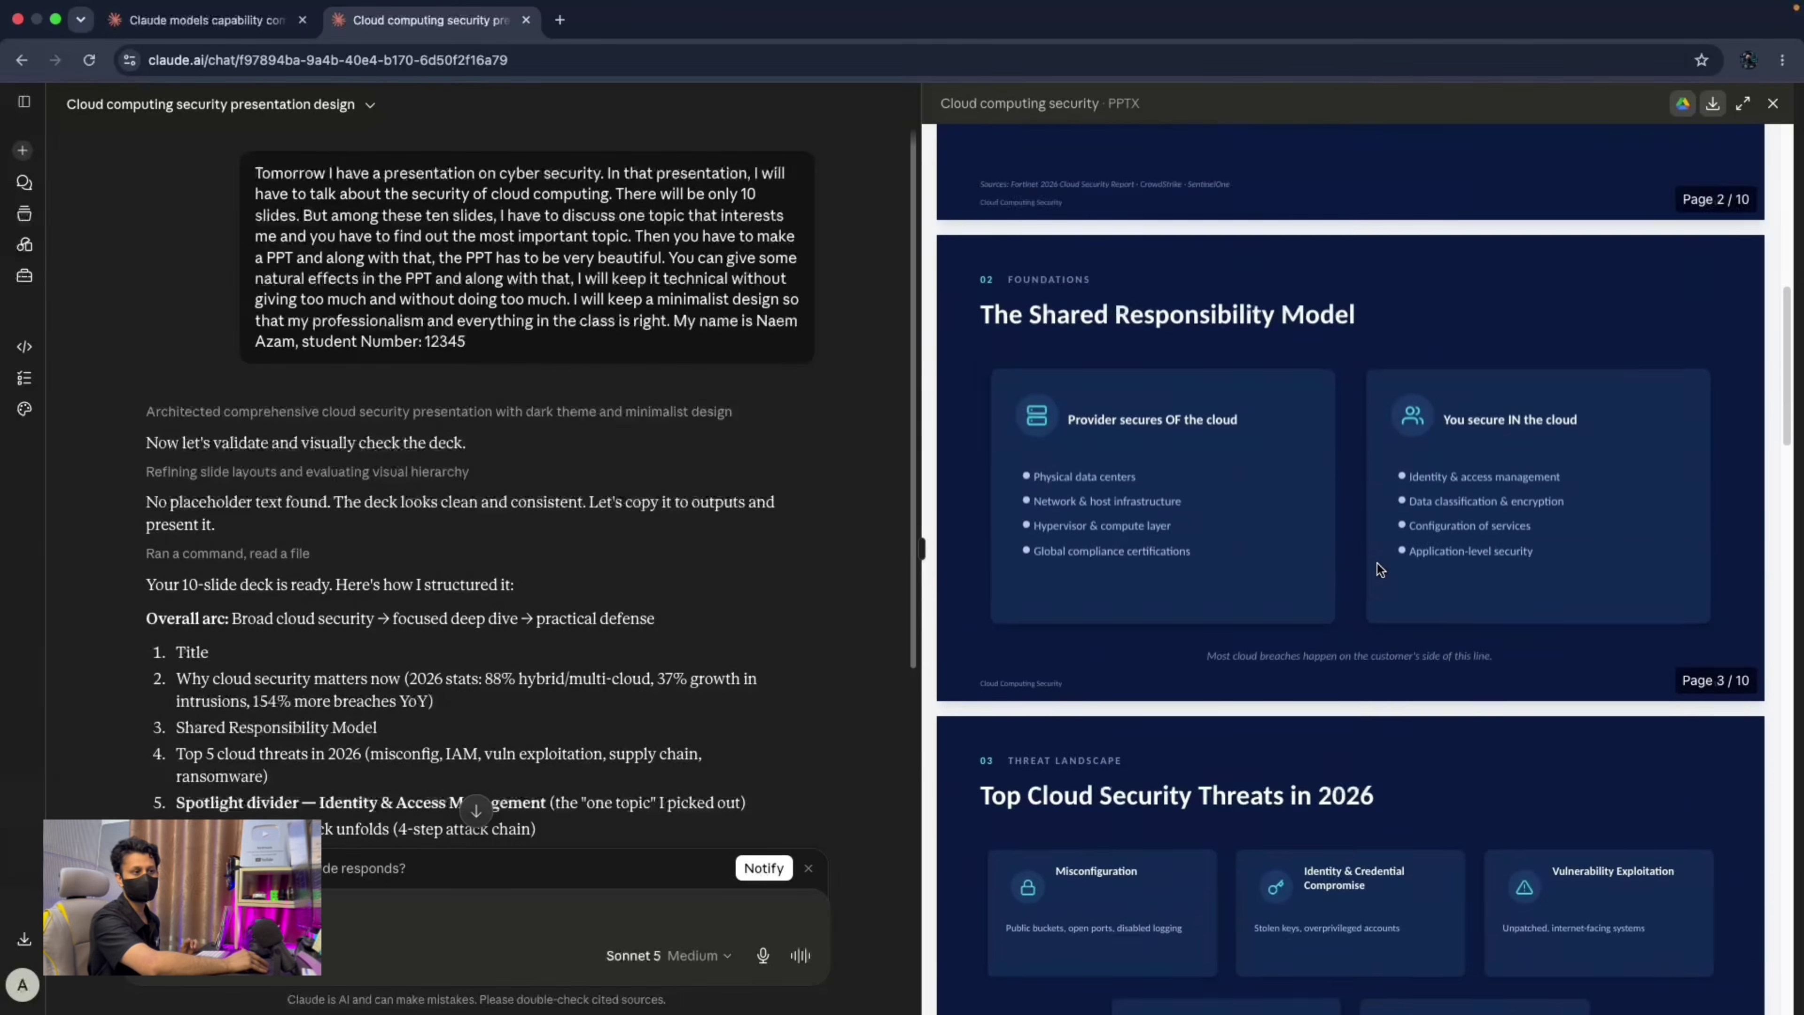
scroll(1376, 564, down, 5)
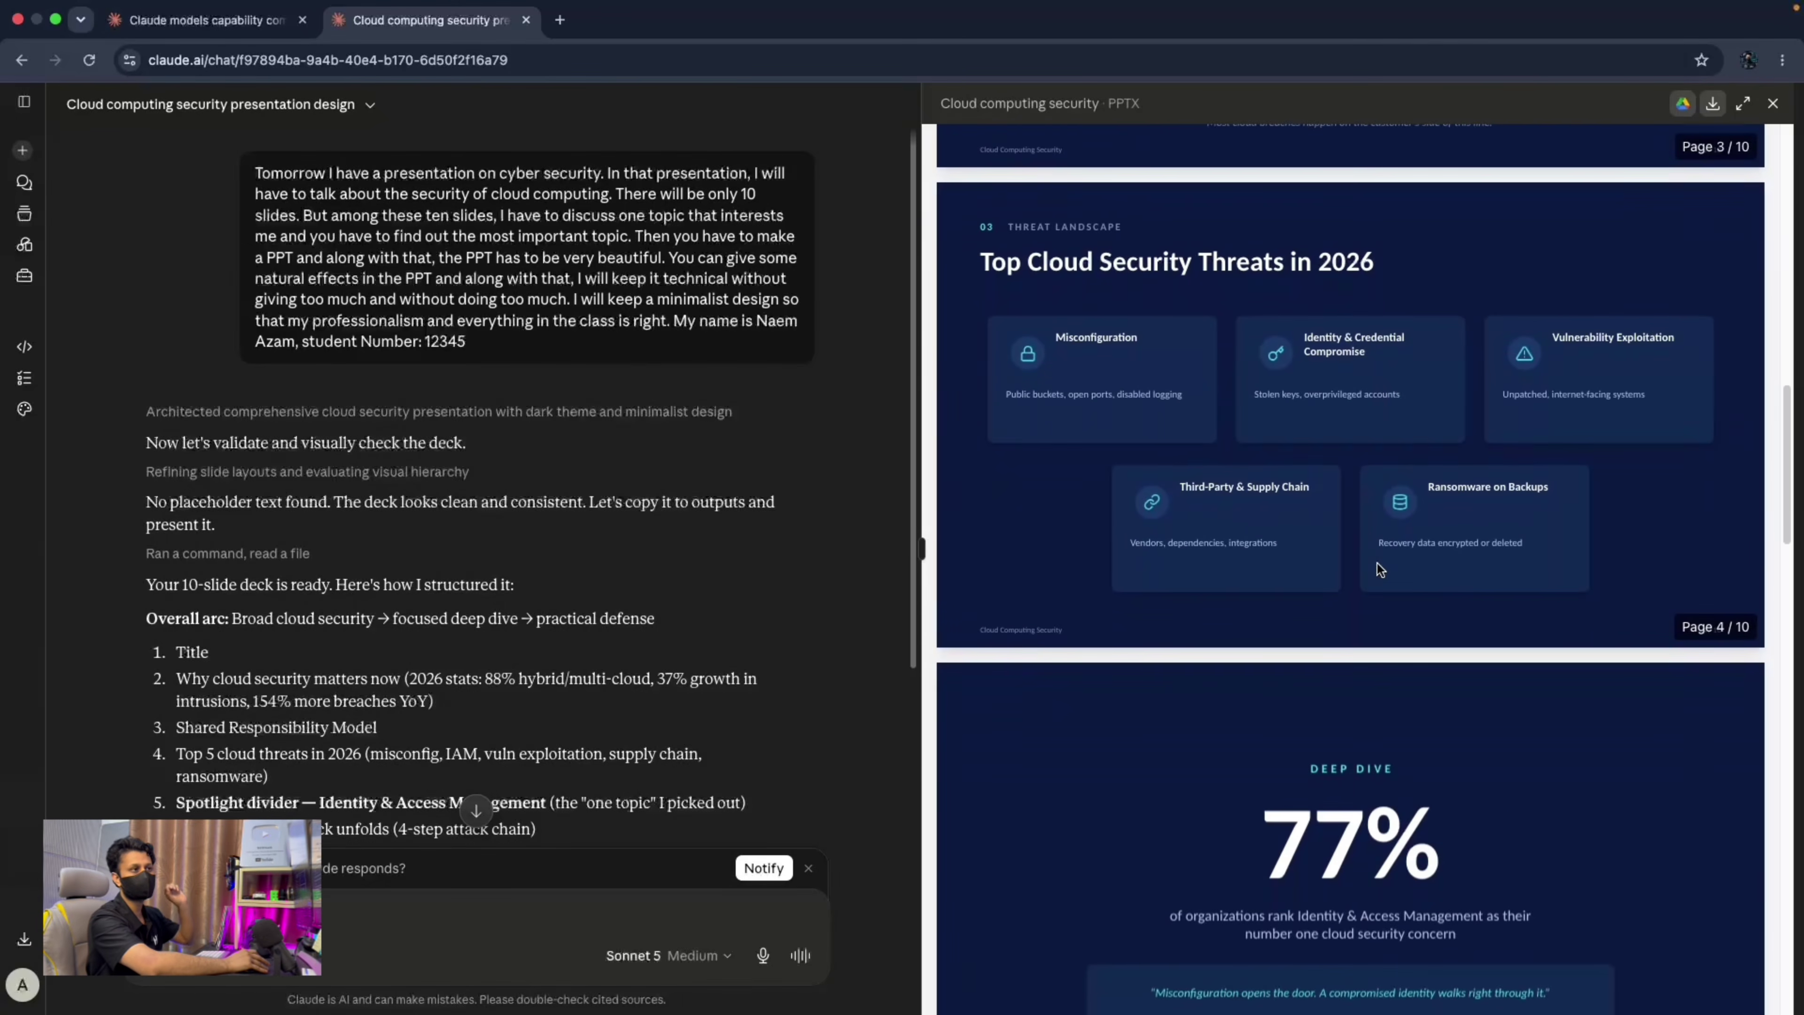
scroll(1306, 657, down, 6)
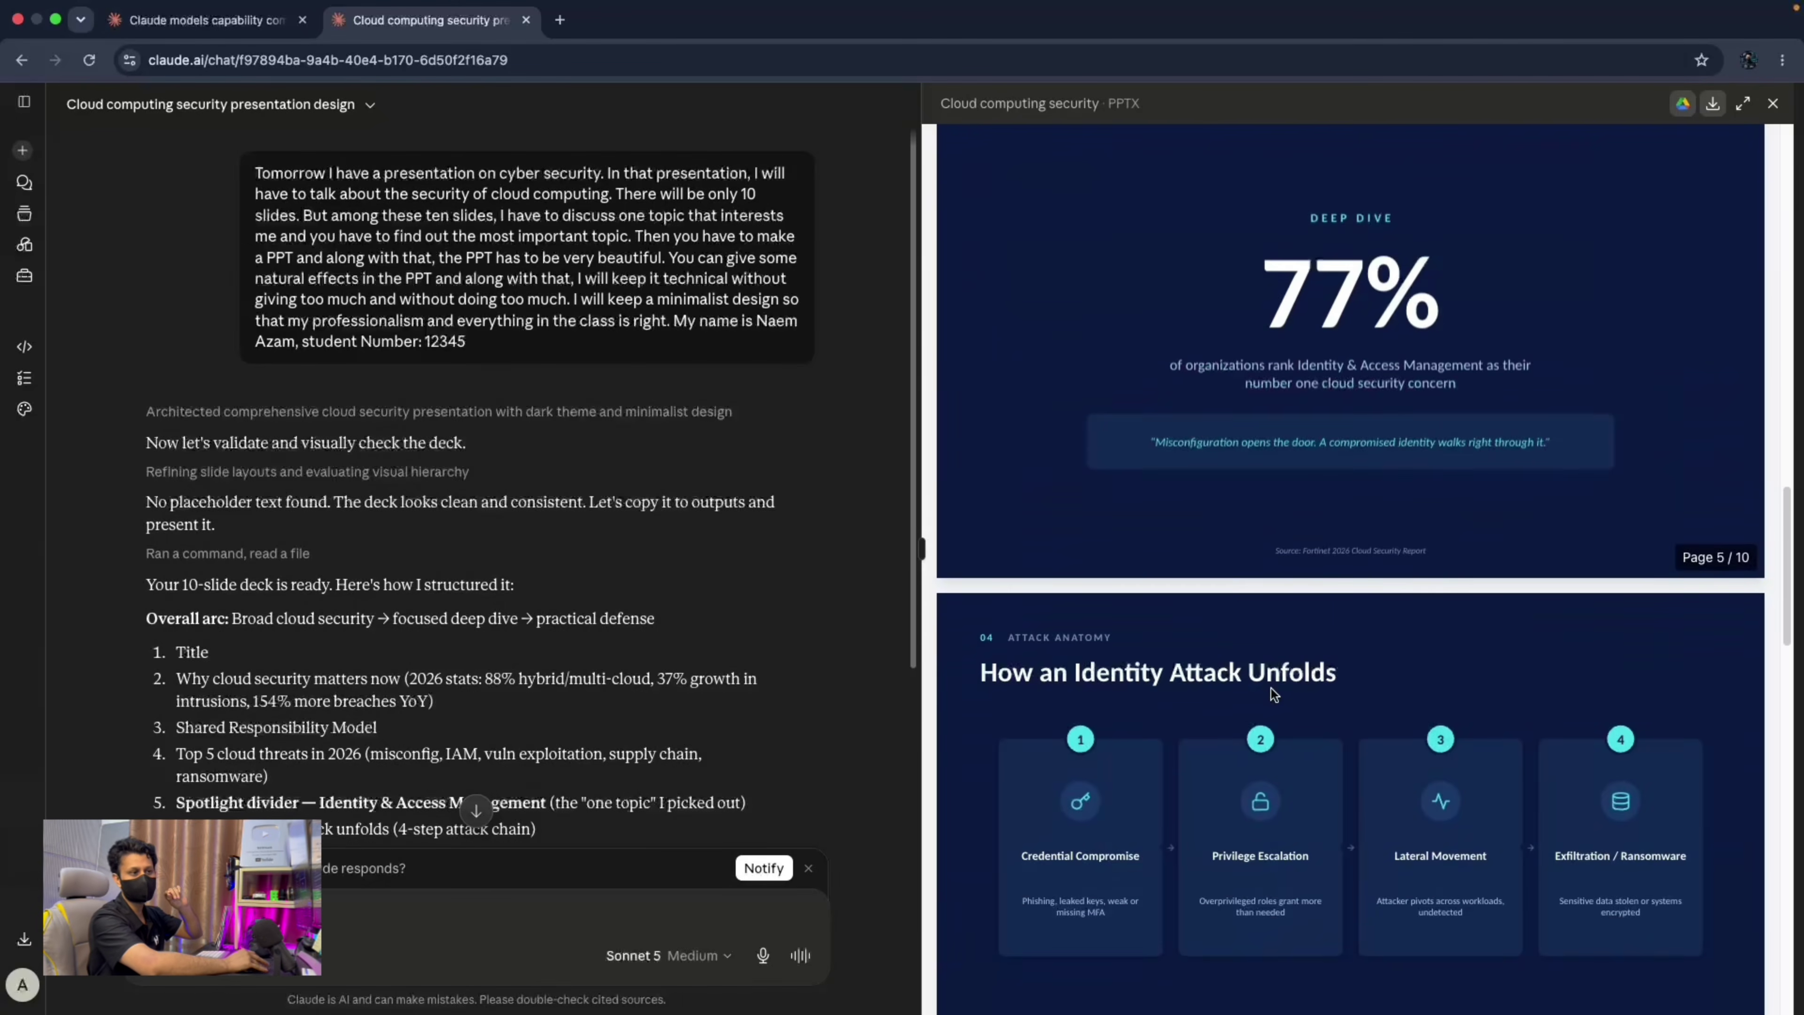
scroll(1213, 377, up, 1)
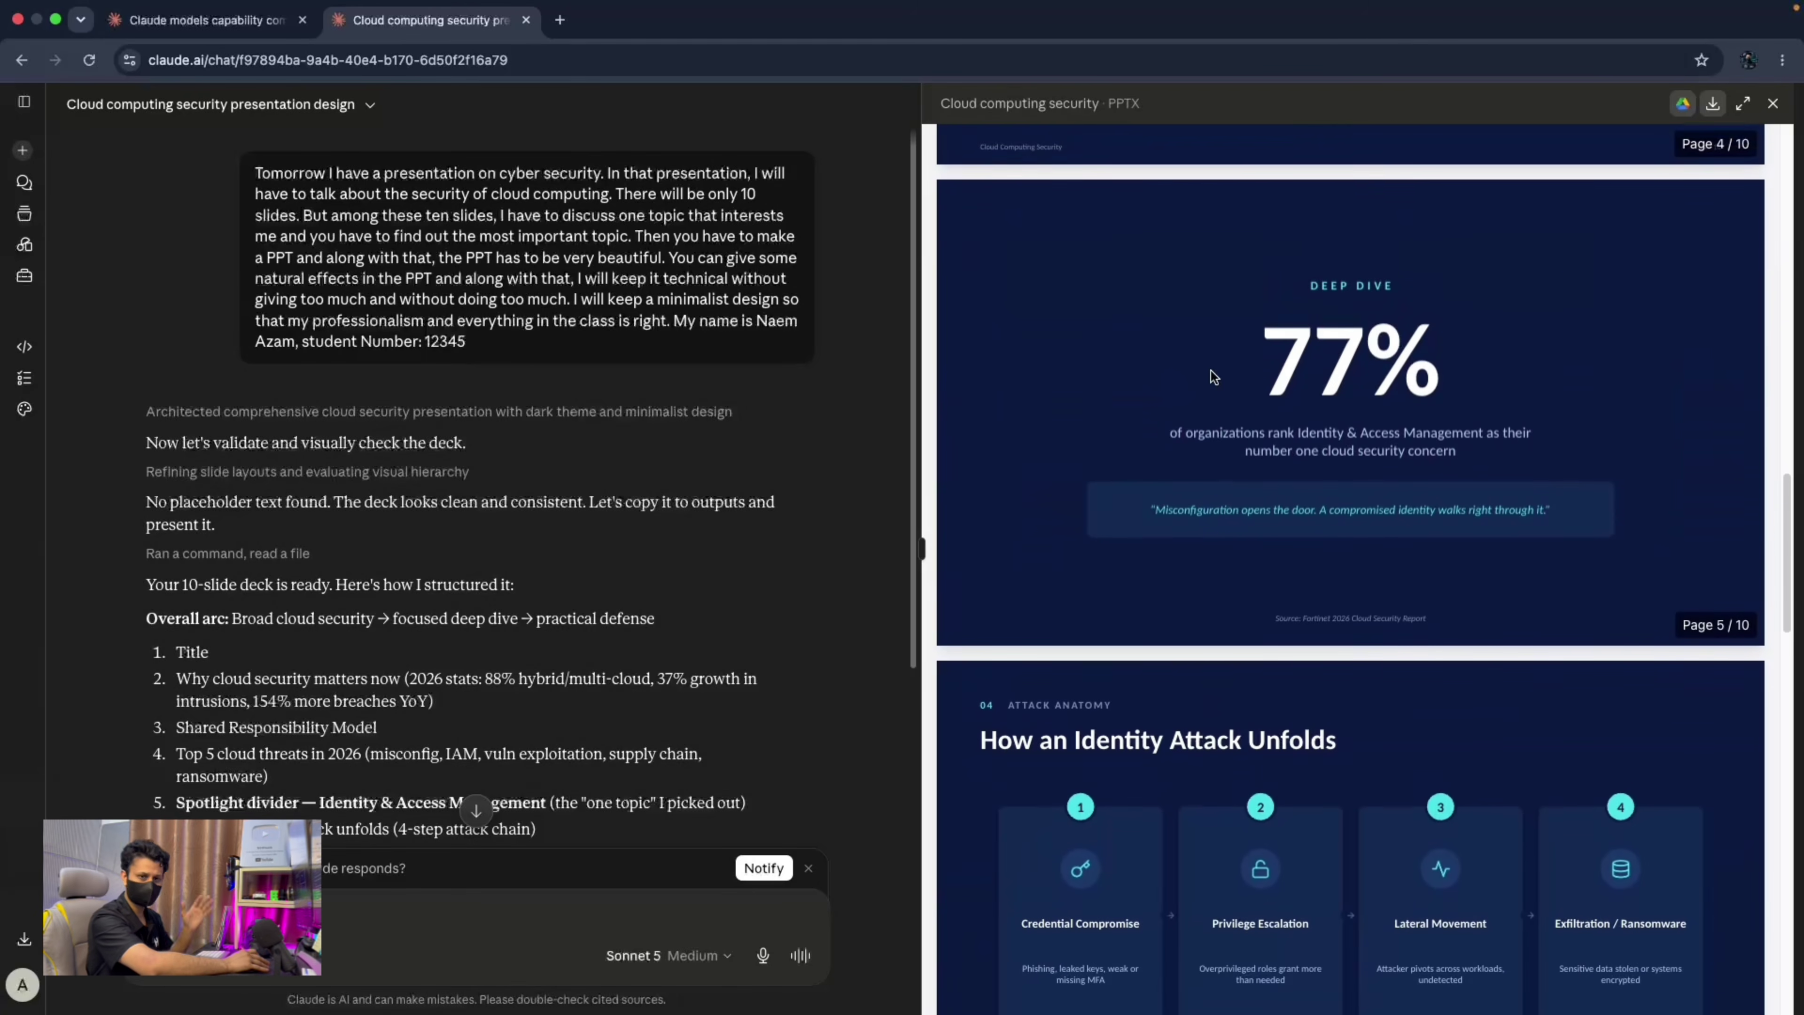
scroll(1212, 376, down, 4)
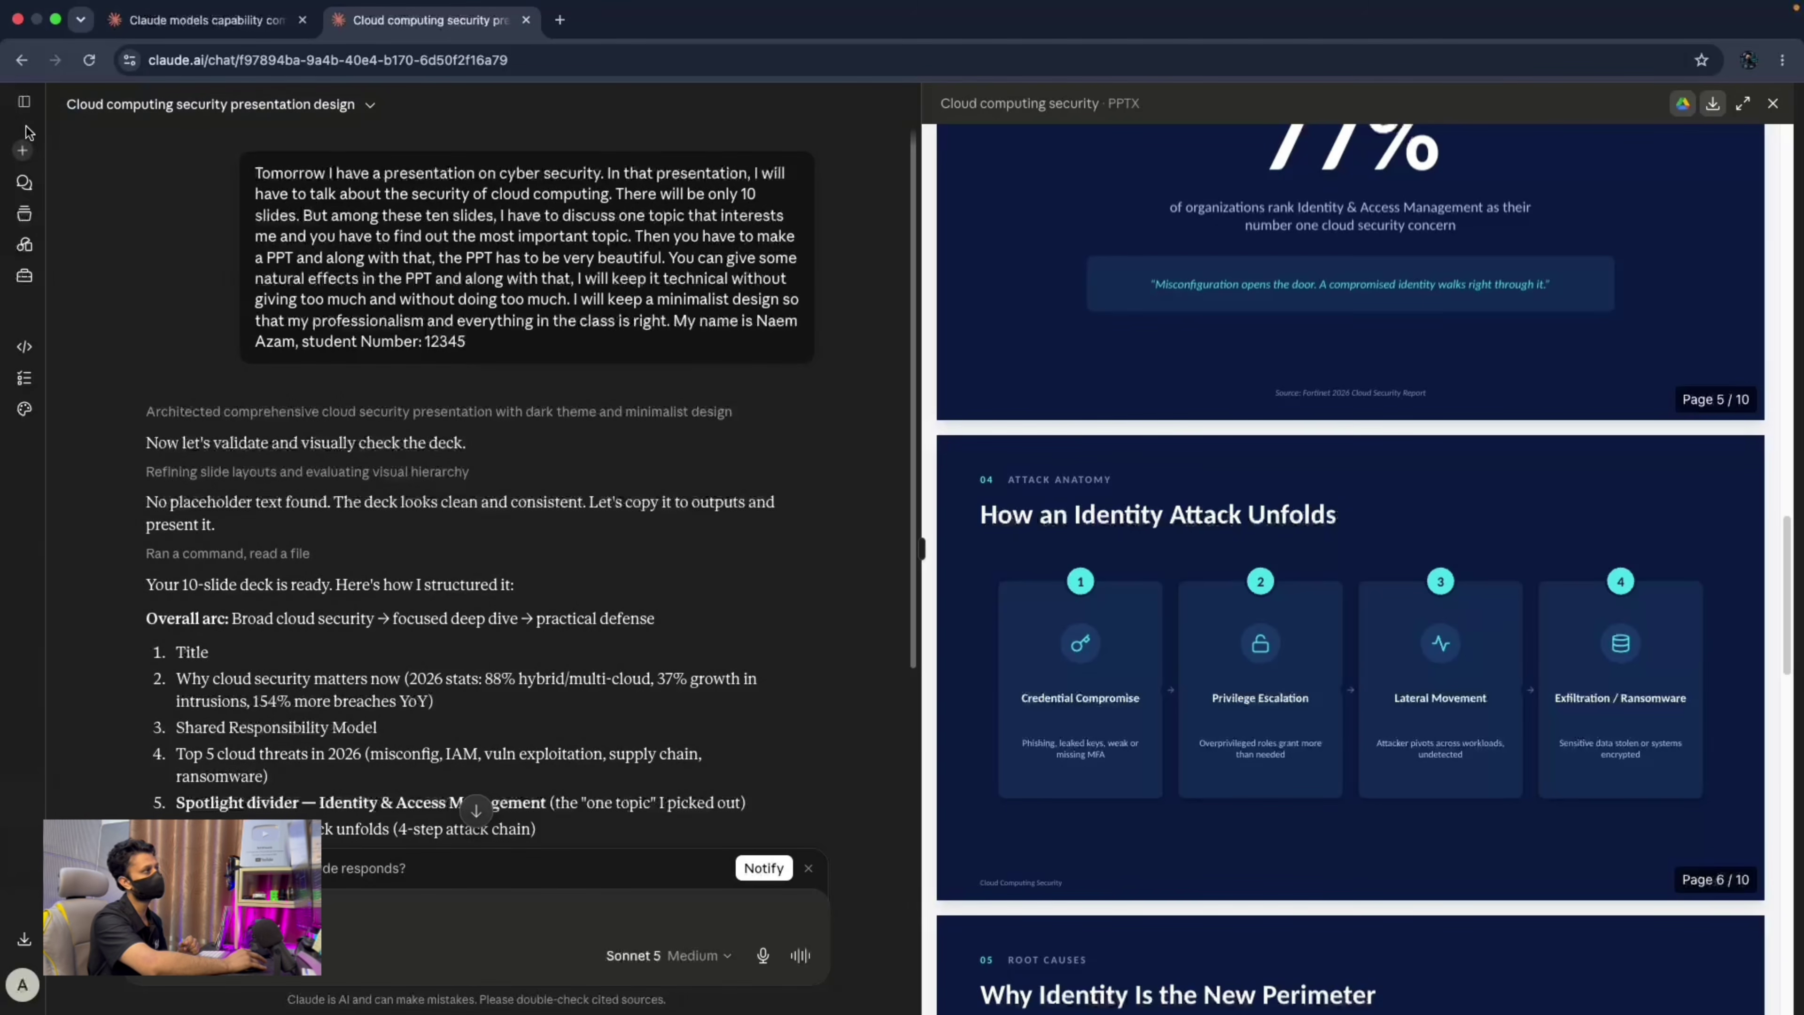
click(23, 150)
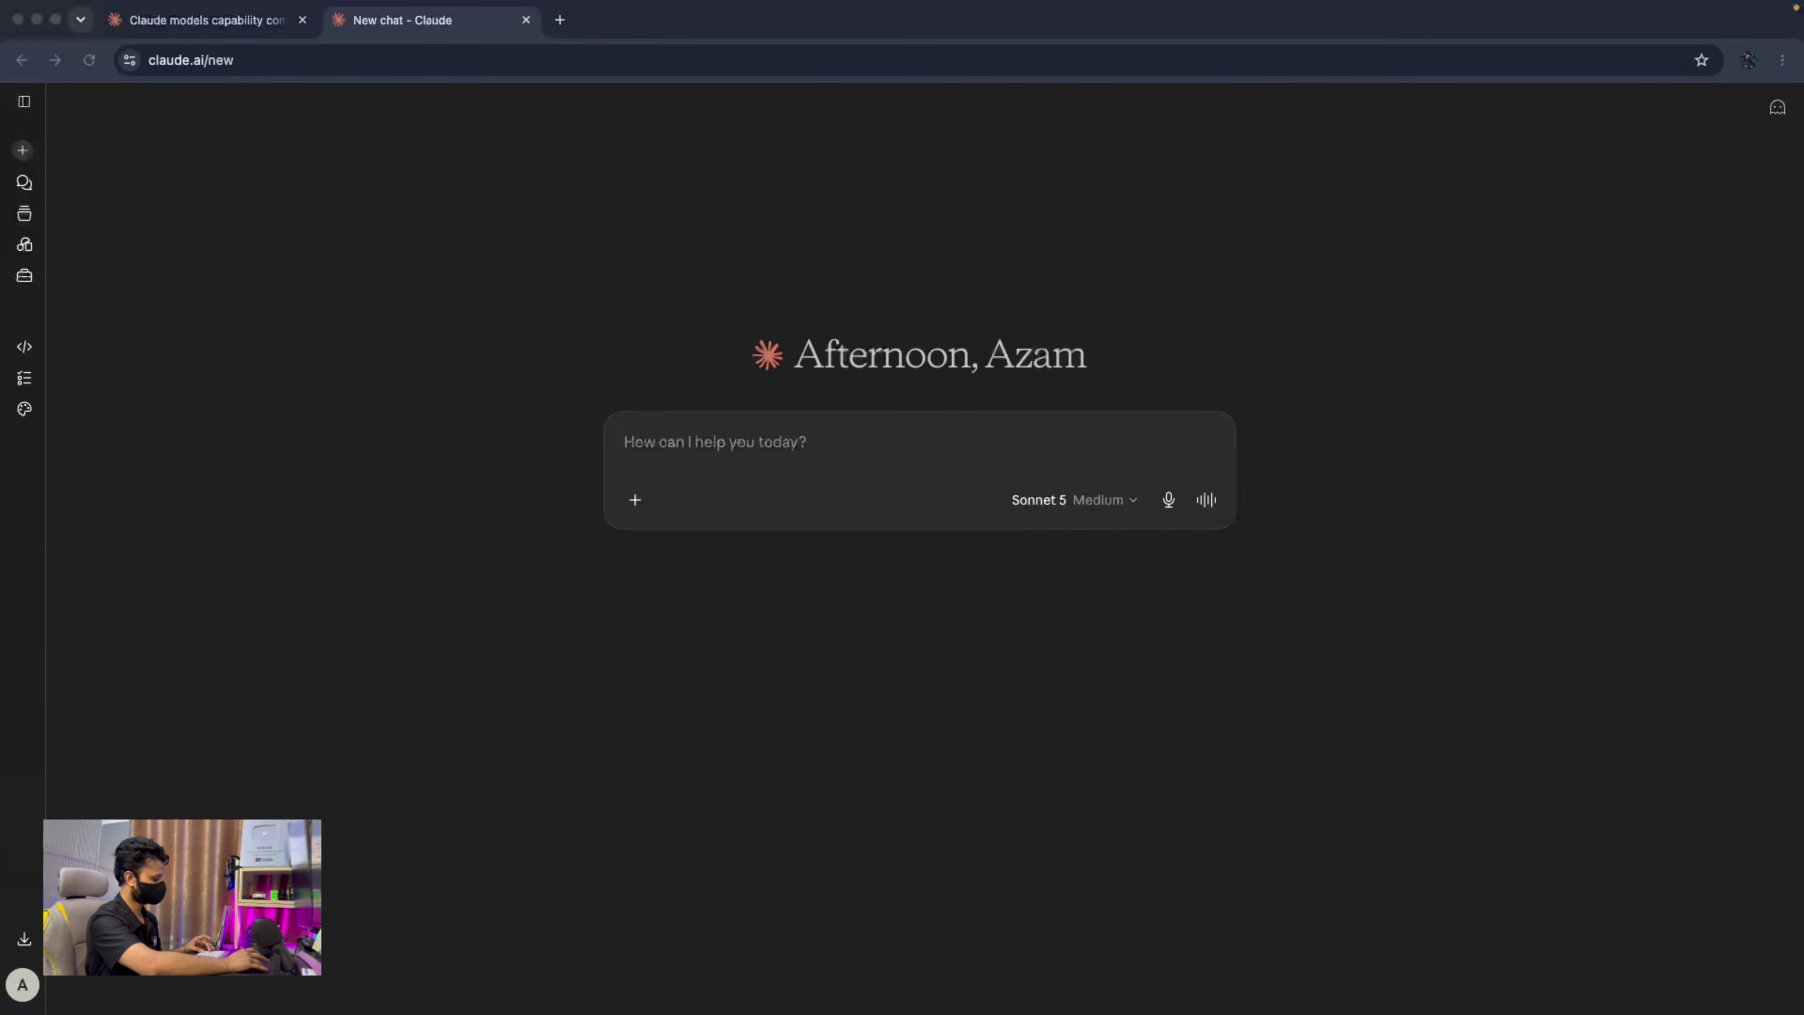
Paste the 5-page children's ghost story book prompt and send it with Sonnet 5 at High effort.
text(I want to make a ghost story book like Grandma’s bag (ঠাকুরমার ঝুলি) for my child, and this PDF should be in English that children can understand, with pictures on one side that you can take from the internet and the story on the other side. Try to make it like a small book, which maybe only a 5-page one story horror story book.)
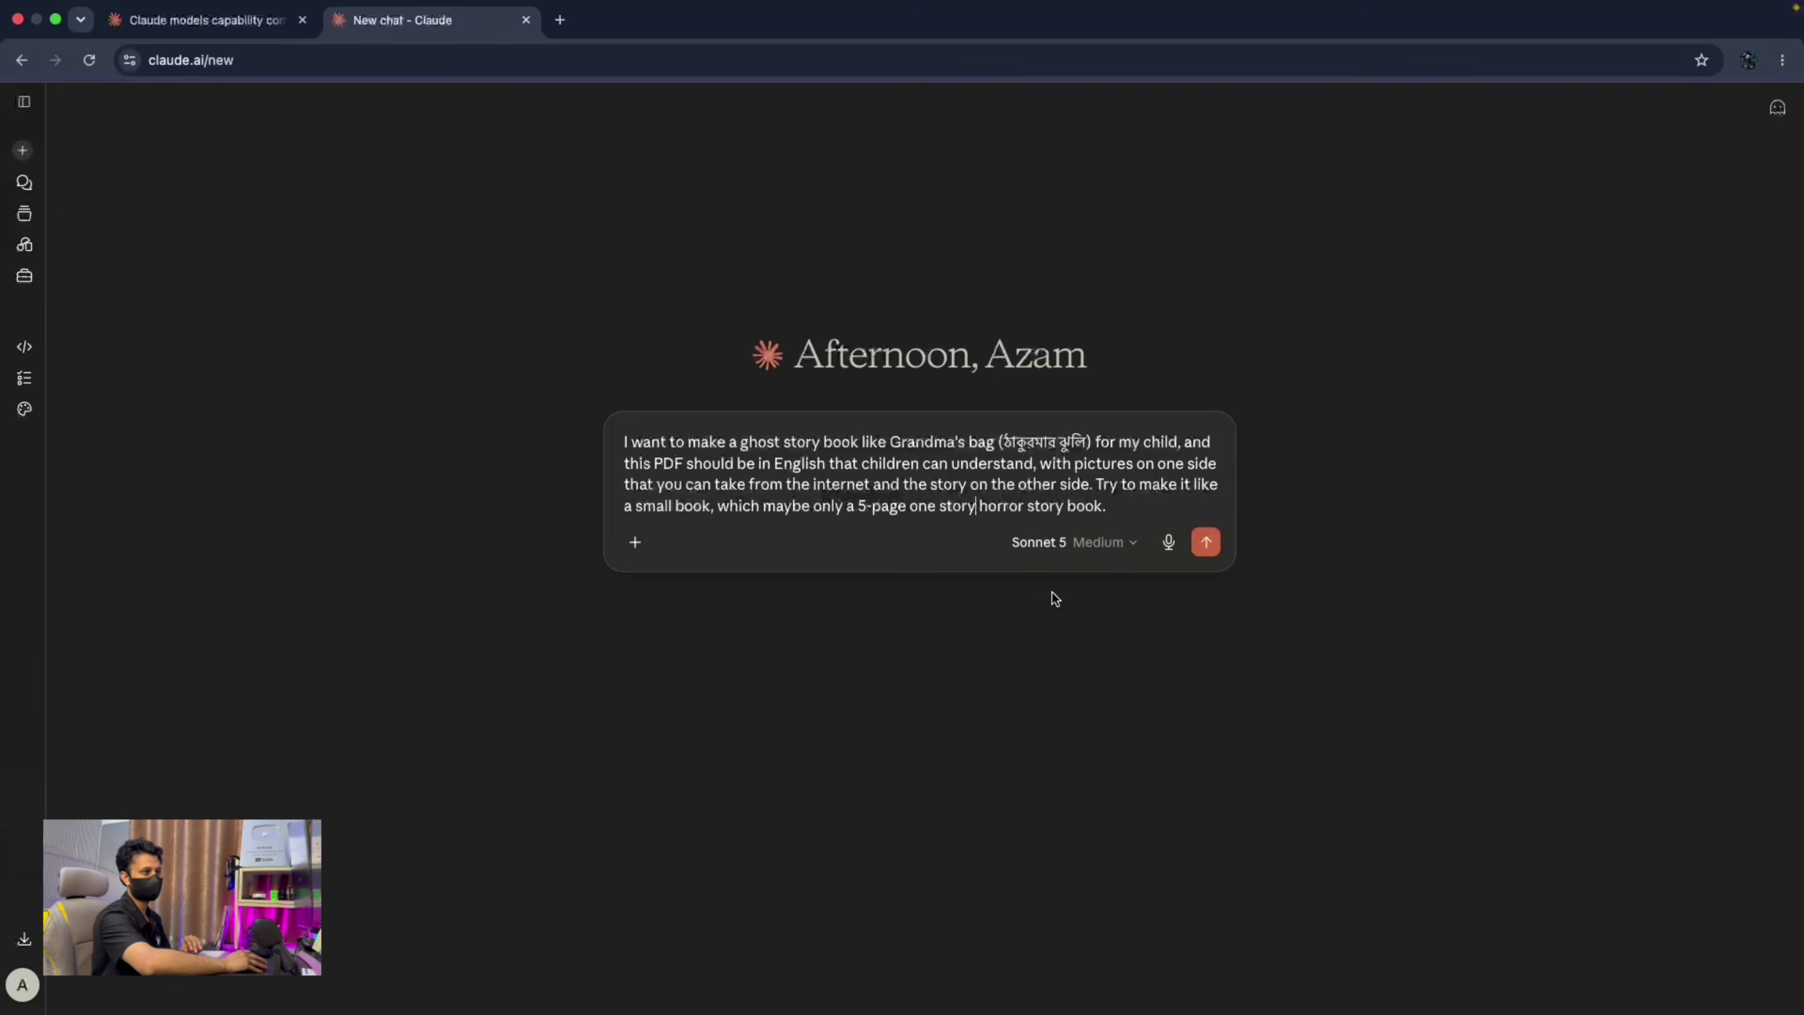
click(1073, 542)
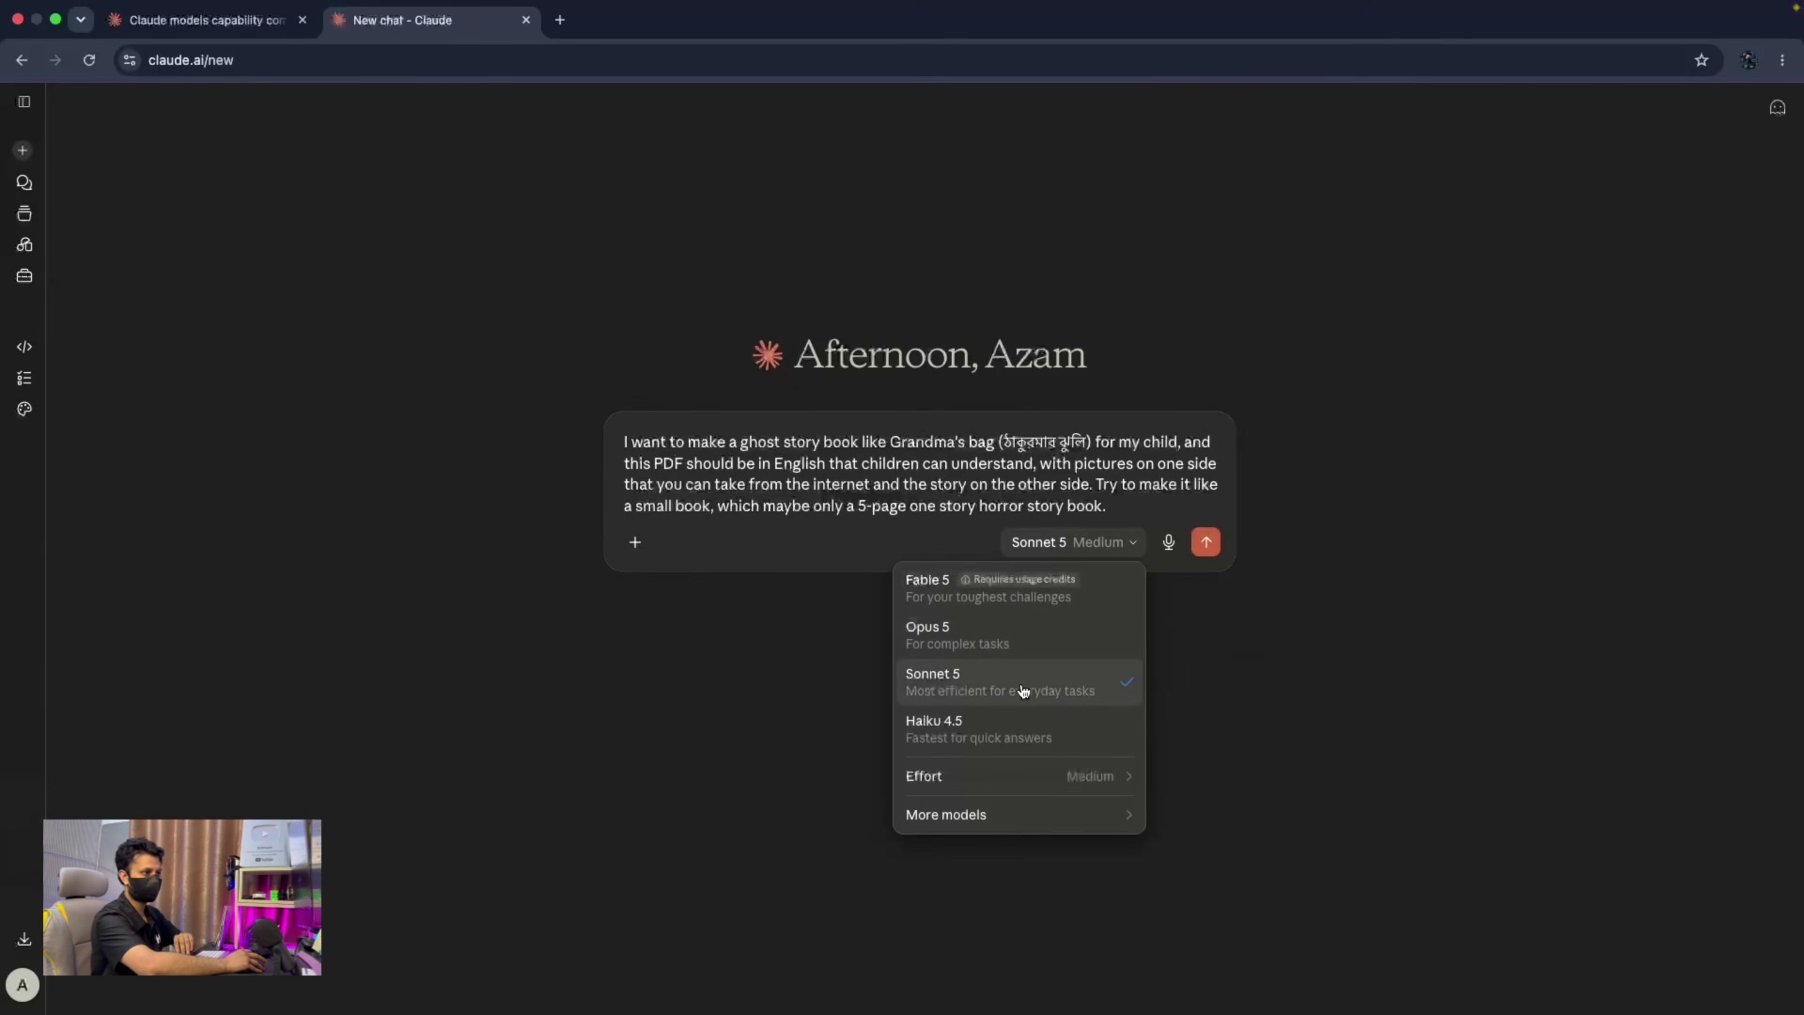
mouse_move(1037, 779)
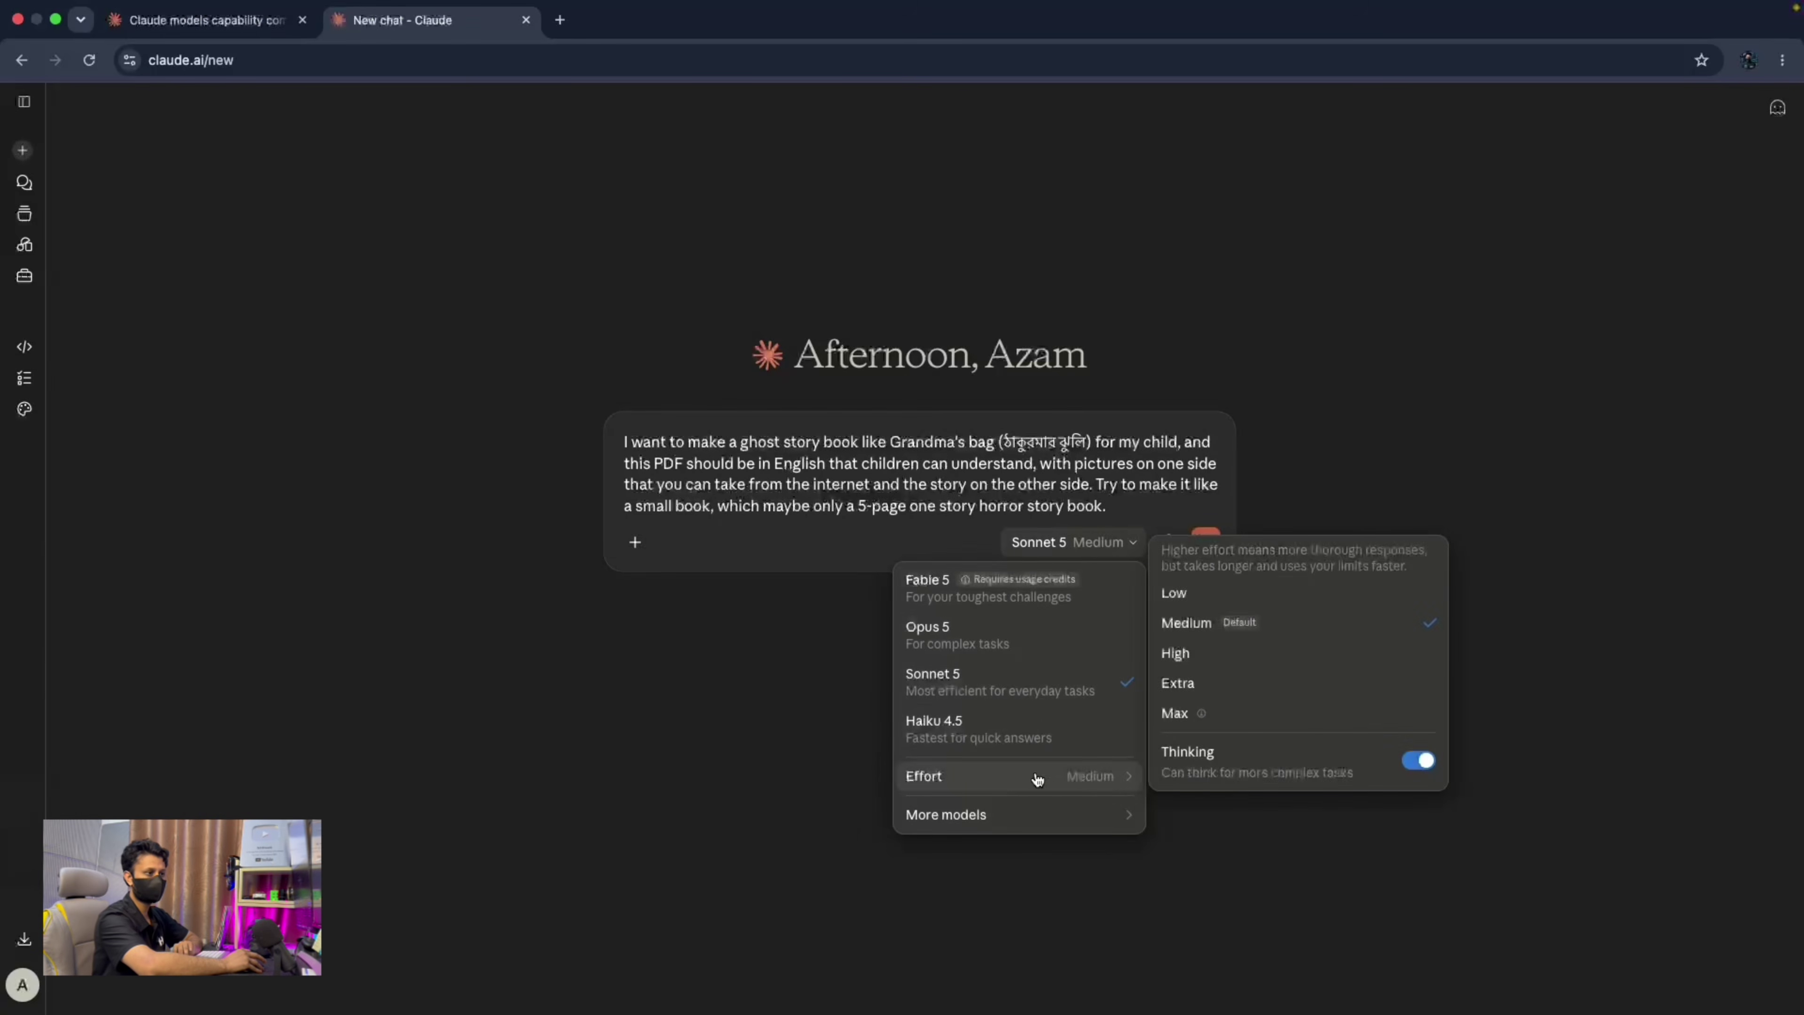
click(1195, 658)
click(1089, 543)
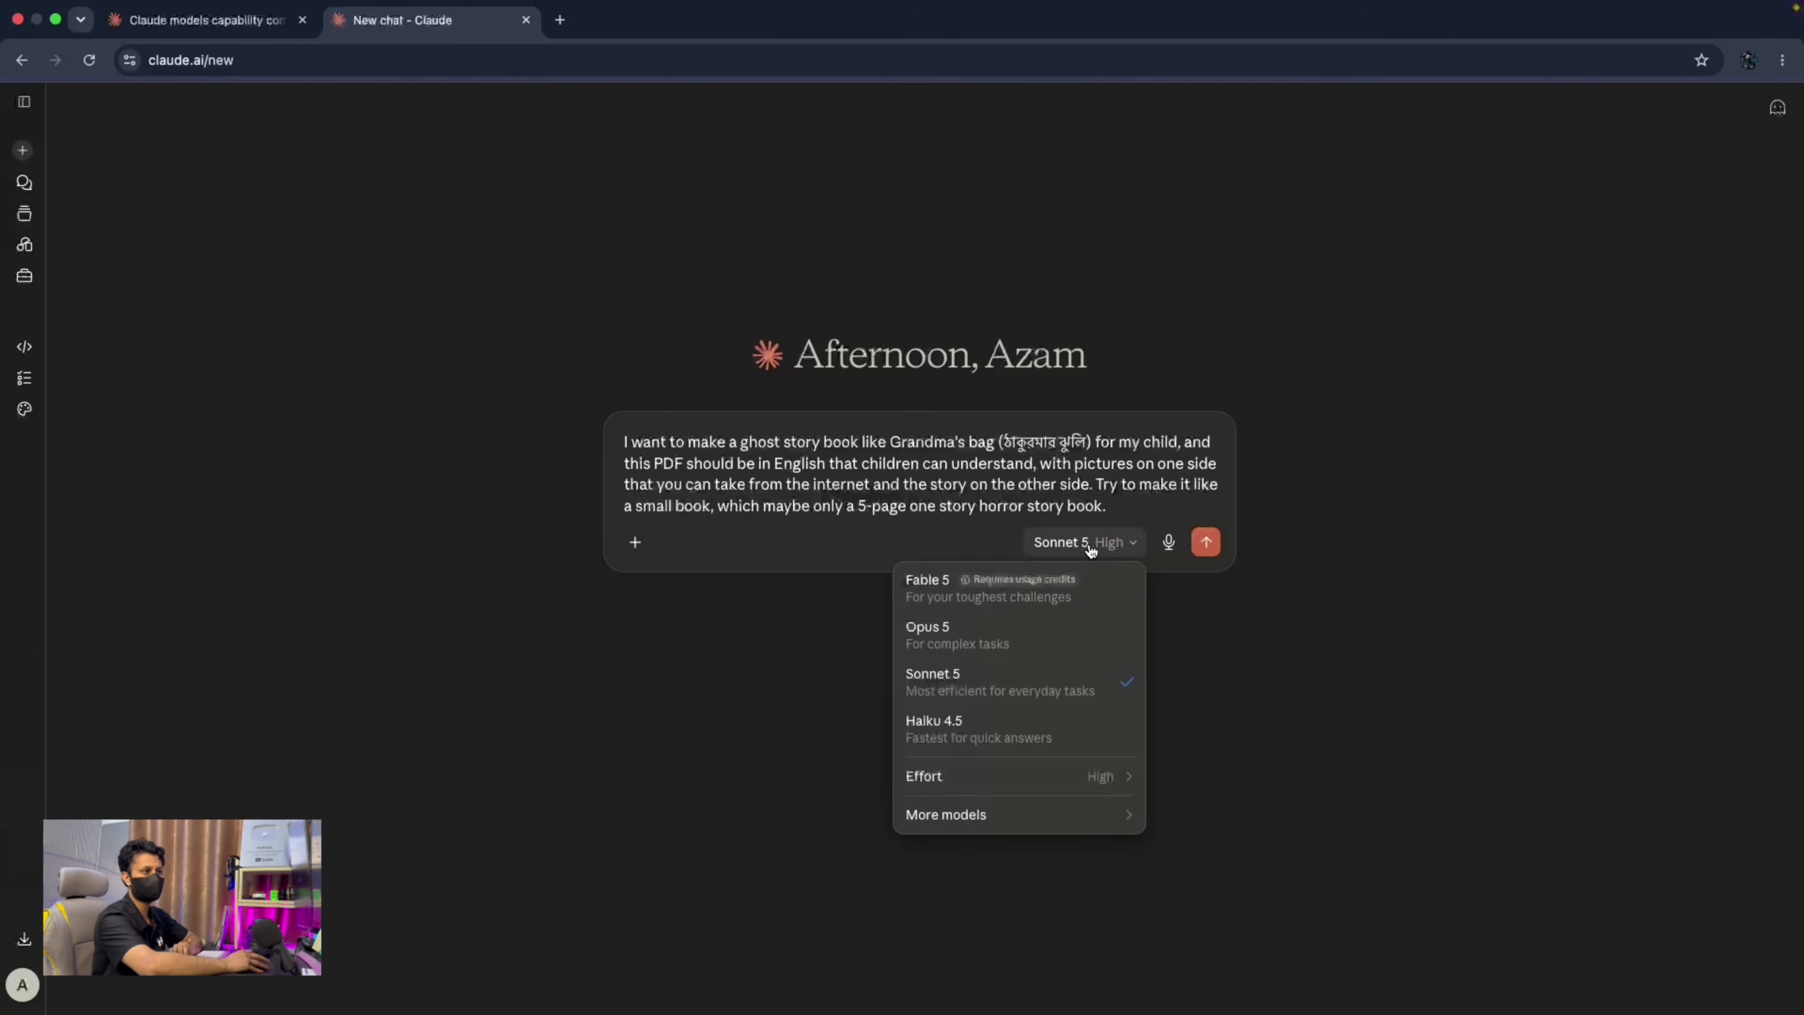
mouse_move(1139, 775)
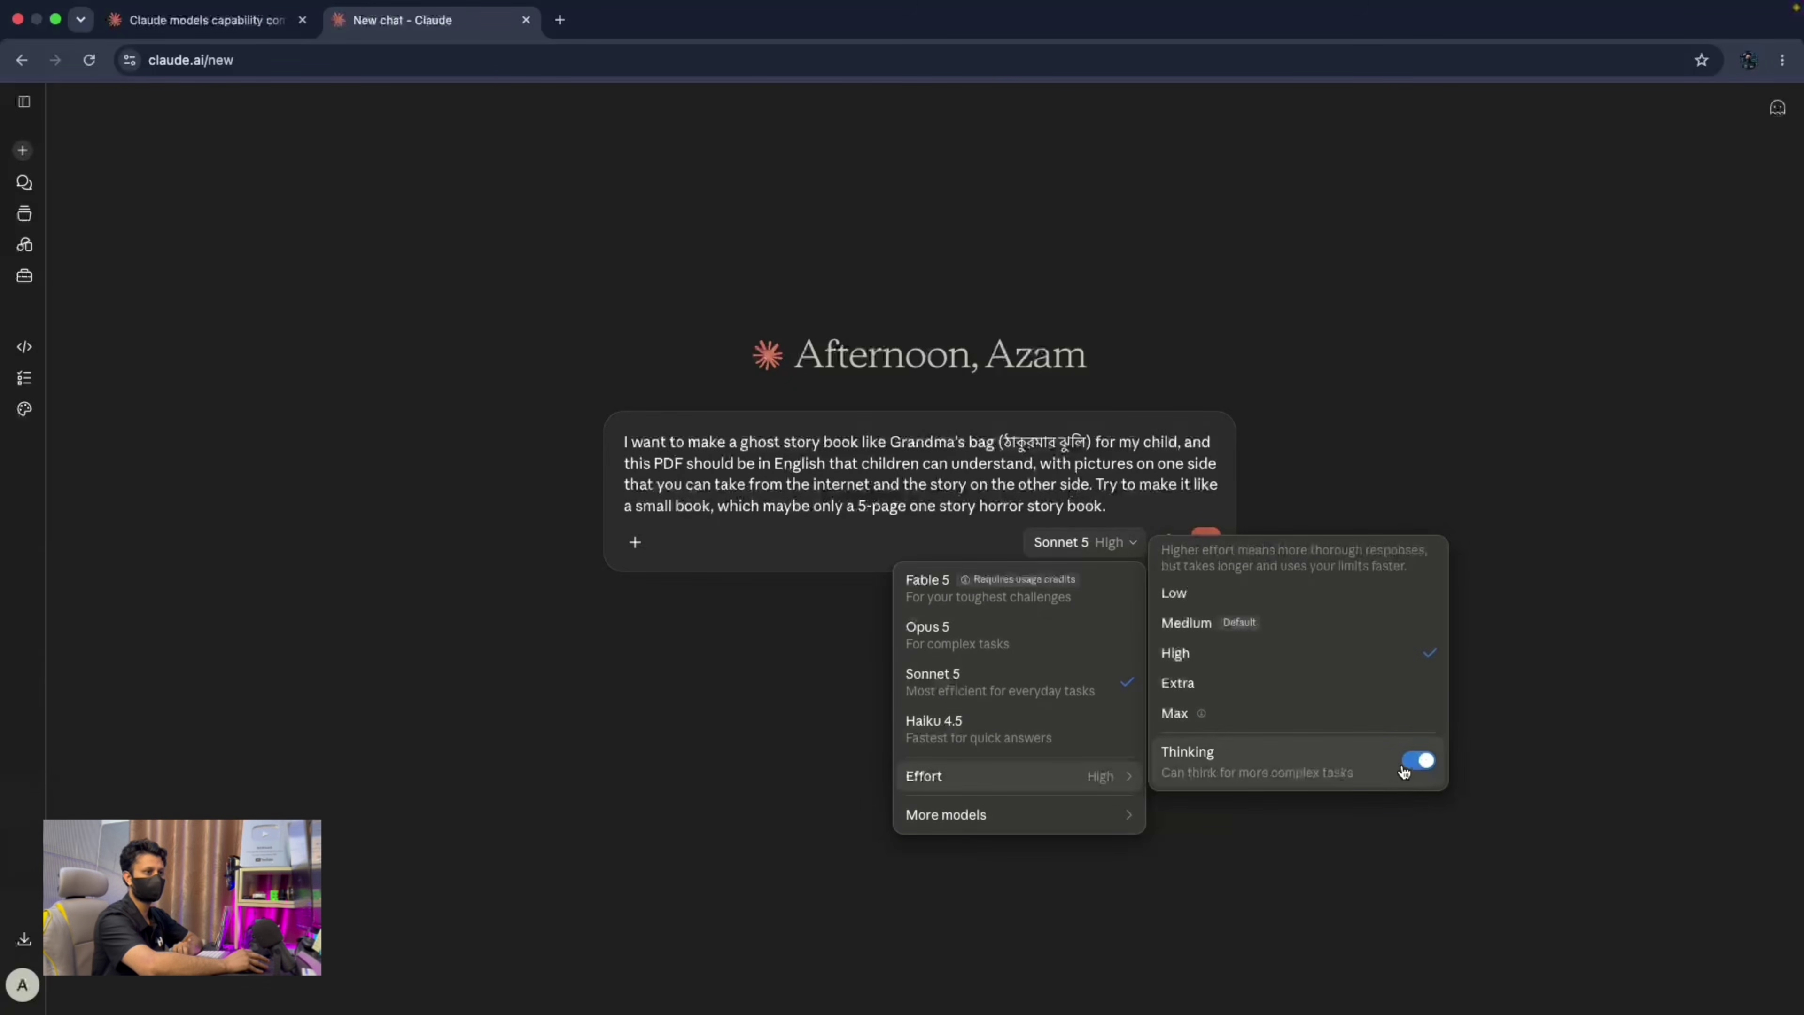
click(1142, 481)
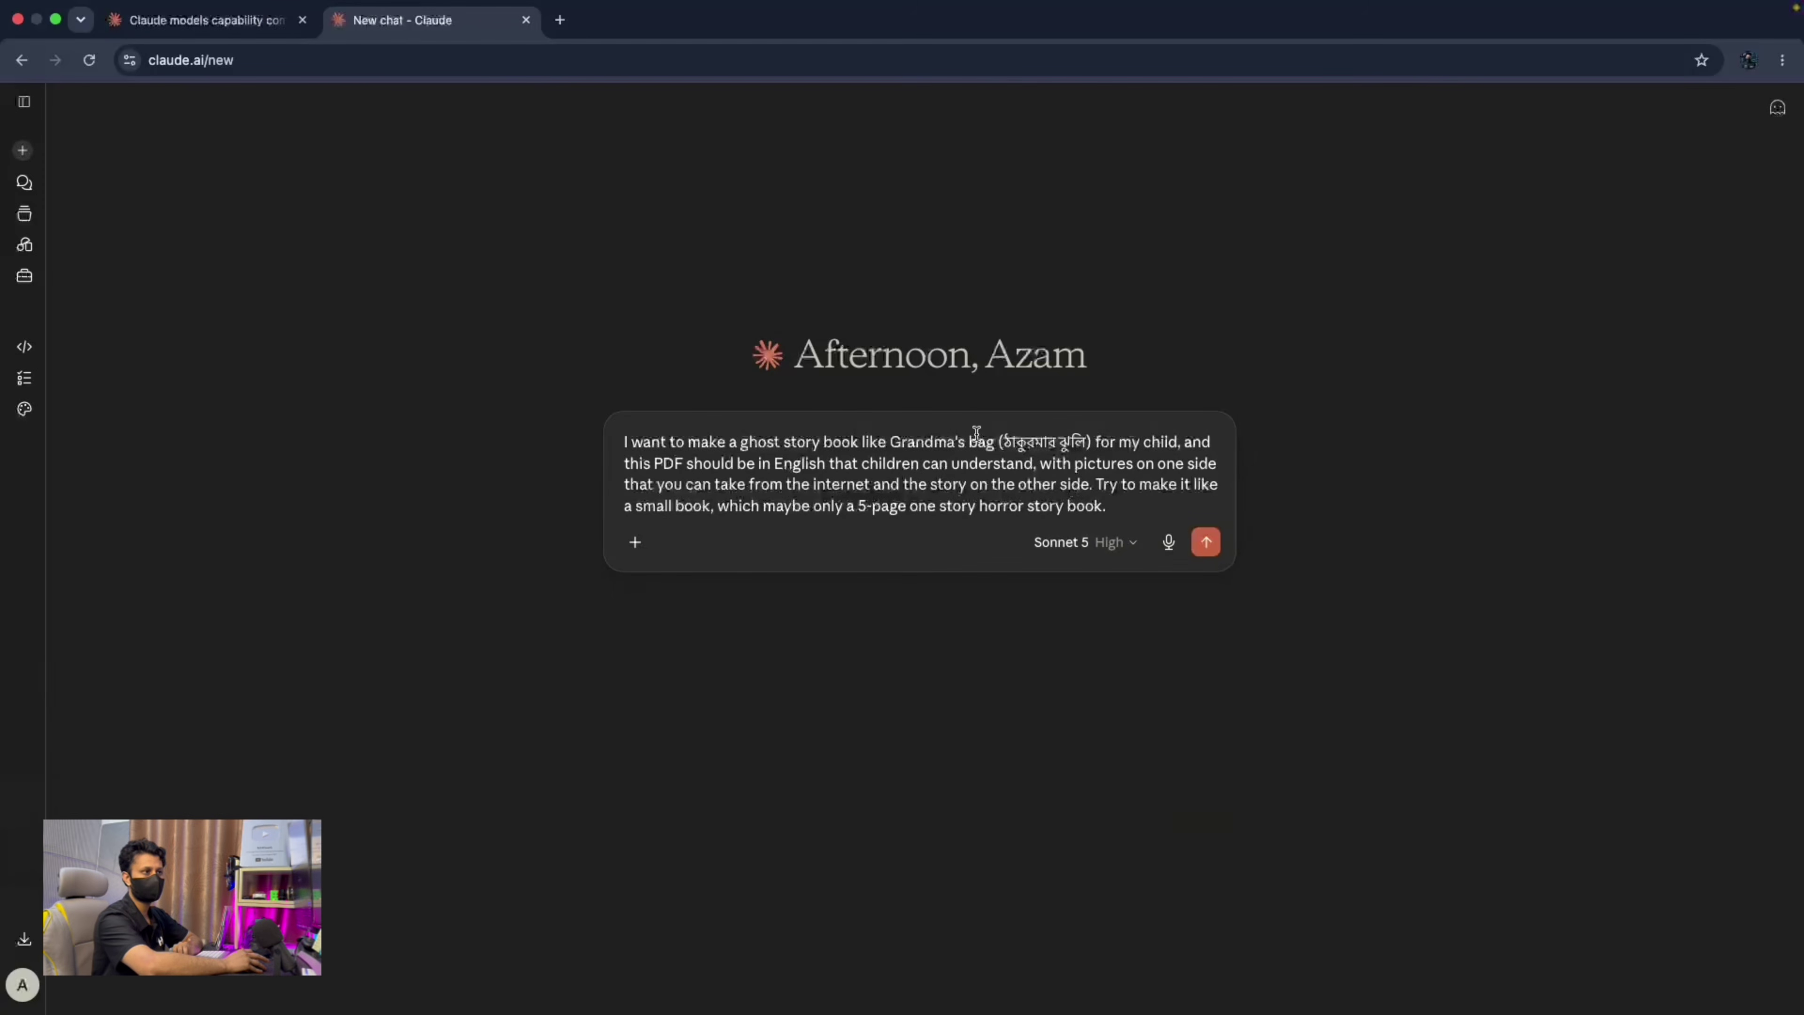
click(1206, 542)
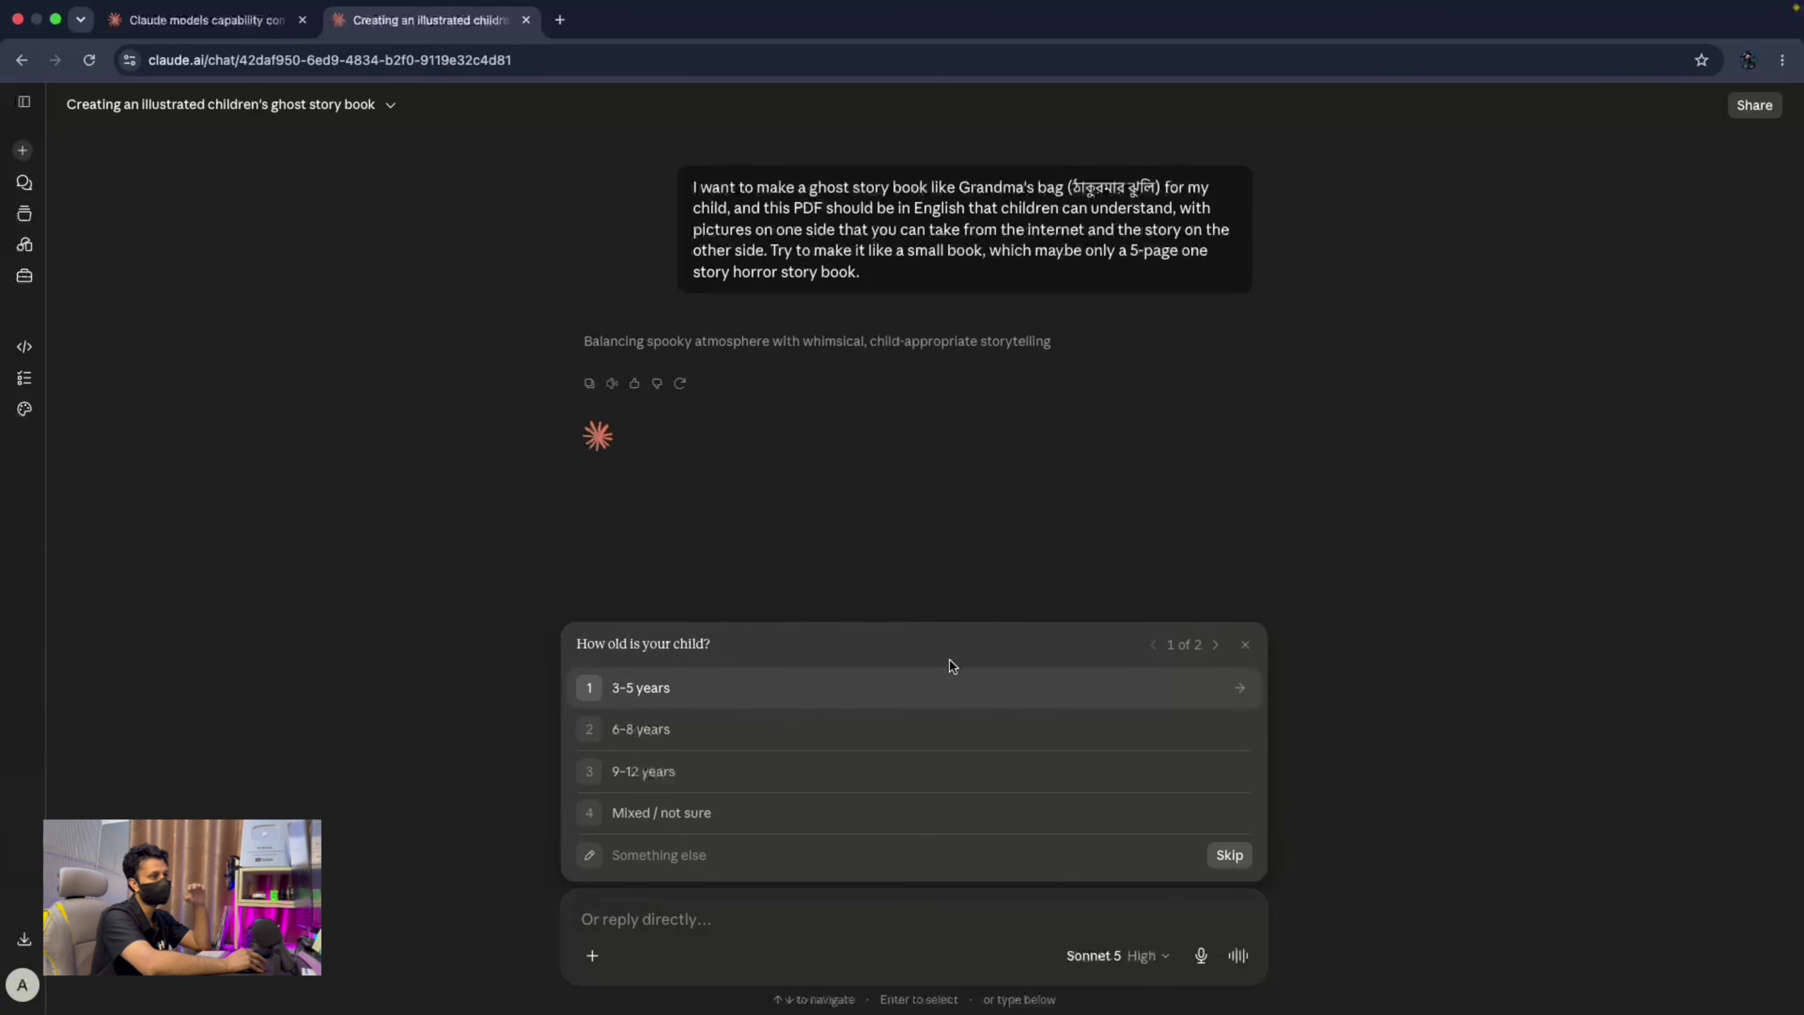
Answer Claude's clarifying question: the child is 6–8 years old.
click(647, 740)
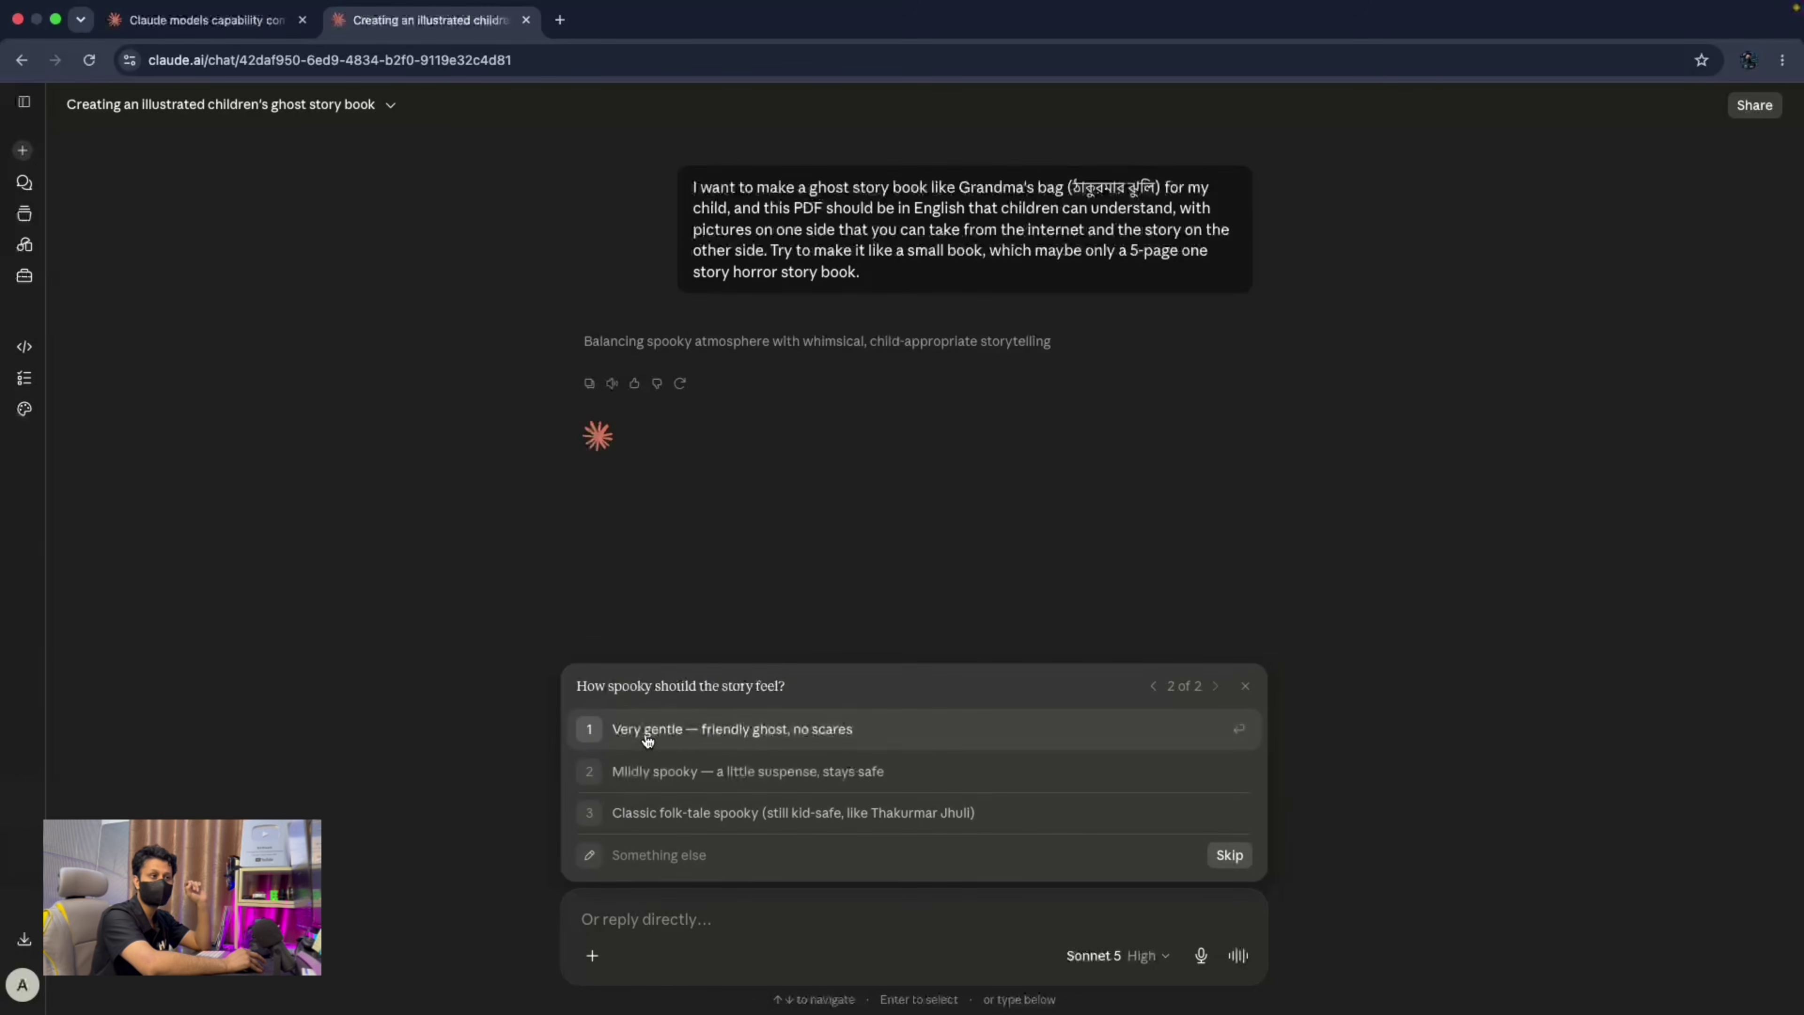
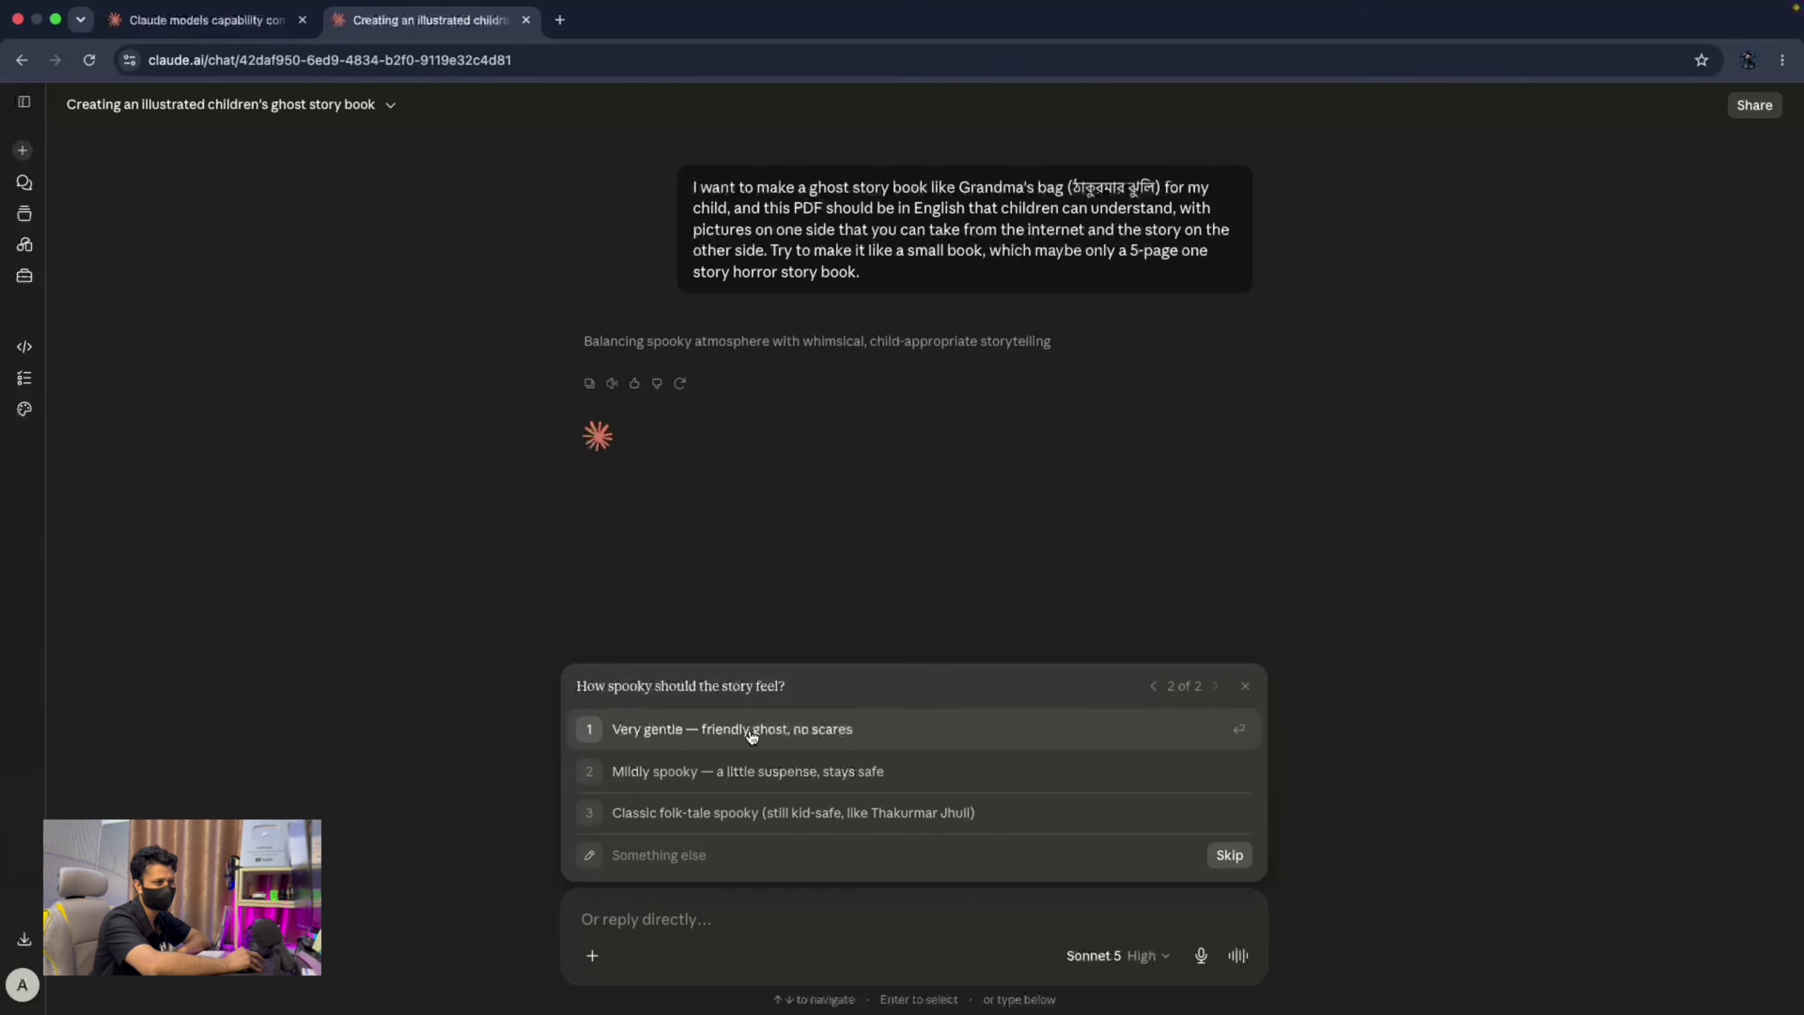
Choose 'Mildly spooky — a little suspense, stays safe' as the story's tone.
click(746, 760)
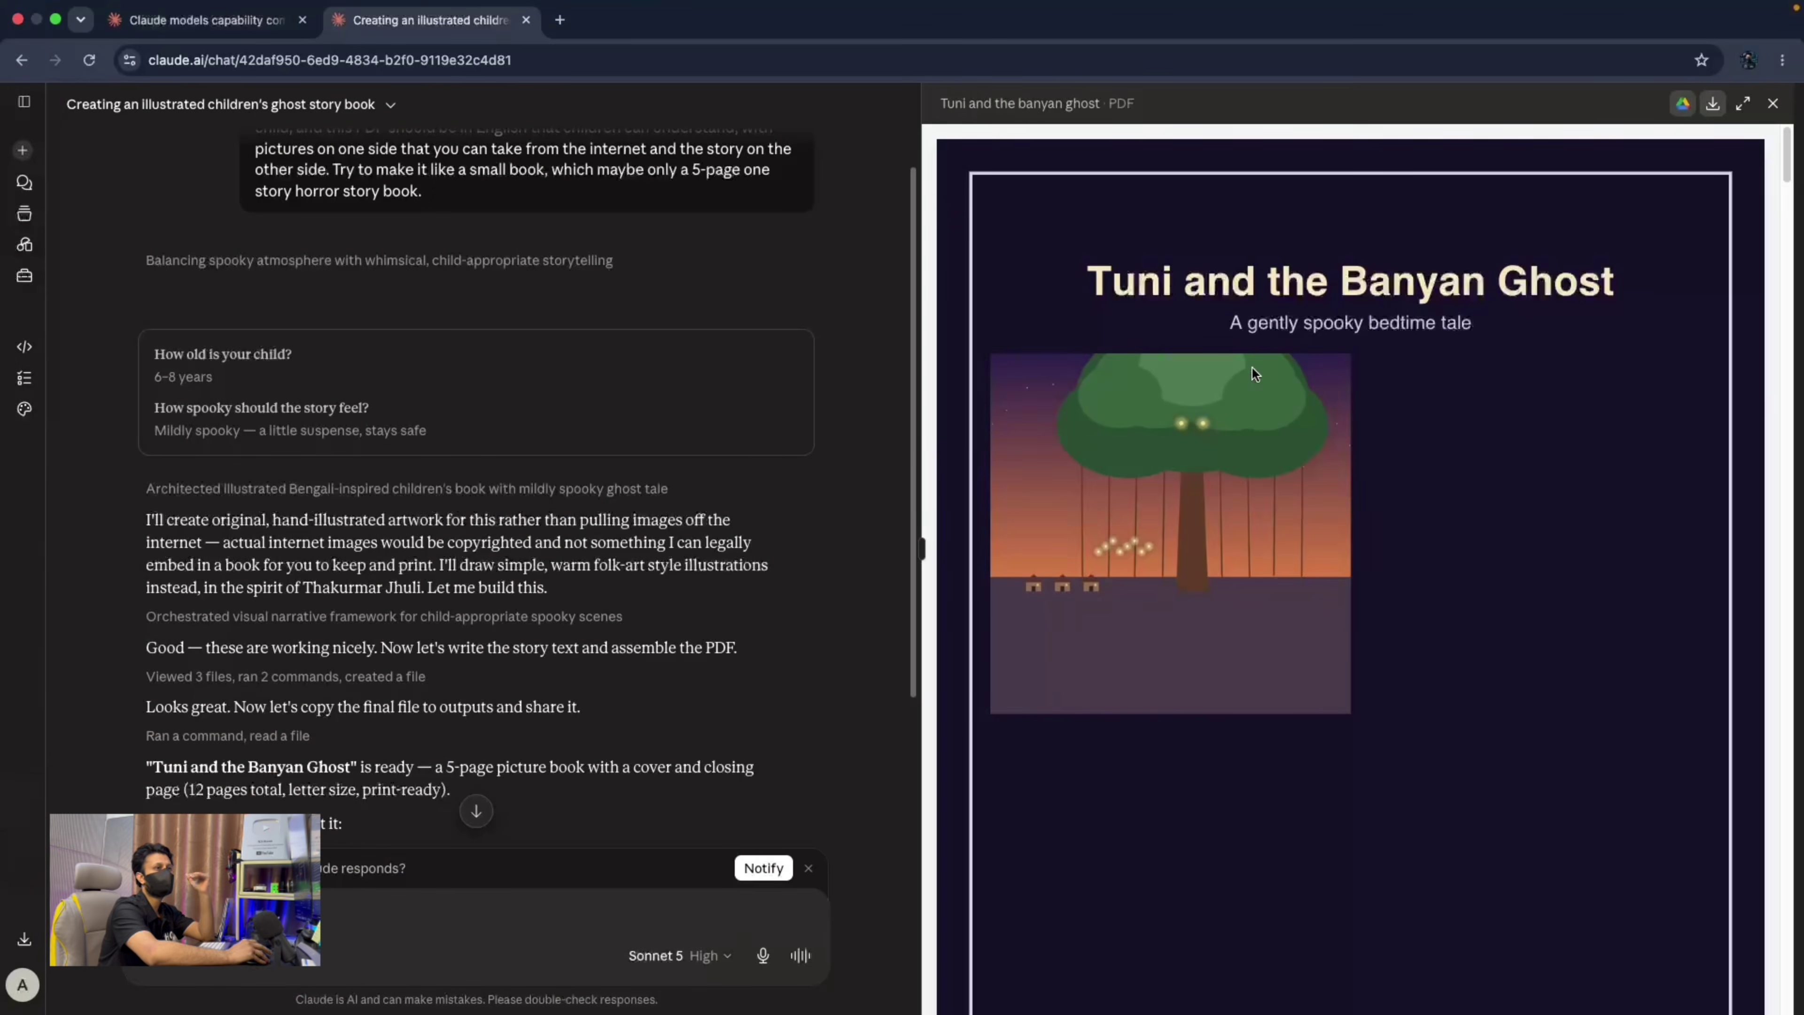
Review the 12-page 'Tuni and the Banyan Ghost' PDF from the cover to THE END and back.
scroll(1268, 460, down, 1)
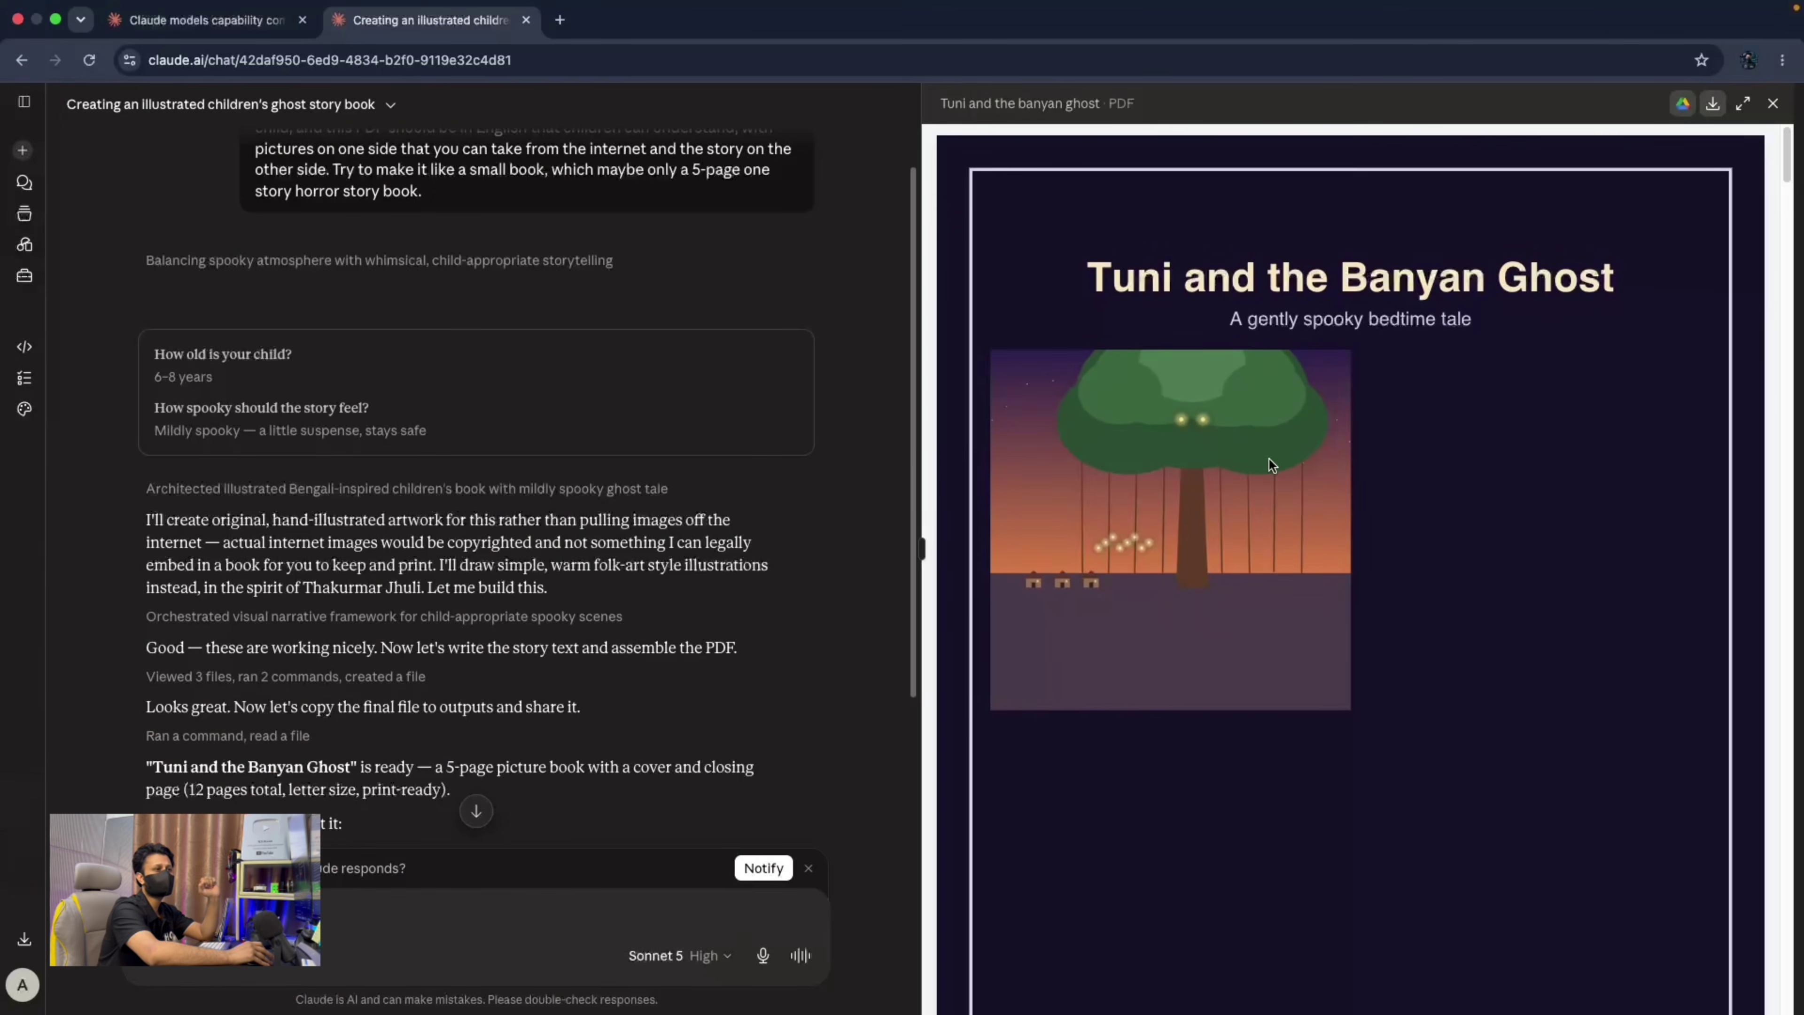
scroll(1444, 483, down, 3)
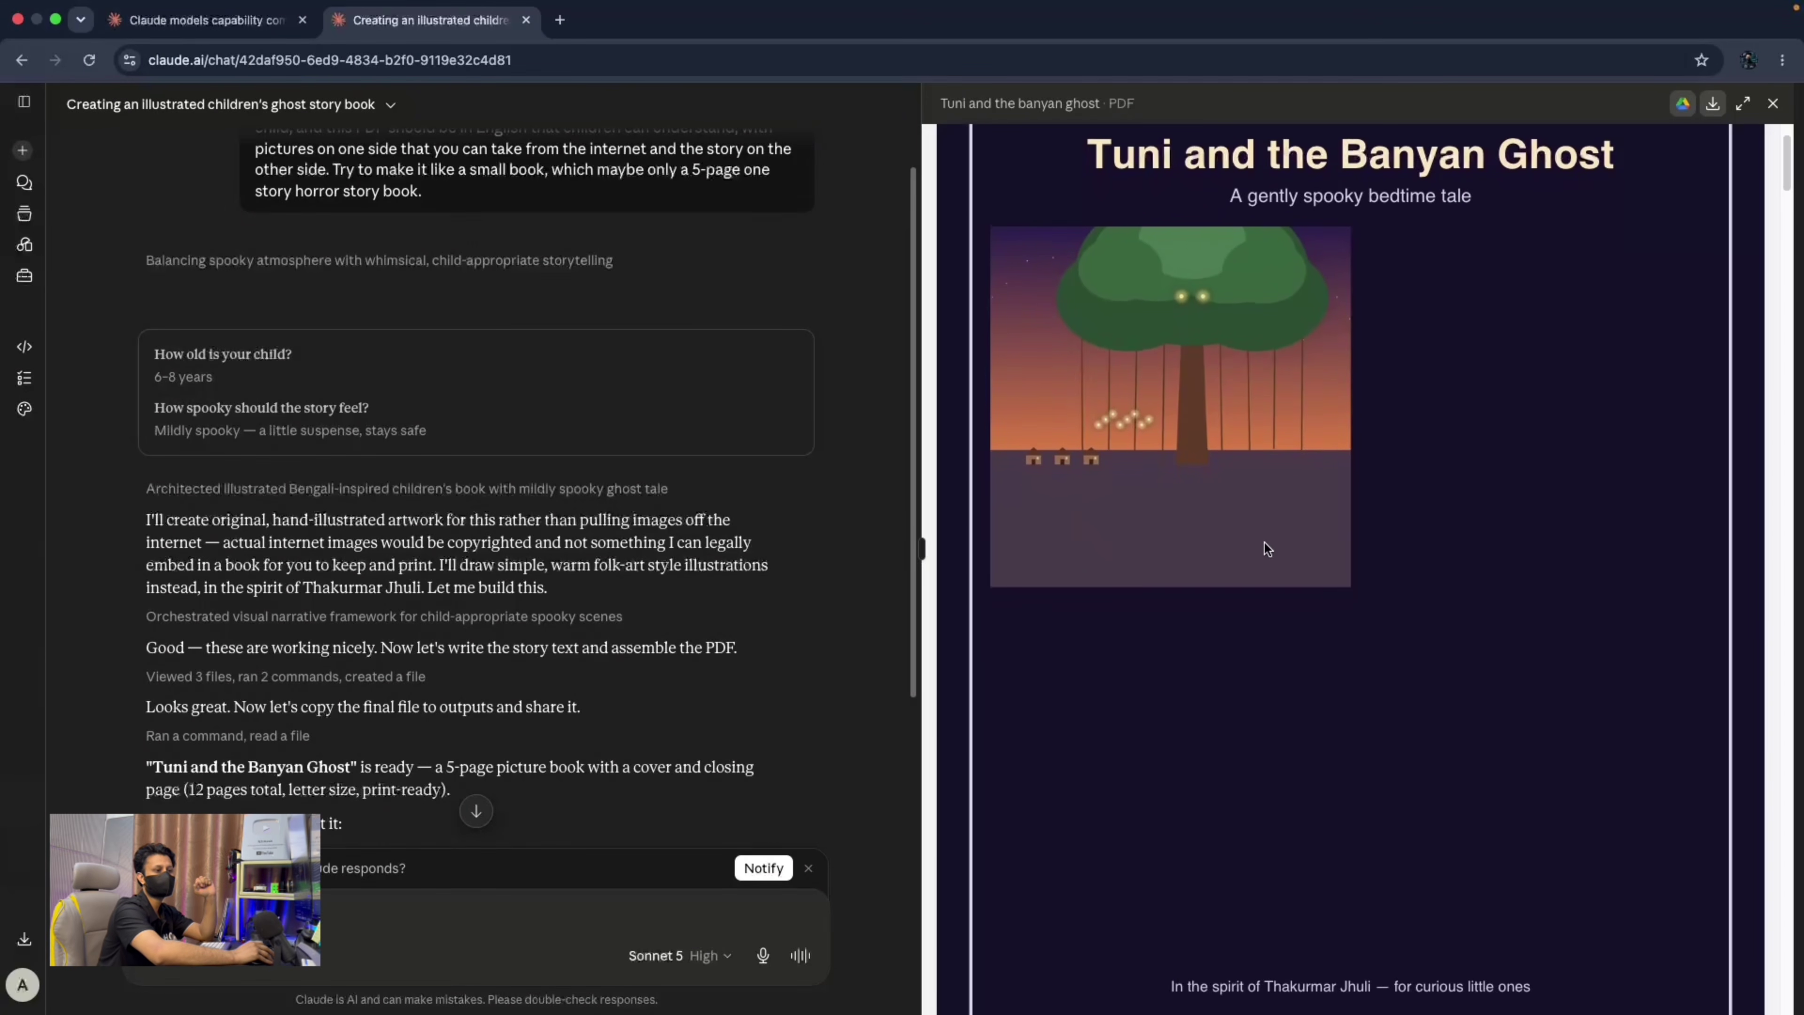
scroll(1264, 543, down, 10)
scroll(1265, 549, down, 6)
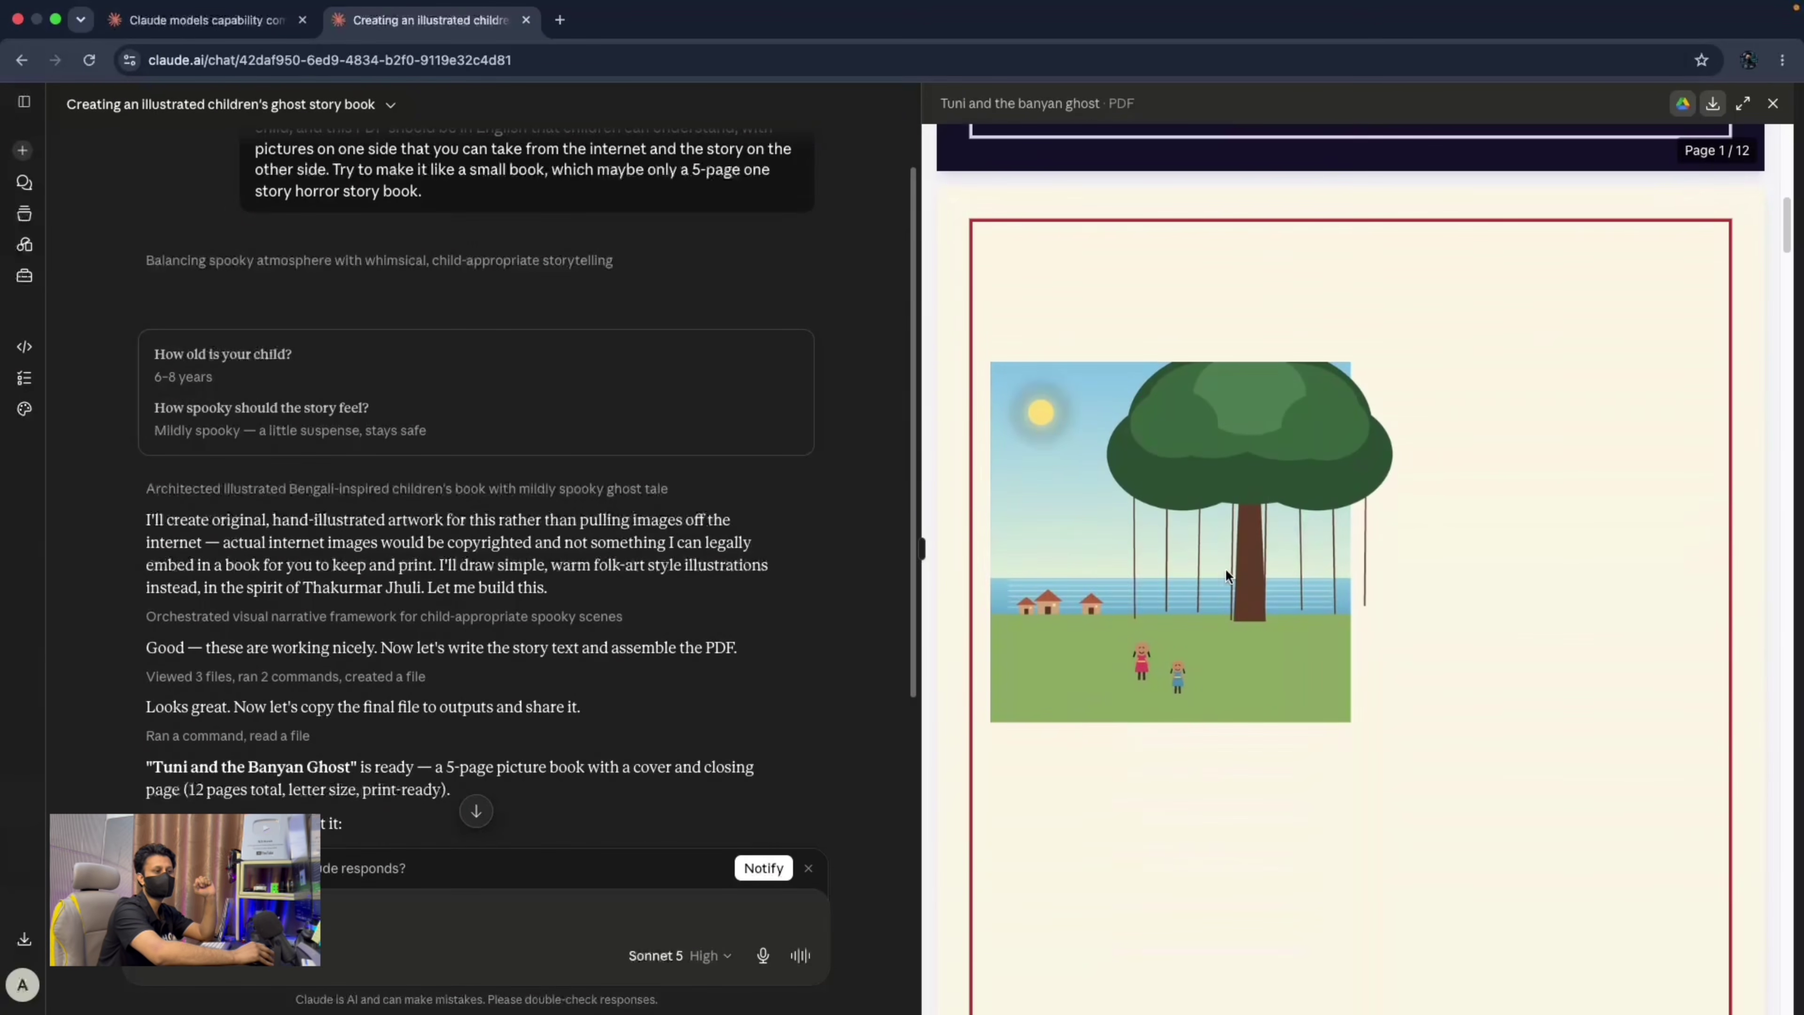
scroll(1157, 581, down, 15)
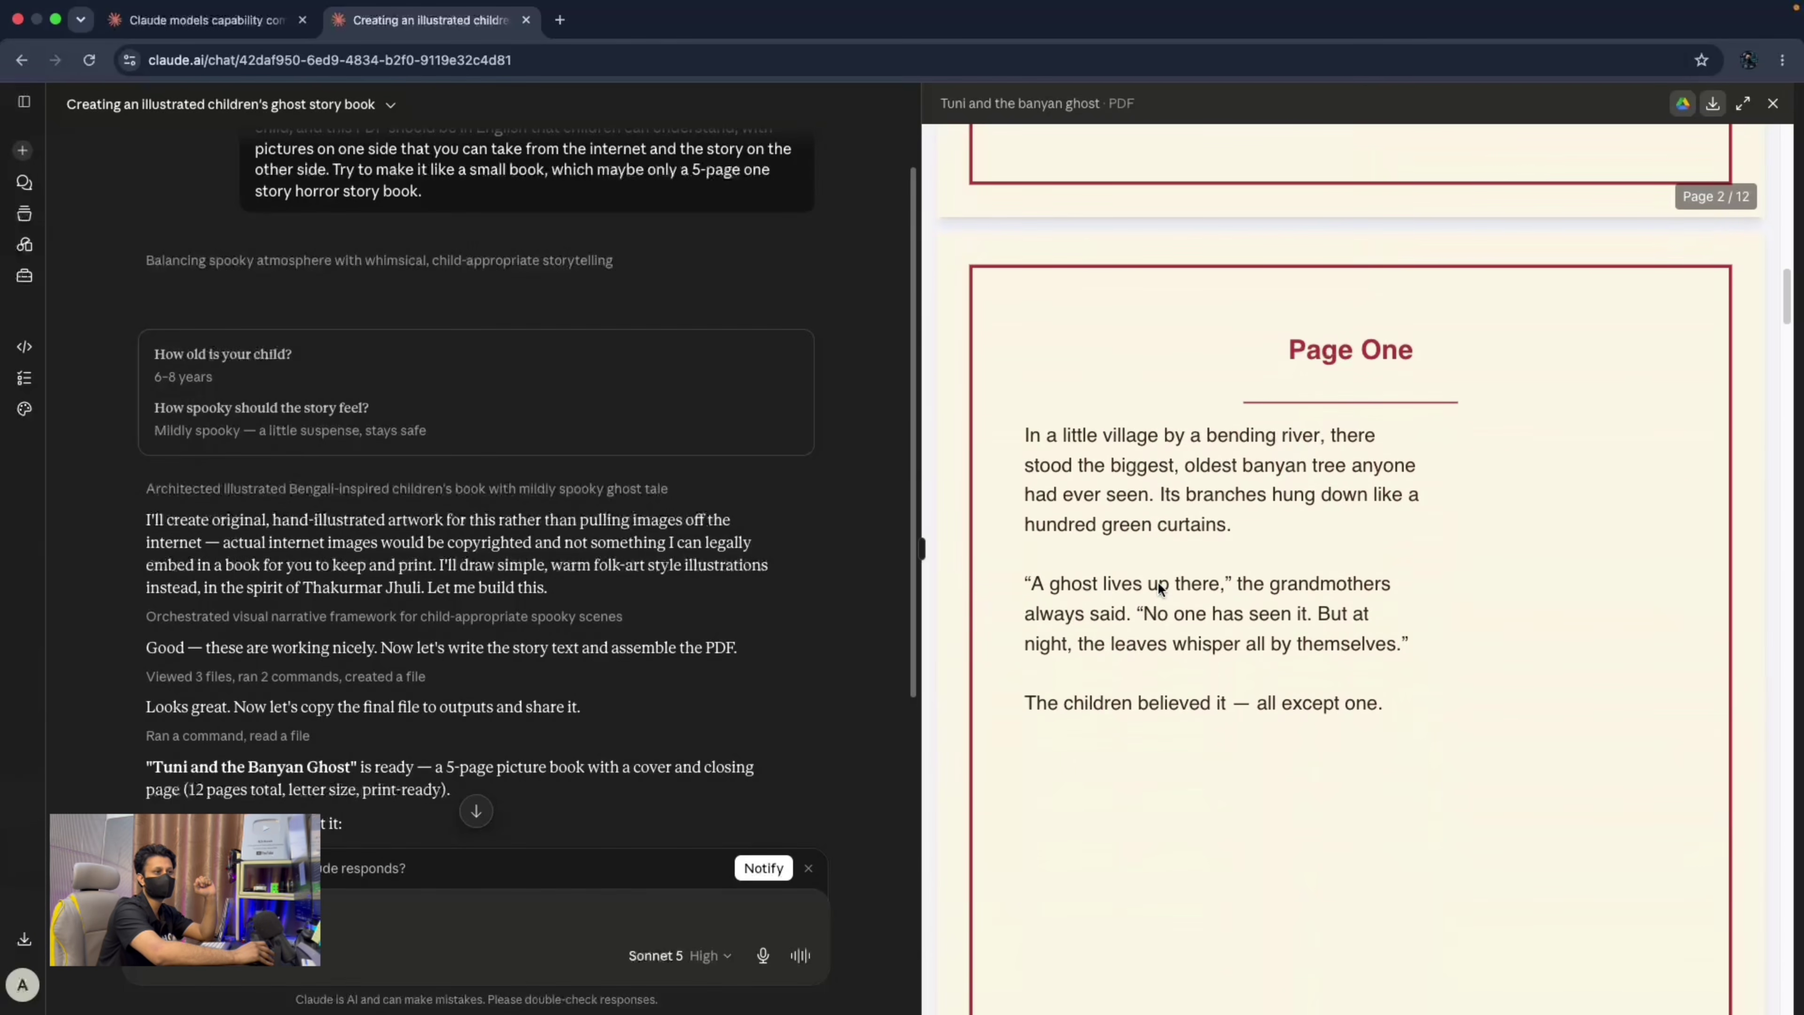
scroll(1157, 581, down, 20)
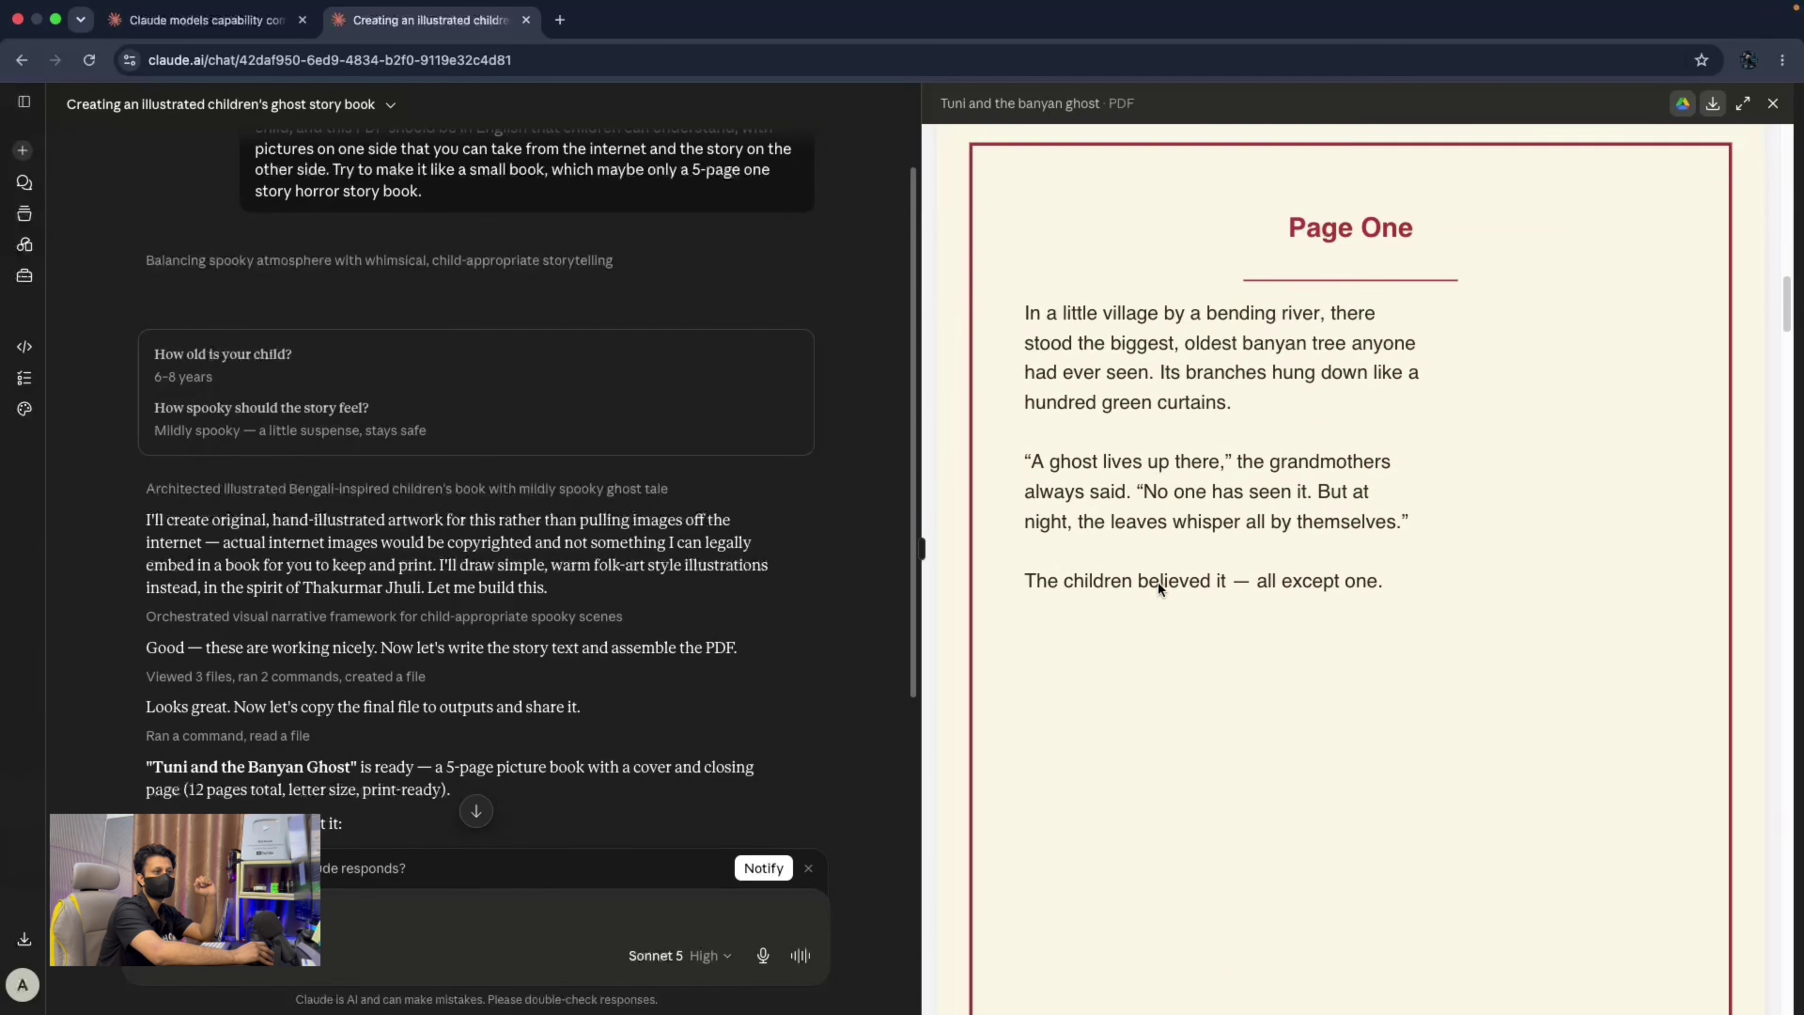
scroll(1156, 581, down, 18)
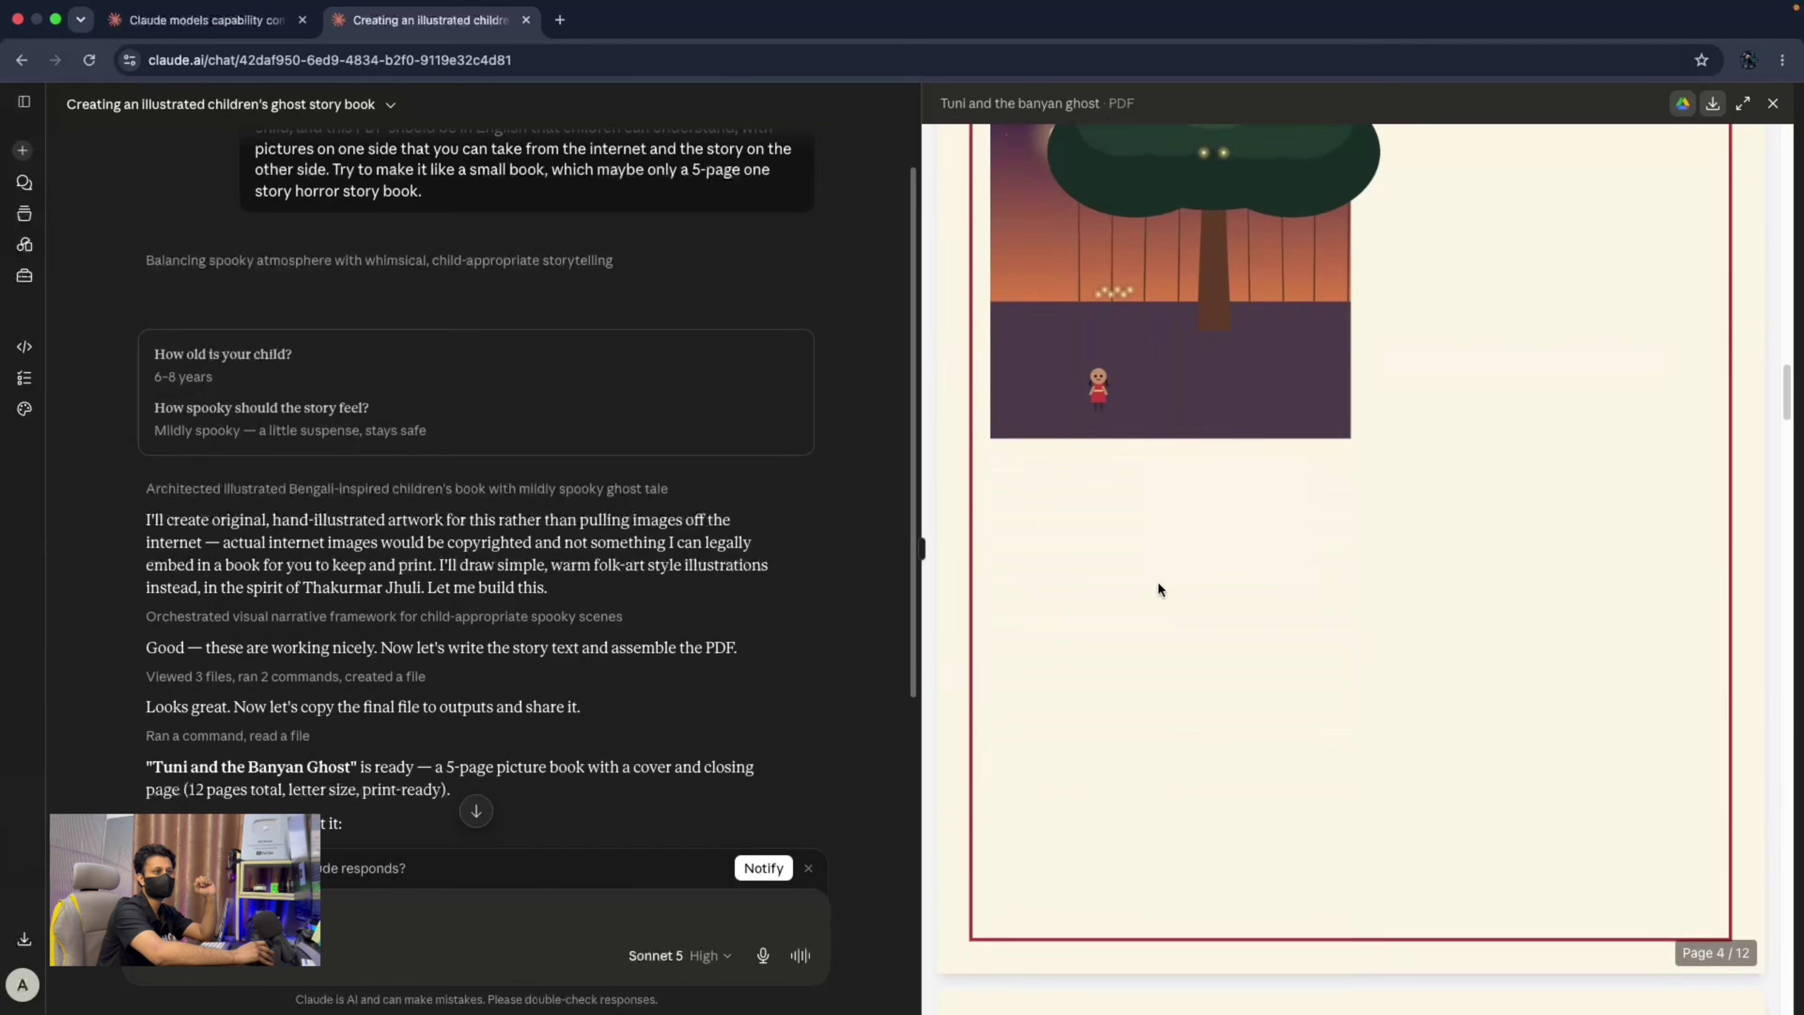
scroll(1156, 581, down, 7)
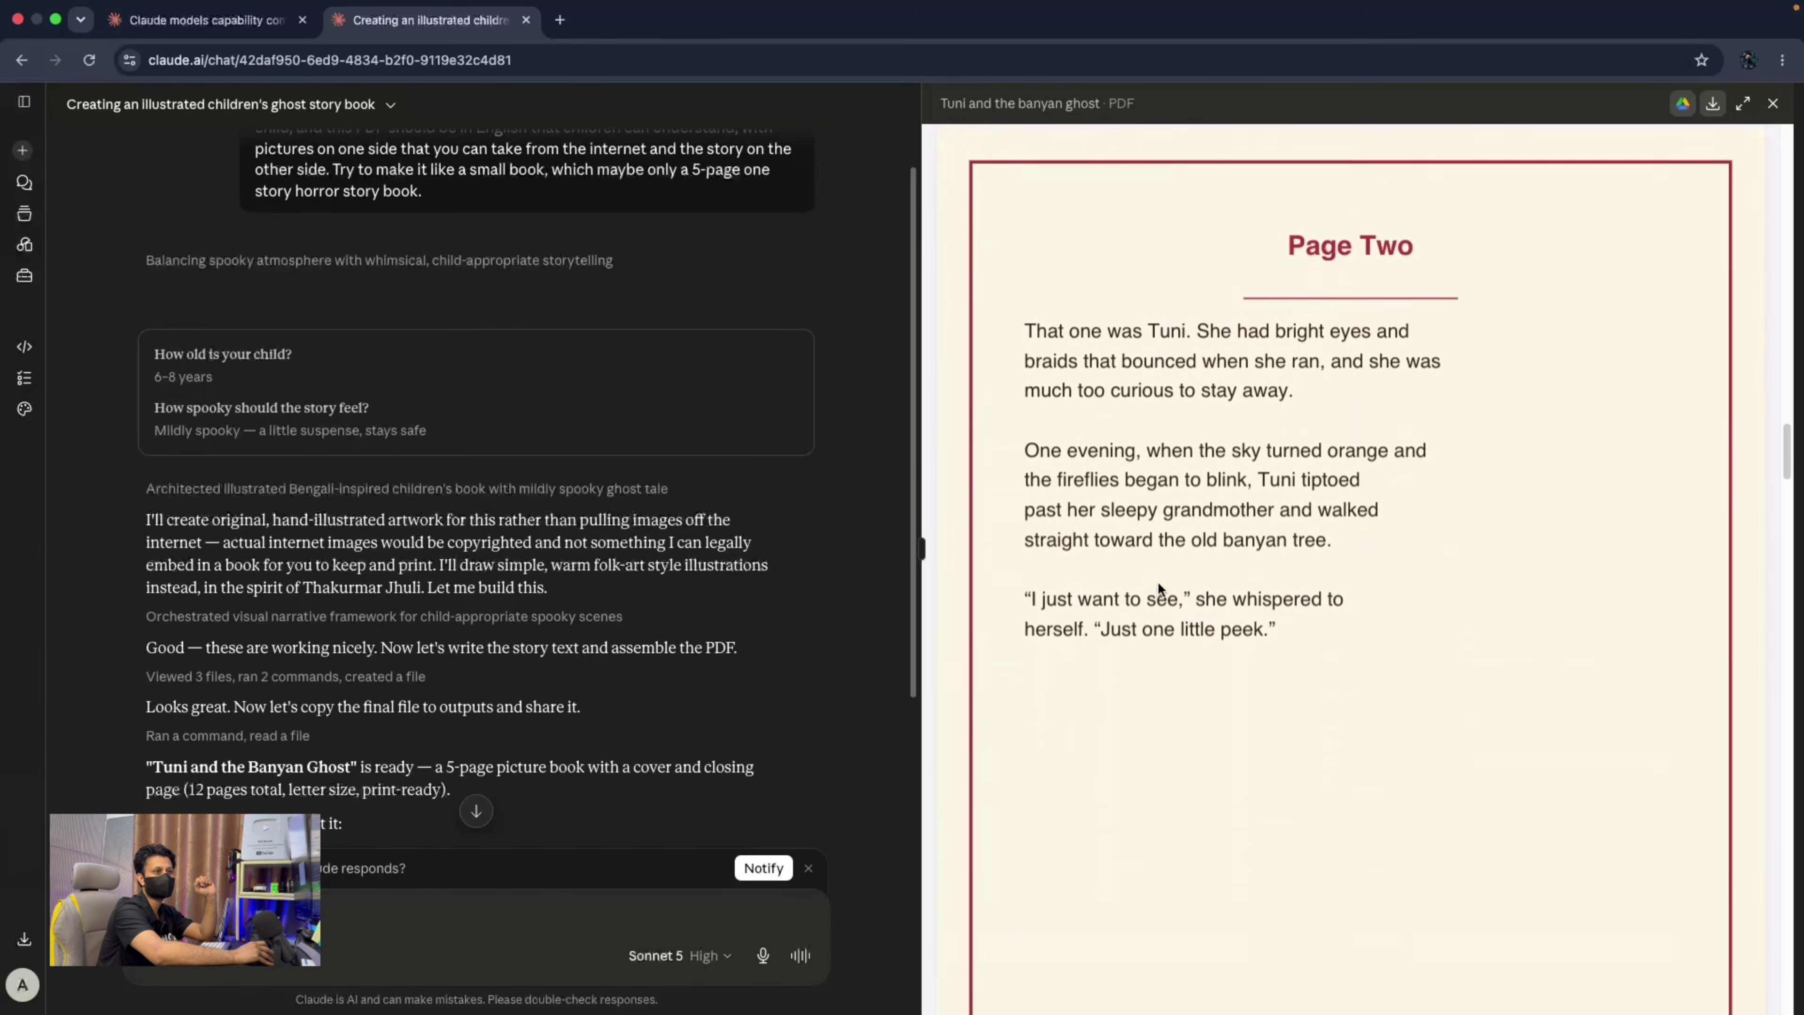
scroll(1157, 581, down, 20)
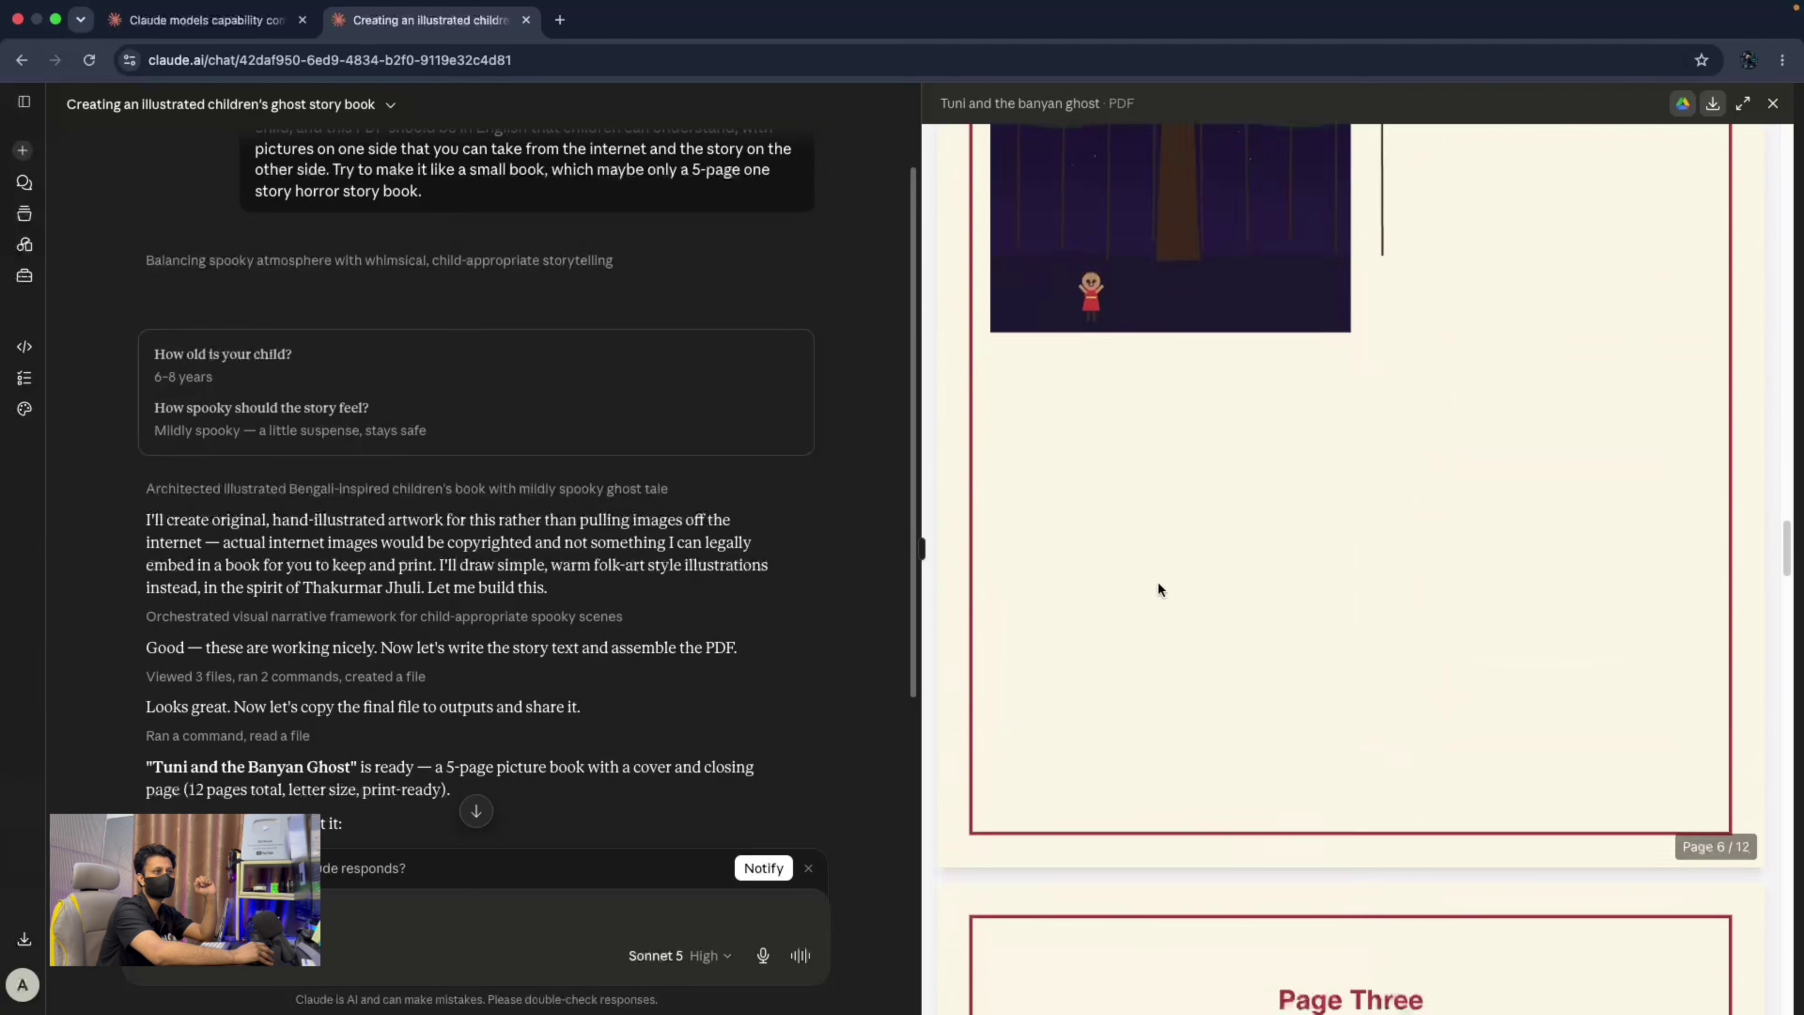
scroll(1157, 588, down, 3)
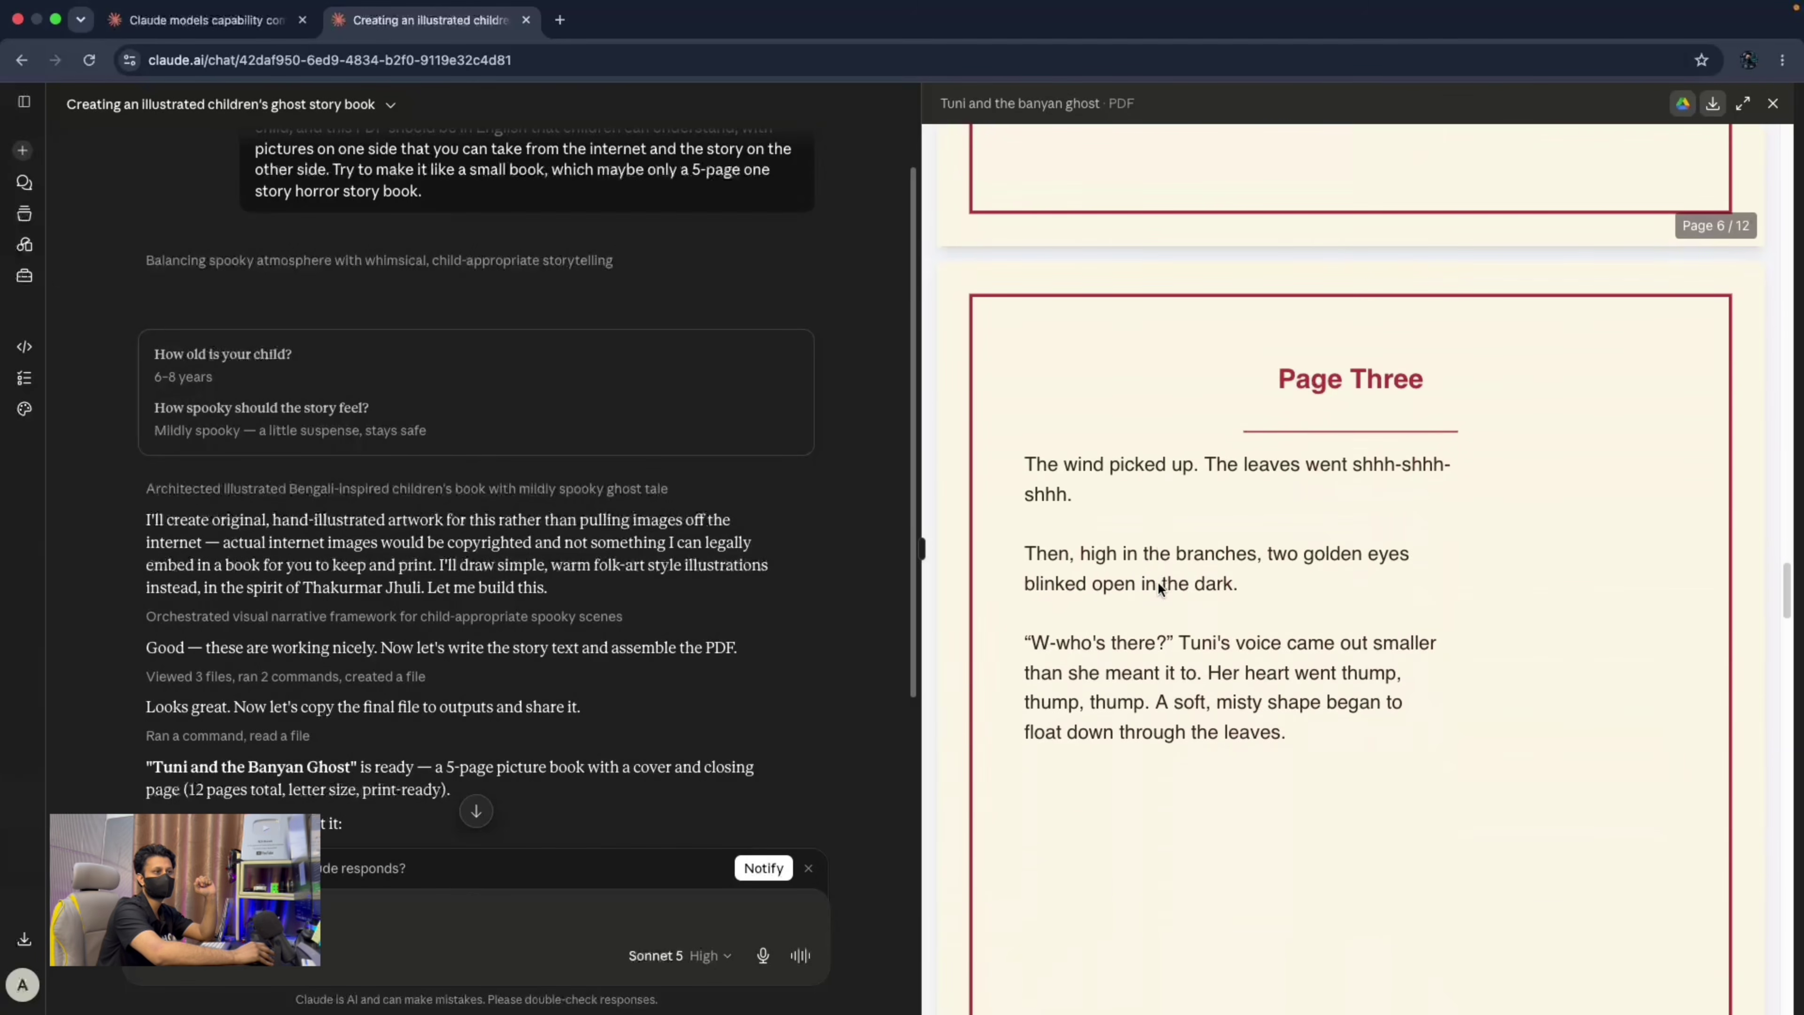
scroll(1158, 583, down, 20)
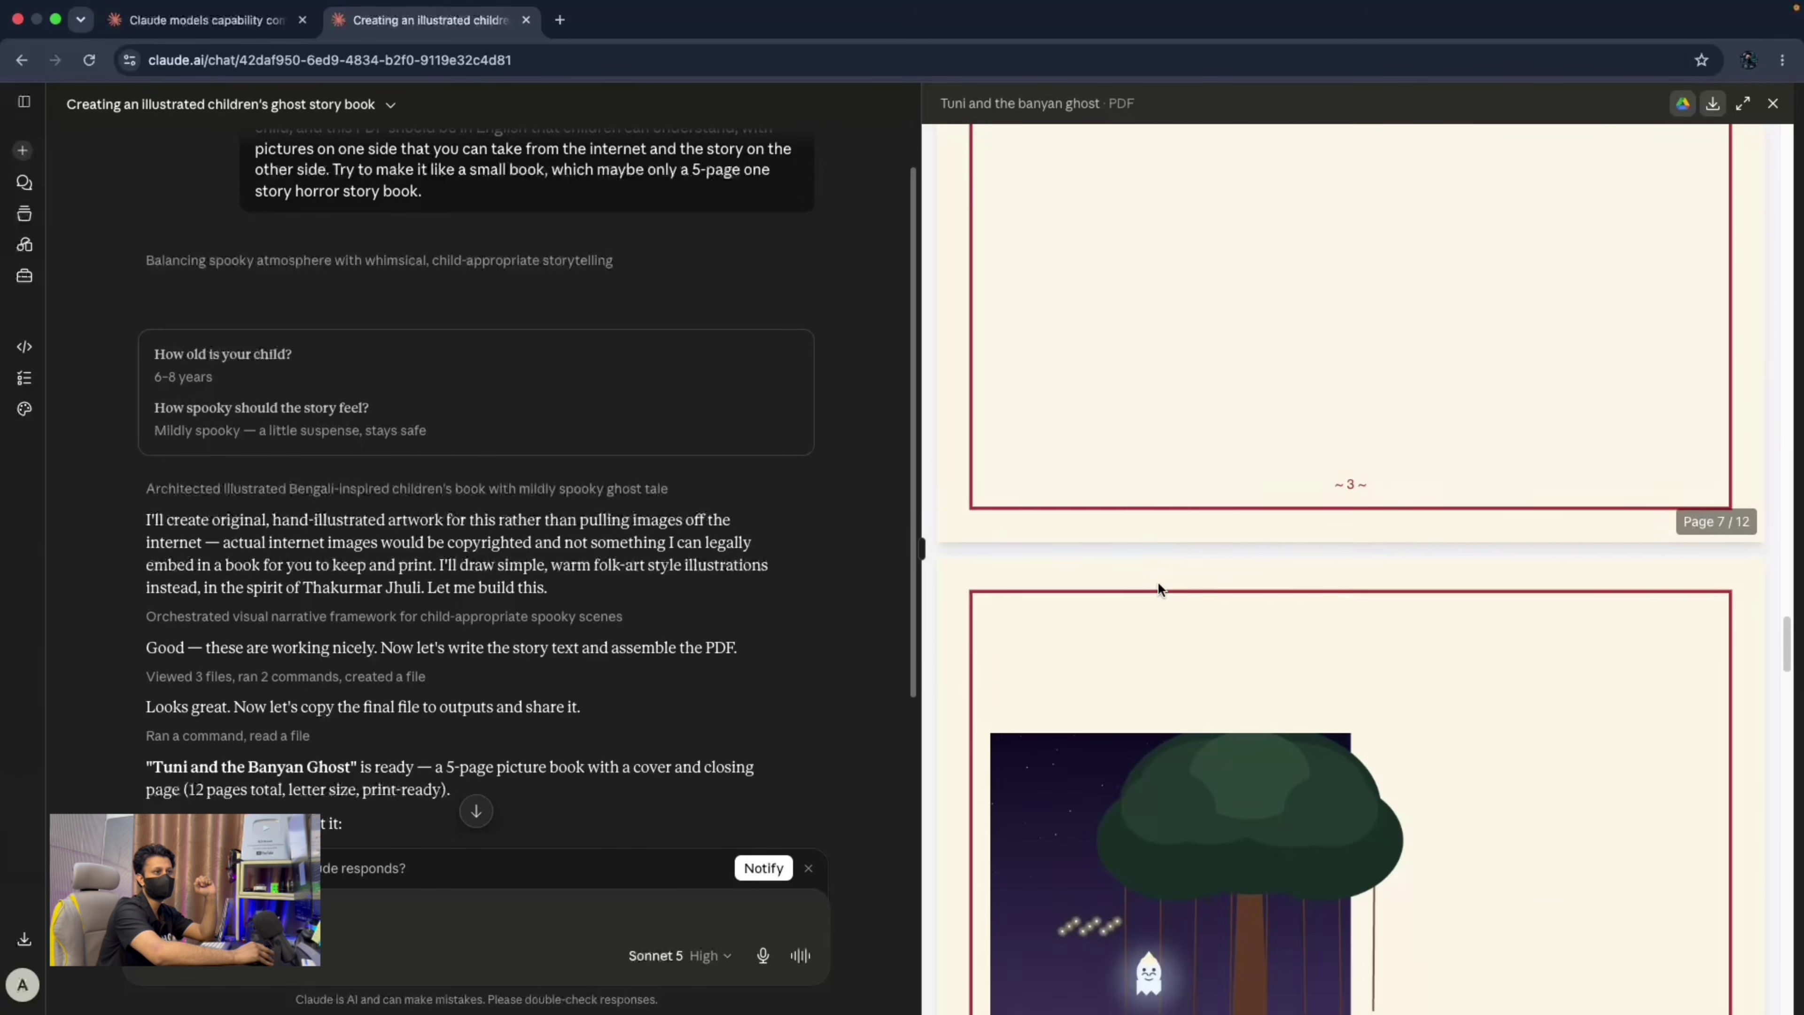
scroll(1157, 581, down, 9)
scroll(1157, 581, up, 11)
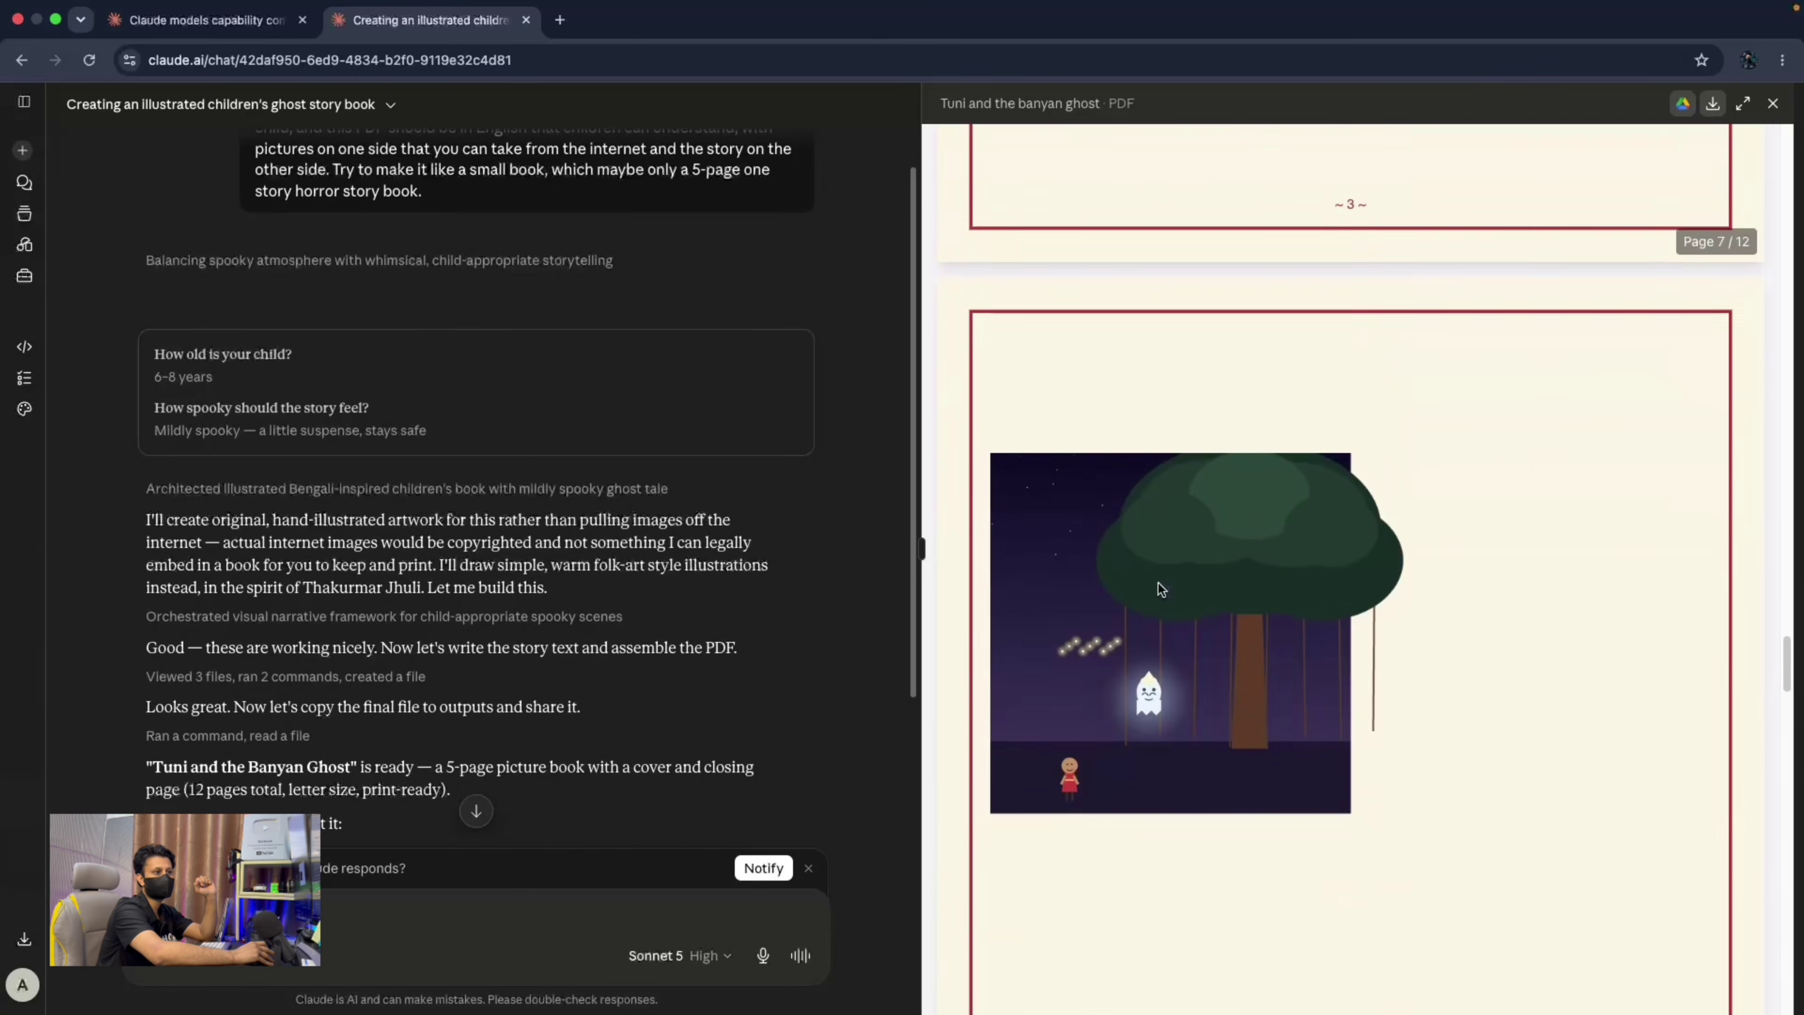
scroll(1157, 581, down, 6)
scroll(1158, 583, down, 20)
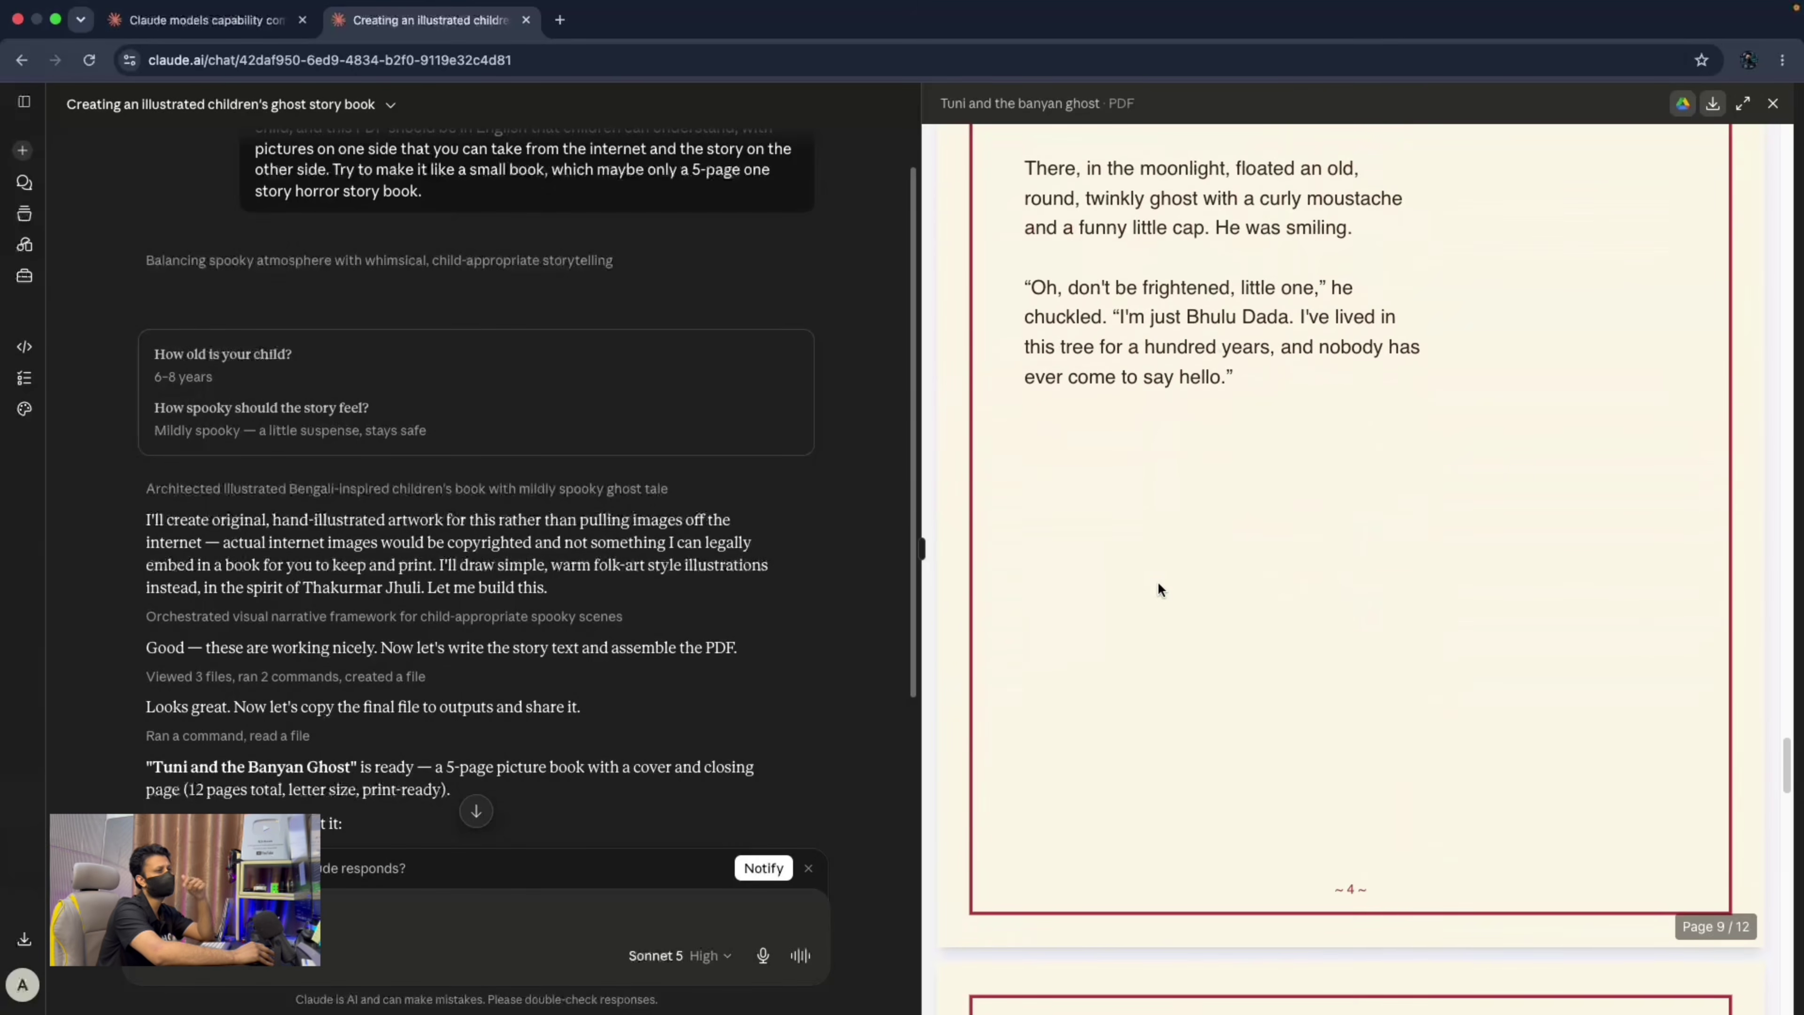
scroll(1157, 582, down, 4)
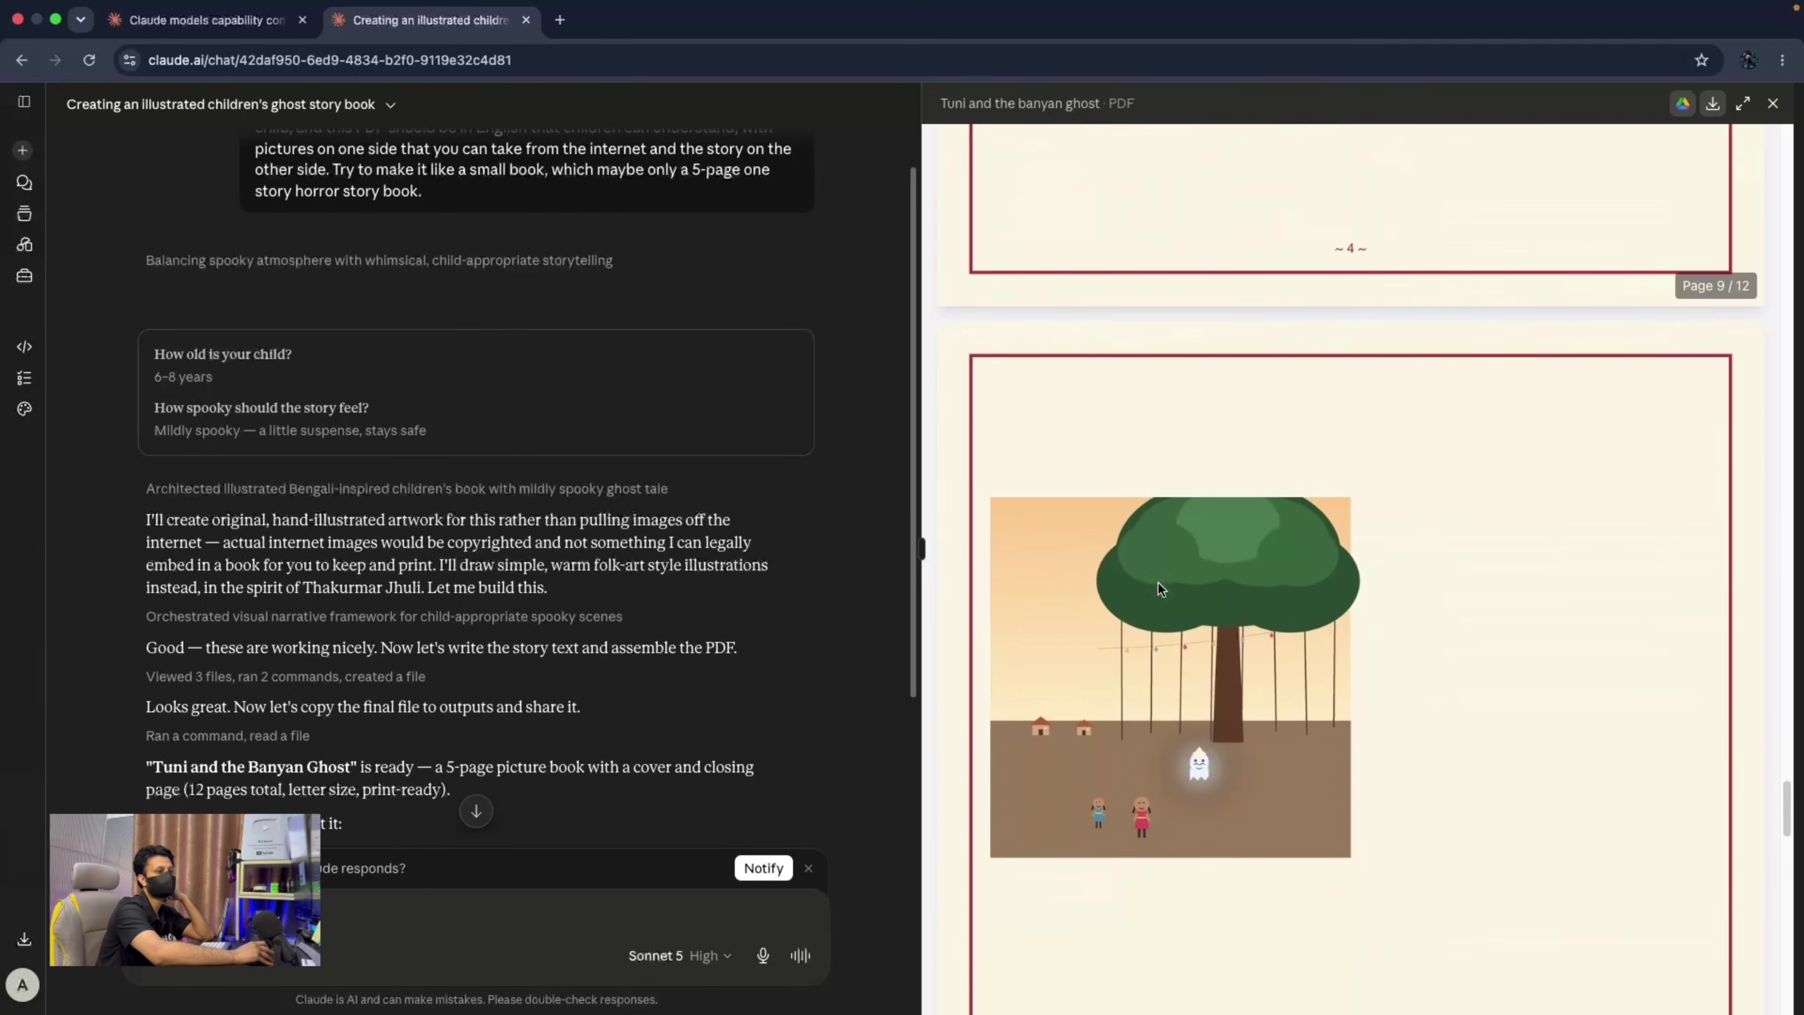
scroll(1157, 583, down, 19)
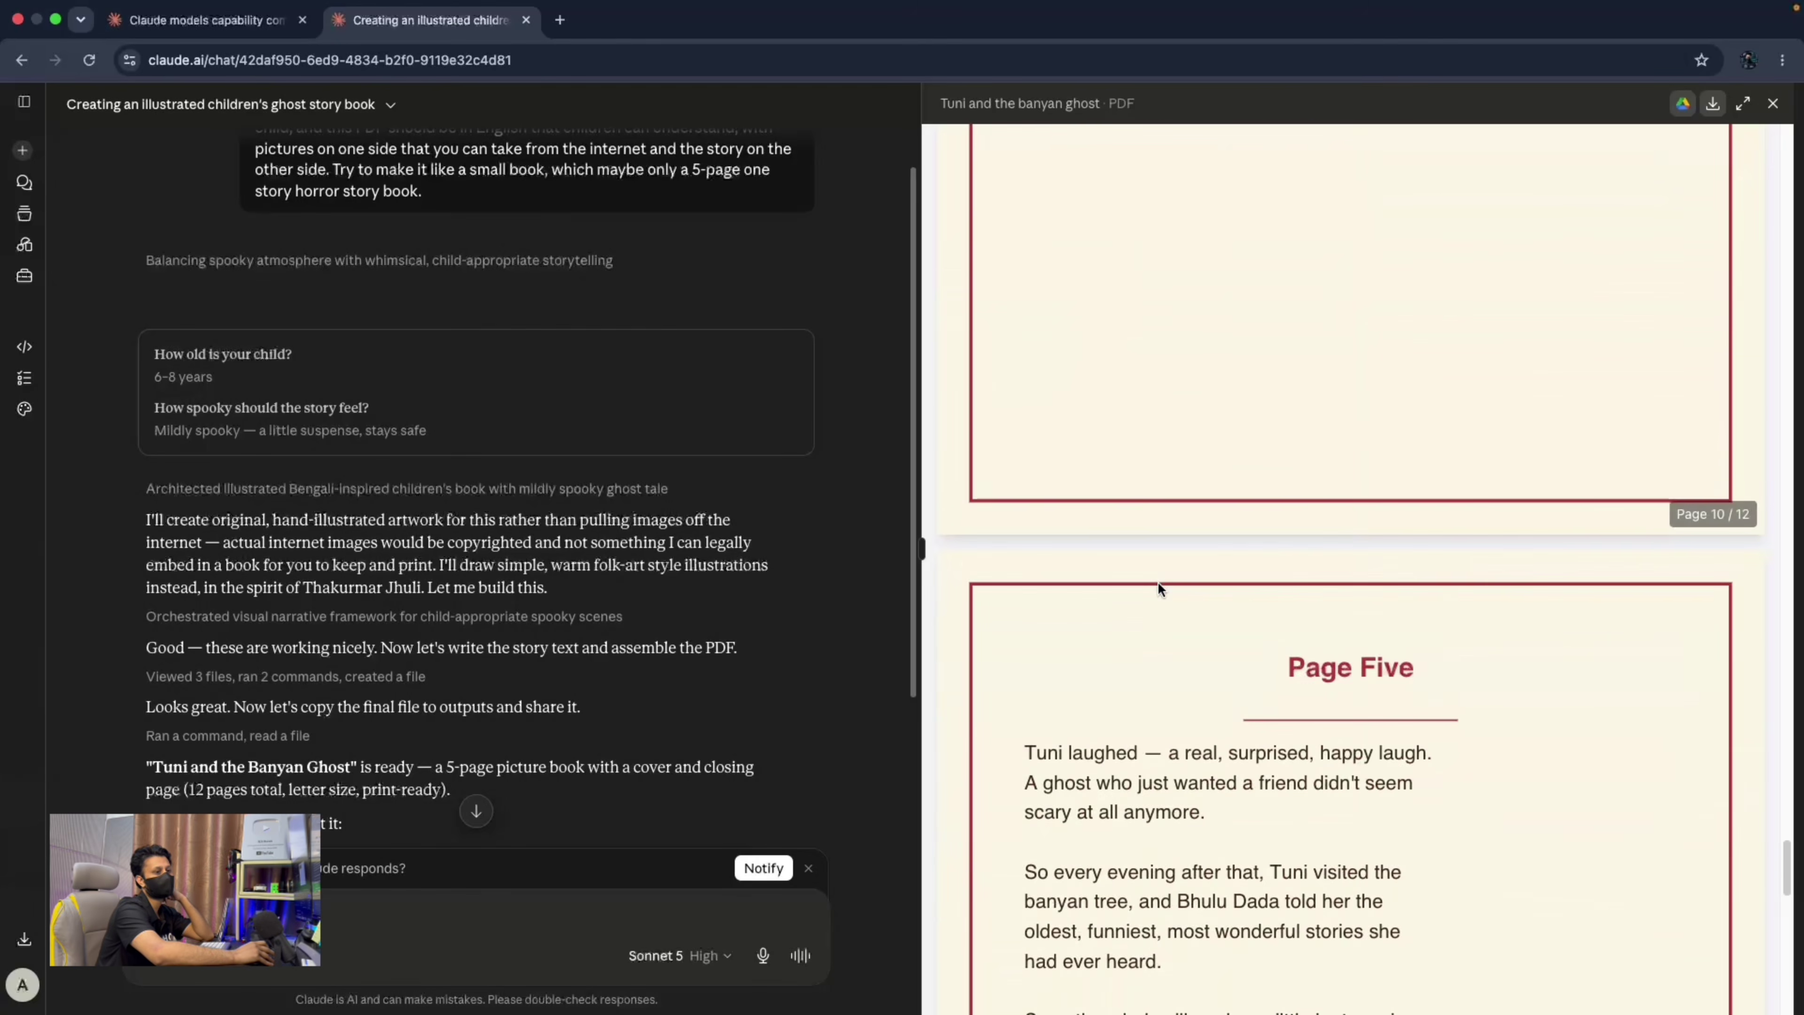
scroll(1157, 581, down, 6)
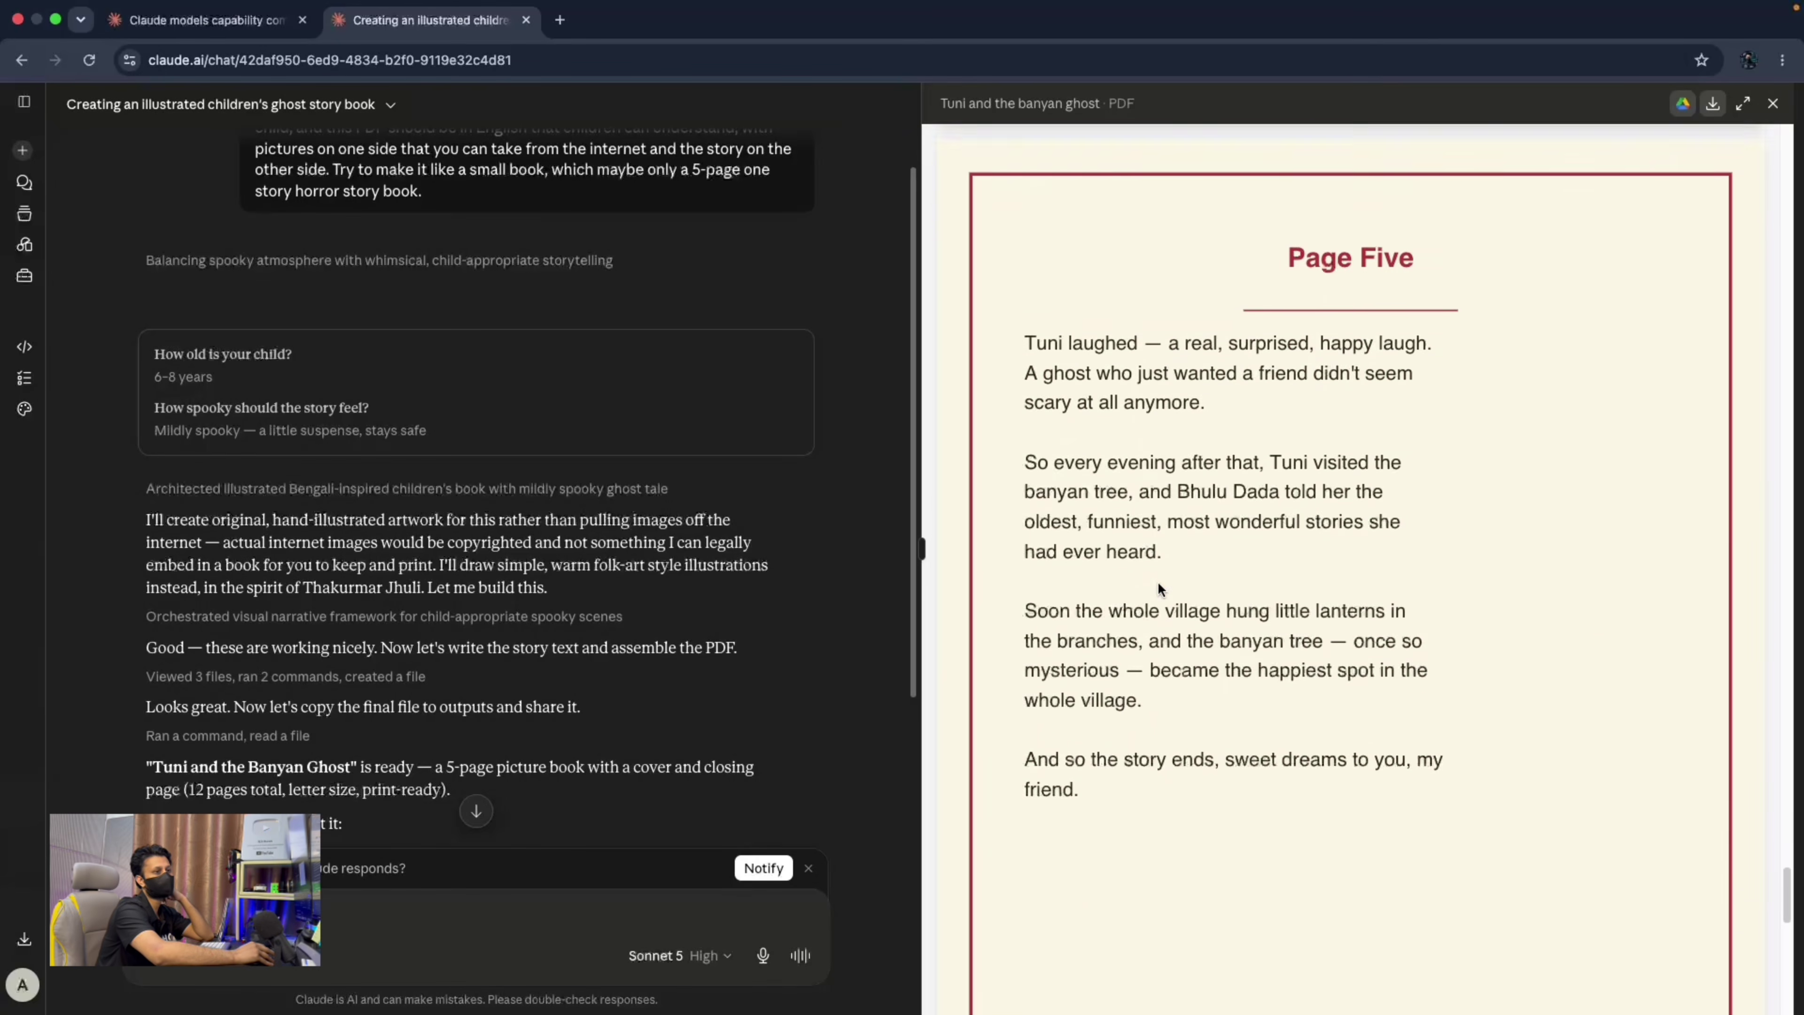
scroll(1158, 589, down, 10)
scroll(1160, 588, down, 5)
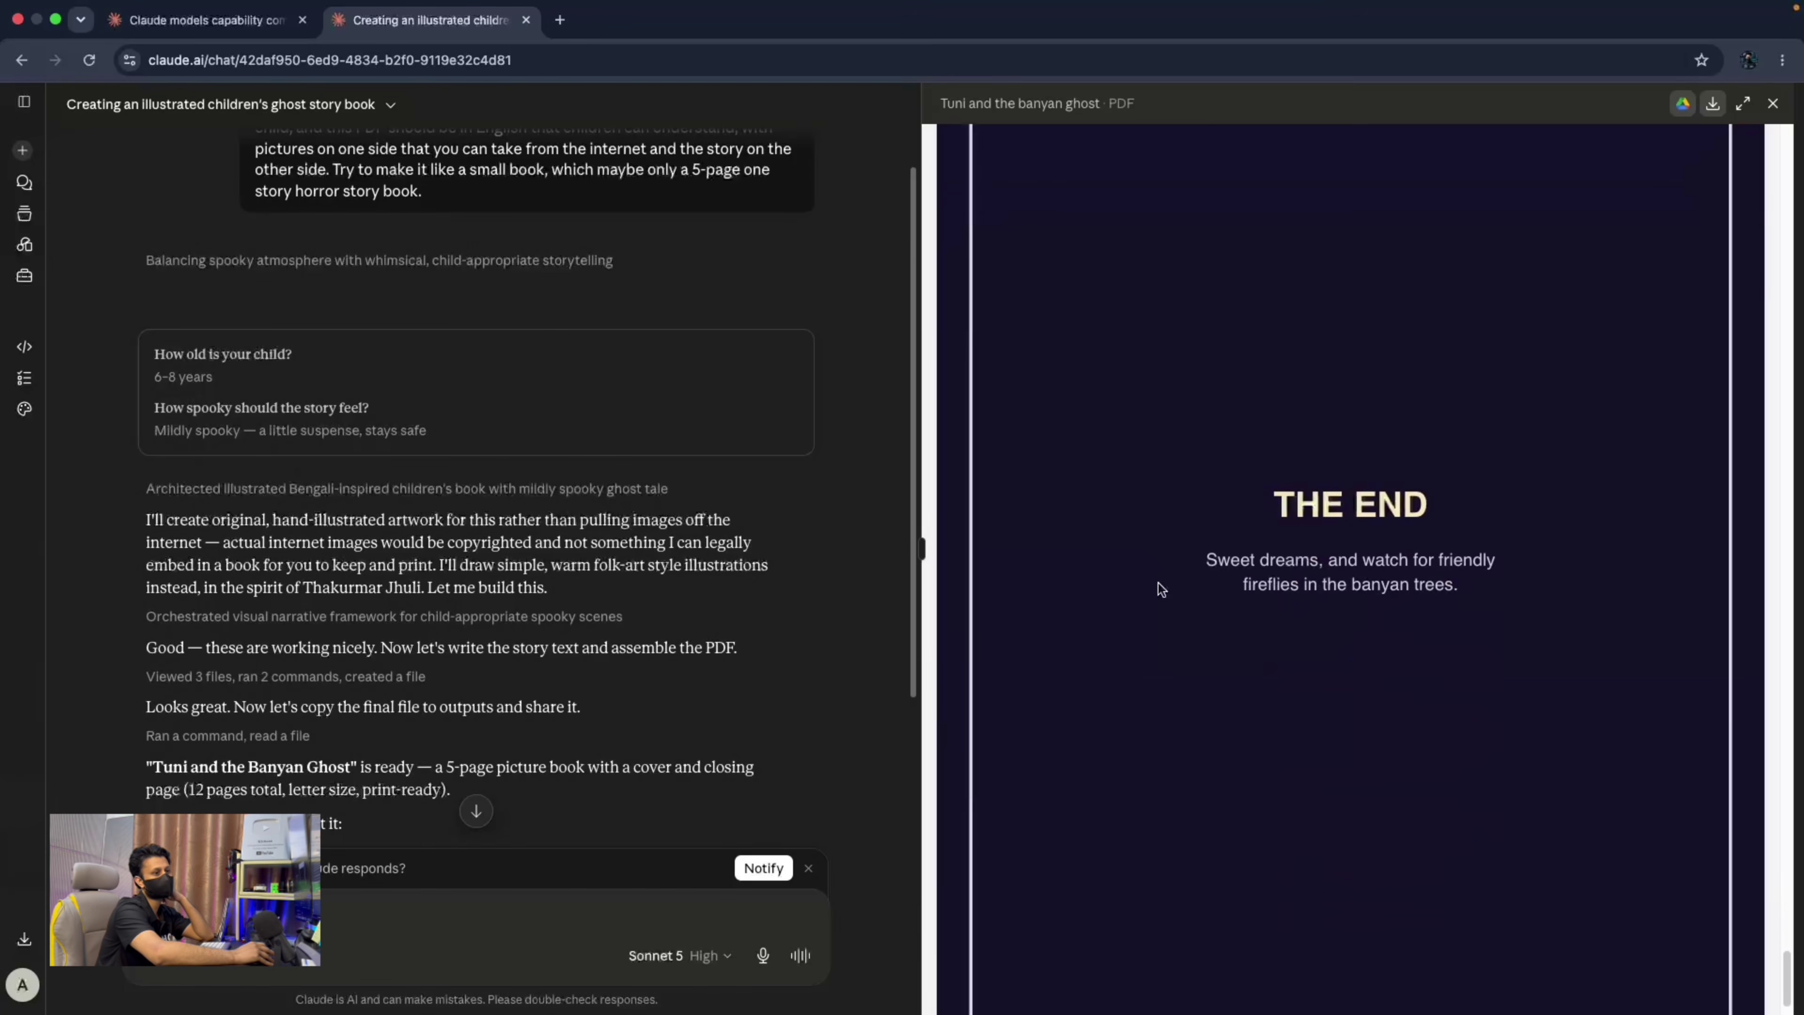
scroll(1160, 588, up, 20)
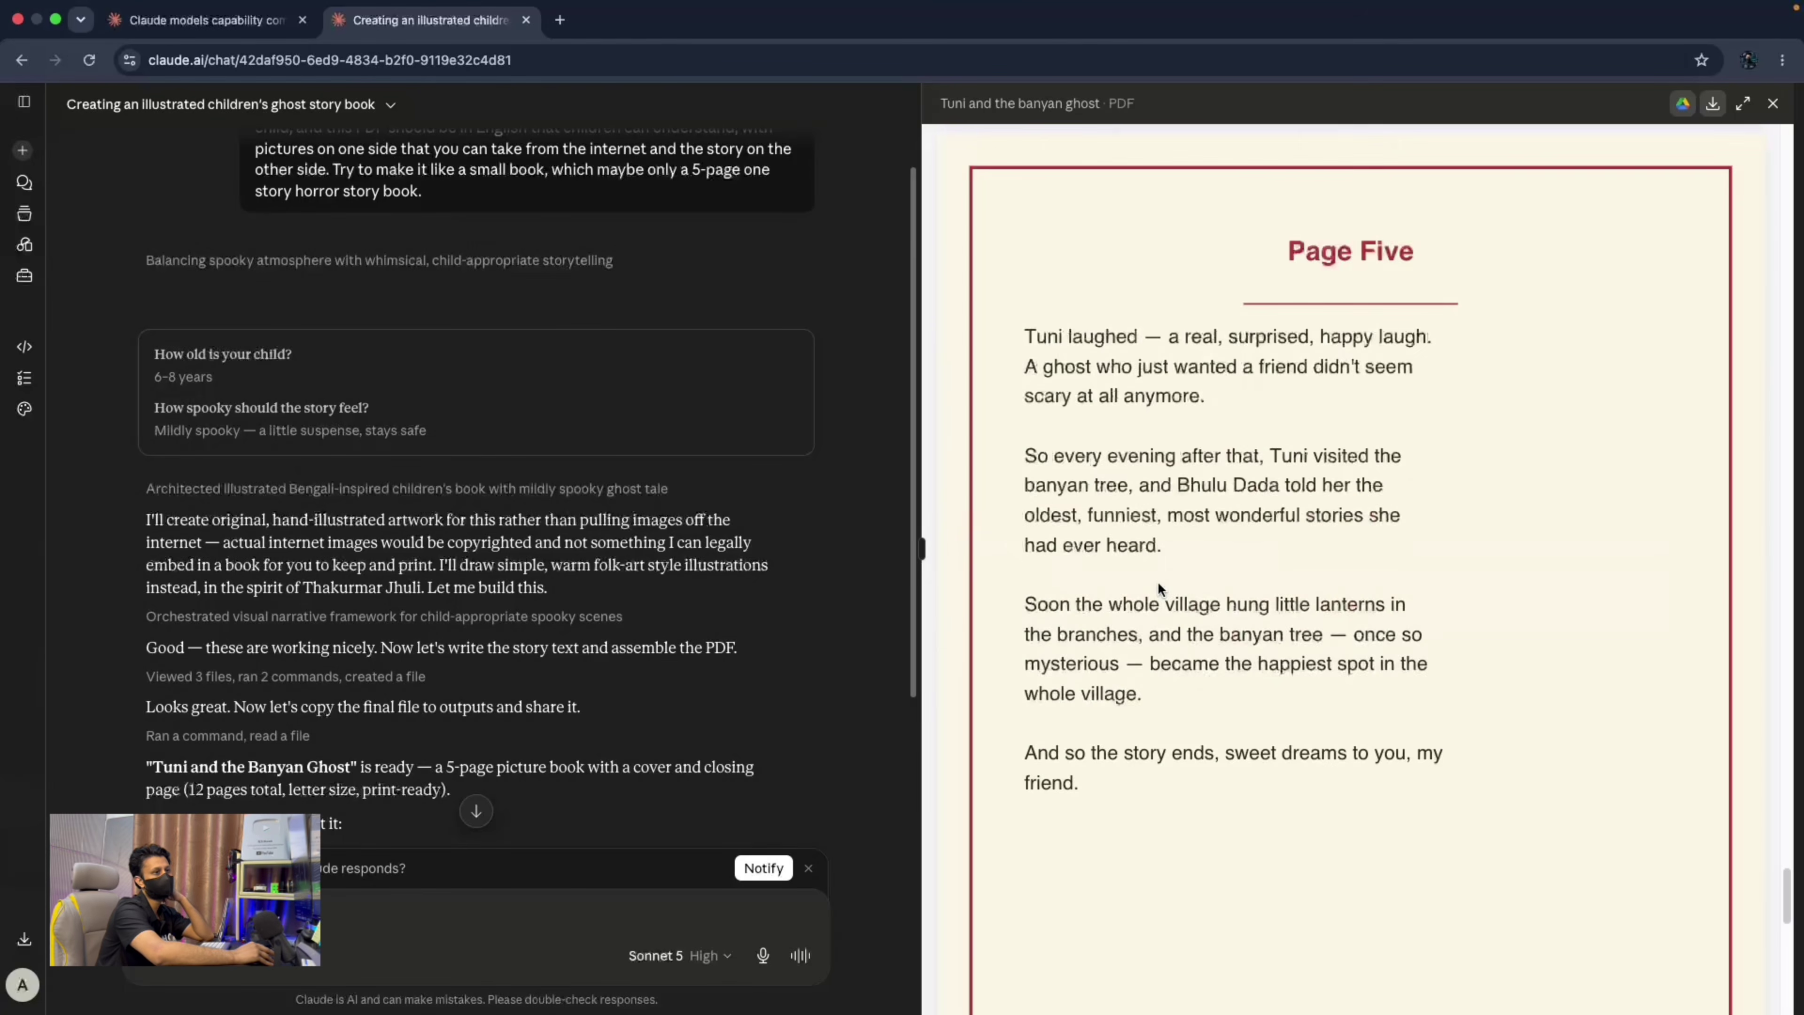
scroll(1156, 581, up, 20)
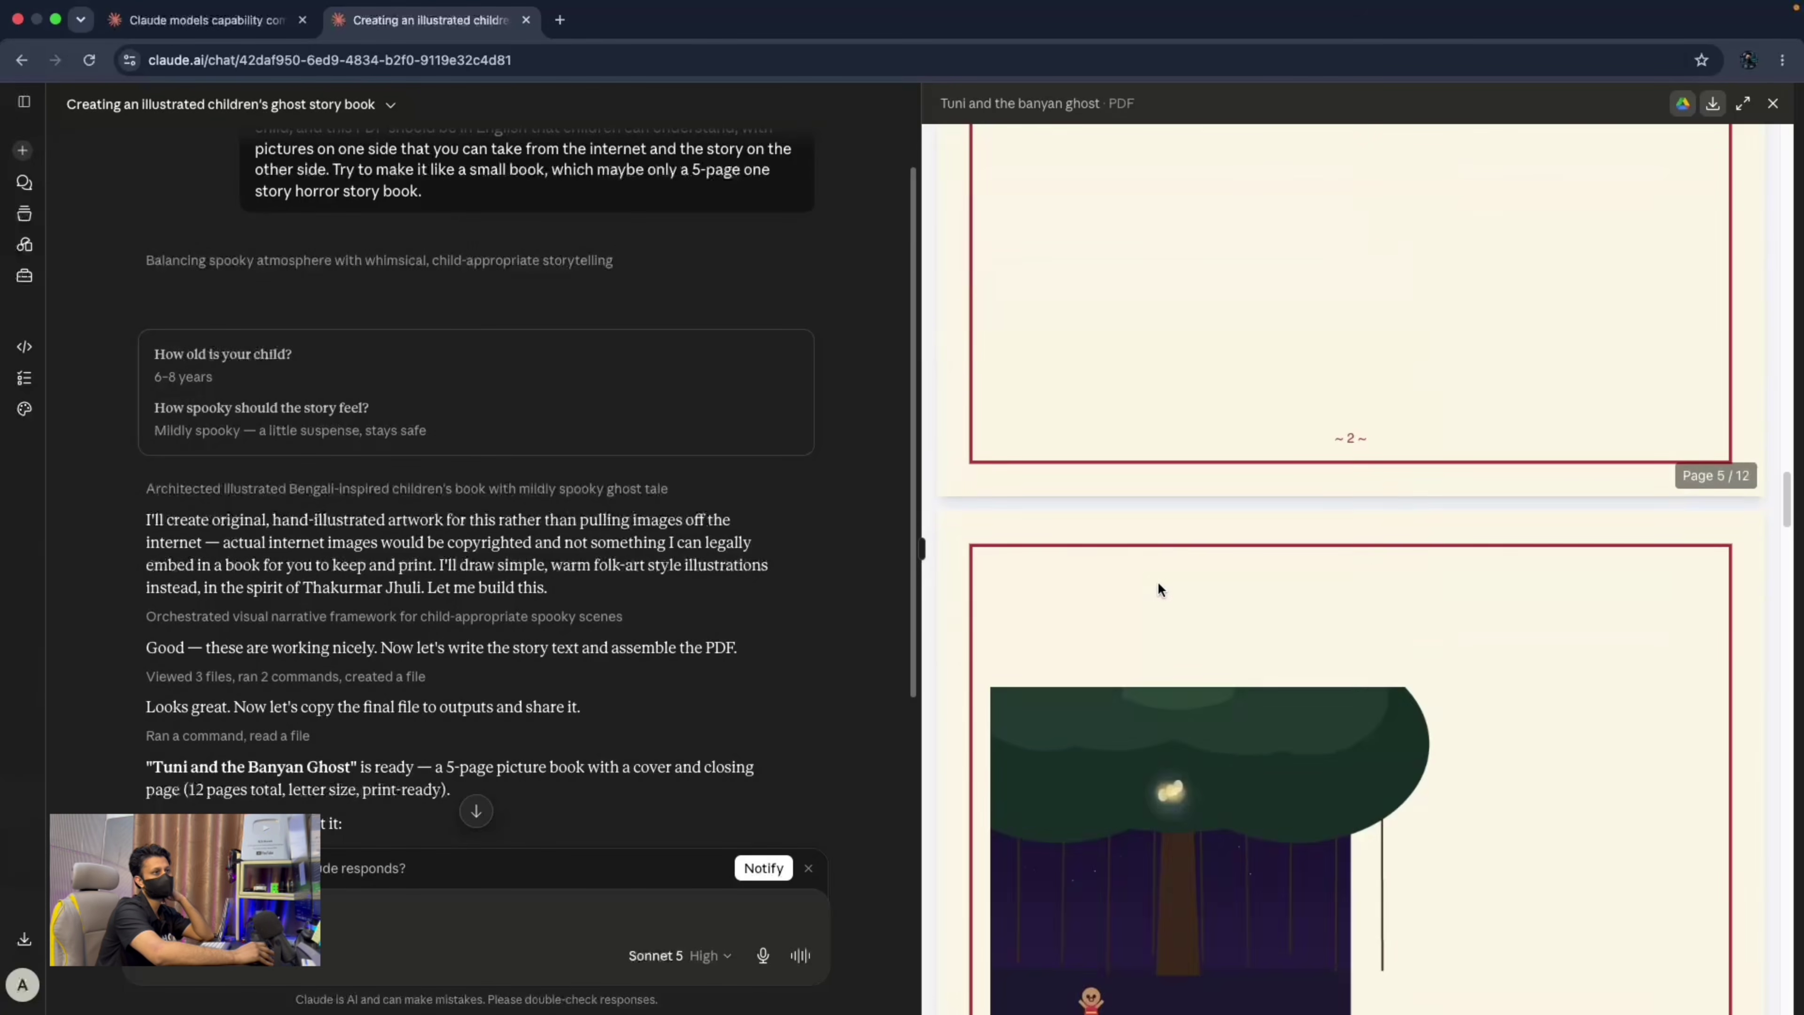
scroll(1157, 581, up, 10)
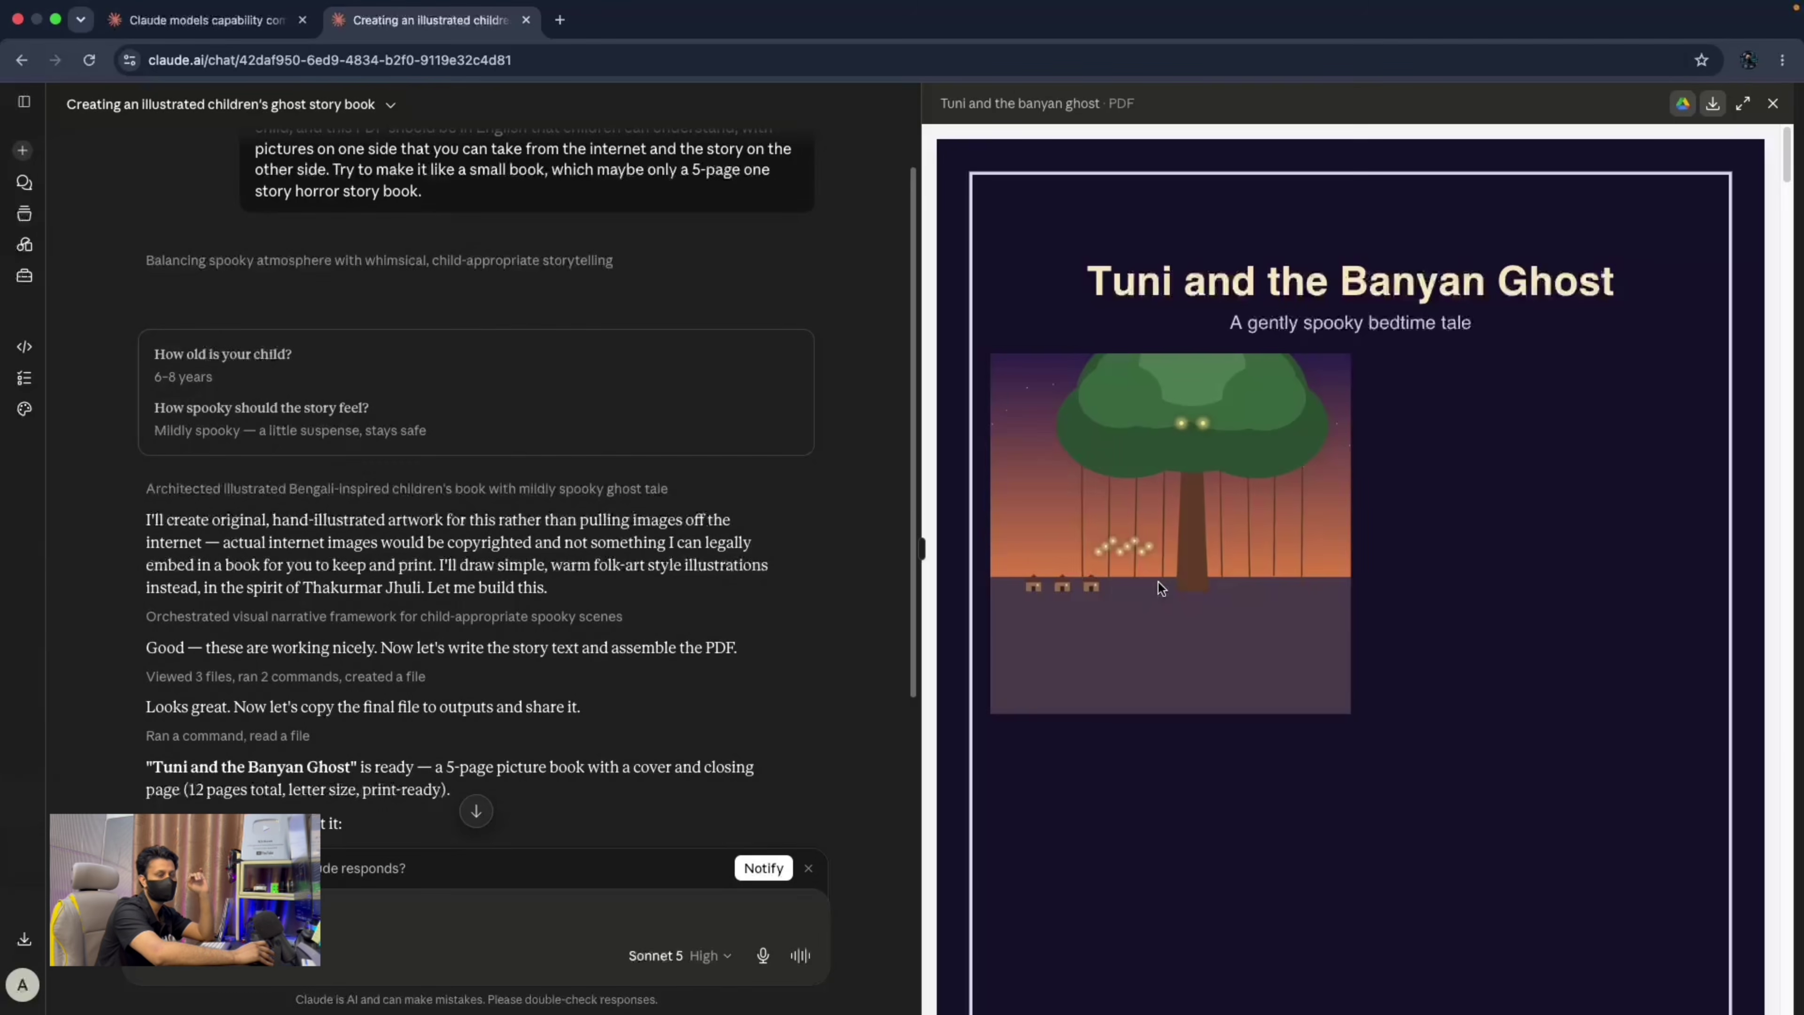
scroll(1158, 587, down, 5)
scroll(1161, 588, down, 20)
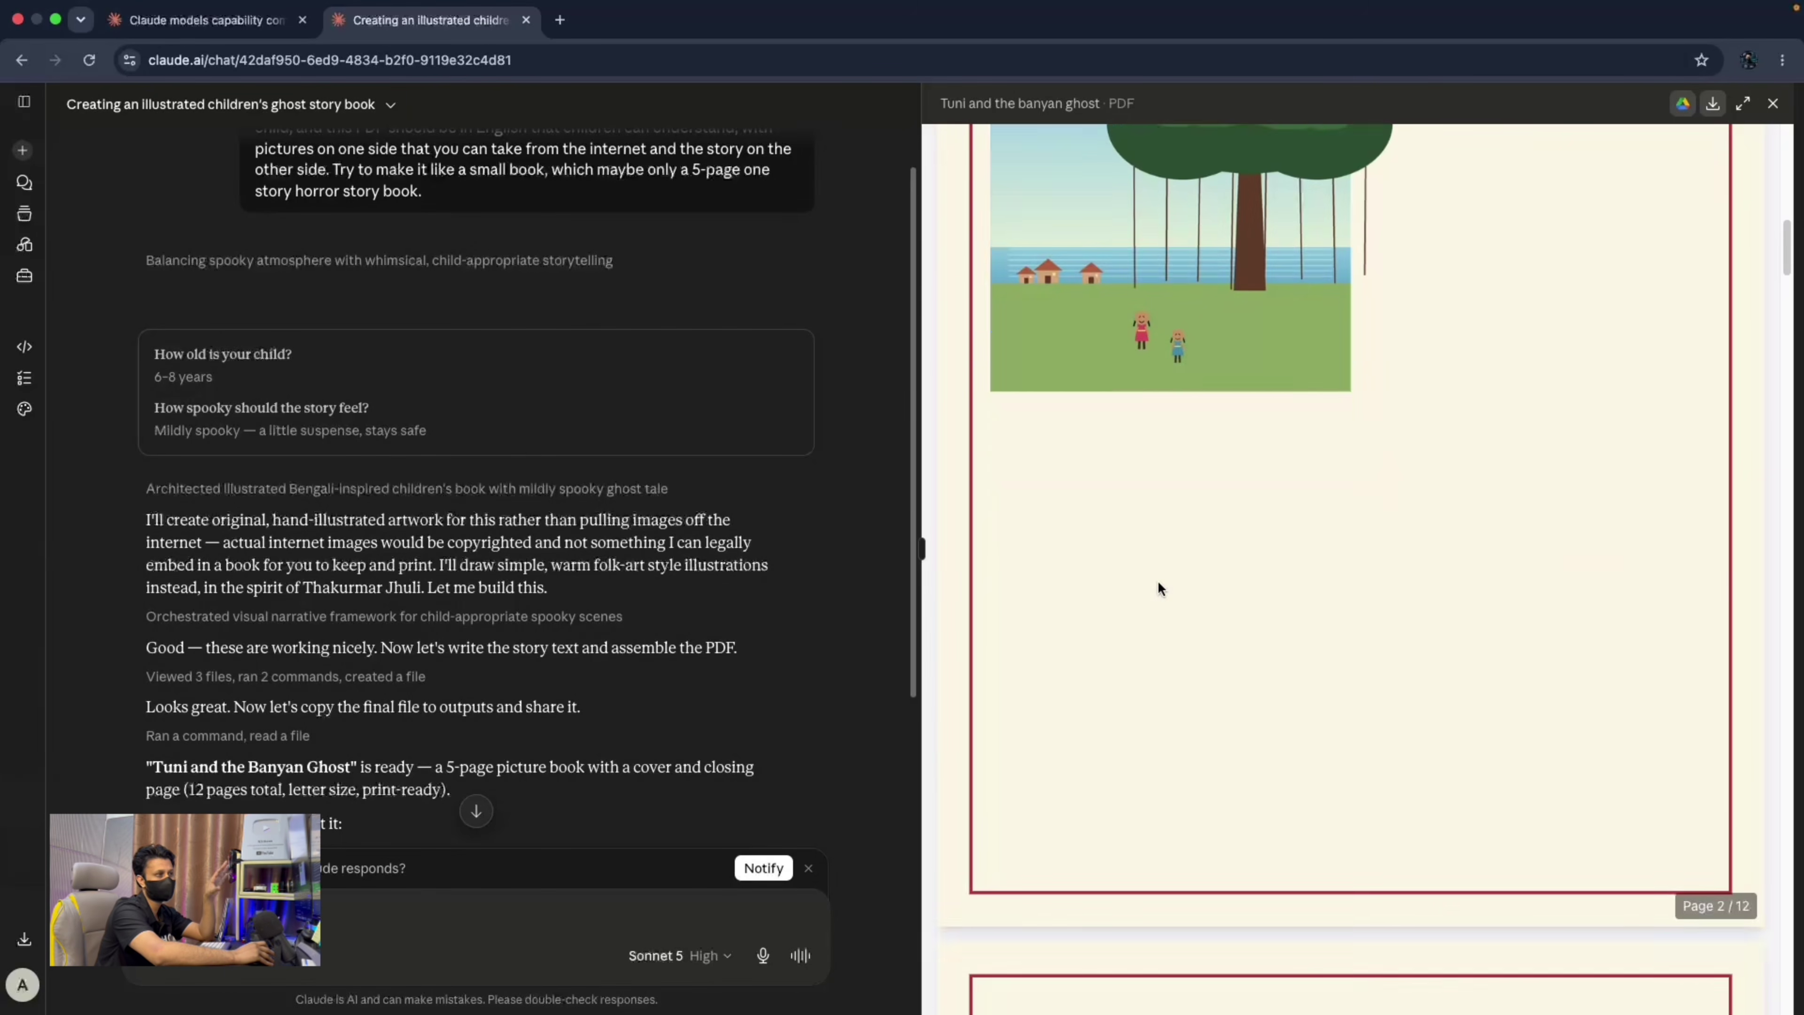
scroll(1158, 582, down, 20)
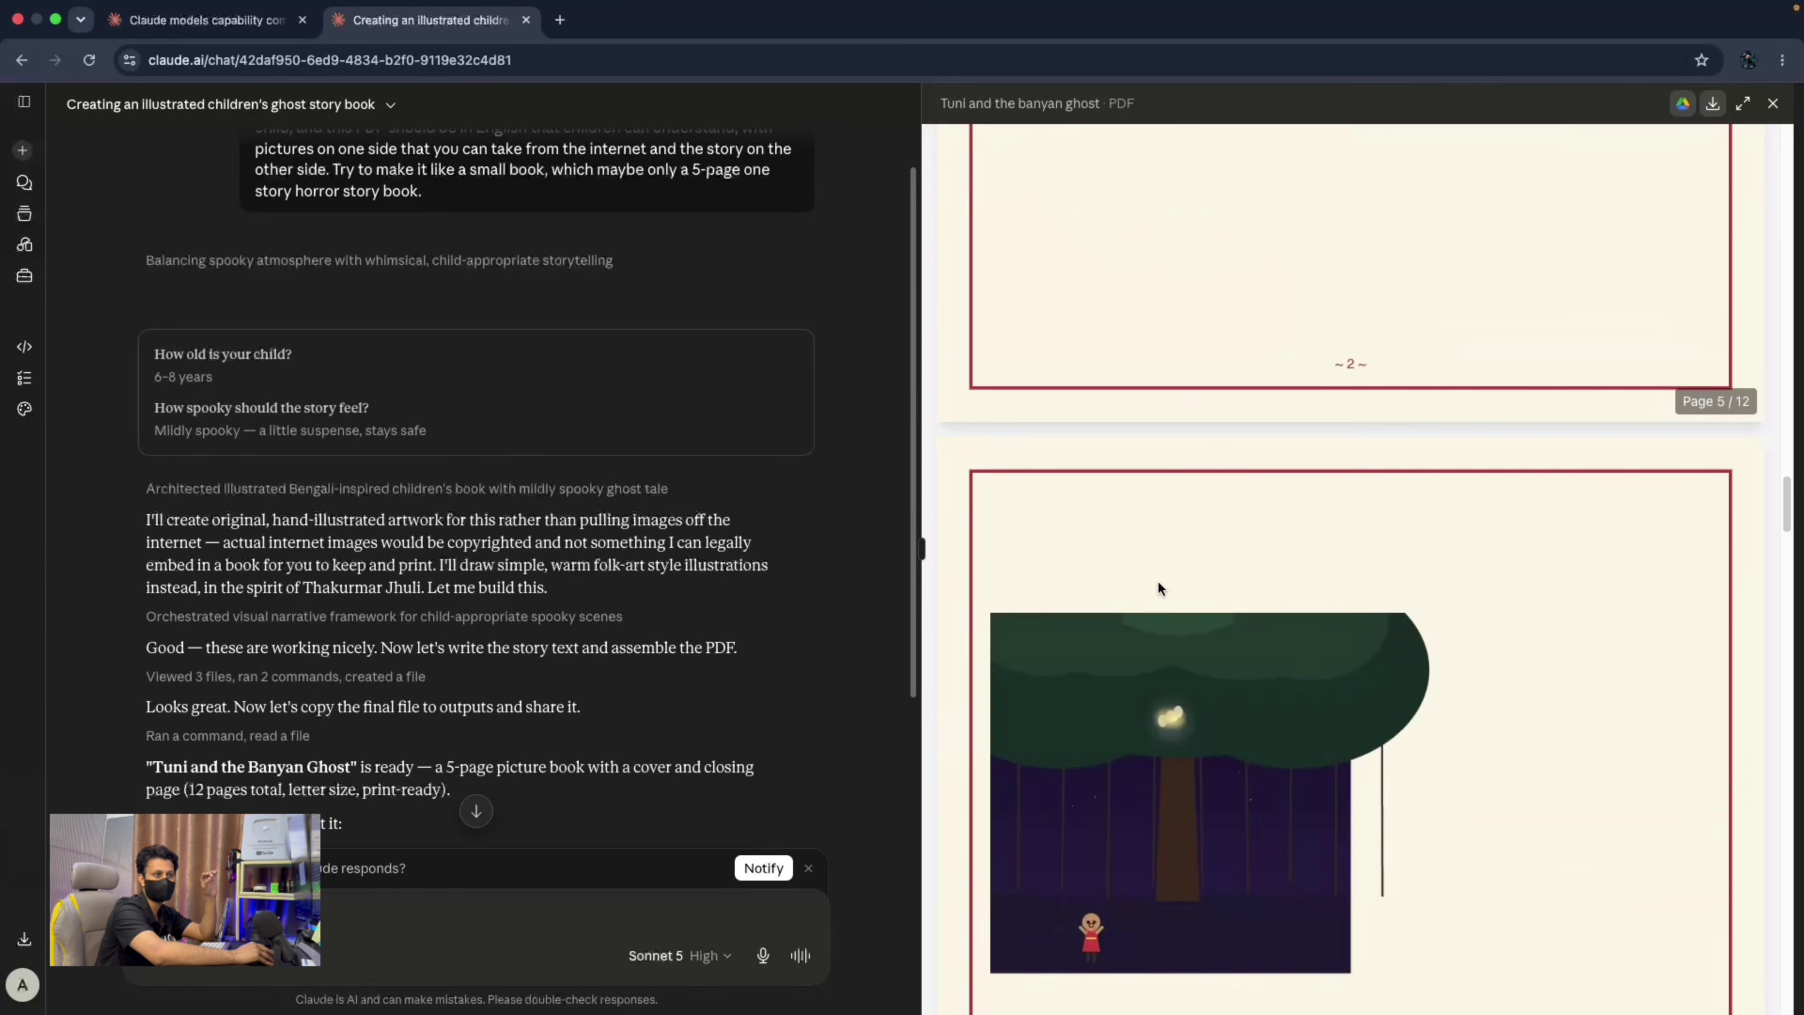
scroll(1157, 581, up, 20)
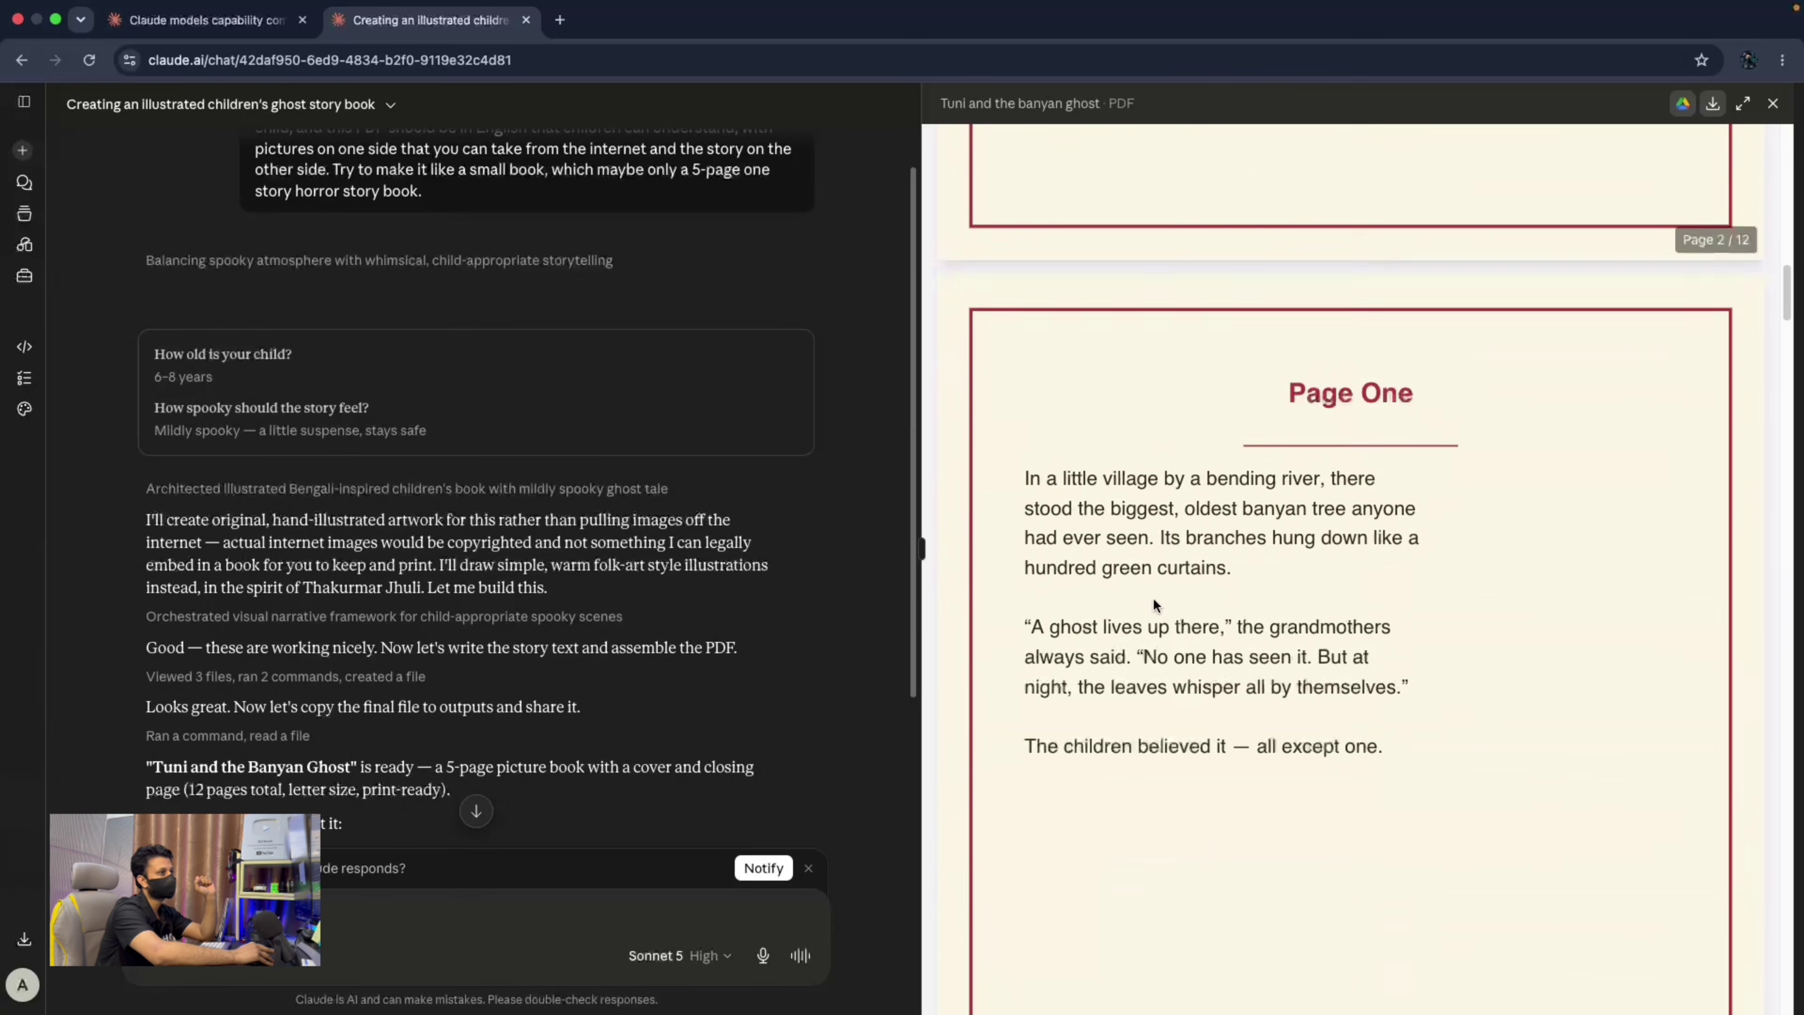
scroll(1153, 601, up, 10)
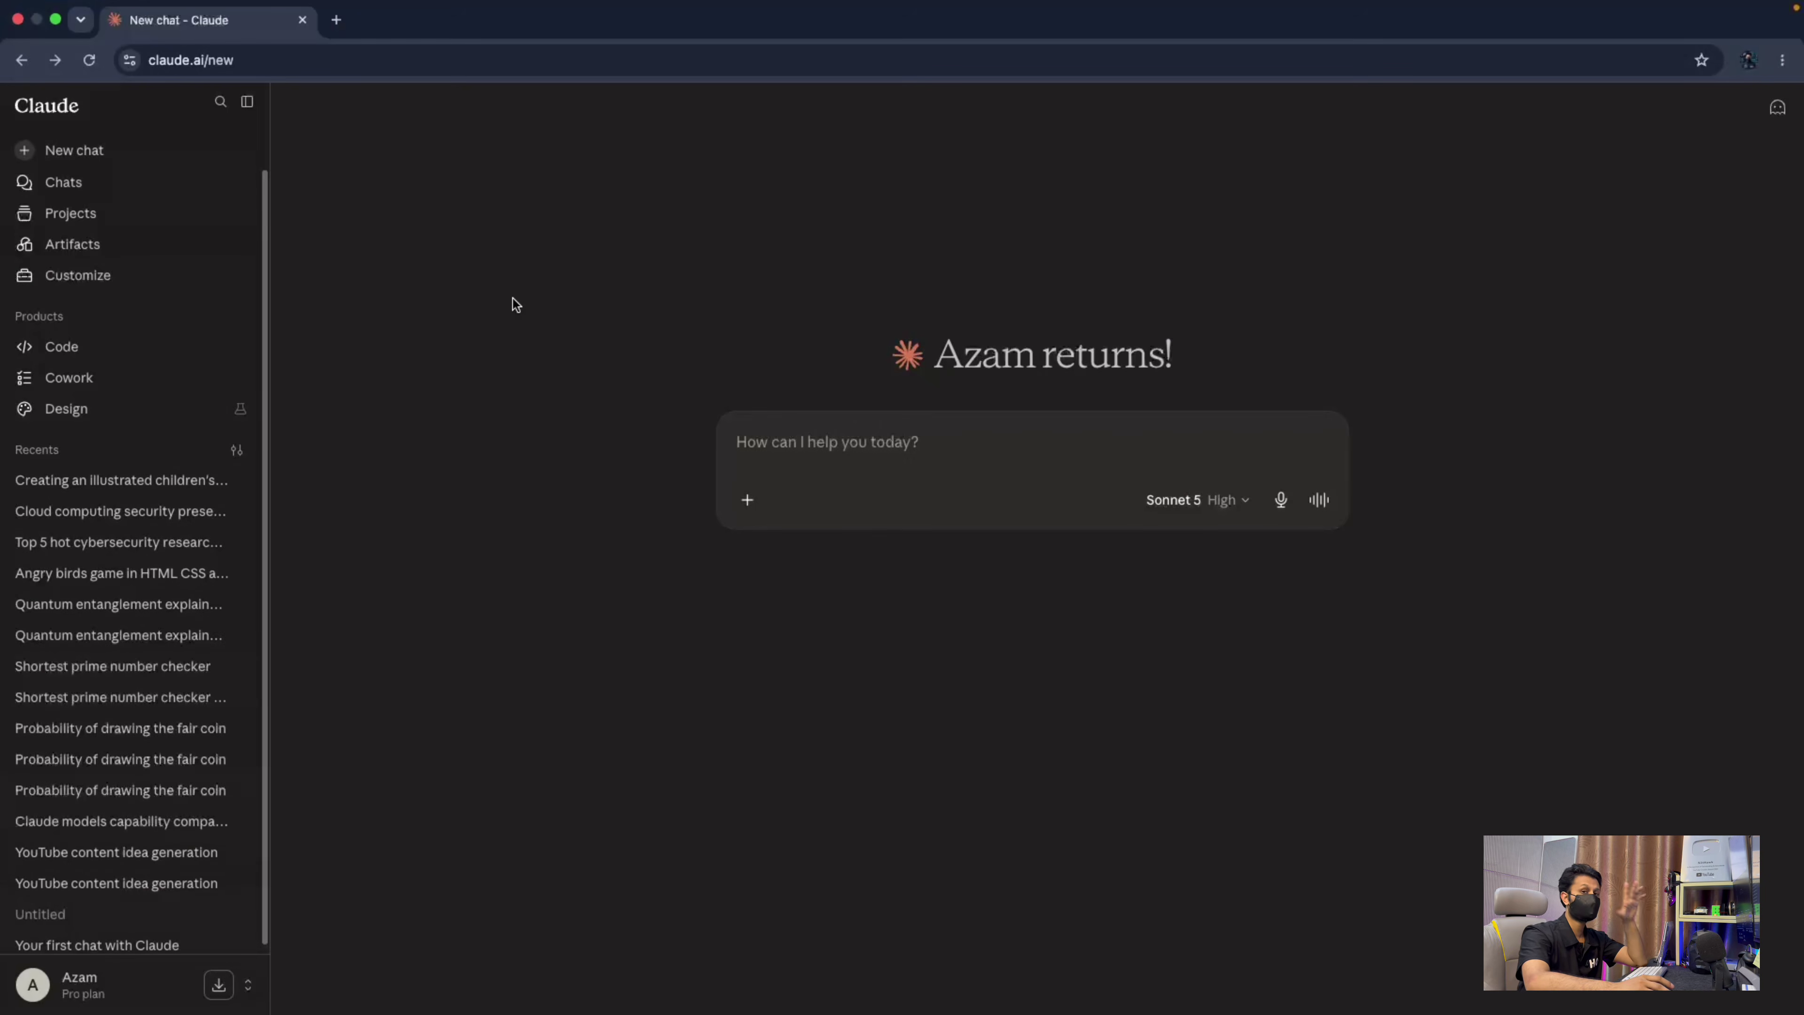
click(100, 984)
click(117, 703)
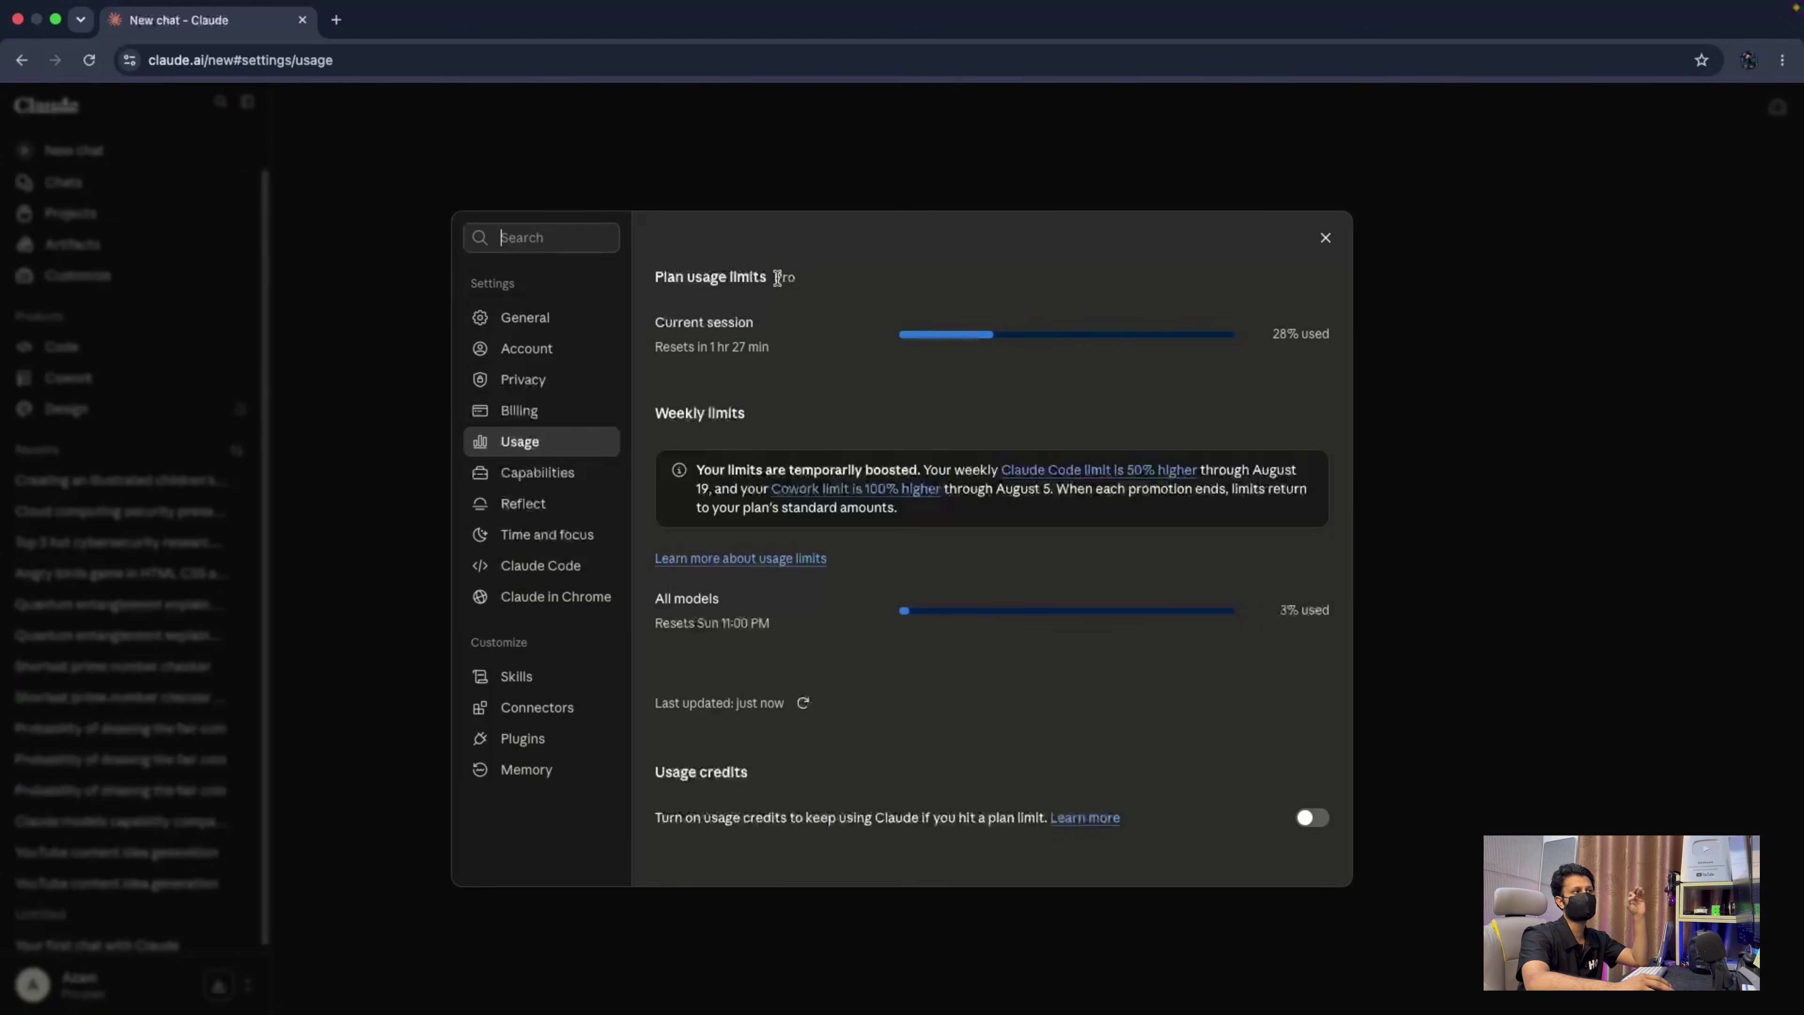
mouse_move(774, 280)
mouse_down()
mouse_move(656, 283)
mouse_move(769, 278)
mouse_up()
click(729, 276)
click(977, 326)
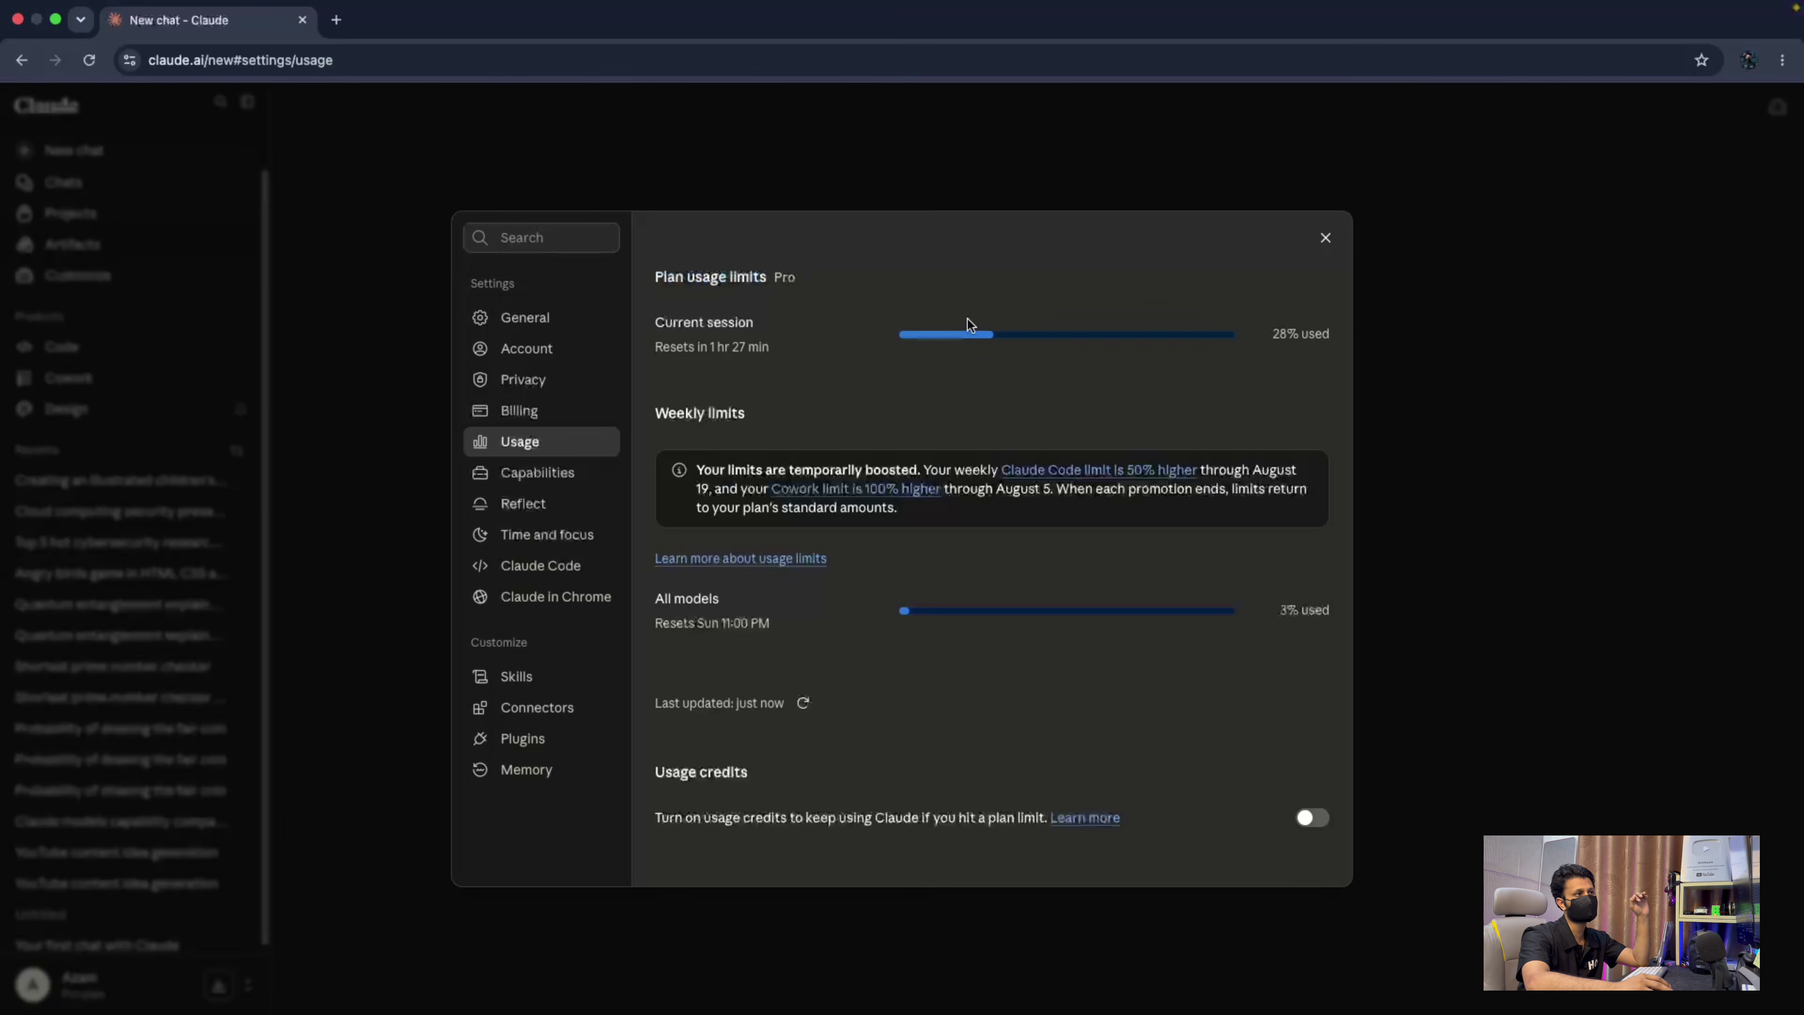
double_click(785, 278)
drag(797, 376, 656, 351)
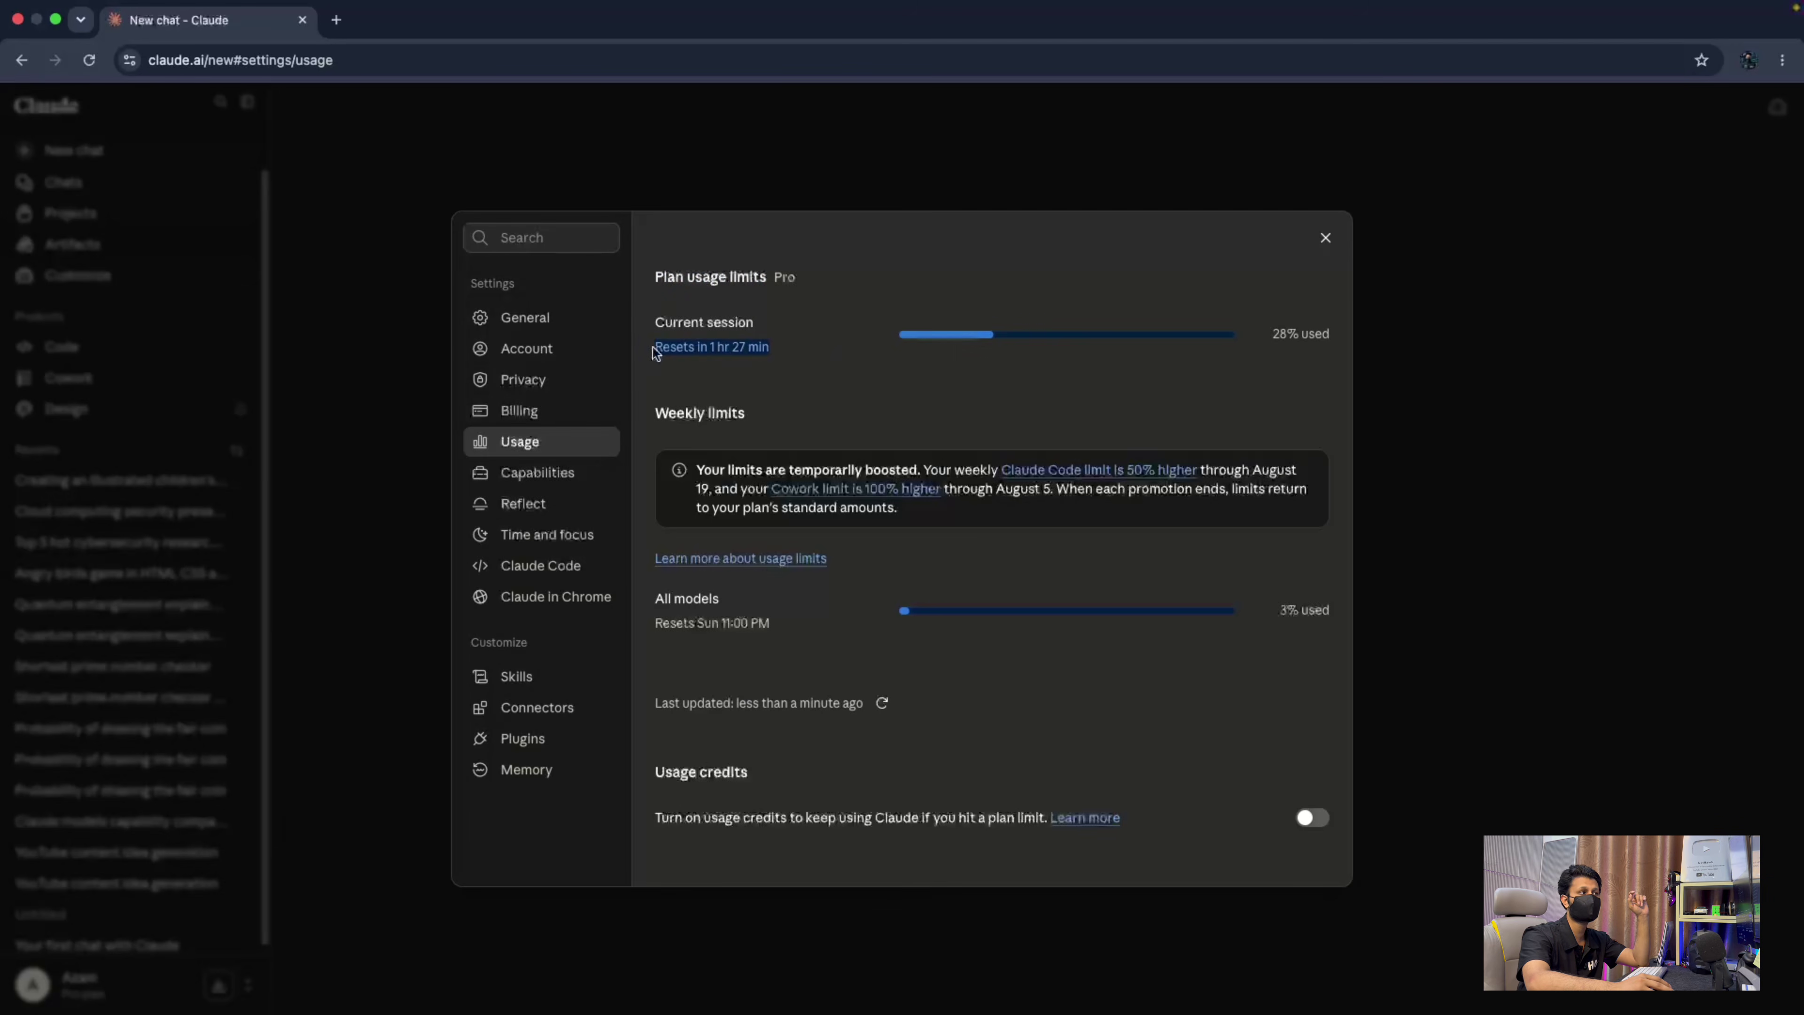
click(832, 347)
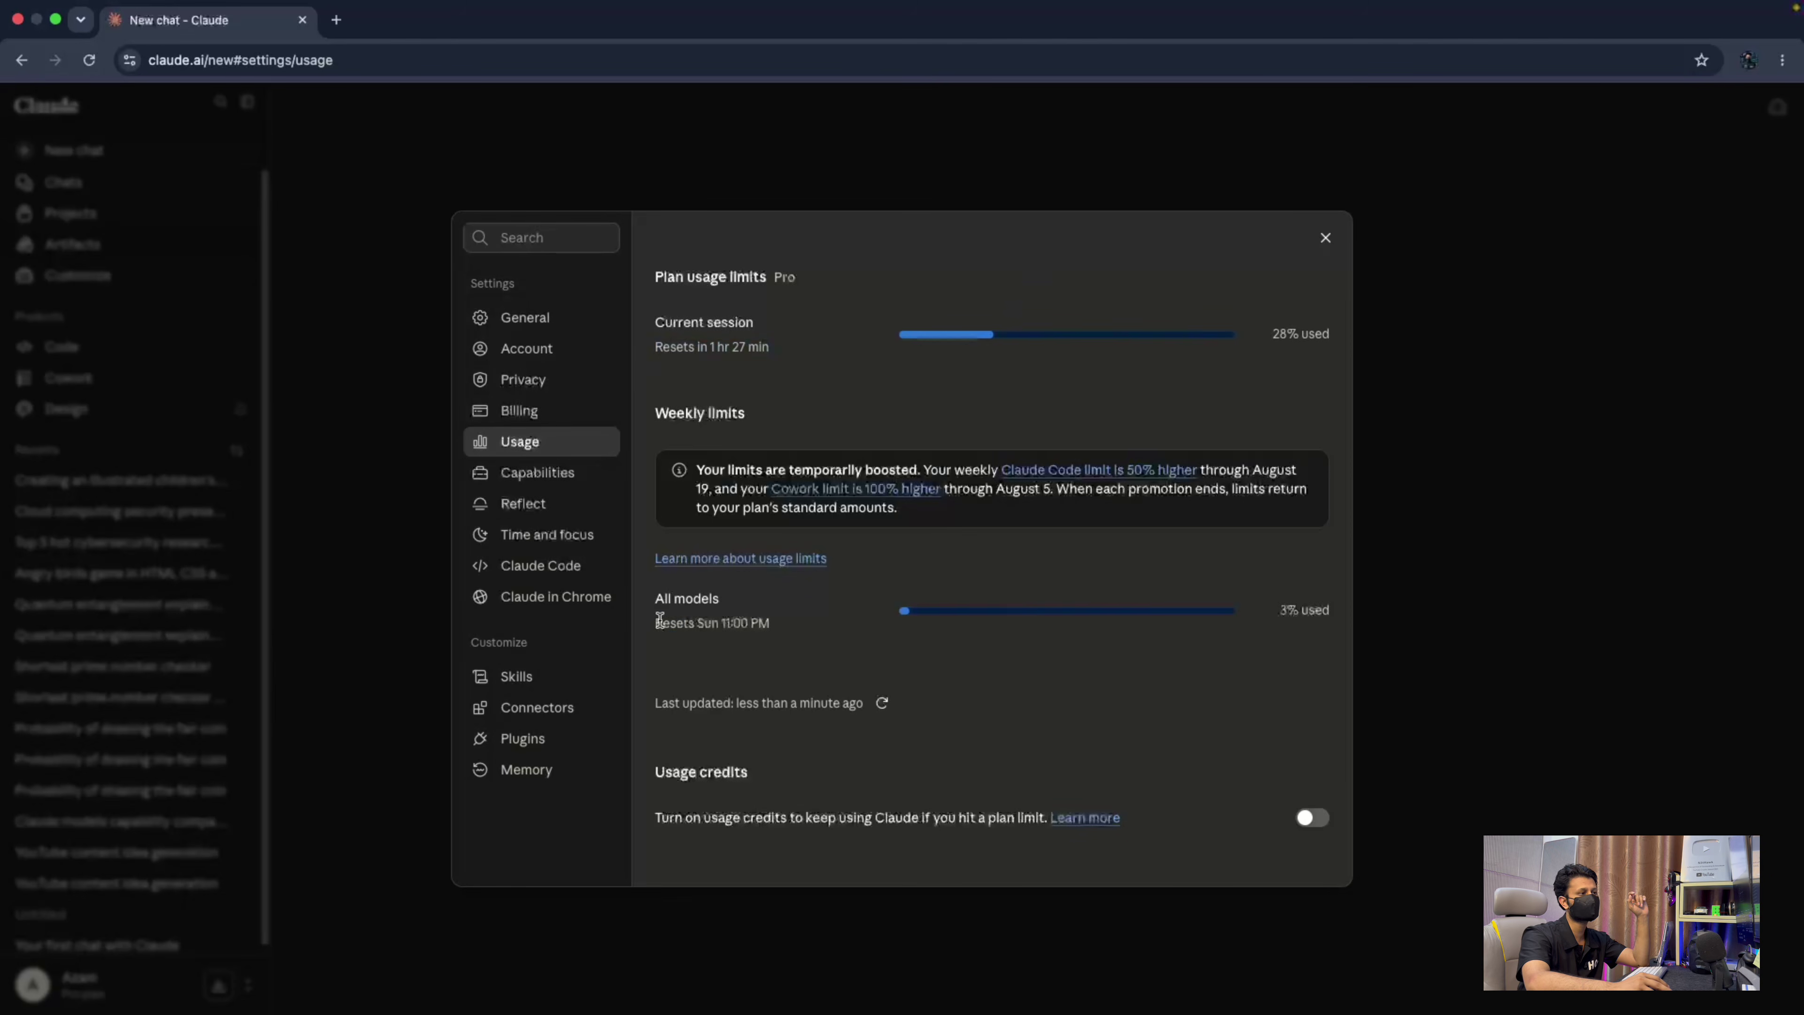
drag(659, 622, 701, 625)
click(791, 629)
click(894, 645)
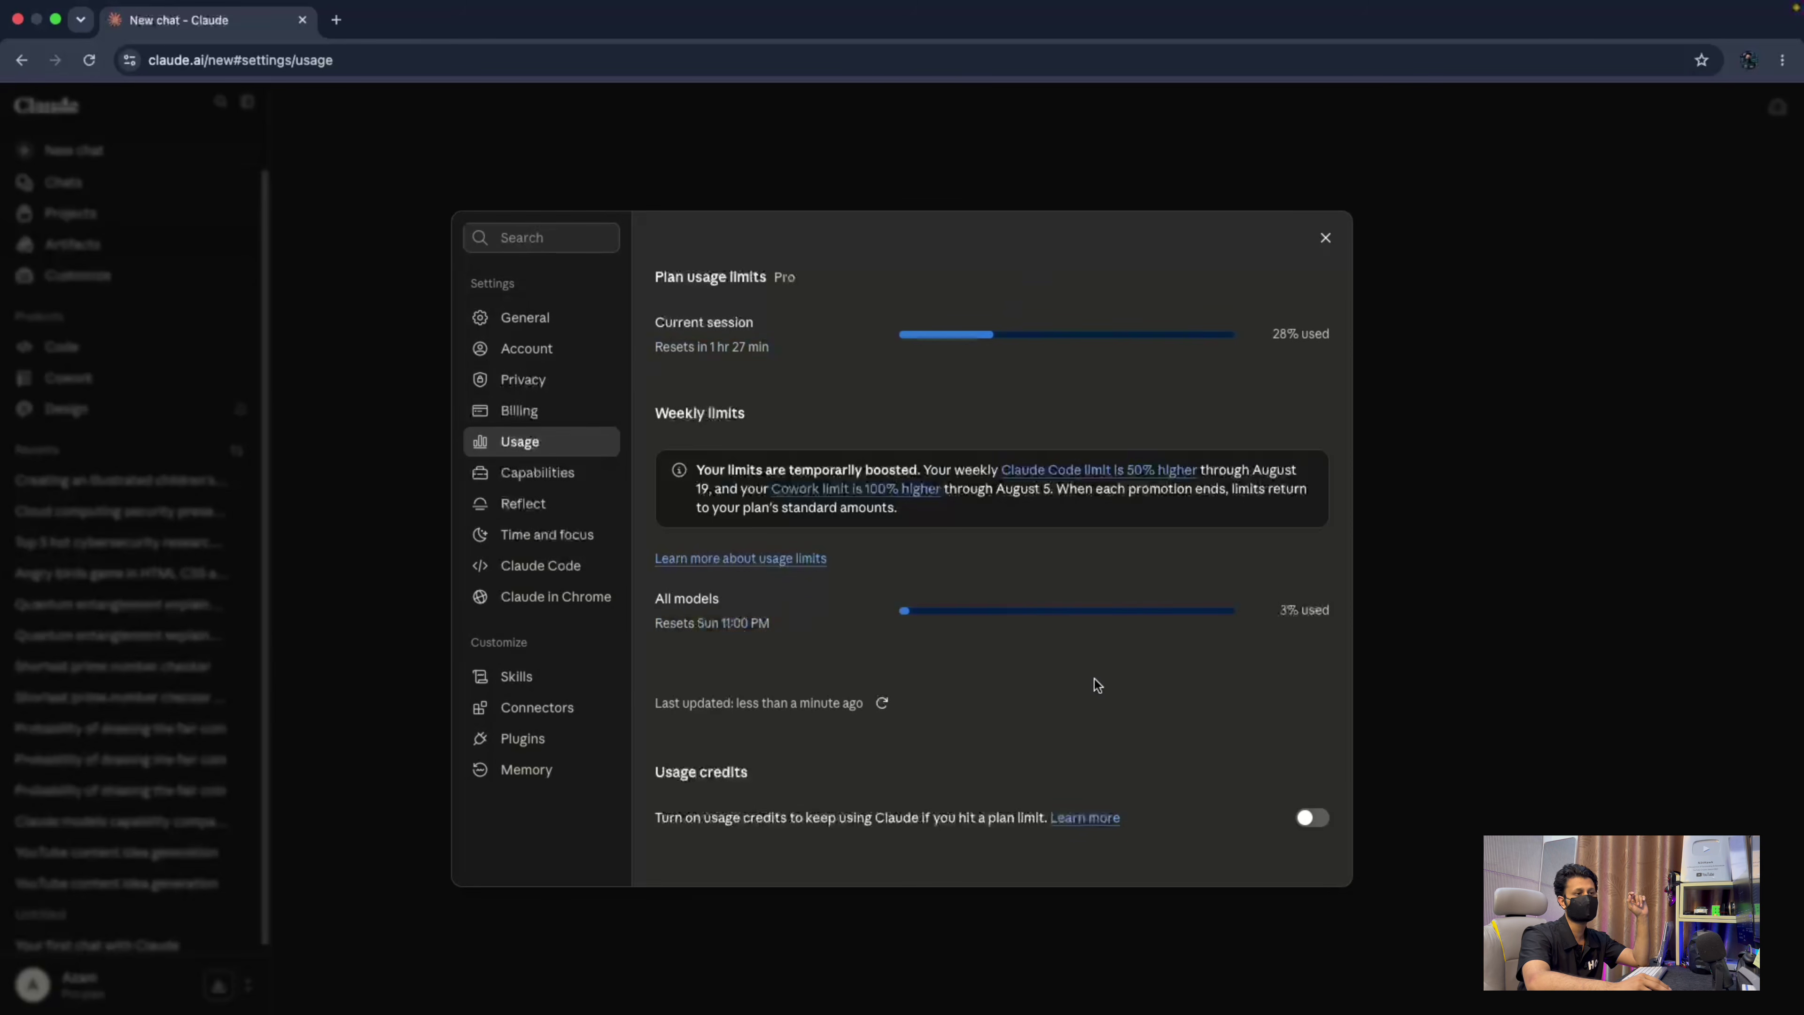
drag(654, 772, 758, 784)
click(760, 803)
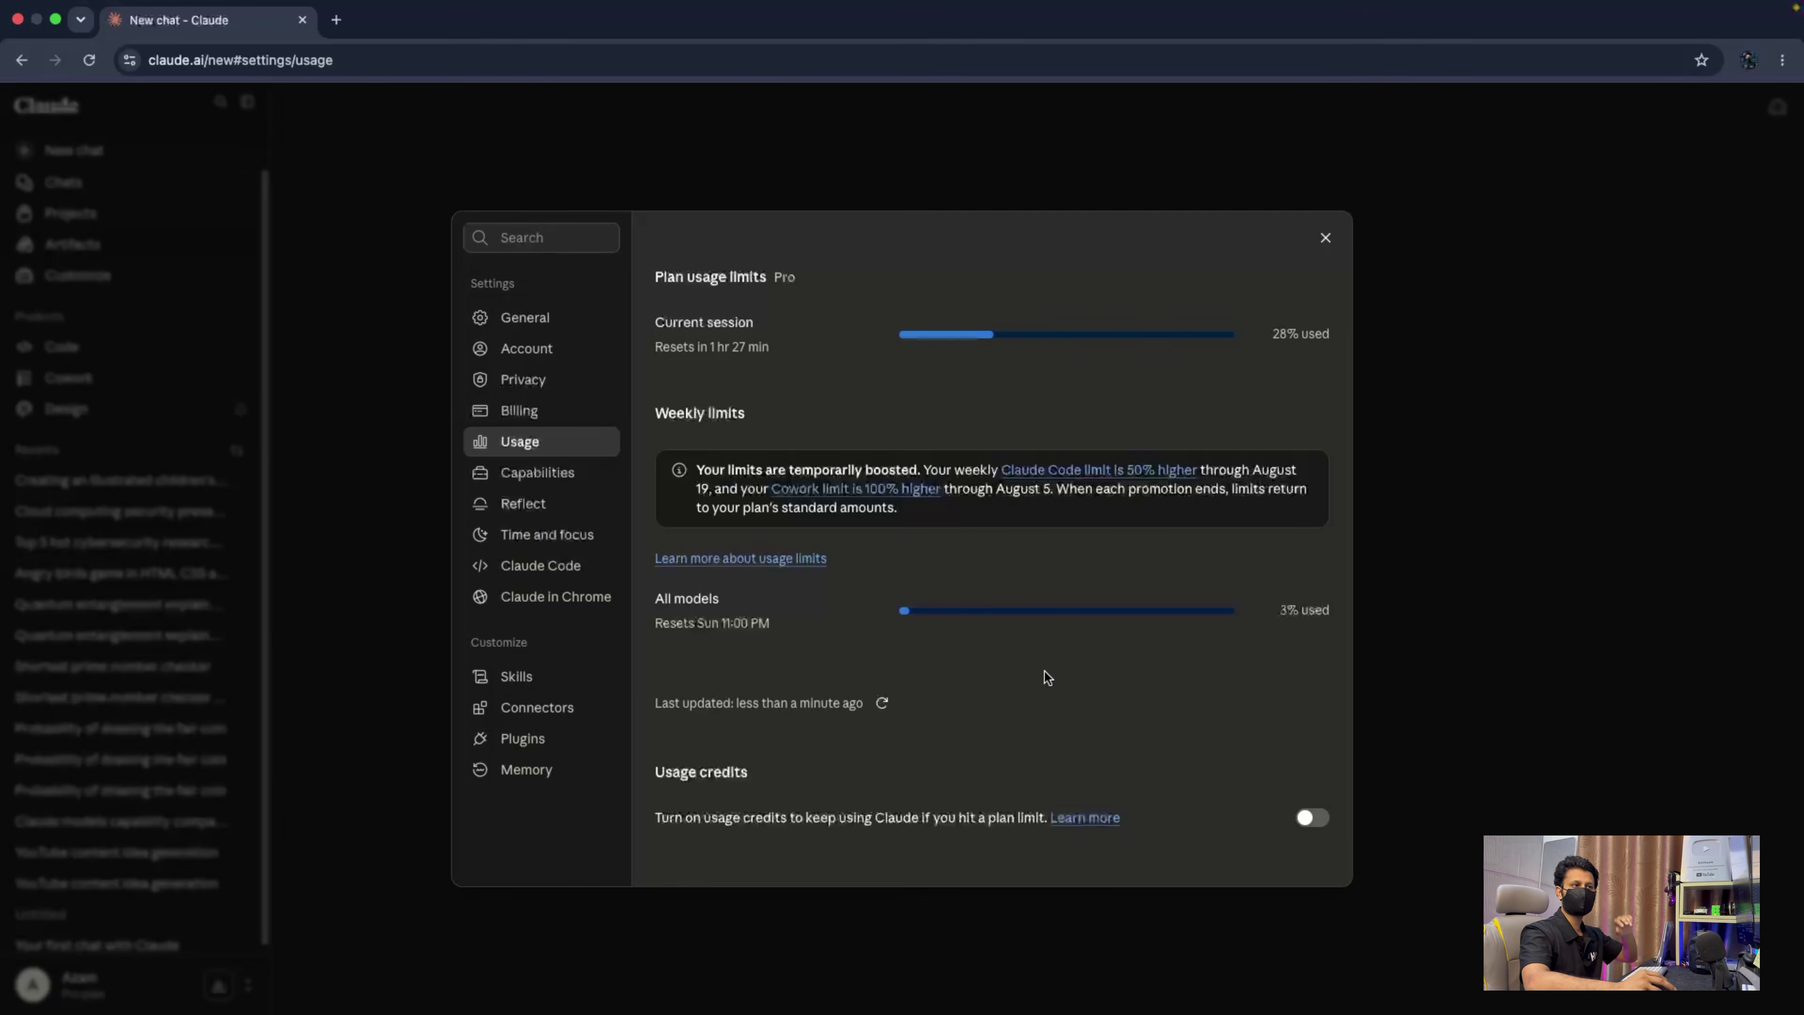
click(1323, 242)
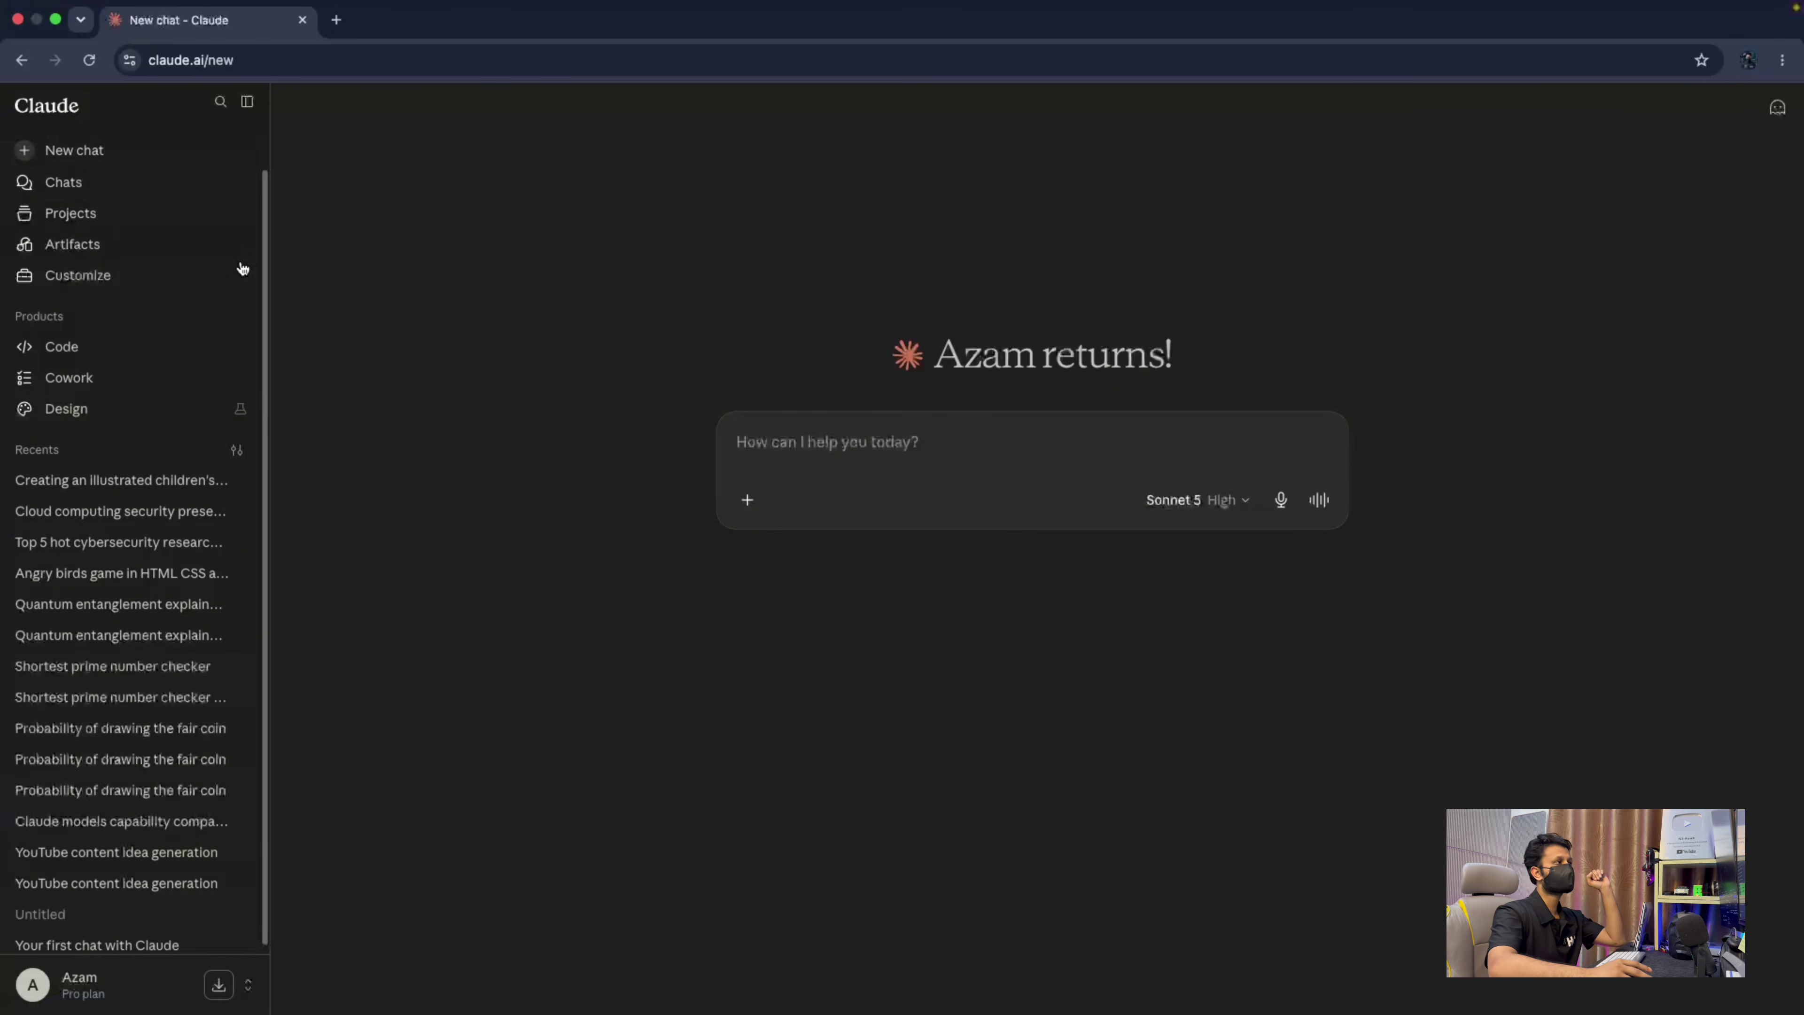
Go to the Projects page listing 'How to use Claude' and start a new project.
click(165, 217)
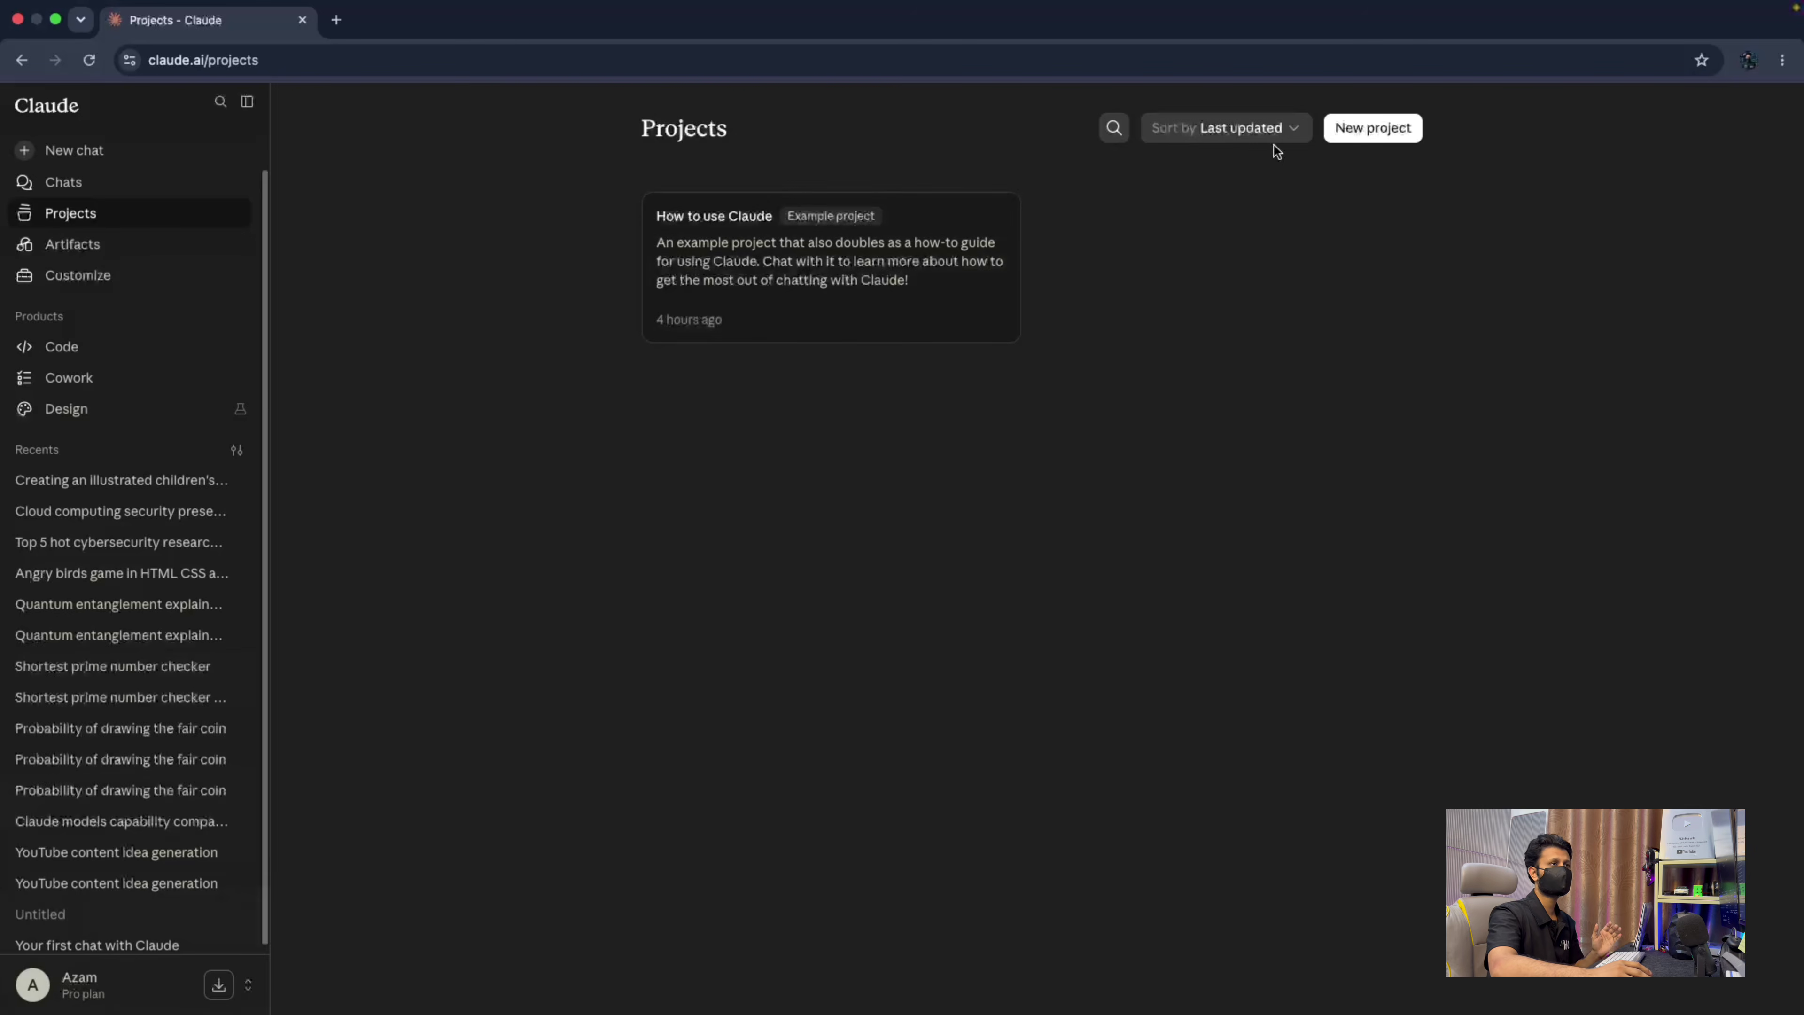
click(1367, 130)
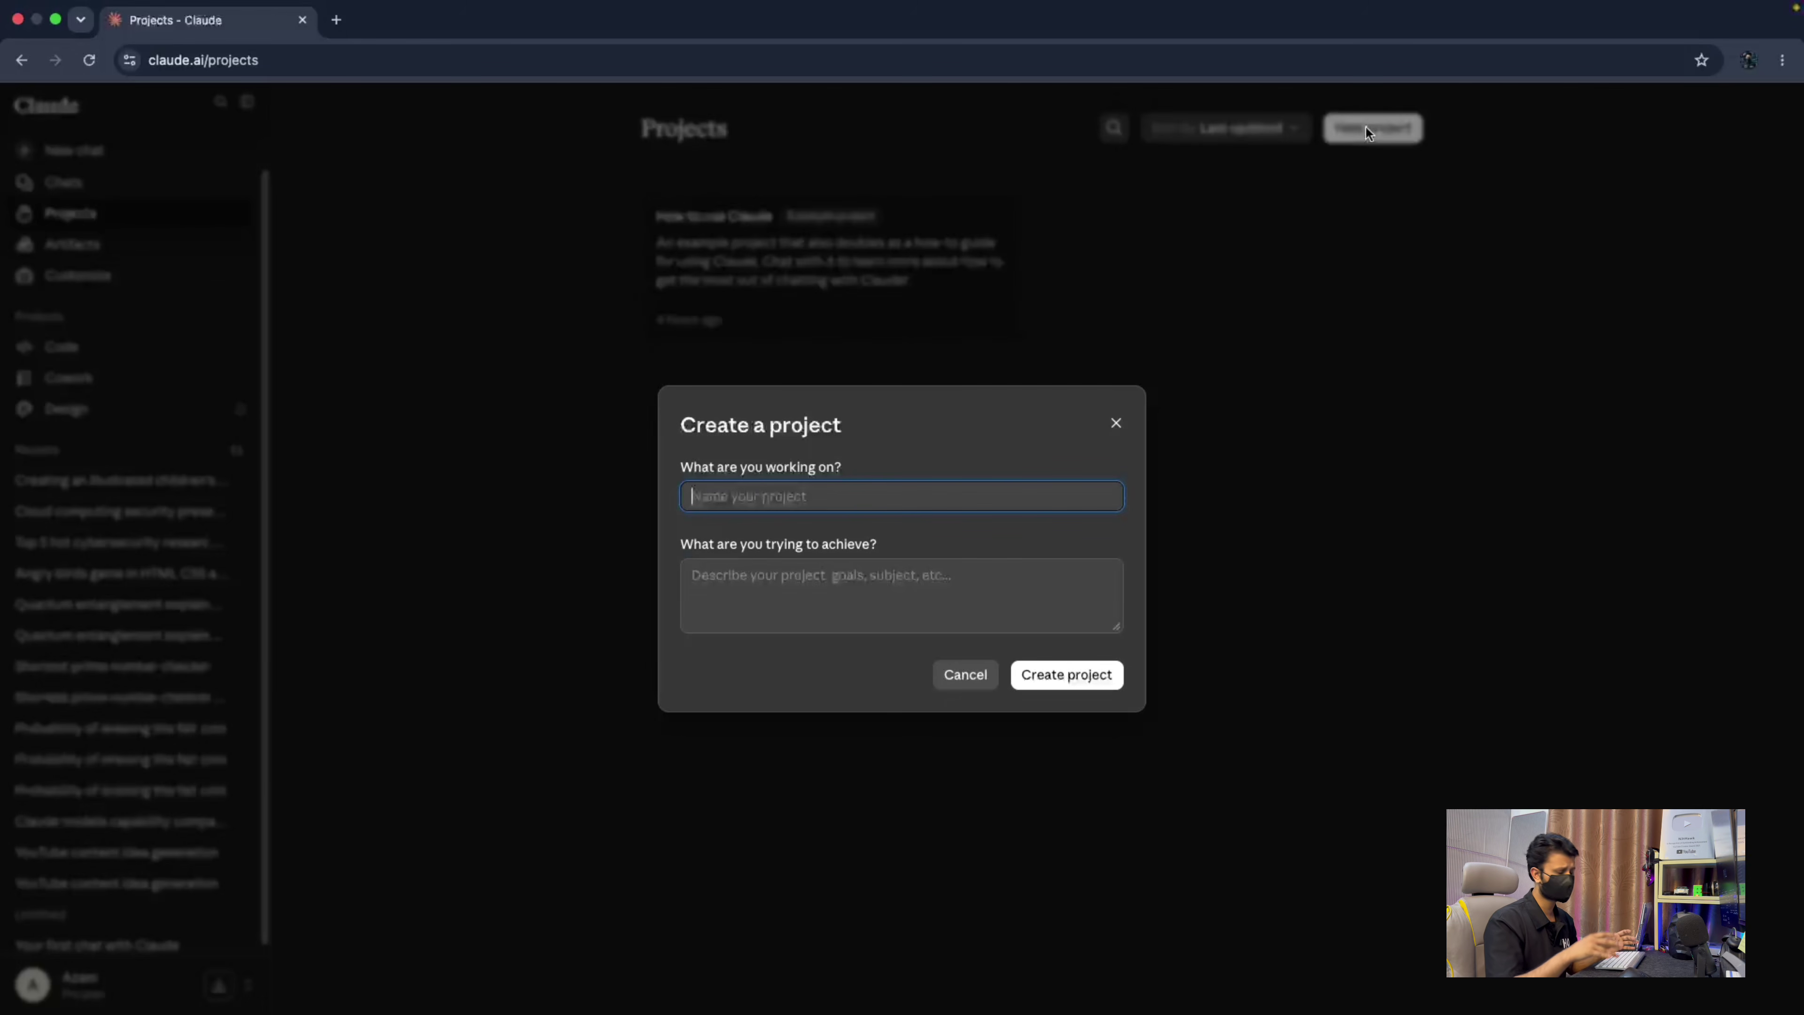
Create the project 'climate change' with the goal 'we will analysis Bangladesh's climate change'.
text(climate change)
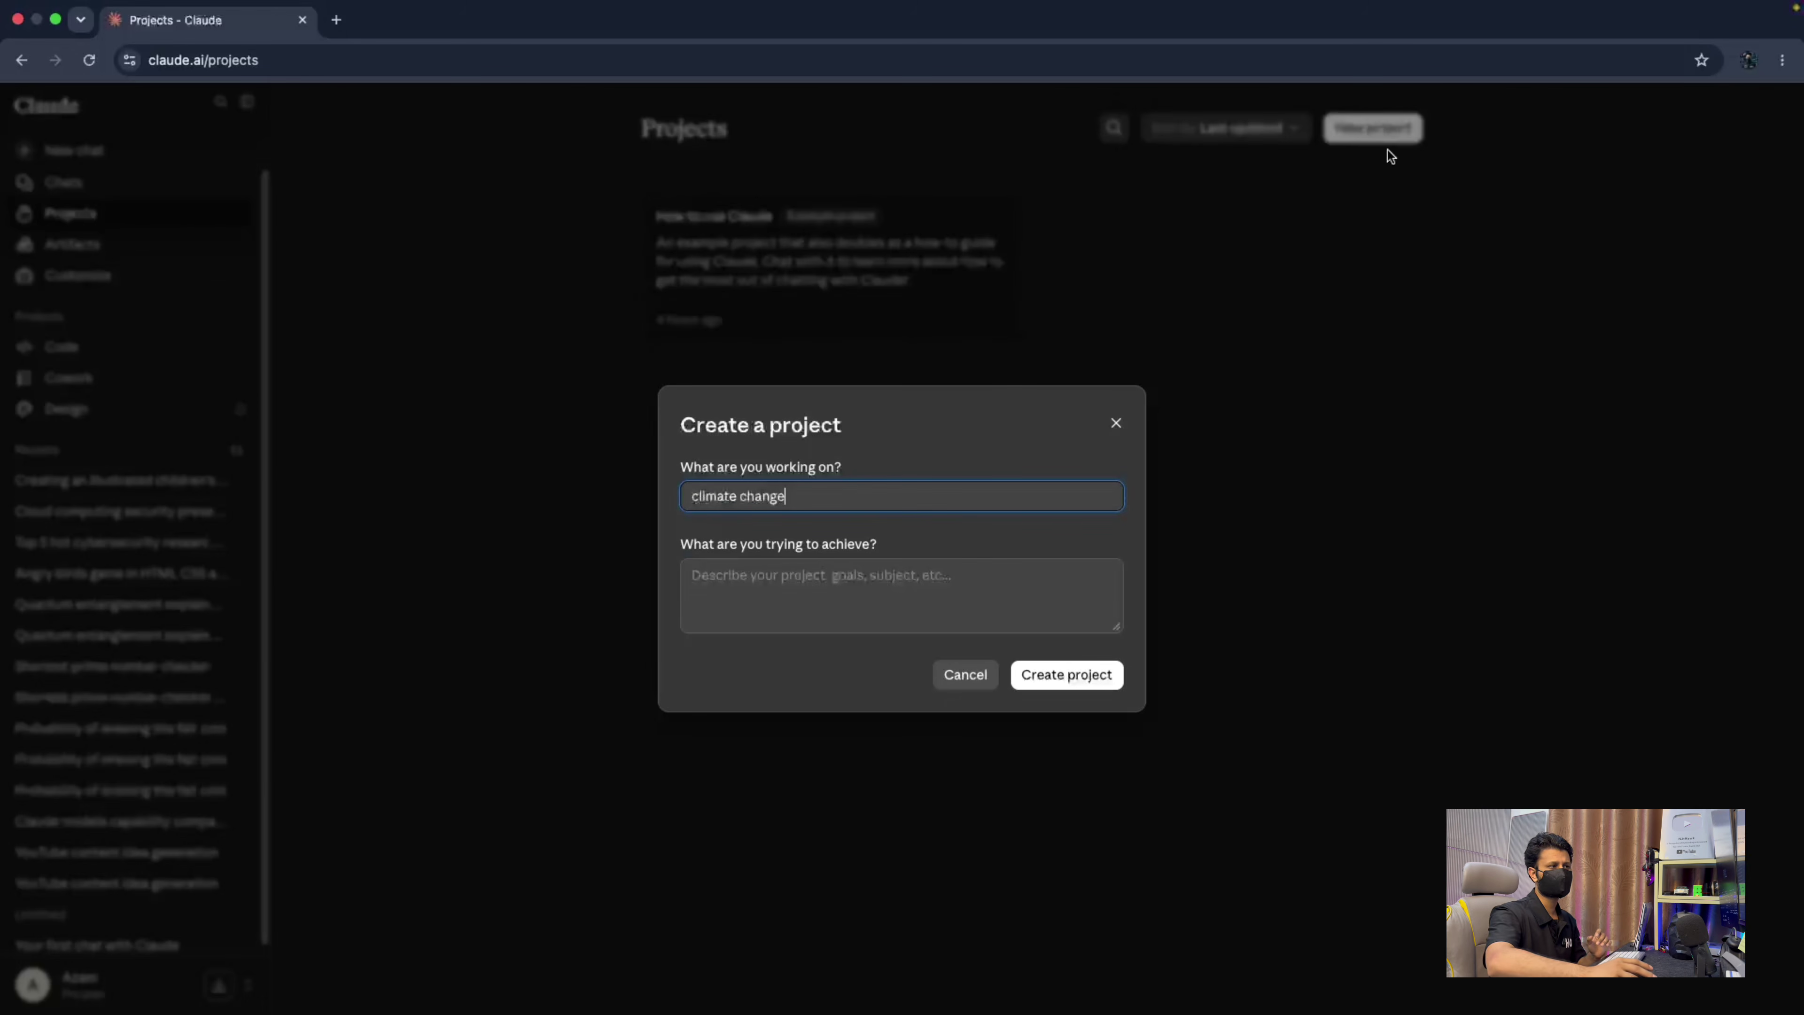
click(868, 587)
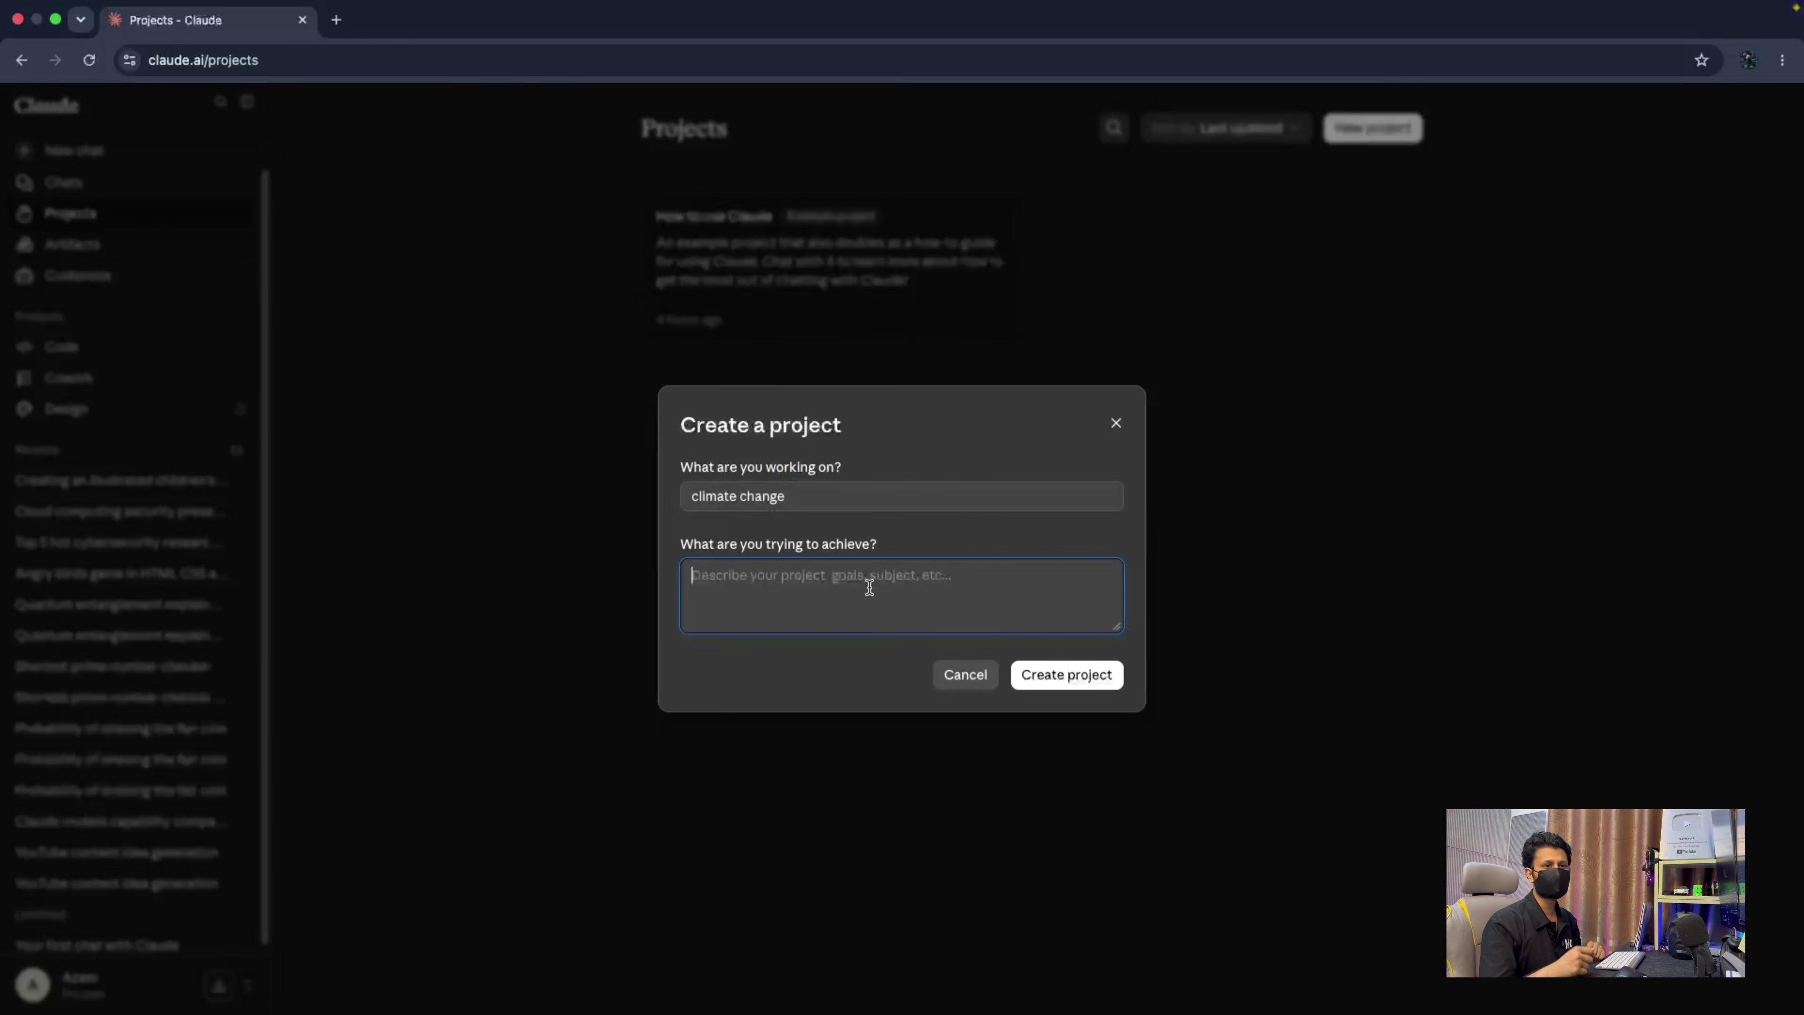
text(we will analysis Bangladesh's climate change)
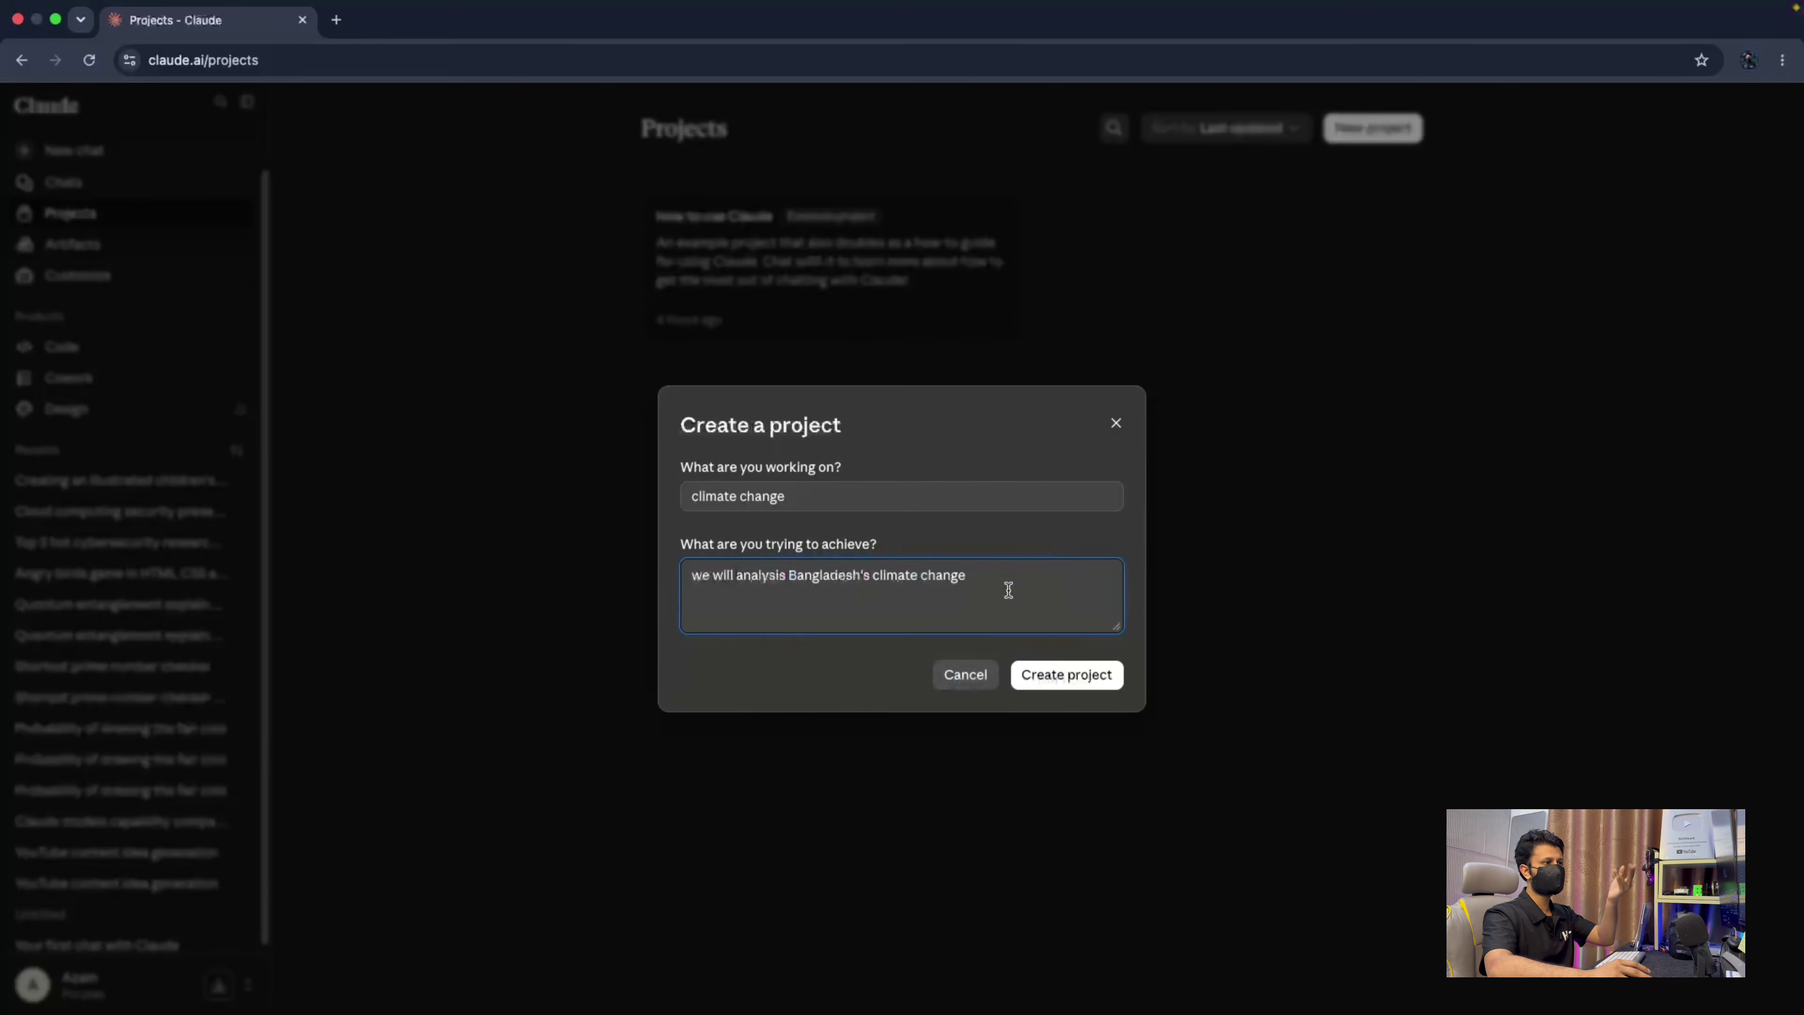
click(1083, 676)
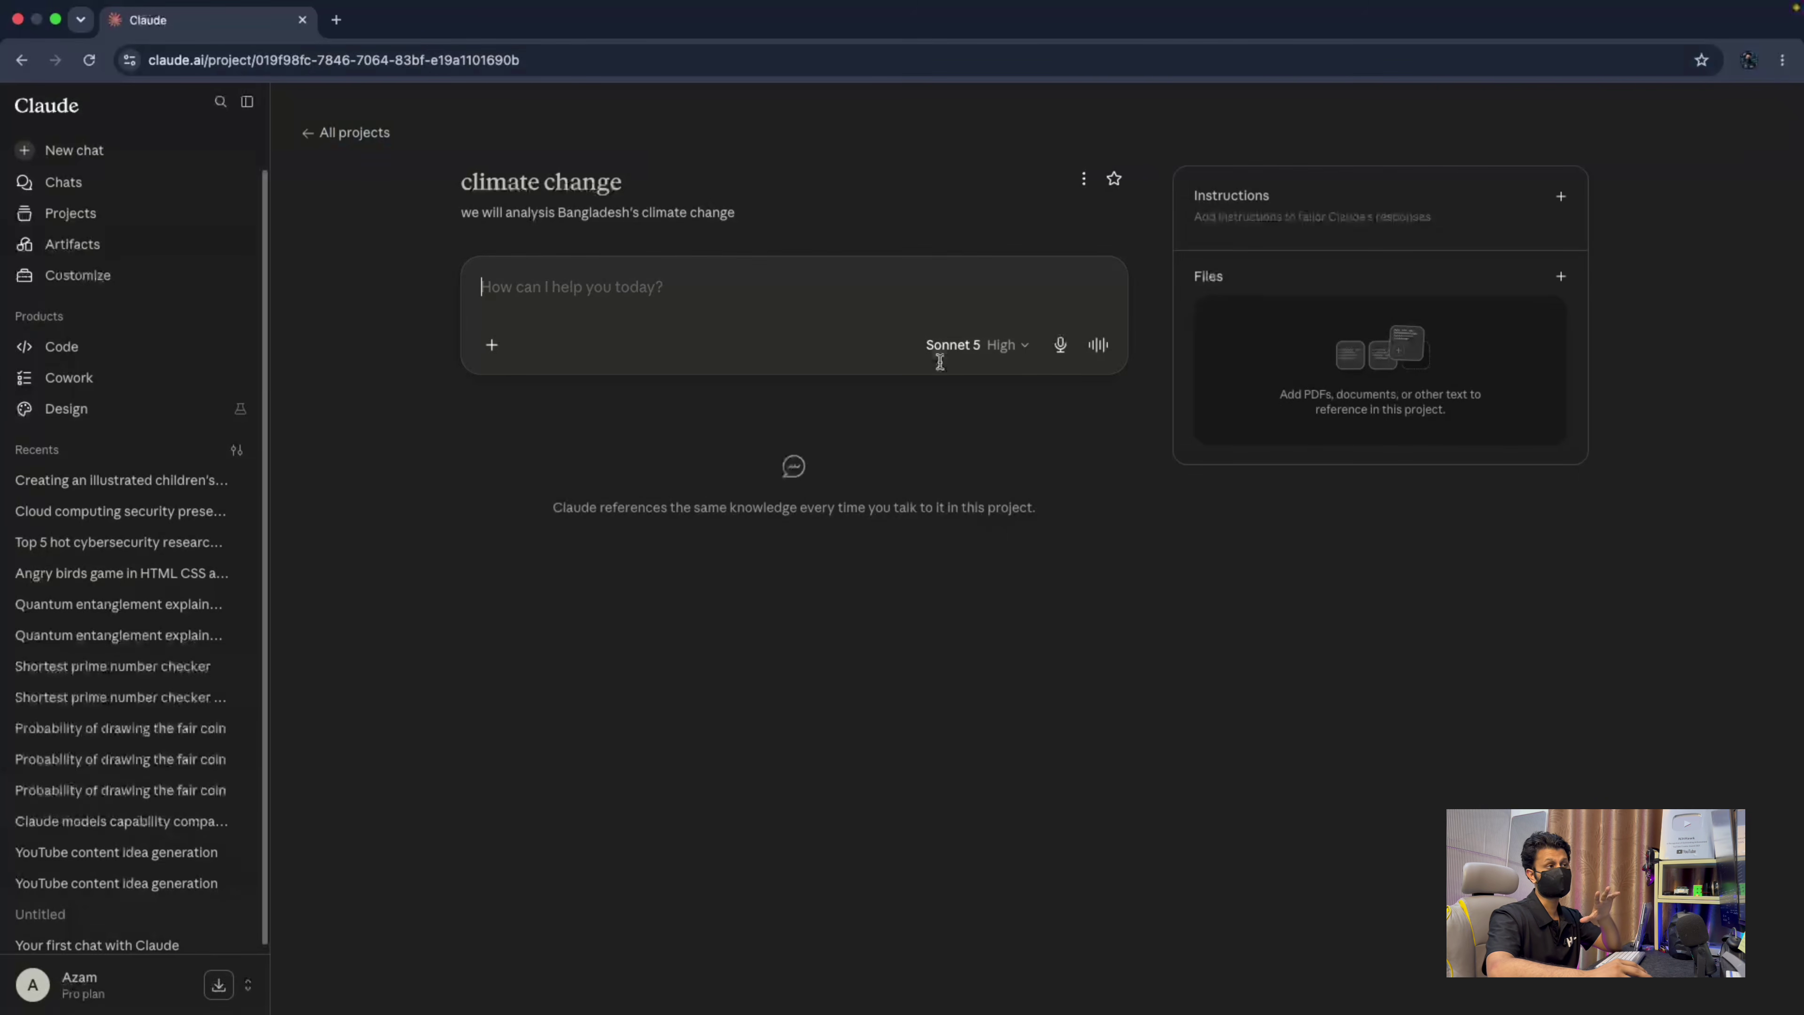
click(959, 346)
click(970, 348)
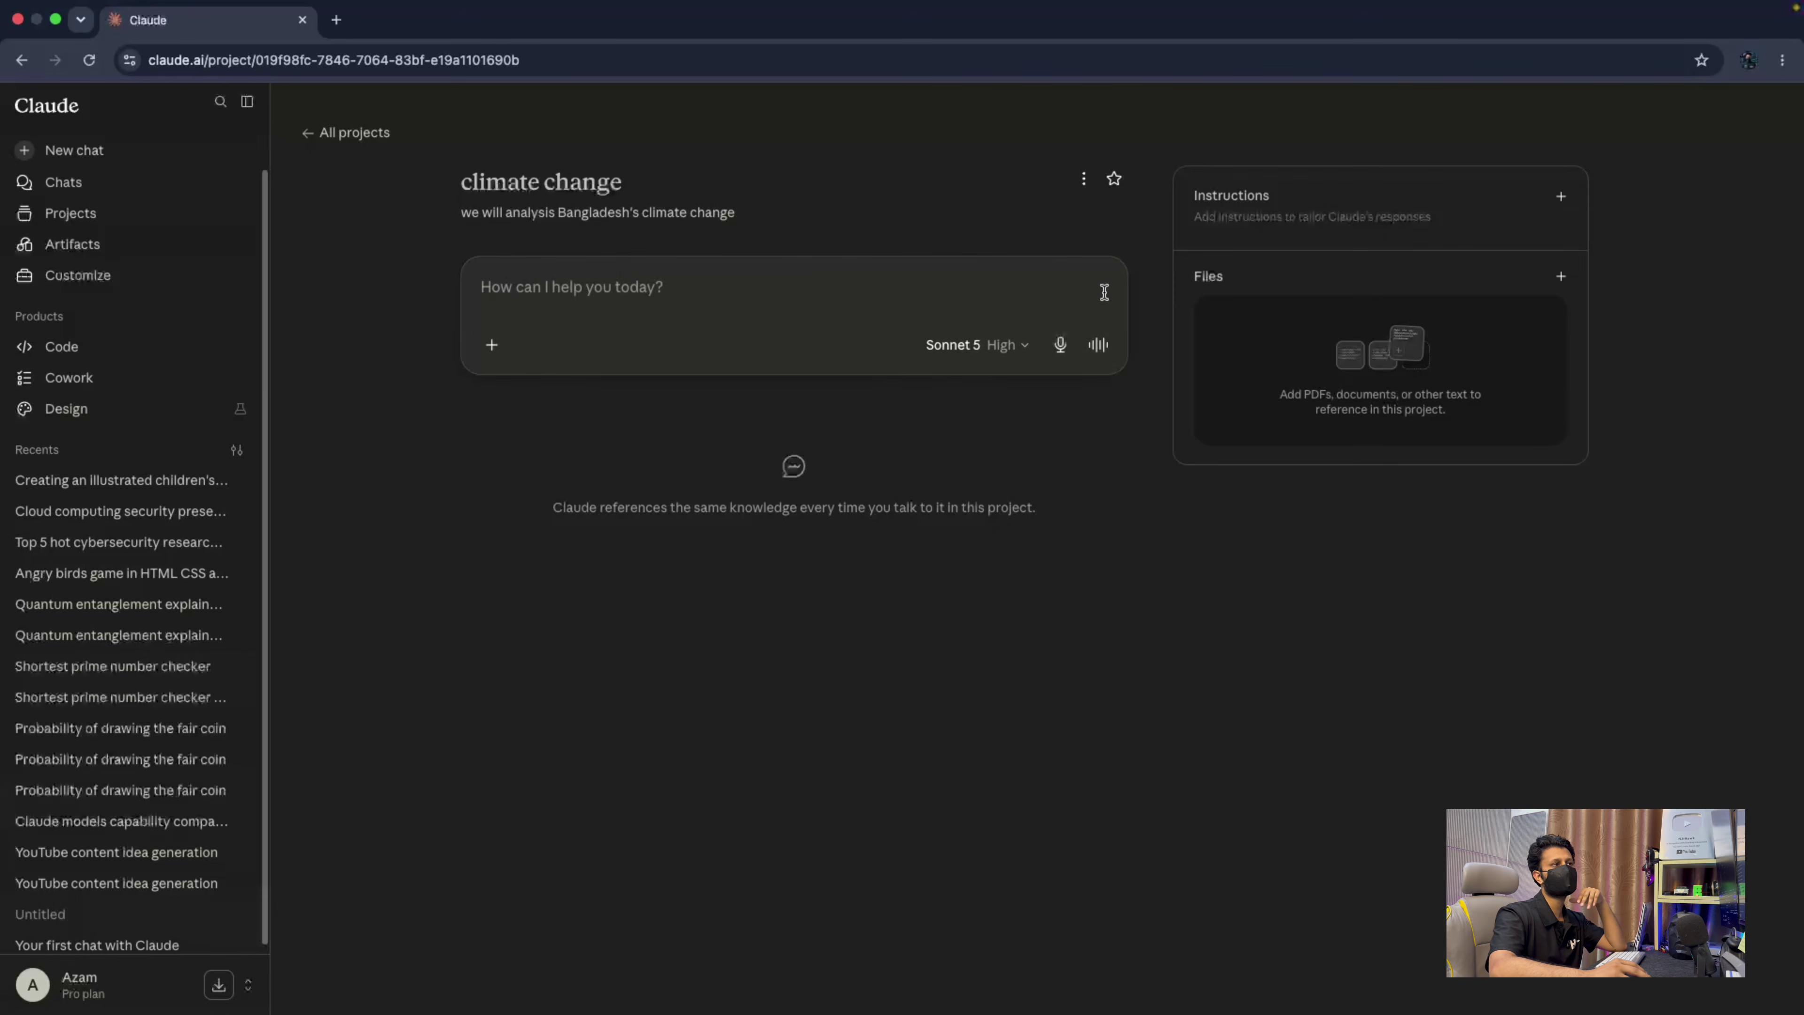
click(1114, 182)
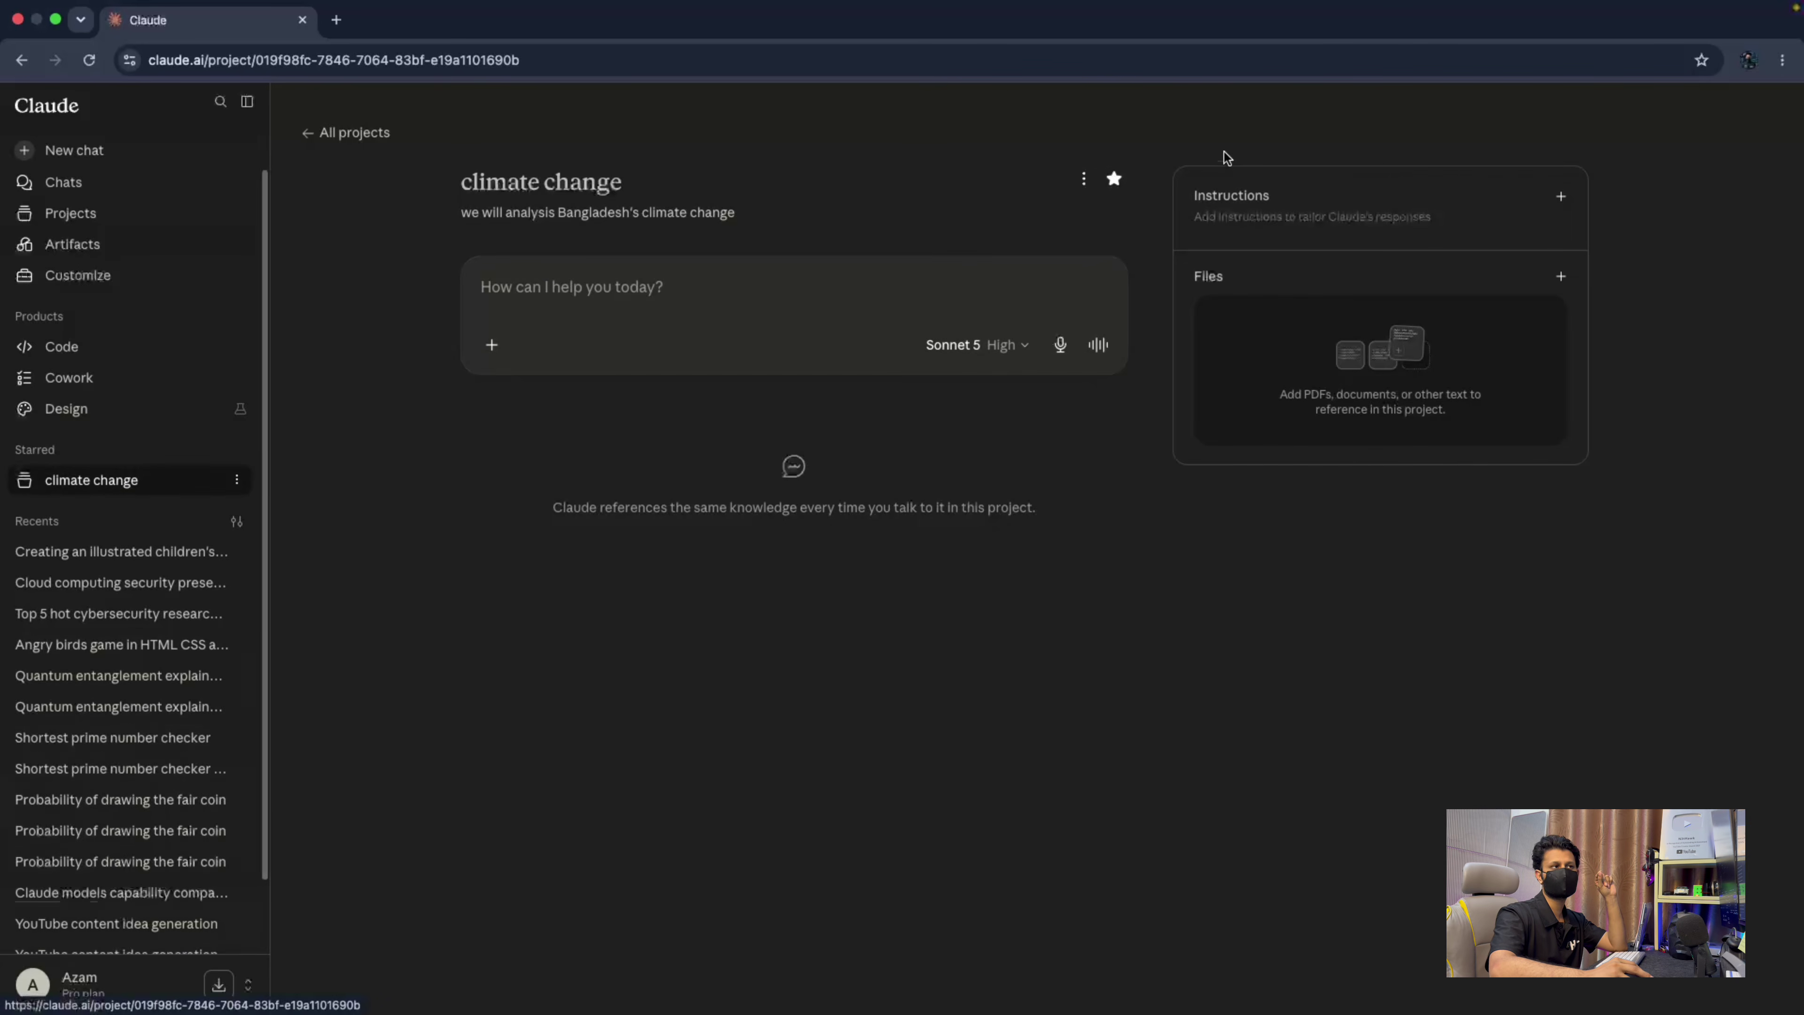
click(1116, 182)
click(1080, 183)
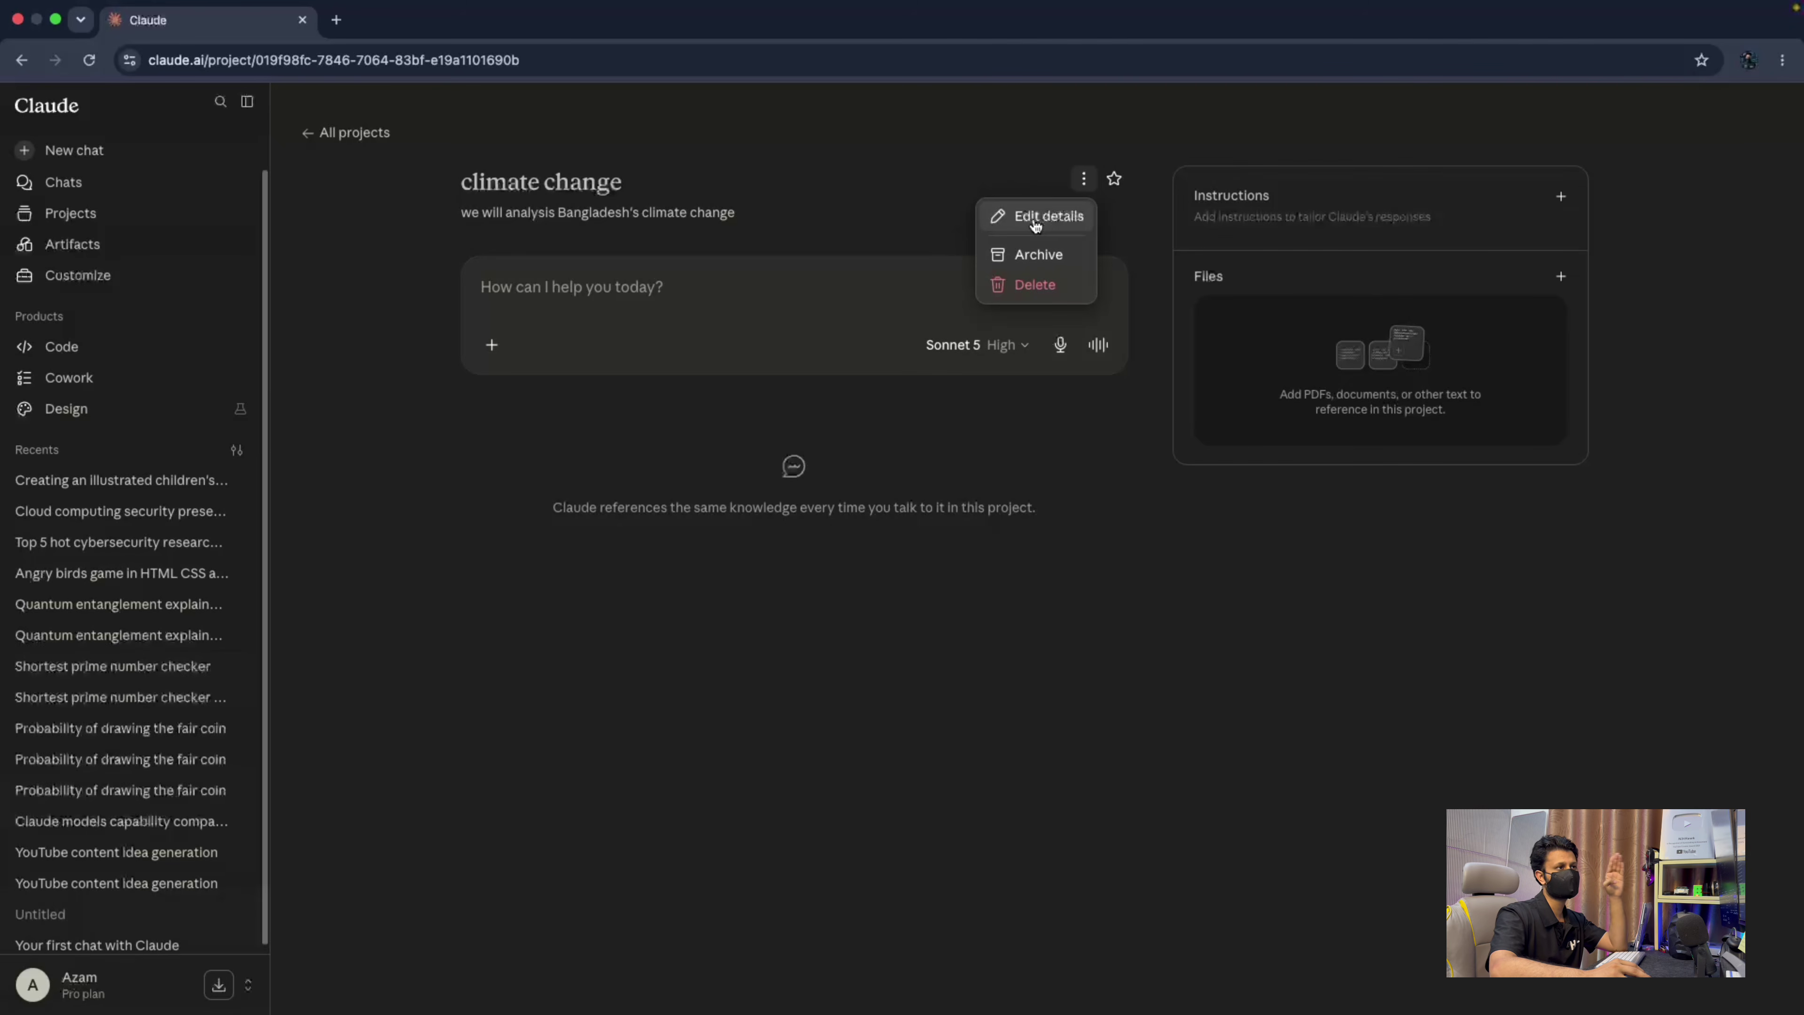
click(881, 193)
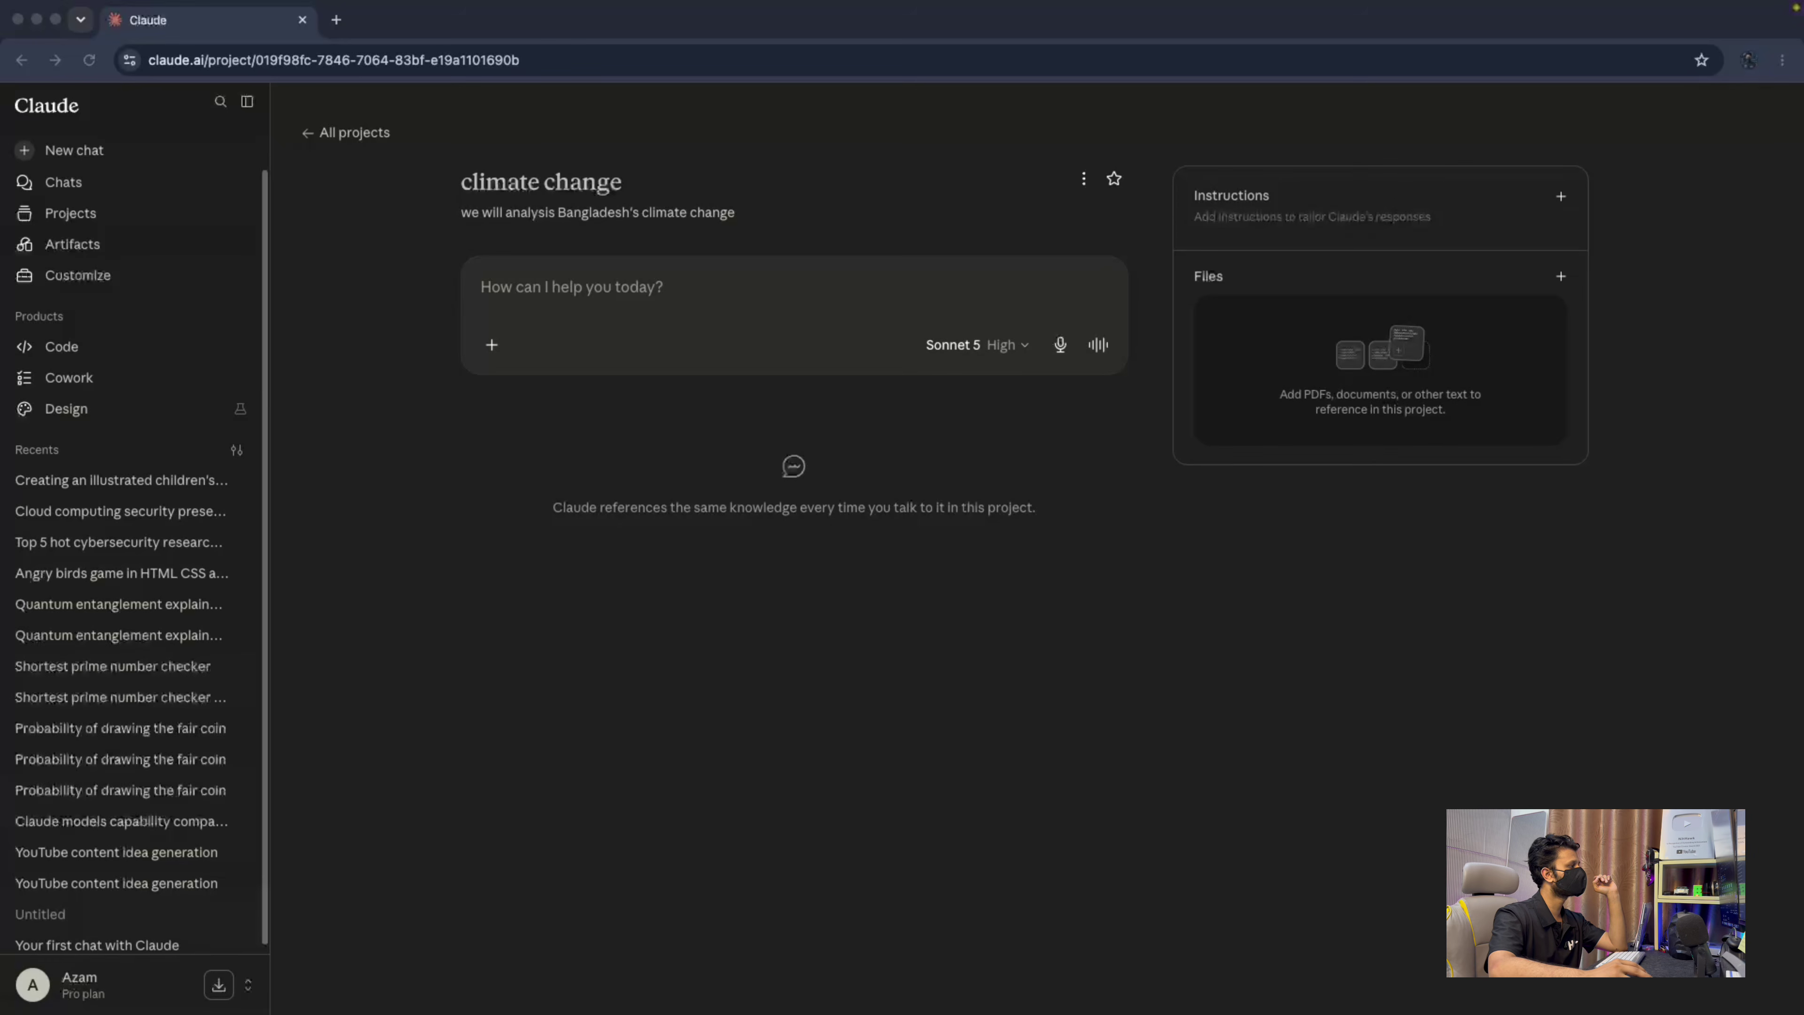
Upload three PDF climate reports to the project files and turn off web search.
drag(1072, 388, 1284, 319)
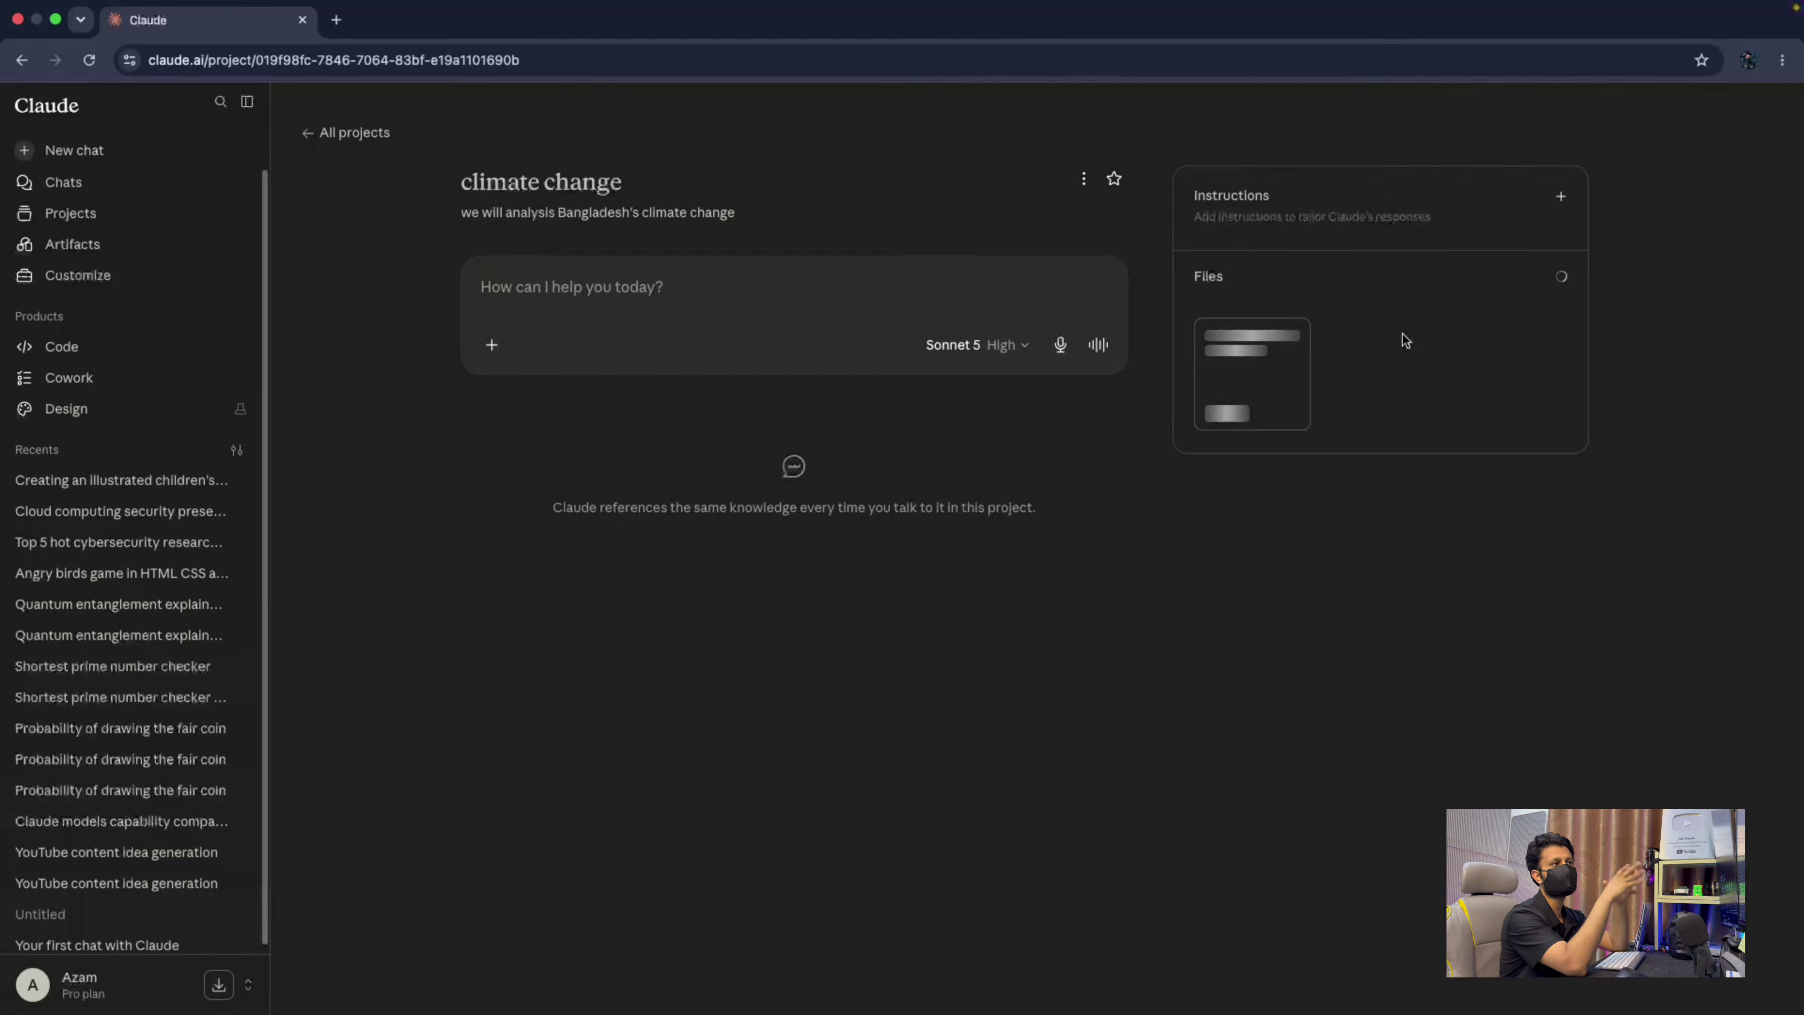
click(491, 345)
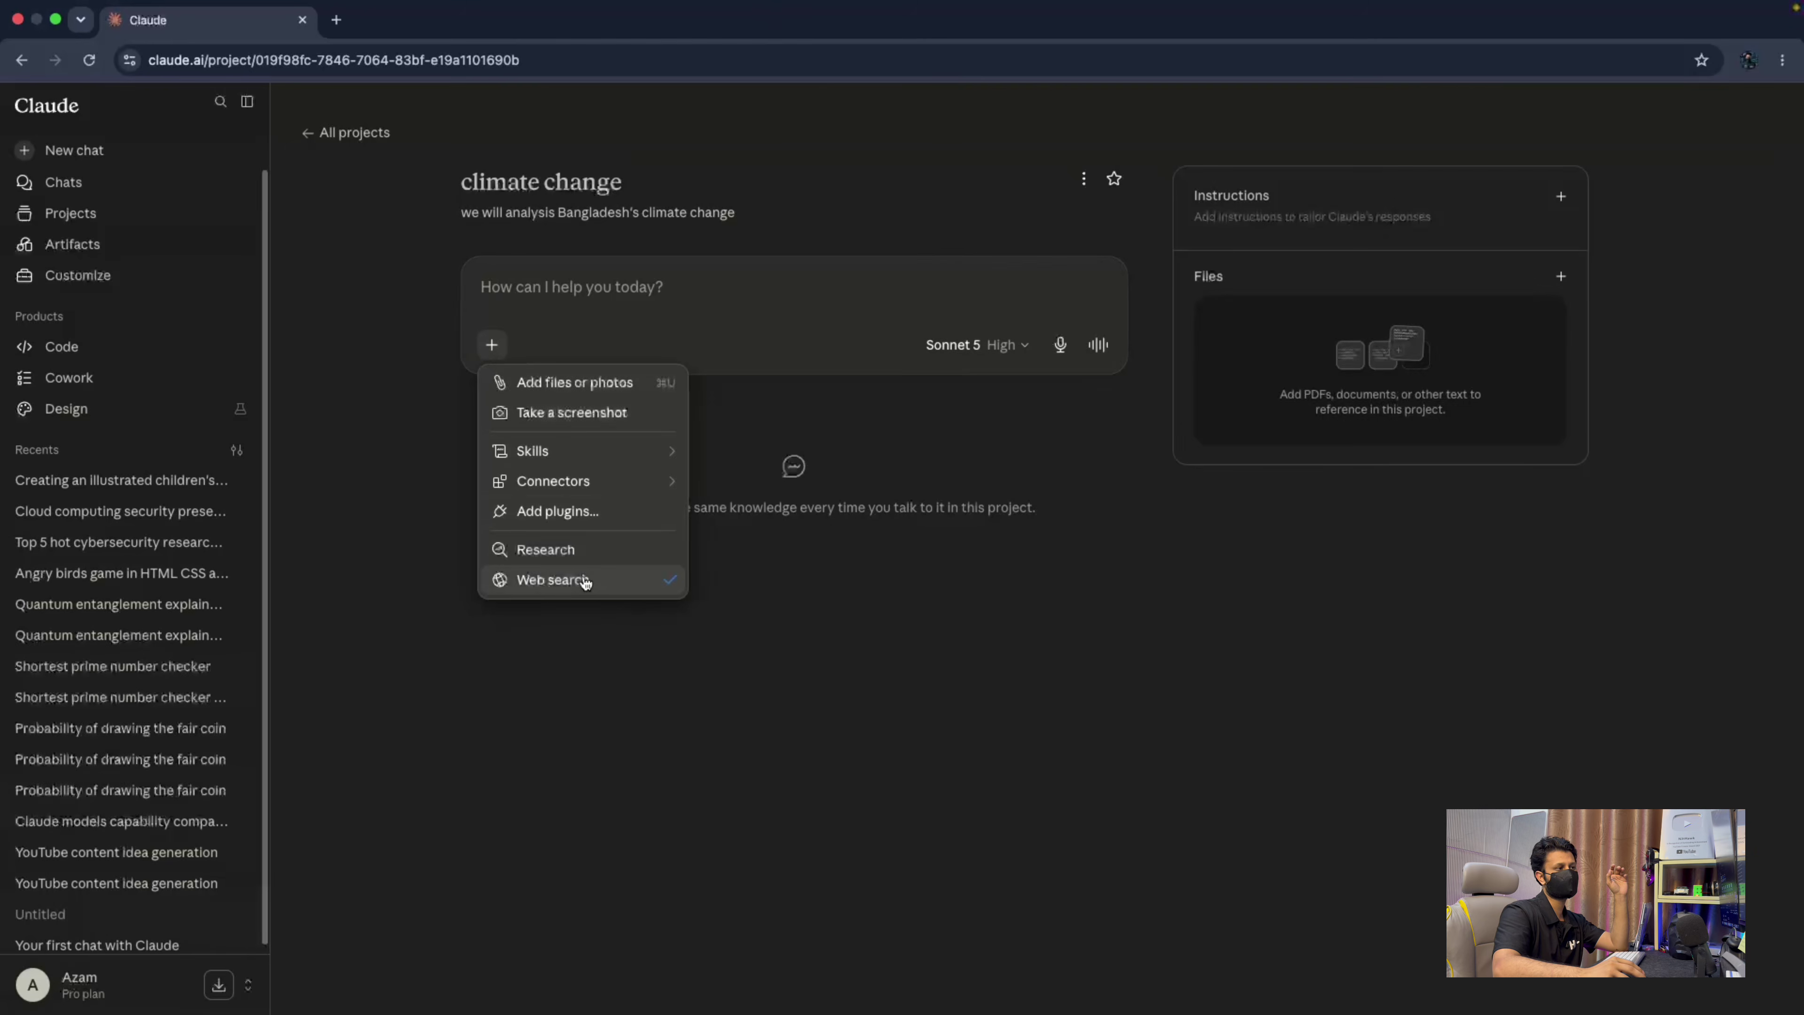
click(585, 581)
click(494, 348)
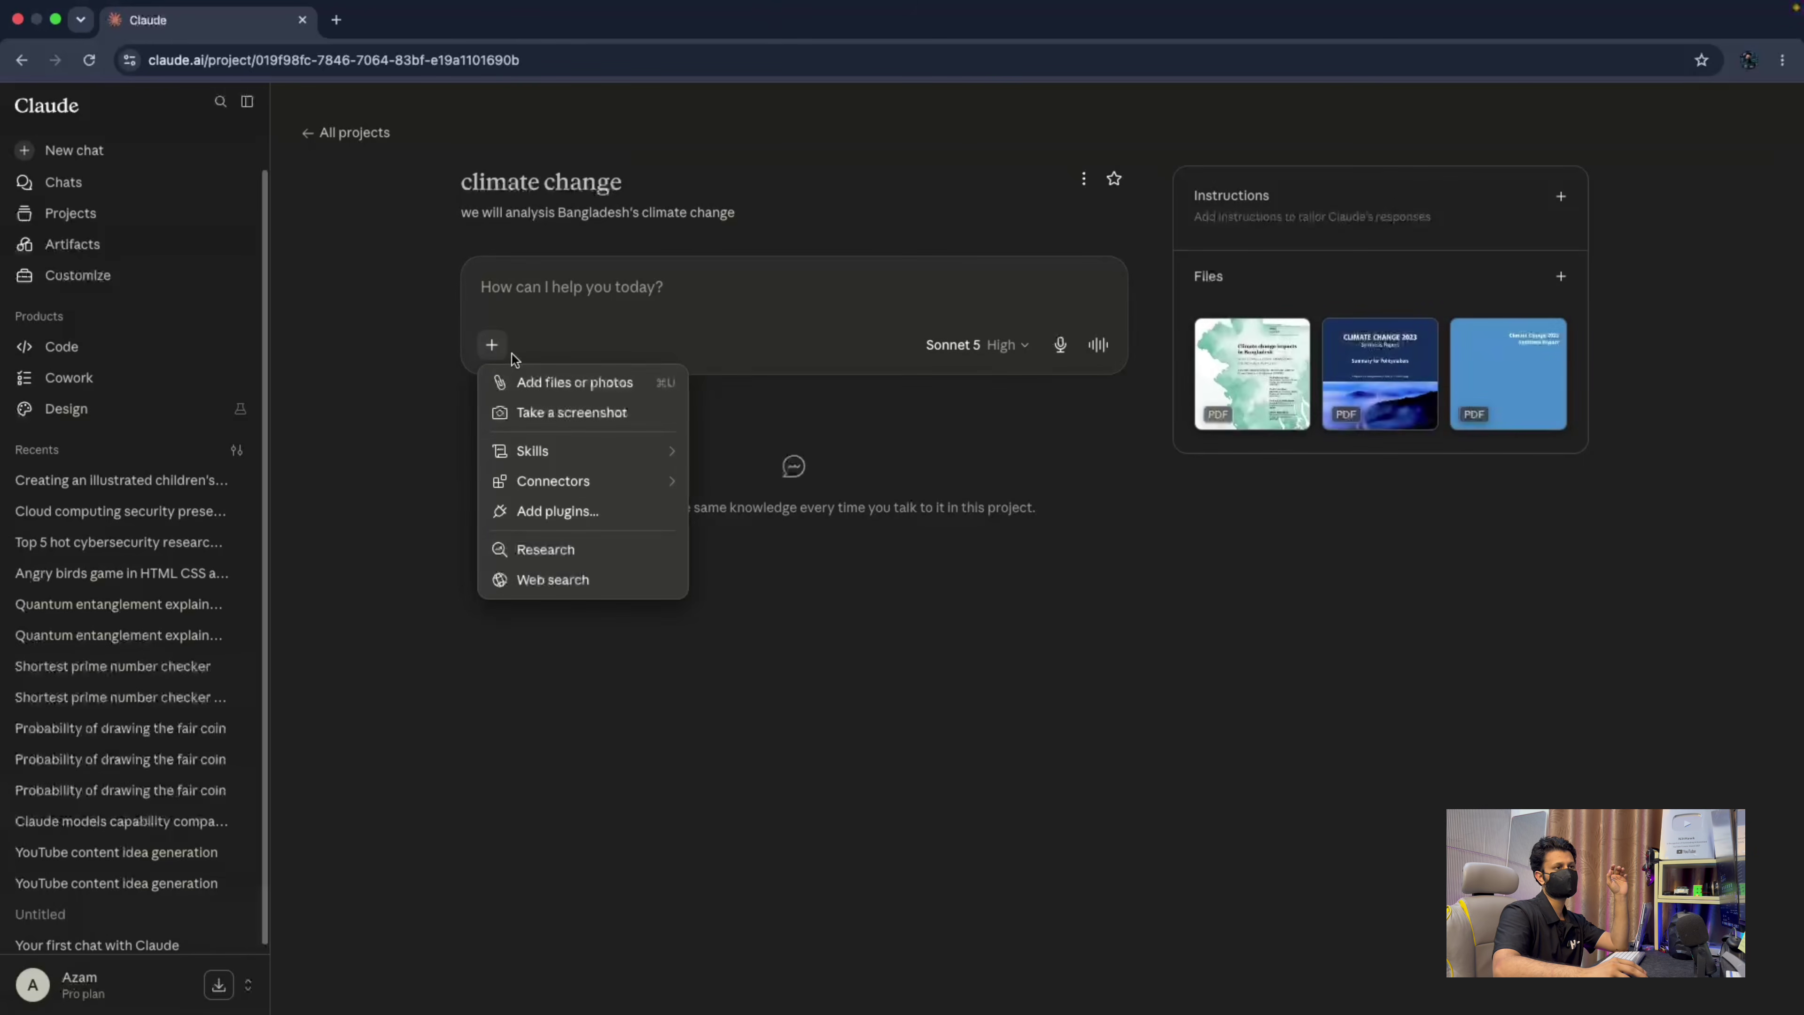
click(568, 591)
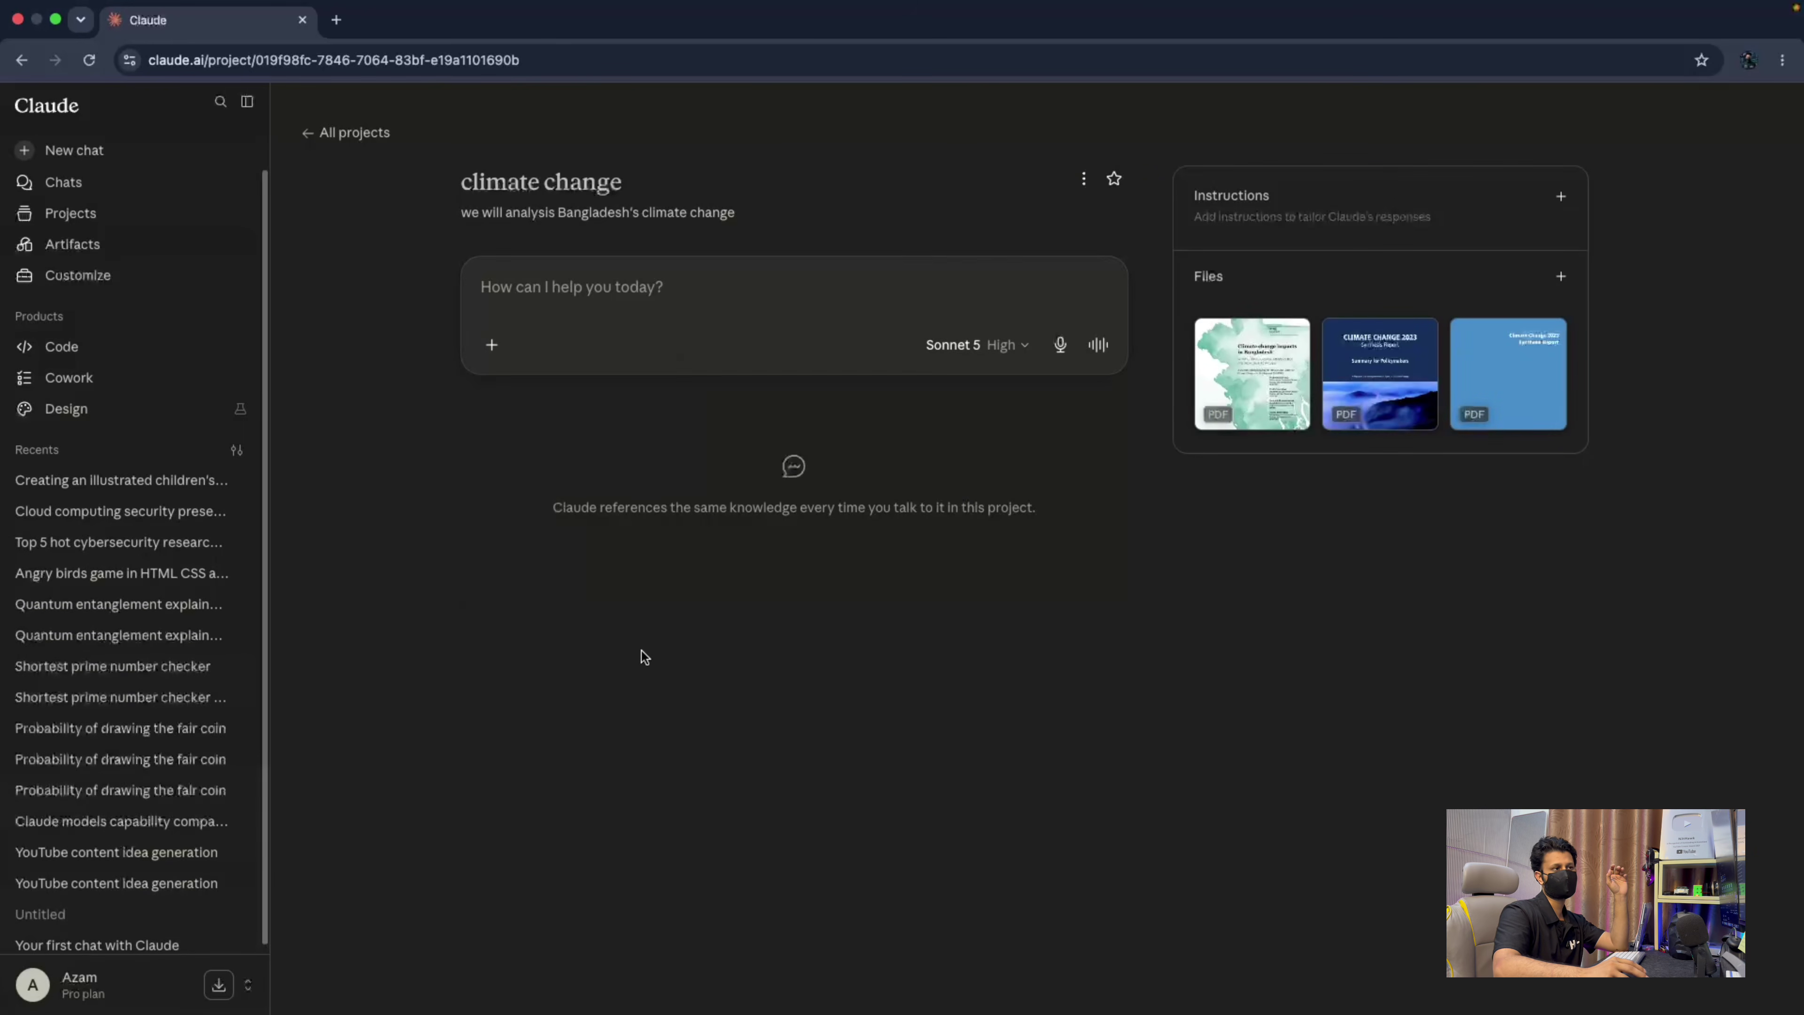
Switch the project chat's model from Sonnet 5 to Haiku 4.5.
click(959, 347)
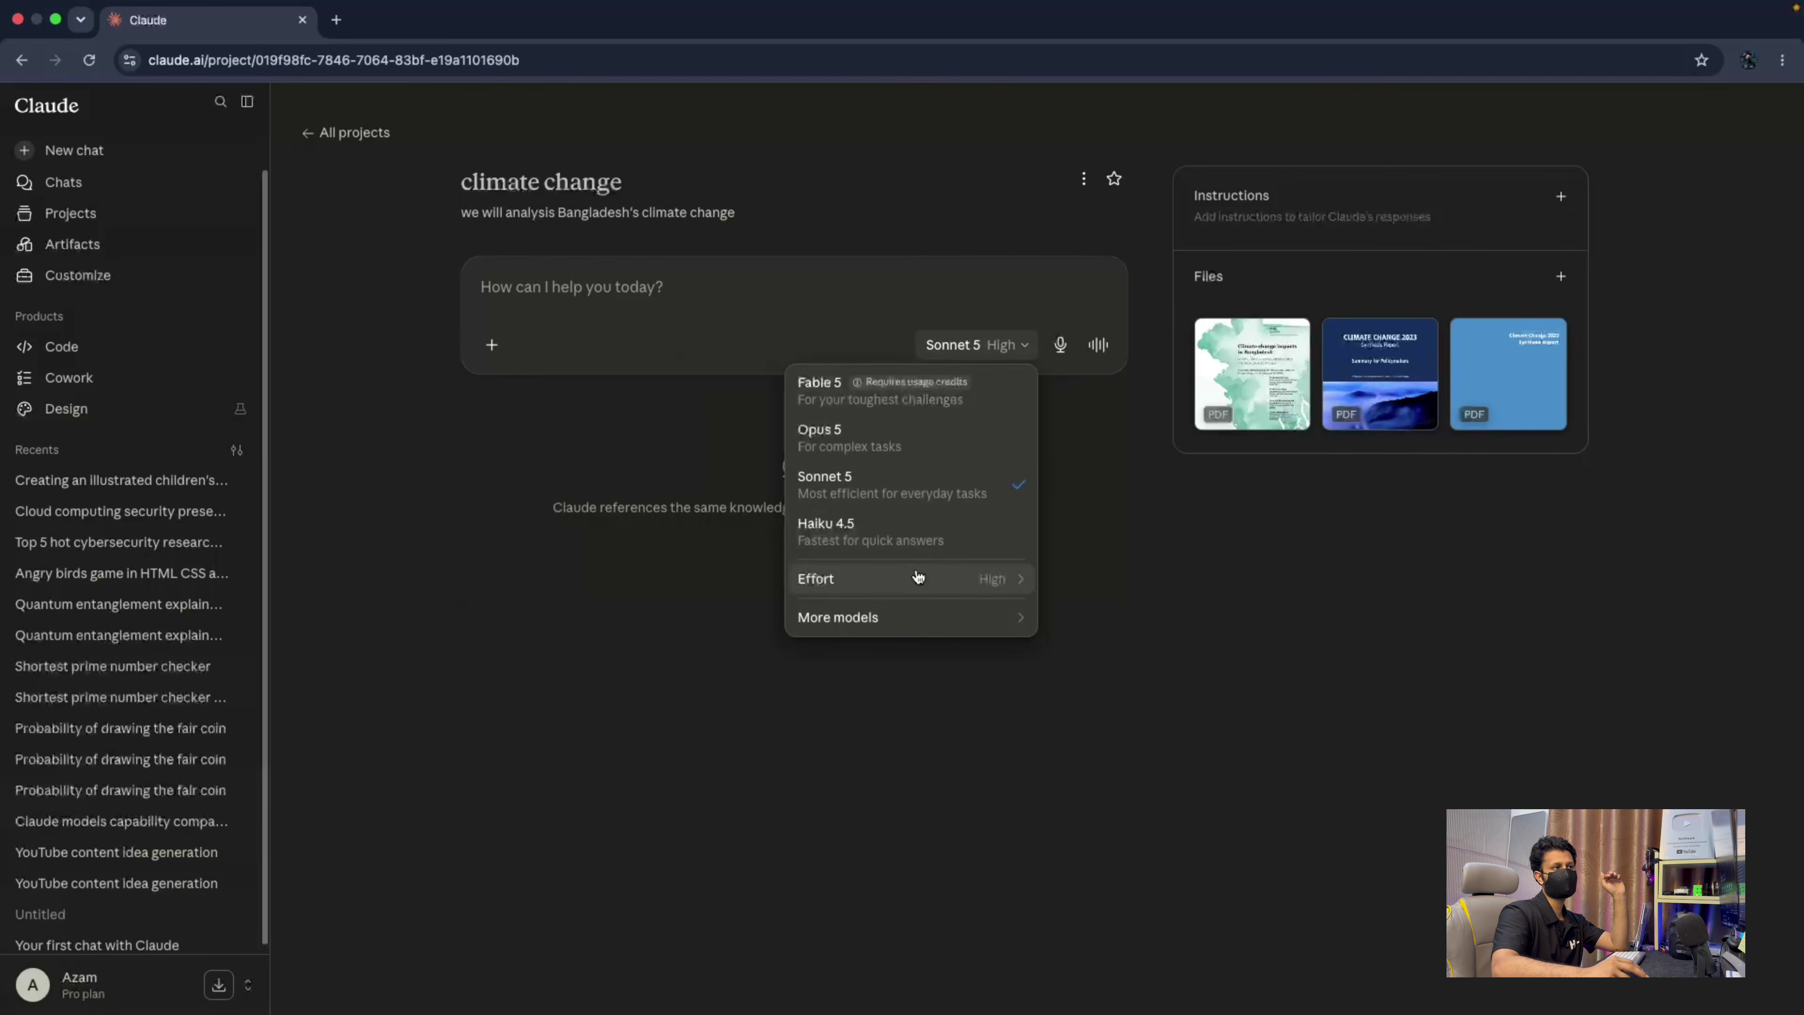
click(889, 542)
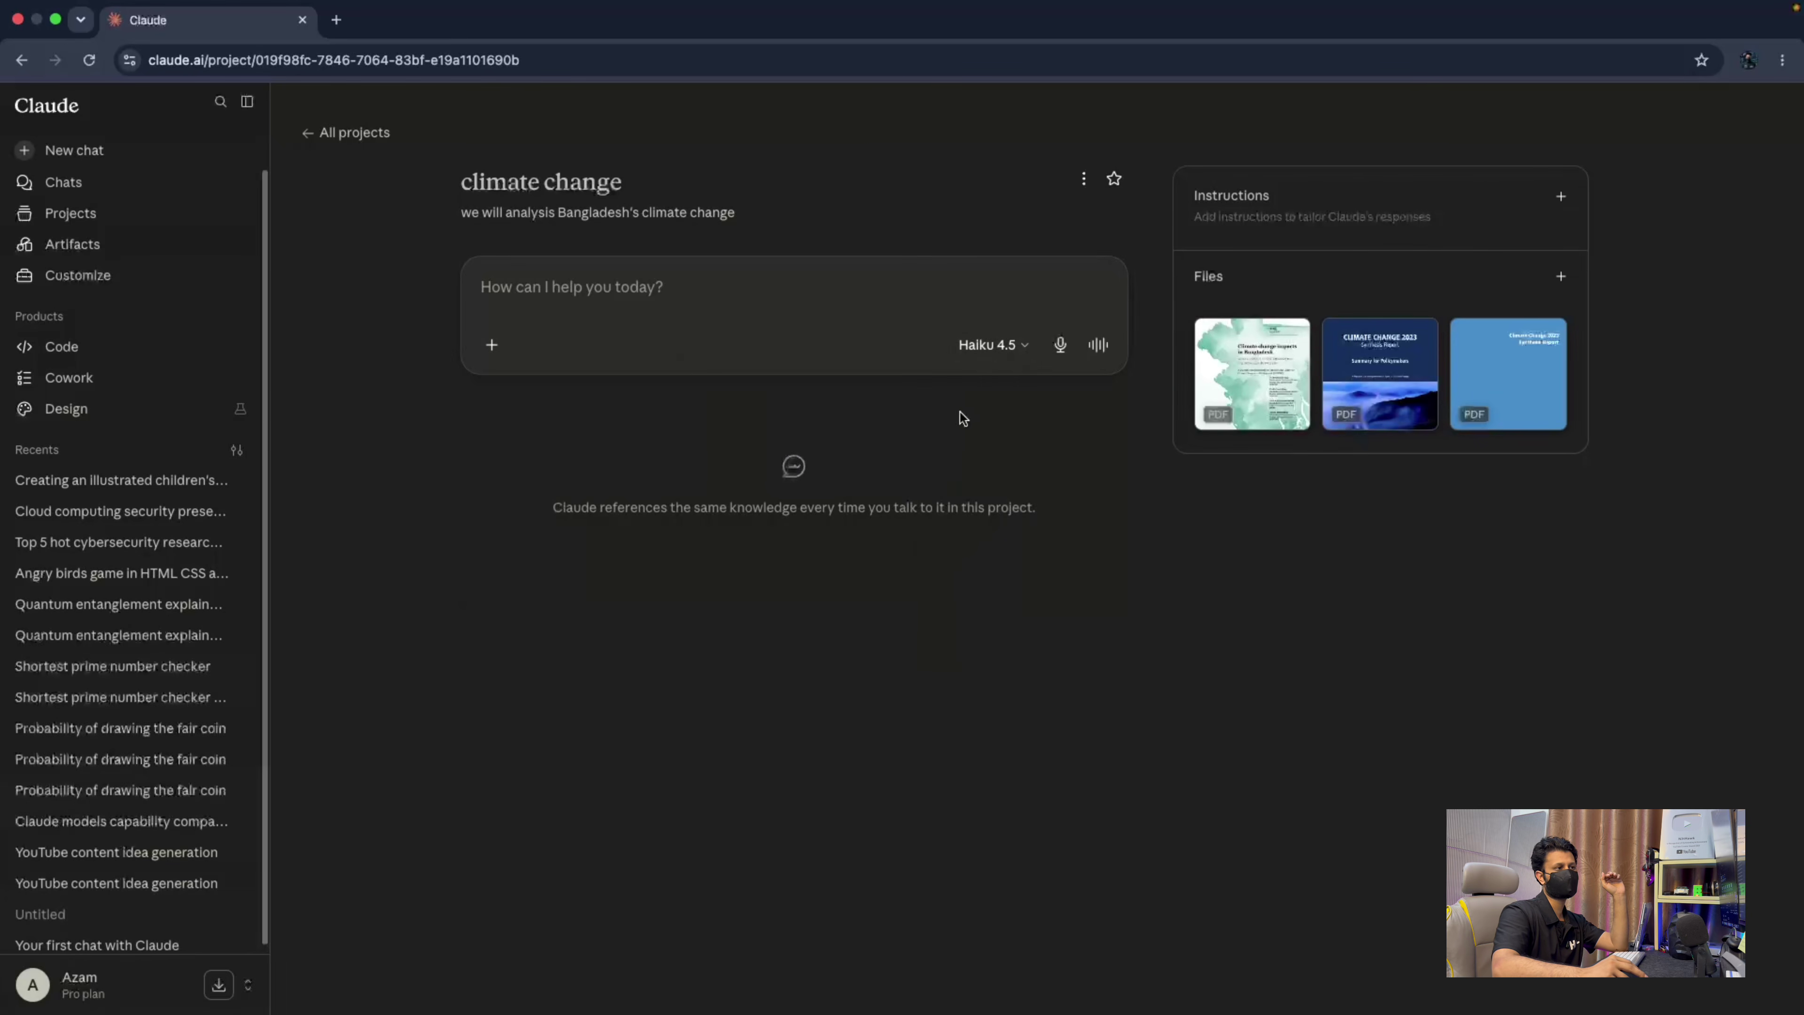
click(998, 344)
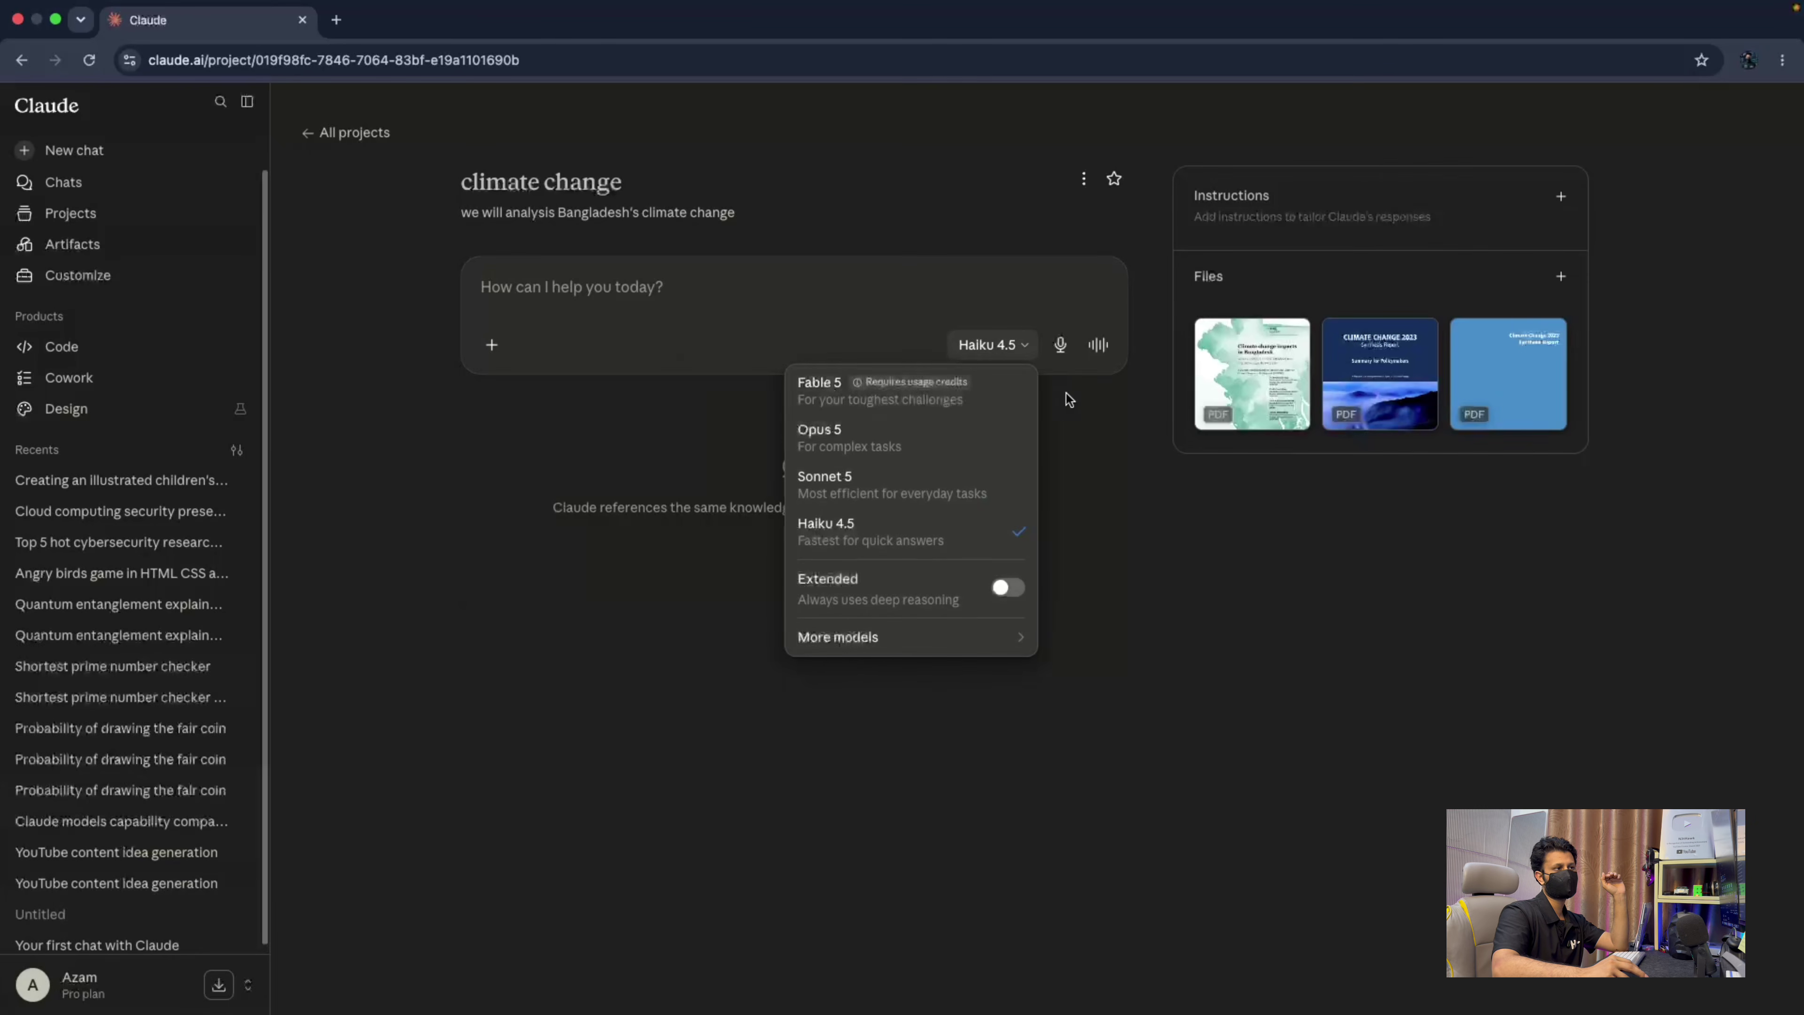
click(866, 338)
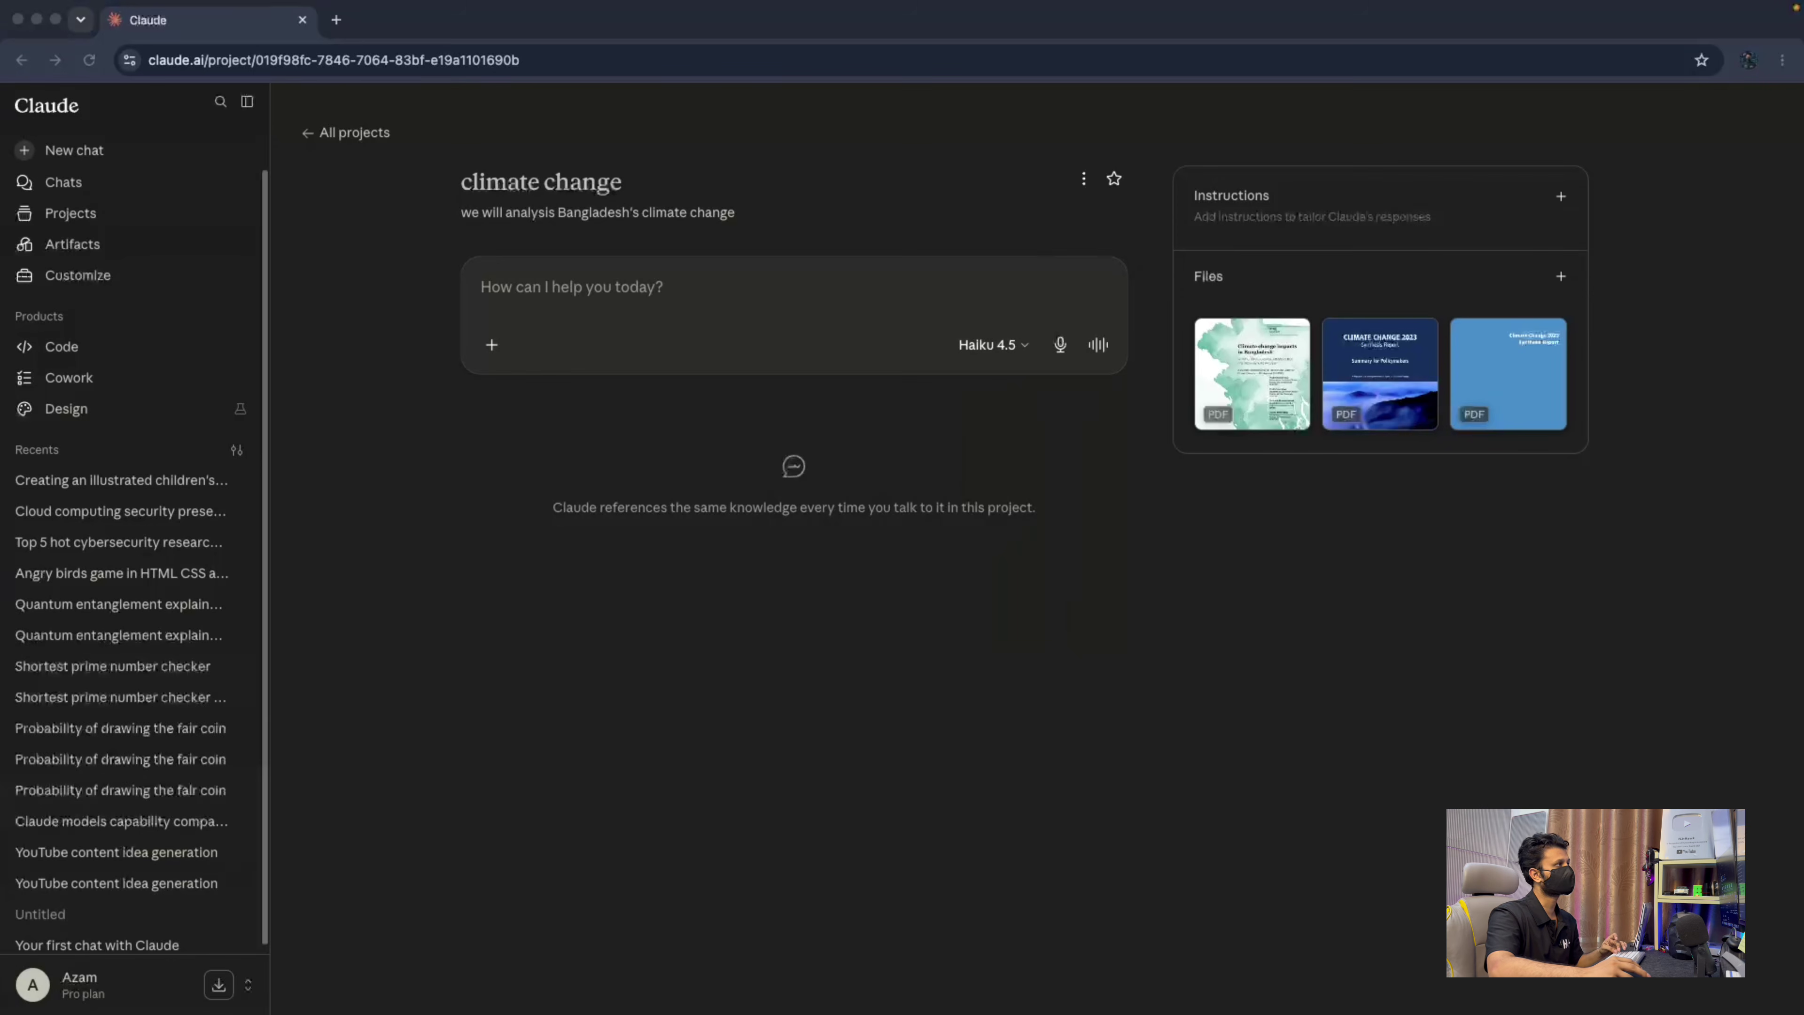
Paste and send the request for a 3-page PPT summary of the climate report.
click(718, 297)
text(Simply generate a summary from our project report on the potential damage to South Bengal due to climate change.)
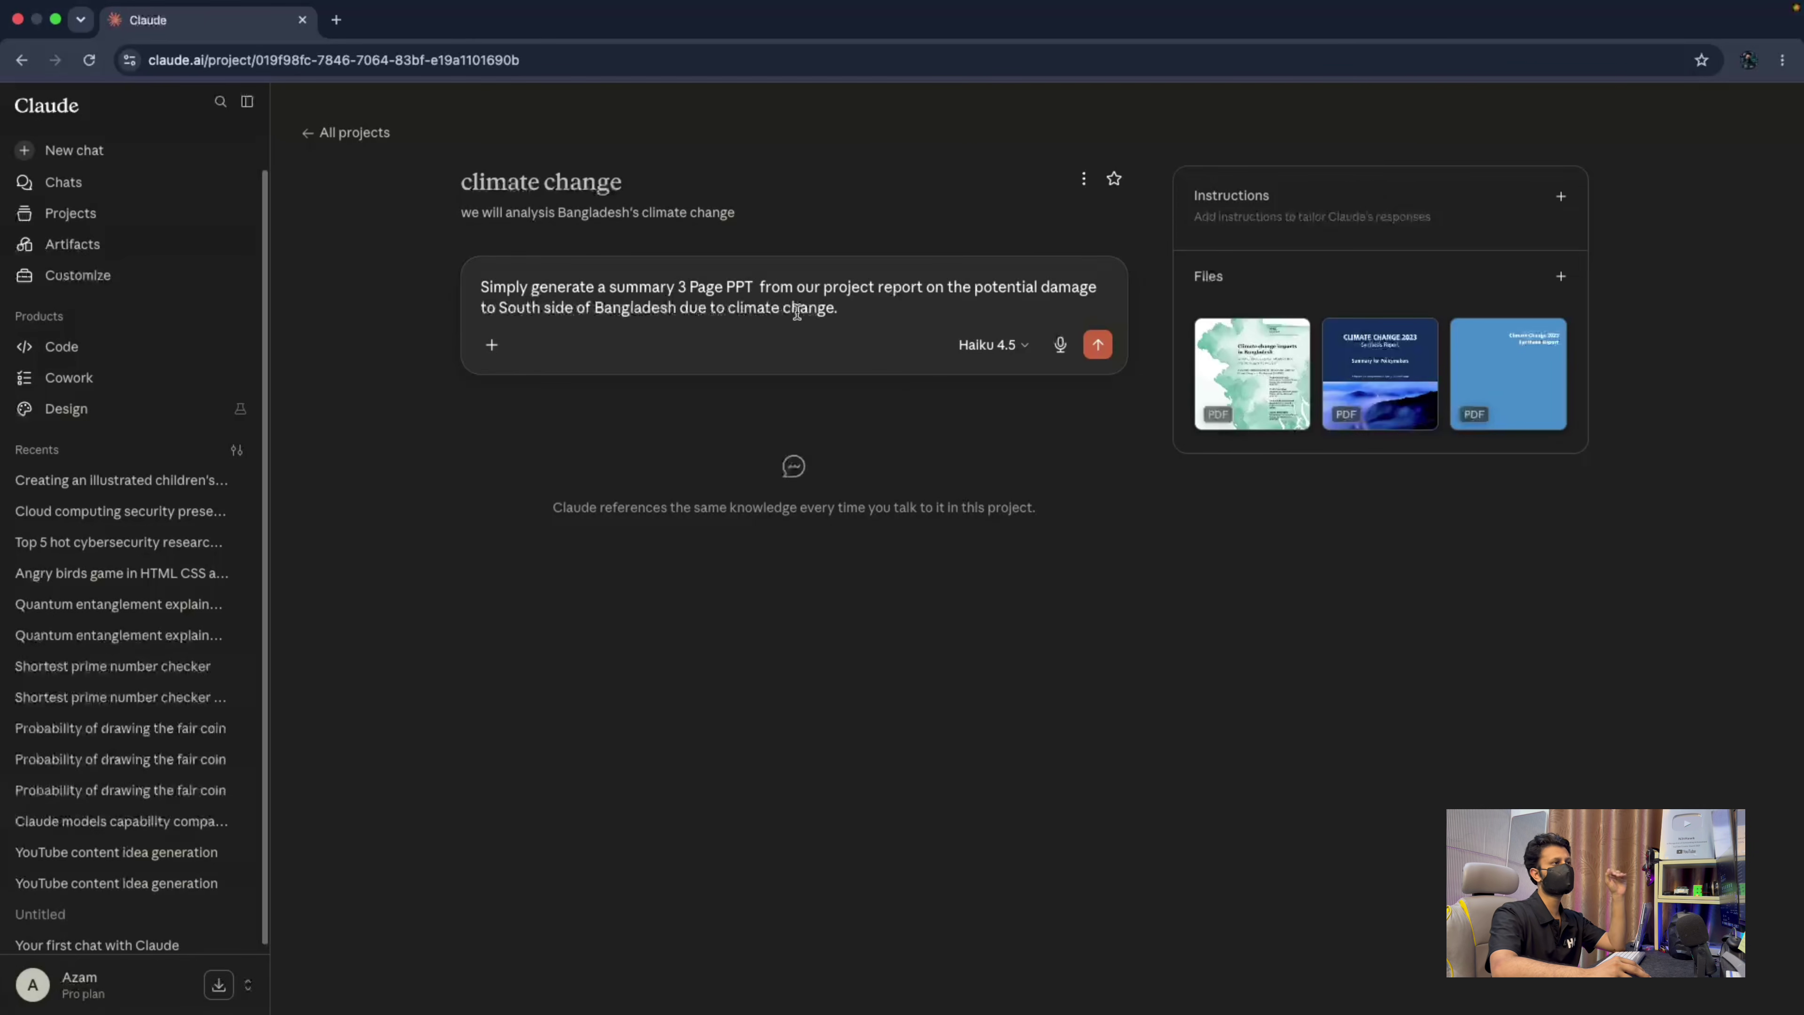
mouse_move(1289, 397)
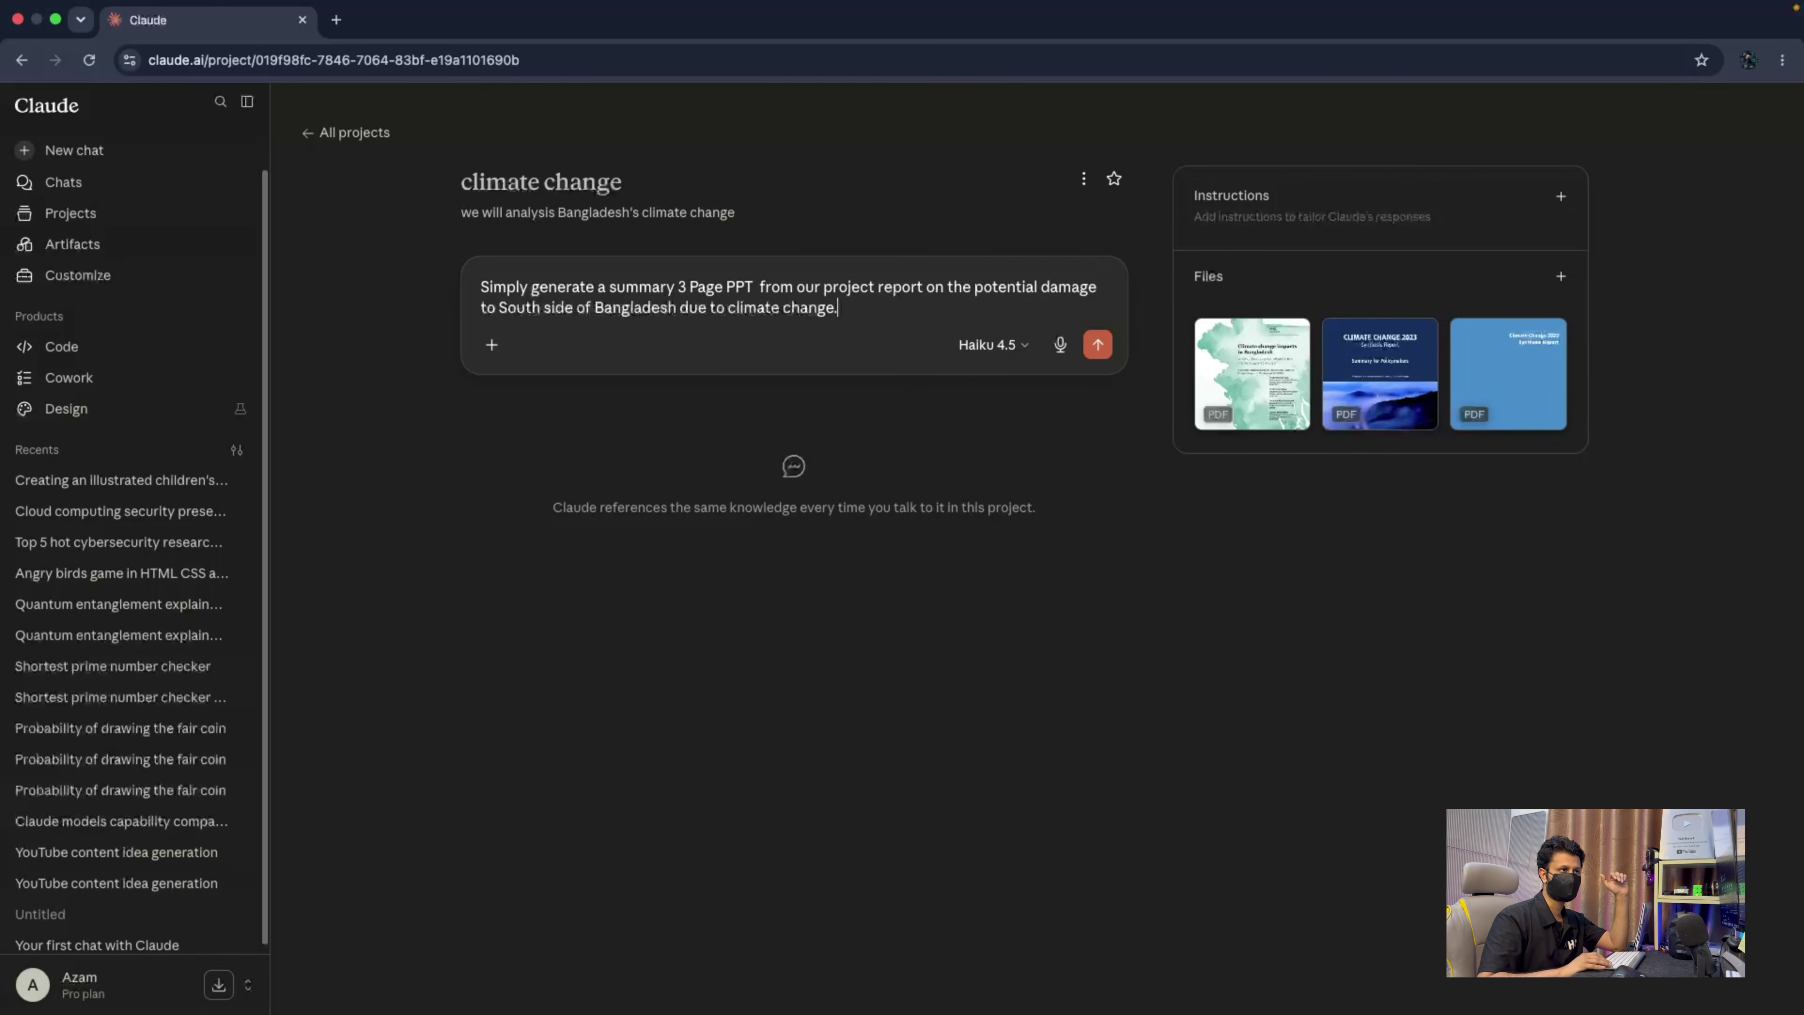
key(Return)
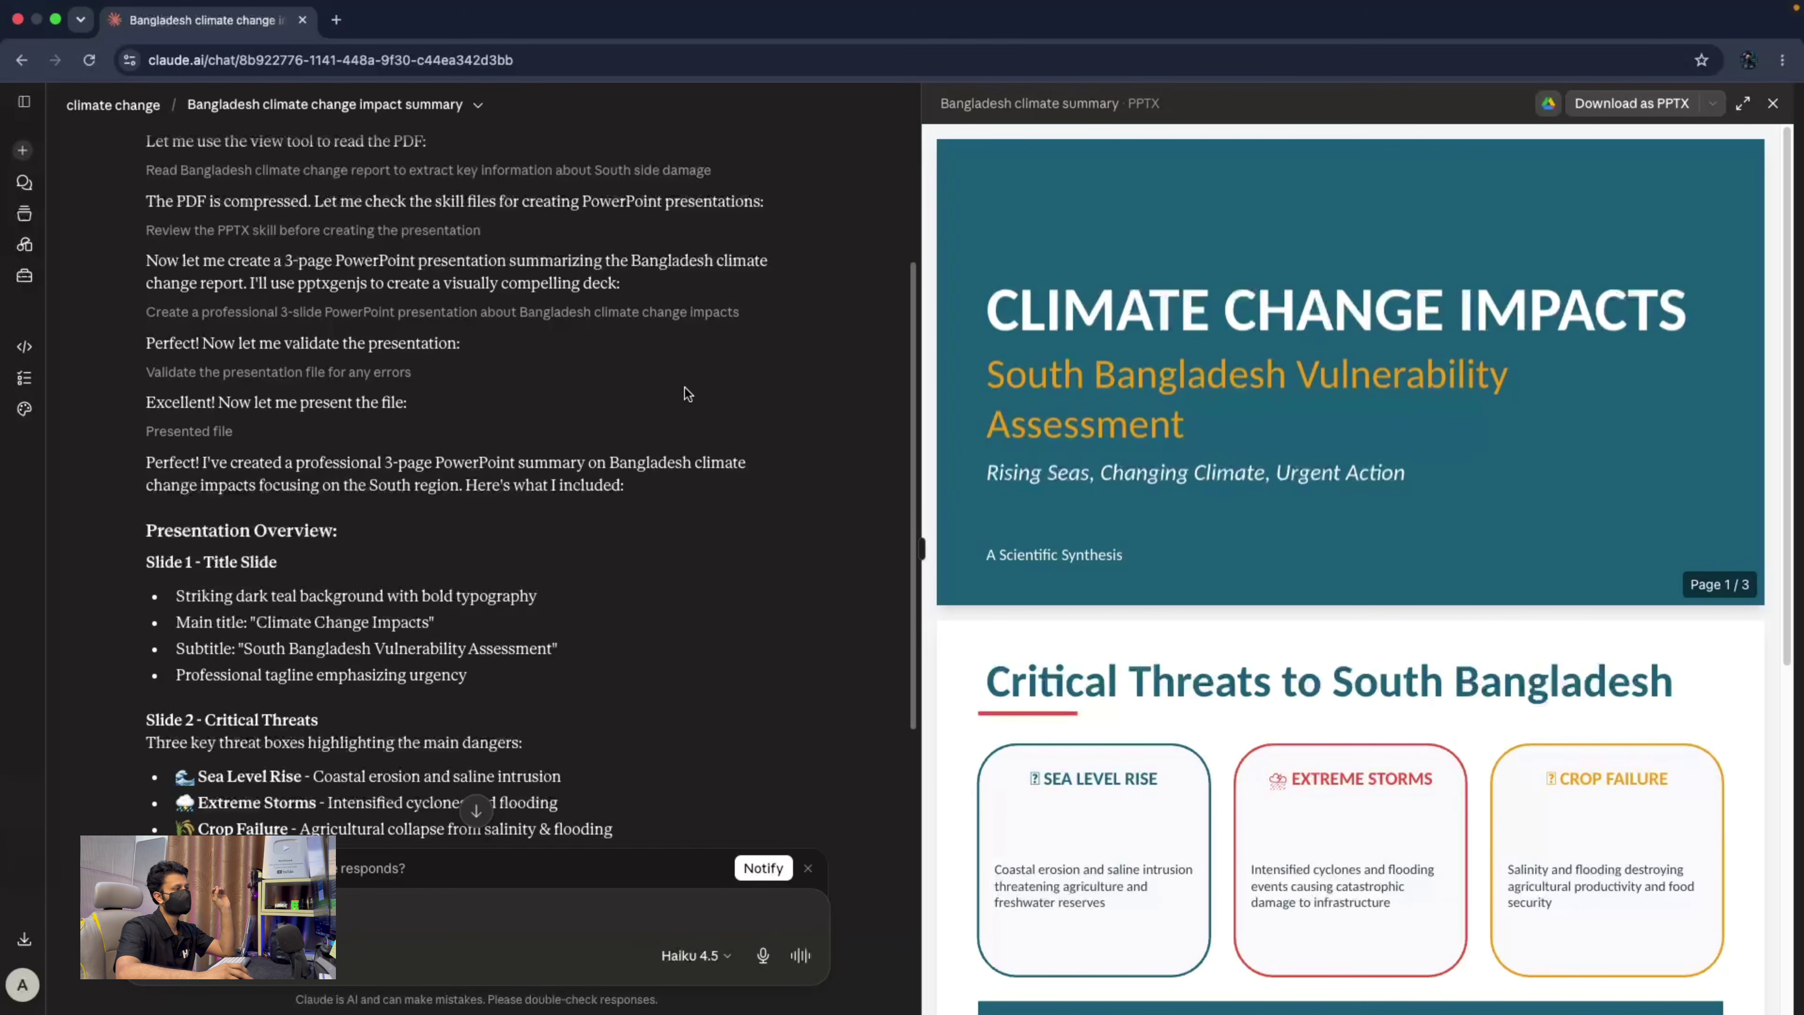
Scroll the PPTX preview to the final 'Adaptive Strategies & Solutions' slide, then expand the sidebar.
scroll(382, 471, down, 5)
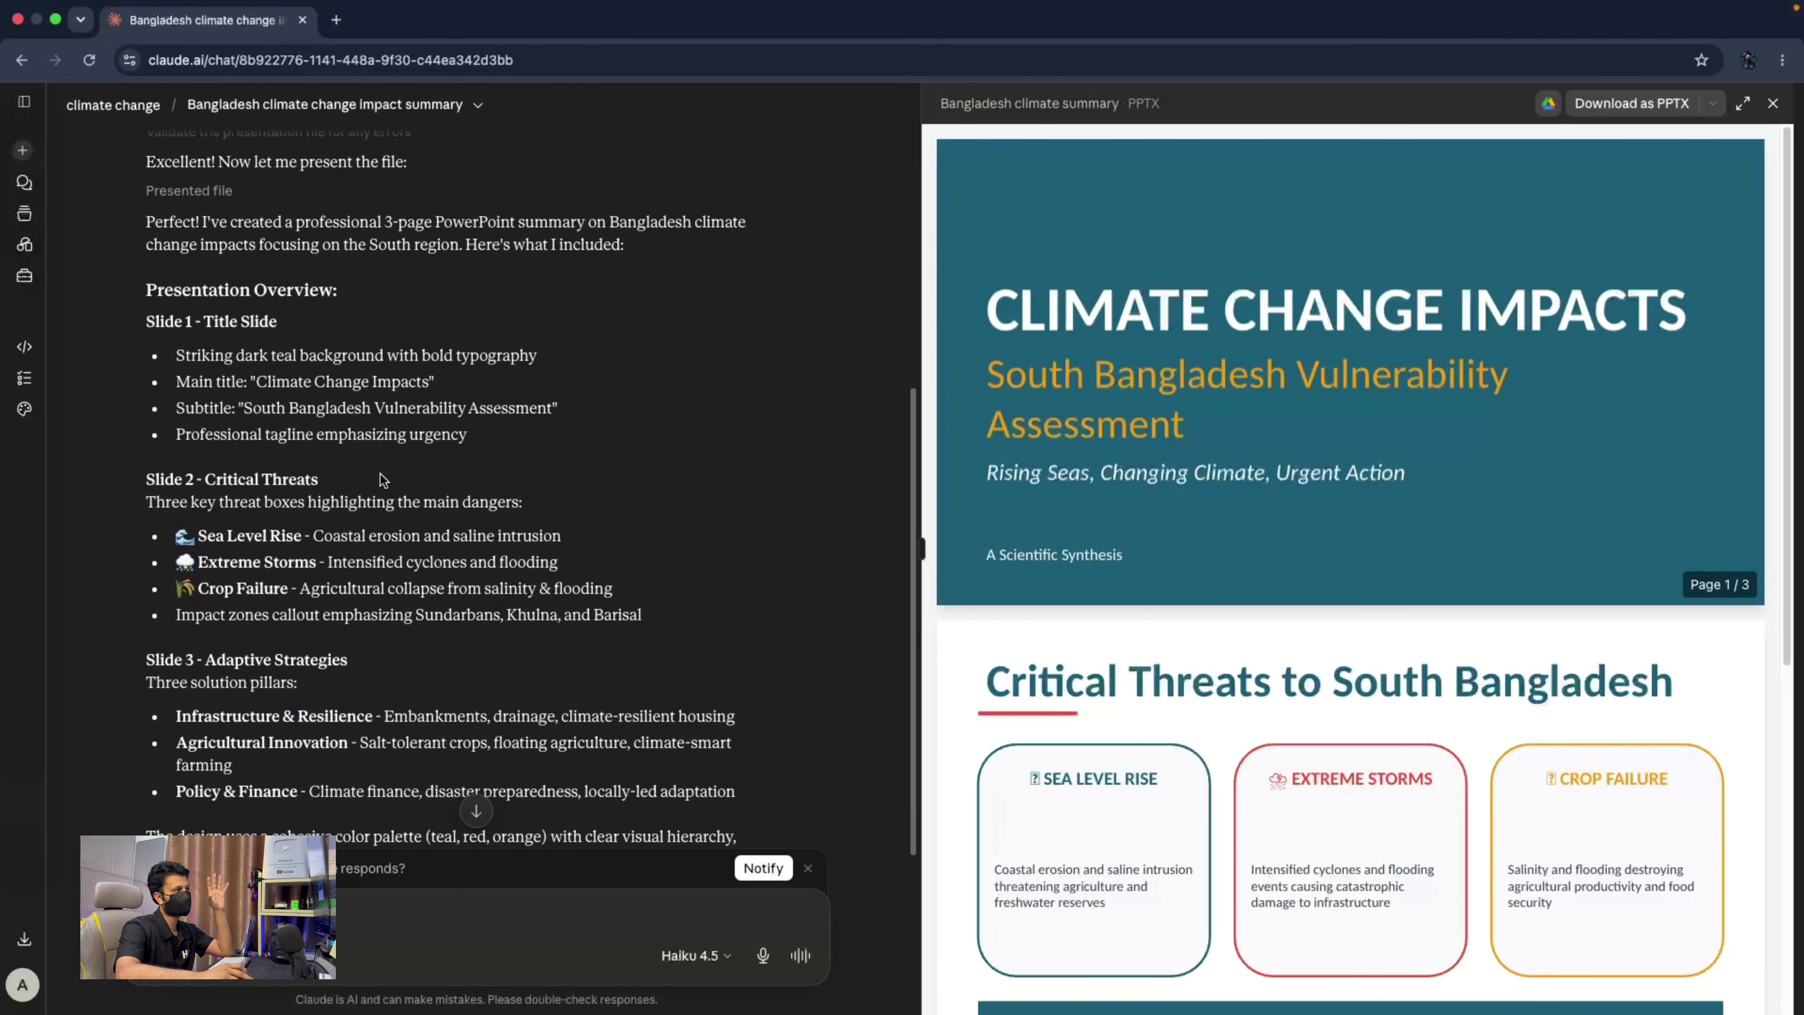
scroll(382, 480, up, 10)
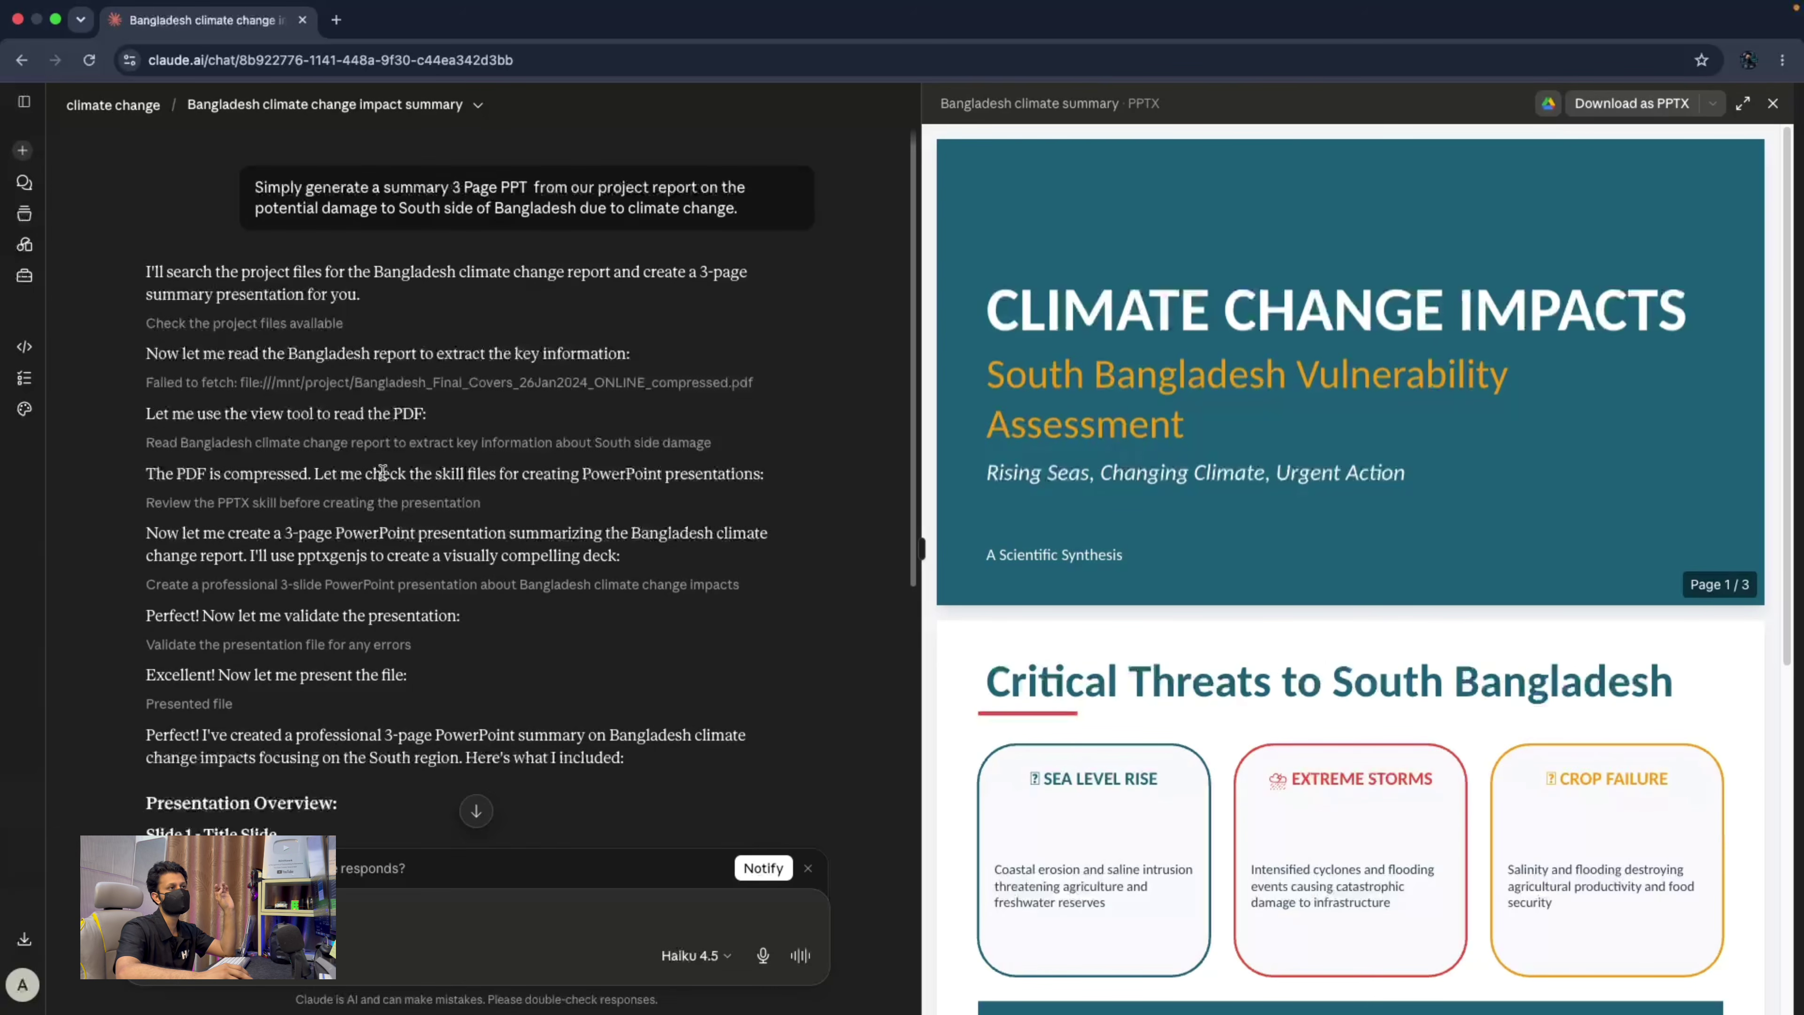
scroll(1161, 462, down, 5)
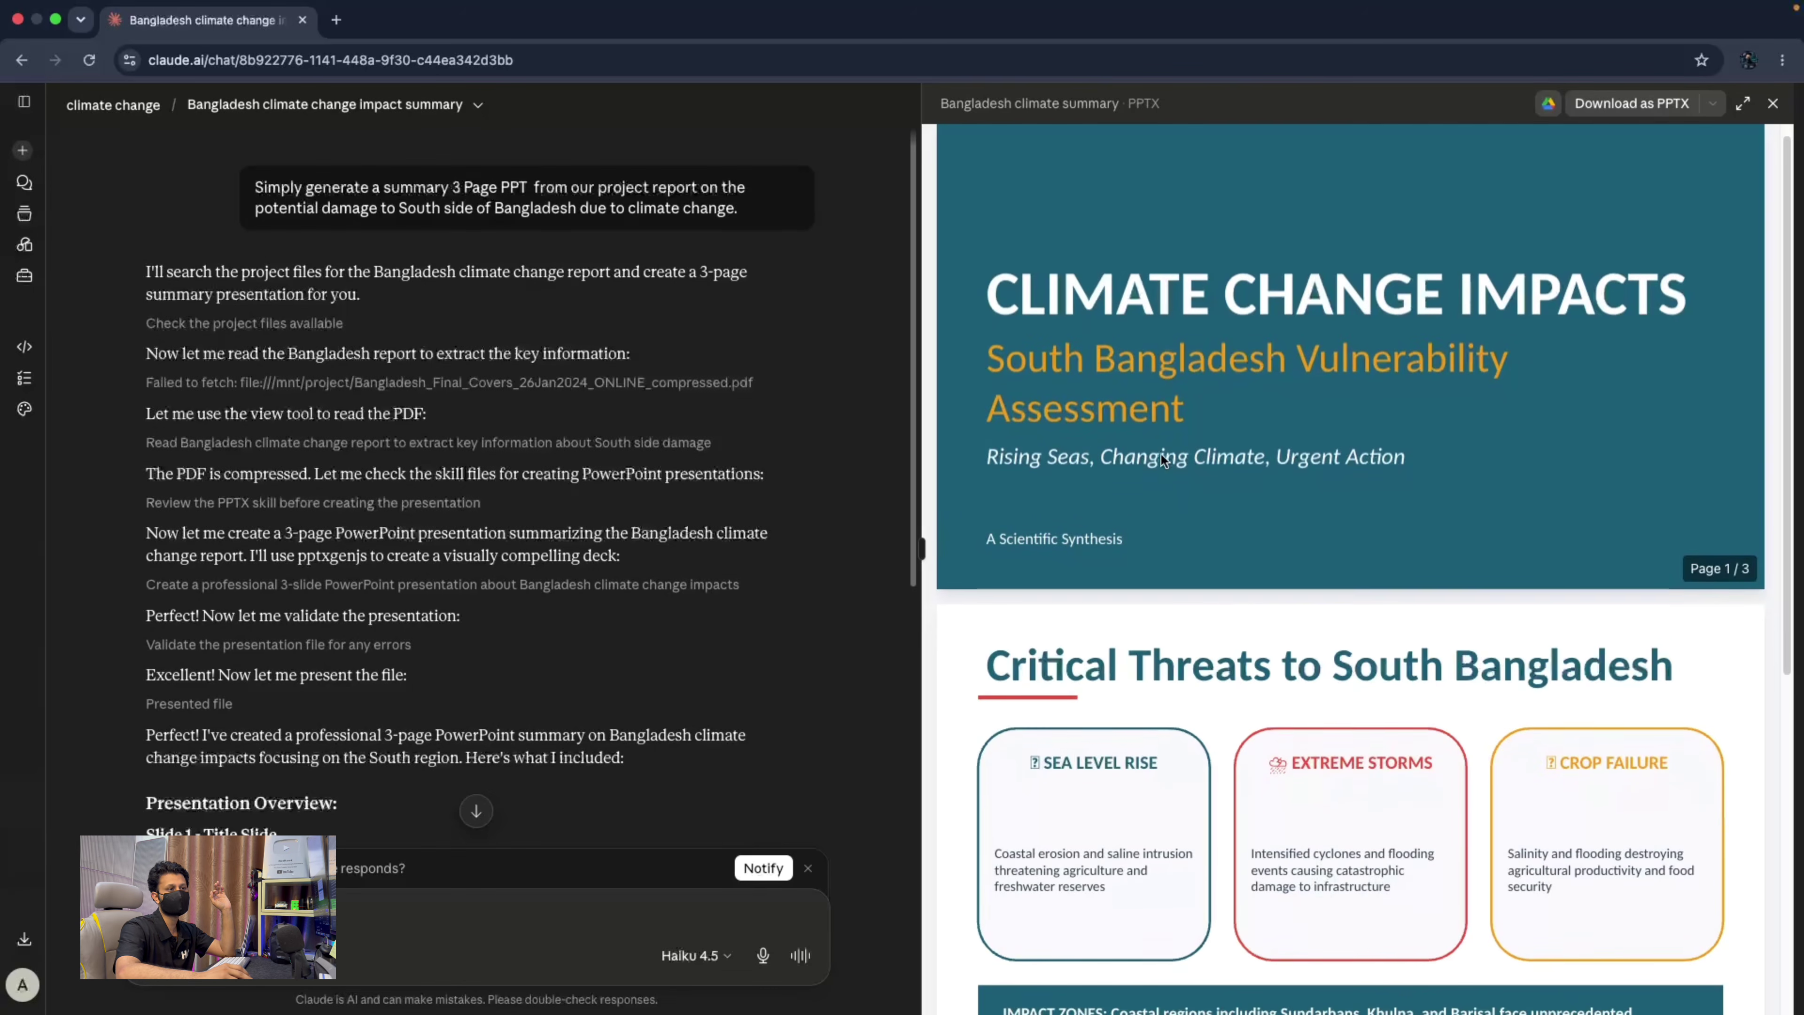
scroll(1230, 526, down, 6)
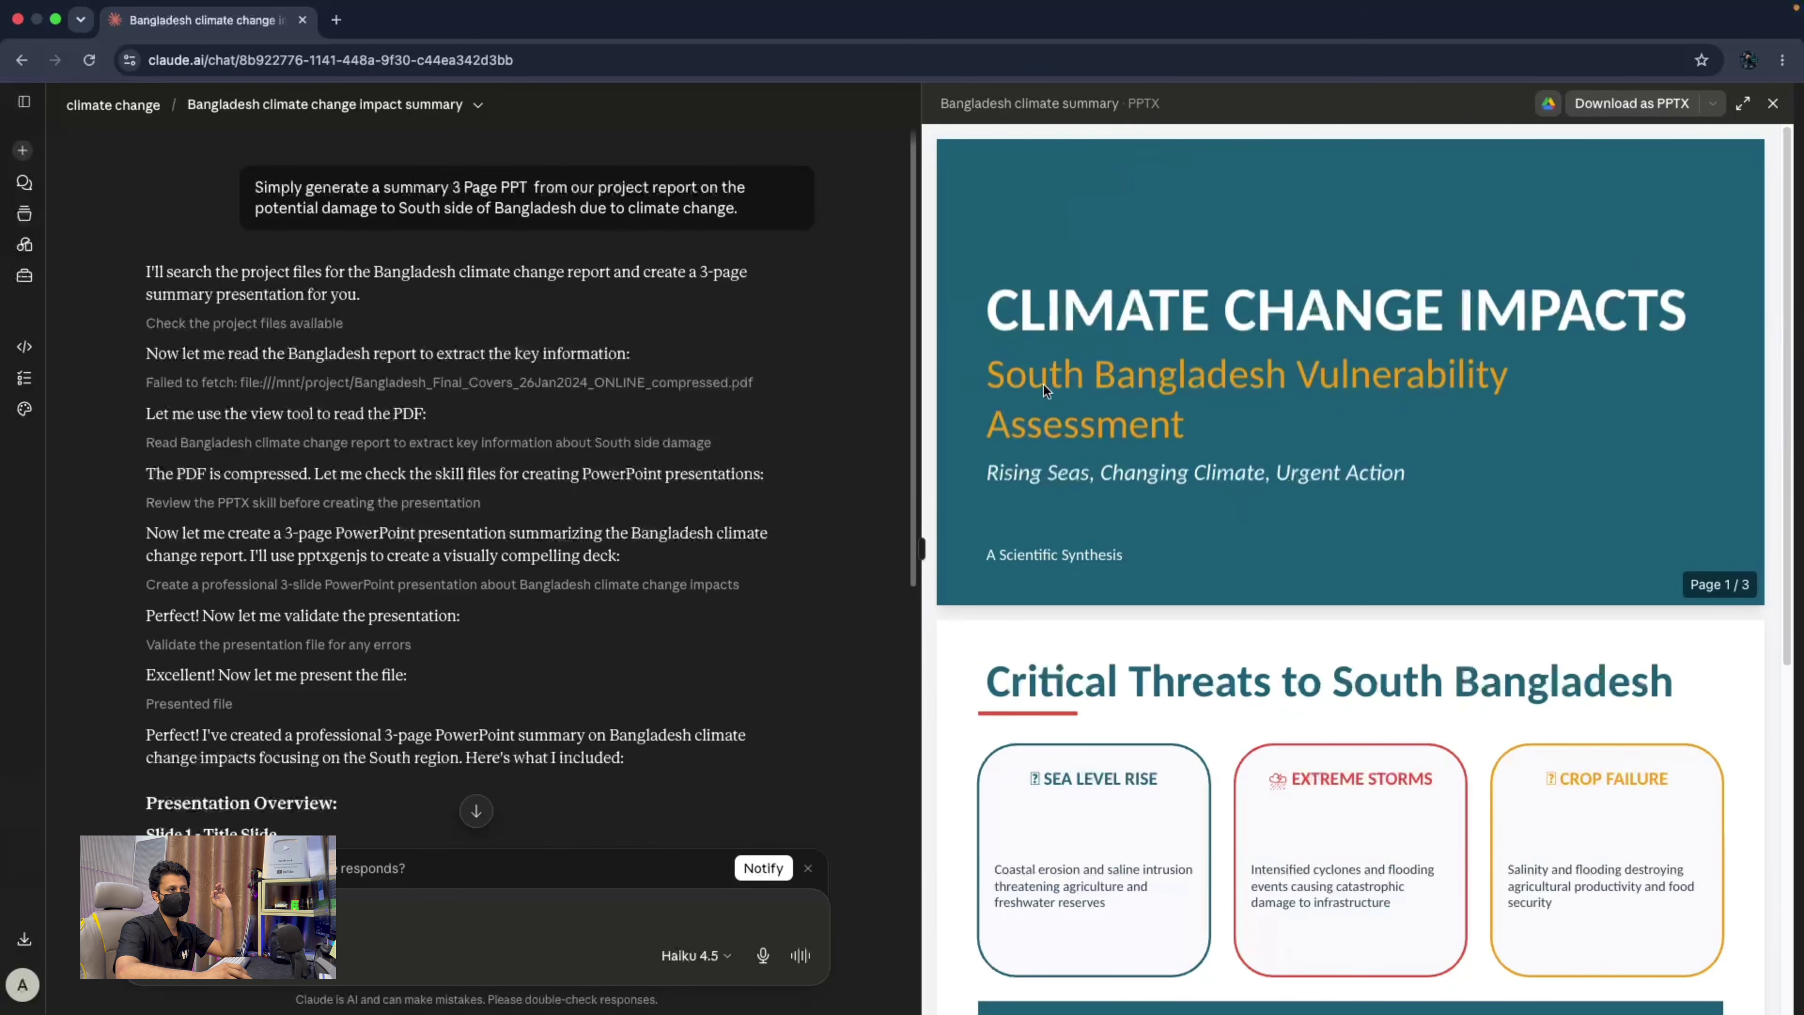
scroll(1165, 579, down, 5)
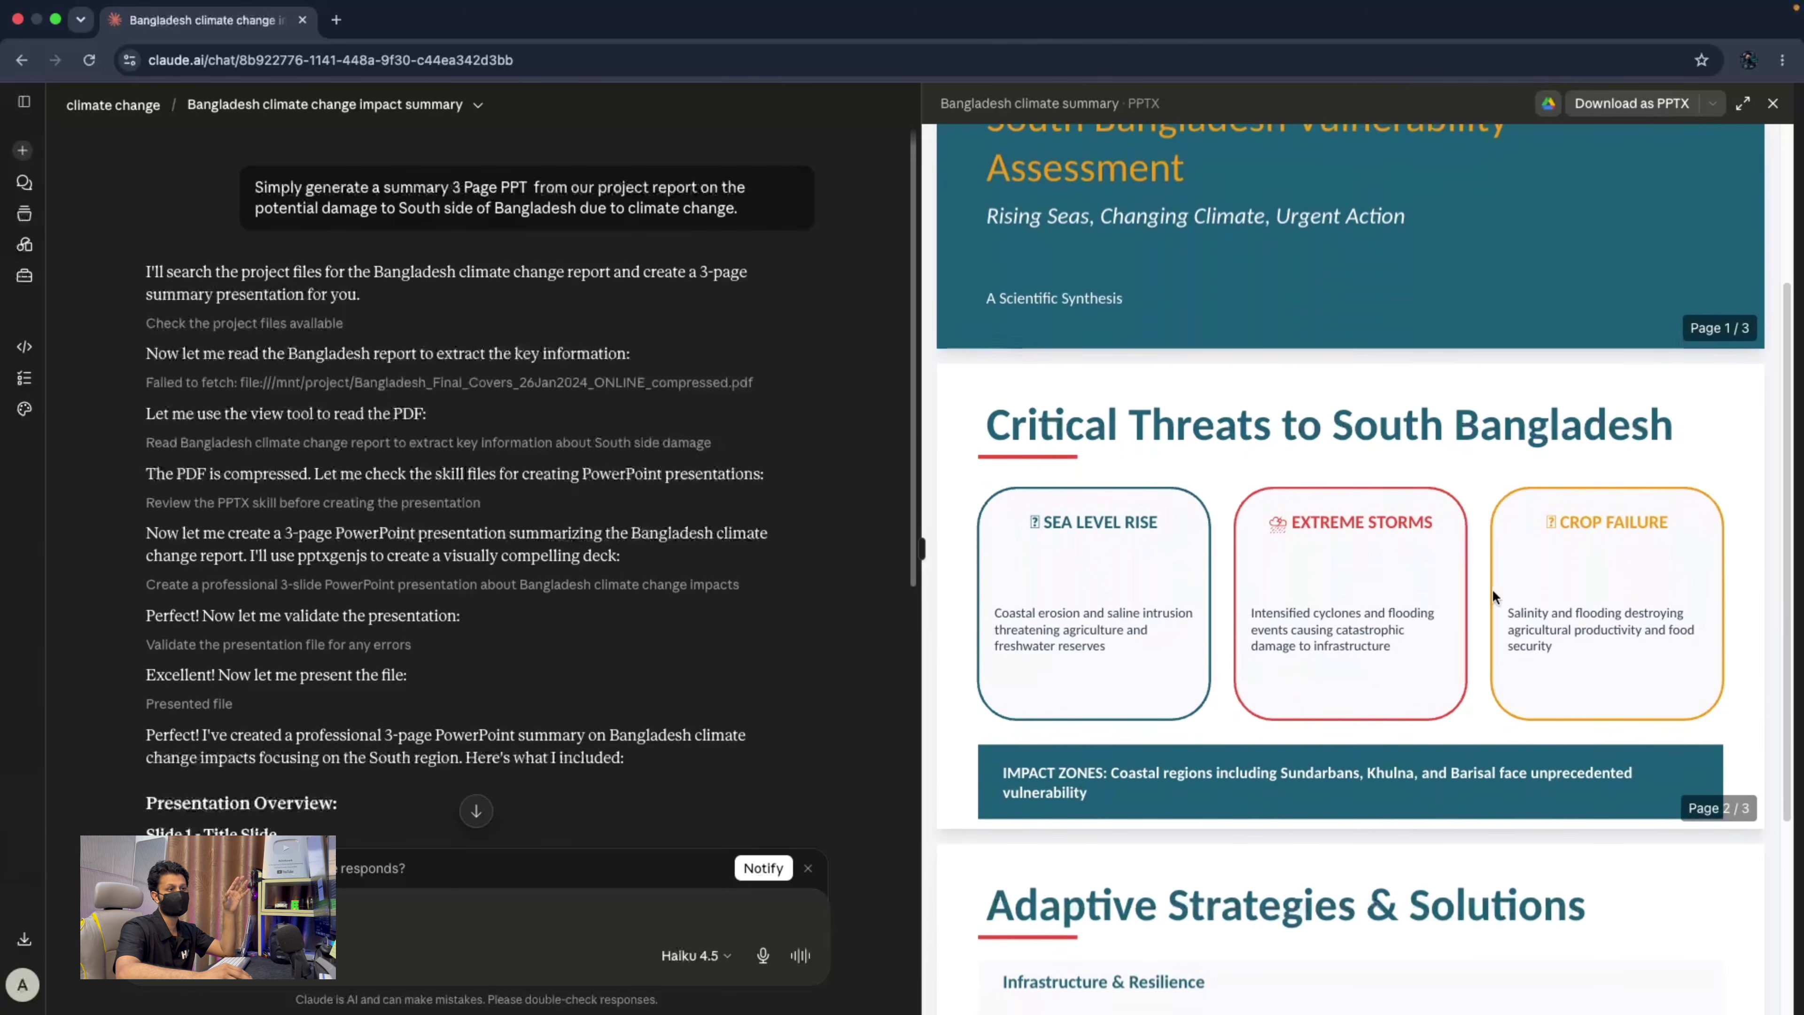
scroll(1207, 582, down, 6)
scroll(1240, 587, up, 10)
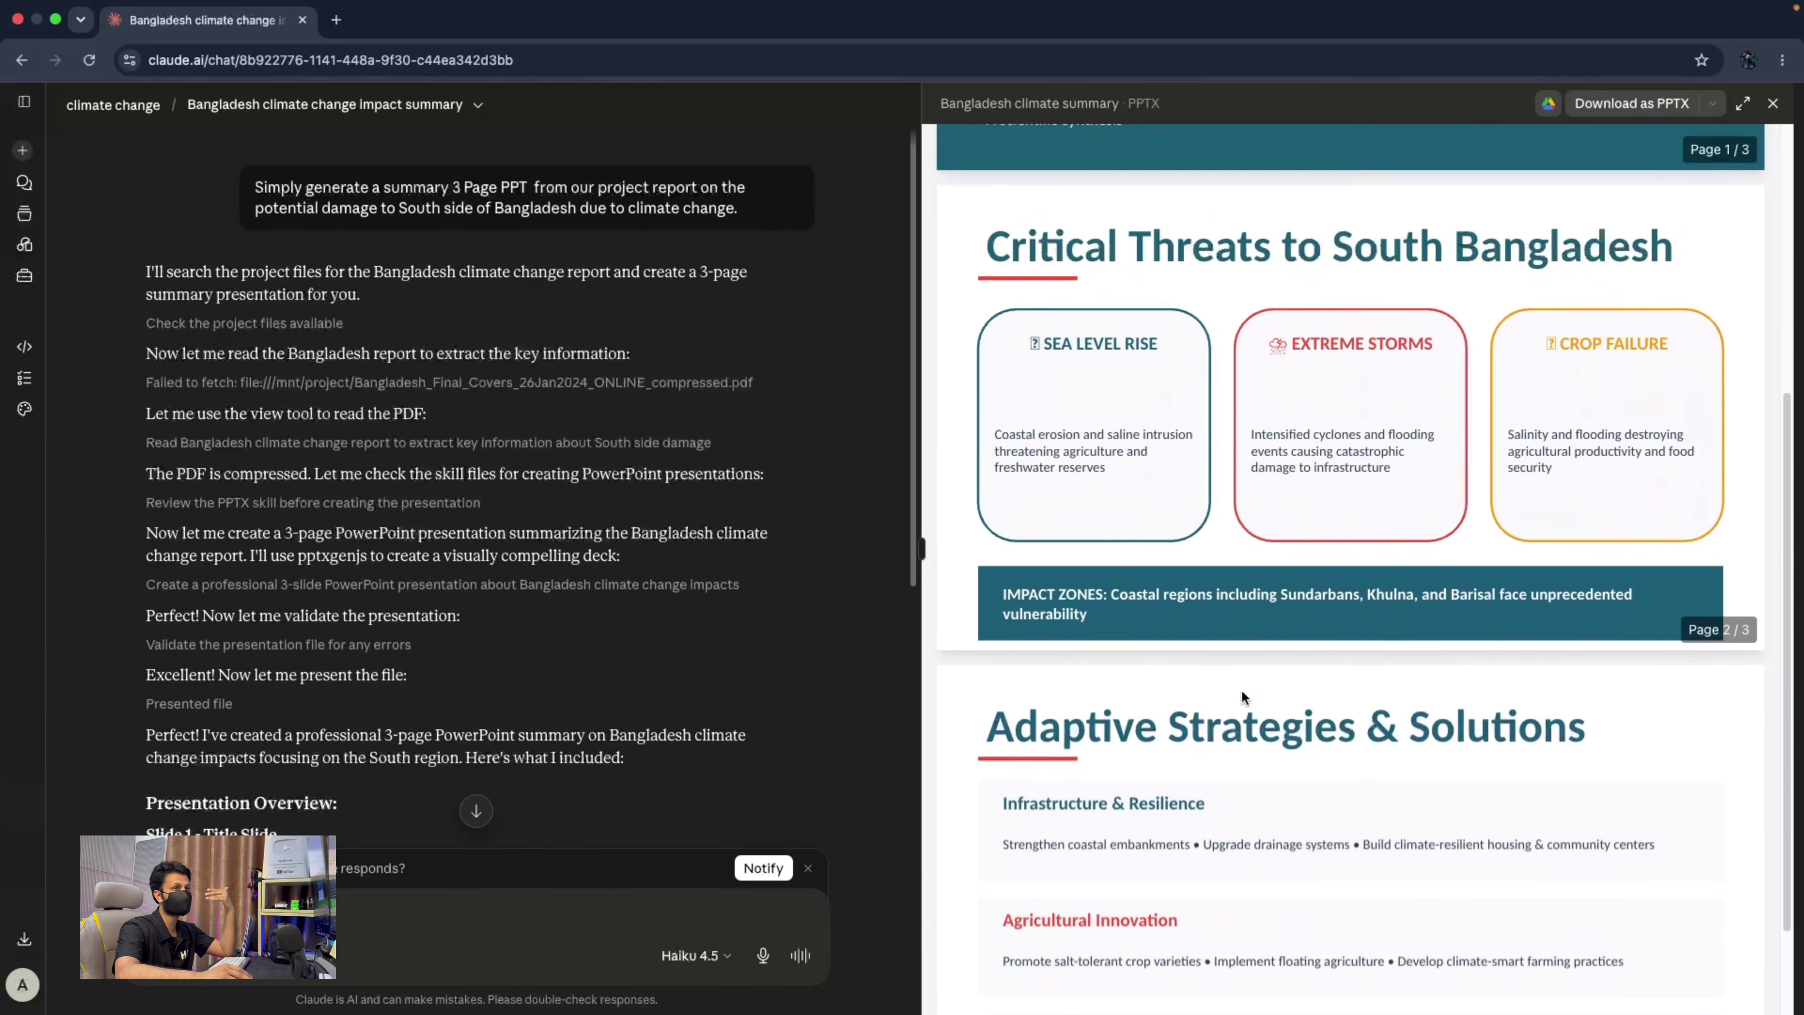
scroll(1241, 684, down, 4)
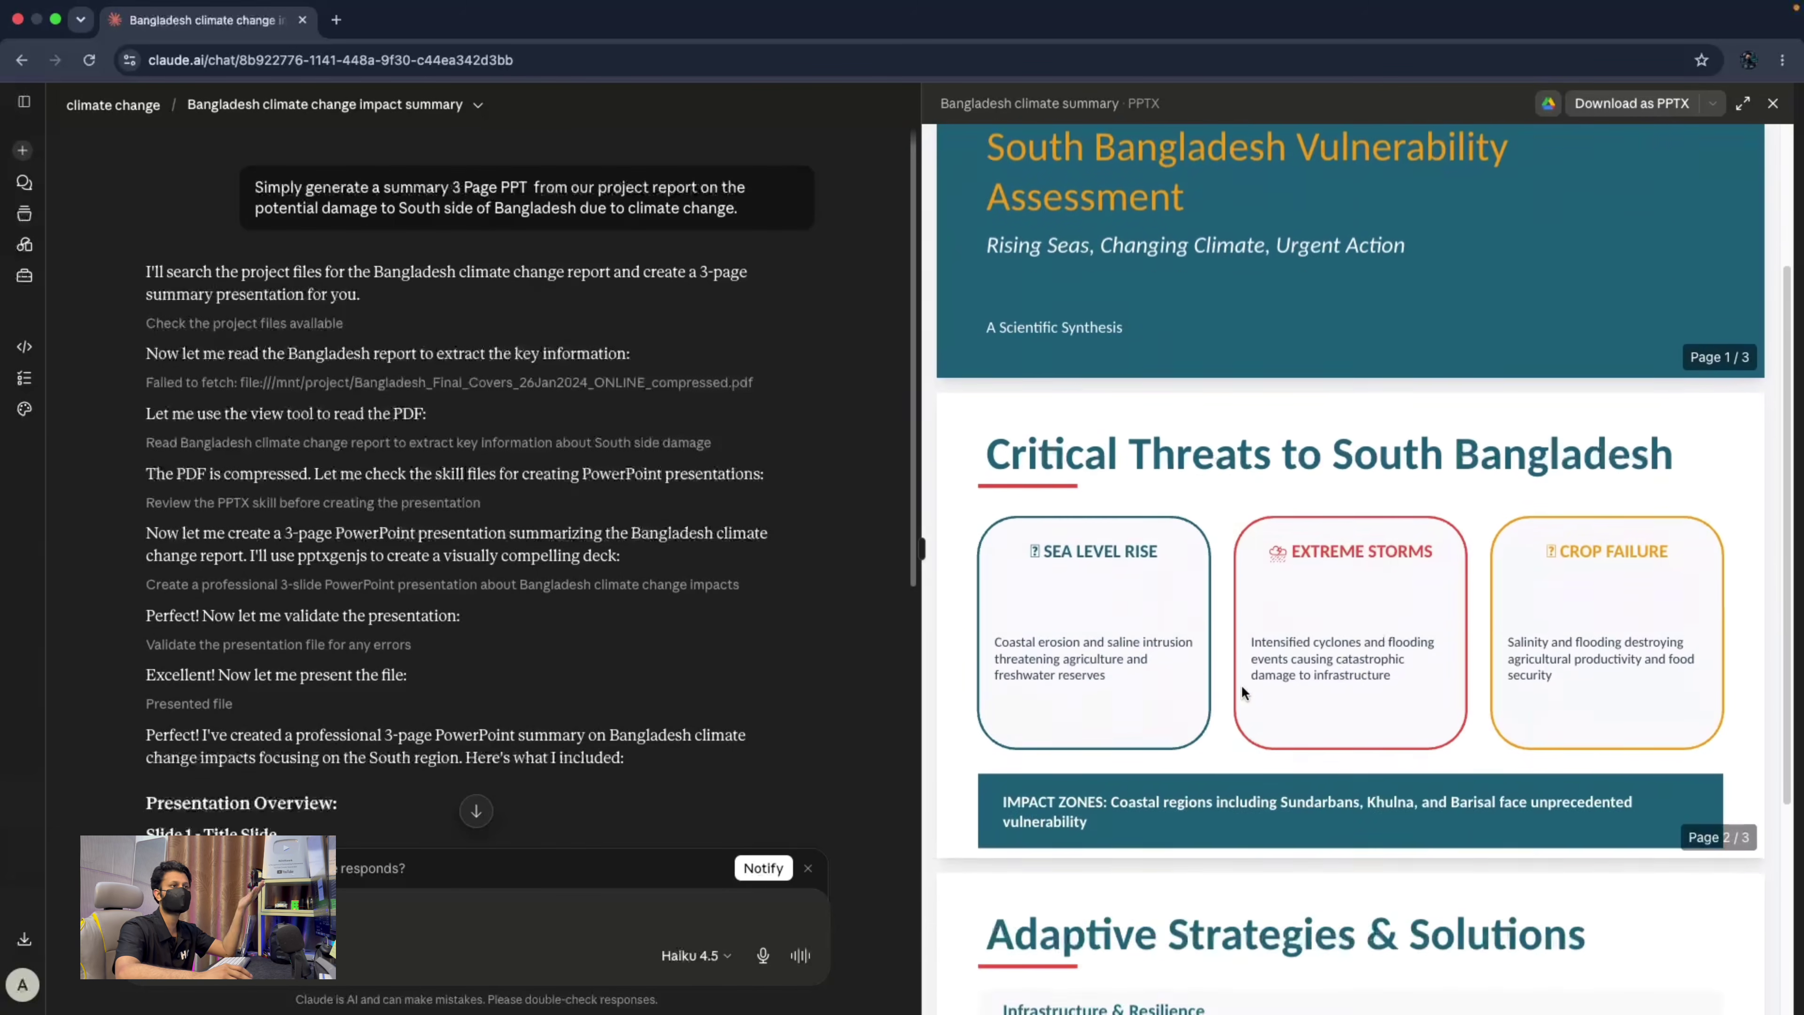
scroll(1241, 686, down, 6)
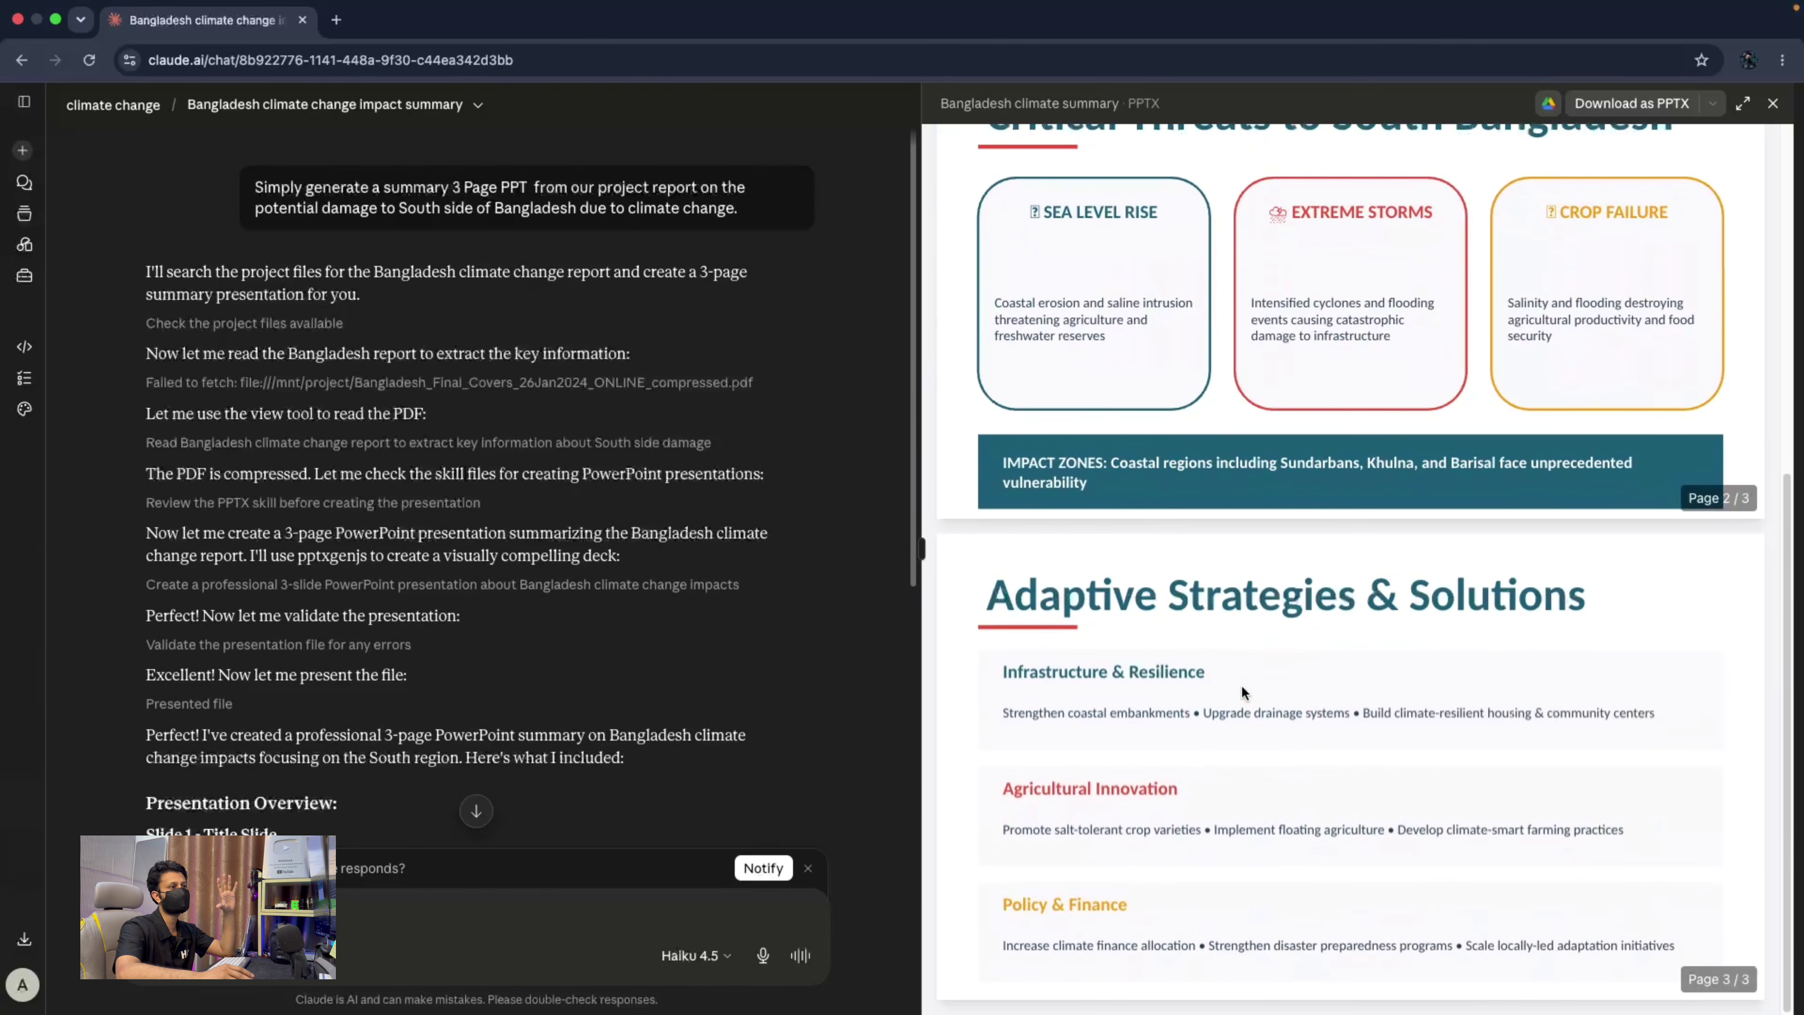
scroll(1241, 683, up, 10)
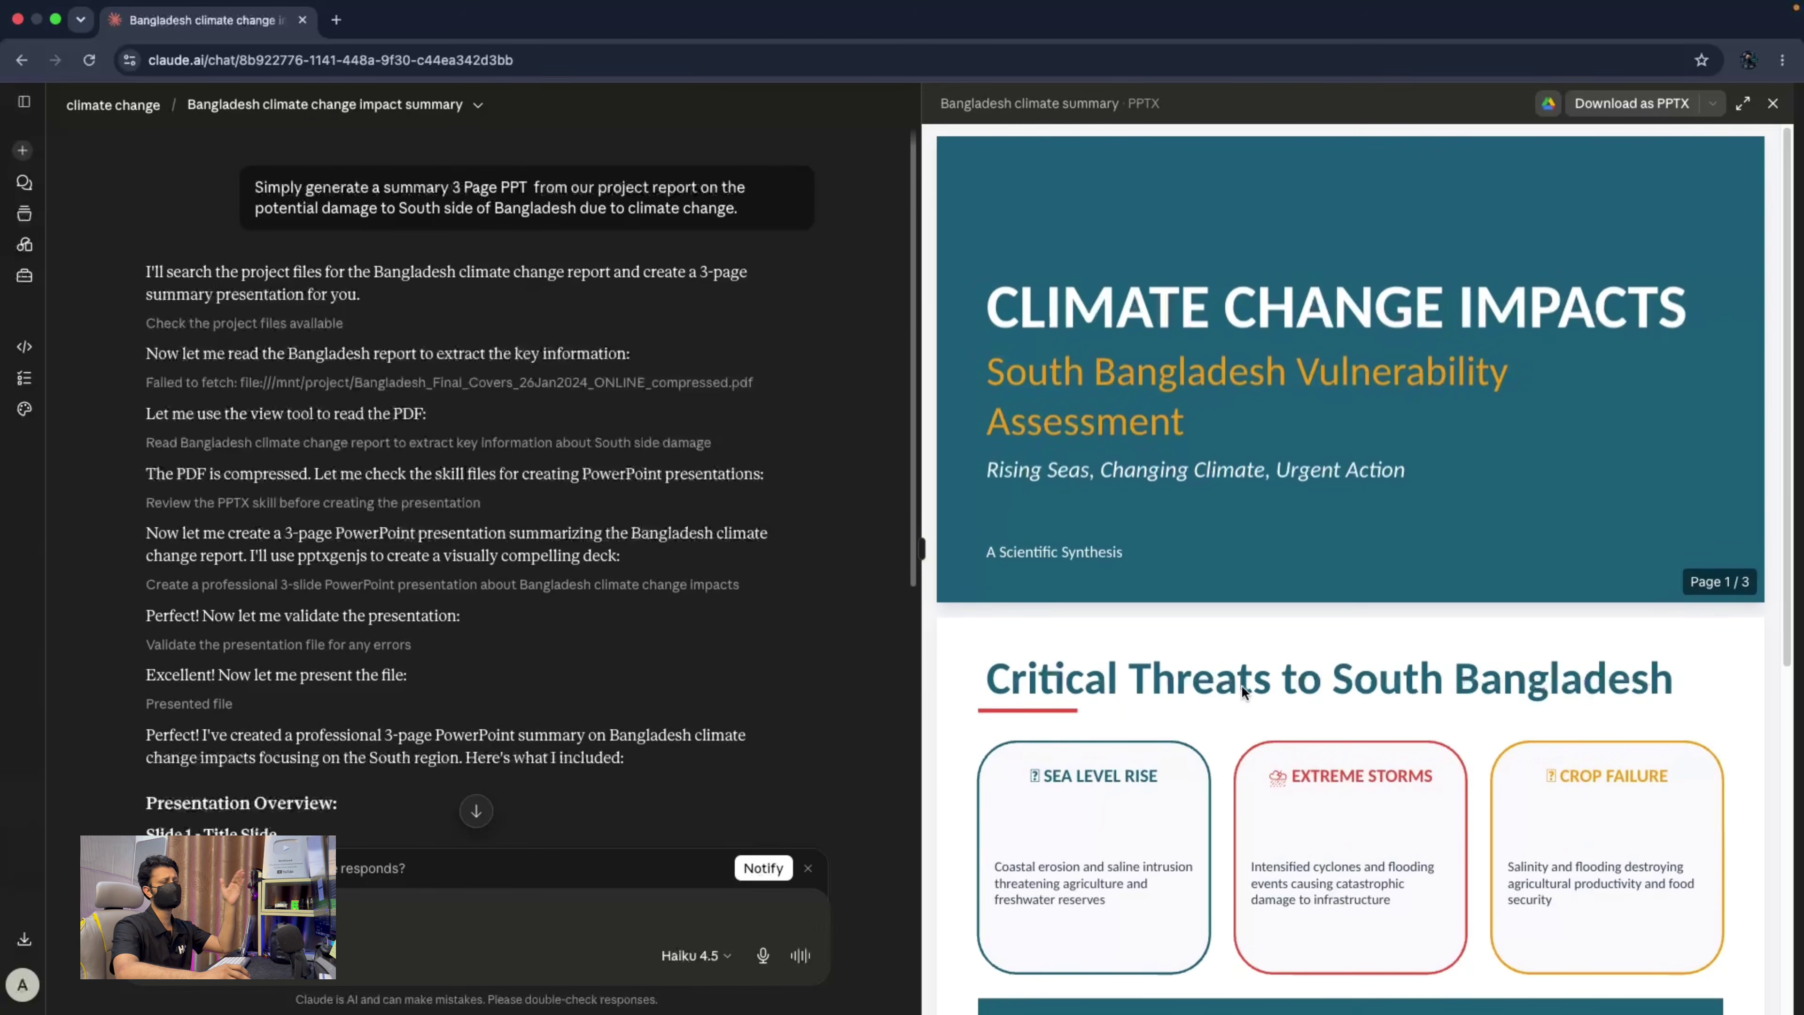
scroll(1242, 685, down, 8)
scroll(1241, 690, down, 1)
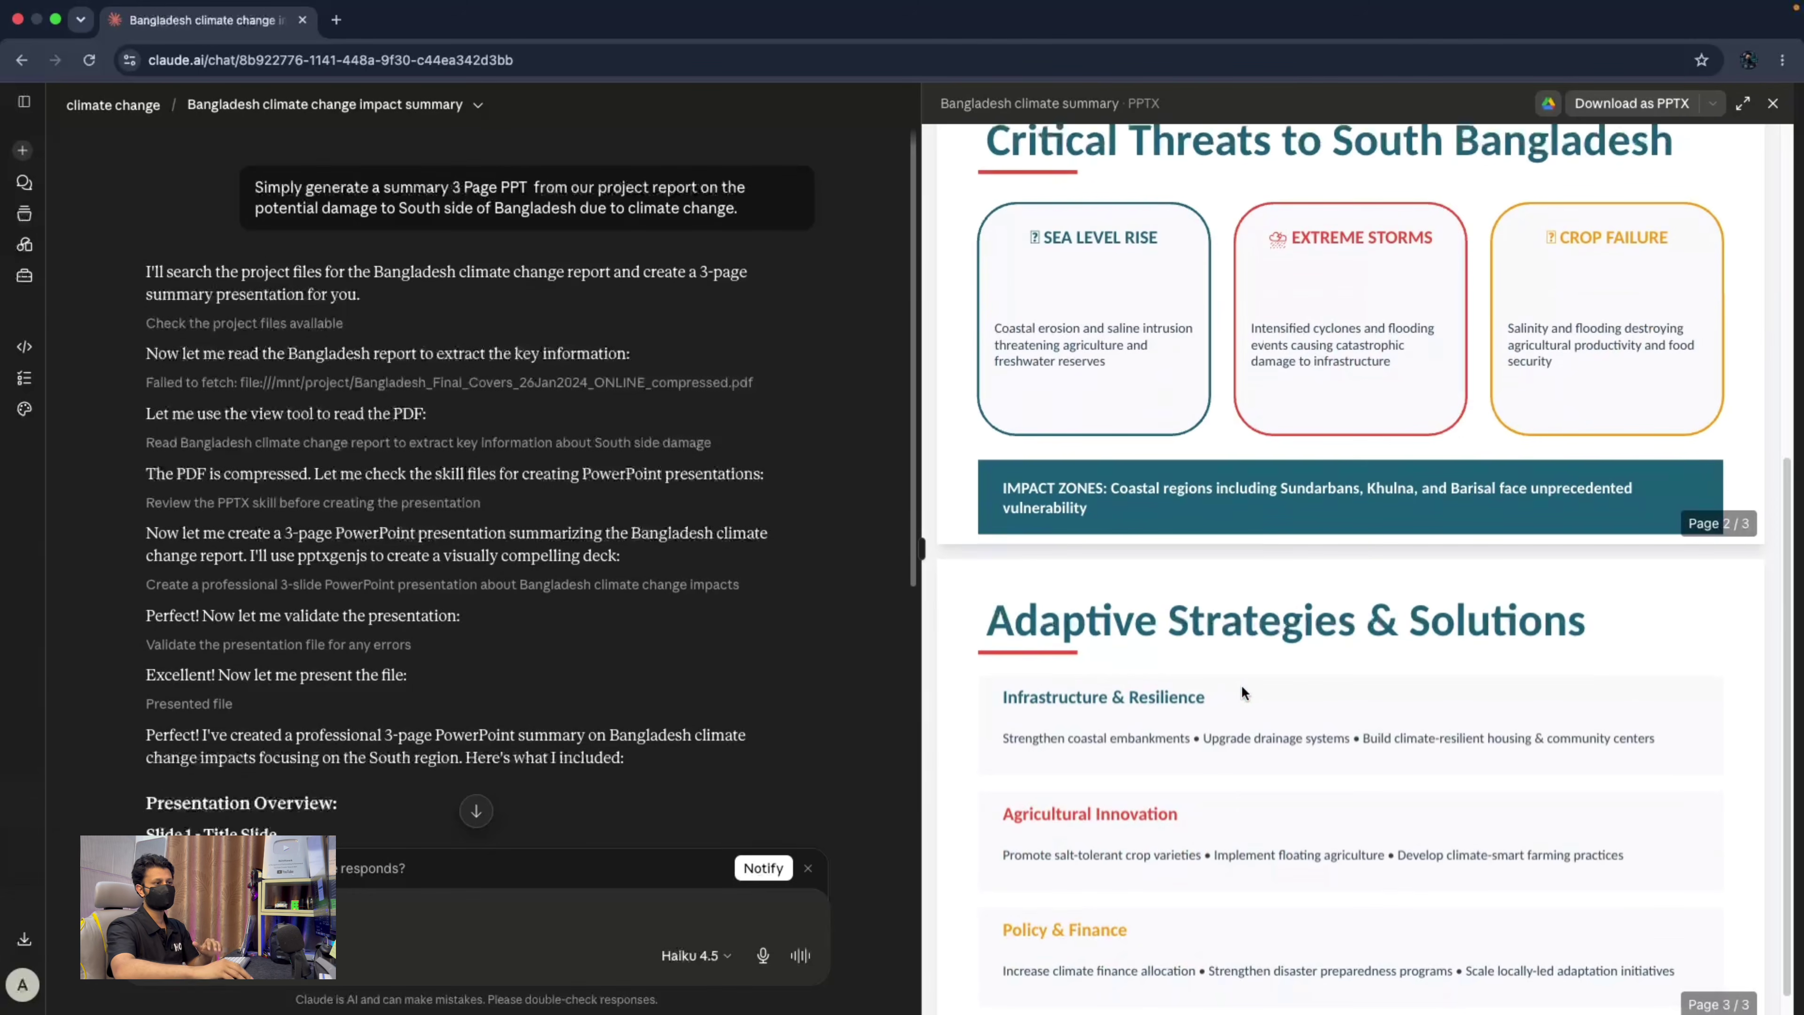
scroll(1241, 692, down, 1)
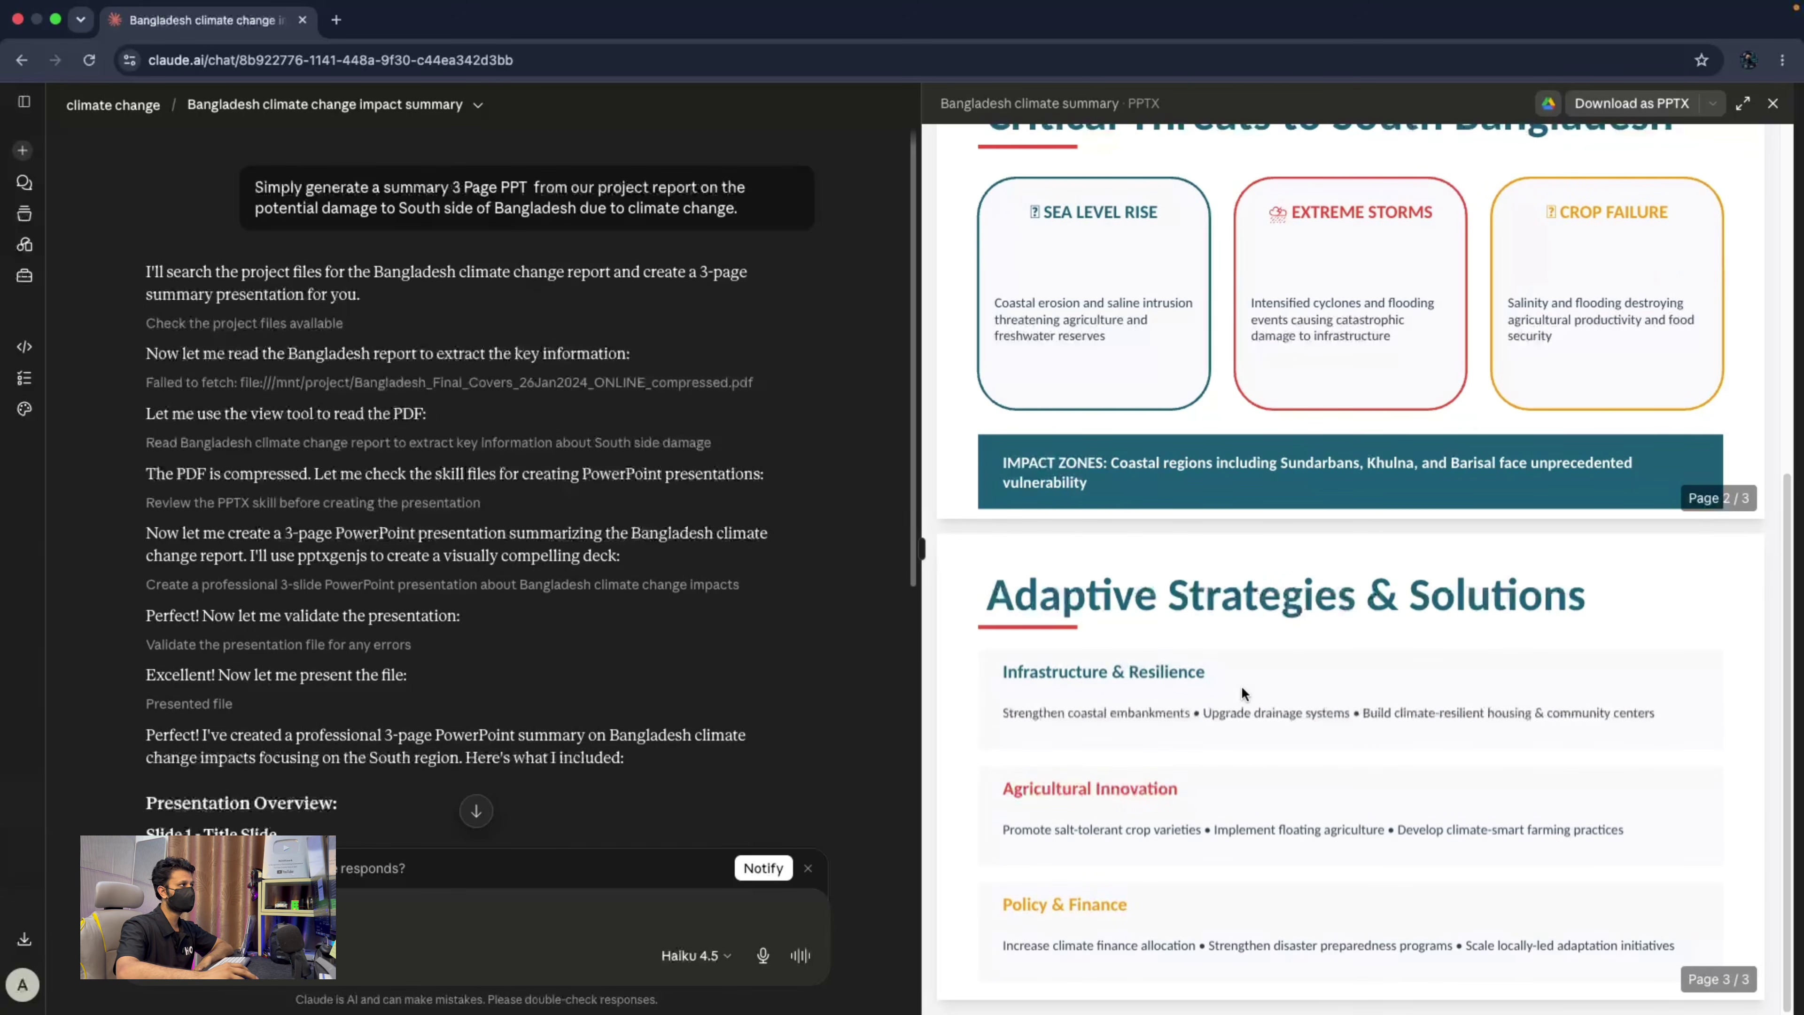
click(23, 101)
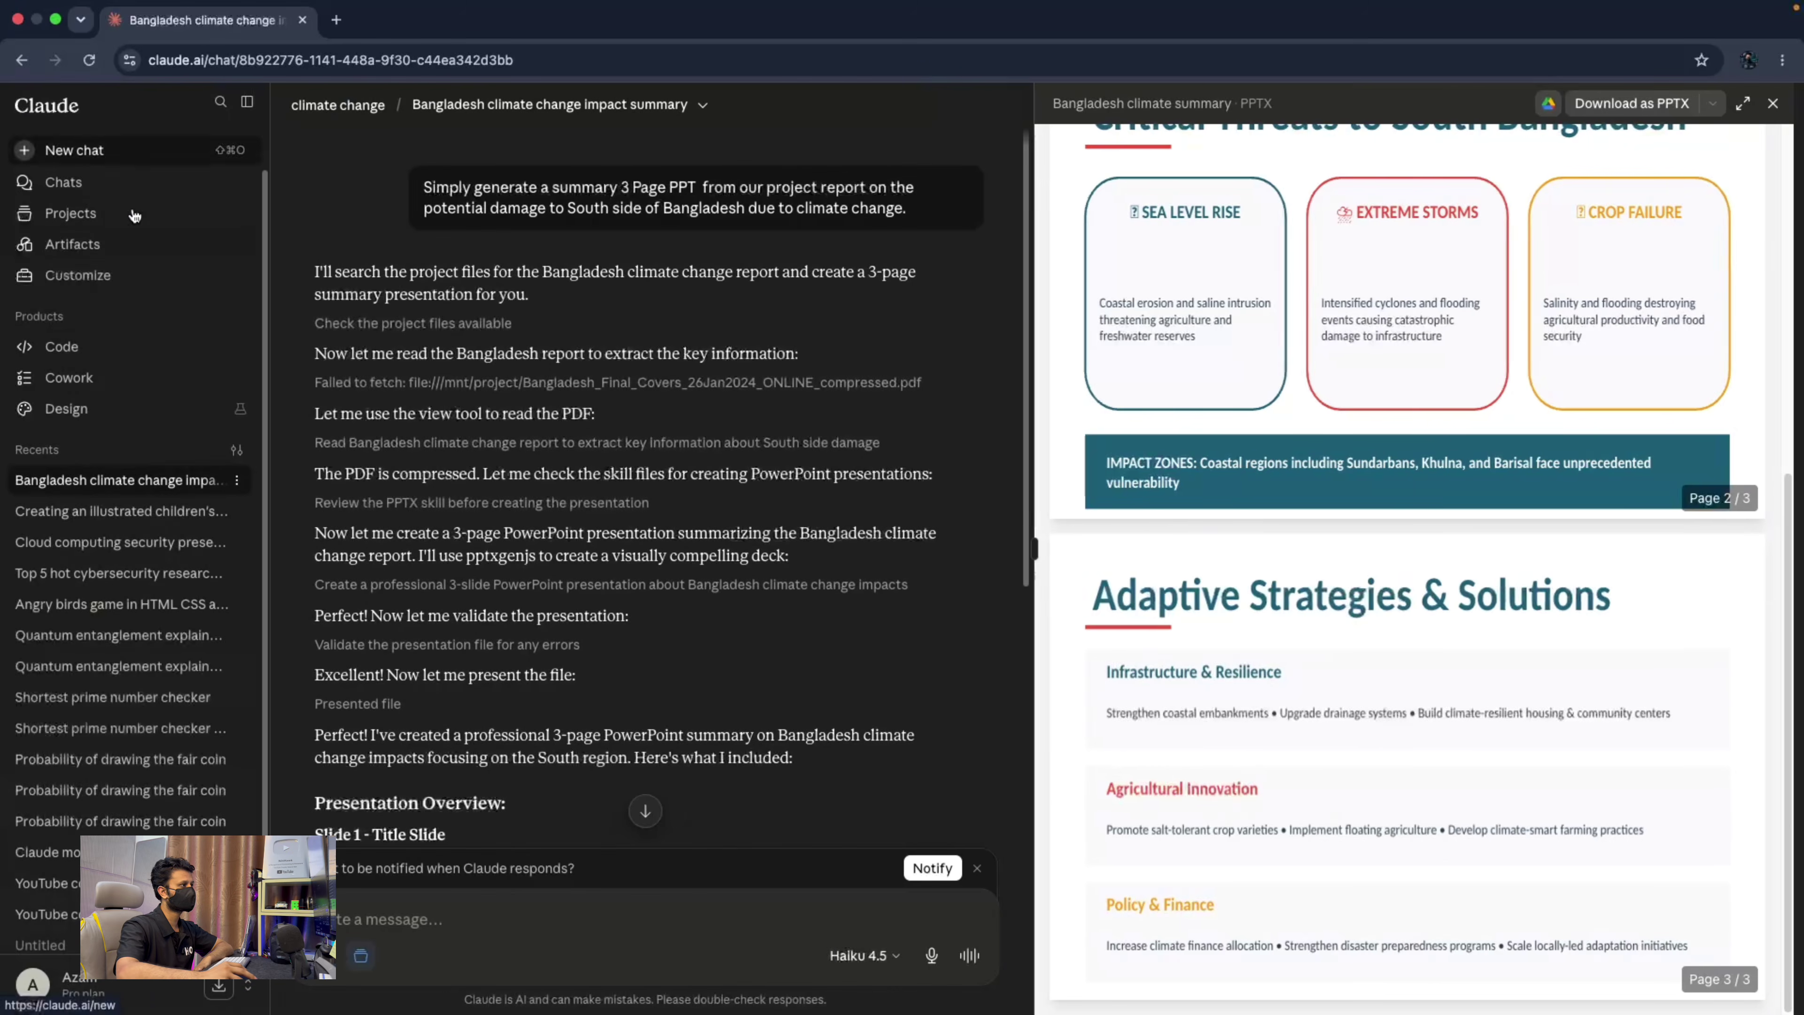
Start a new chat and look into the climate change project from Projects.
click(39, 150)
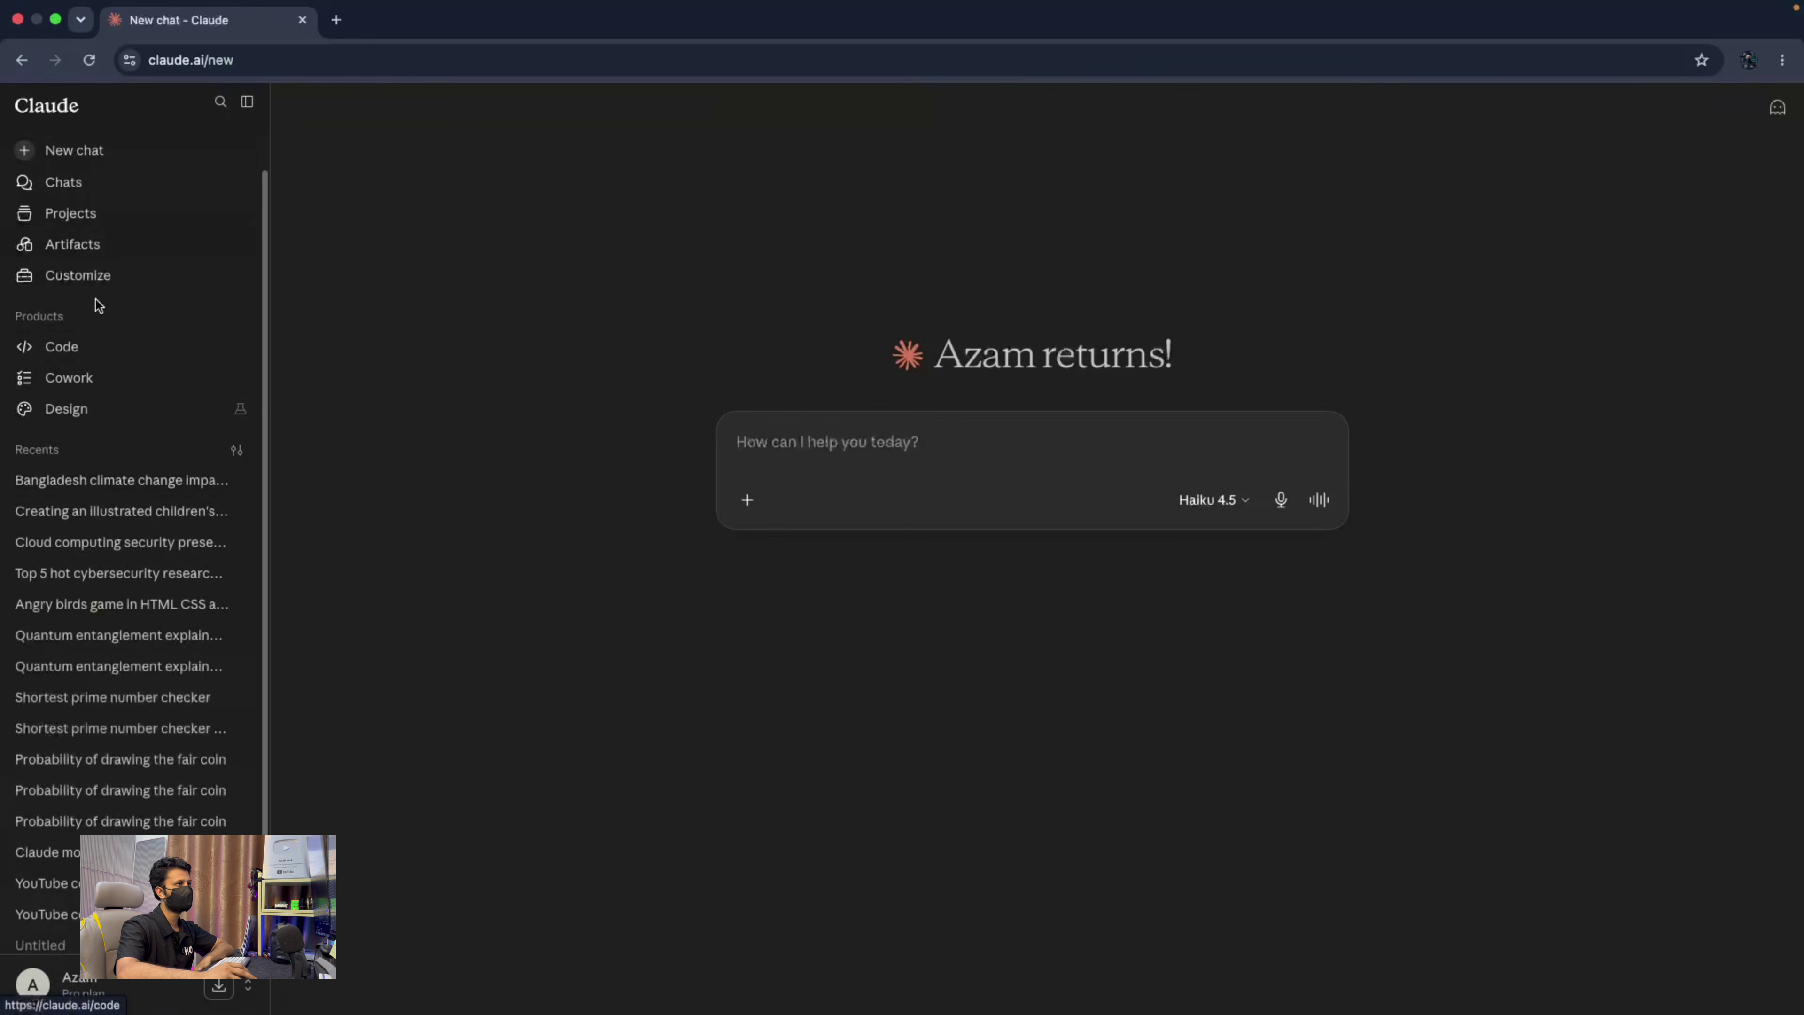
click(89, 216)
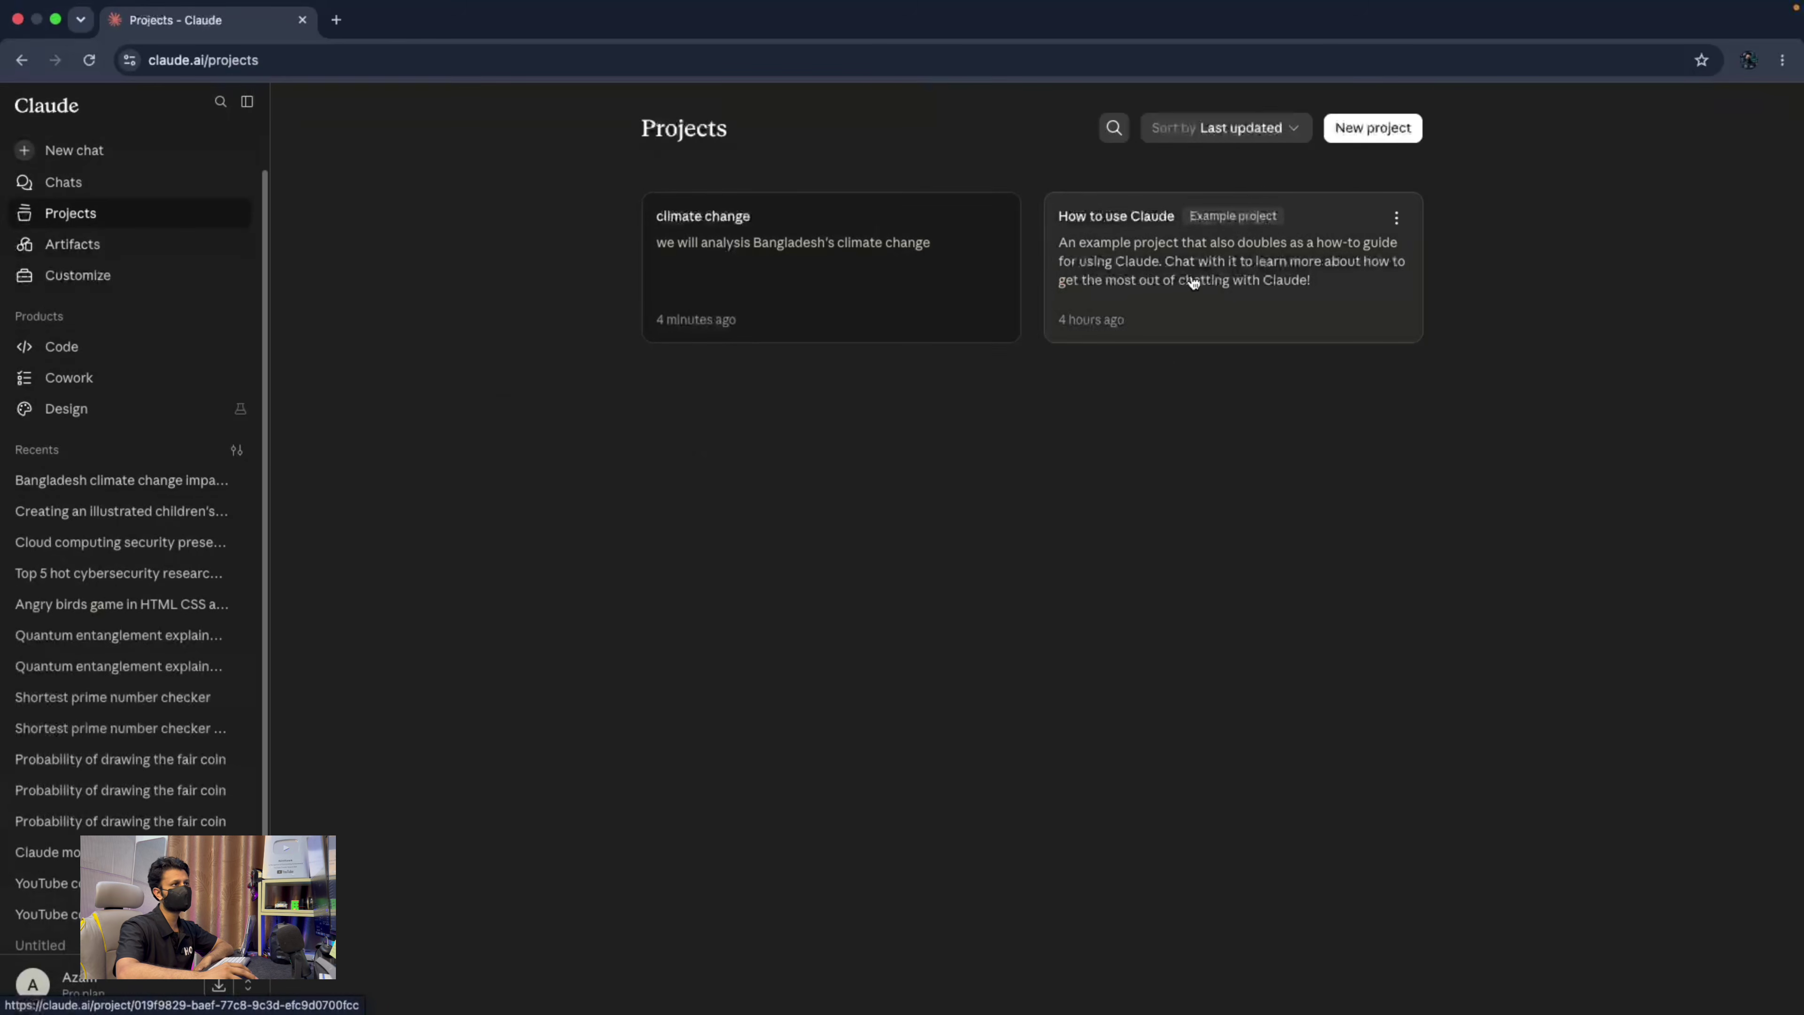
click(887, 278)
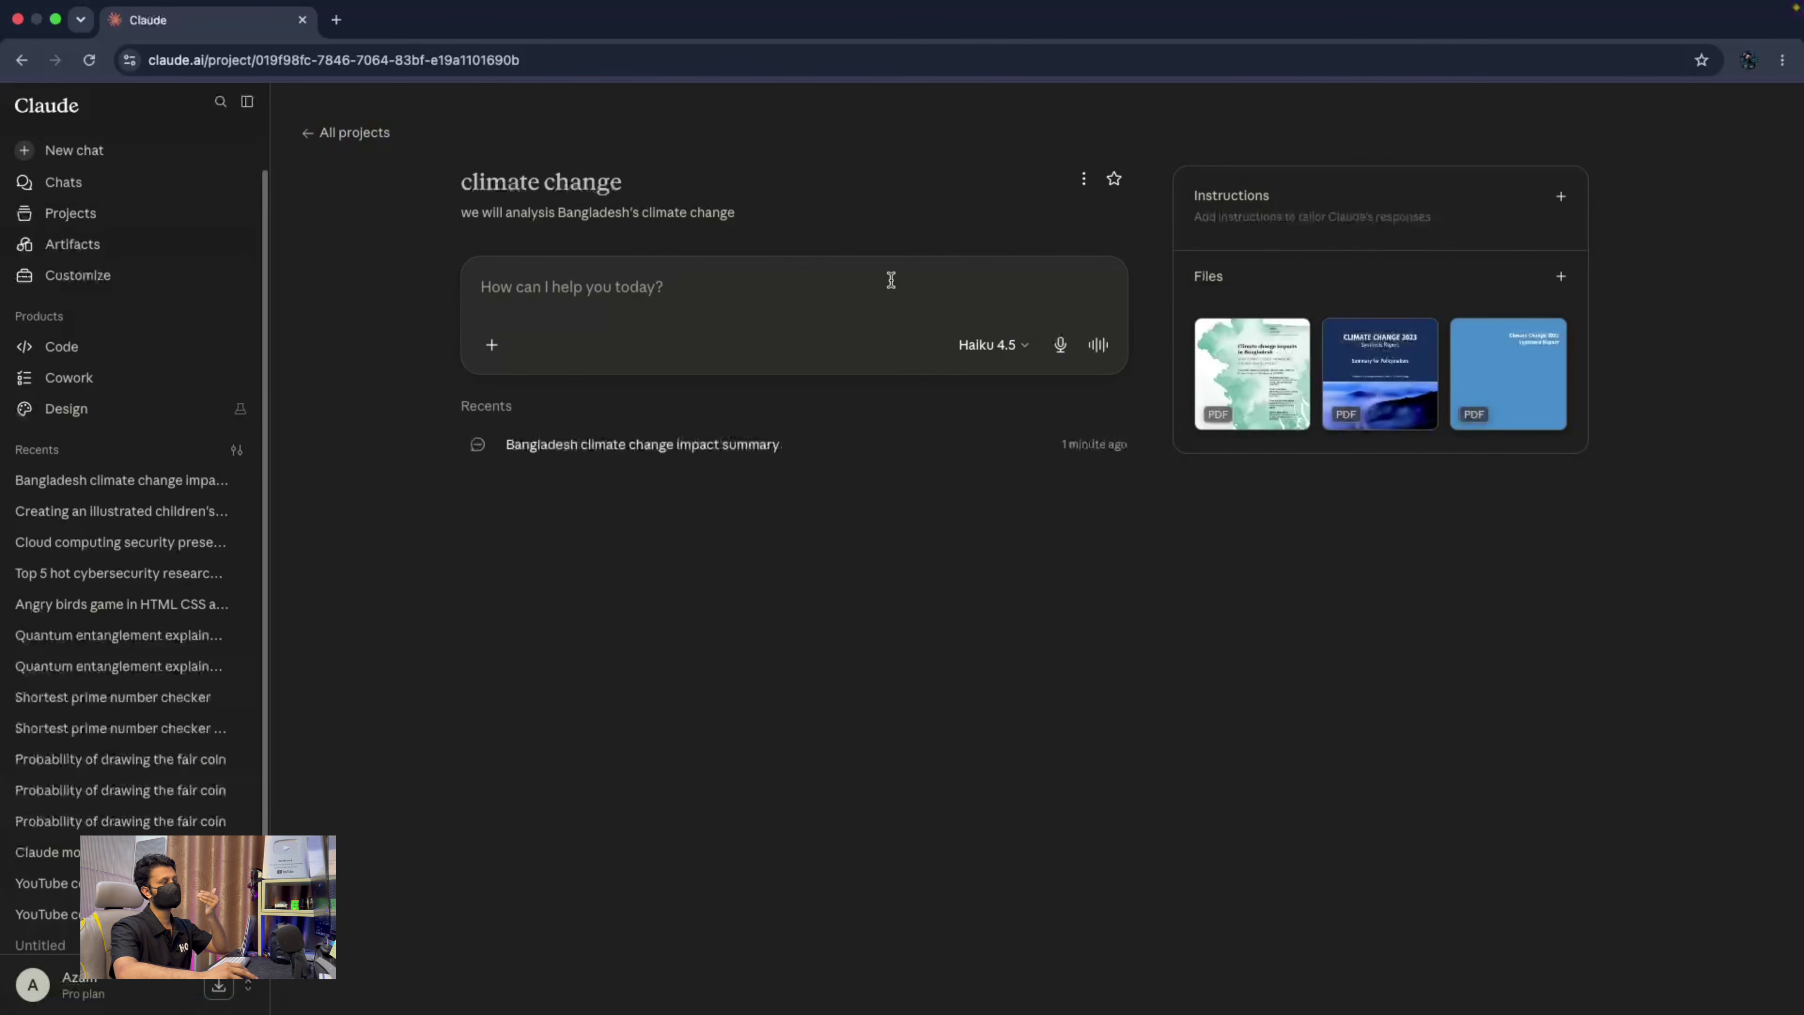
click(70, 213)
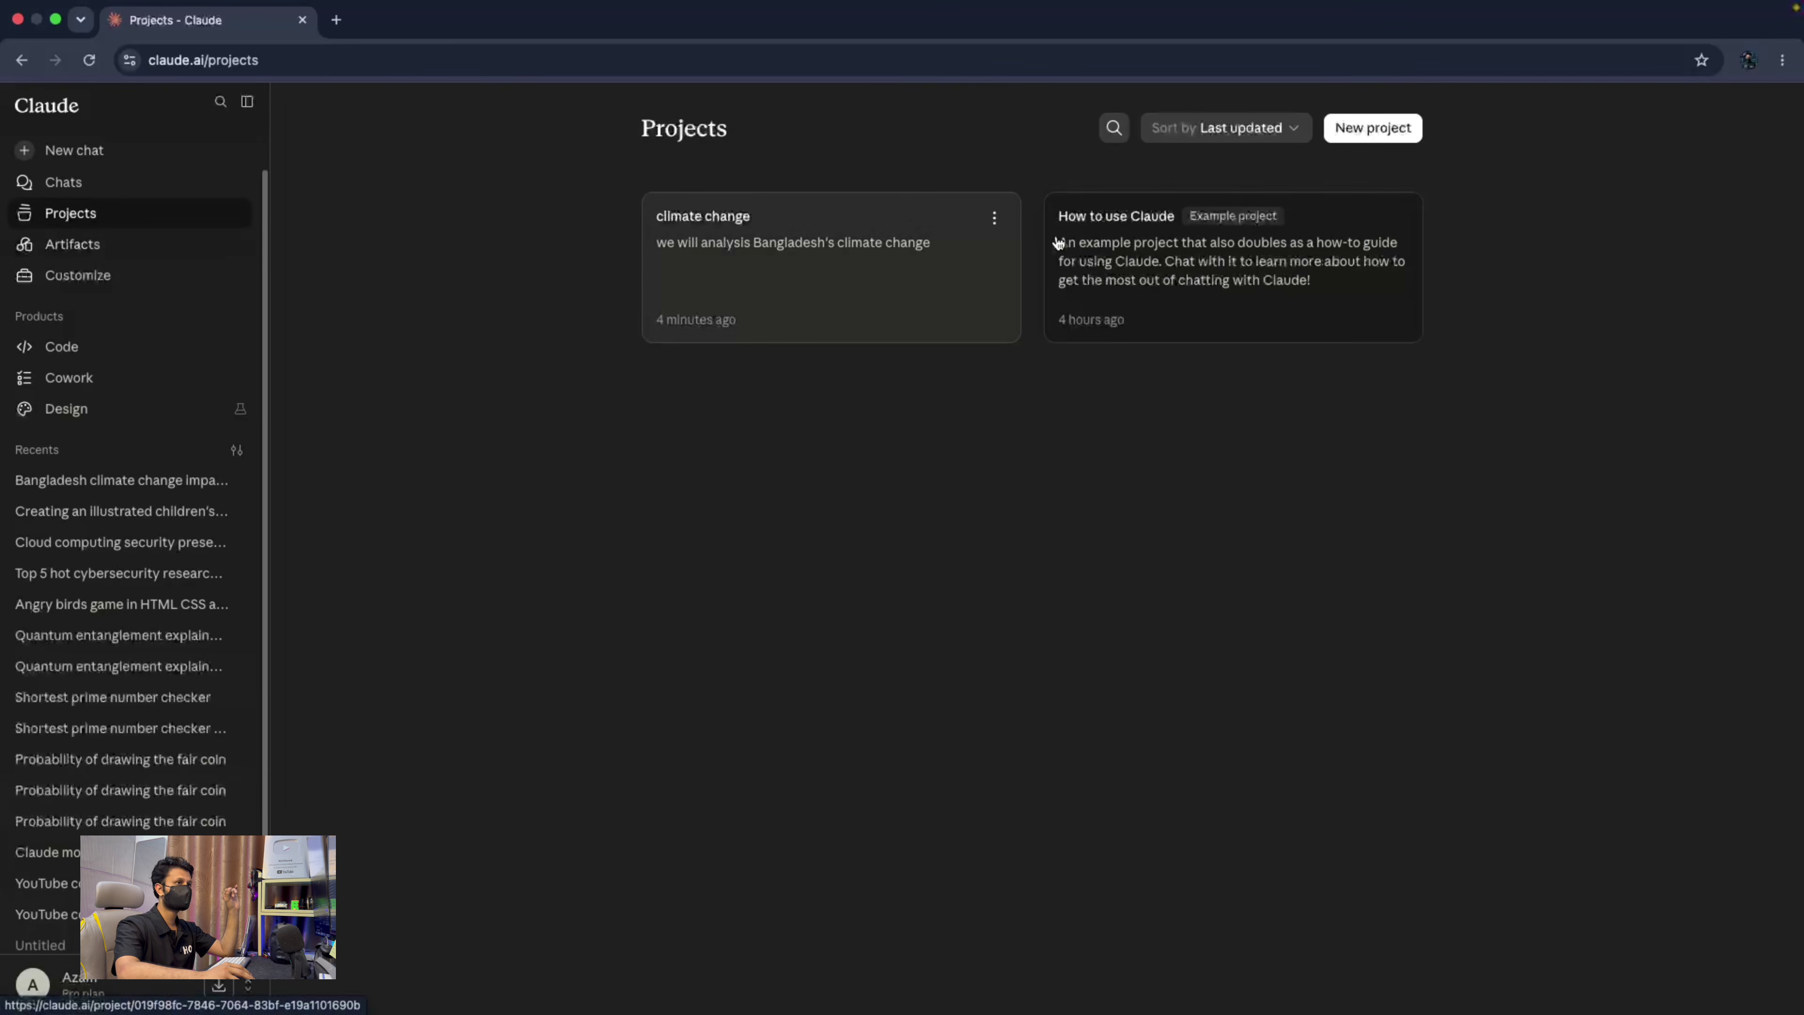
Browse the 'How to use Claude' prompting guide, then reopen the climate change project.
click(1250, 265)
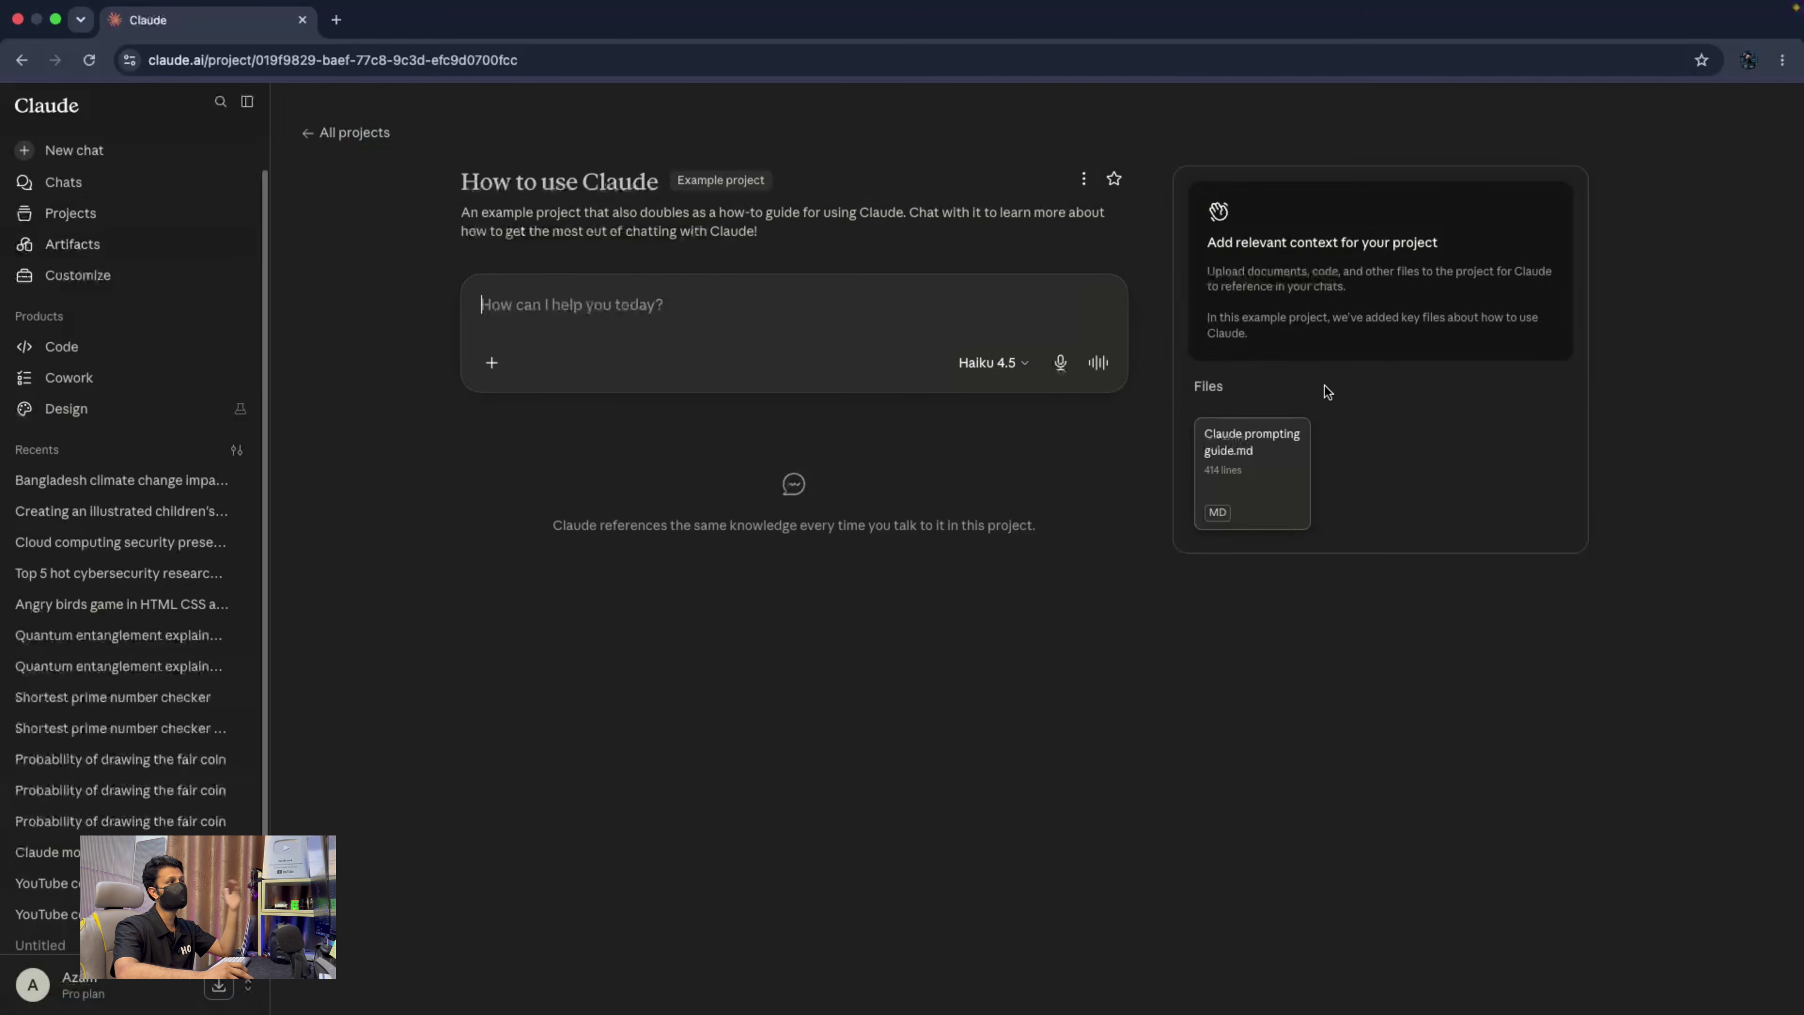
click(1245, 451)
scroll(874, 461, down, 5)
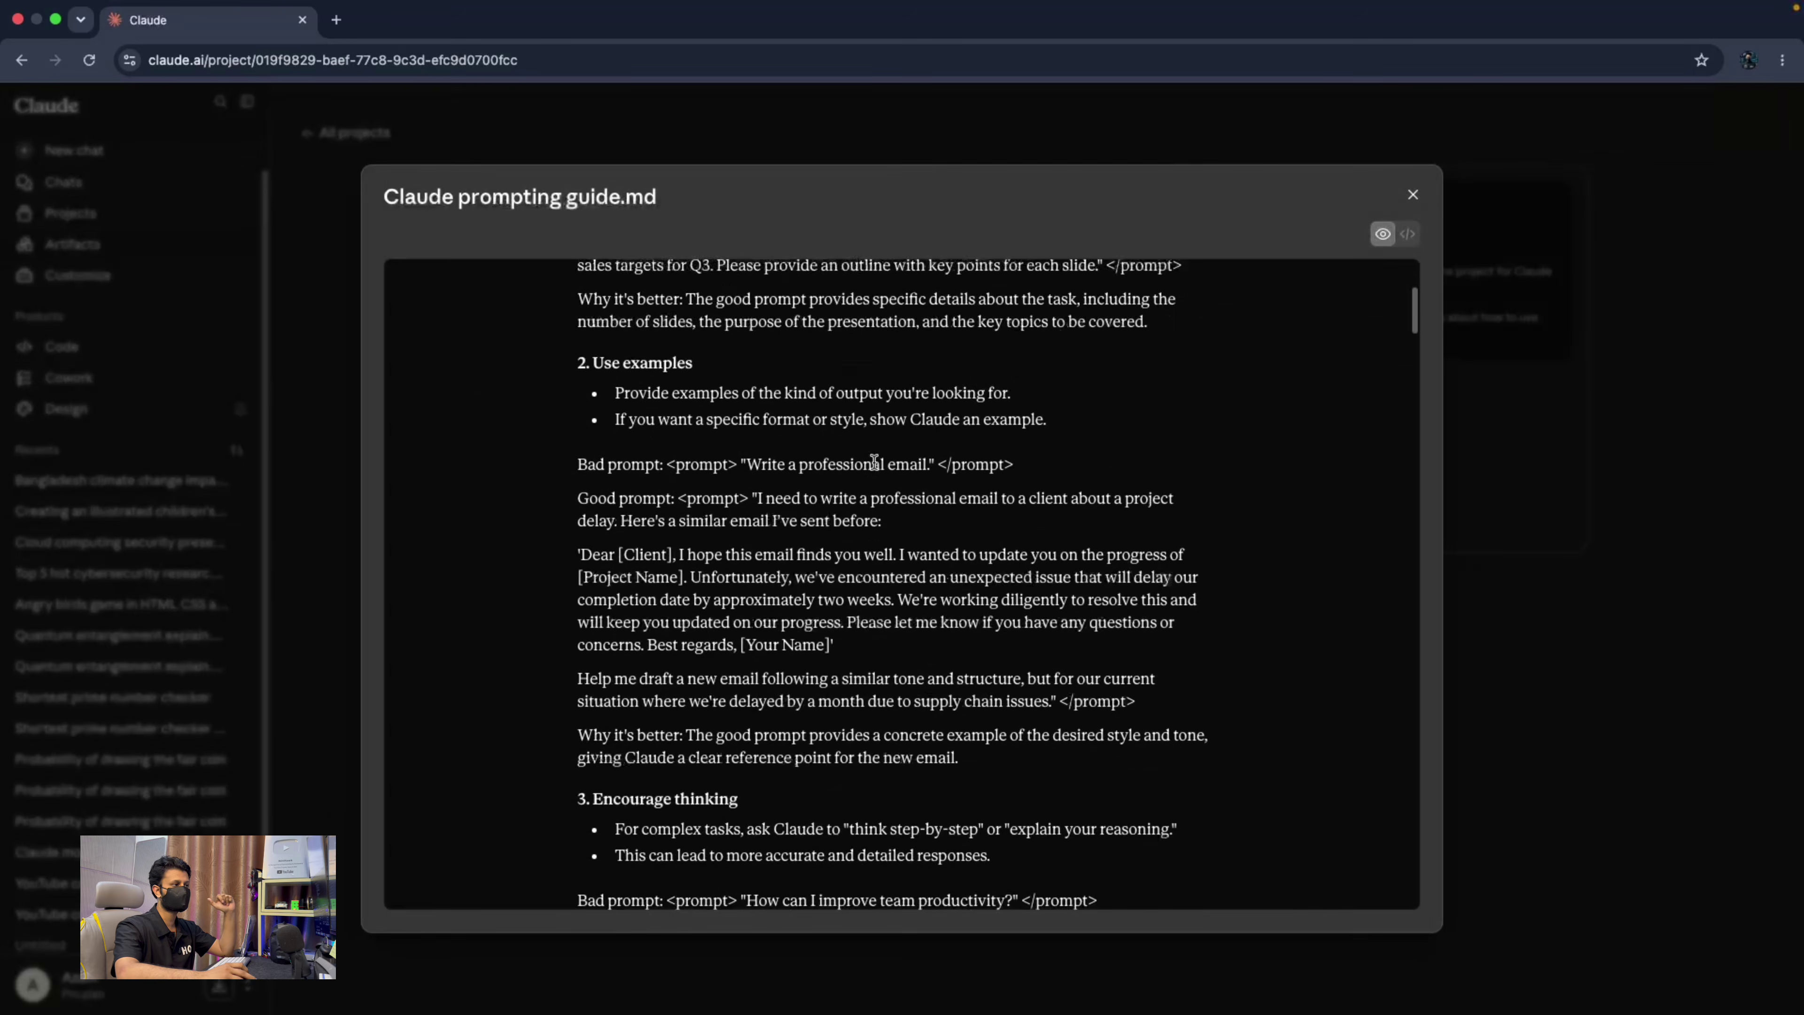
scroll(874, 462, down, 20)
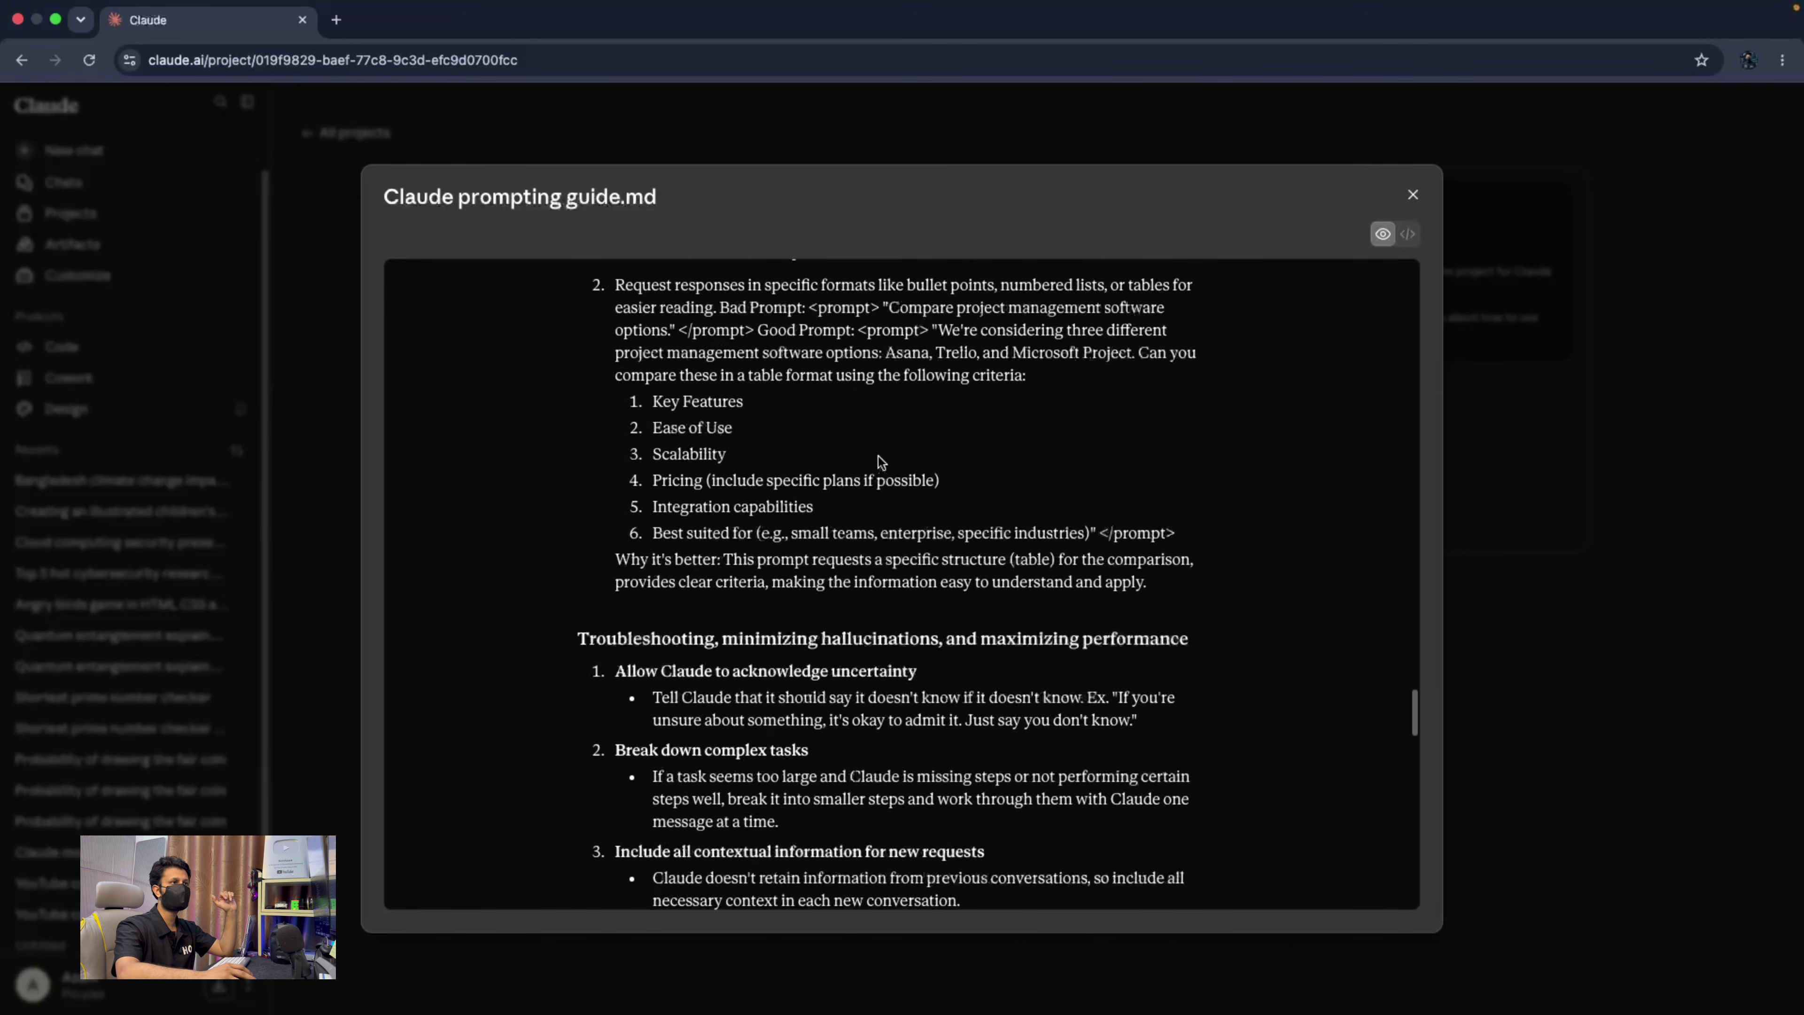
scroll(902, 458, down, 15)
click(1413, 194)
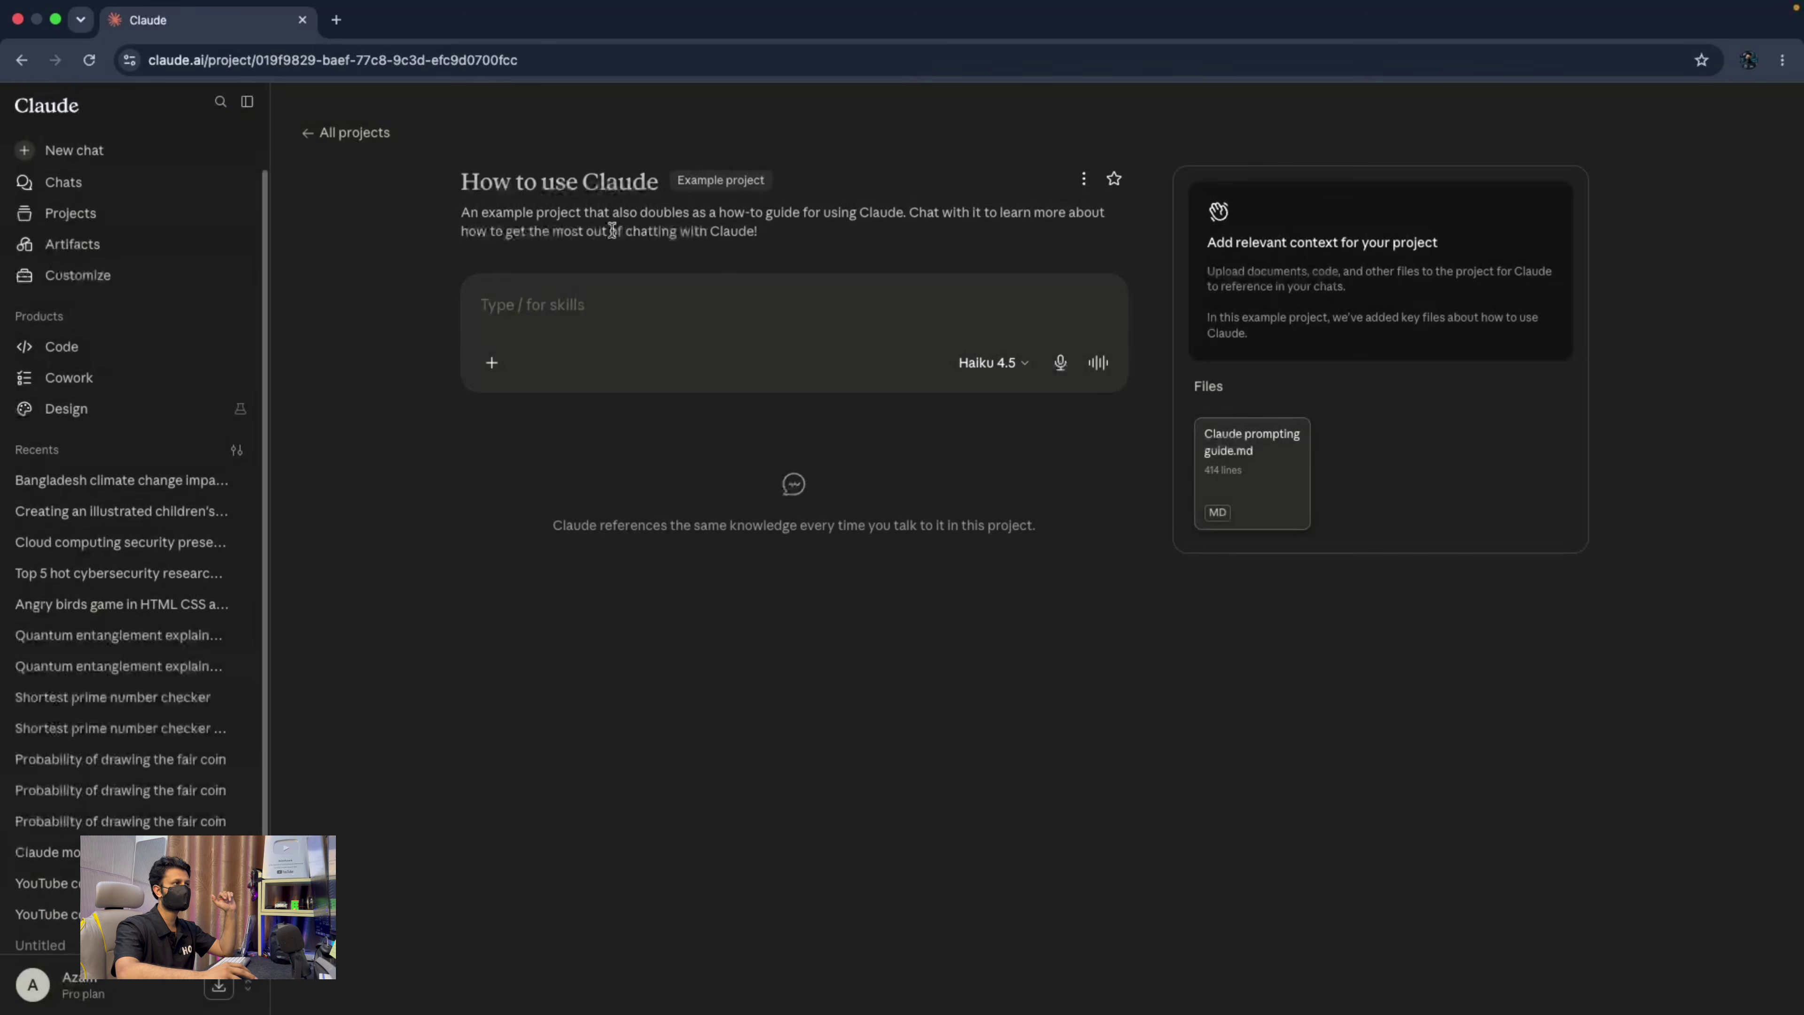
click(326, 133)
click(769, 262)
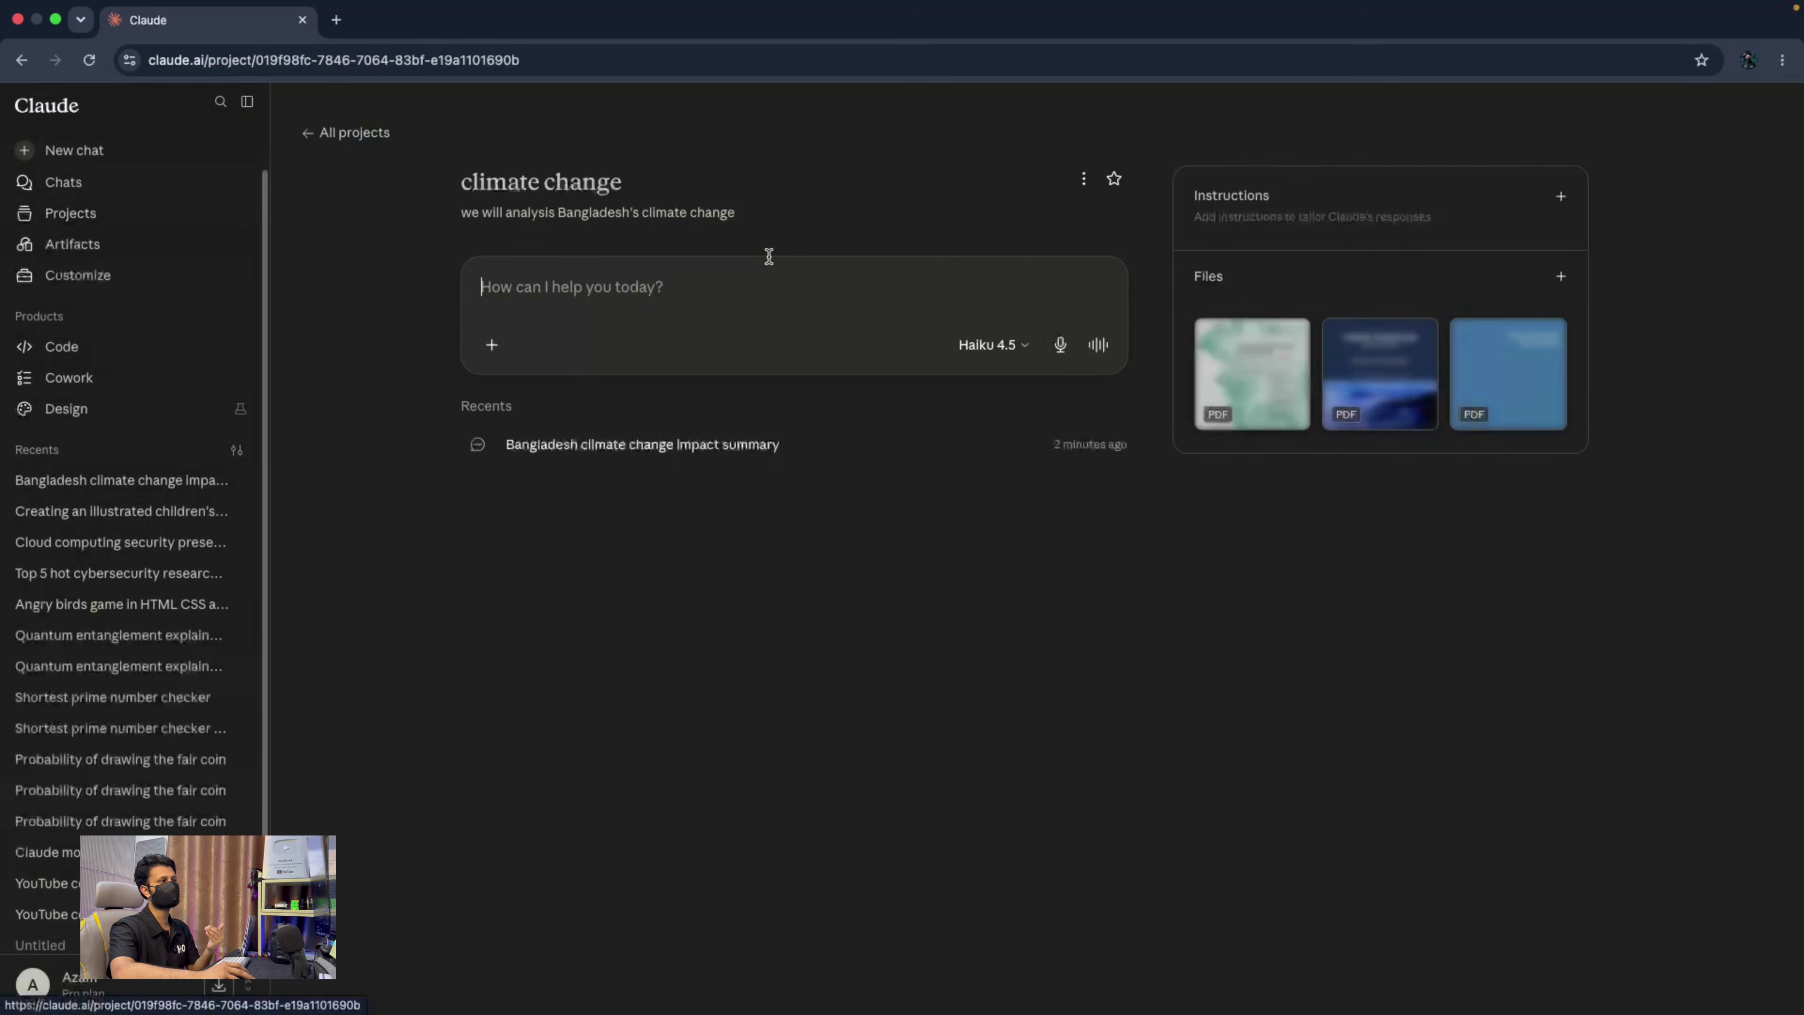
click(682, 454)
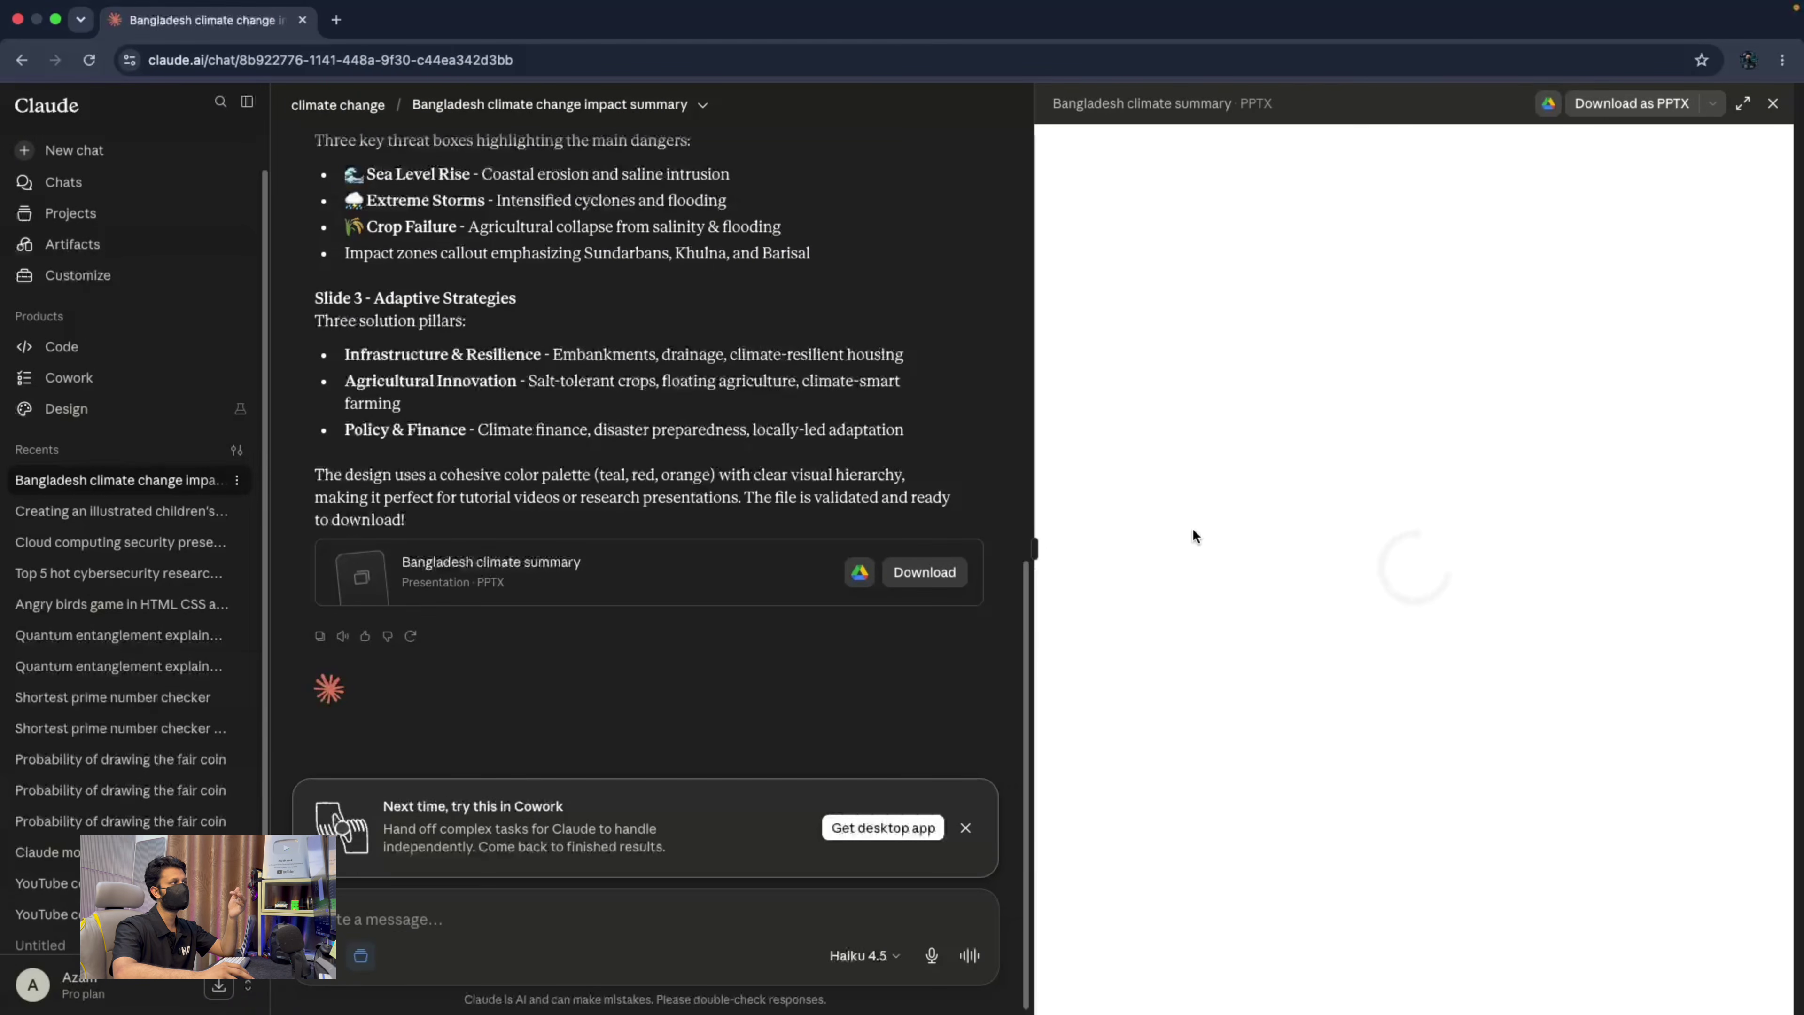
click(364, 123)
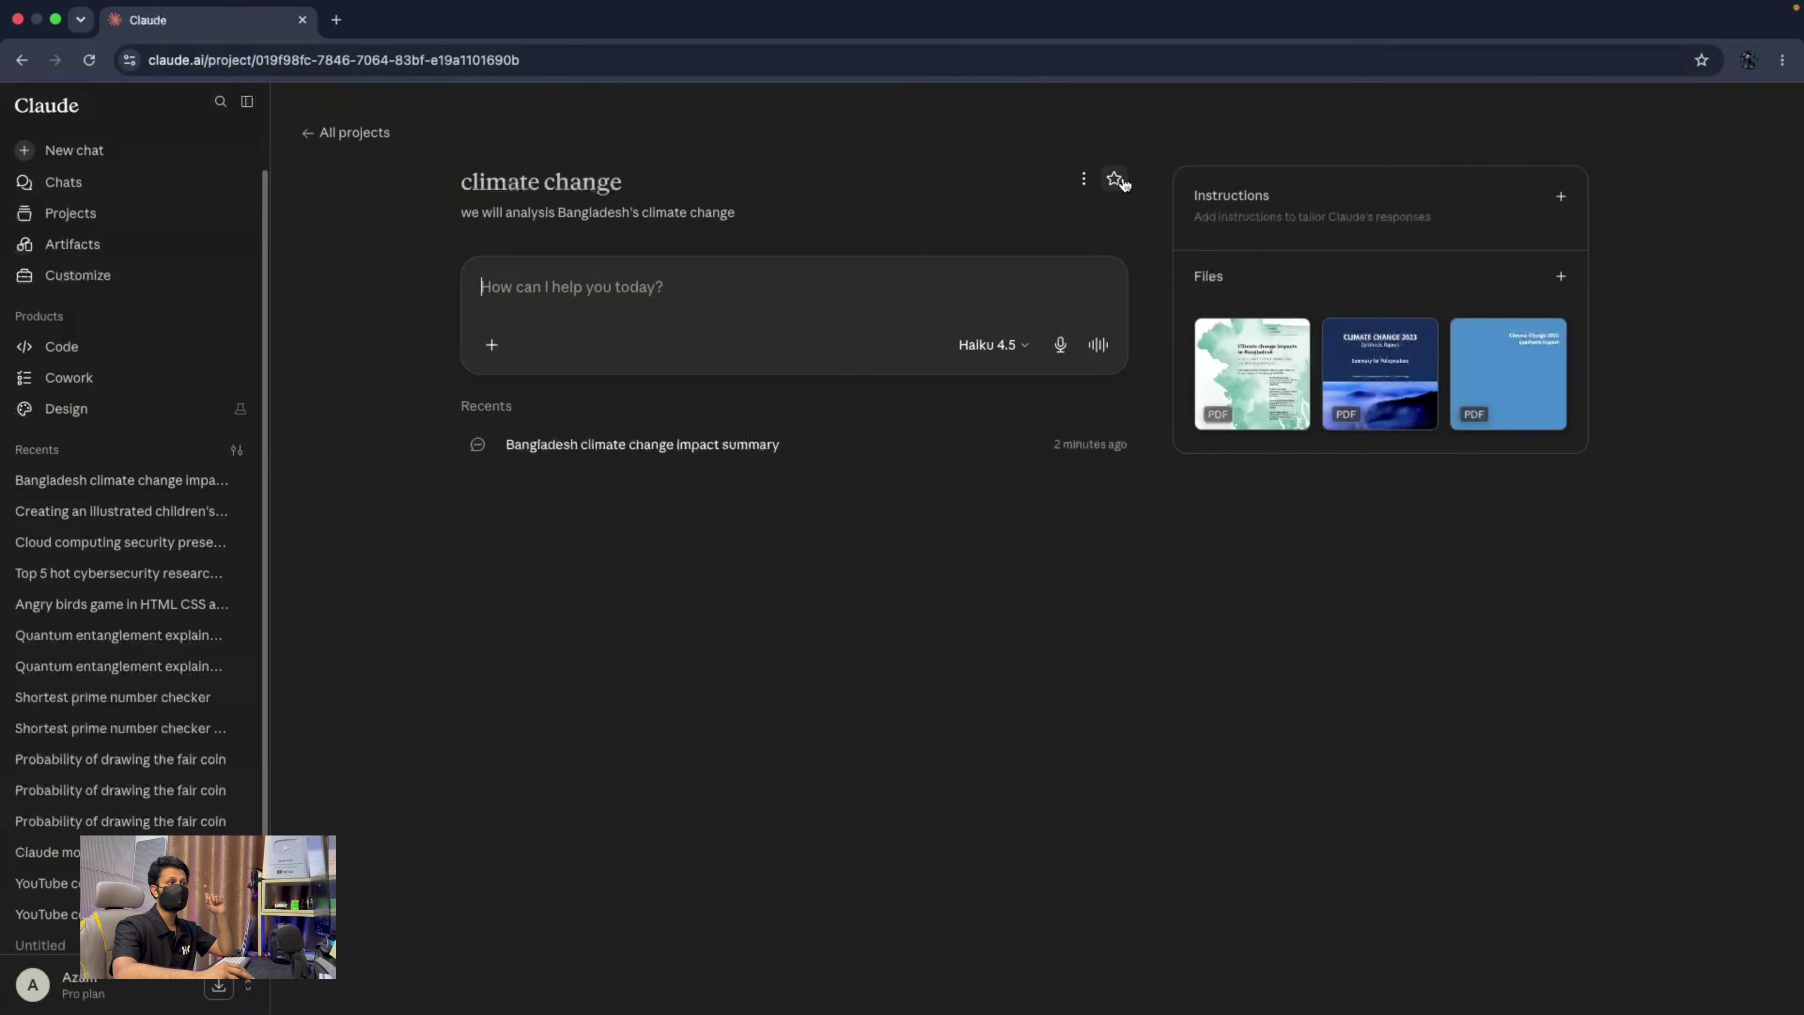
click(1074, 186)
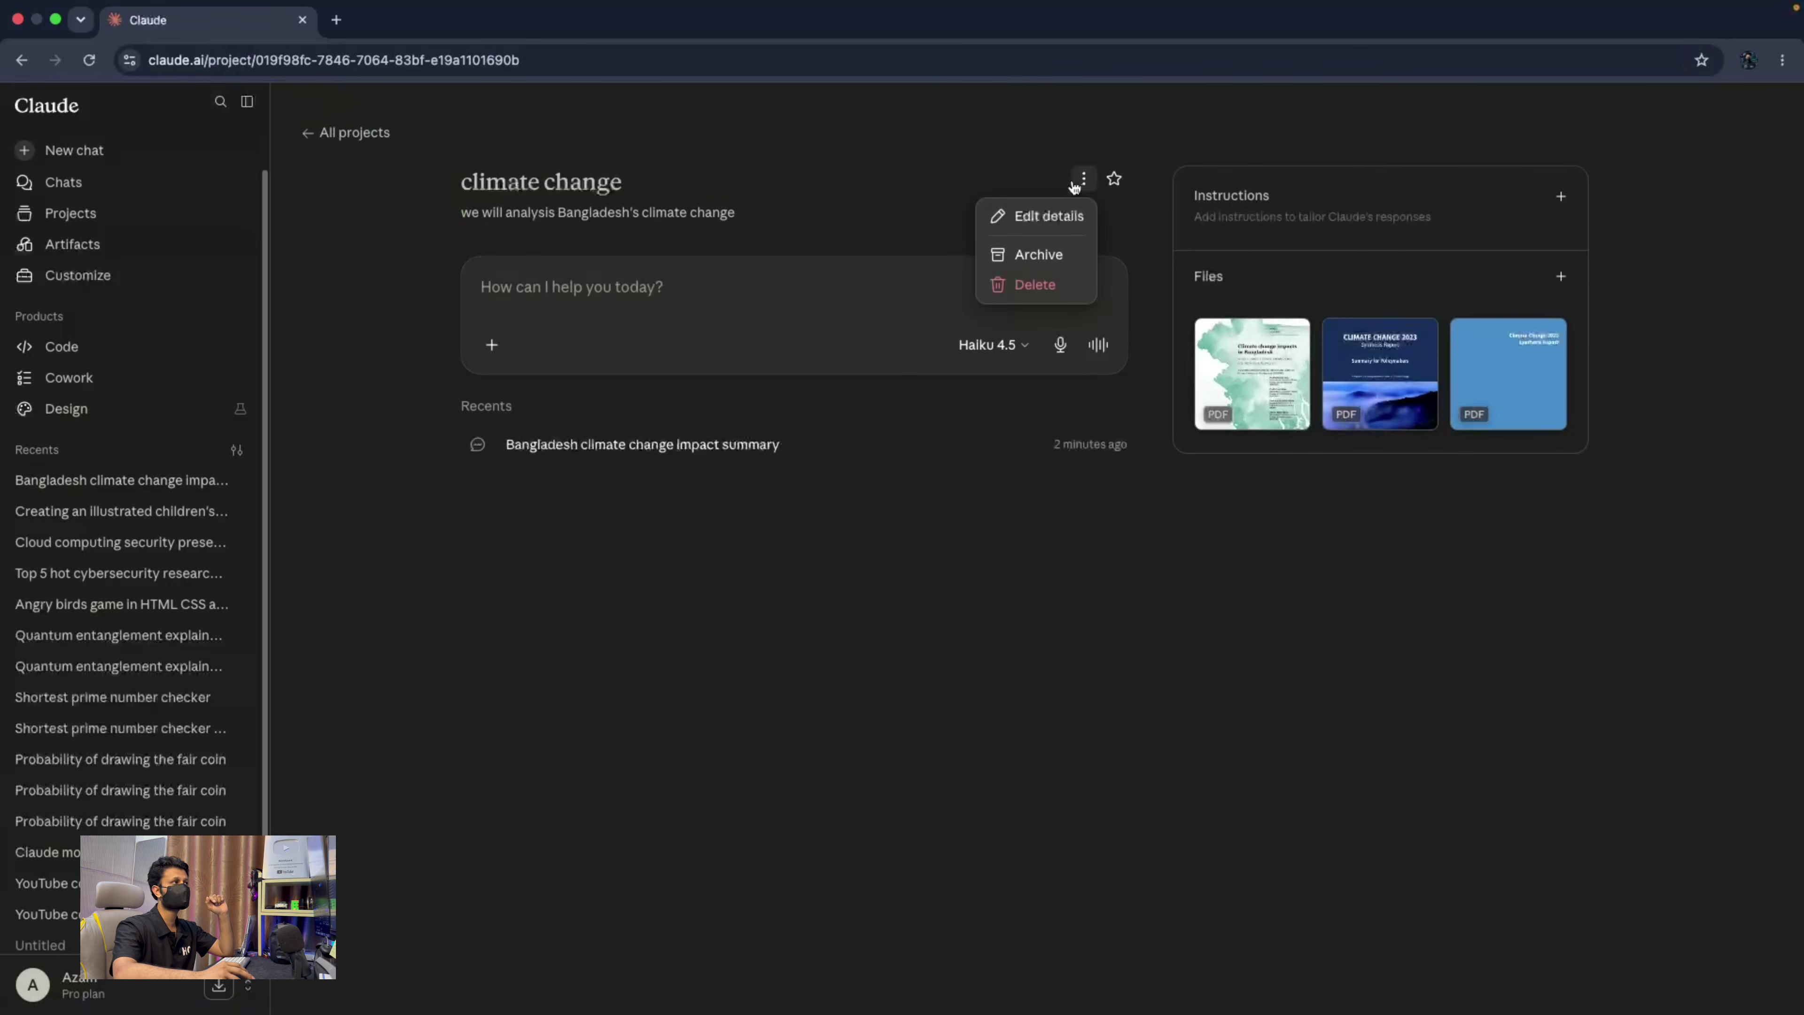
click(1076, 183)
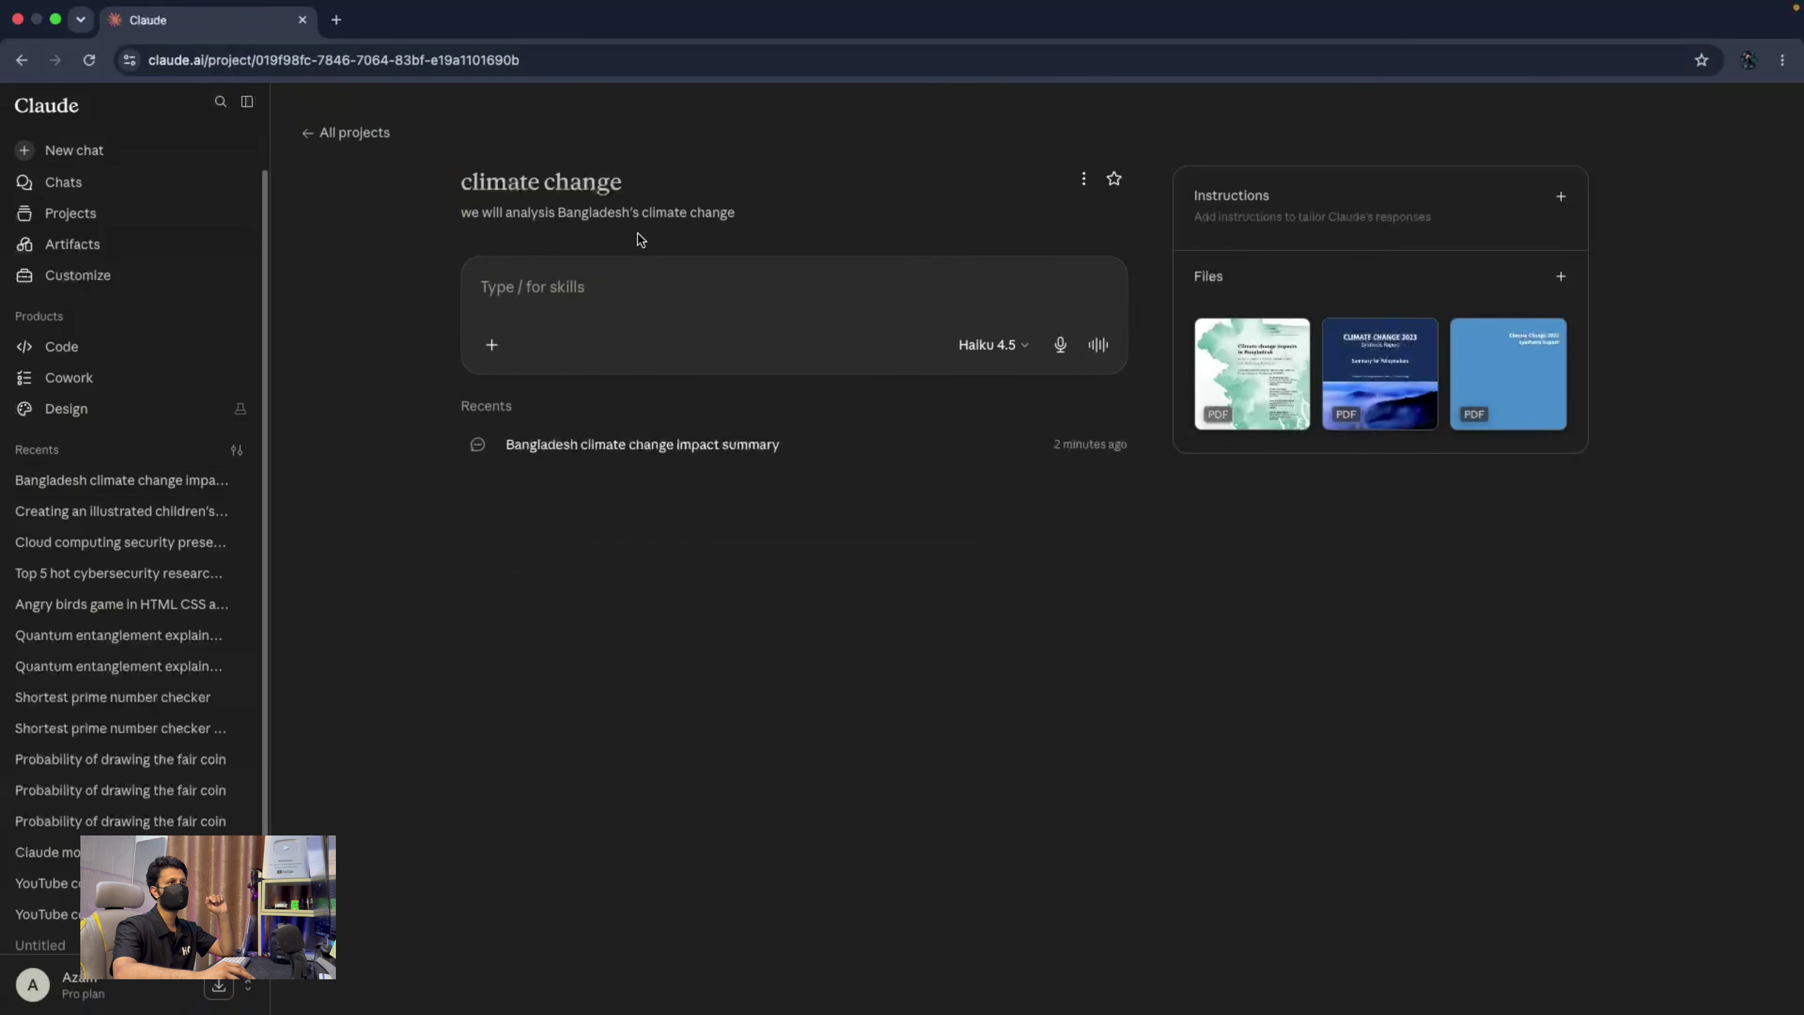
Open Set project instructions and place the cursor in its text area.
click(1560, 199)
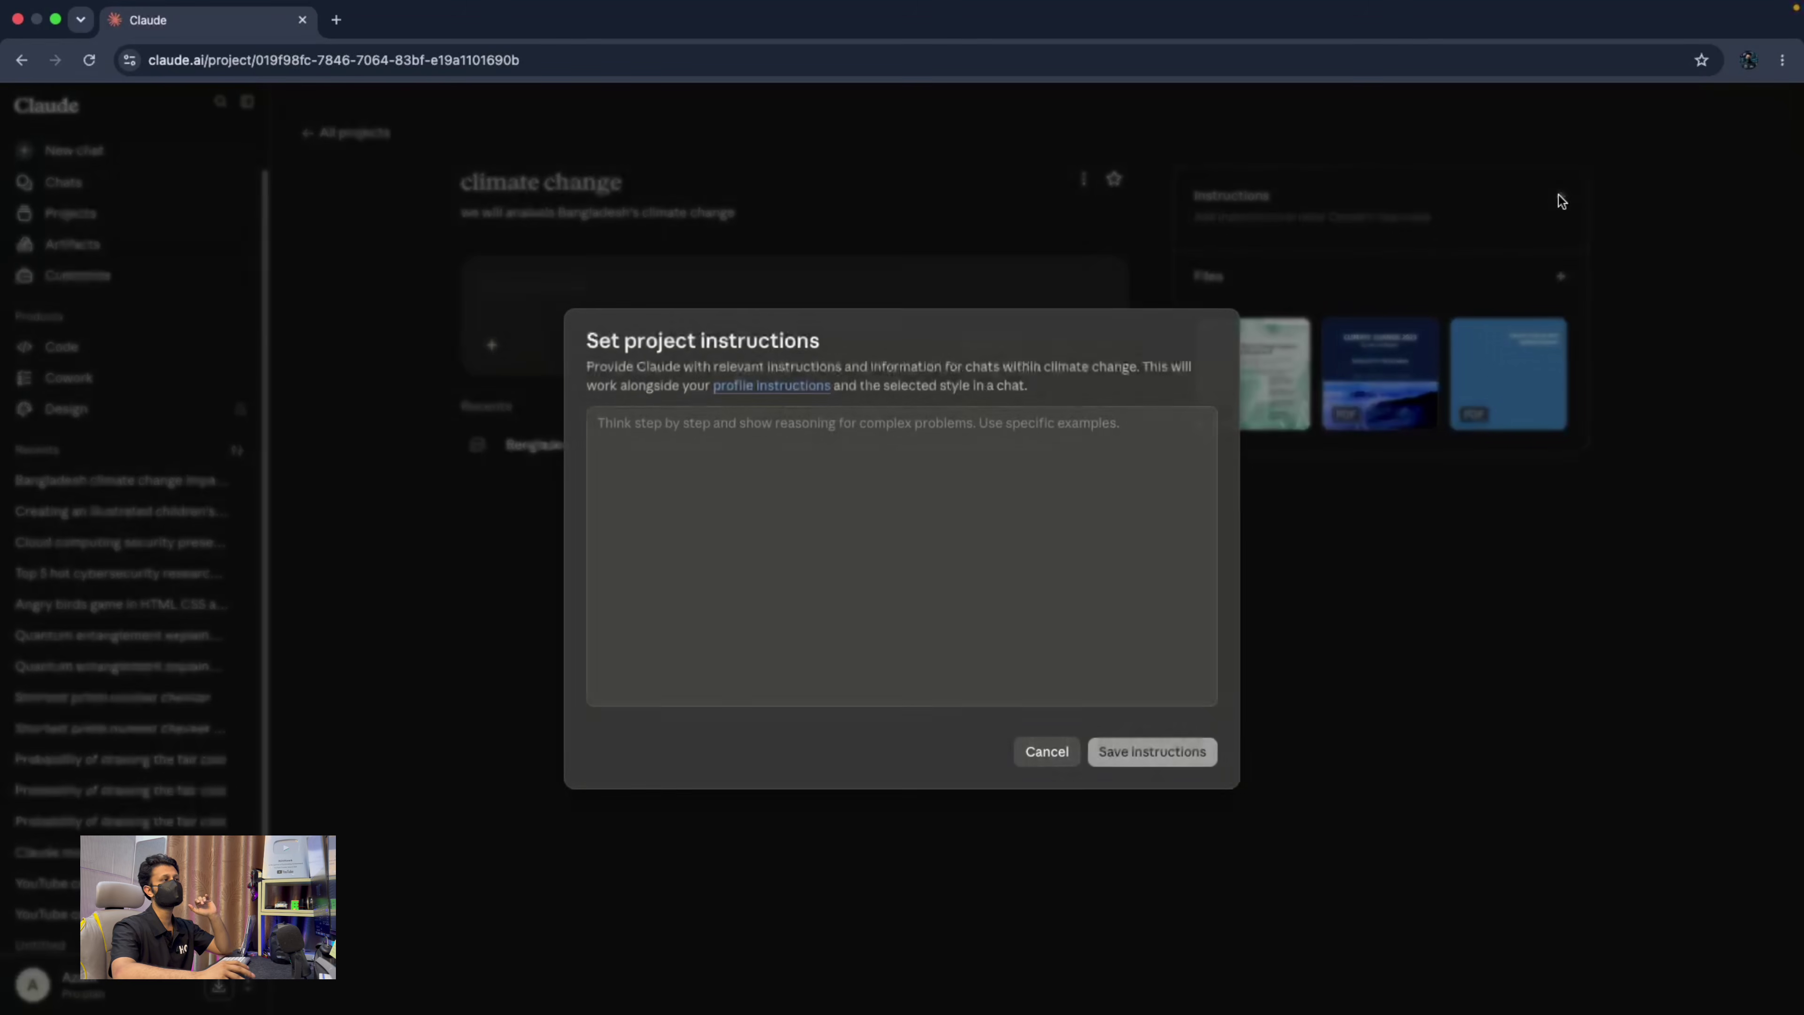
click(687, 452)
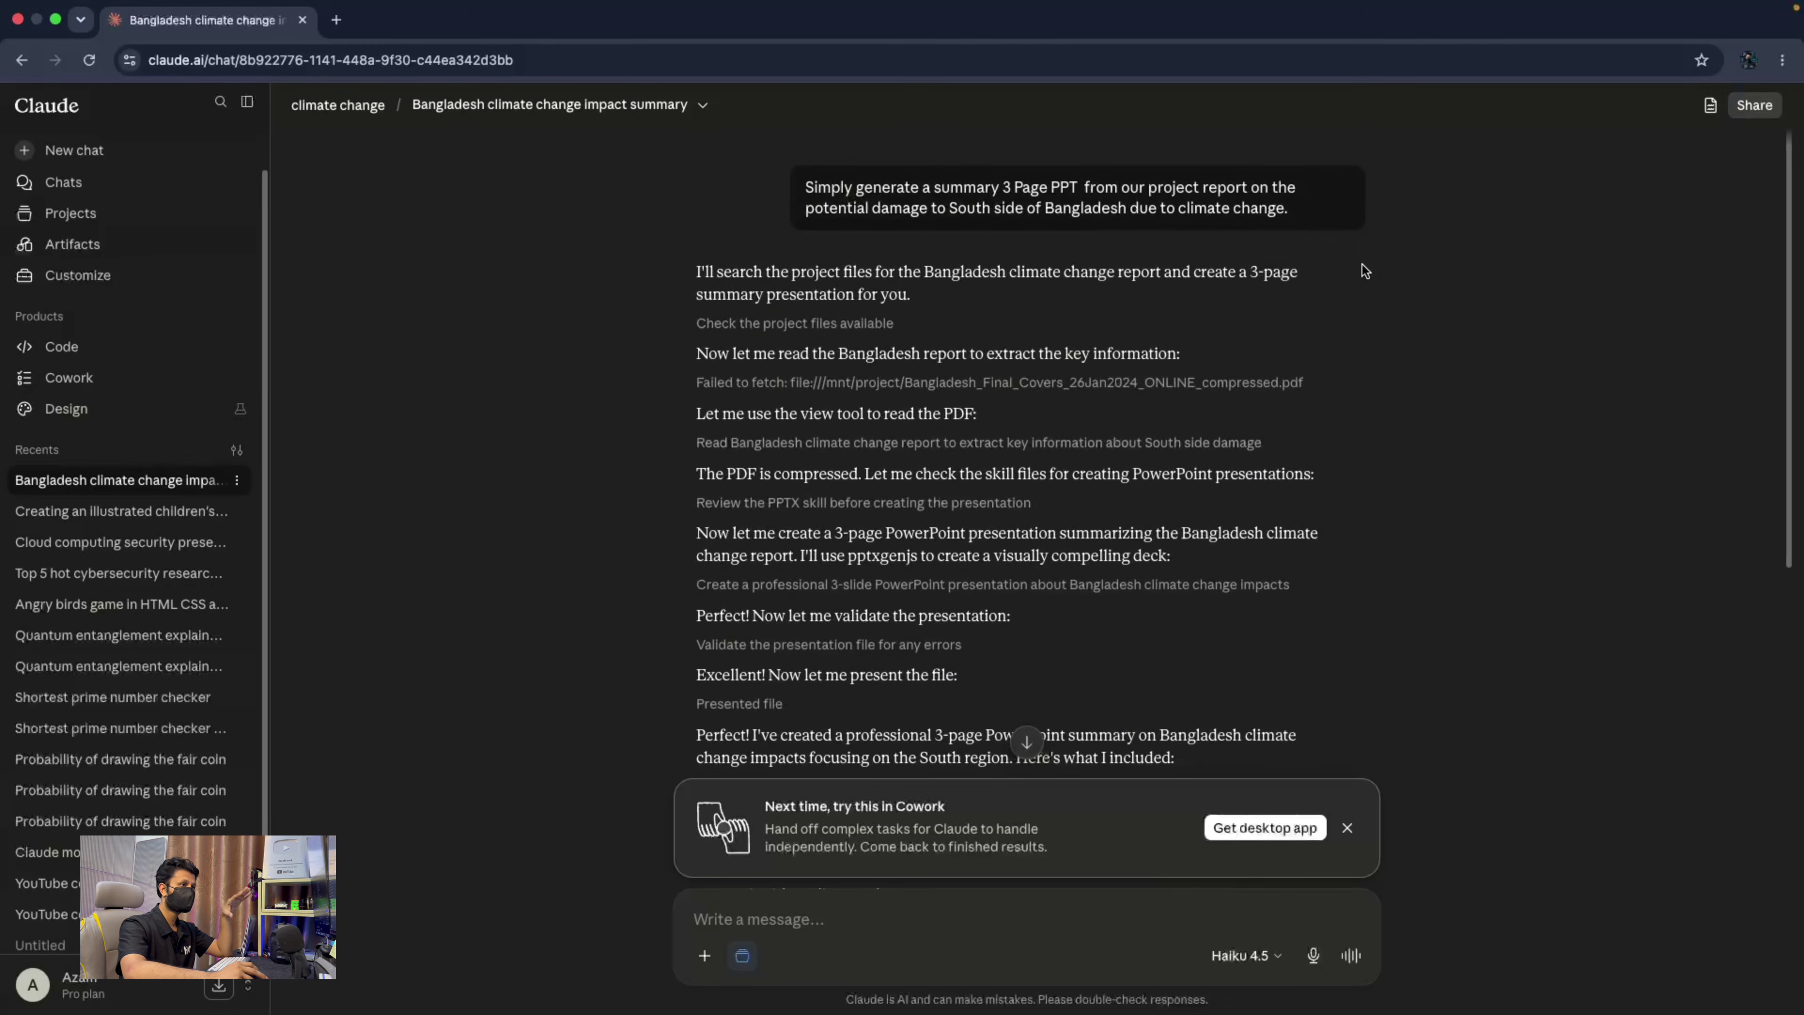
Review the reply, then create a public share link for the Bangladesh climate change chat.
scroll(1100, 415, down, 8)
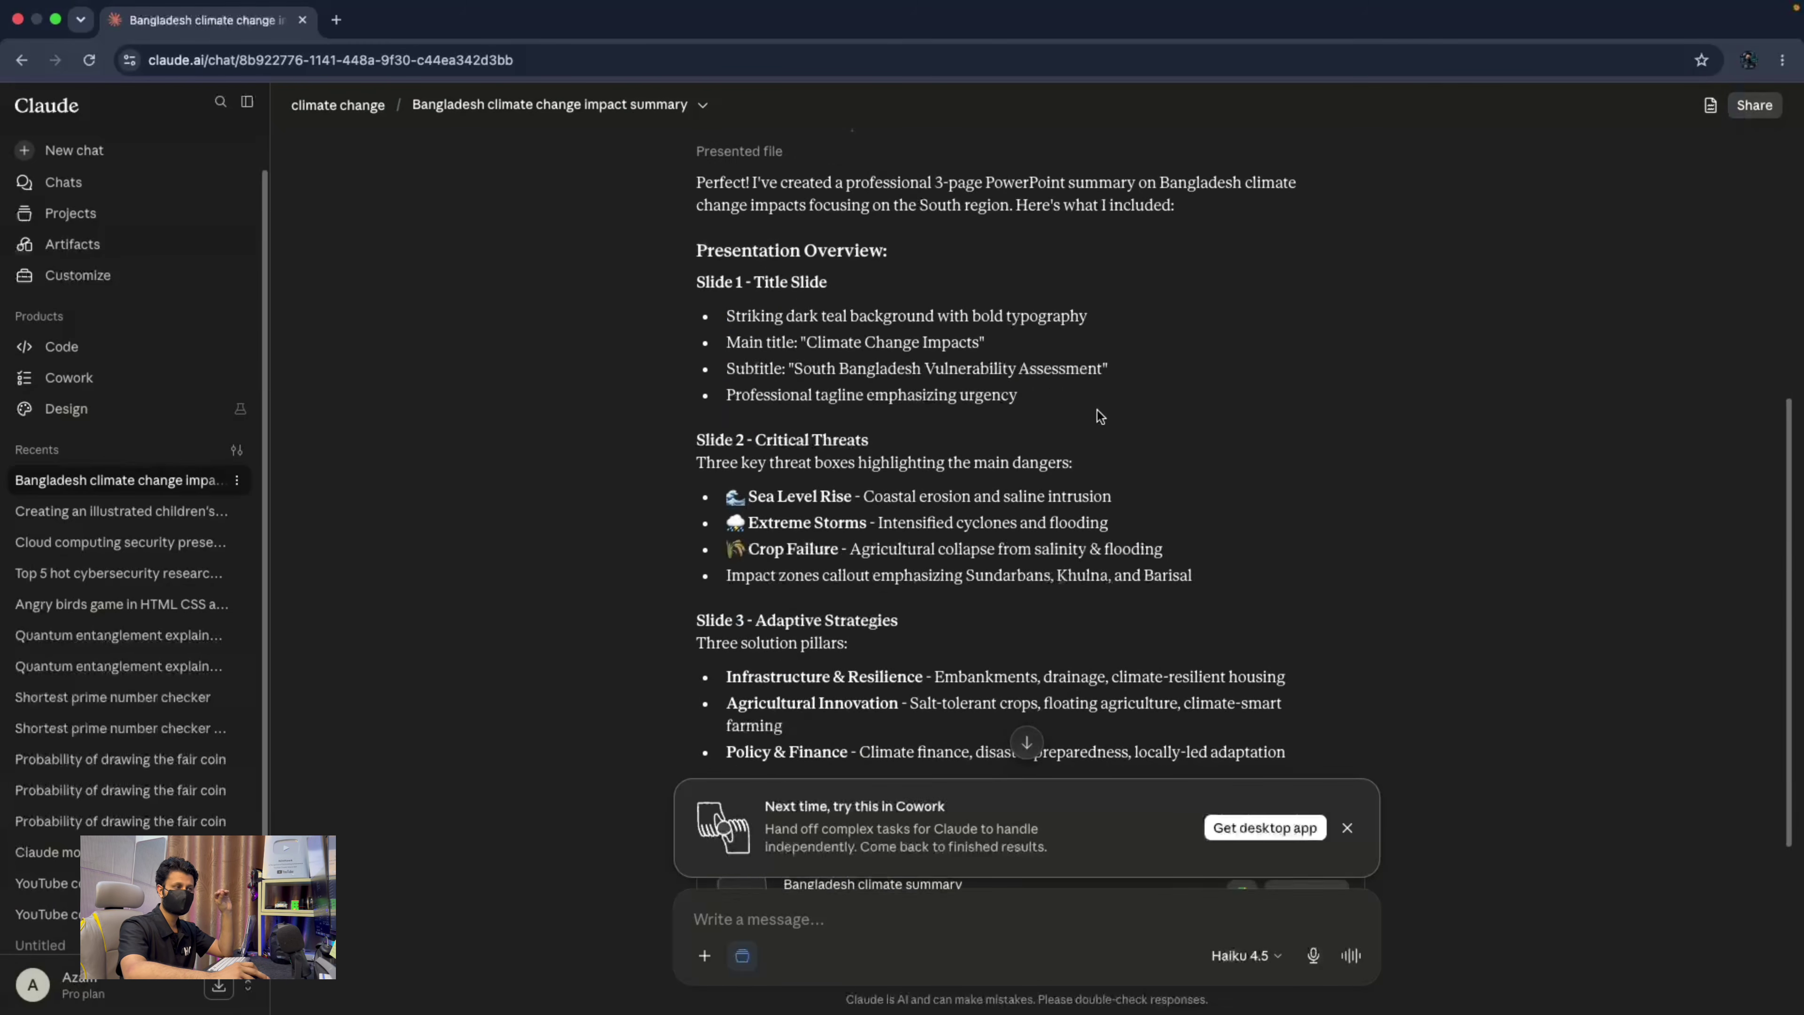
scroll(1100, 416, down, 5)
scroll(566, 429, down, 2)
scroll(767, 452, up, 6)
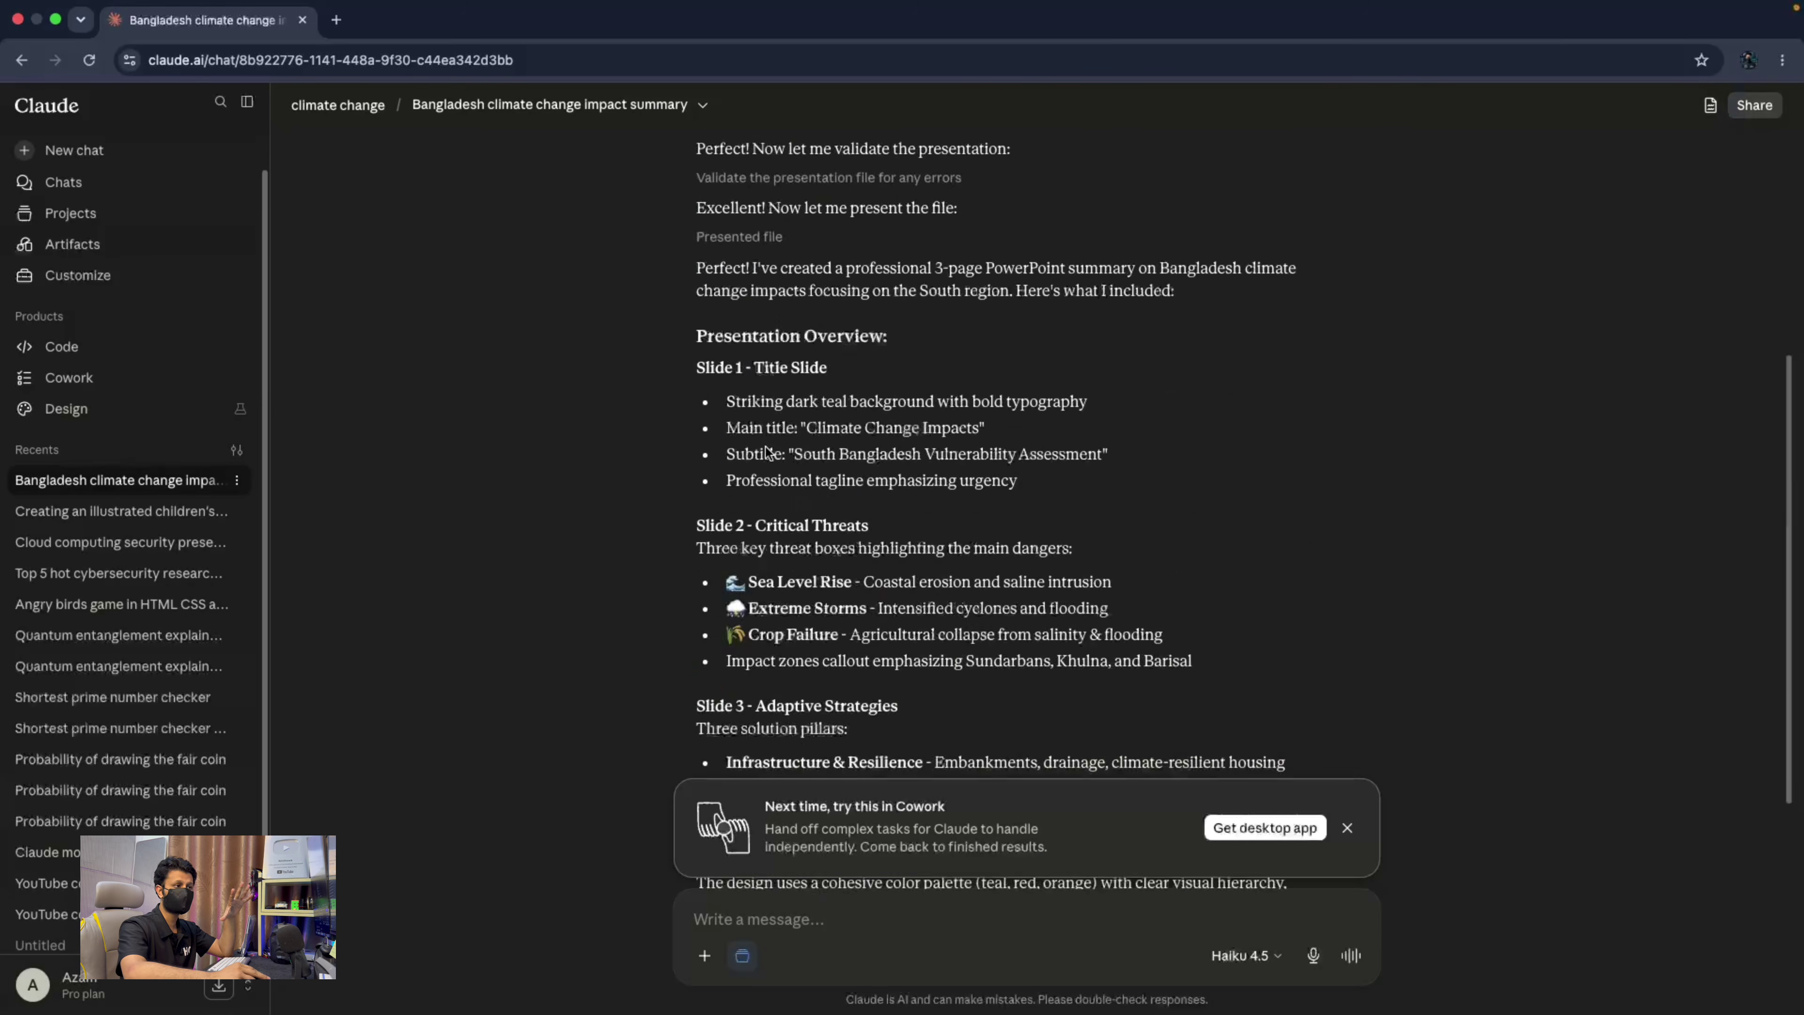
scroll(767, 451, up, 8)
scroll(757, 520, down, 13)
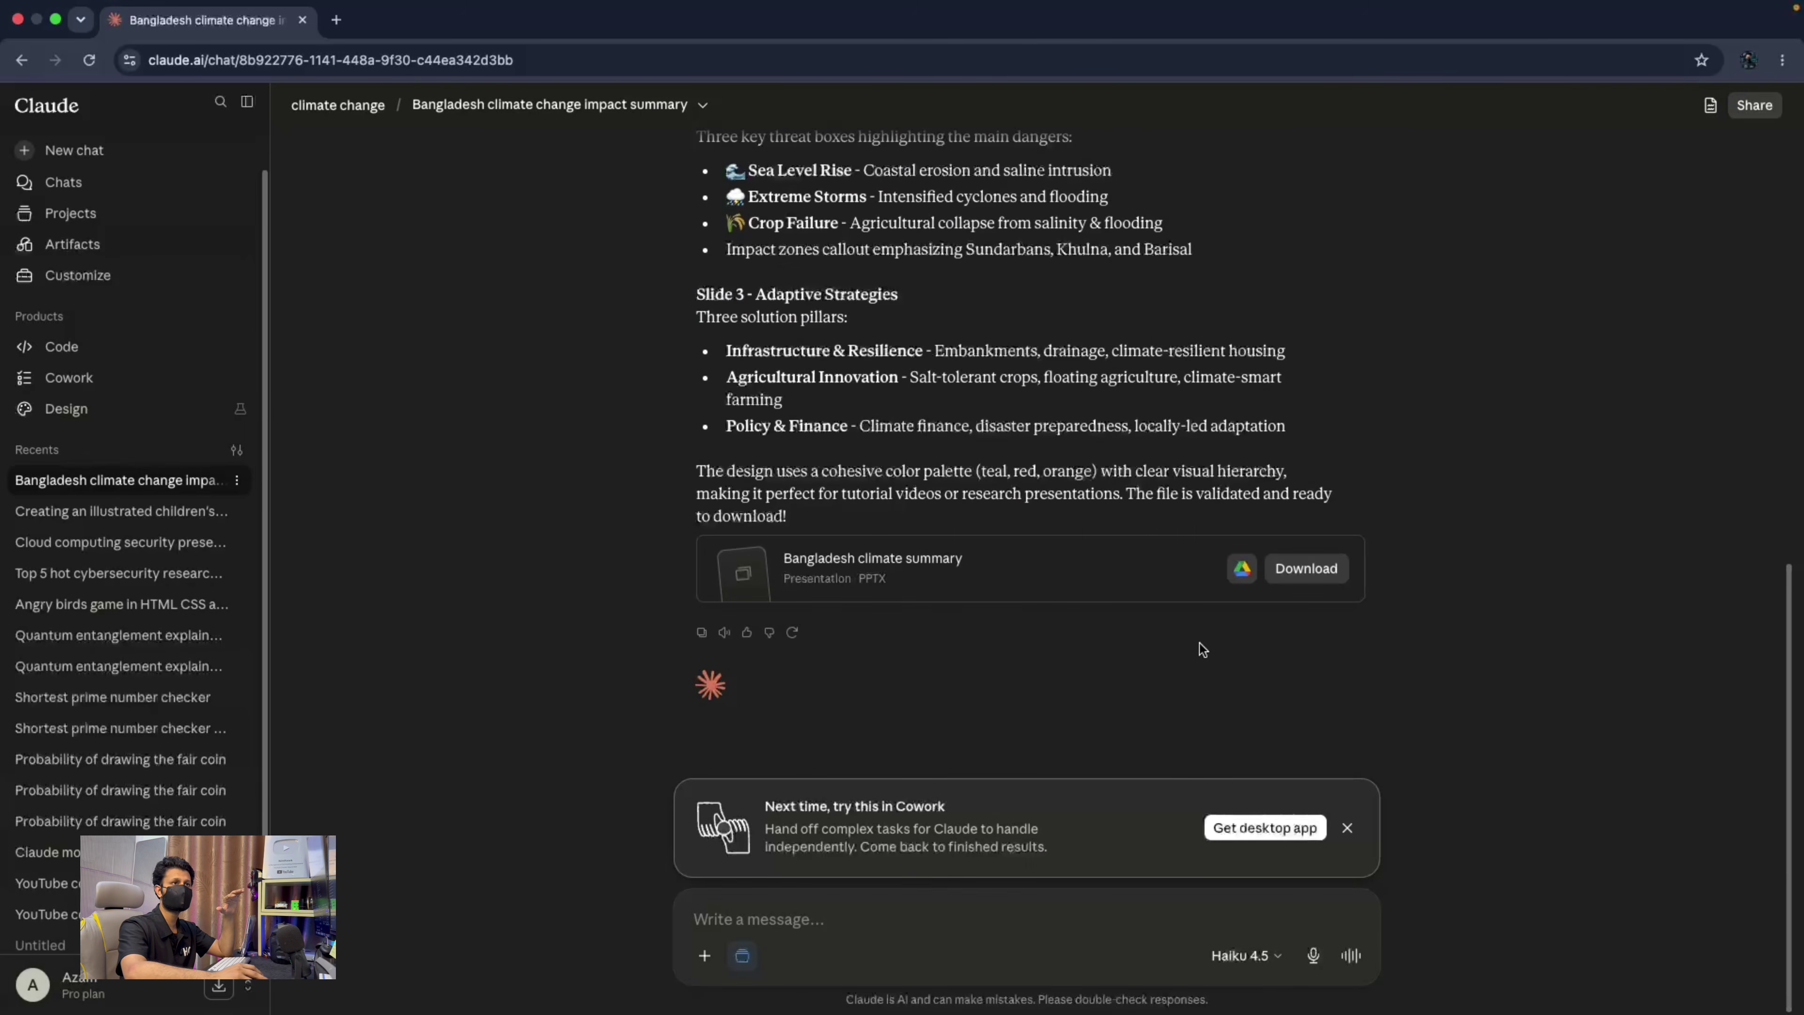
scroll(1202, 649, up, 13)
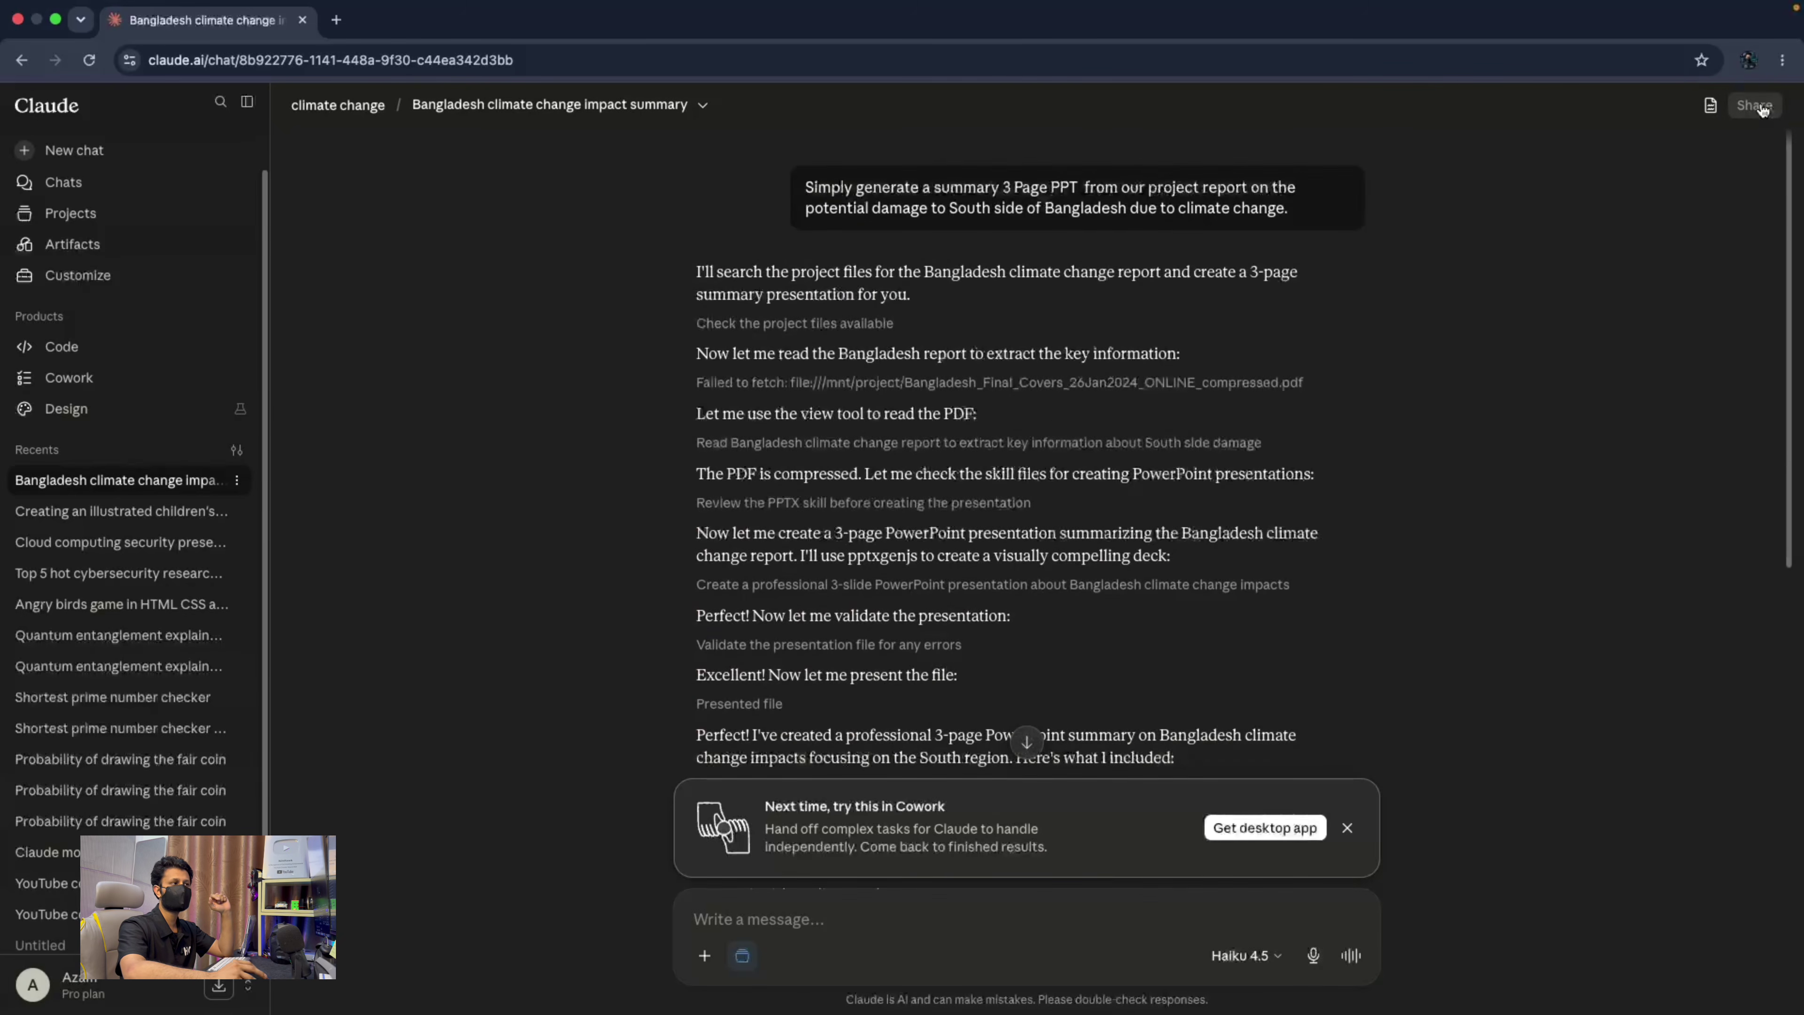
click(1760, 107)
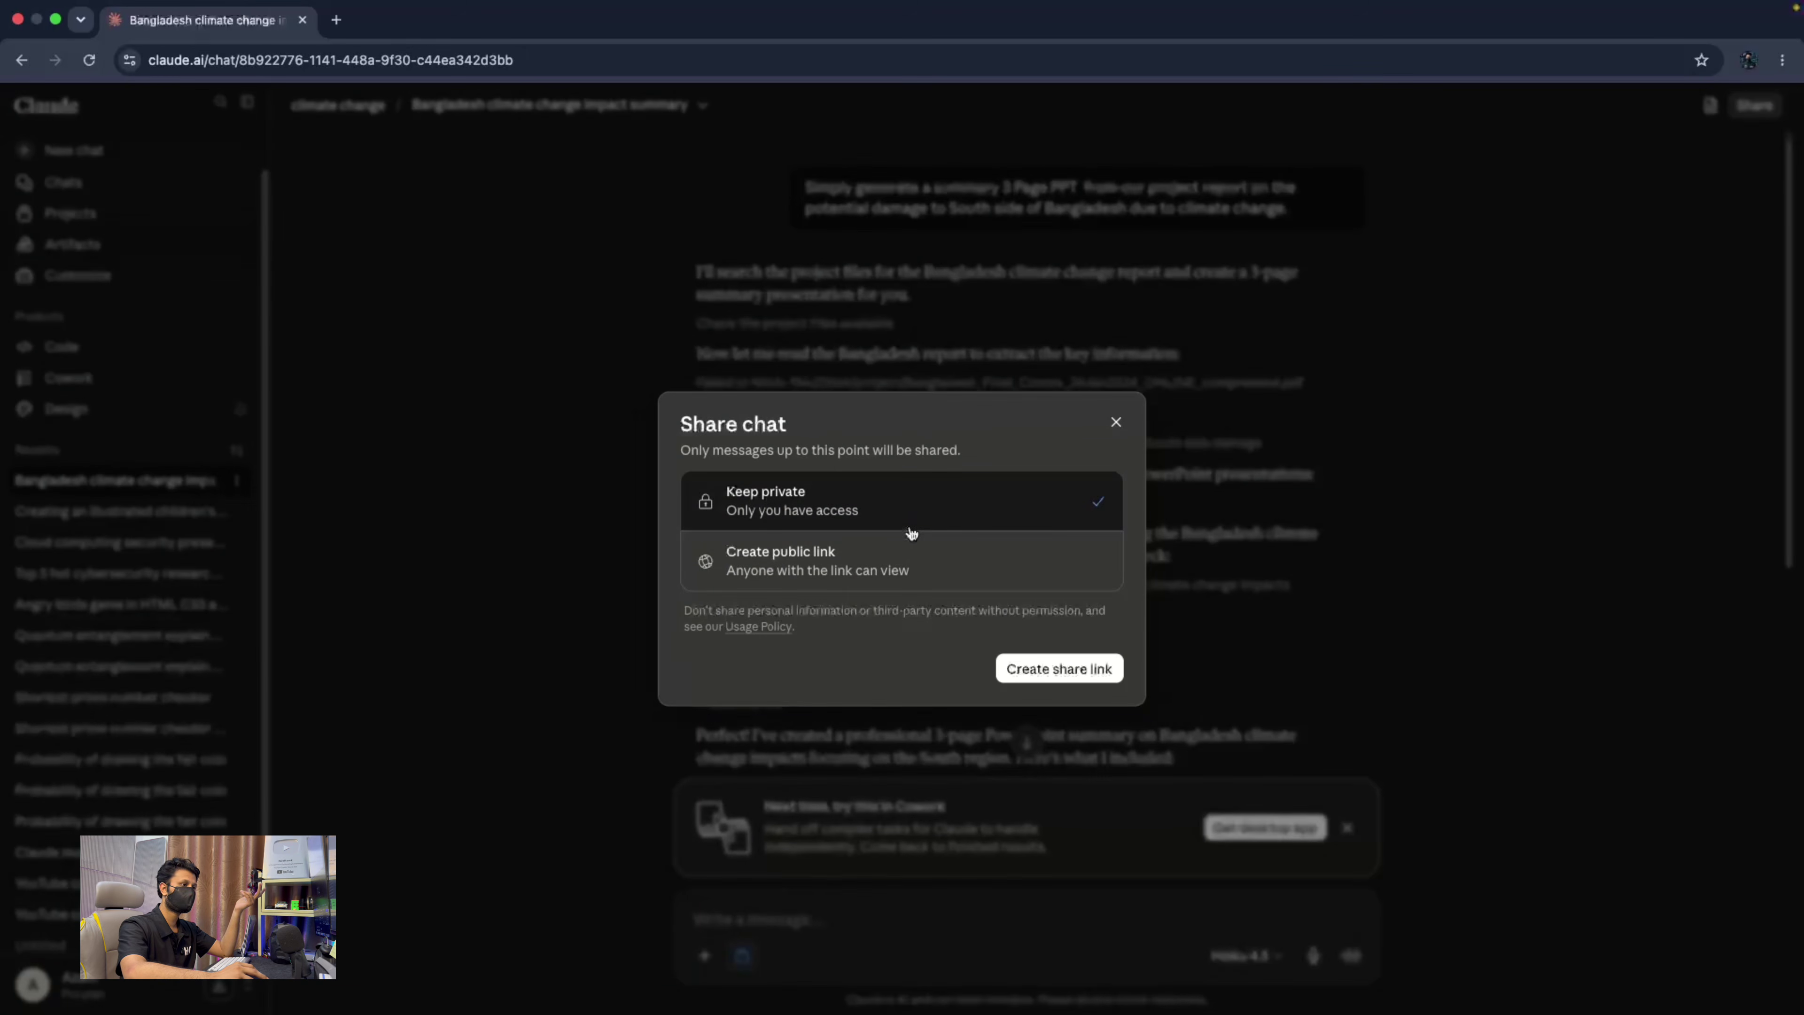
click(898, 579)
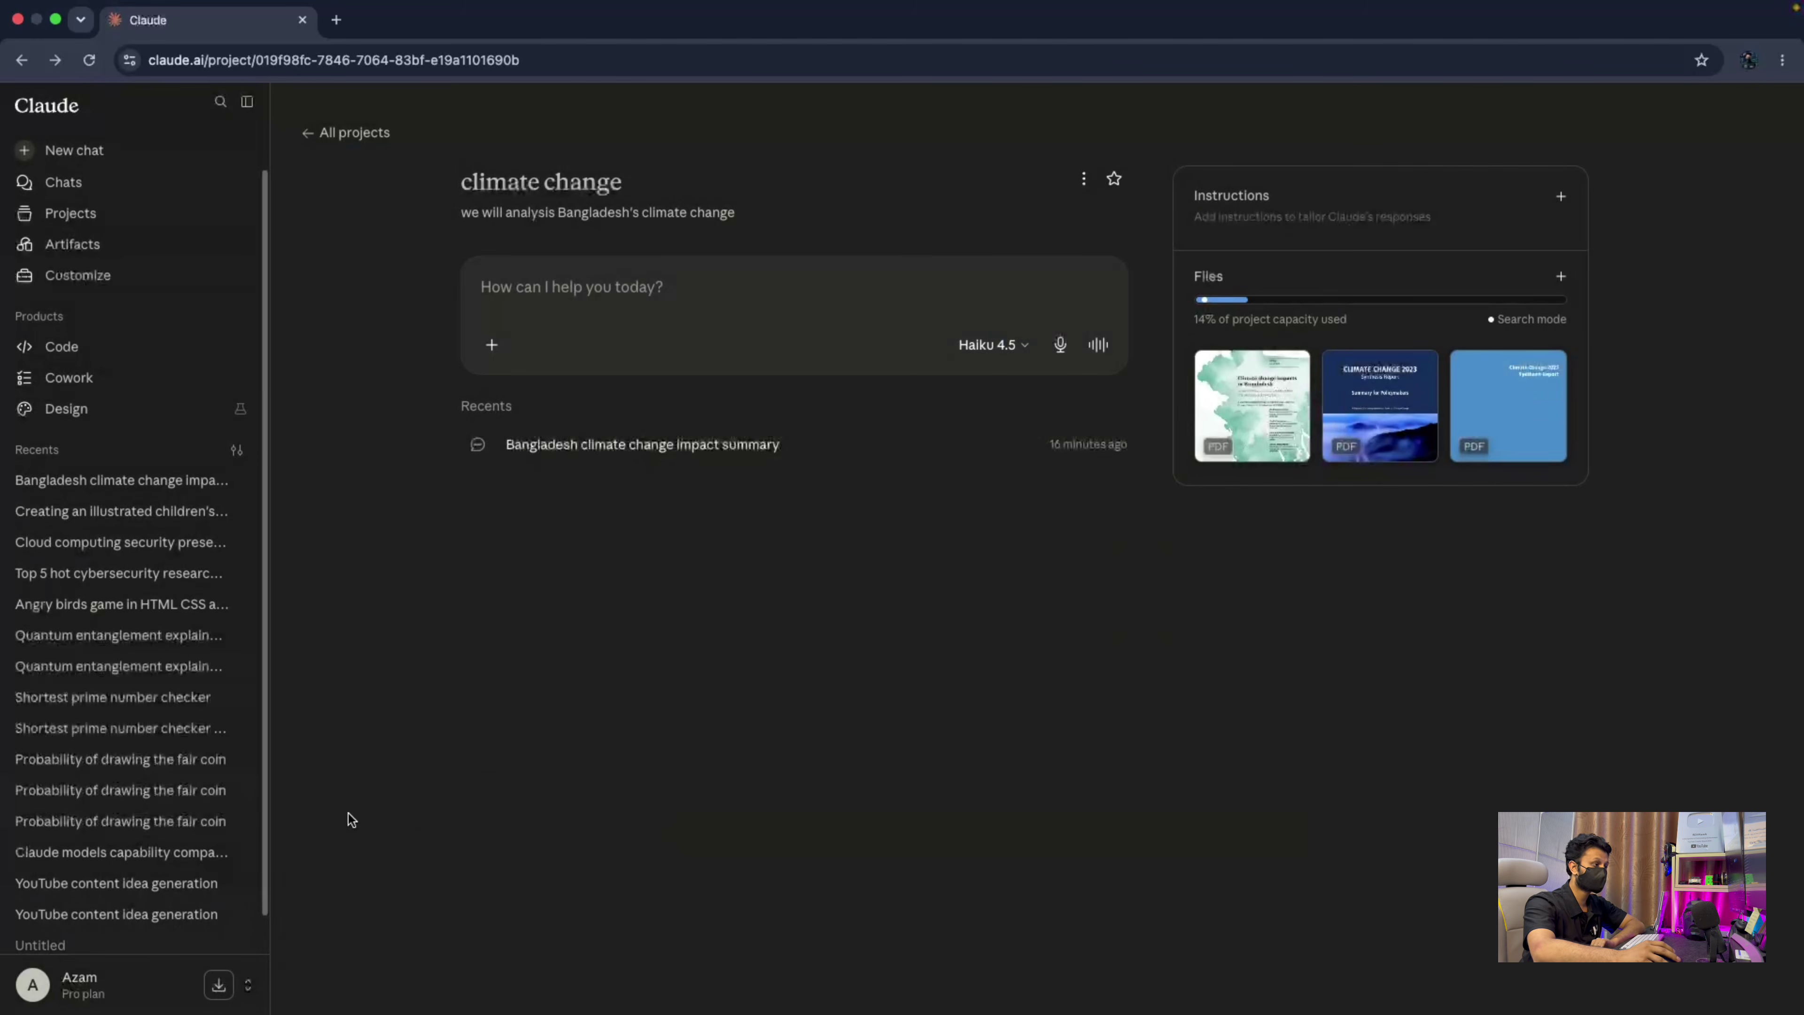
Open Settings from the account menu and go to the Memory page.
click(113, 985)
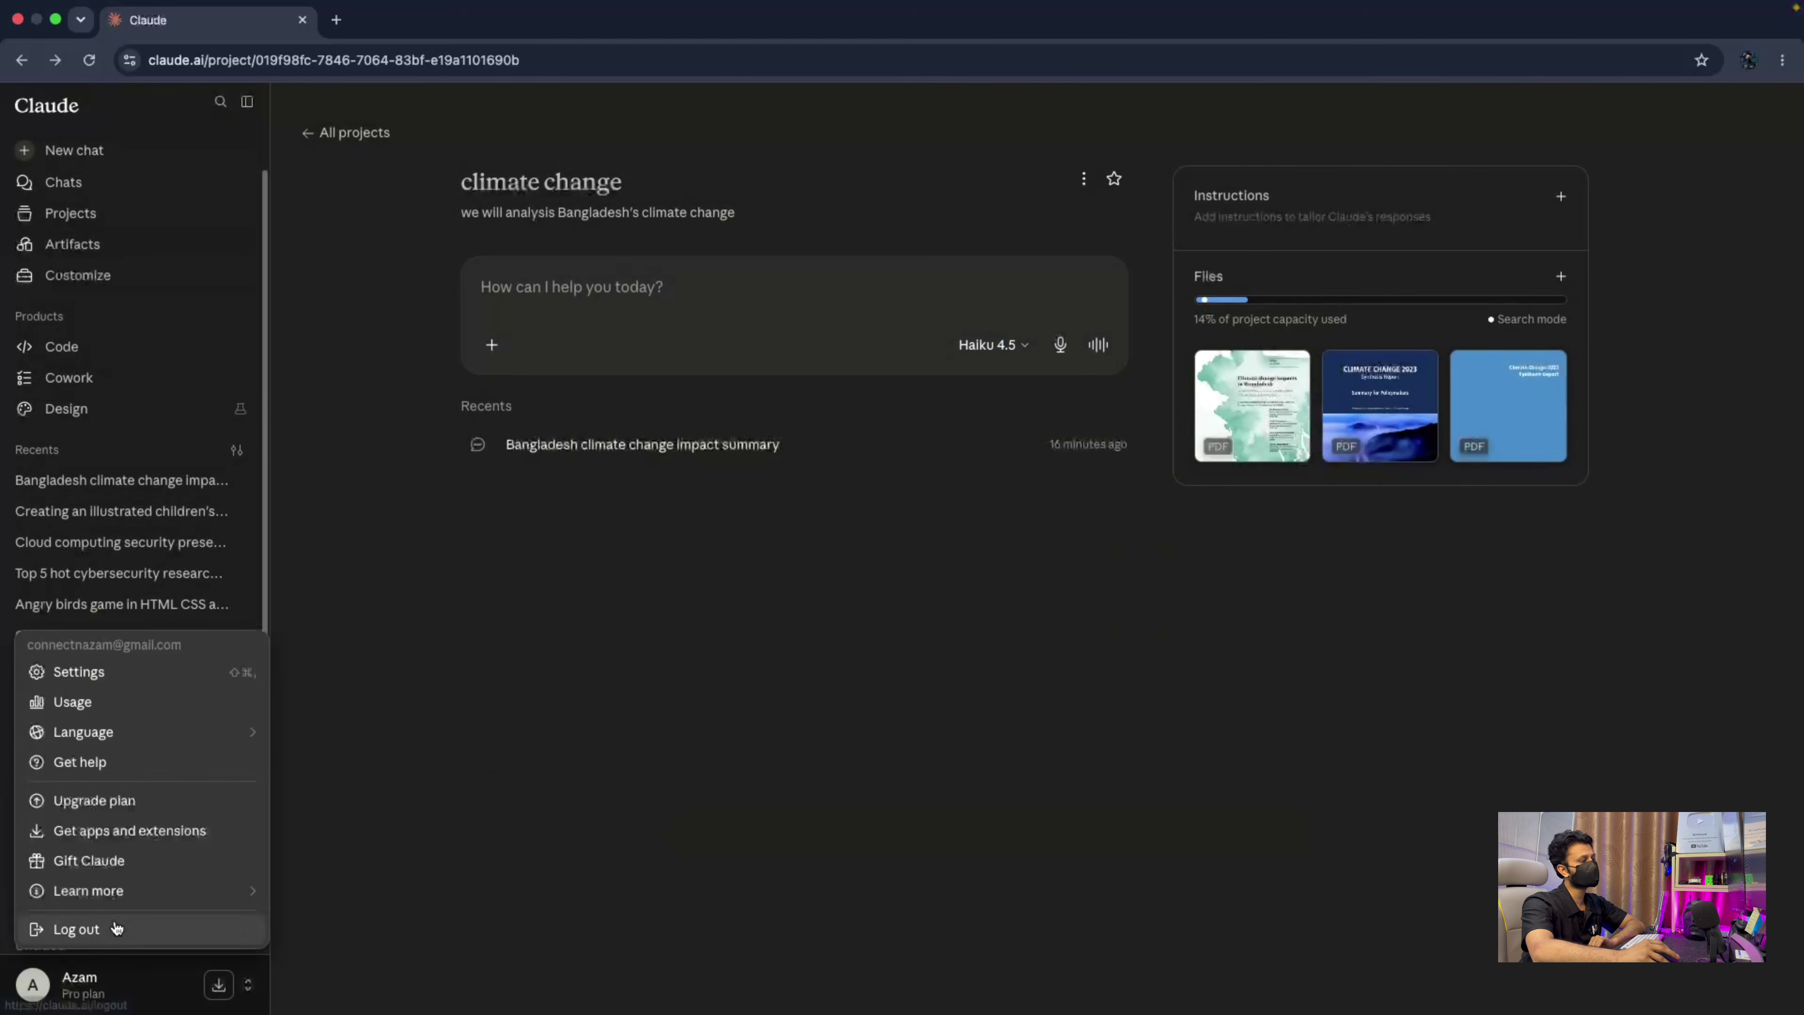
click(129, 681)
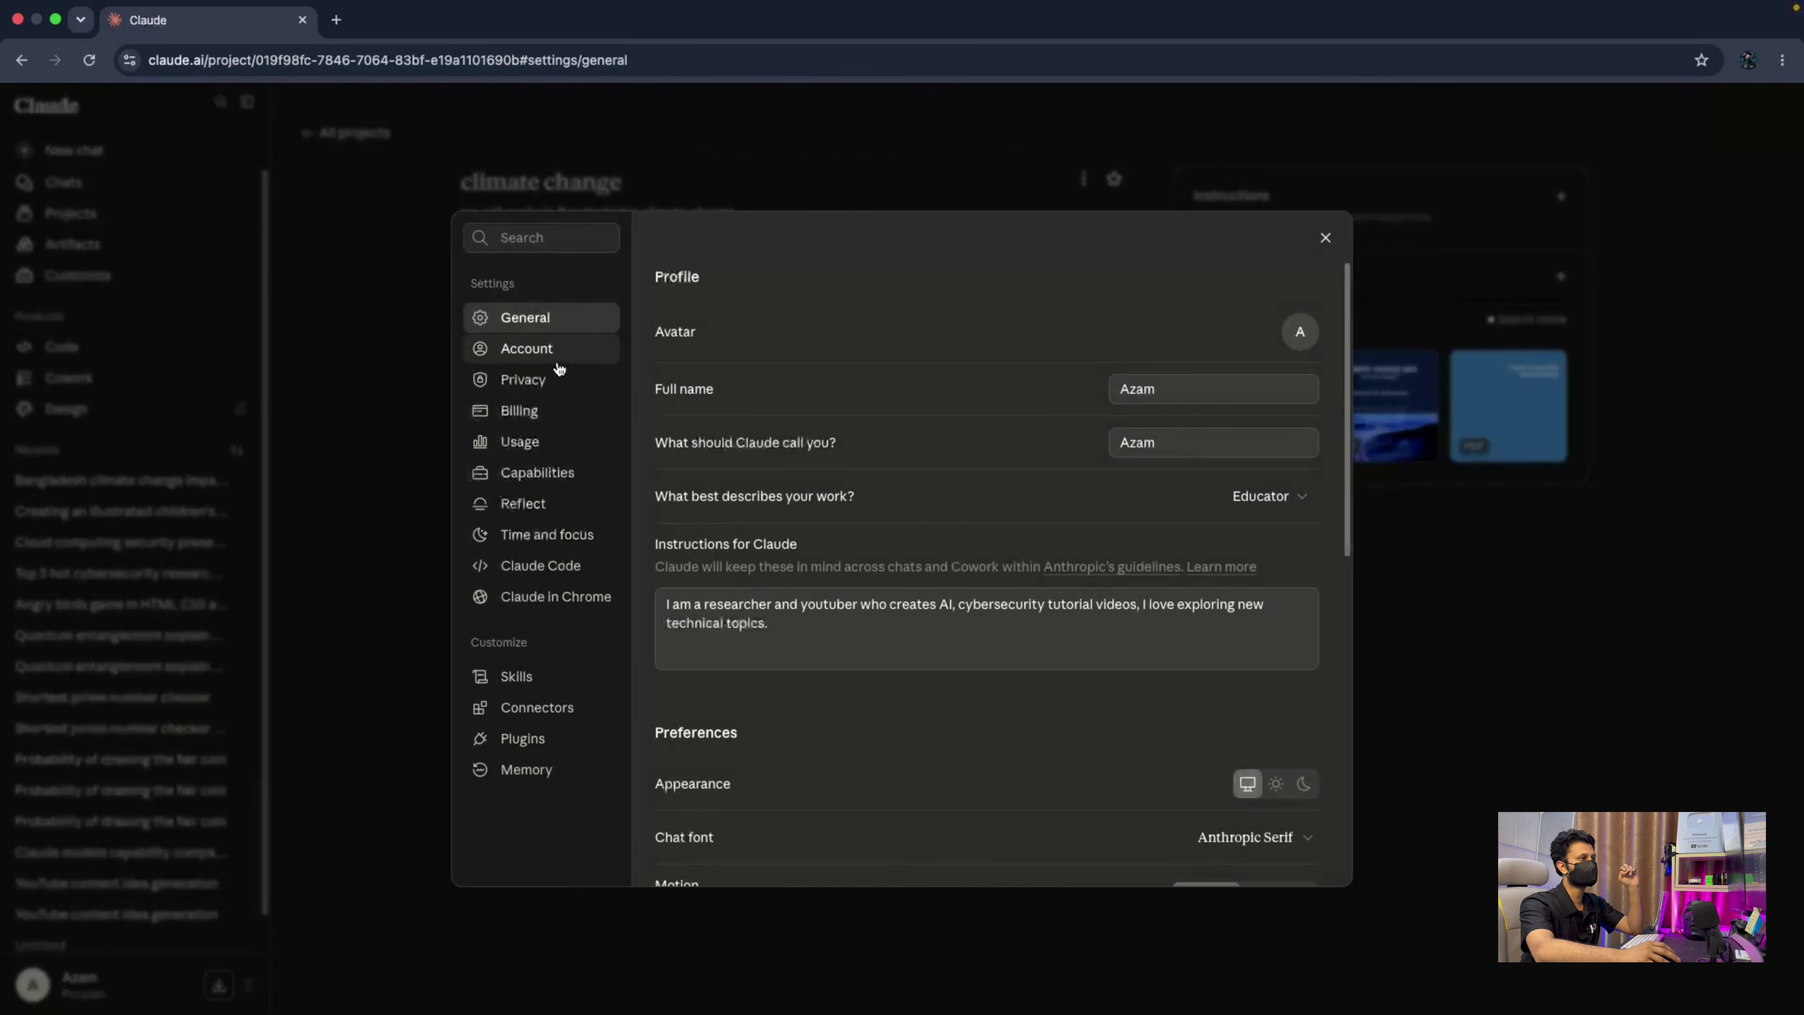
click(564, 778)
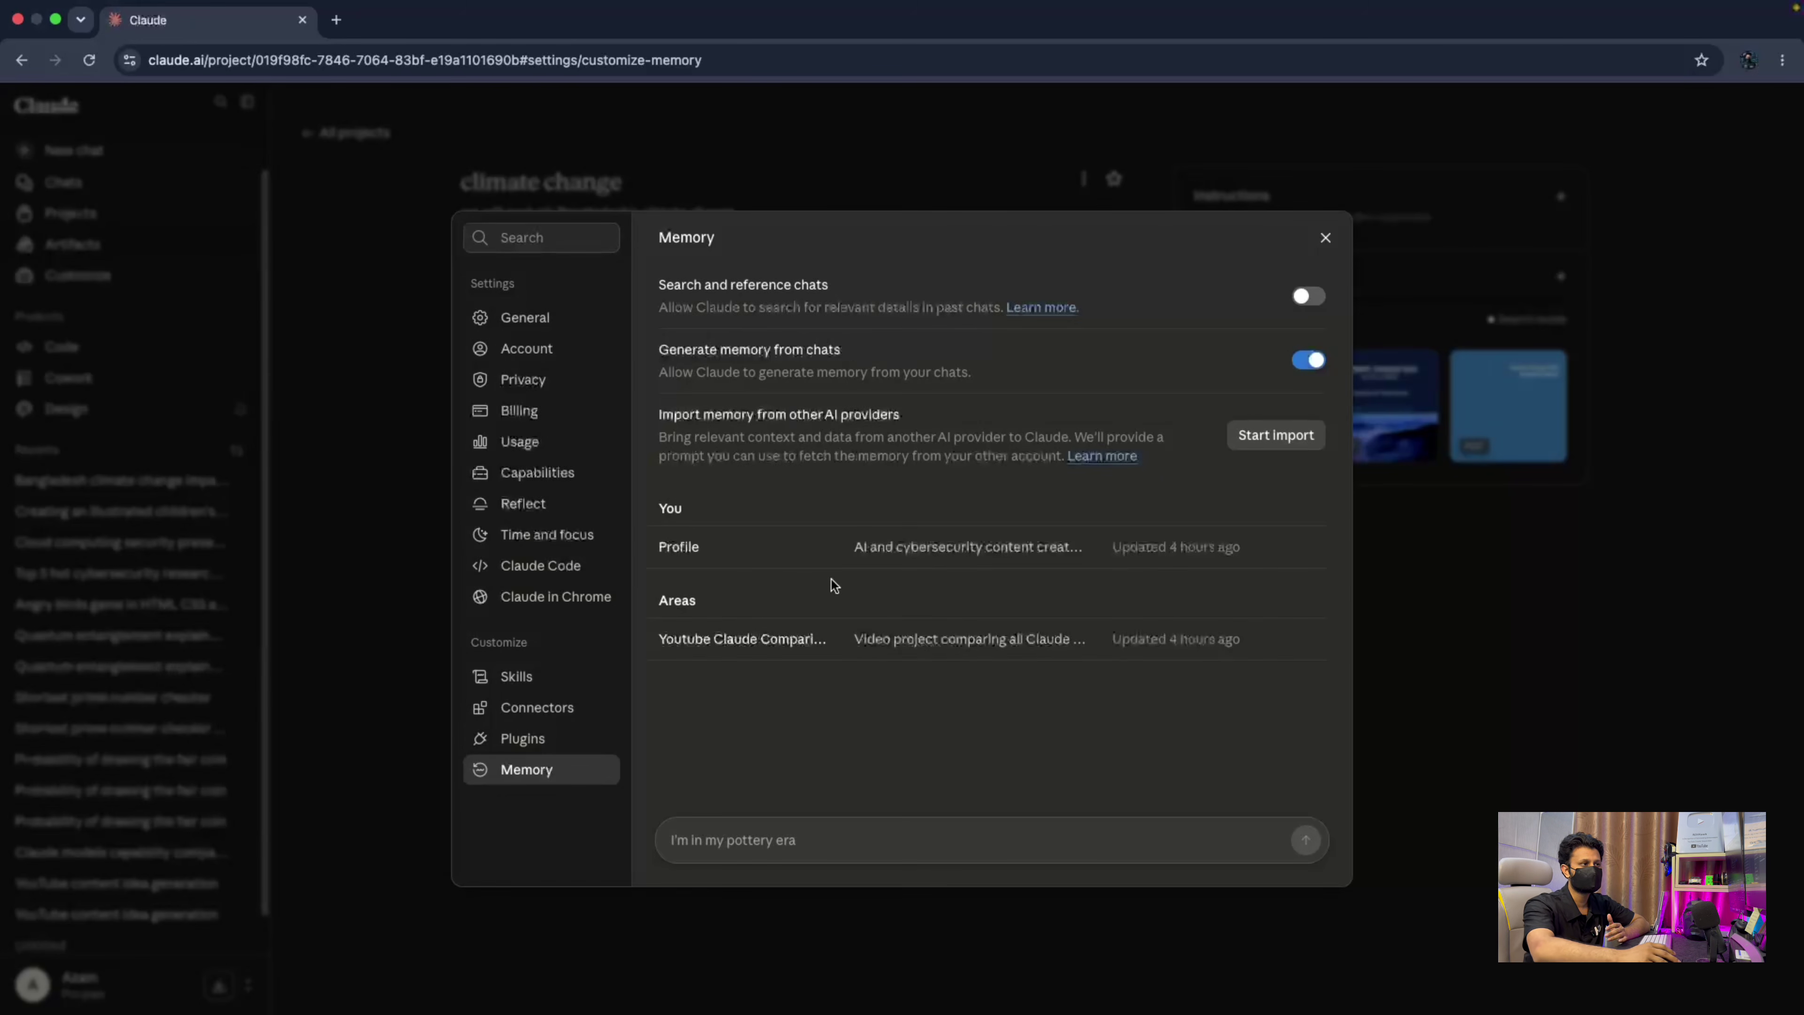
click(898, 566)
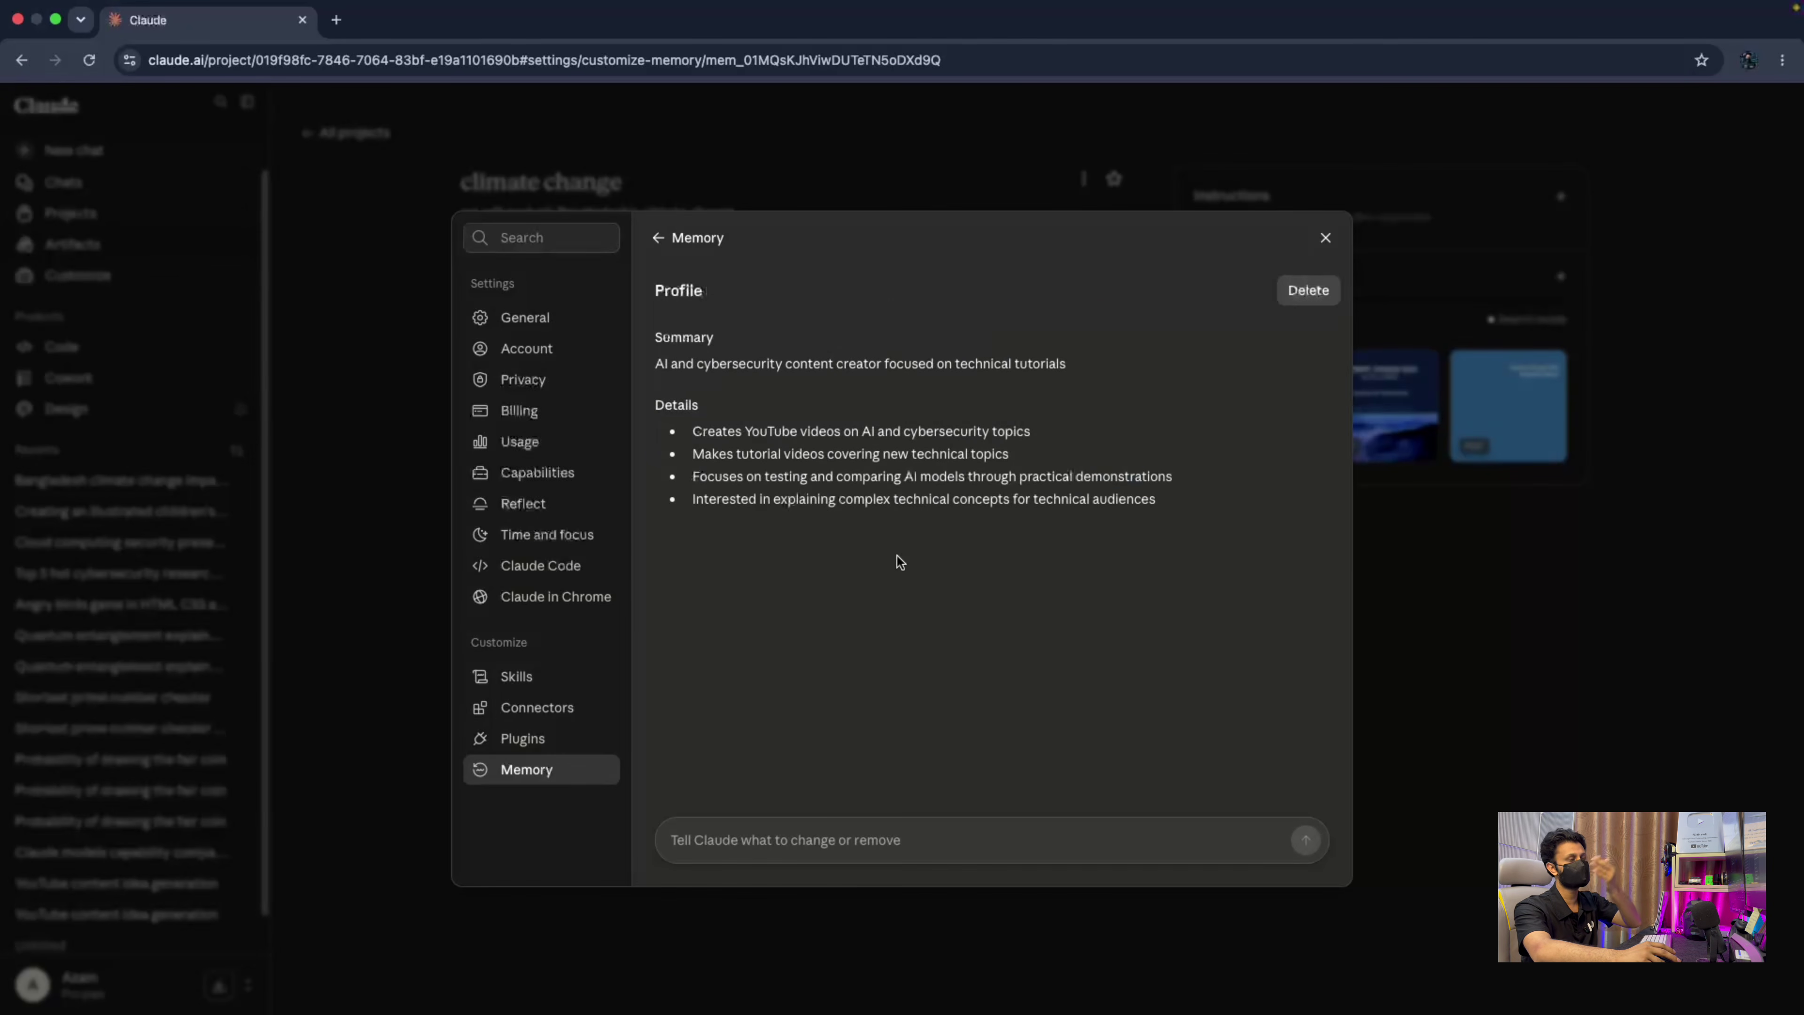
click(663, 246)
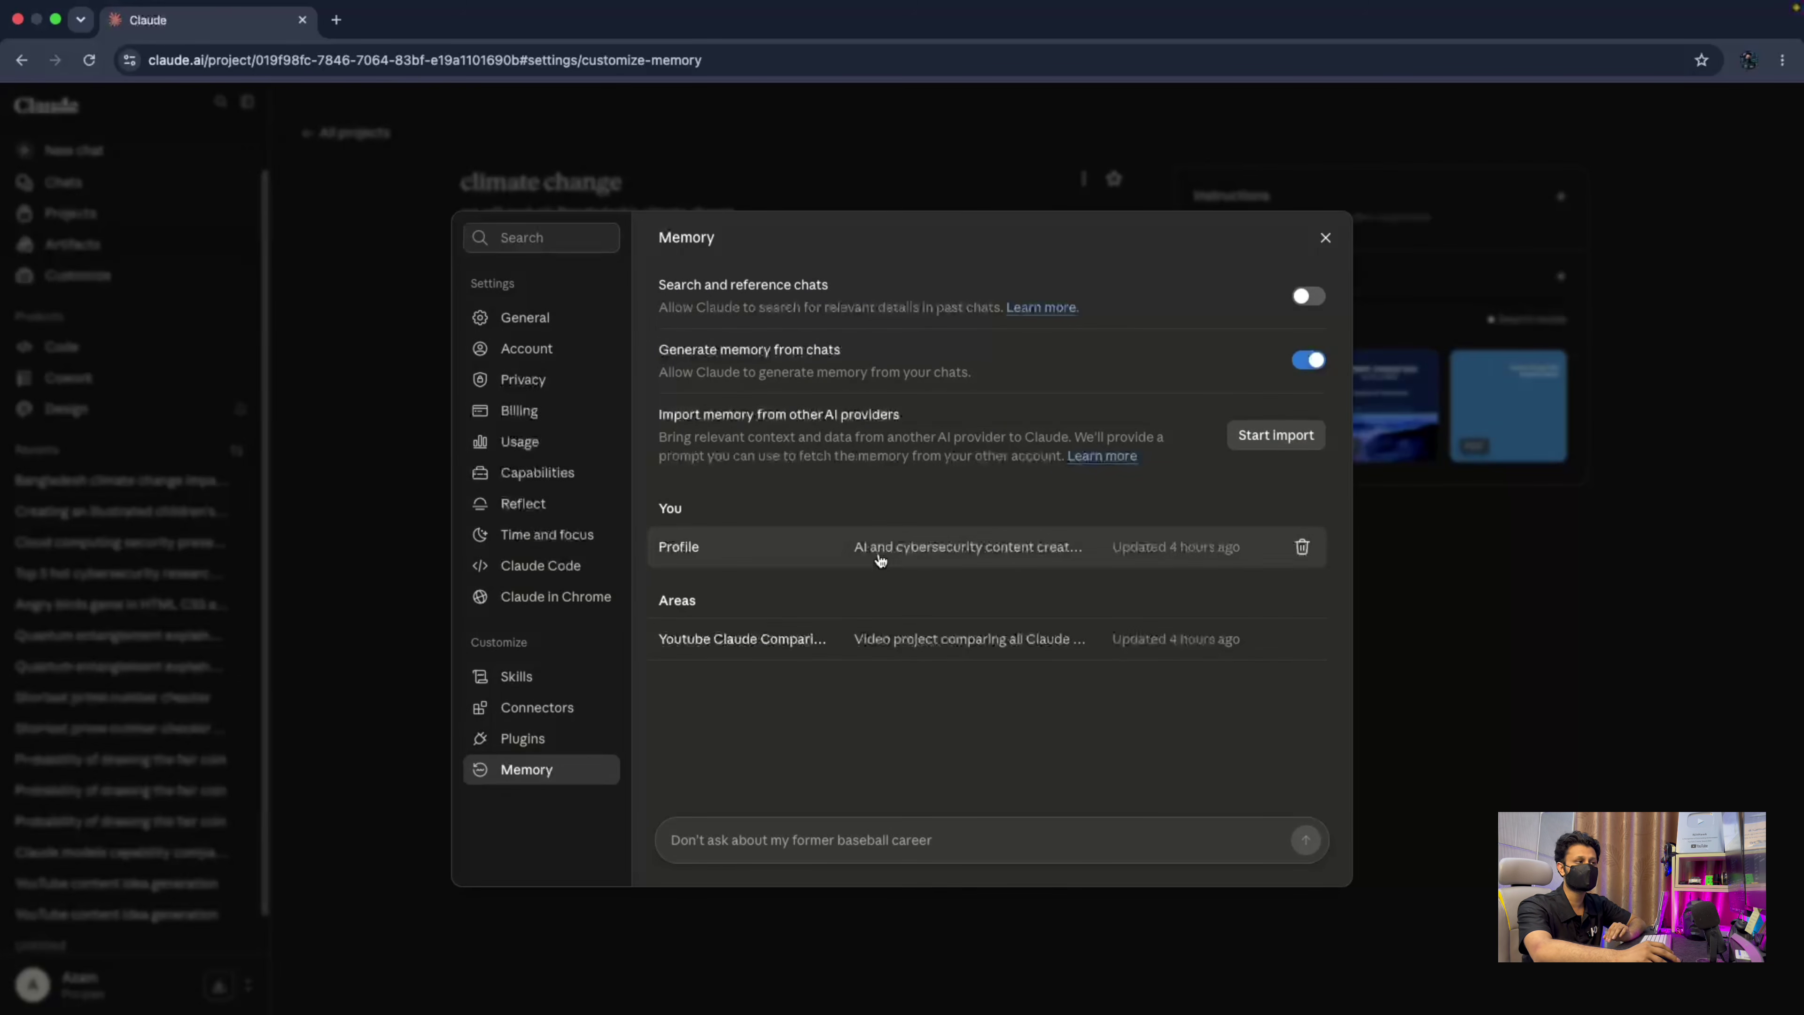
click(949, 641)
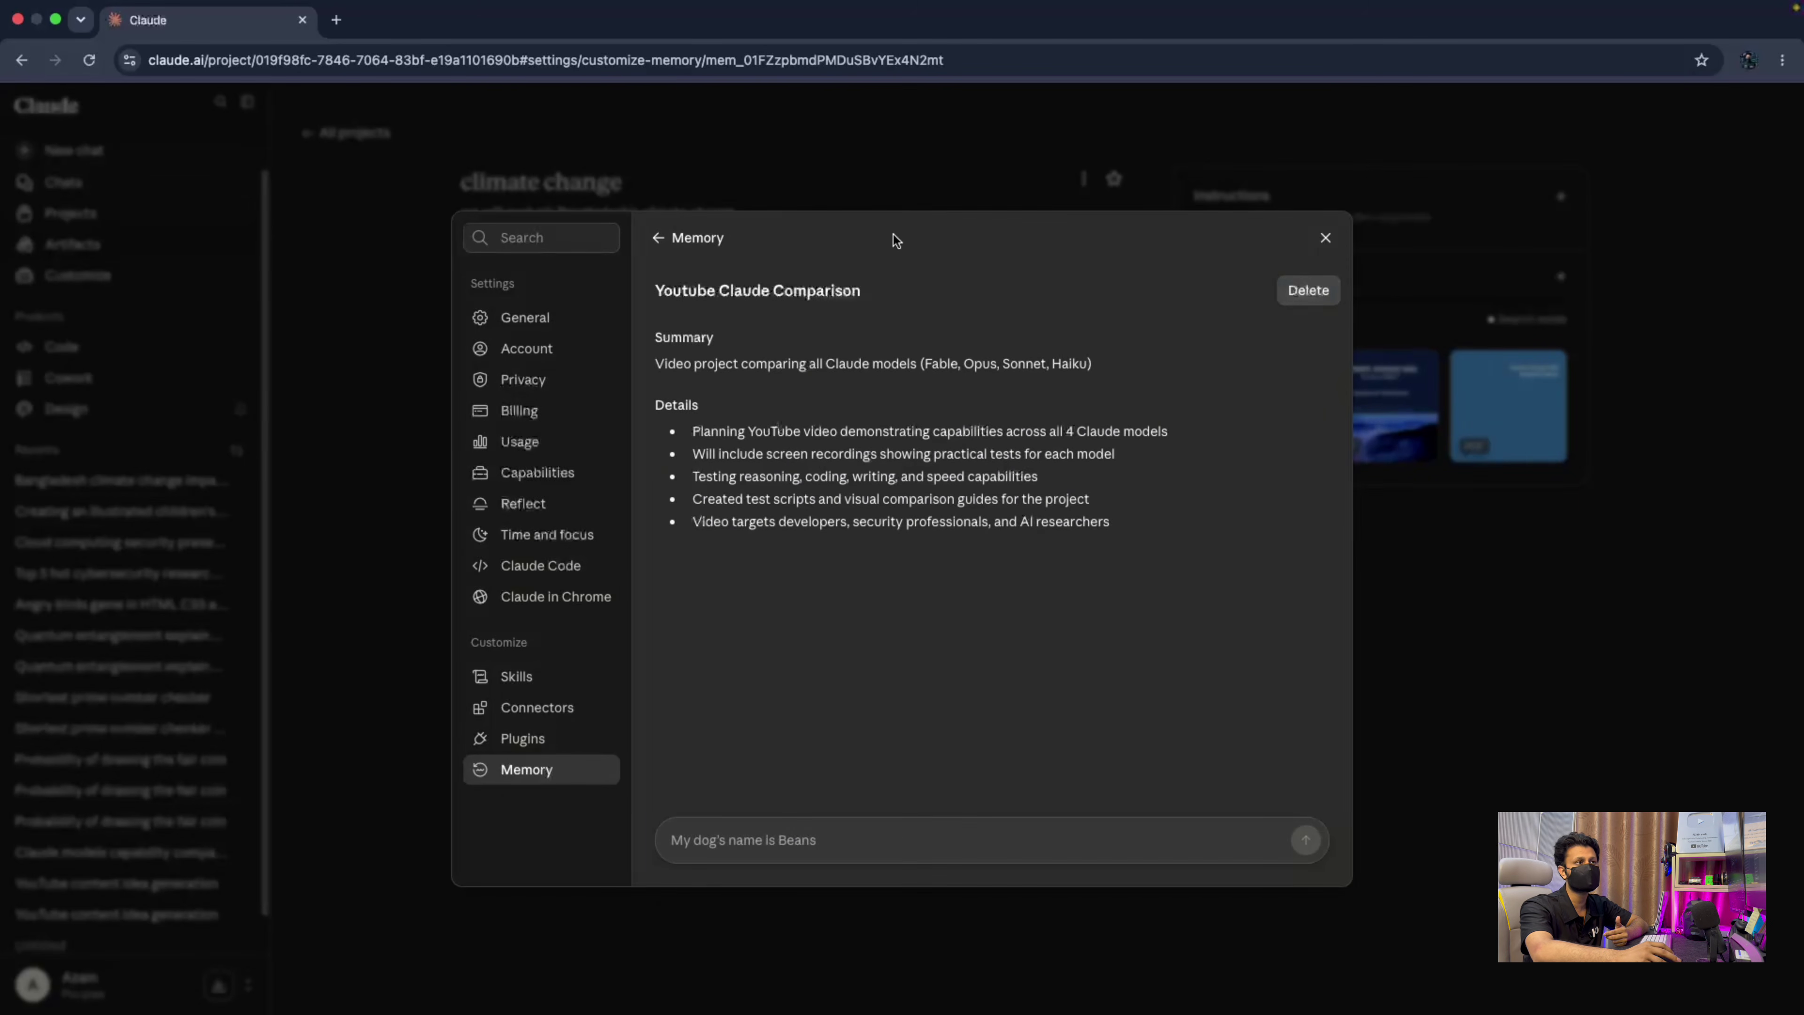
click(671, 238)
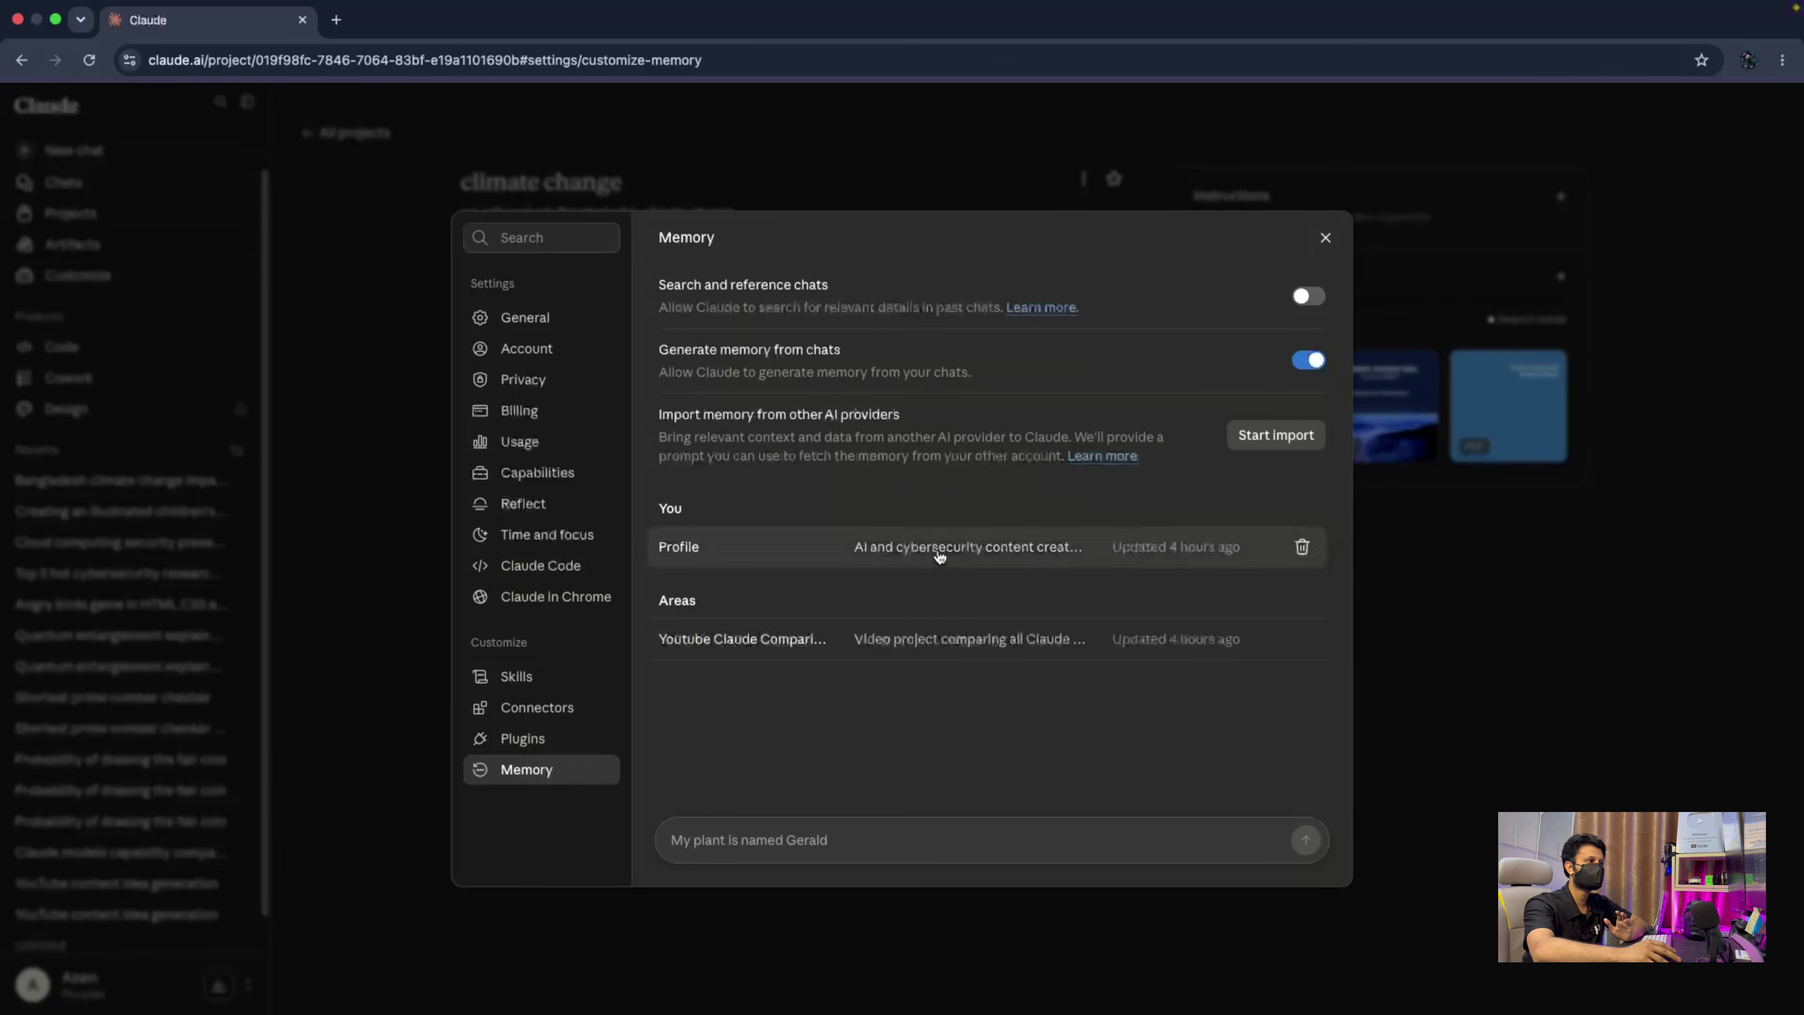
click(543, 502)
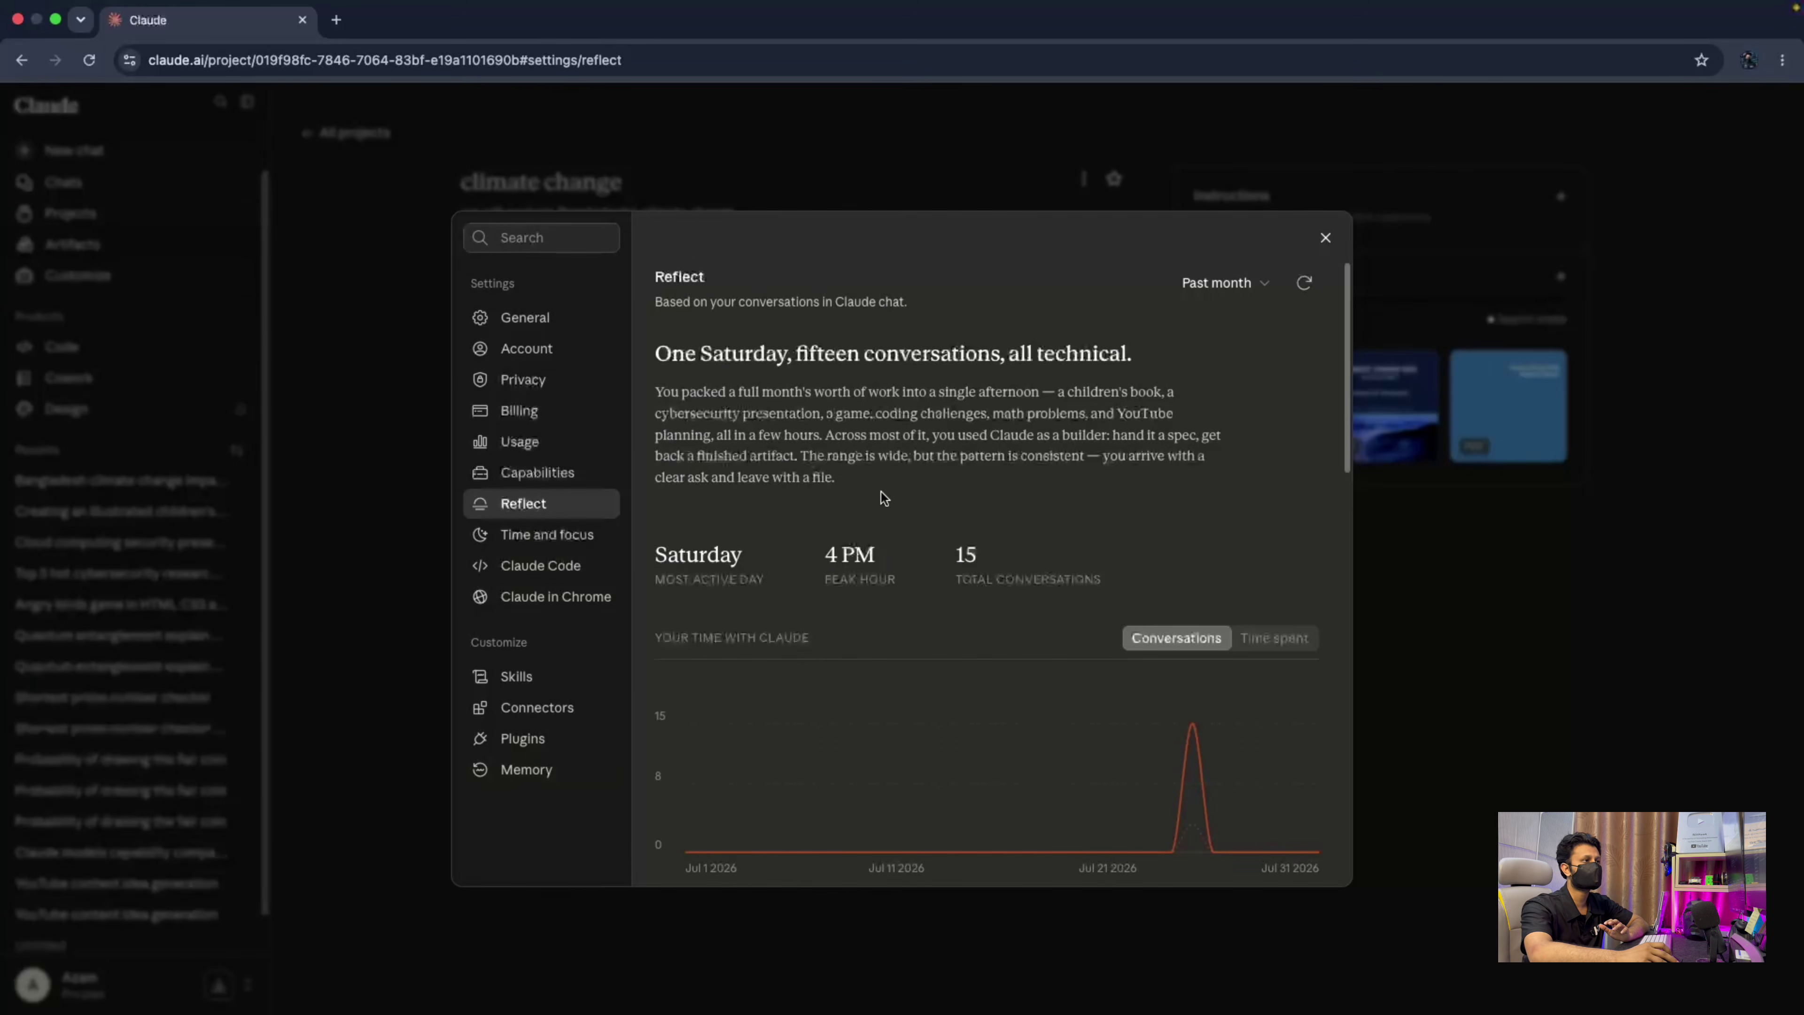
scroll(880, 492, down, 3)
scroll(884, 498, up, 3)
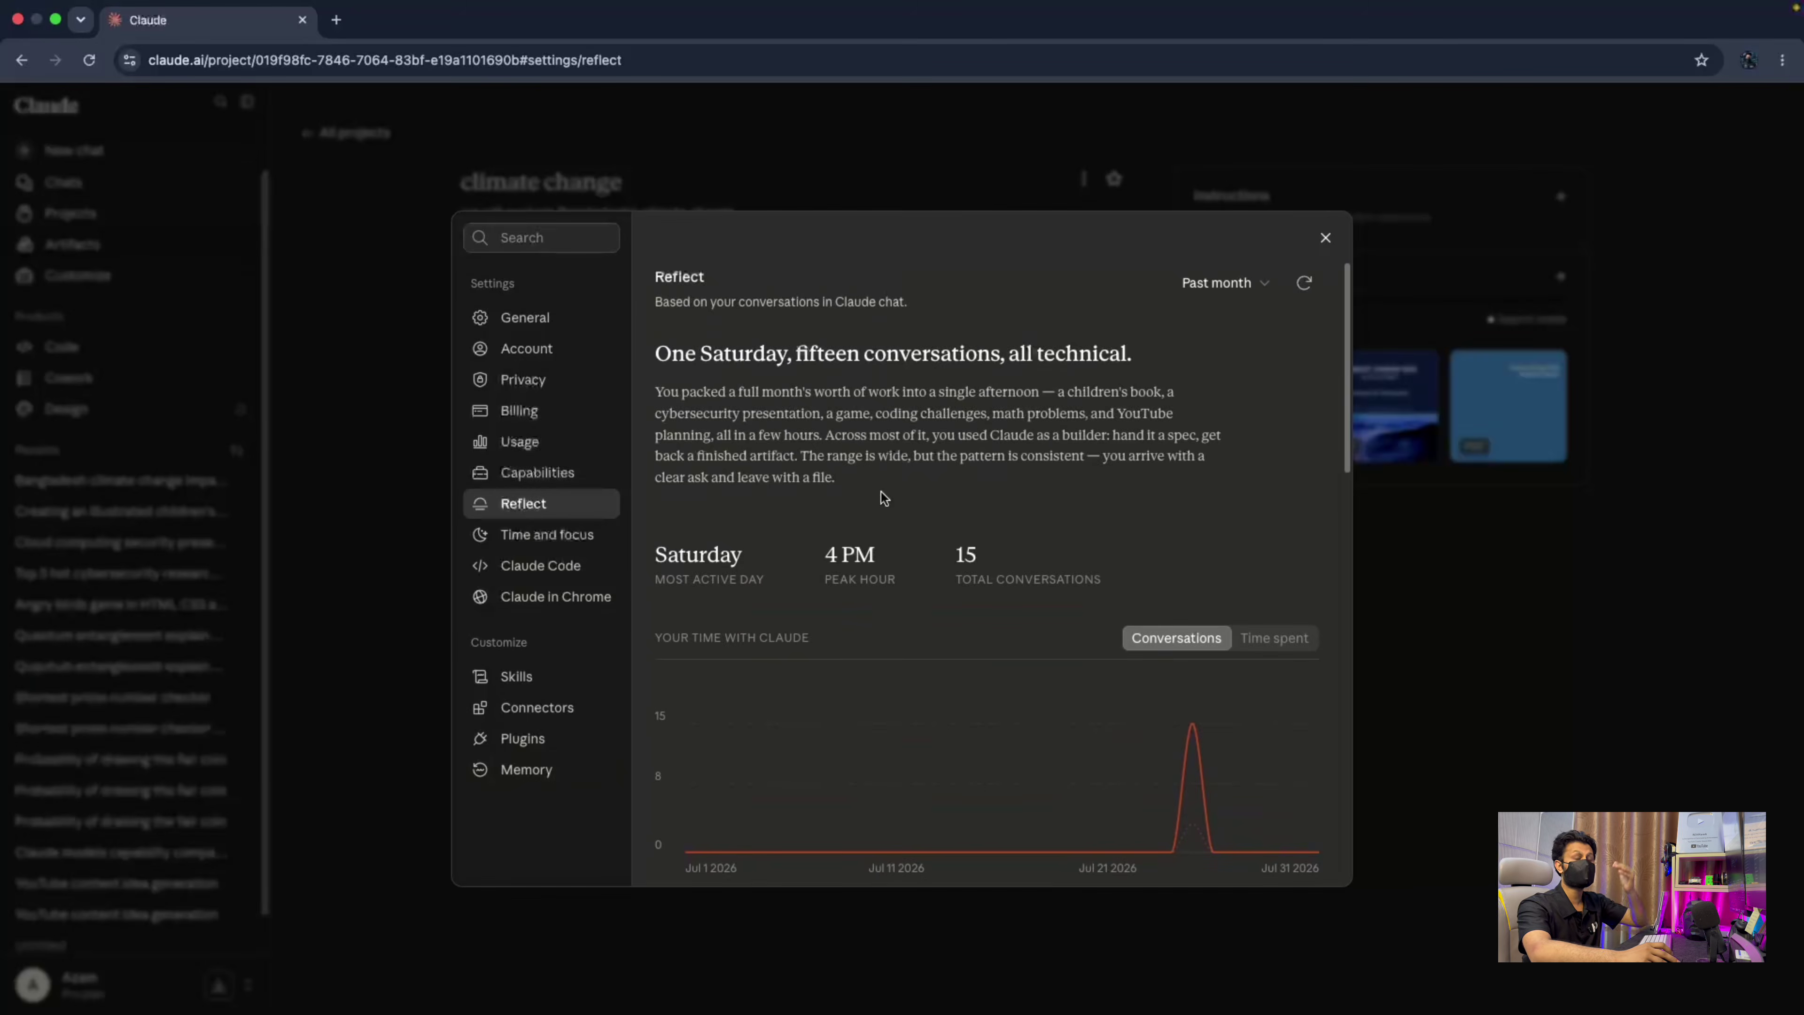
scroll(883, 496, down, 2)
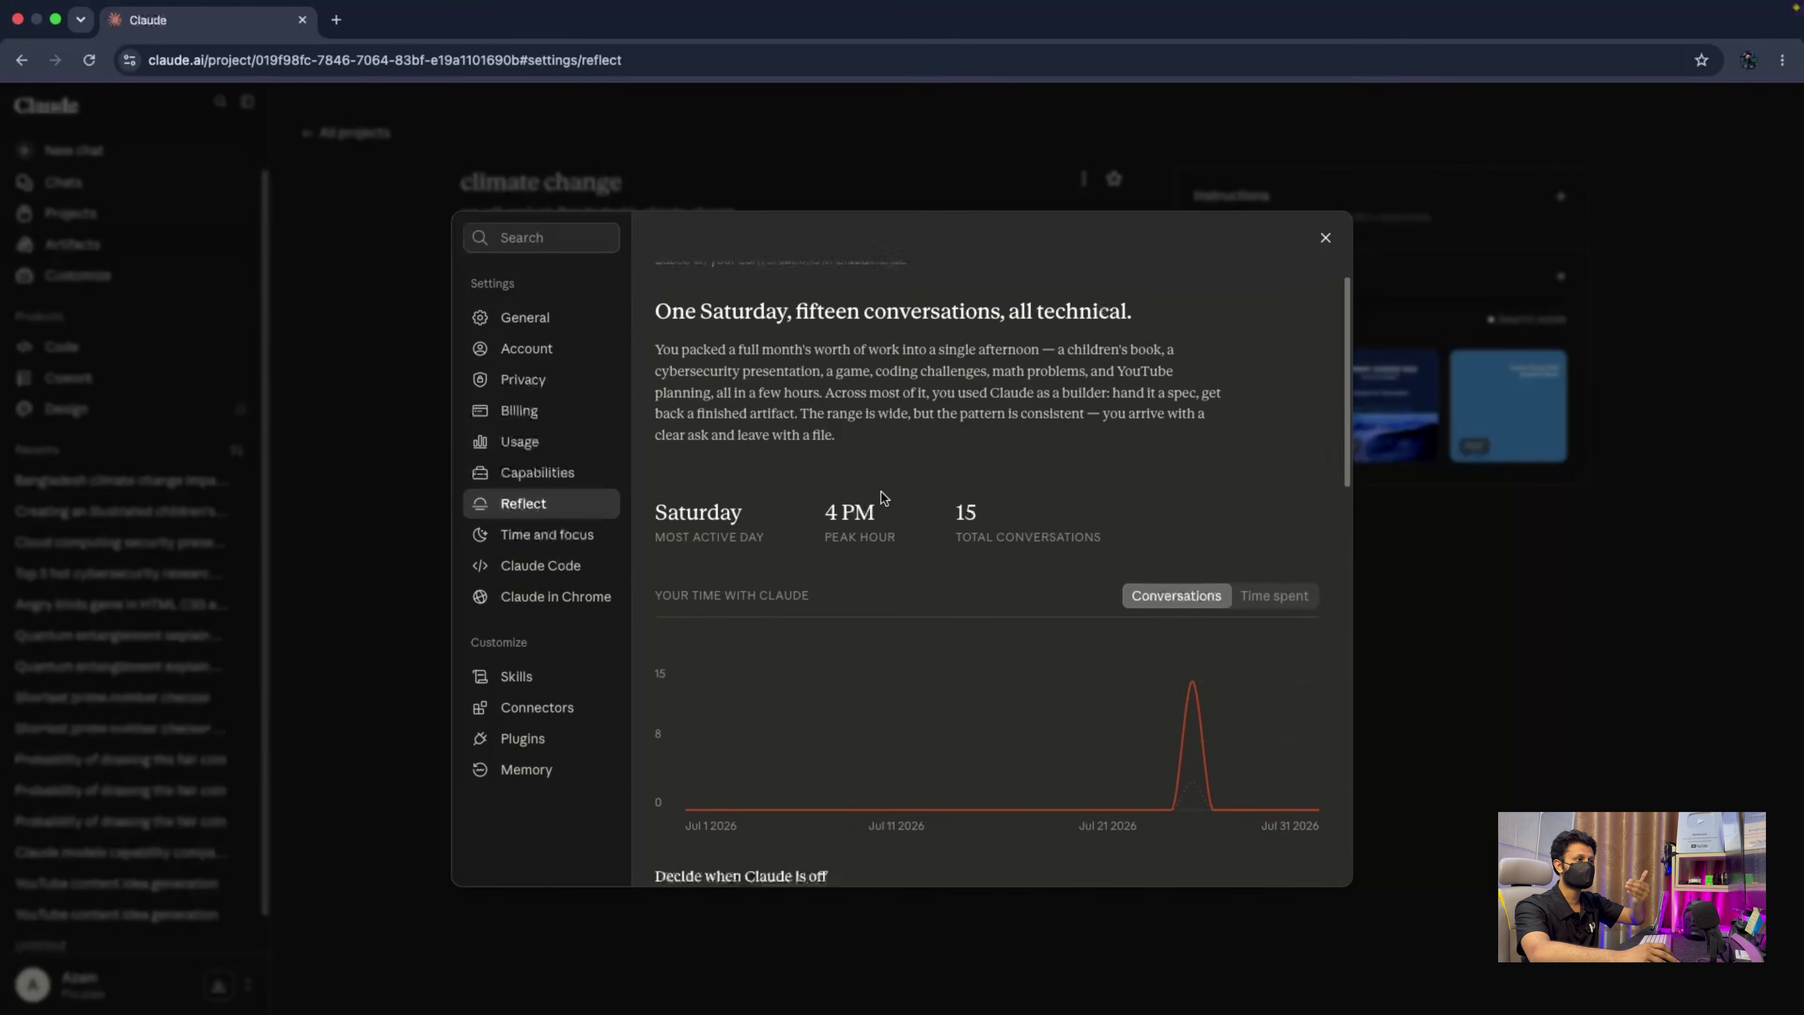
scroll(882, 496, down, 3)
scroll(881, 497, up, 5)
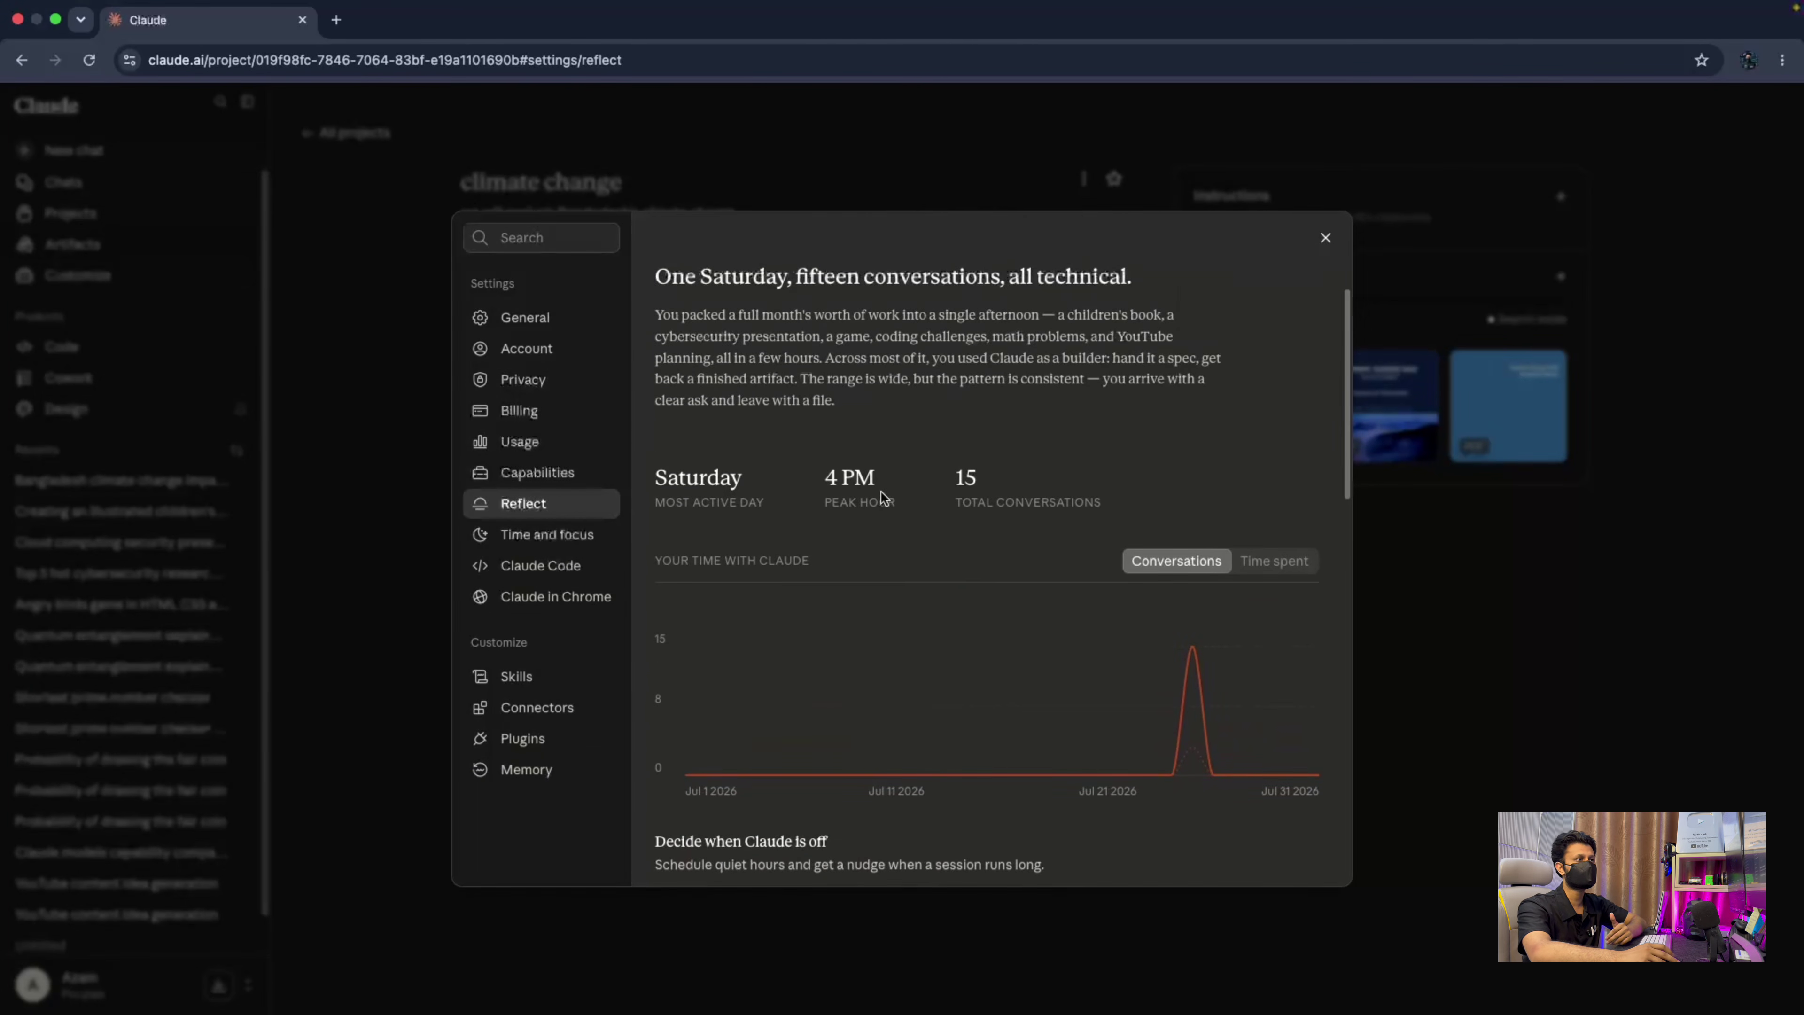
scroll(814, 550, down, 6)
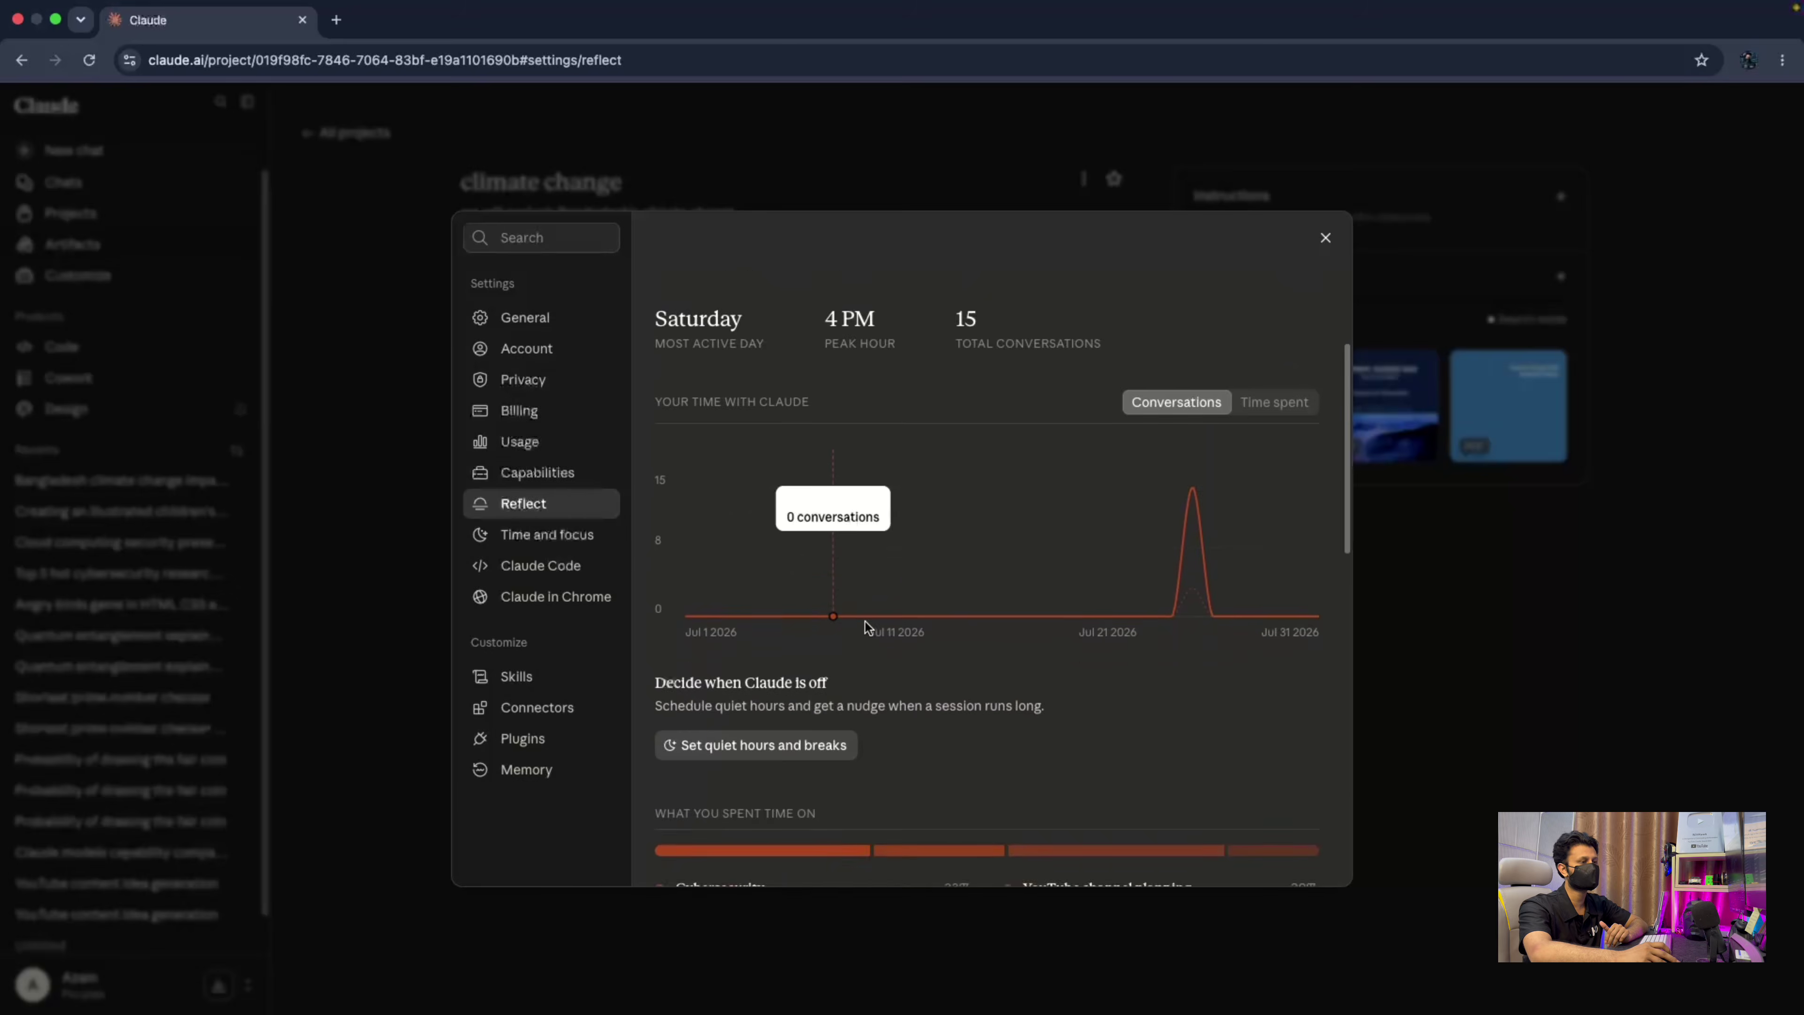
scroll(857, 642, down, 11)
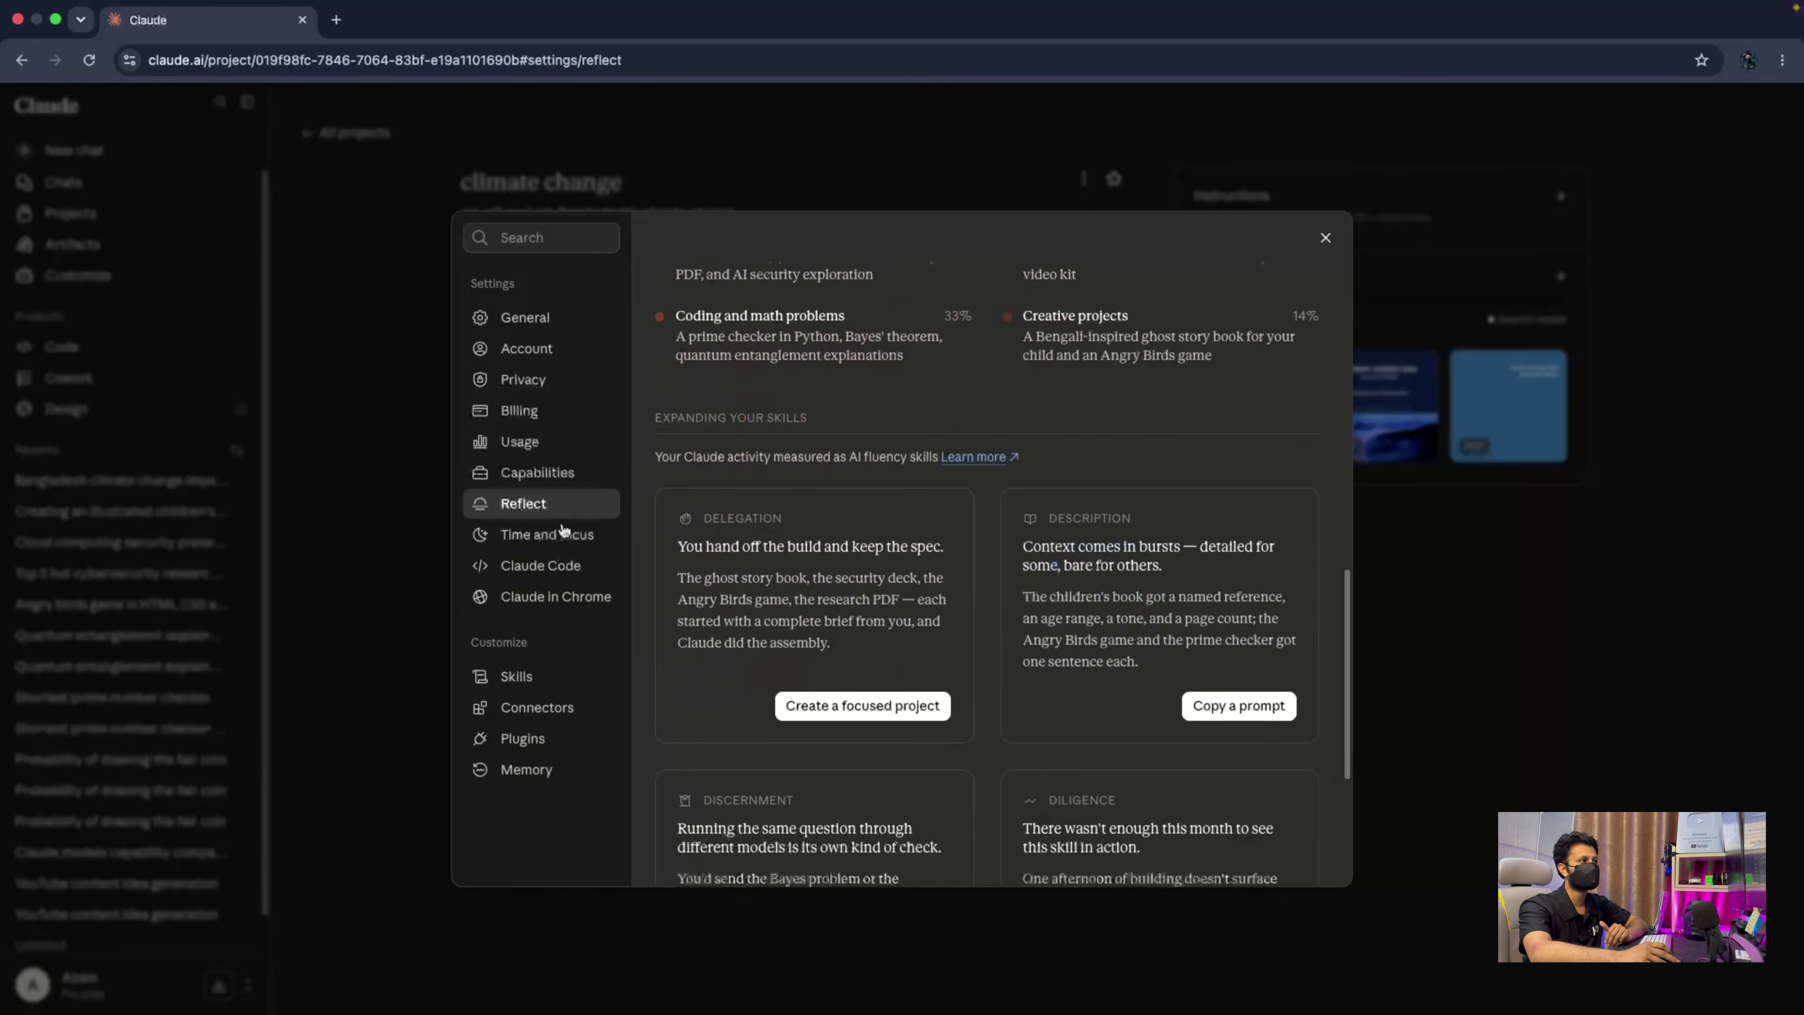
scroll(820, 495, down, 8)
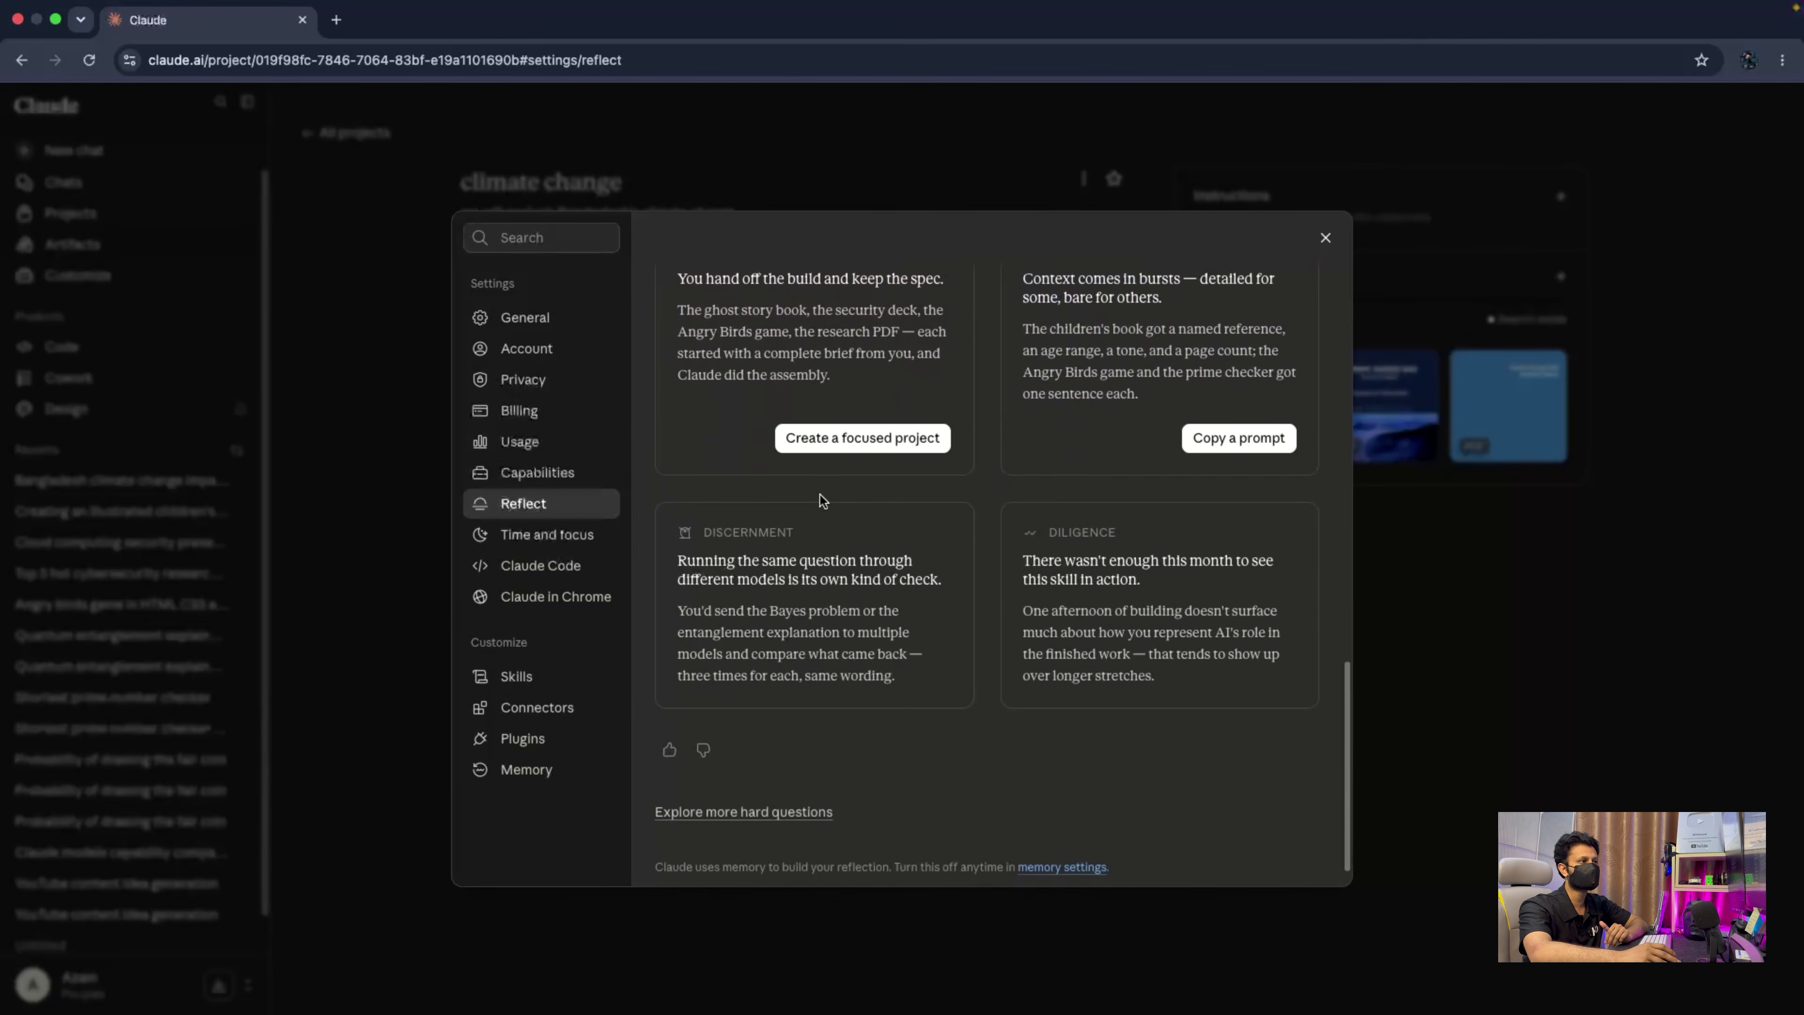
scroll(820, 495, up, 7)
scroll(820, 495, up, 15)
scroll(820, 495, down, 20)
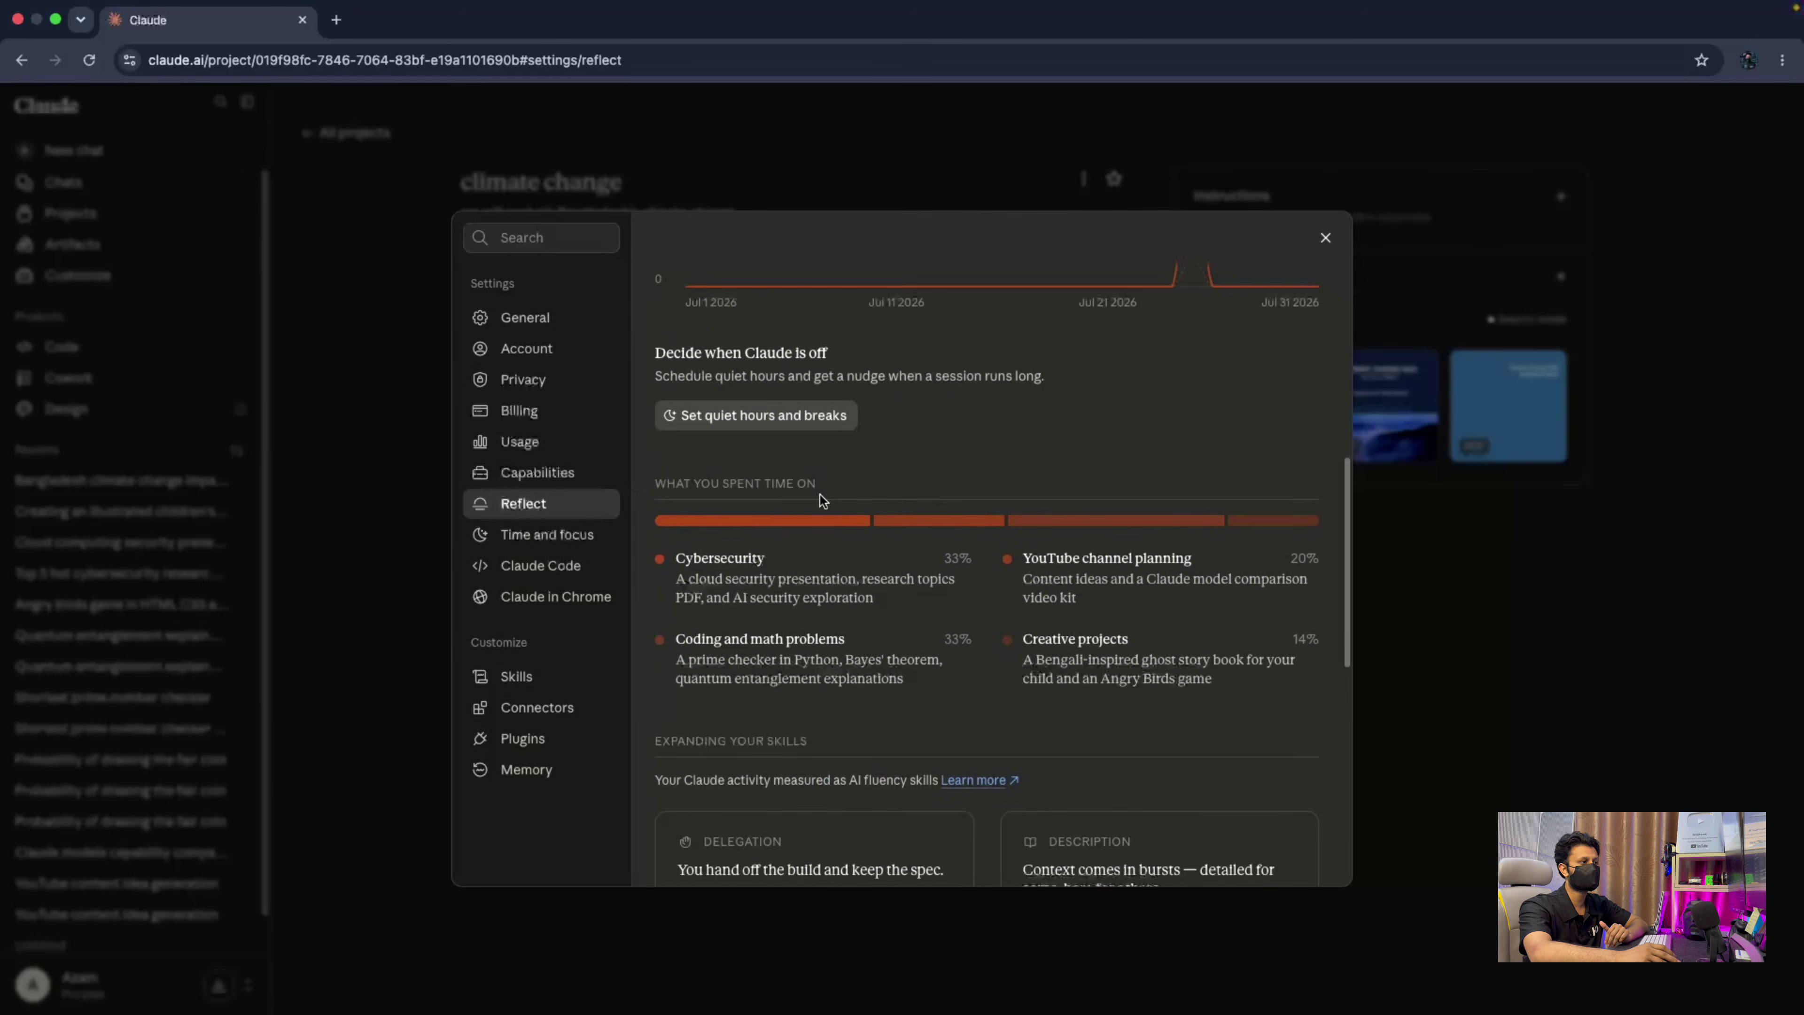
scroll(806, 595, up, 12)
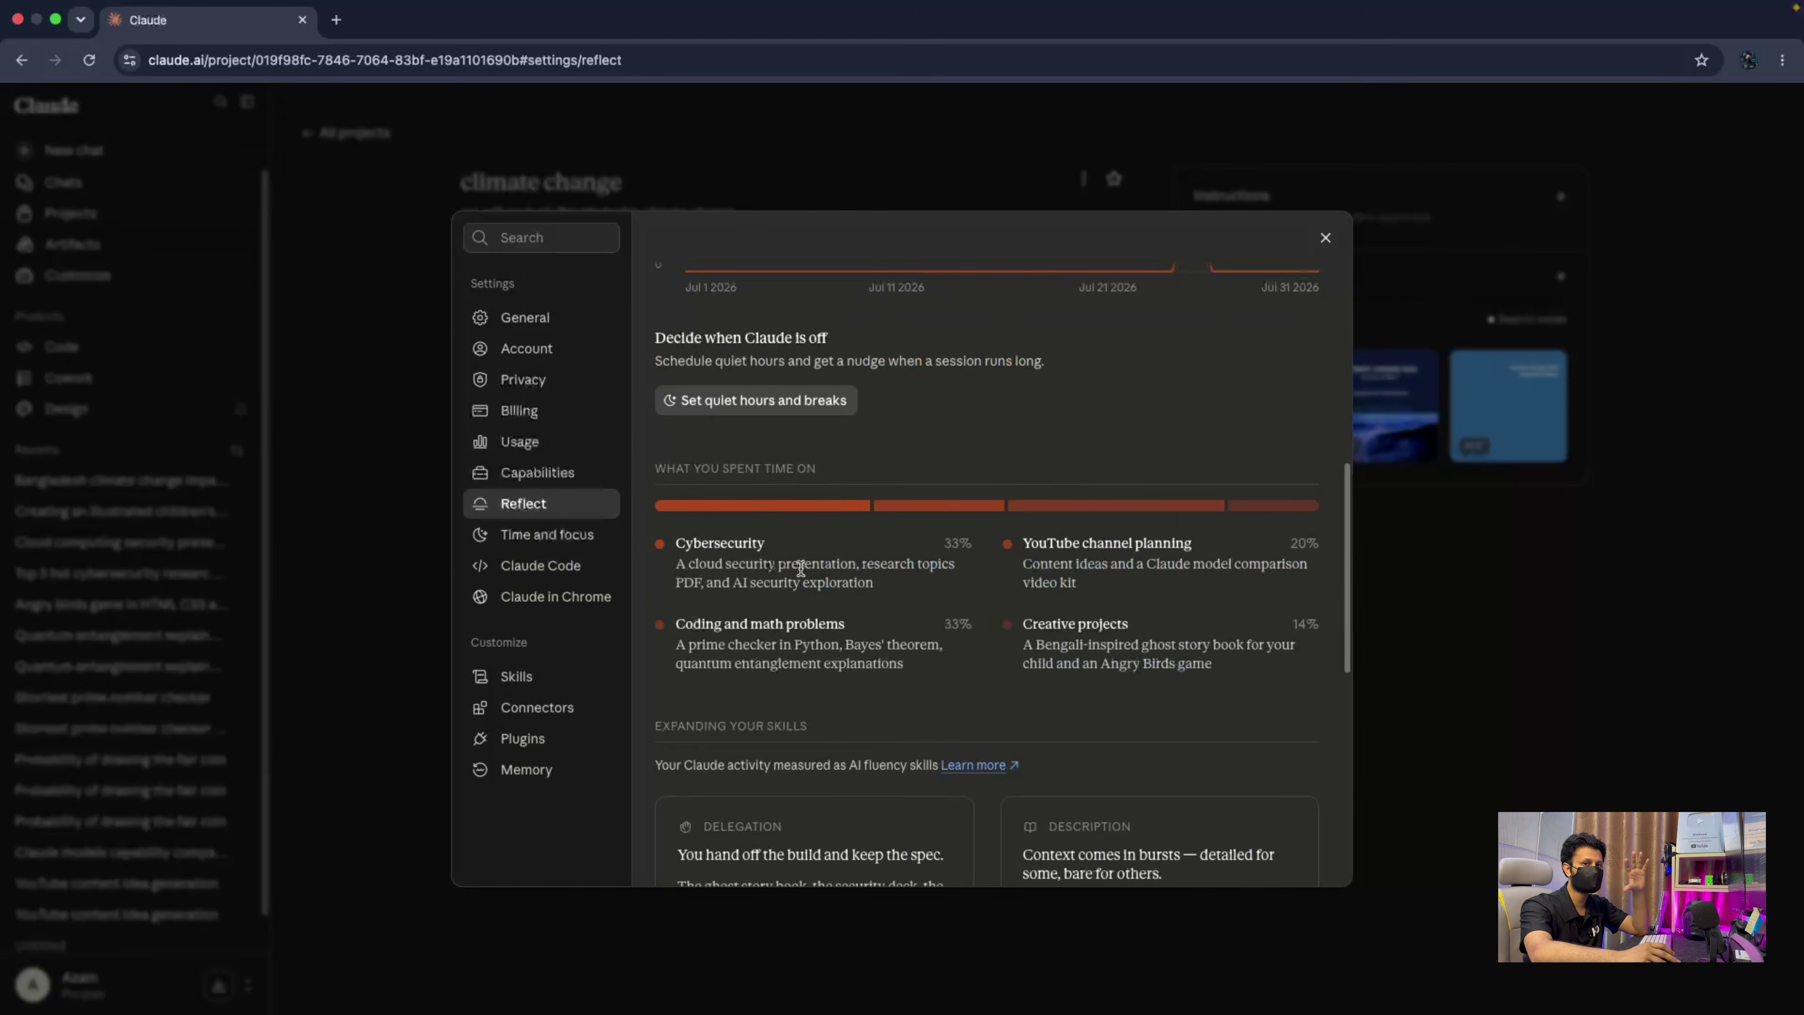
drag(654, 338, 821, 338)
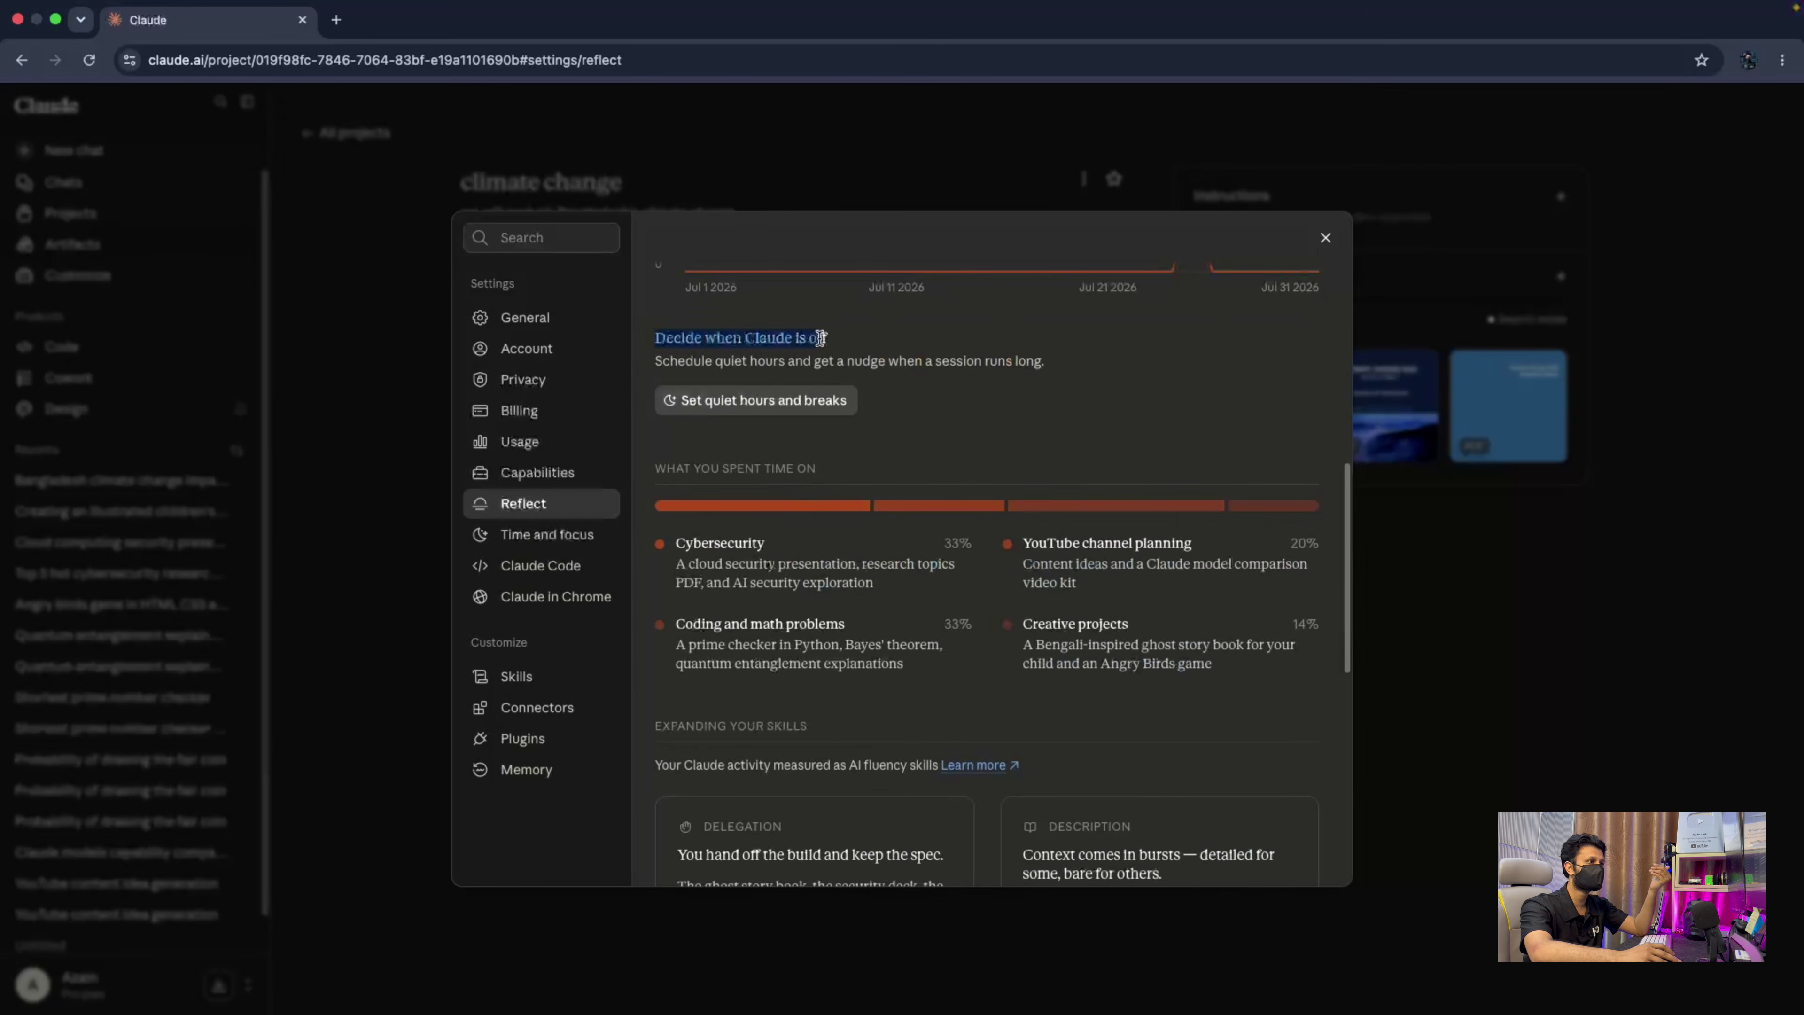
click(874, 344)
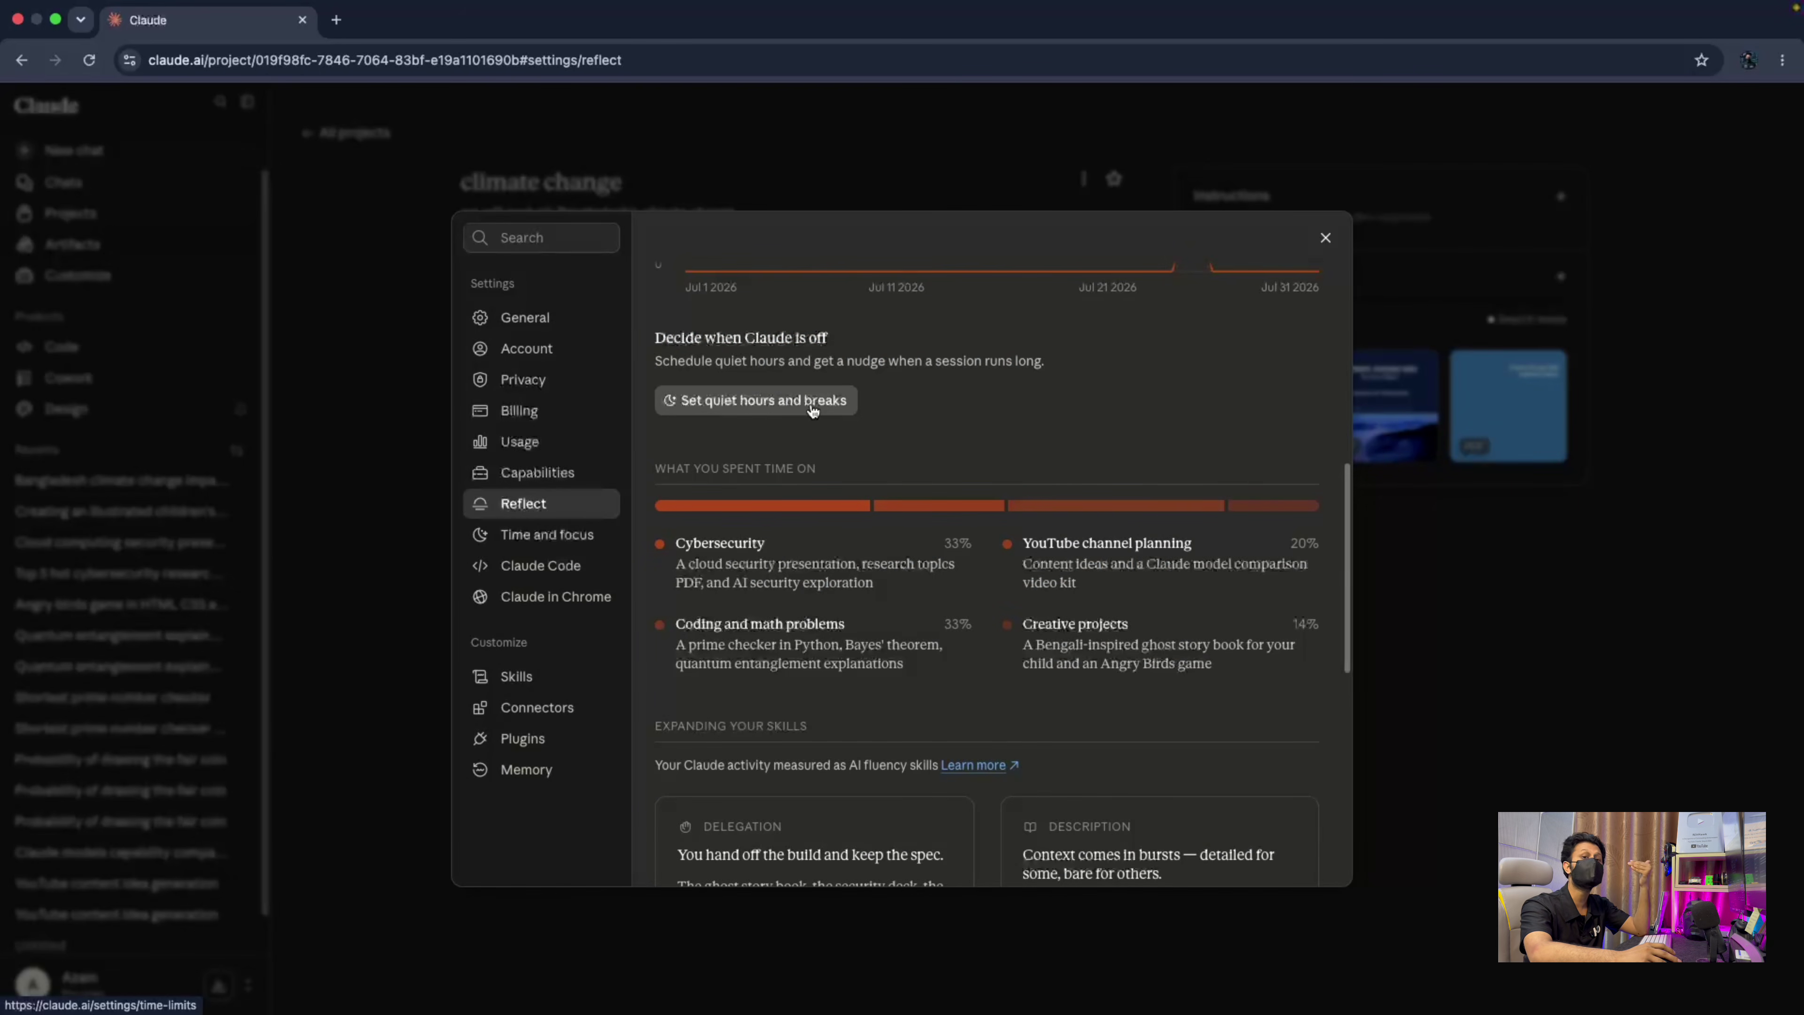
Close settings, start a new chat, and set the model to Sonnet 5 at High effort.
click(1325, 237)
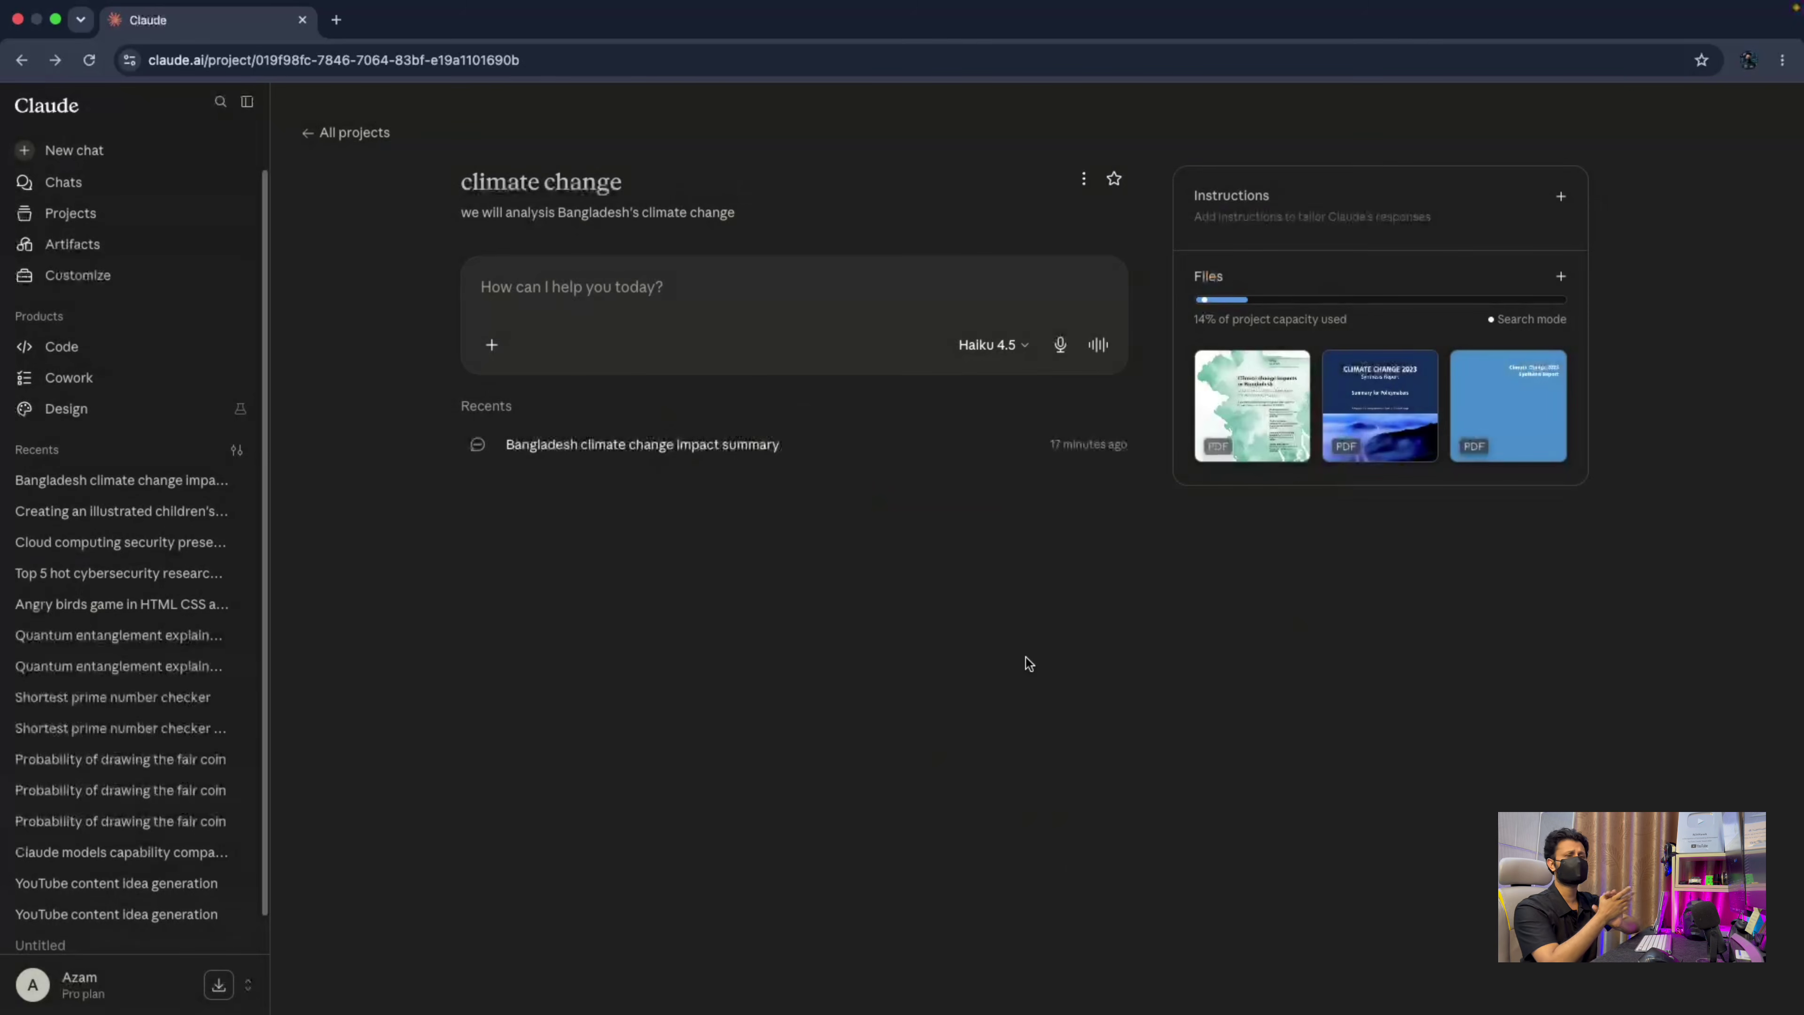
key(super+shift+o)
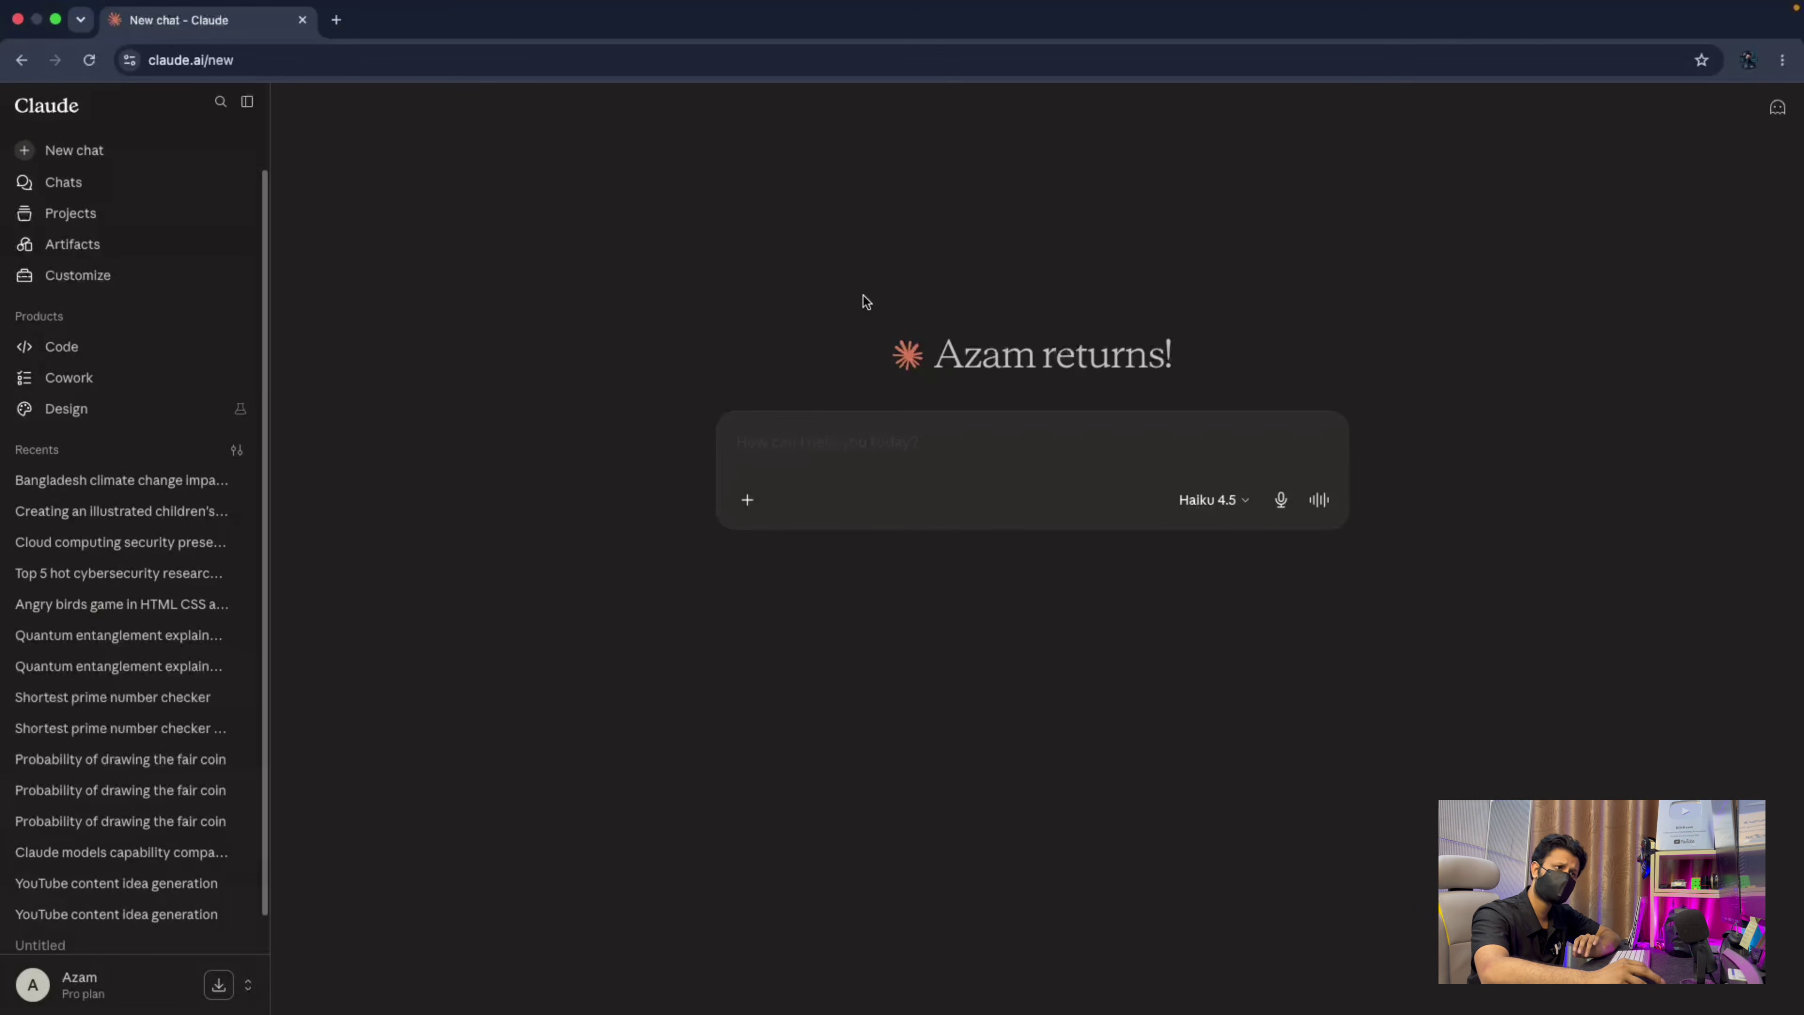
click(1199, 513)
mouse_move(1158, 803)
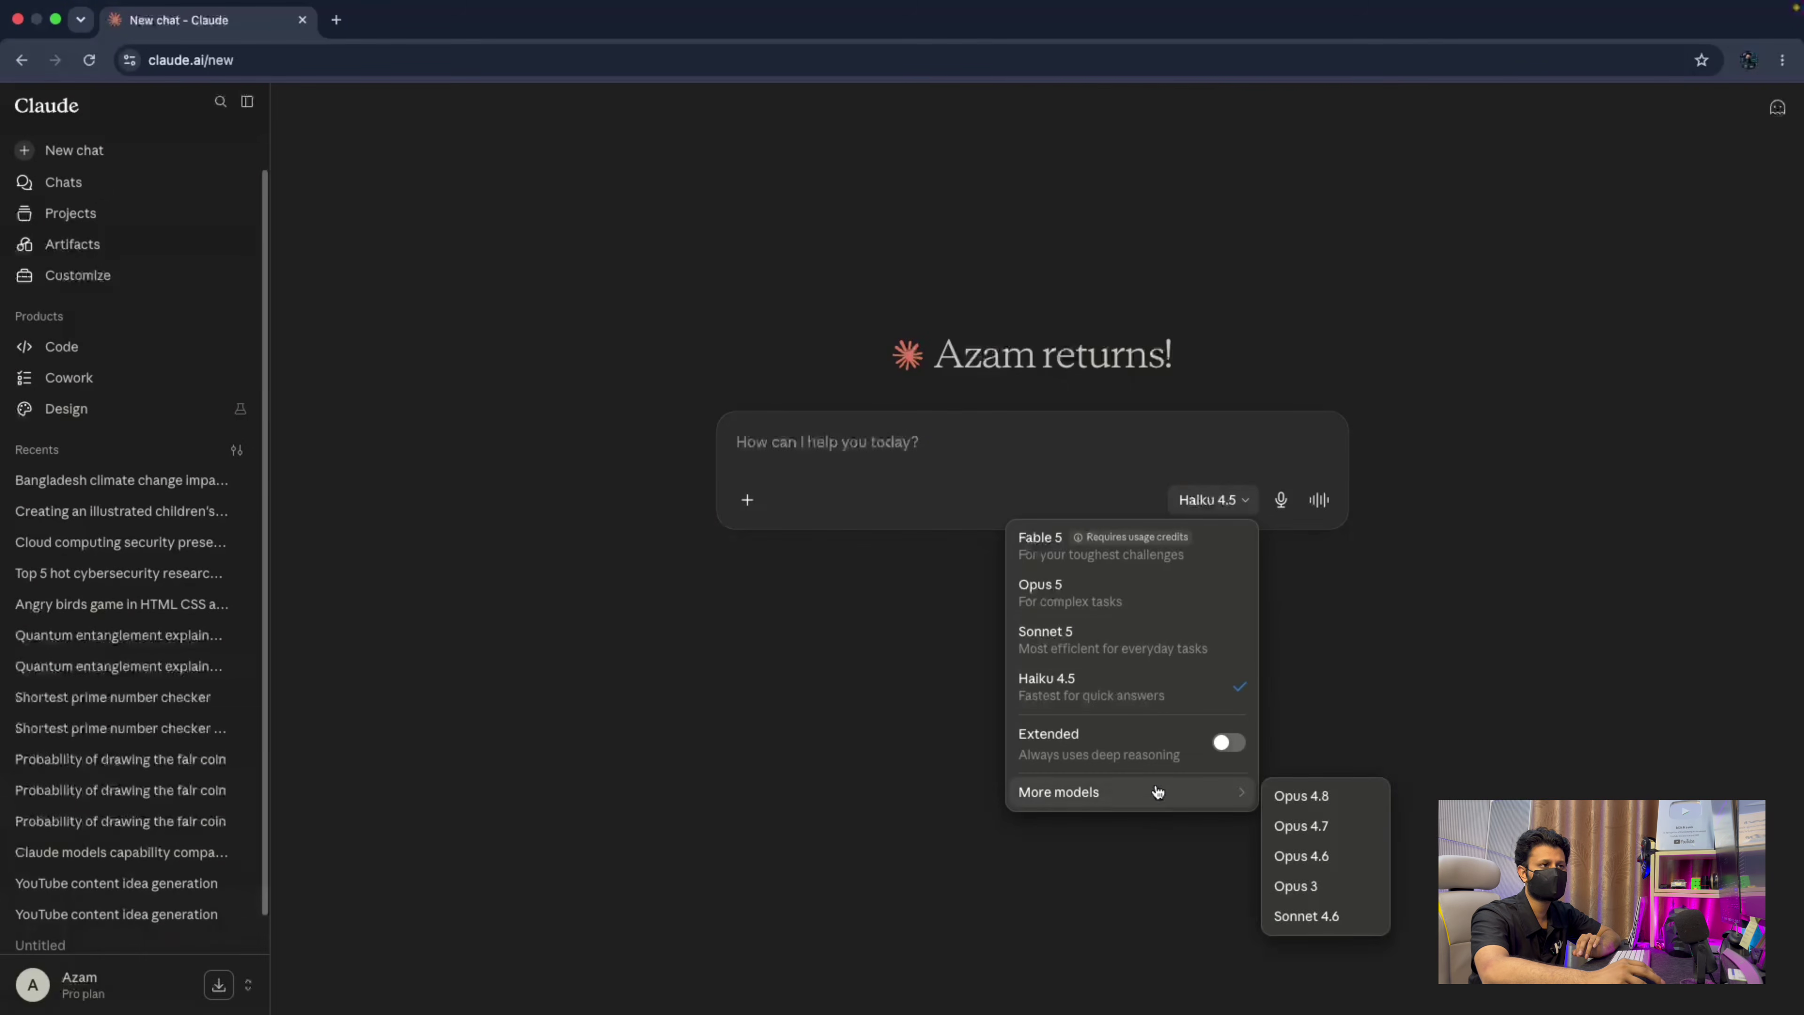
click(1104, 643)
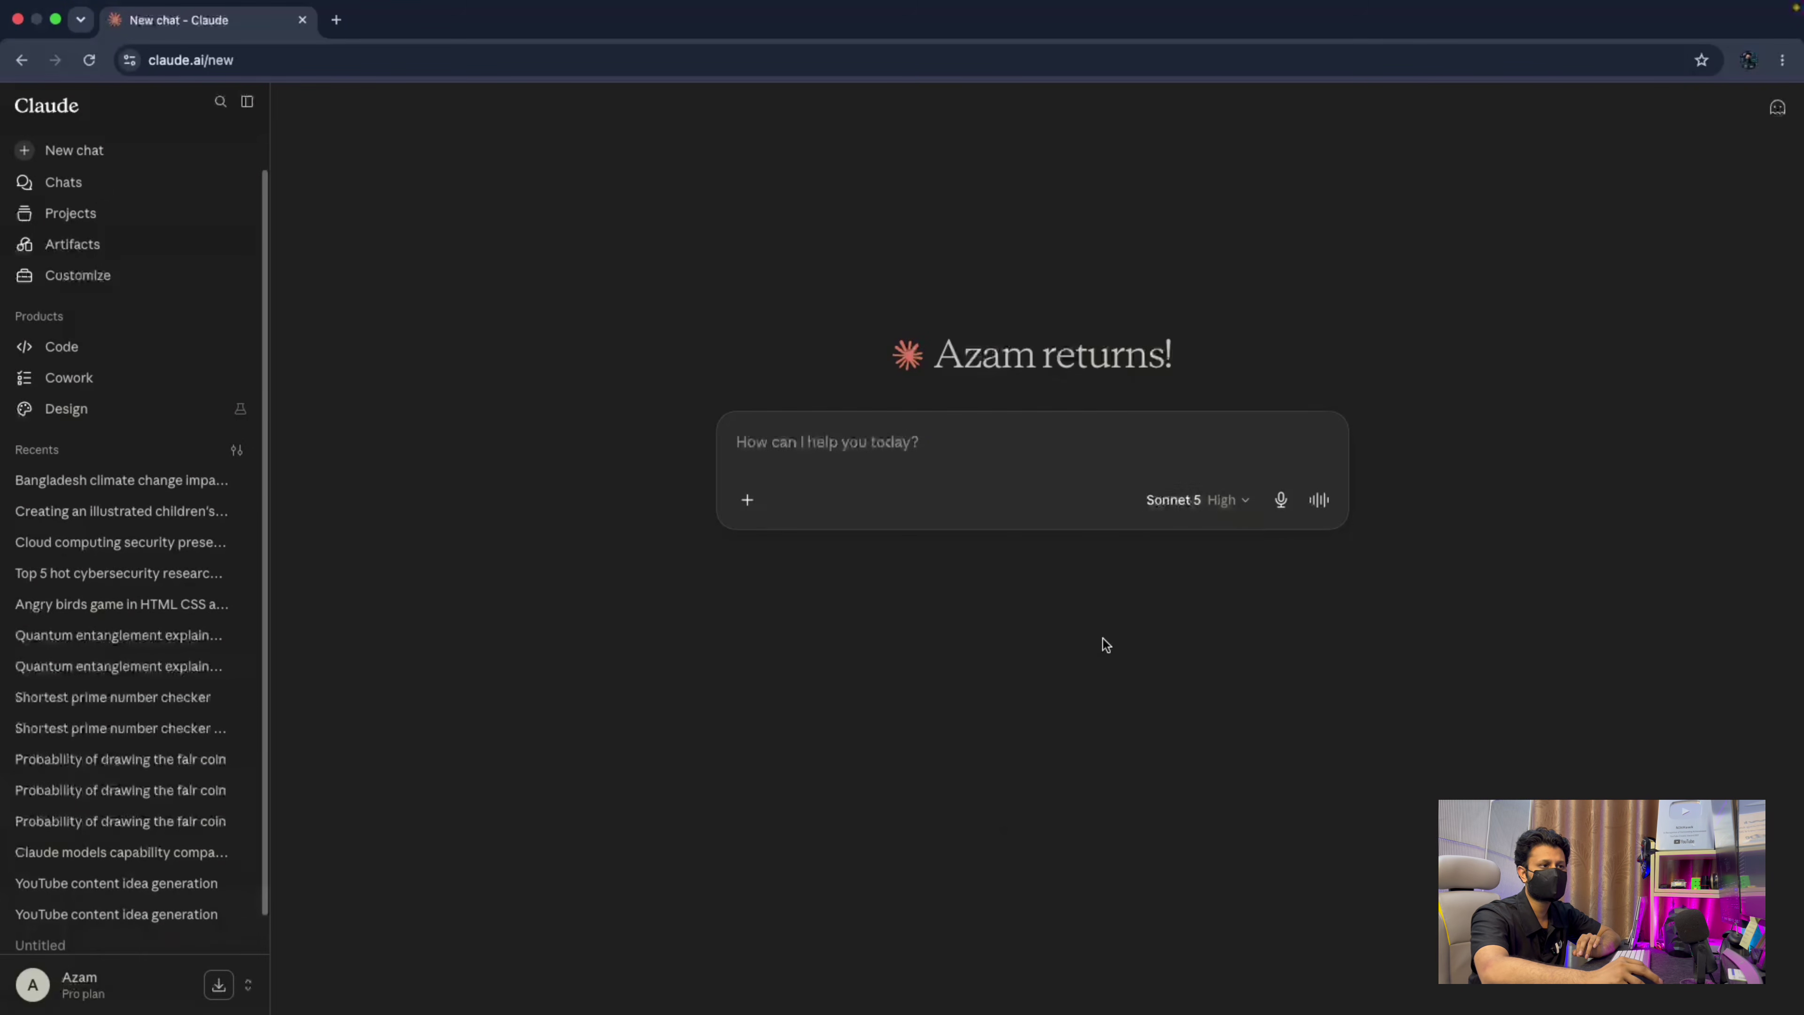
click(1205, 513)
mouse_move(1167, 736)
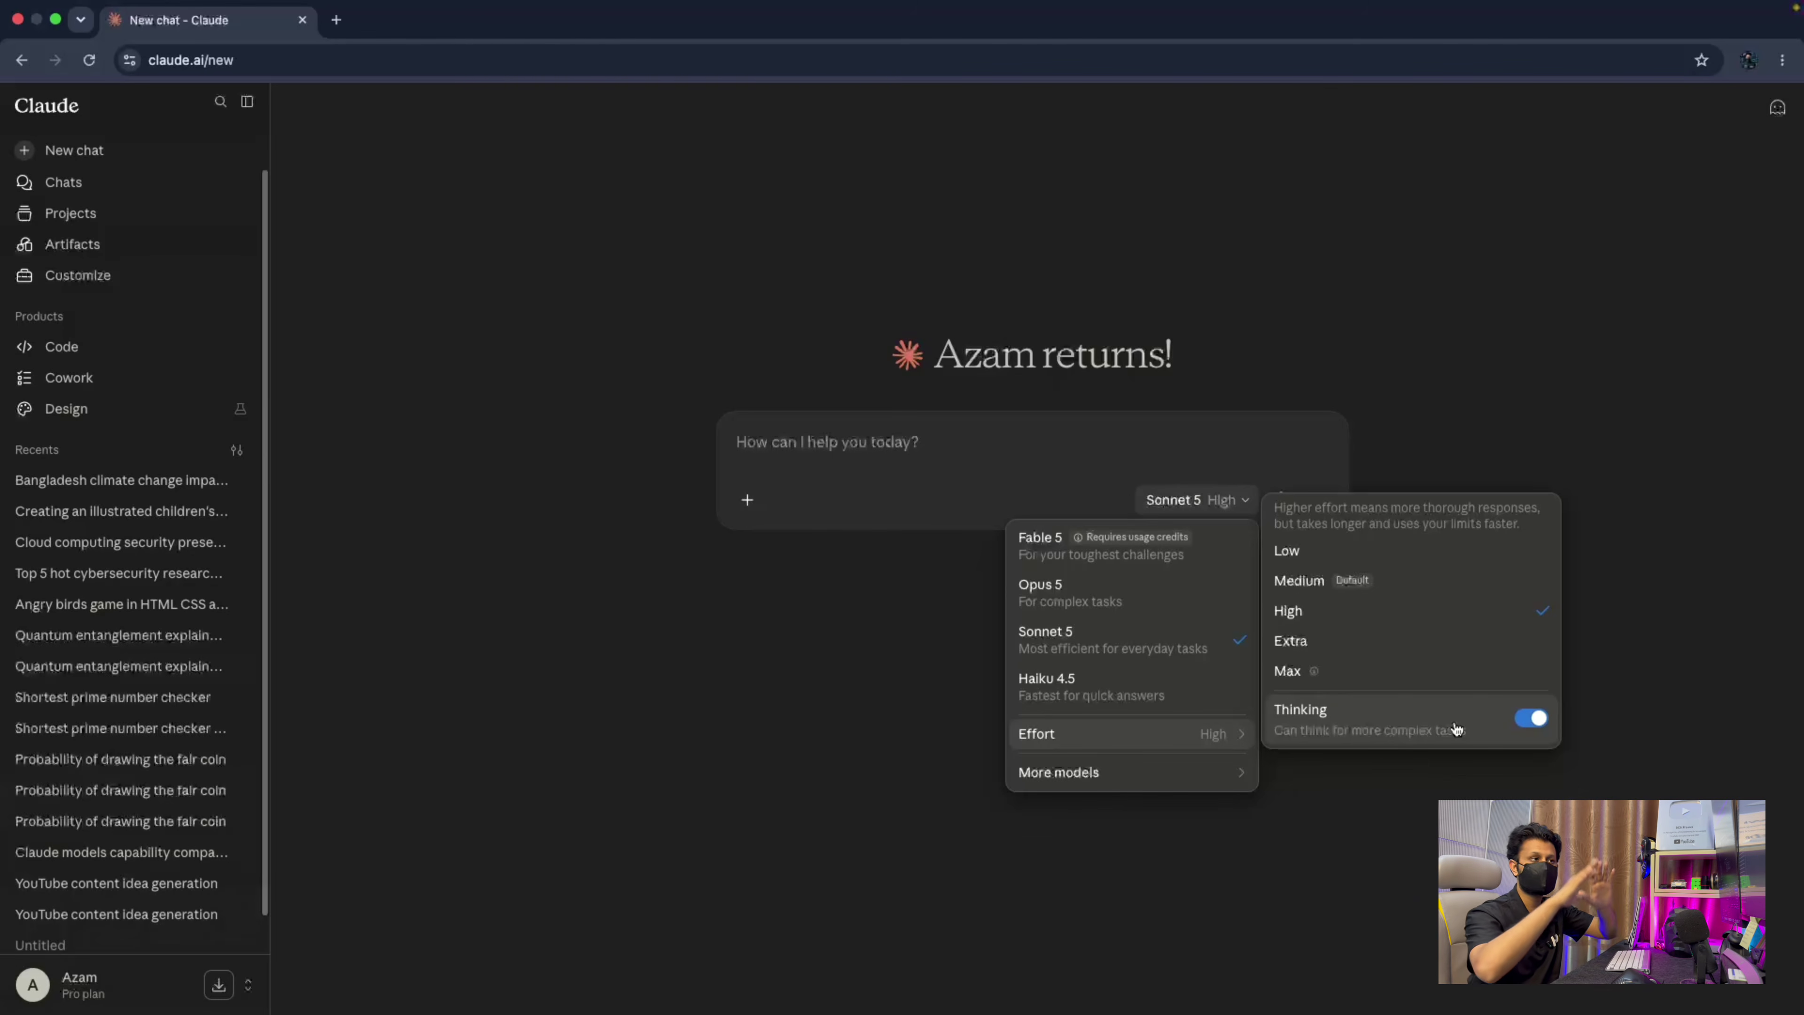
From the Artifacts page, start a new artifact in the Games category.
click(173, 249)
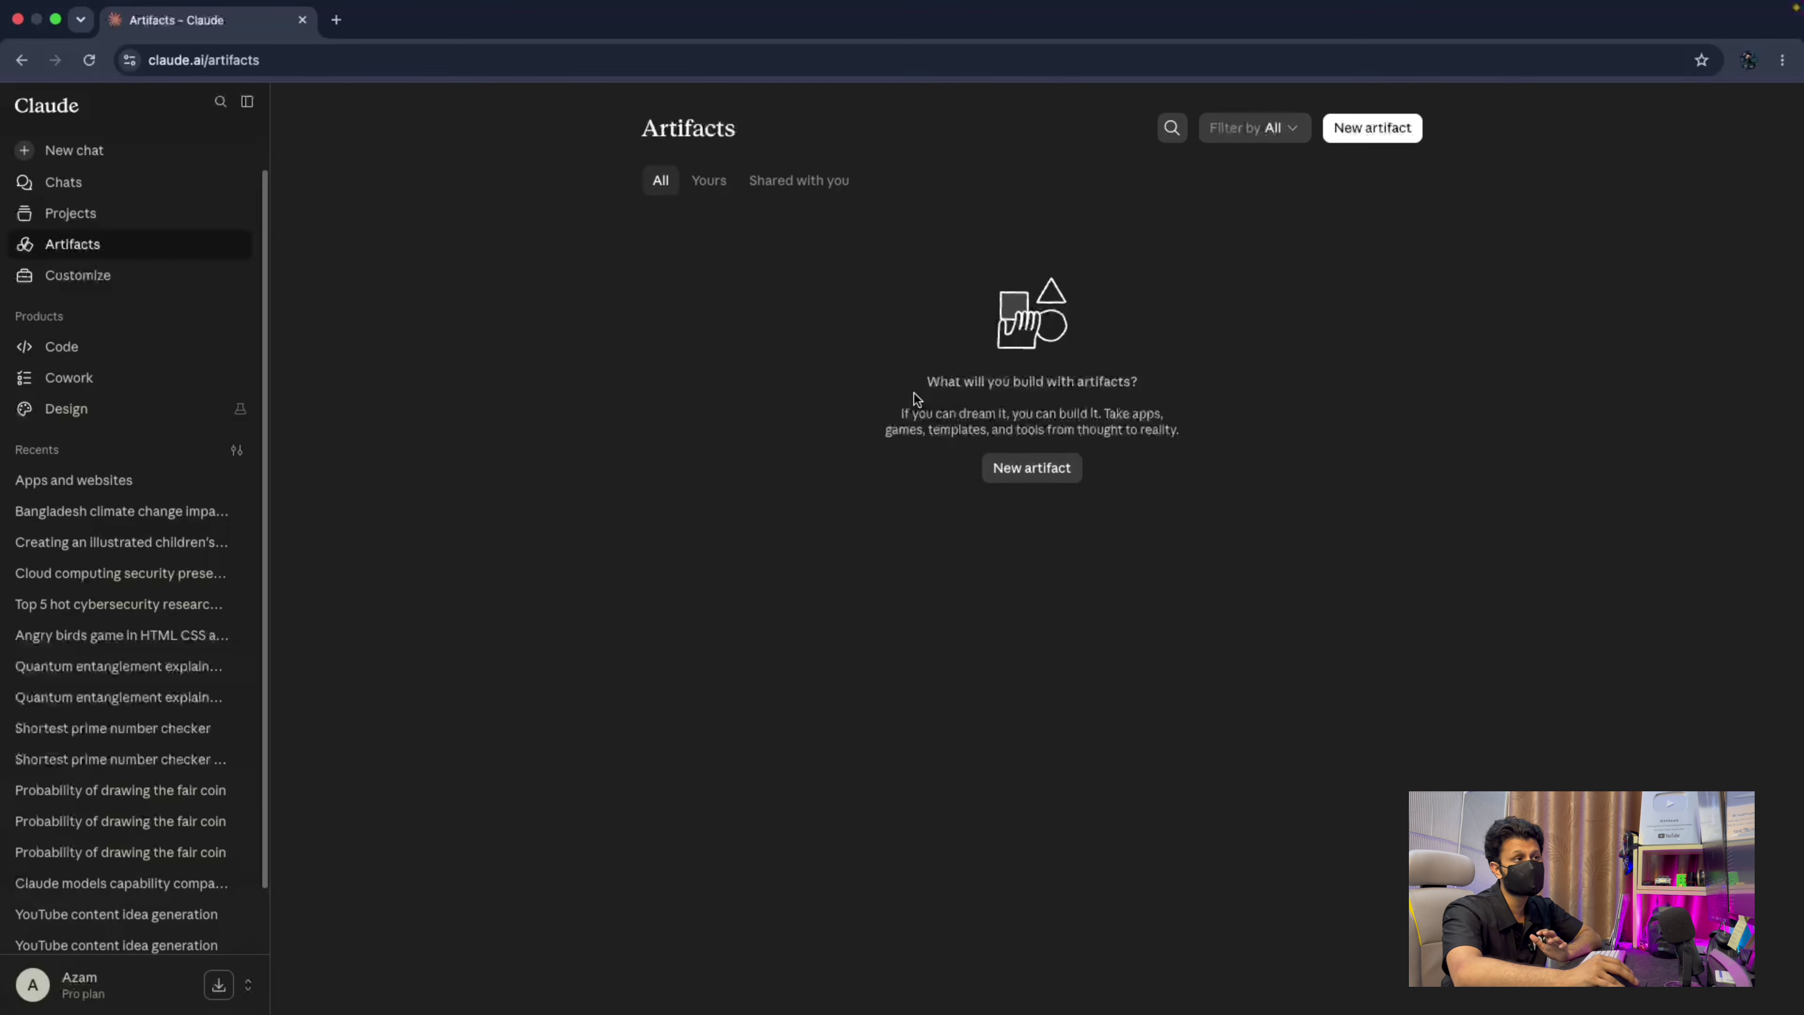
click(1385, 135)
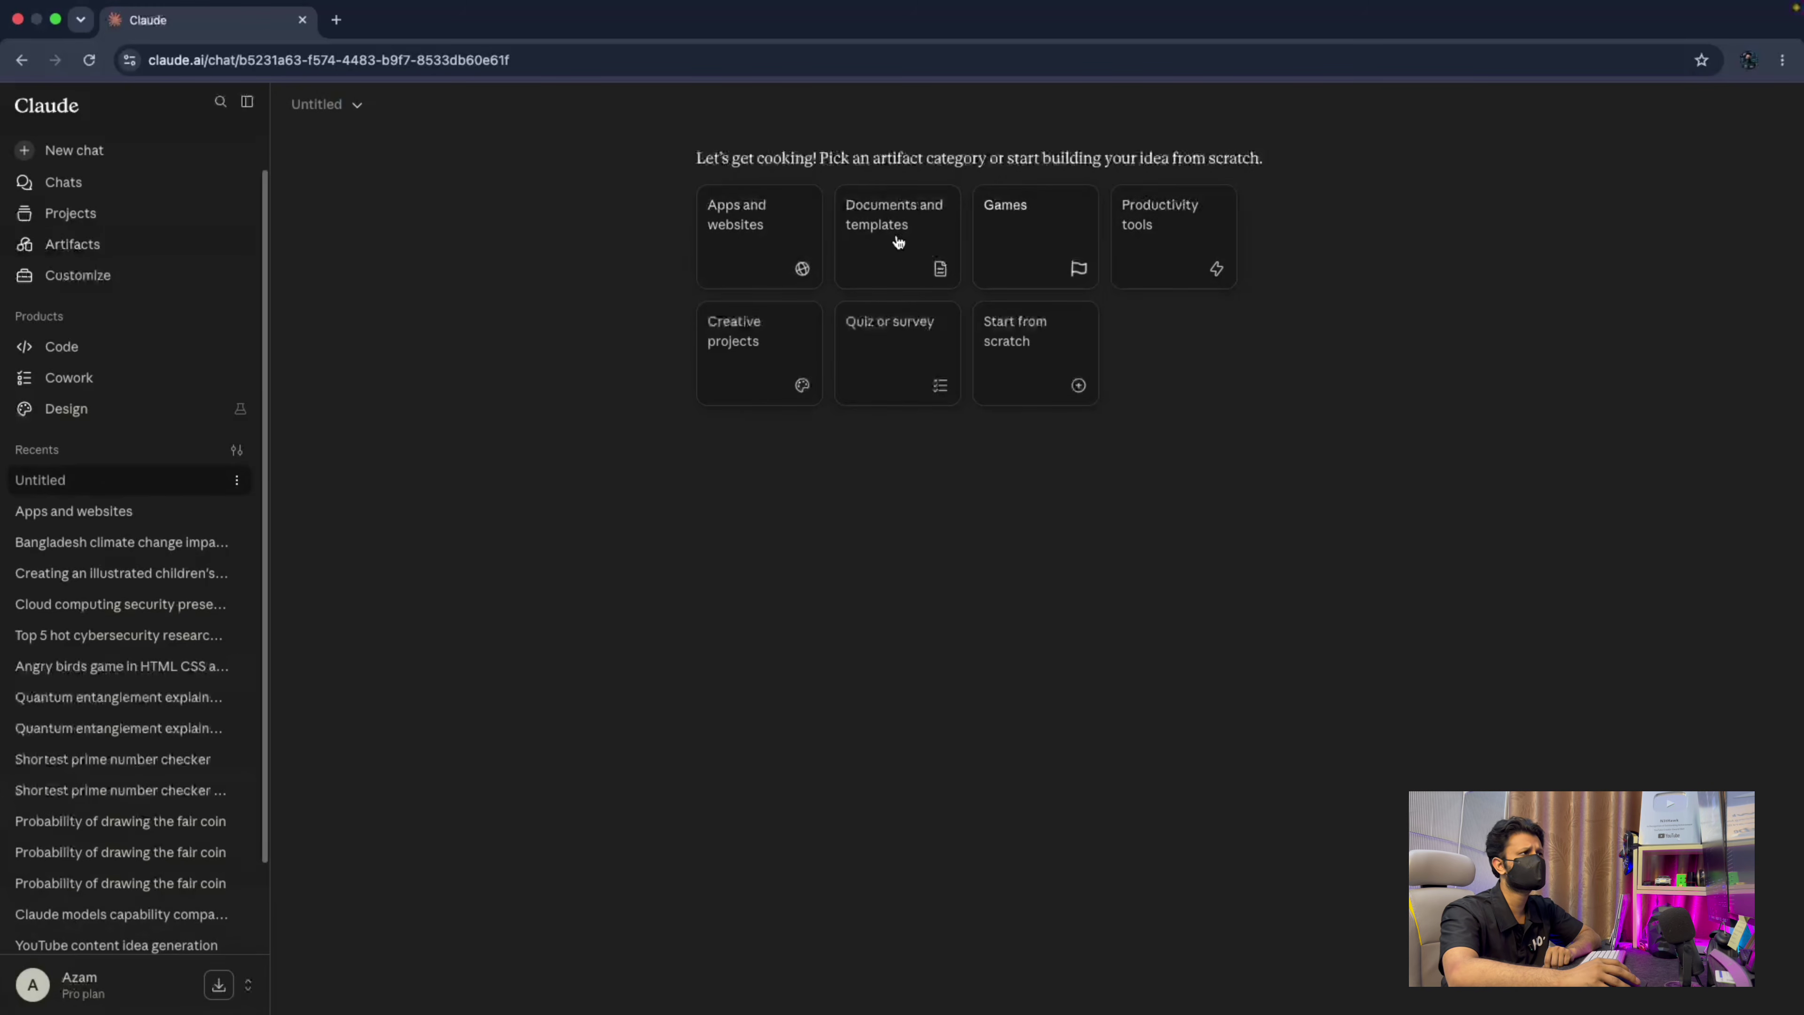
click(1013, 221)
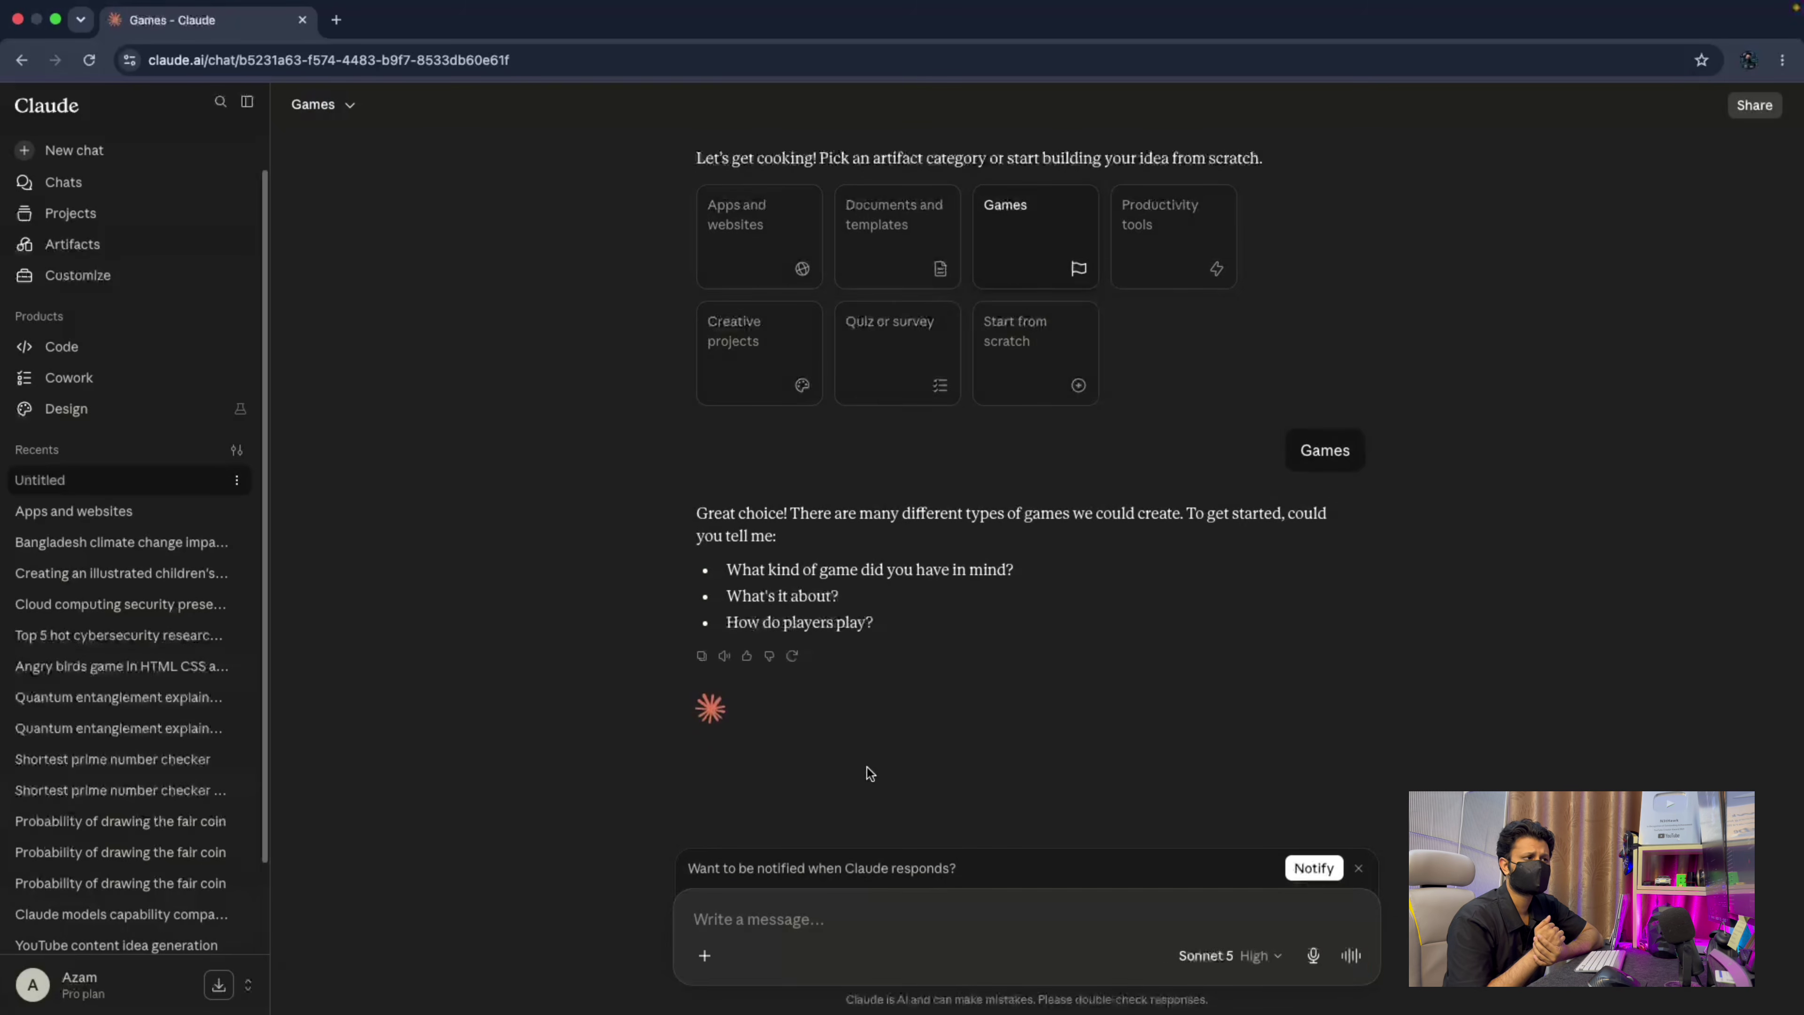
Send the SOC MCQ practice game request to Claude.
text(Just make a Simple MCQ game for Practice my SOC knowledge)
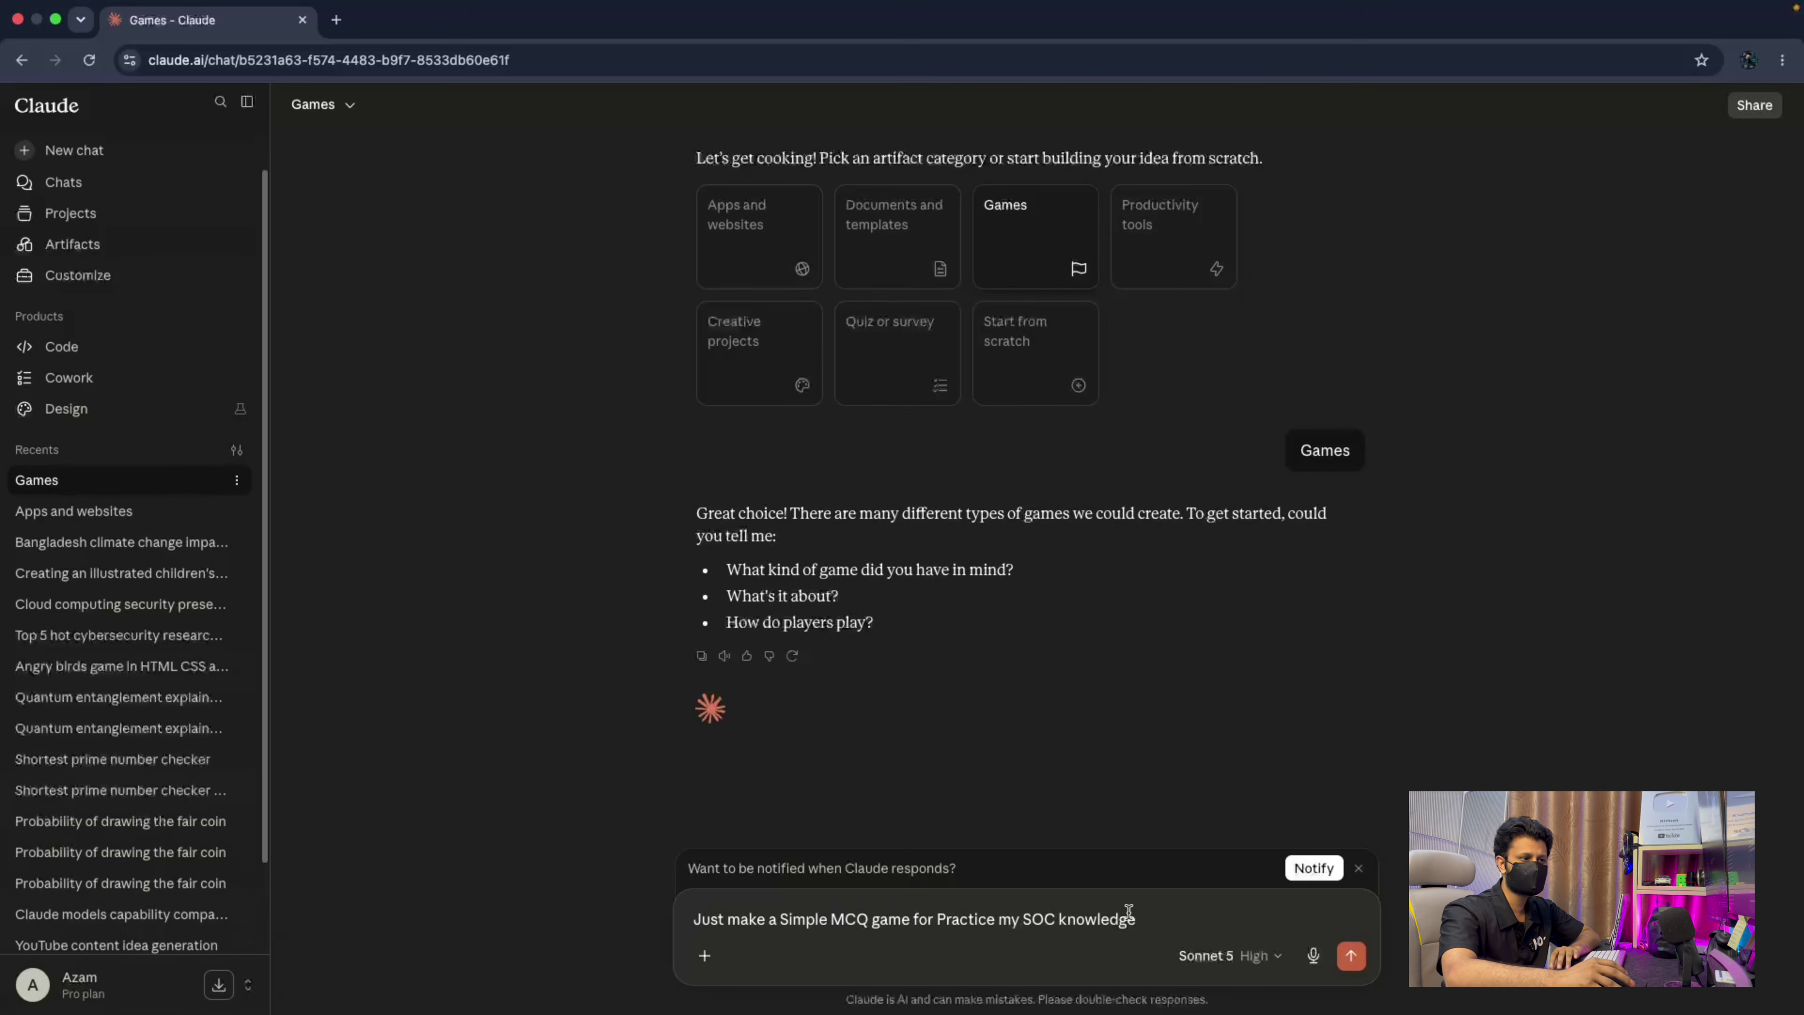
key(Return)
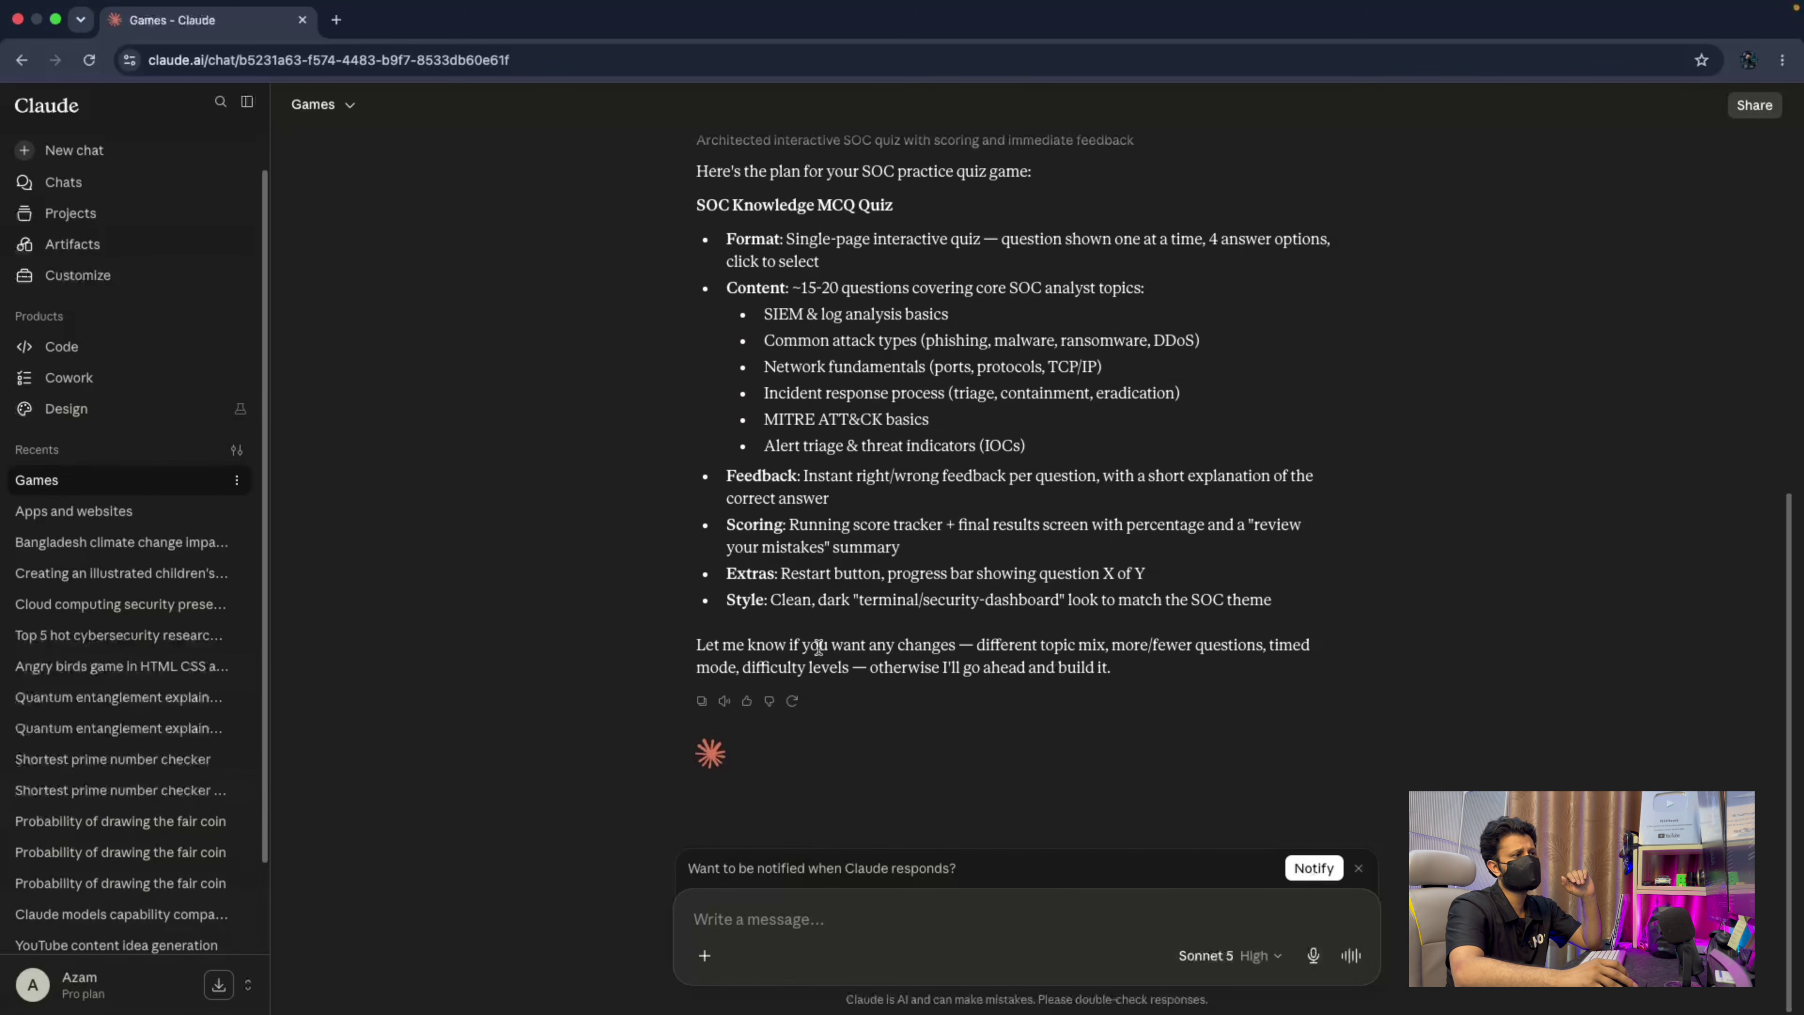
scroll(815, 349, up, 1)
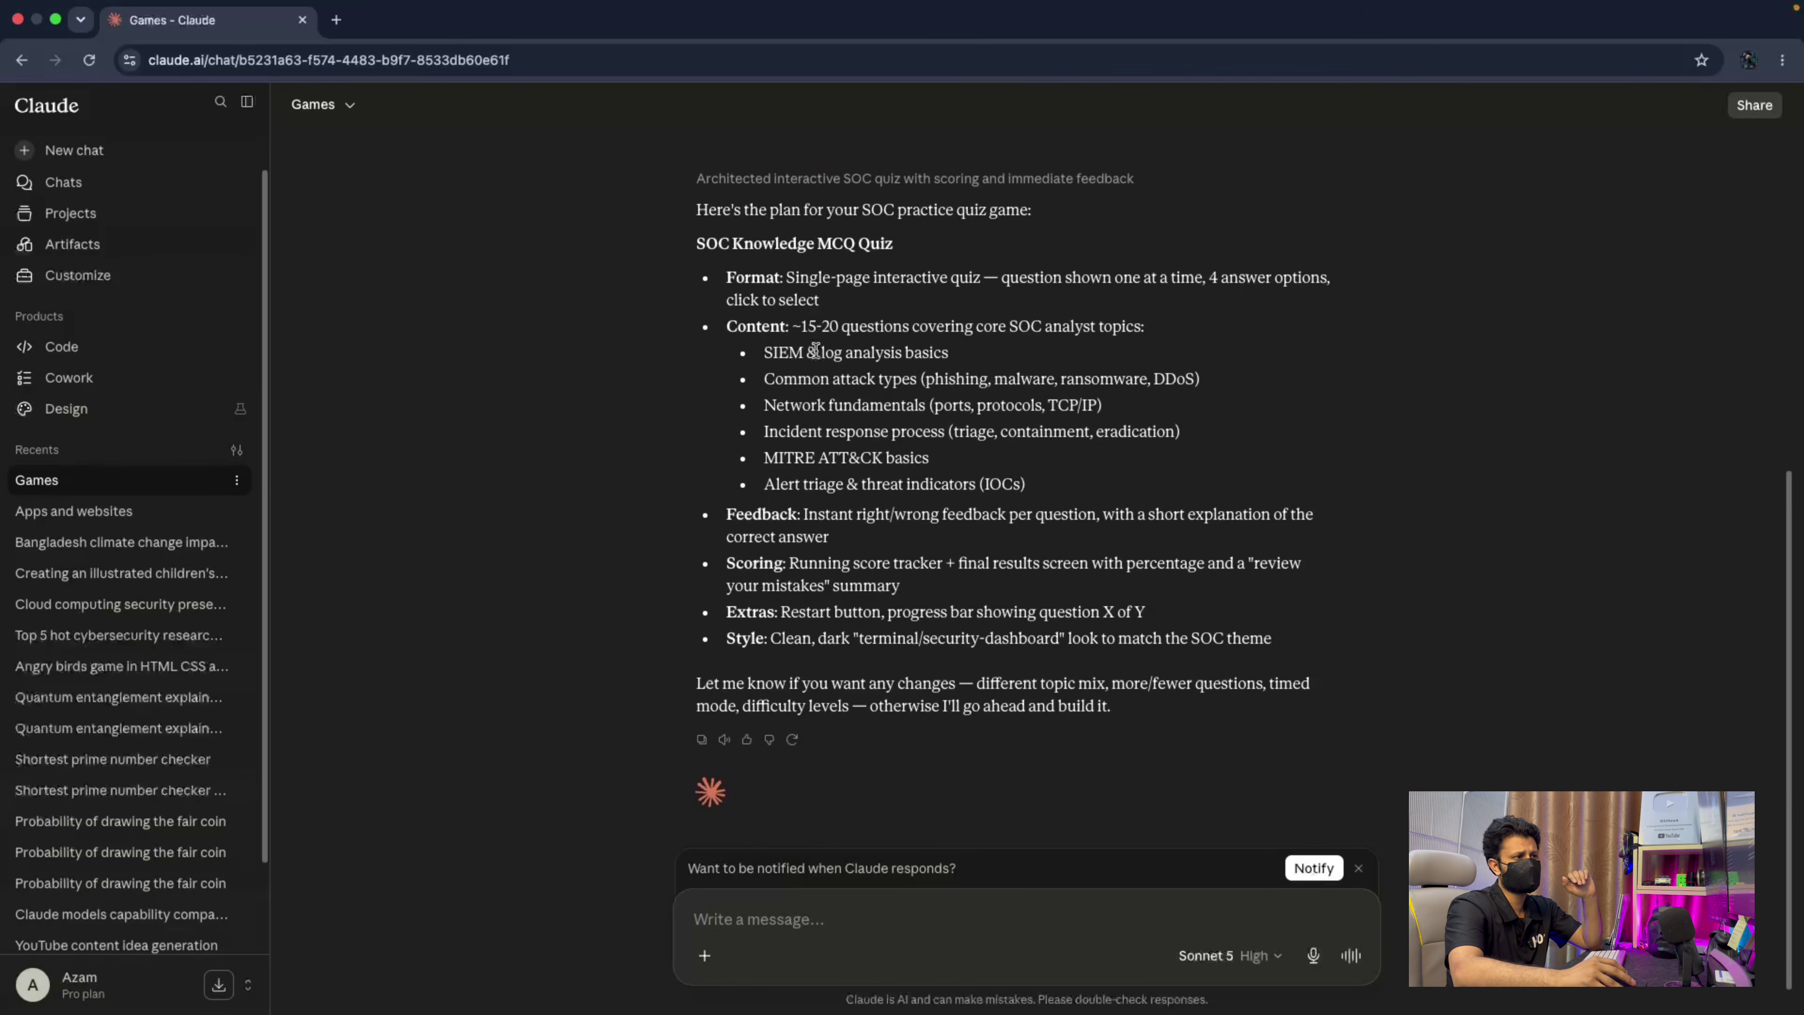
Highlight the plan's key points: ~15-20 questions, six SOC sub-topics, instant feedback, short explanations.
drag(795, 326, 983, 326)
click(1096, 330)
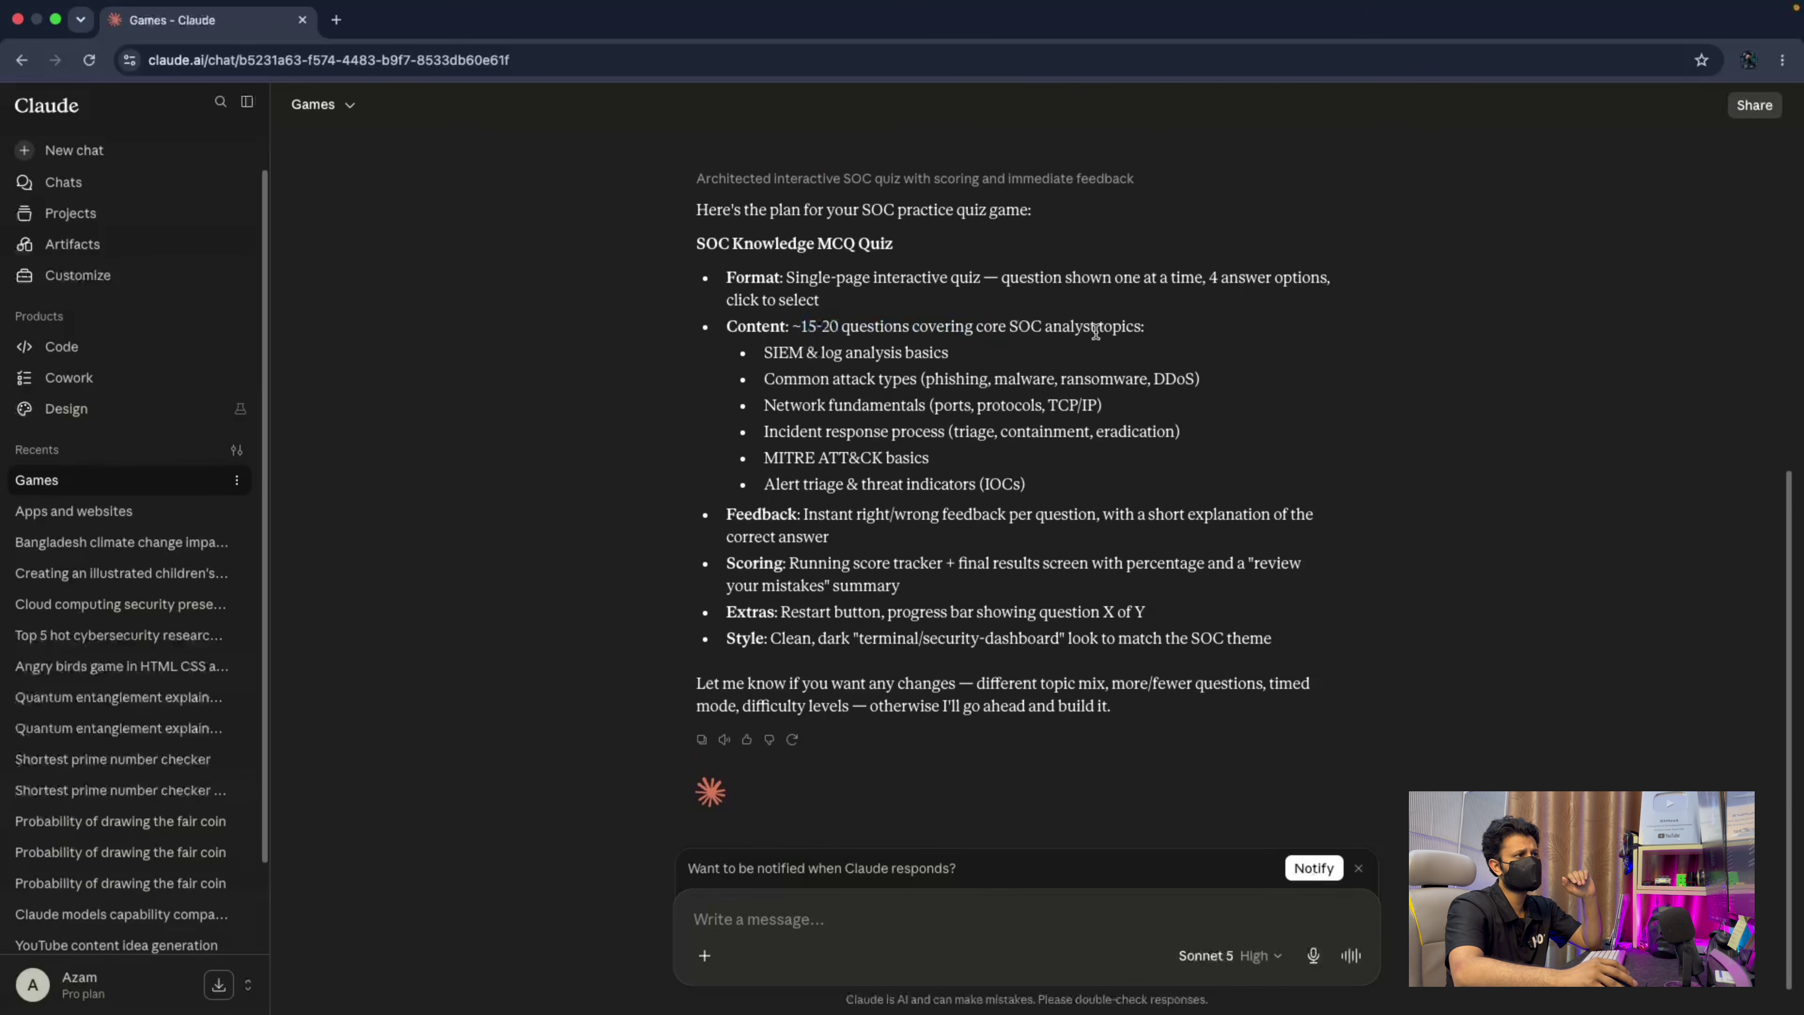
drag(774, 349, 1044, 485)
click(1043, 486)
drag(803, 515, 1132, 517)
click(1182, 517)
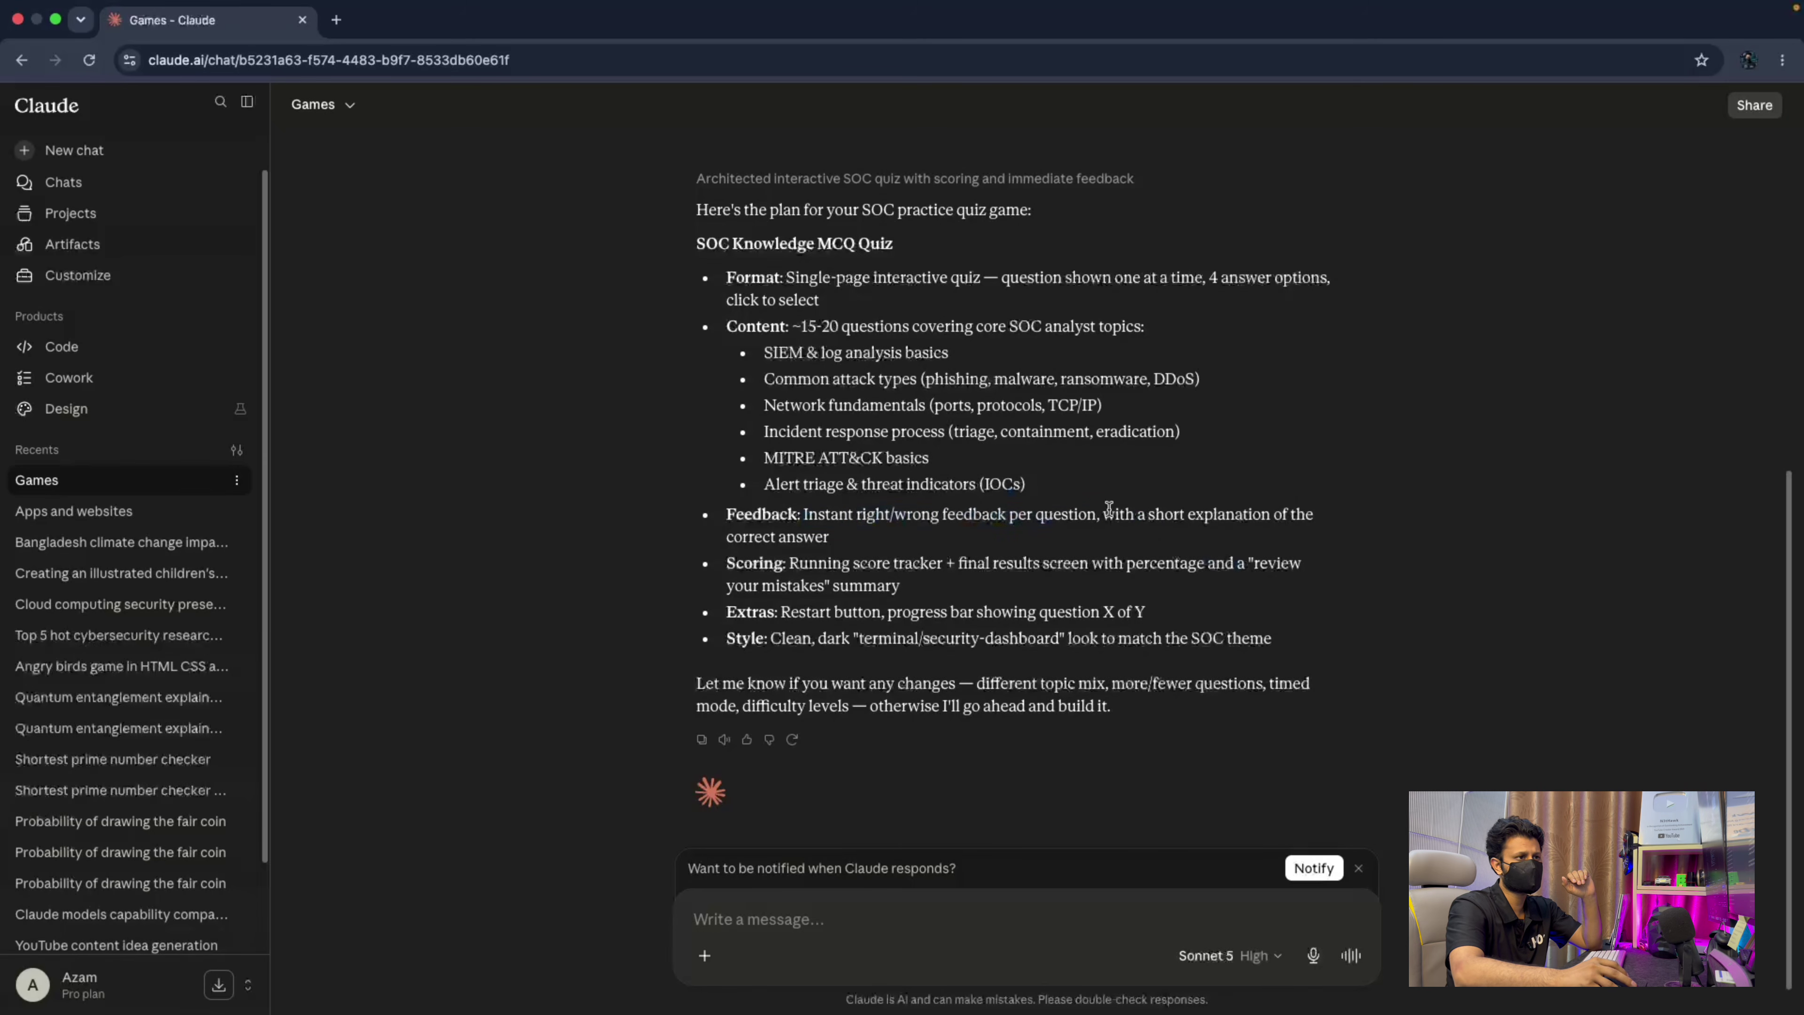
drag(1102, 514, 1127, 536)
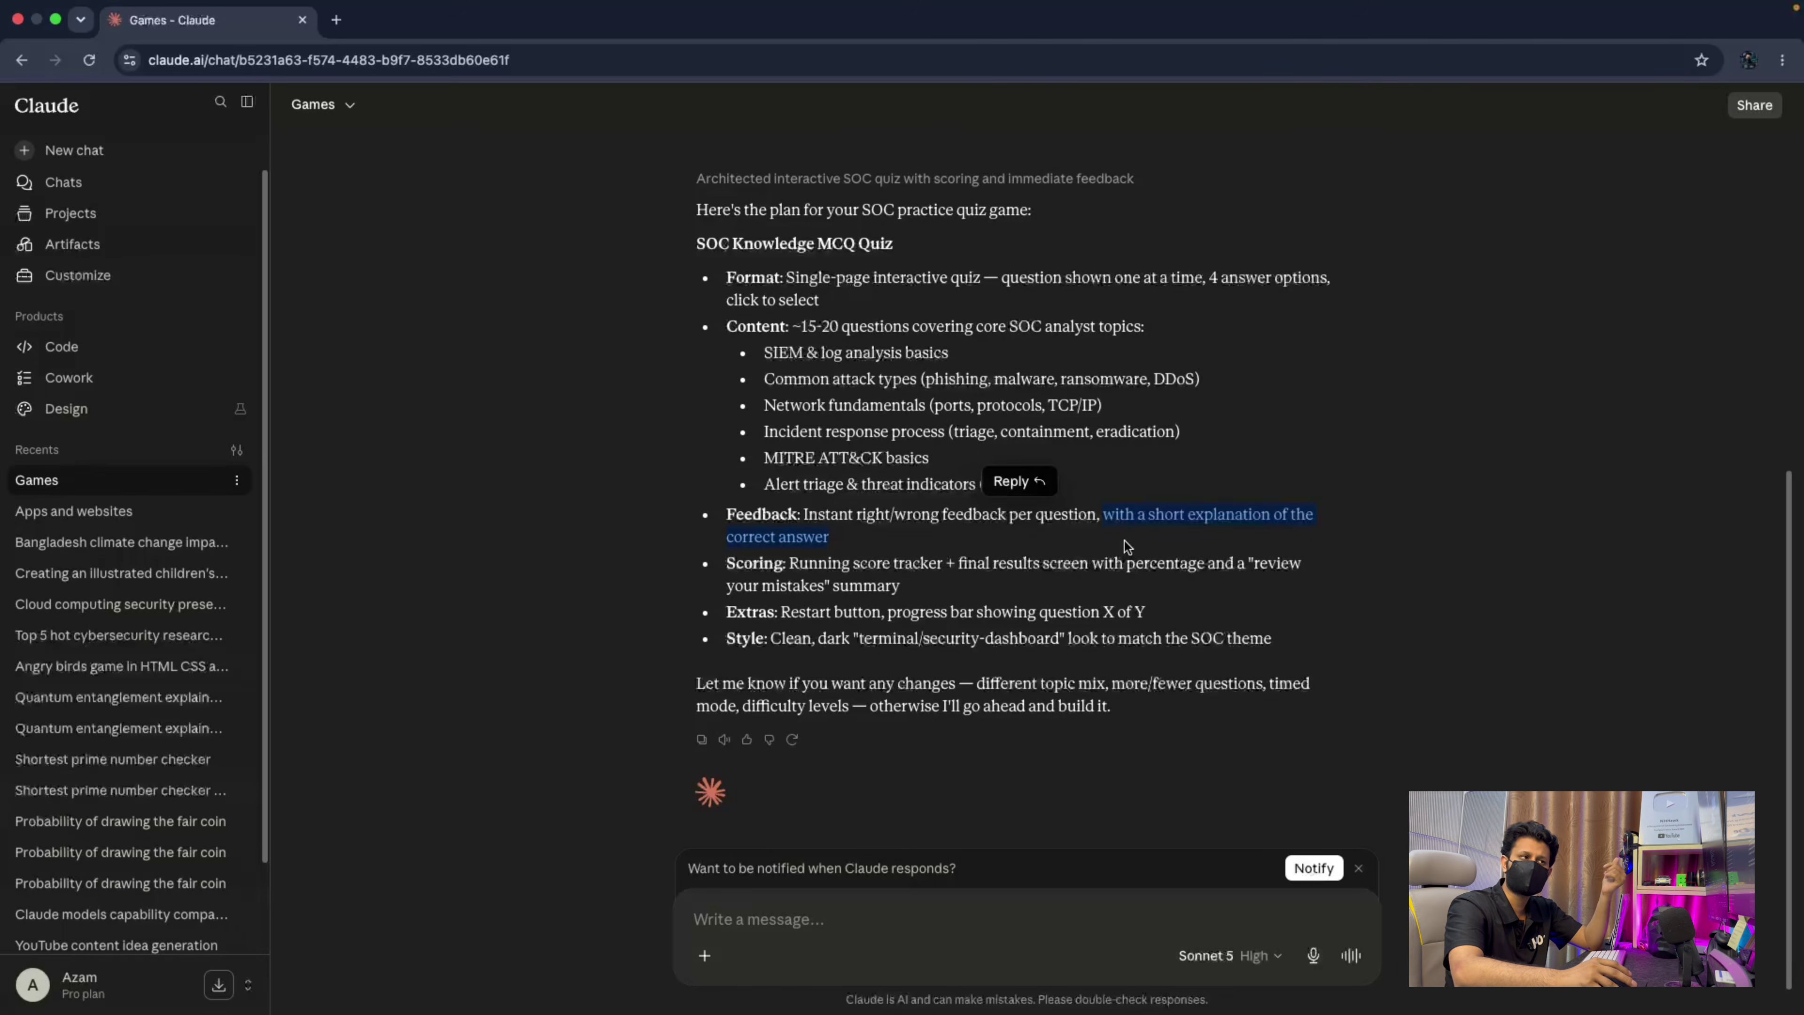
click(1118, 541)
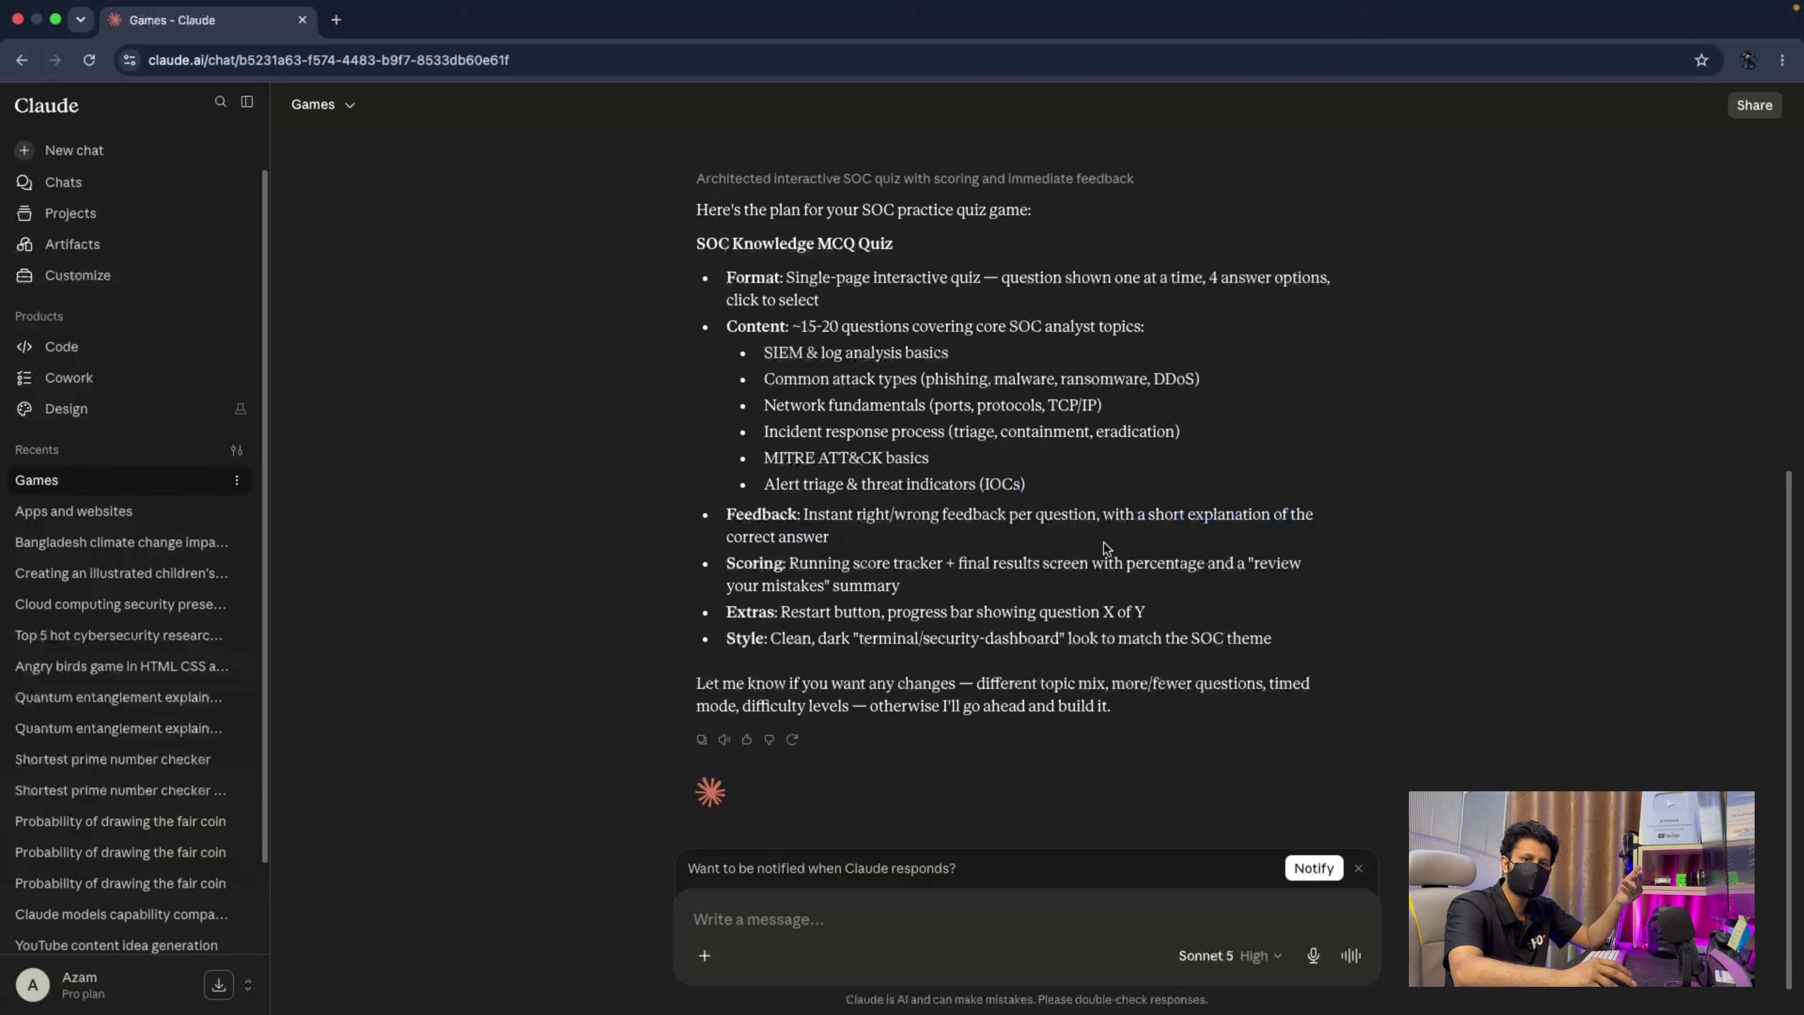
scroll(1088, 543, down, 1)
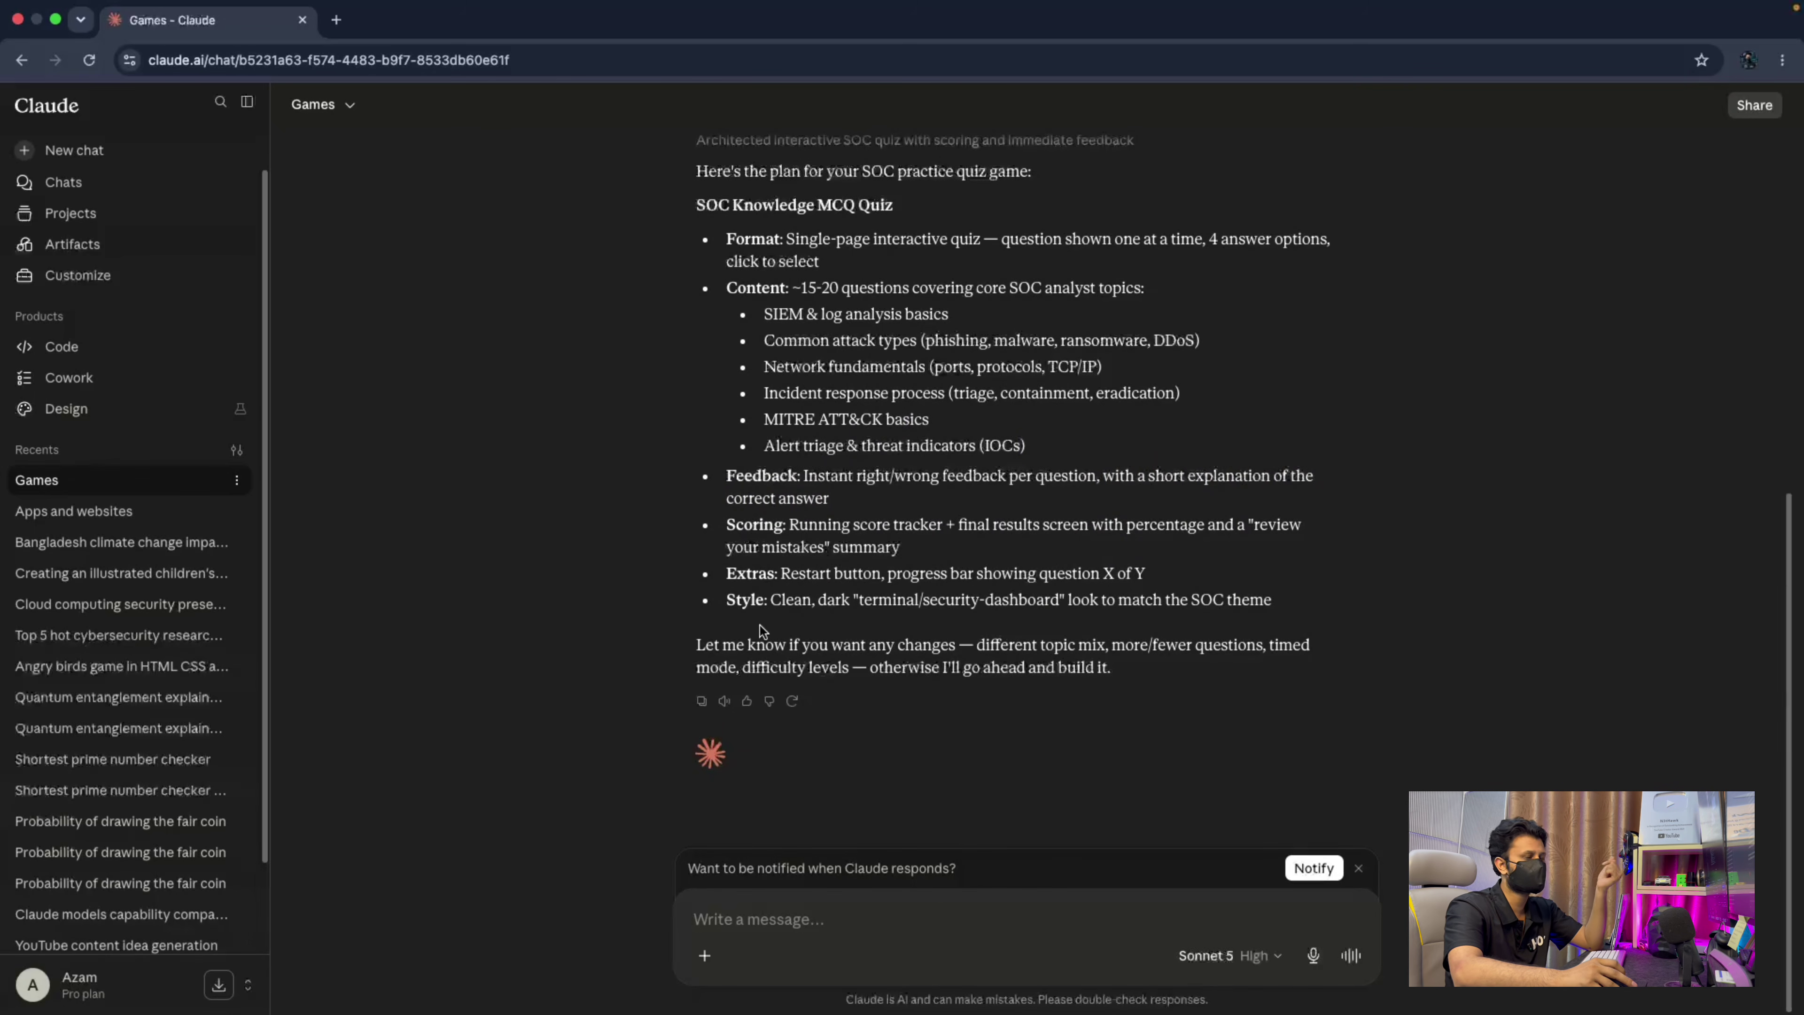
click(813, 931)
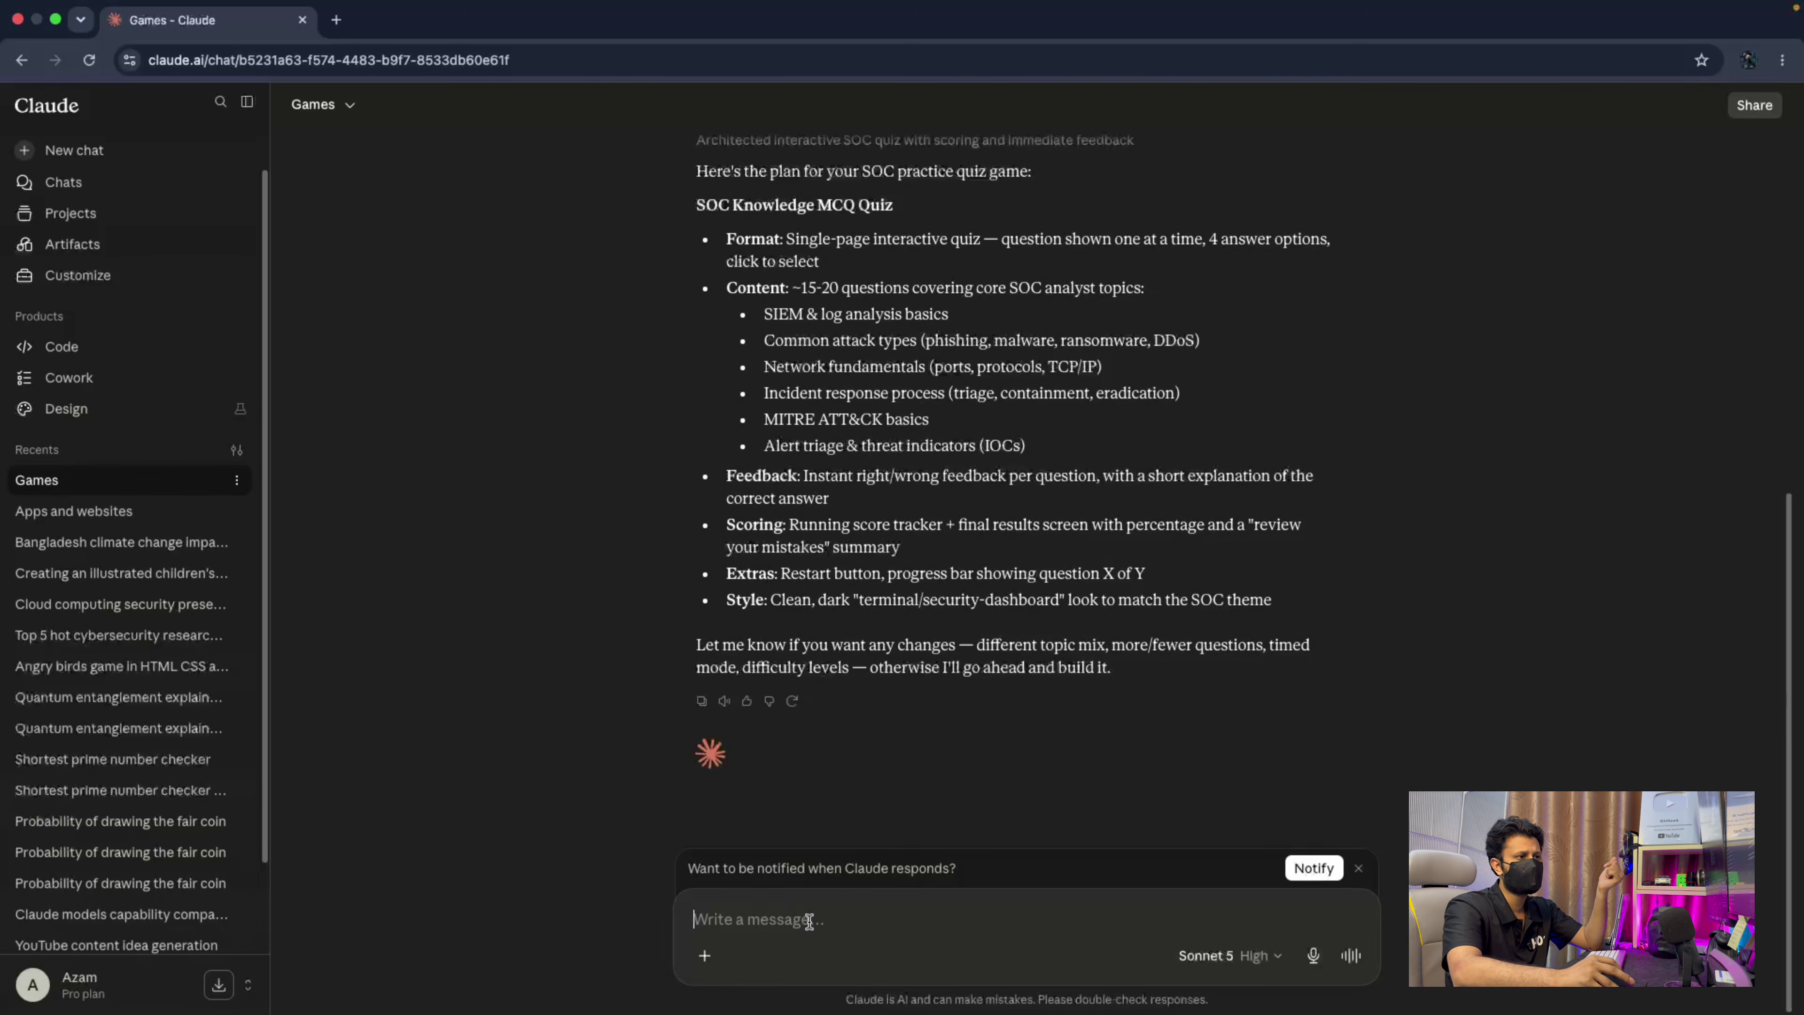
Approve the plan with 'yes do it', then answer the first MITRE ATT&CK ticket.
text(yes)
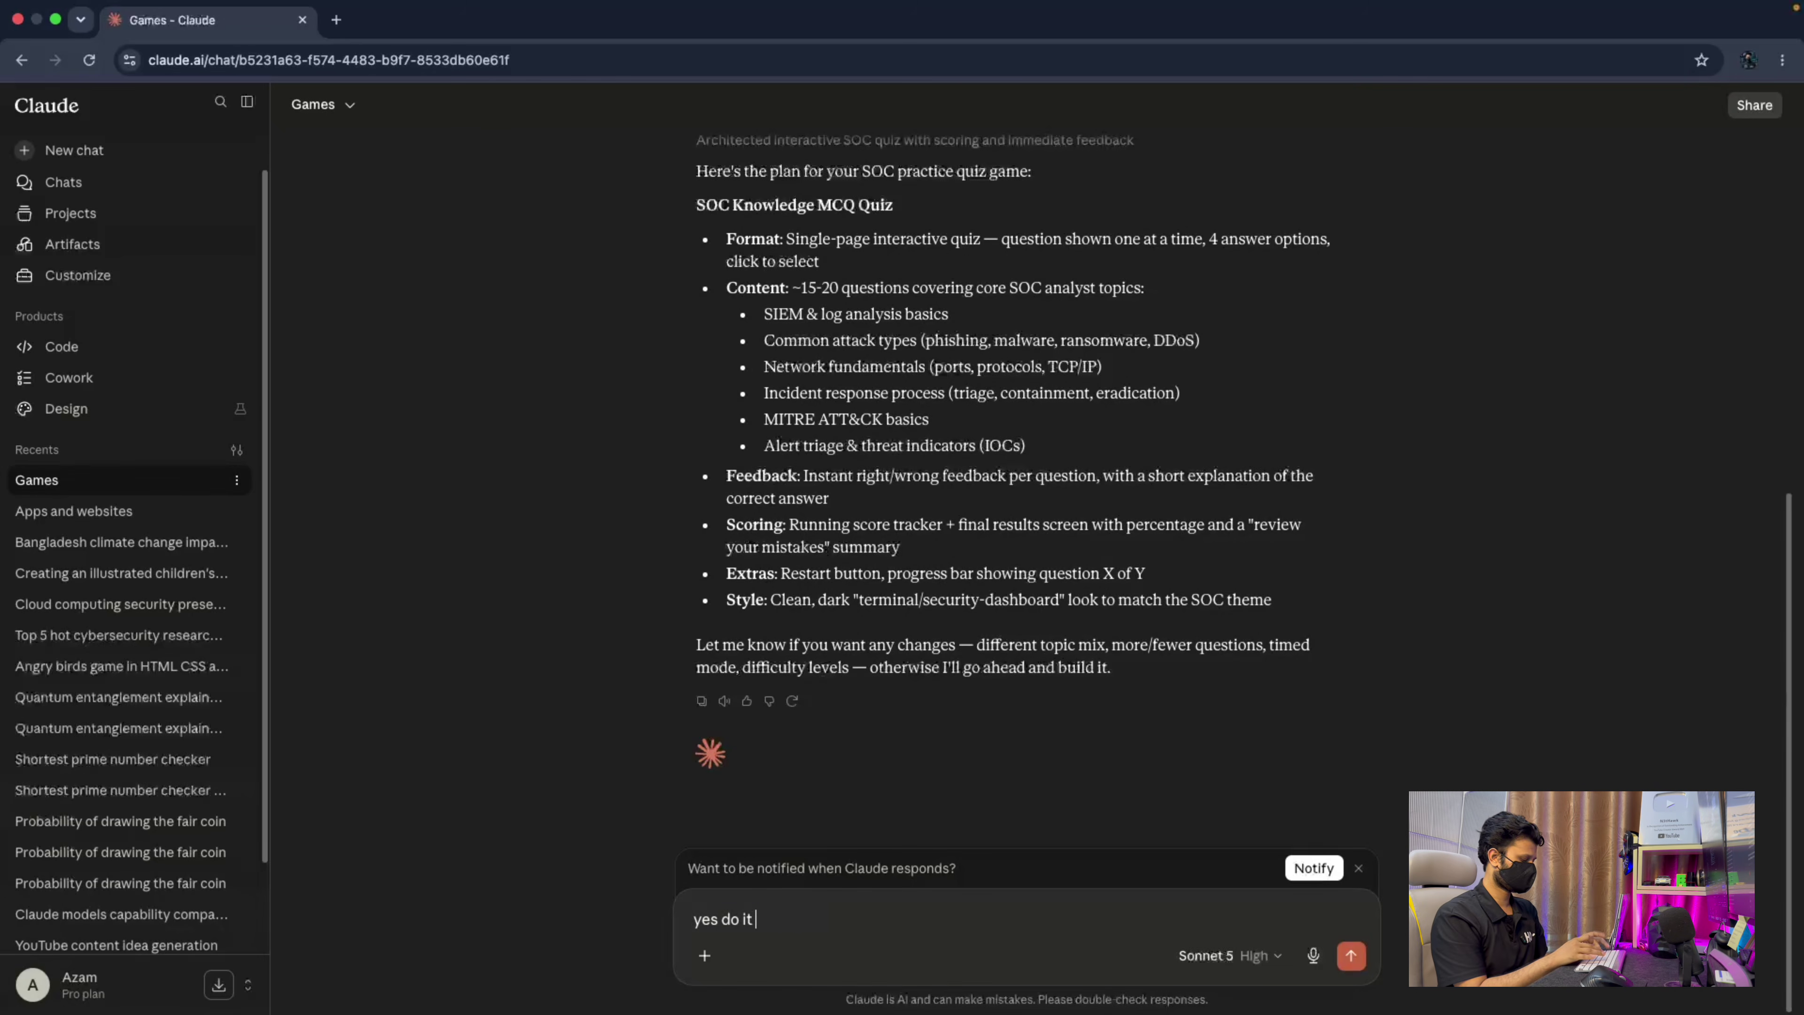
text( do it)
key(Return)
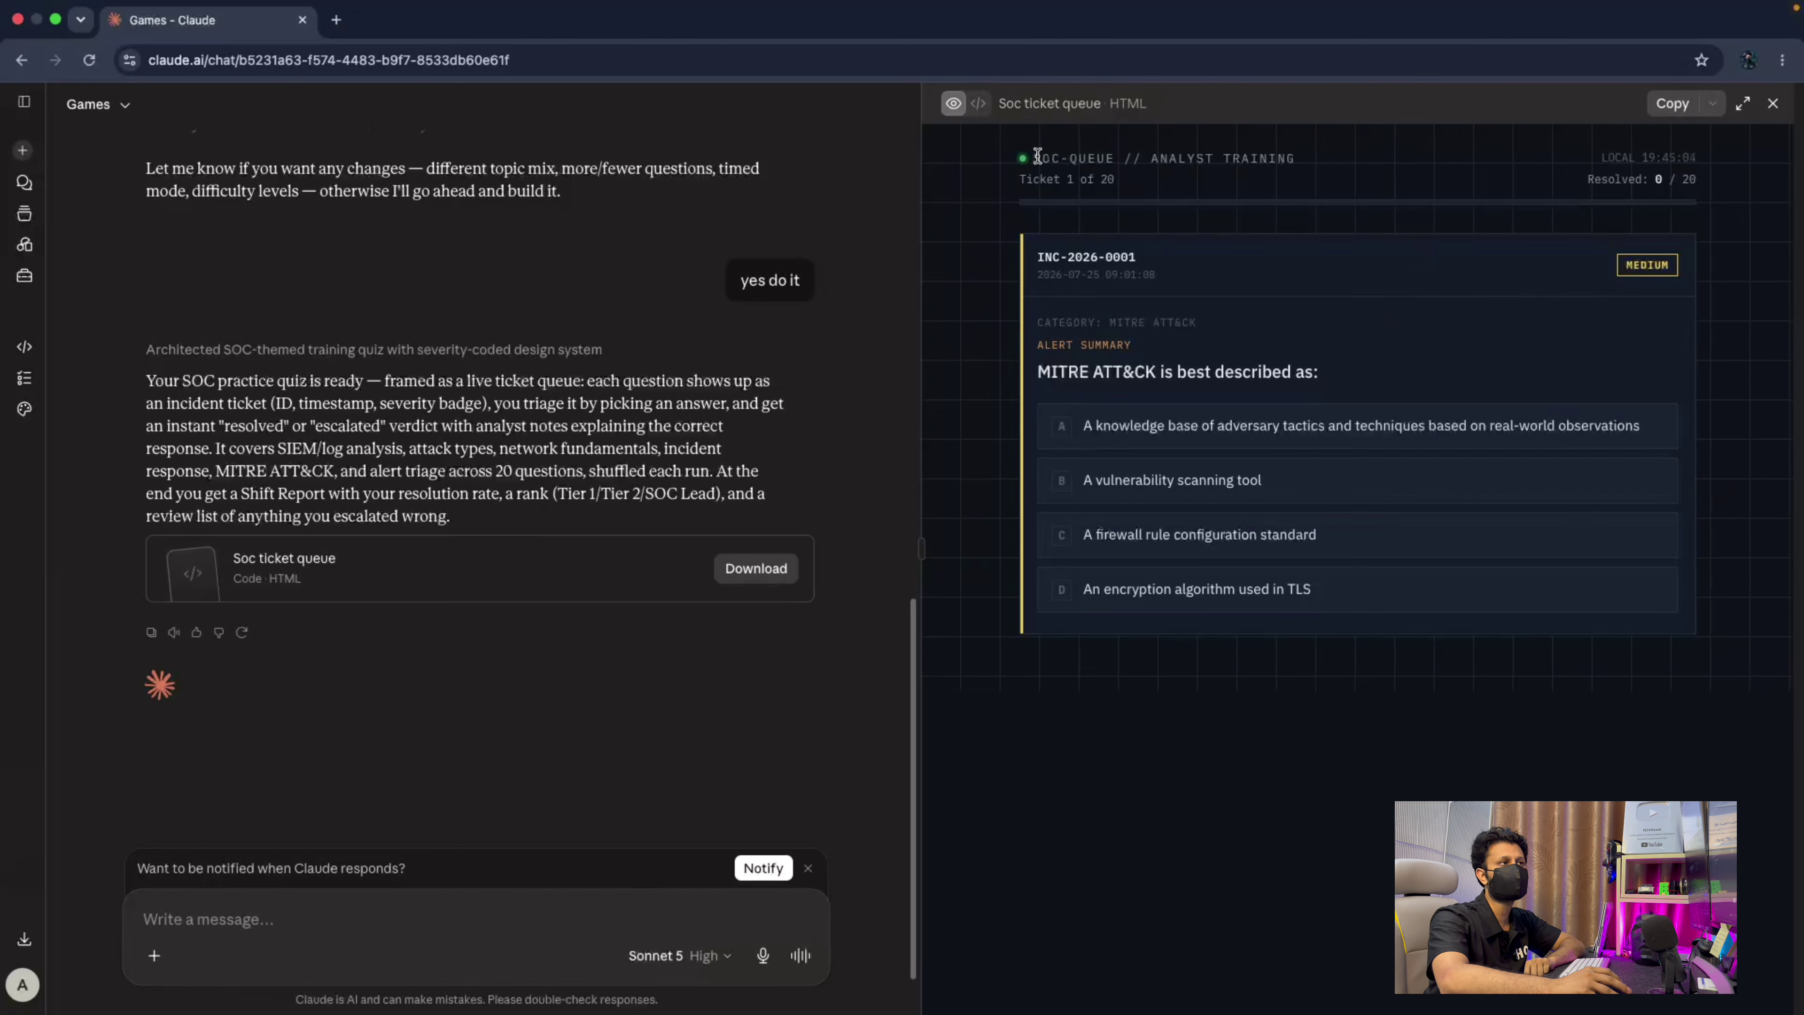
click(1321, 430)
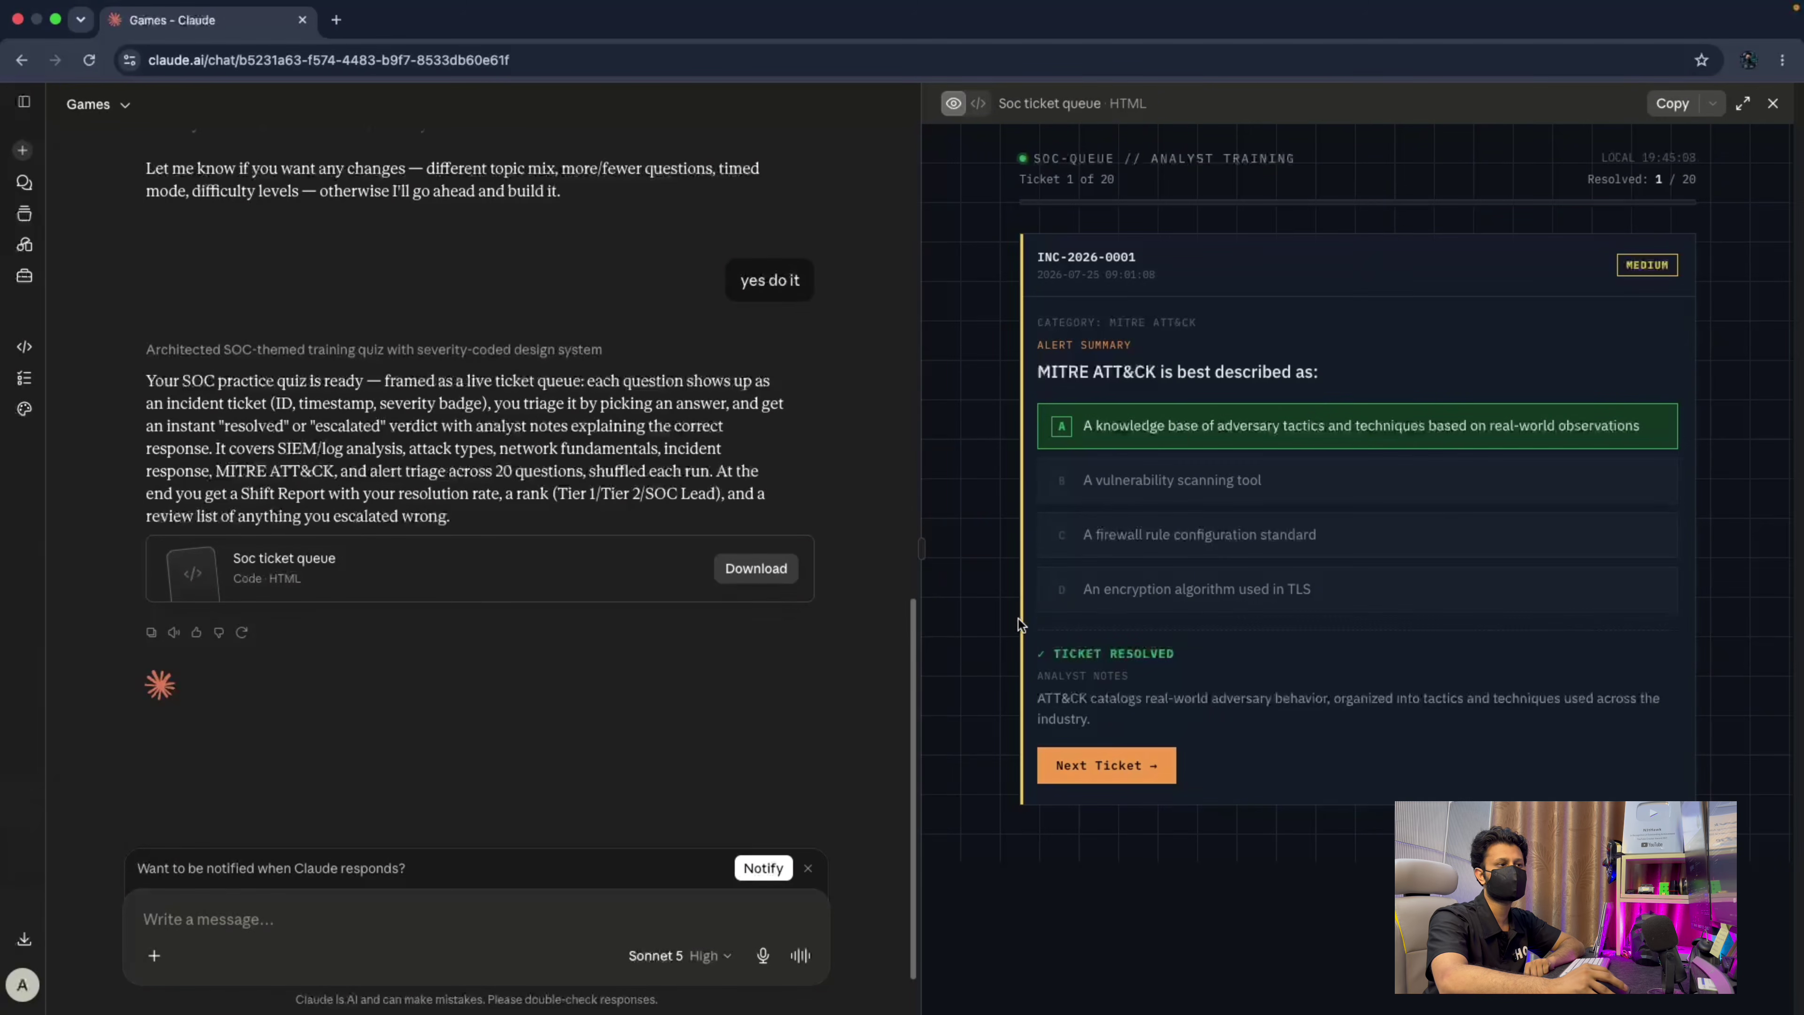
click(1134, 770)
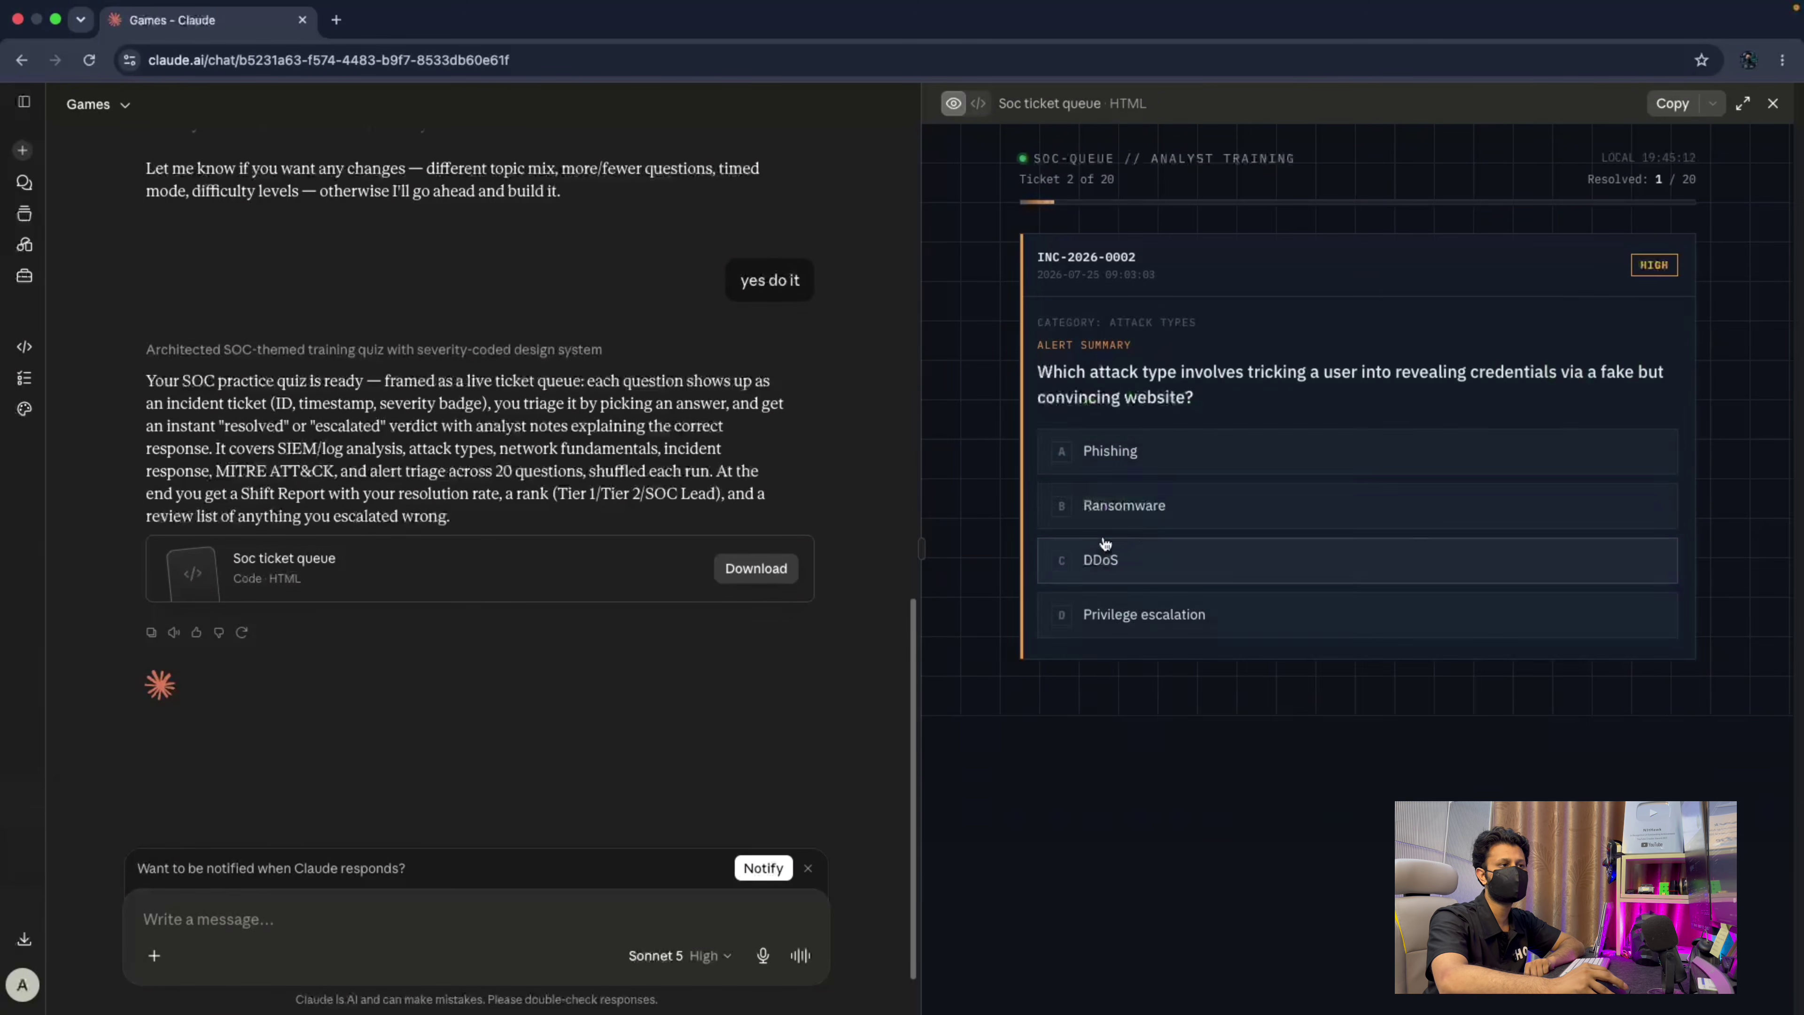
Answer the phishing ticket with DDoS and inspect the analyst notes and Resolved counter.
click(1104, 545)
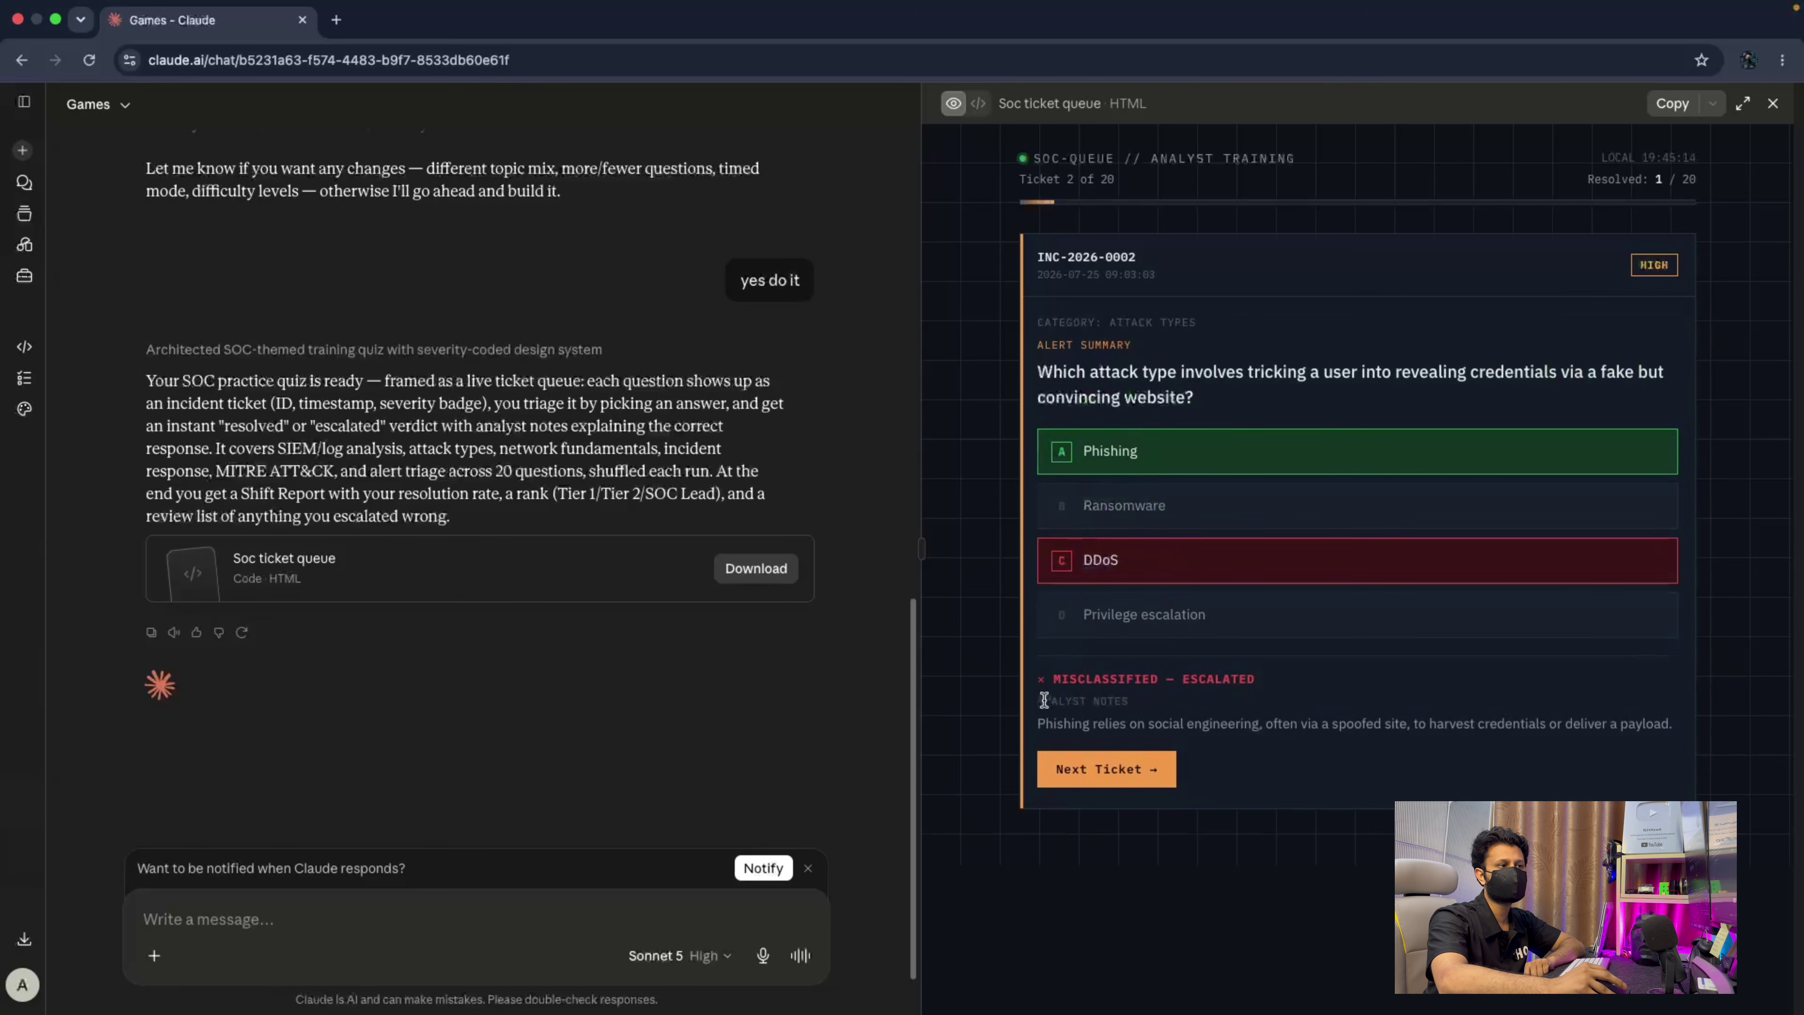
drag(1038, 722, 1685, 730)
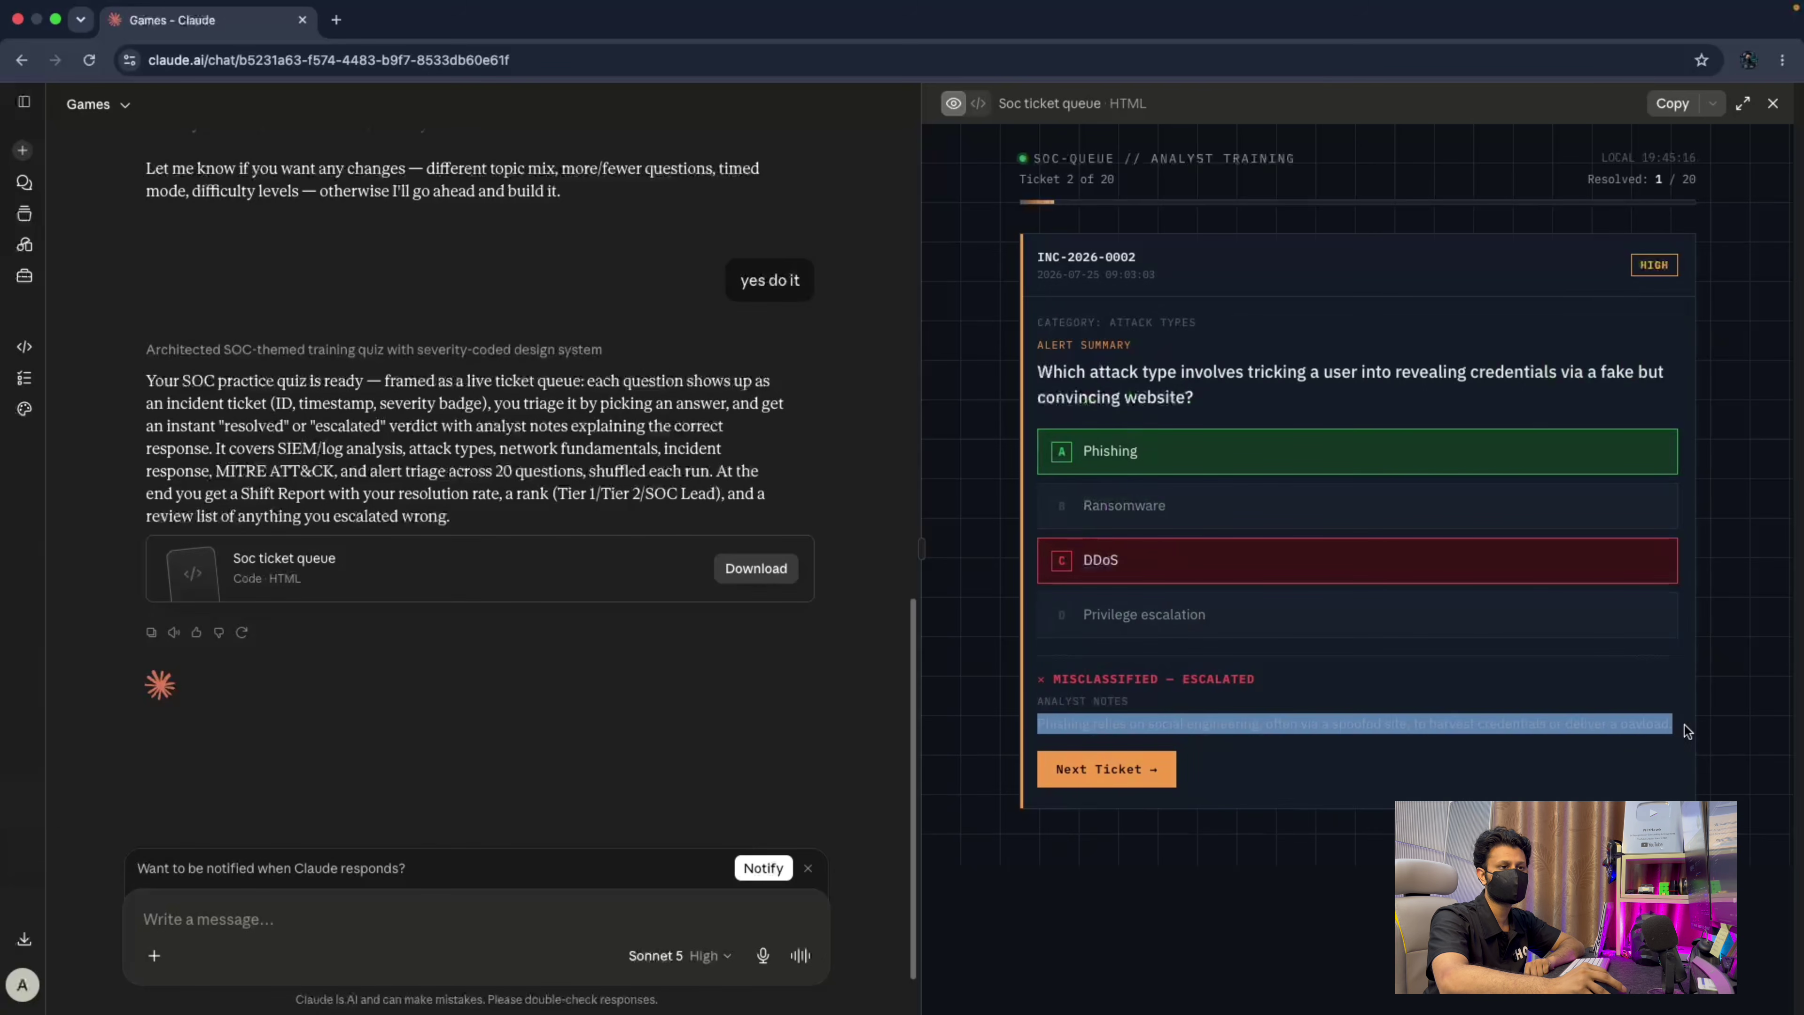
click(1615, 692)
drag(1624, 179, 1728, 191)
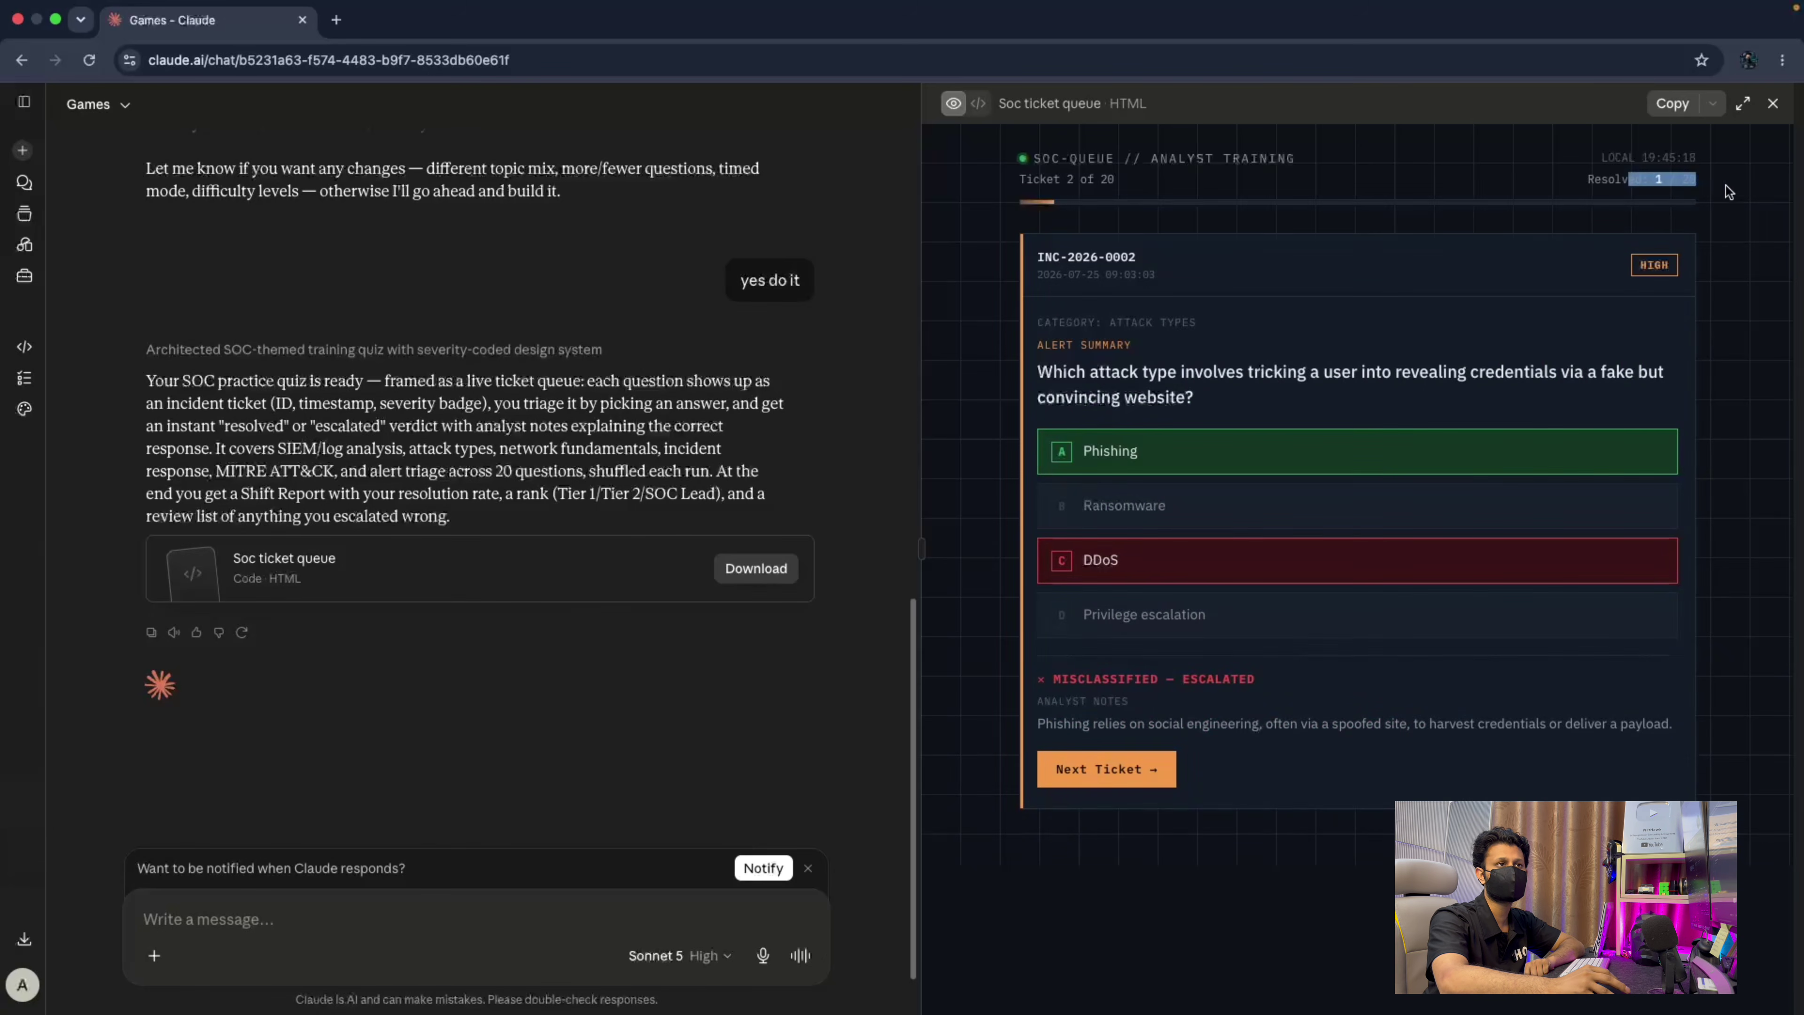
click(1508, 304)
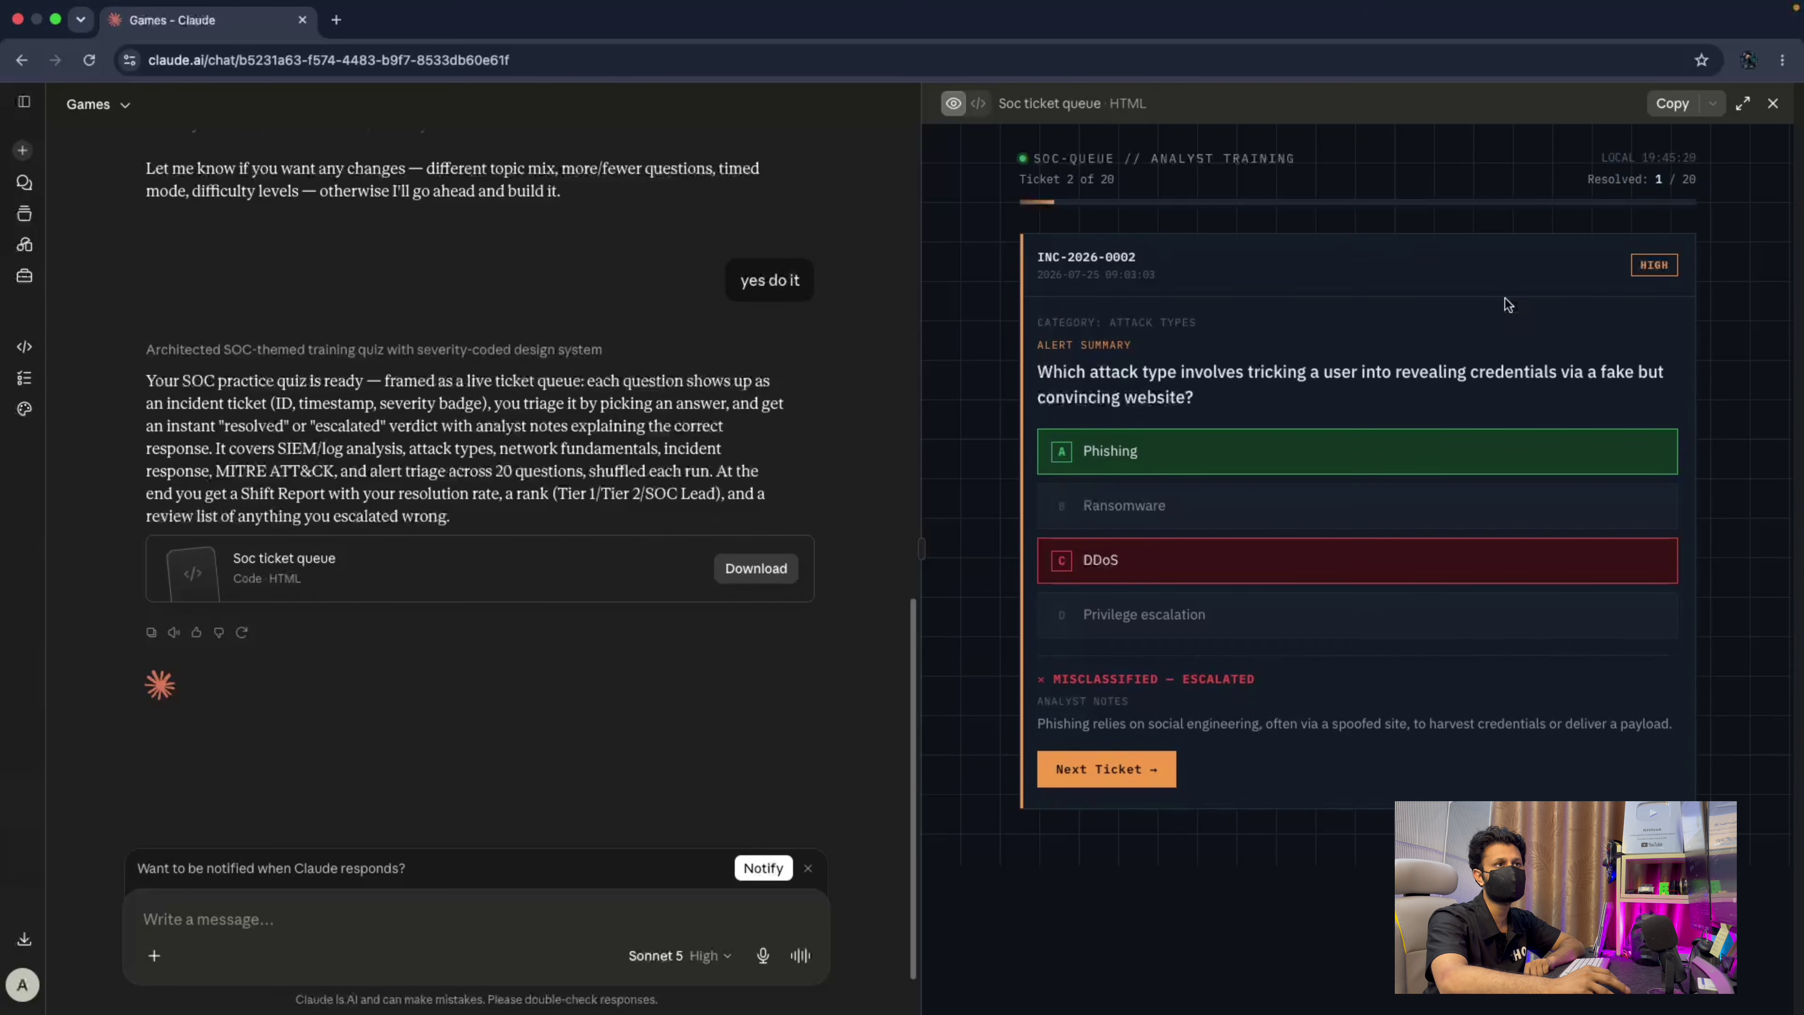
click(1136, 769)
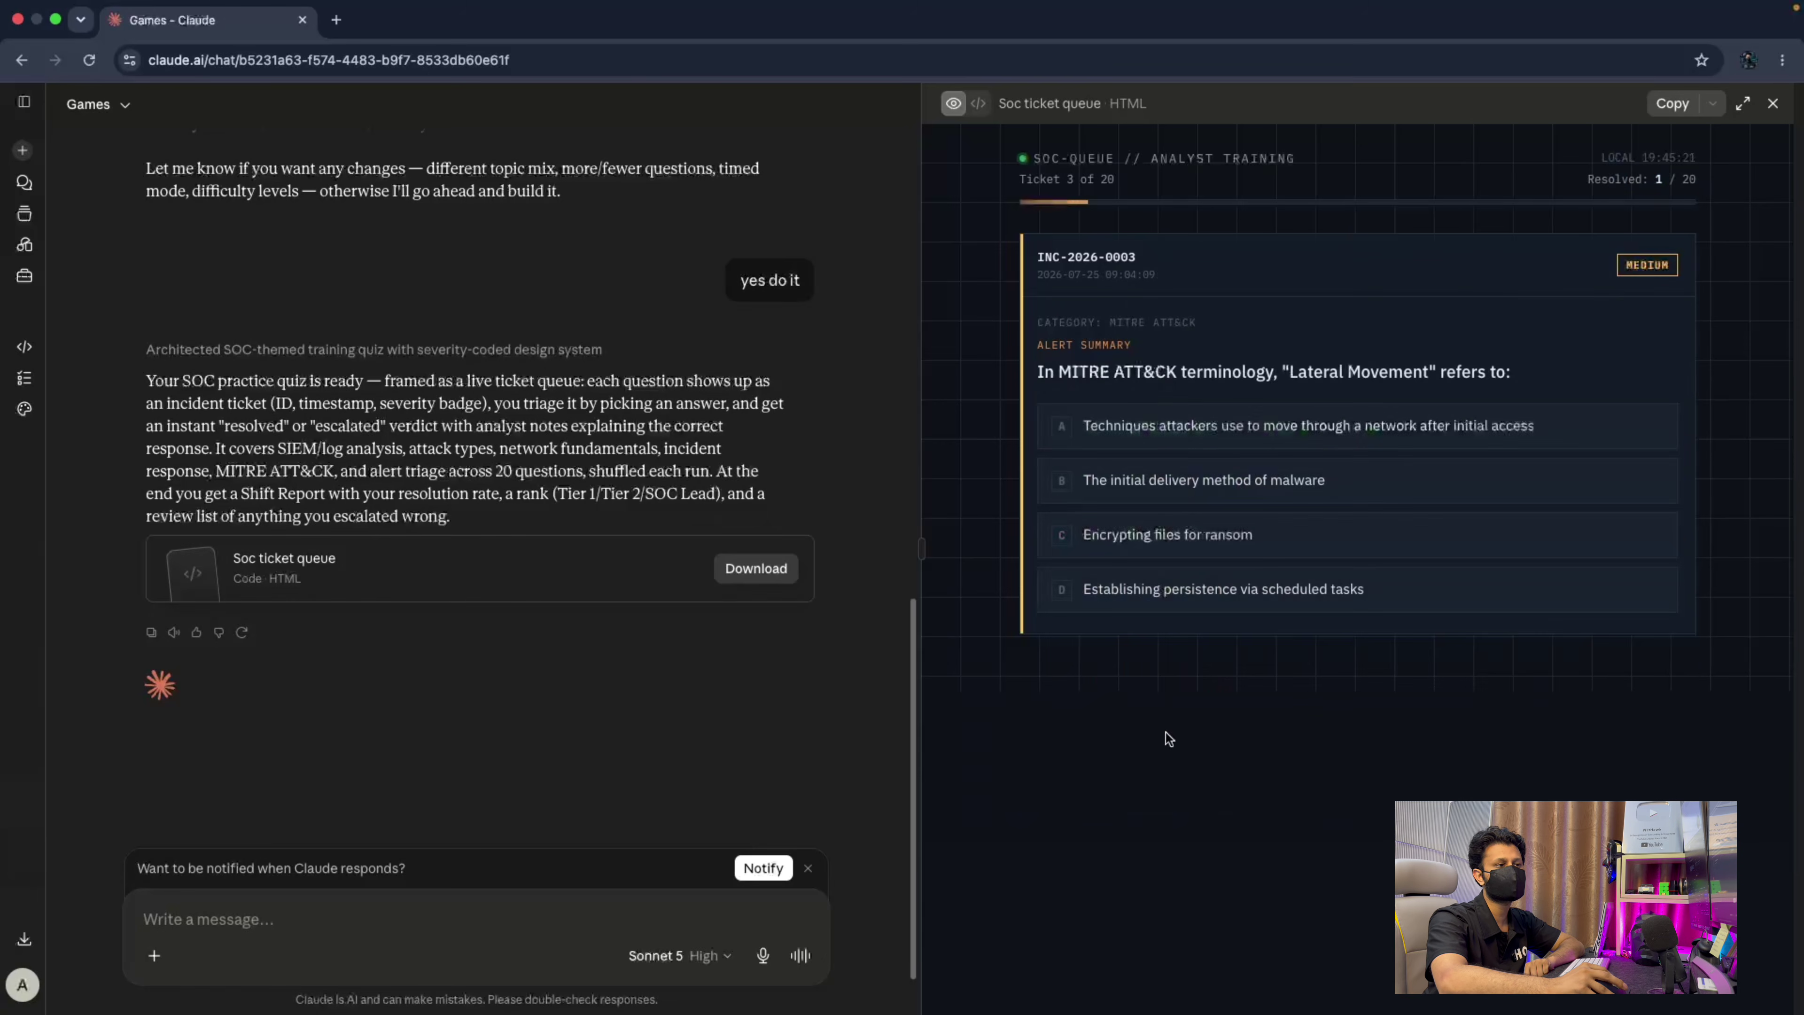
Answer tickets 3–6: Lateral Movement A, false positive B, ransomware B, HTTPS port 80.
click(1333, 414)
click(1121, 762)
click(1147, 481)
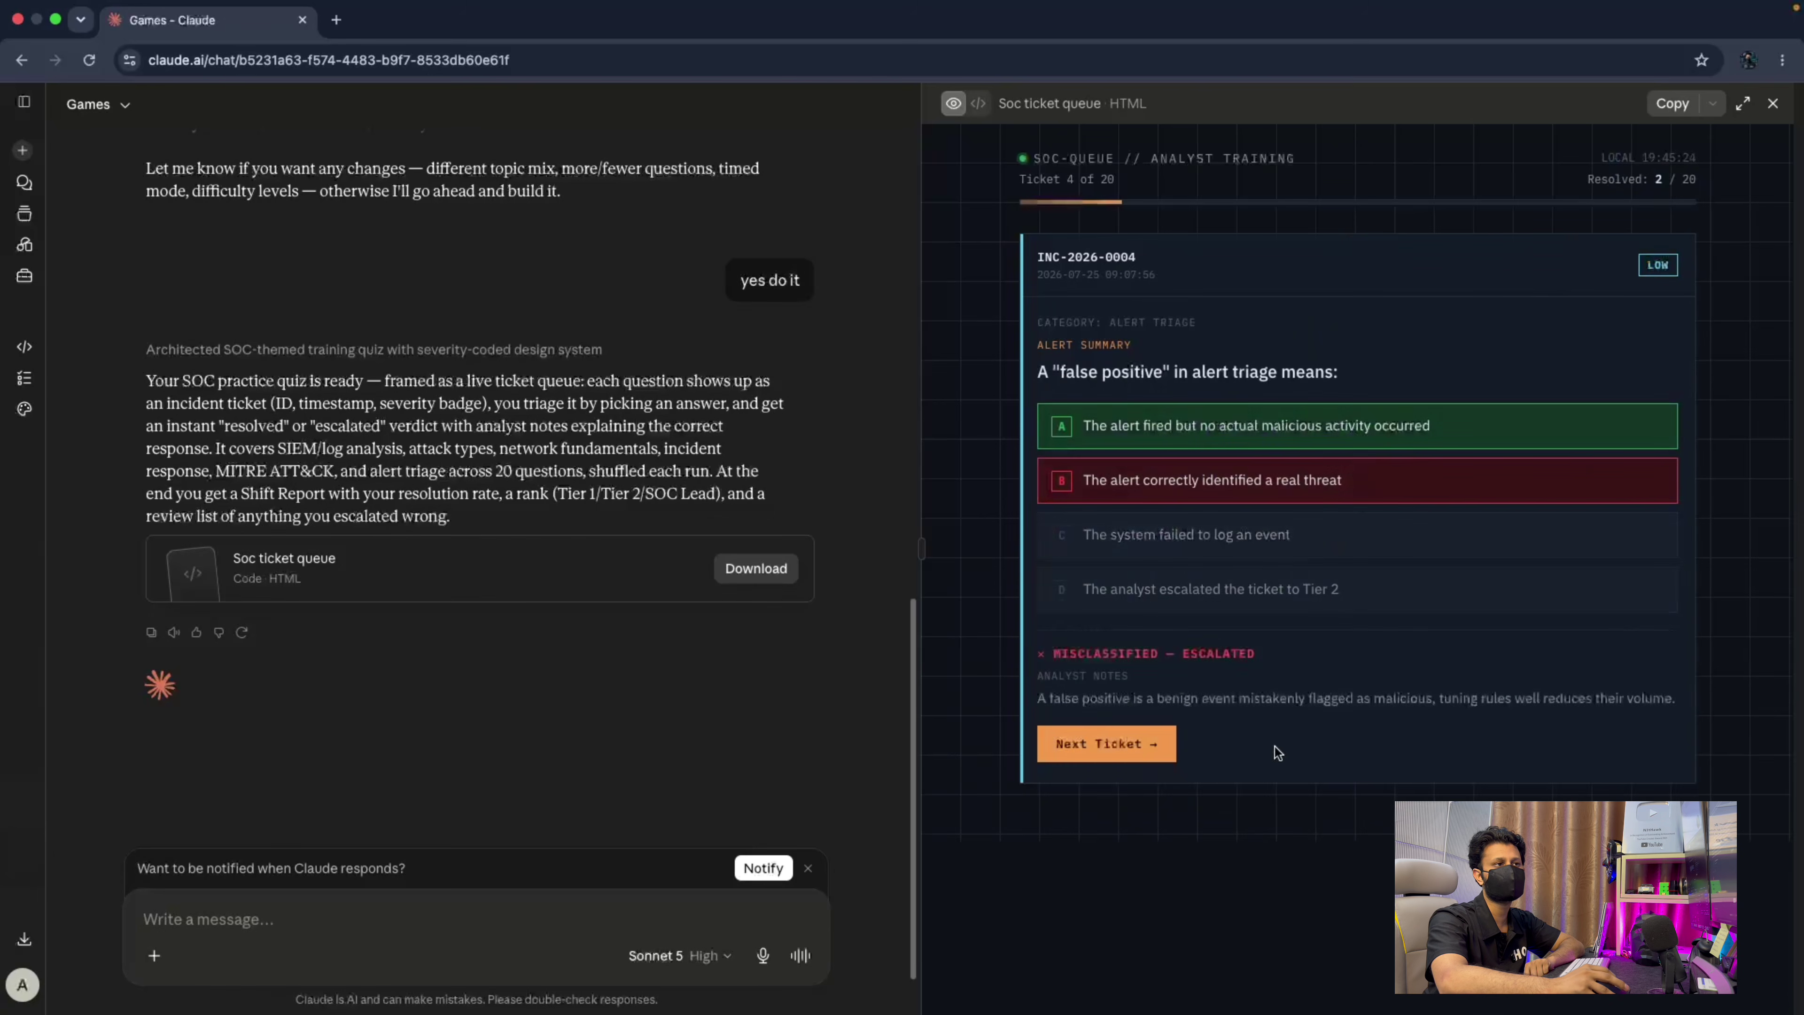
click(1115, 755)
click(1200, 480)
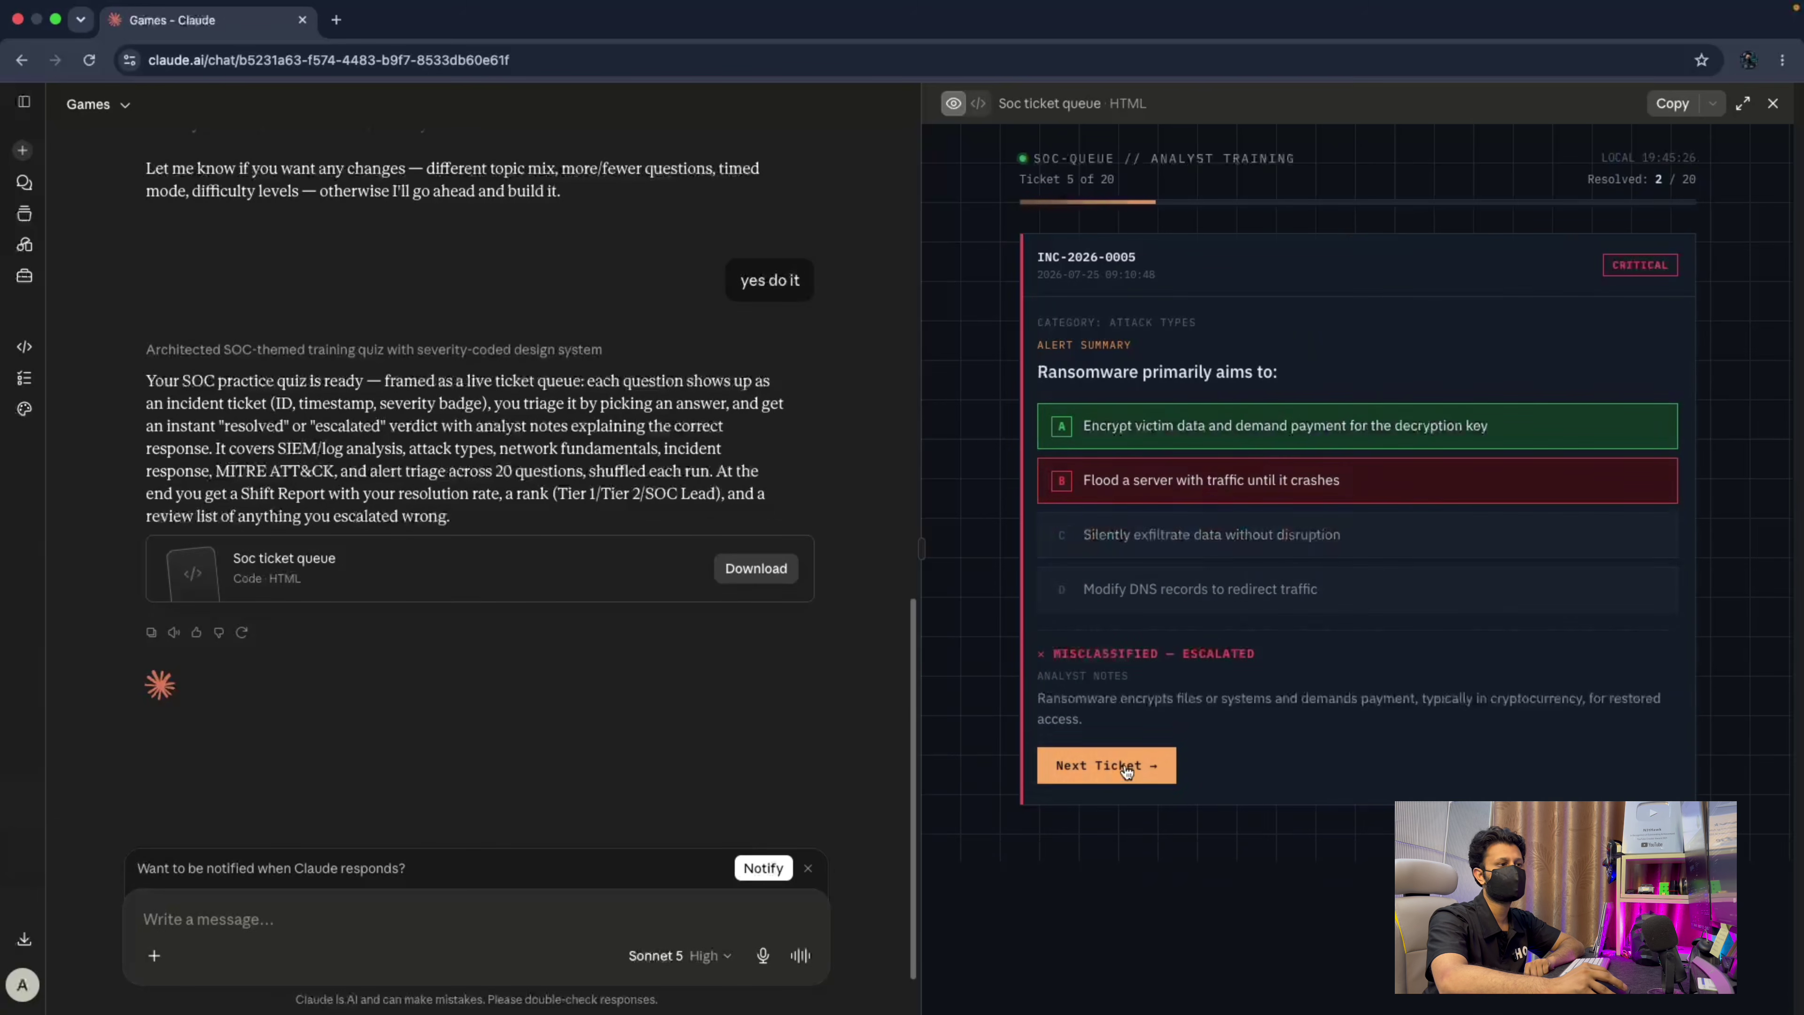
click(1107, 749)
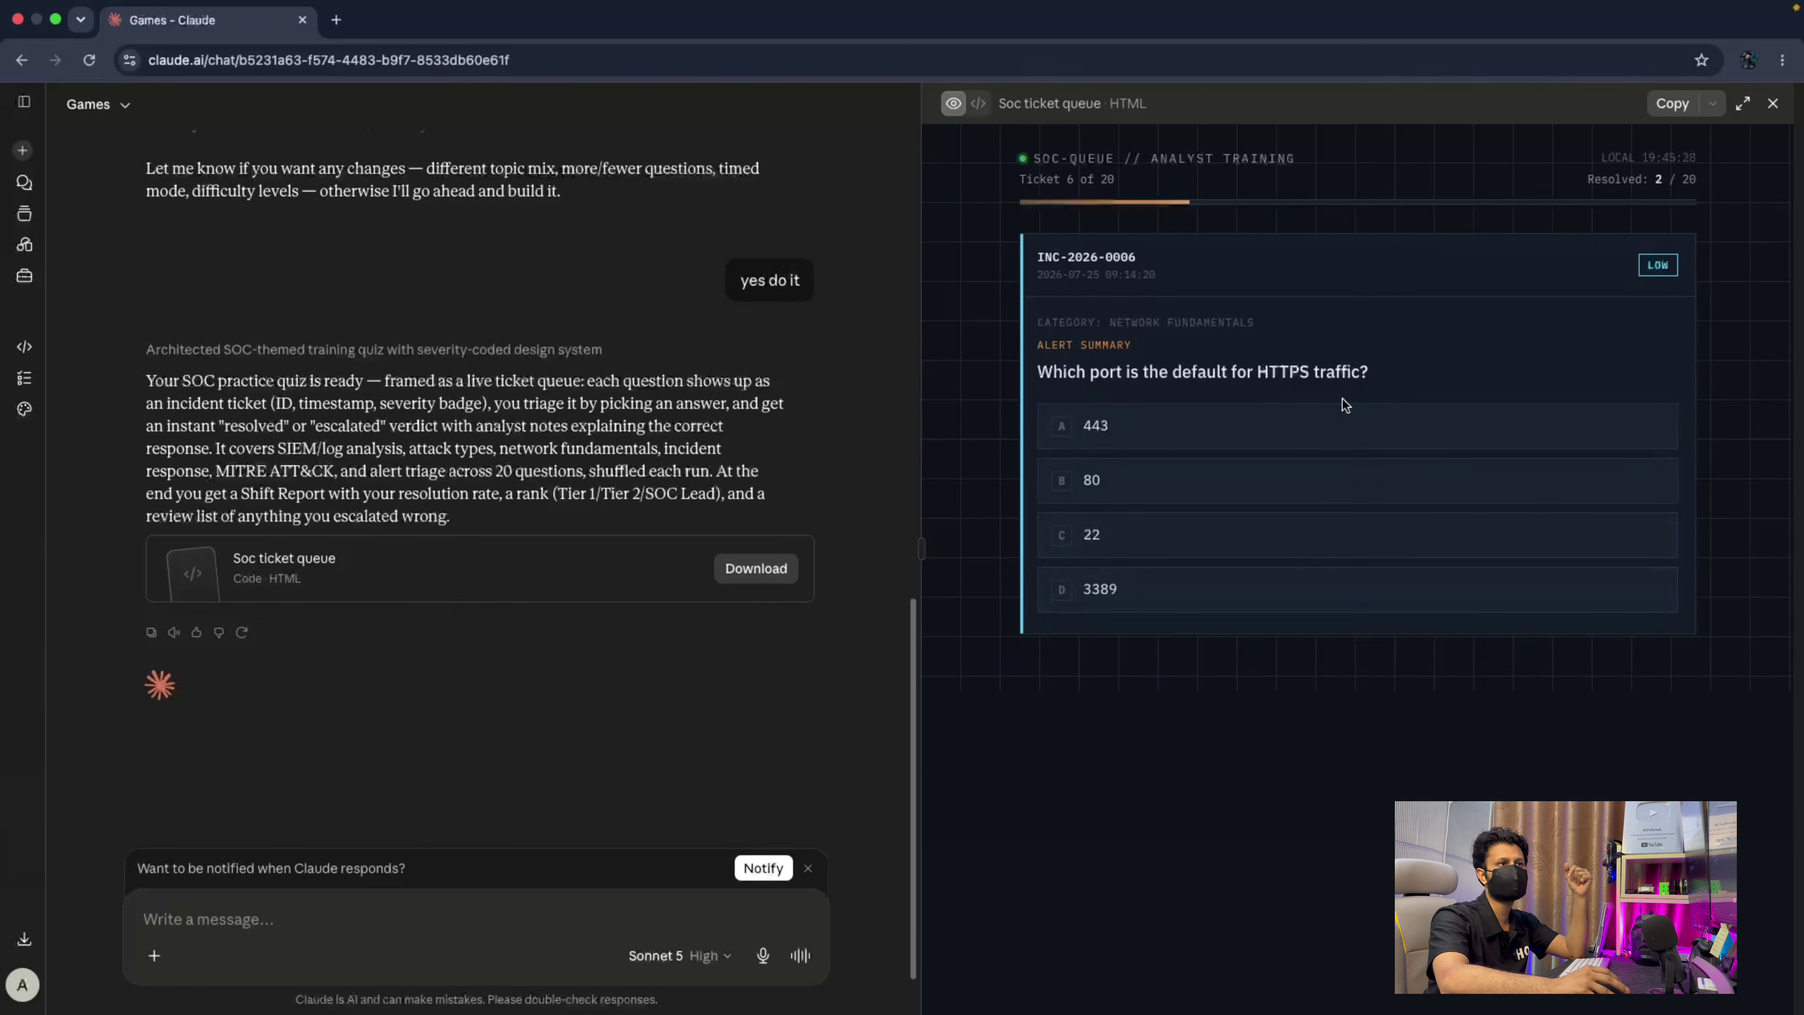
click(1249, 480)
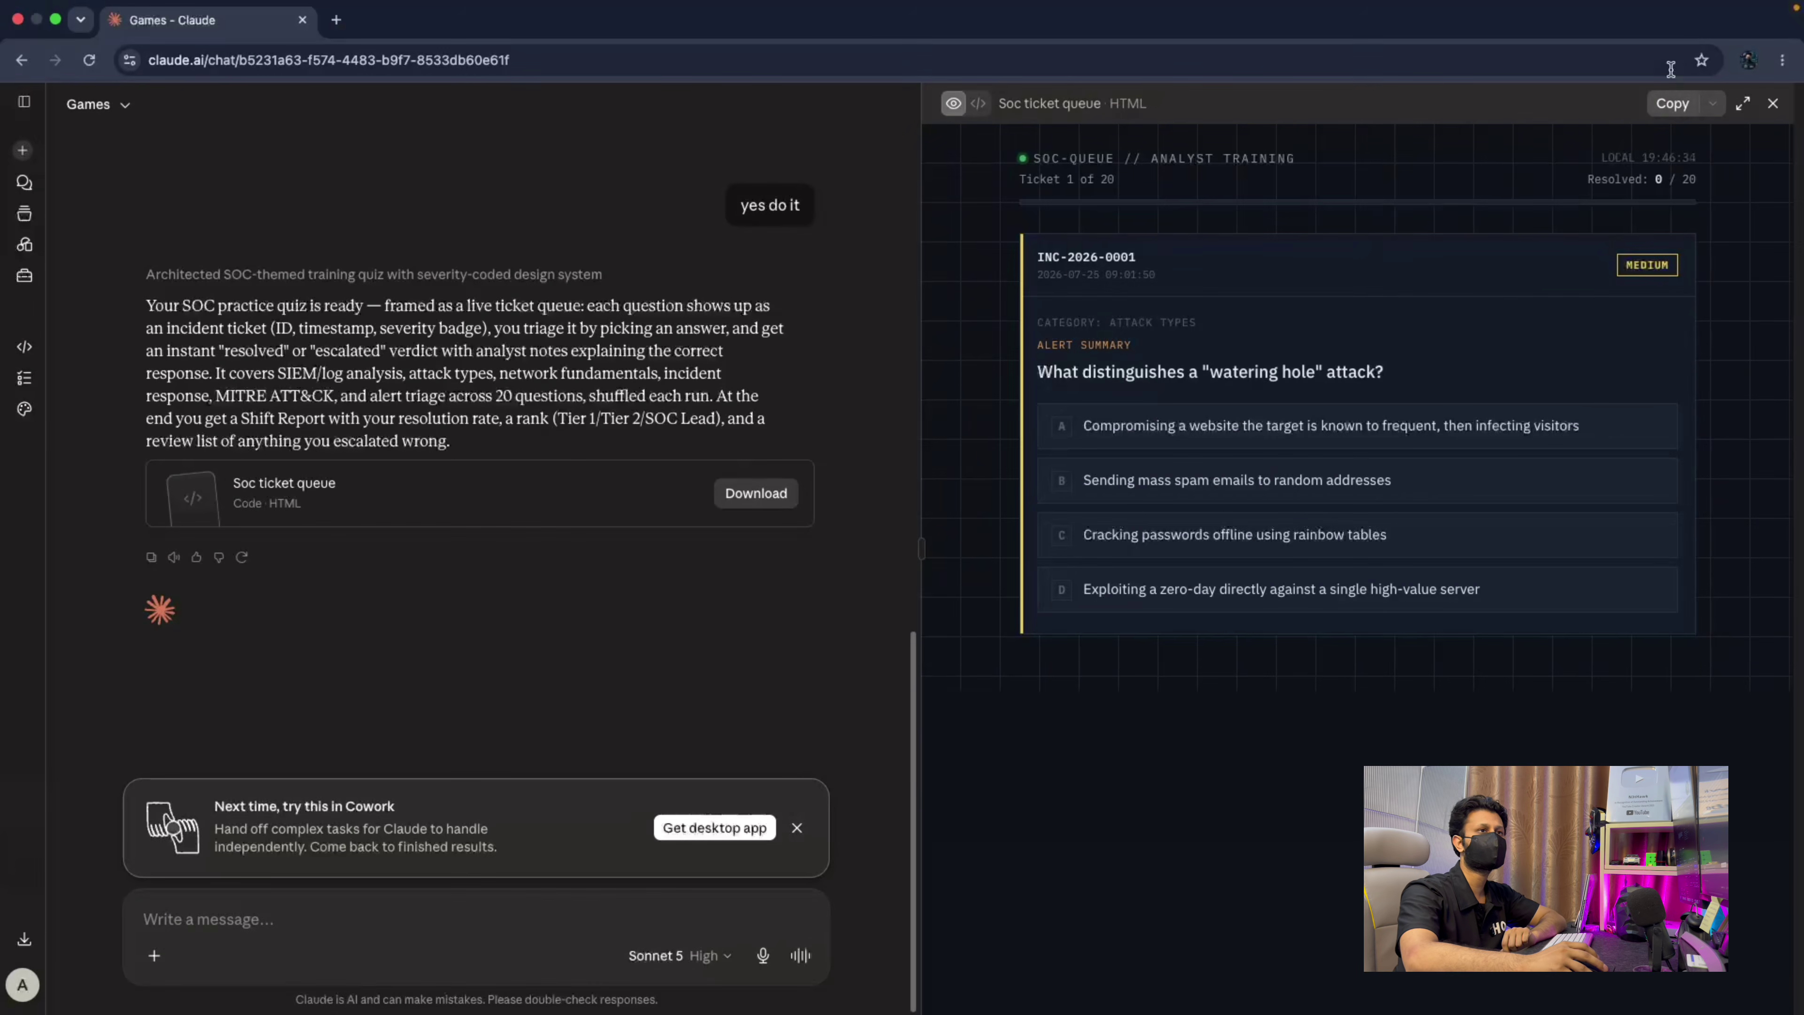
click(1711, 107)
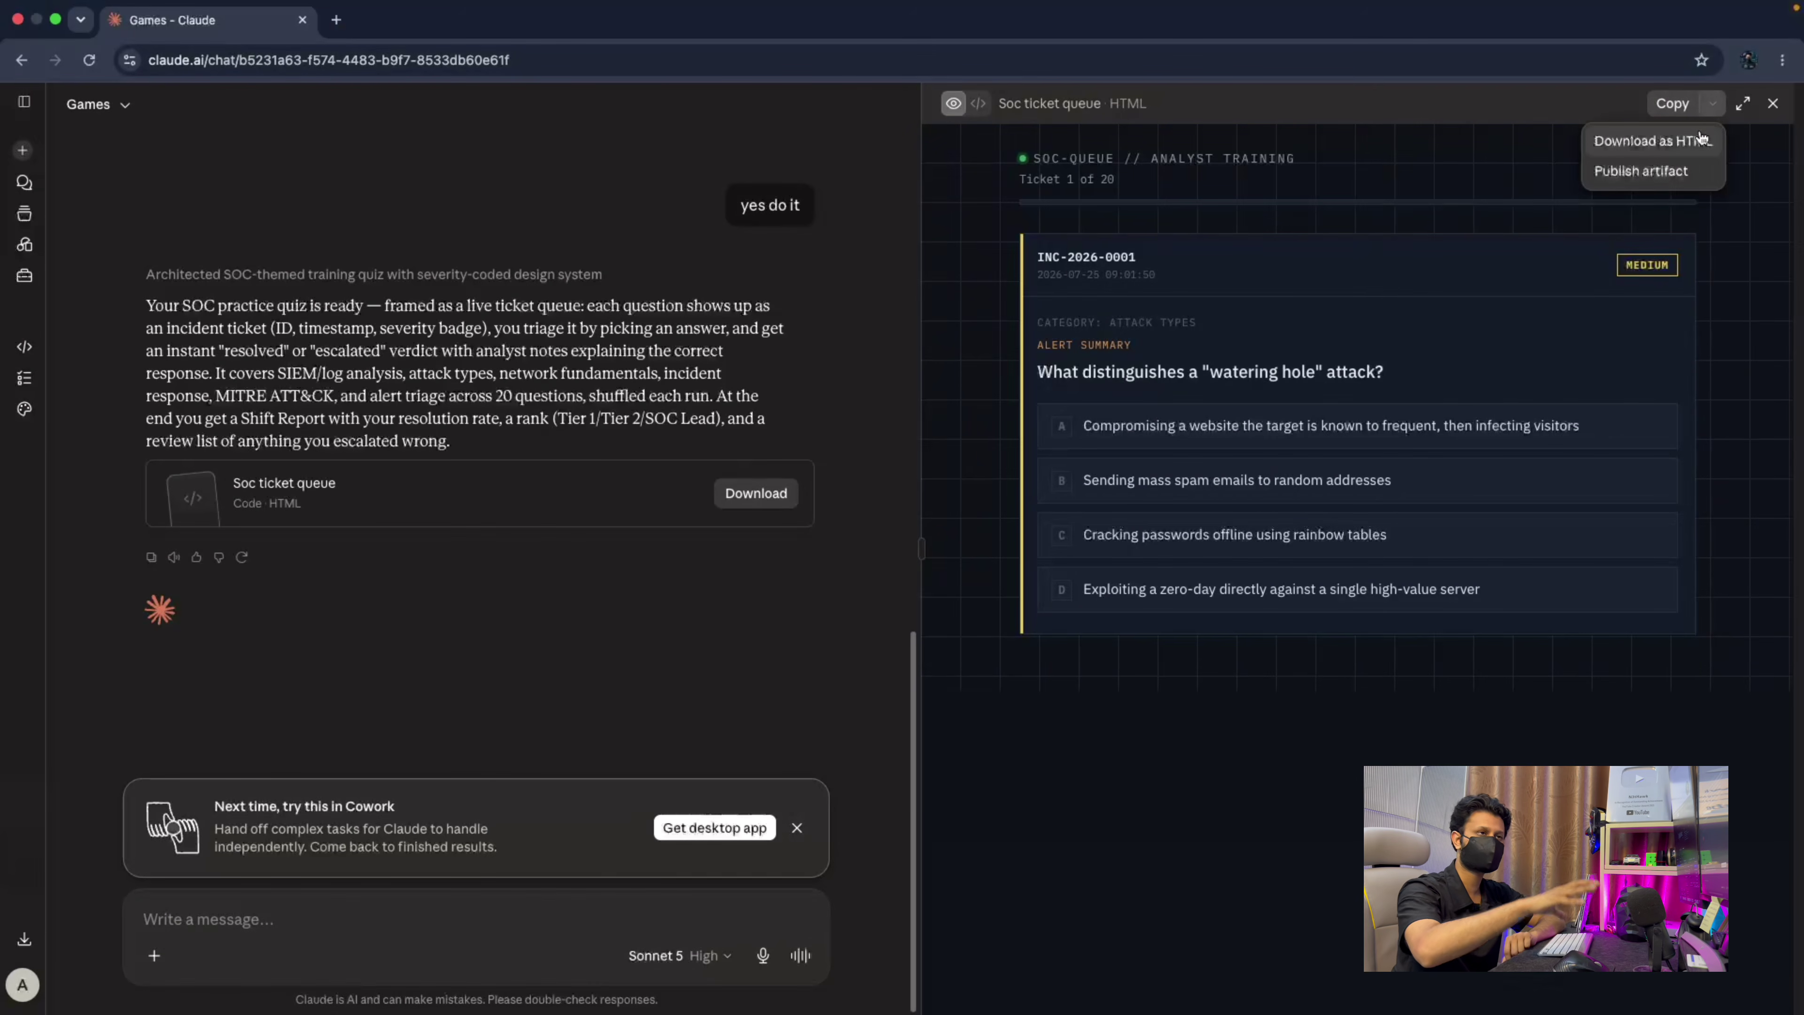
Publish the SOC ticket queue artifact publicly and copy its link.
click(1662, 173)
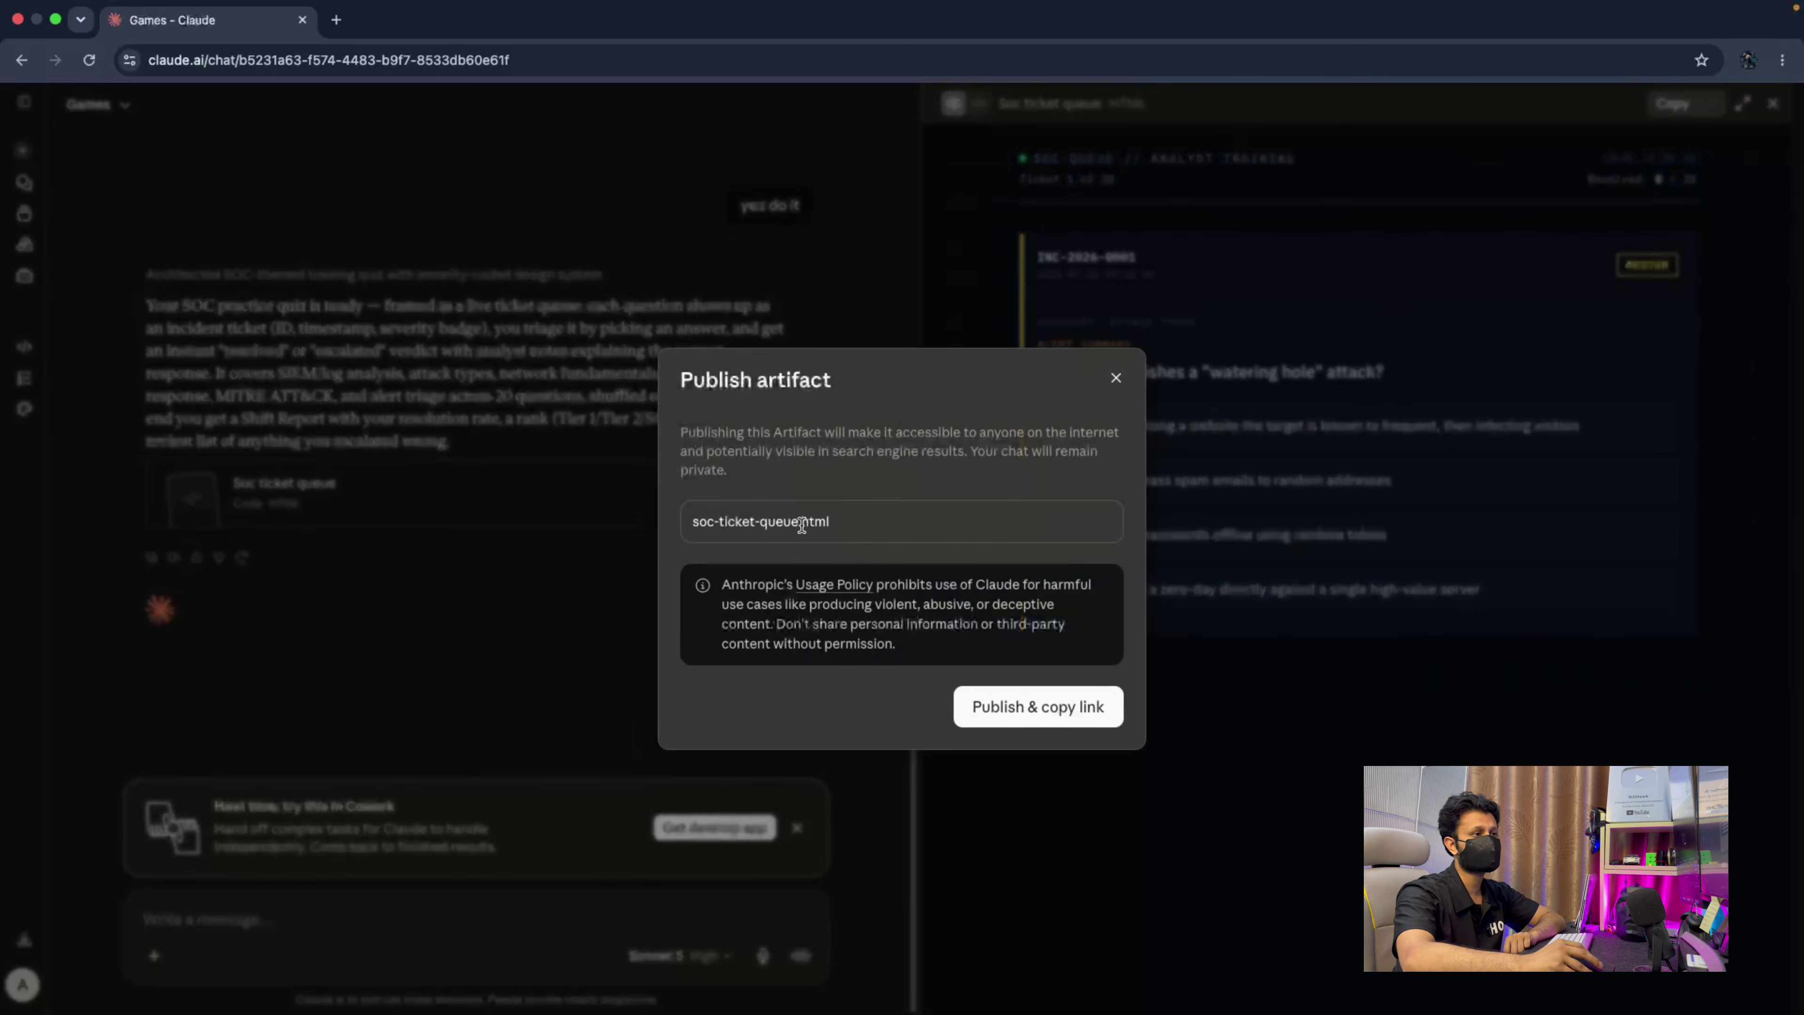
click(1030, 705)
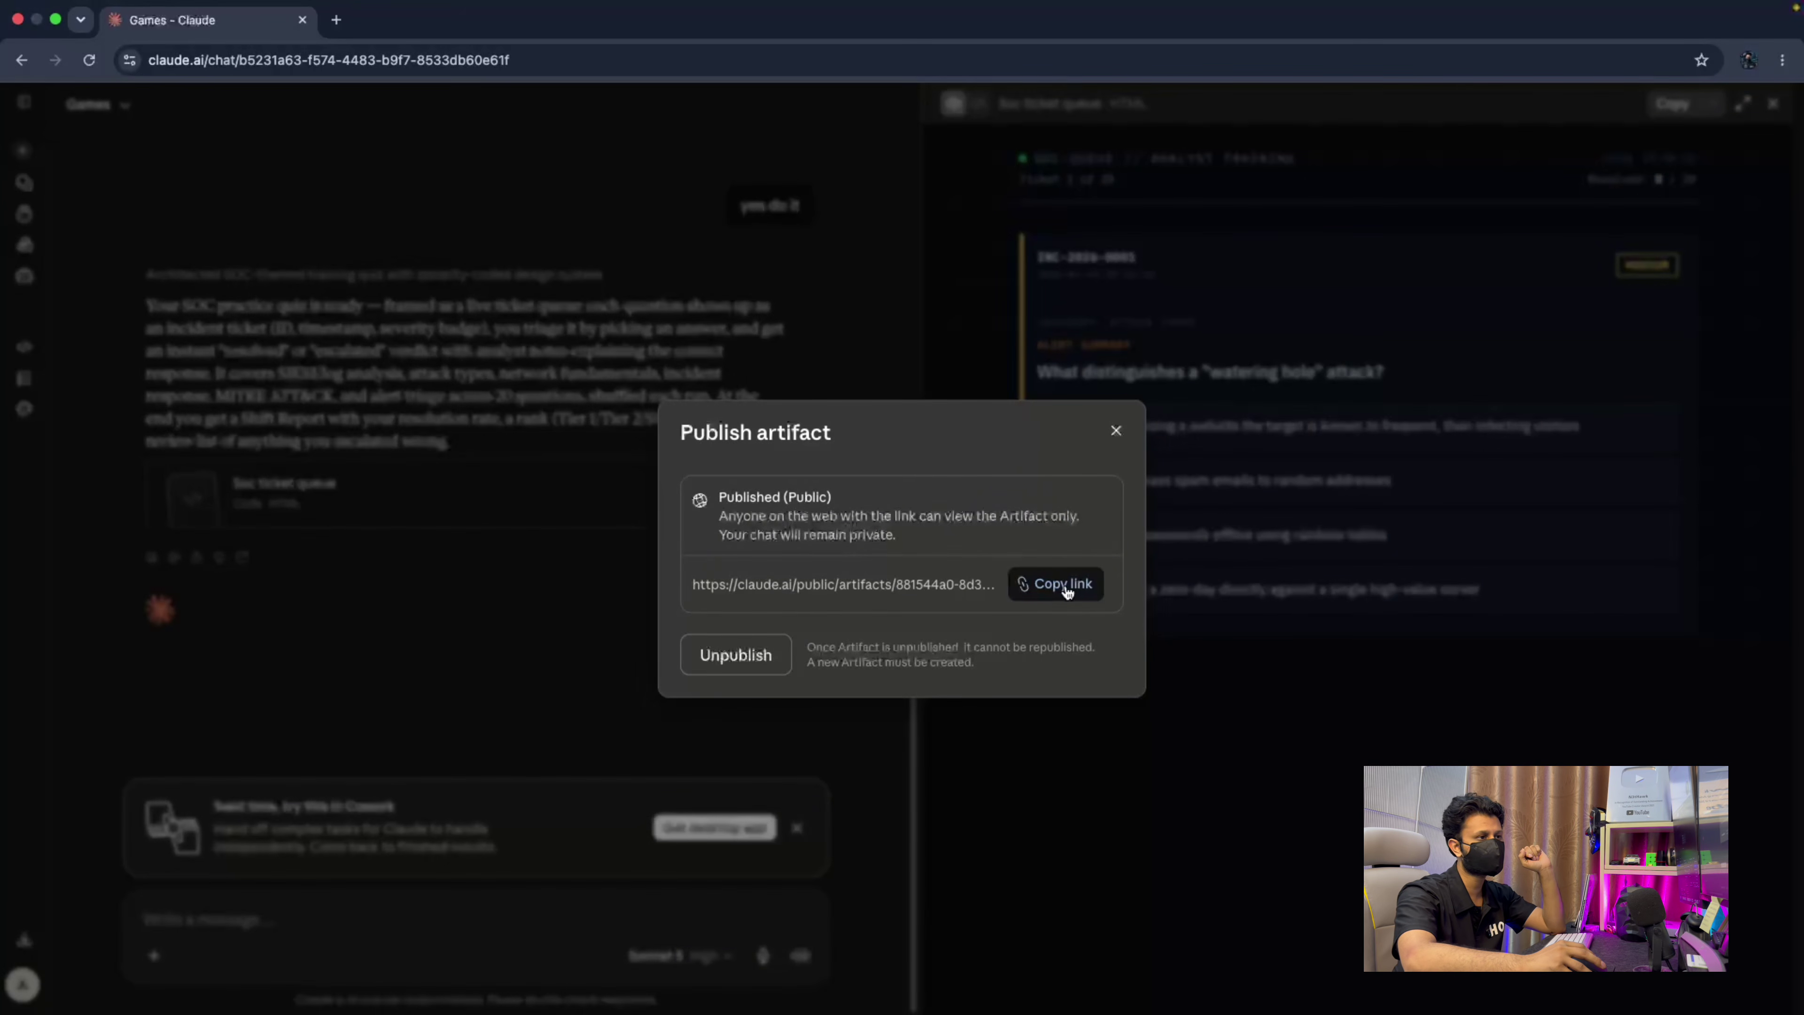
click(1066, 583)
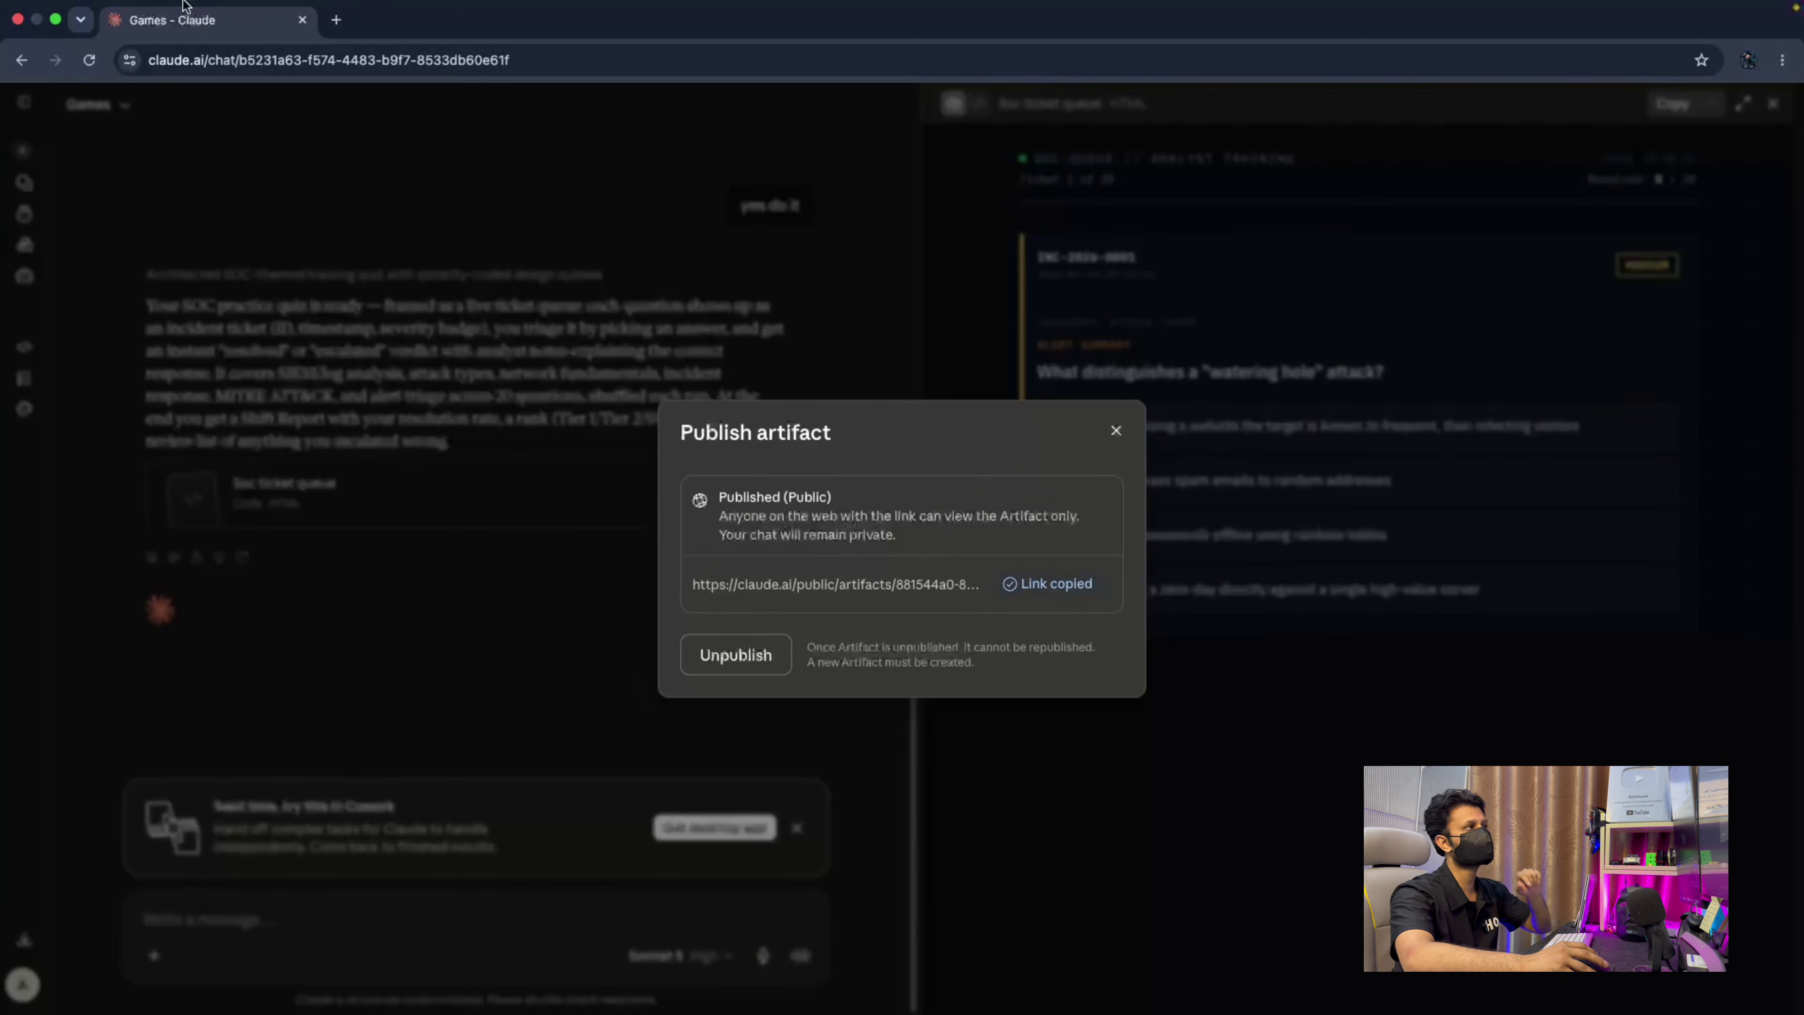
Load the public soc-ticket-queue.html link in a new browser tab.
click(332, 25)
key(super+v)
key(Return)
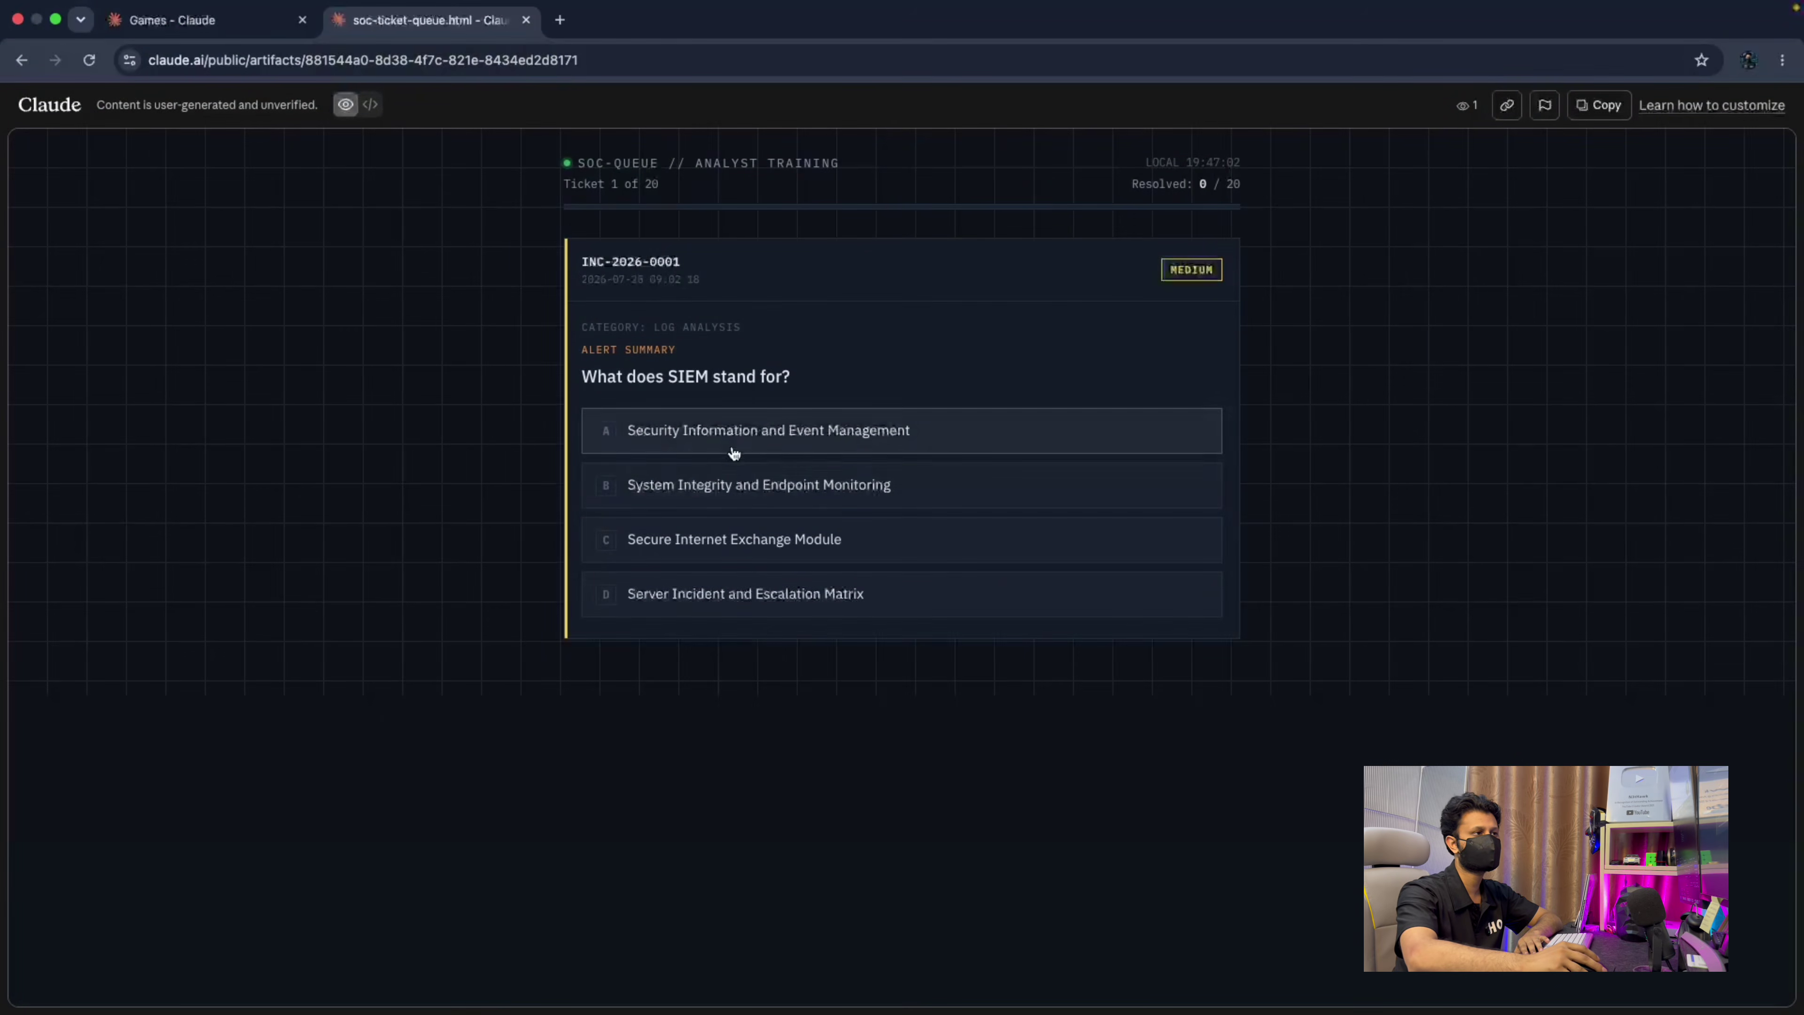
Play the public quiz to ticket 4 (SIEM A, RDP, alert fatigue B, TCP handshake A), then return to the chat.
click(877, 427)
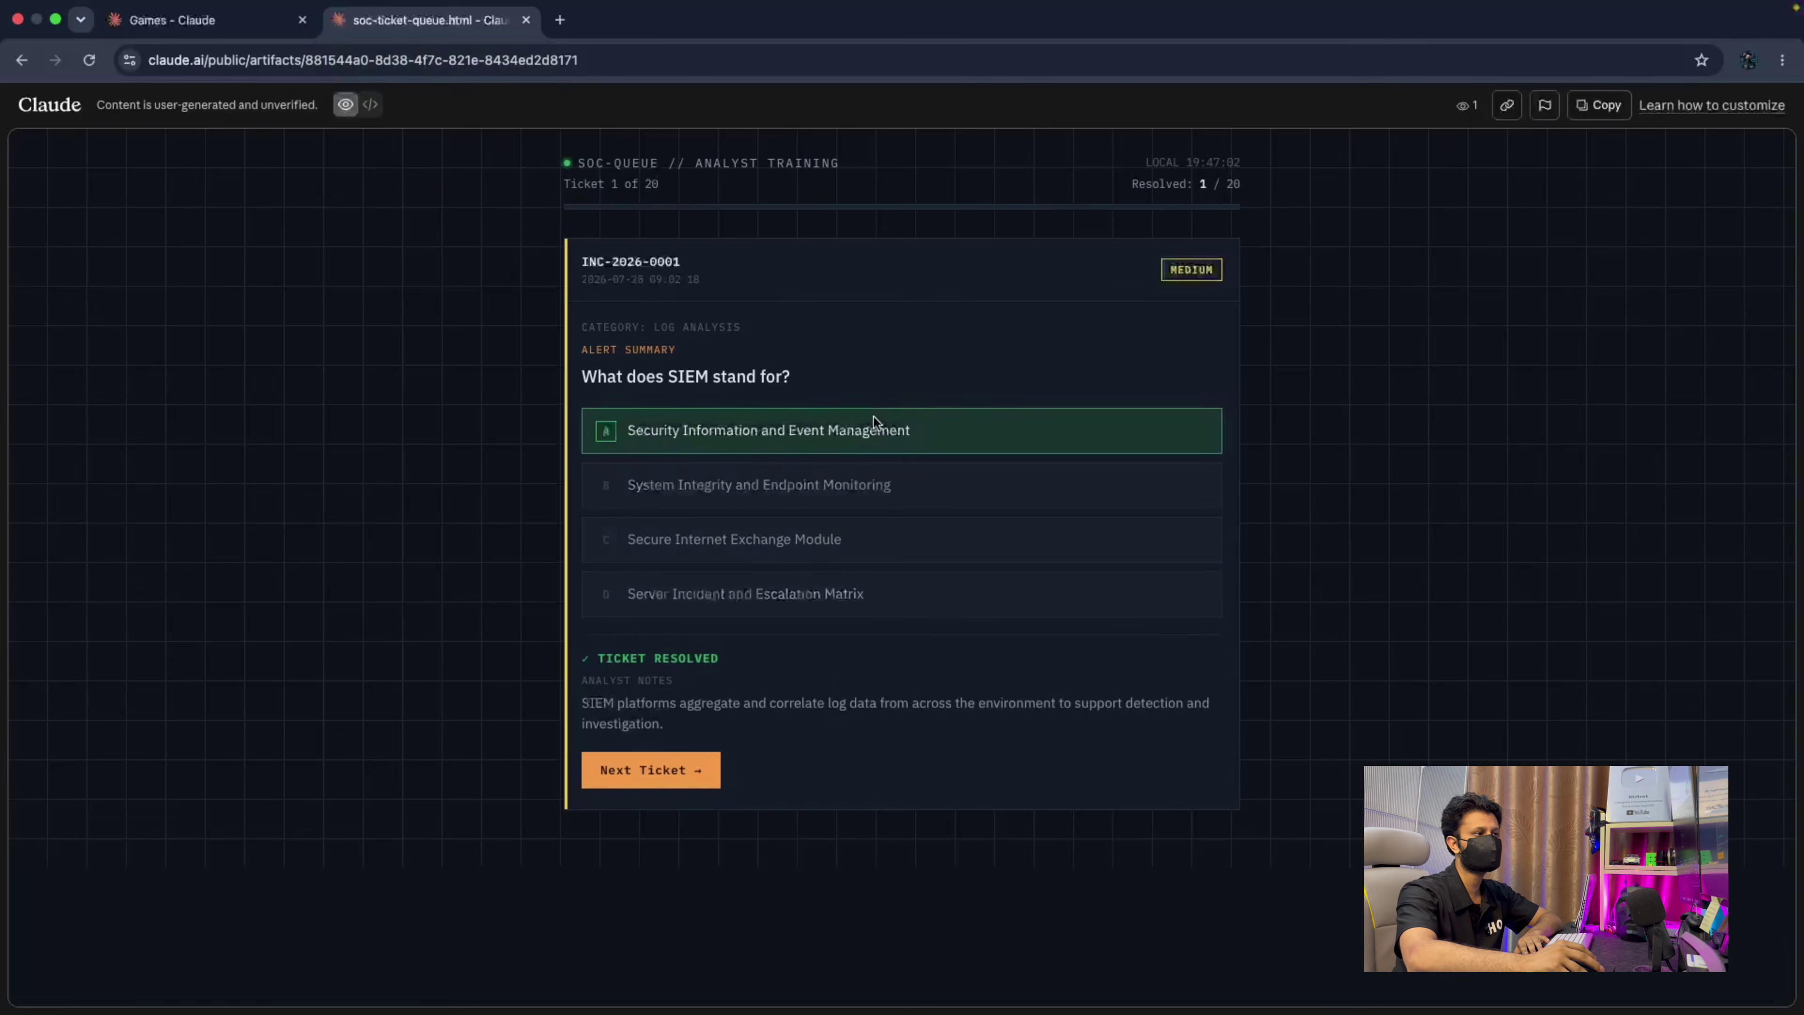
click(651, 768)
click(694, 430)
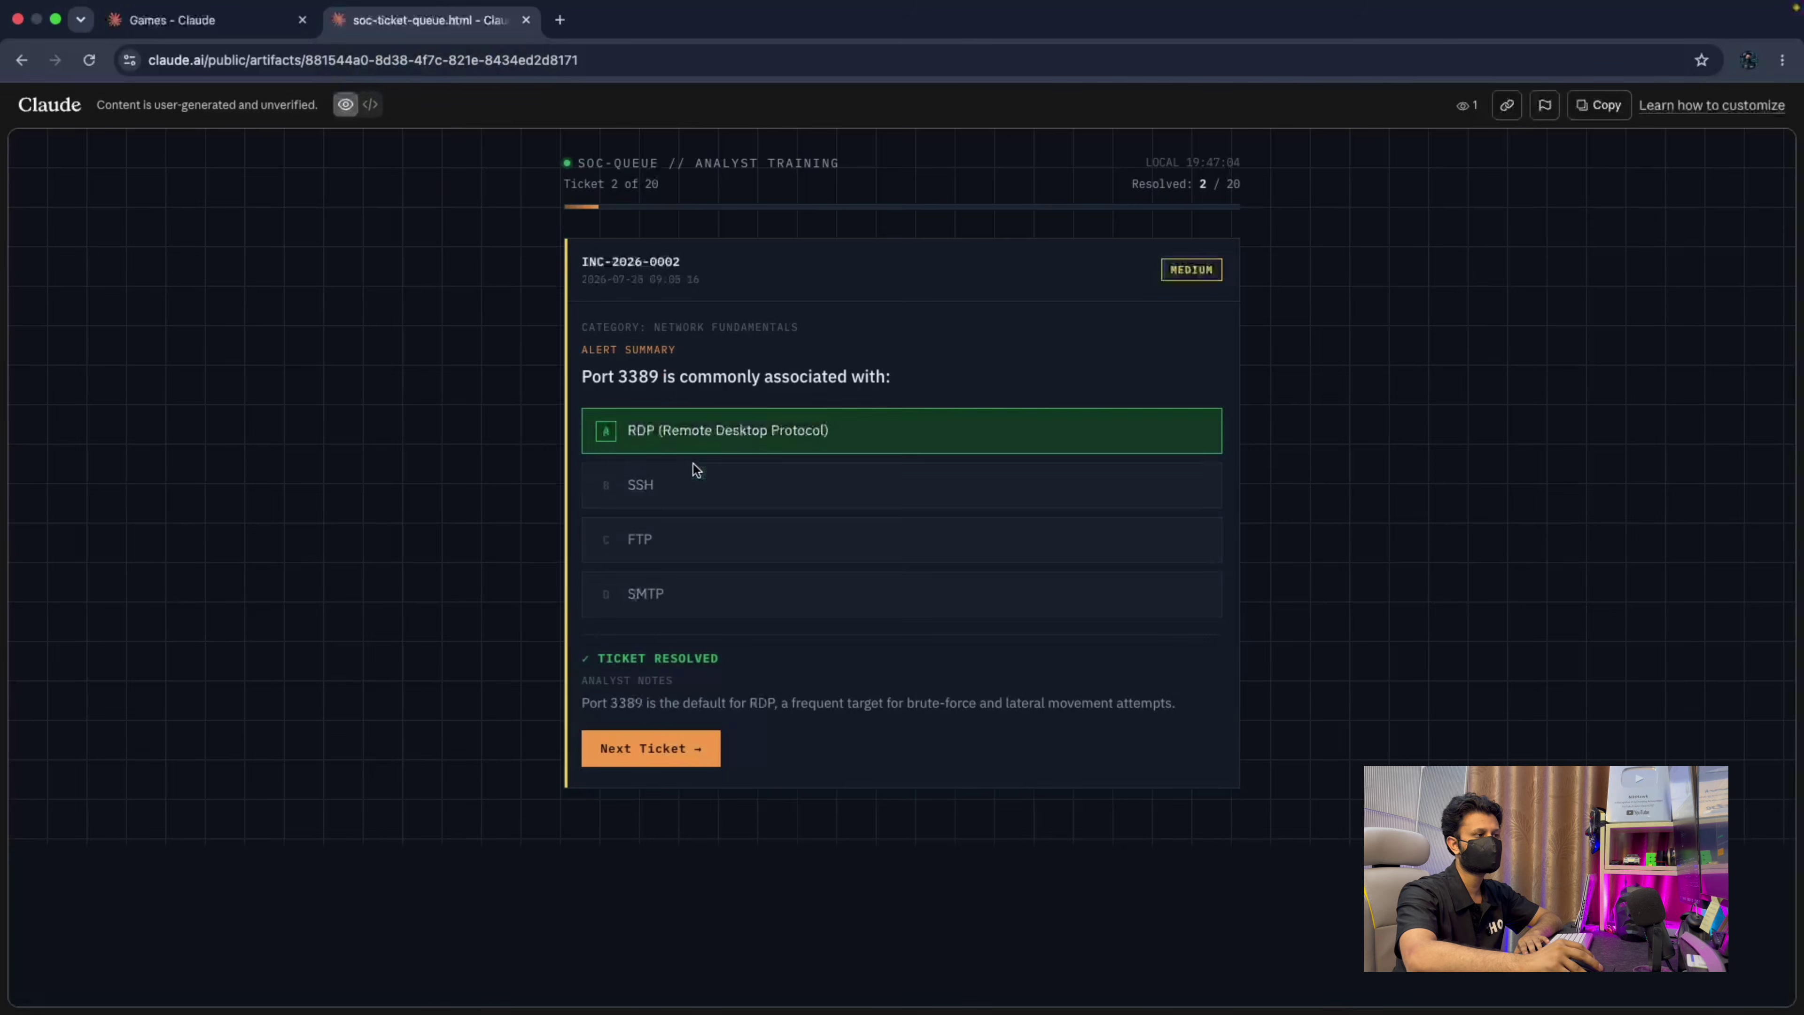
click(653, 764)
click(717, 492)
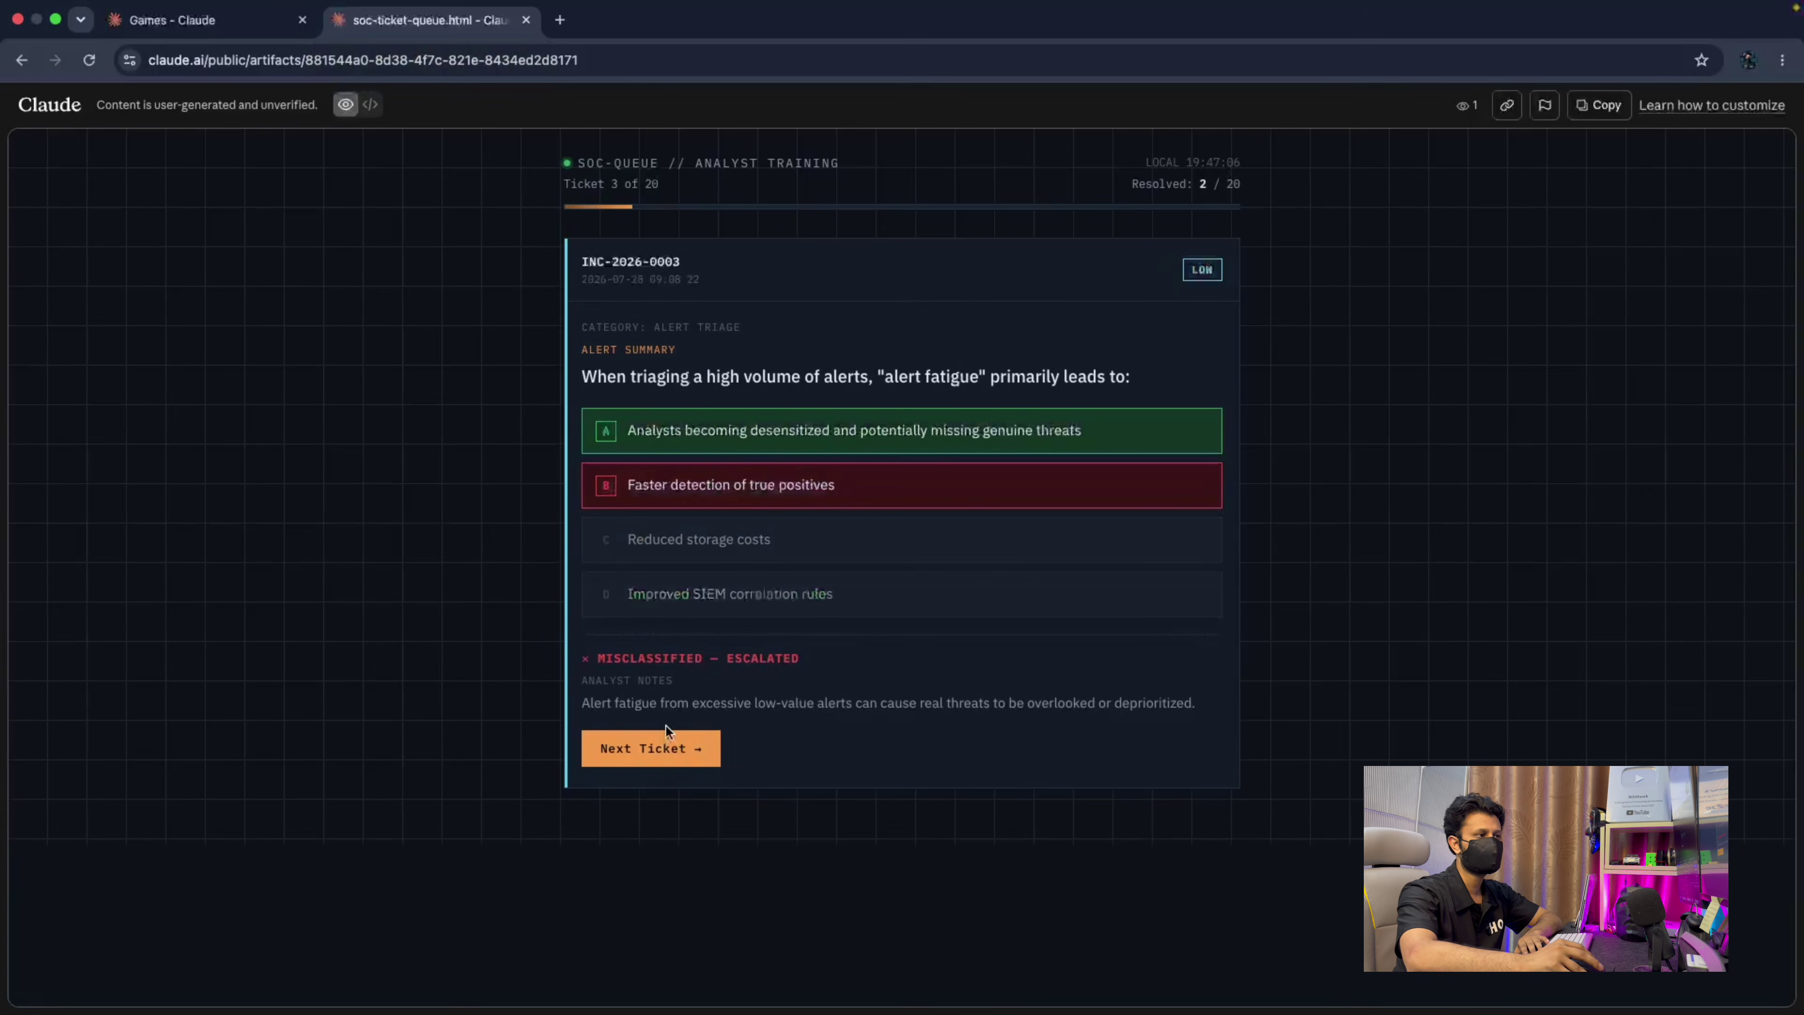
click(667, 760)
click(694, 427)
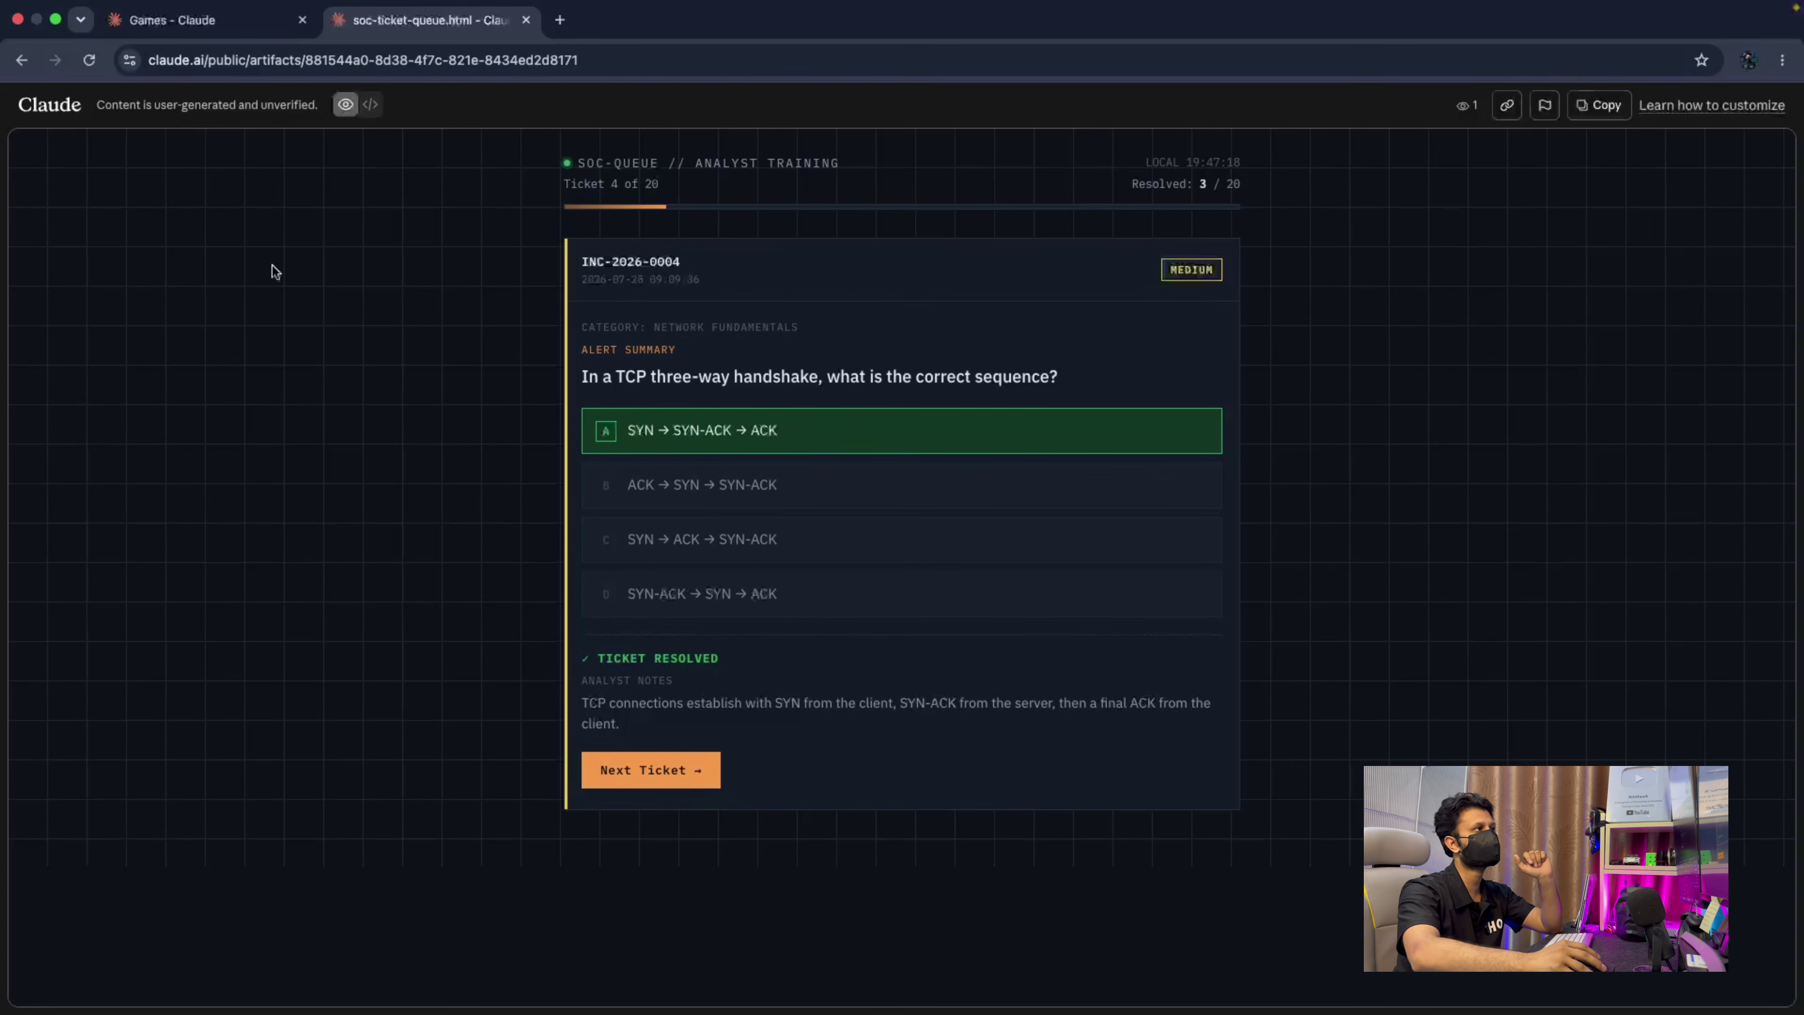
click(178, 20)
click(140, 170)
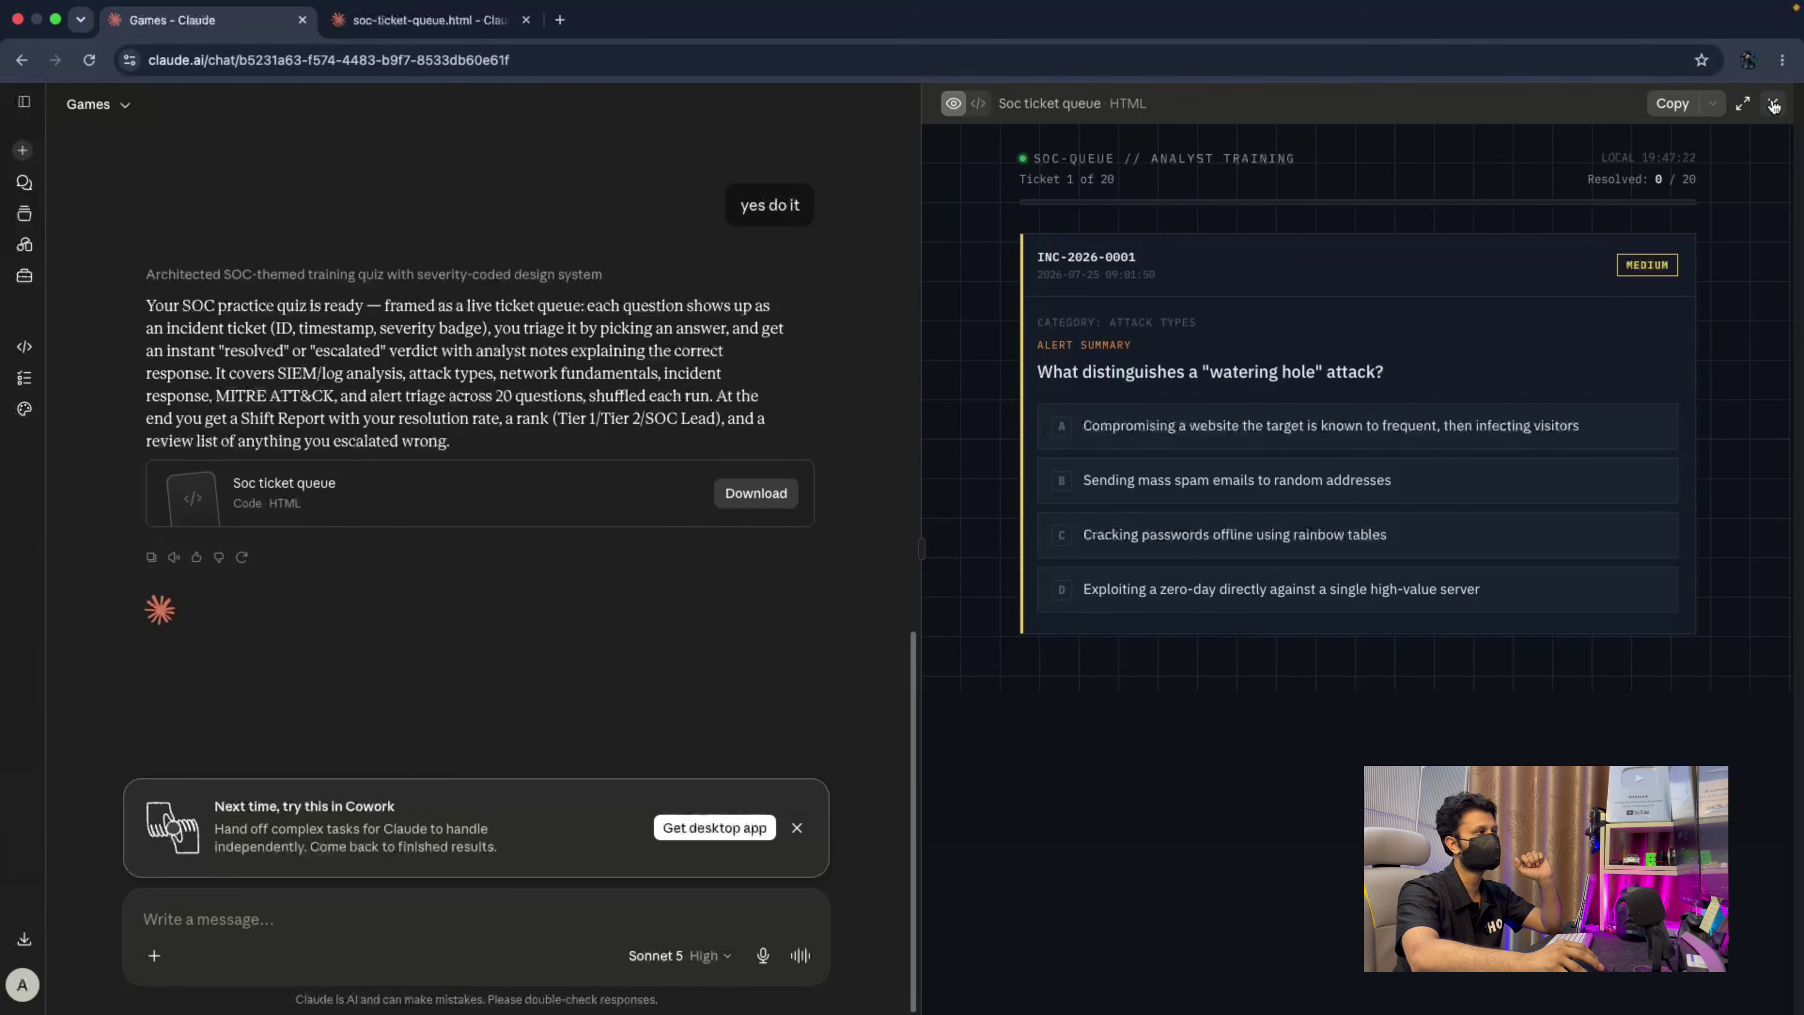
Show your own artifacts on the Artifacts page and reload to reveal soc-ticket-queue.html.
click(24, 101)
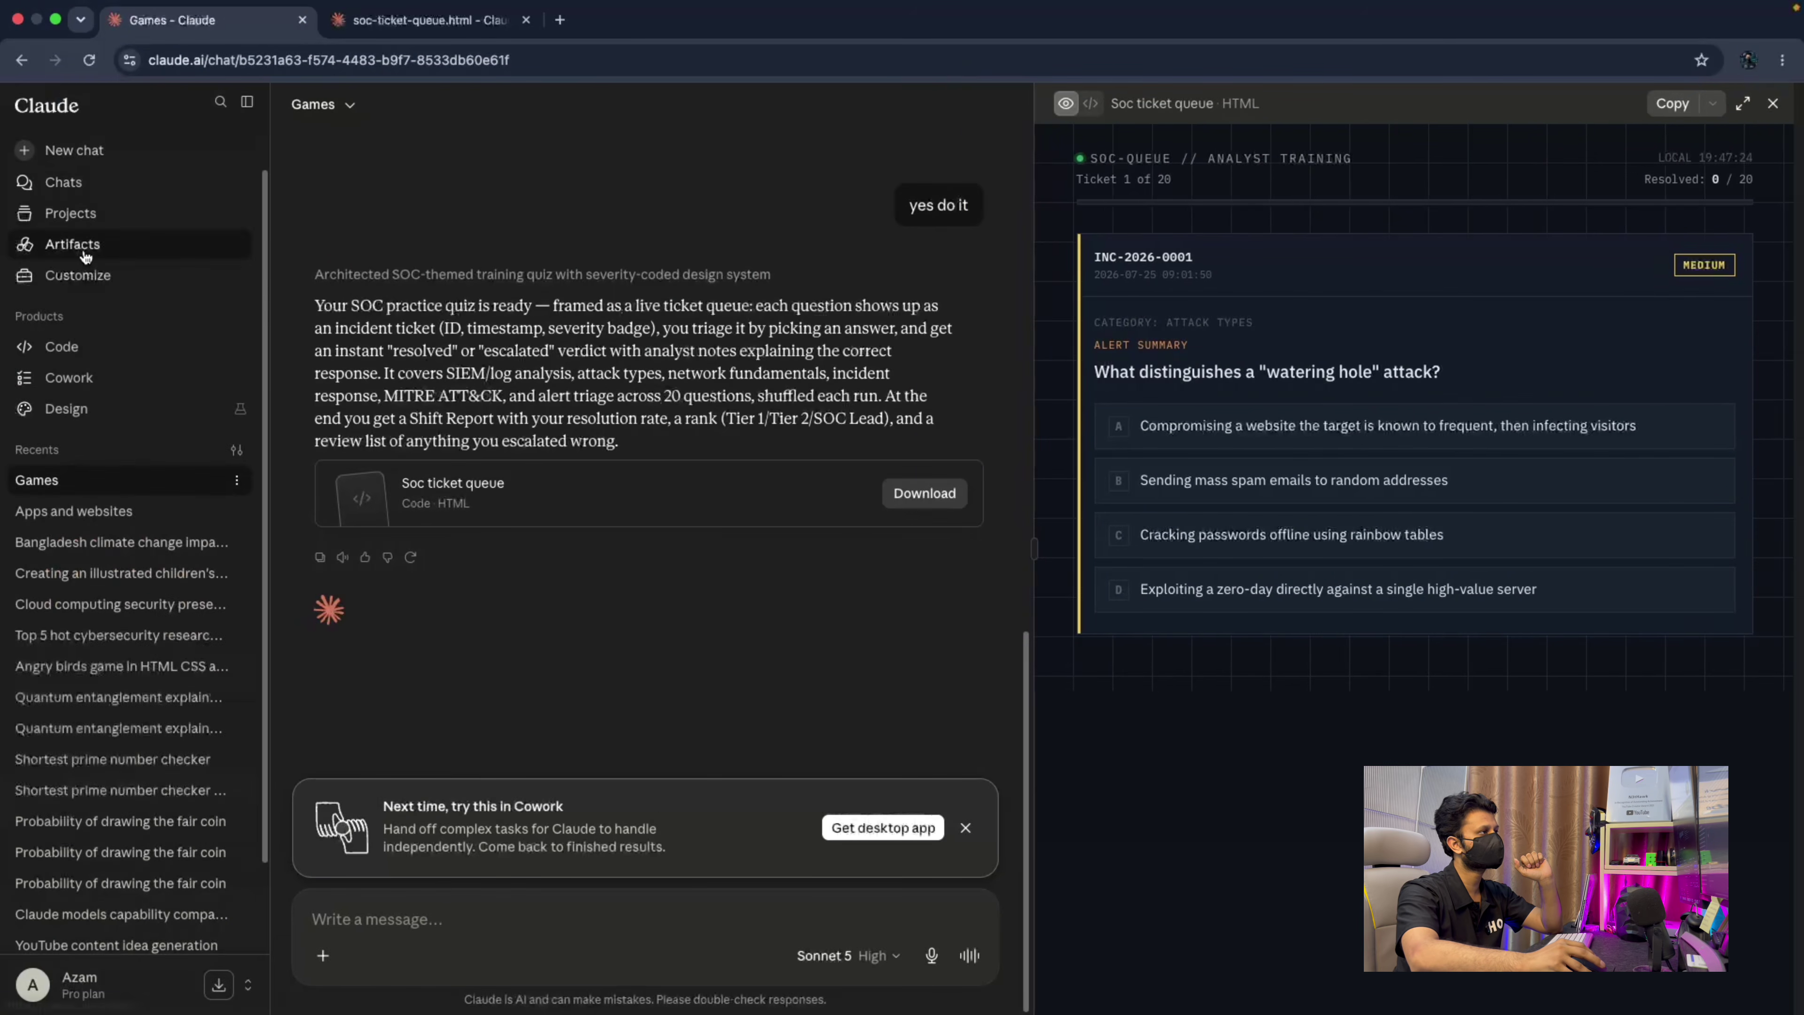
click(72, 243)
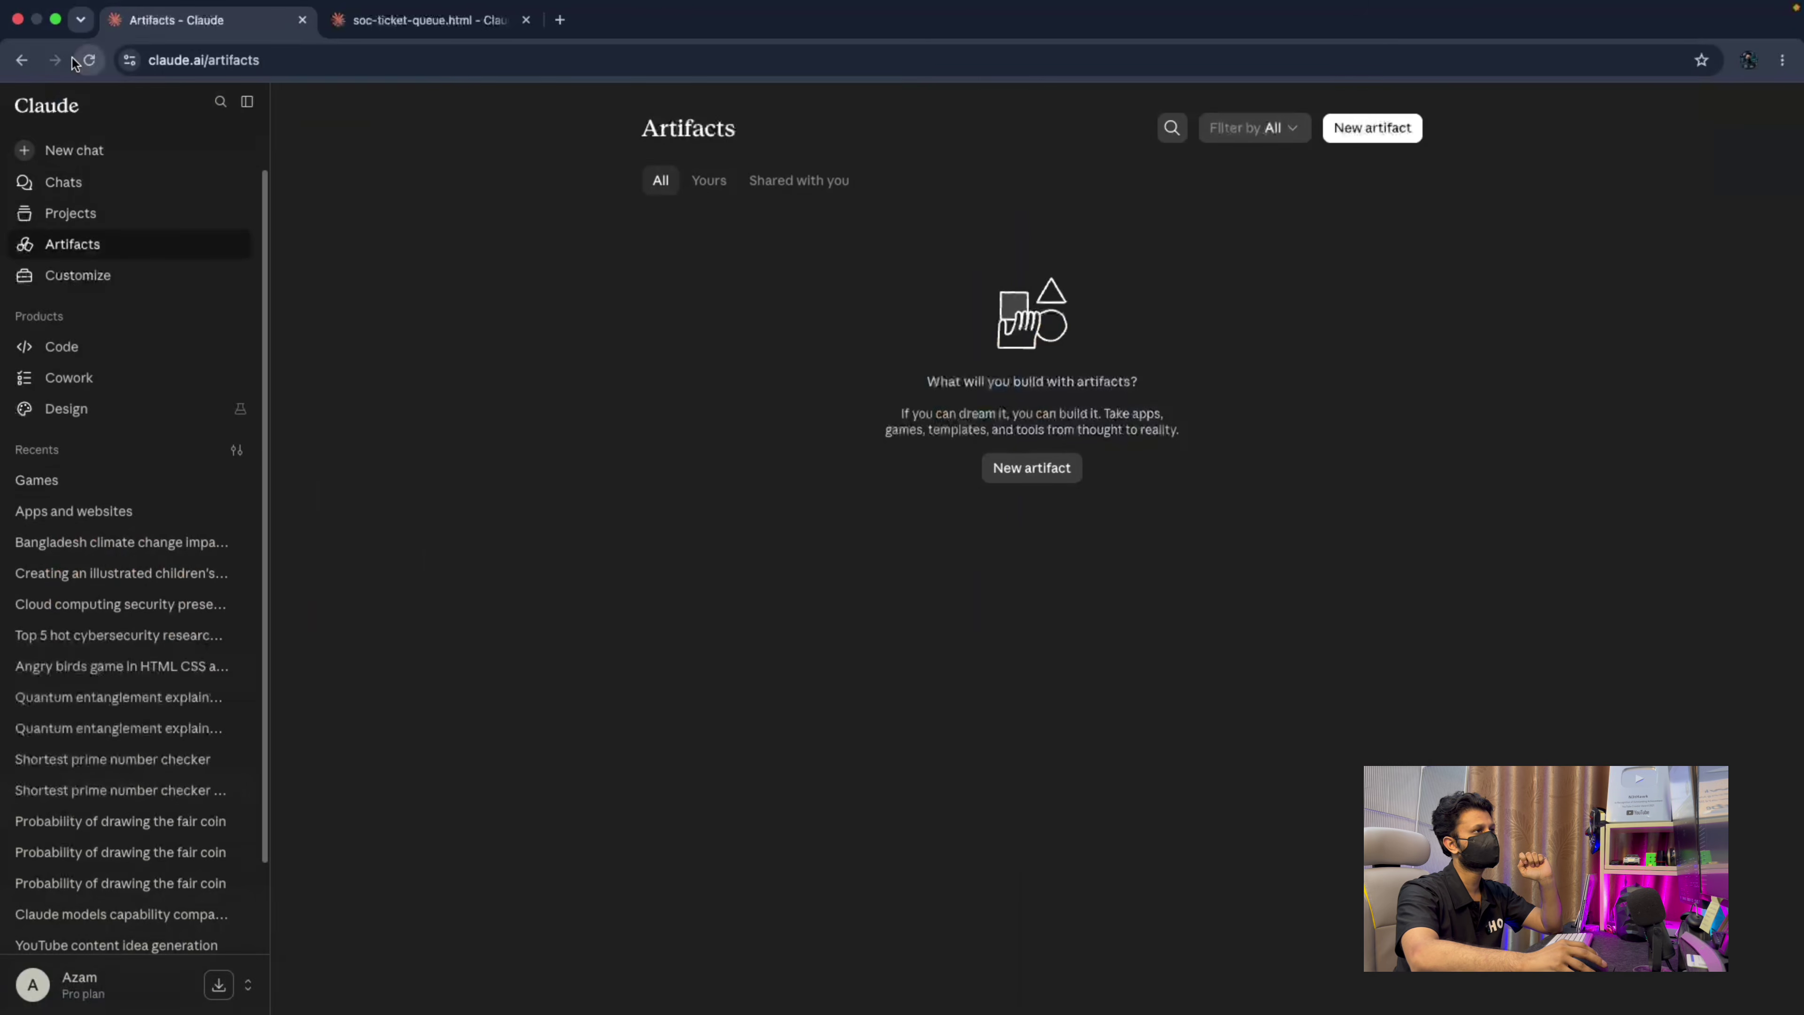
click(704, 190)
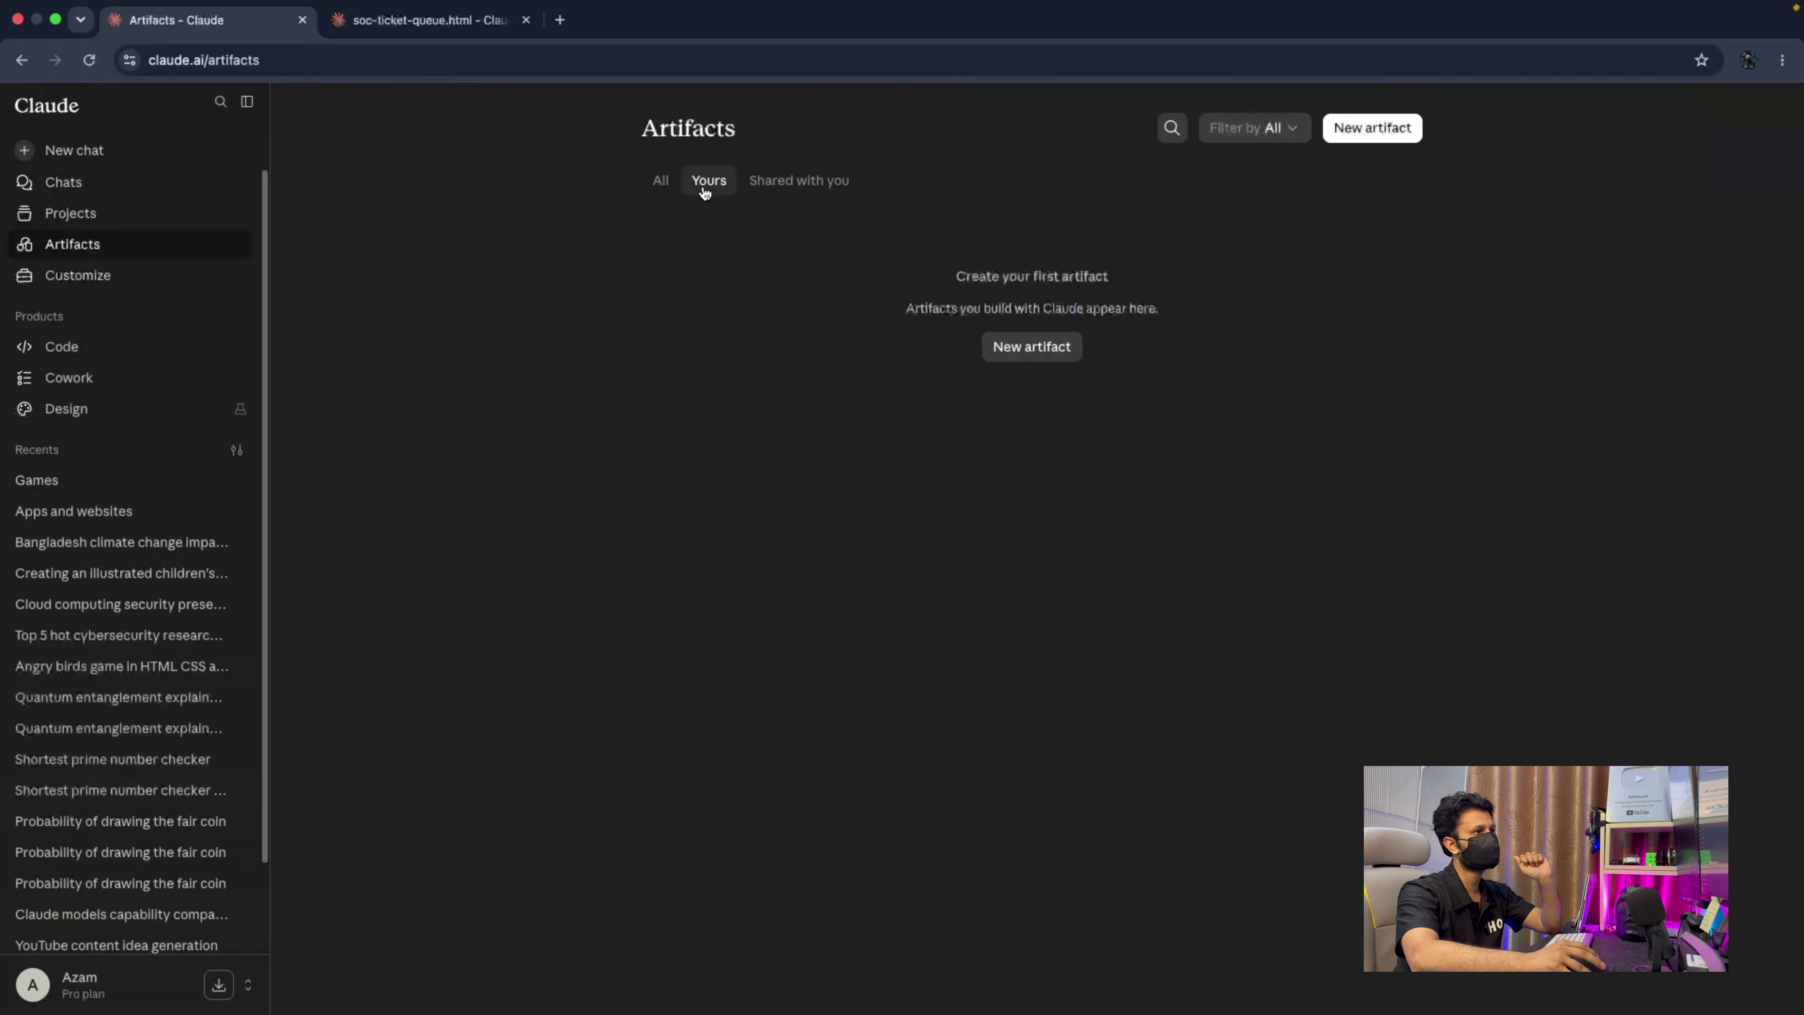
click(89, 62)
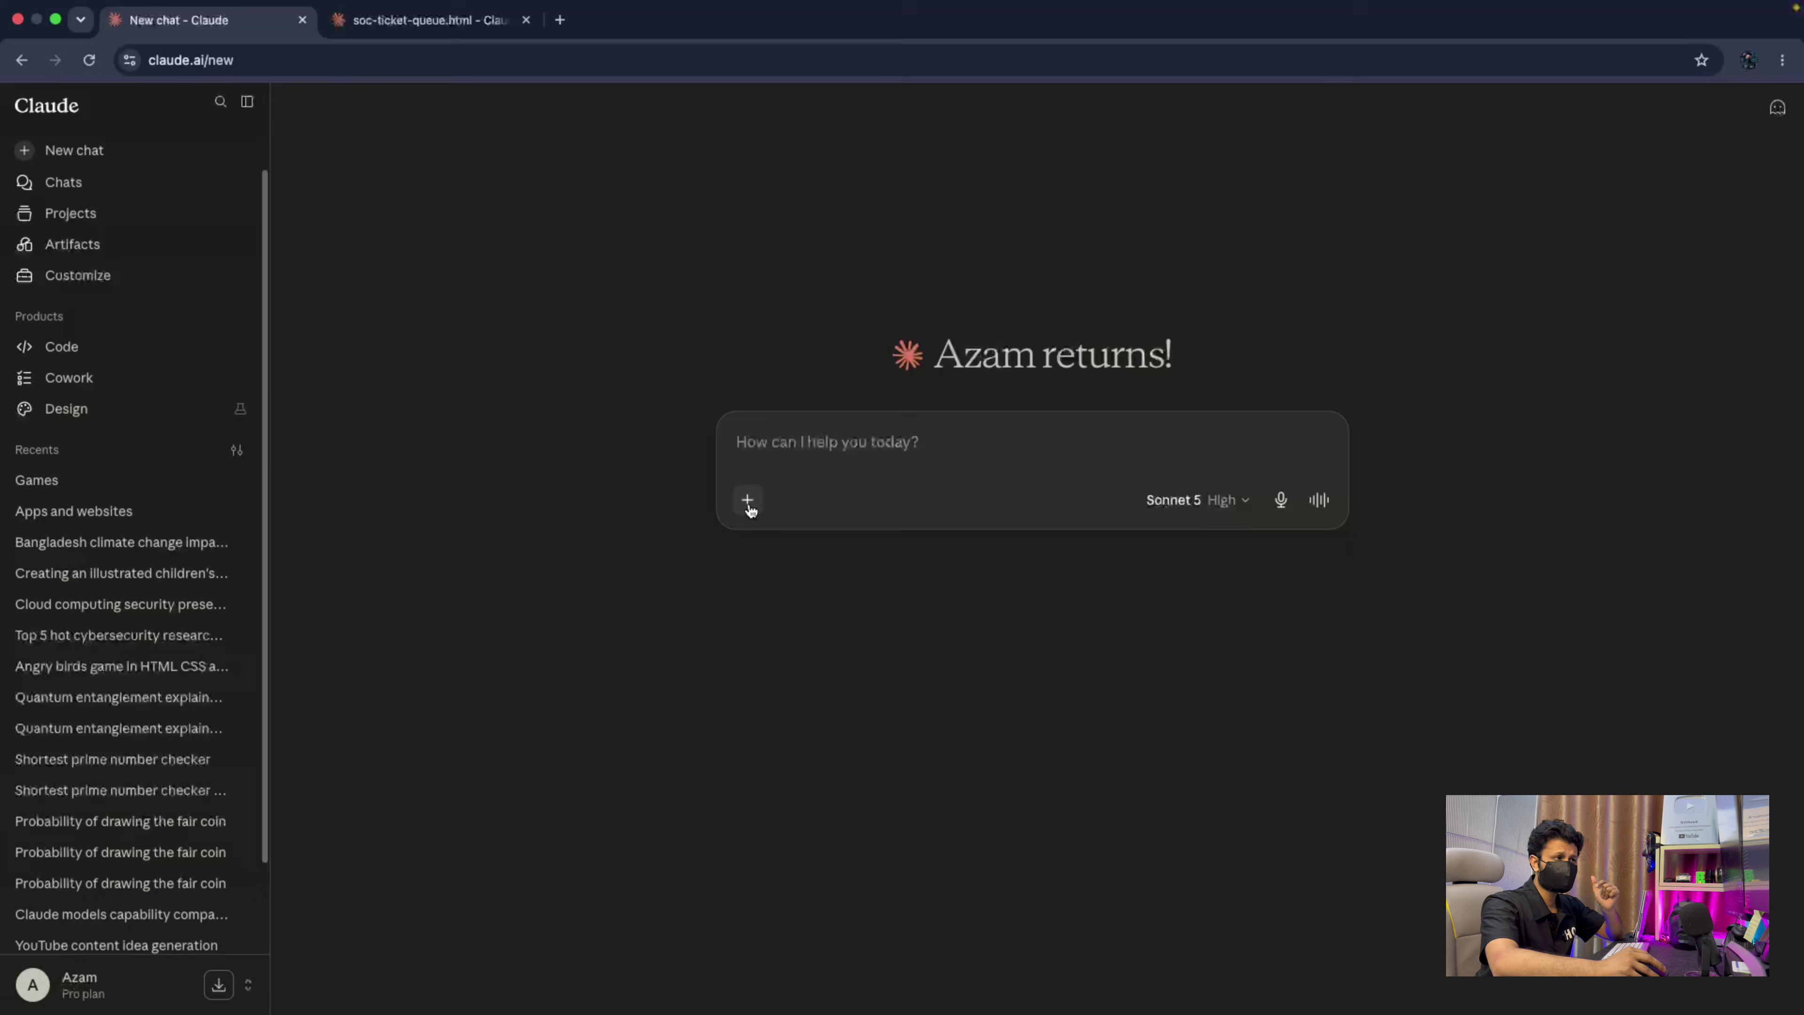
Paste the top-five AI tools question, switch the model to Haiku 4.5, and send it.
click(747, 501)
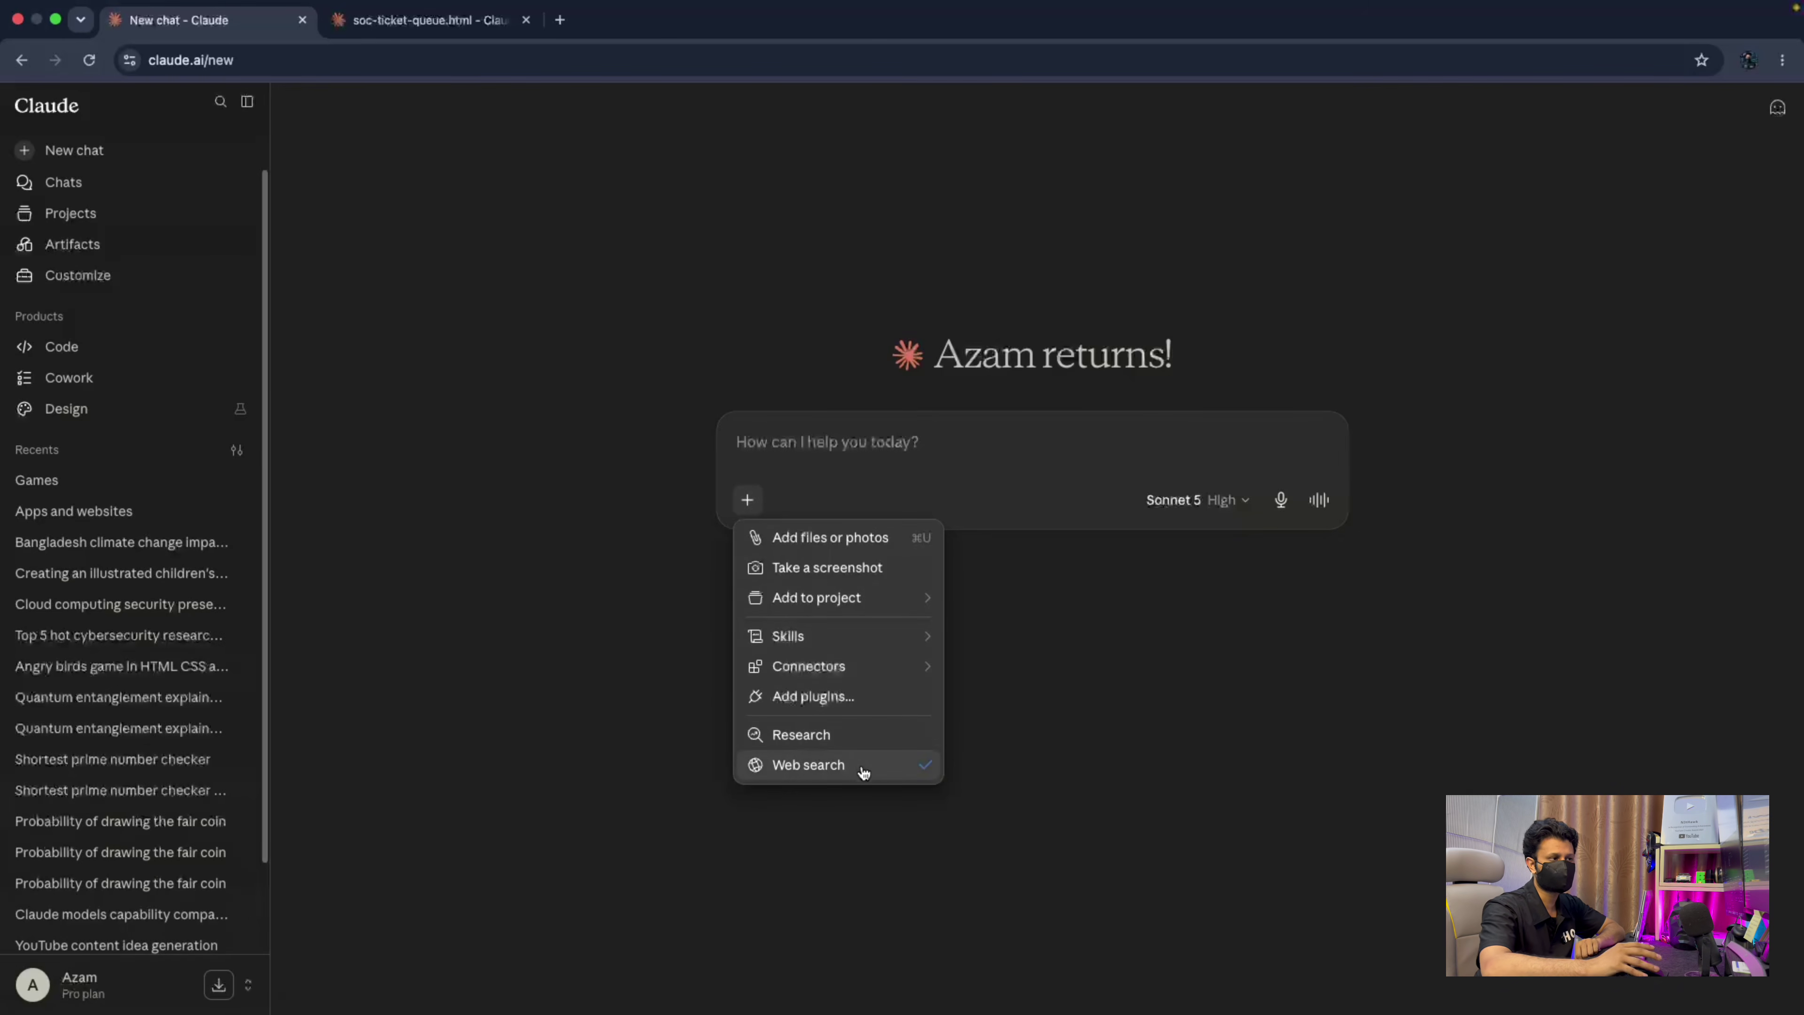
click(838, 442)
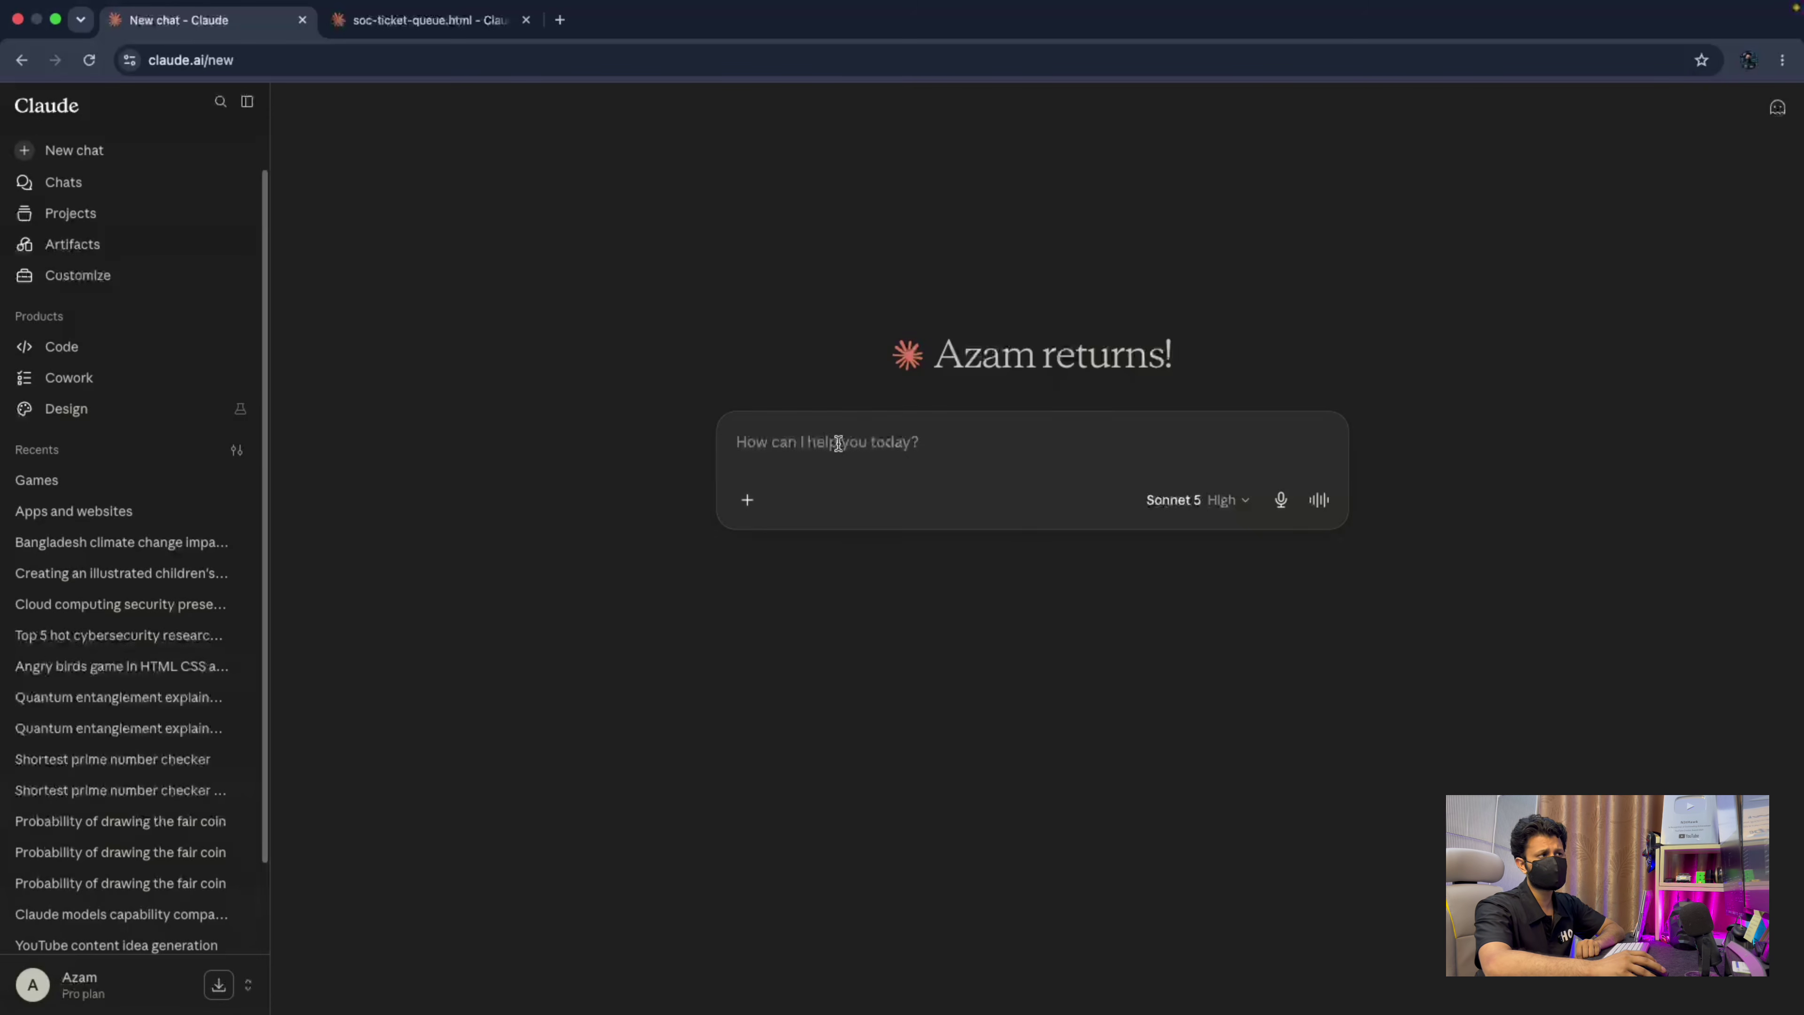
key(super+v)
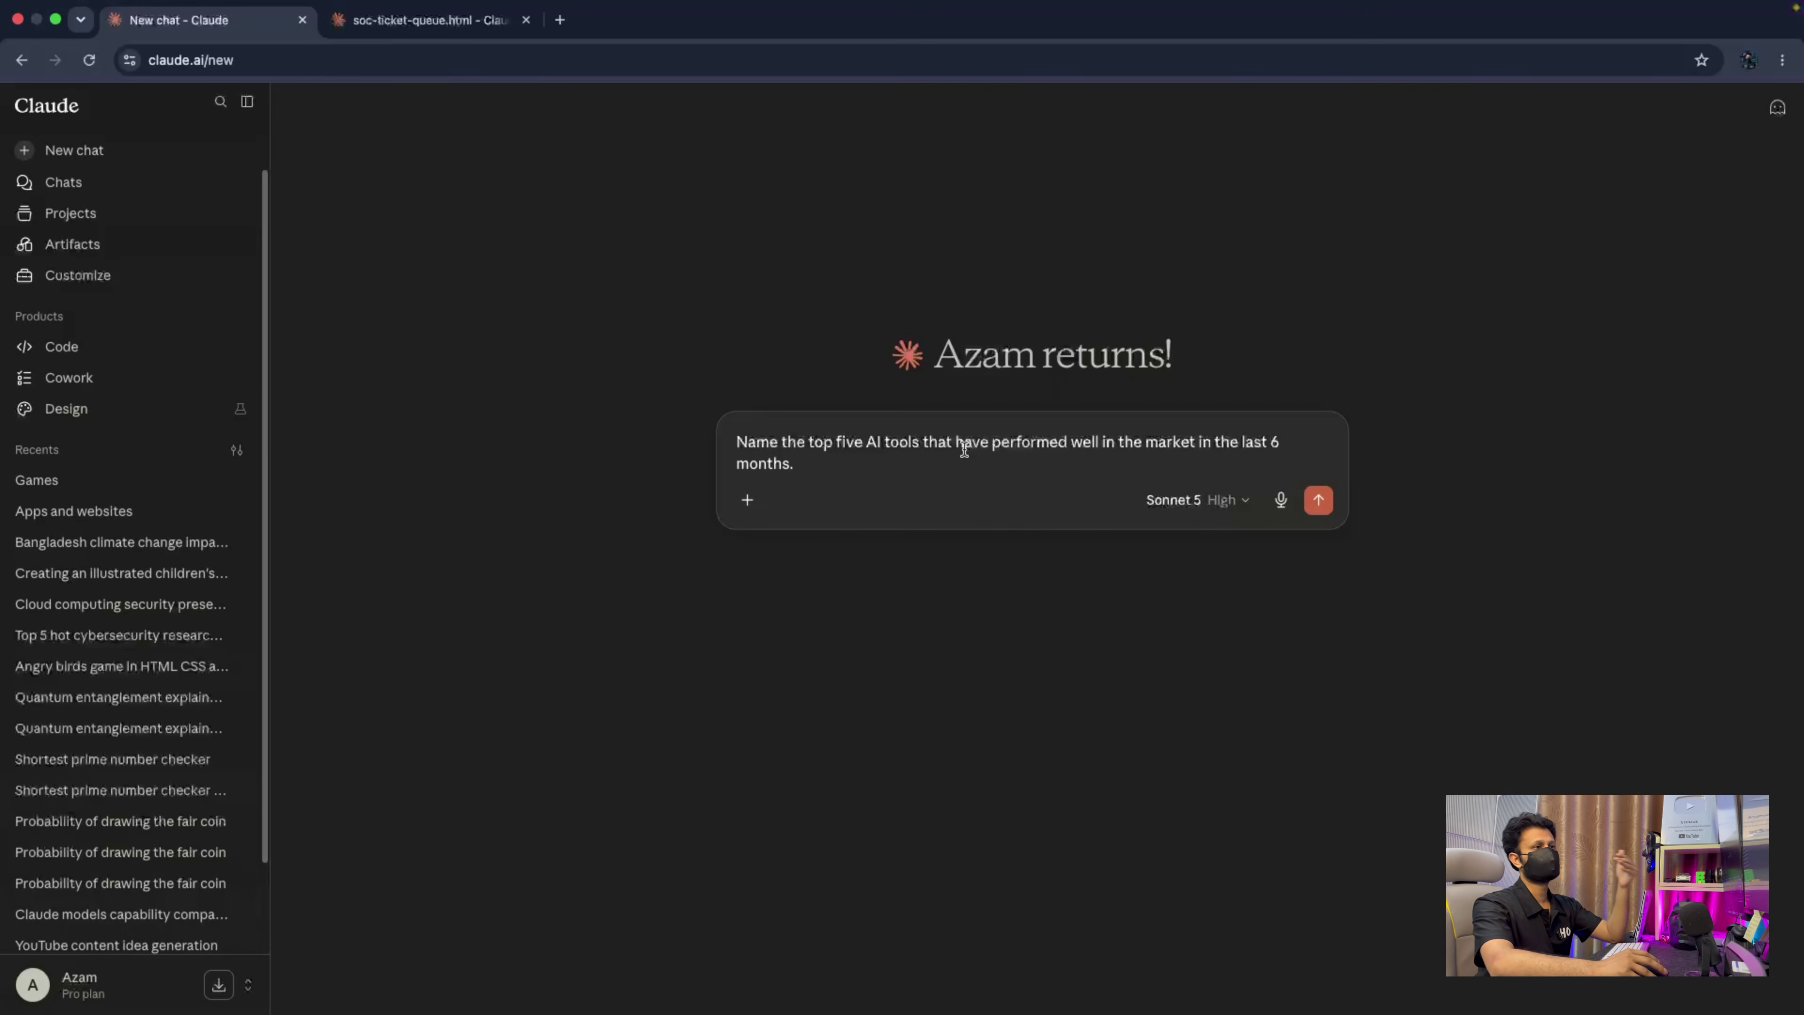
click(1199, 500)
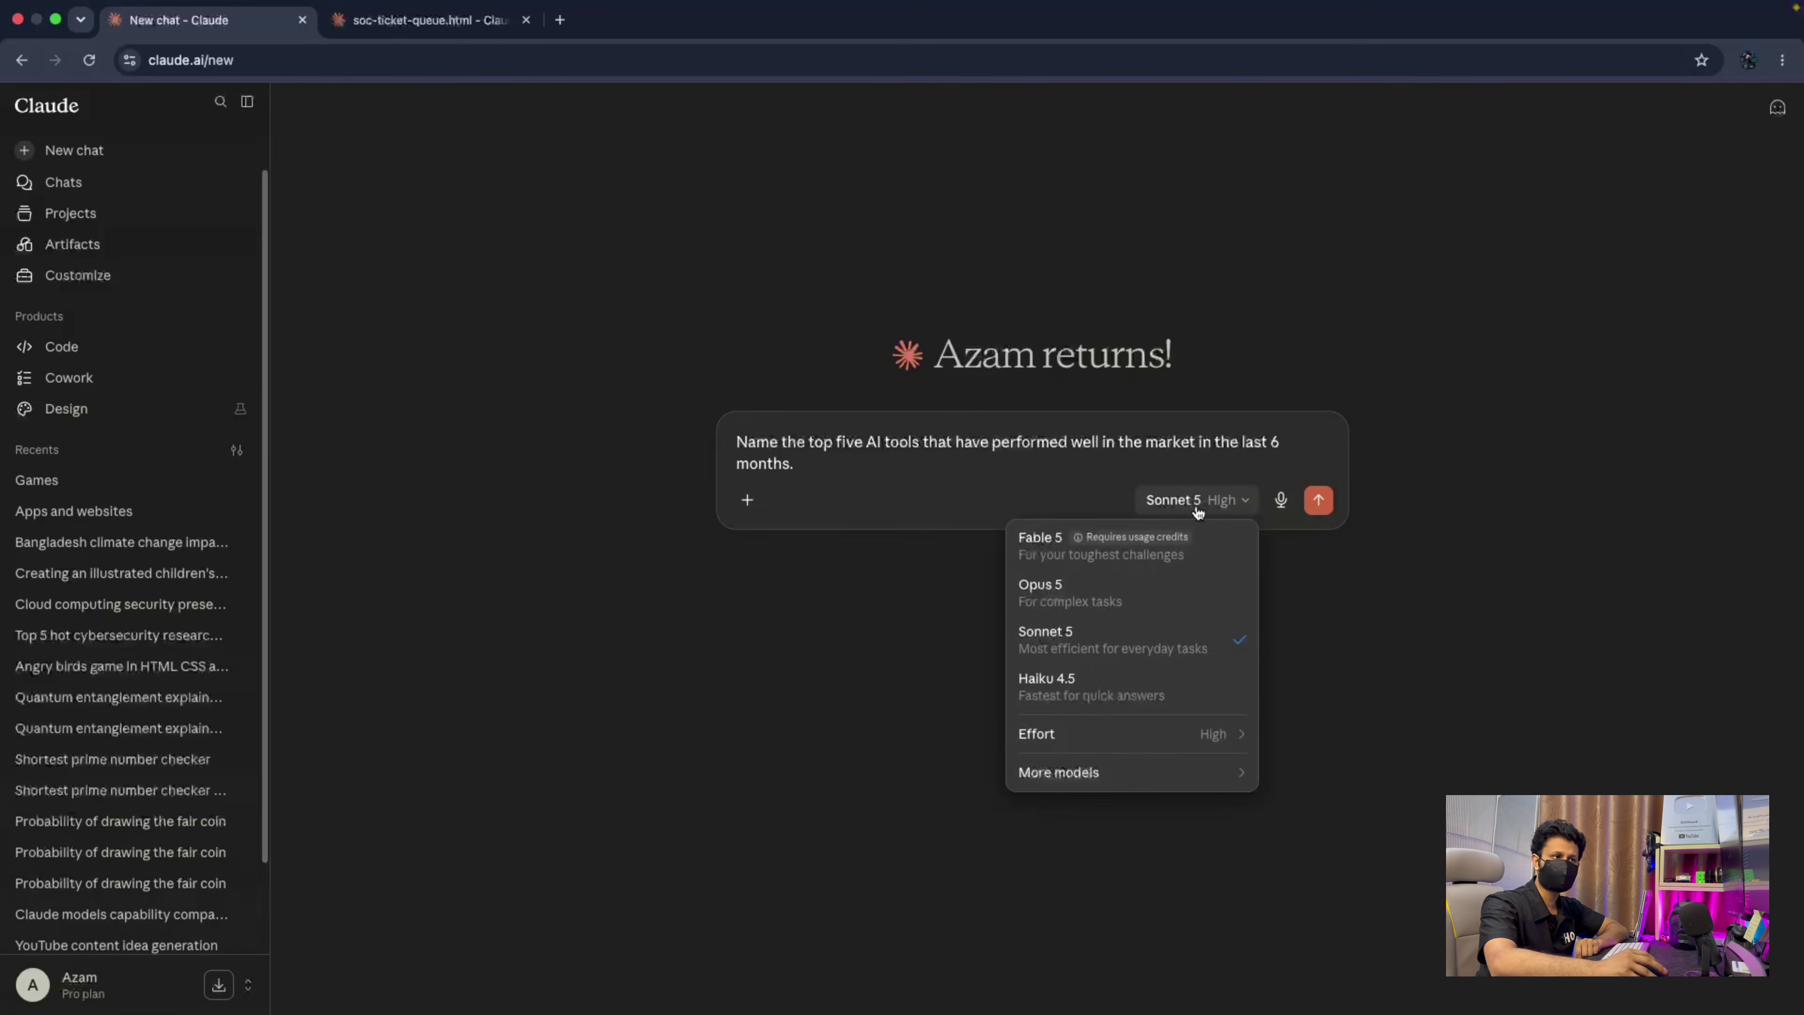
click(1115, 690)
click(1212, 499)
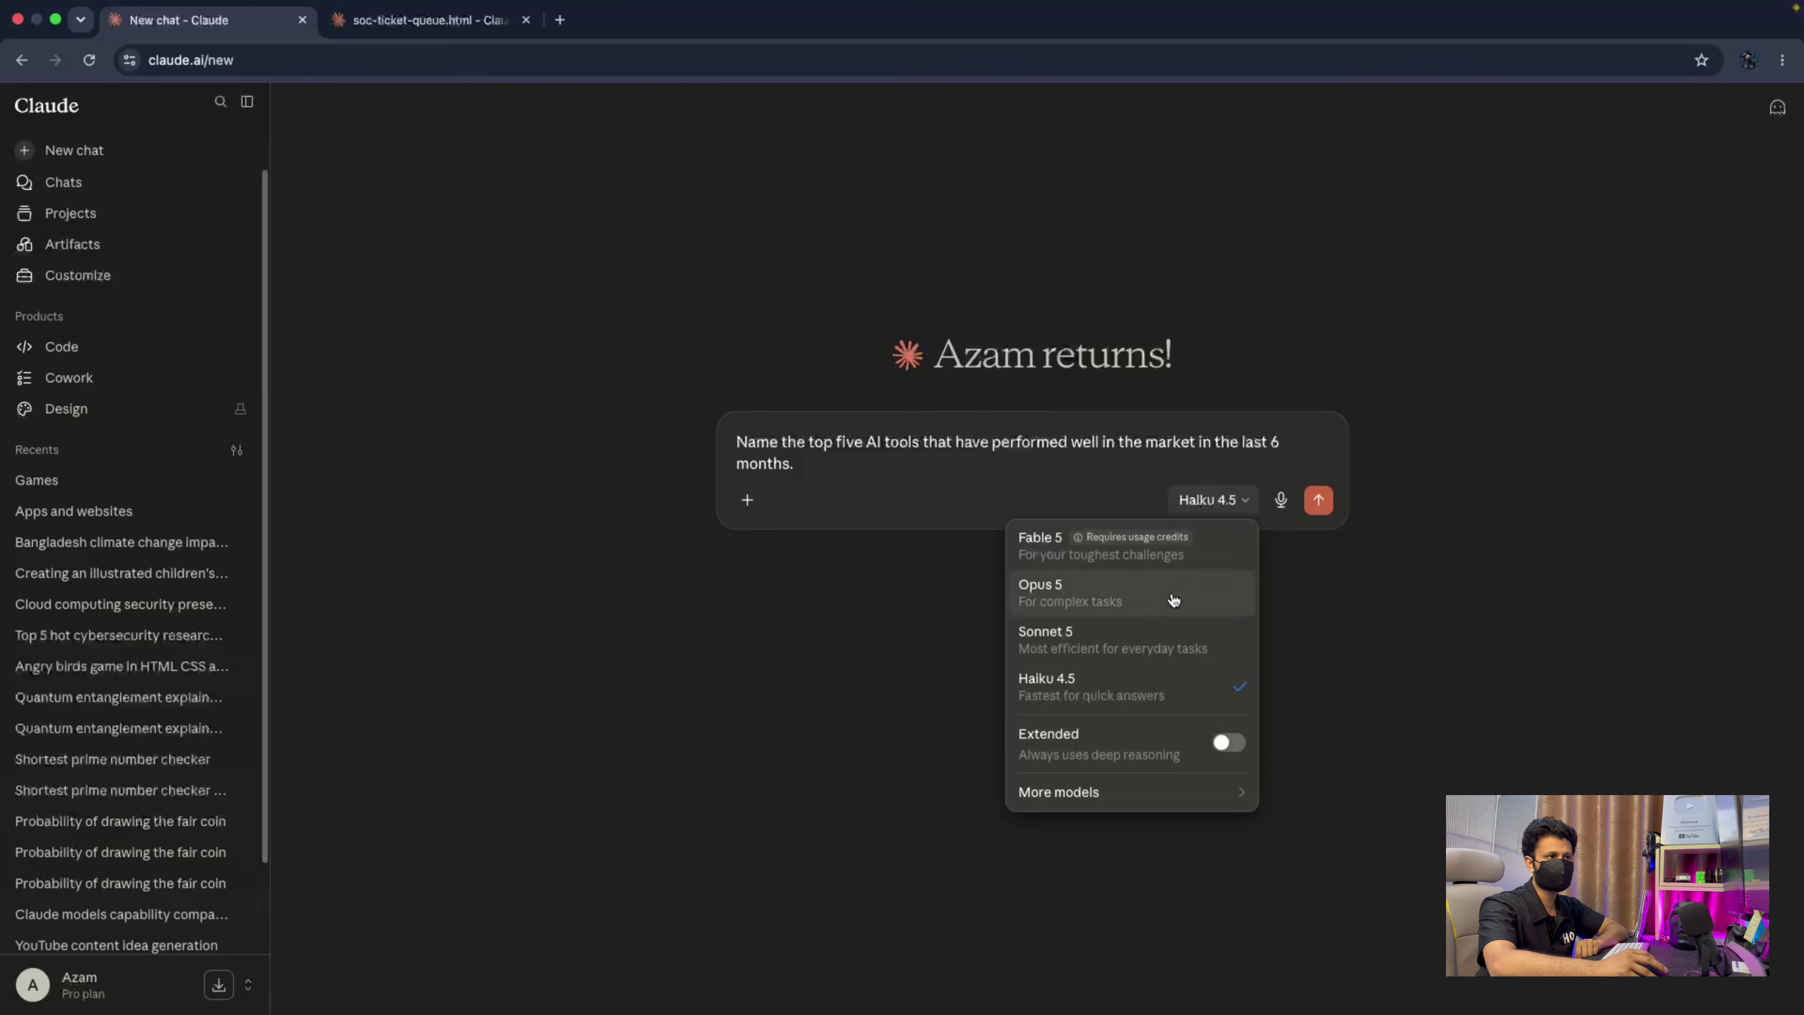
click(1049, 458)
key(Return)
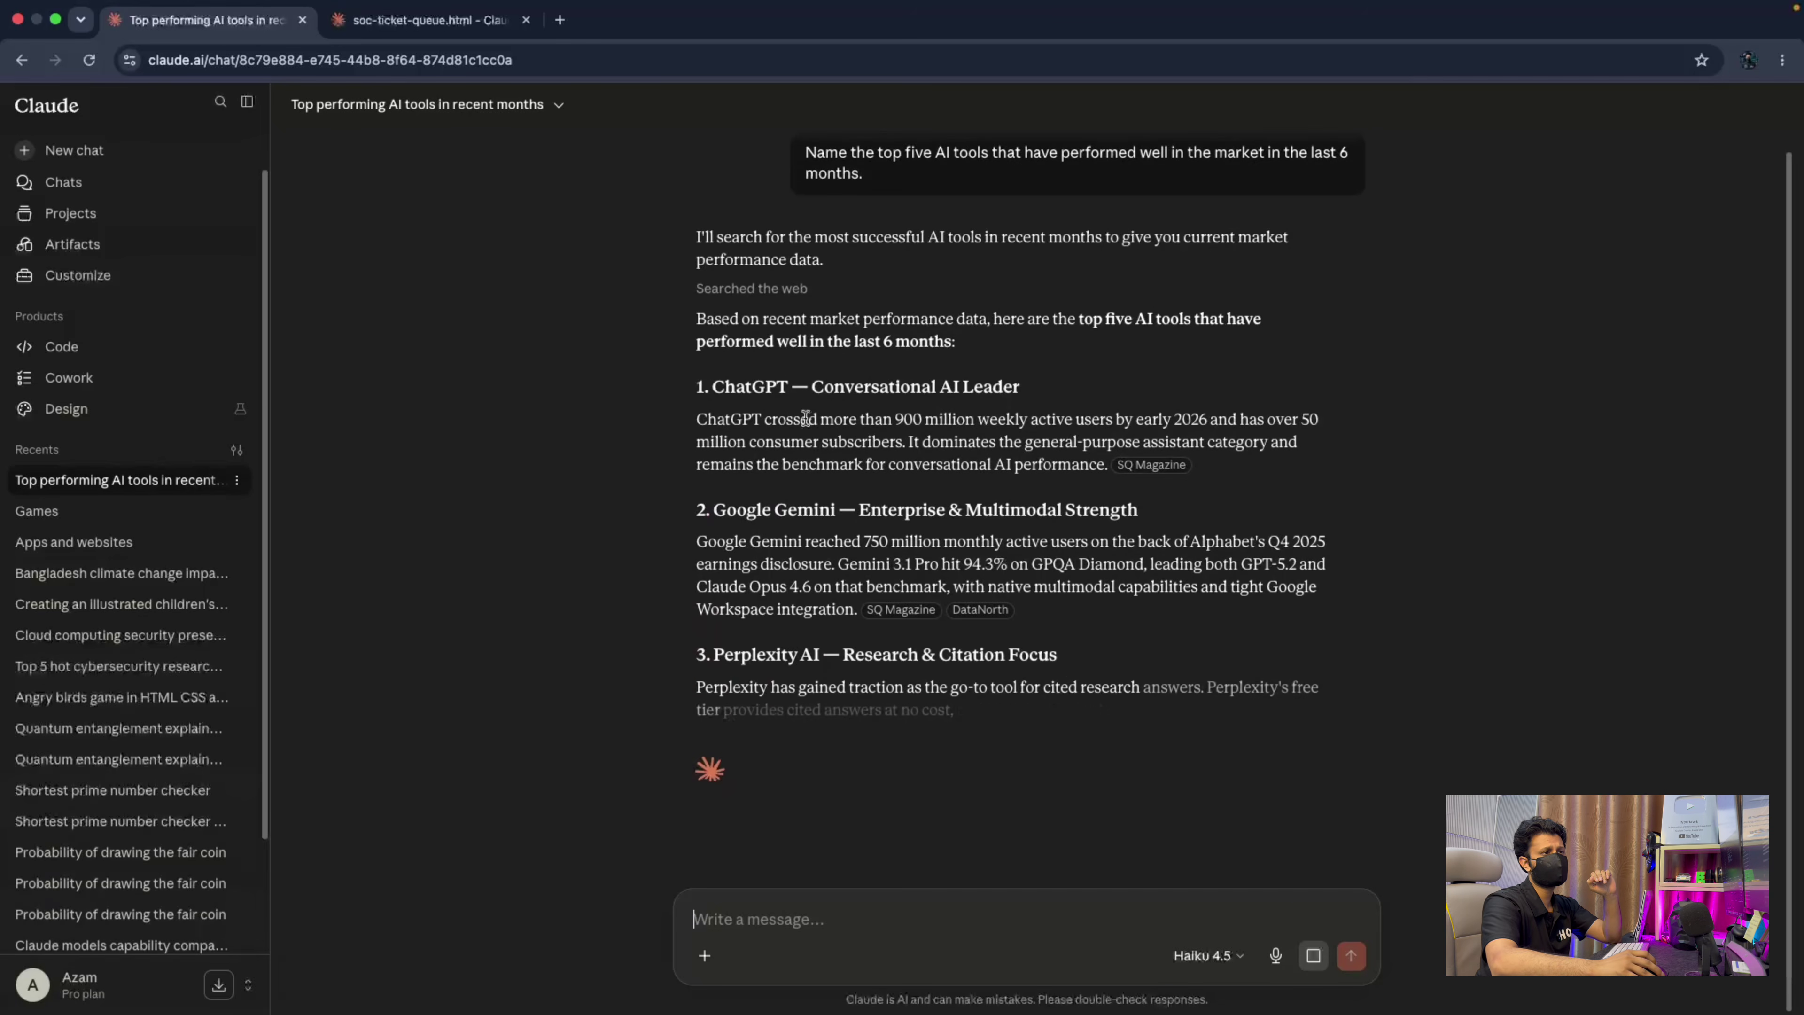
Start a new Claude chat on Haiku 4.5 and enable Research from the + tools menu.
mouse_move(1164, 465)
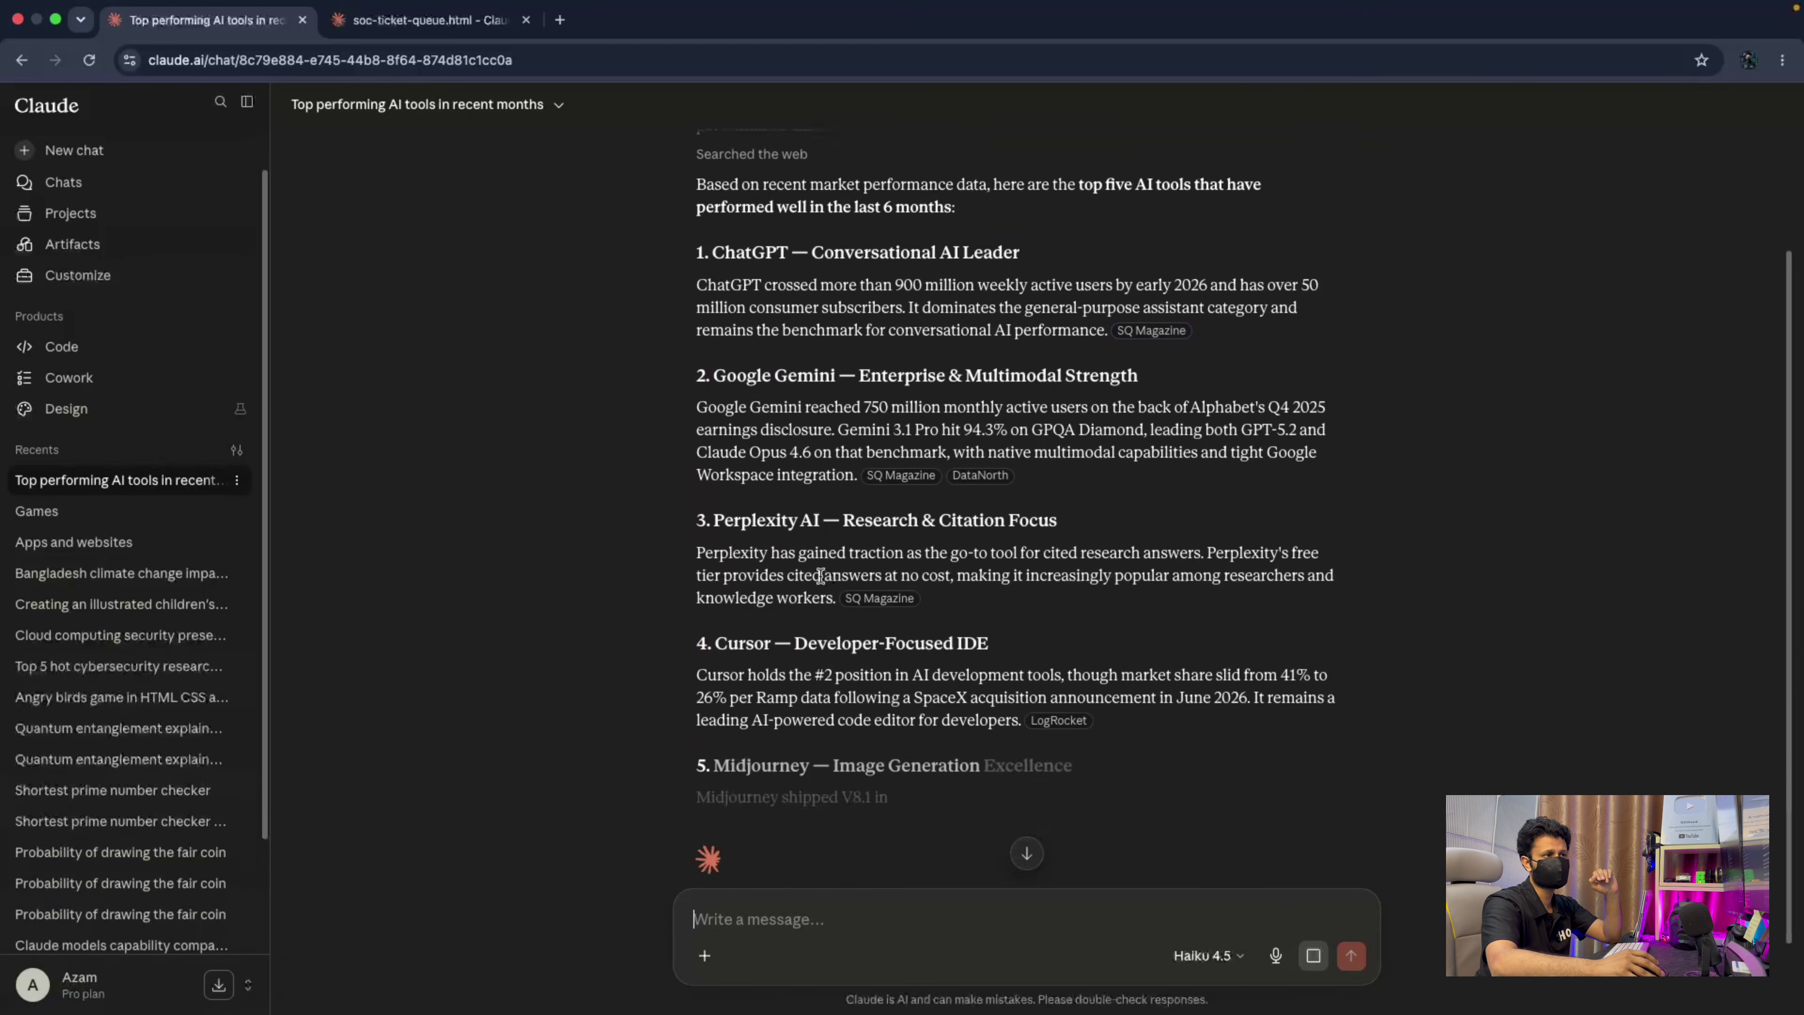
scroll(820, 576, up, 4)
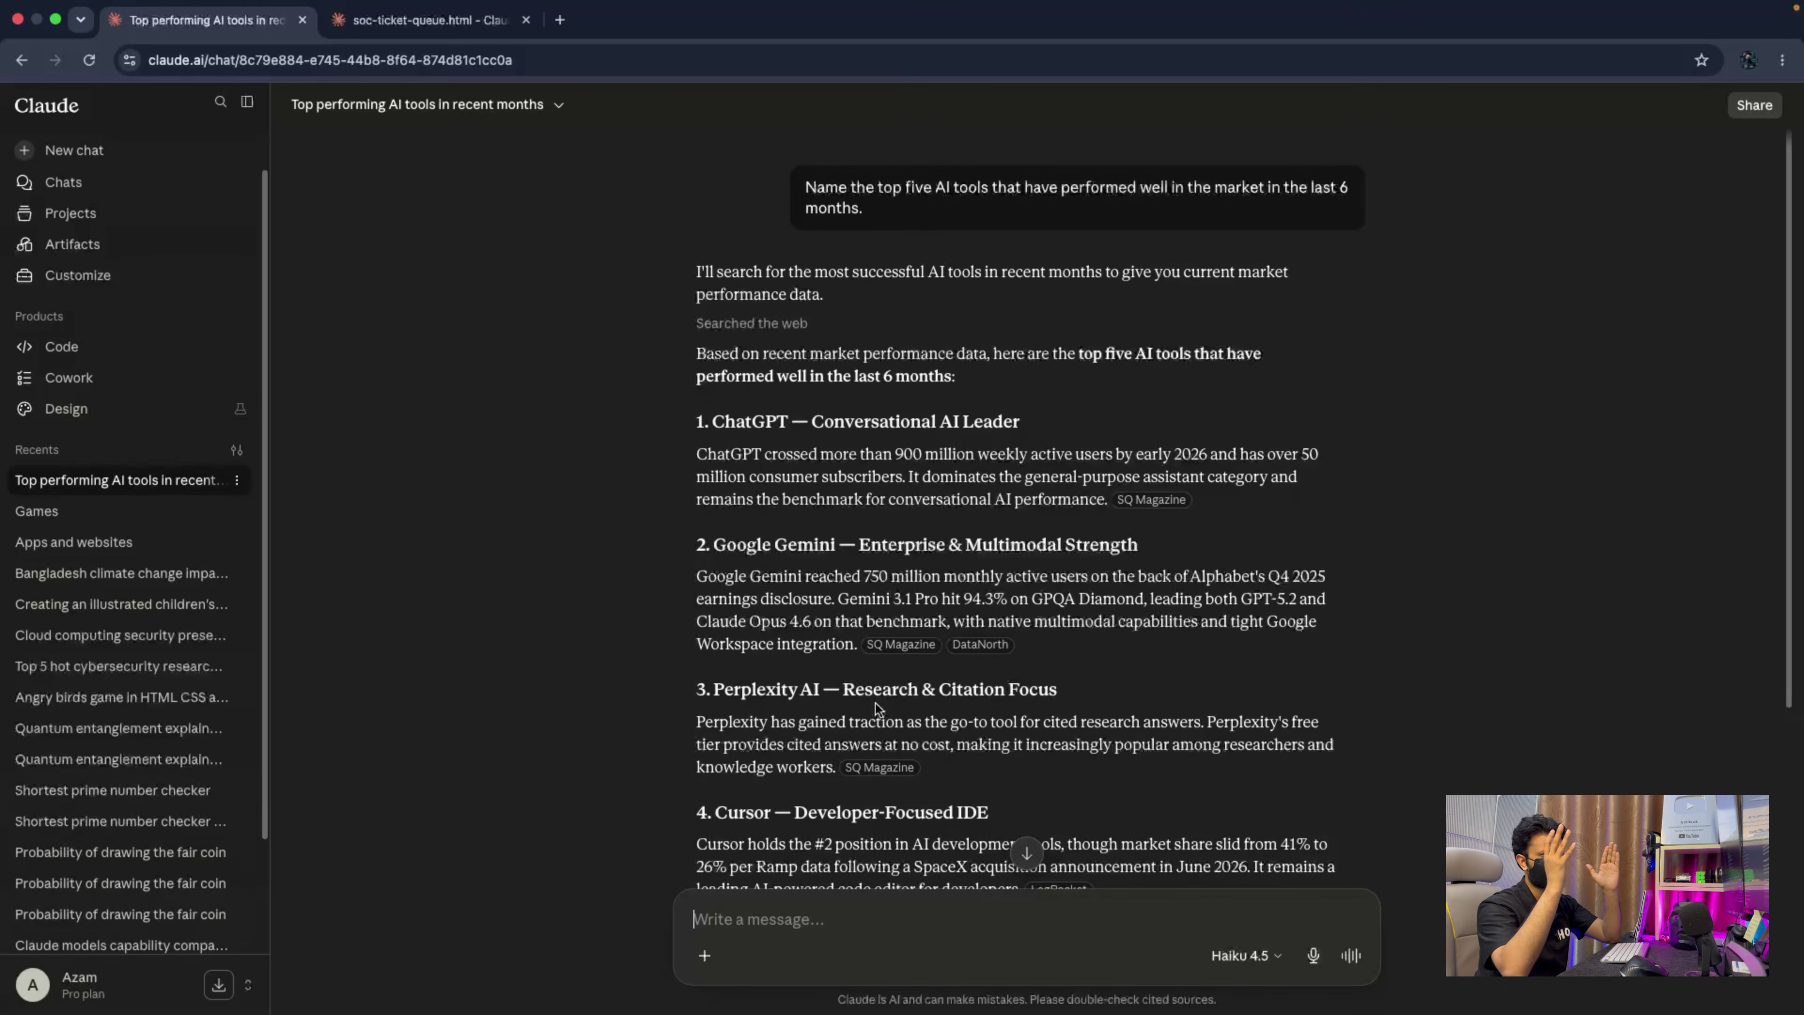
click(705, 956)
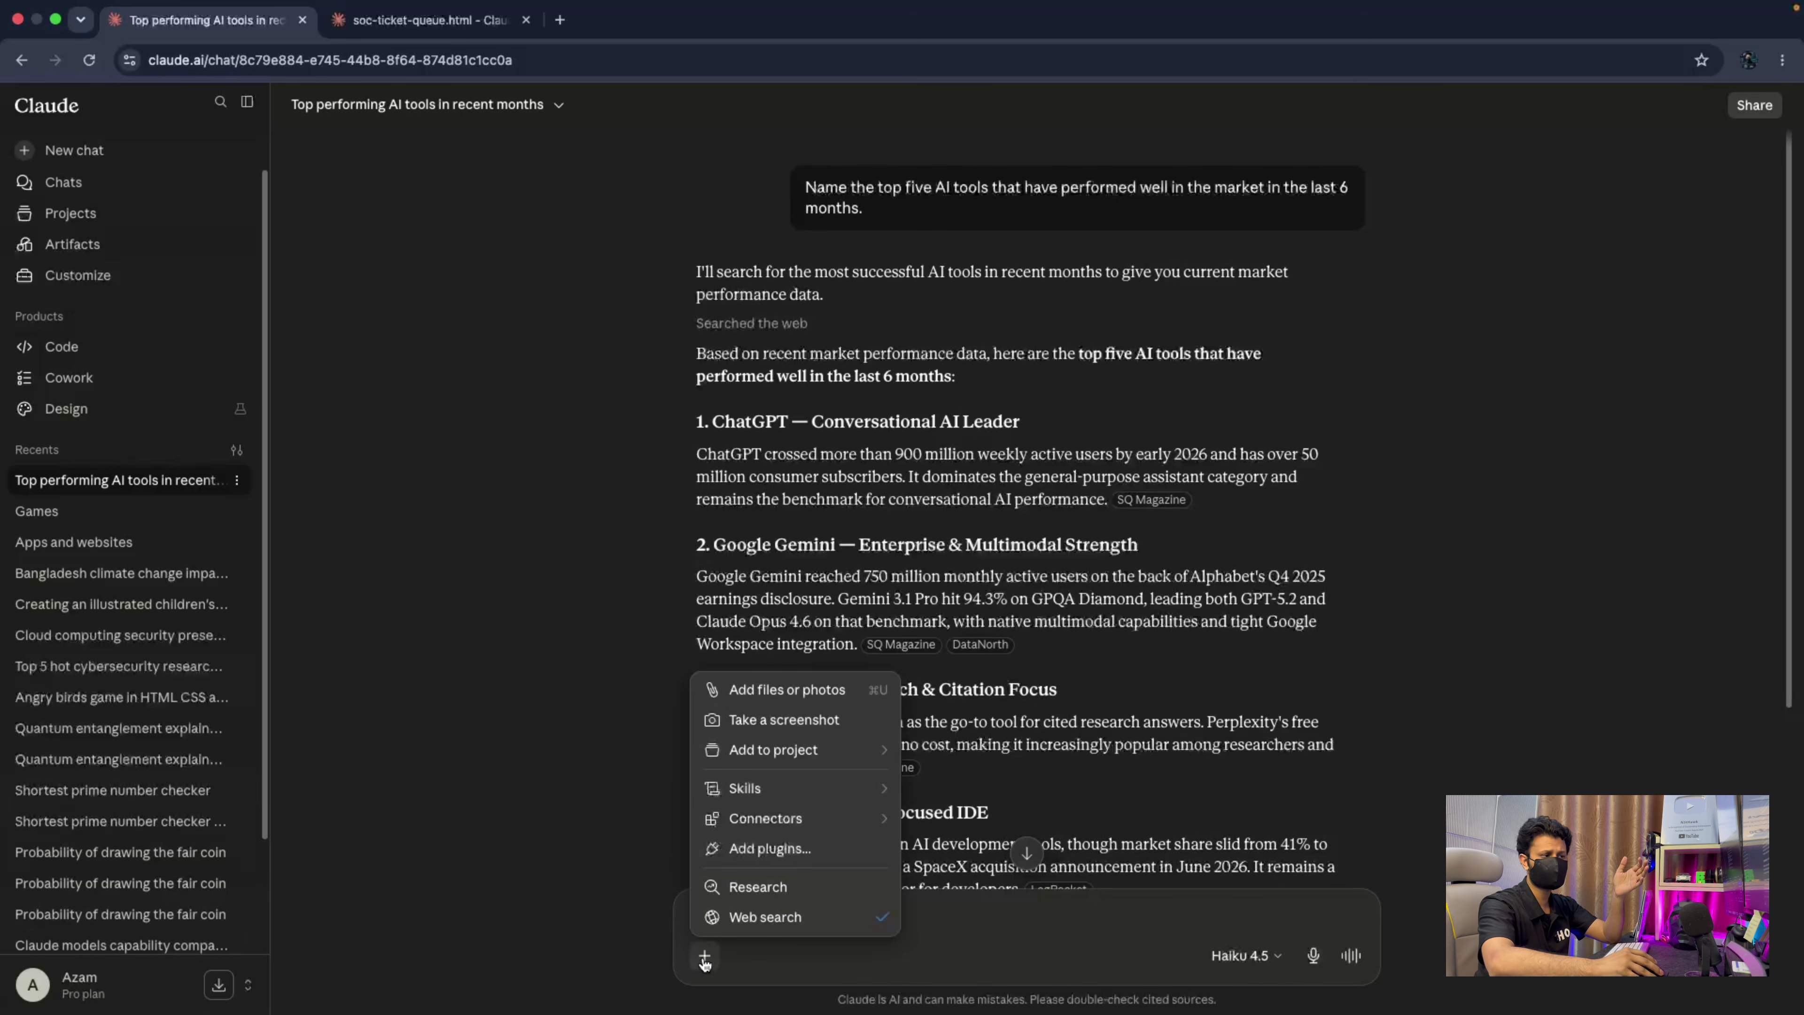
click(704, 958)
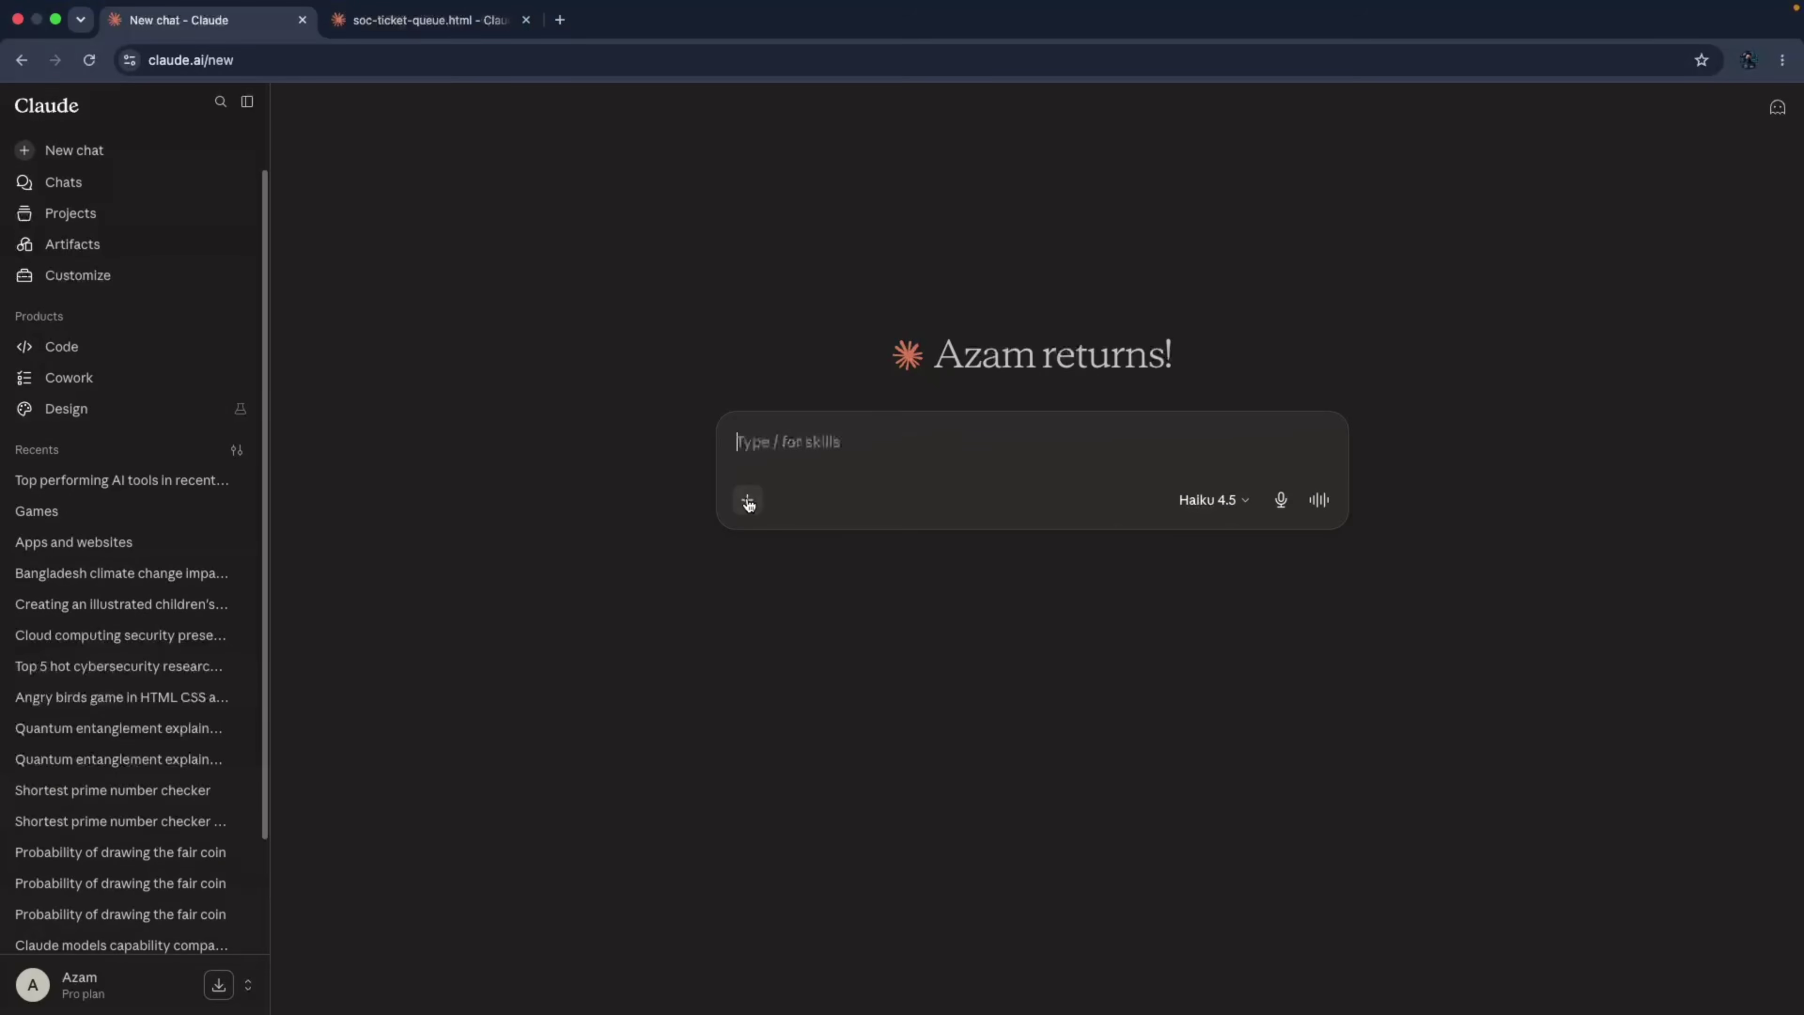
click(747, 499)
click(804, 739)
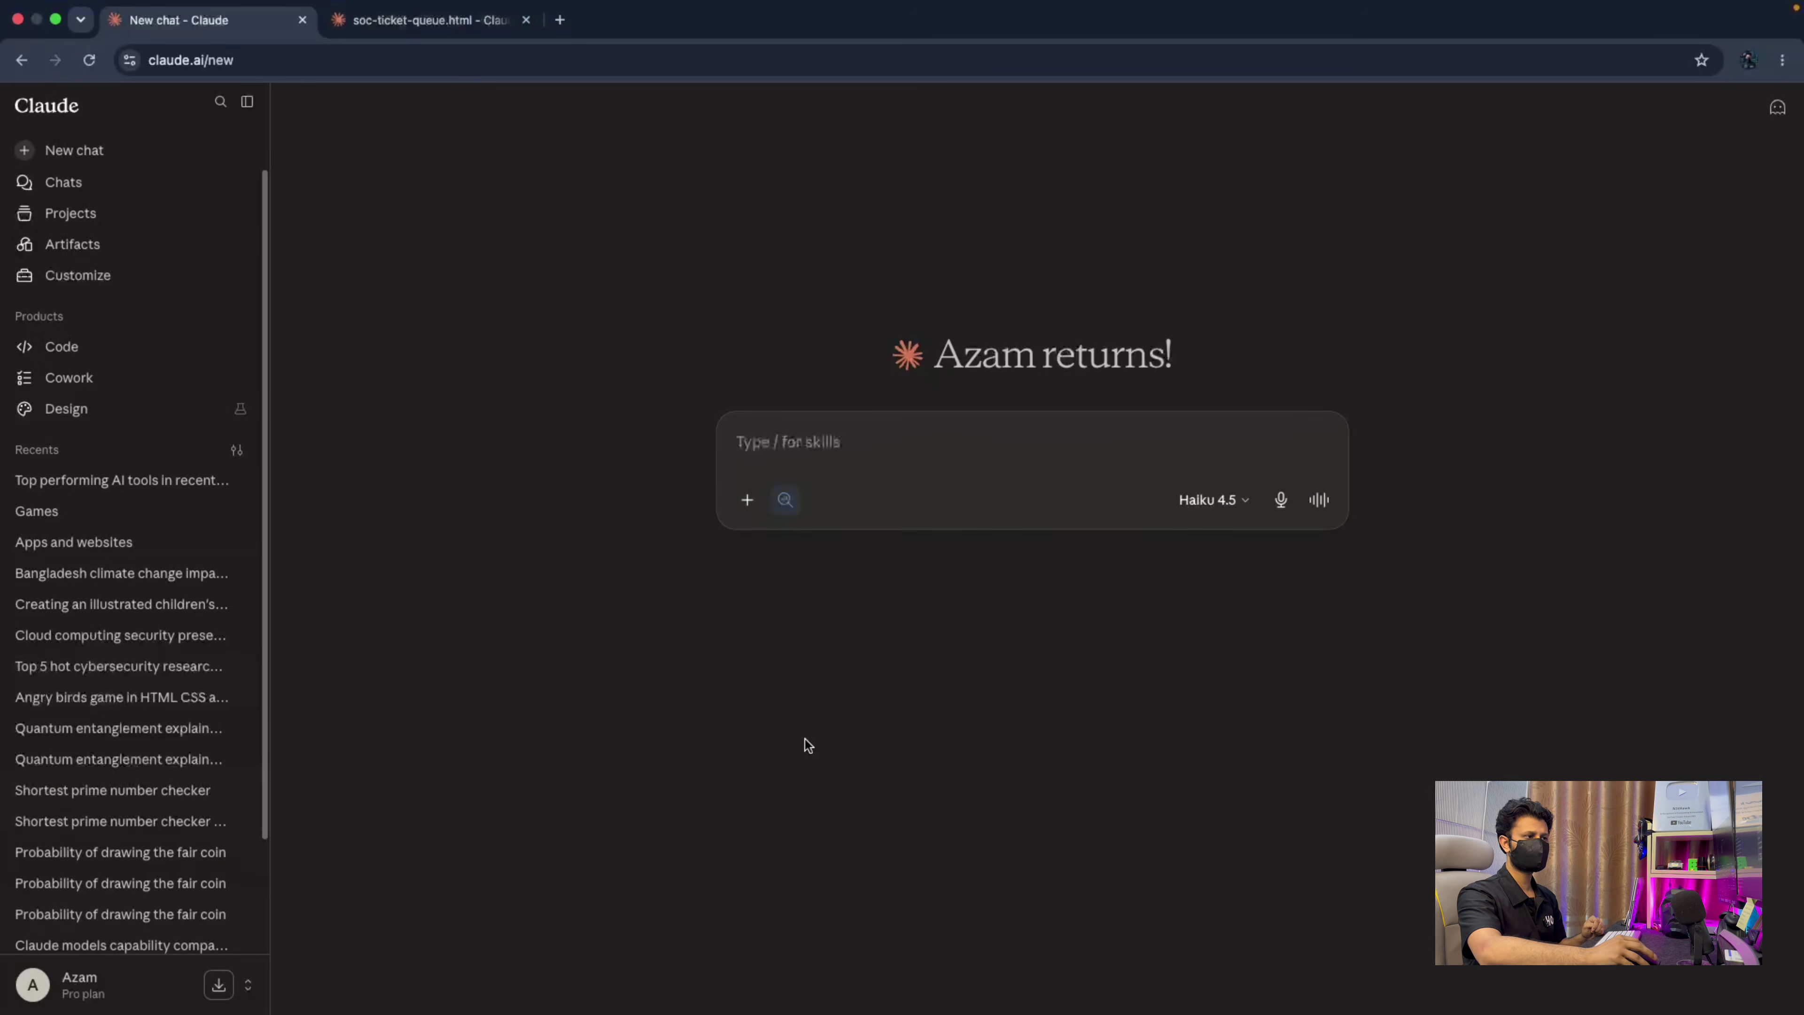
Toggle Research off and back on, confirming it is enabled in the tools menu.
click(755, 509)
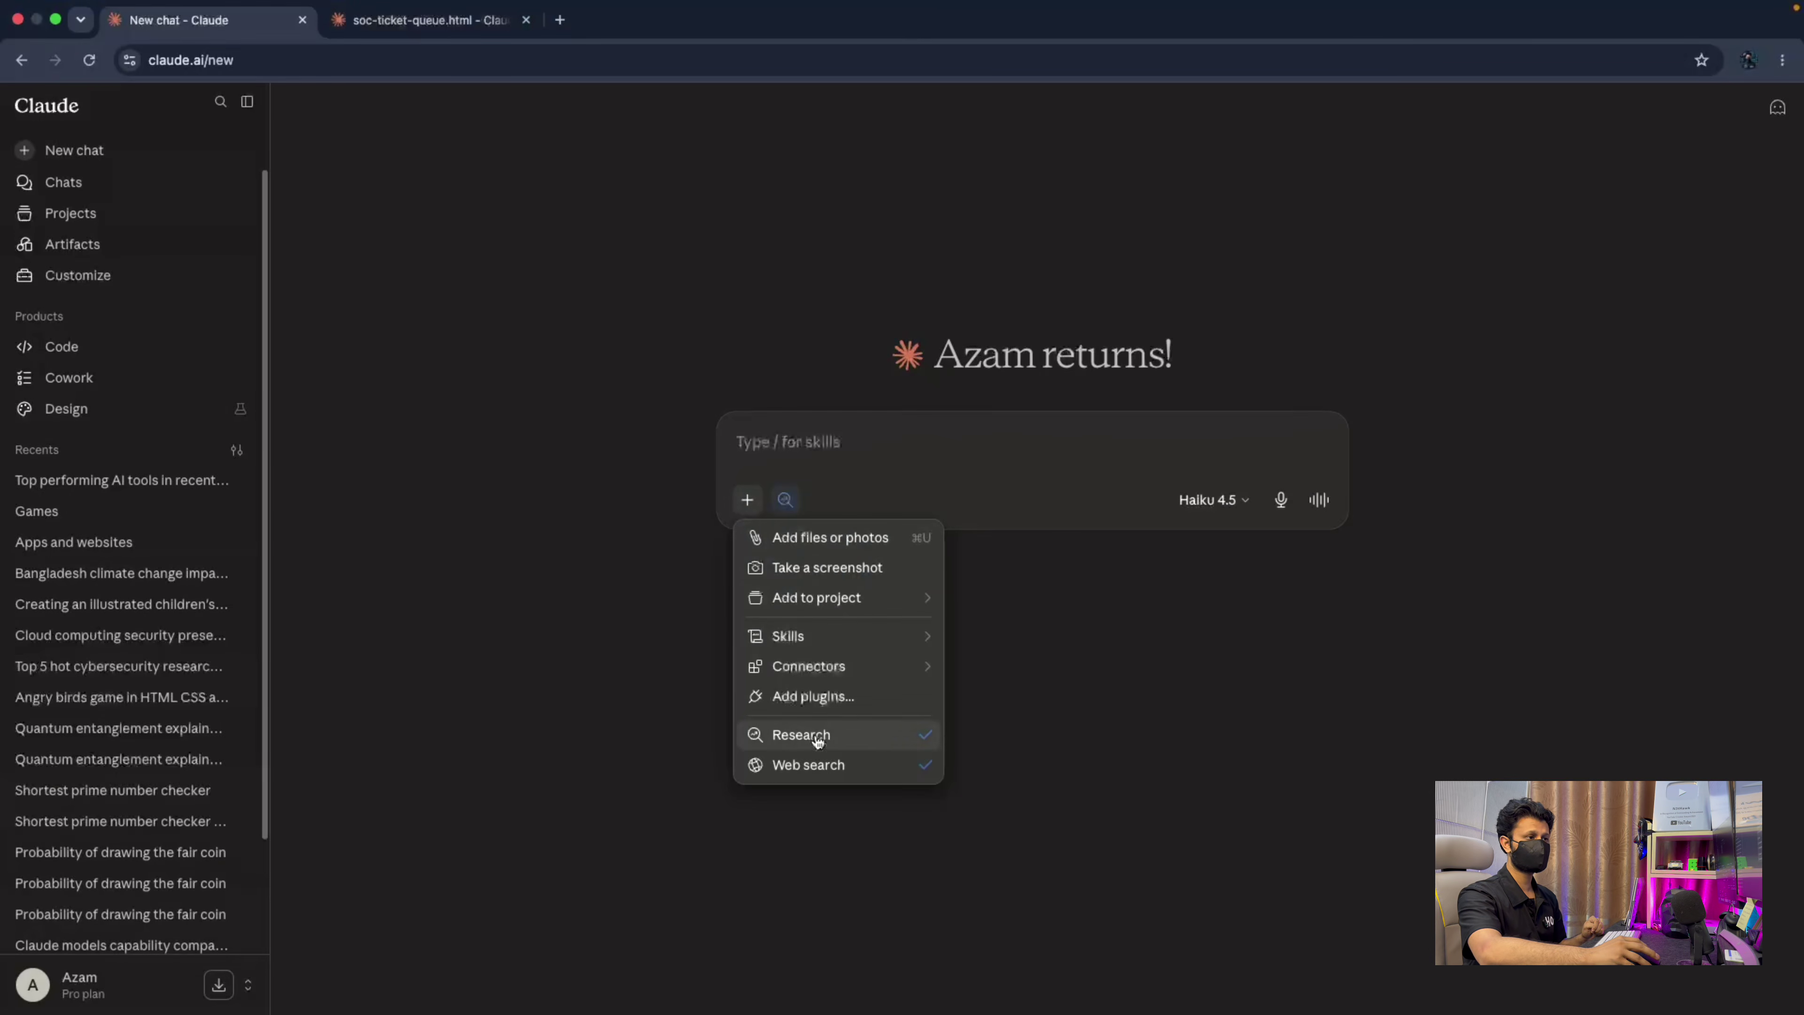
click(817, 766)
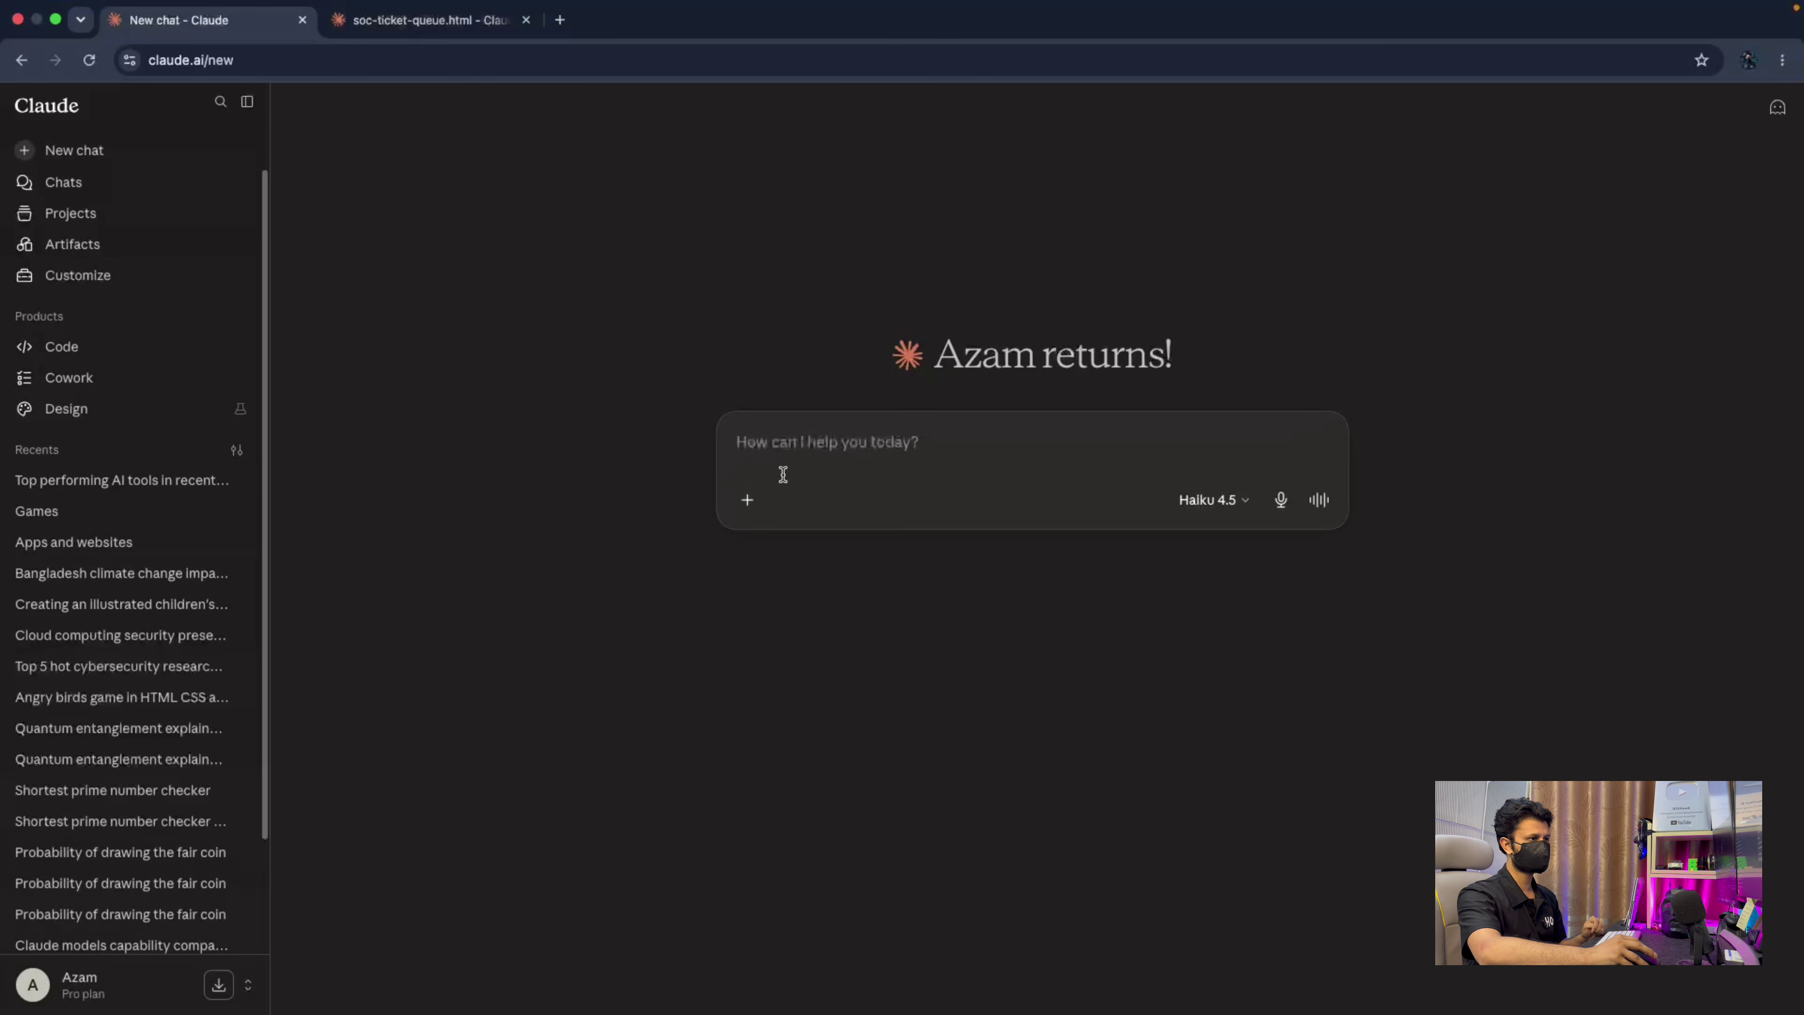
click(747, 499)
click(834, 736)
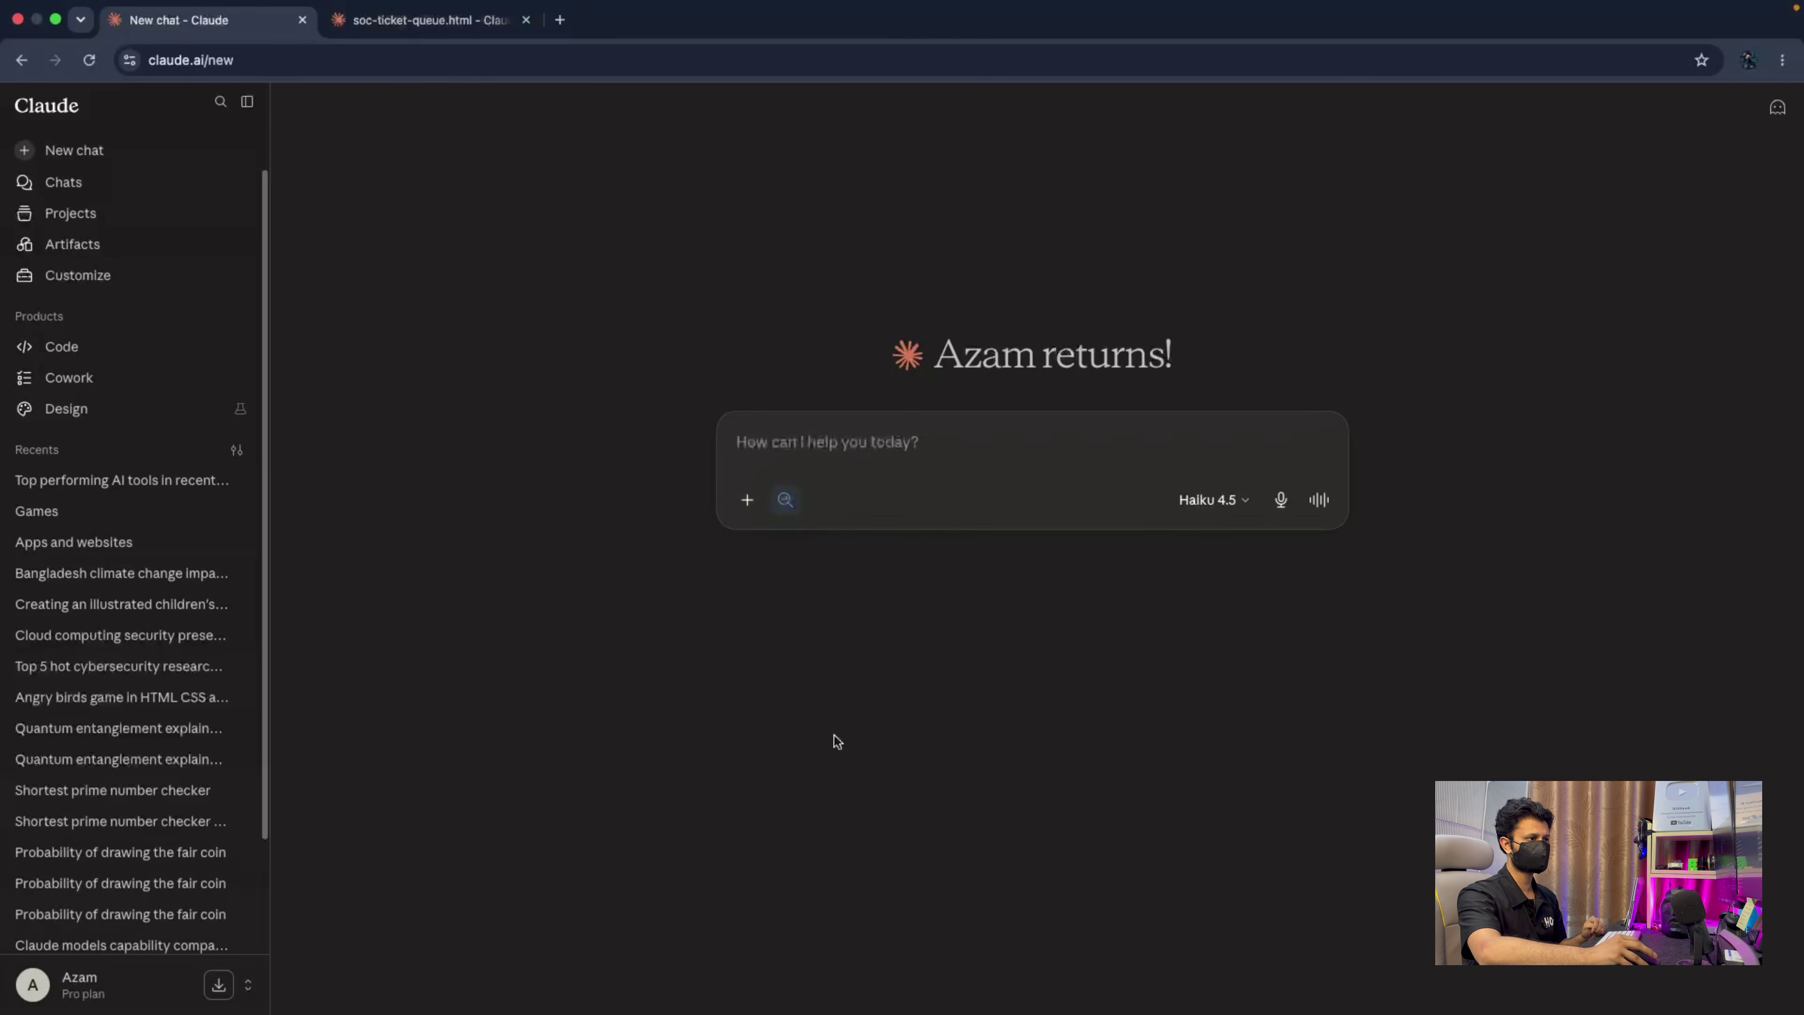
click(738, 500)
Paste the prompt asking for the top 5 AI tools' pricing and usage, and send it.
click(849, 435)
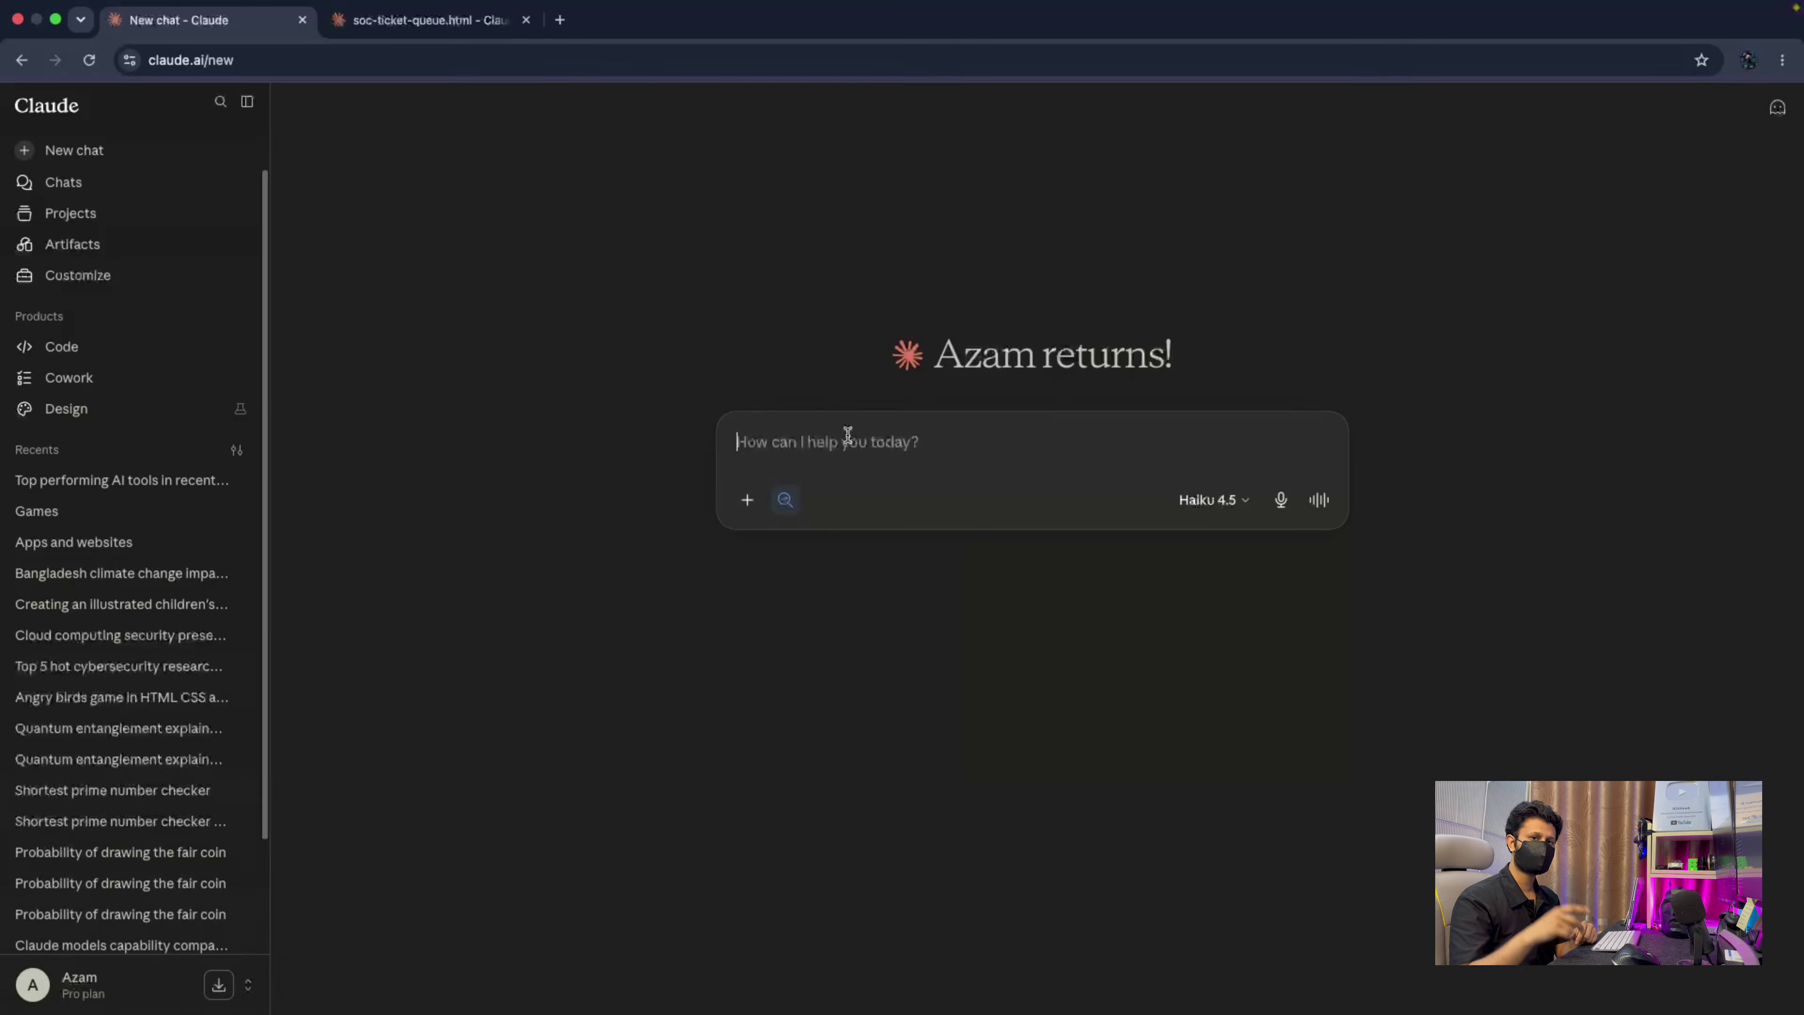
text(Name the top 5 AI tools that have performed very well in the last 2 months and list everything from the price plan of each tool to how to use it and which free plan is the cheap to use.)
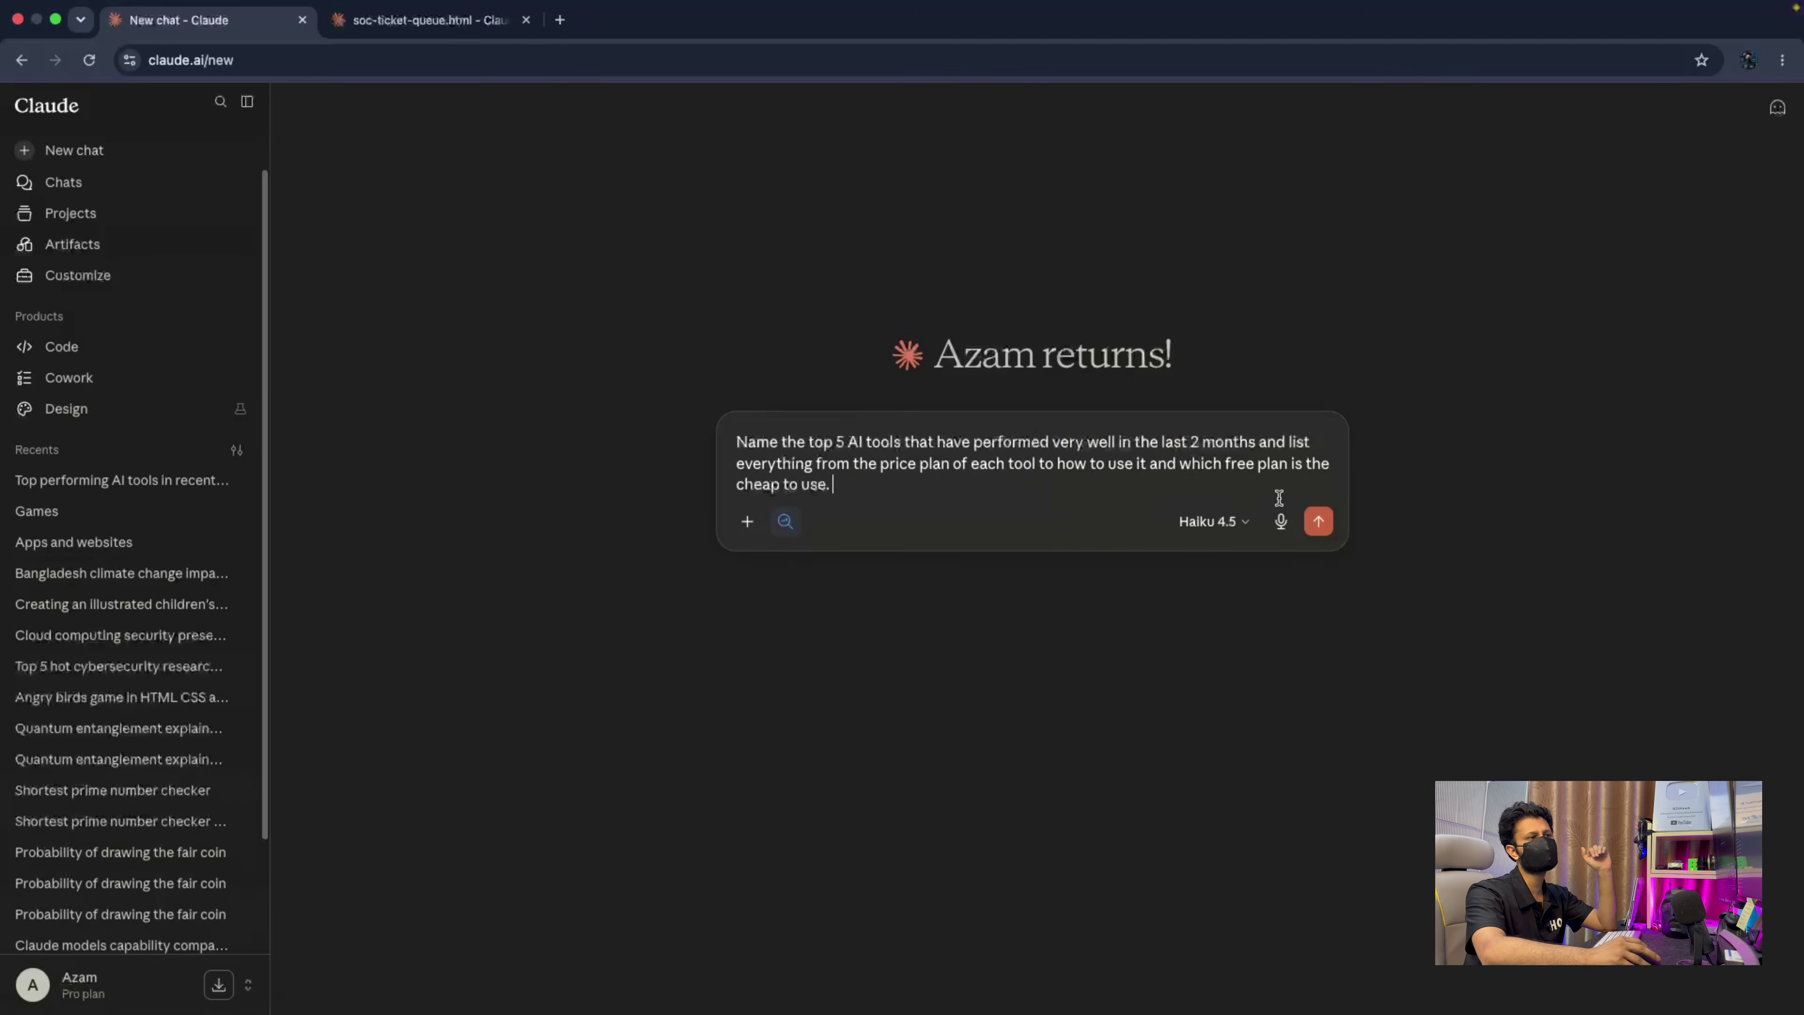
click(1318, 521)
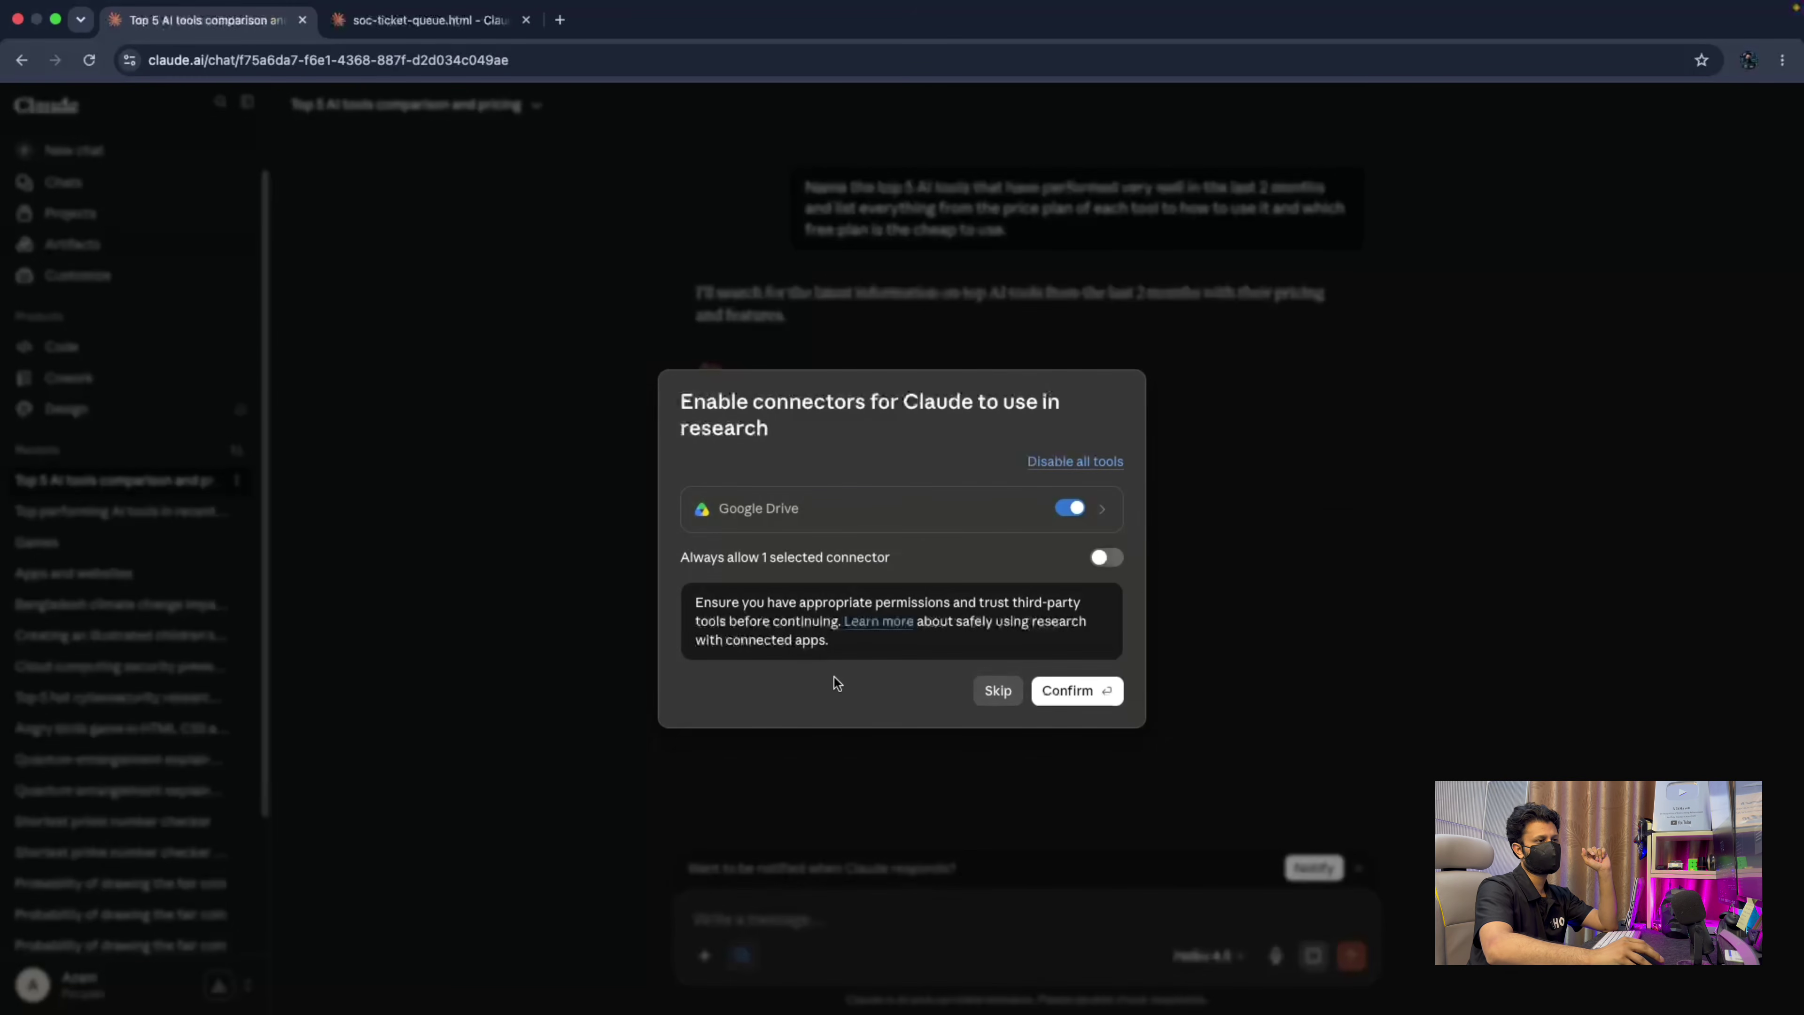
Skip the Google Drive connectors prompt so the research proceeds.
click(987, 691)
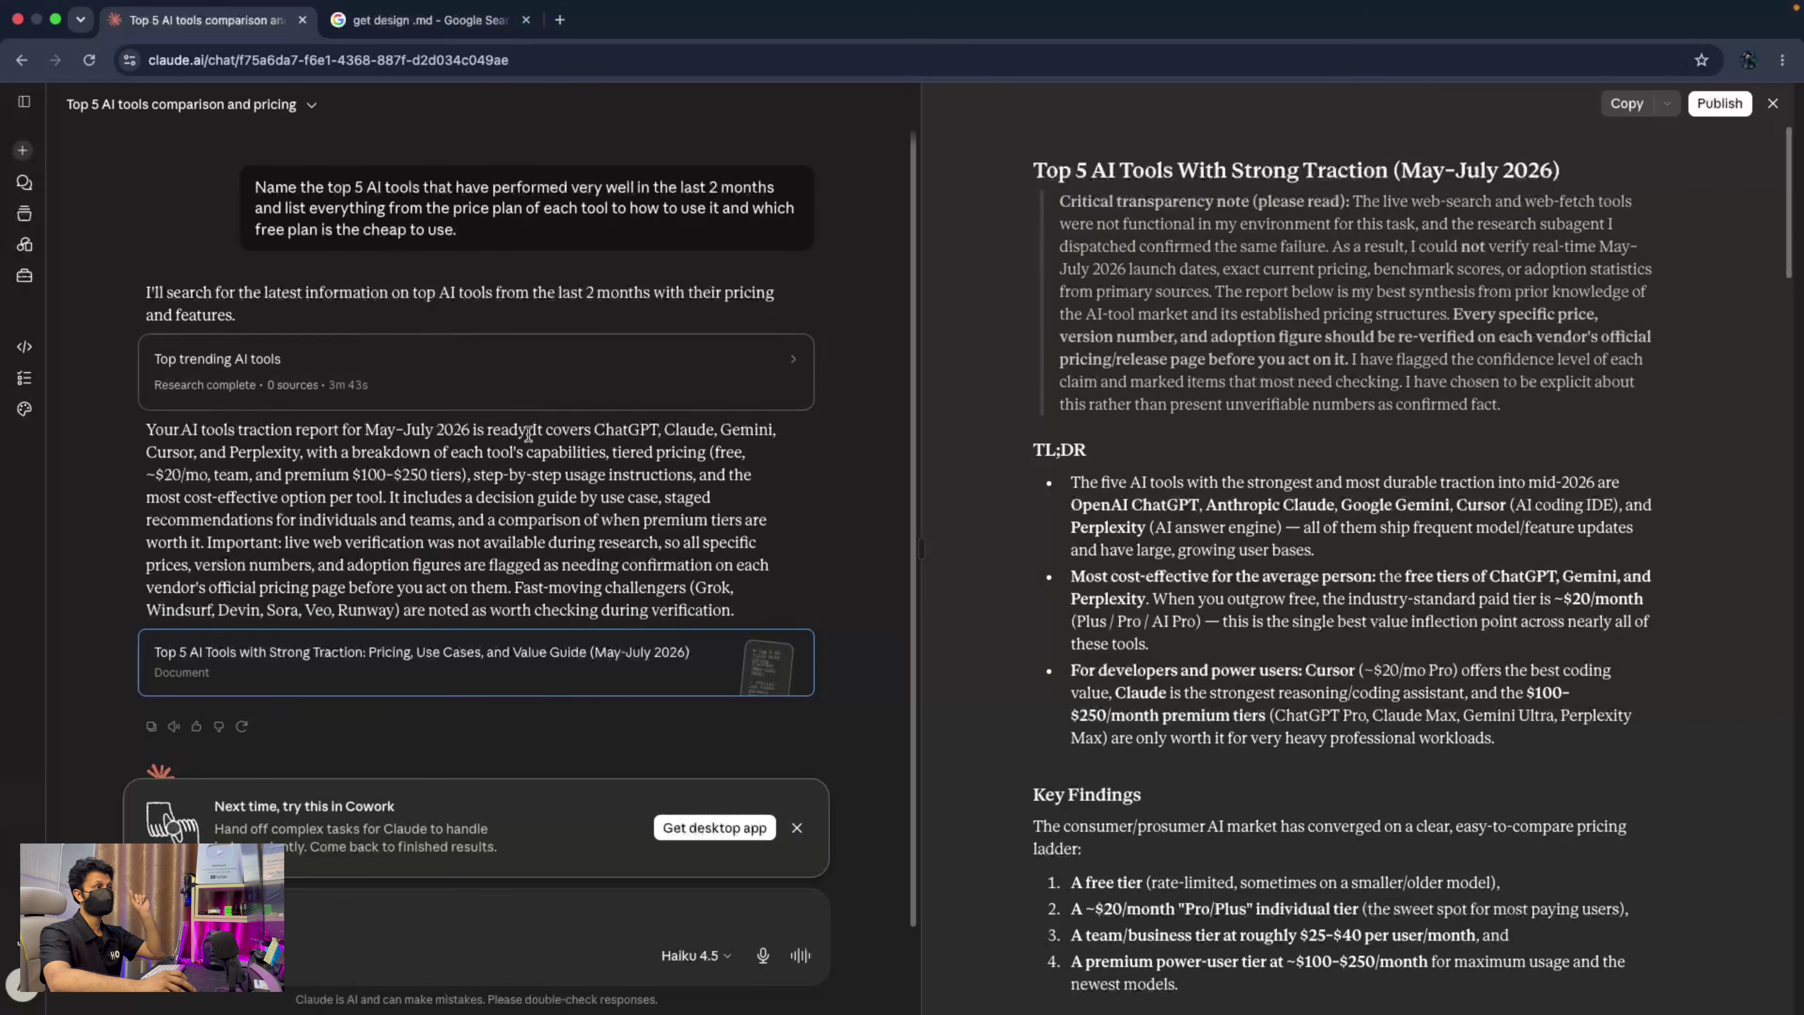
Read through the report, highlighting the Key Findings and ChatGPT sections.
scroll(1338, 495, down, 6)
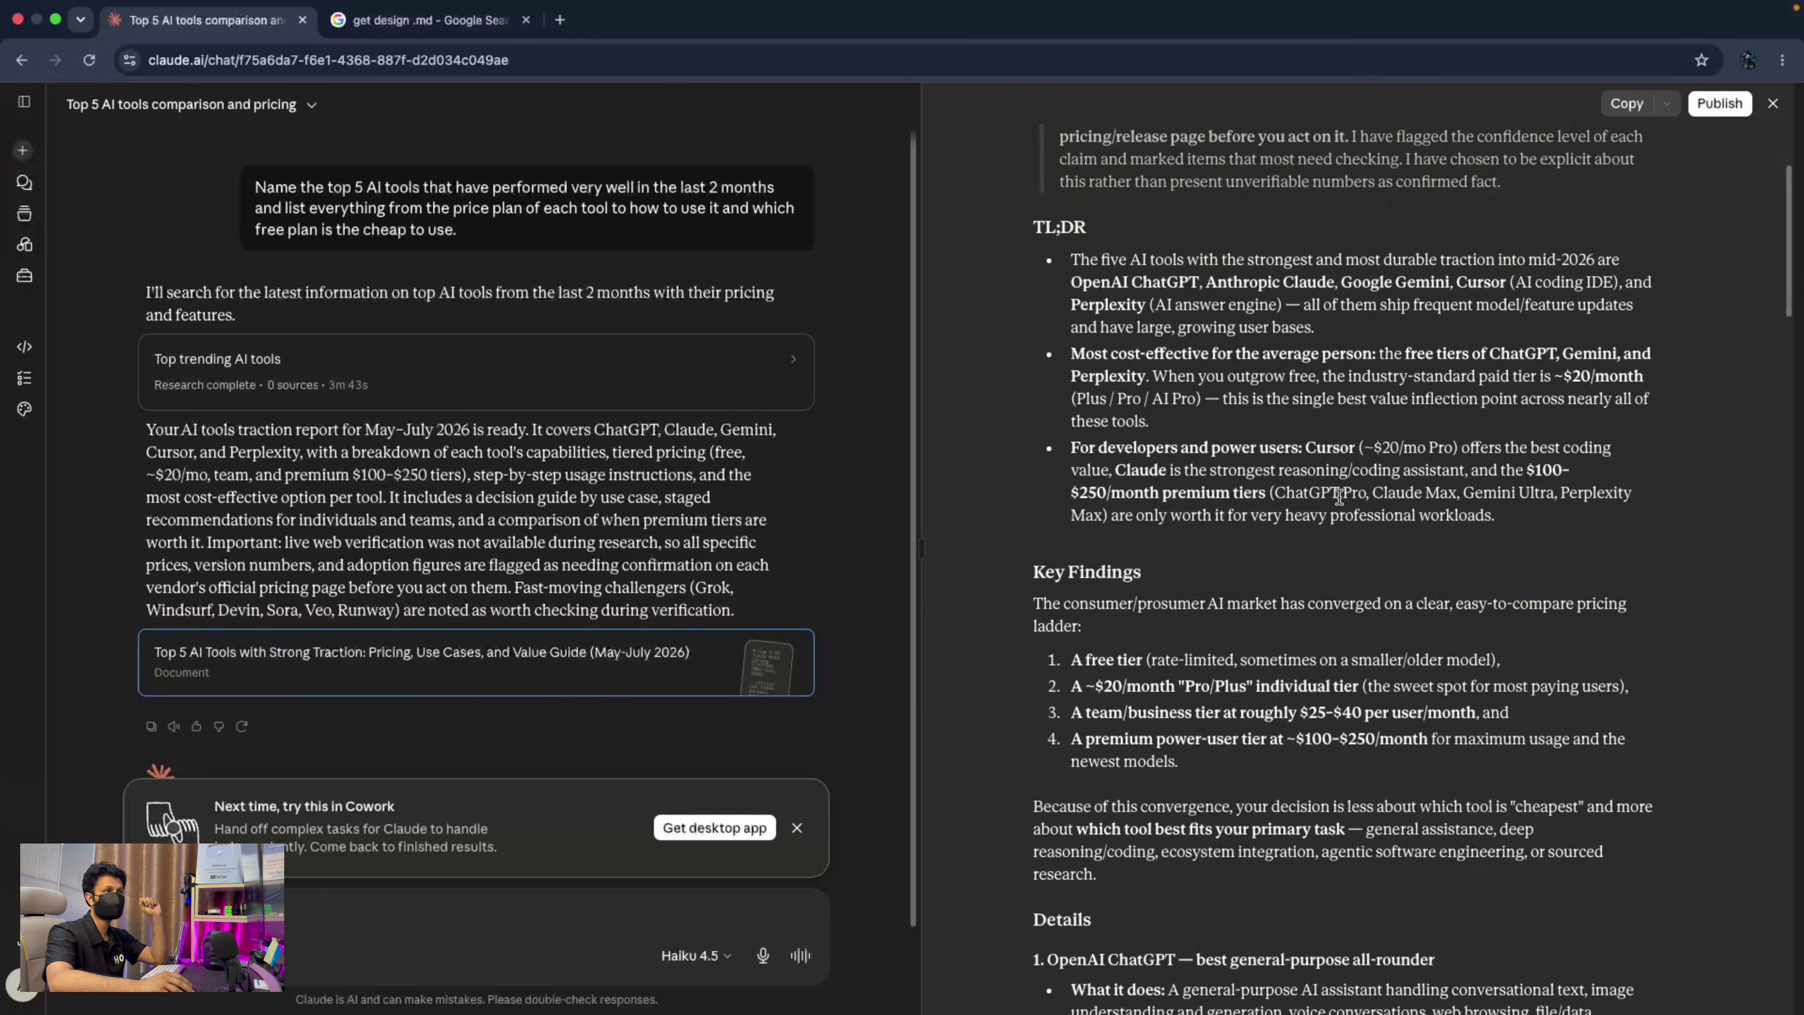
scroll(1338, 495, down, 15)
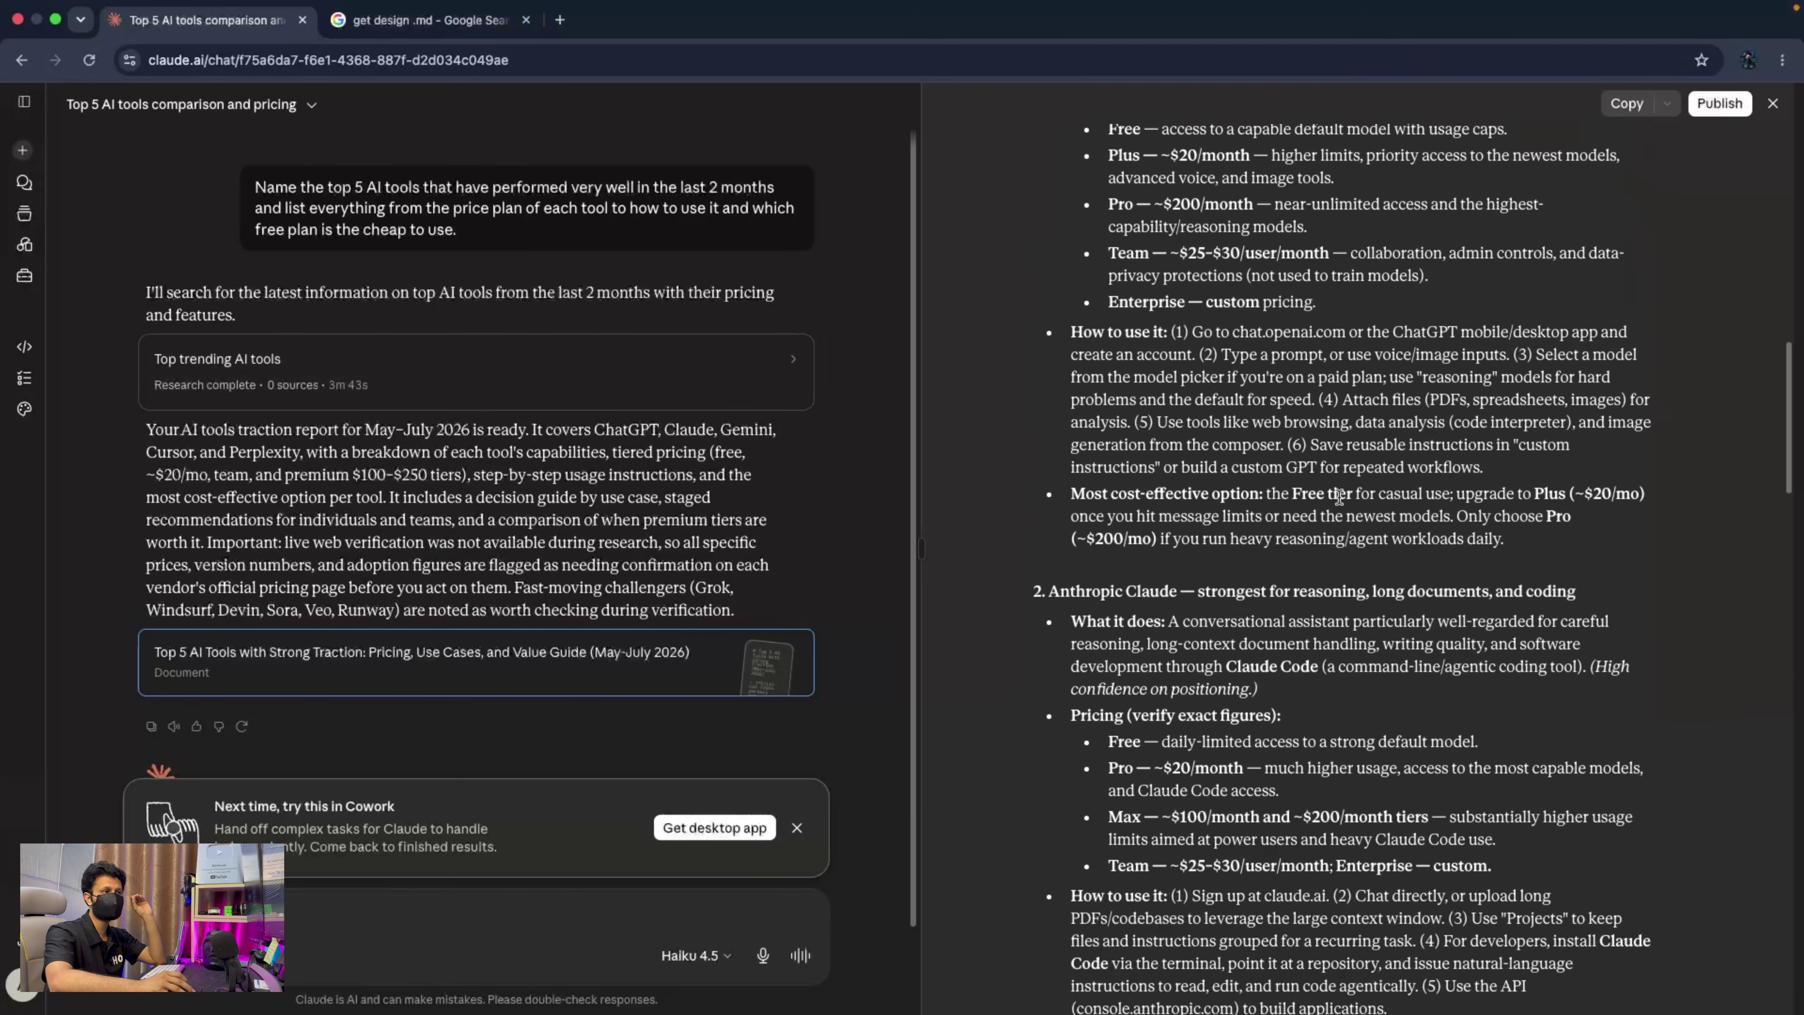
scroll(1339, 495, down, 15)
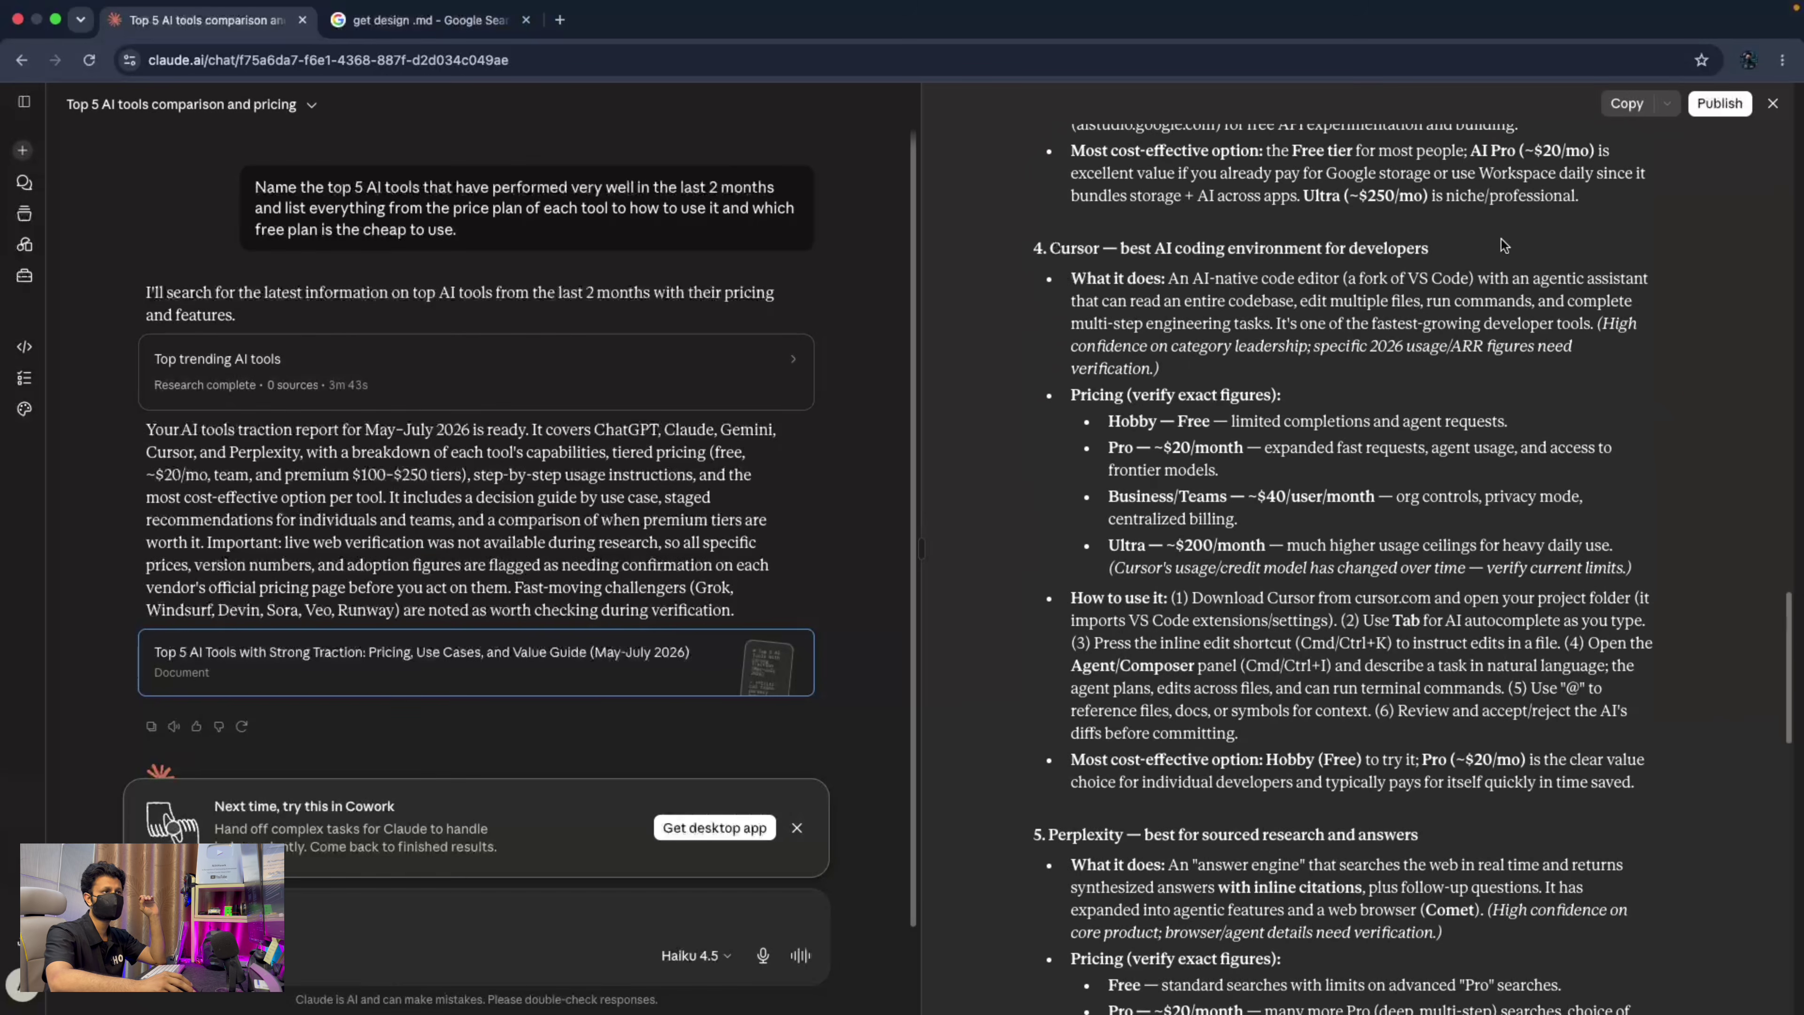
scroll(1503, 245, up, 20)
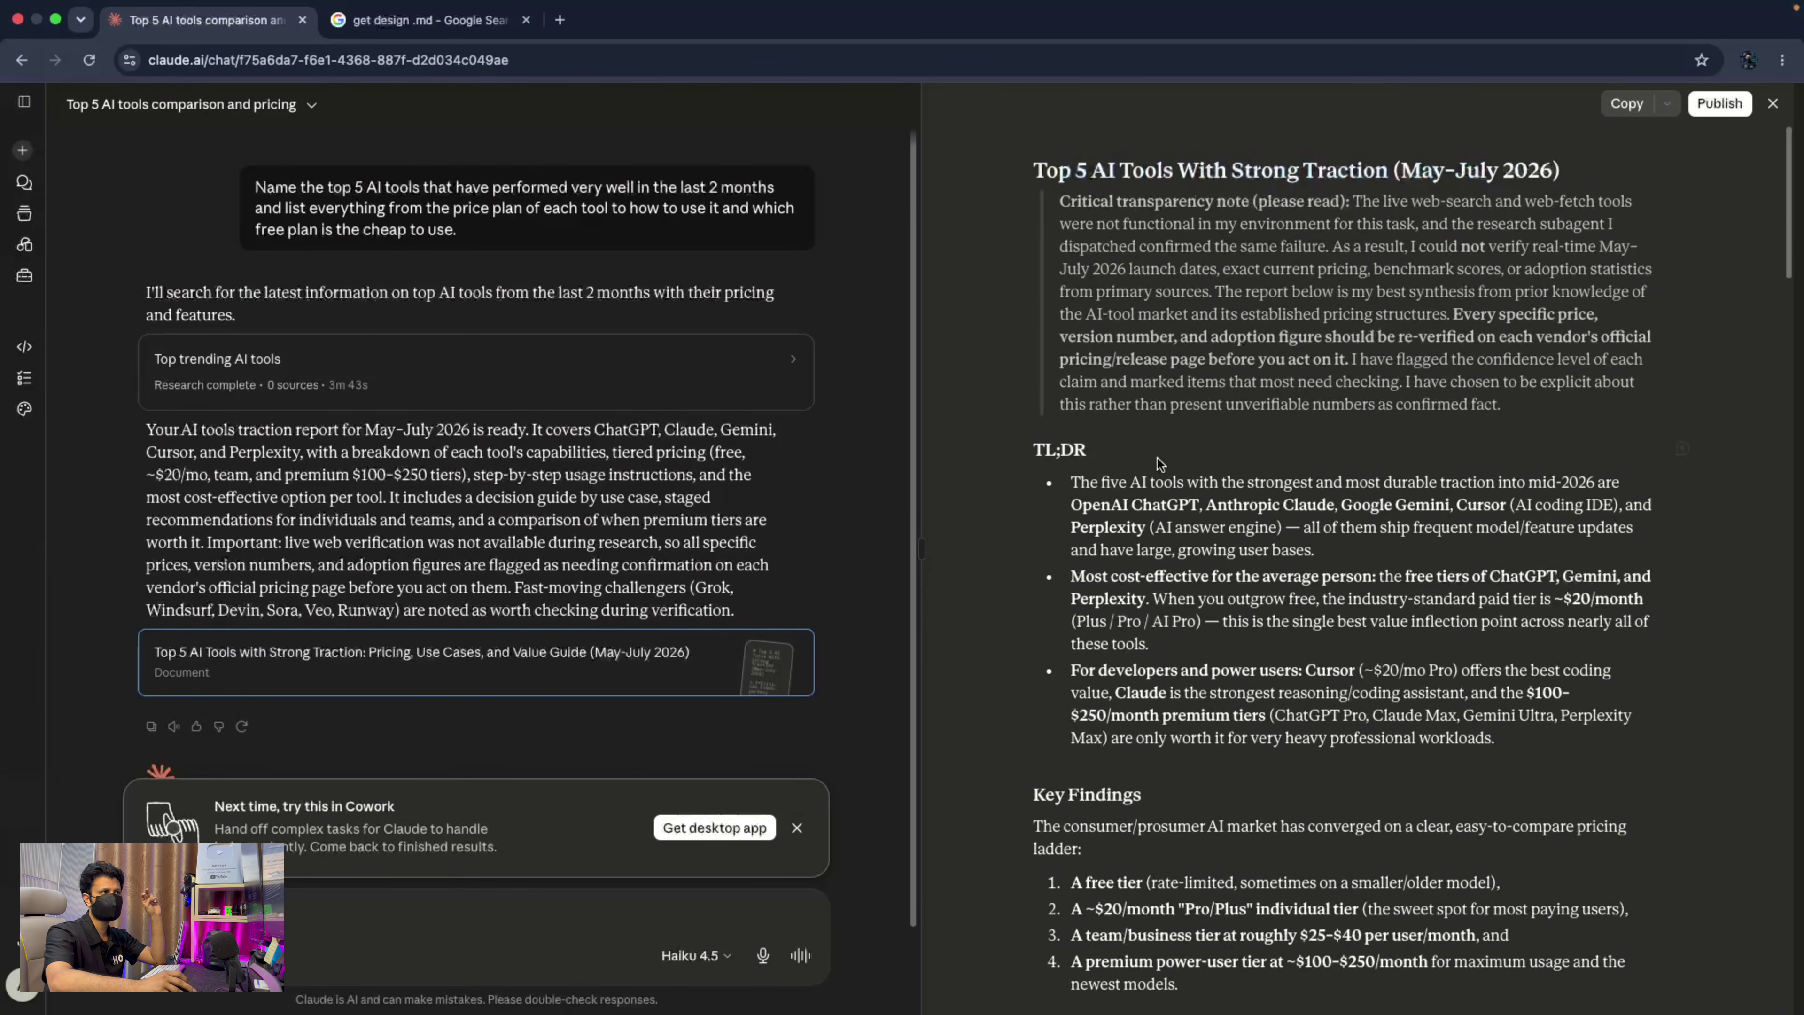
scroll(1158, 463, down, 6)
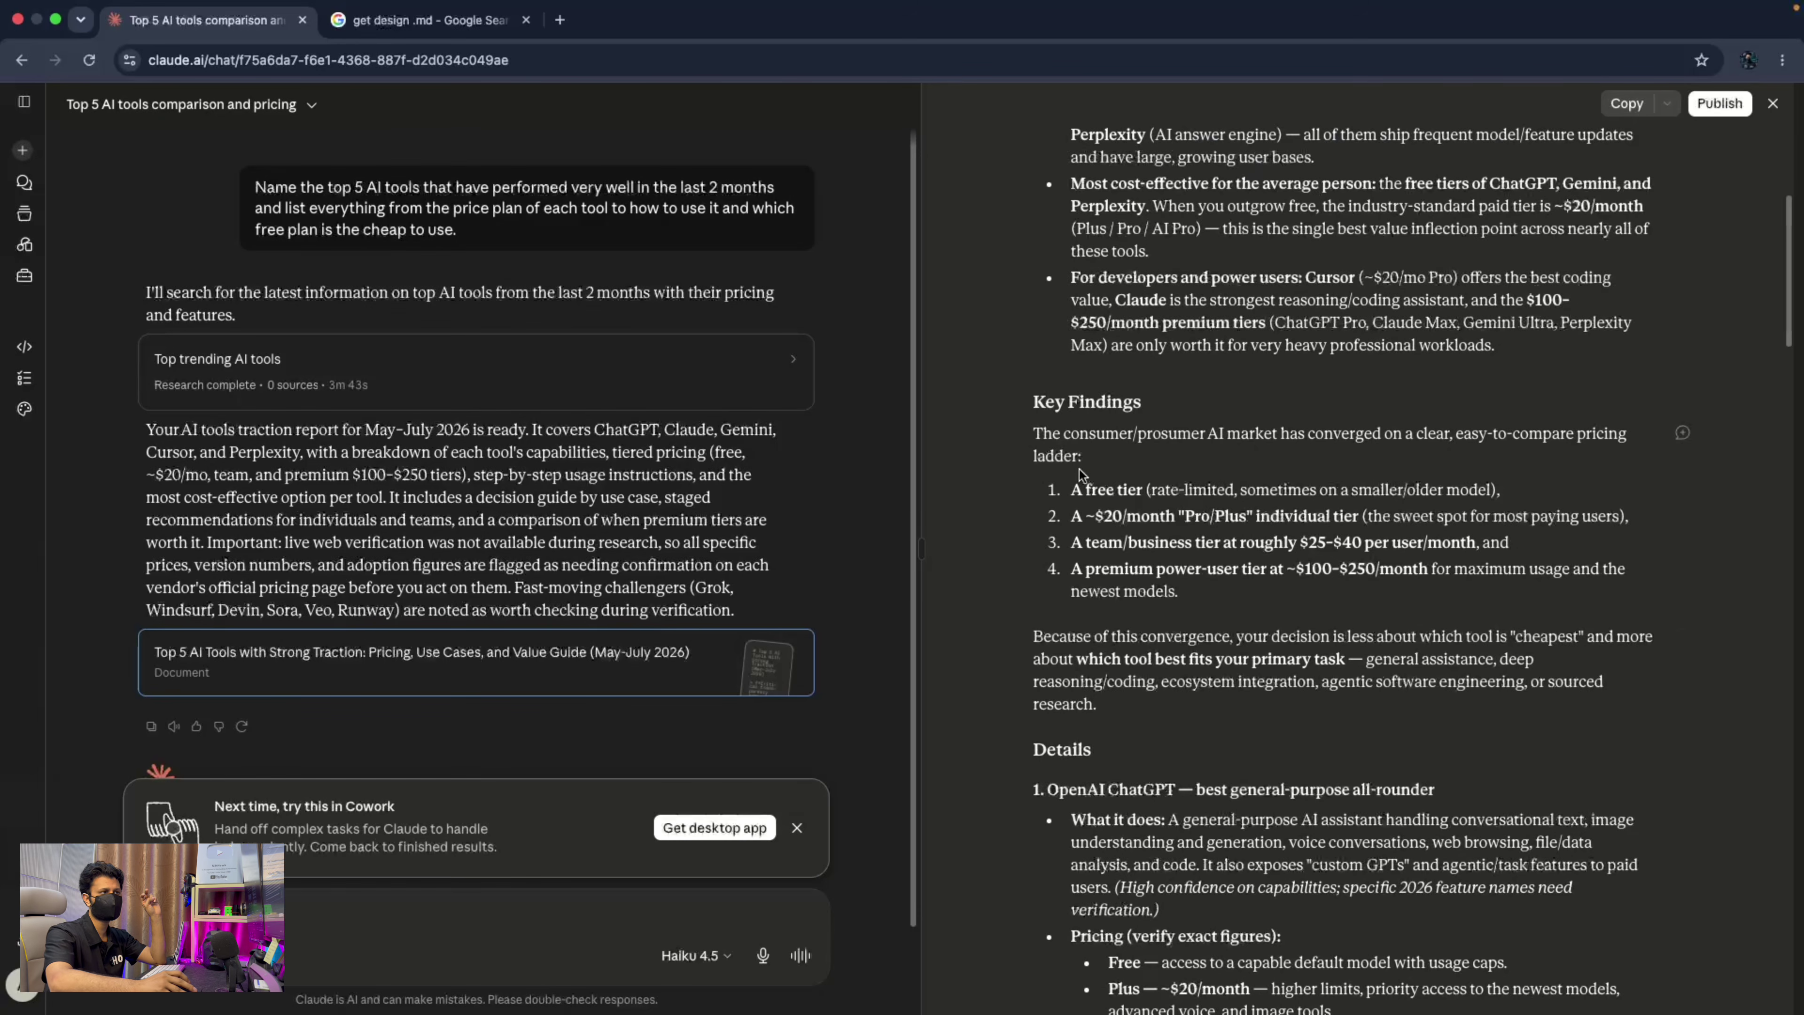
drag(1072, 481, 1548, 639)
click(1136, 654)
scroll(1131, 657, down, 8)
drag(1043, 208, 1456, 531)
click(1378, 604)
Read on to the Caveats section, highlighting its first and third bullets.
scroll(1378, 604, down, 20)
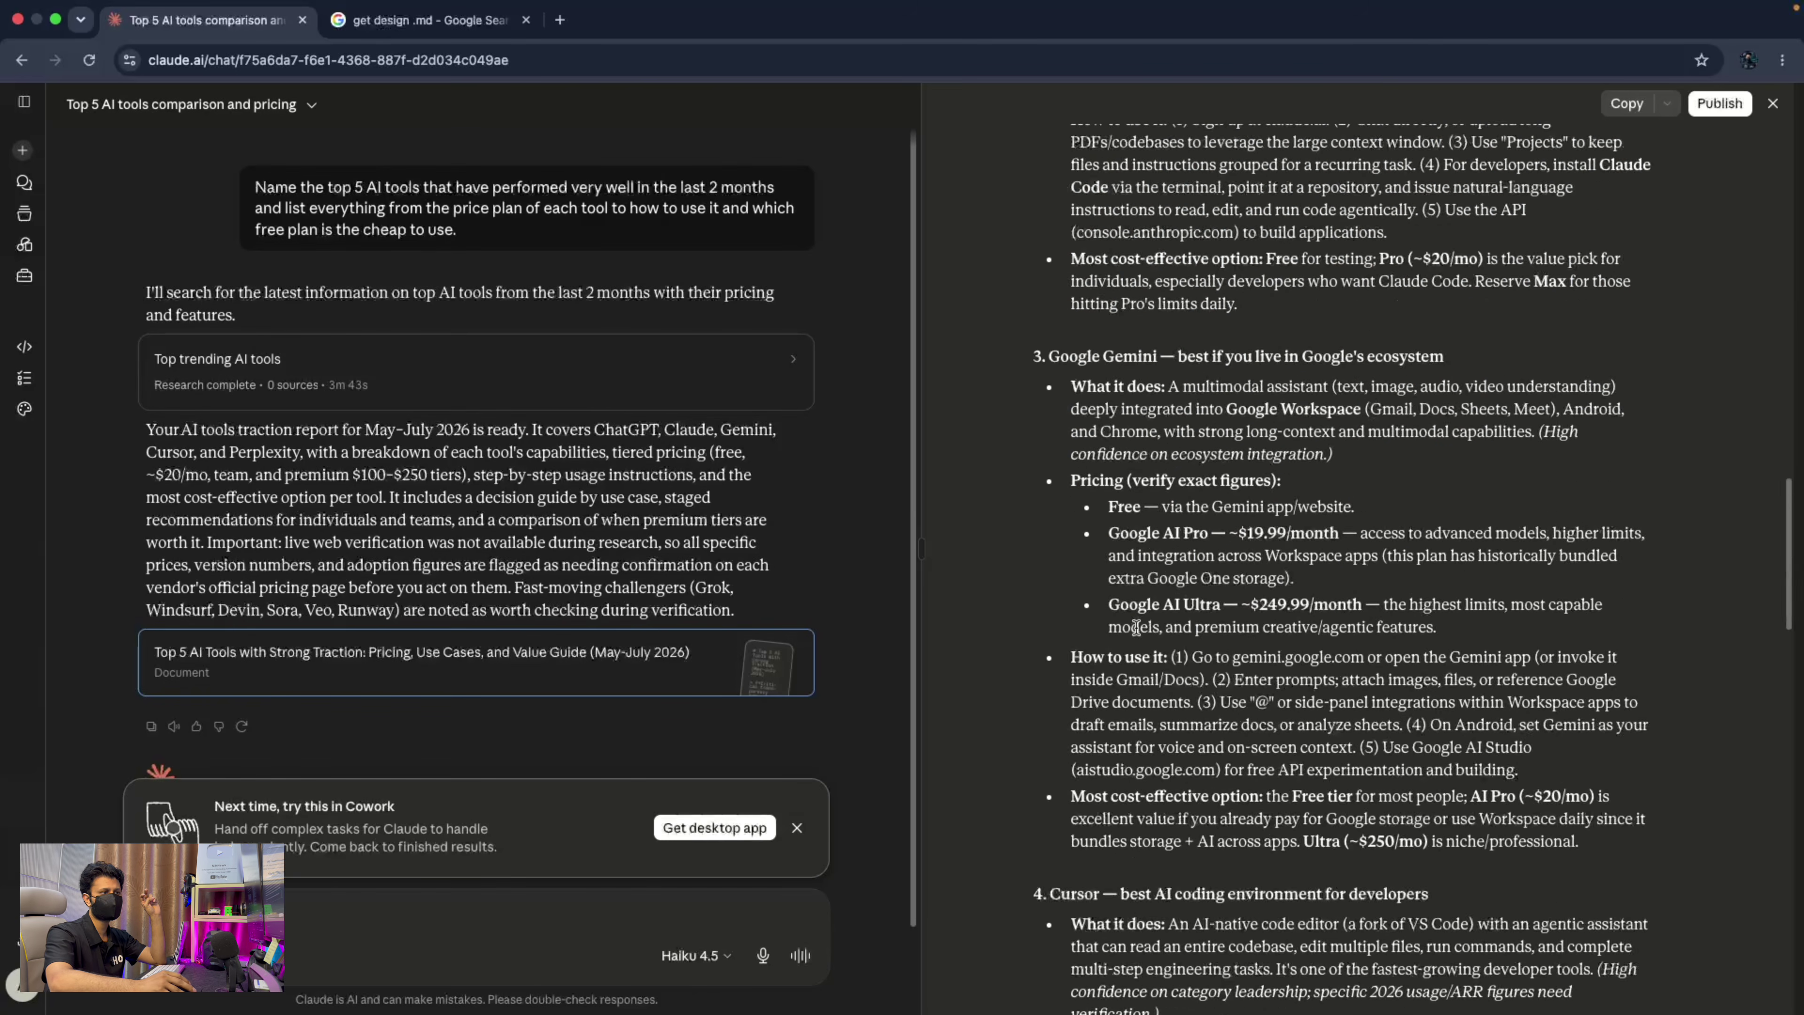
scroll(1135, 627, down, 10)
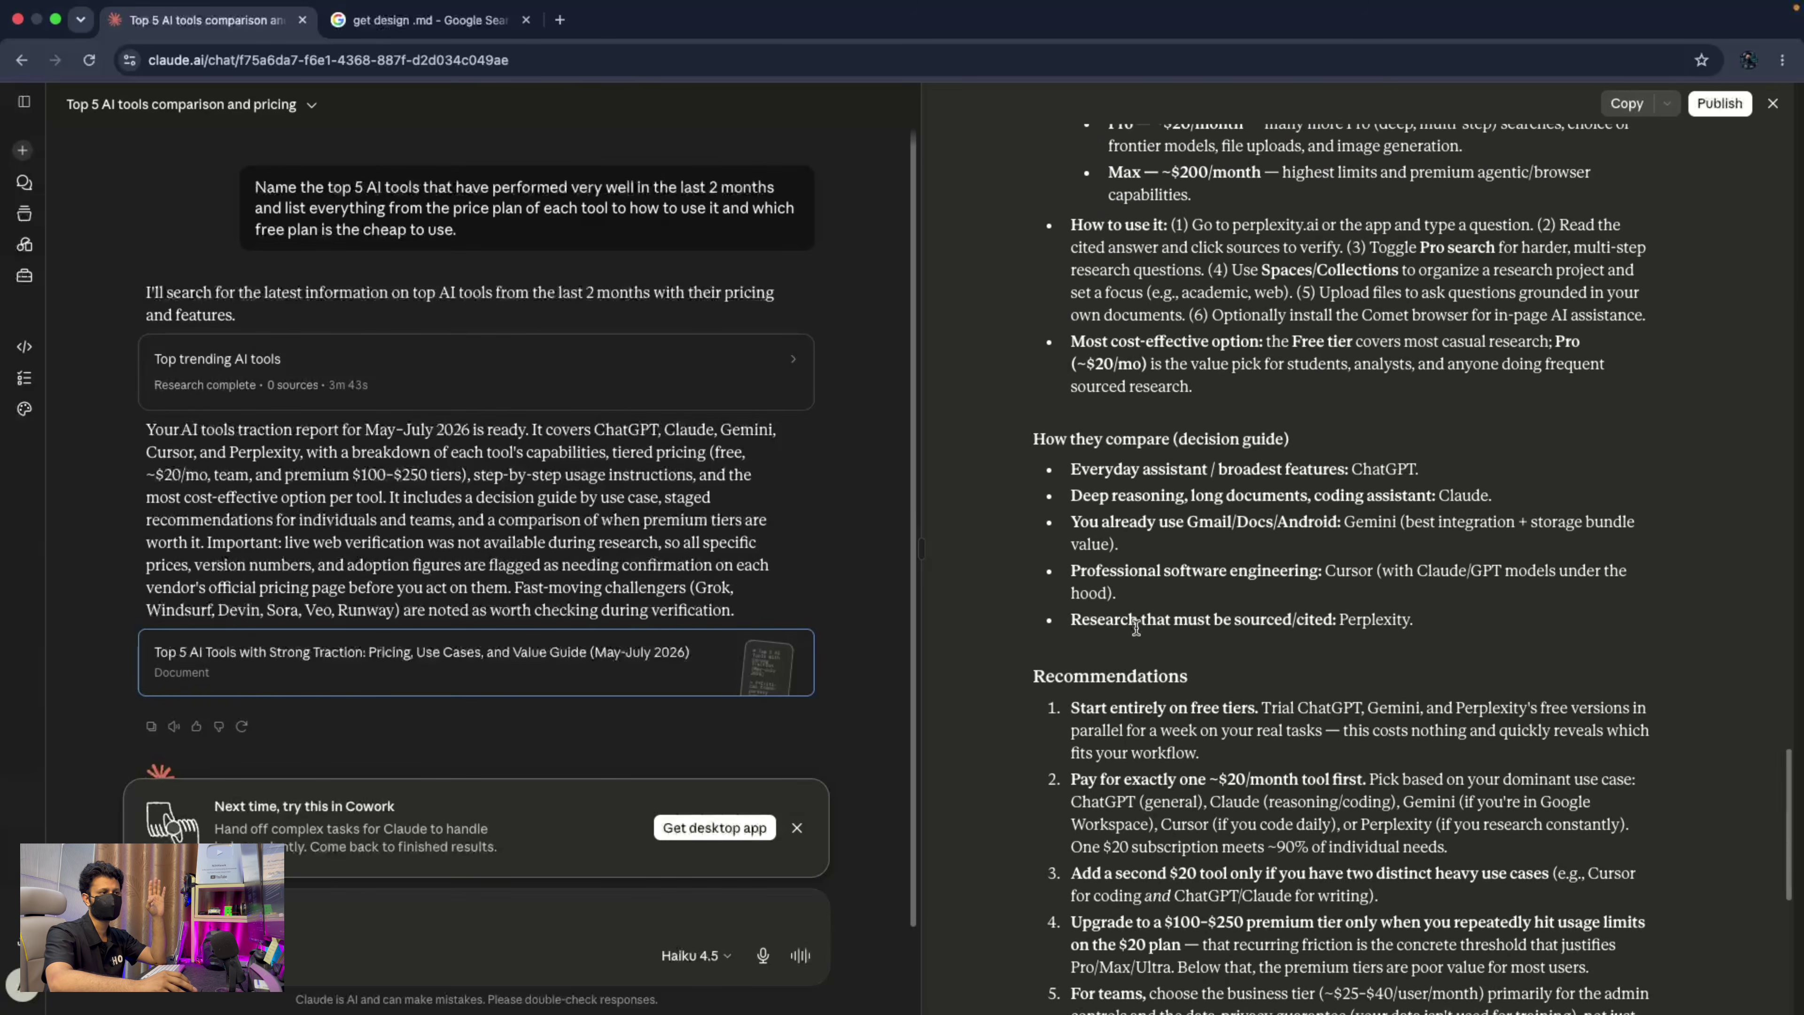
scroll(1135, 626, up, 20)
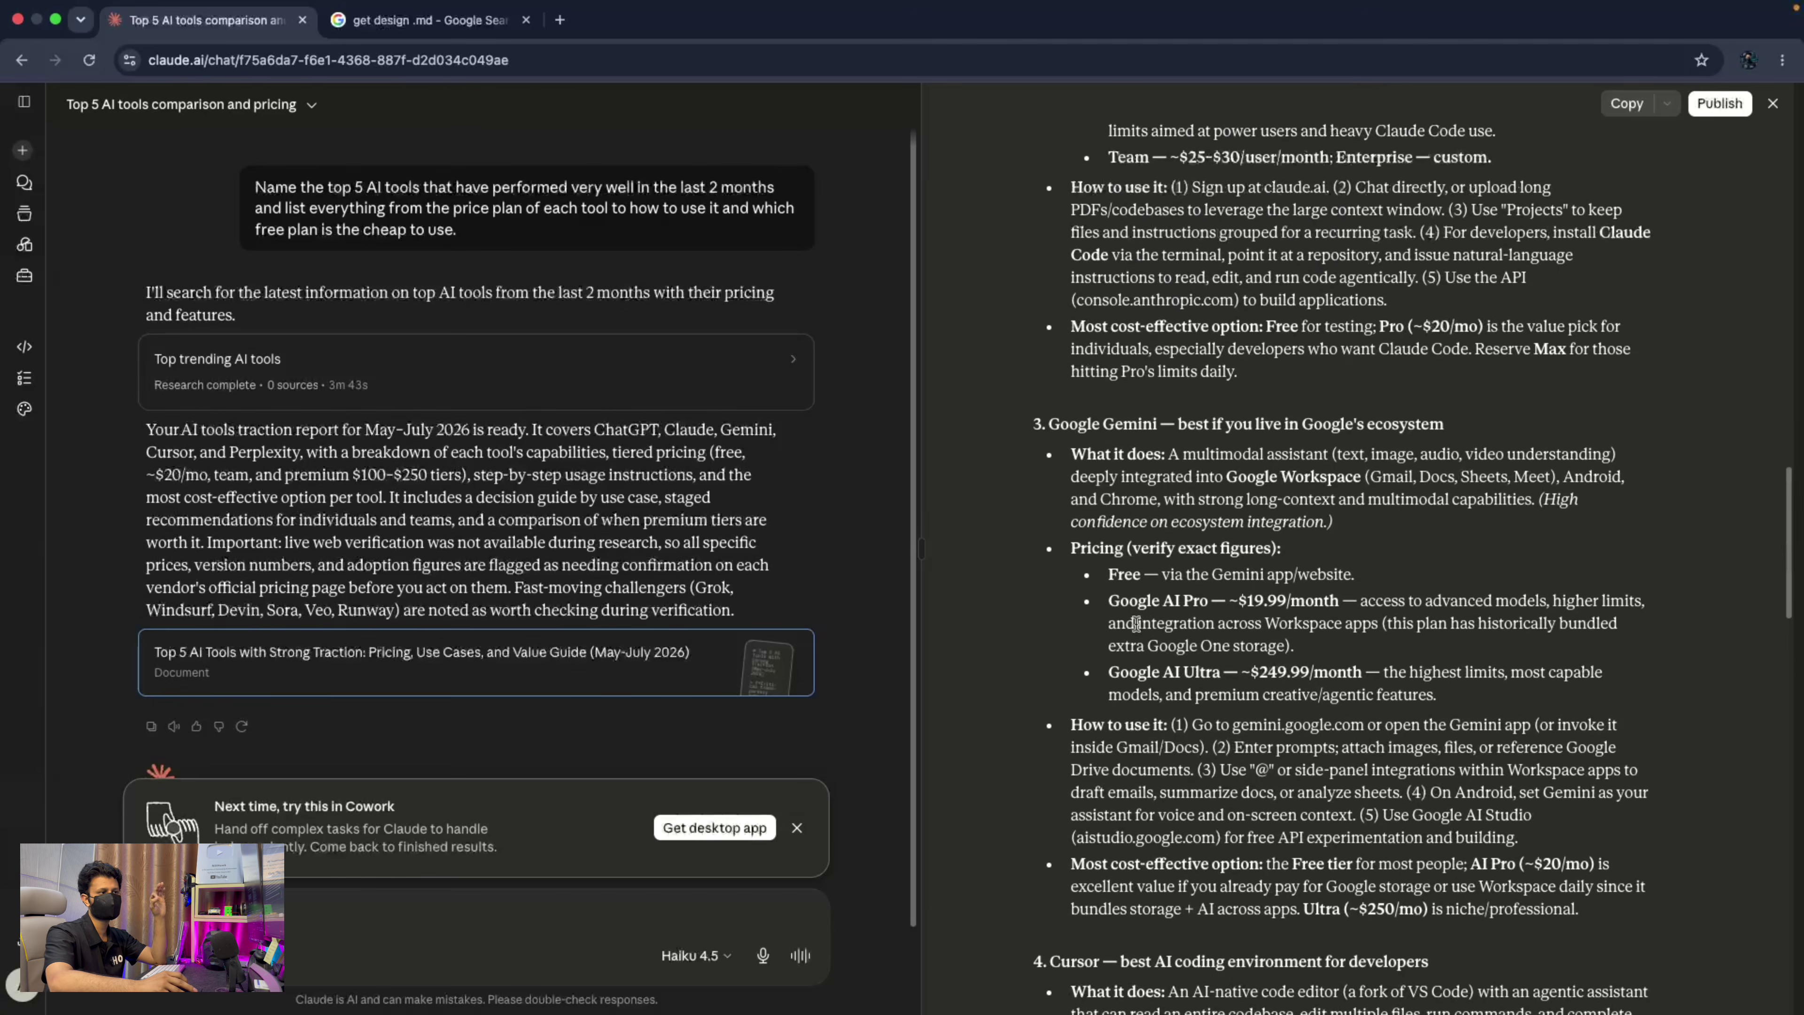
scroll(1135, 624, down, 18)
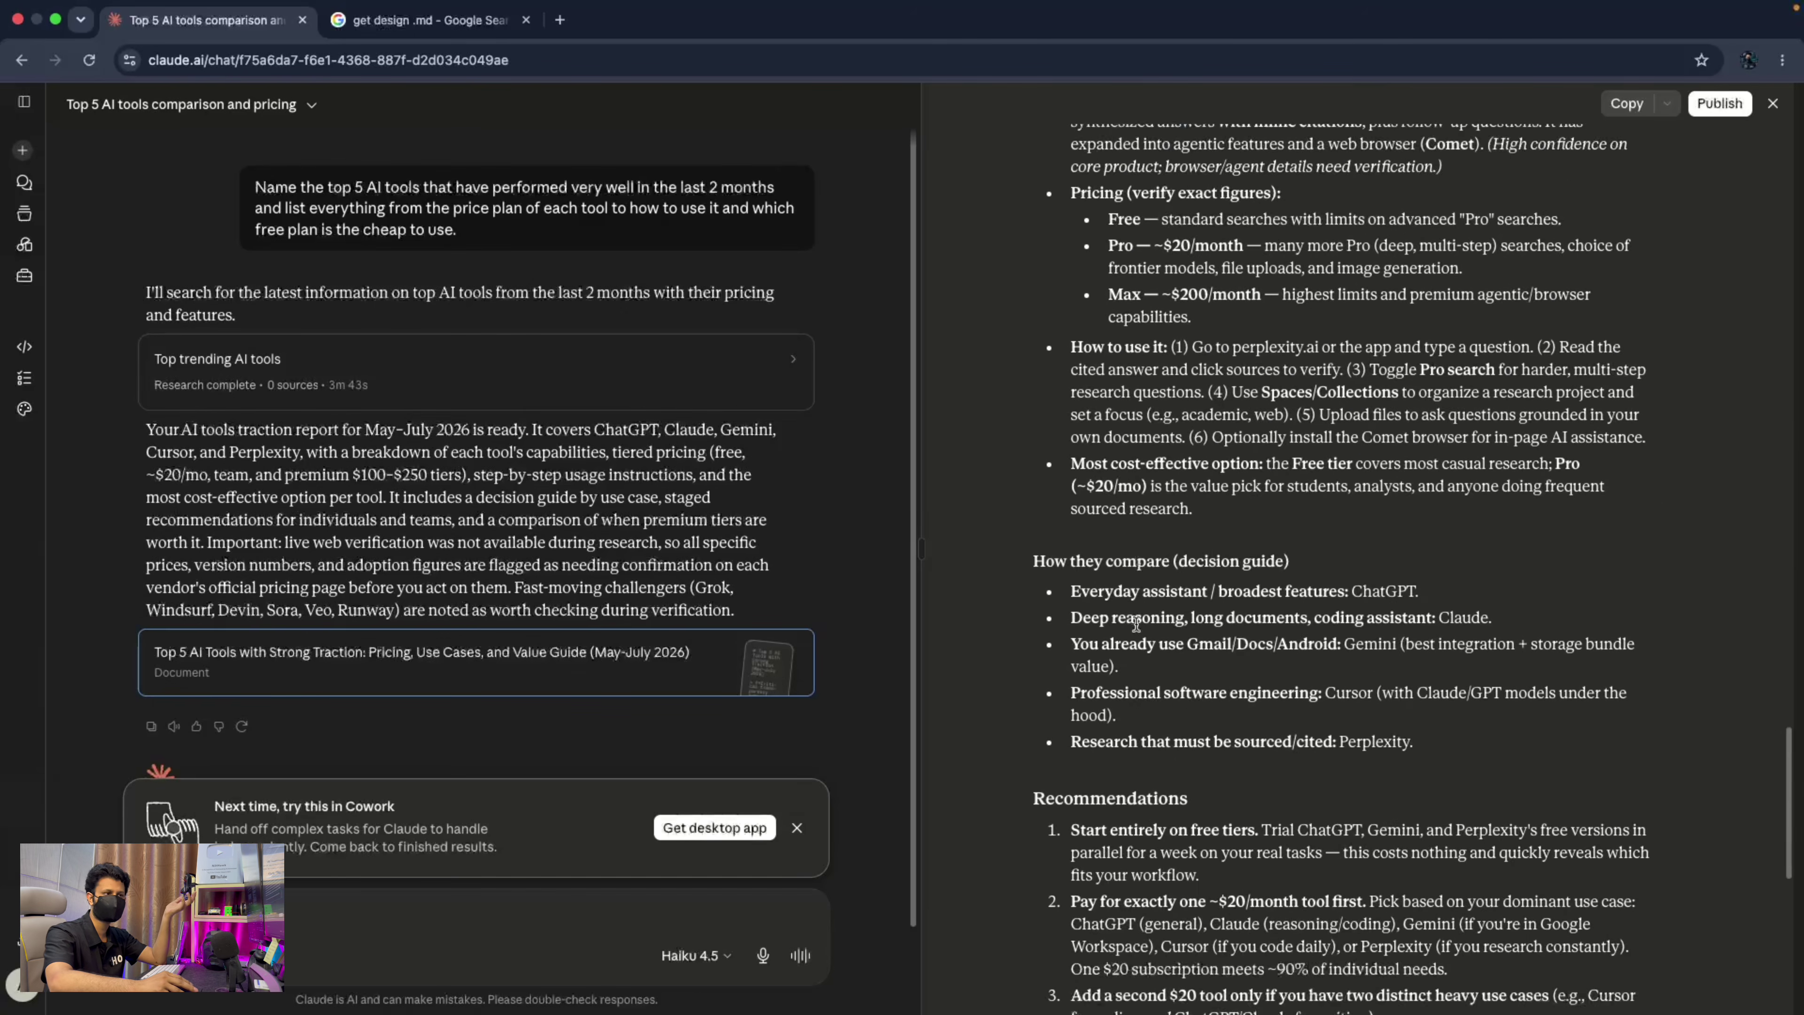
scroll(1135, 627, down, 9)
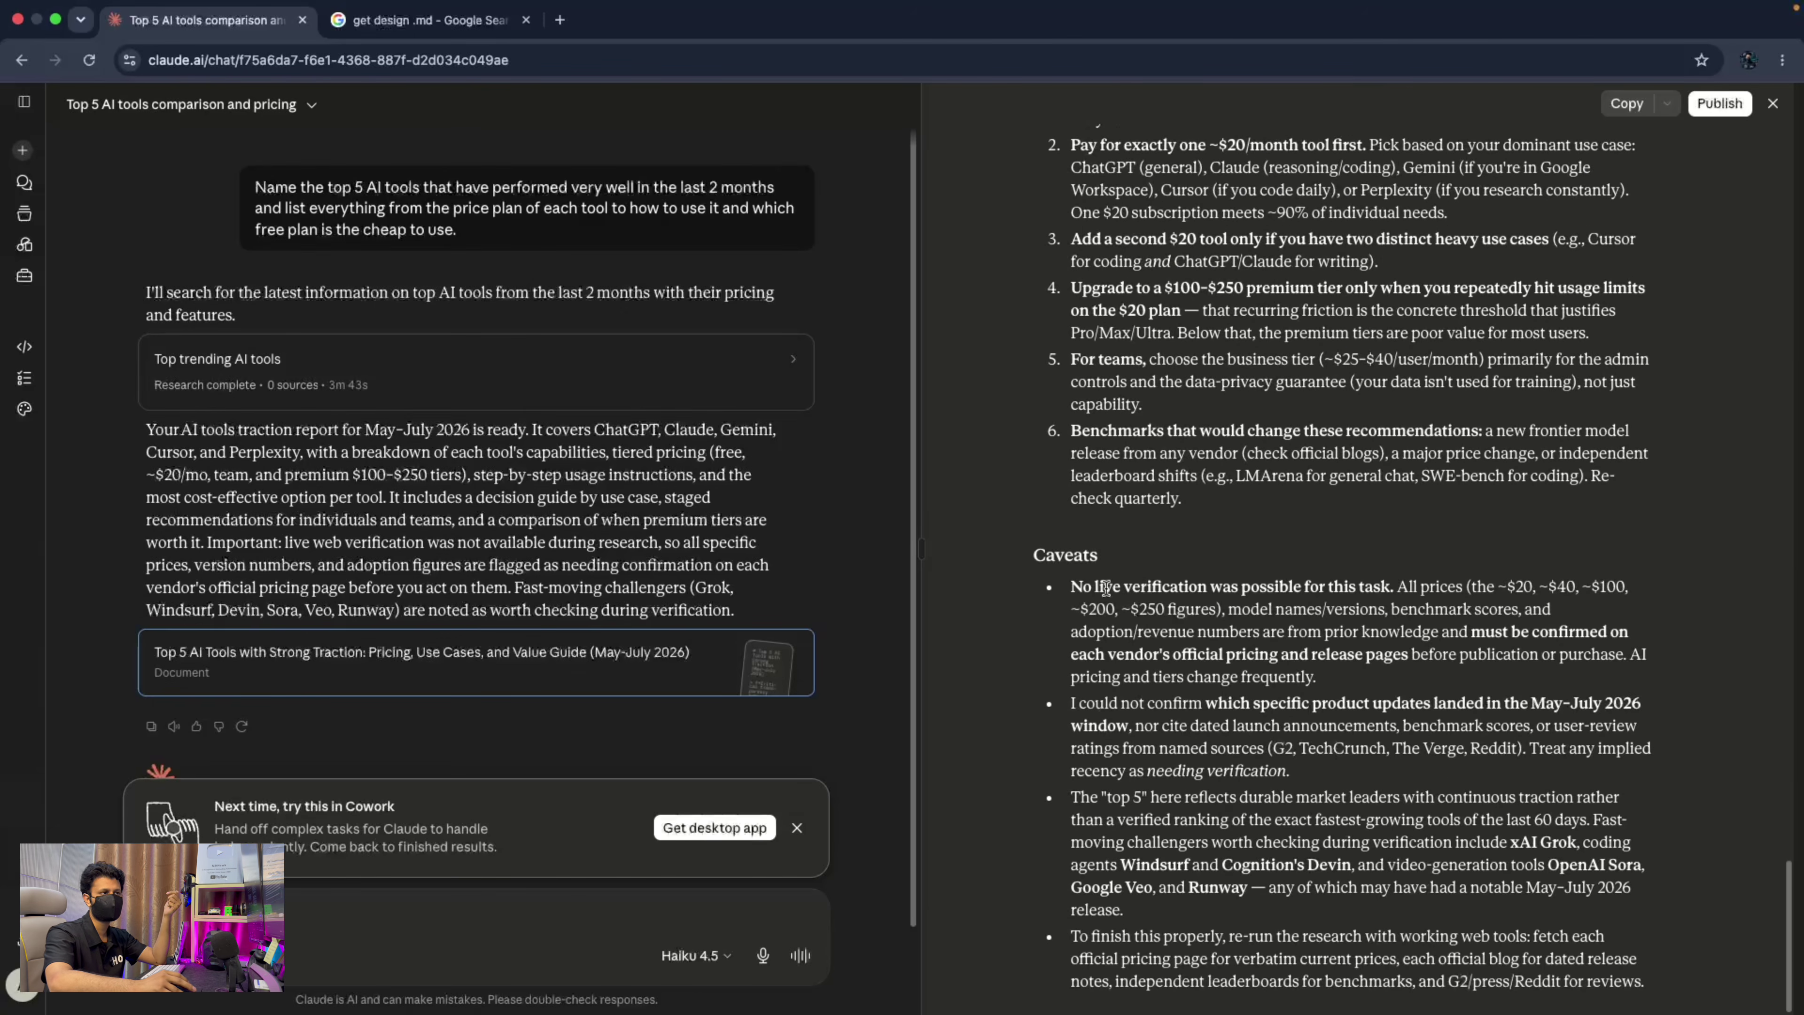
drag(1070, 579, 1315, 679)
click(1316, 679)
drag(1078, 803, 1155, 866)
click(1132, 910)
Highlight Recommendations items 1 to 6, then show the report's Markdown and PDF download options.
scroll(1100, 395, up, 3)
drag(1071, 236, 1282, 659)
click(1221, 391)
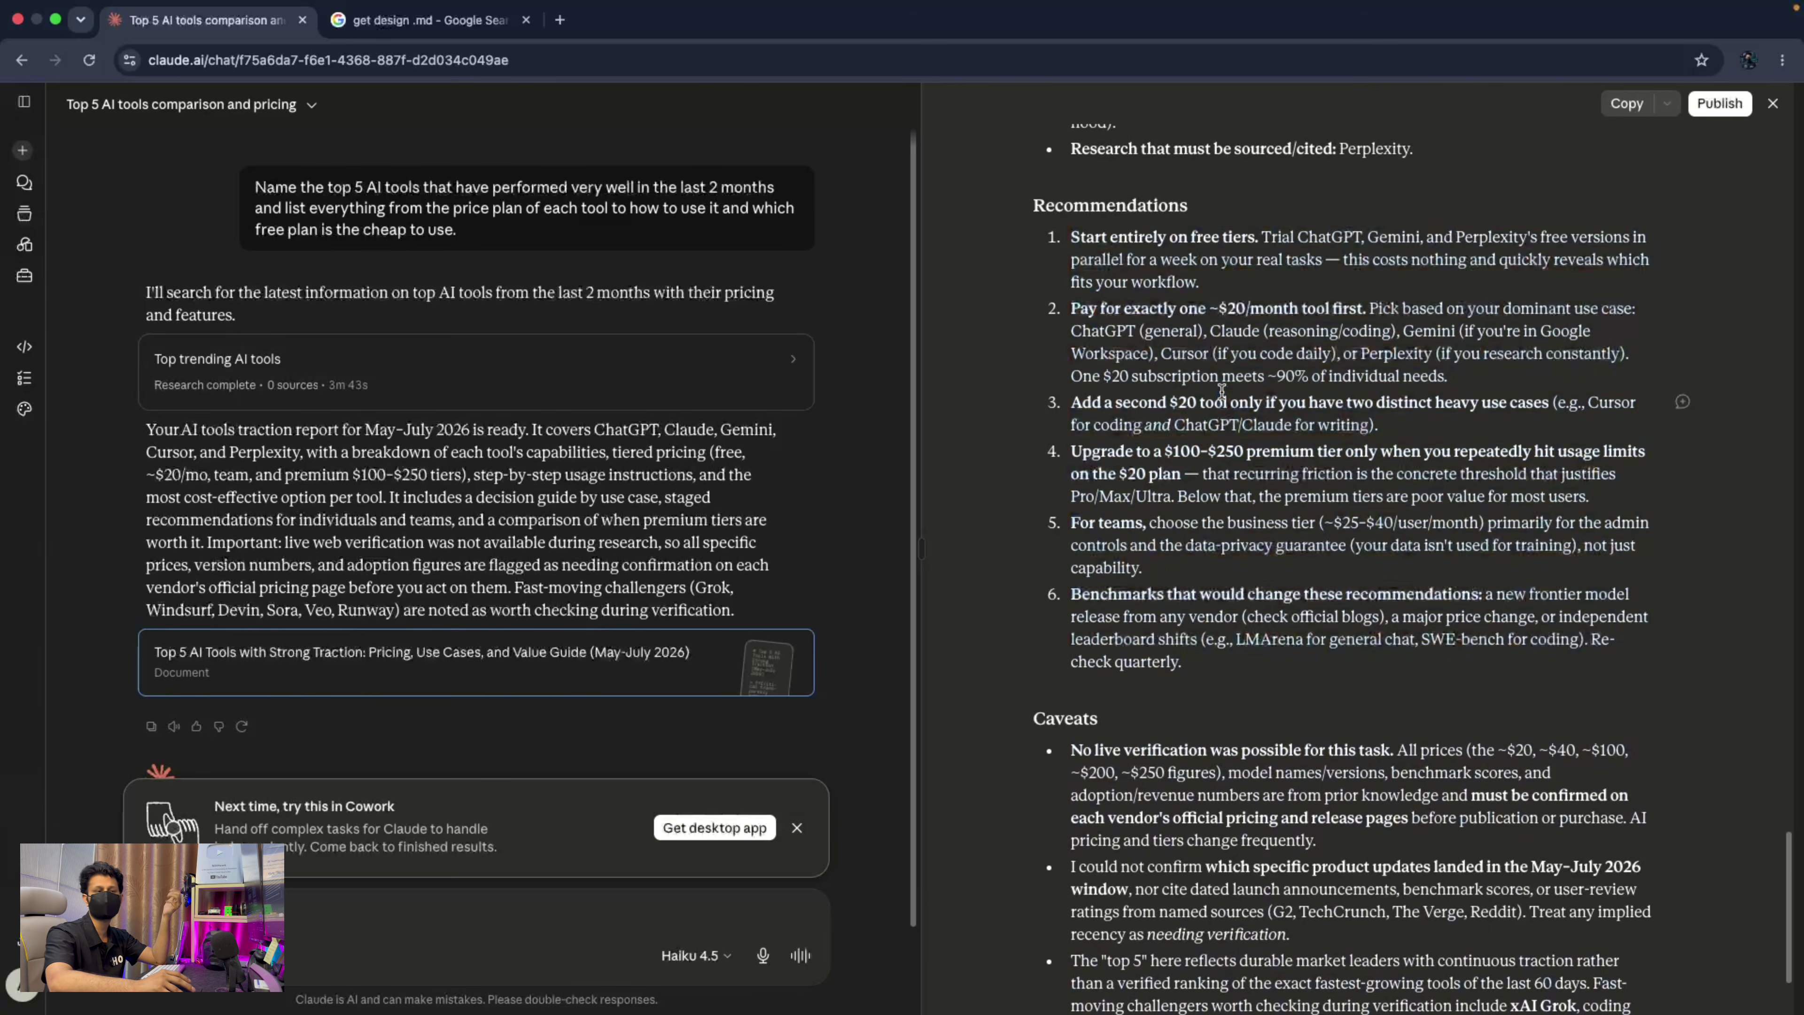
scroll(1222, 391, up, 20)
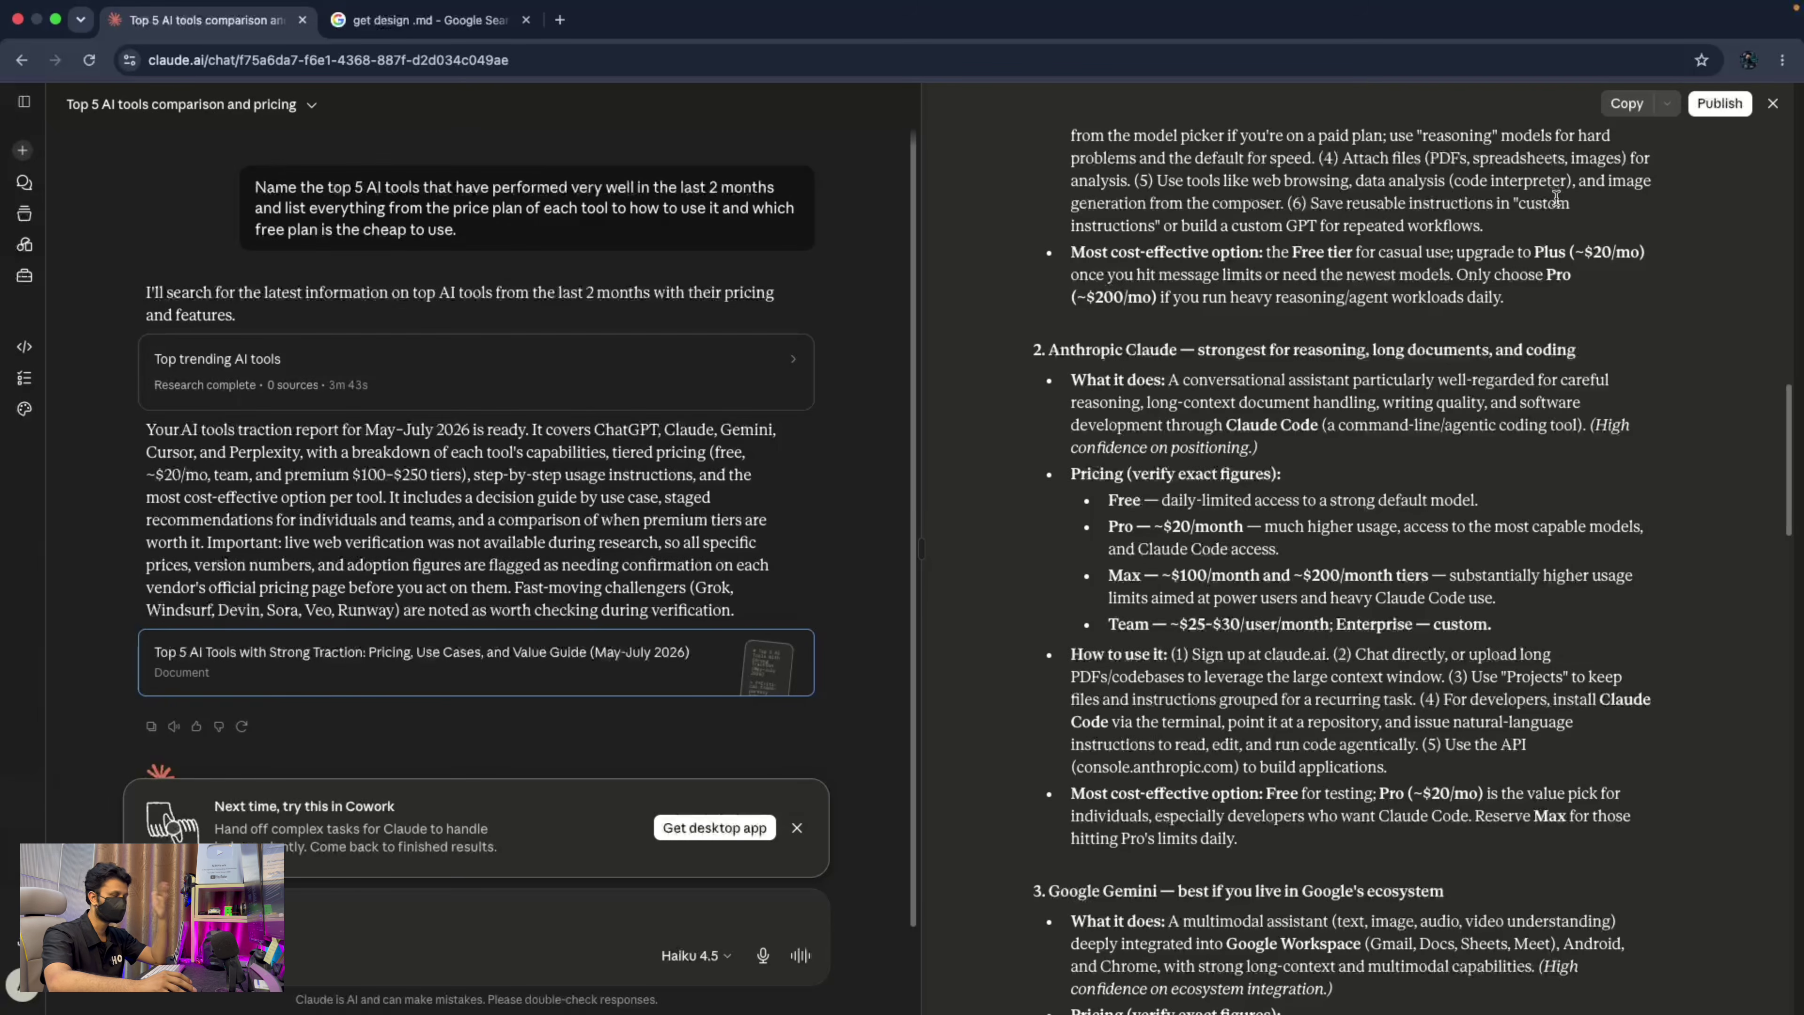
click(1665, 105)
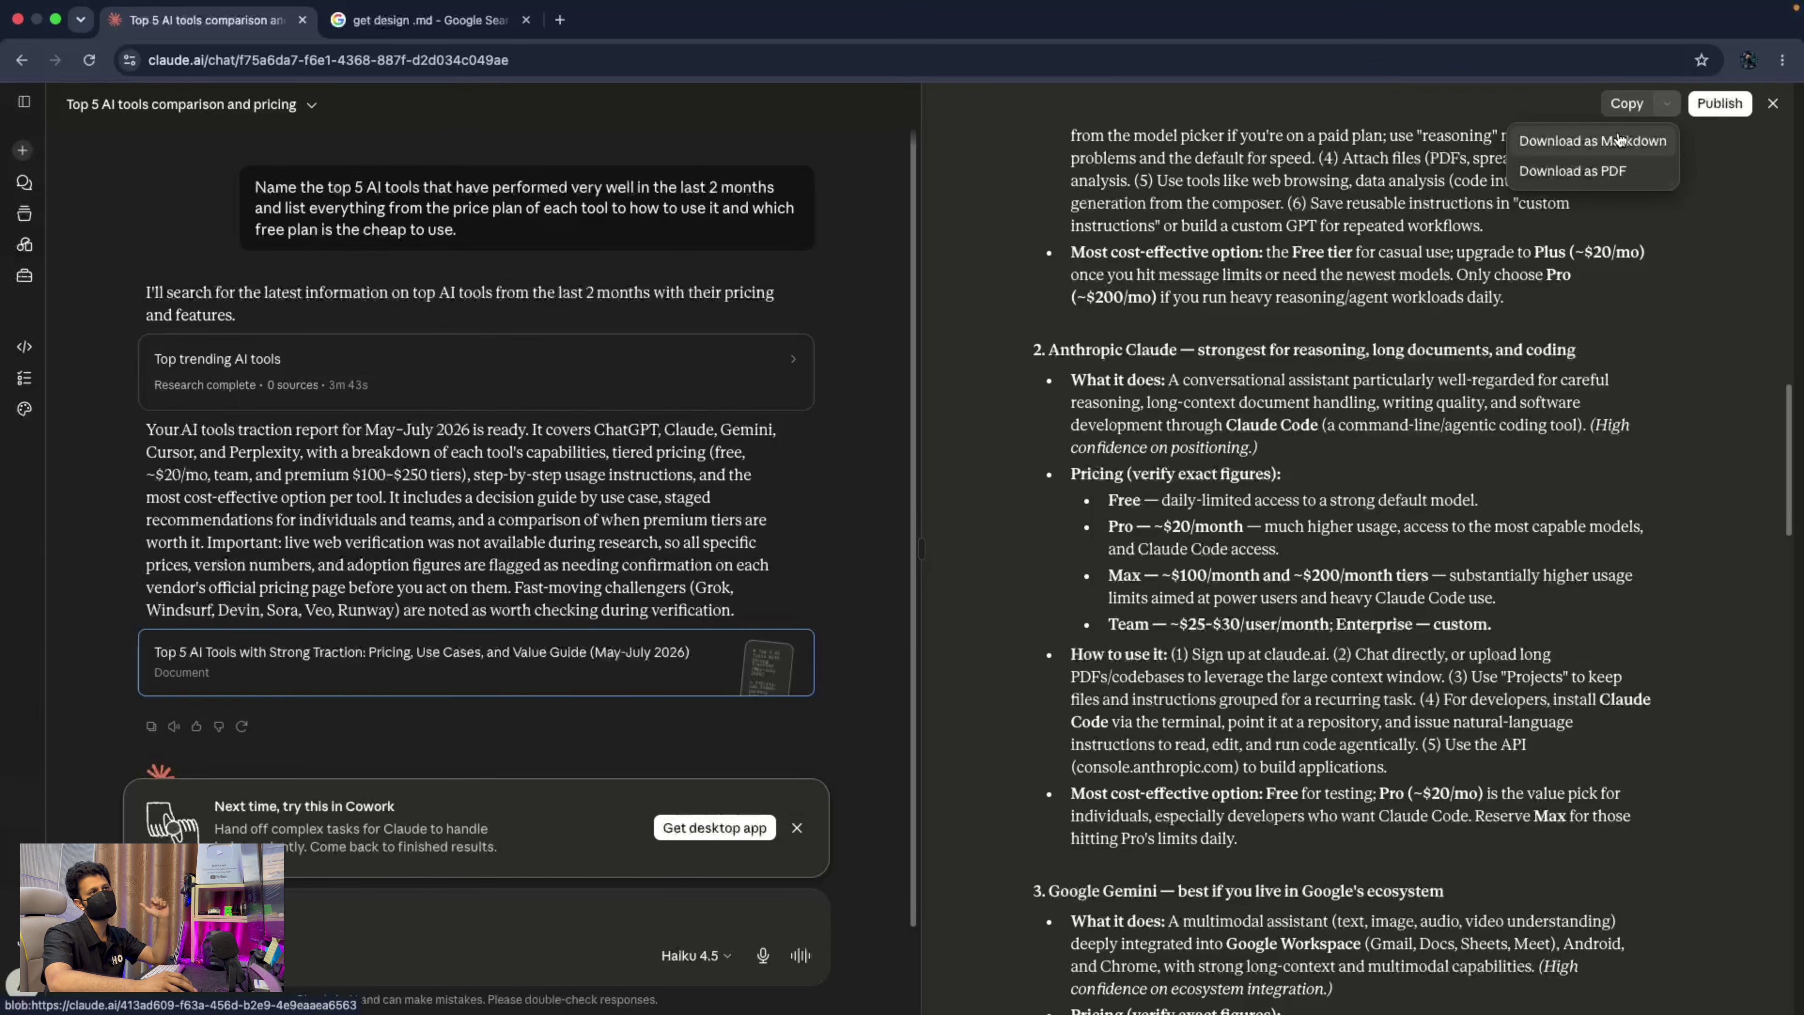
Close the download menu and dismiss the Publish artifact dialog without publishing.
click(1735, 110)
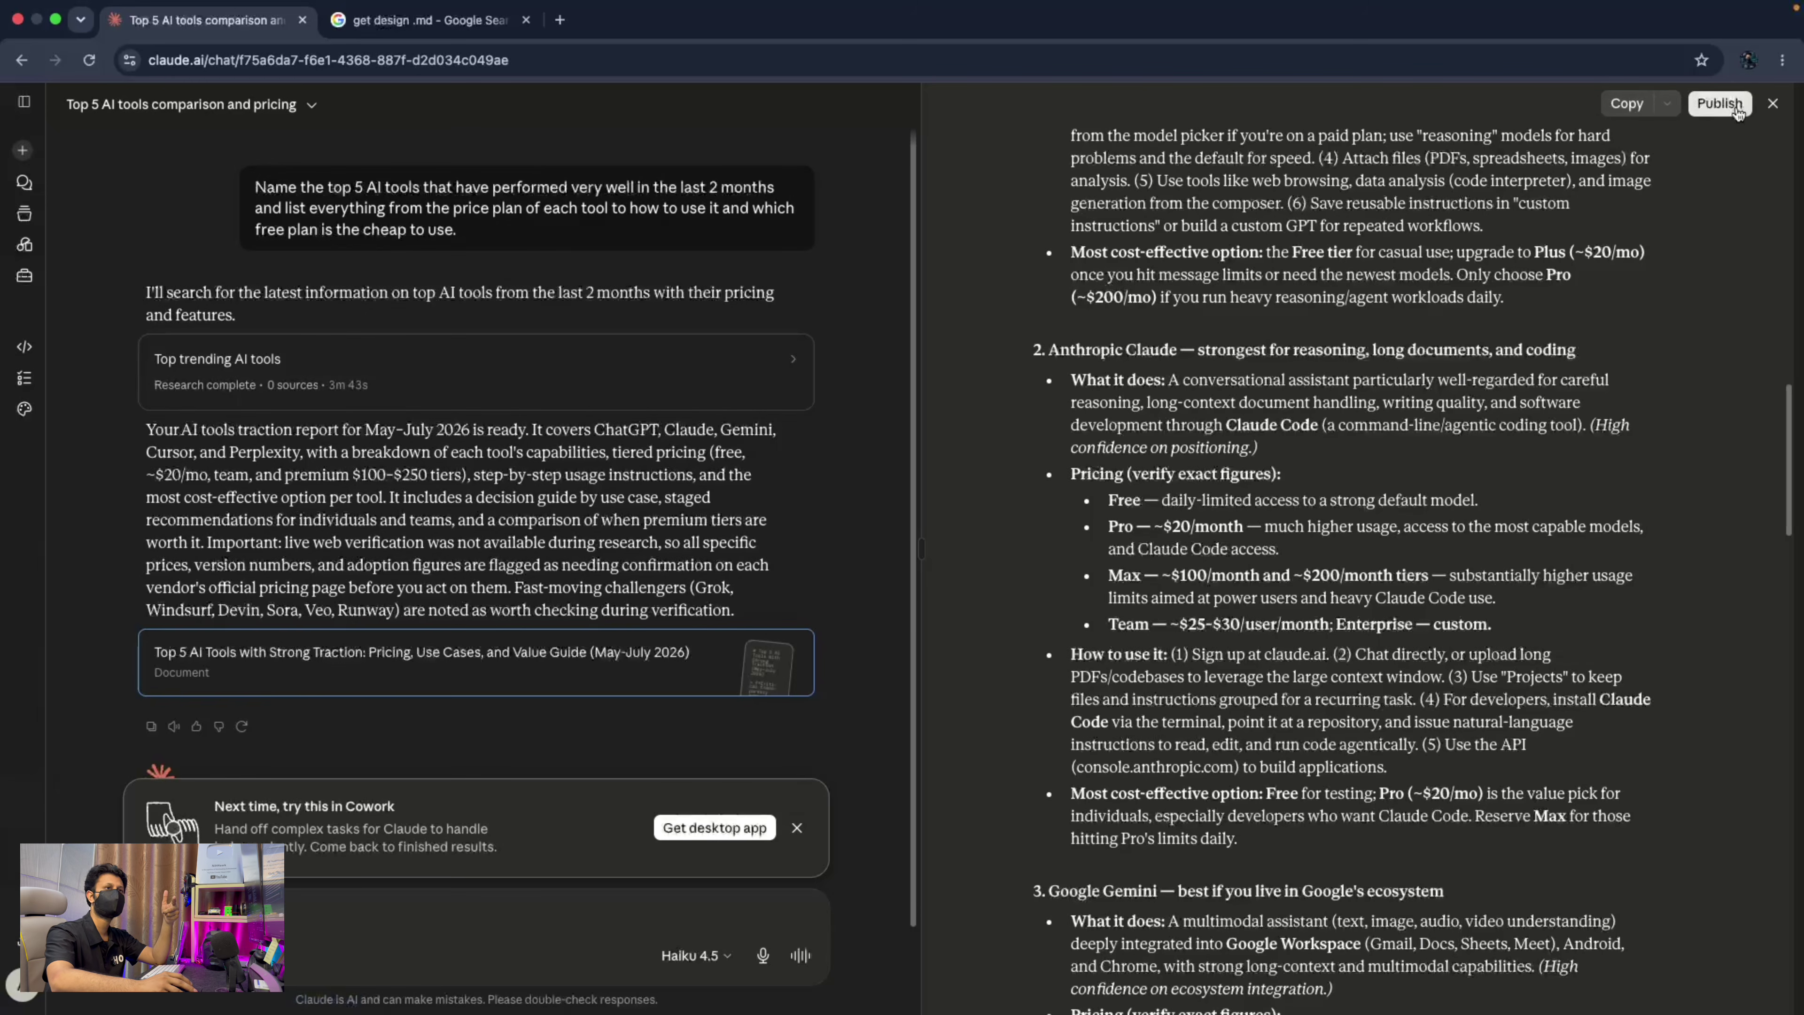
click(1736, 111)
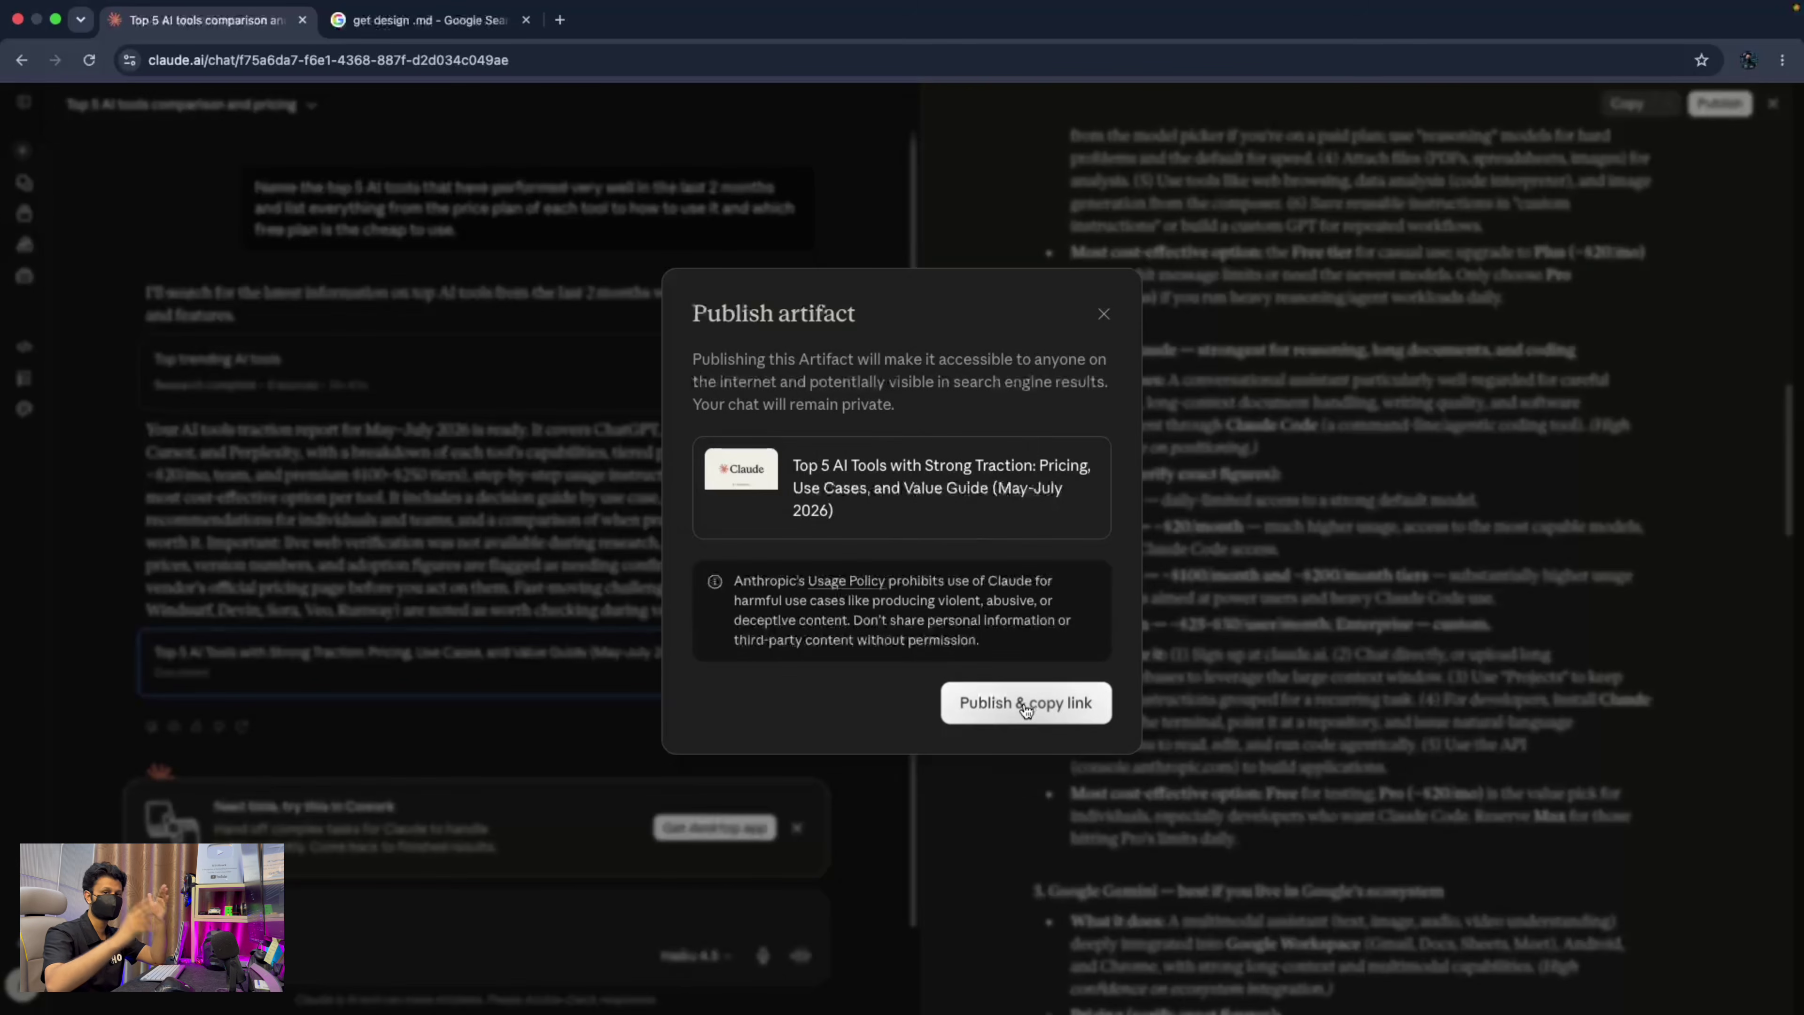
click(1103, 313)
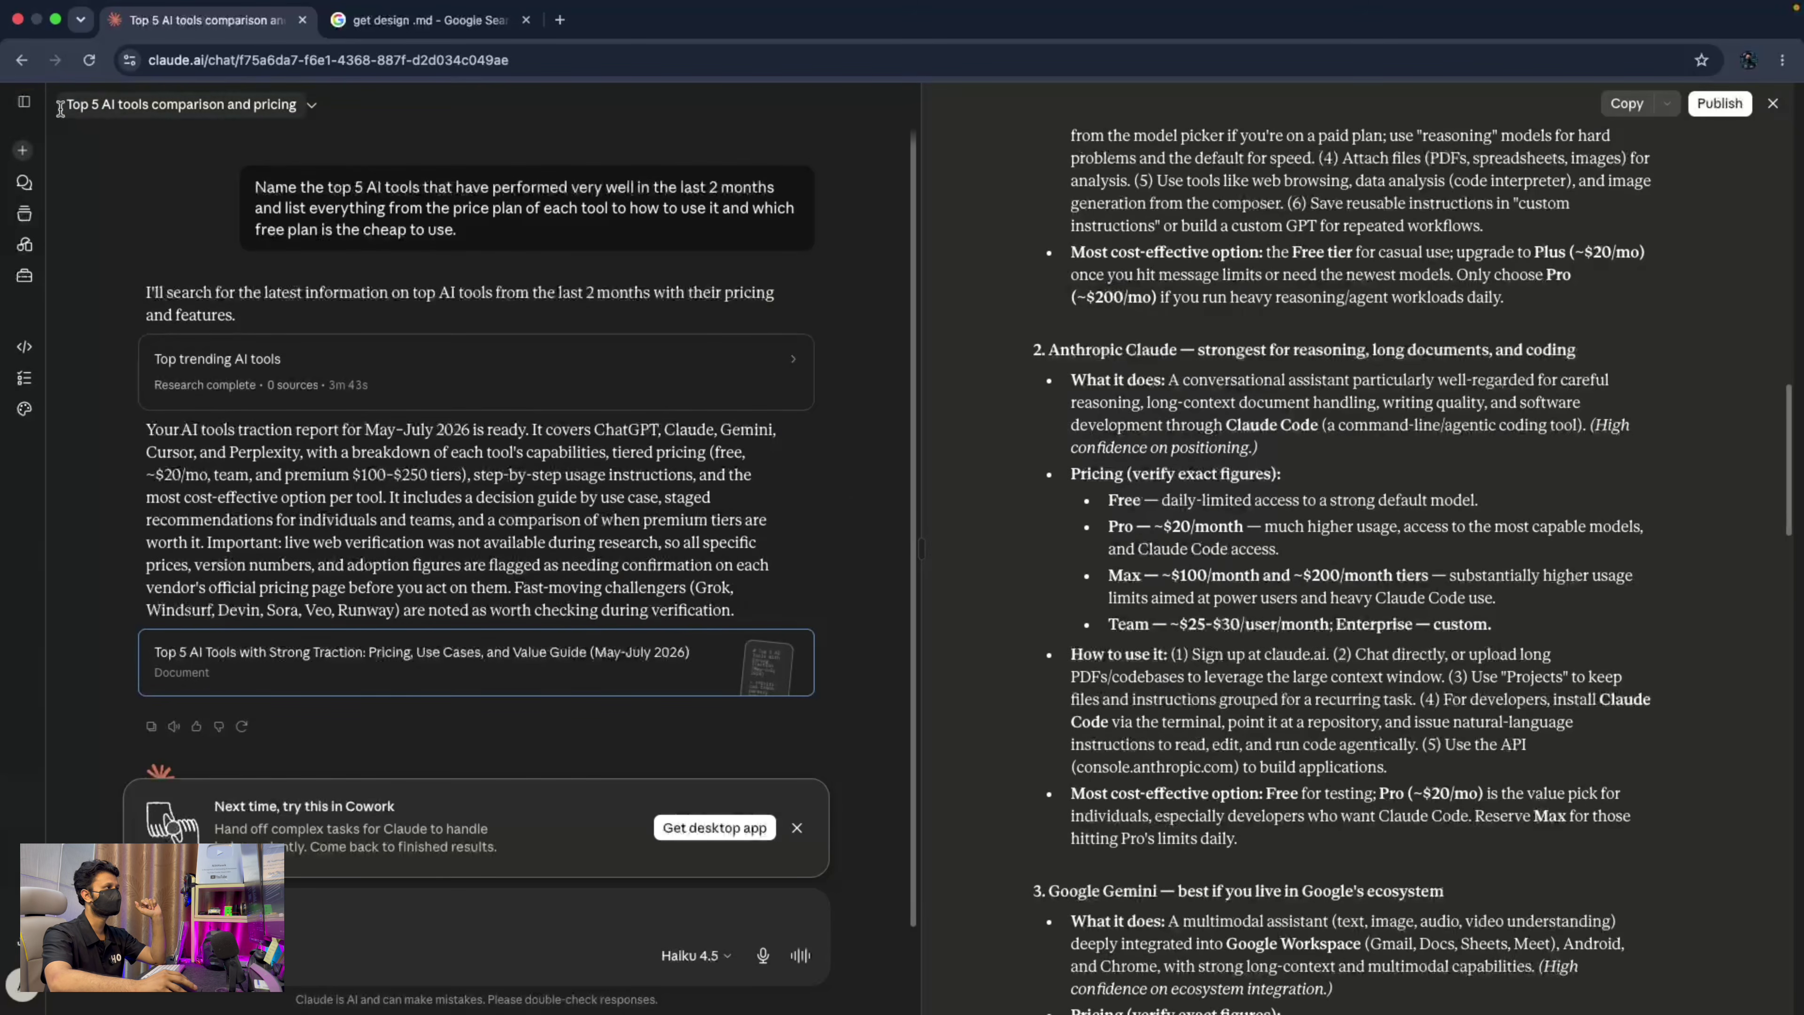
Expand the sidebar and start a new empty chat.
click(24, 101)
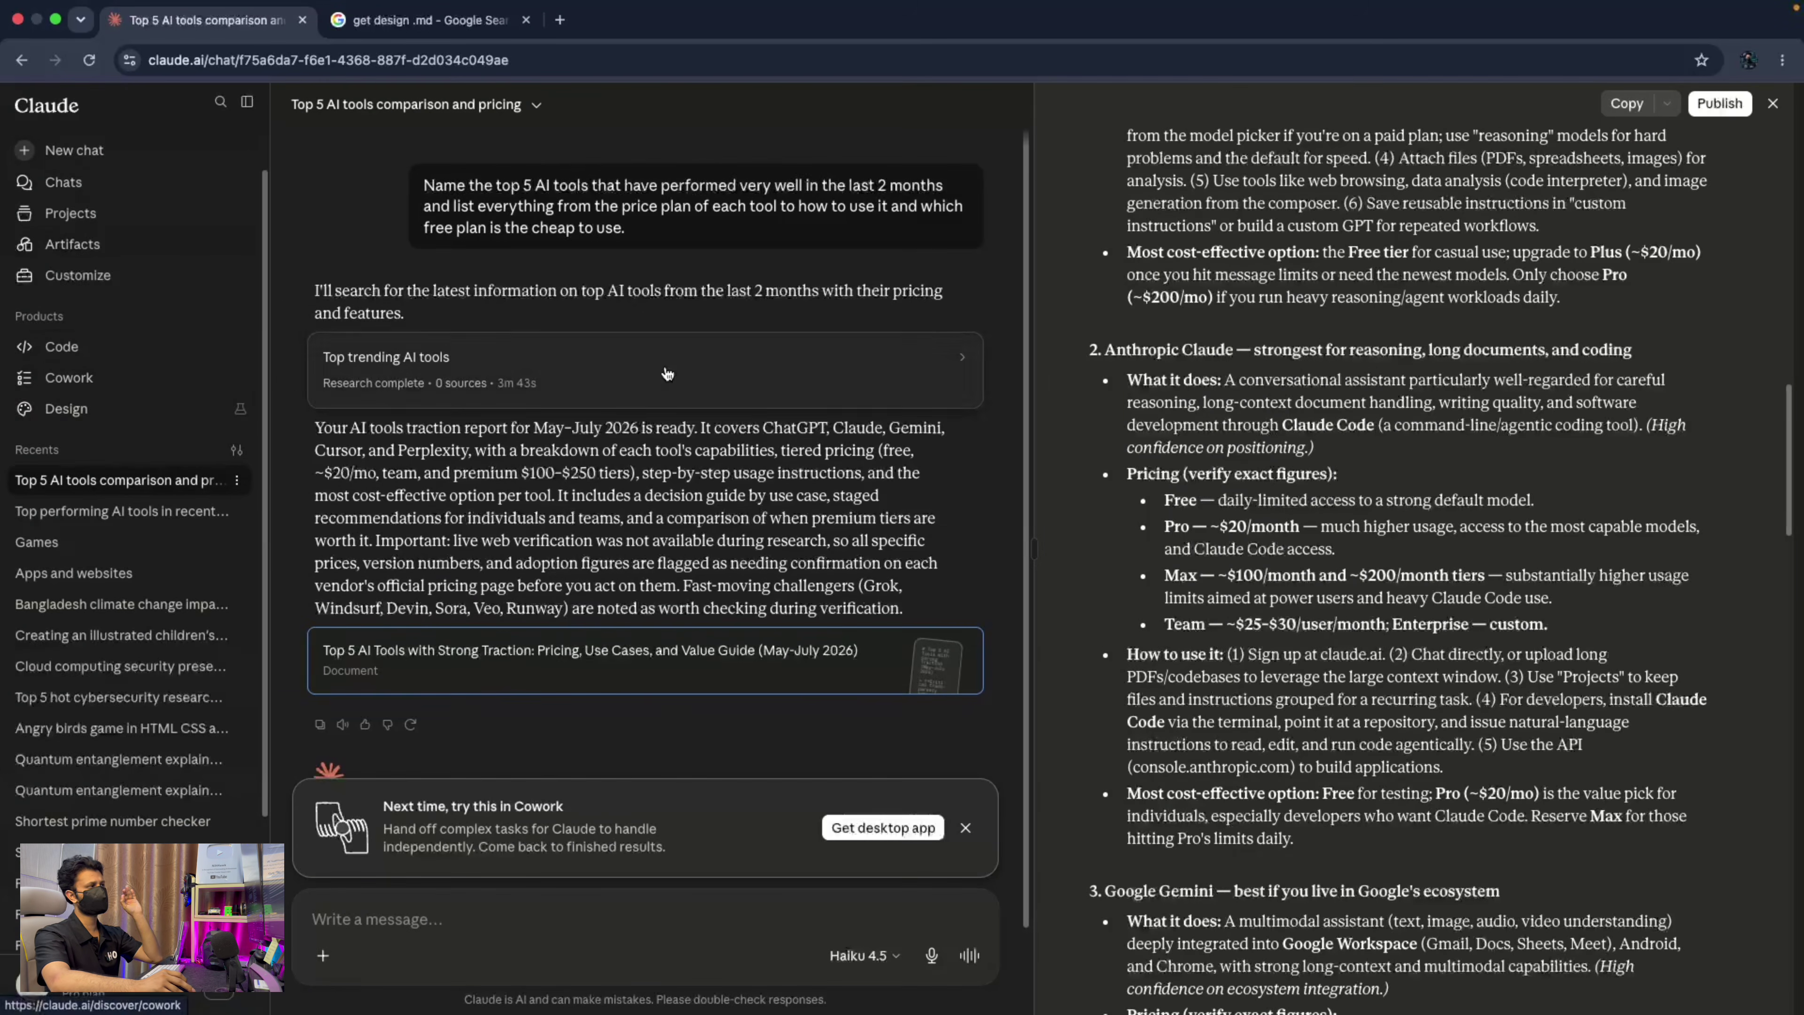
scroll(667, 373, down, 2)
click(85, 150)
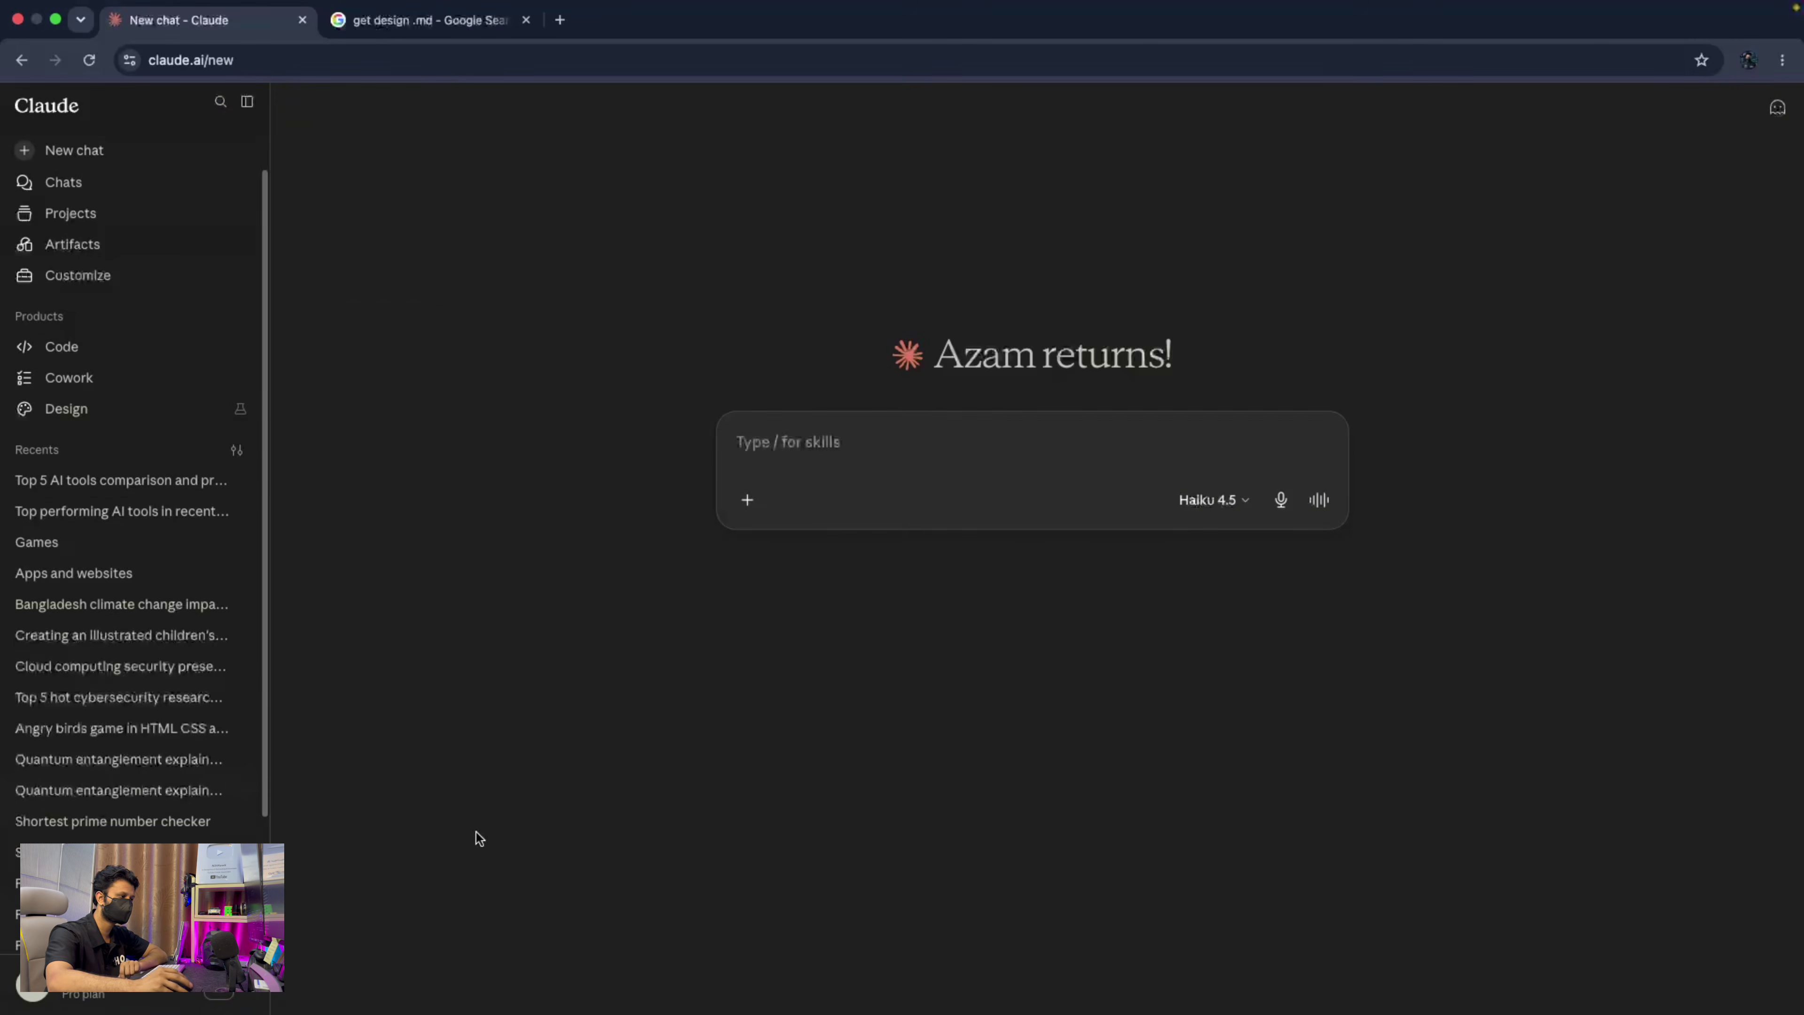
Open Anthropic's Courses page from the account menu's Learn more submenu.
click(127, 981)
mouse_move(137, 897)
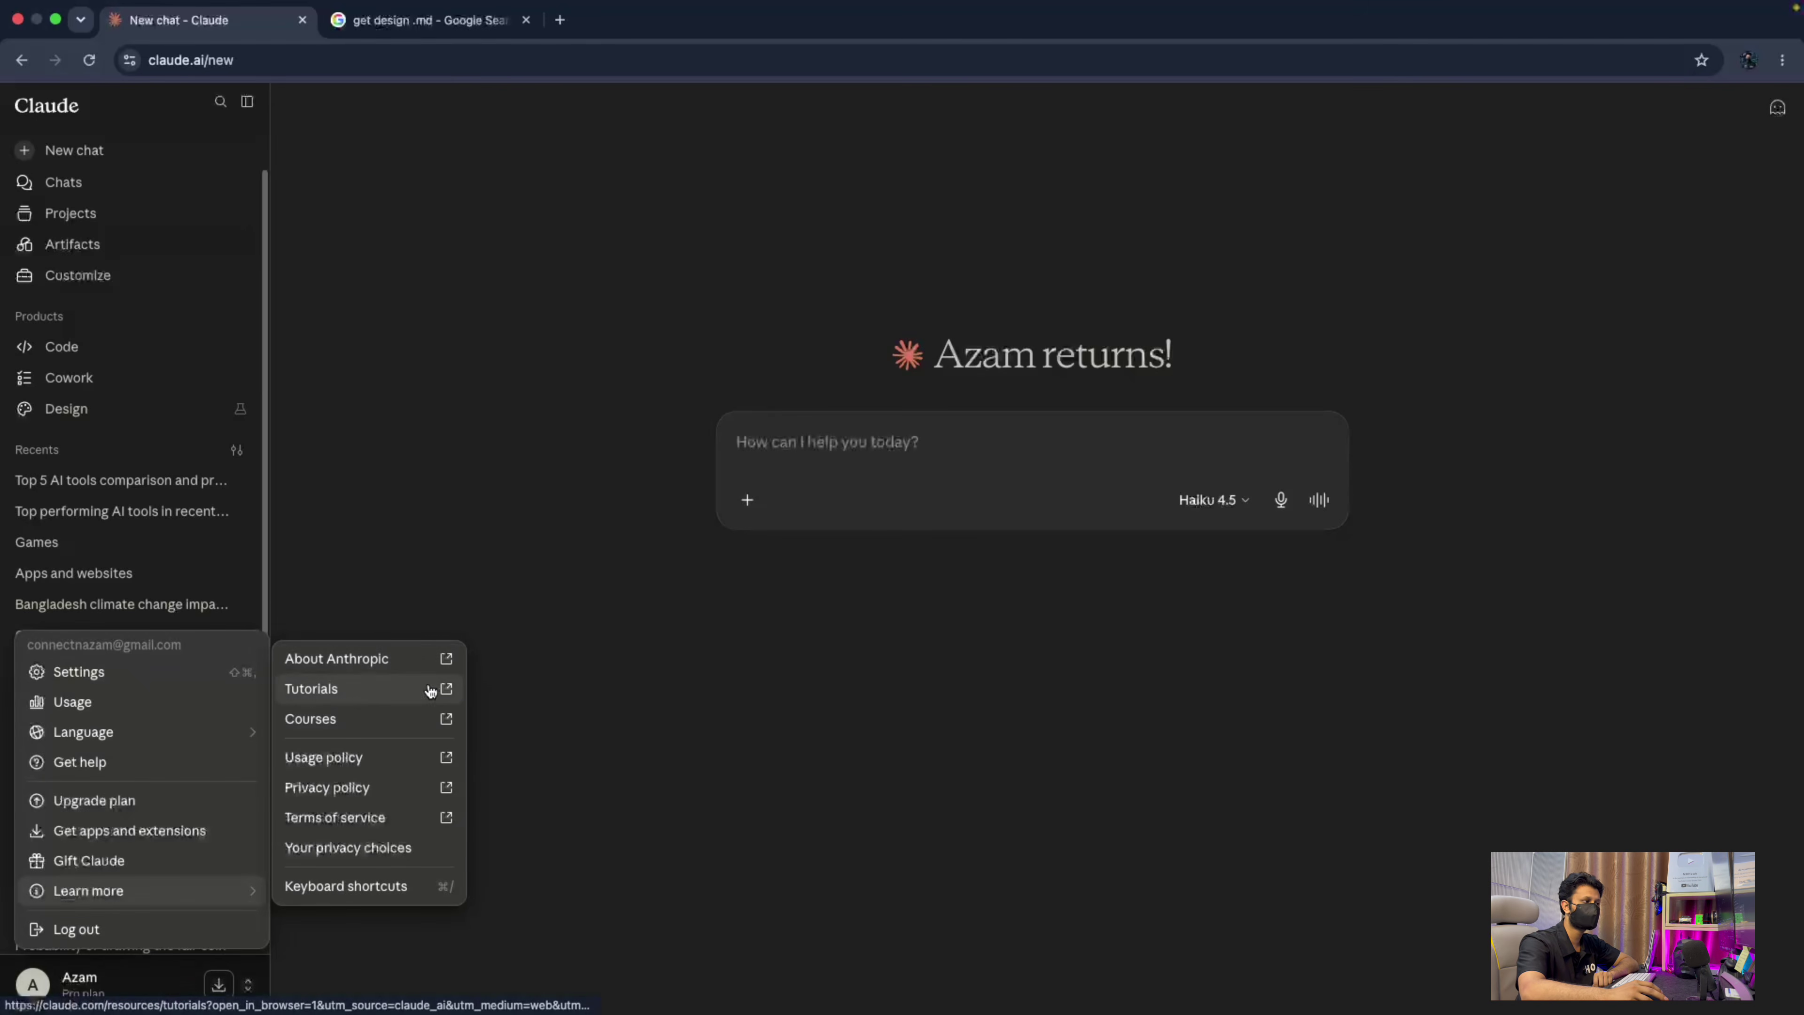
click(403, 722)
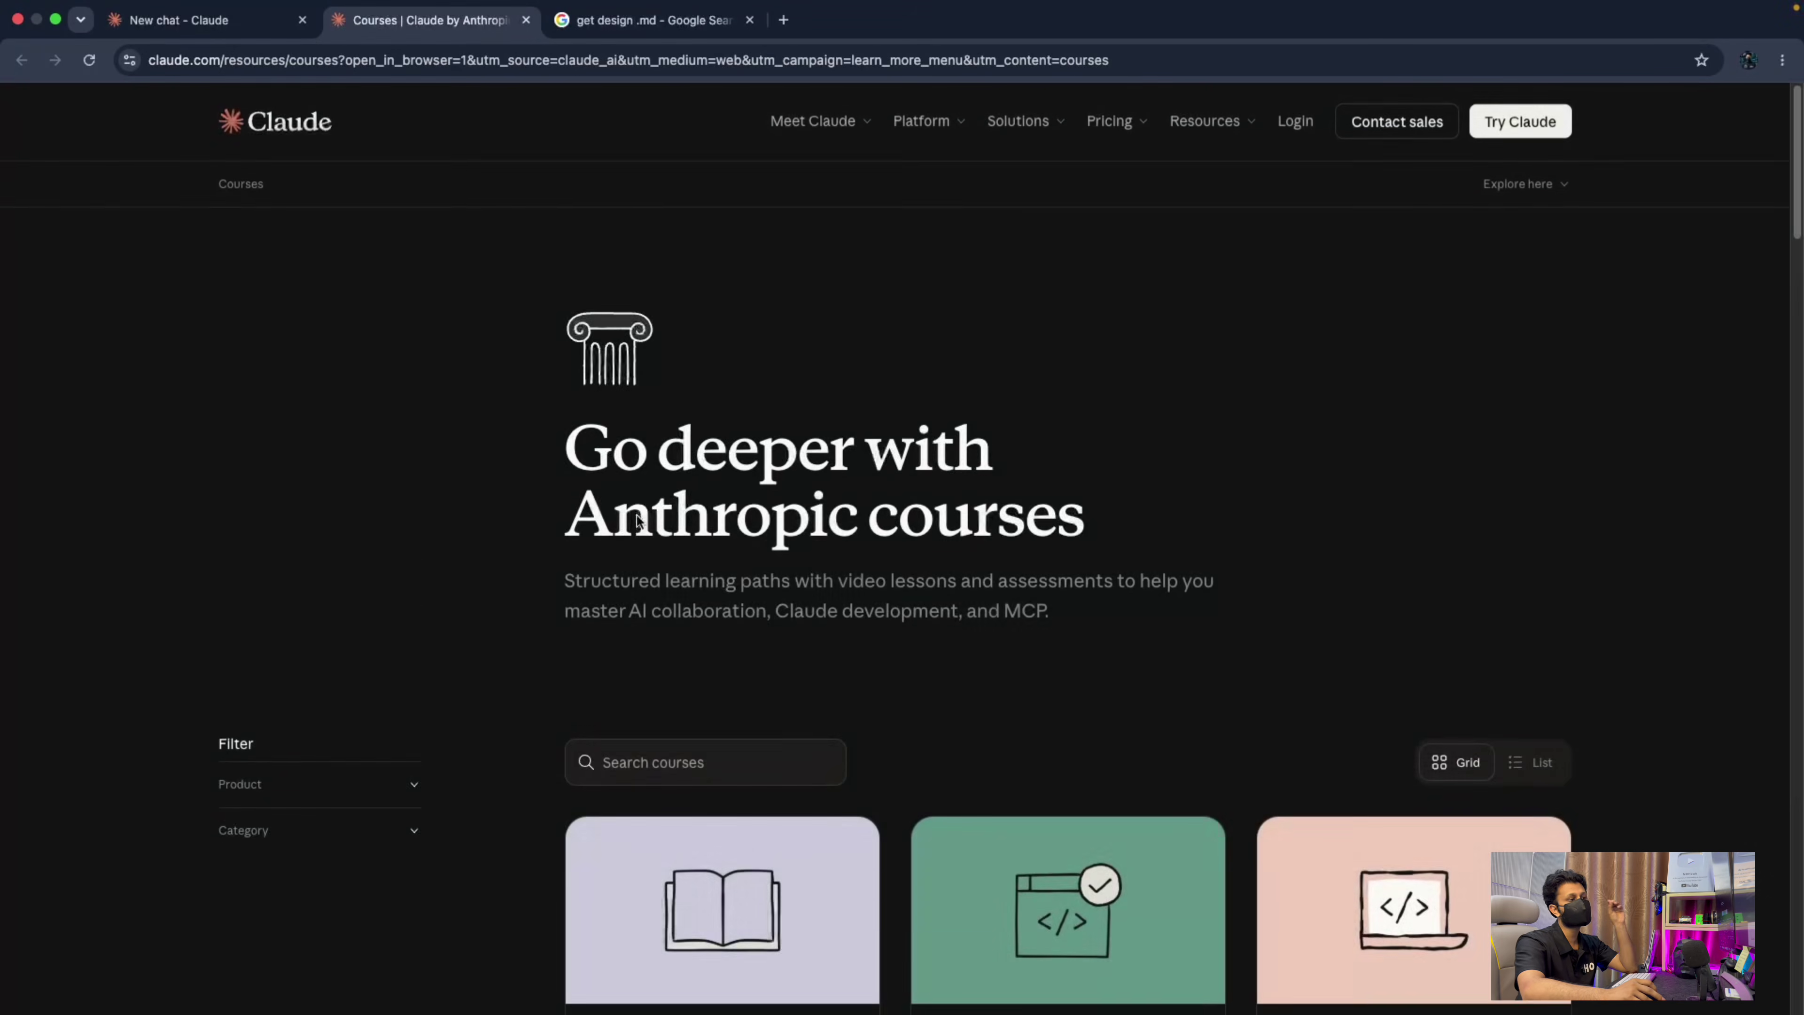
Browse the courses (Claude Code 101, Introduction to subagents, Claude 101), then return to the New chat tab.
scroll(639, 523, down, 8)
scroll(640, 523, down, 7)
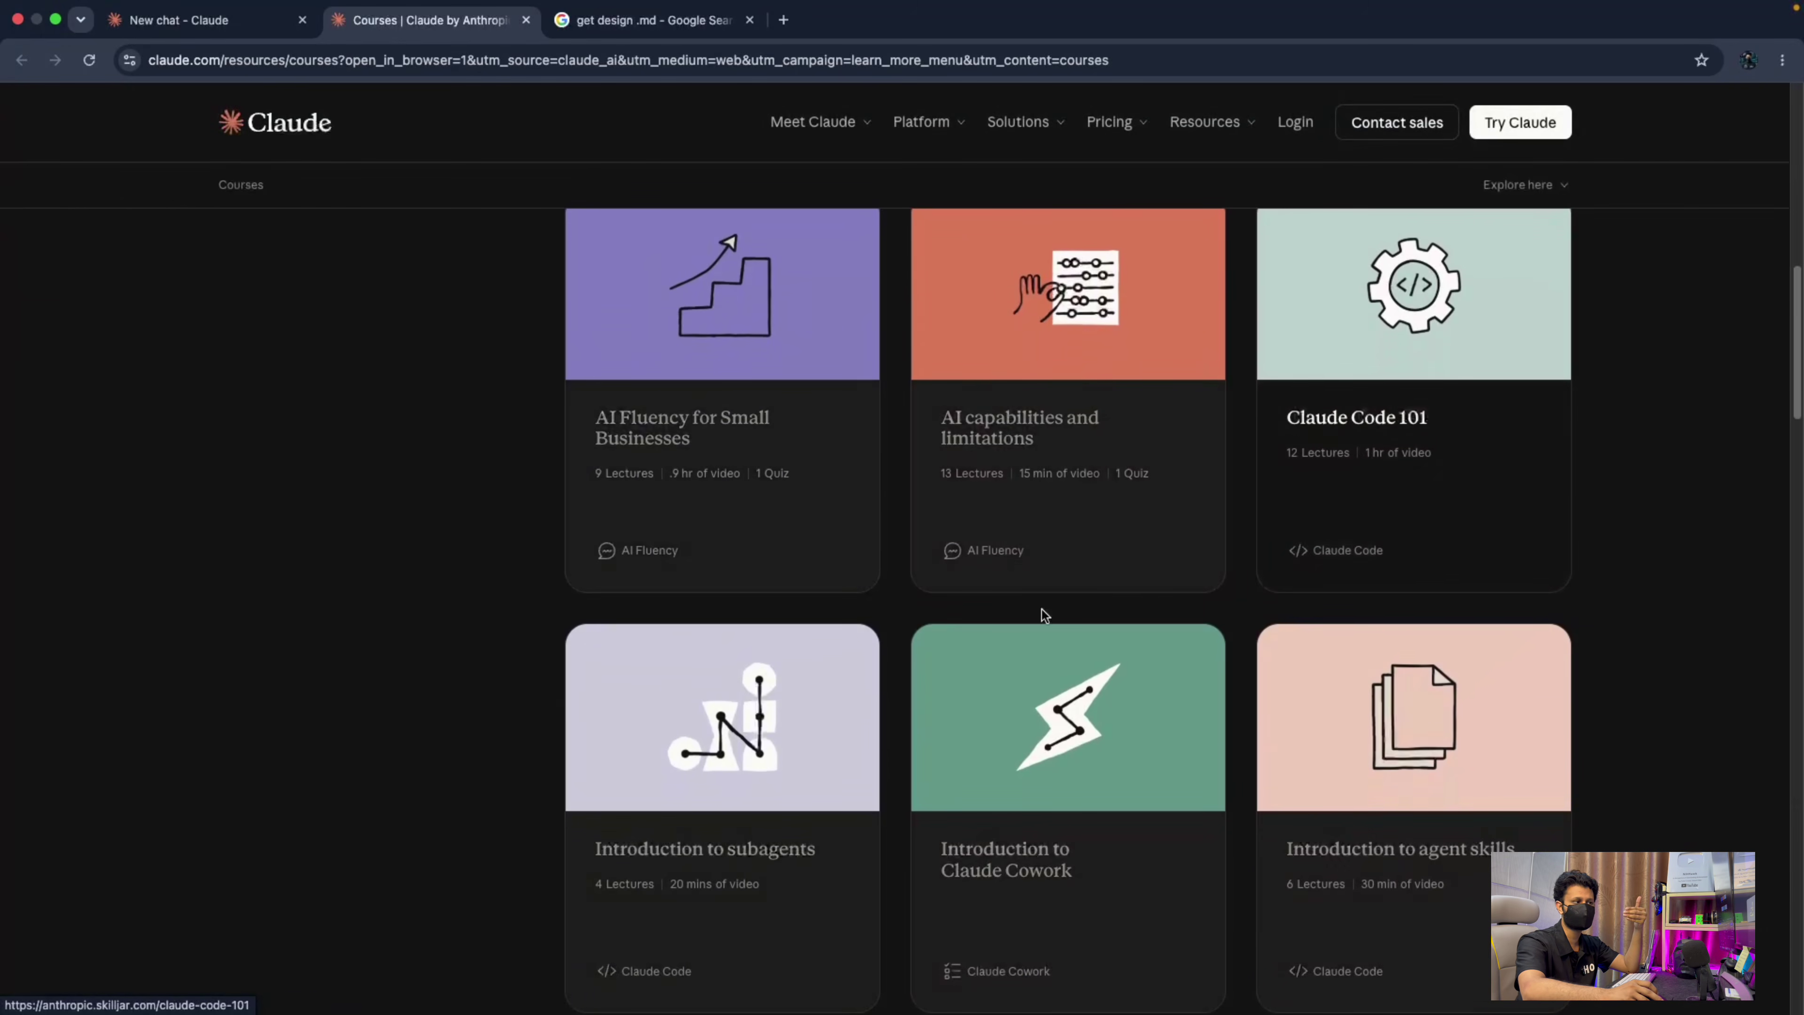
scroll(1044, 616, down, 2)
scroll(706, 748, down, 19)
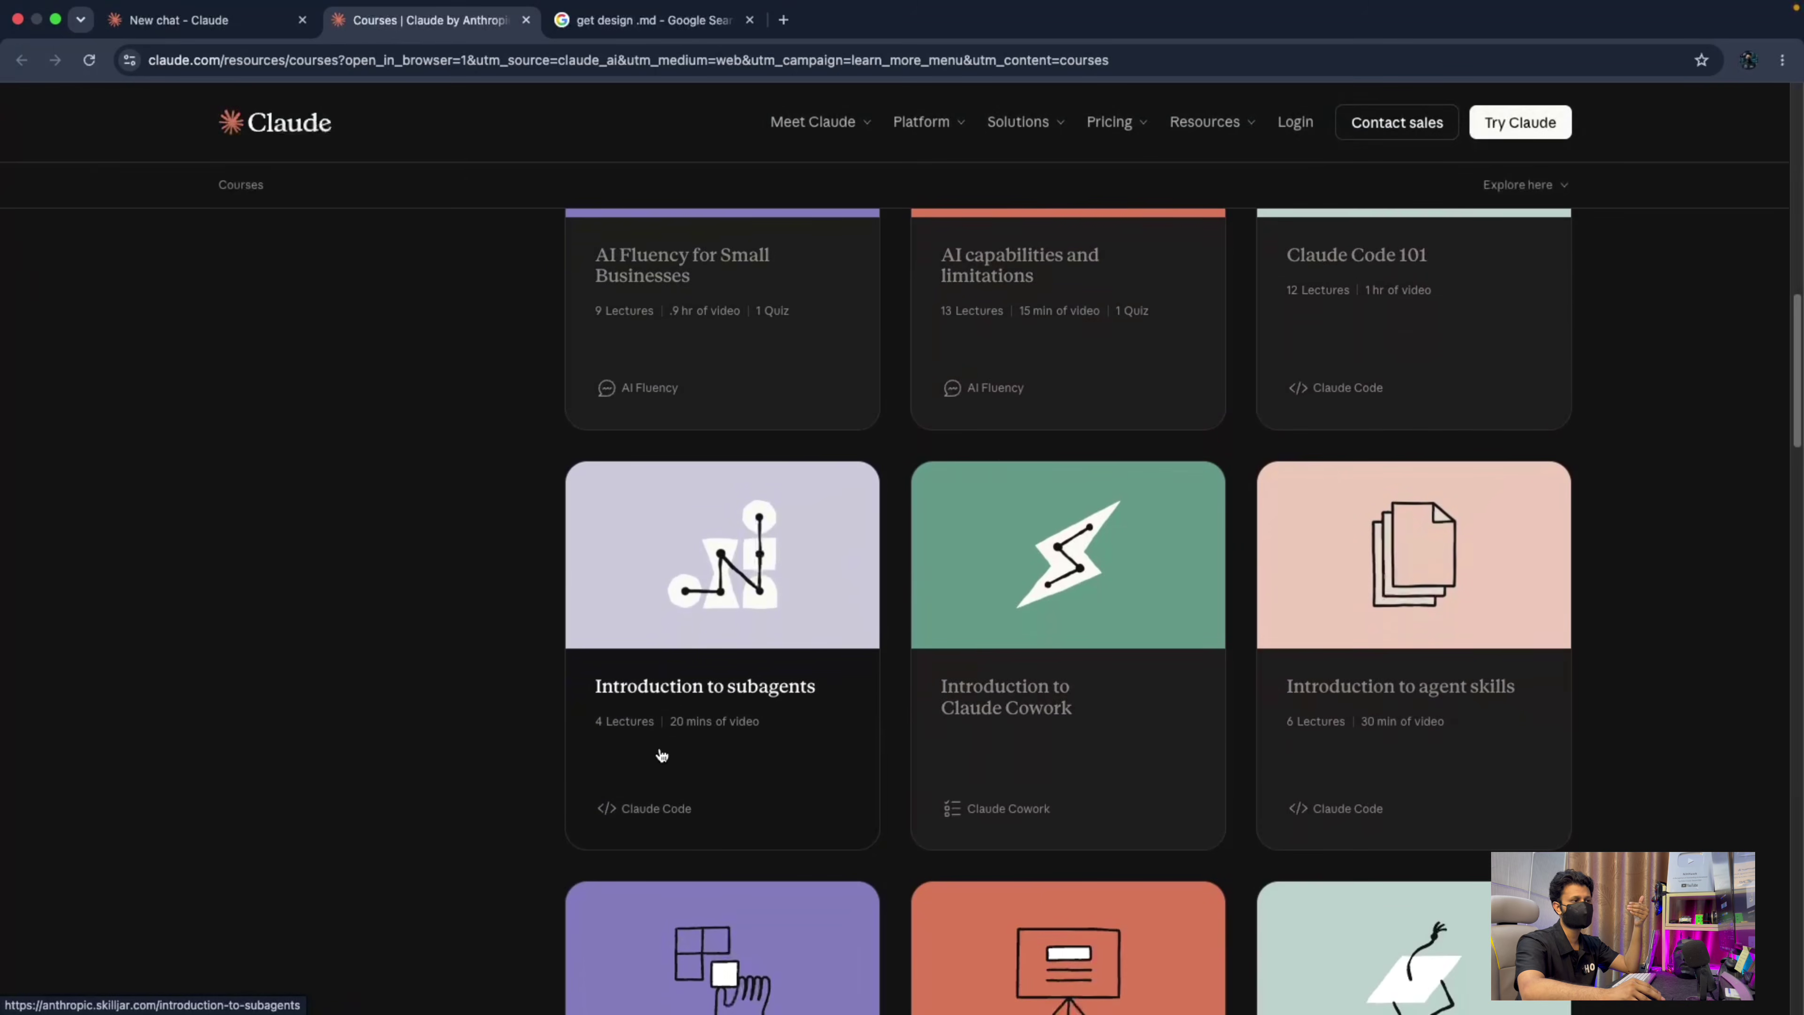
scroll(581, 652, down, 10)
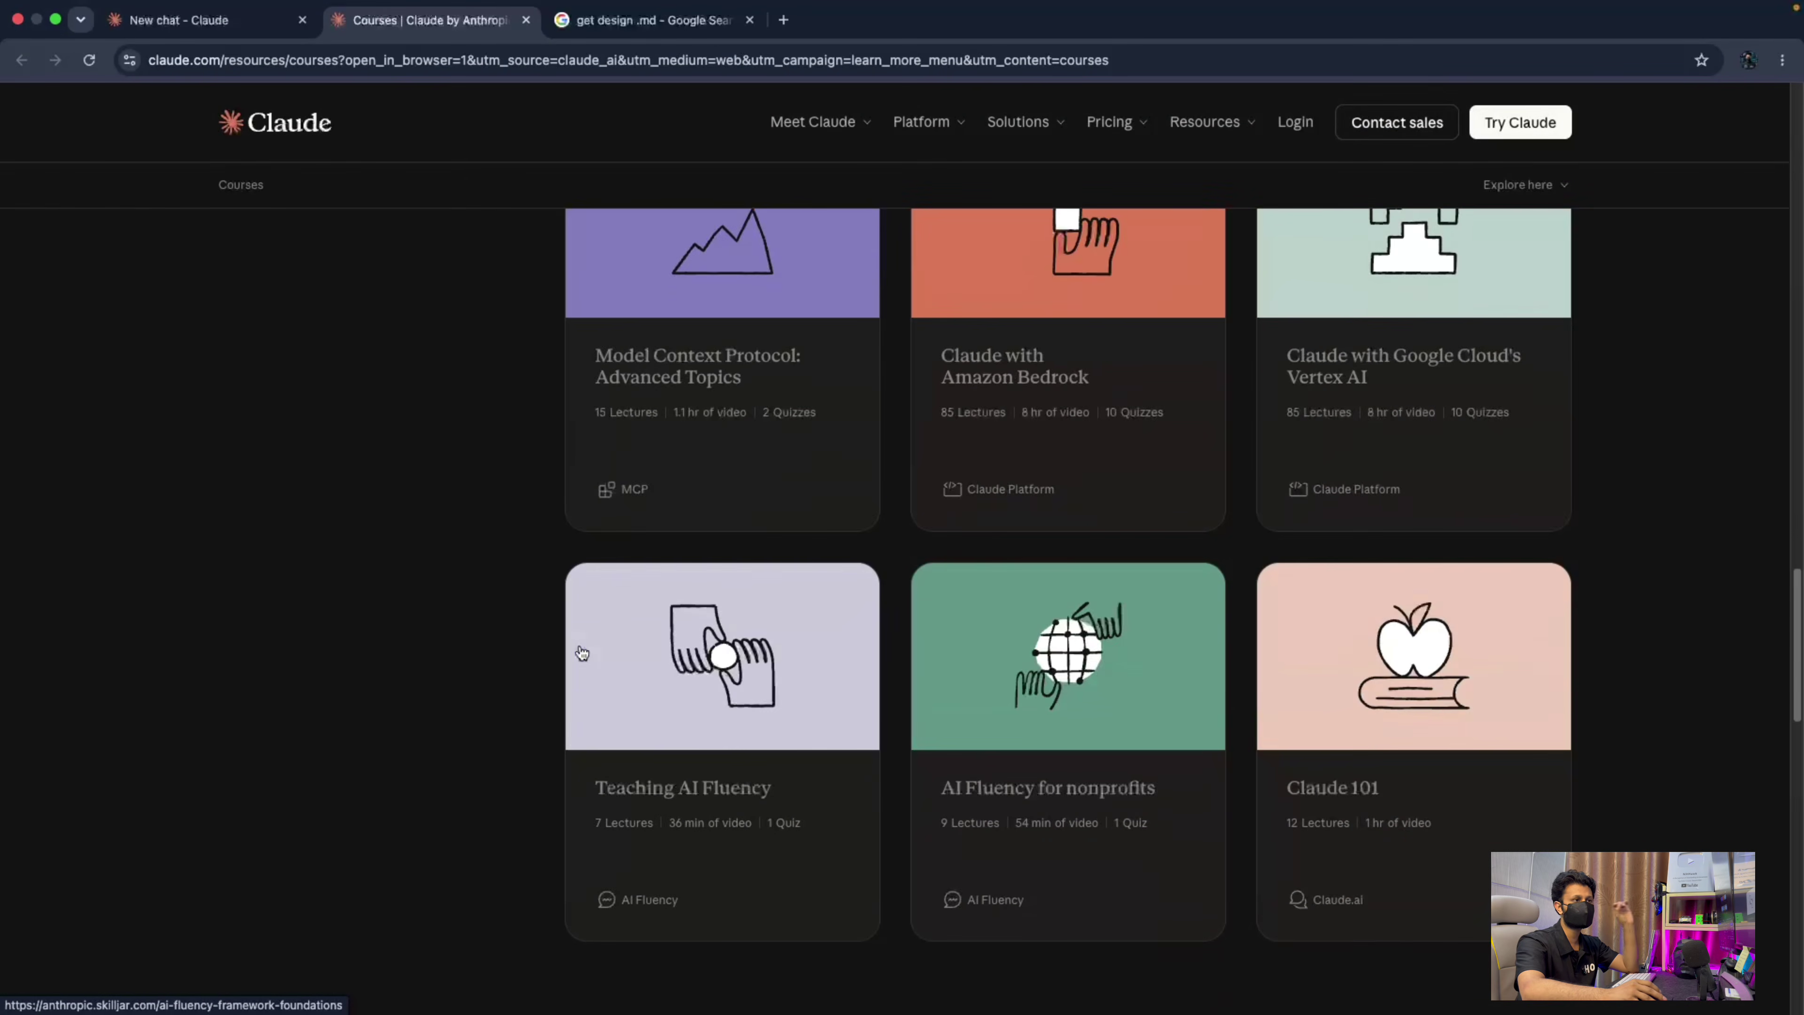
scroll(581, 652, up, 20)
scroll(581, 653, up, 15)
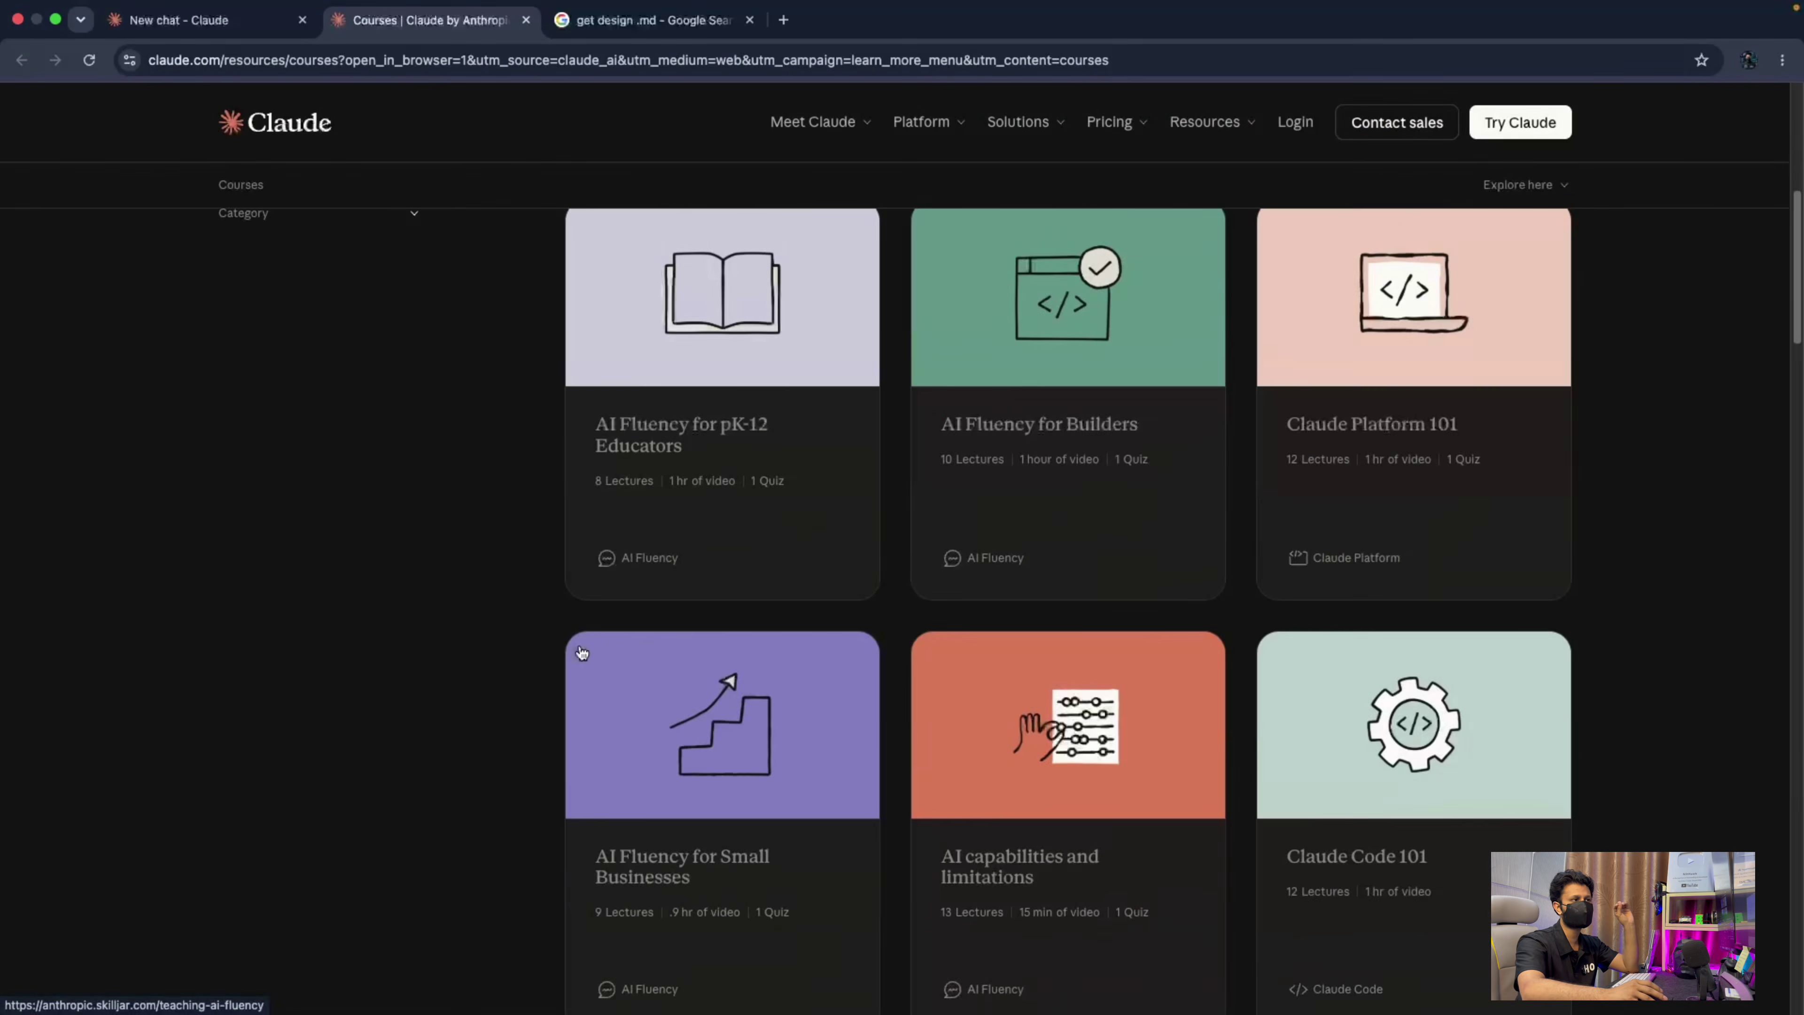
scroll(594, 652, down, 8)
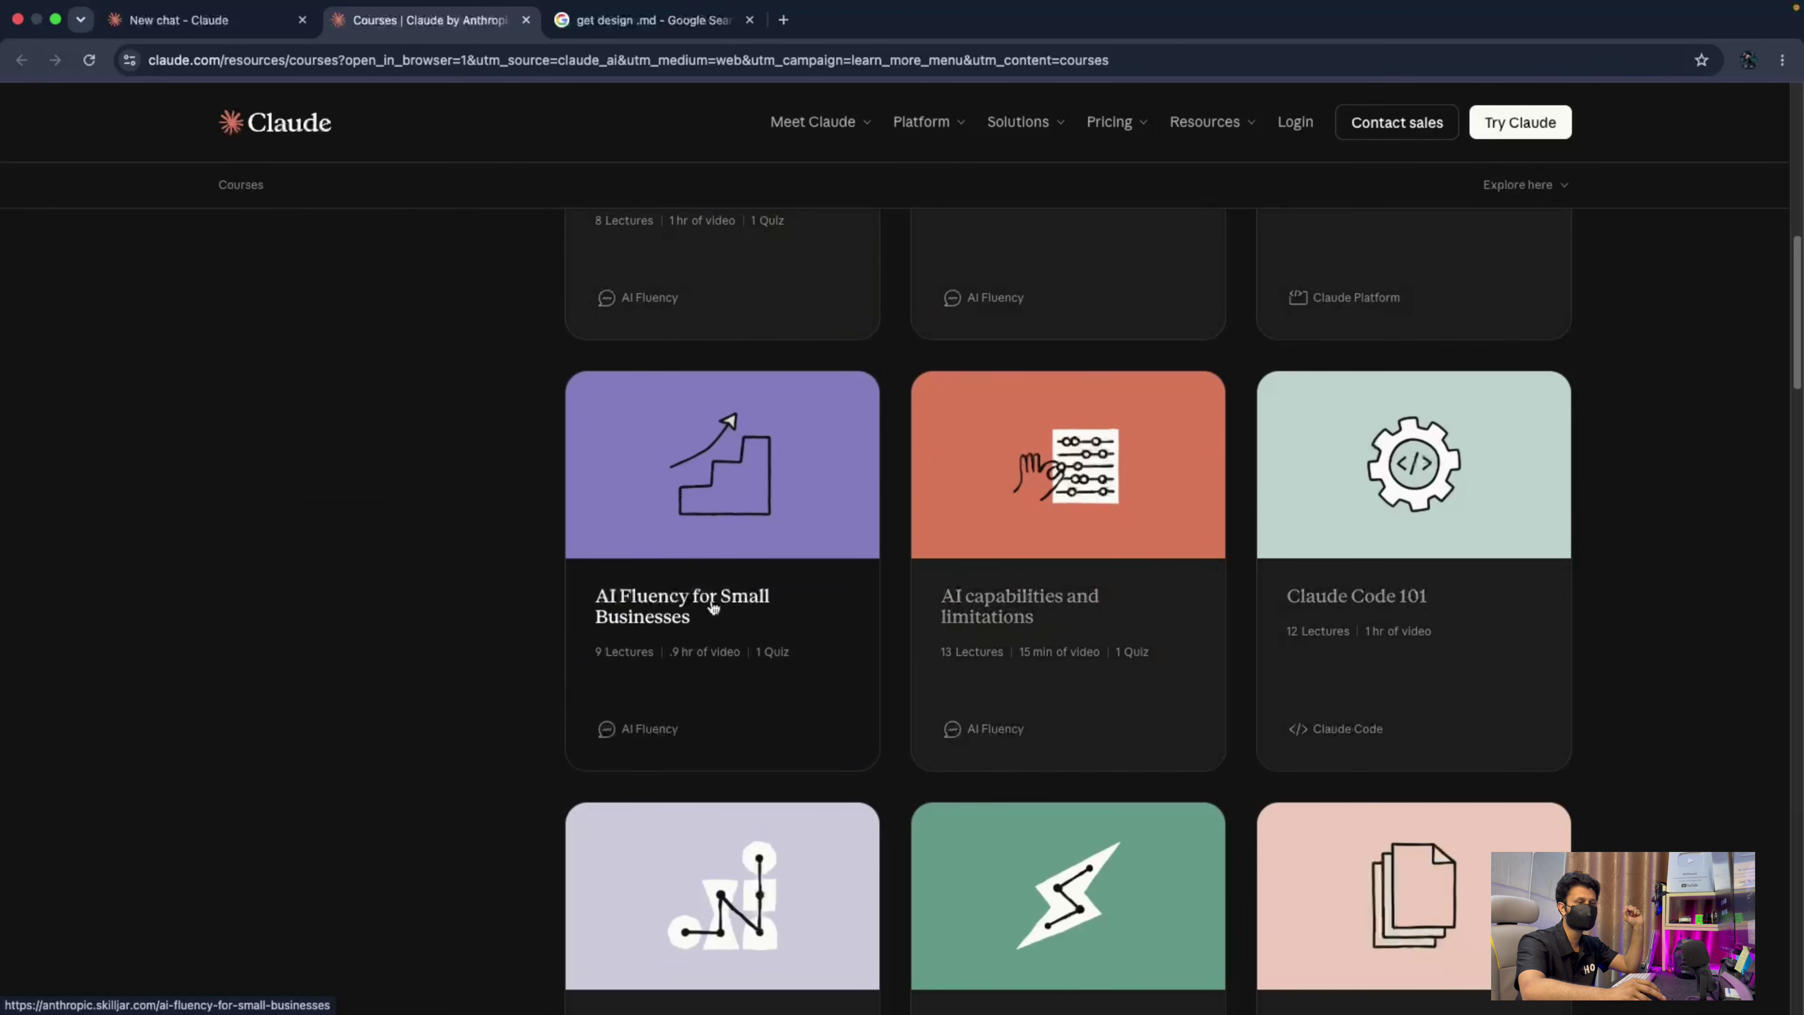
click(181, 20)
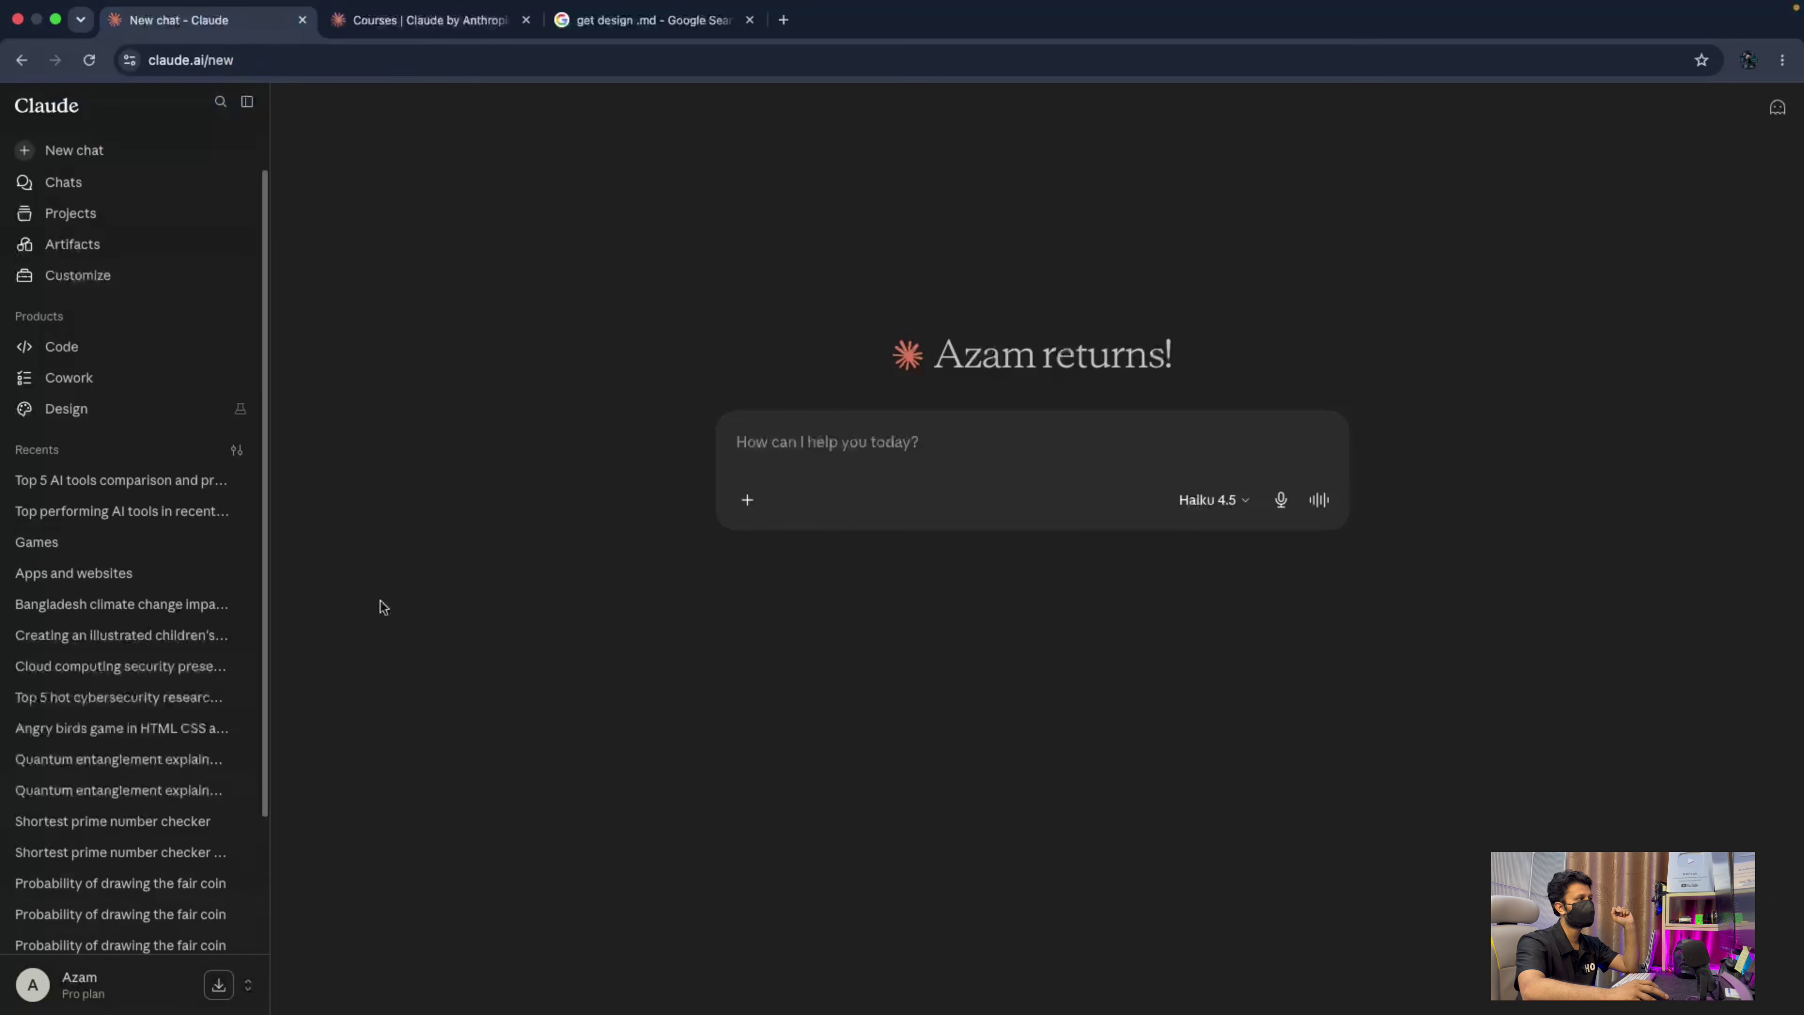
click(168, 992)
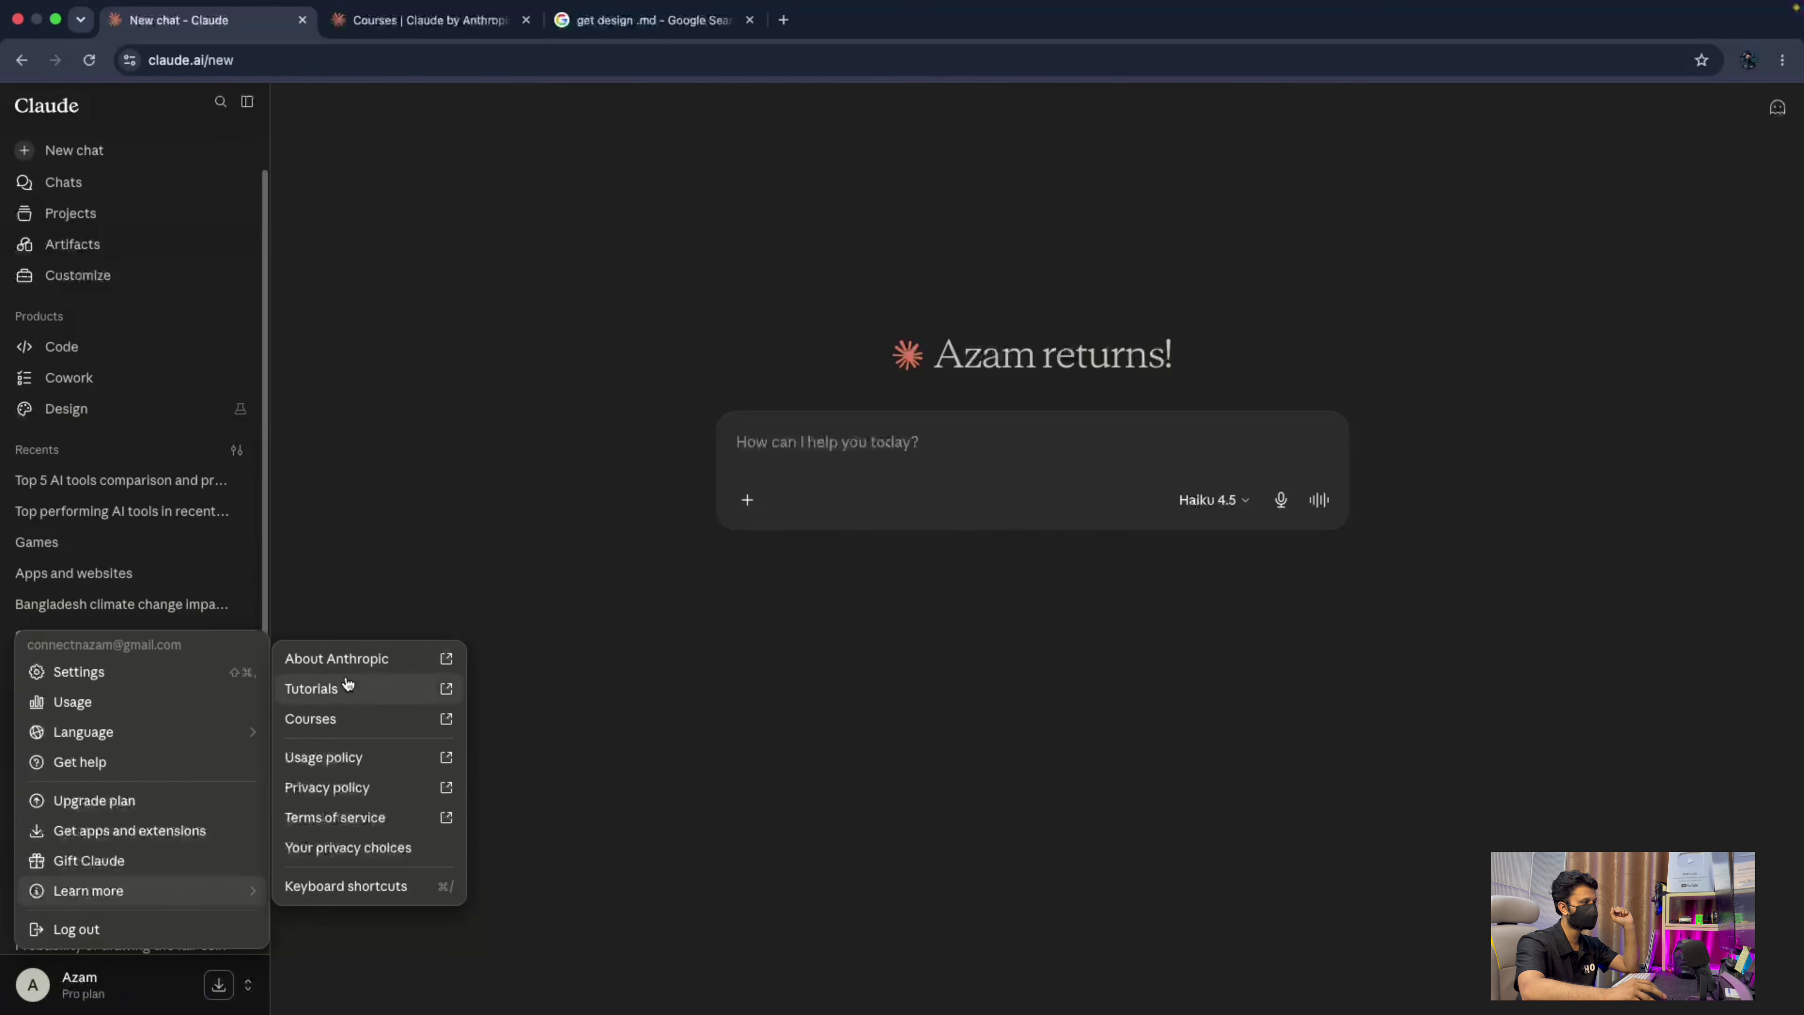
click(346, 687)
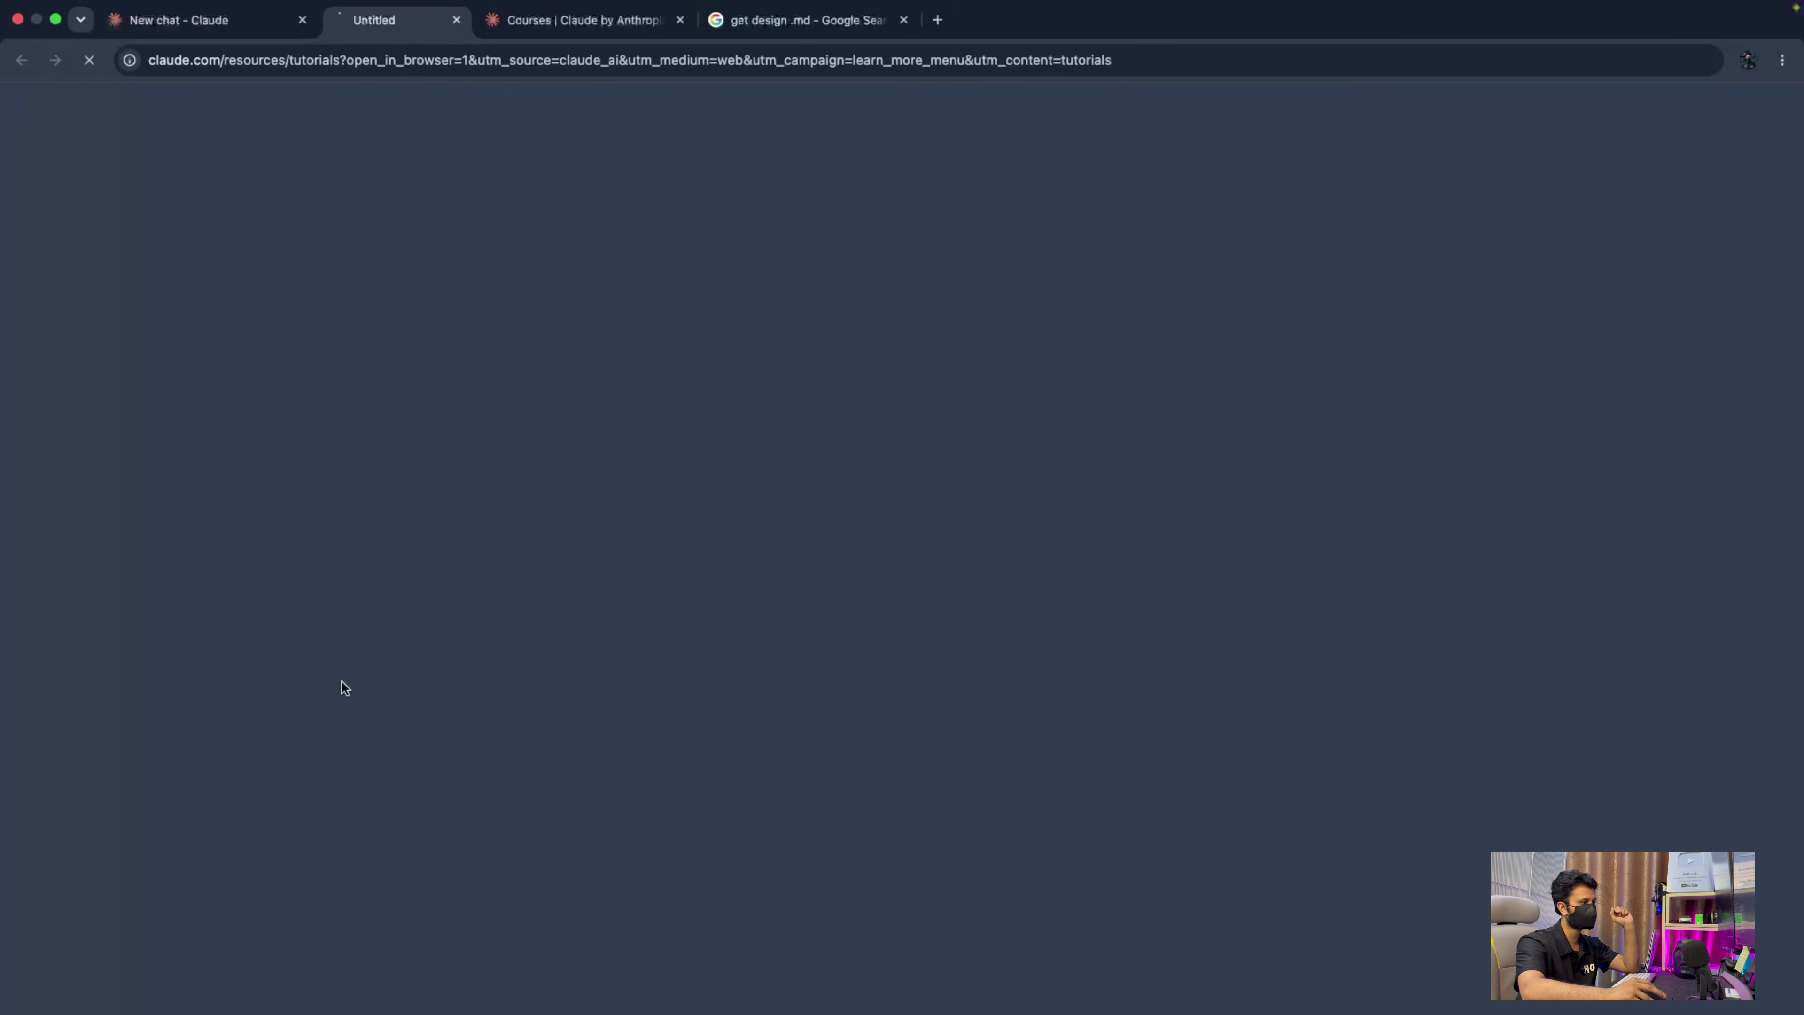
scroll(579, 429, down, 5)
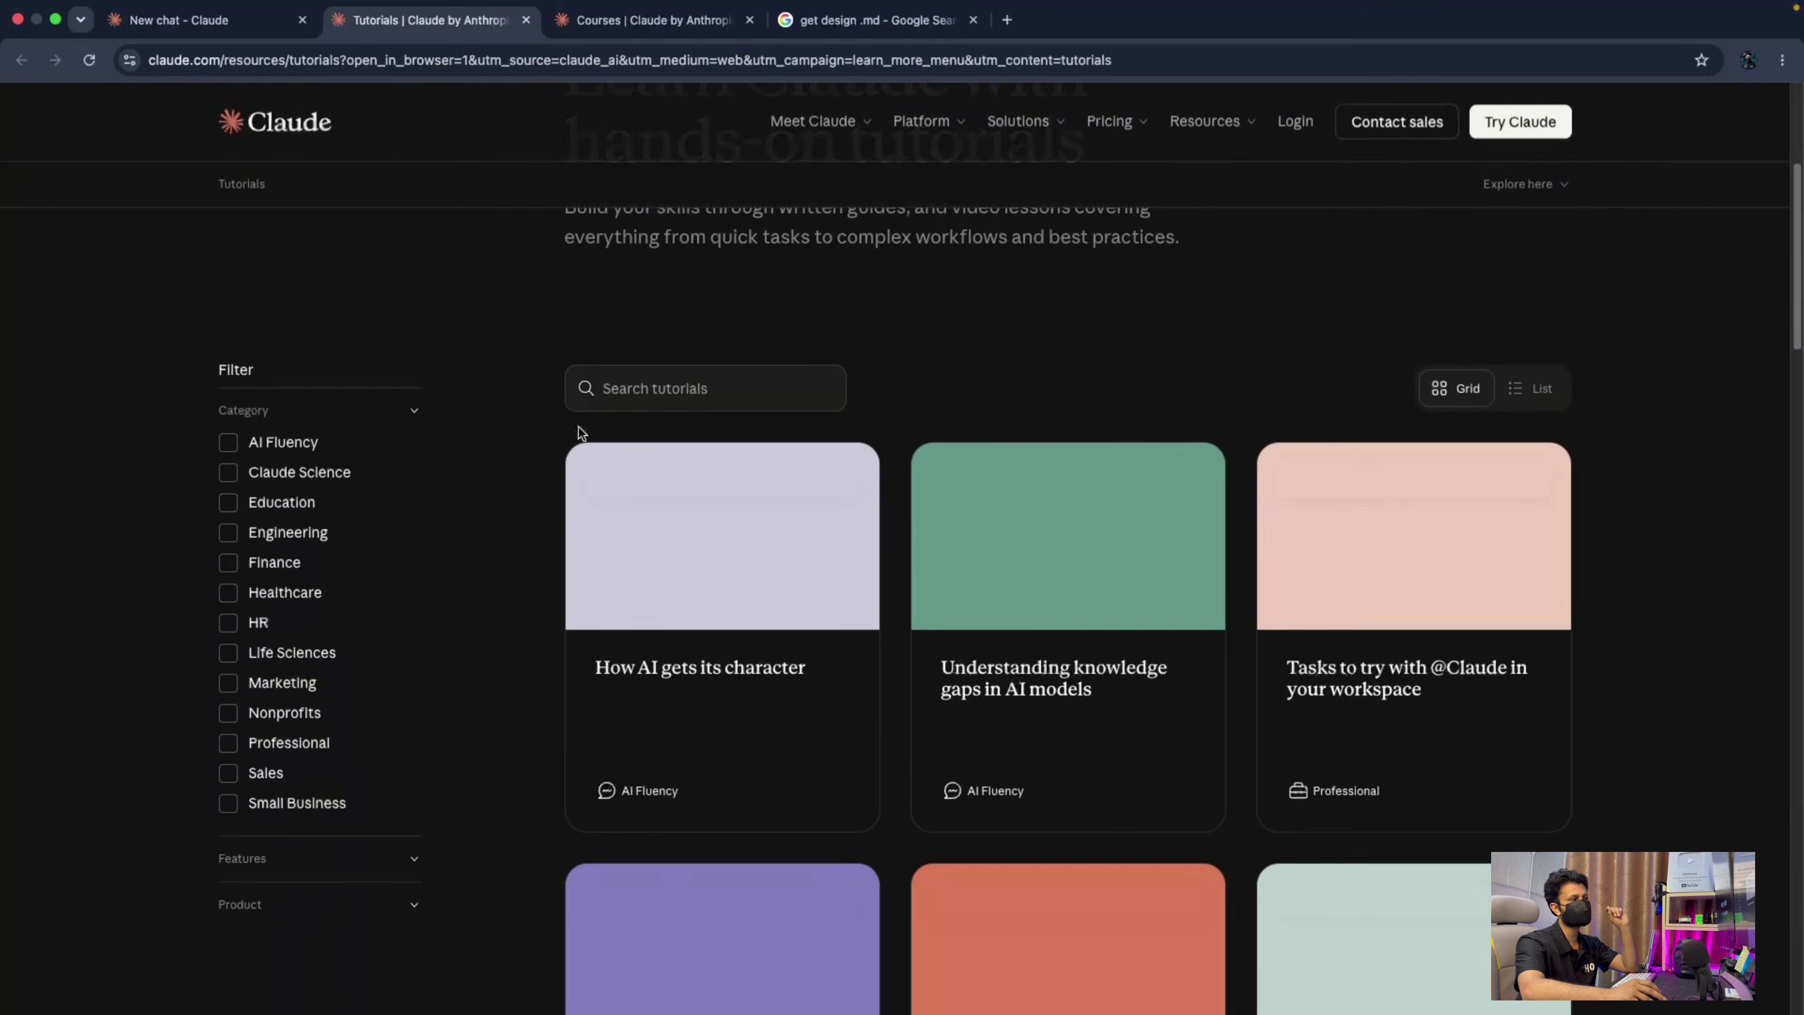
scroll(580, 429, down, 2)
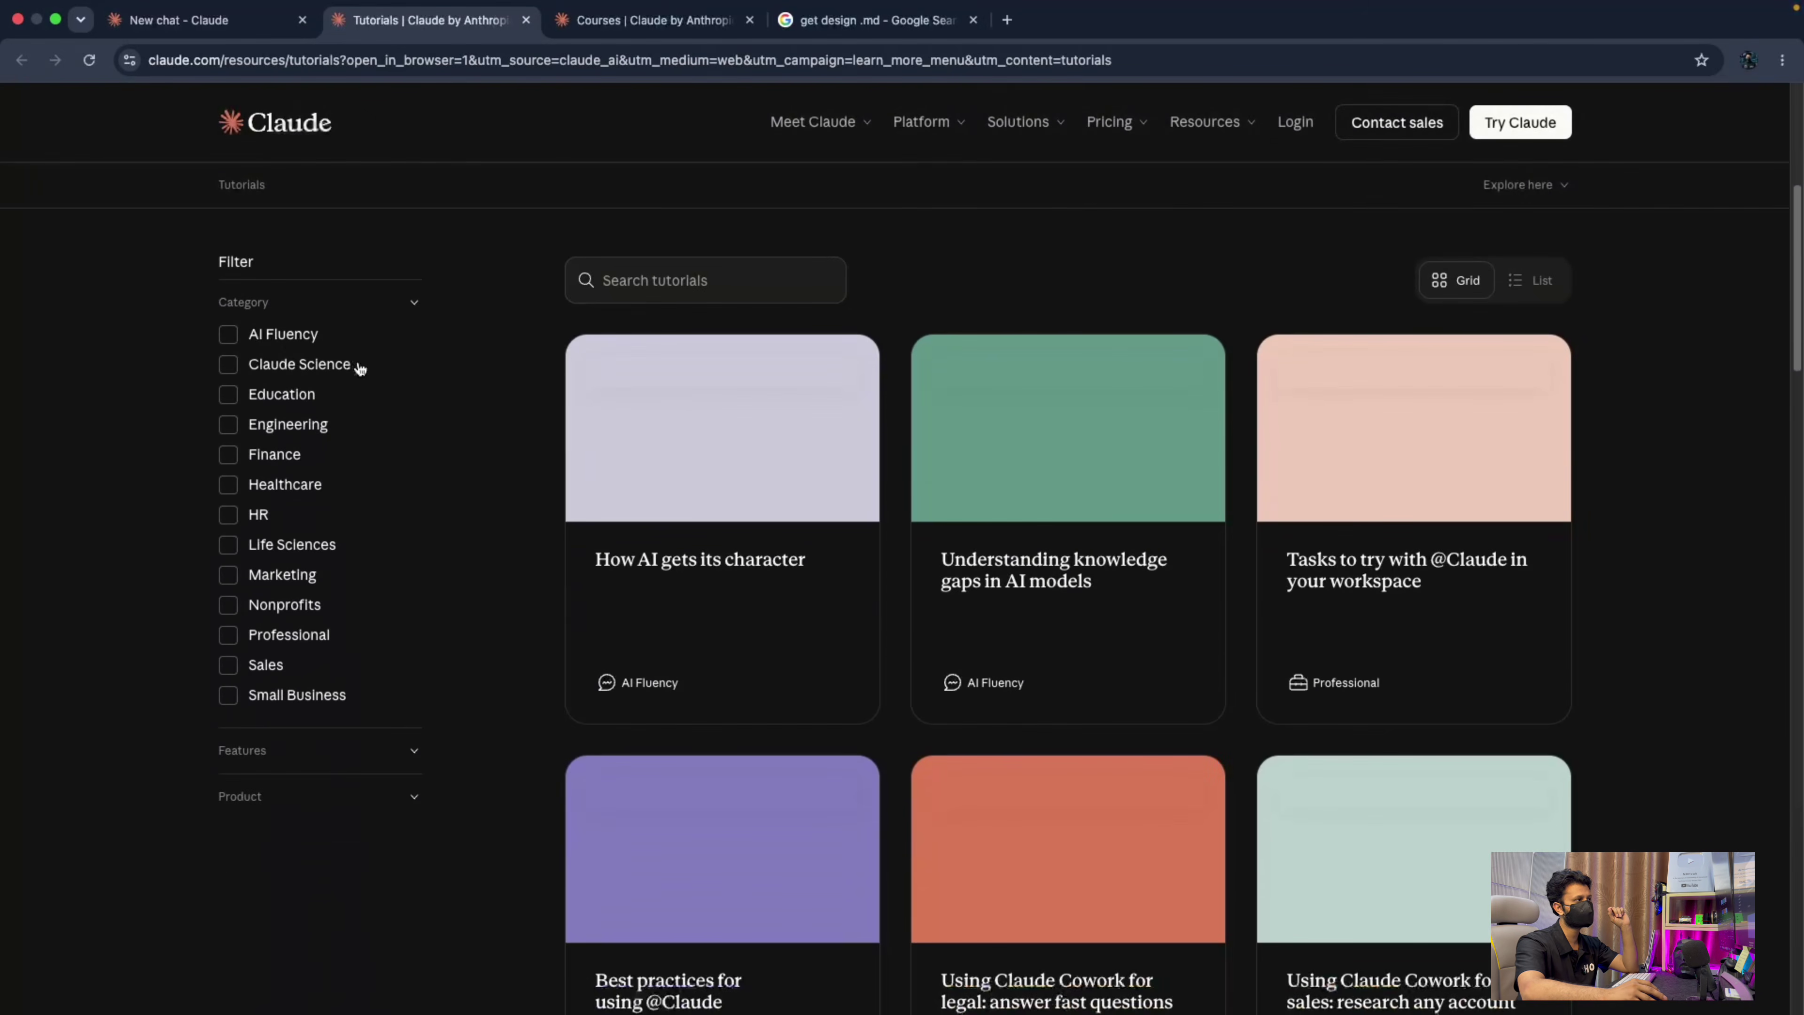
scroll(309, 382, down, 1)
click(266, 393)
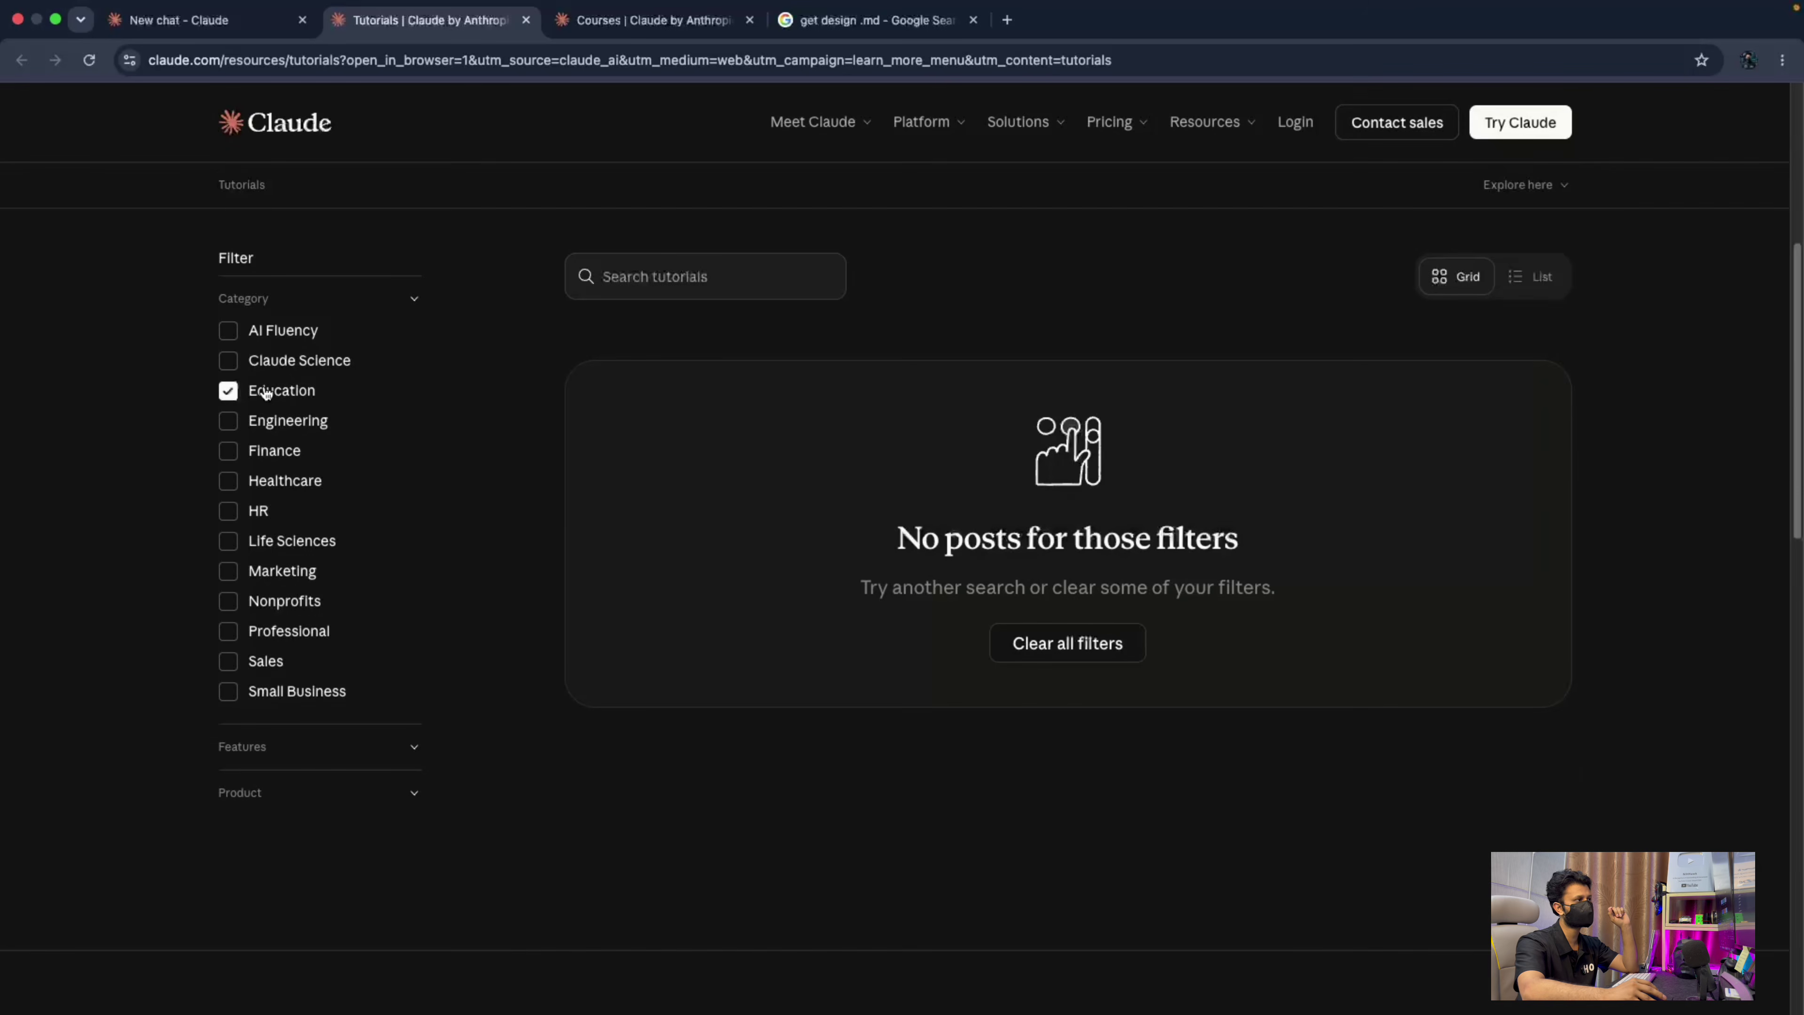
click(297, 398)
click(276, 330)
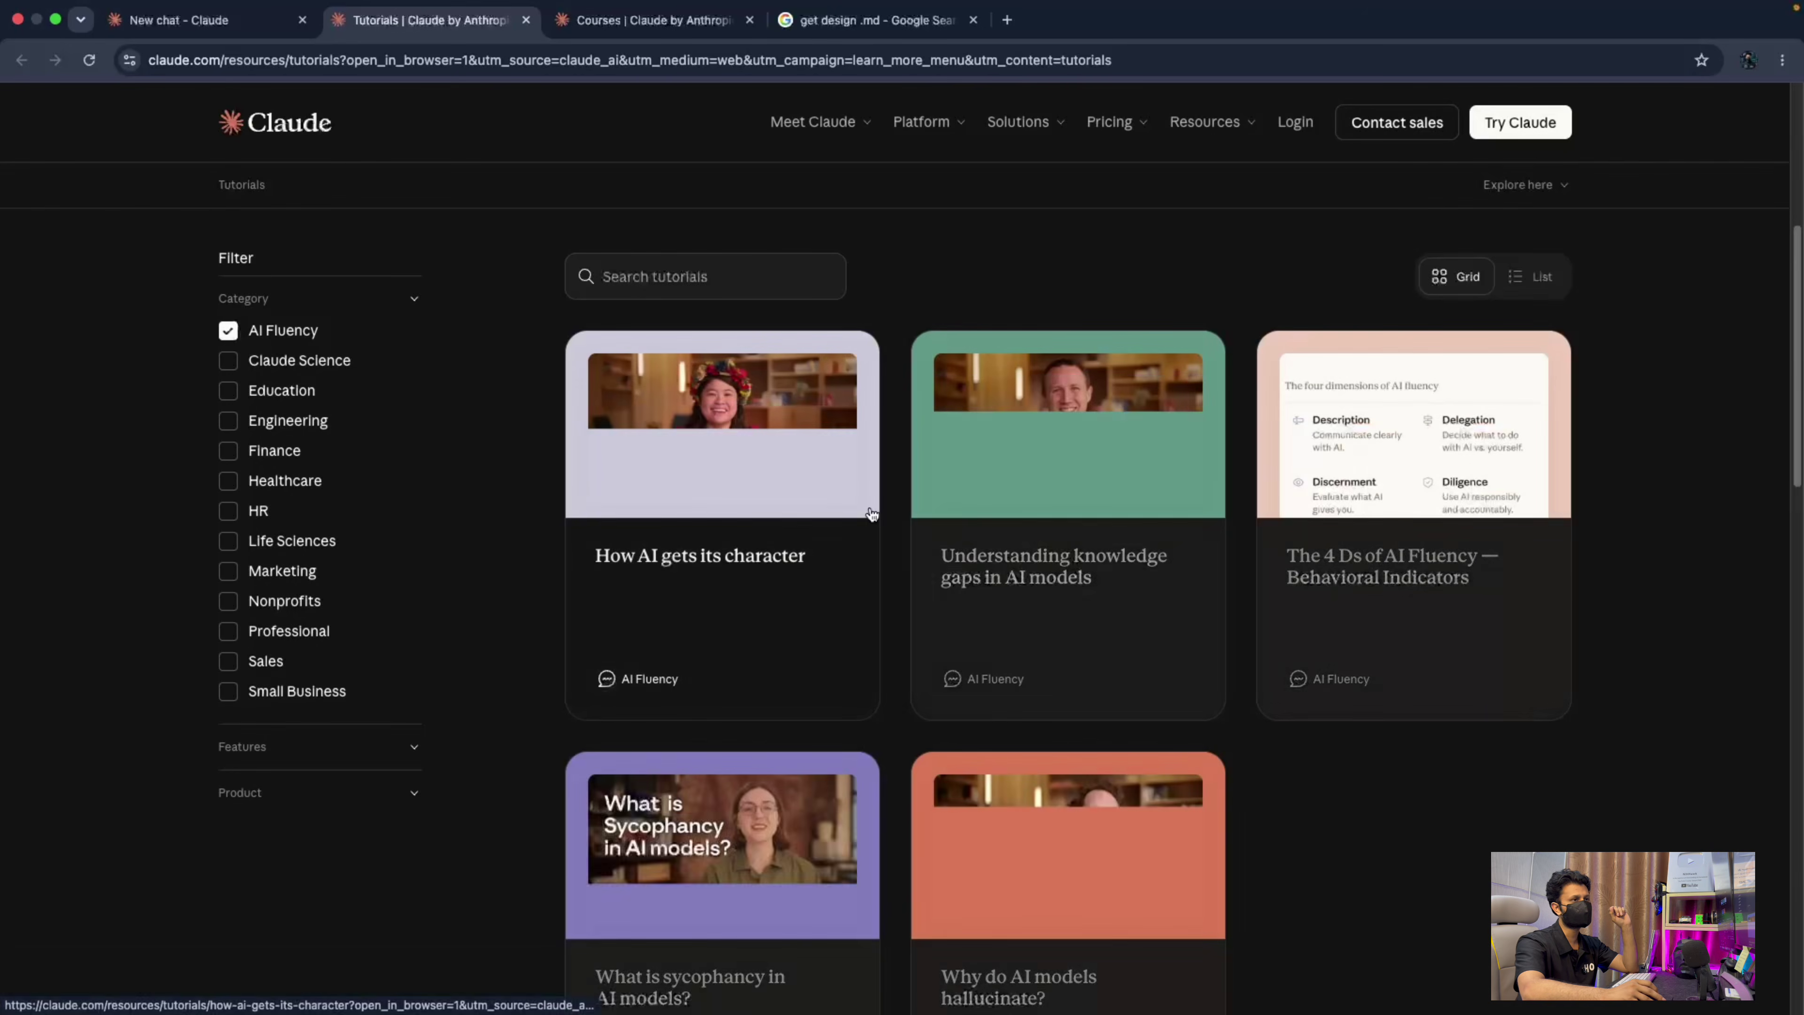
scroll(872, 513, down, 1)
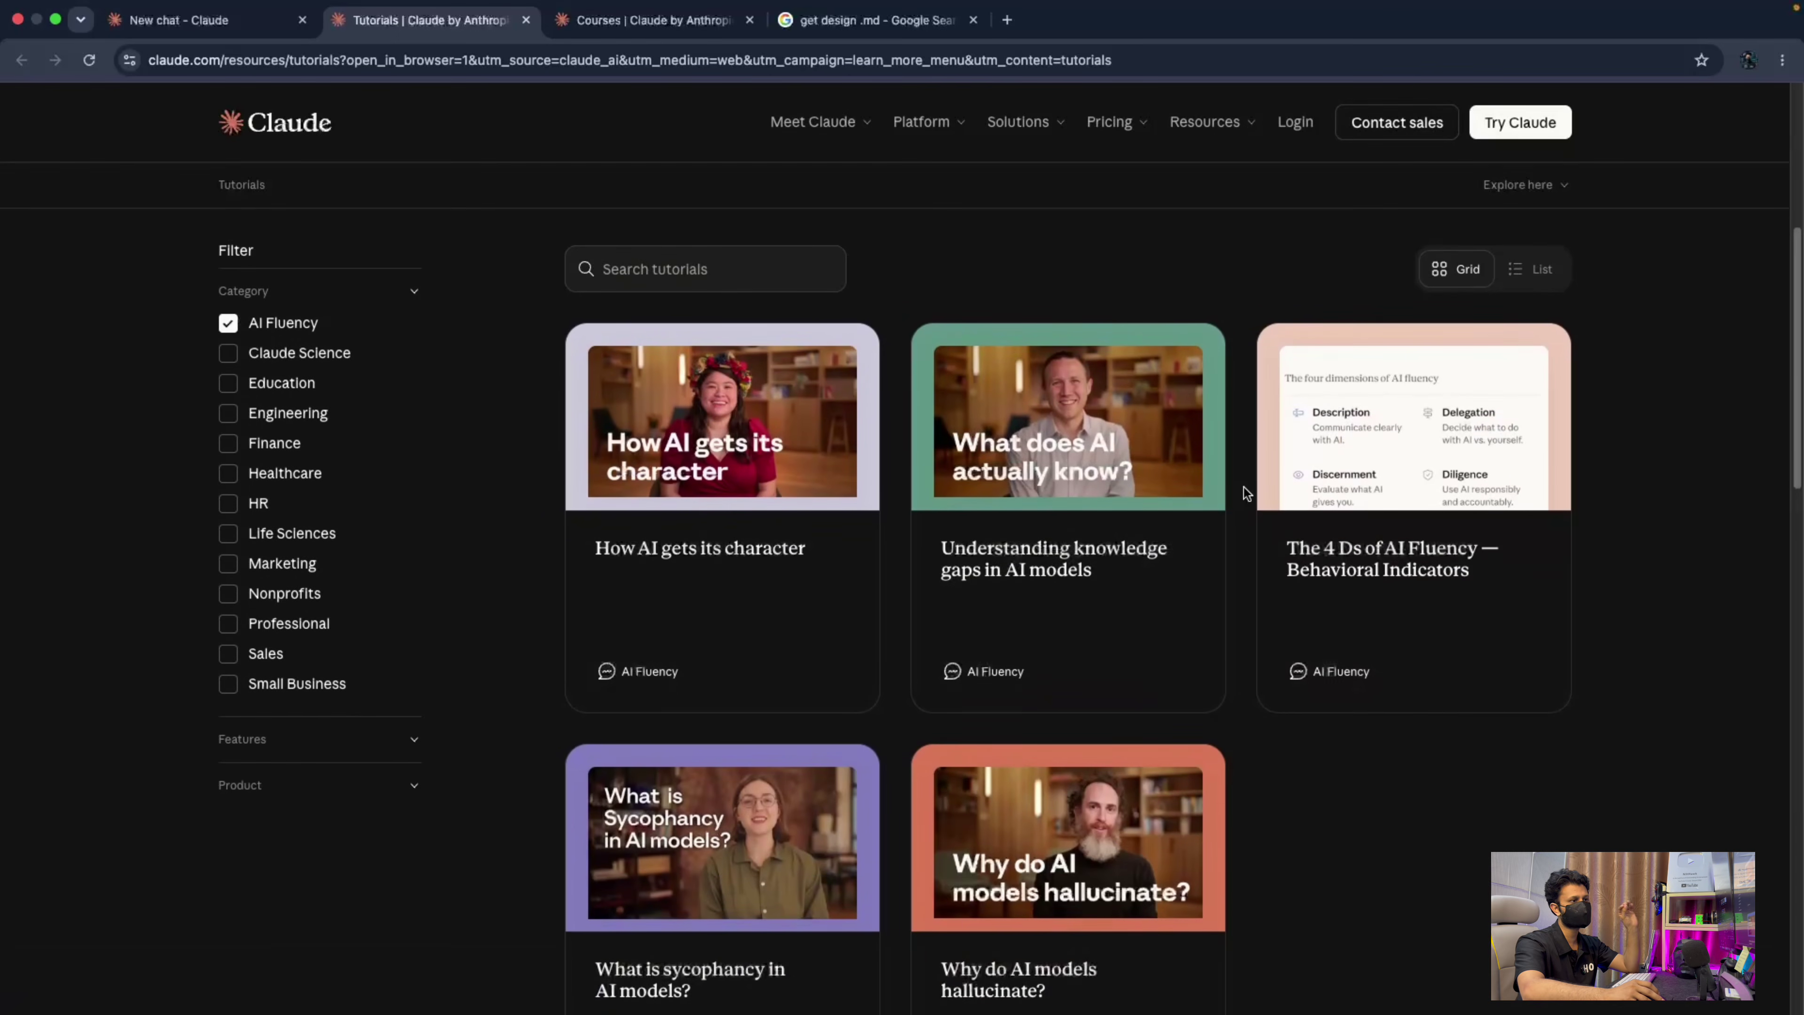
scroll(1243, 492, down, 2)
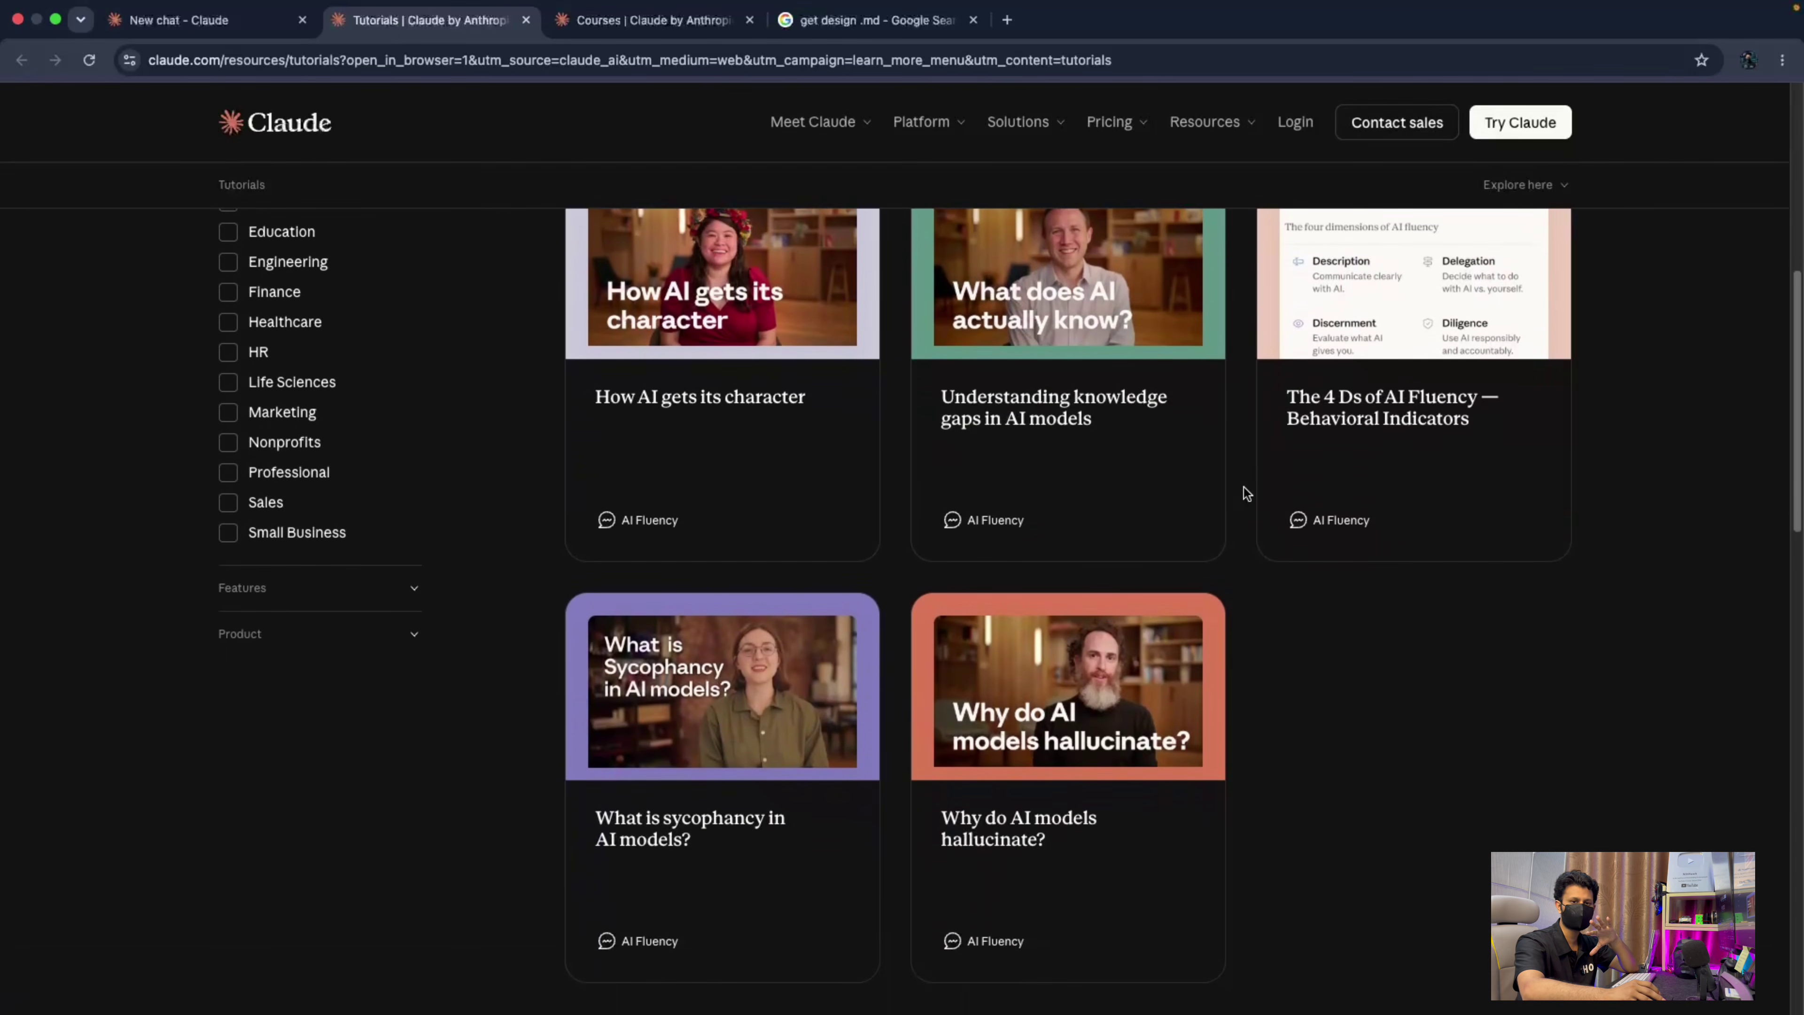
scroll(1244, 491, up, 7)
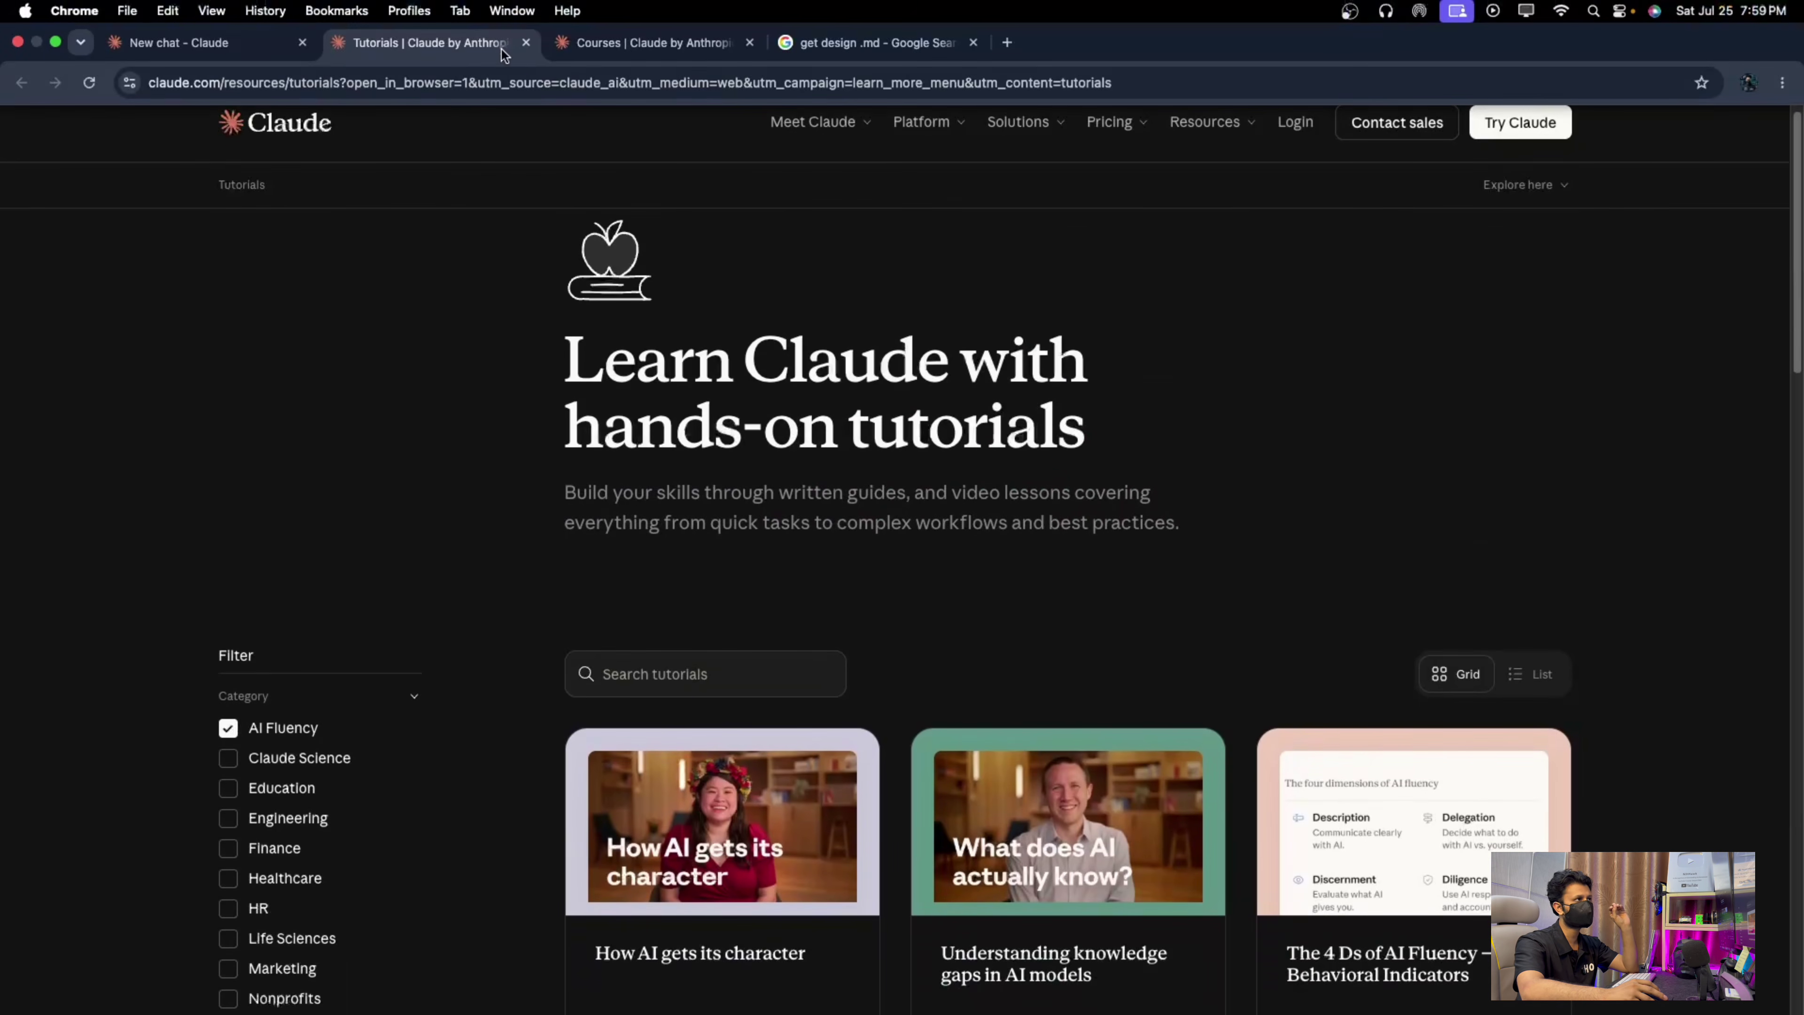
click(526, 43)
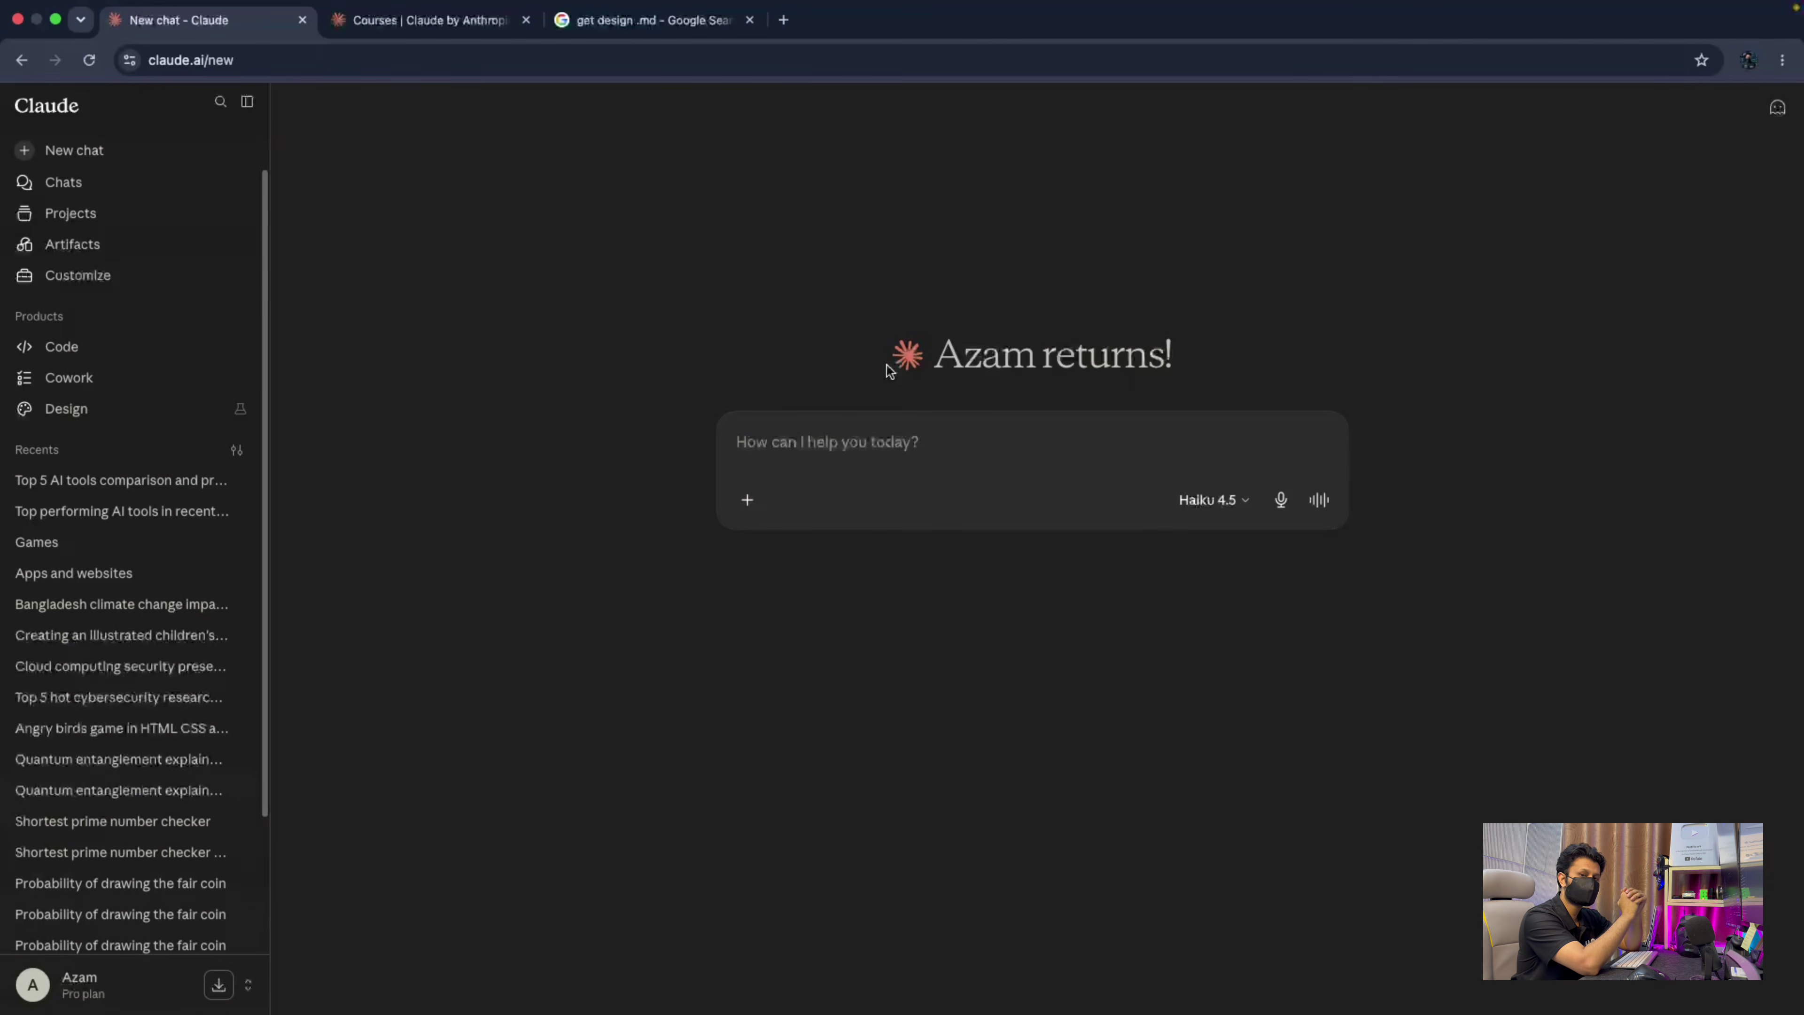
Open Claude Code on the web up to its Connect with GitHub step, then return to the chat tab.
click(132, 353)
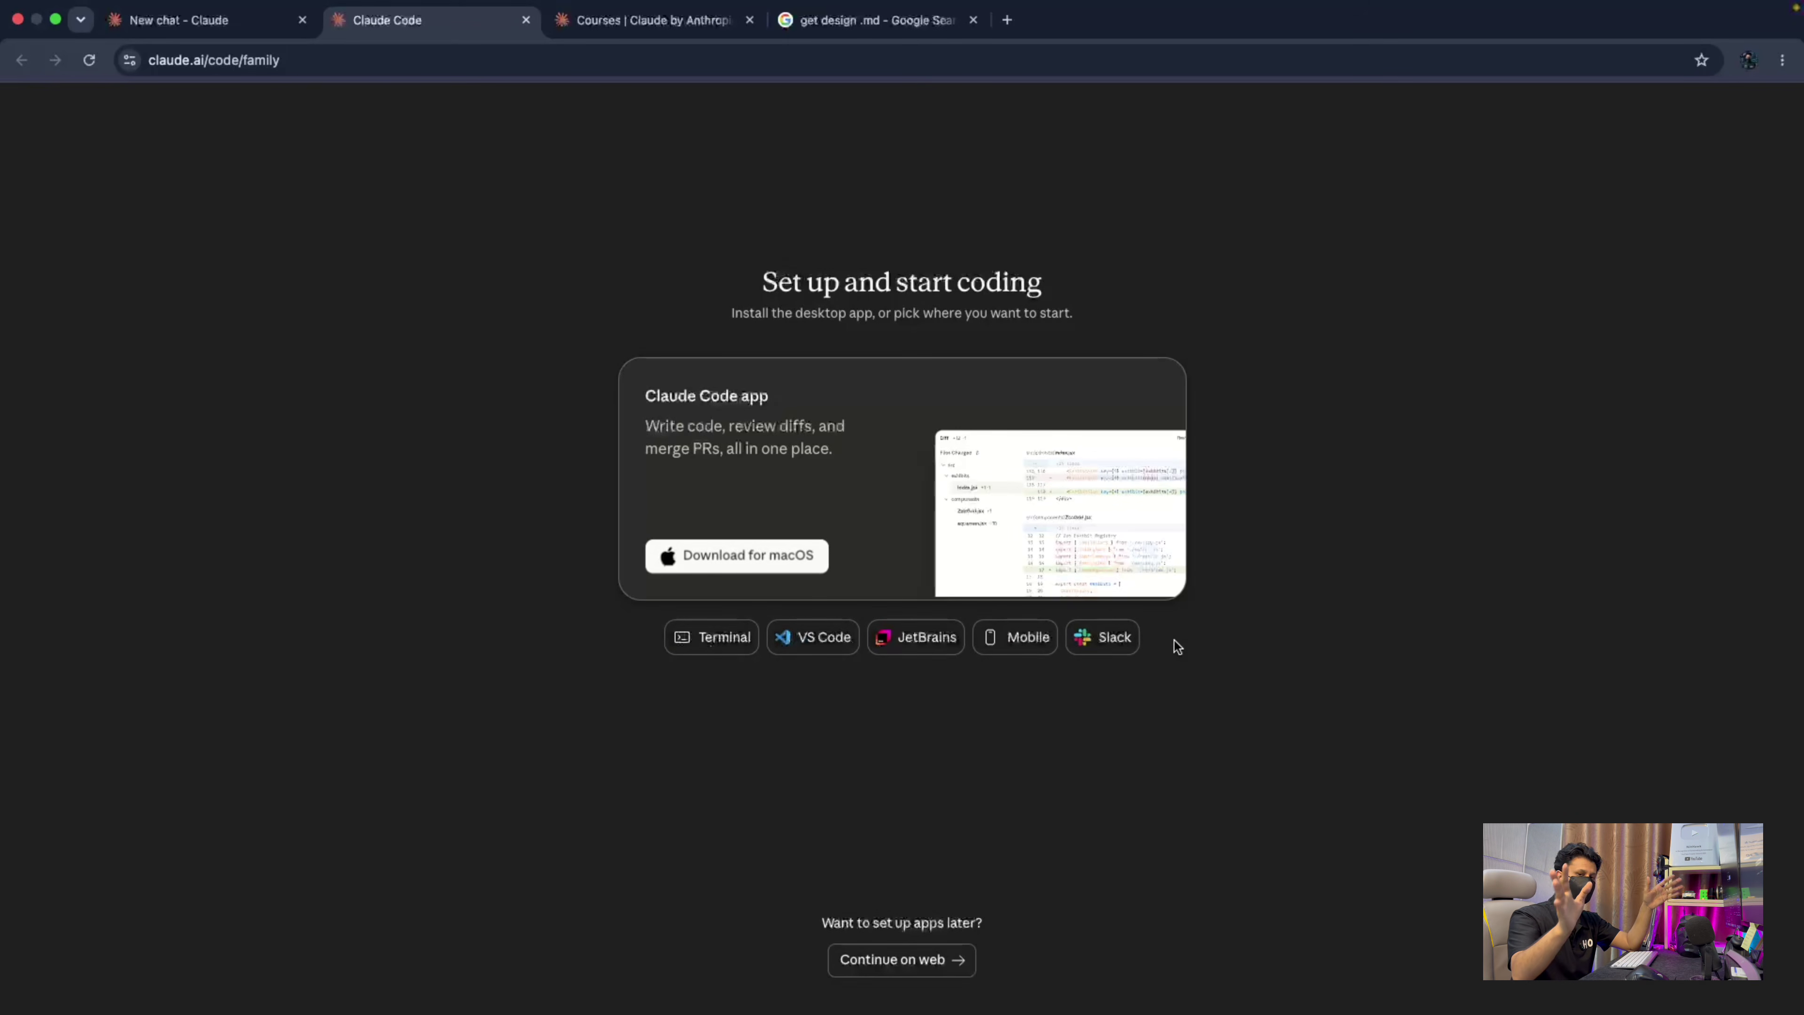
click(872, 961)
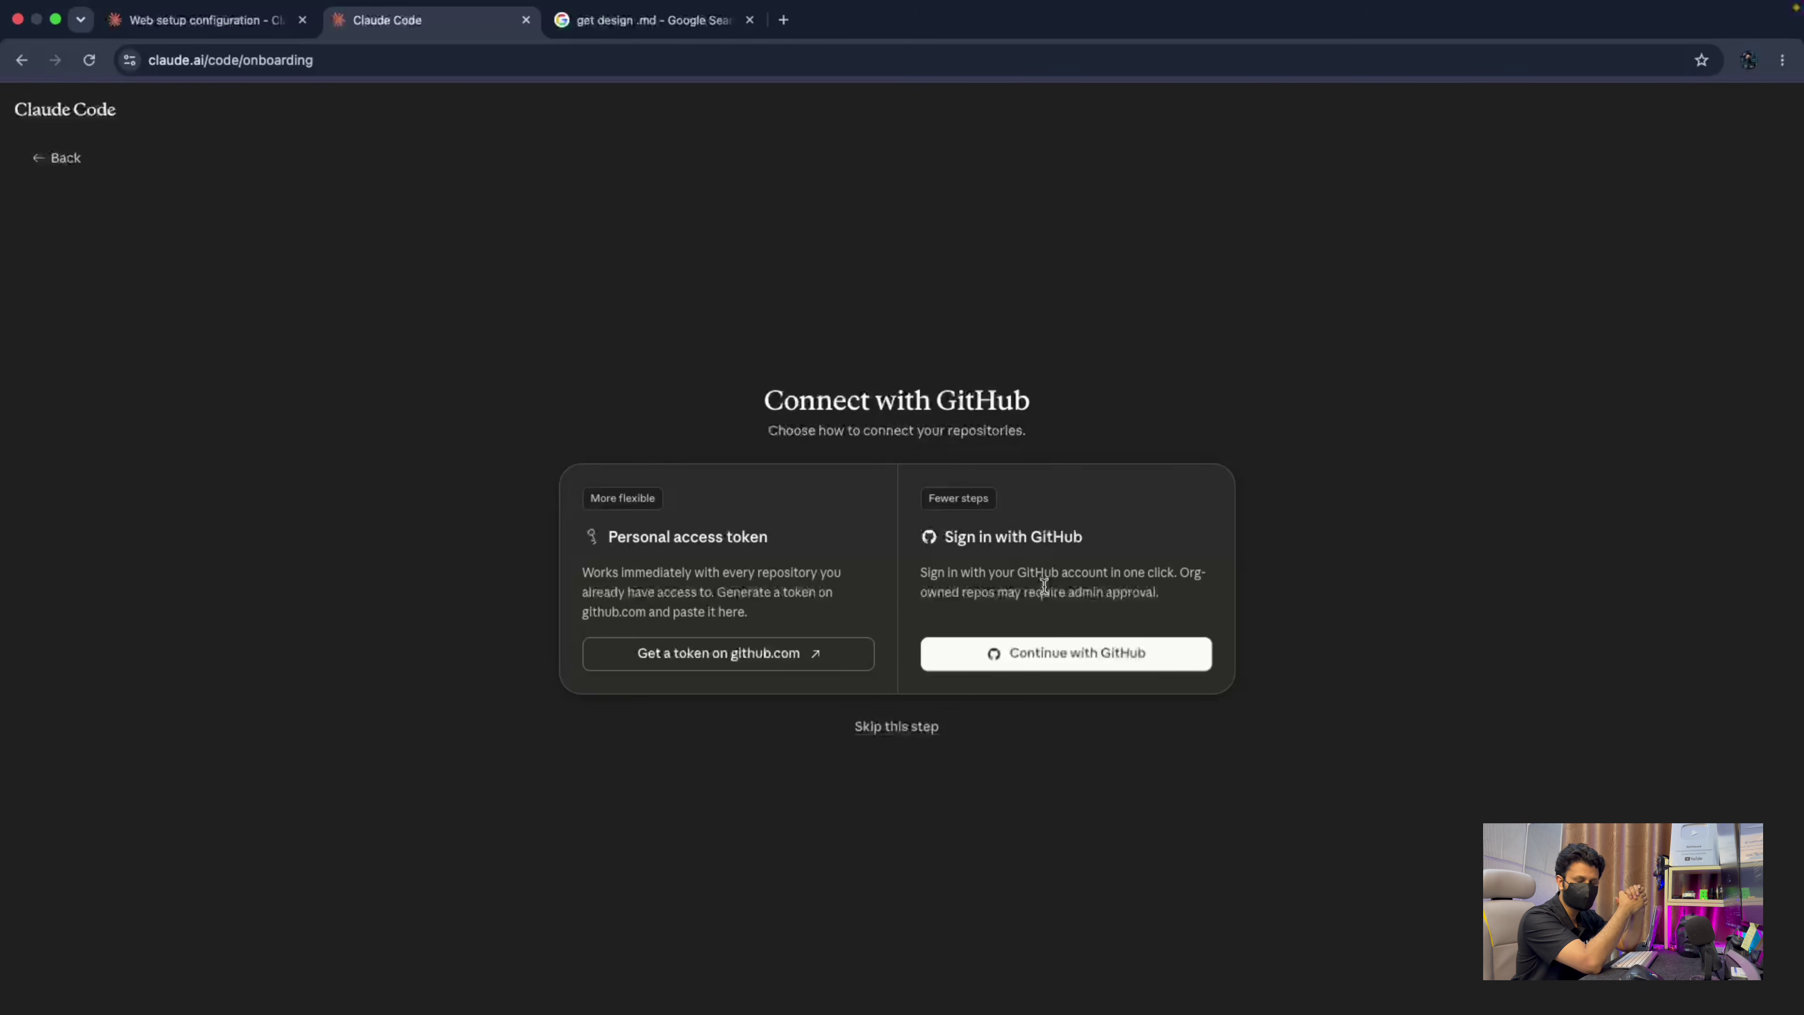
key(super+1)
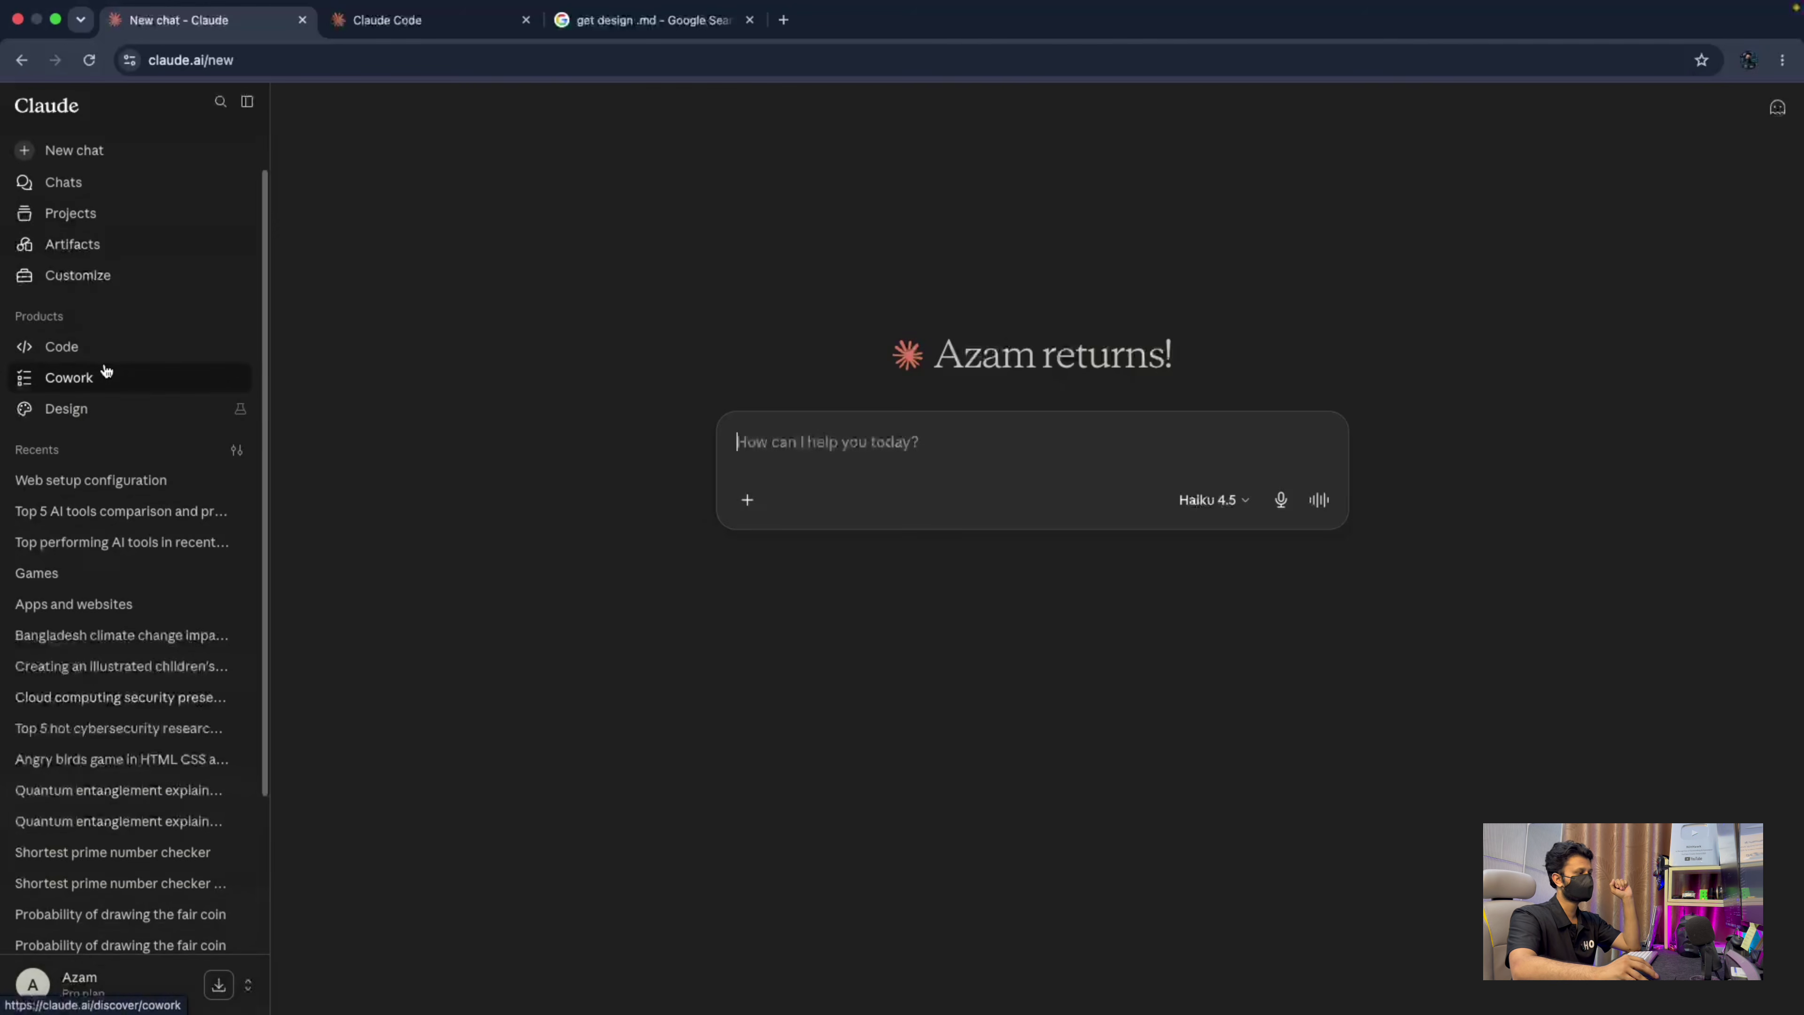
Go to Cowork and open Claude Design from Products in a new tab.
click(105, 372)
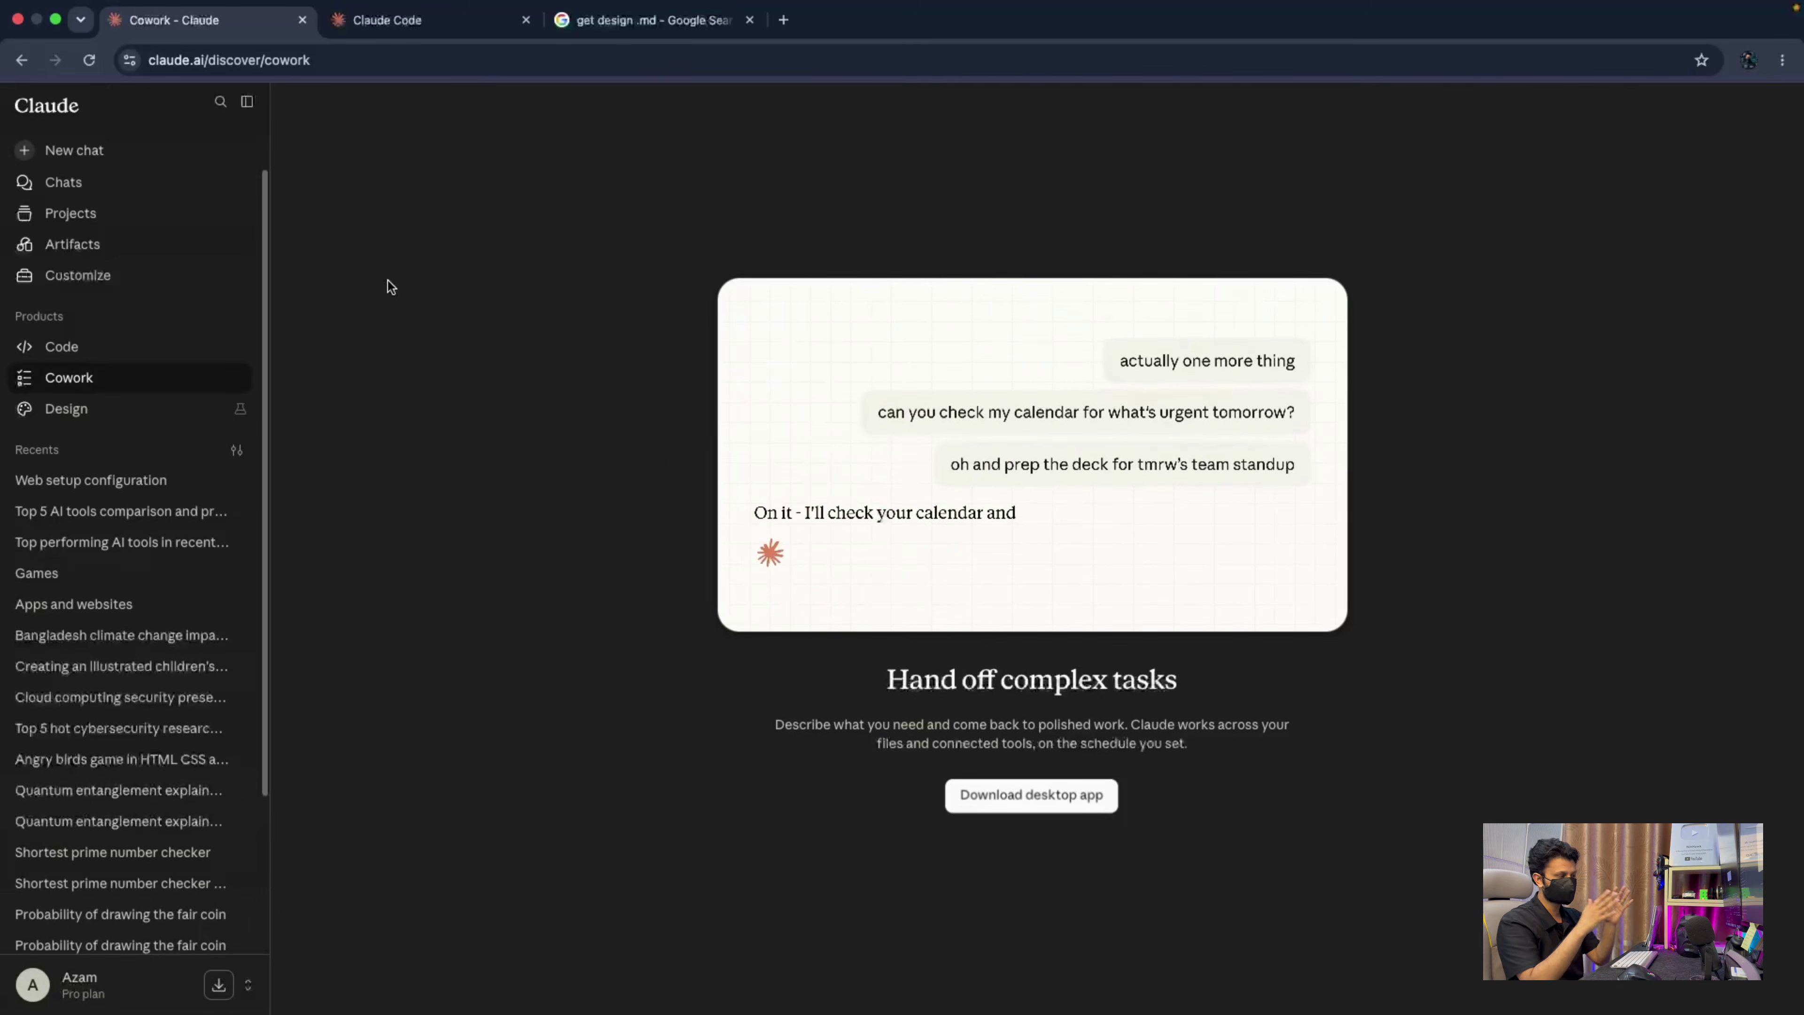
click(102, 414)
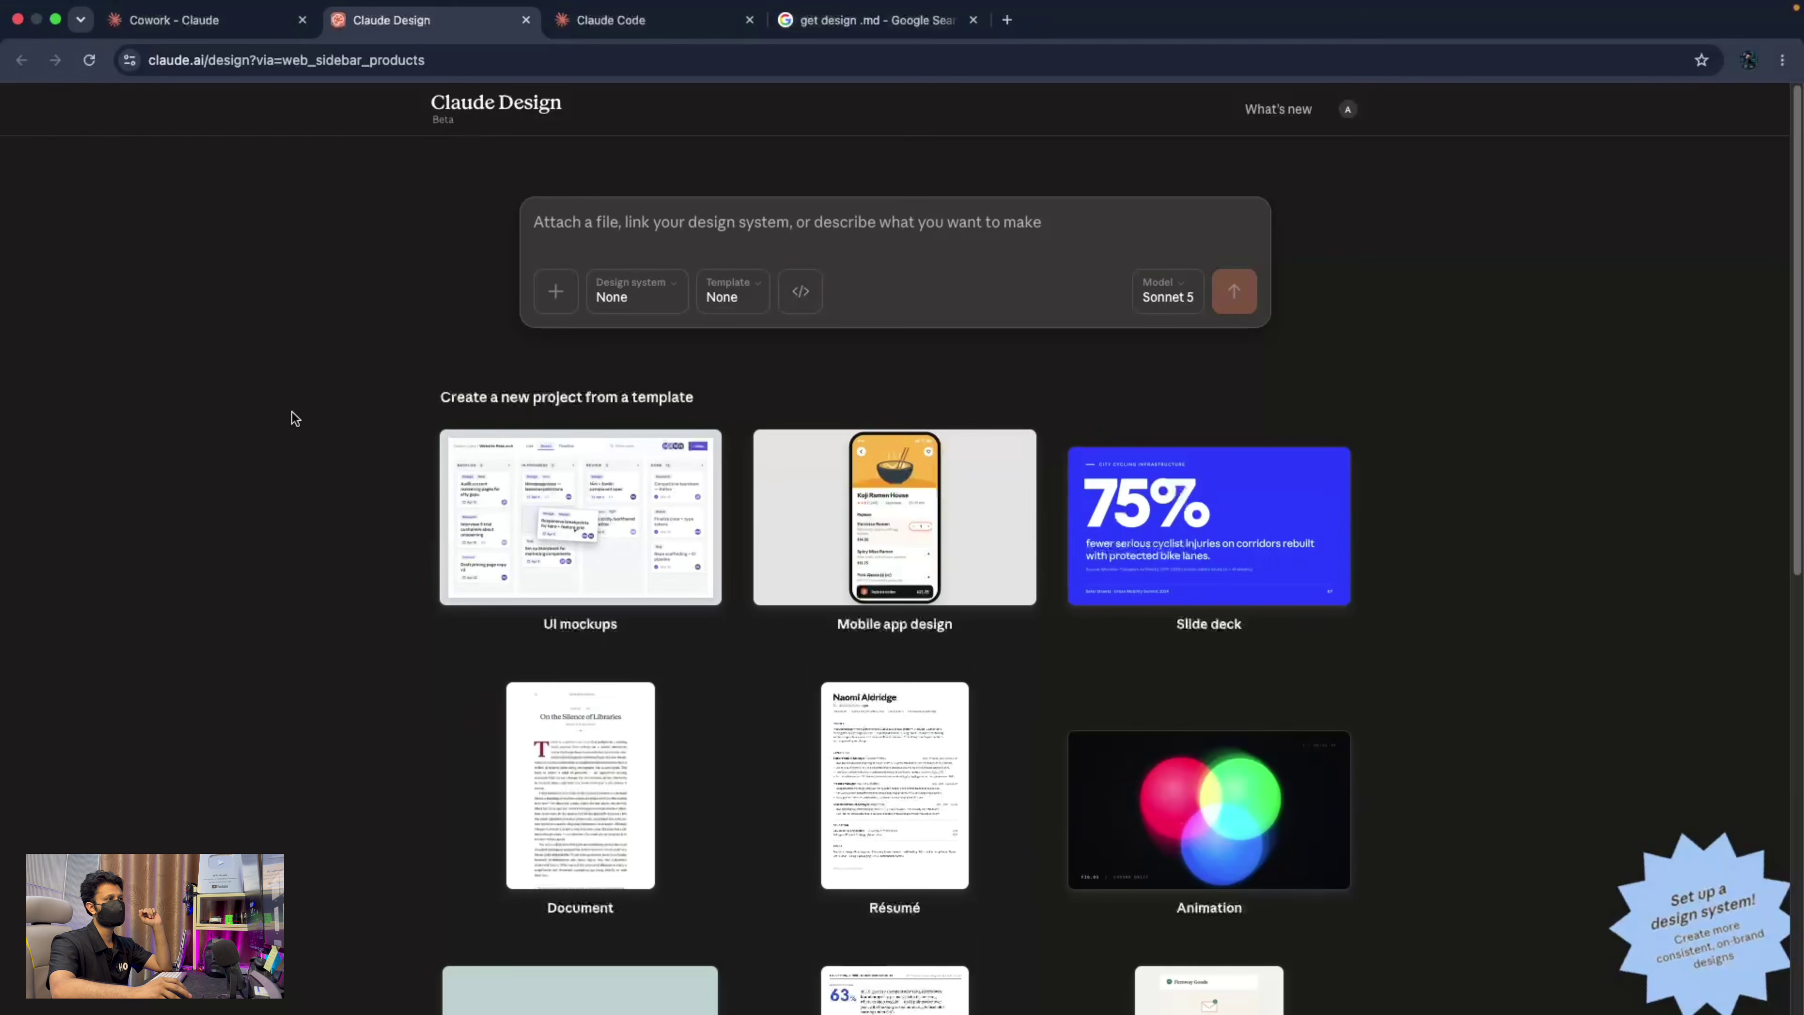
Review Claude Design's templates and attachment options, then switch to the 'get design .md' search results.
click(649, 228)
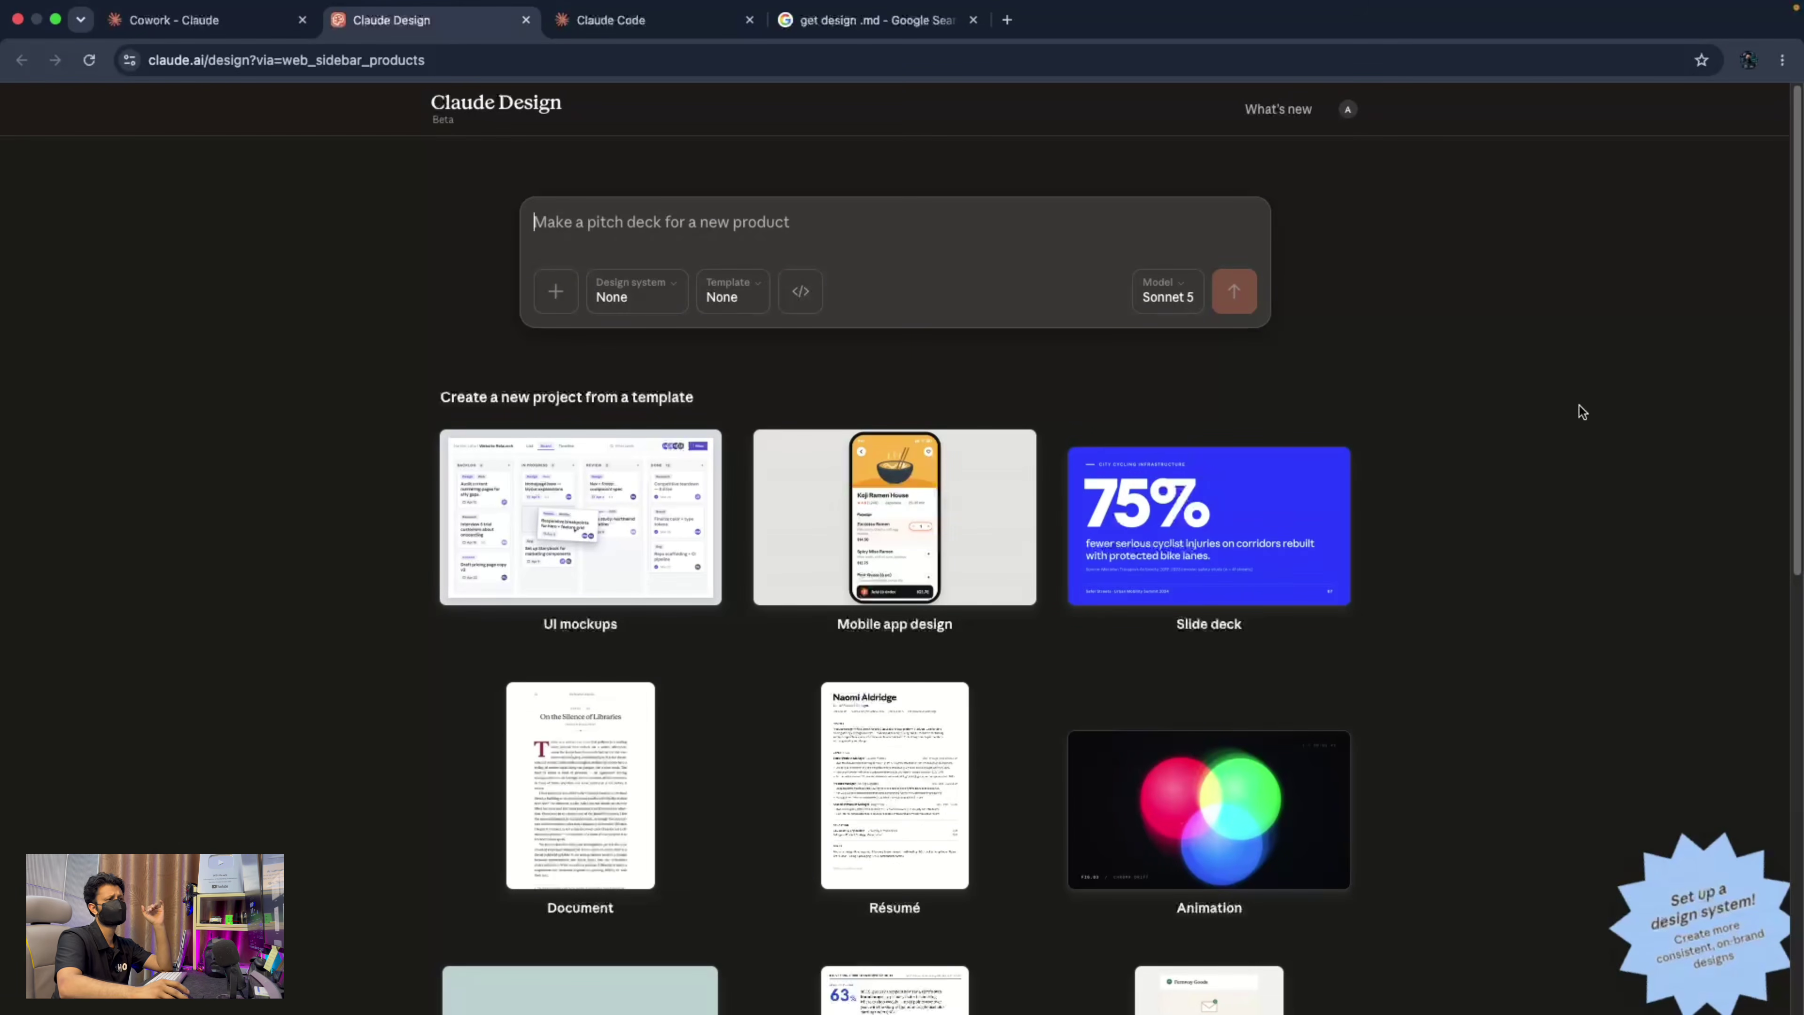
scroll(902, 573, down, 3)
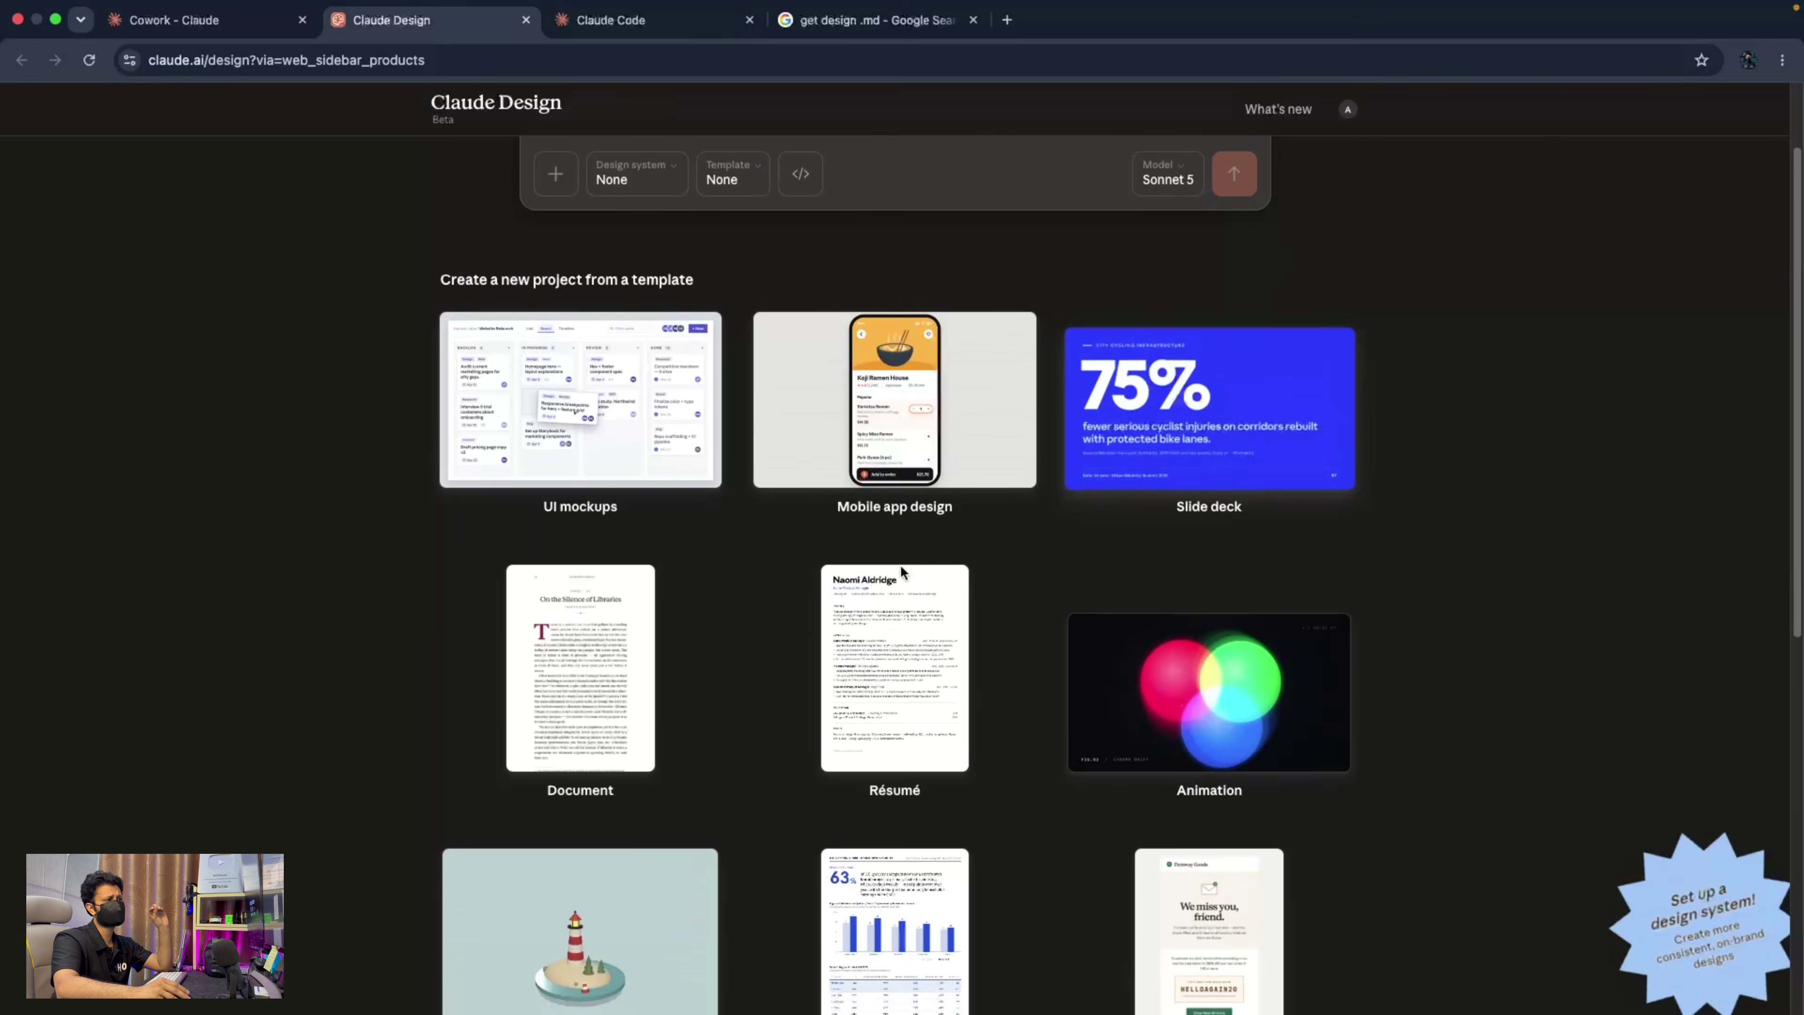
scroll(923, 604, down, 2)
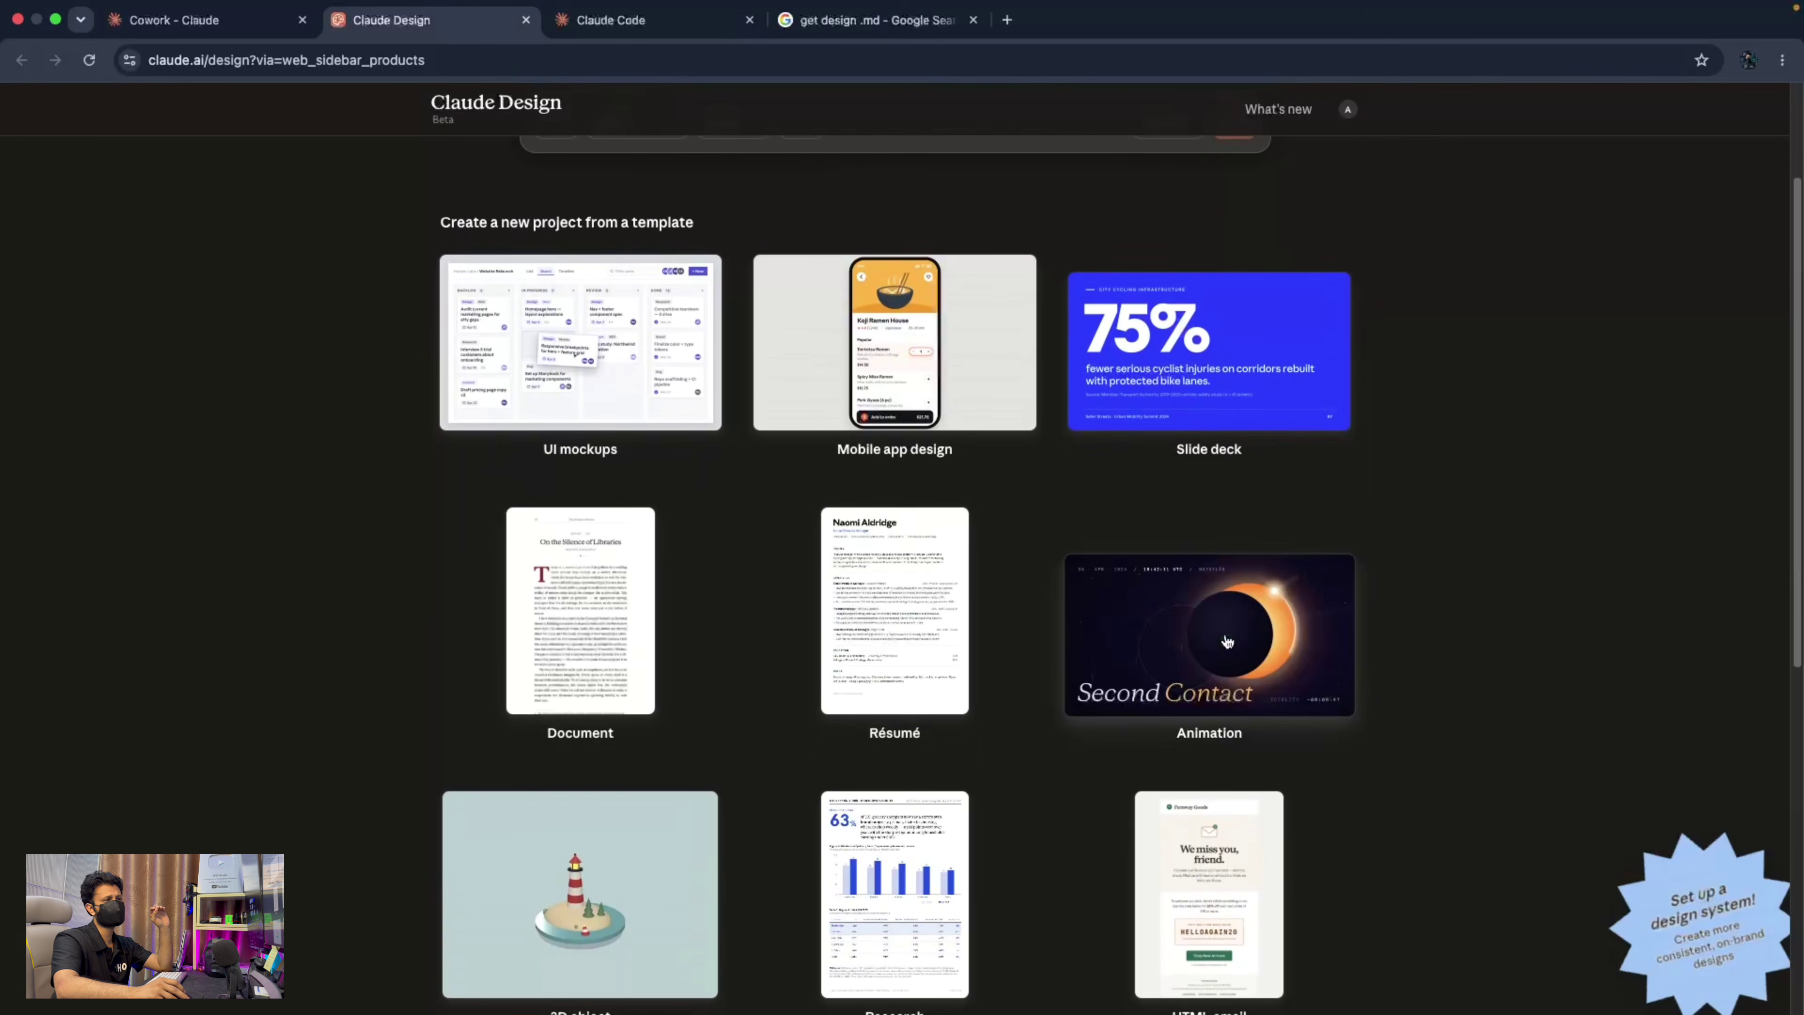
scroll(1227, 642, down, 5)
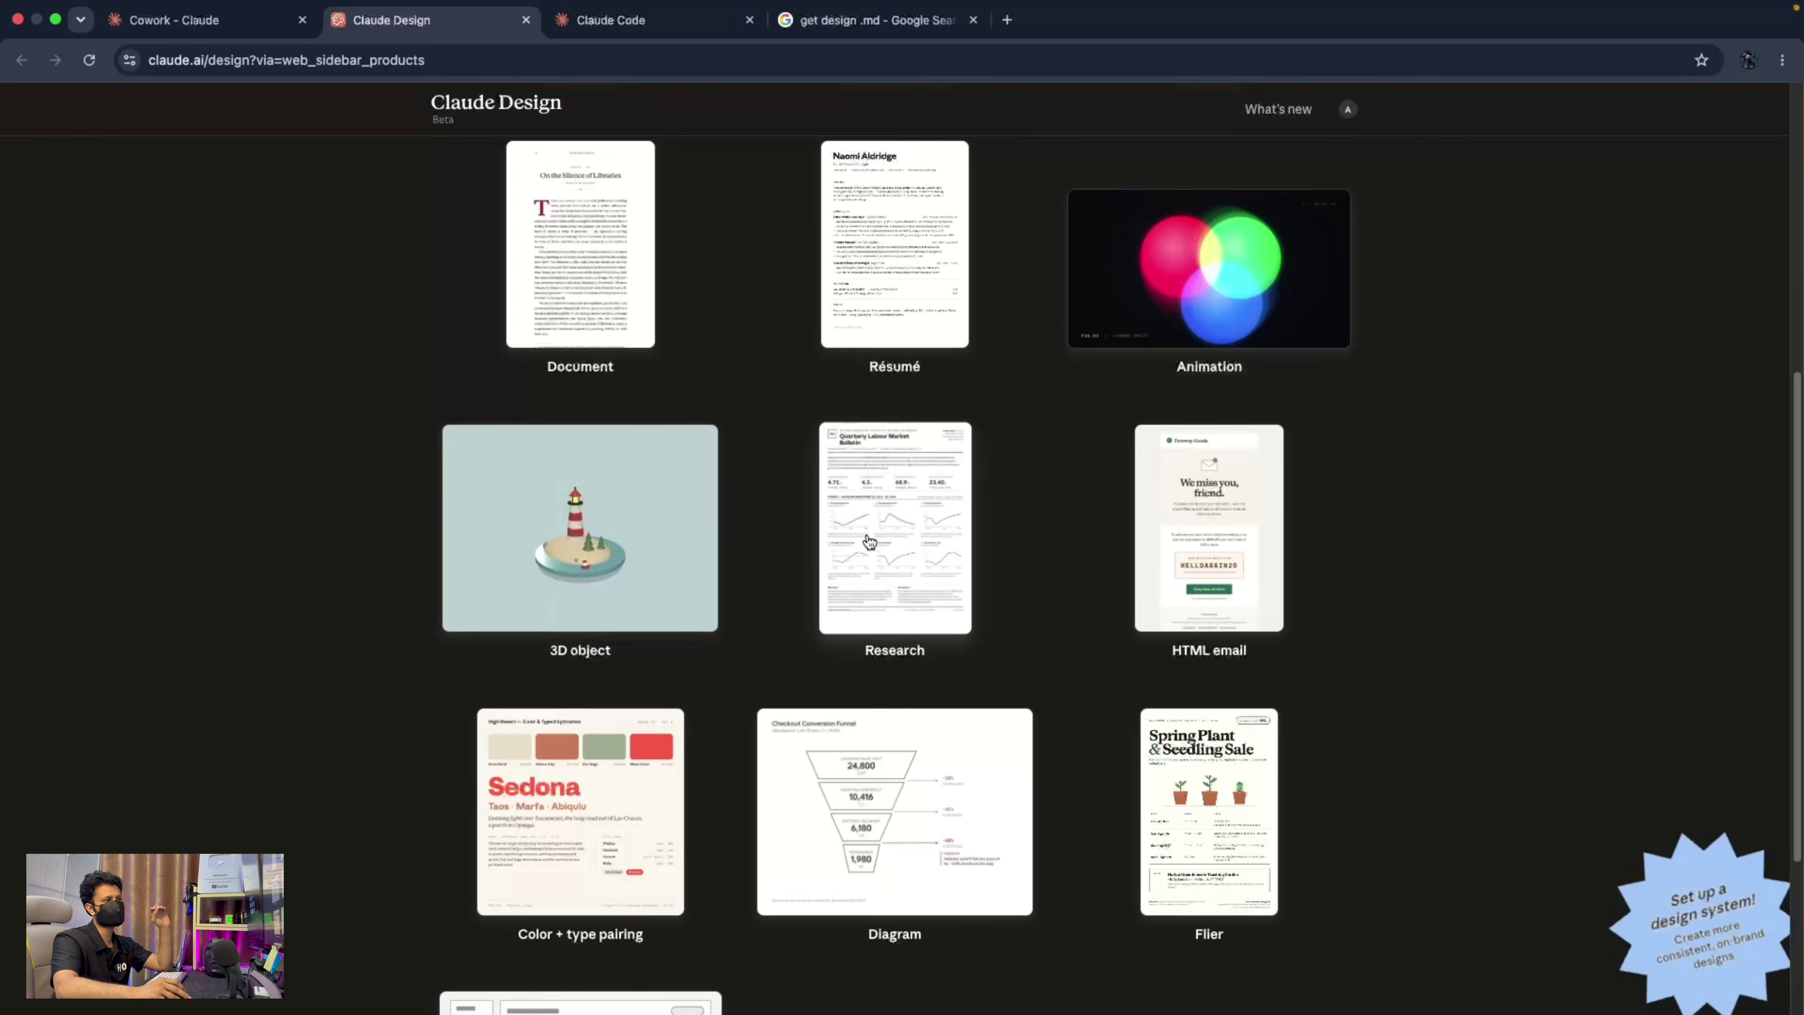
scroll(869, 541, down, 3)
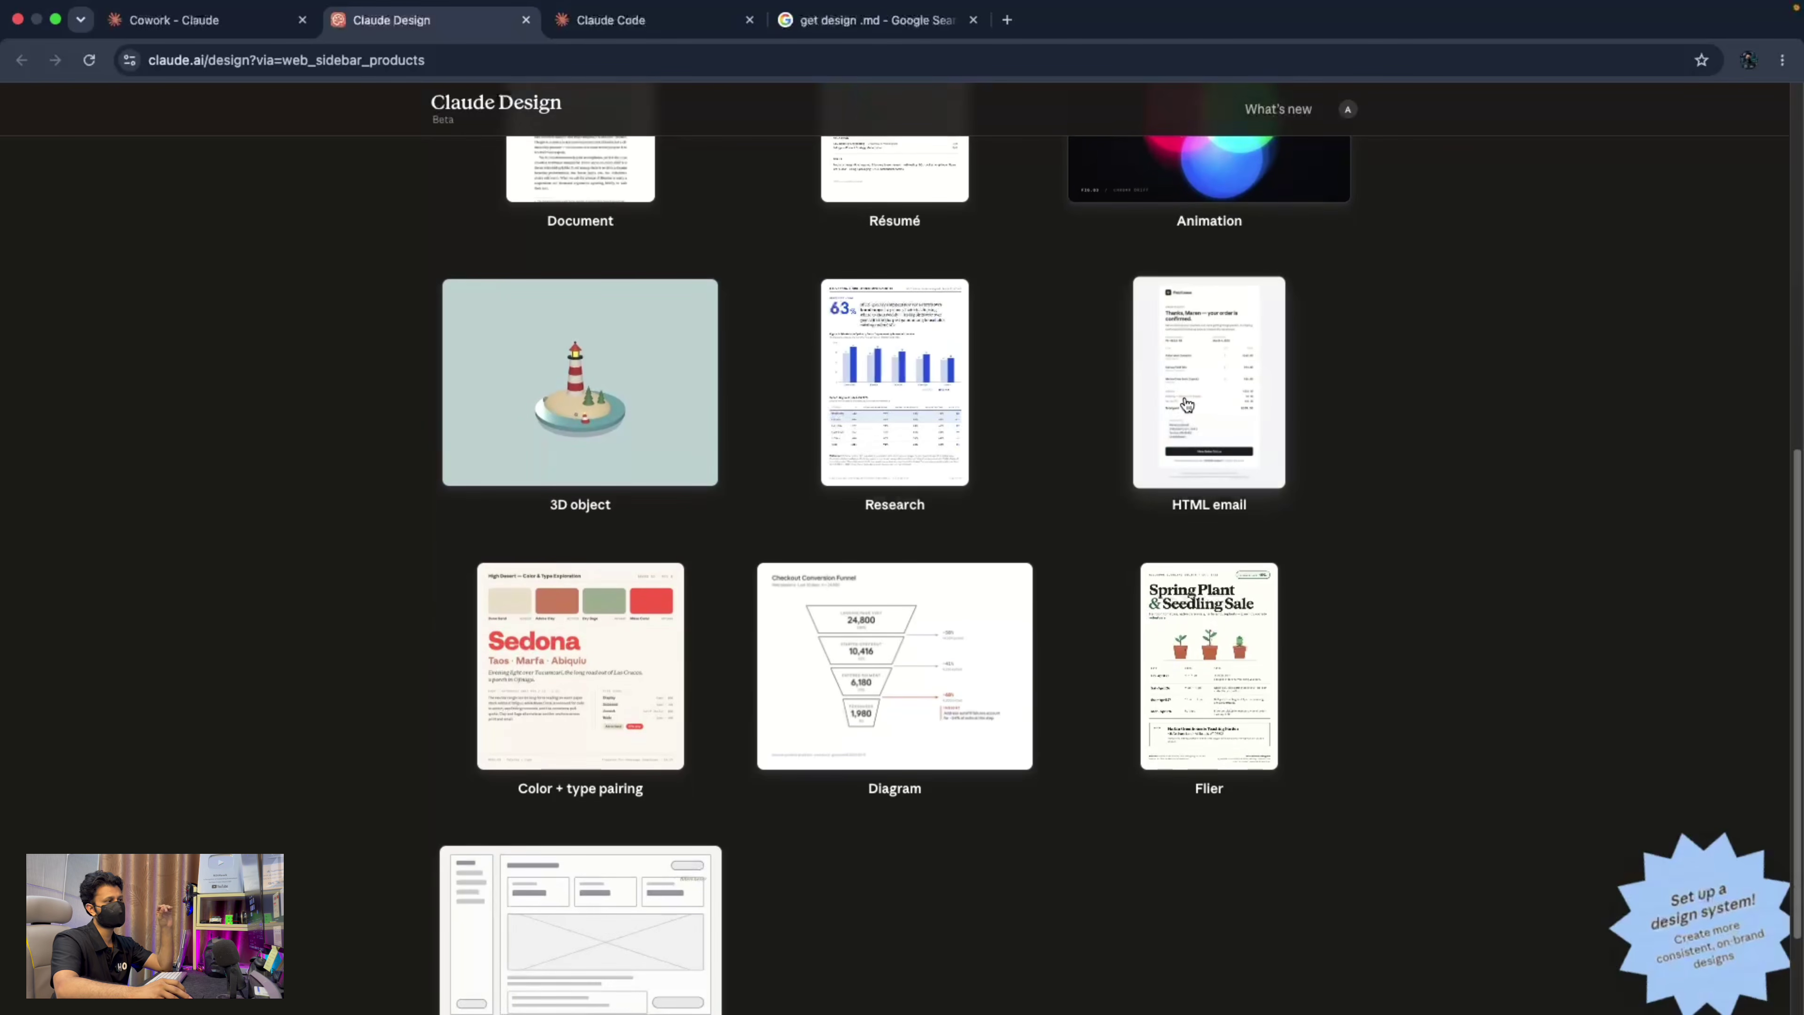
scroll(846, 654, down, 2)
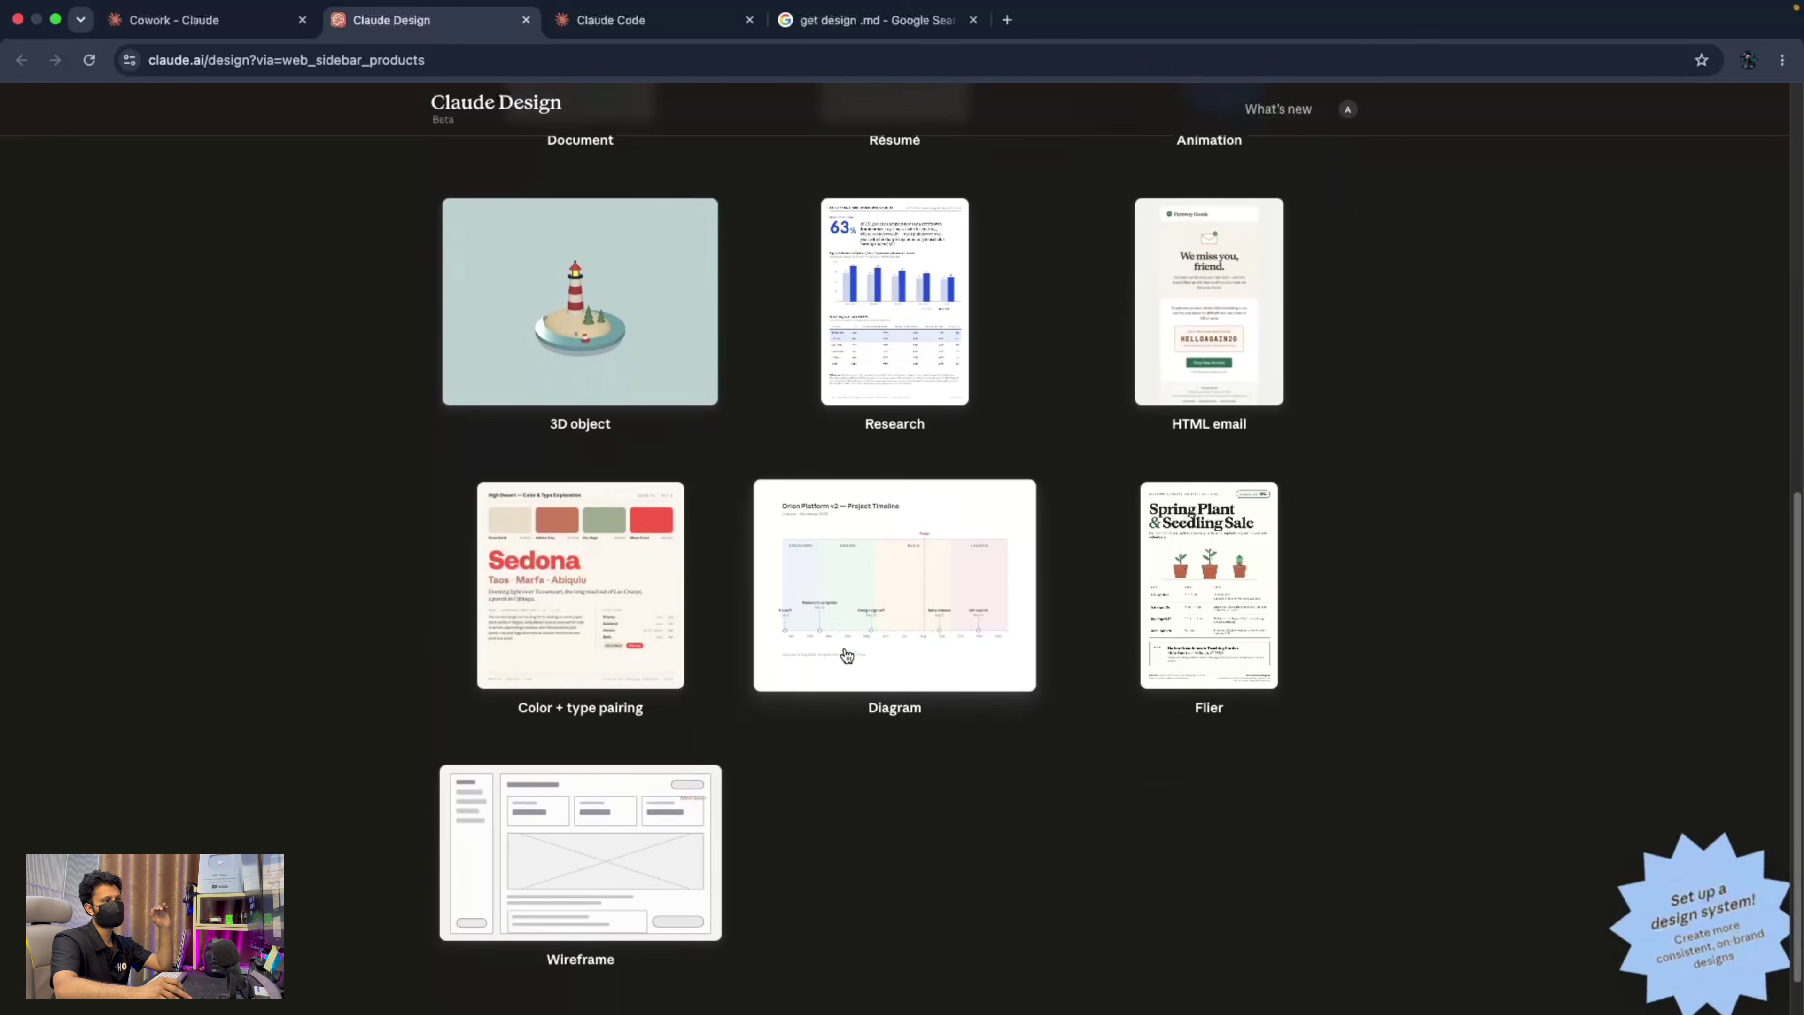
scroll(846, 653, down, 1)
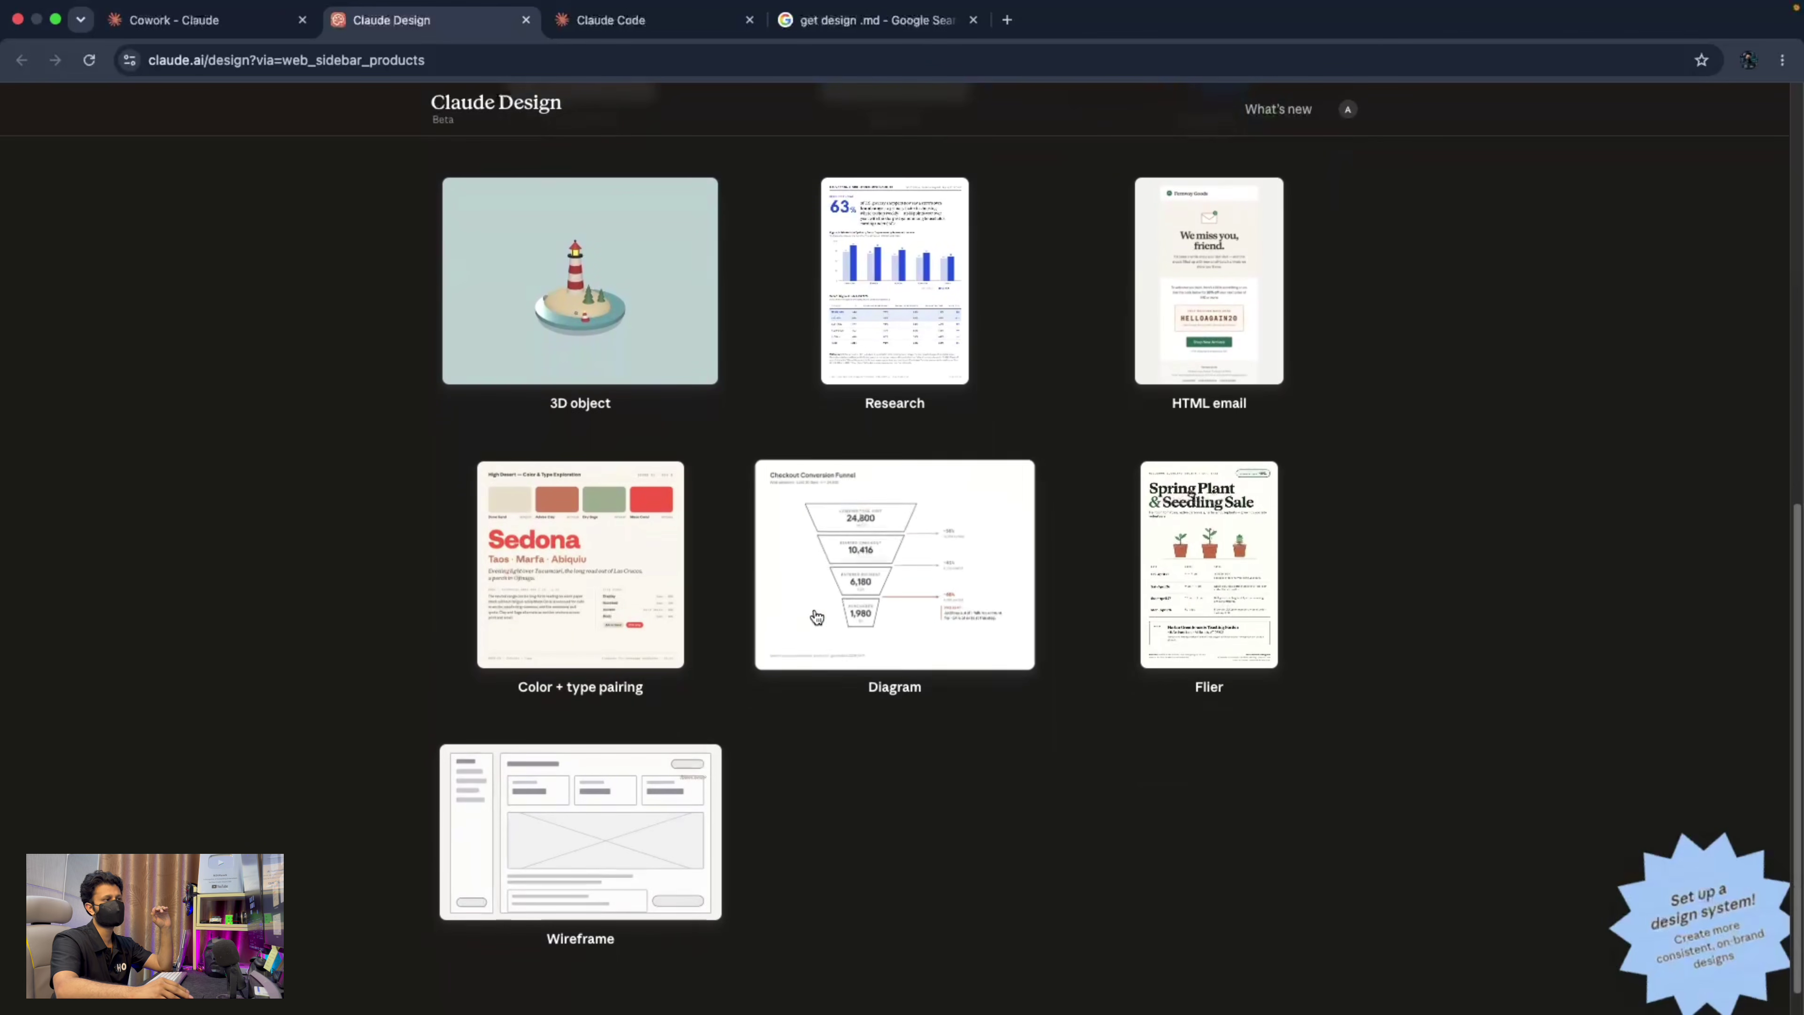
scroll(816, 617, up, 10)
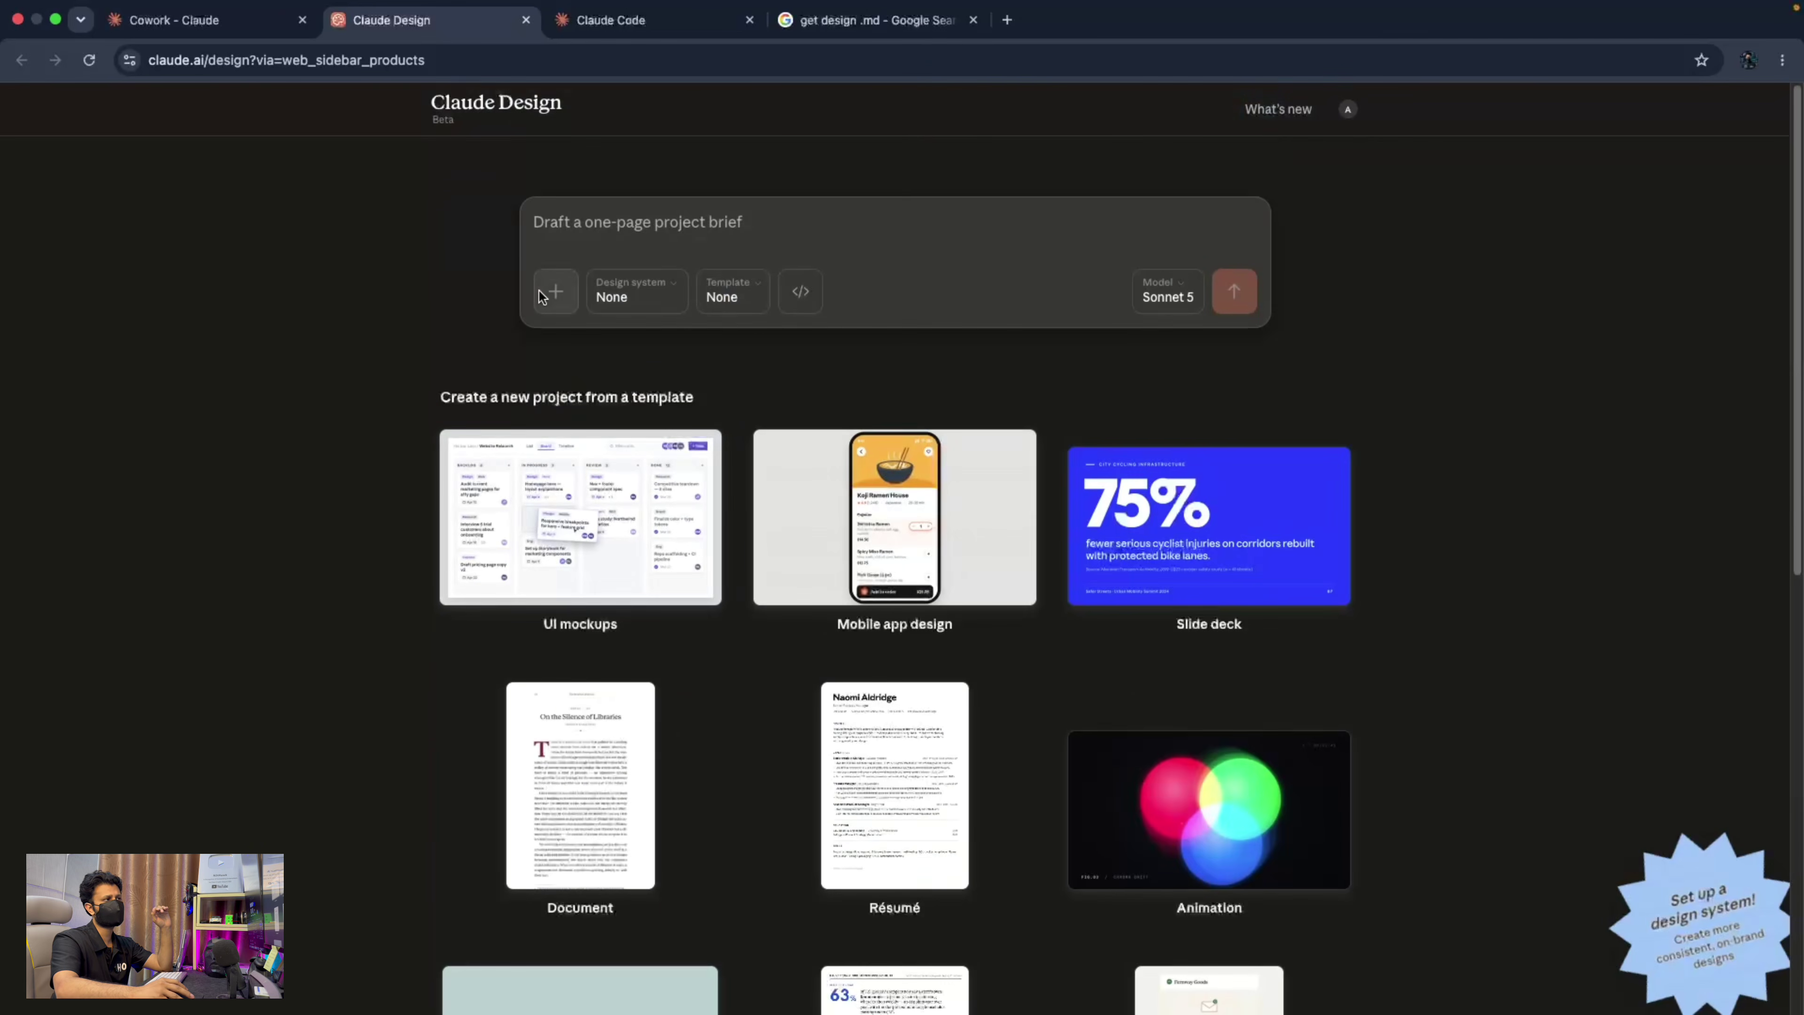
click(555, 291)
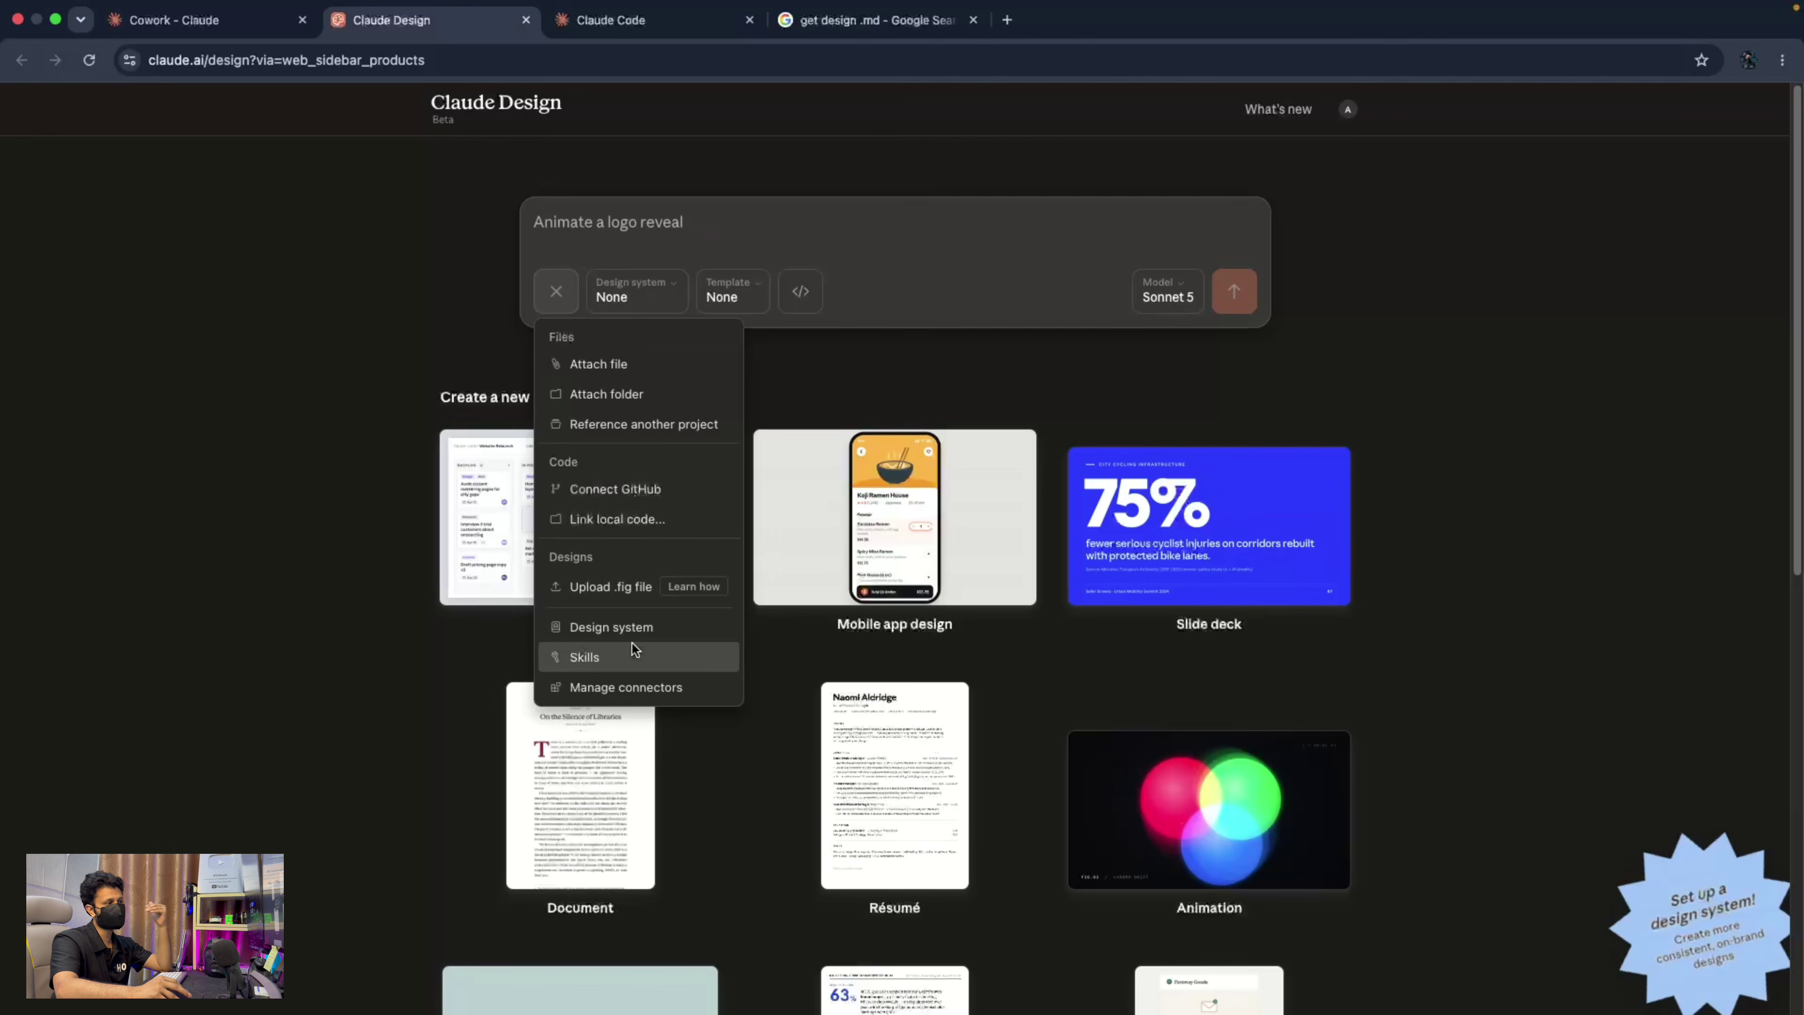
click(880, 19)
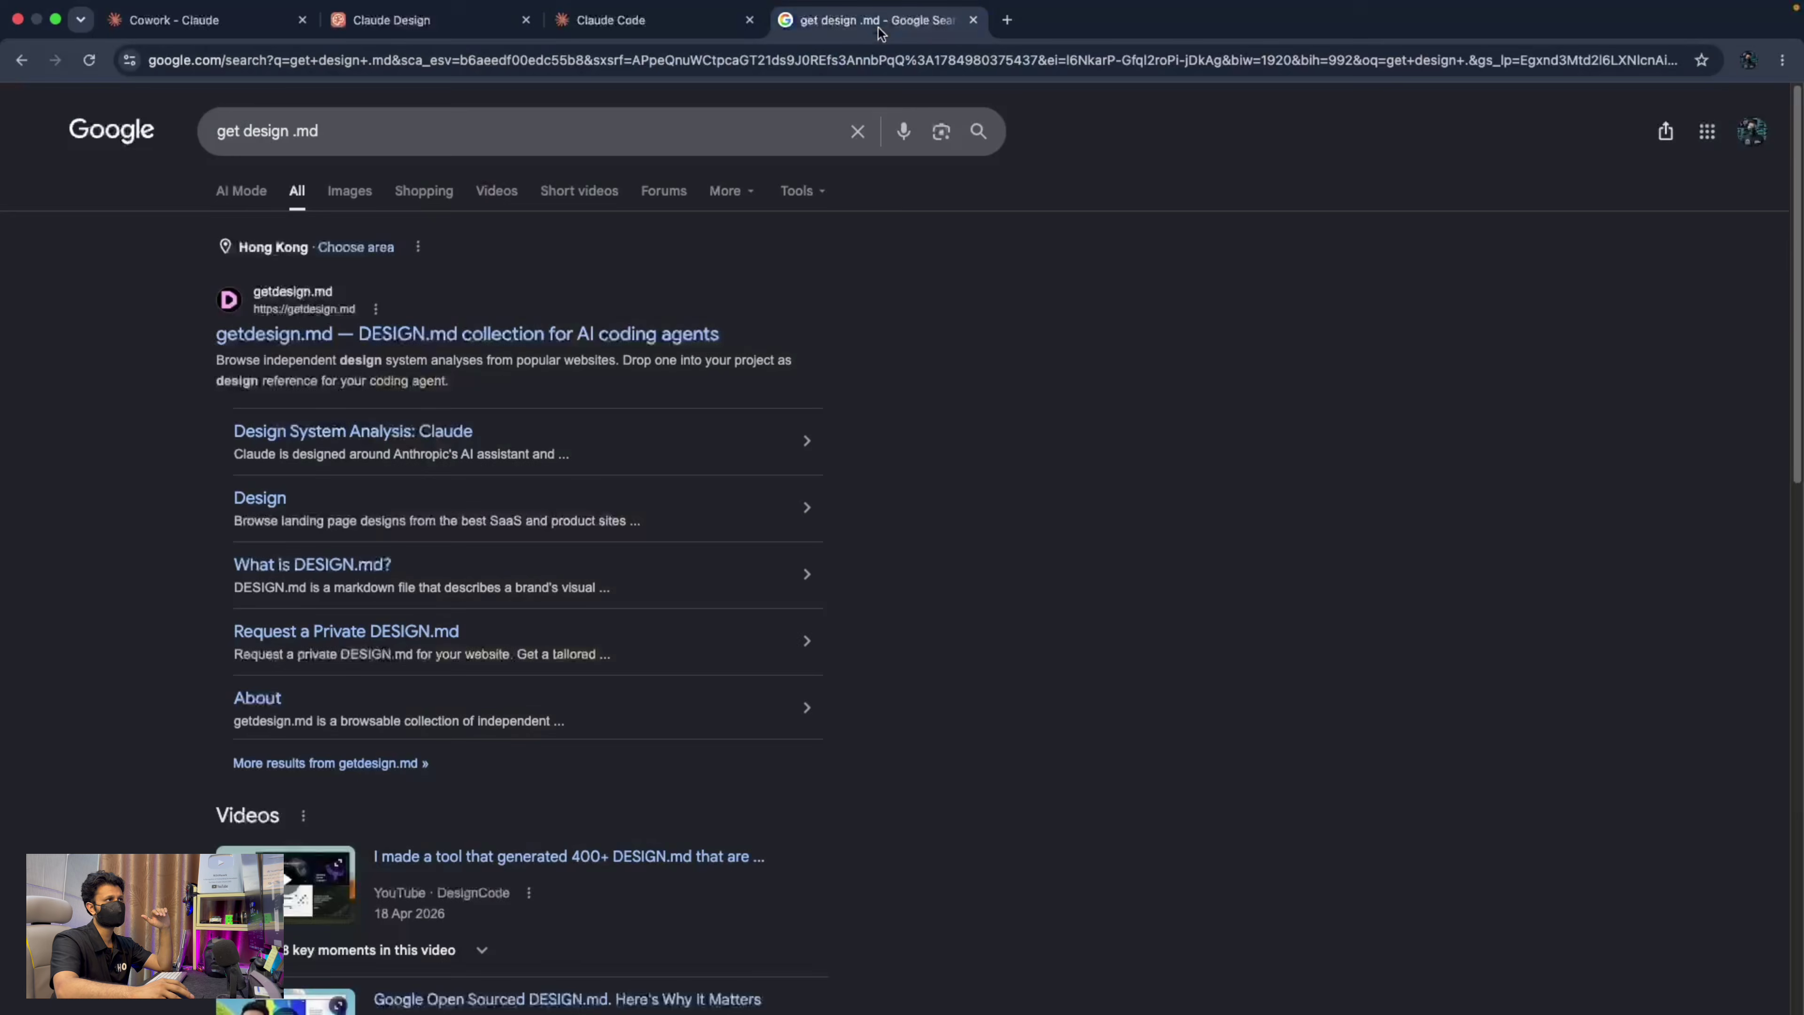
Browse the getdesign.md design-system catalogue, then return to the Claude Code GitHub page.
click(590, 334)
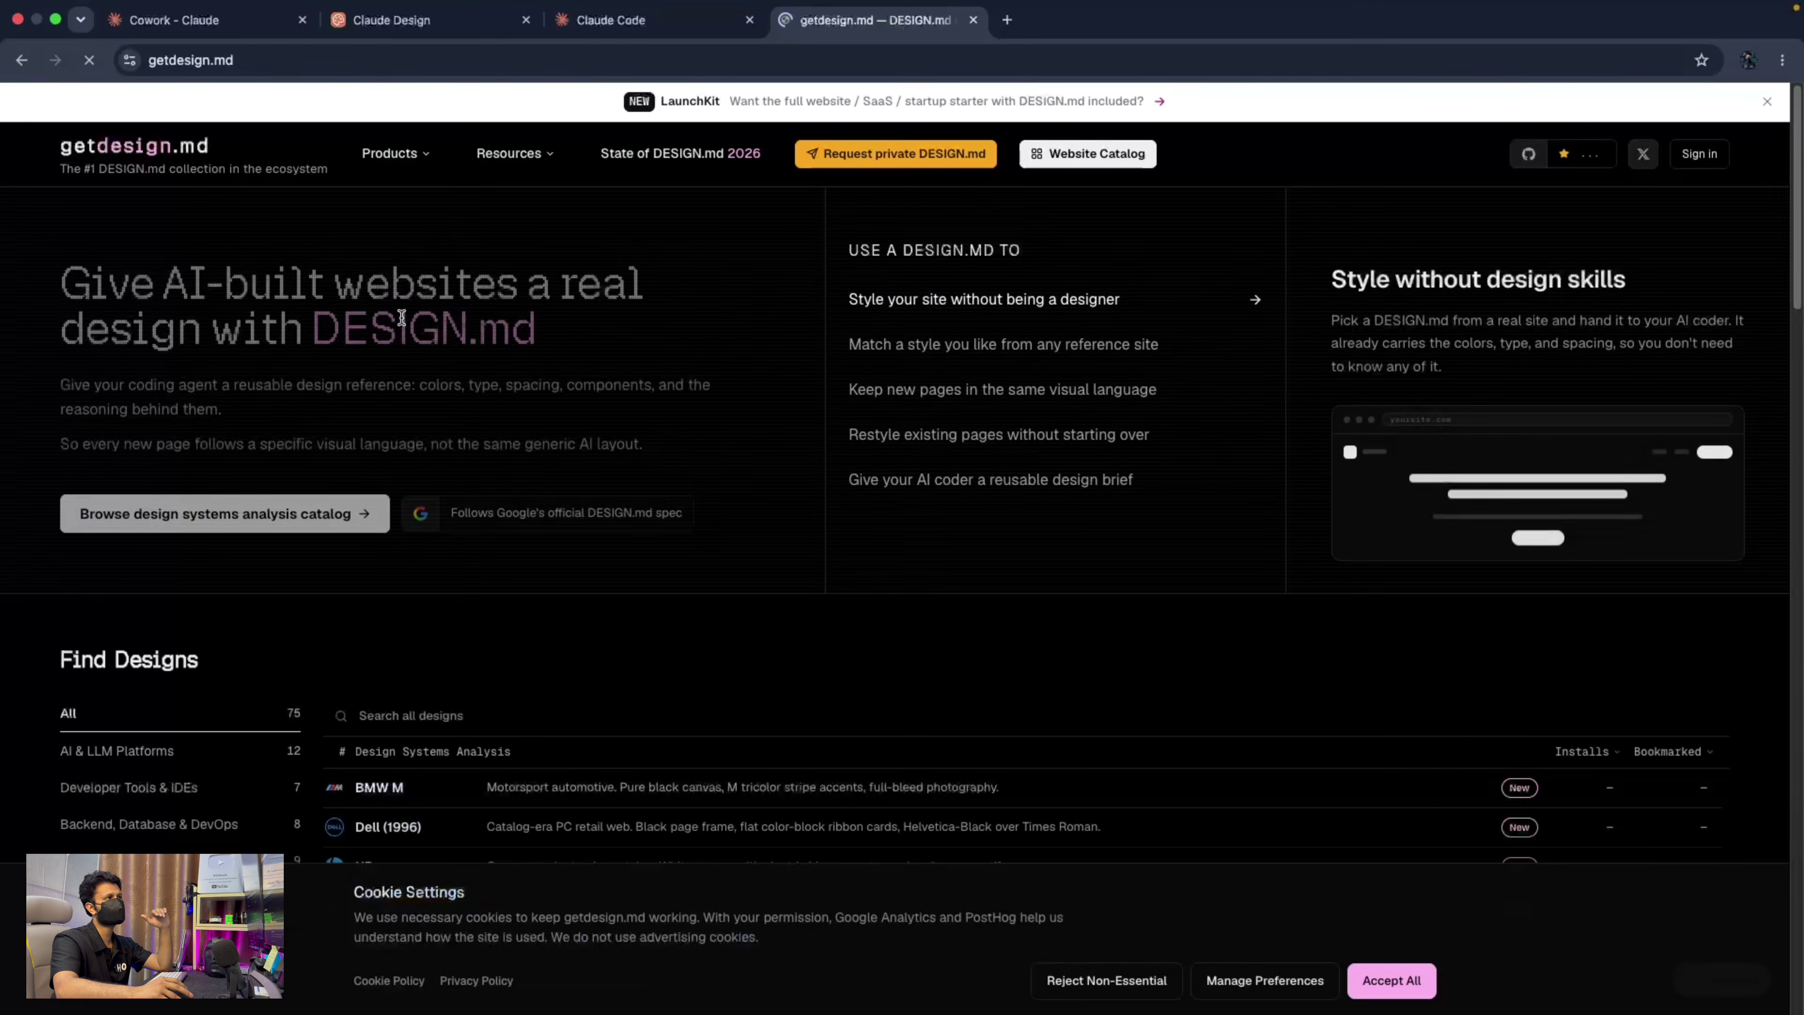
scroll(537, 500, down, 10)
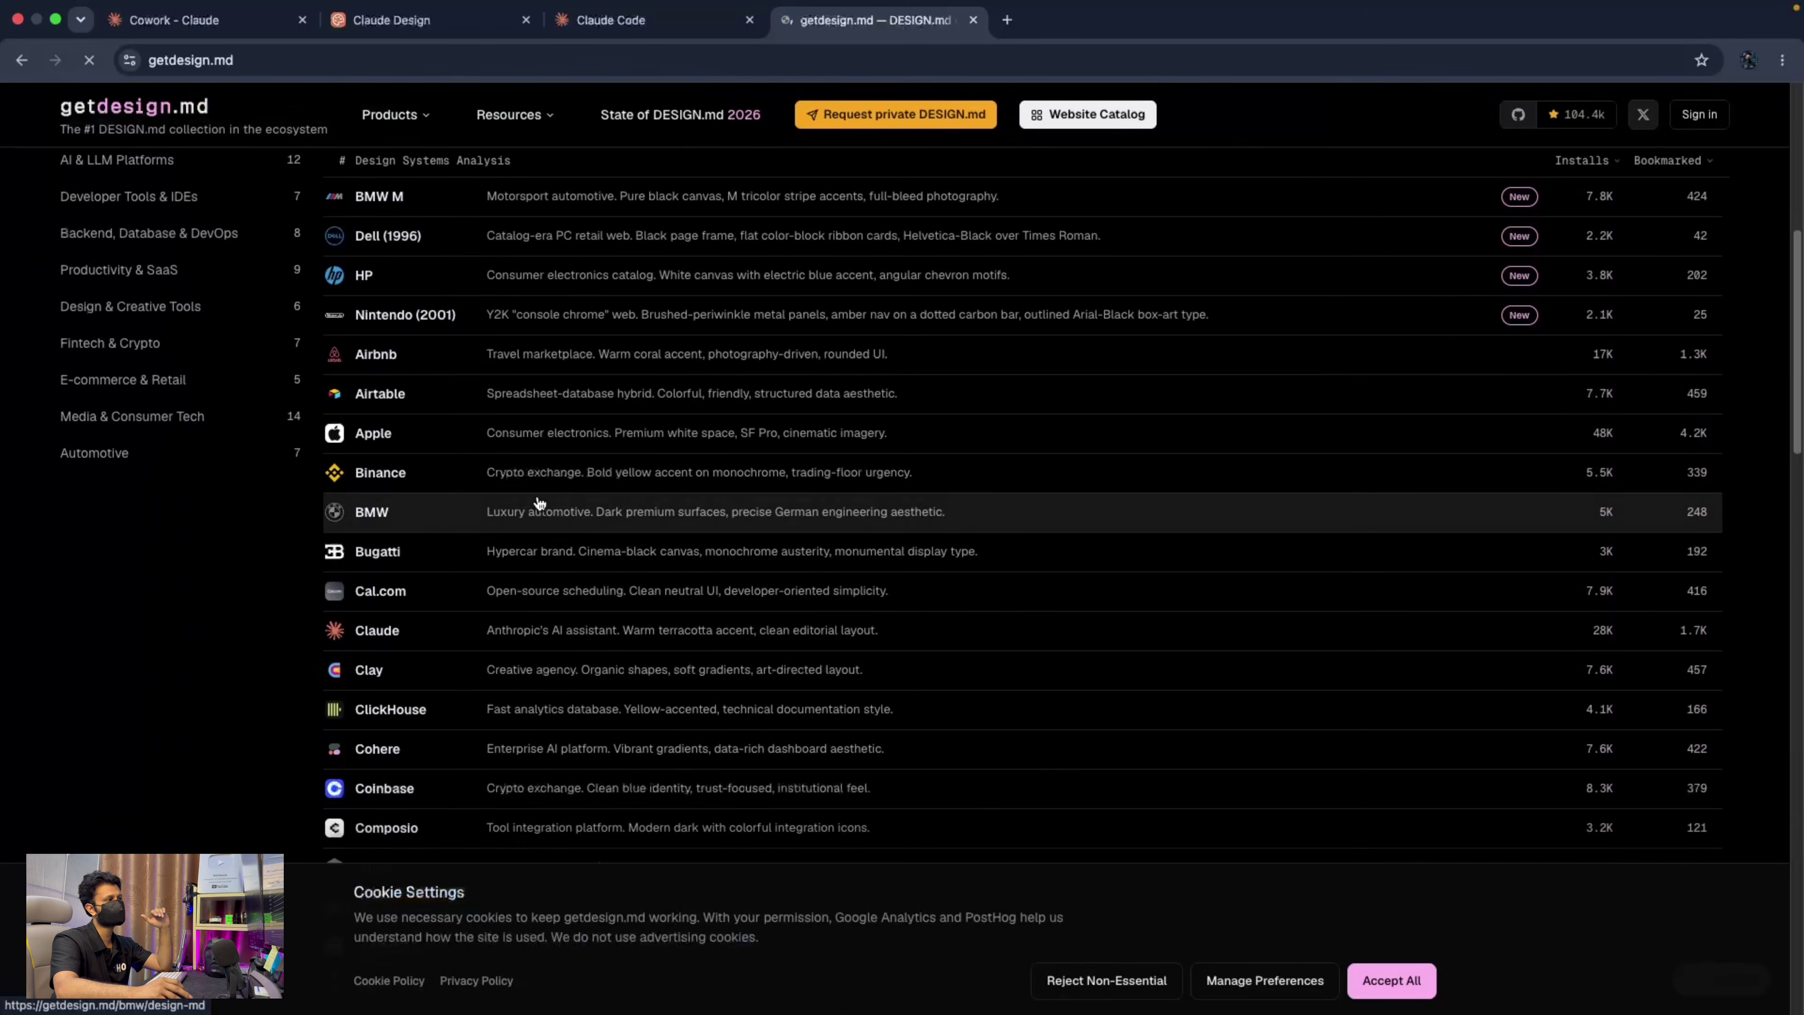
scroll(538, 502, down, 20)
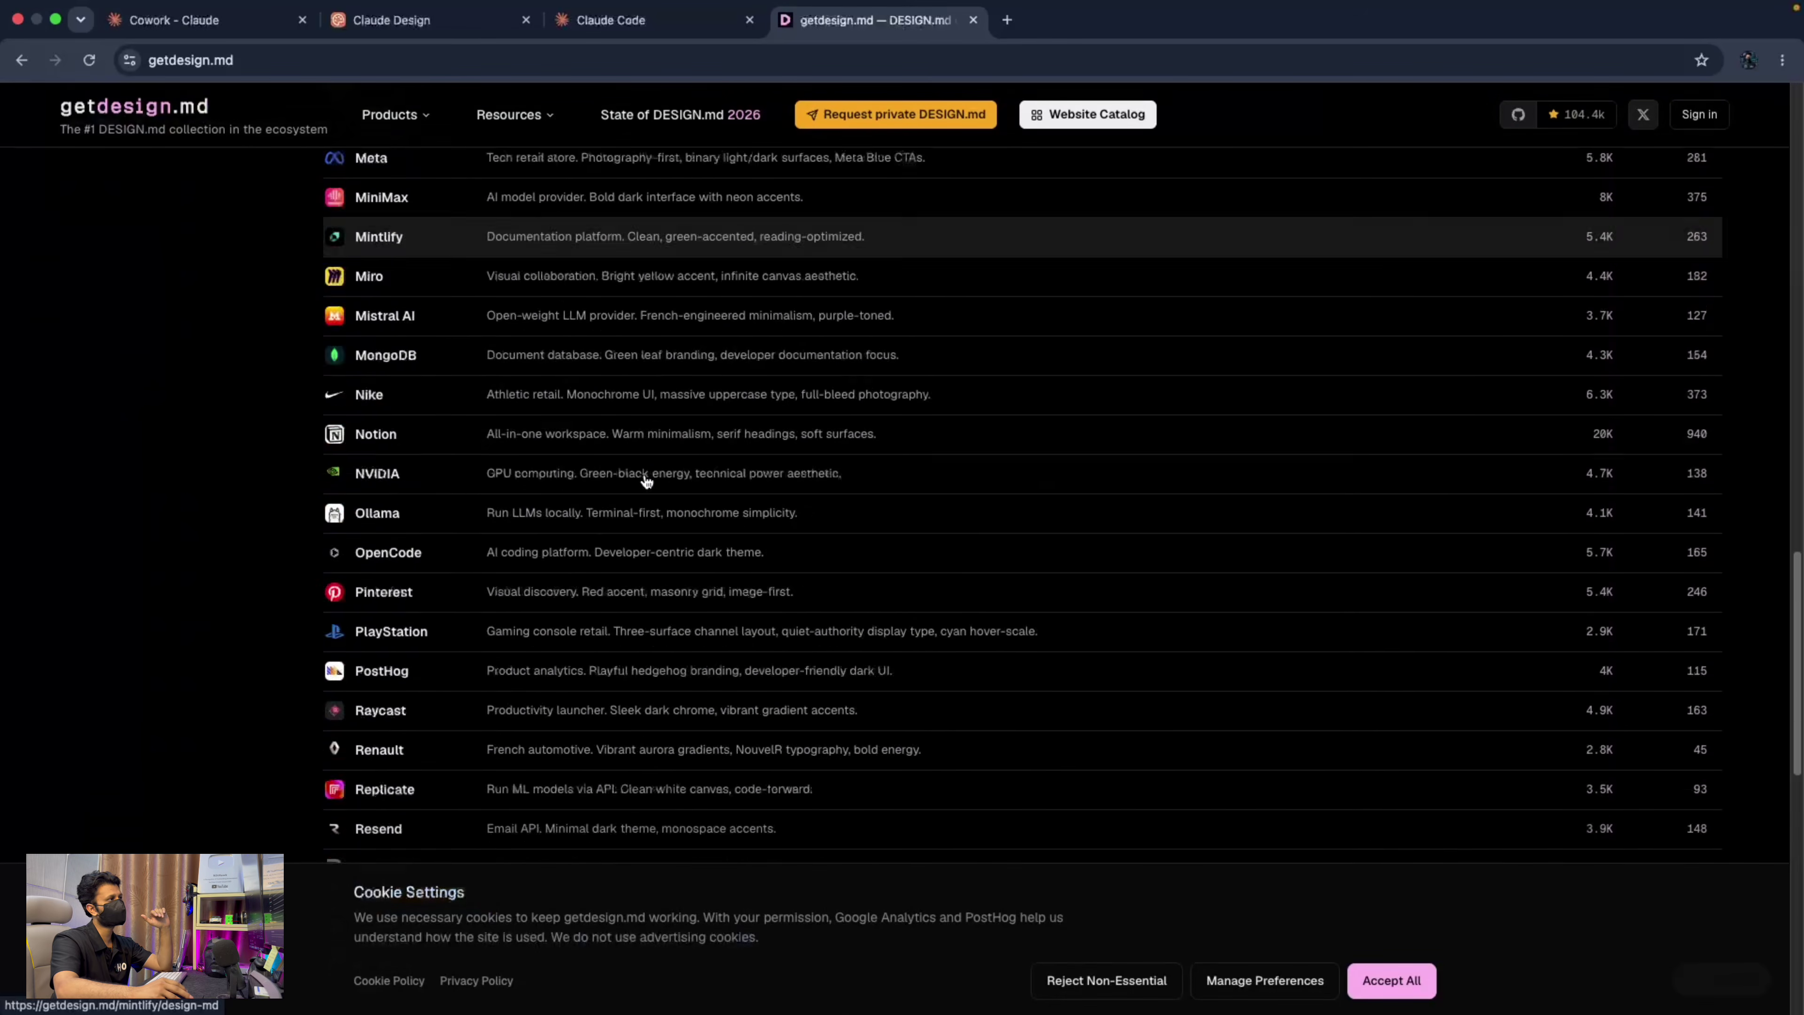
scroll(646, 482, down, 5)
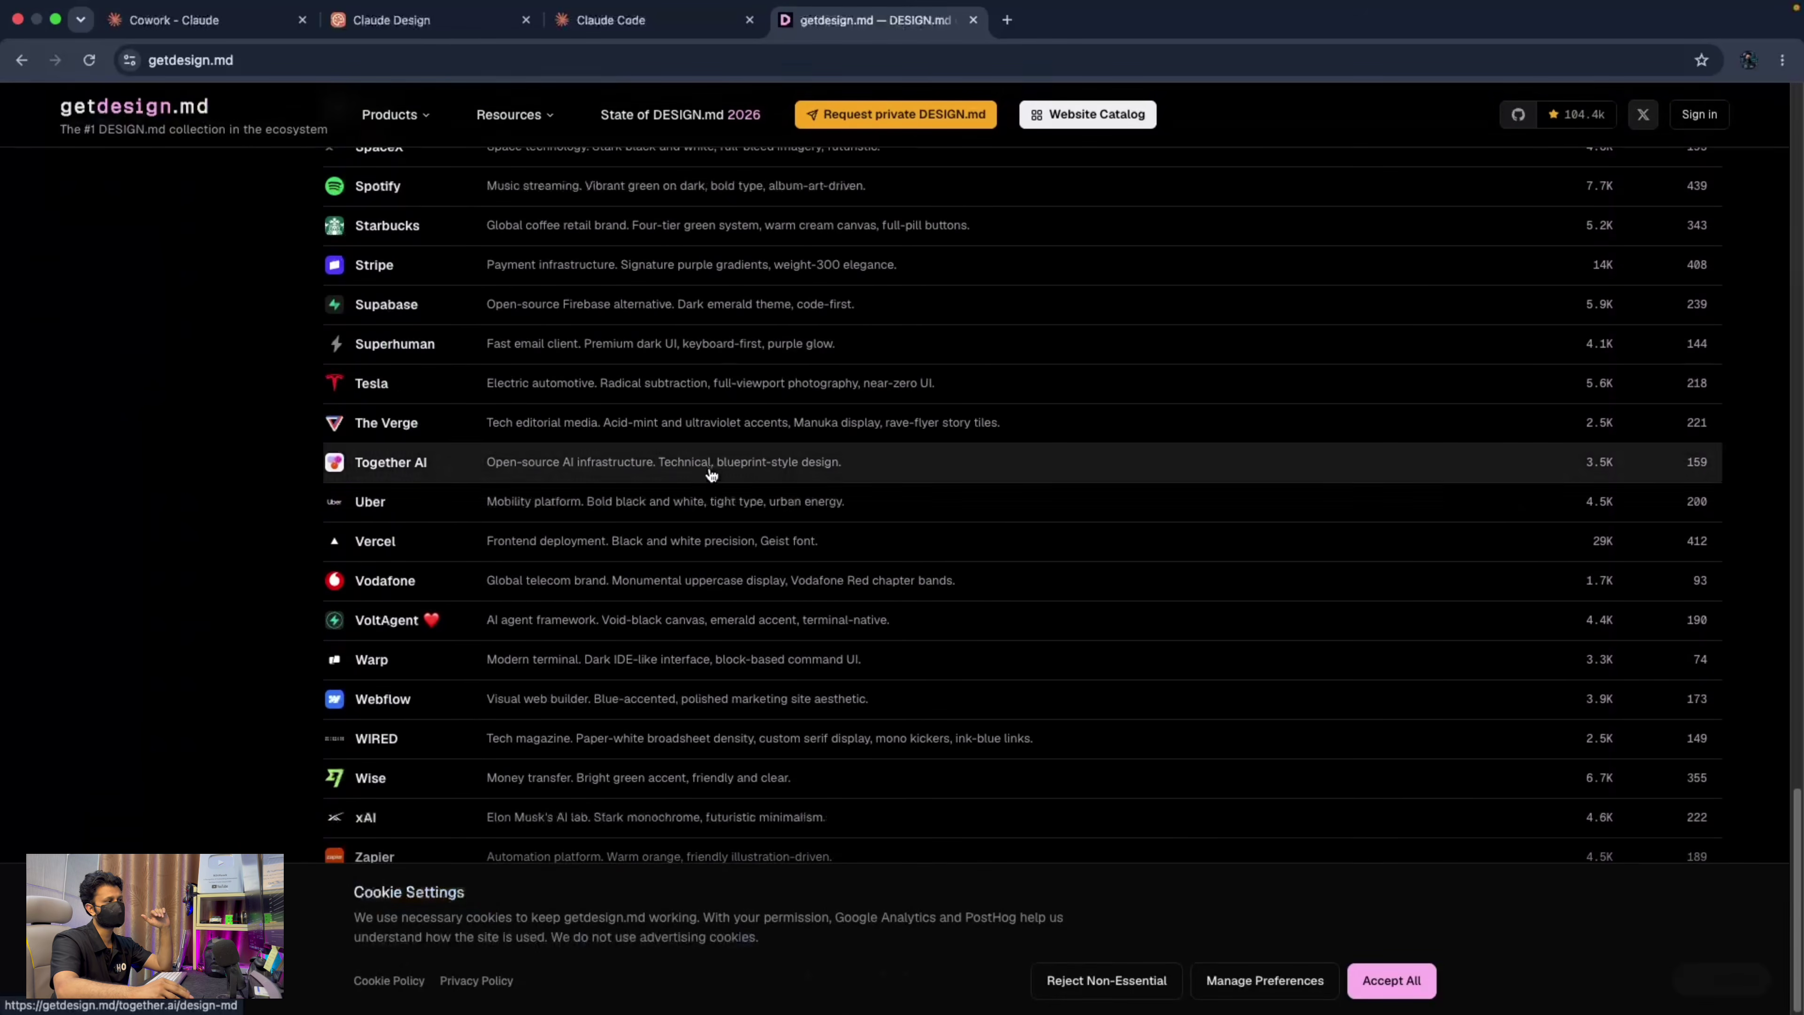
scroll(710, 475, up, 20)
scroll(710, 475, down, 8)
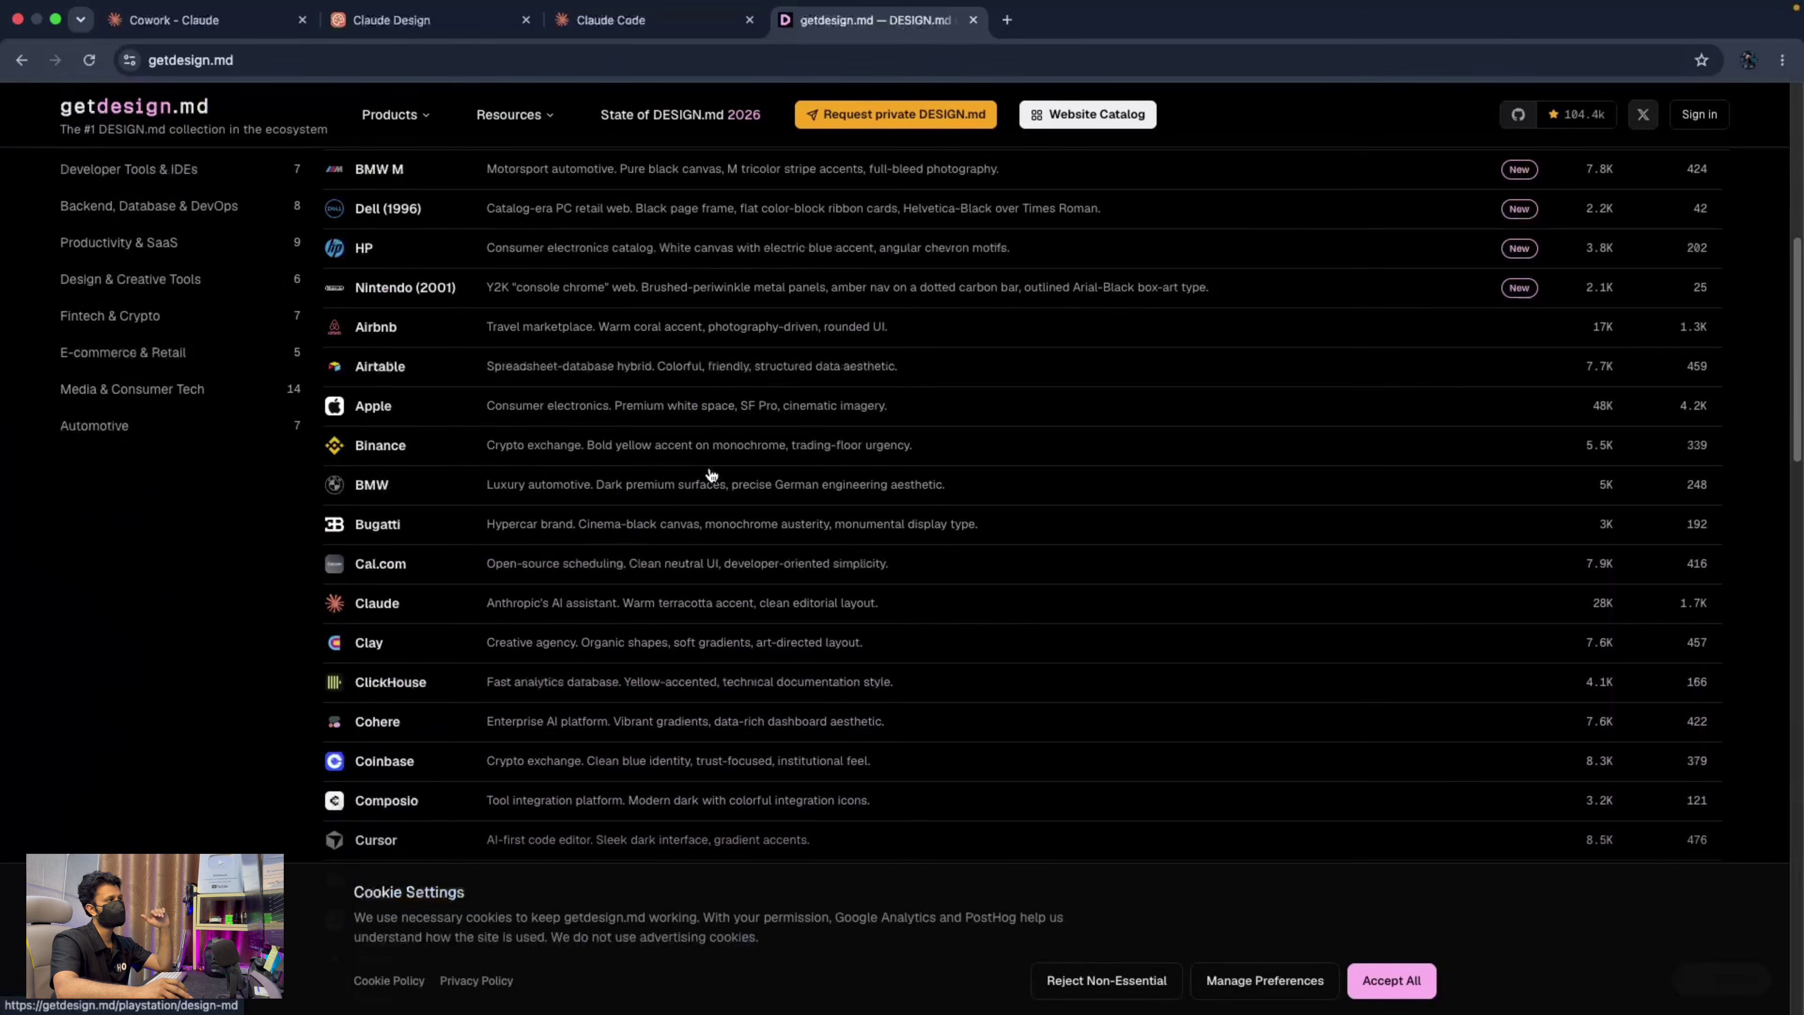
scroll(710, 476, up, 8)
scroll(710, 473, down, 2)
scroll(710, 472, down, 9)
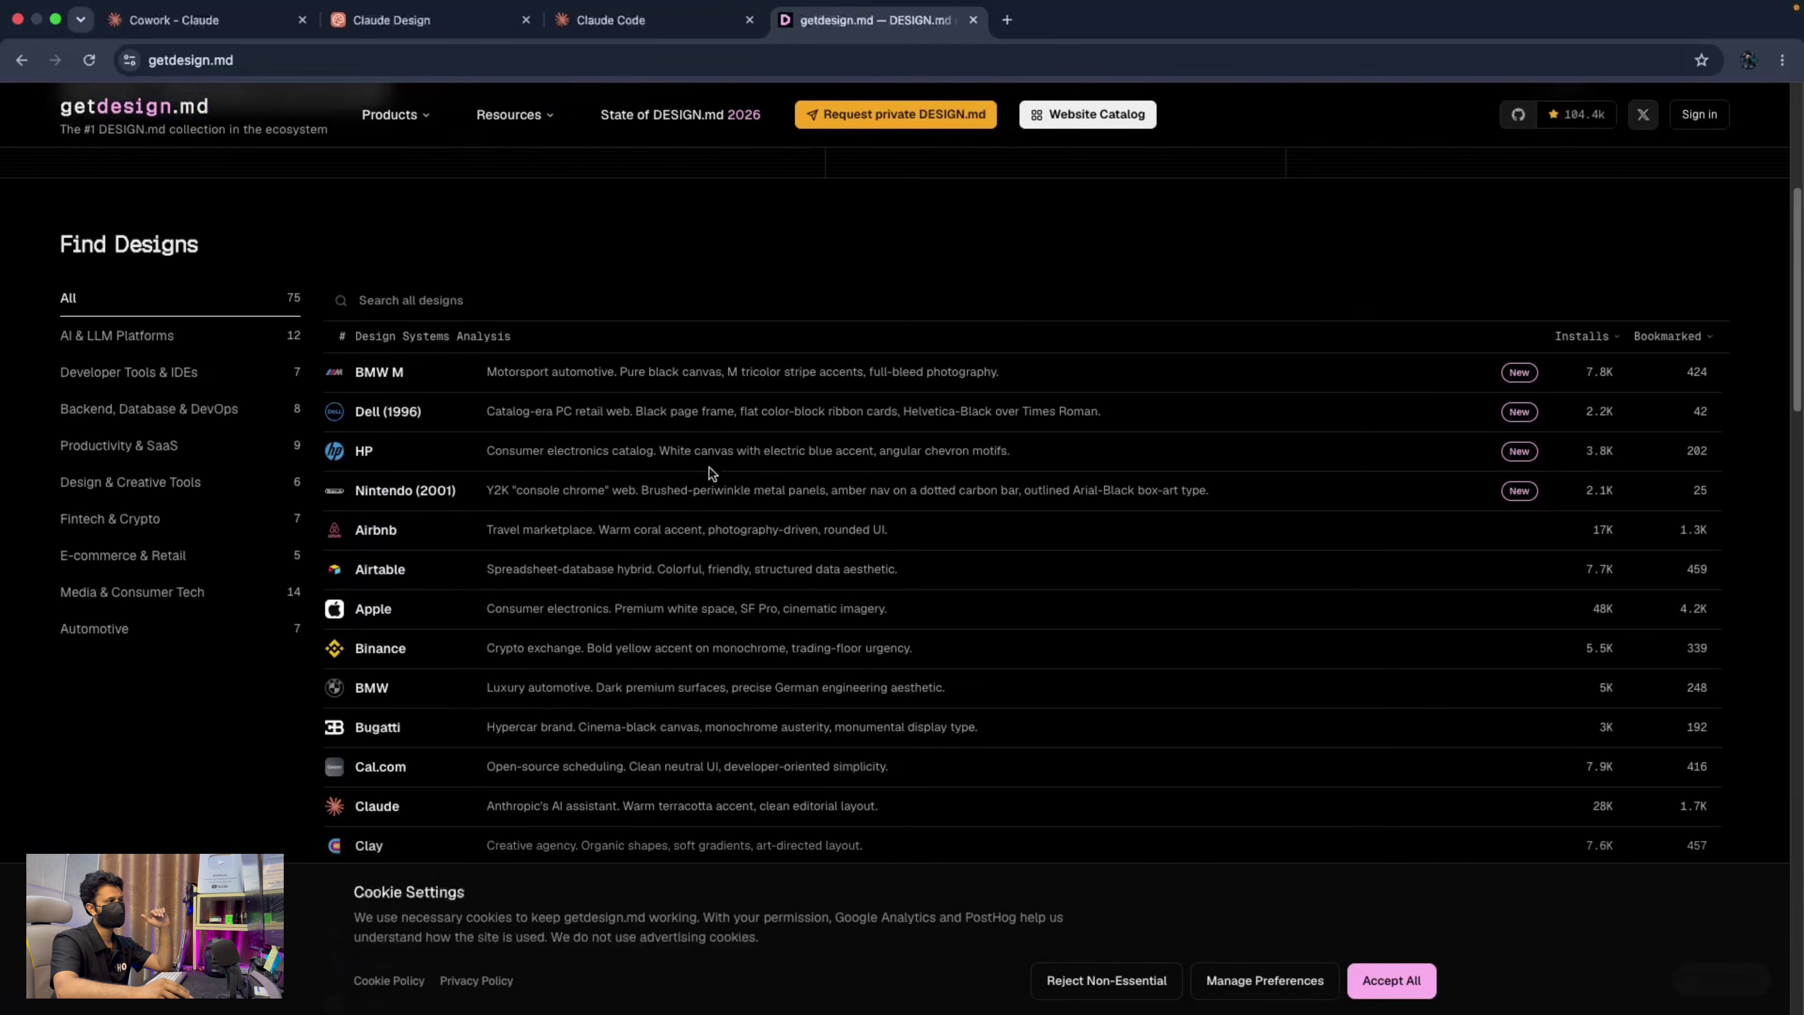
click(666, 48)
click(664, 29)
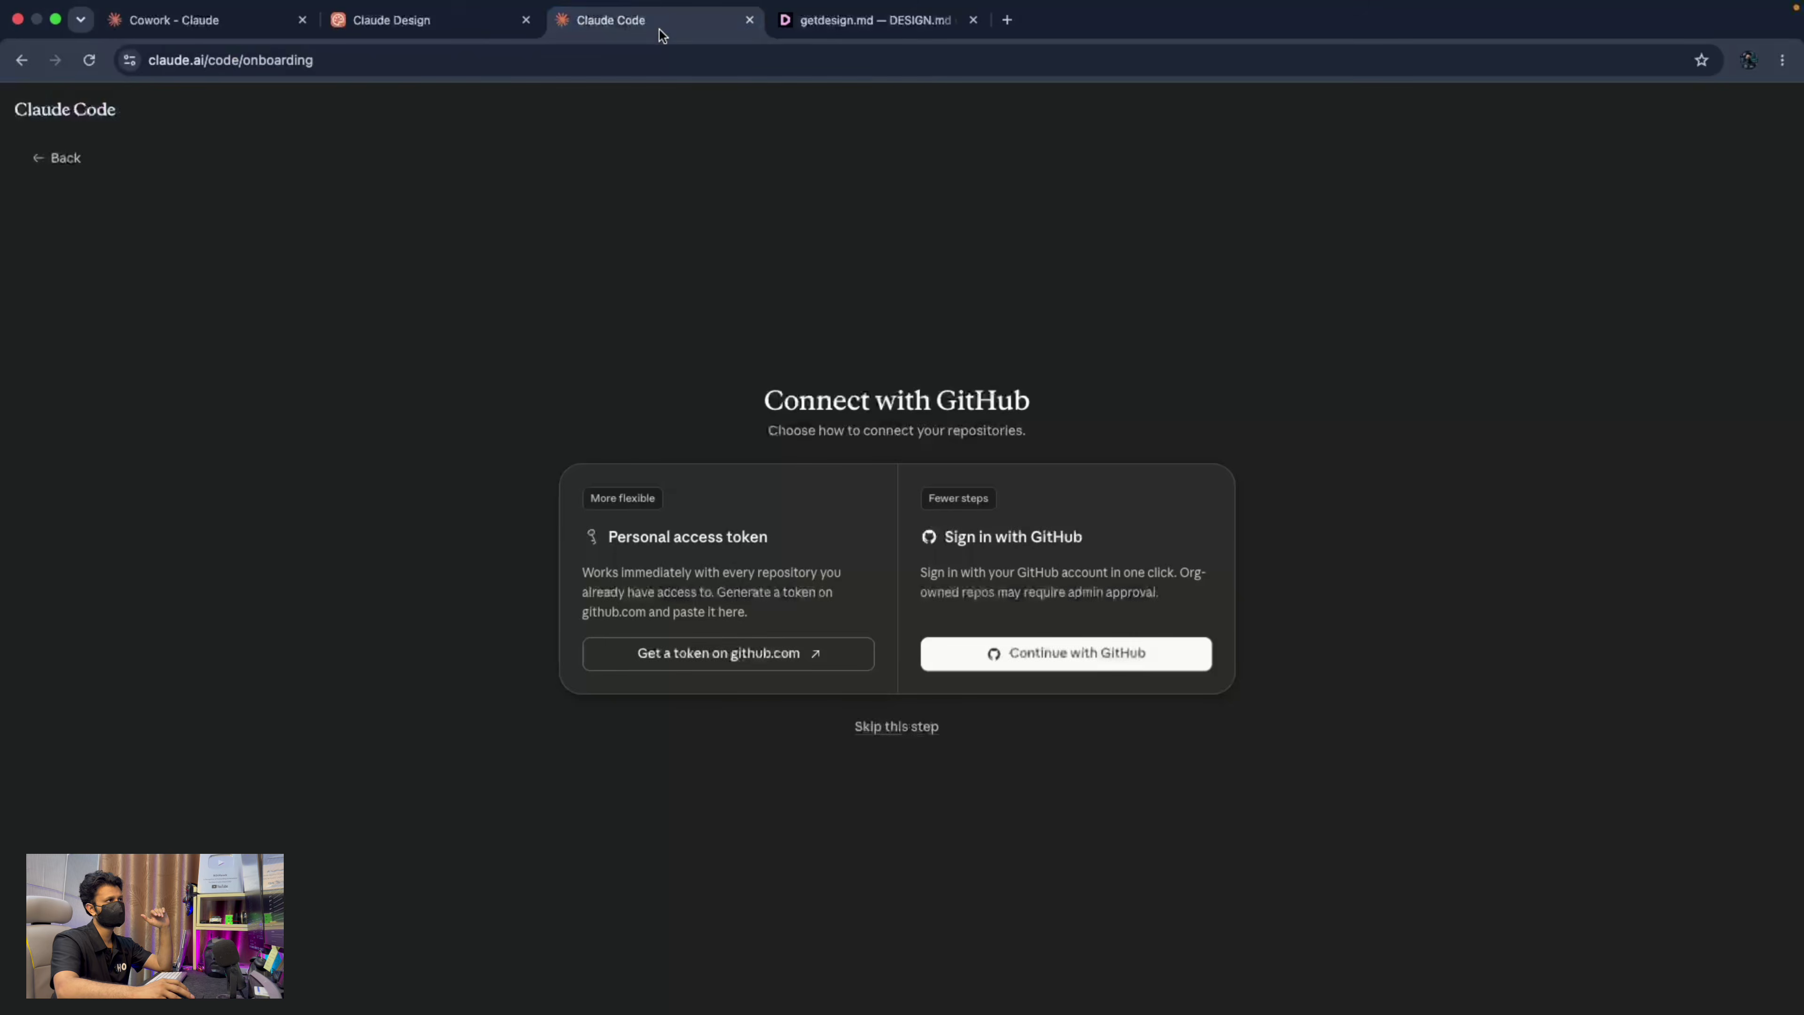
In Claude Design, choose Broadsheet as the project's design system.
click(398, 20)
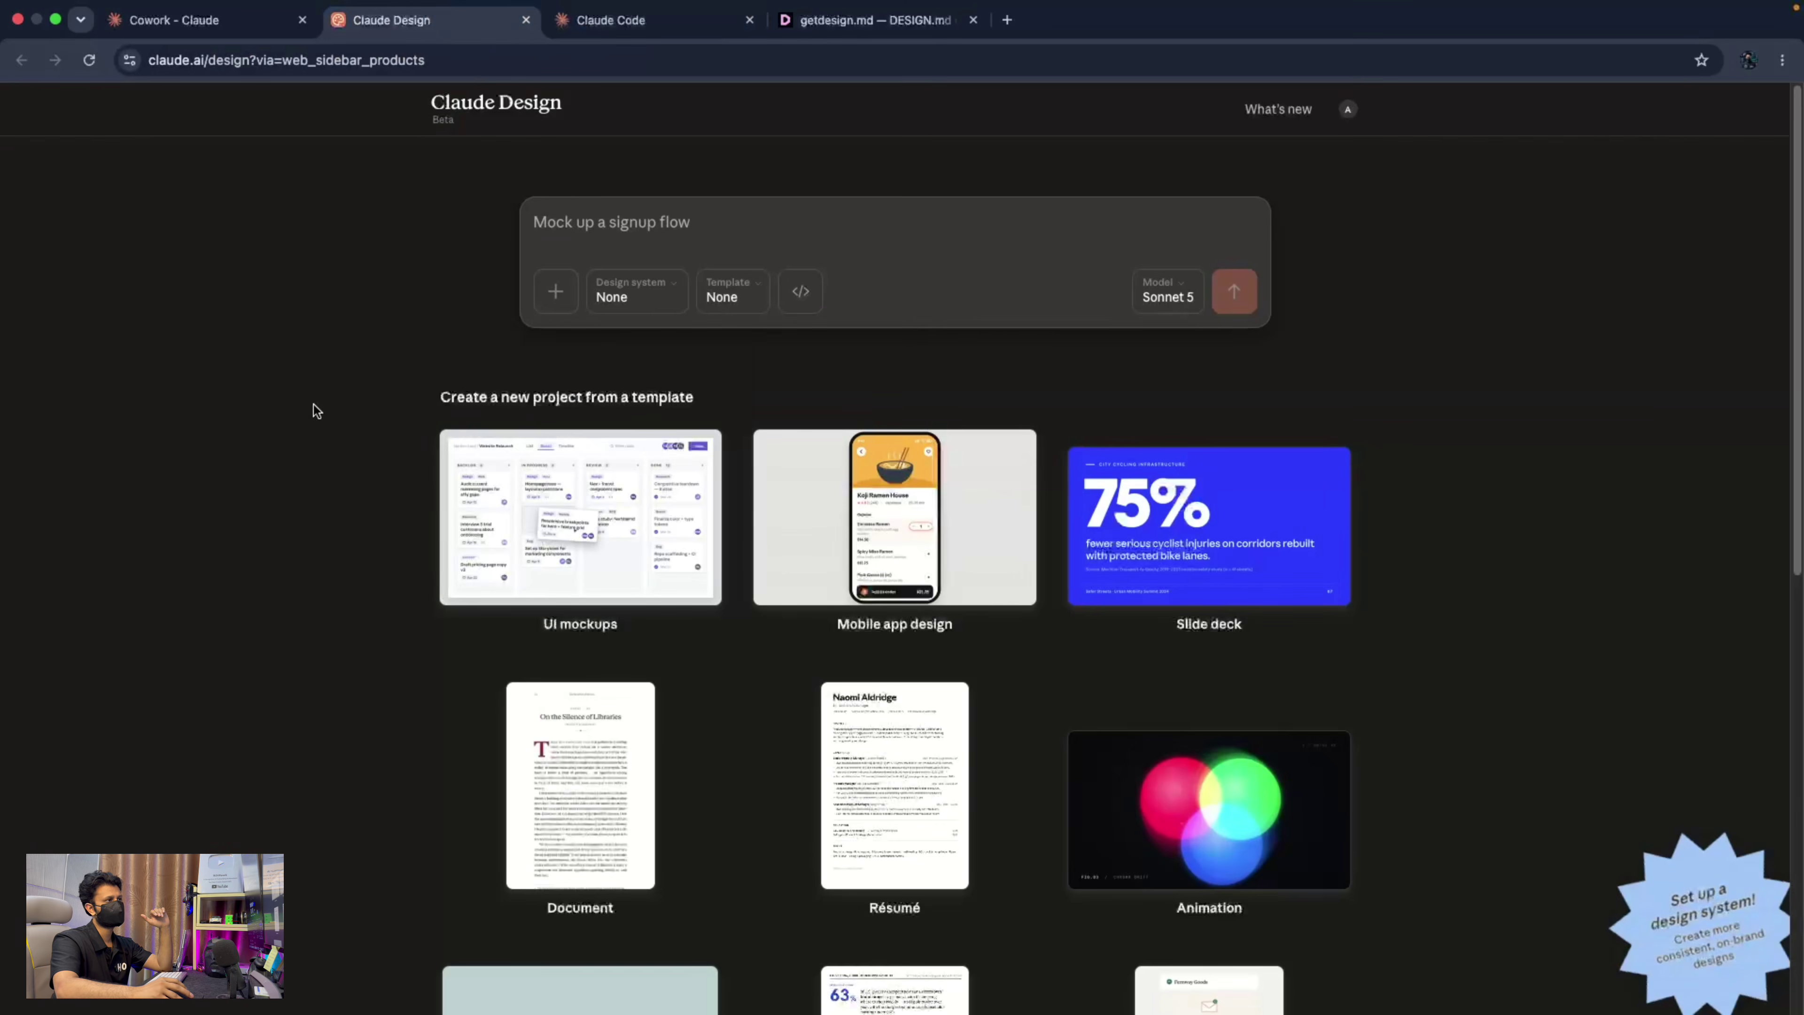
click(638, 288)
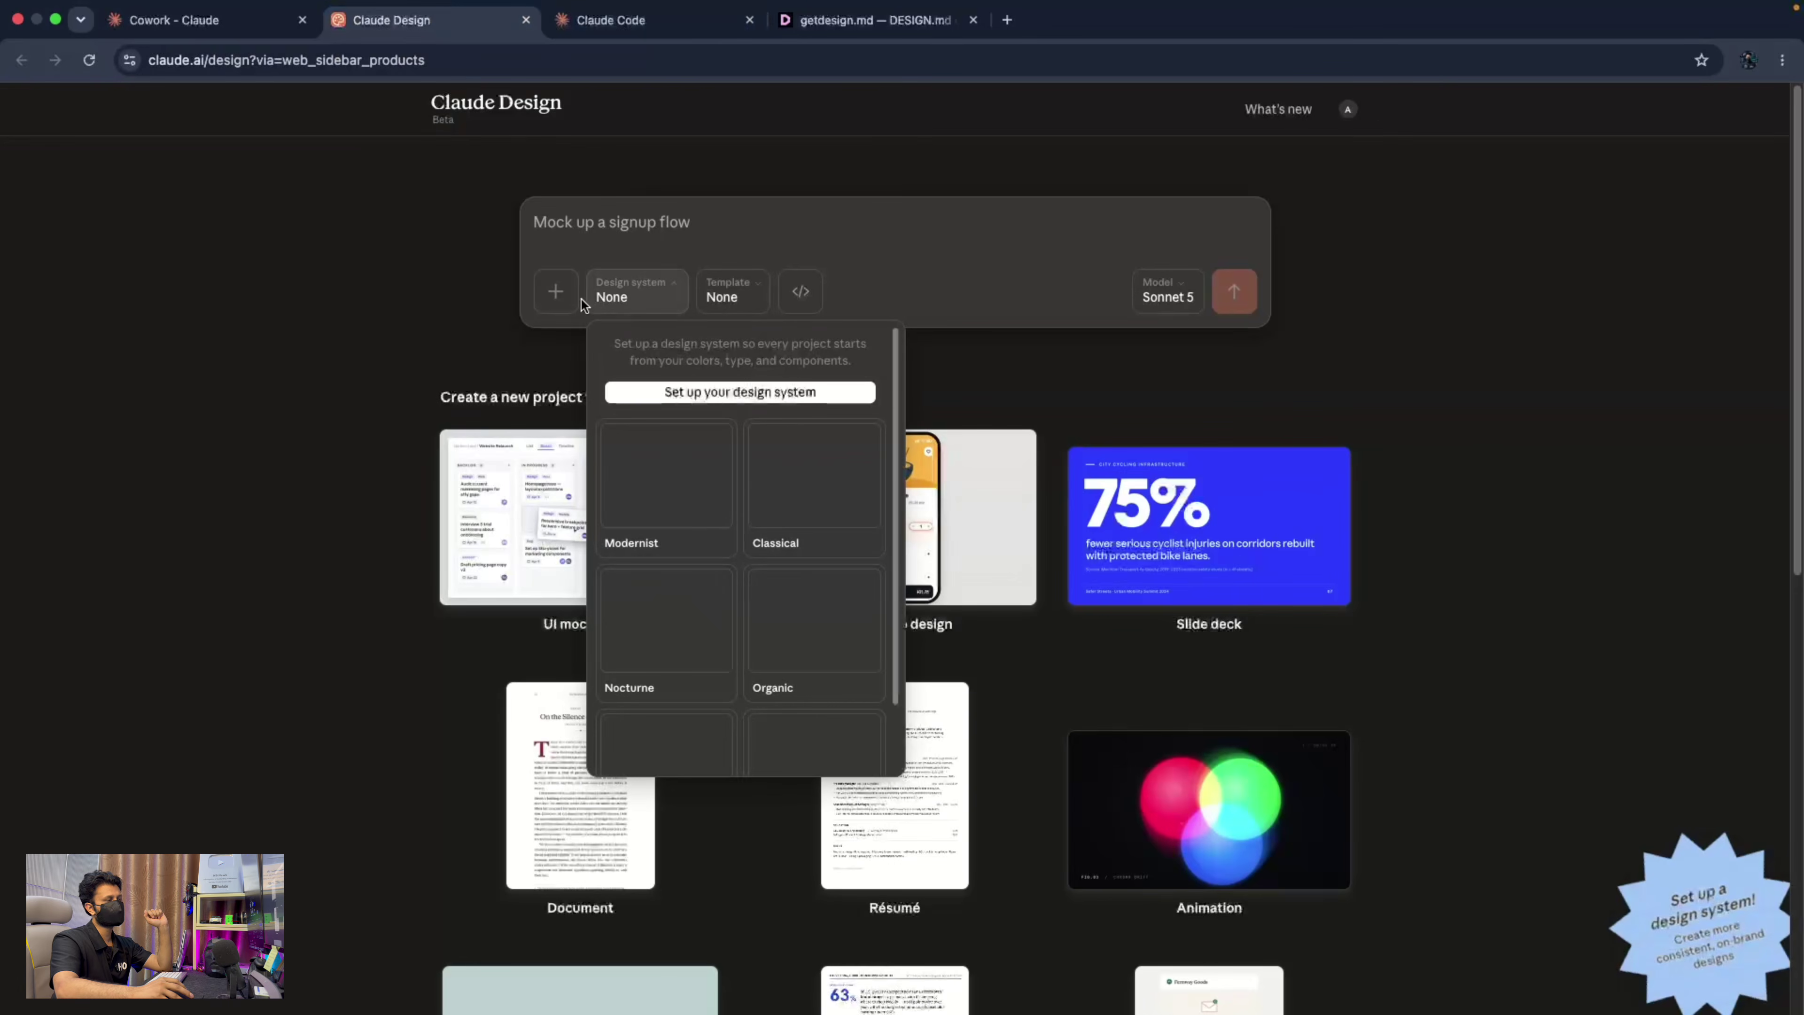
click(636, 295)
click(634, 301)
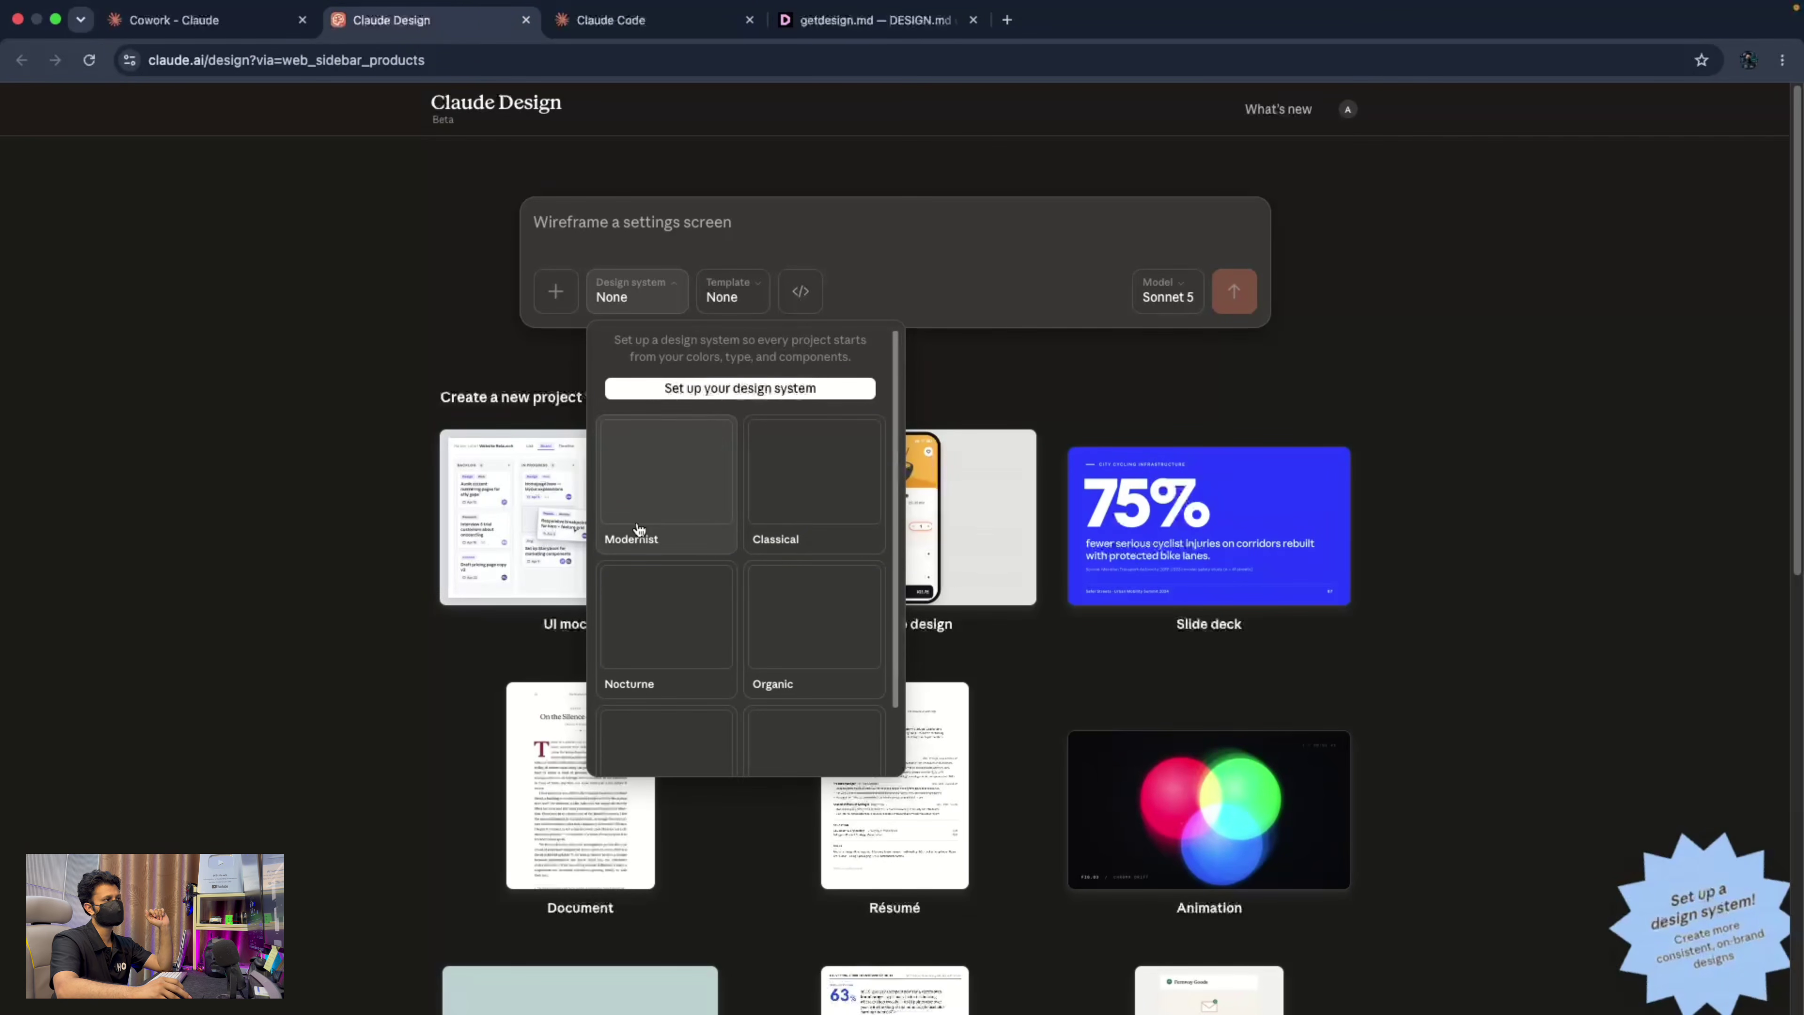
scroll(796, 544, down, 5)
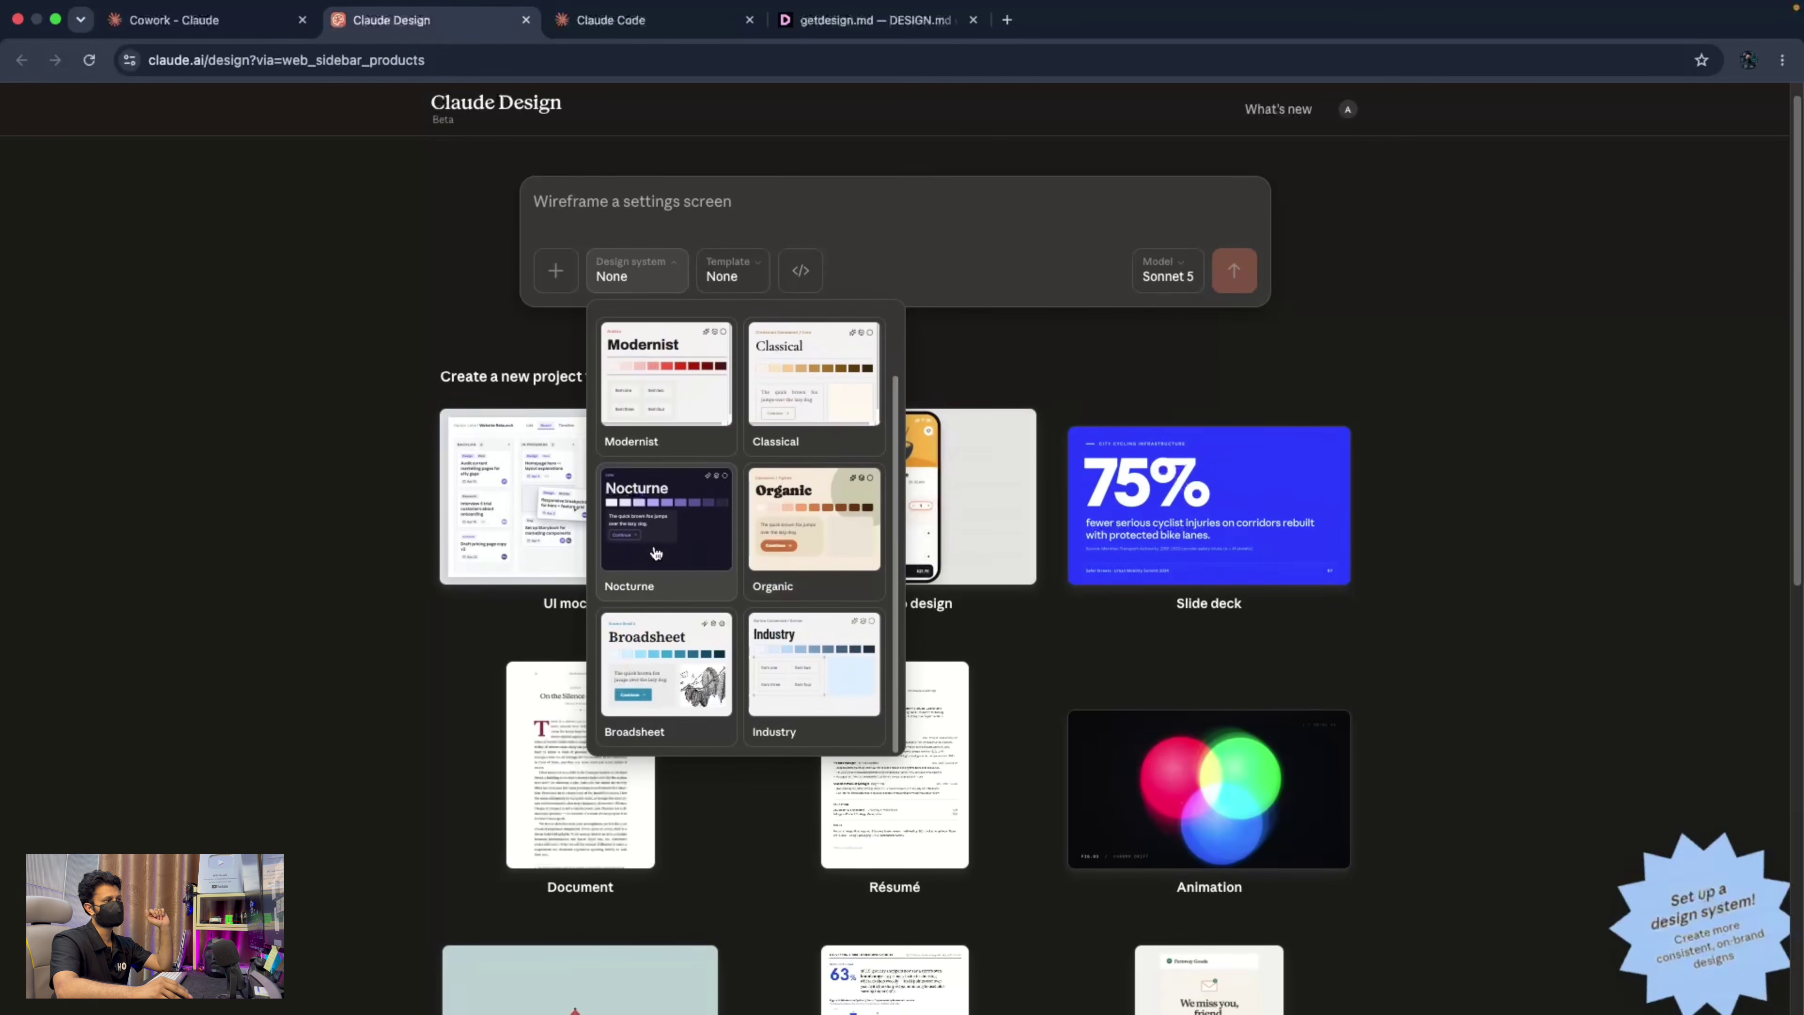
scroll(644, 634, down, 1)
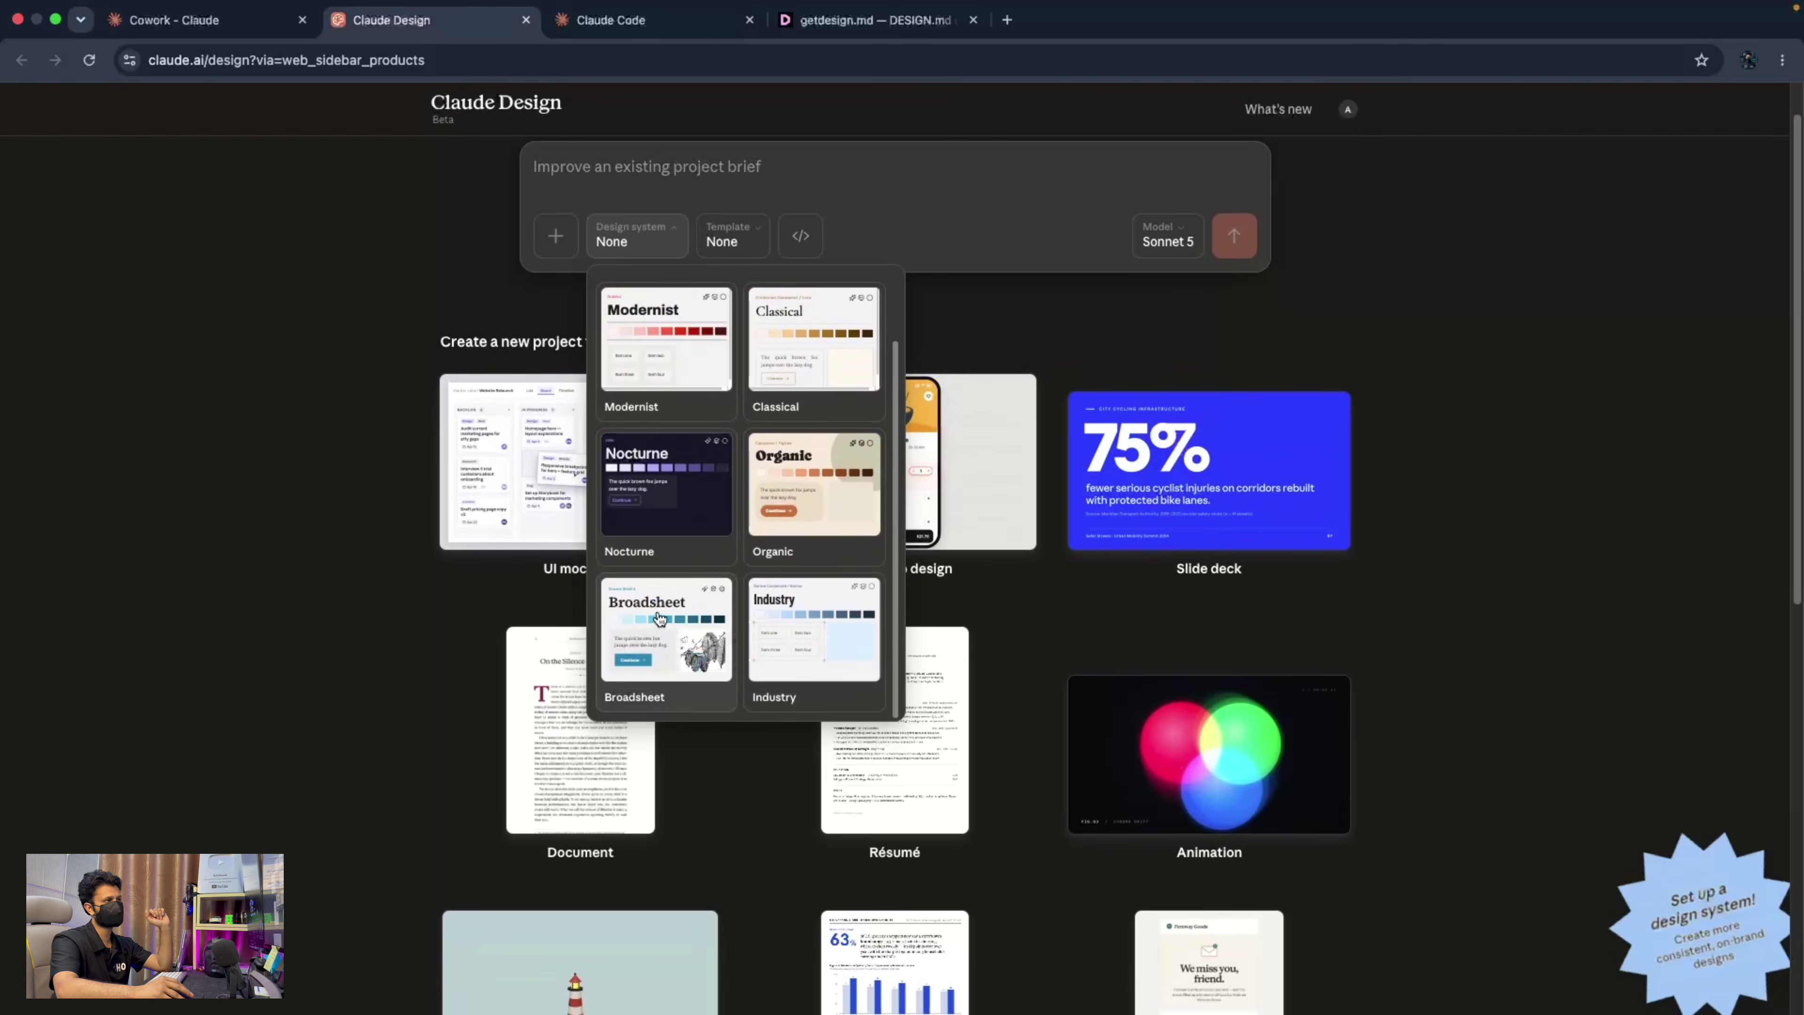
click(667, 625)
Pick Diagram as the project type.
click(794, 240)
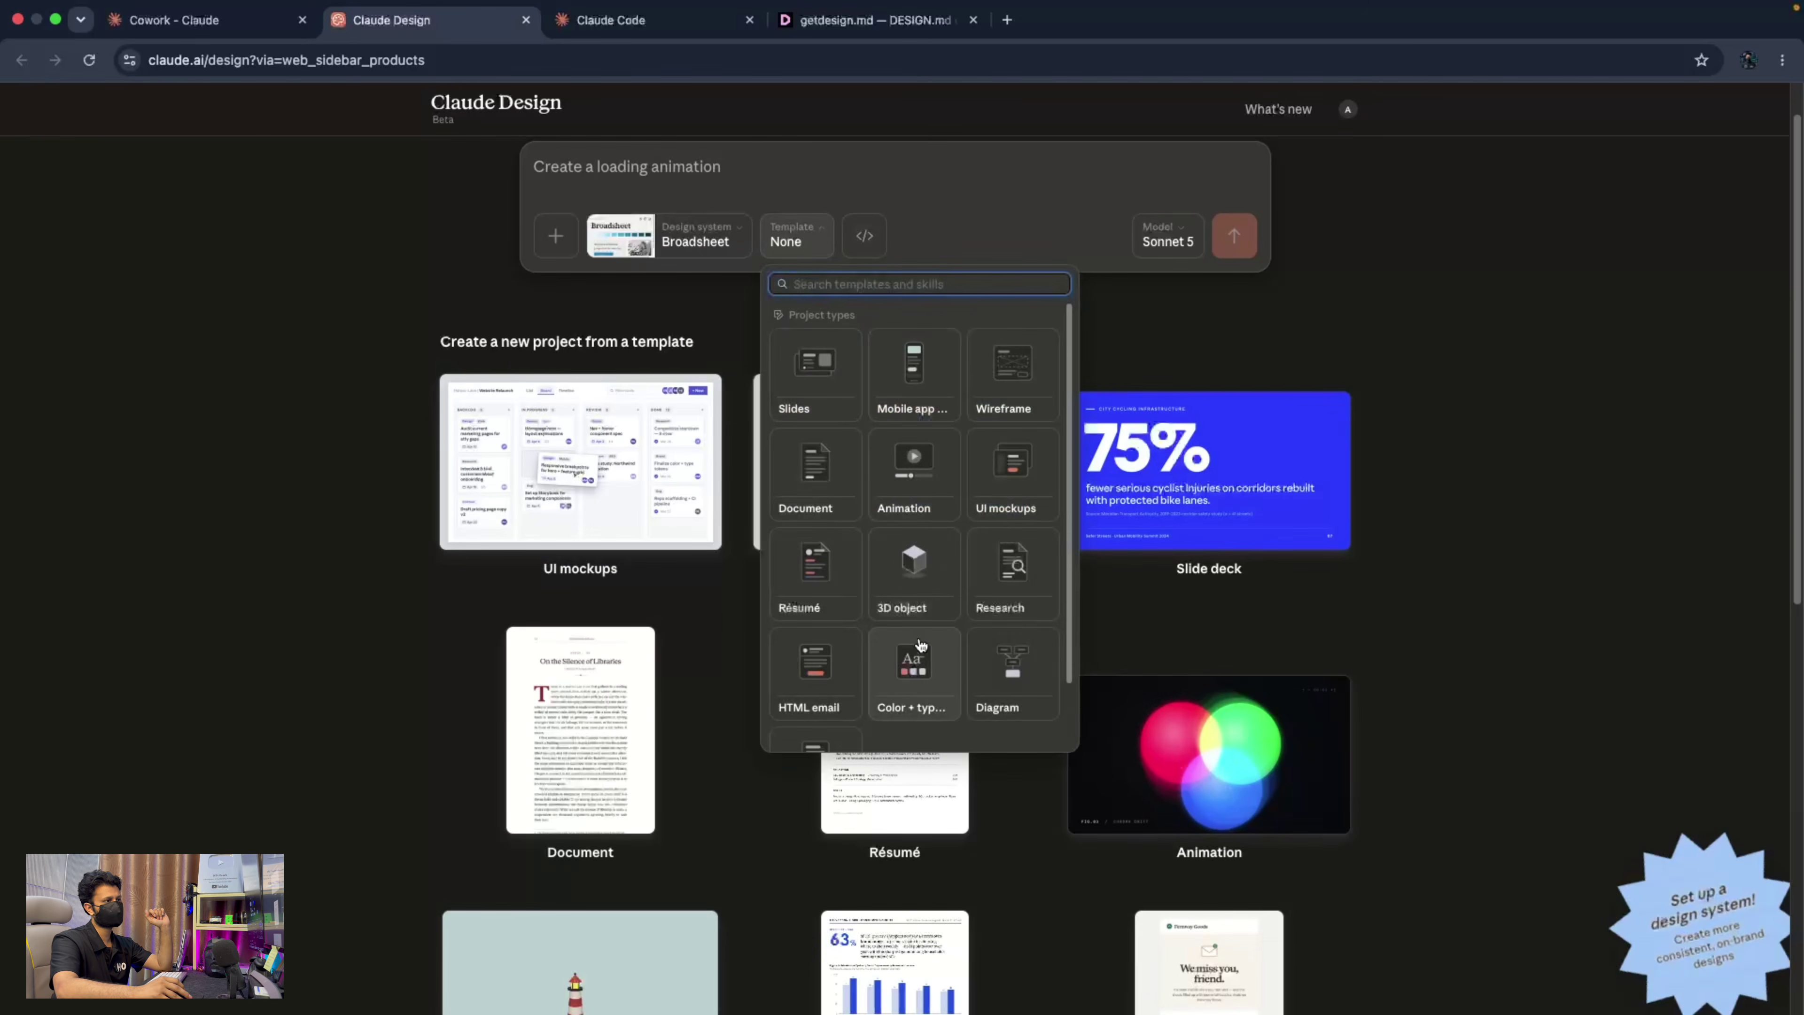
scroll(902, 553, down, 1)
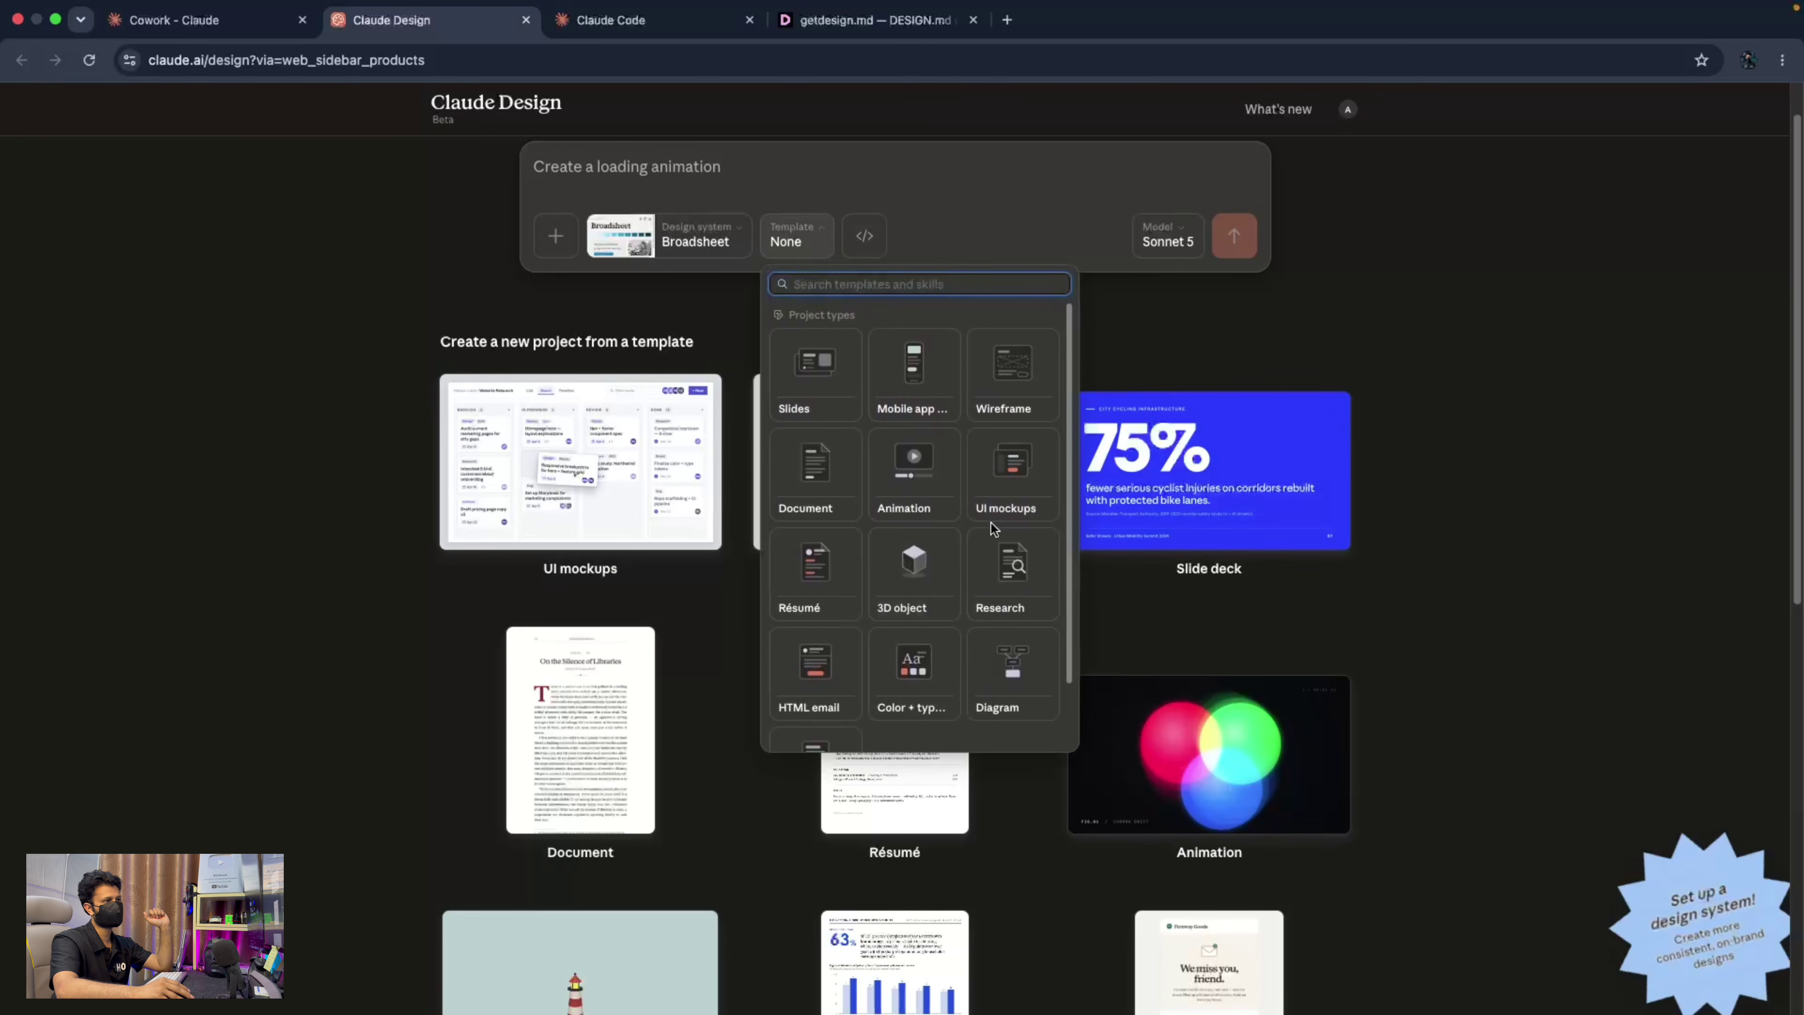
scroll(995, 561, down, 3)
click(1008, 618)
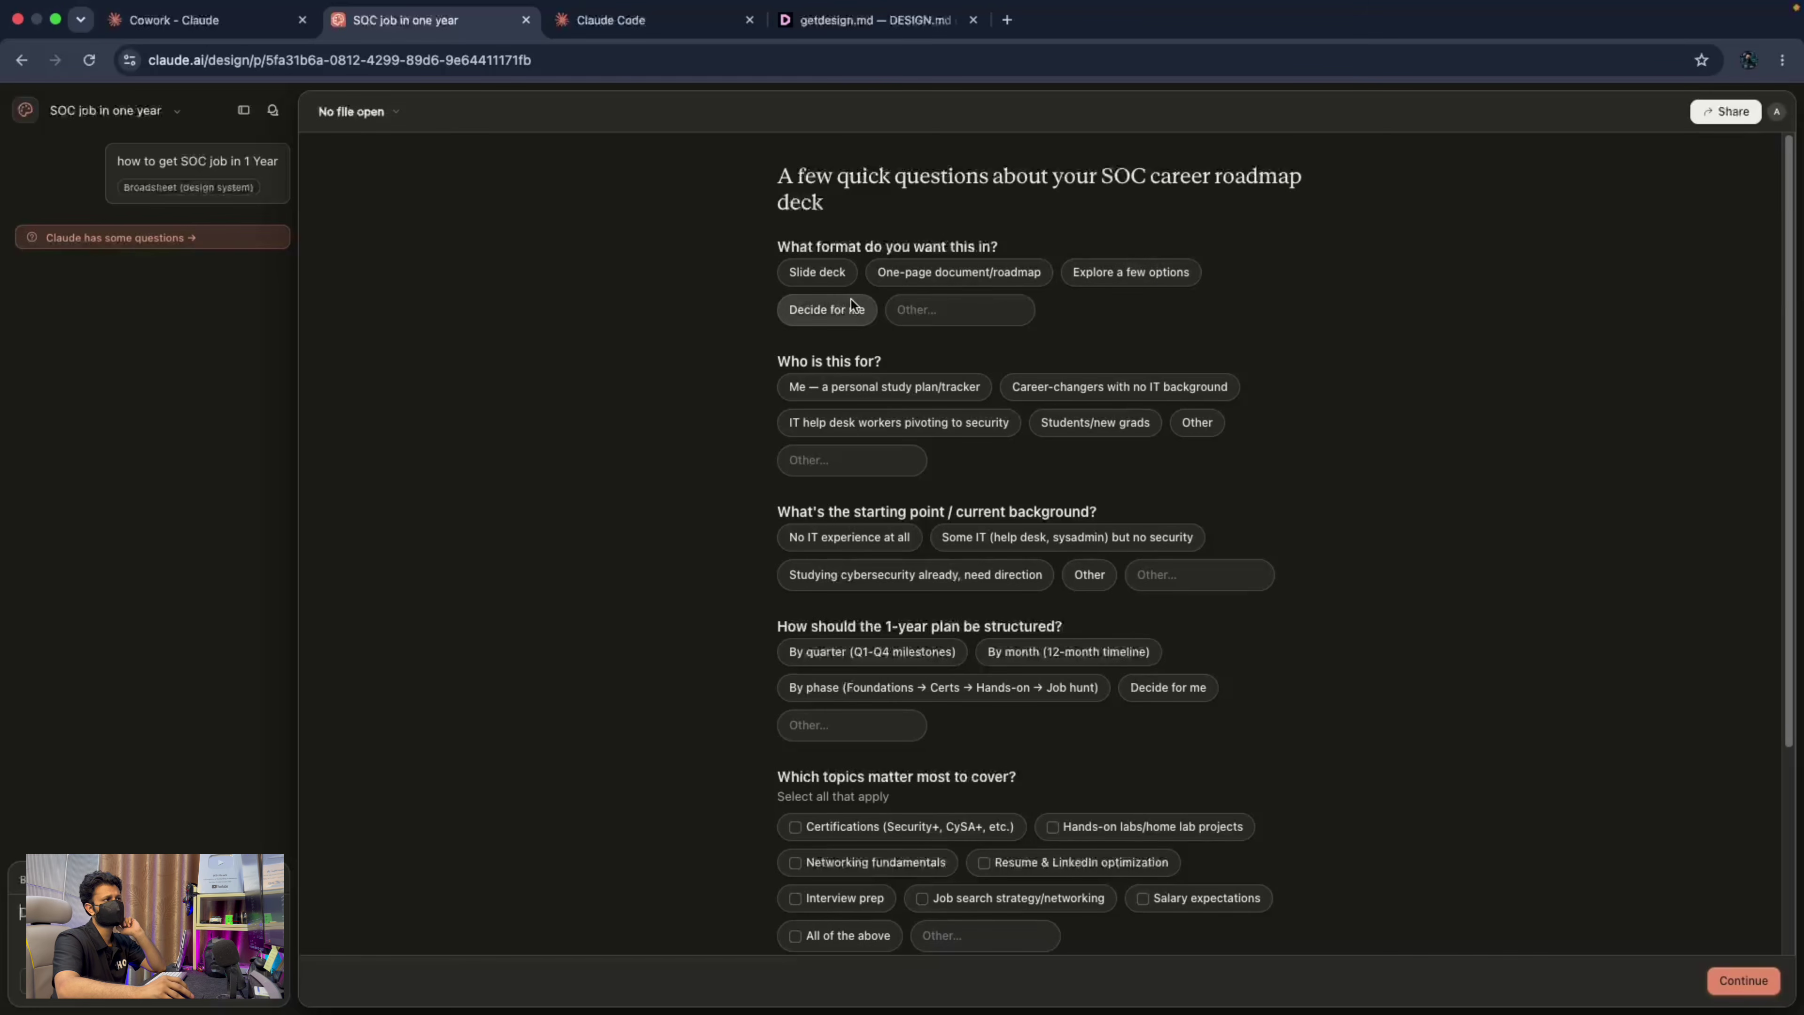
Answer: one-page roadmap, personal study plan, already studying cybersecurity, structured by quarter.
click(922, 282)
scroll(732, 412, down, 1)
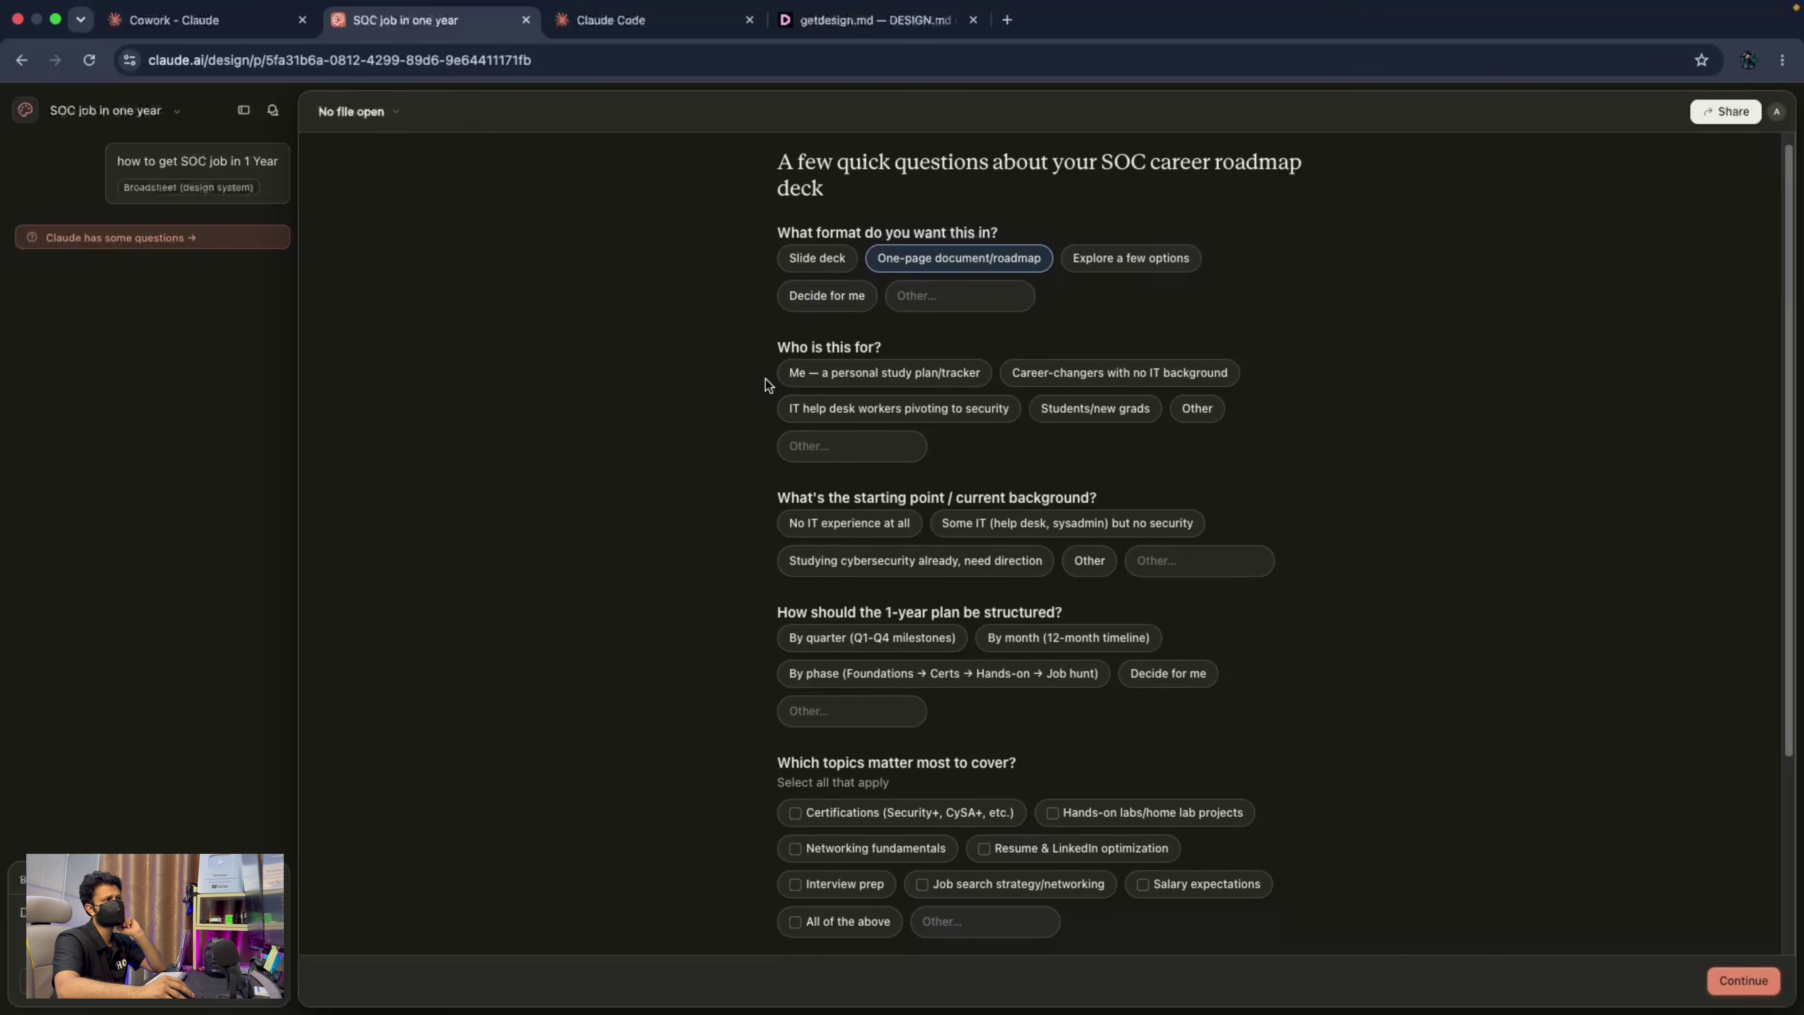
click(834, 369)
scroll(683, 384, down, 3)
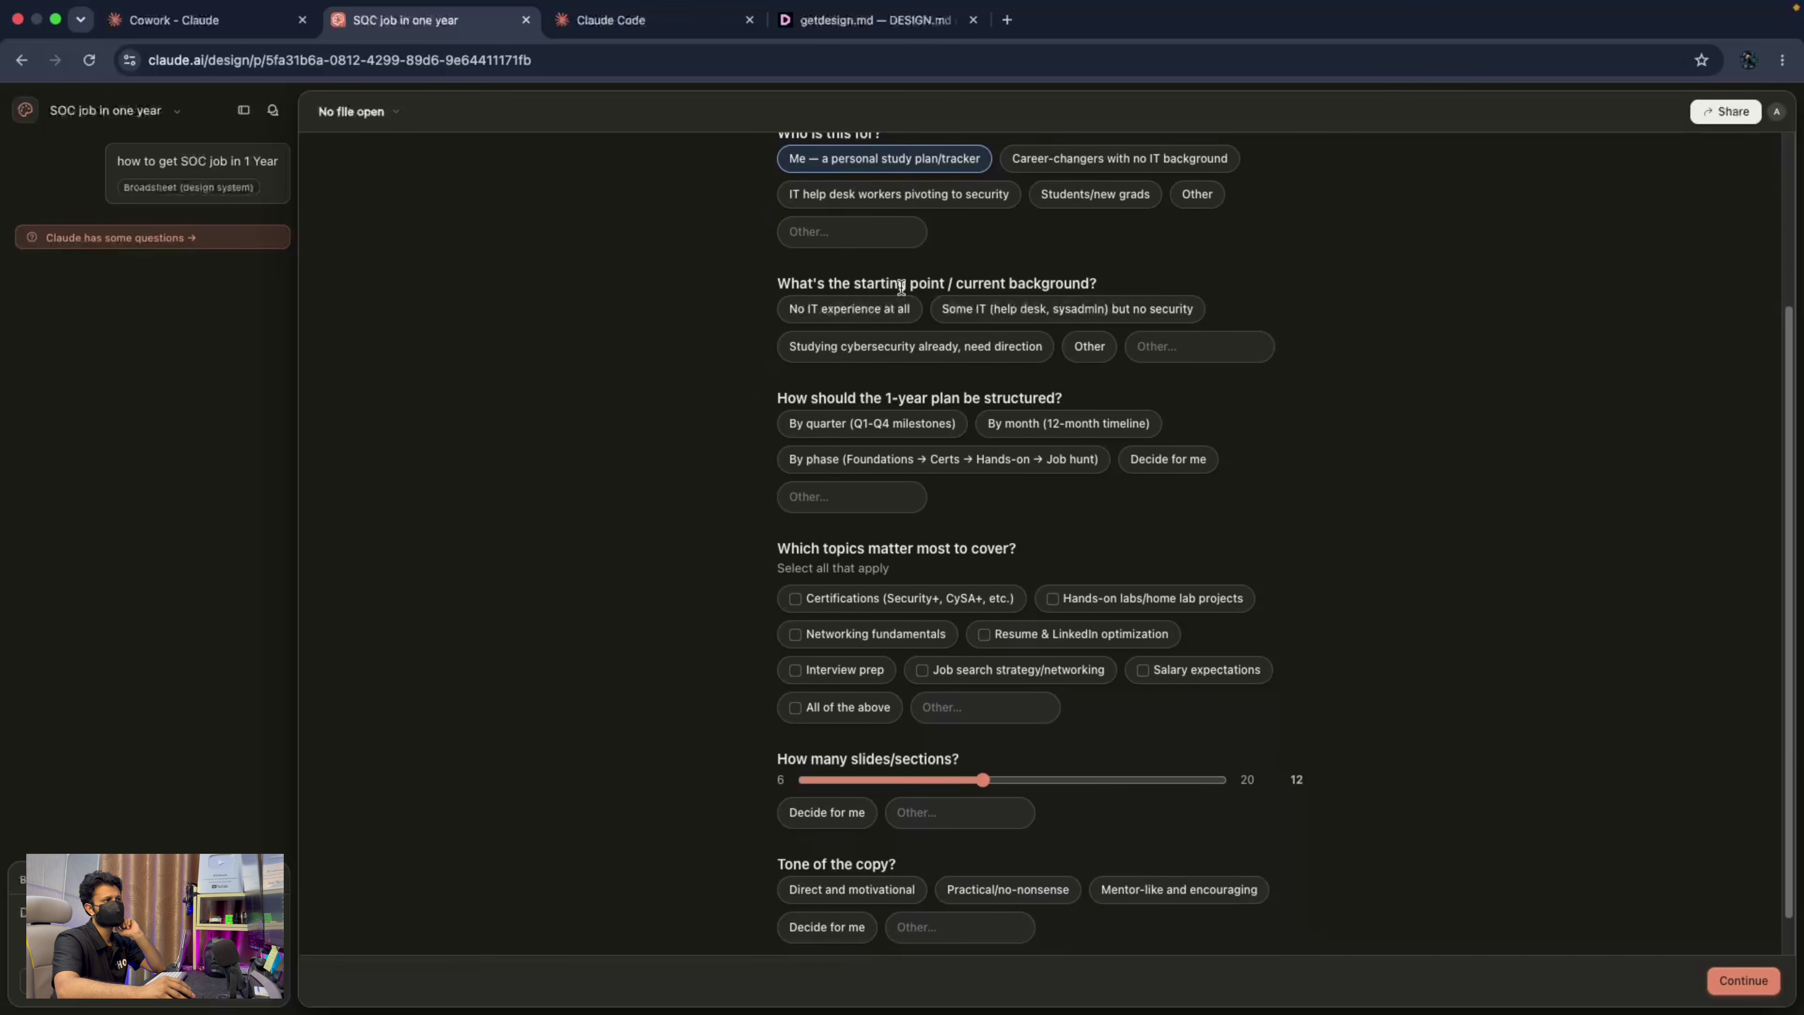
click(863, 318)
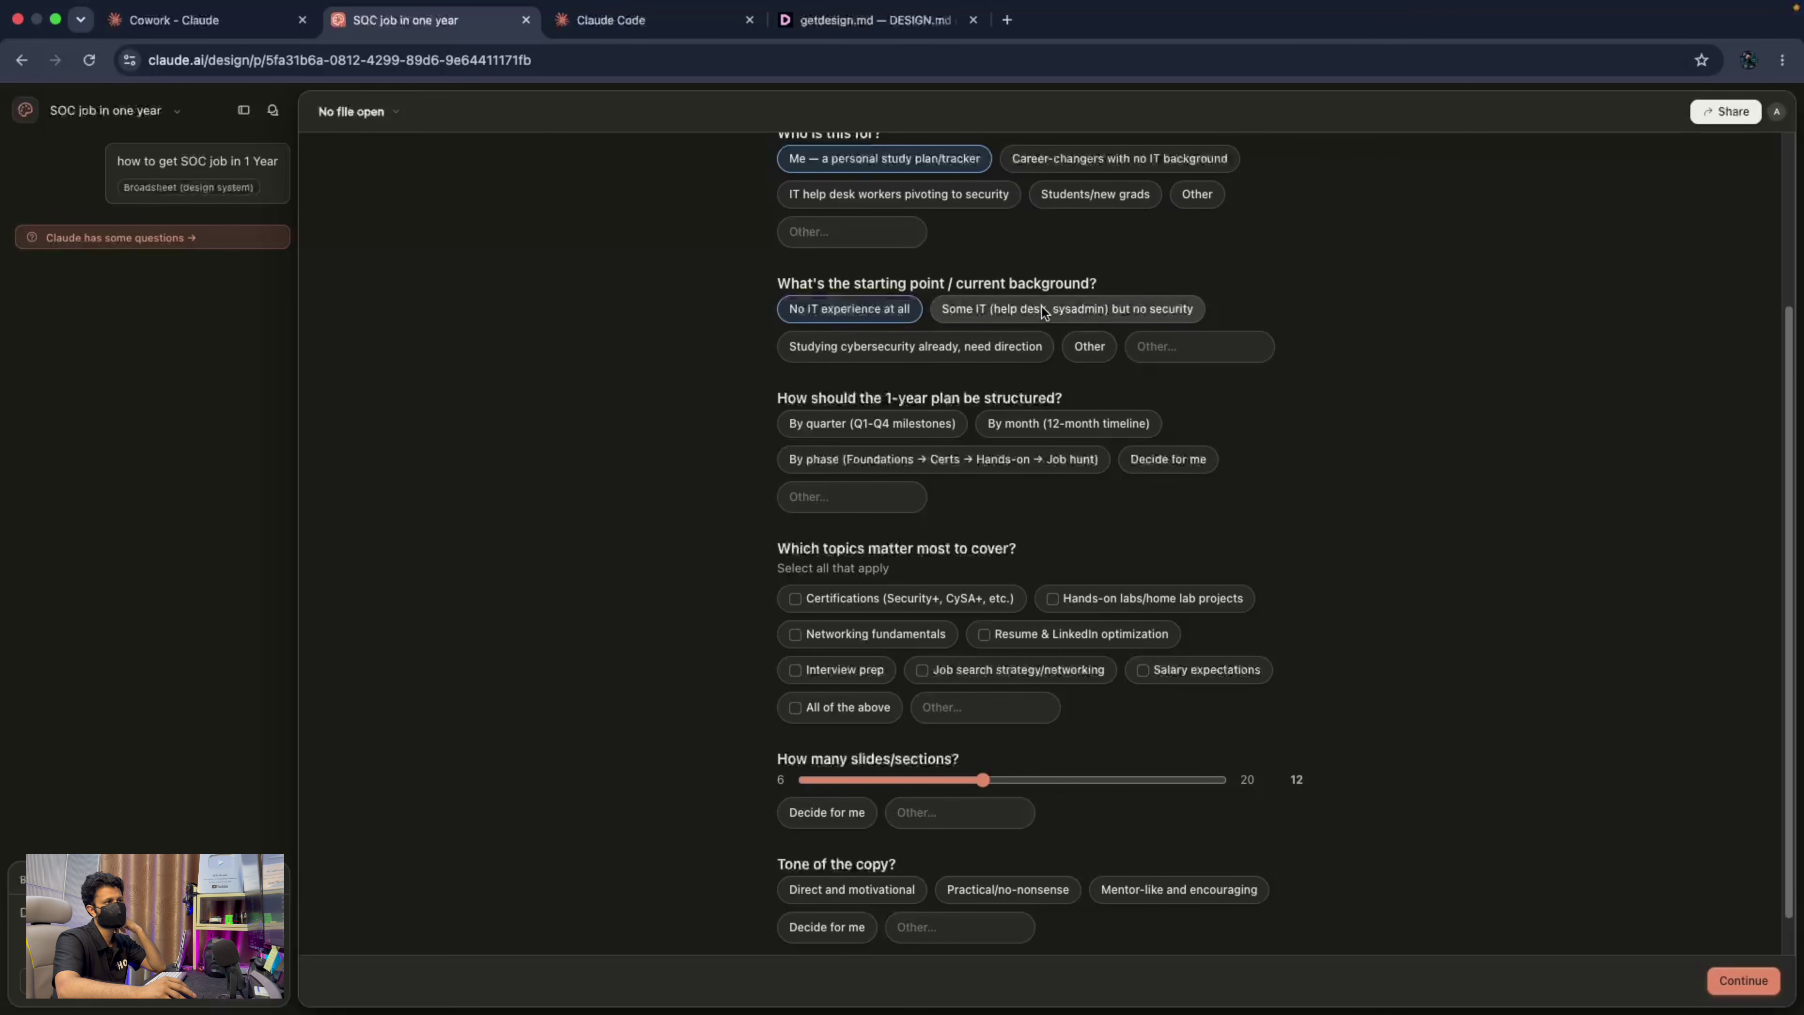
click(883, 348)
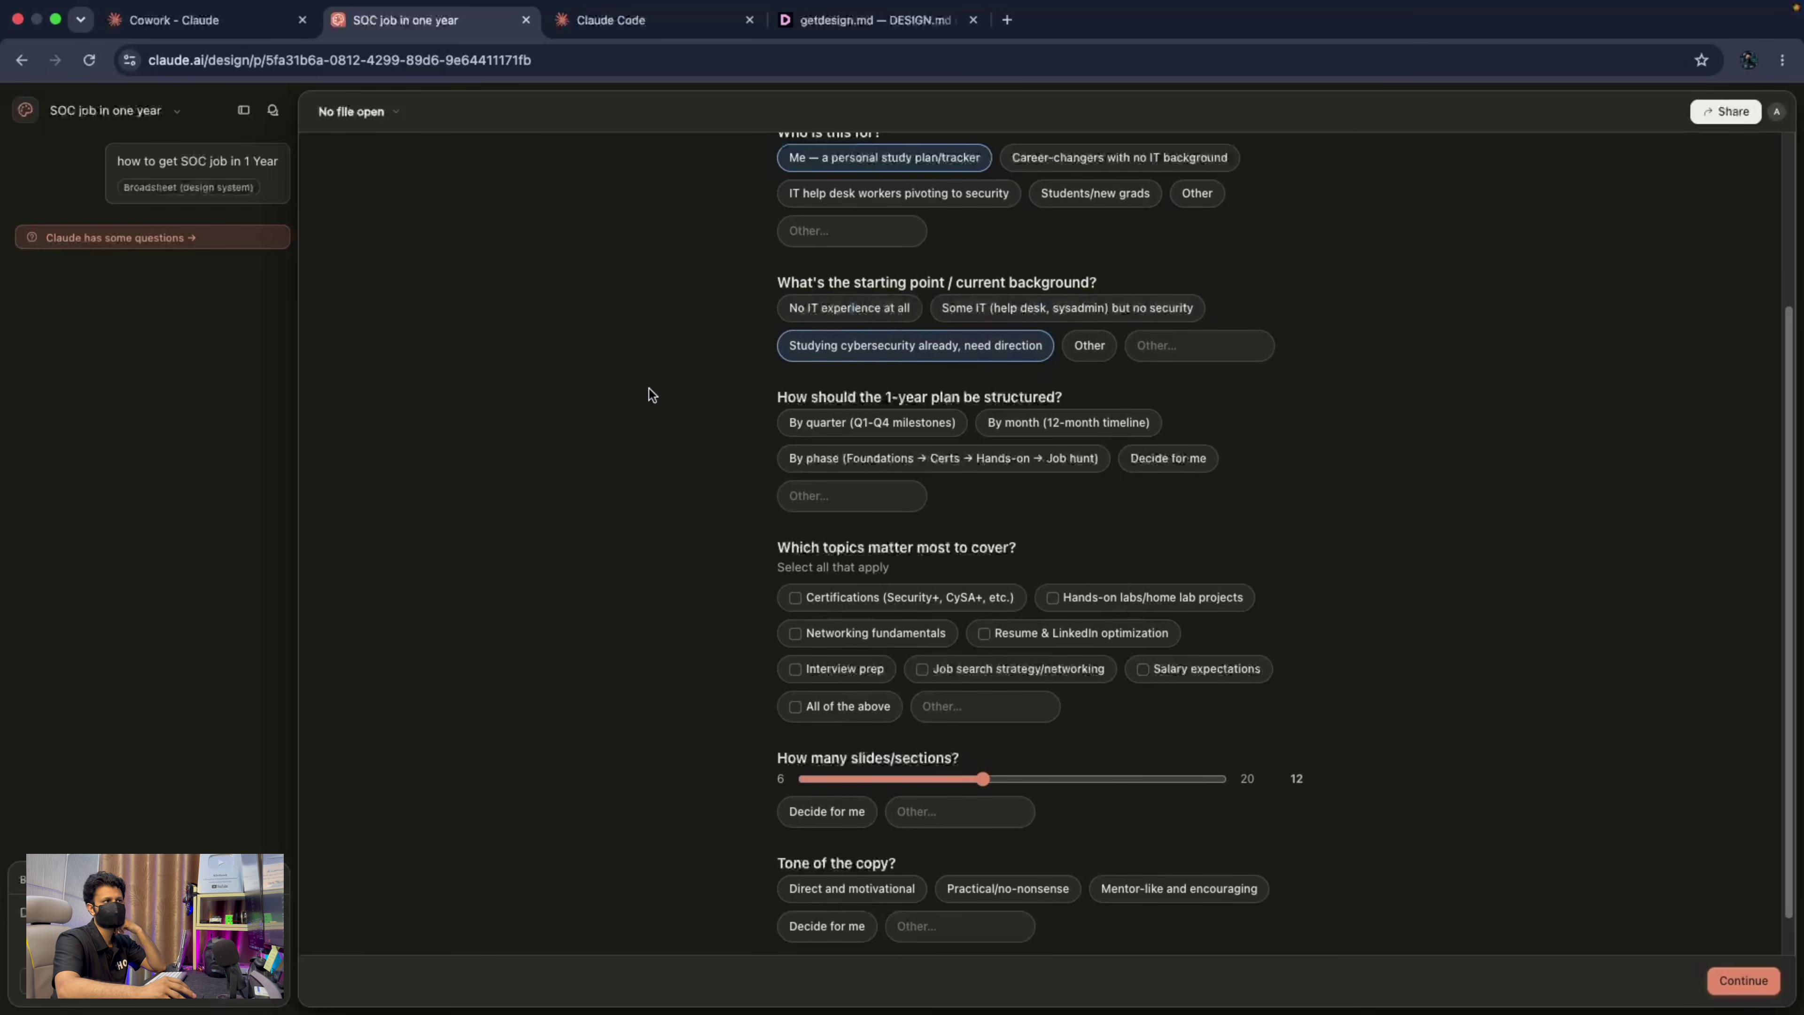
scroll(648, 395, down, 1)
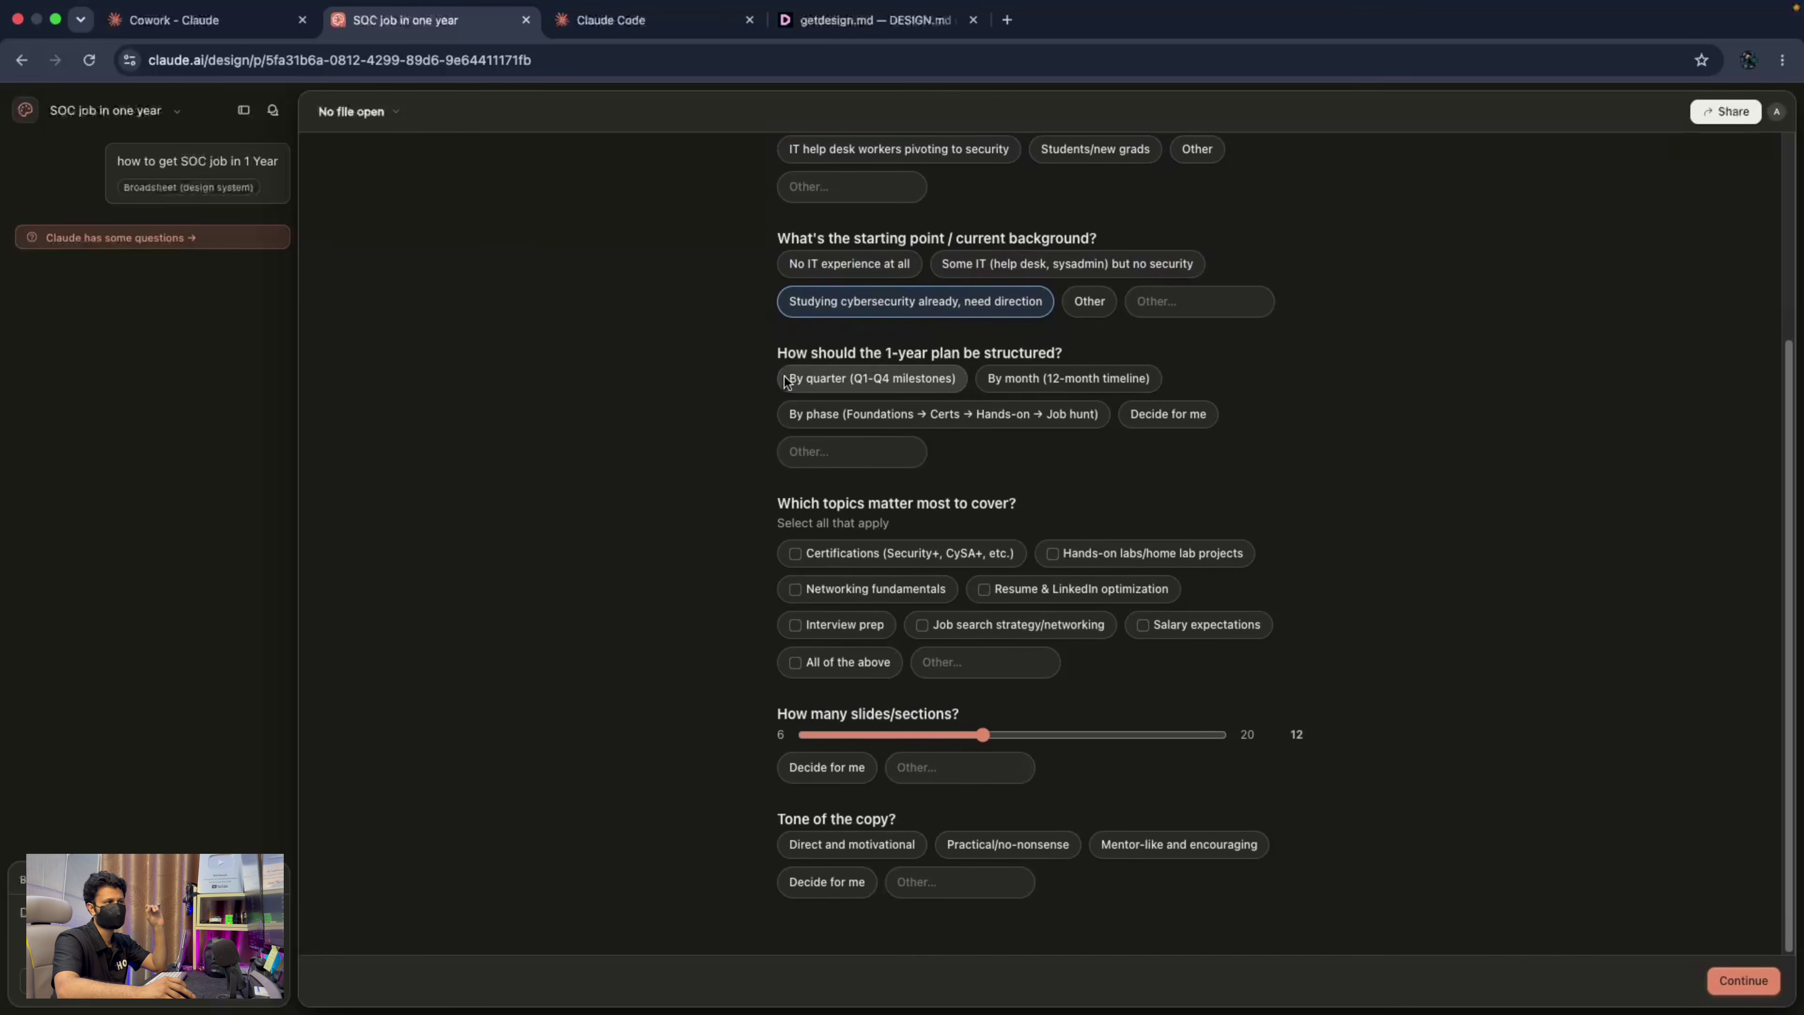
click(853, 393)
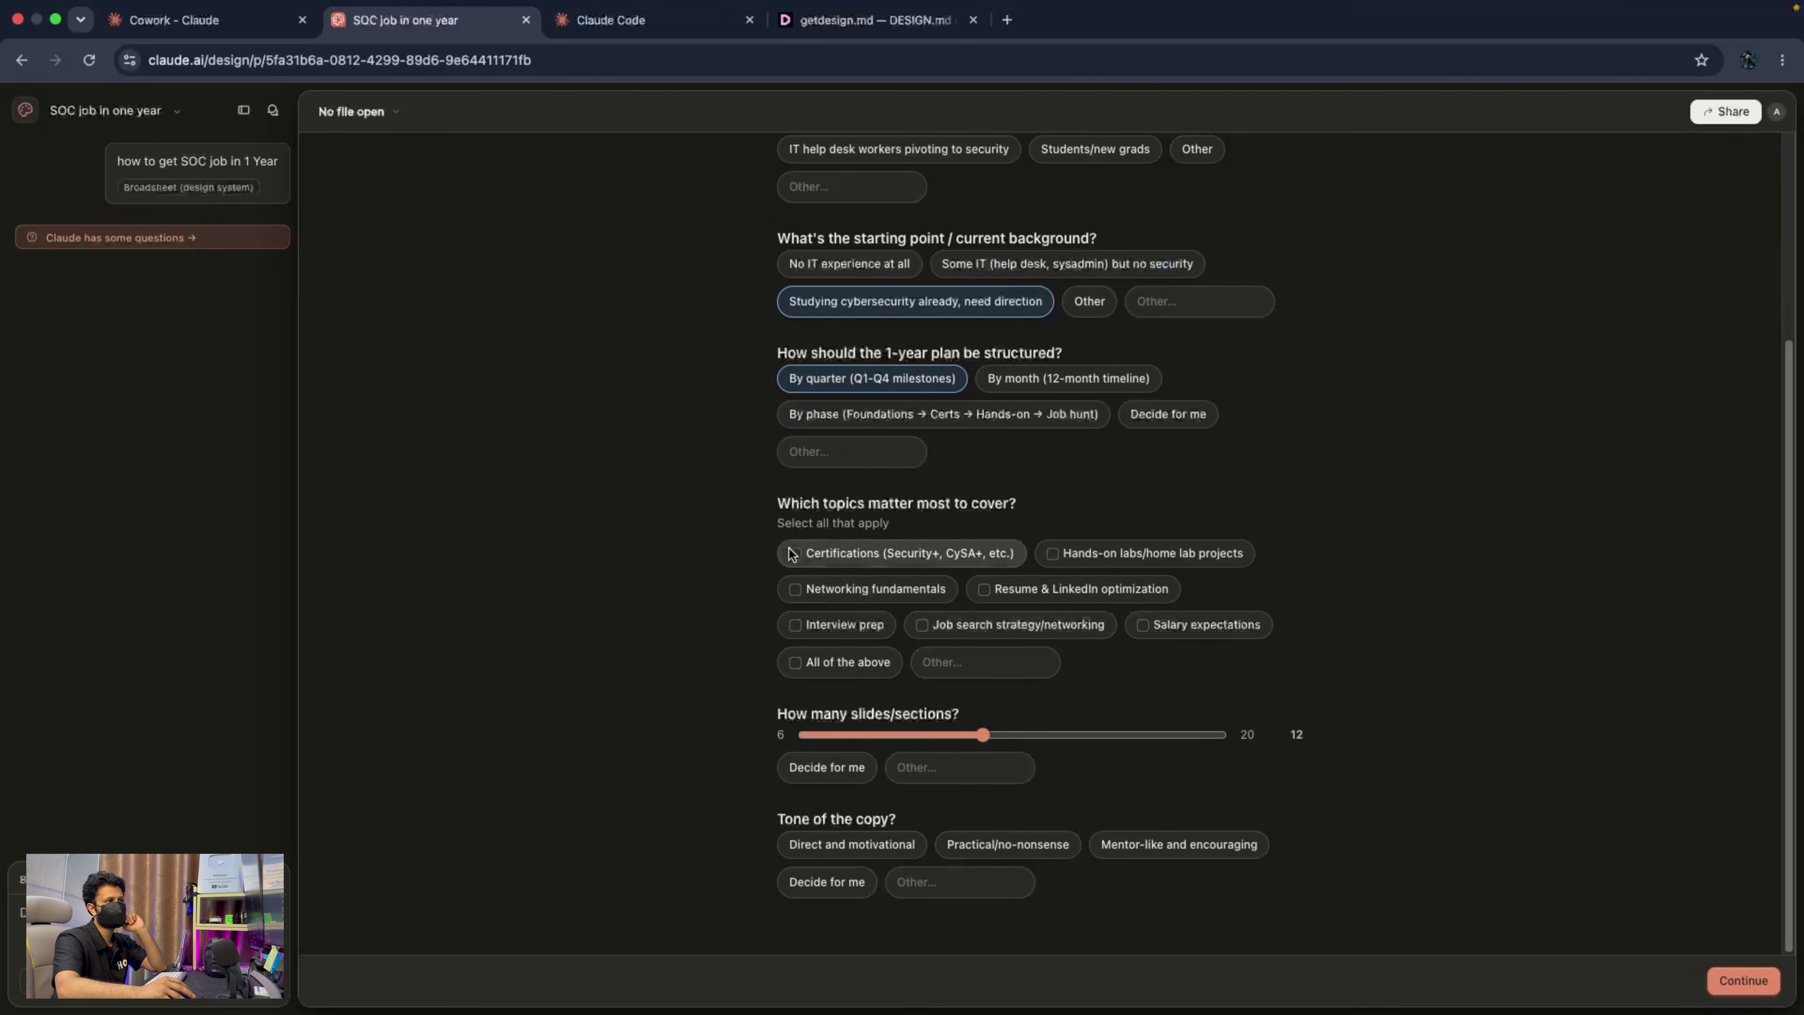
Include certifications, home lab projects, networking fundamentals, Resume & LinkedIn, and interview prep topics.
click(797, 560)
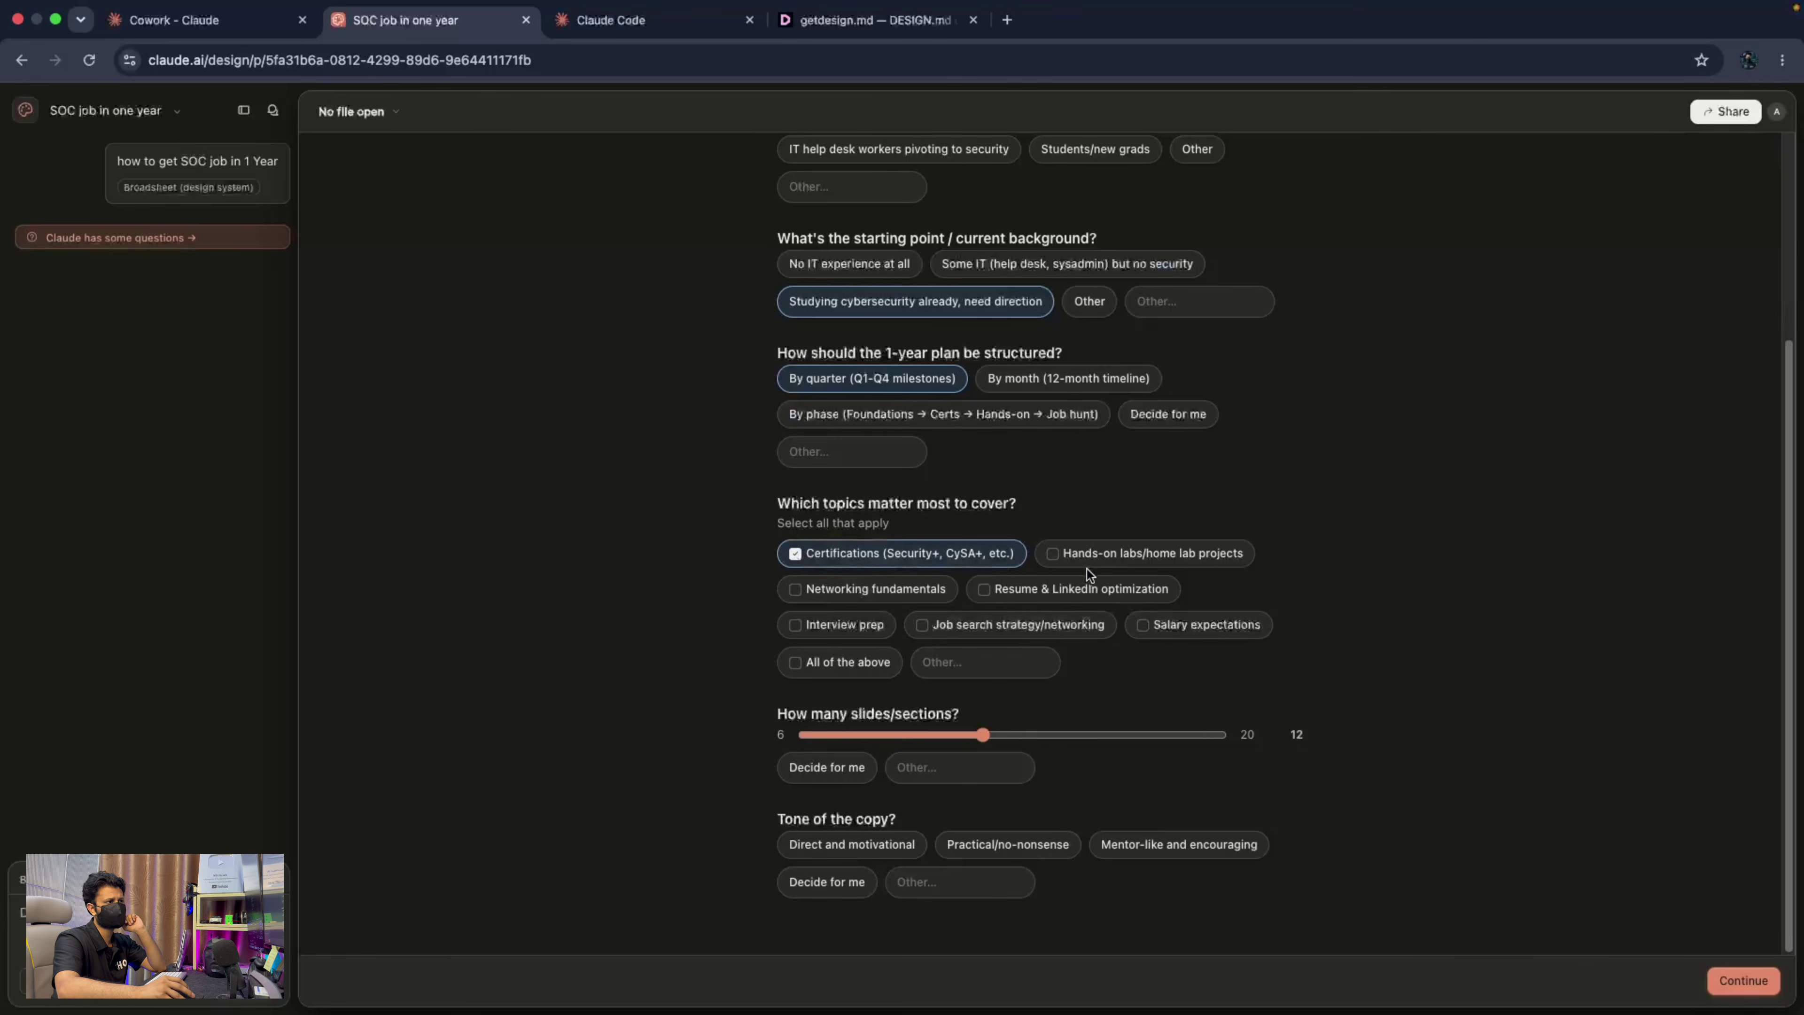
click(1056, 557)
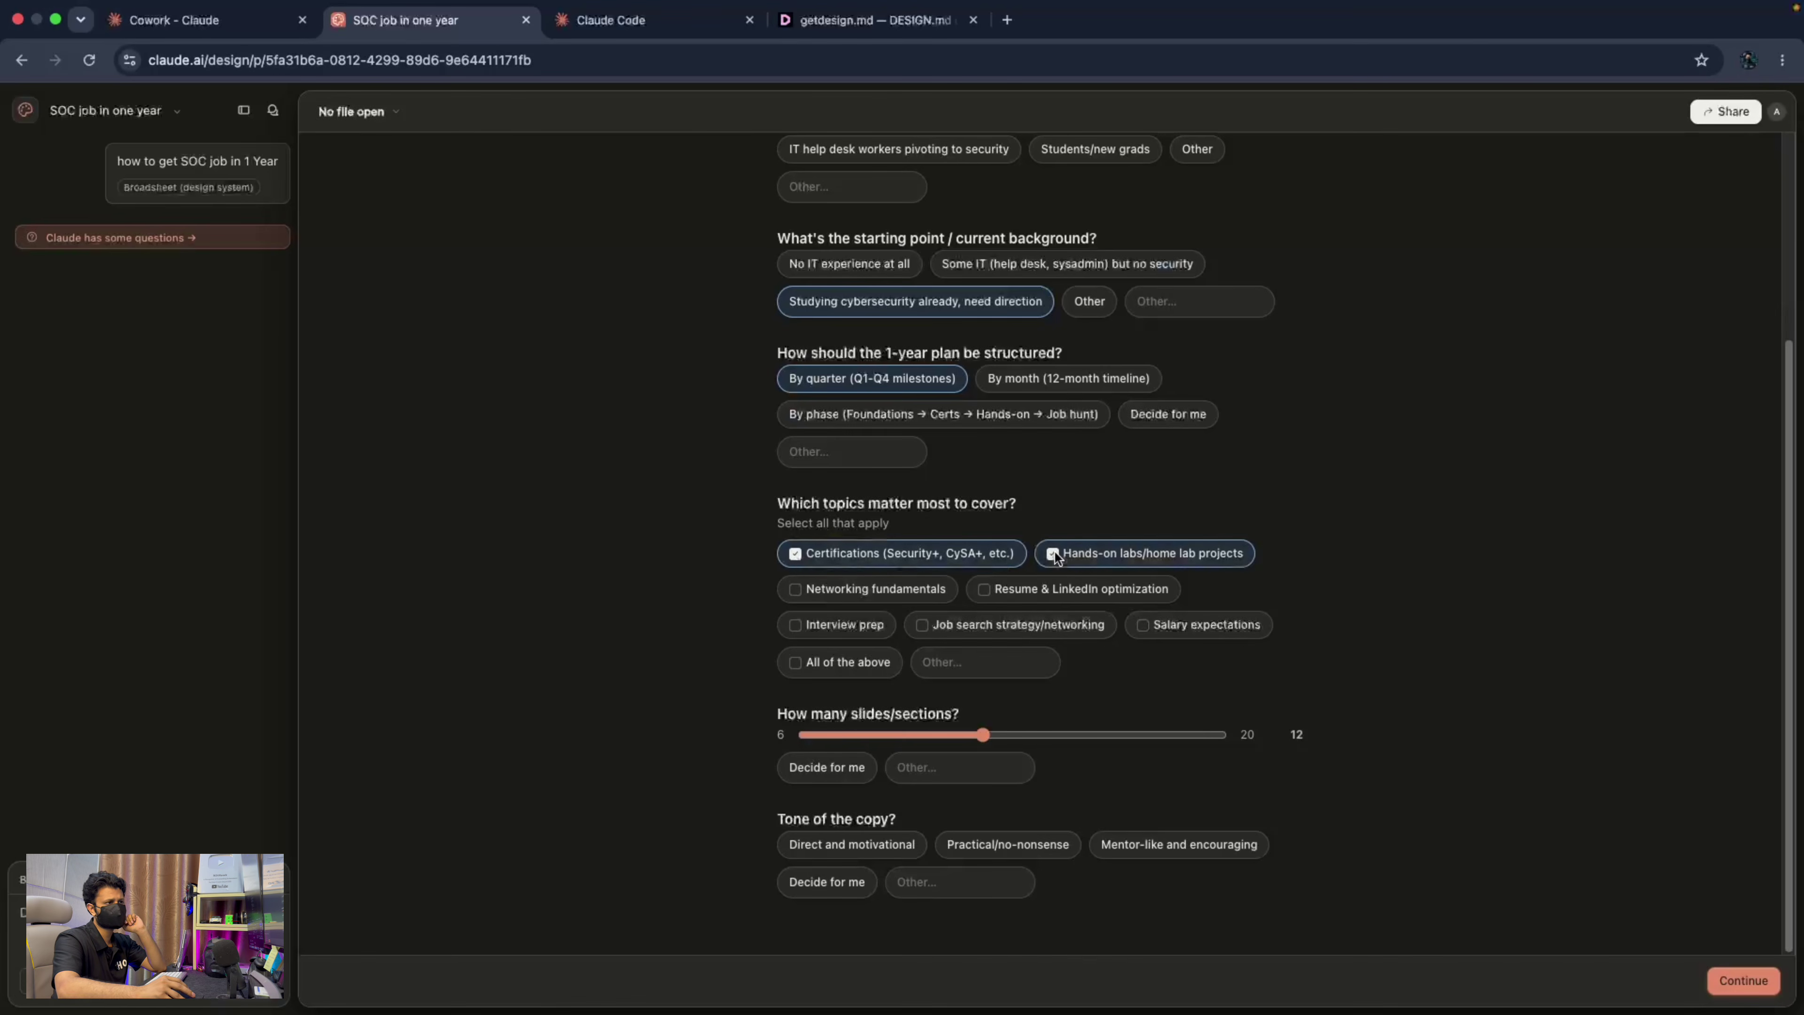
click(796, 595)
click(985, 593)
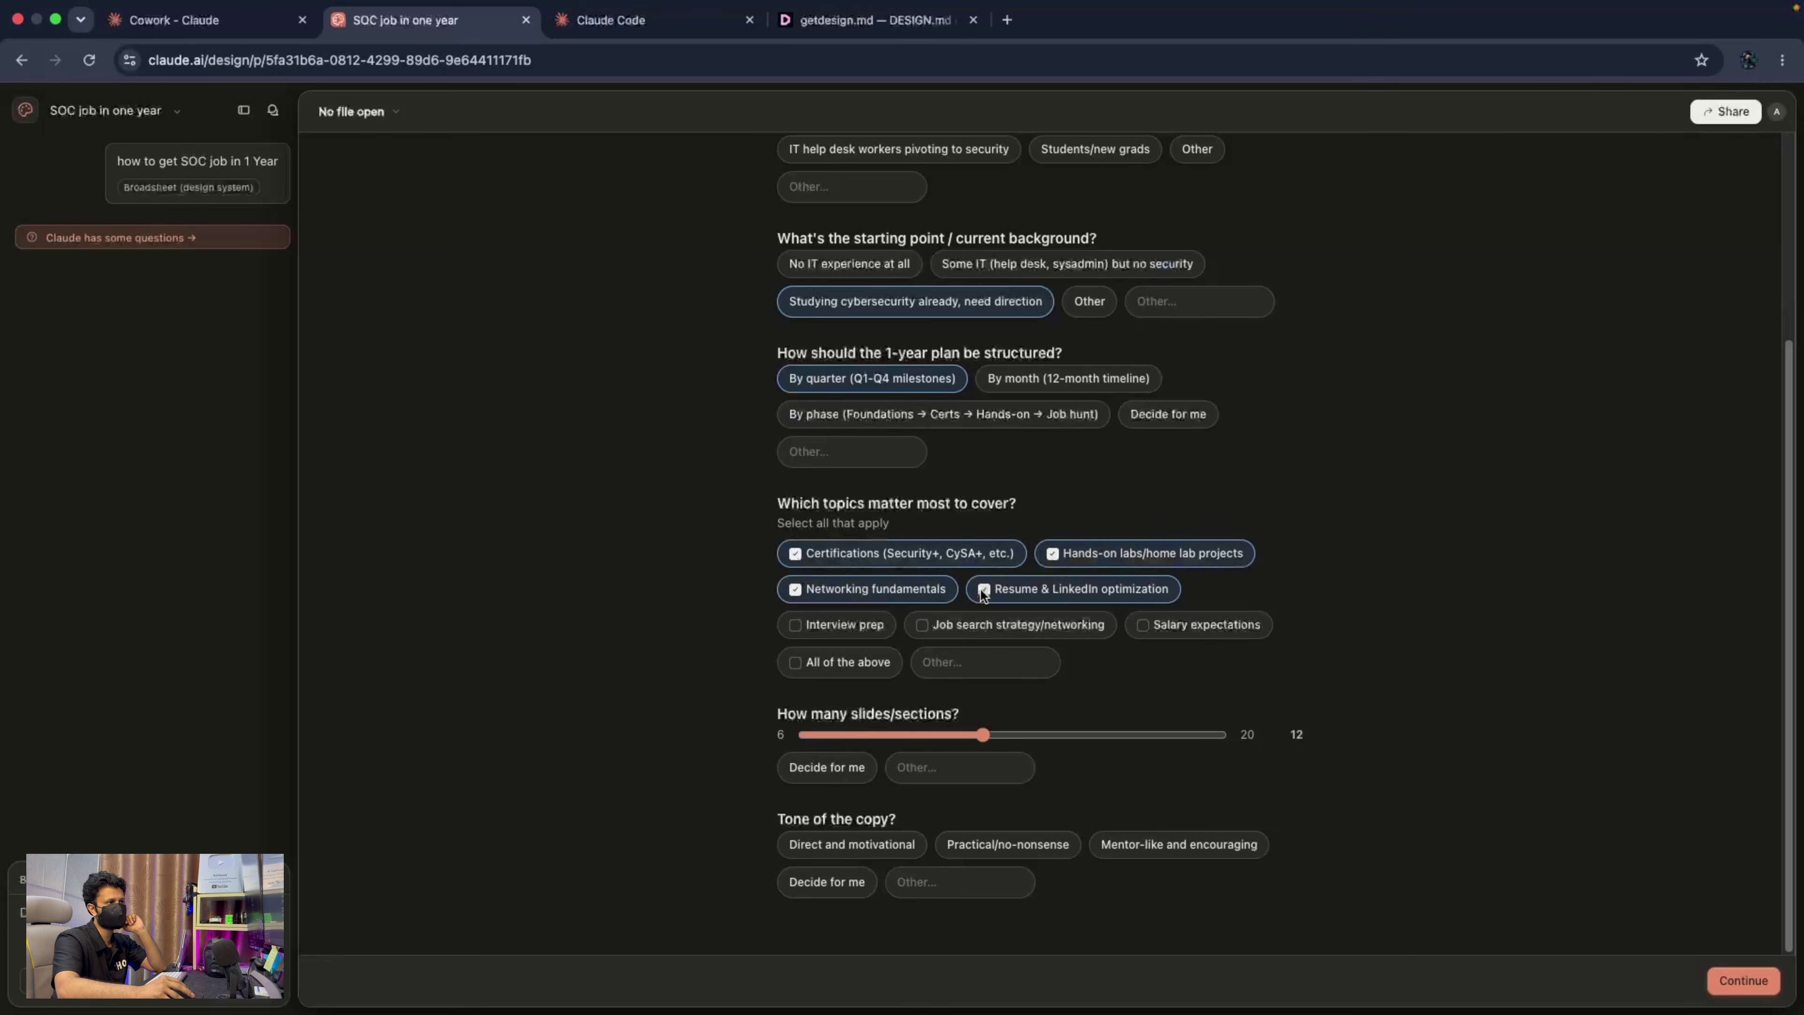
click(801, 629)
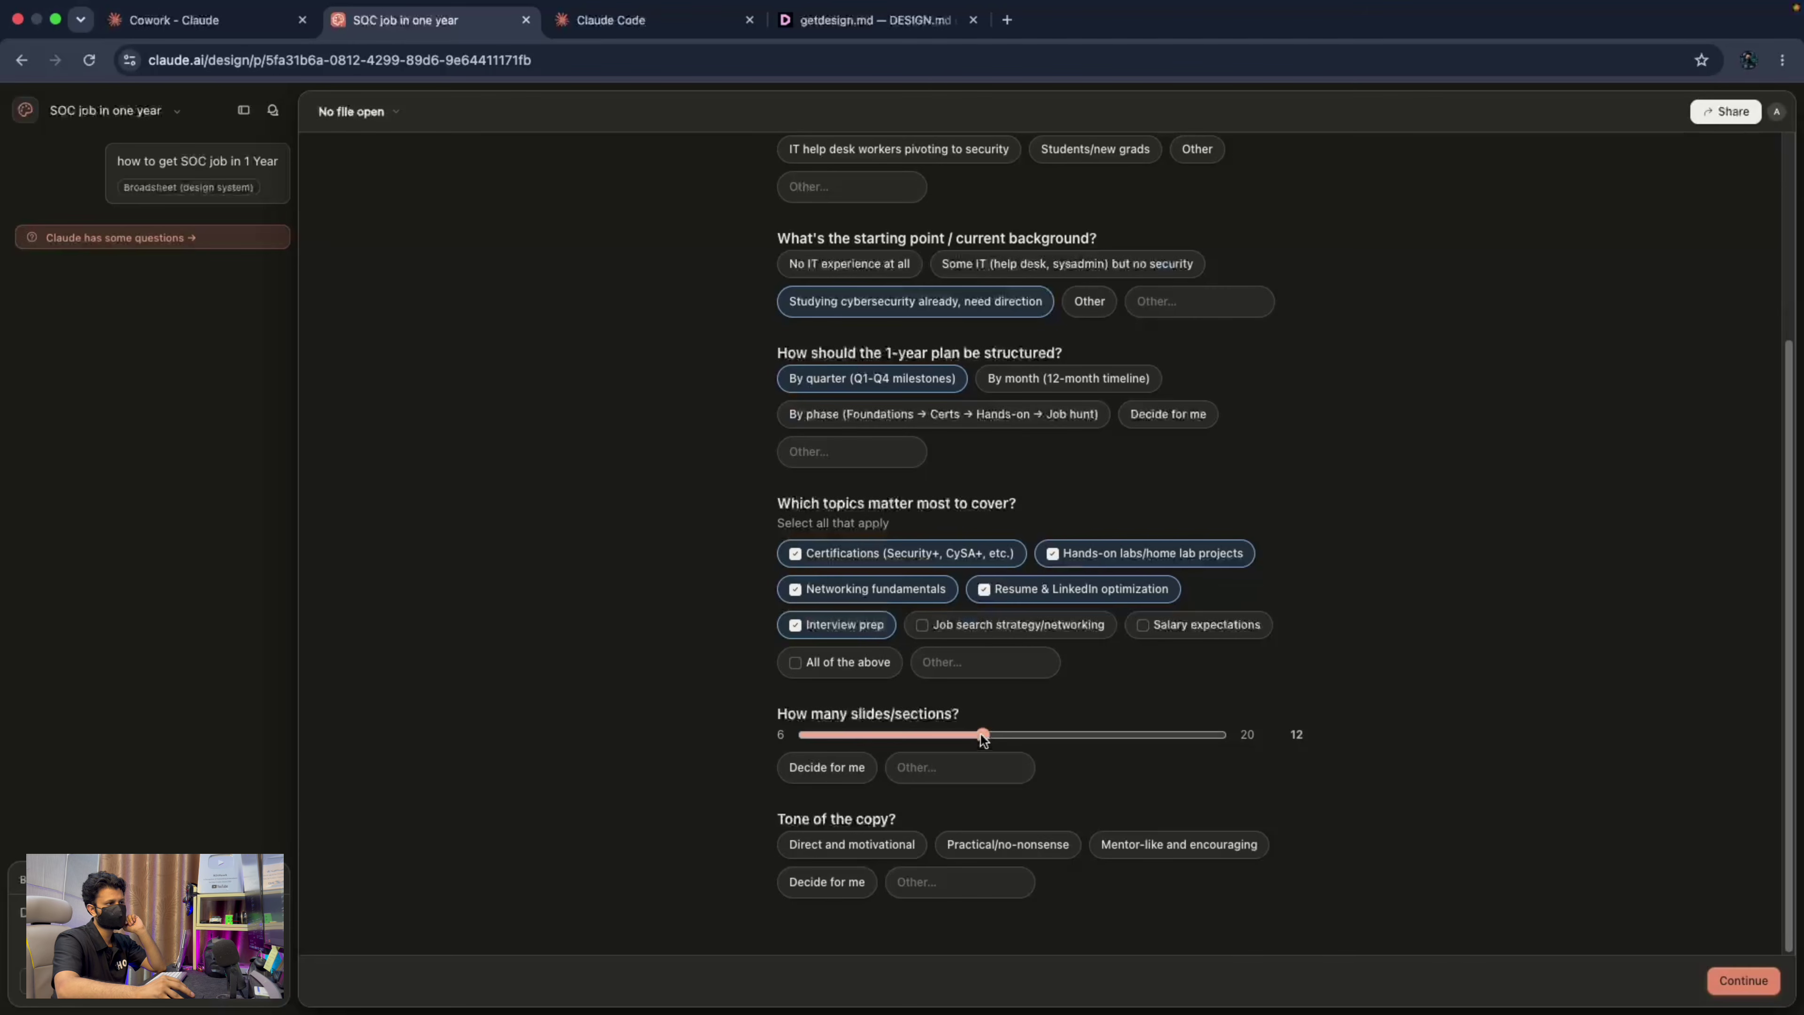
Set 8 sections and a direct, motivational tone, then submit the answers.
drag(982, 737, 943, 740)
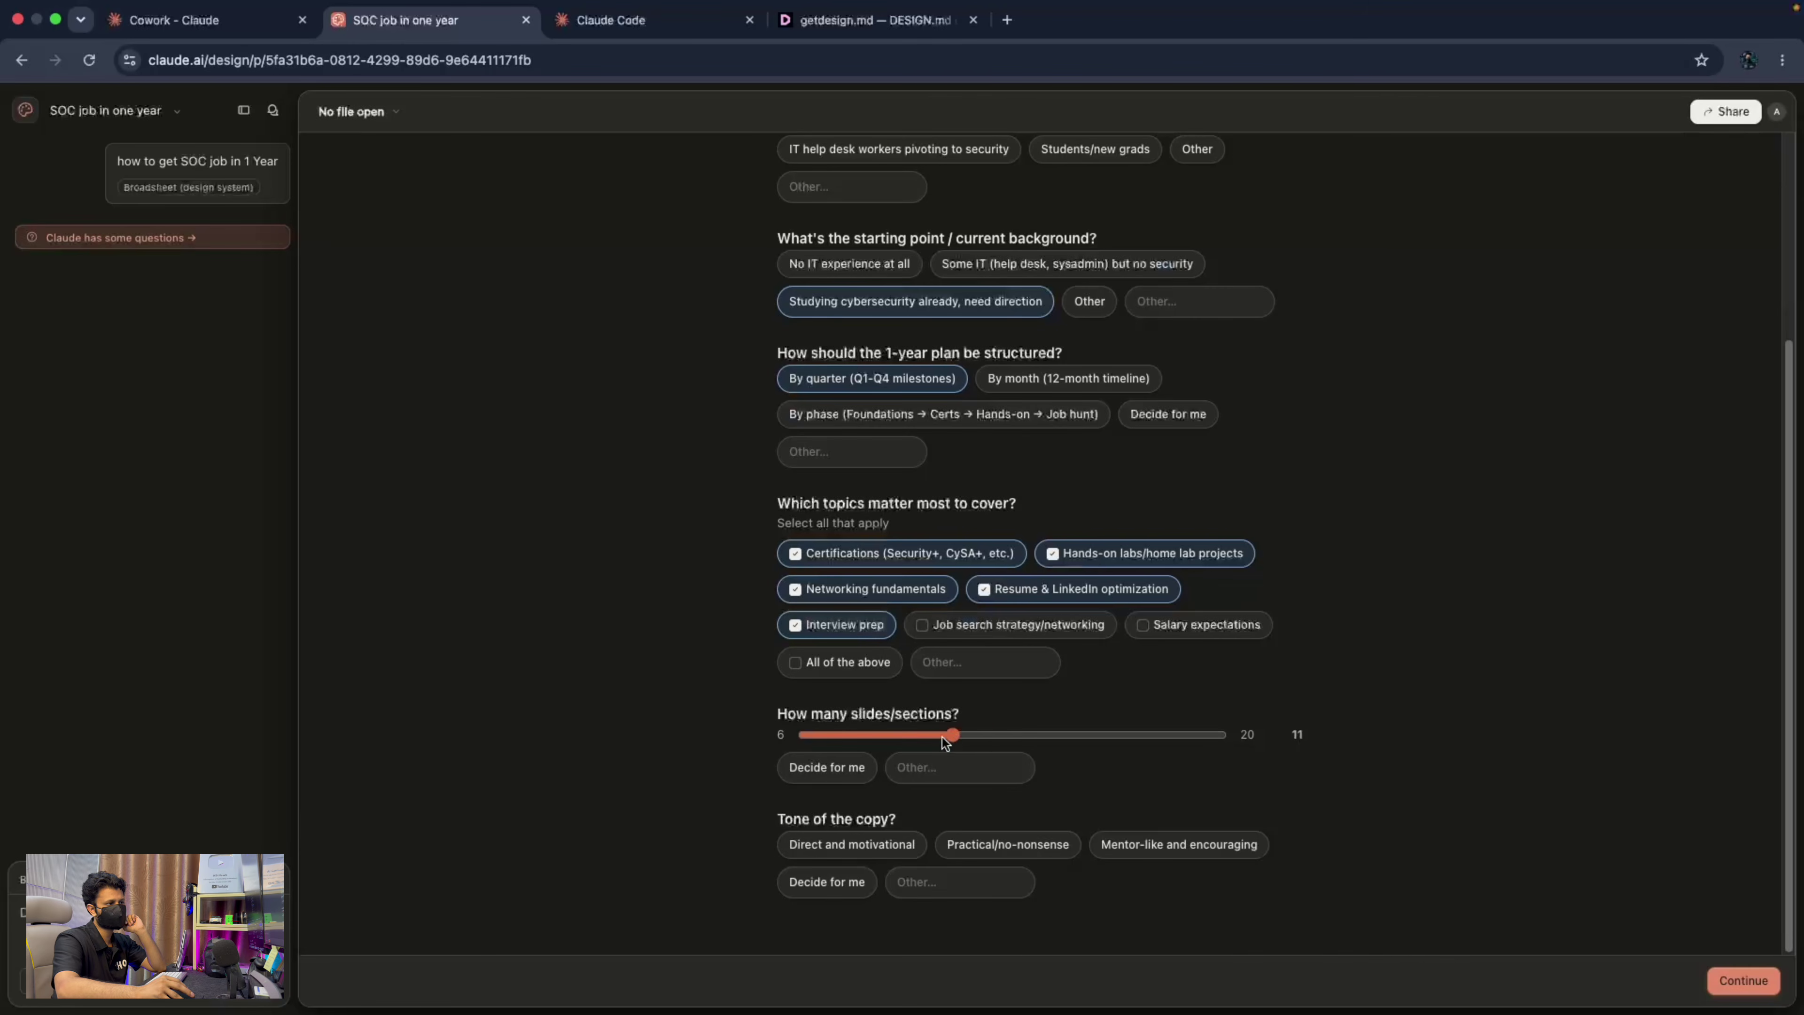
click(848, 734)
click(789, 850)
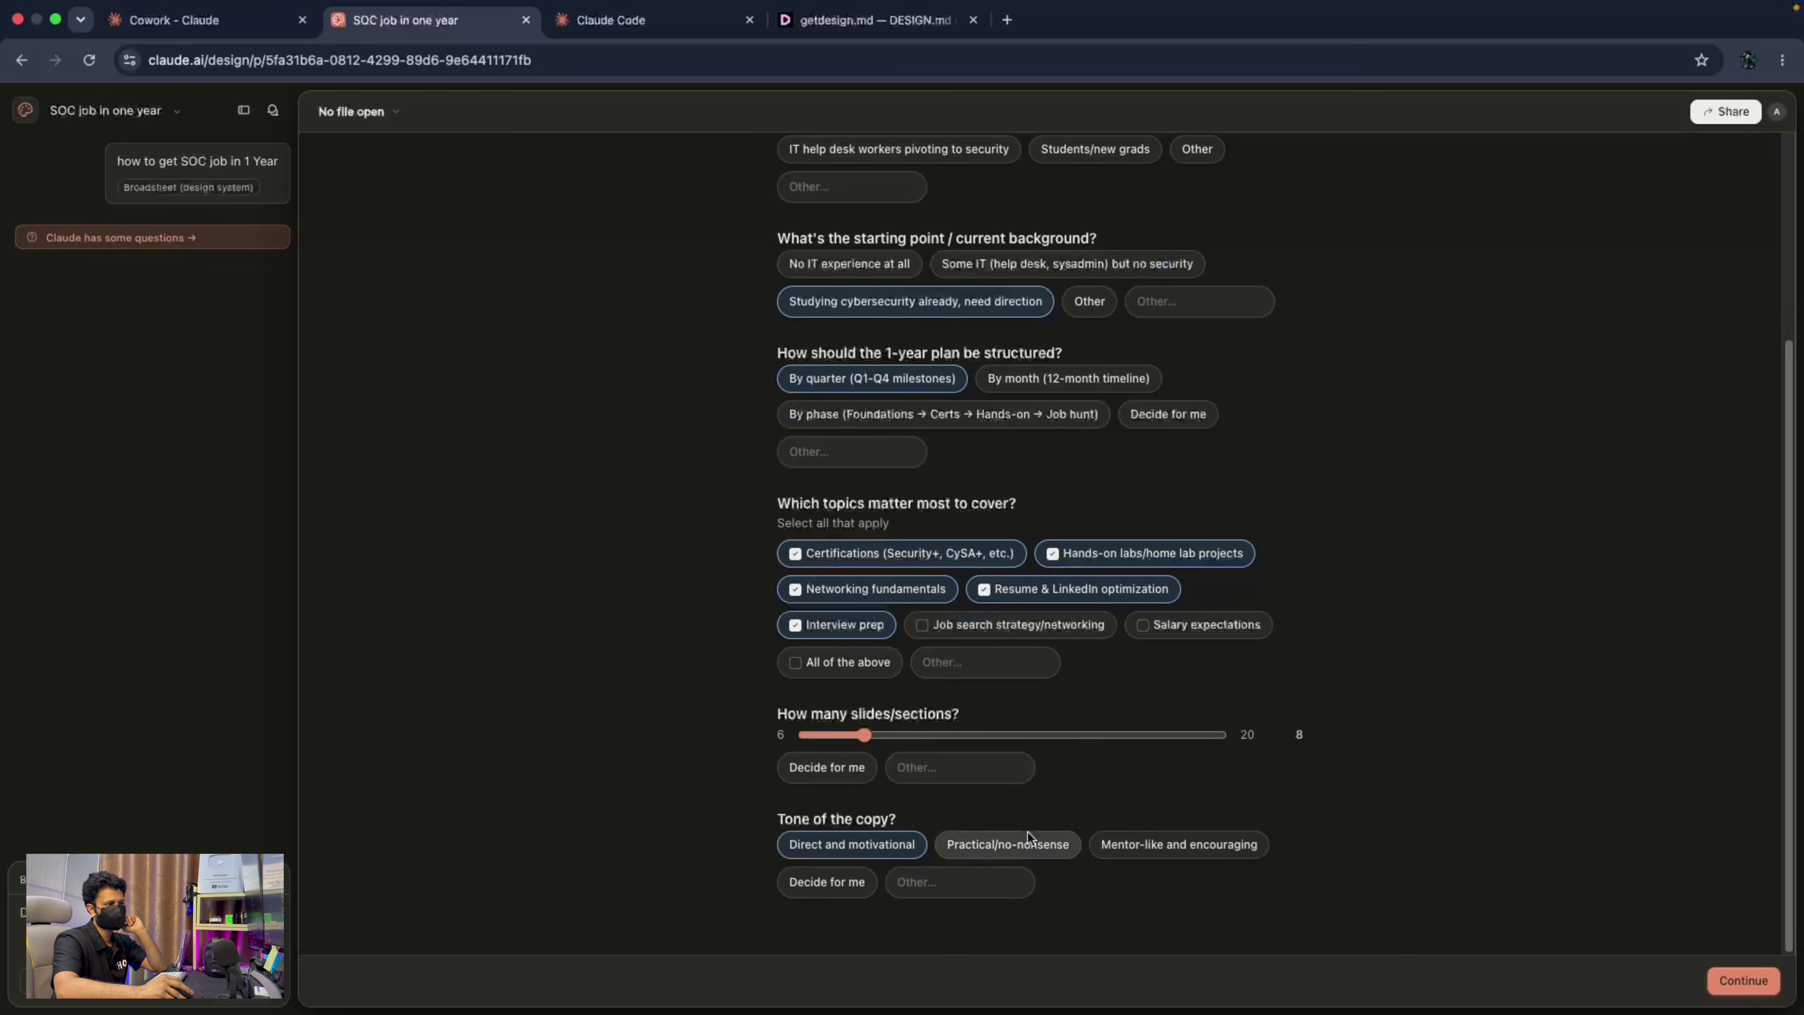
click(1716, 986)
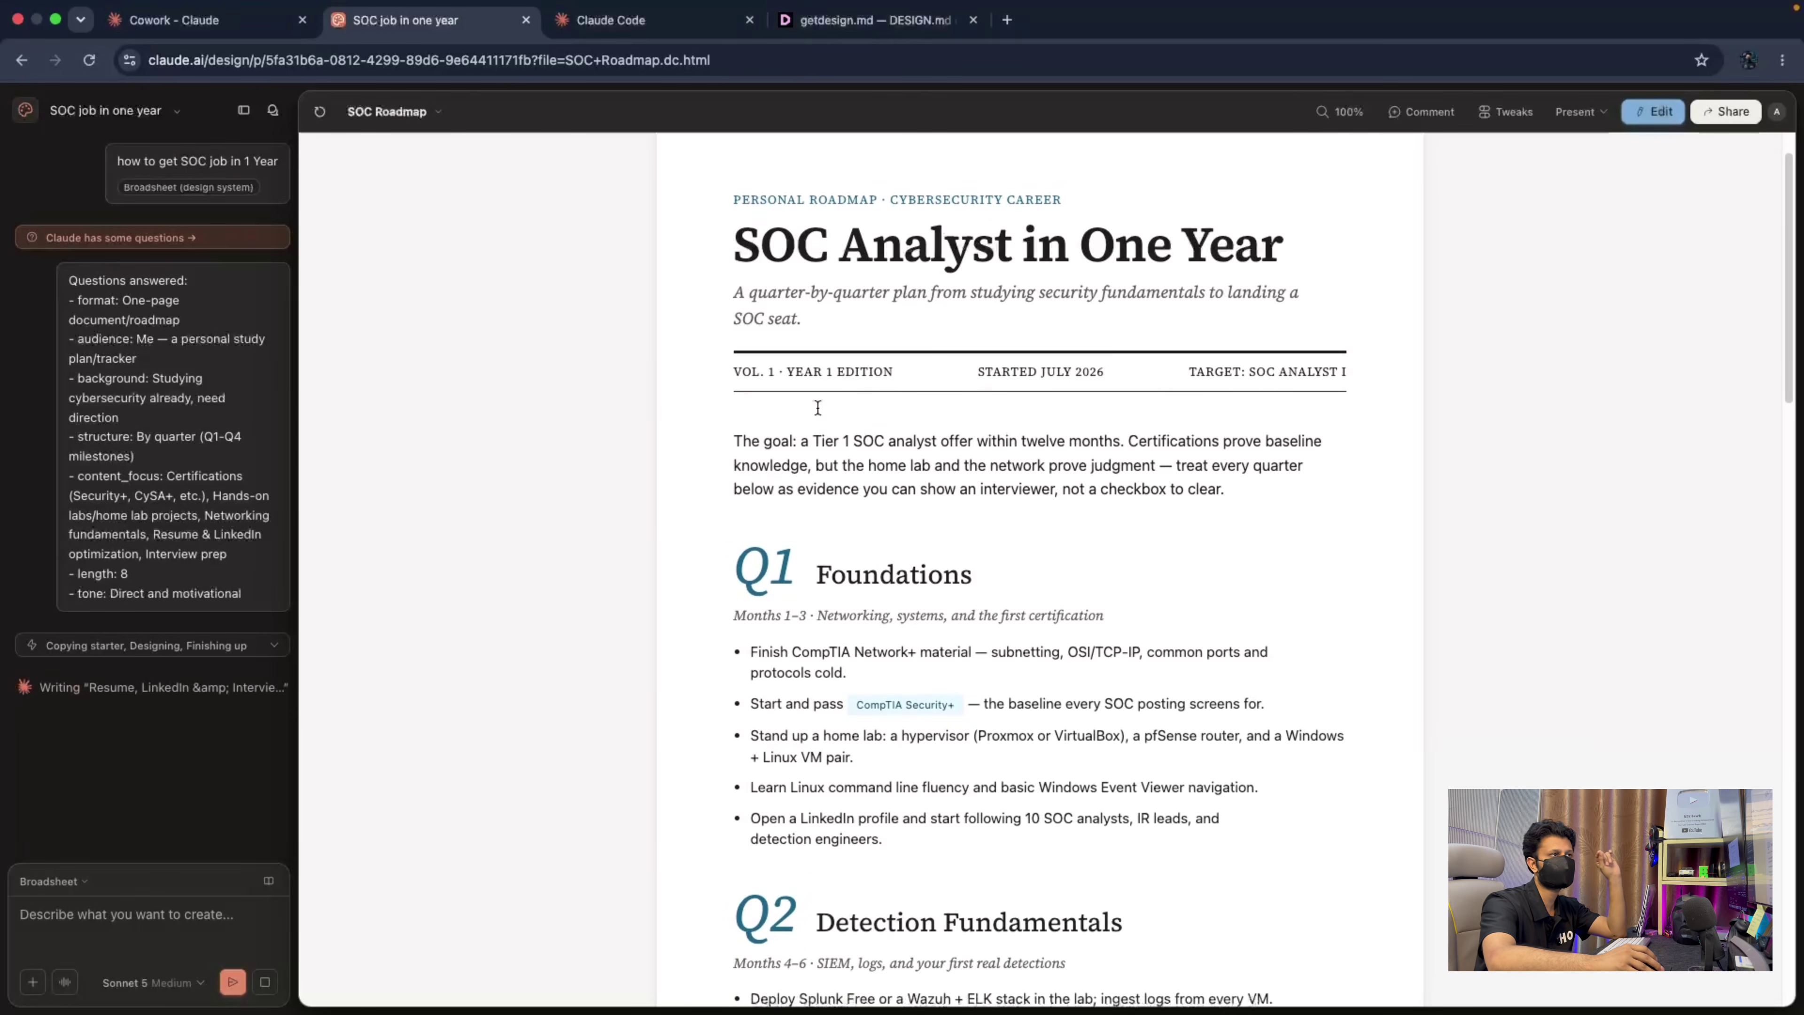
scroll(821, 411, down, 3)
scroll(828, 434, down, 1)
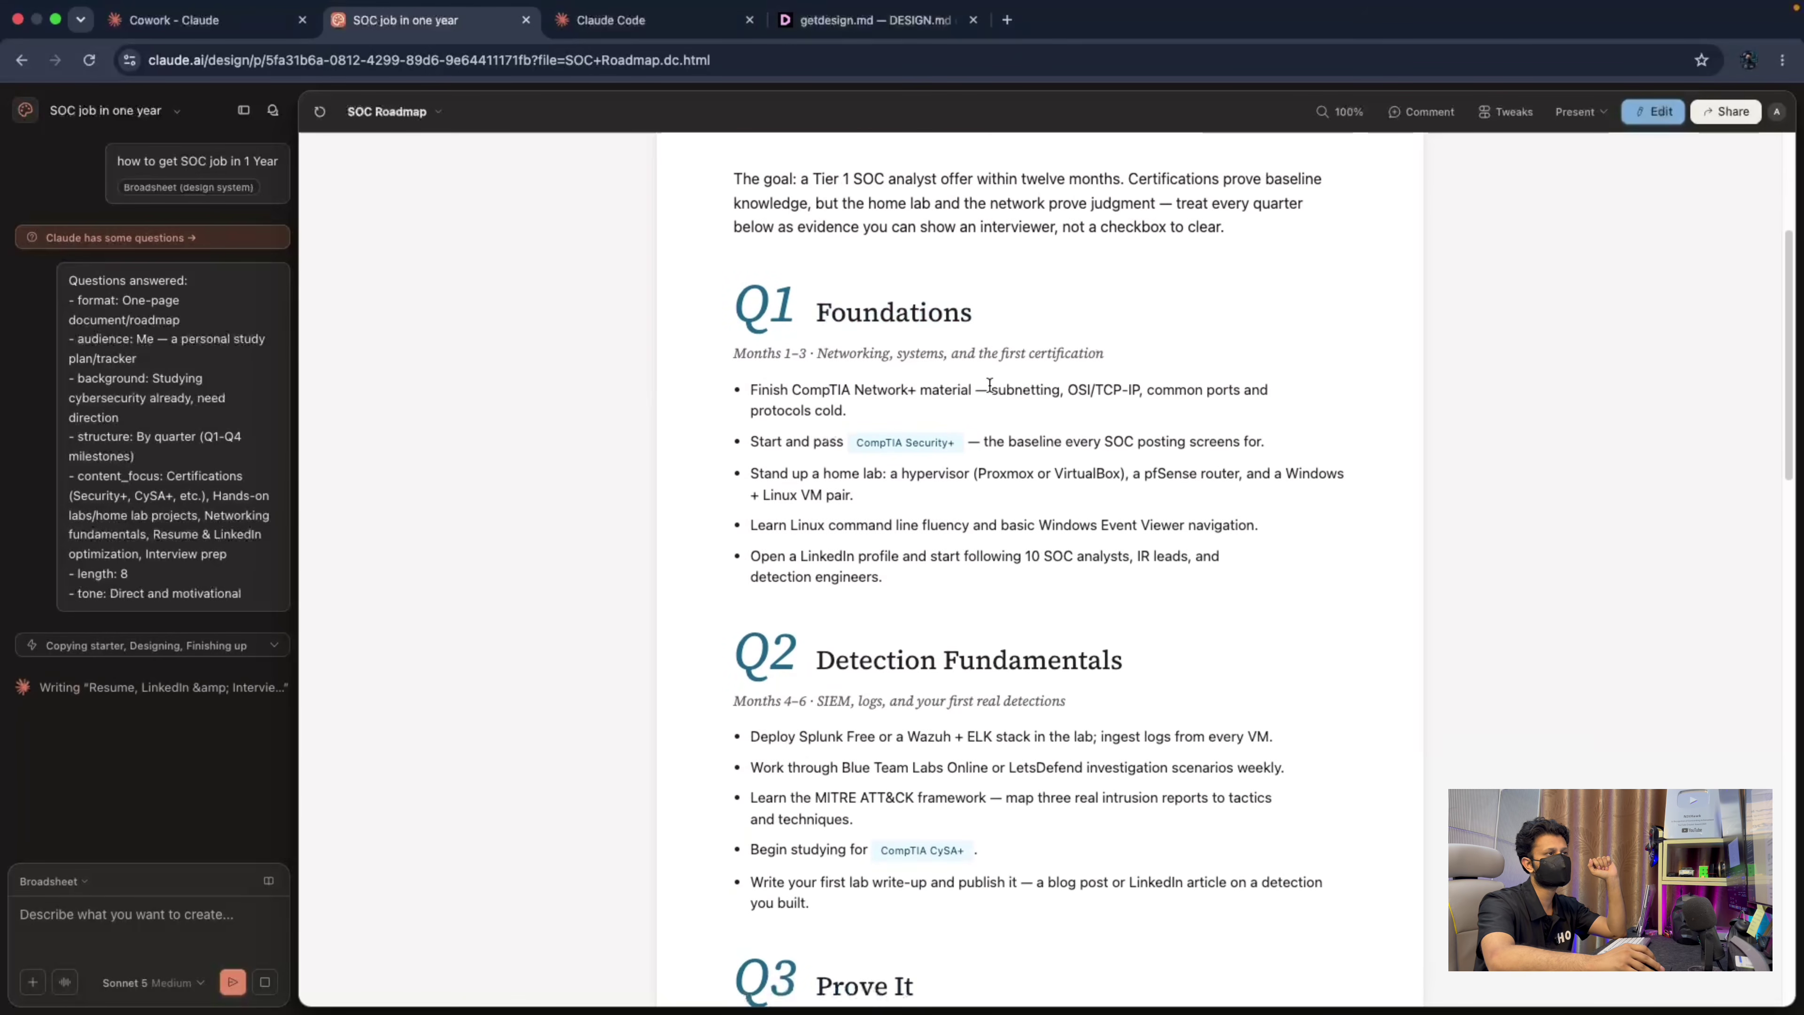
scroll(798, 394, down, 2)
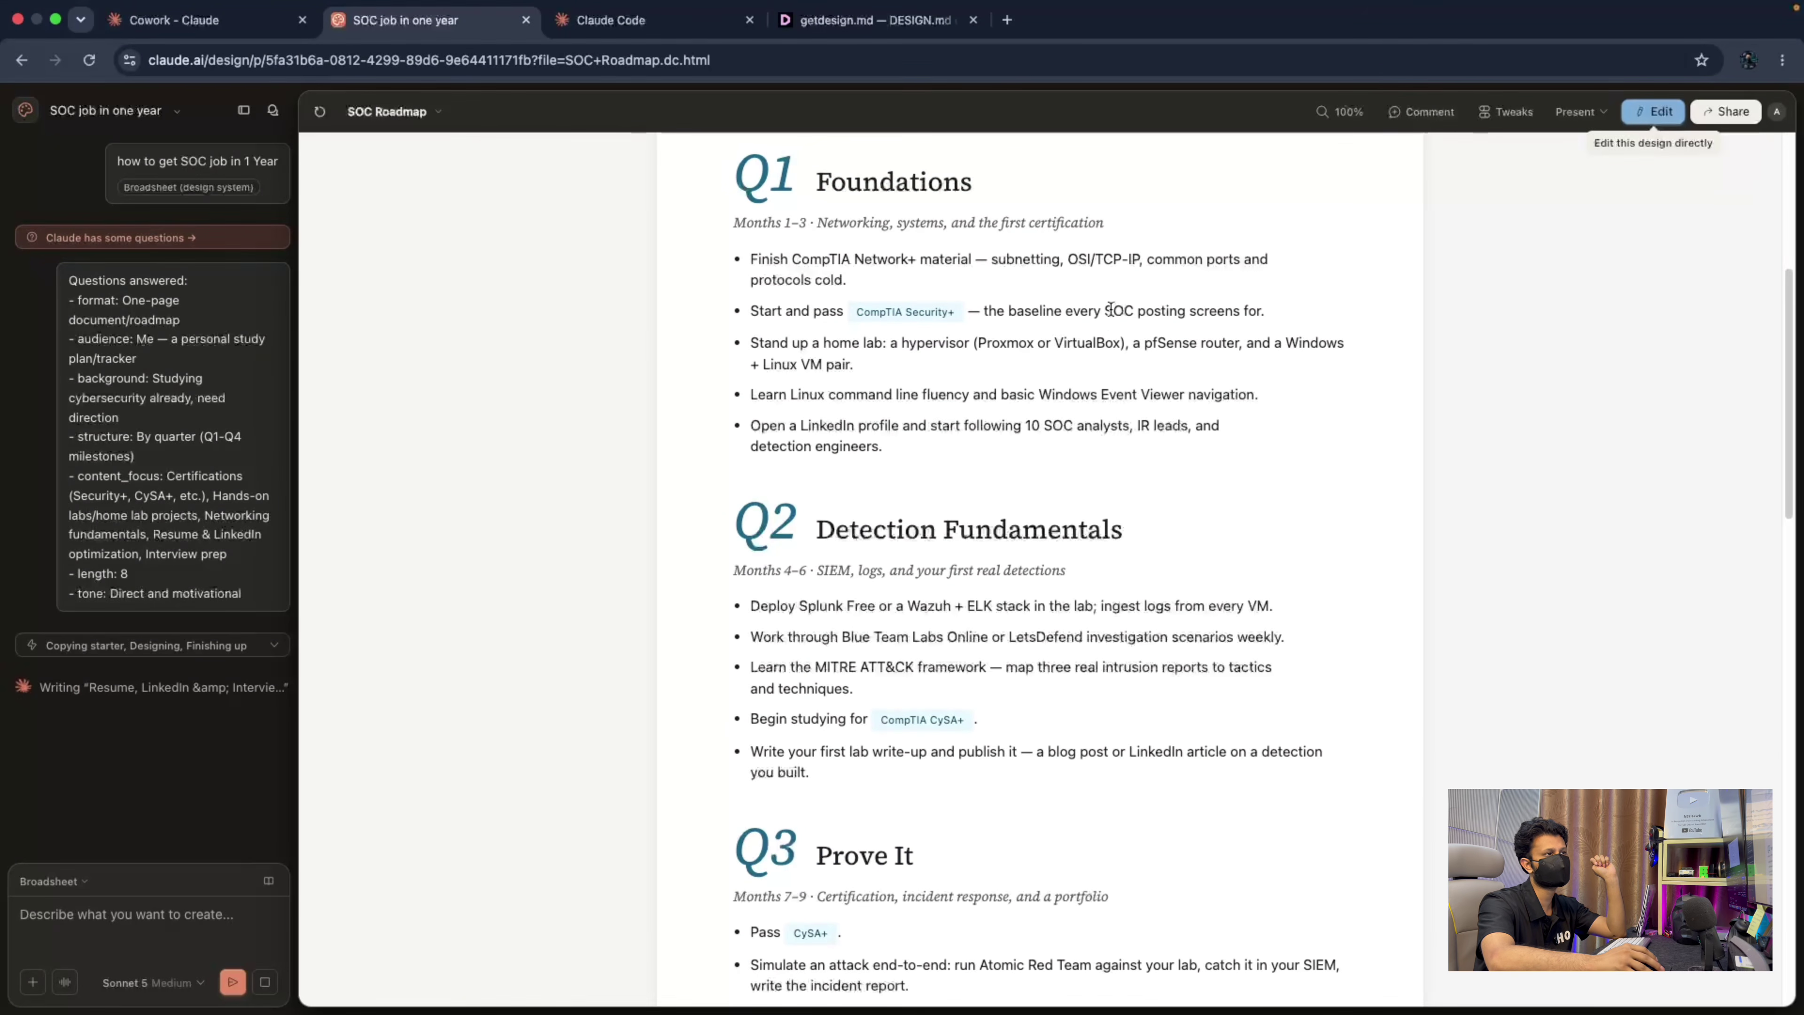
scroll(994, 206, down, 3)
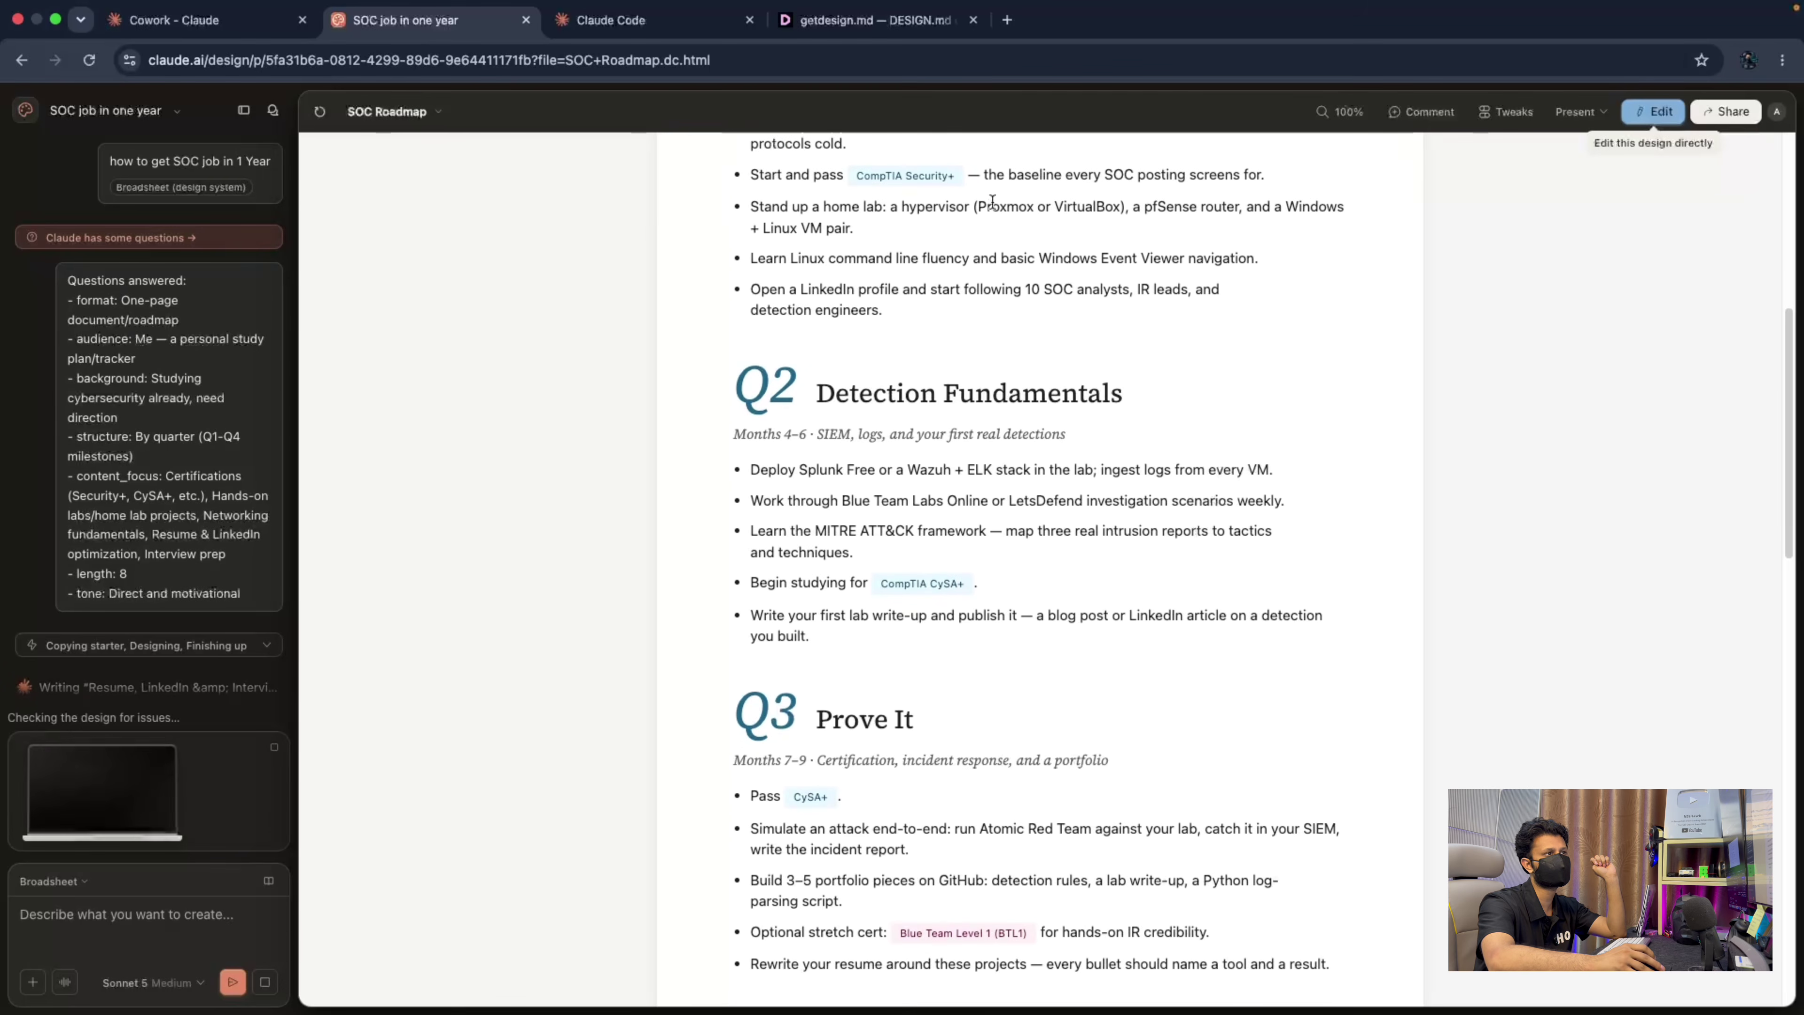
scroll(861, 320, down, 3)
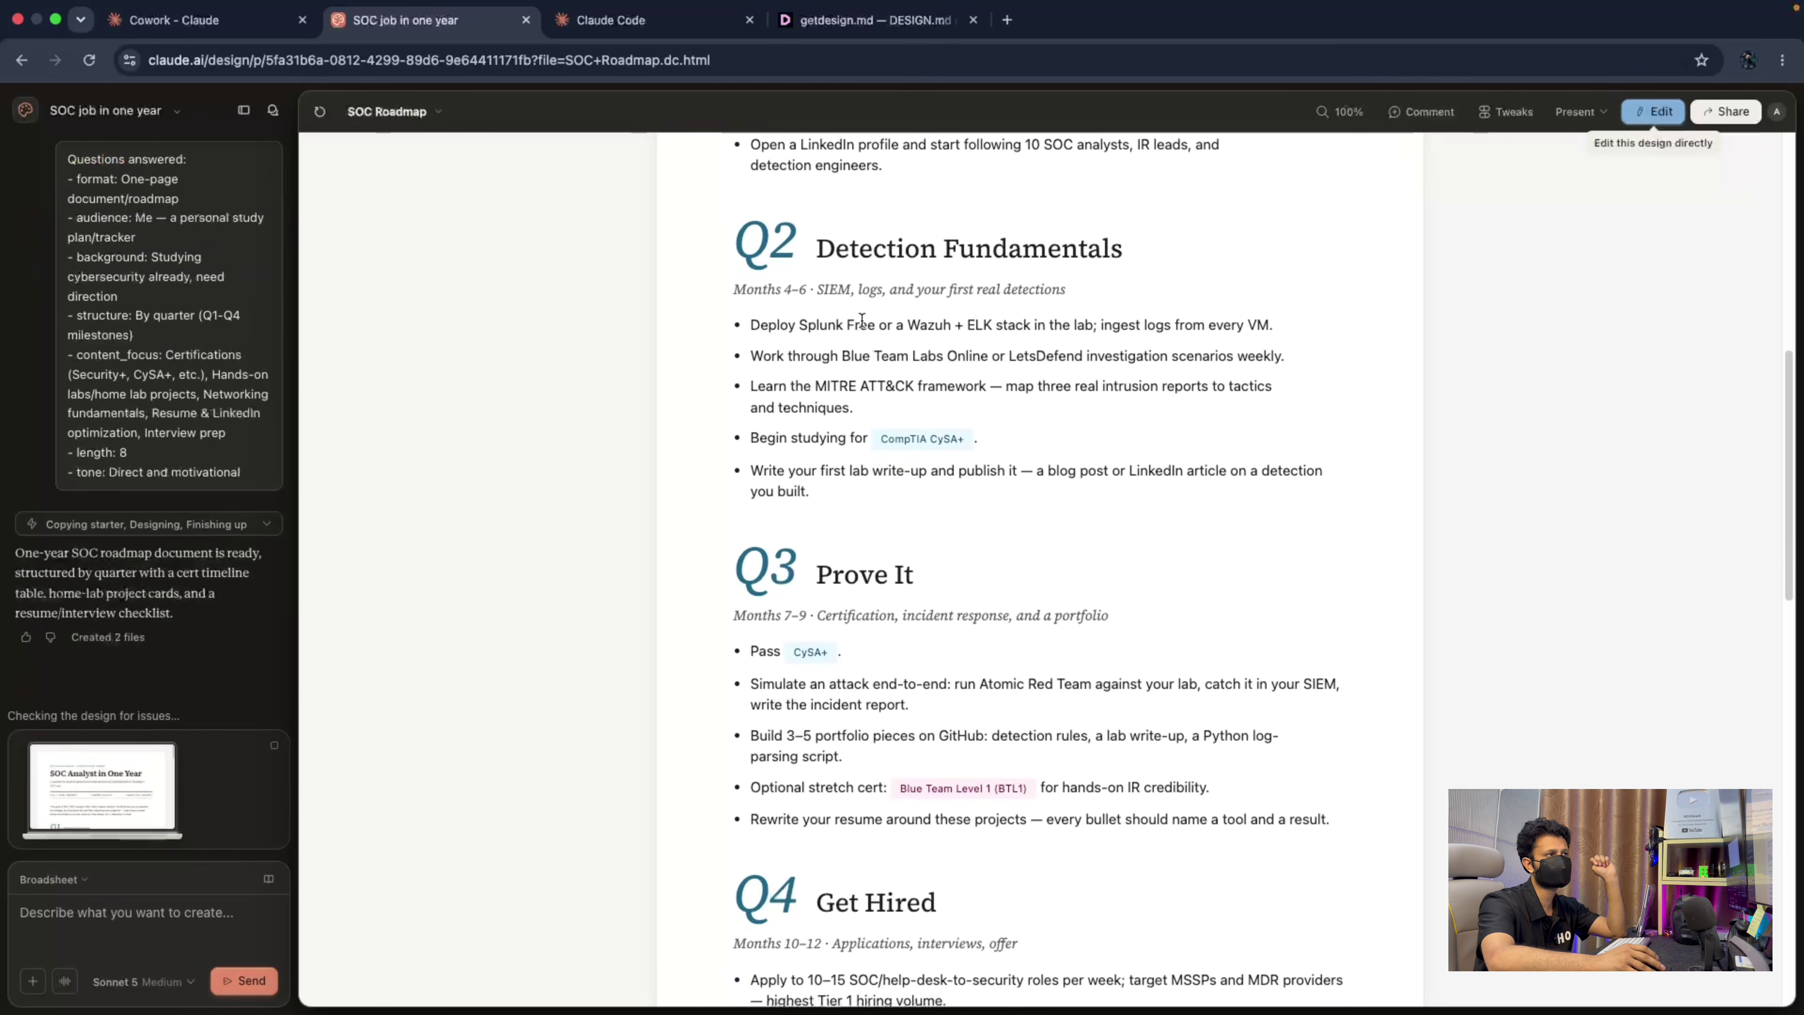
scroll(793, 380, down, 7)
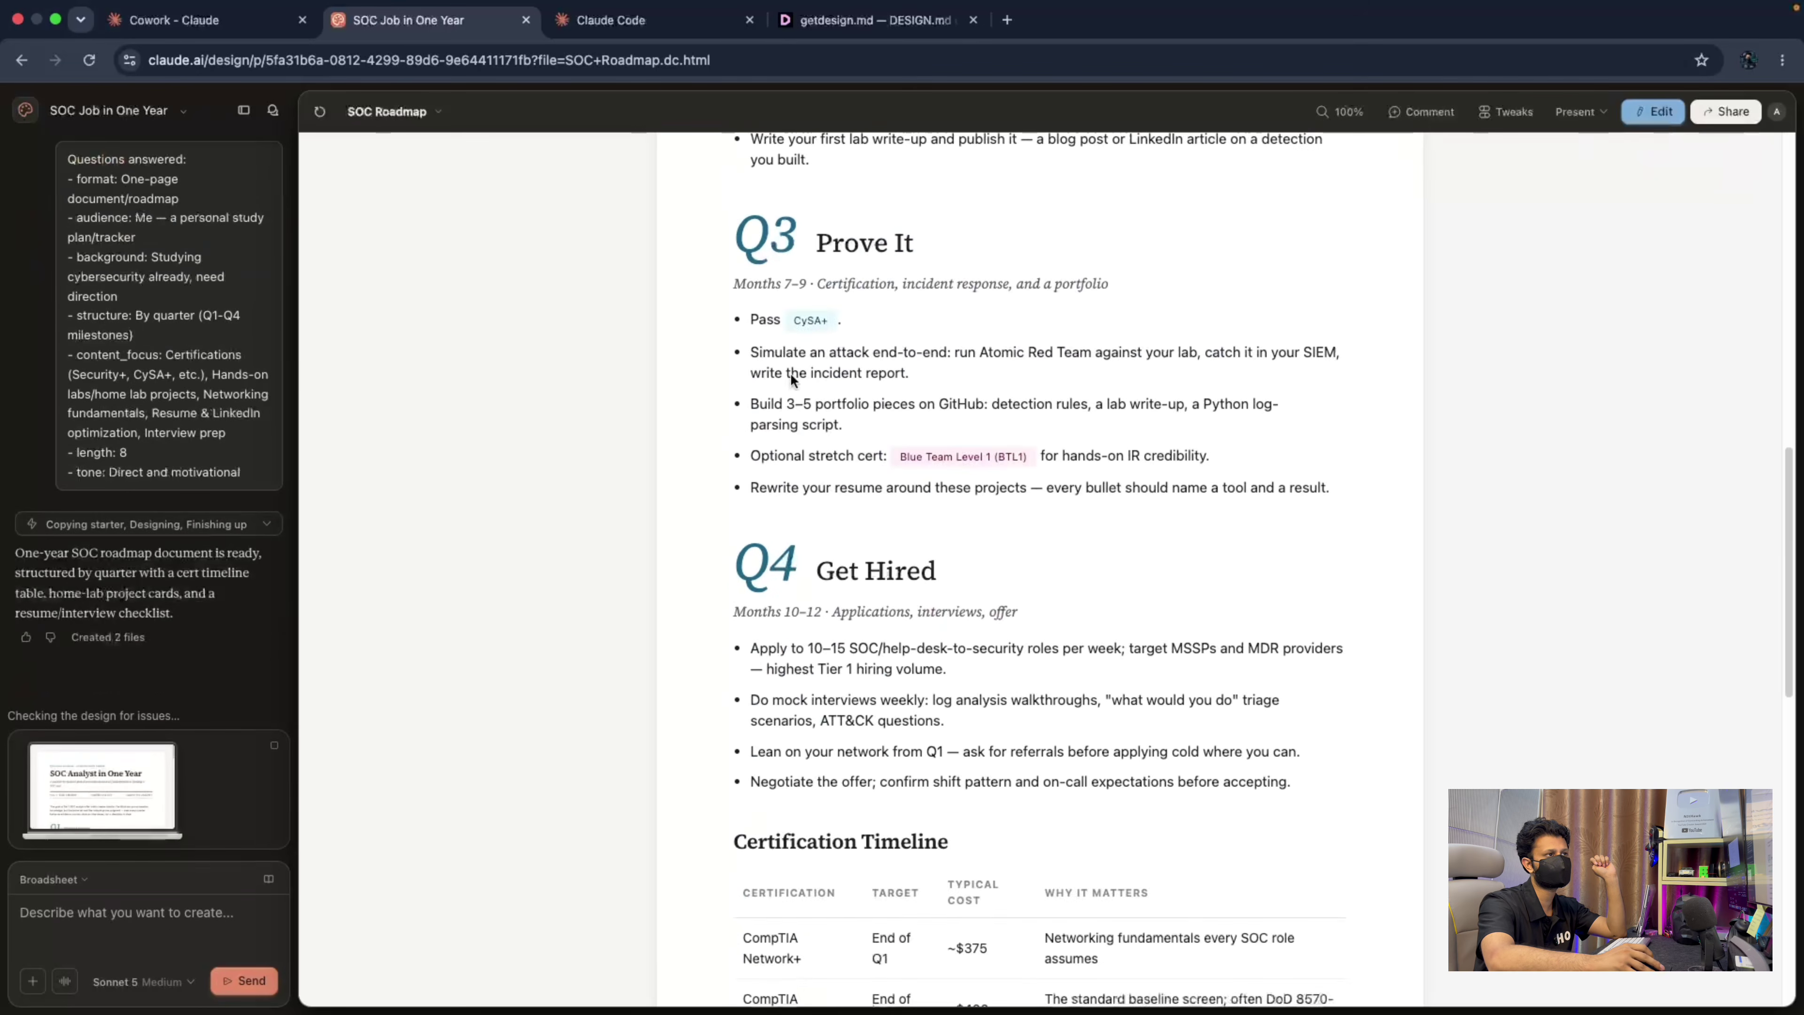
drag(769, 356, 987, 354)
click(938, 385)
scroll(798, 405, down, 3)
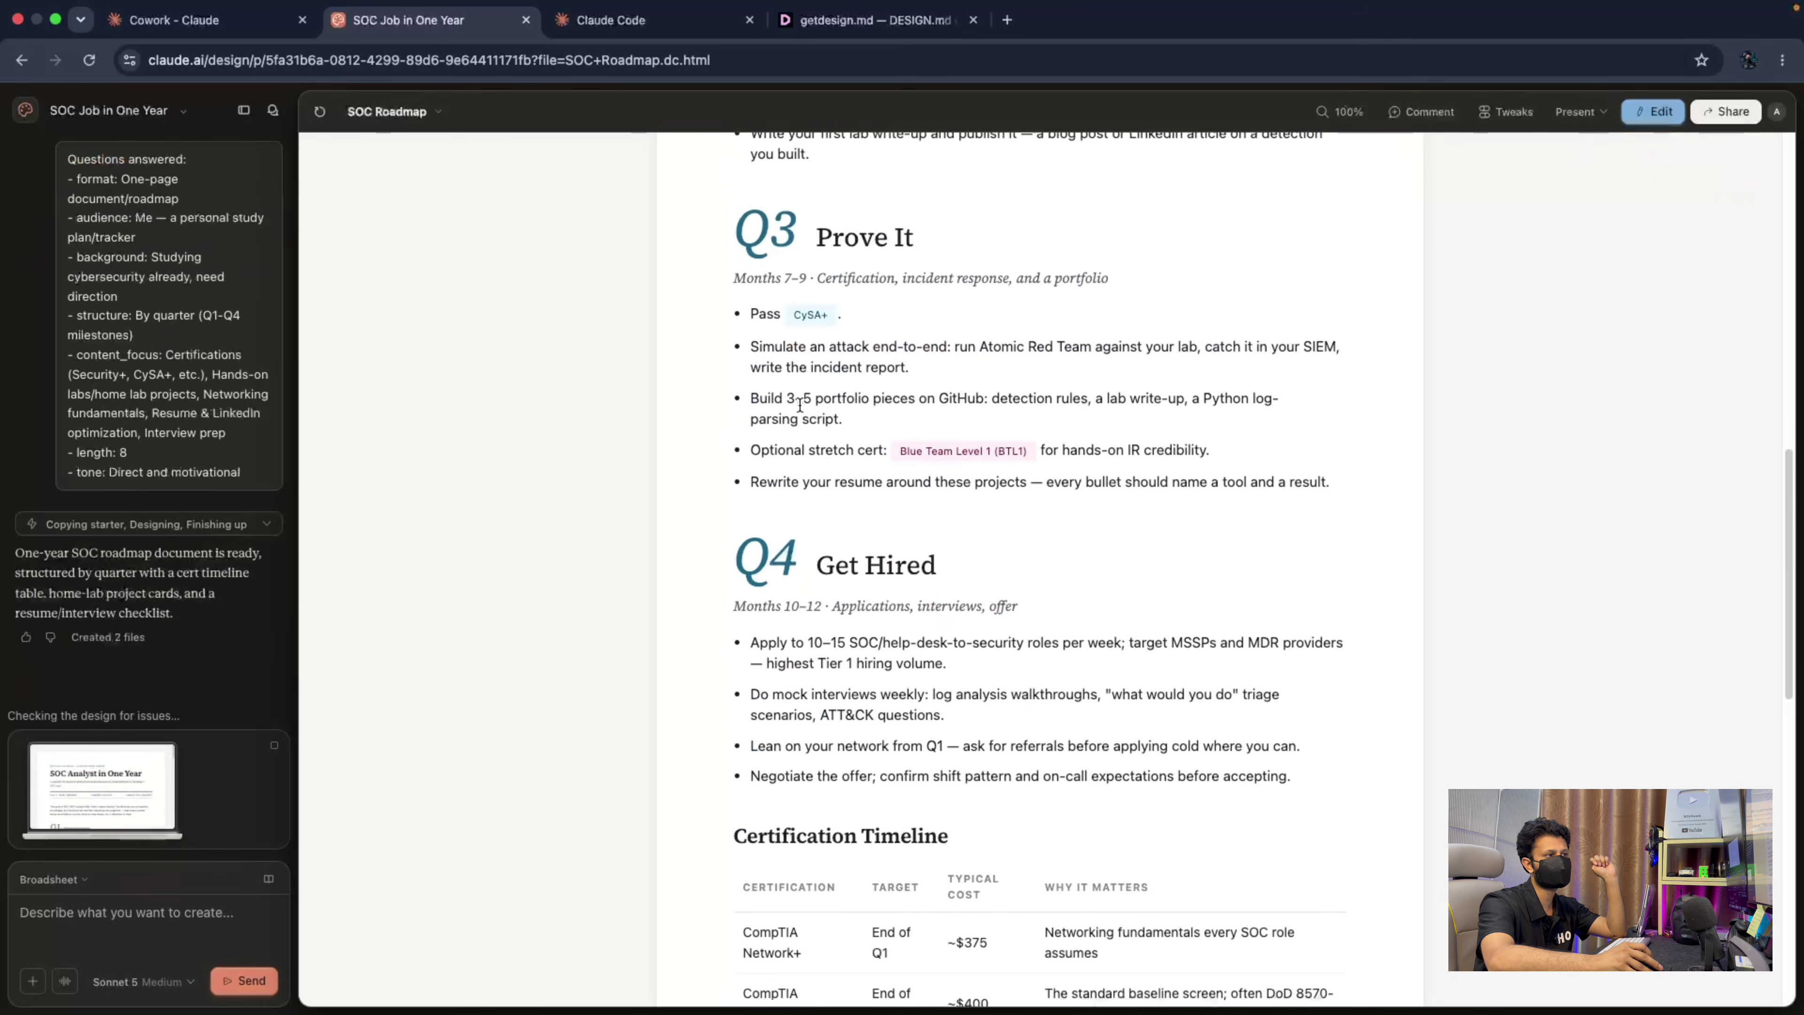
scroll(863, 539, down, 1)
drag(748, 490, 1140, 587)
click(888, 543)
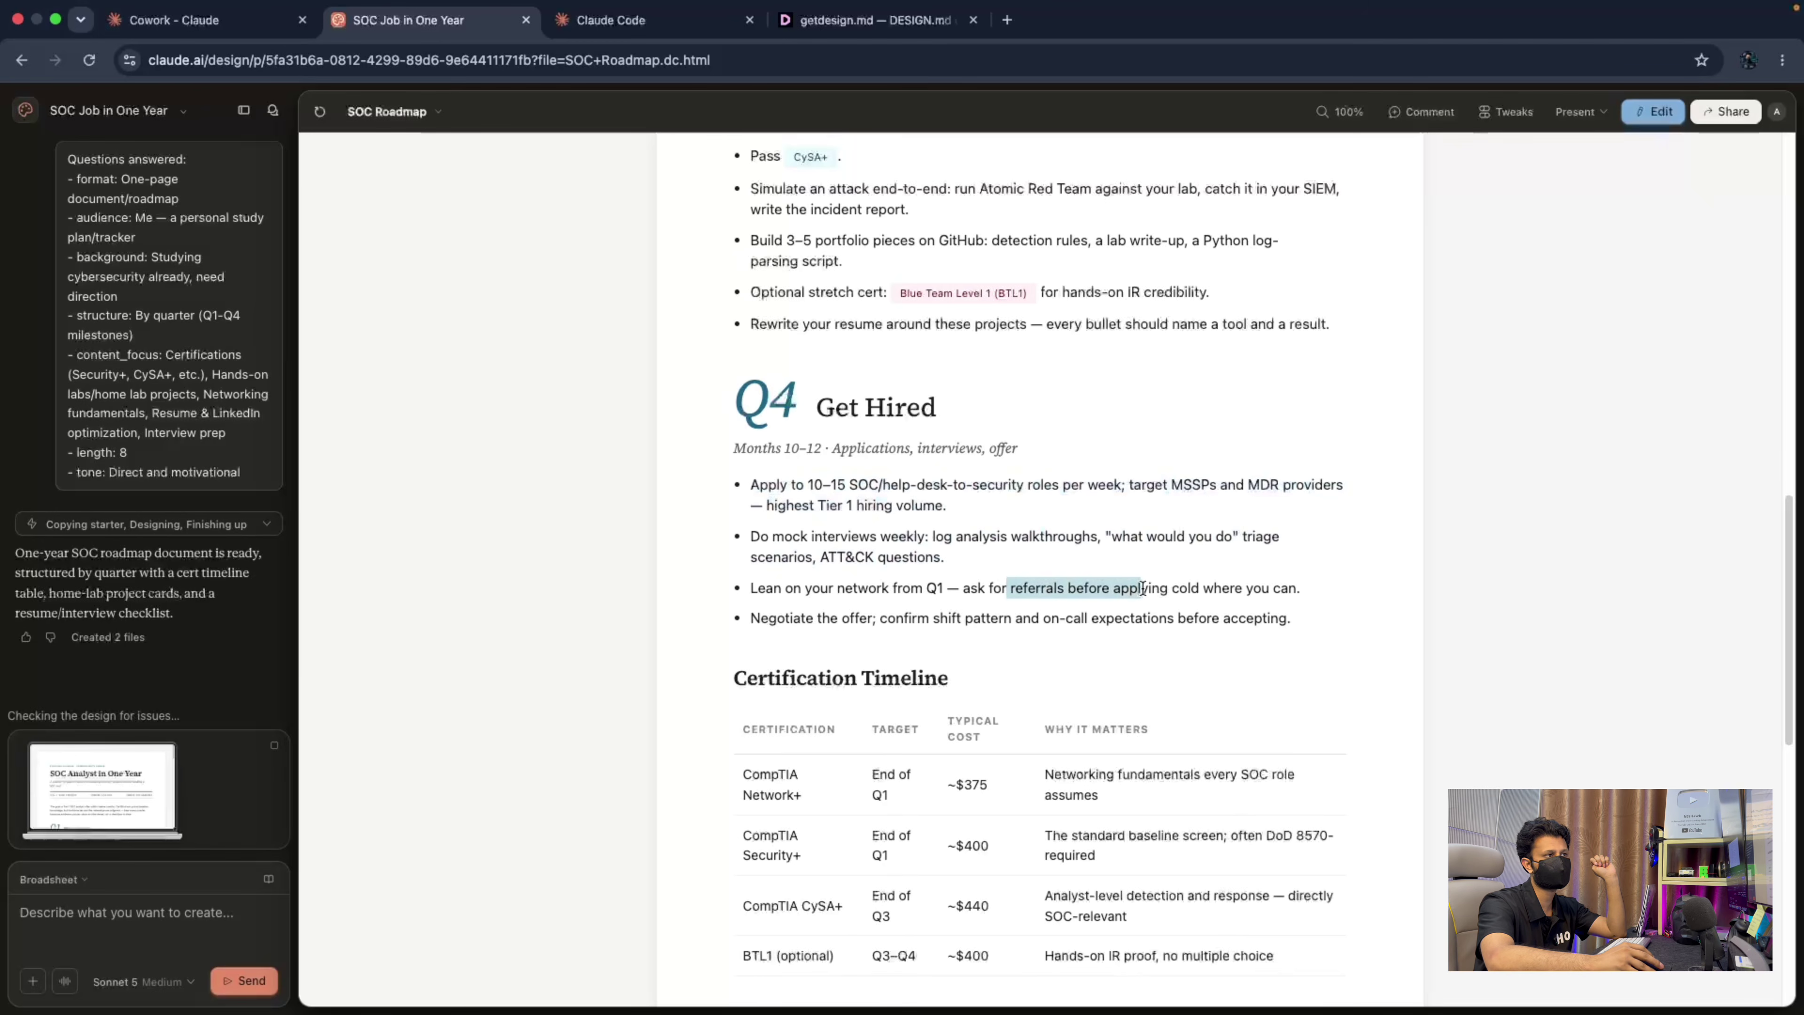
scroll(986, 609, down, 3)
scroll(967, 594, down, 1)
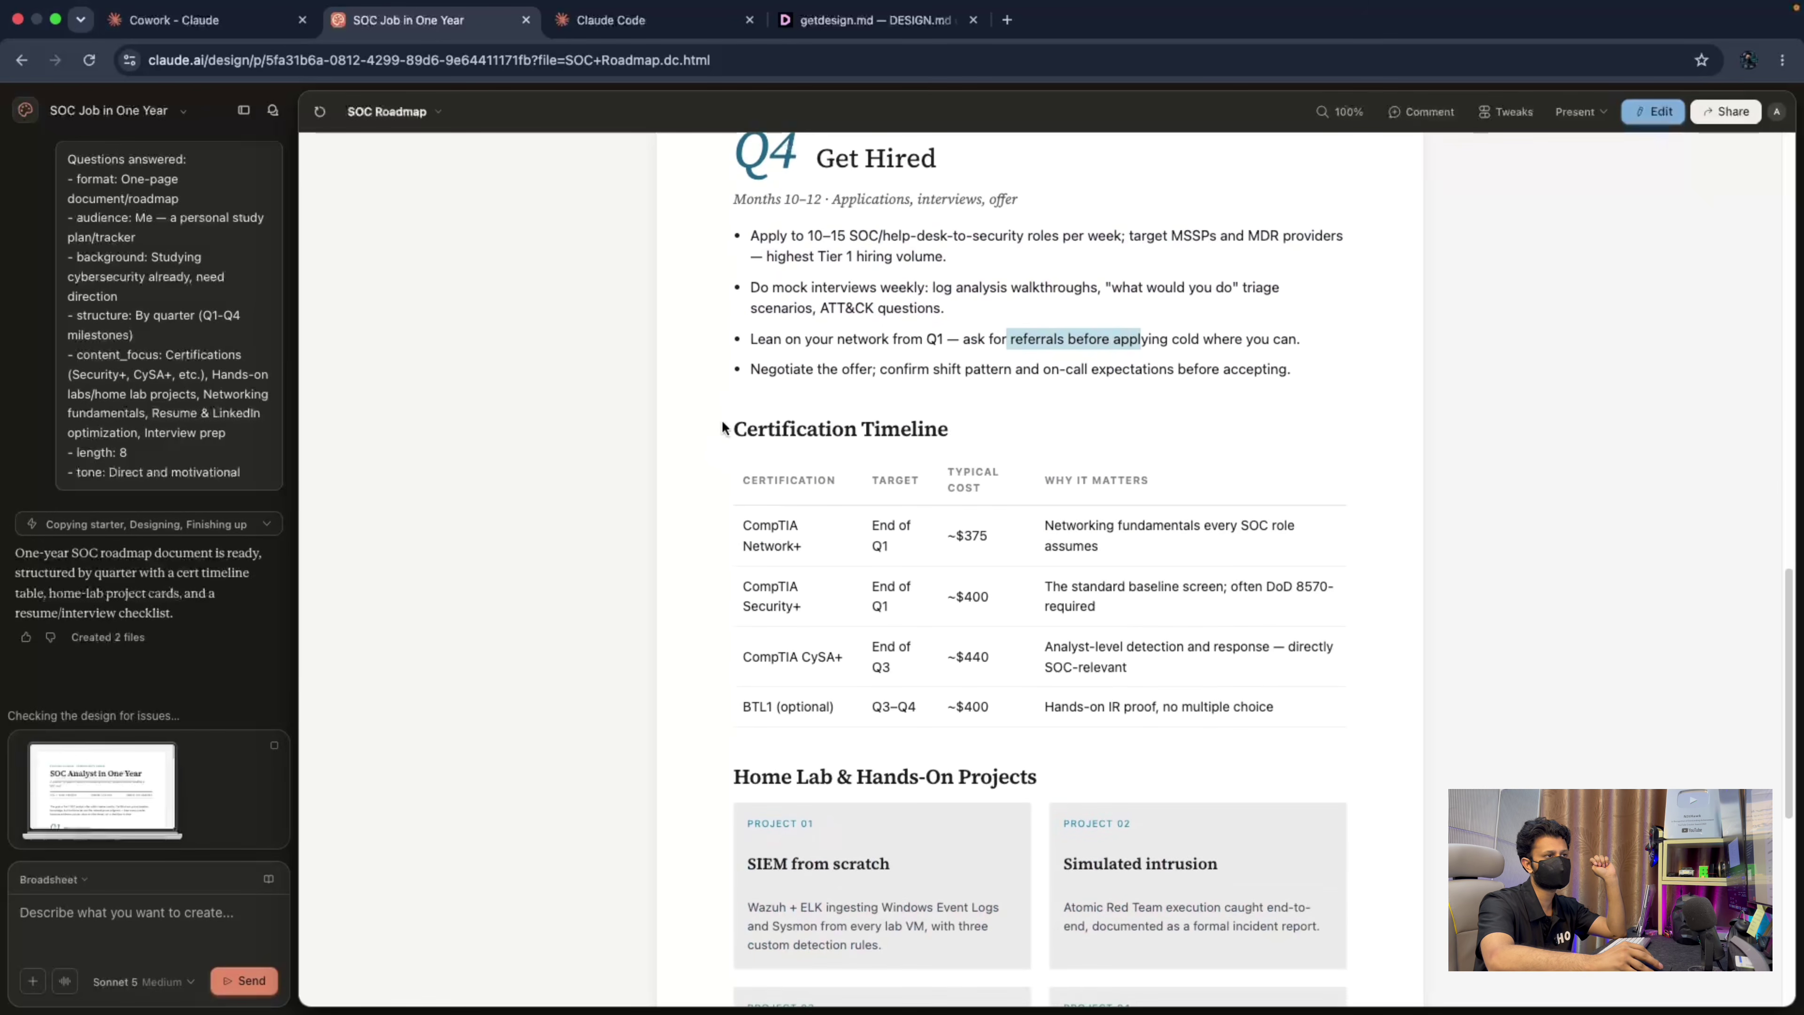
drag(725, 428, 970, 473)
click(969, 472)
scroll(860, 548, down, 6)
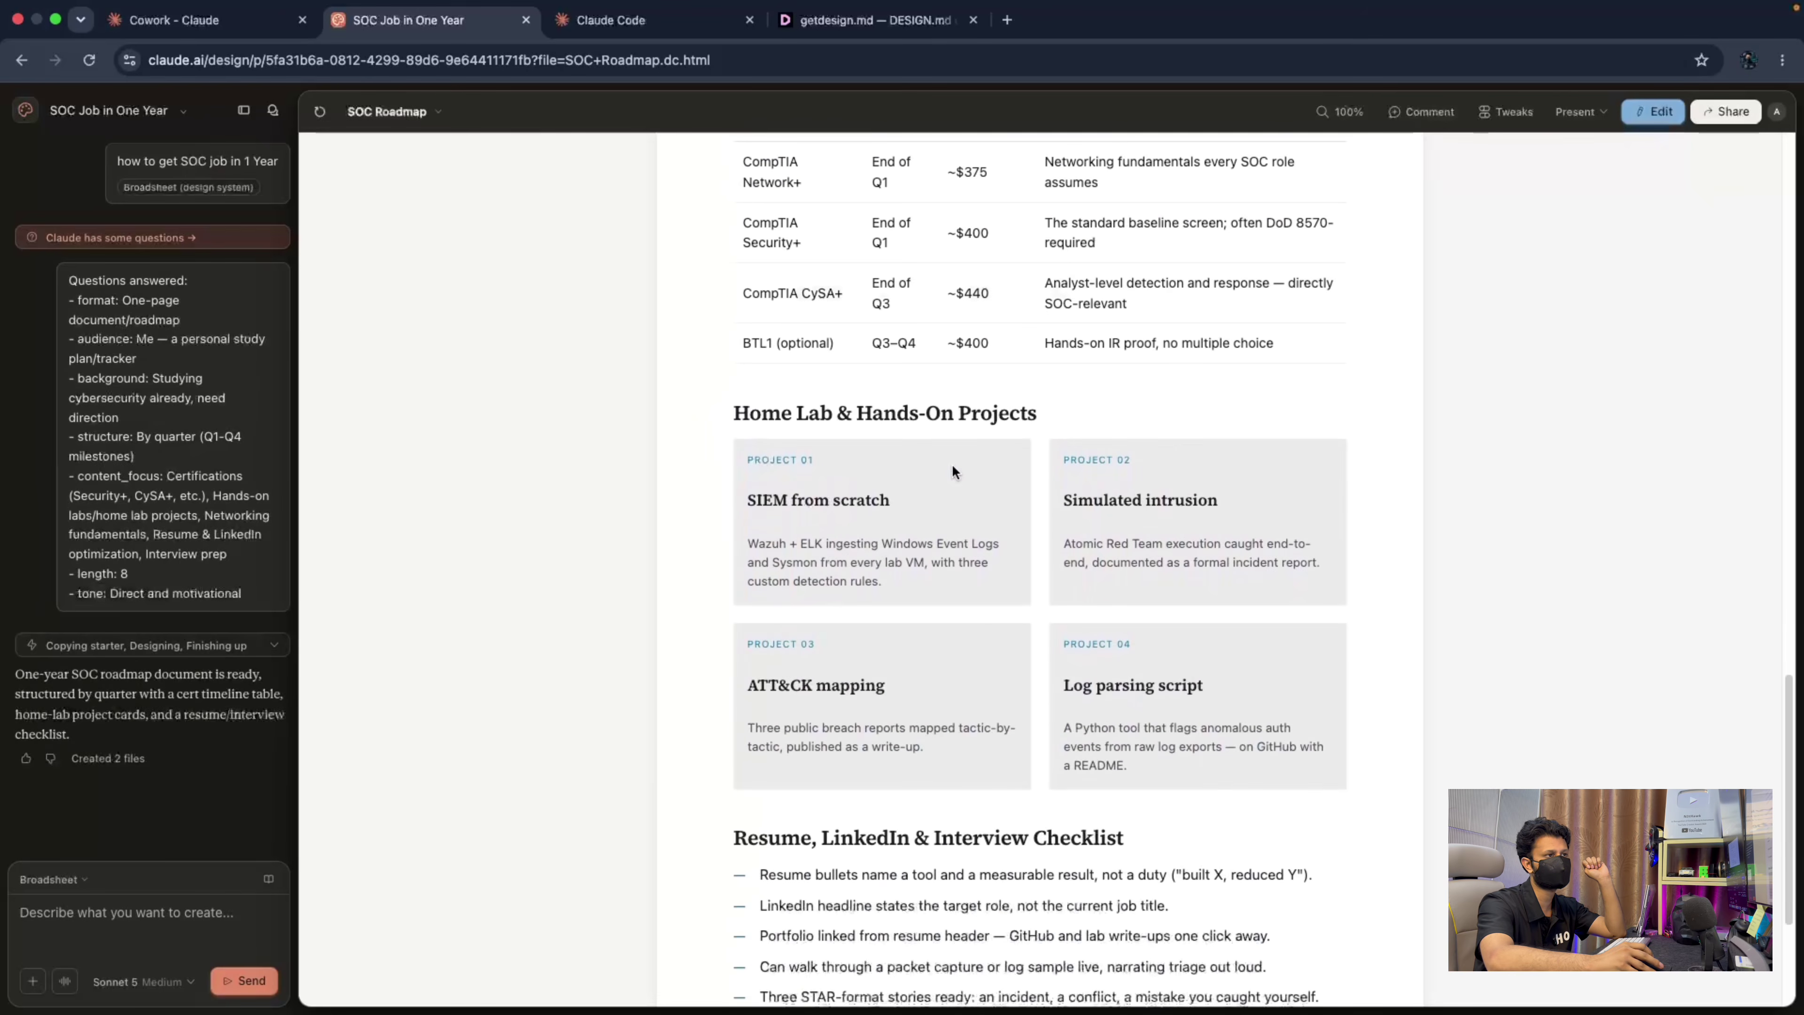
scroll(952, 471, down, 1)
drag(731, 383, 994, 382)
click(995, 383)
scroll(802, 609, down, 2)
scroll(801, 610, down, 3)
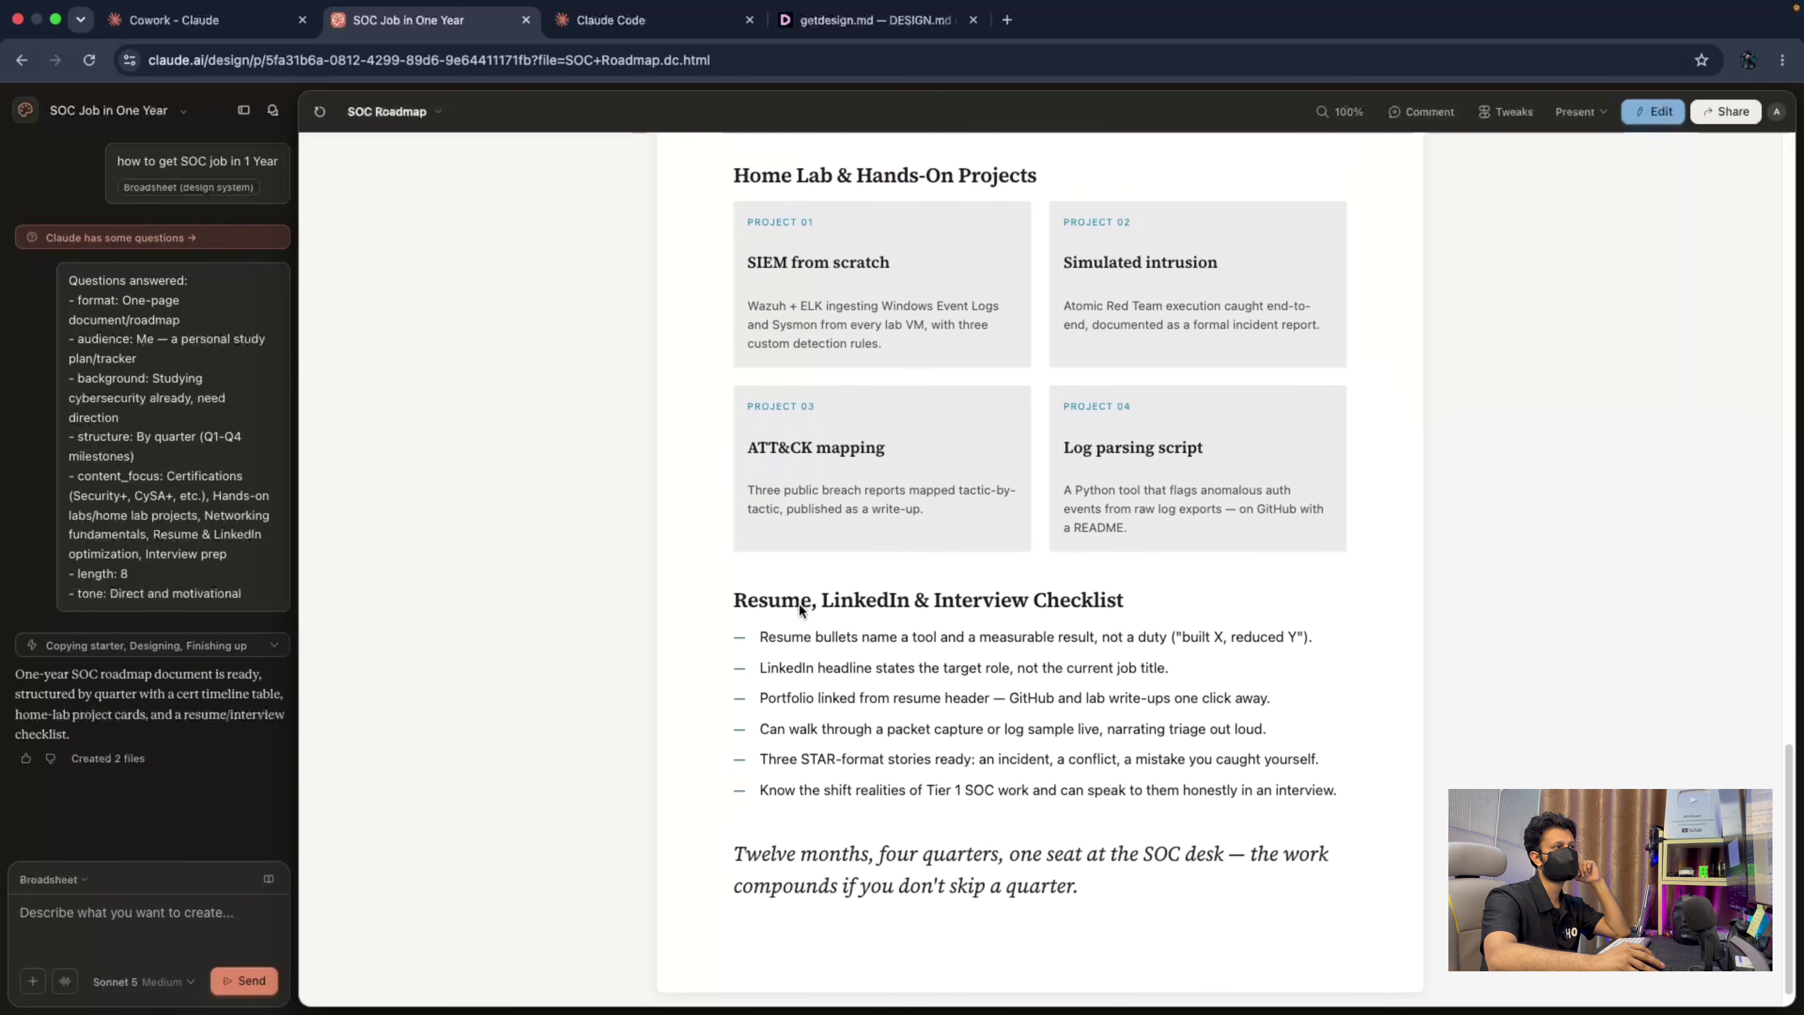
drag(738, 561, 1134, 590)
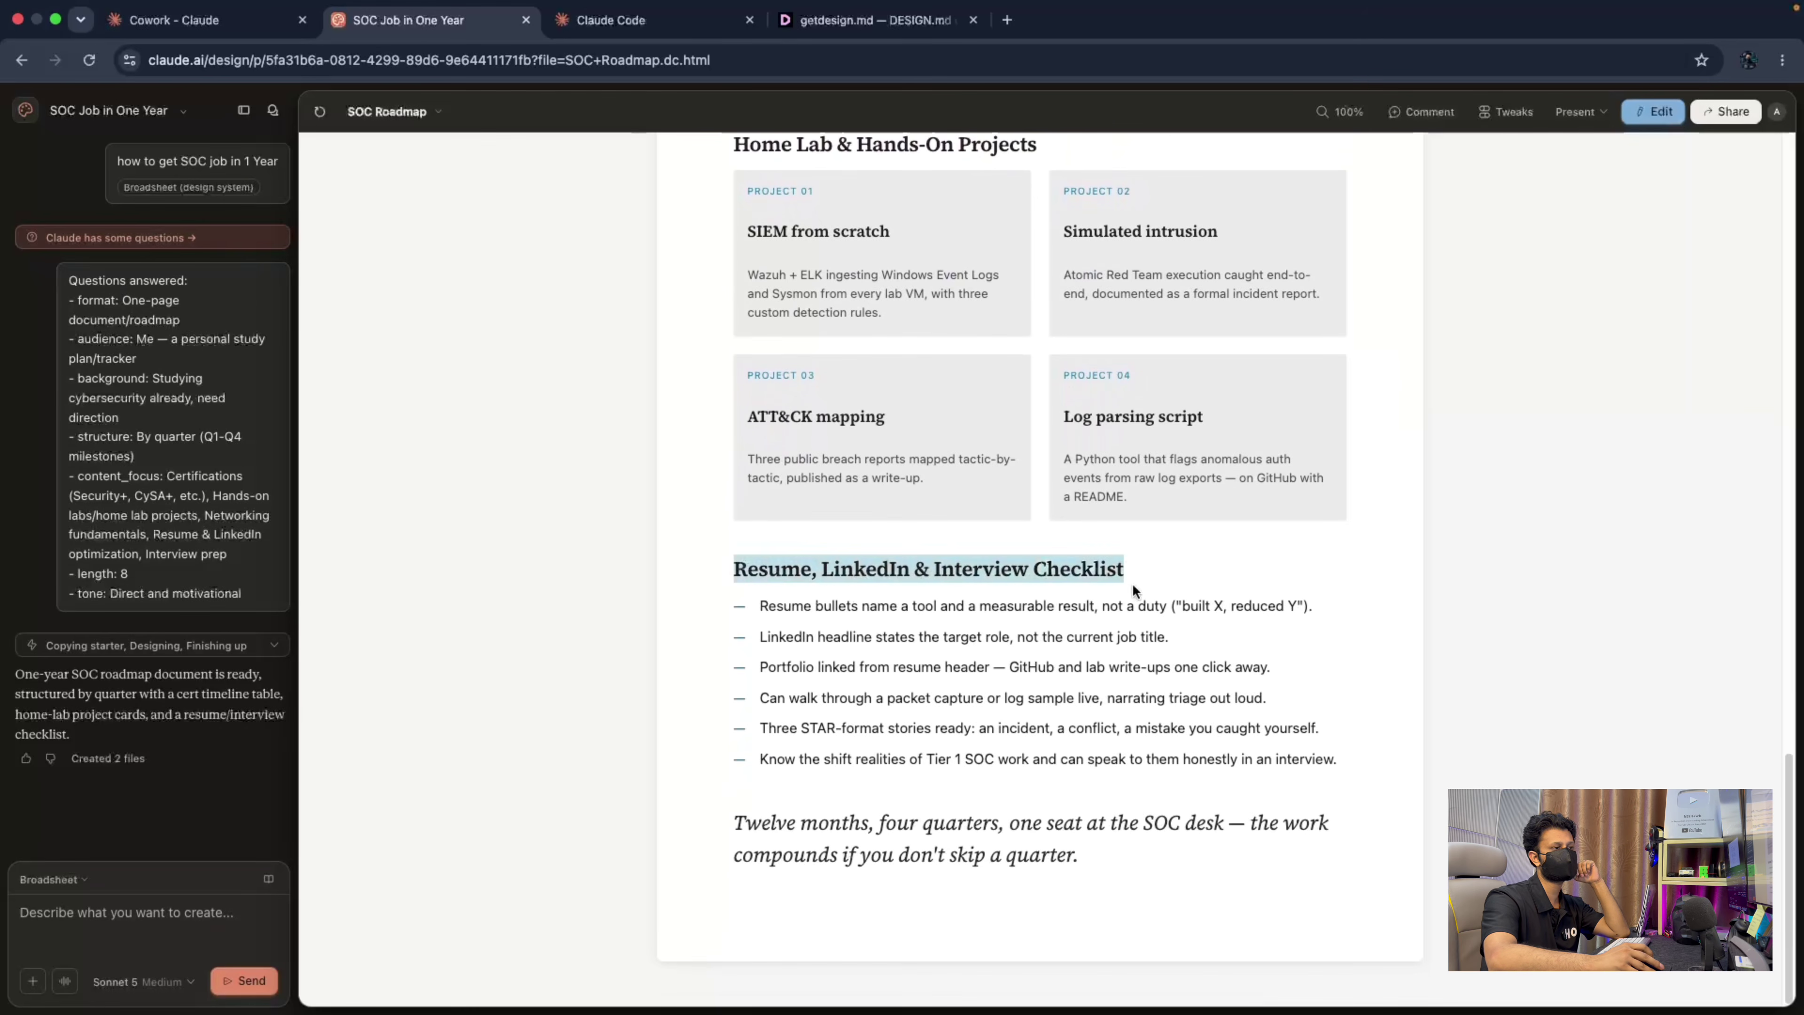
scroll(1004, 671, up, 20)
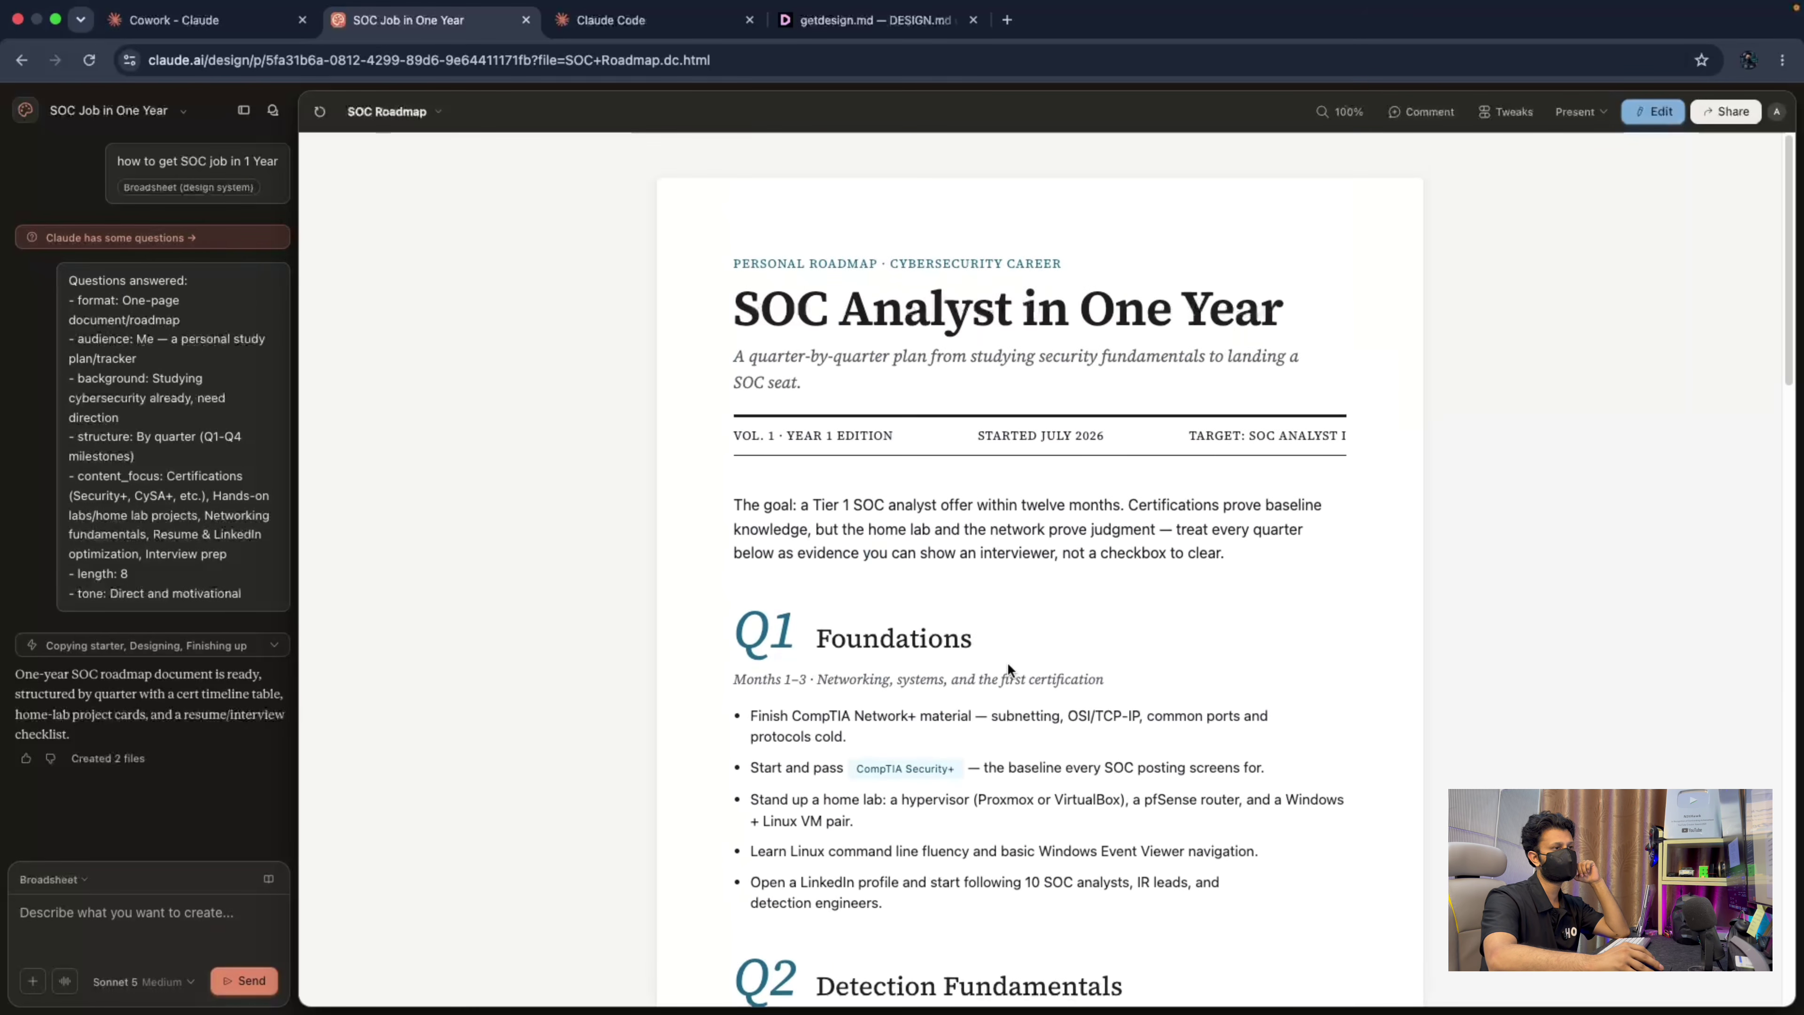
Check the share and export options, then put the SOC roadmap into element edit mode.
click(1726, 111)
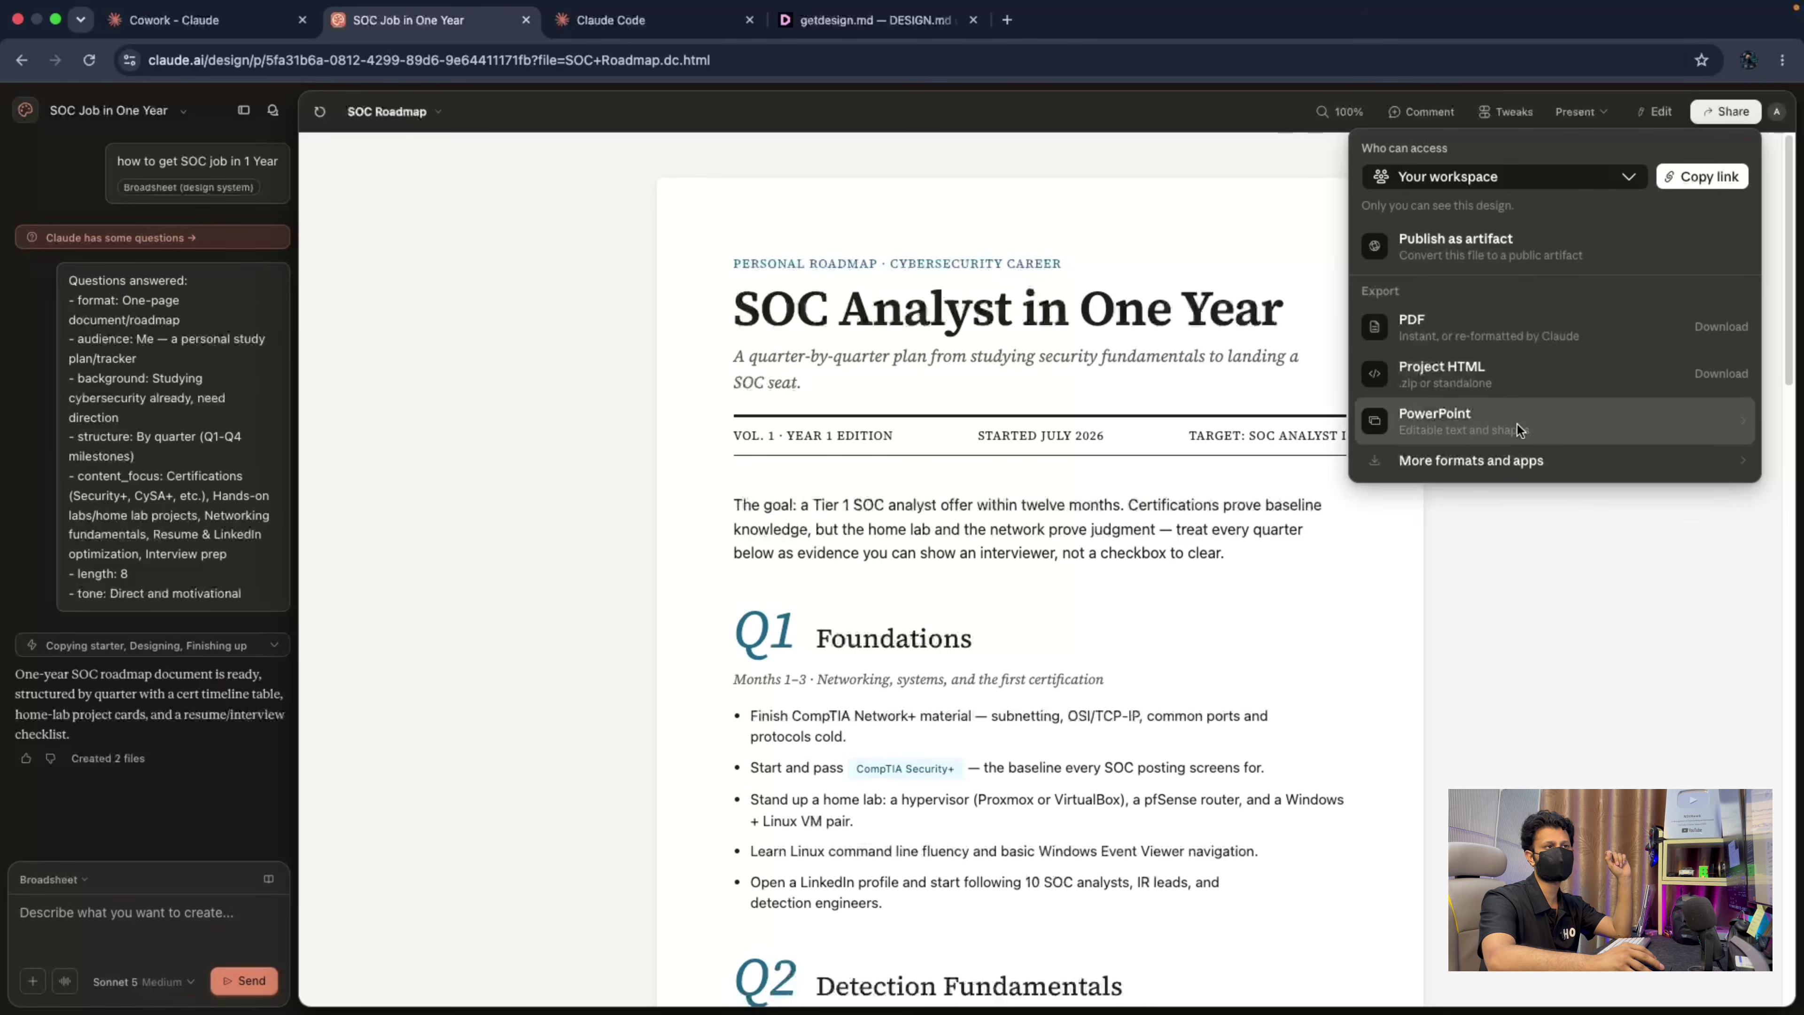
click(1637, 660)
click(1655, 112)
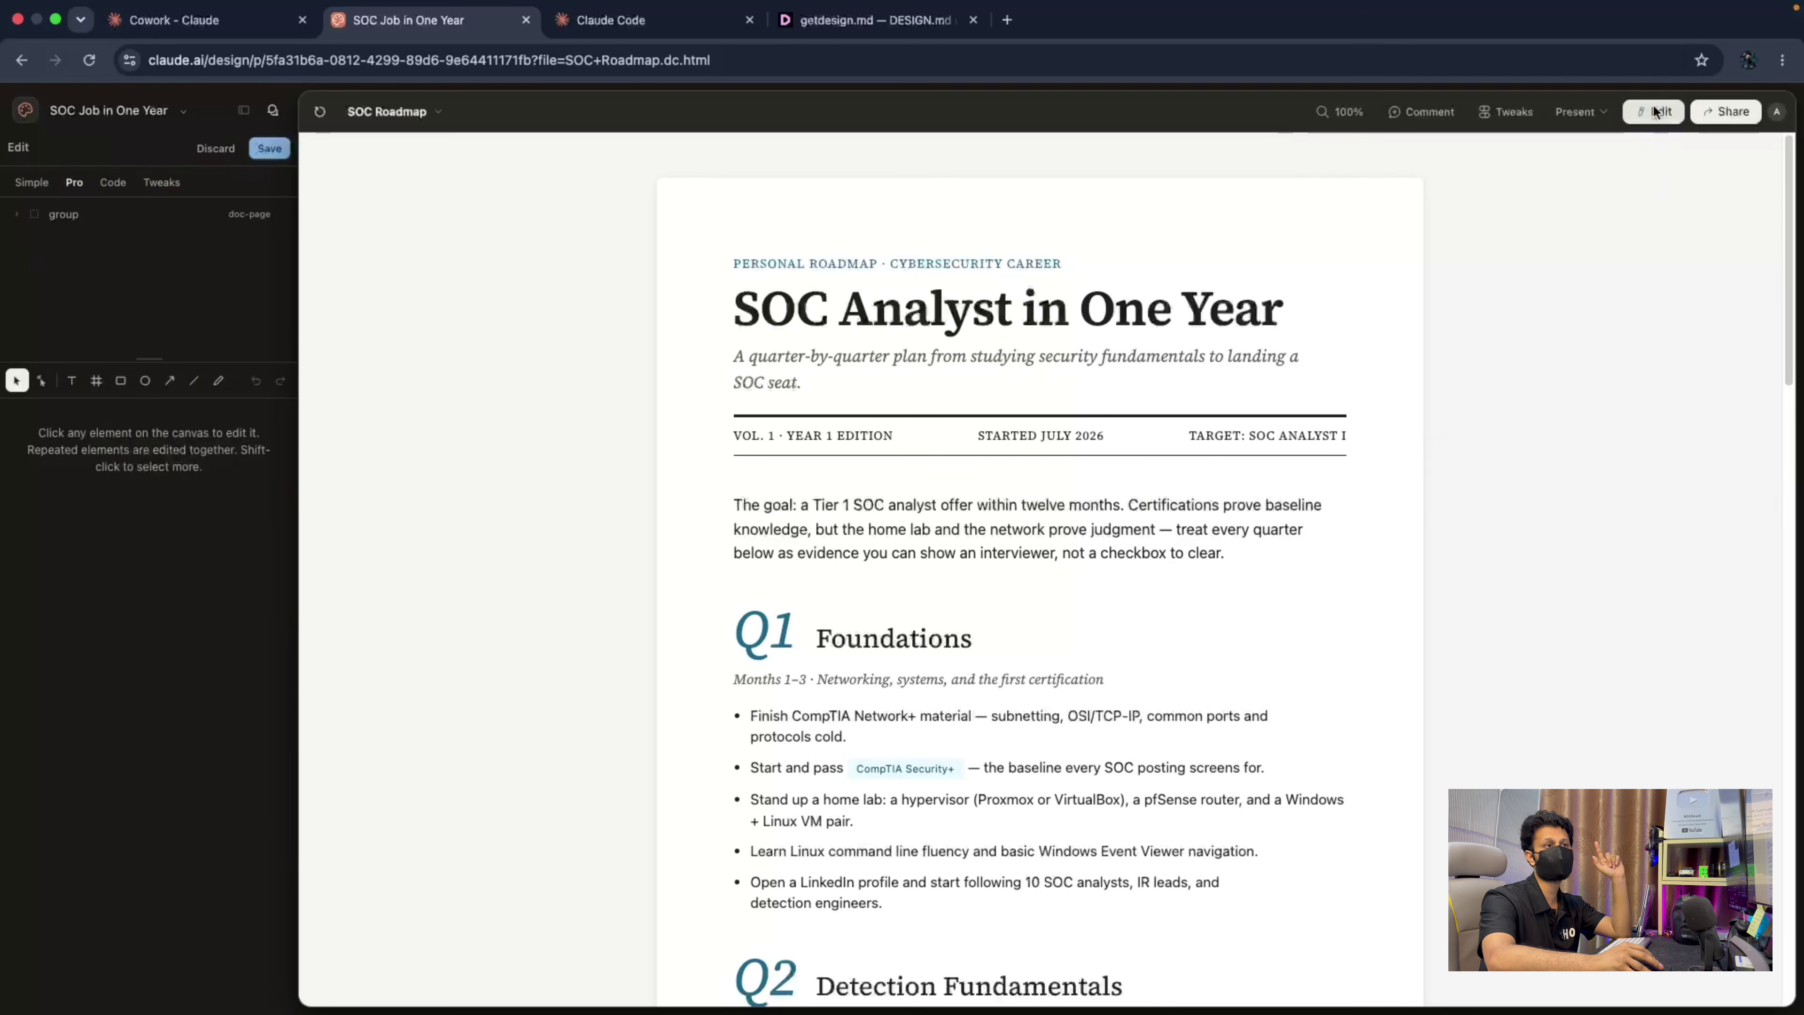
click(929, 319)
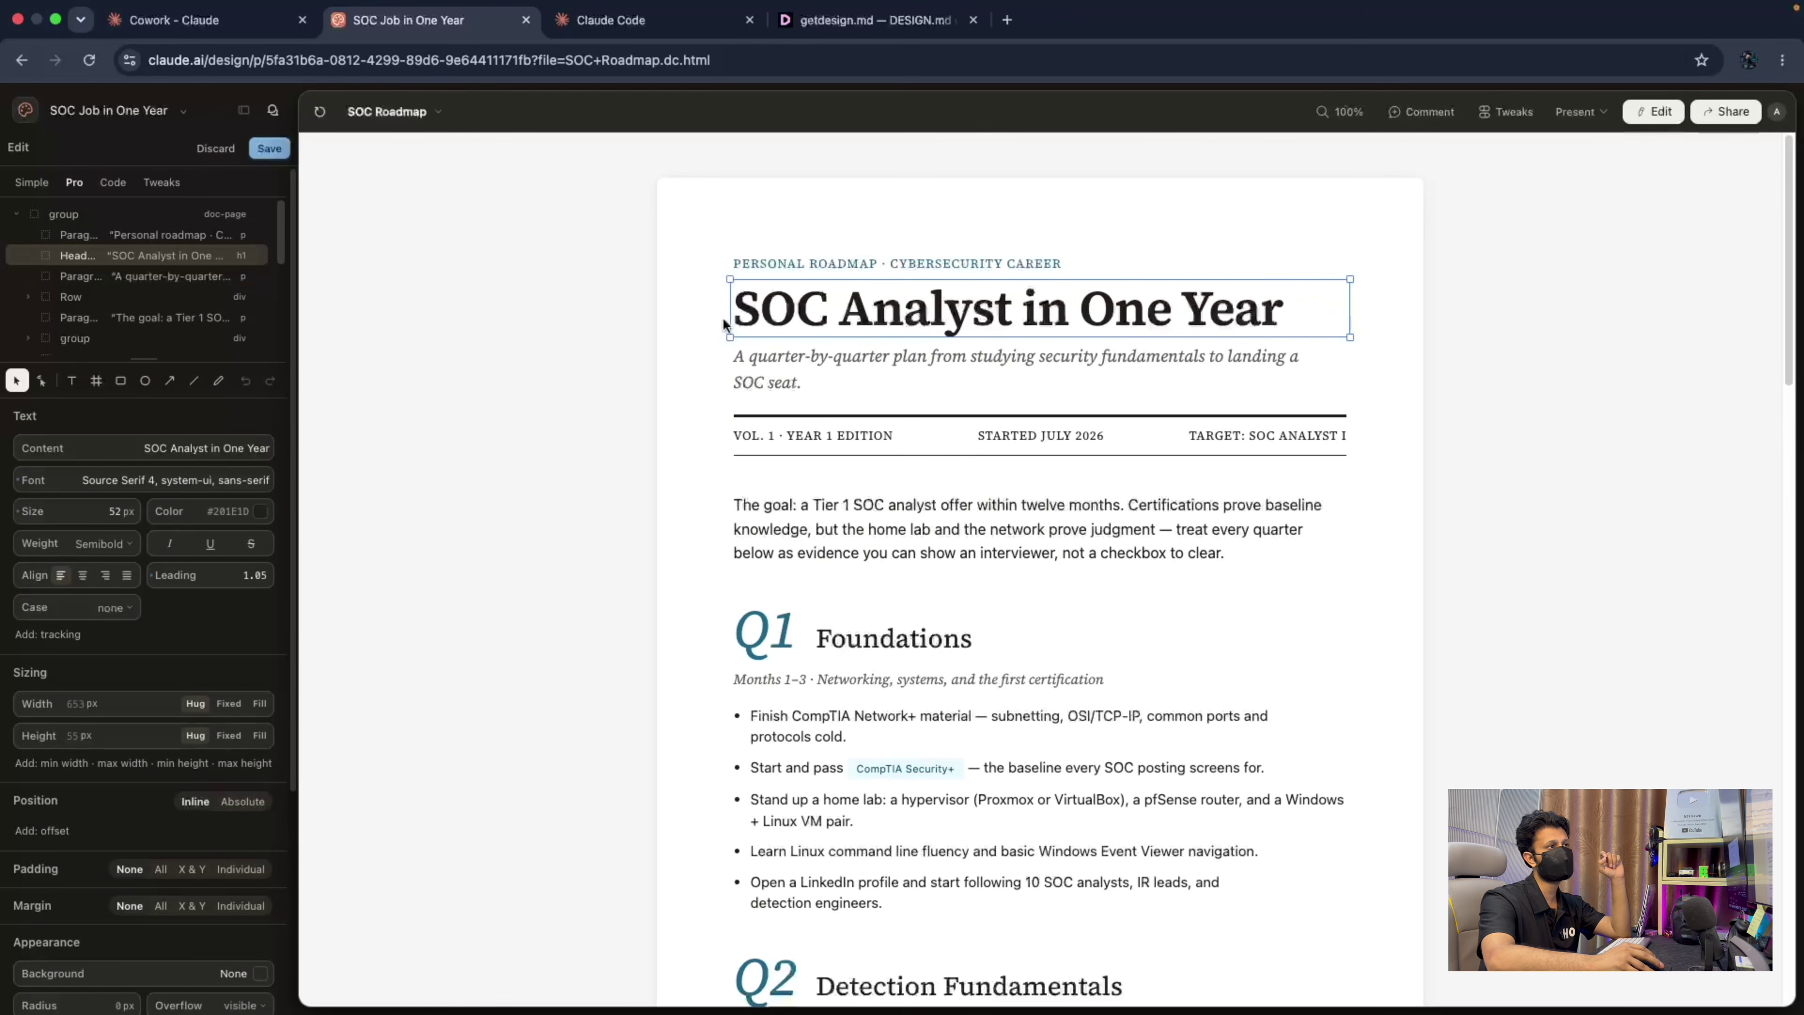
scroll(135, 298, down, 5)
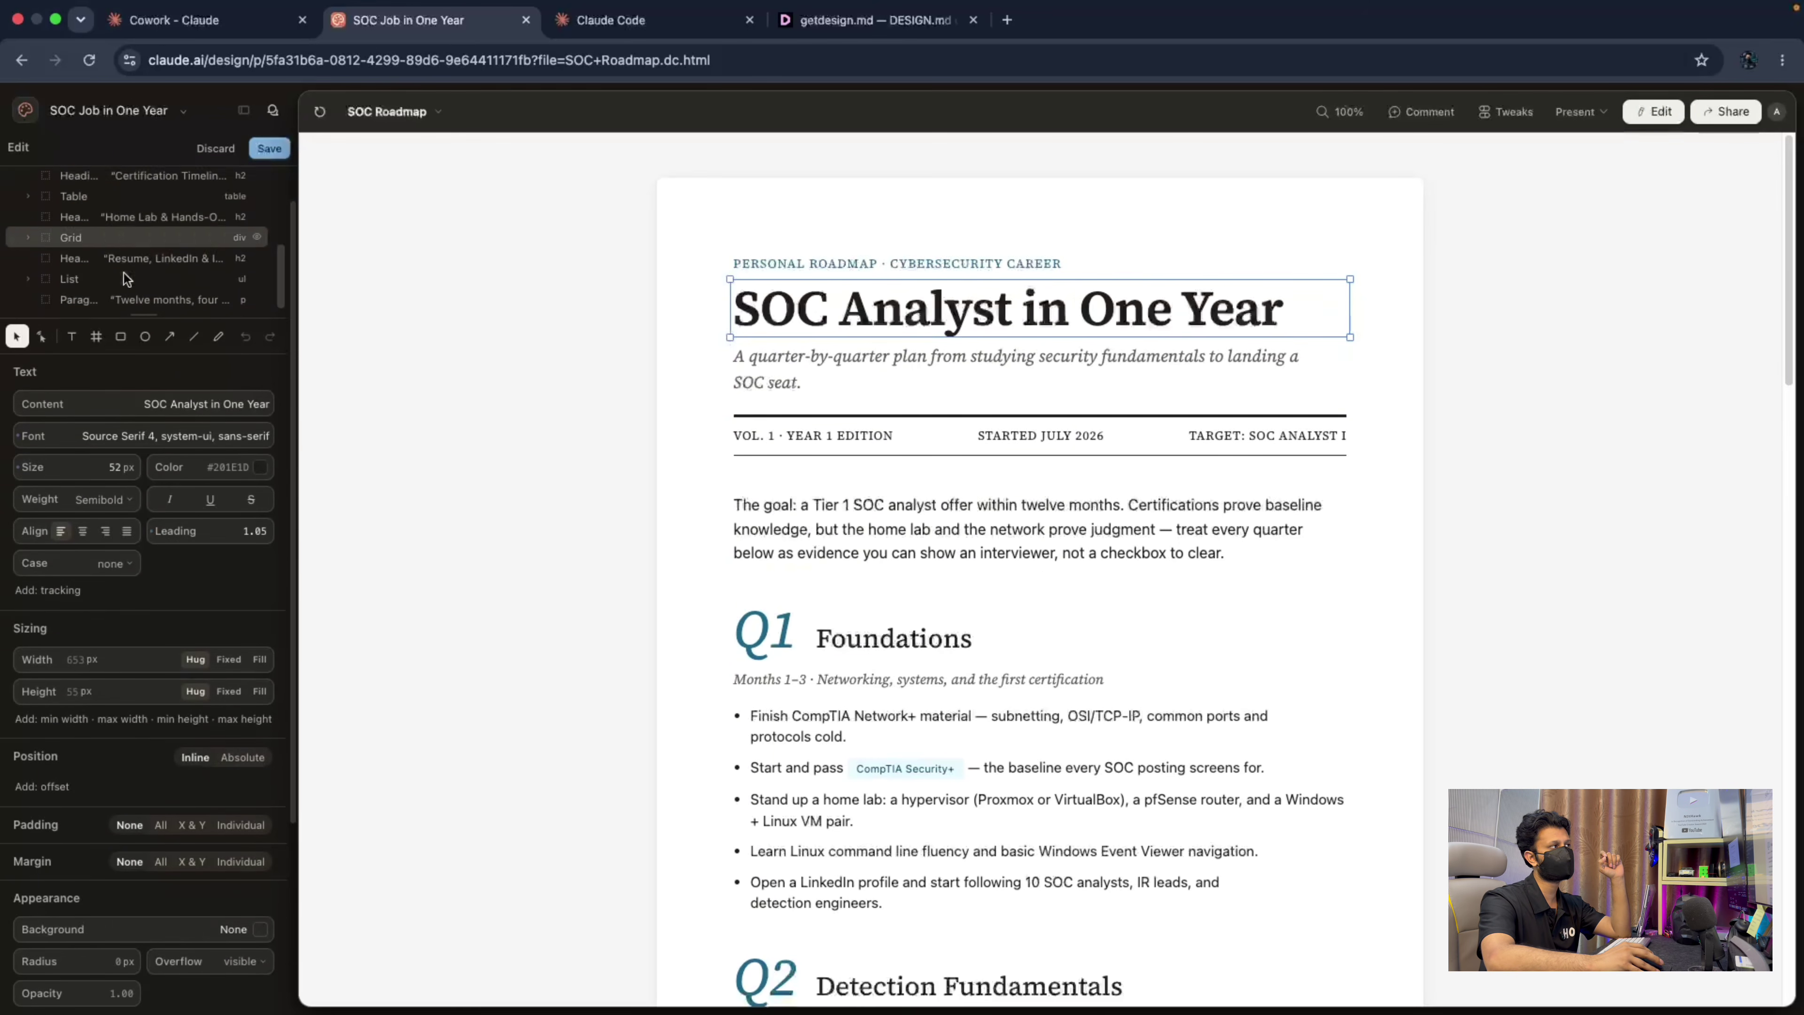
click(1071, 539)
scroll(121, 457, up, 3)
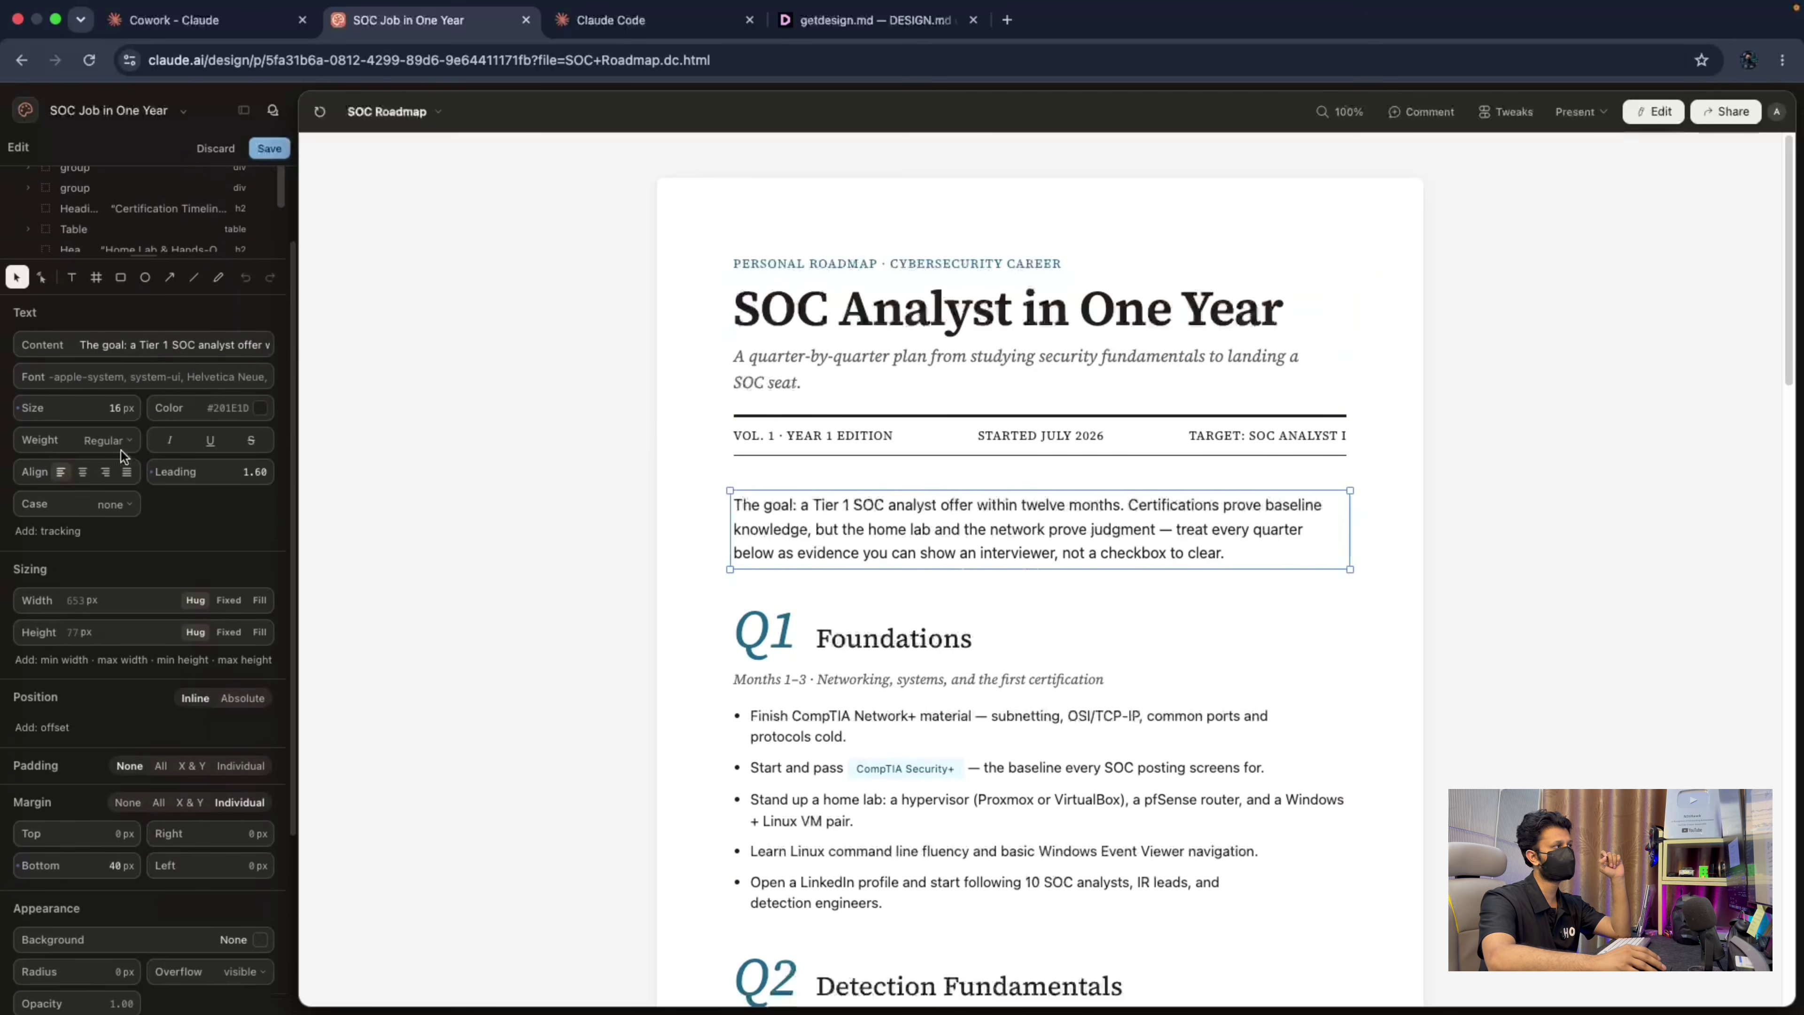
click(932, 699)
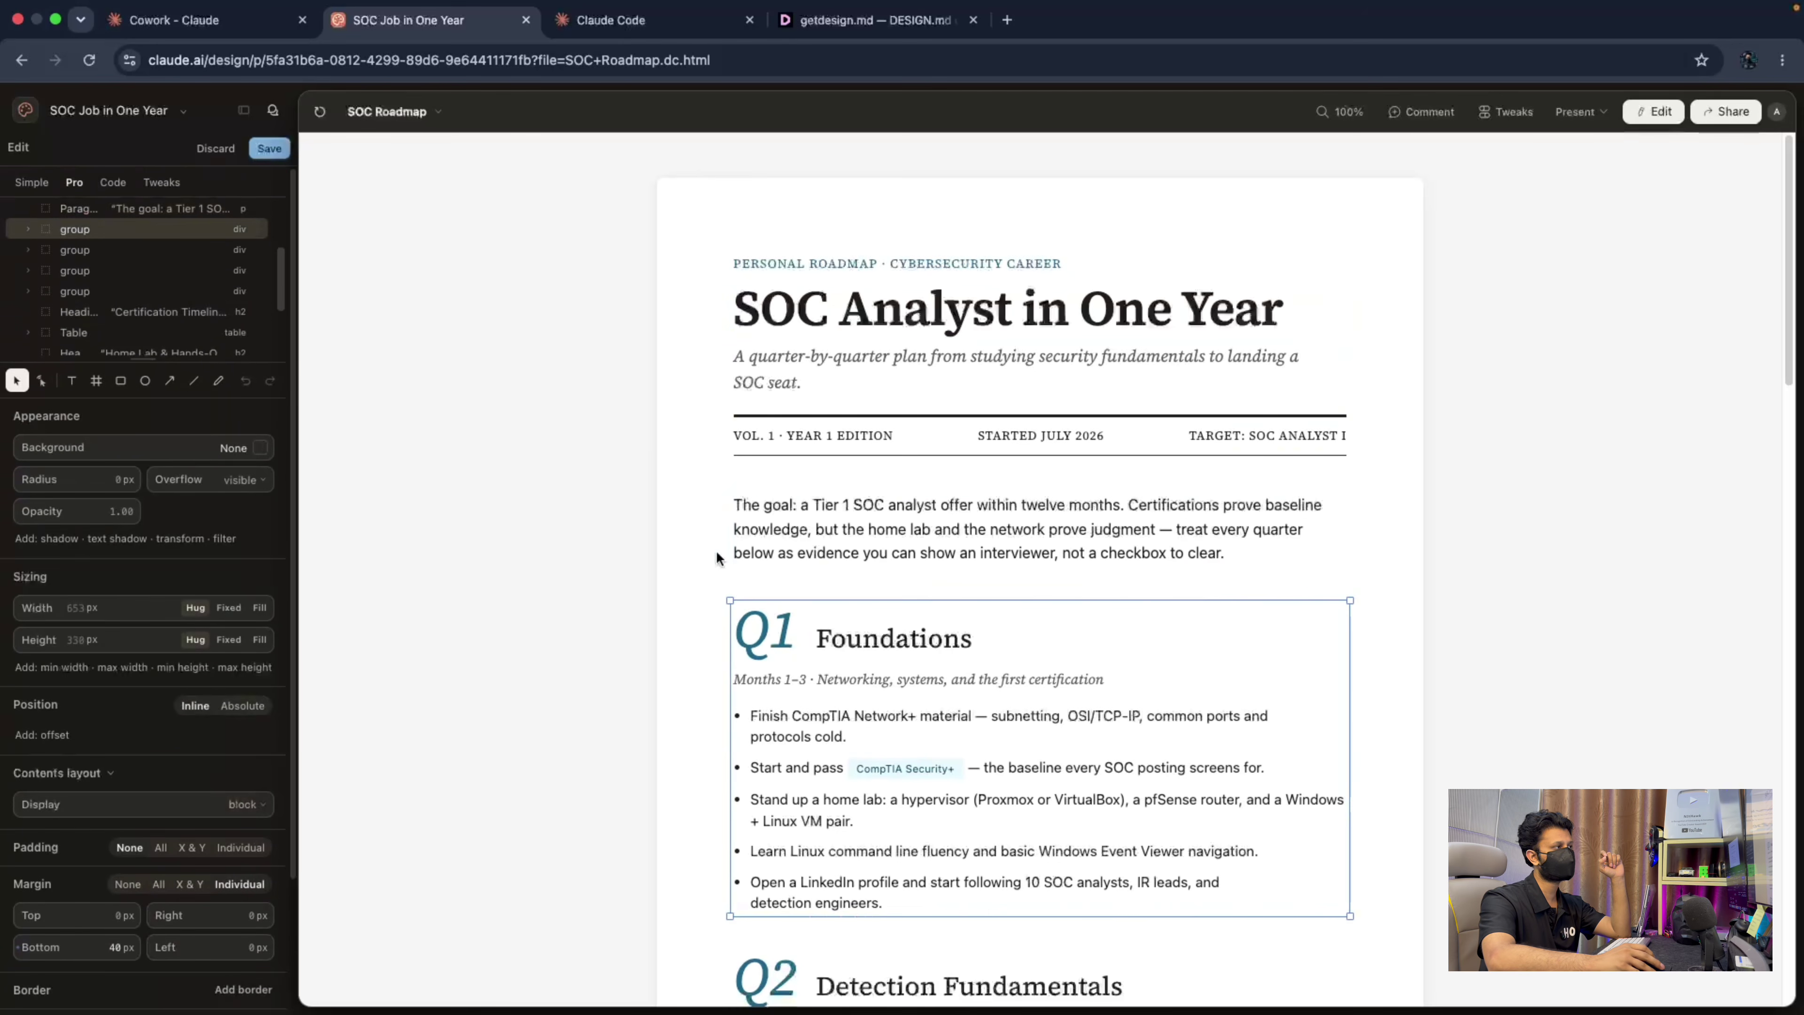
scroll(95, 268, down, 2)
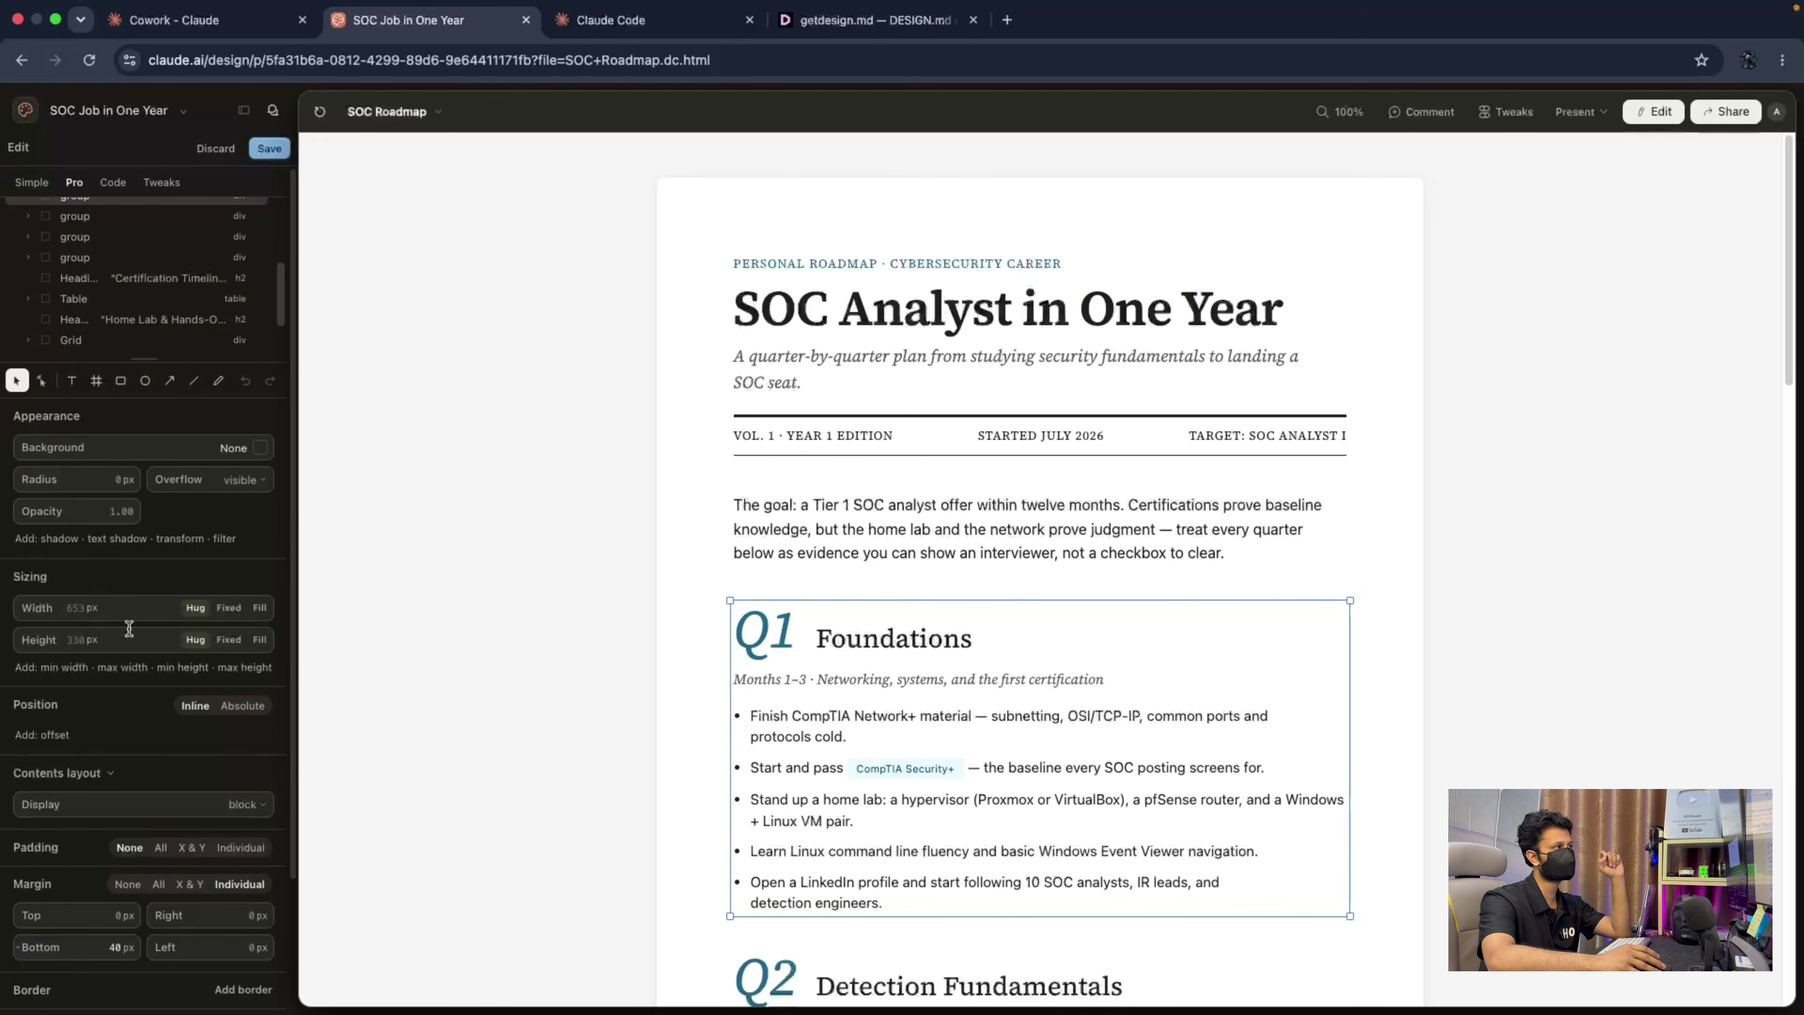
scroll(125, 639, down, 5)
scroll(982, 773, down, 6)
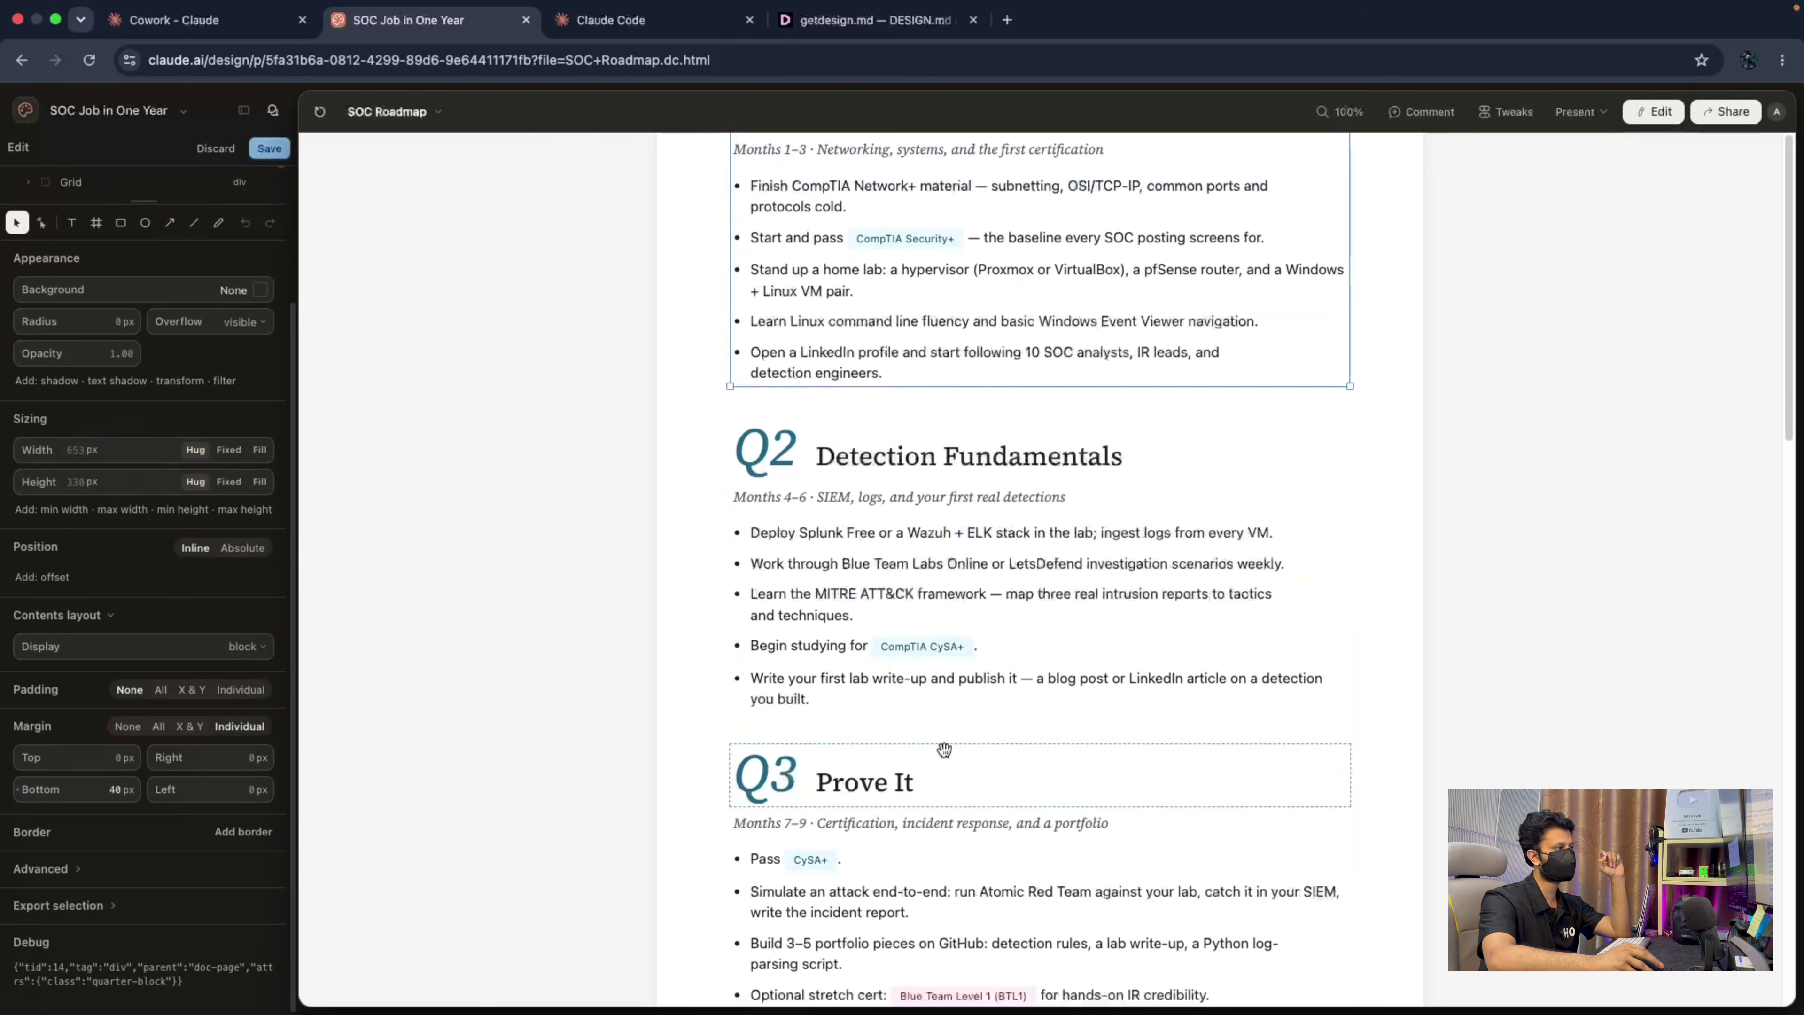
click(902, 604)
scroll(1112, 463, up, 6)
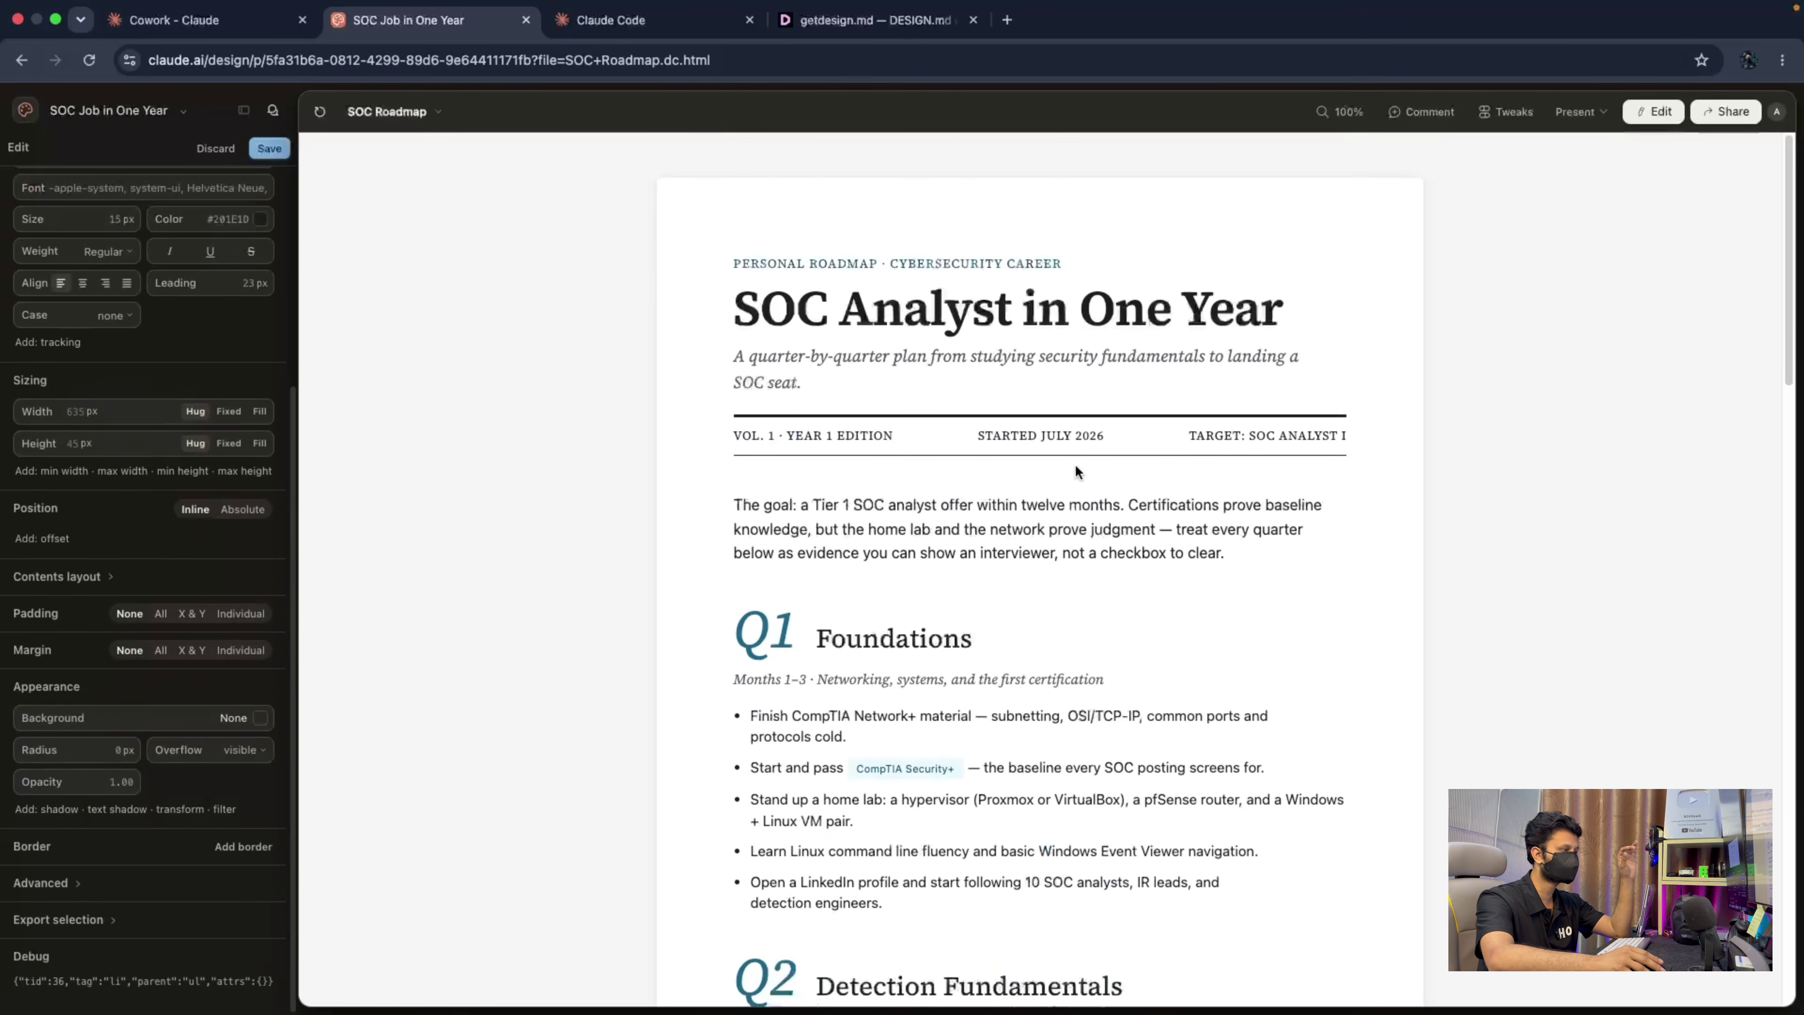
scroll(1060, 641, down, 15)
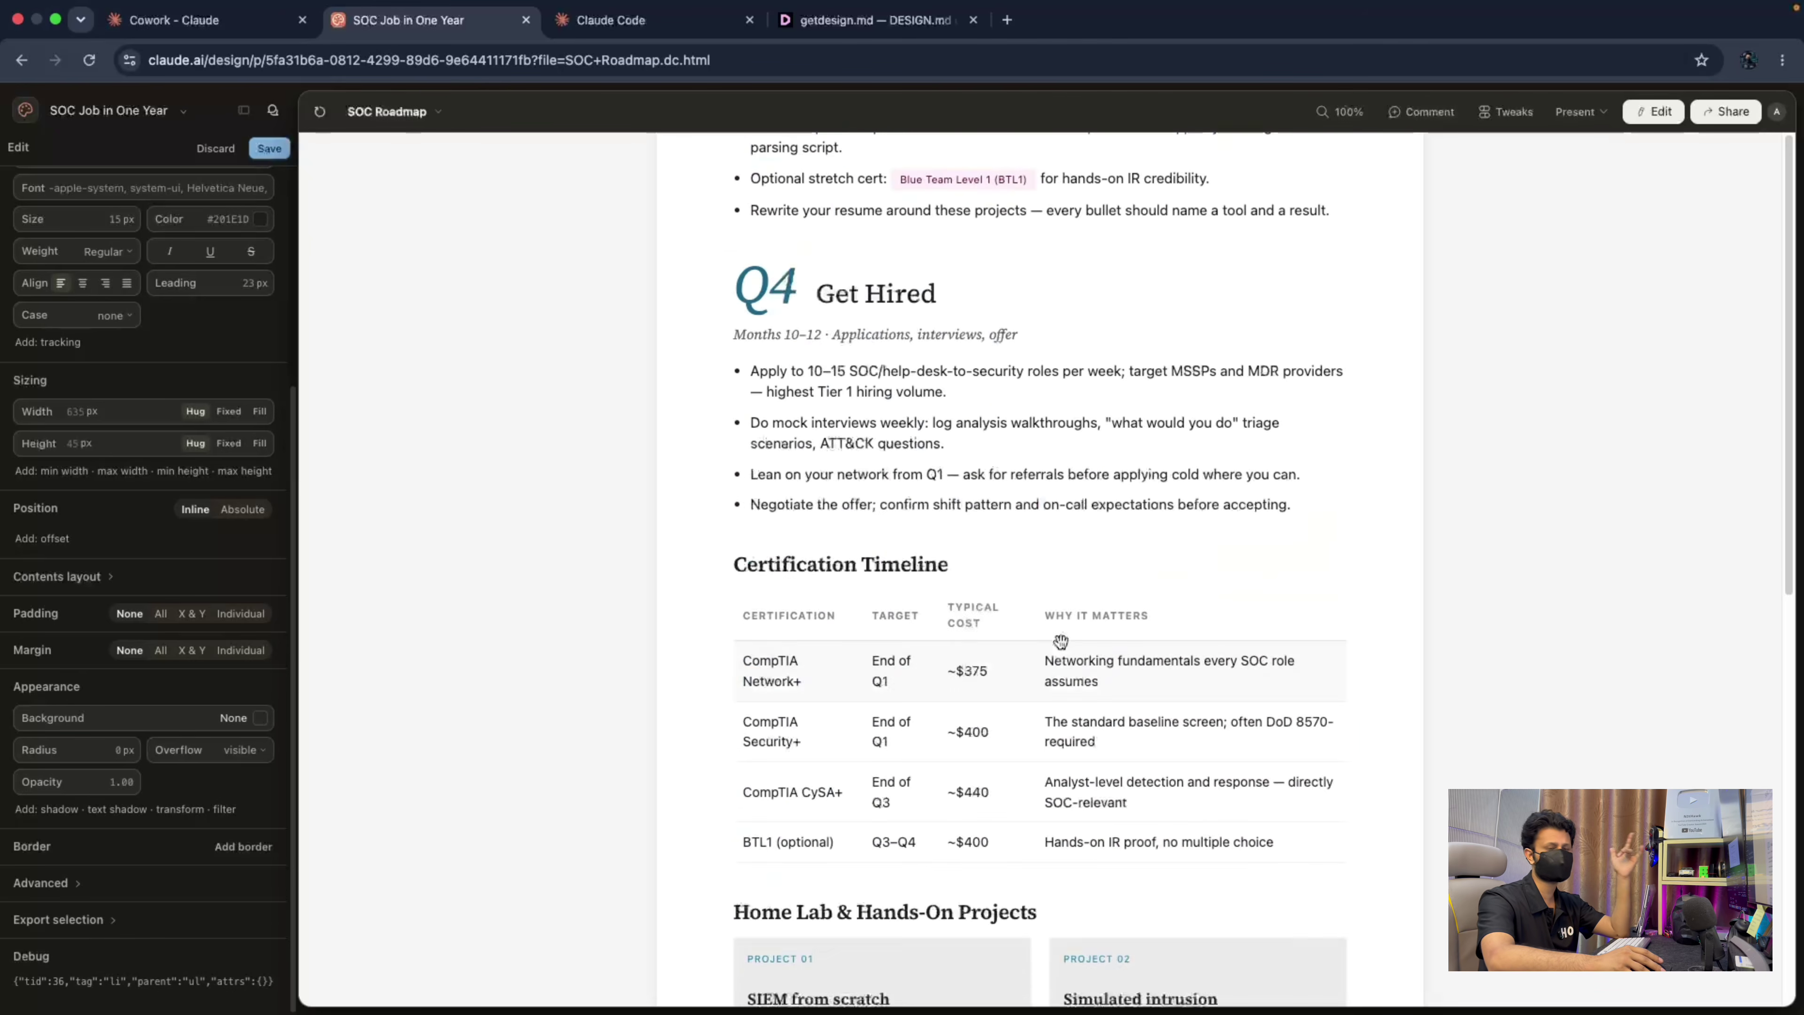
scroll(1060, 642, down, 4)
scroll(147, 321, up, 4)
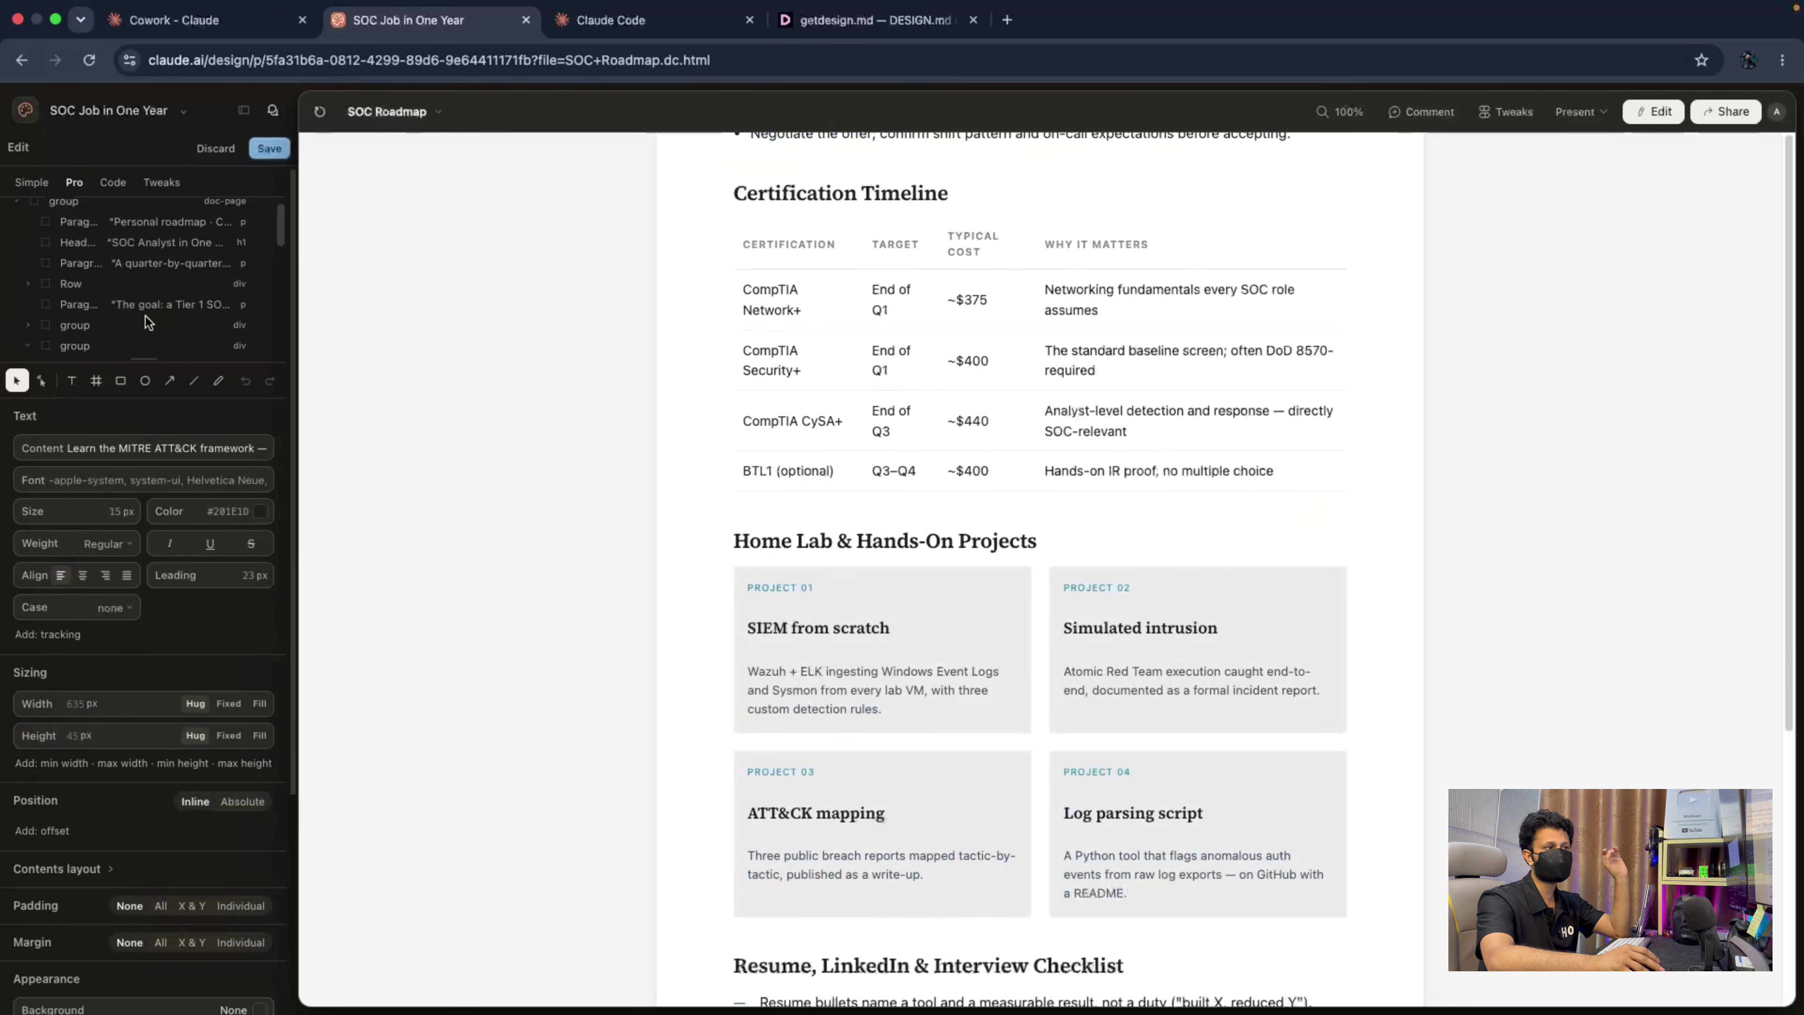
click(818, 625)
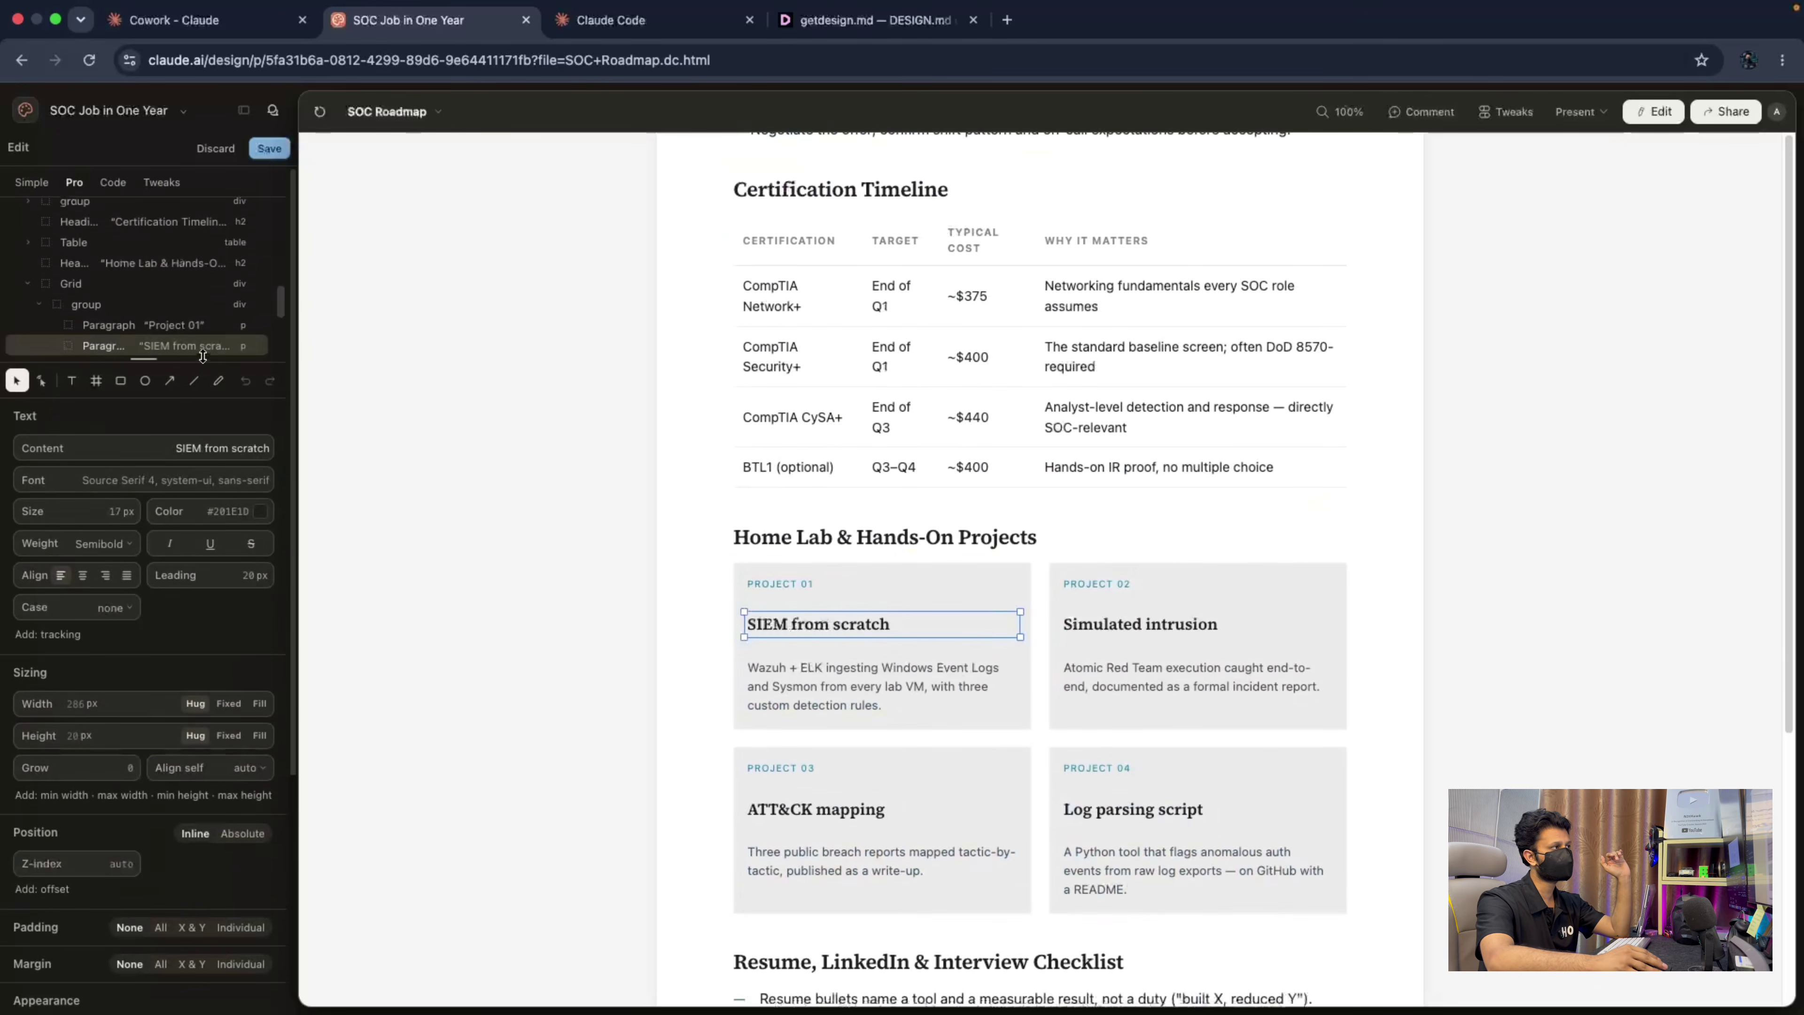
scroll(863, 497, down, 4)
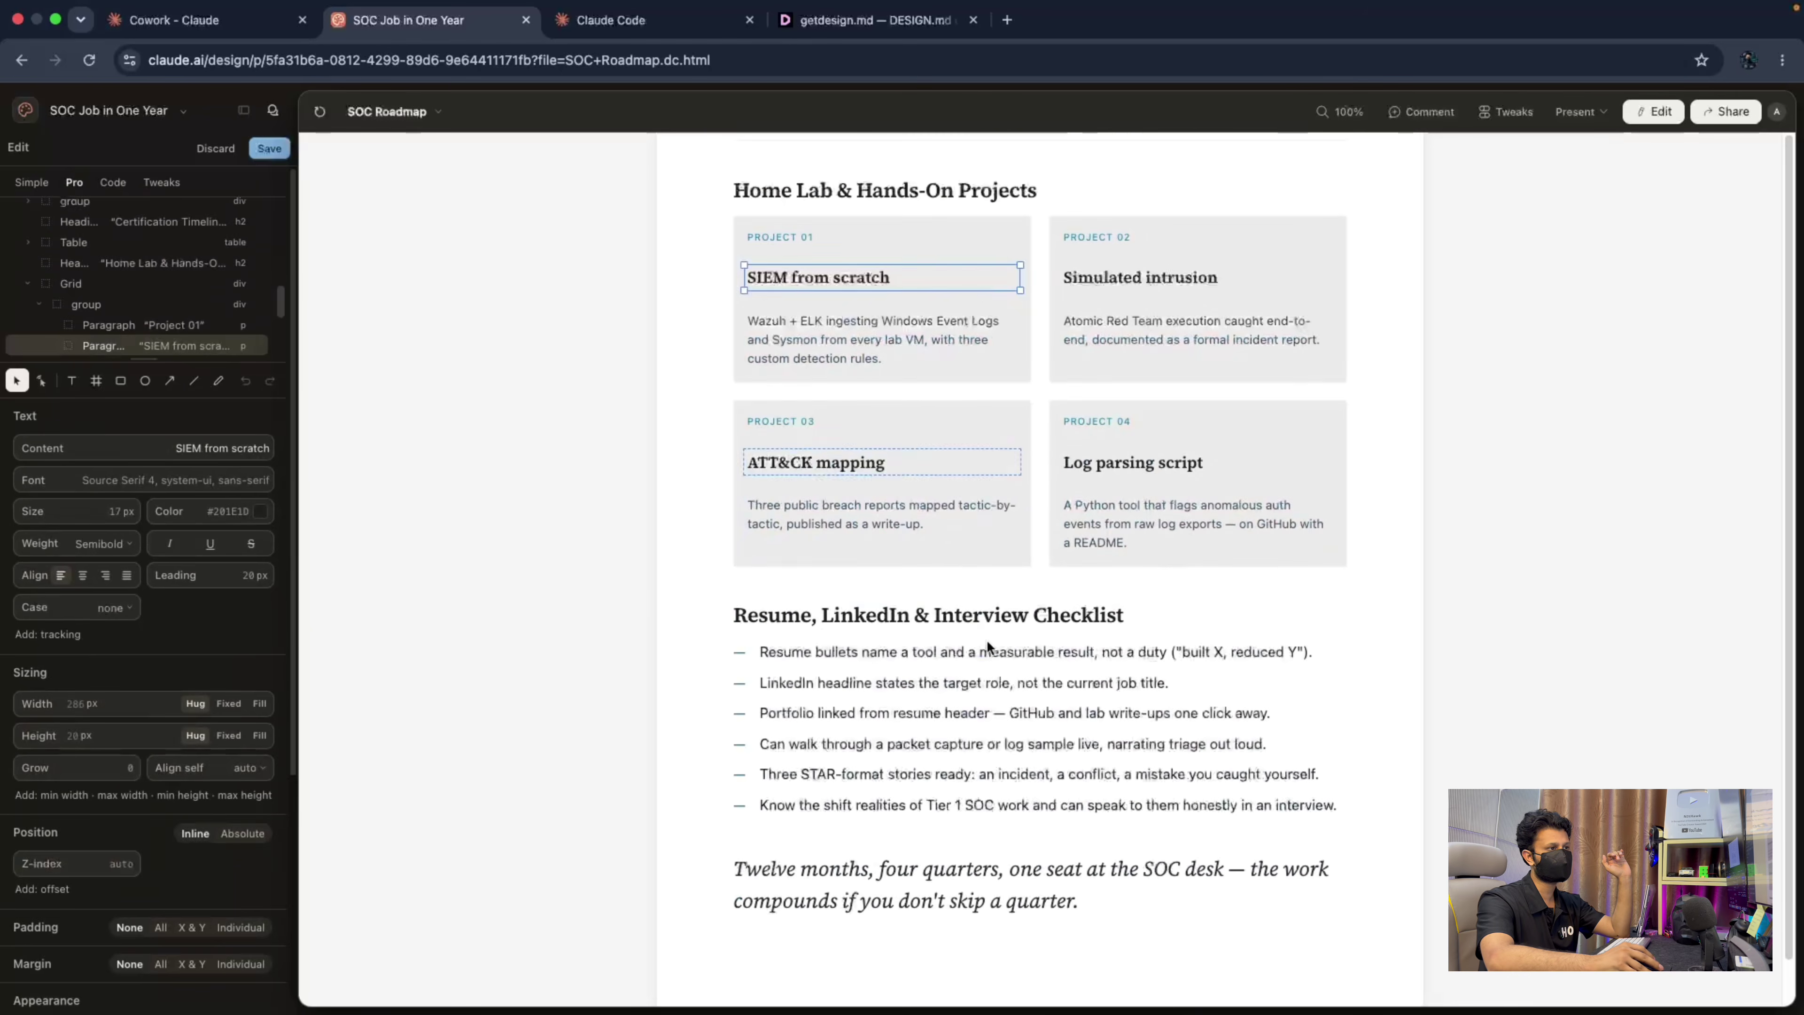
click(863, 491)
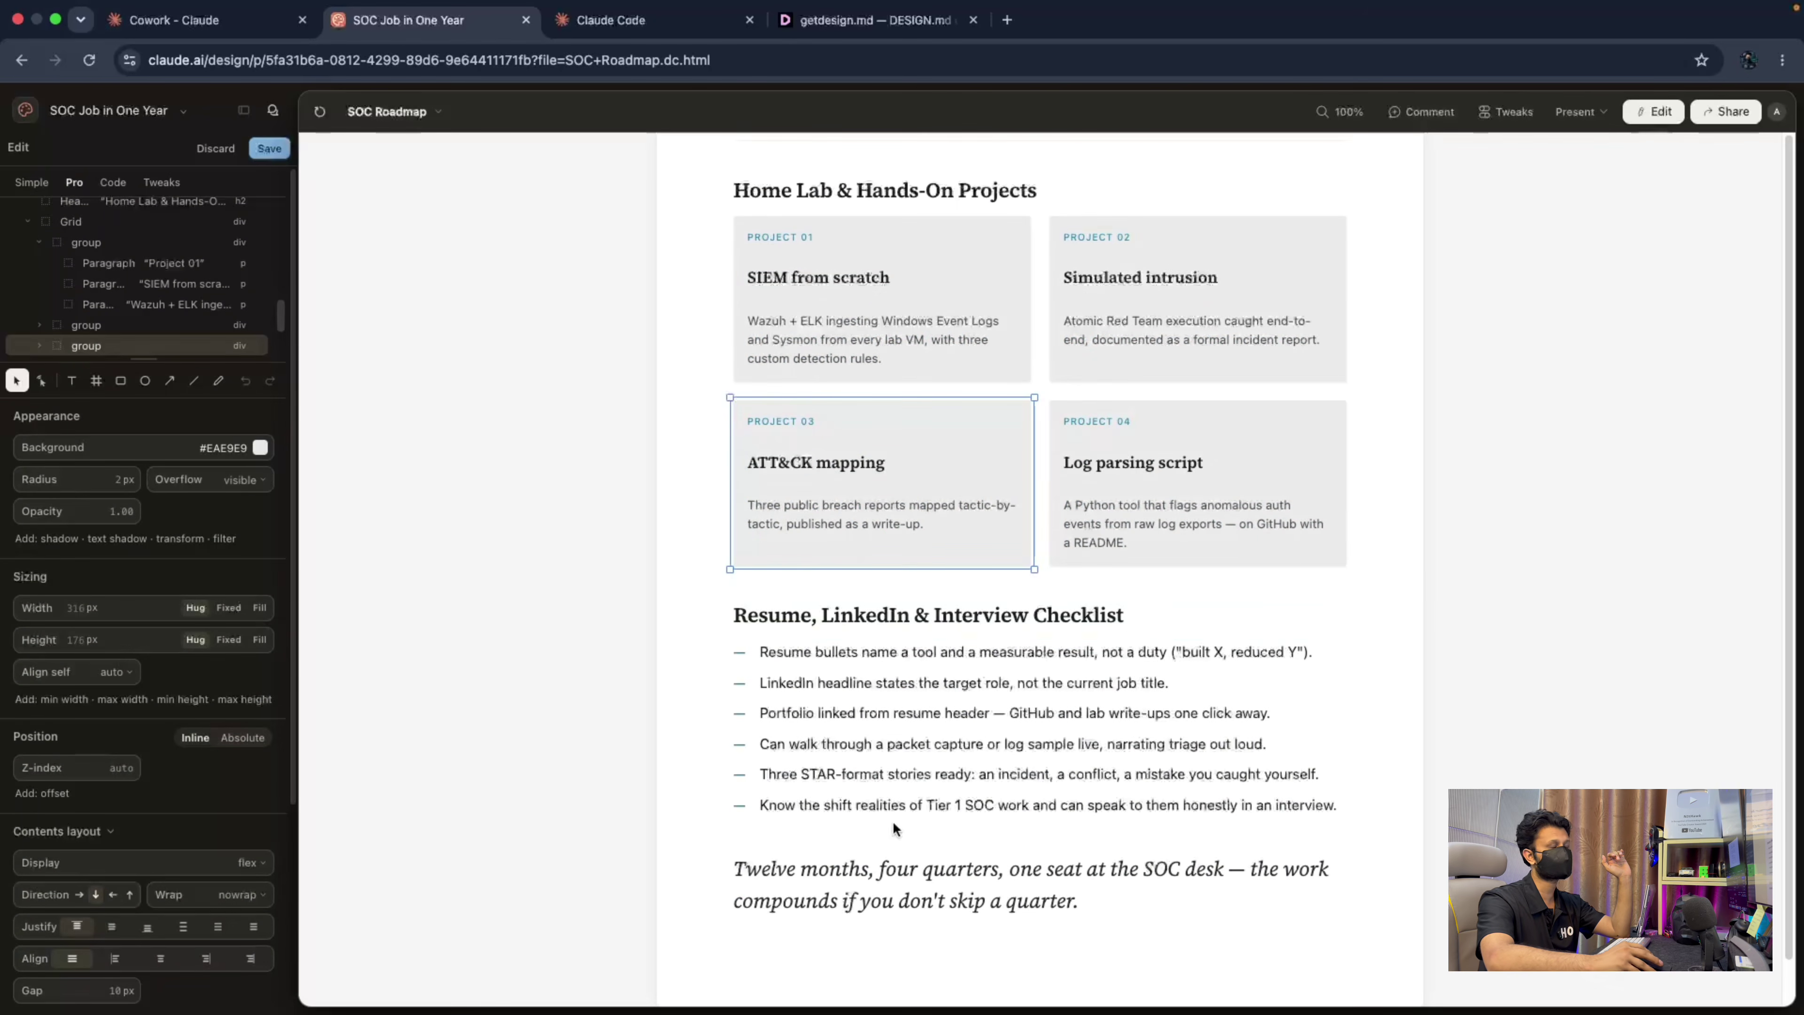
click(884, 746)
scroll(884, 758, down, 1)
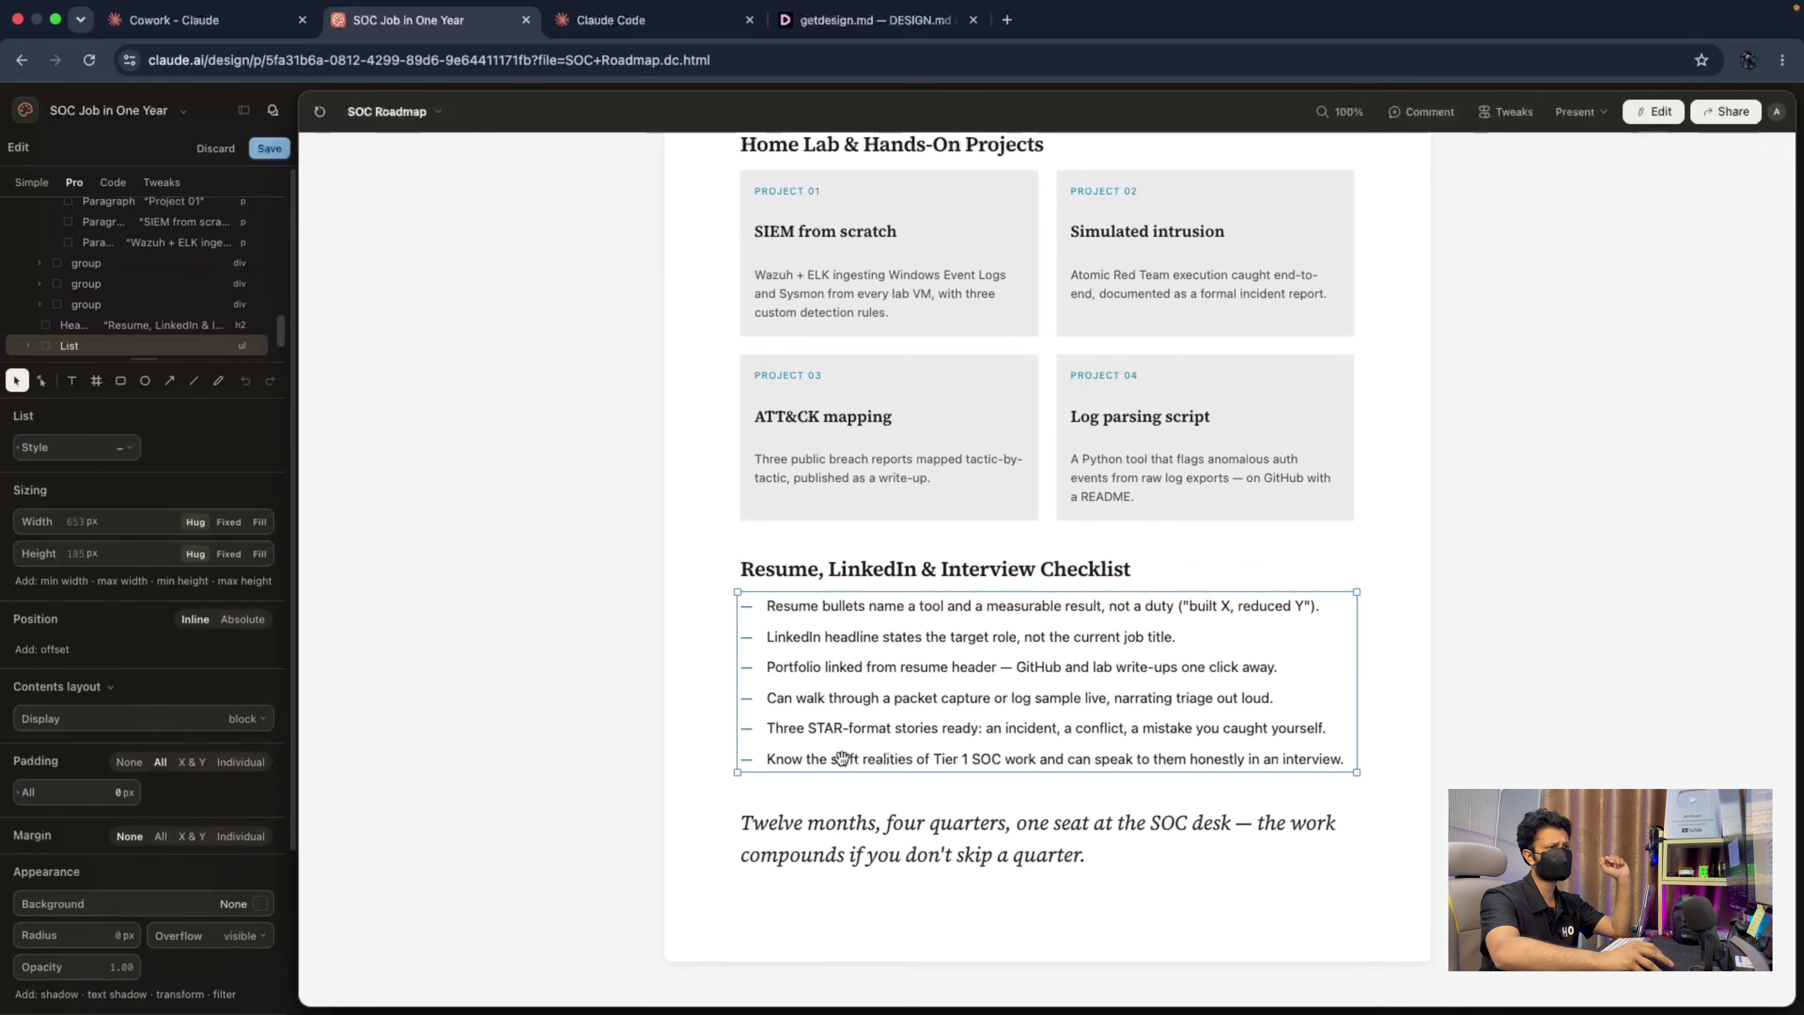